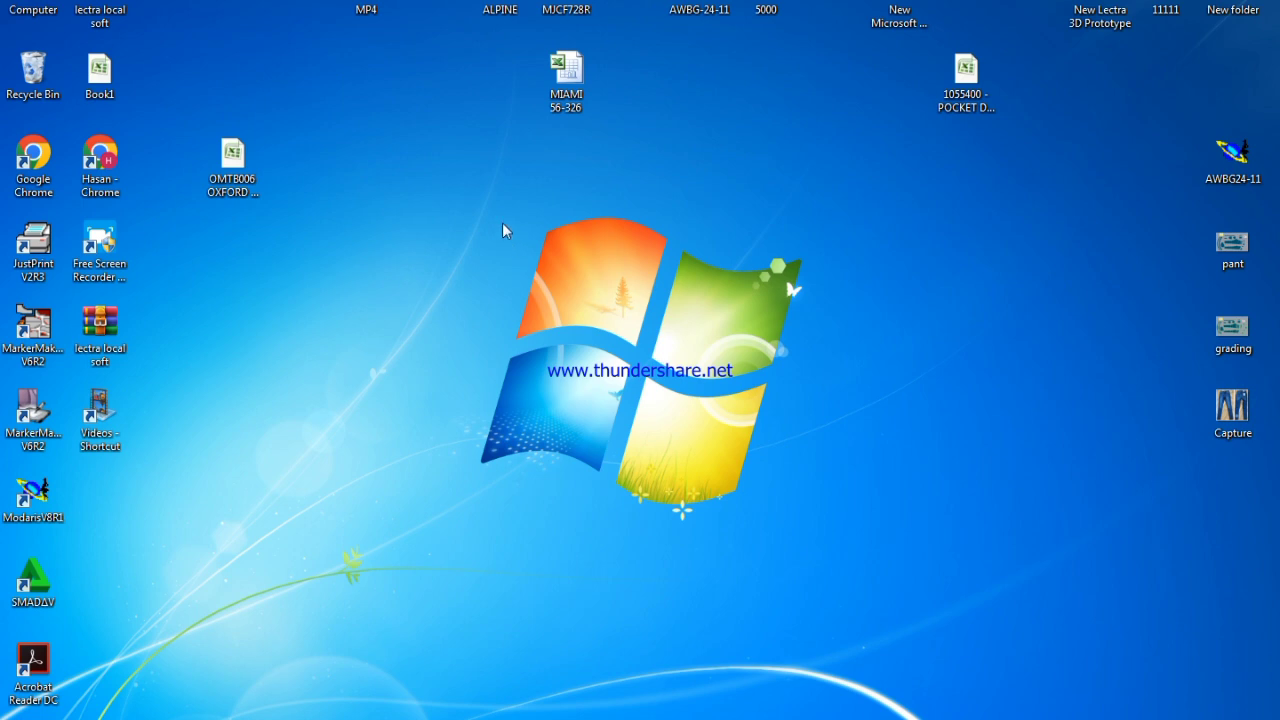
# Copy the file name of the MIAMI 56-326 workbook on the desktop.
pyautogui.click(569, 108)
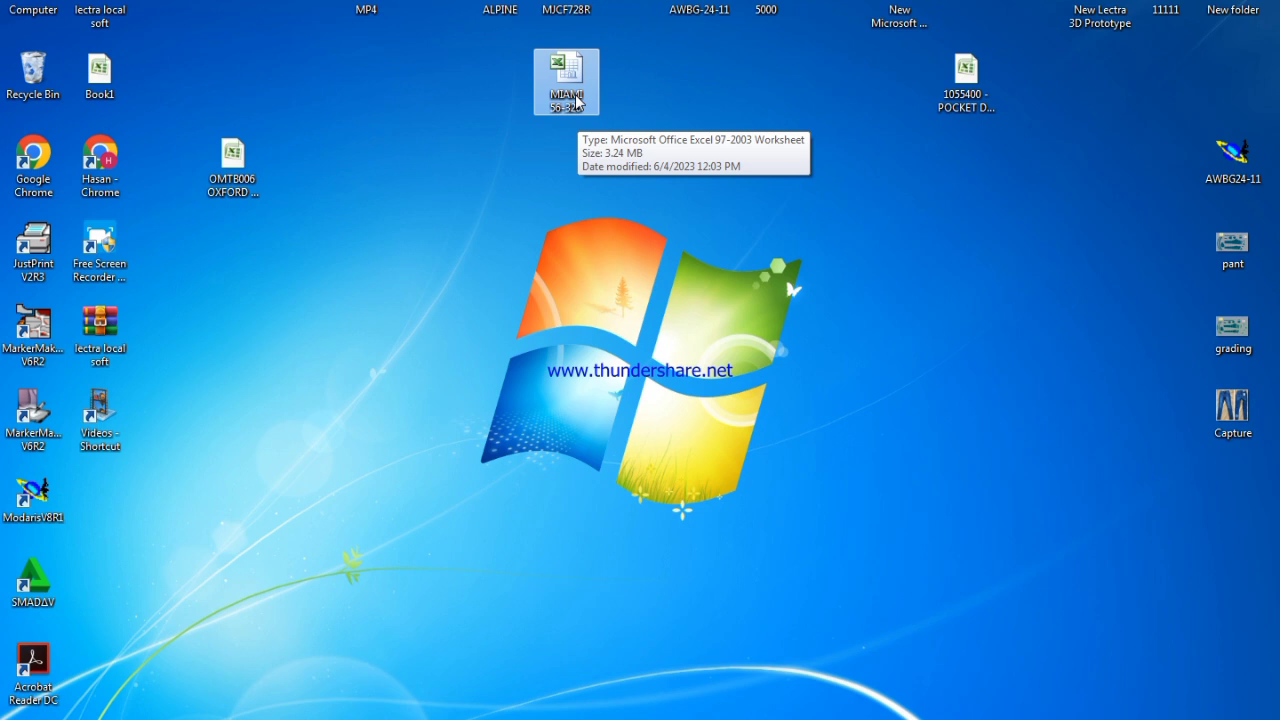
pyautogui.rightClick(575, 100)
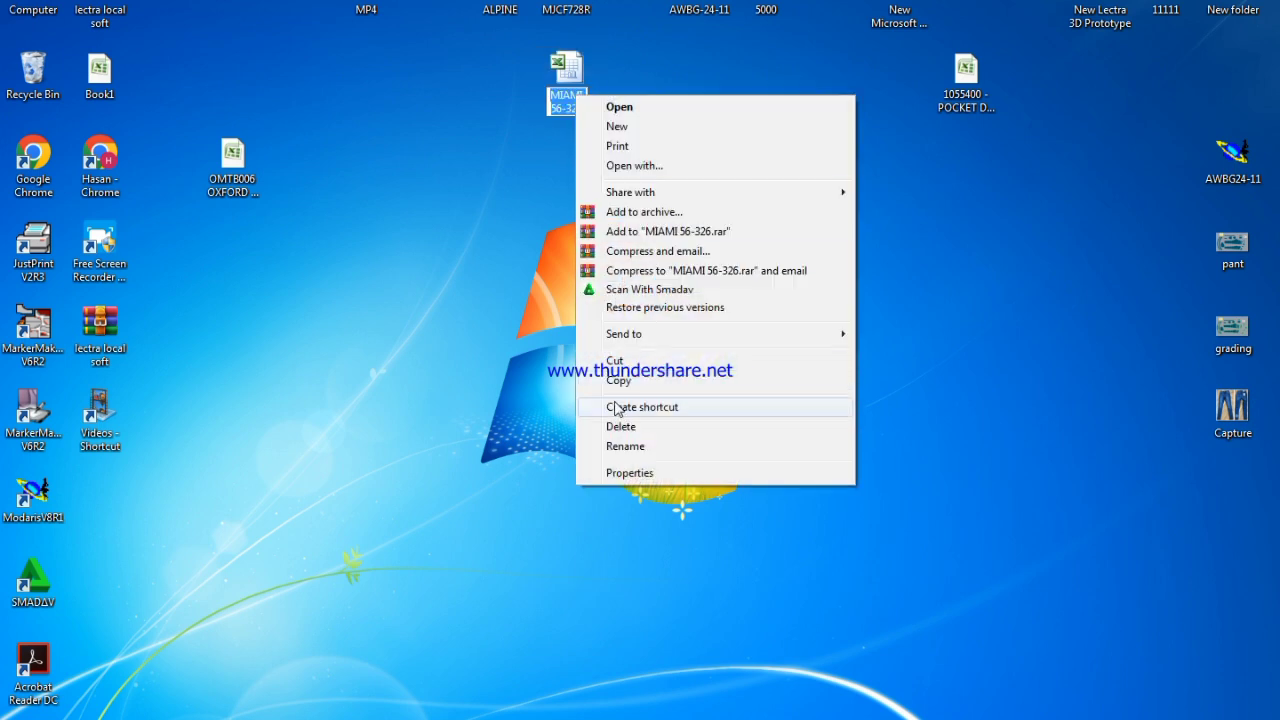
pyautogui.click(625, 447)
pyautogui.rightClick(569, 101)
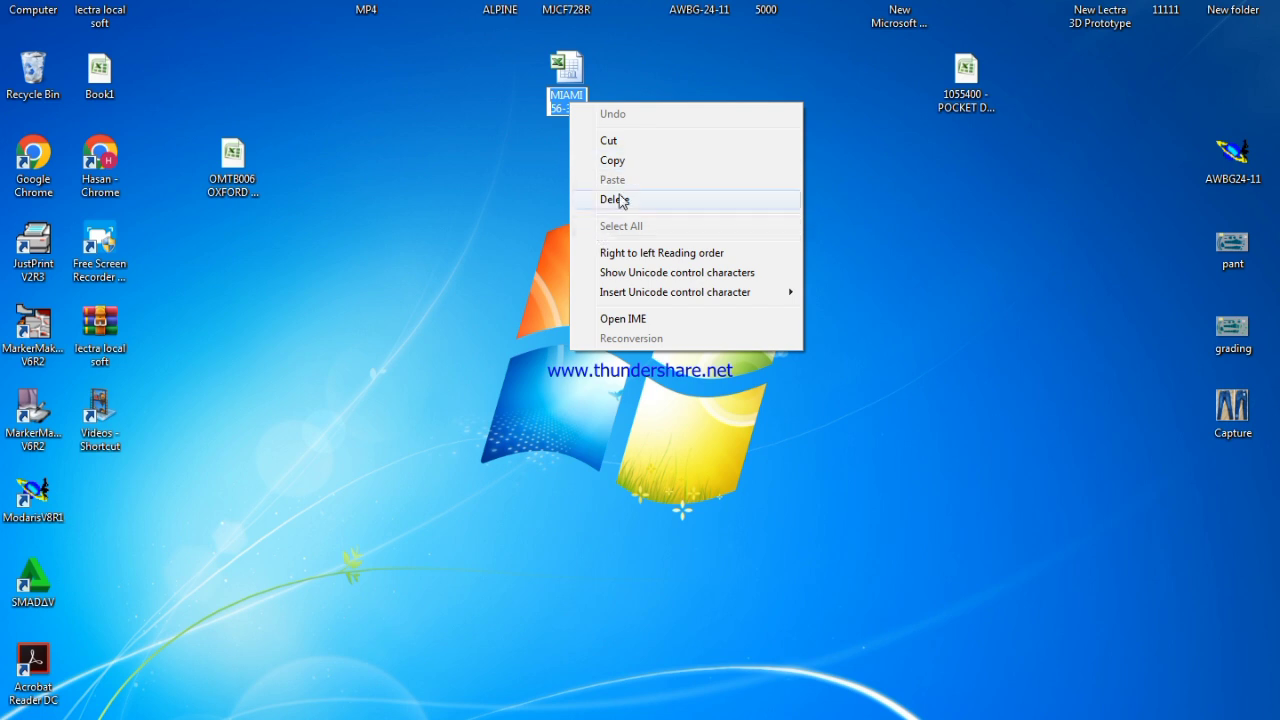
pyautogui.click(612, 160)
# Create a new folder on the desktop and name it MIAMI 56-326 using the copied text.
pyautogui.click(463, 327)
pyautogui.rightClick(464, 328)
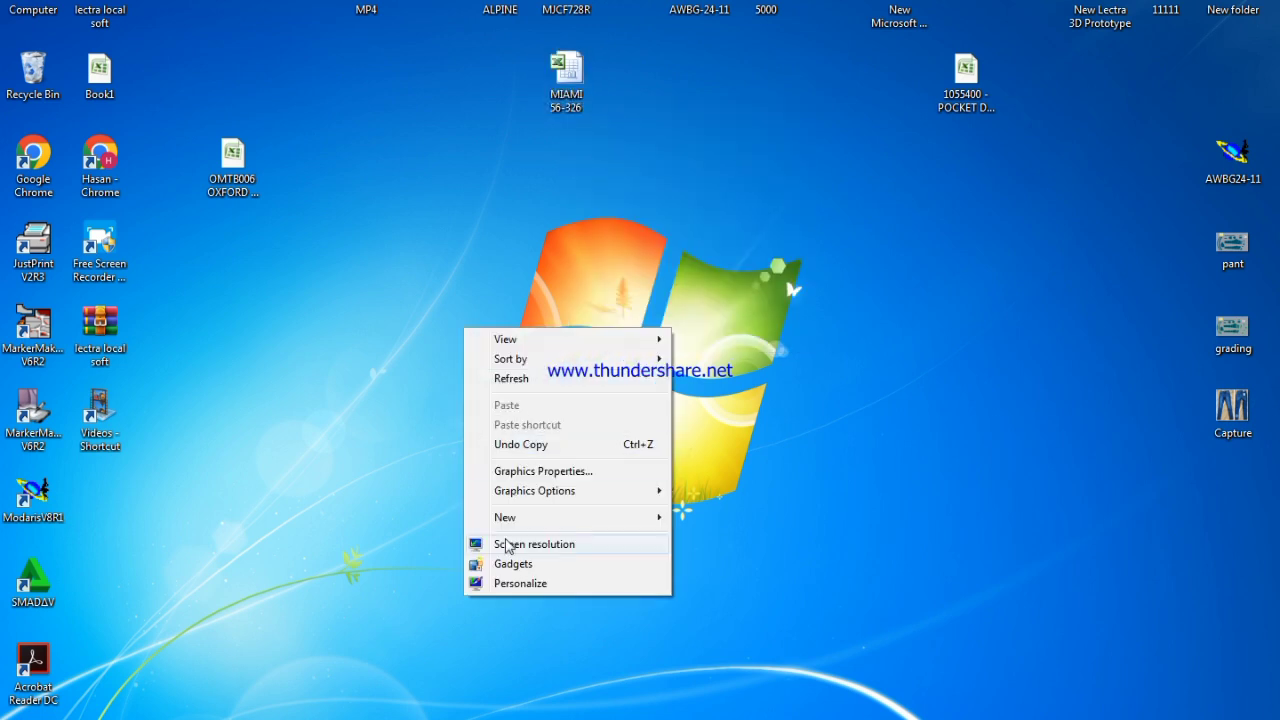
pyautogui.moveTo(517, 521)
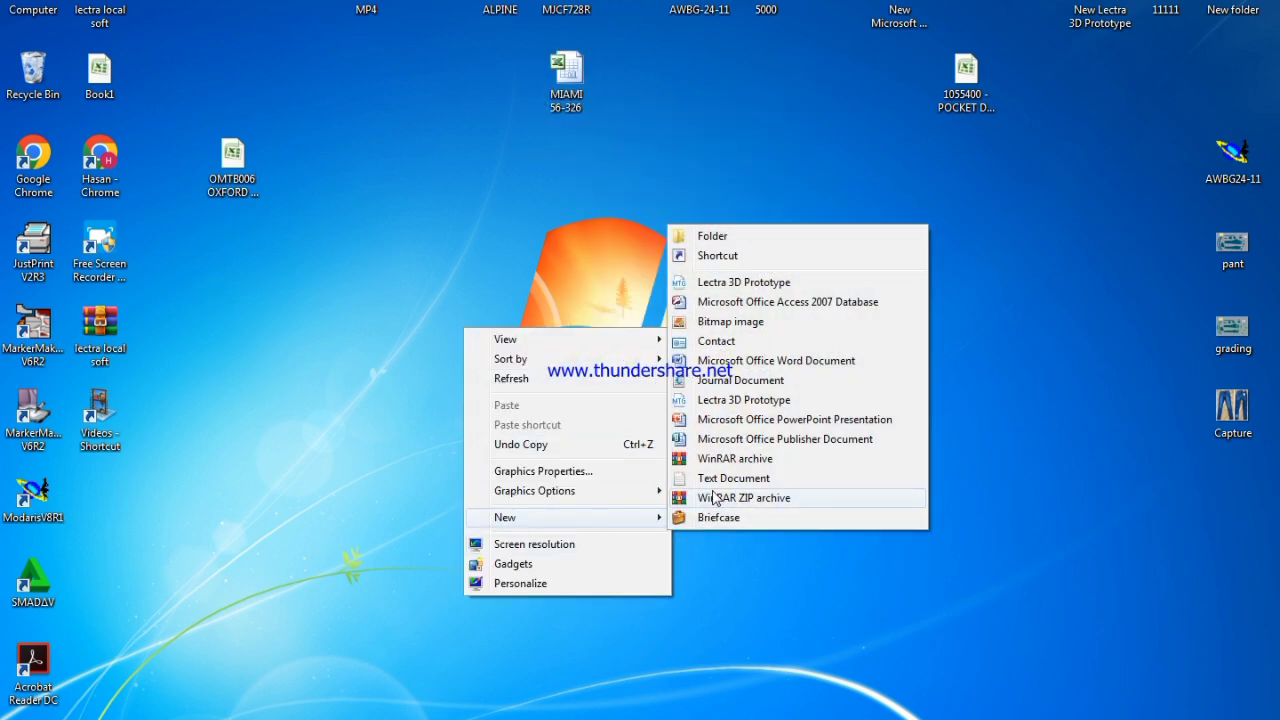
pyautogui.click(702, 233)
pyautogui.hotkey('ctrl', 'v')
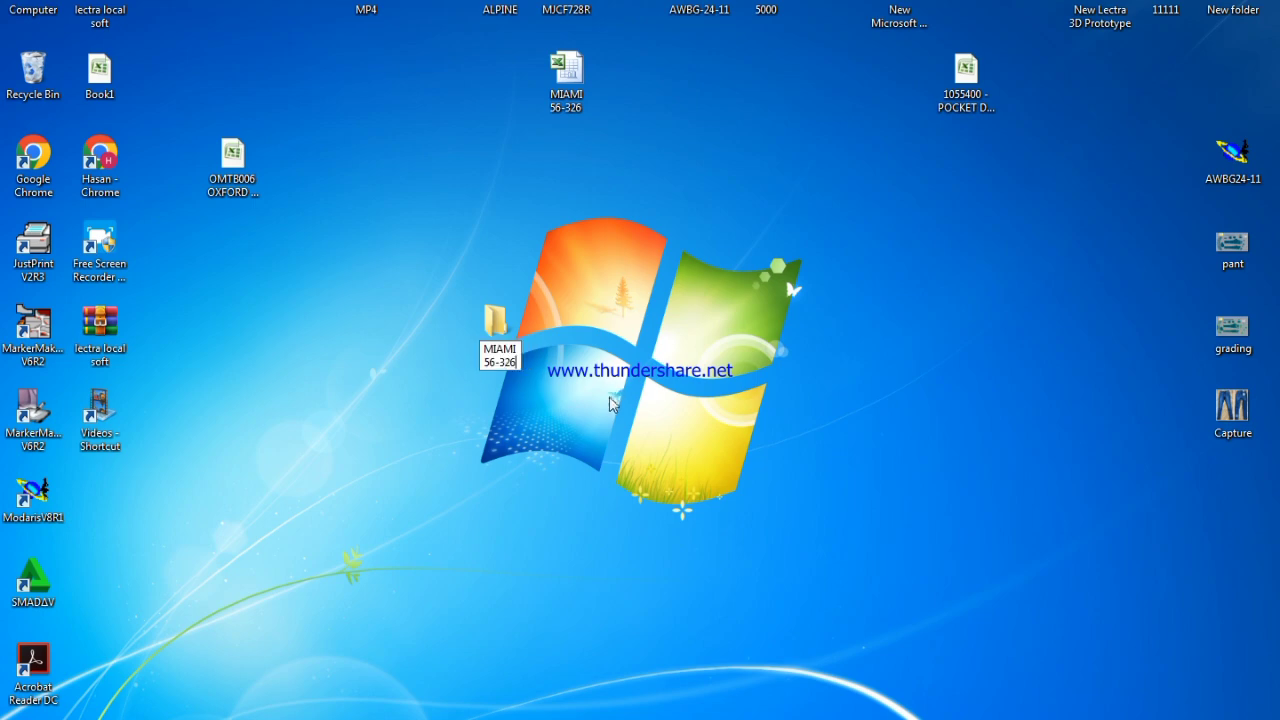
pyautogui.press('Return')
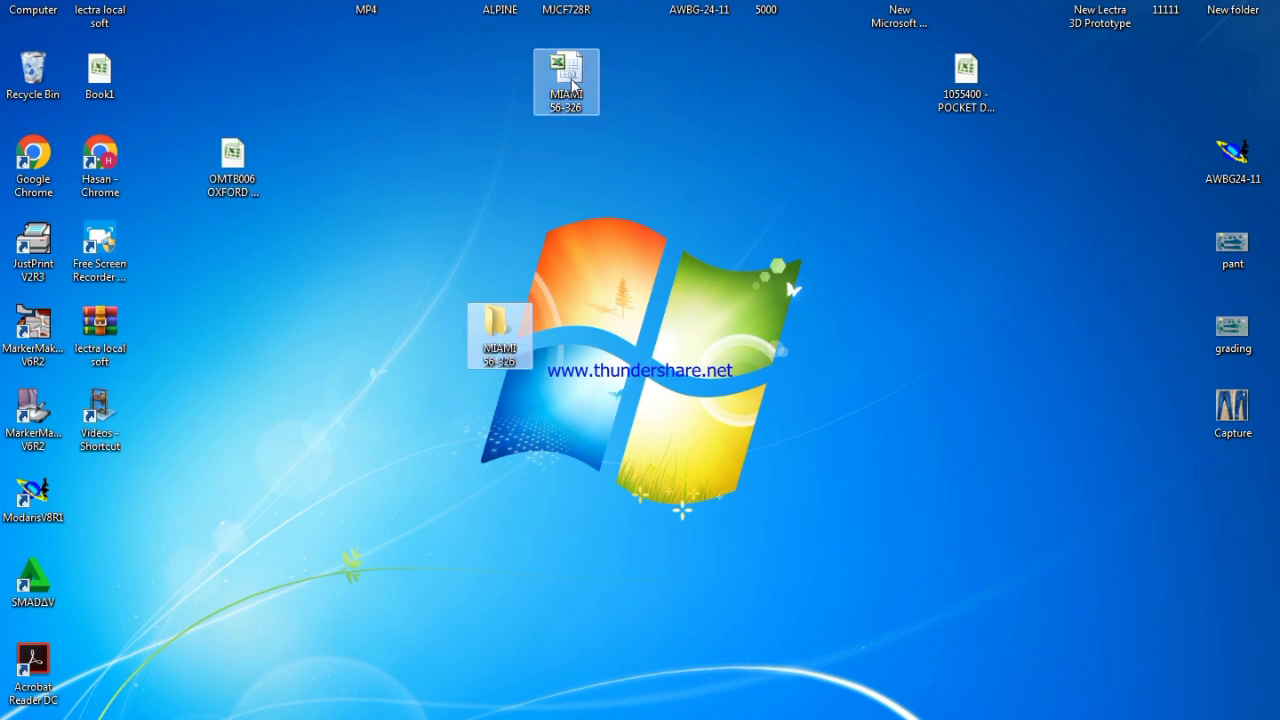
# Move the MIAMI 56-326 workbook into the folder of the same name and open it from there.
pyautogui.moveTo(572, 87); pyautogui.dragTo(500, 338)
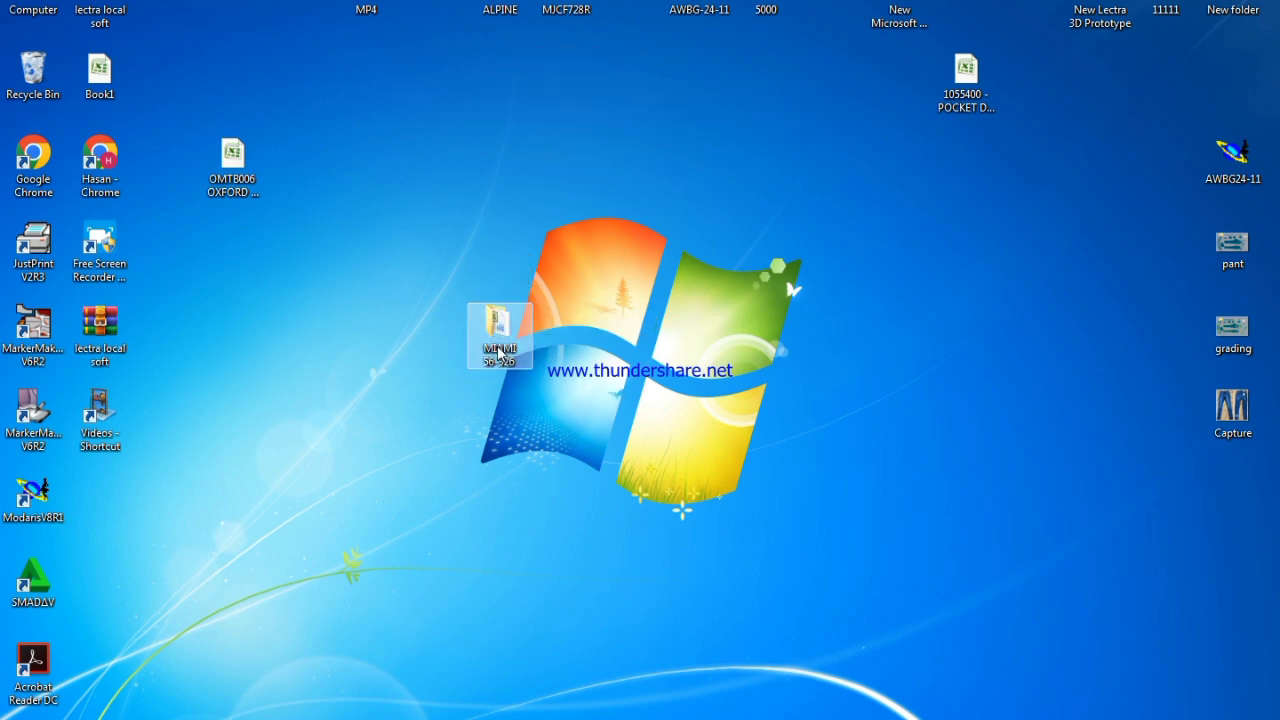
pyautogui.doubleClick(499, 330)
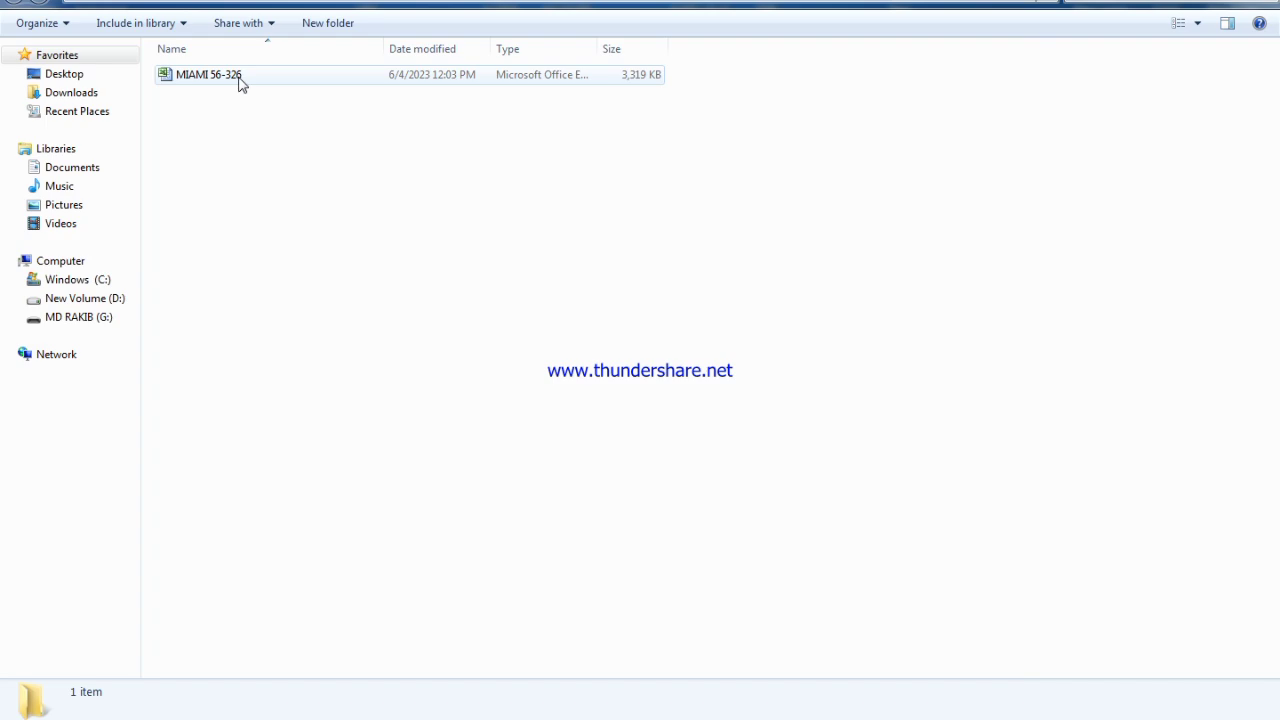
pyautogui.doubleClick(239, 80)
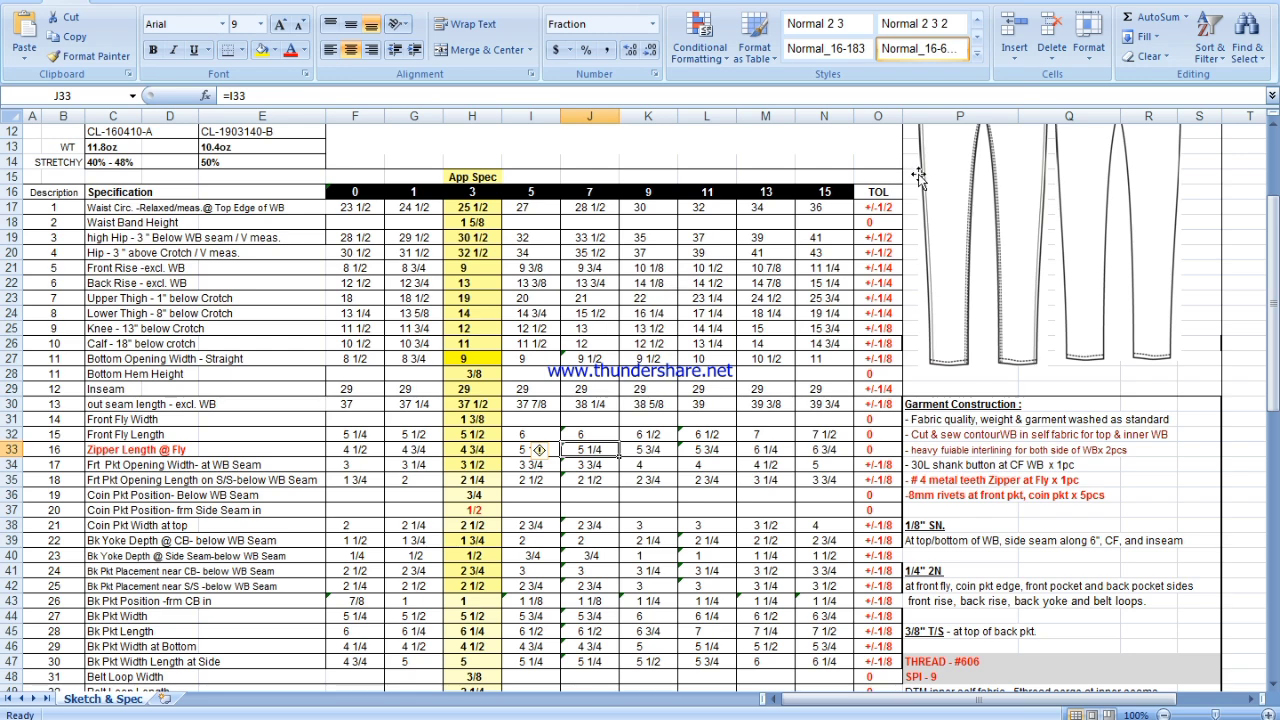
# Check the header of the Sketch & Spec sheet up to the Denim category and return to the MIAMI 56-326 folder.
pyautogui.scroll(4, 358, 452)
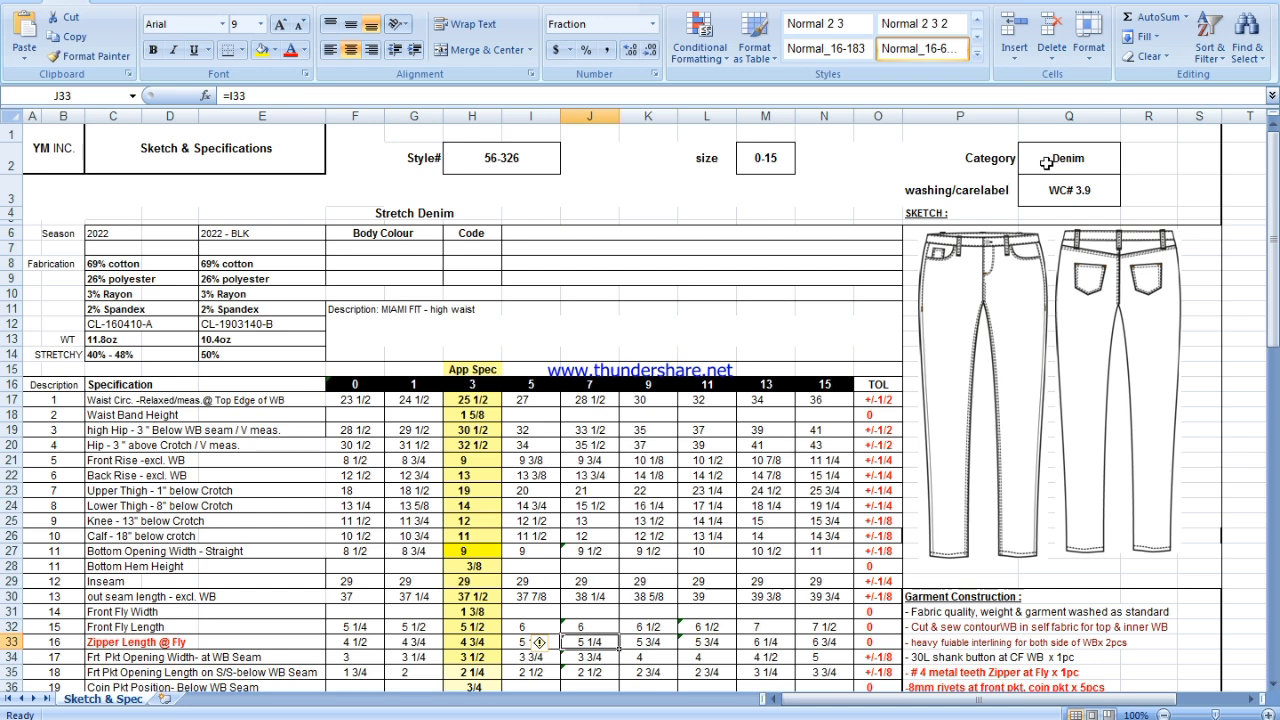
pyautogui.click(1093, 159)
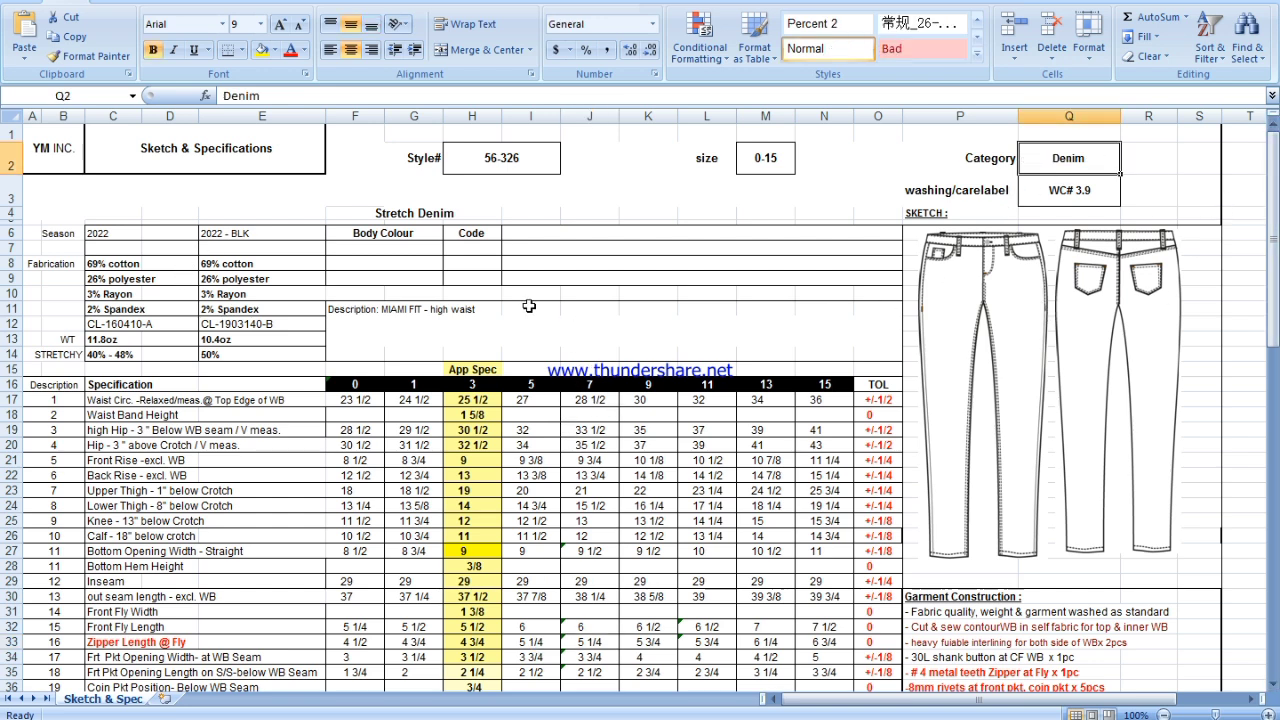
pyautogui.click(1226, 2)
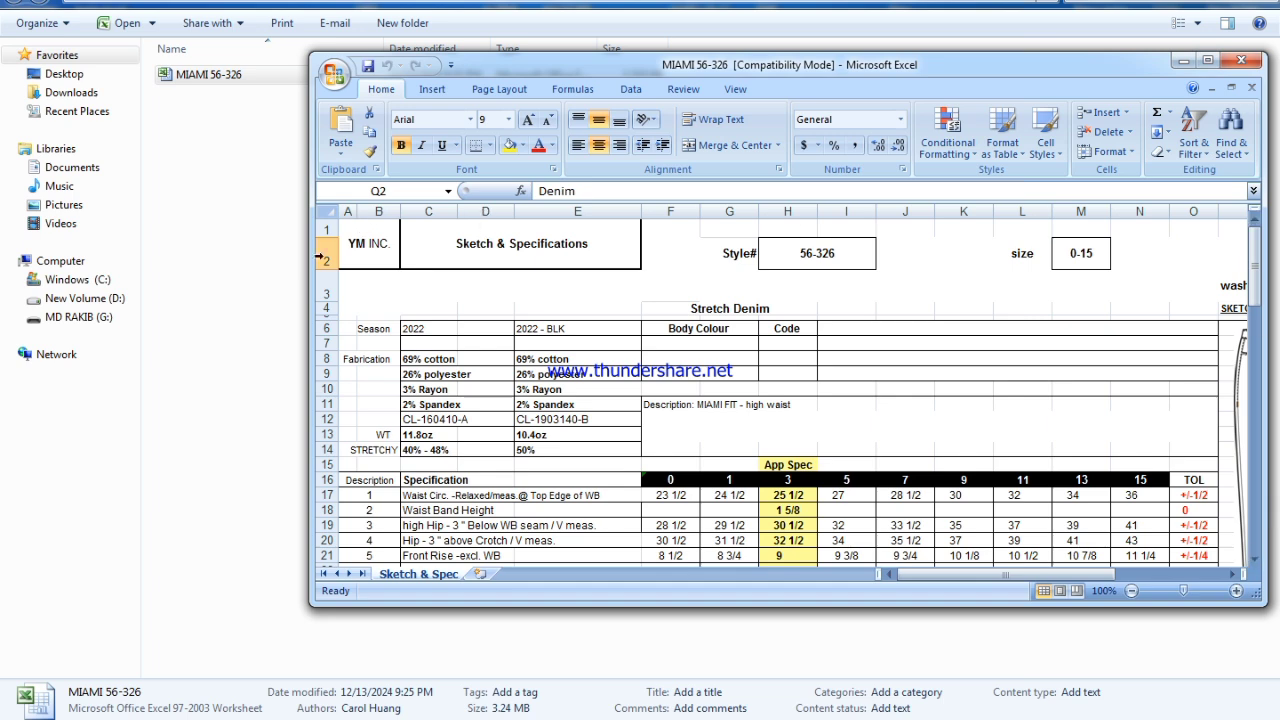
pyautogui.click(211, 256)
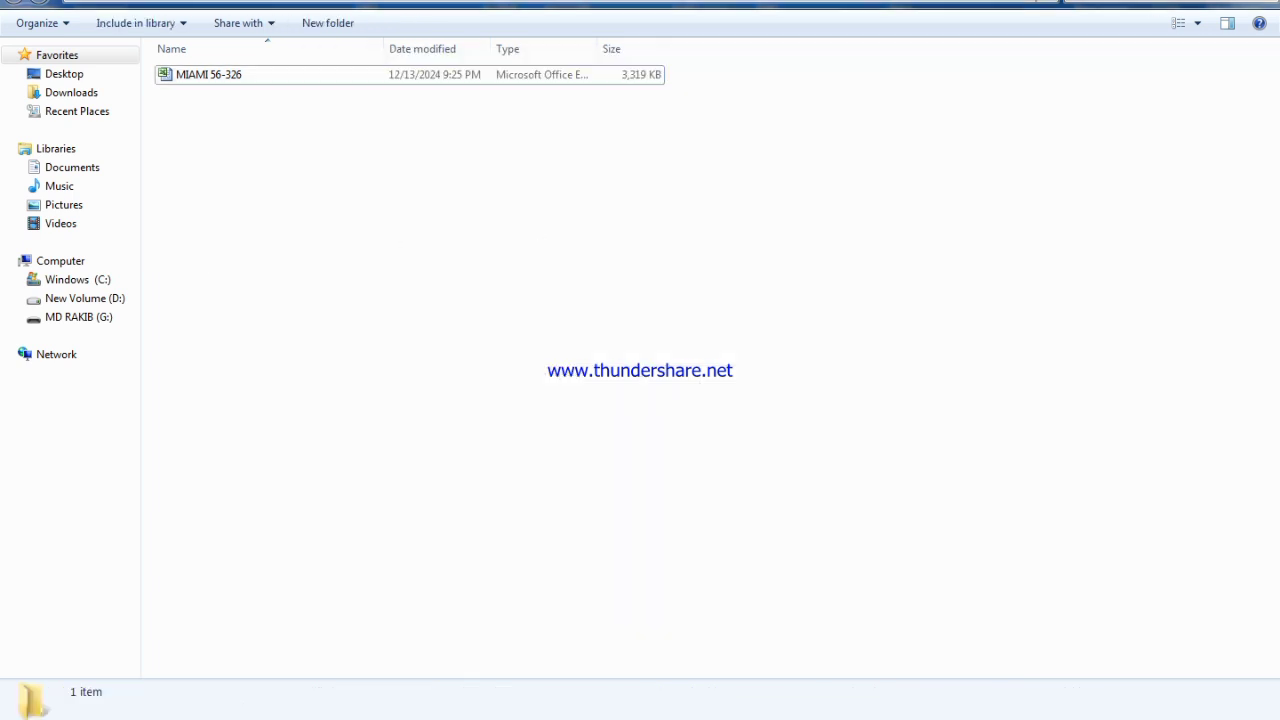
pyautogui.rightClick(309, 203)
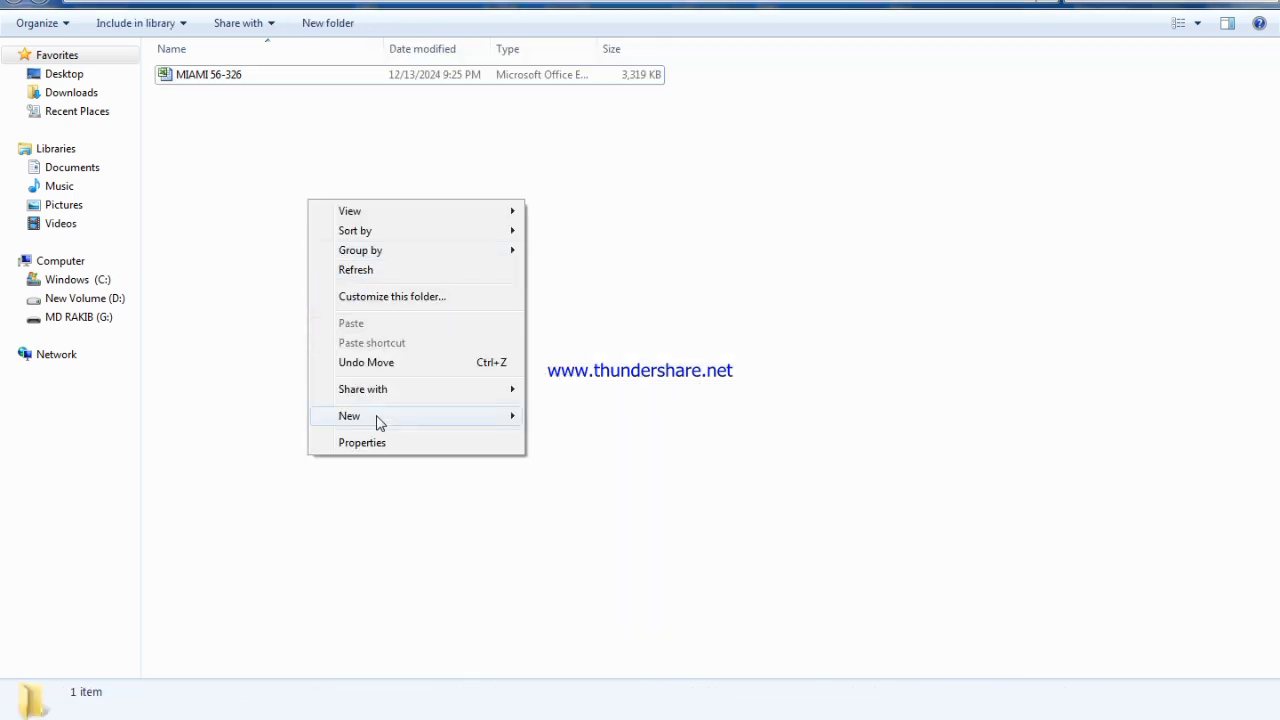
pyautogui.moveTo(460, 415)
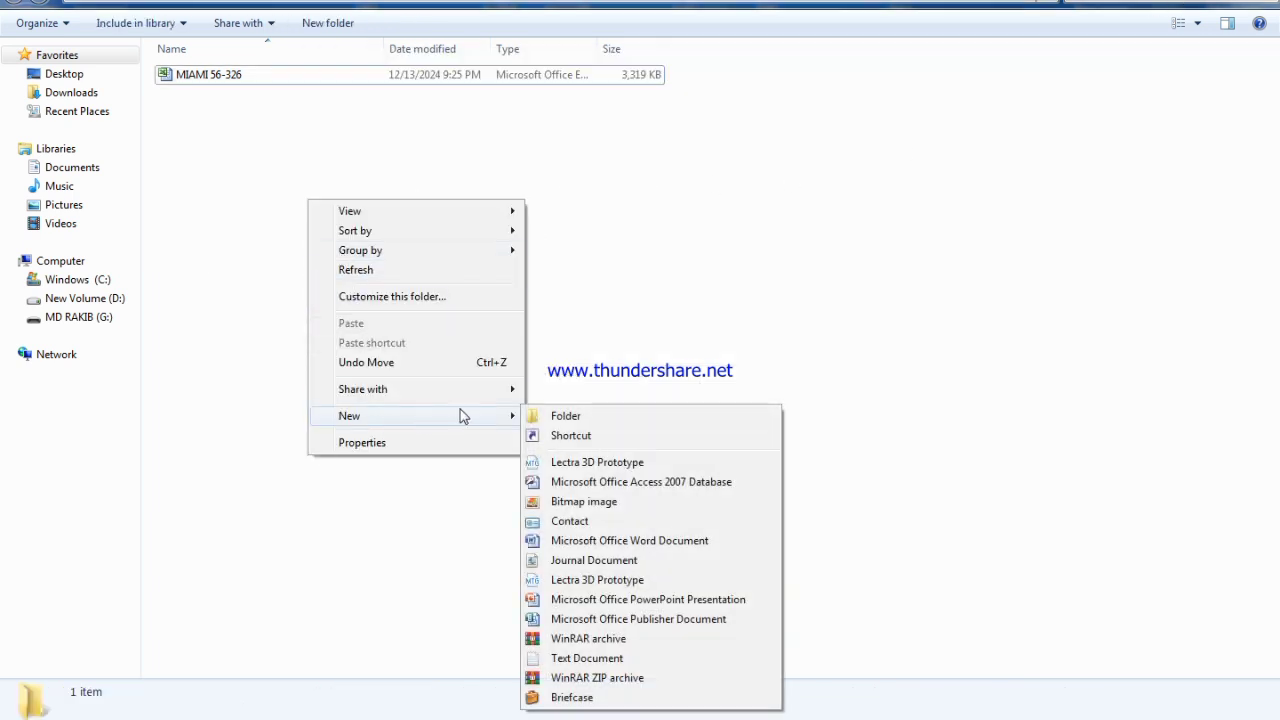
pyautogui.click(581, 568)
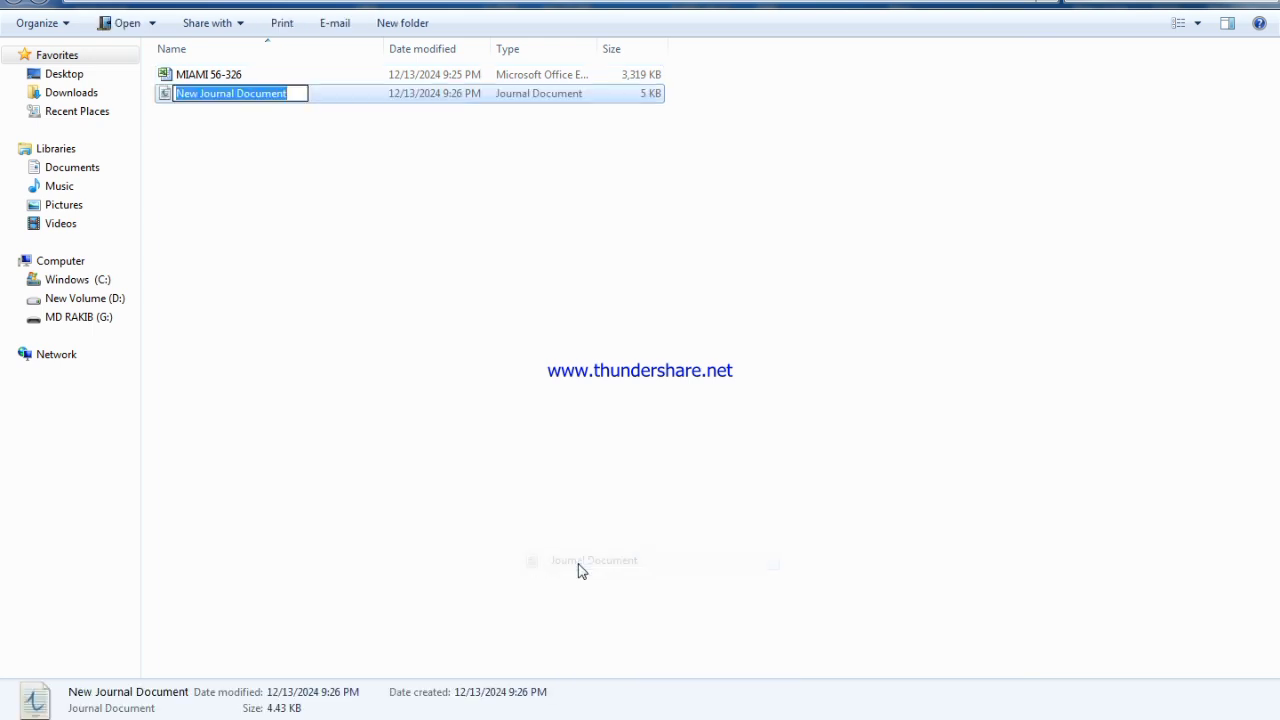
pyautogui.click(337, 94)
pyautogui.doubleClick(338, 94)
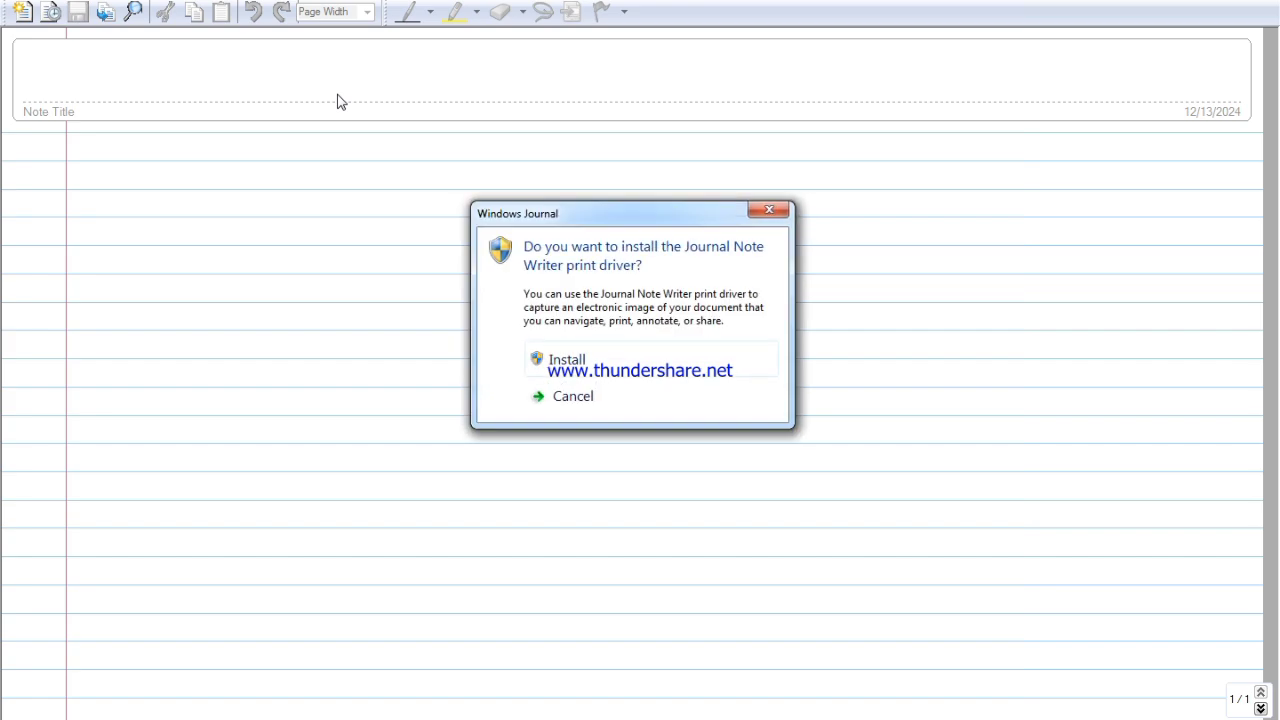
pyautogui.click(769, 209)
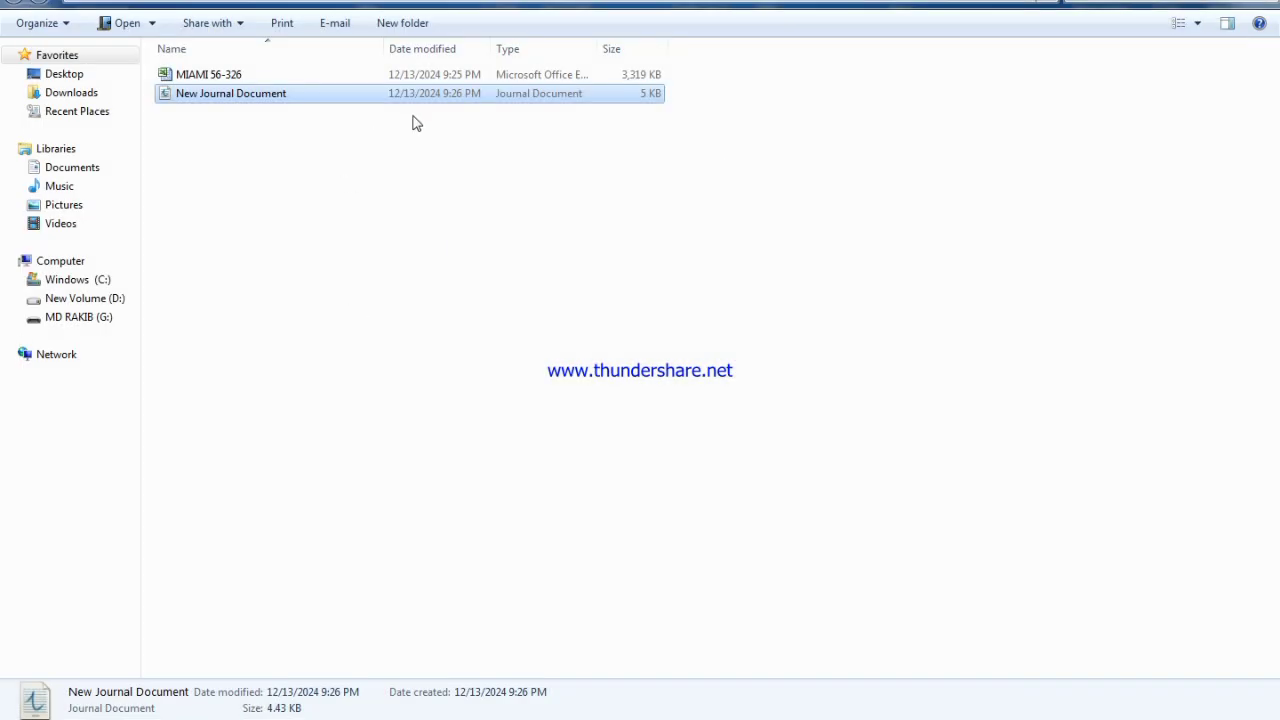
pyautogui.press('Delete')
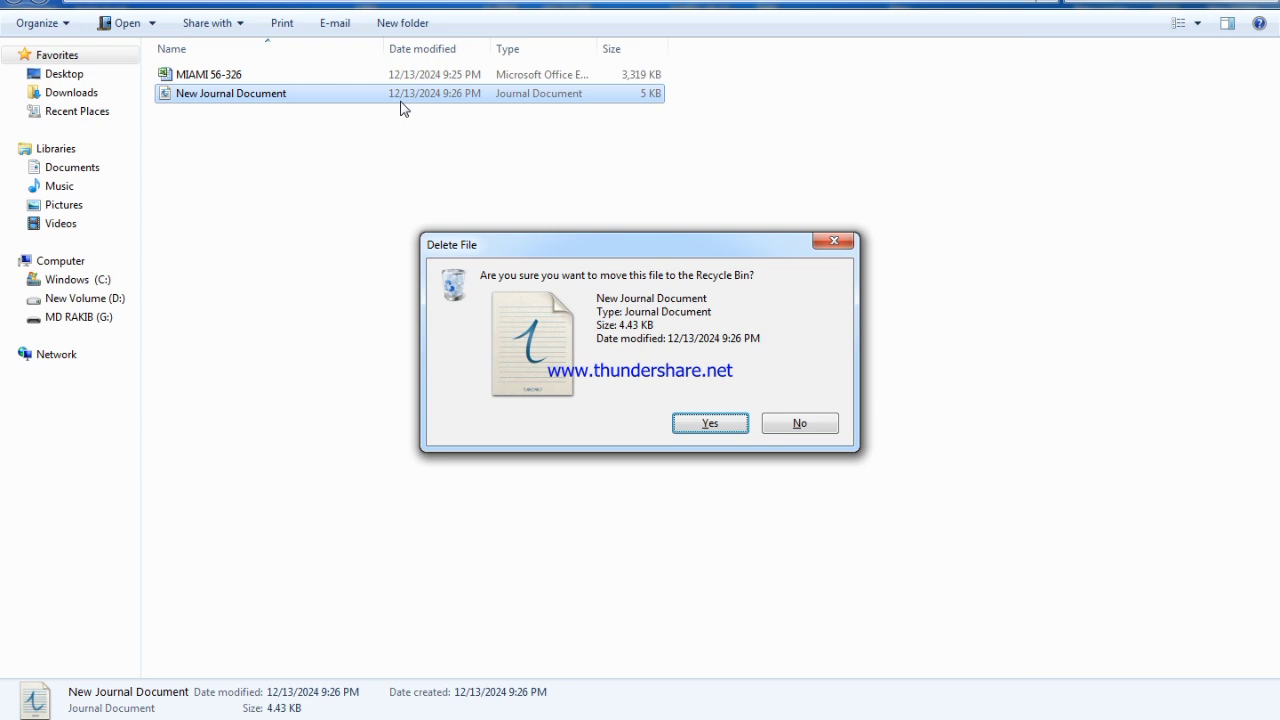
pyautogui.click(736, 441)
# Create a new text document in the MIAMI 56-326 folder and open it.
pyautogui.rightClick(396, 304)
pyautogui.moveTo(464, 530)
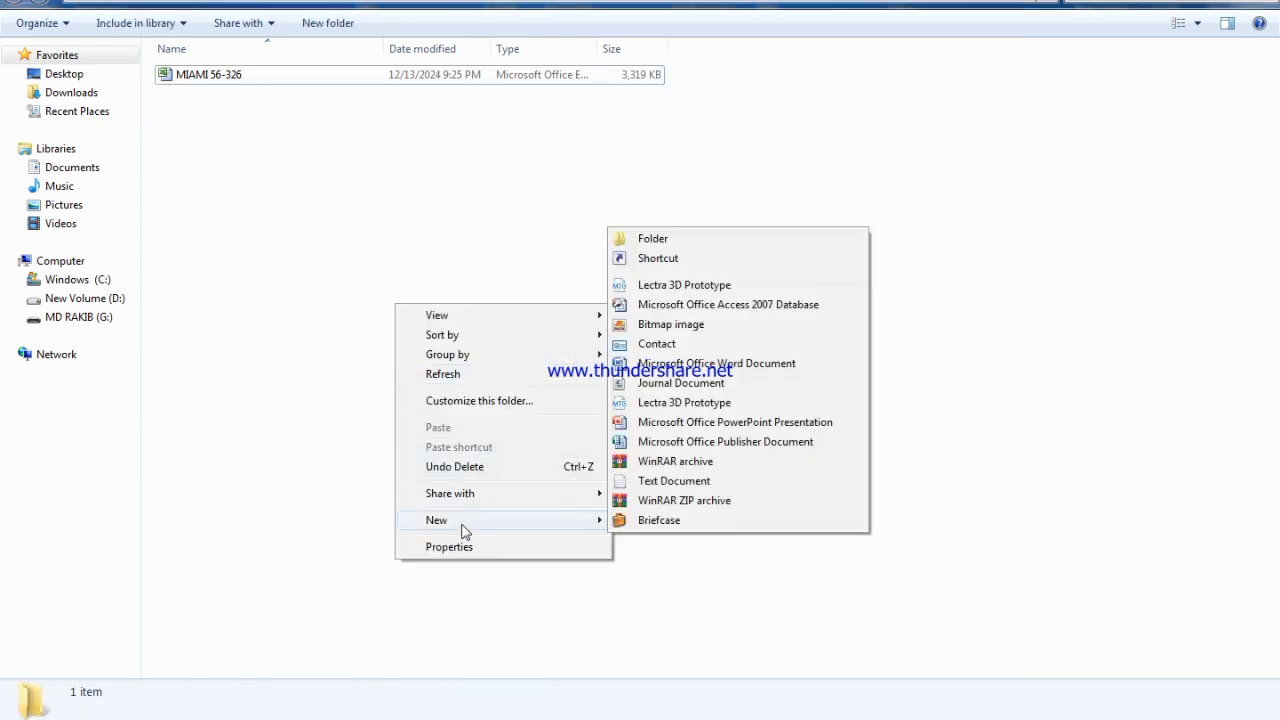
pyautogui.click(650, 481)
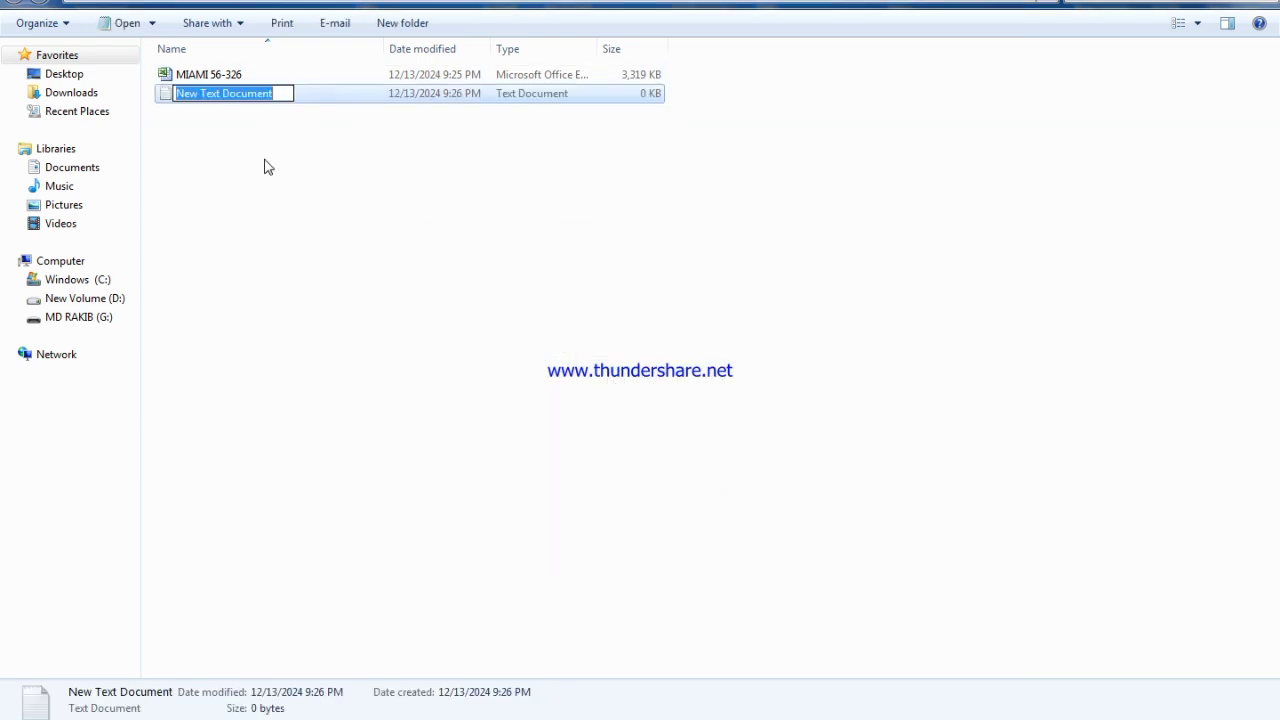
pyautogui.doubleClick(320, 100)
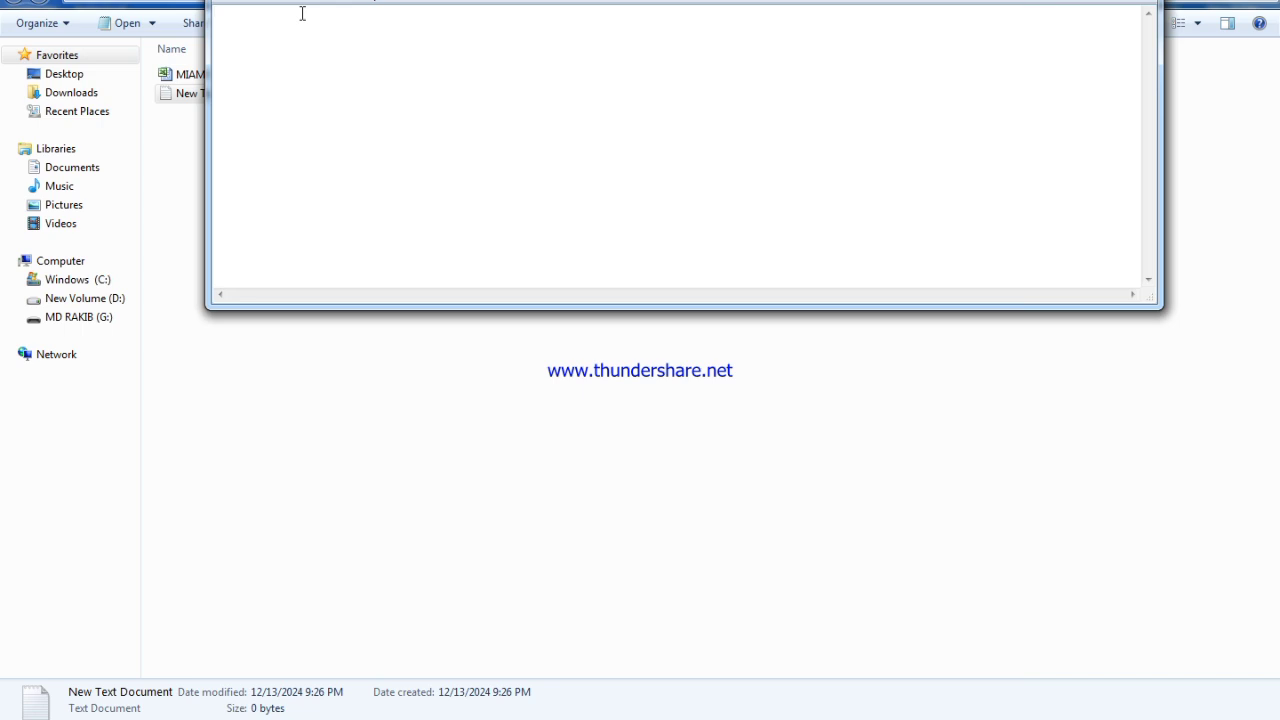
# Enter alpha, 0 and 1 on separate lines of the text document.
pyautogui.write('alp')
pyautogui.write('ha ')
pyautogui.write('0')
pyautogui.press('Return')
pyautogui.write('1')
# Bring up the MIAMI 56-326 workbook and place it below the text document so the size row is readable.
pyautogui.hotkey('alt', 'Tab')
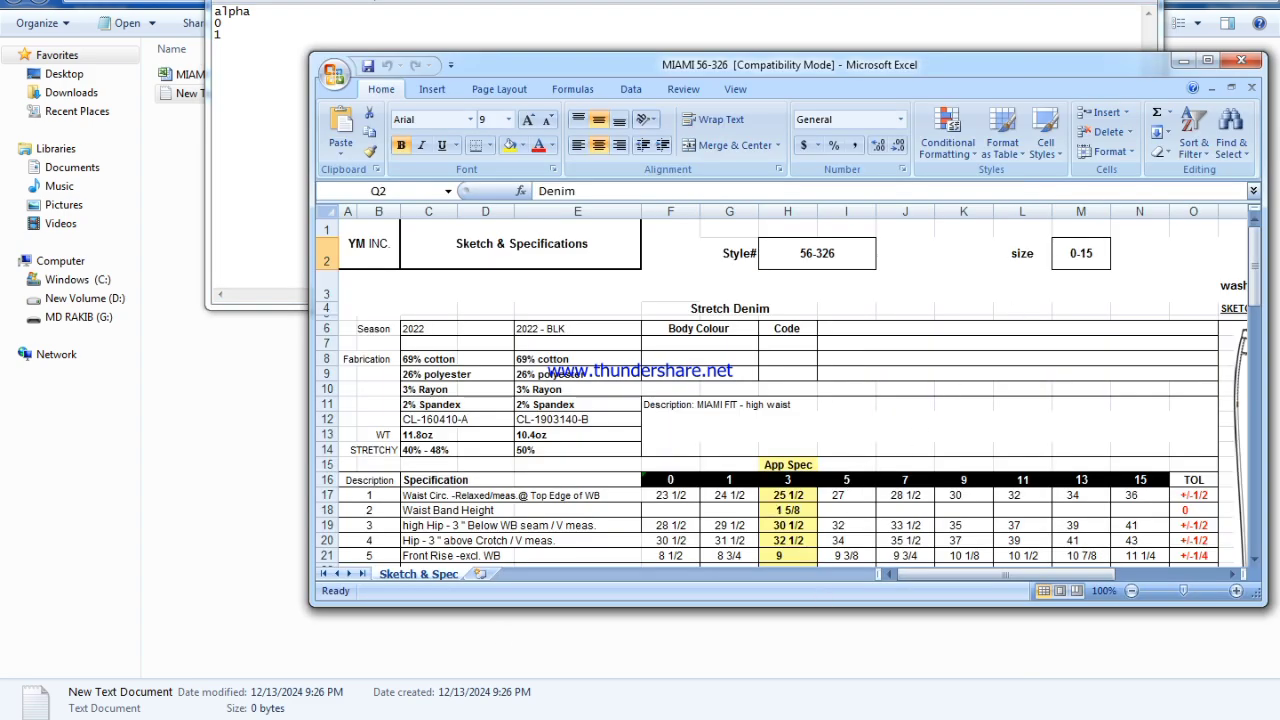
pyautogui.click(1184, 2)
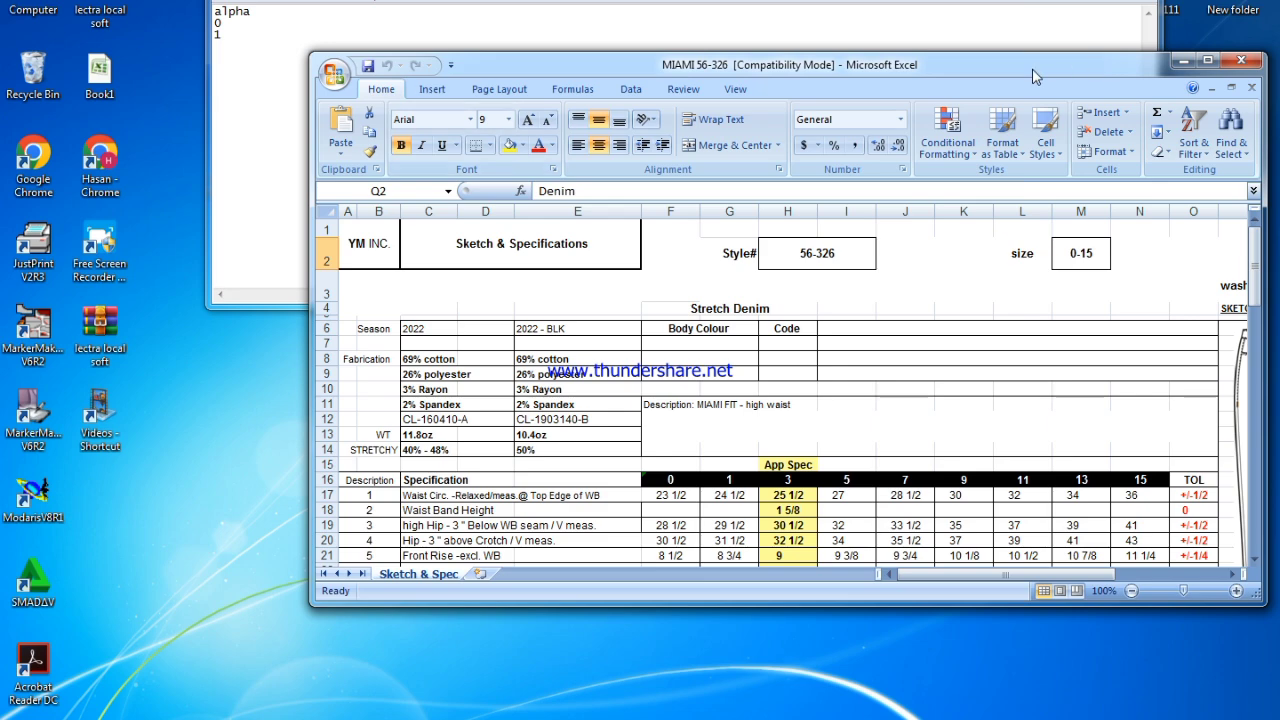
pyautogui.moveTo(1035, 77); pyautogui.dragTo(822, 245)
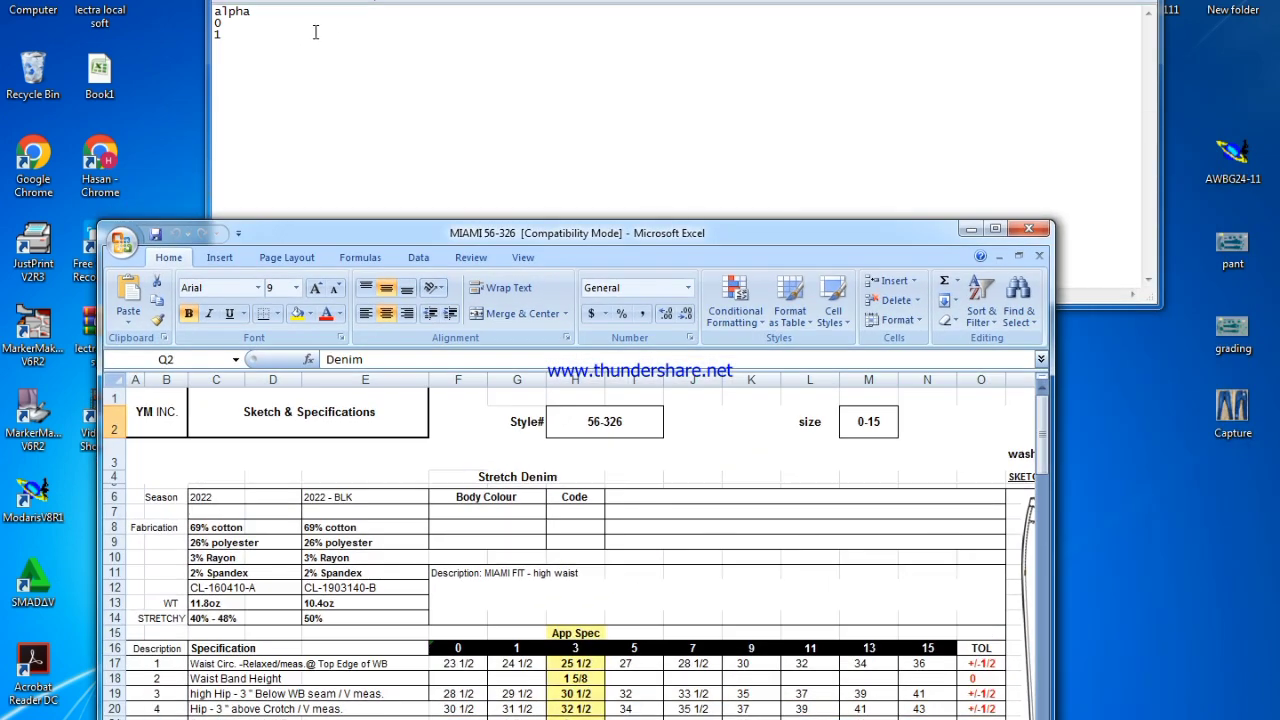
# Continue the size list with *3, 5, 7, 9, 11, 13 and 15 on separate lines and close the text document.
pyautogui.click(221, 52)
pyautogui.write('*3')
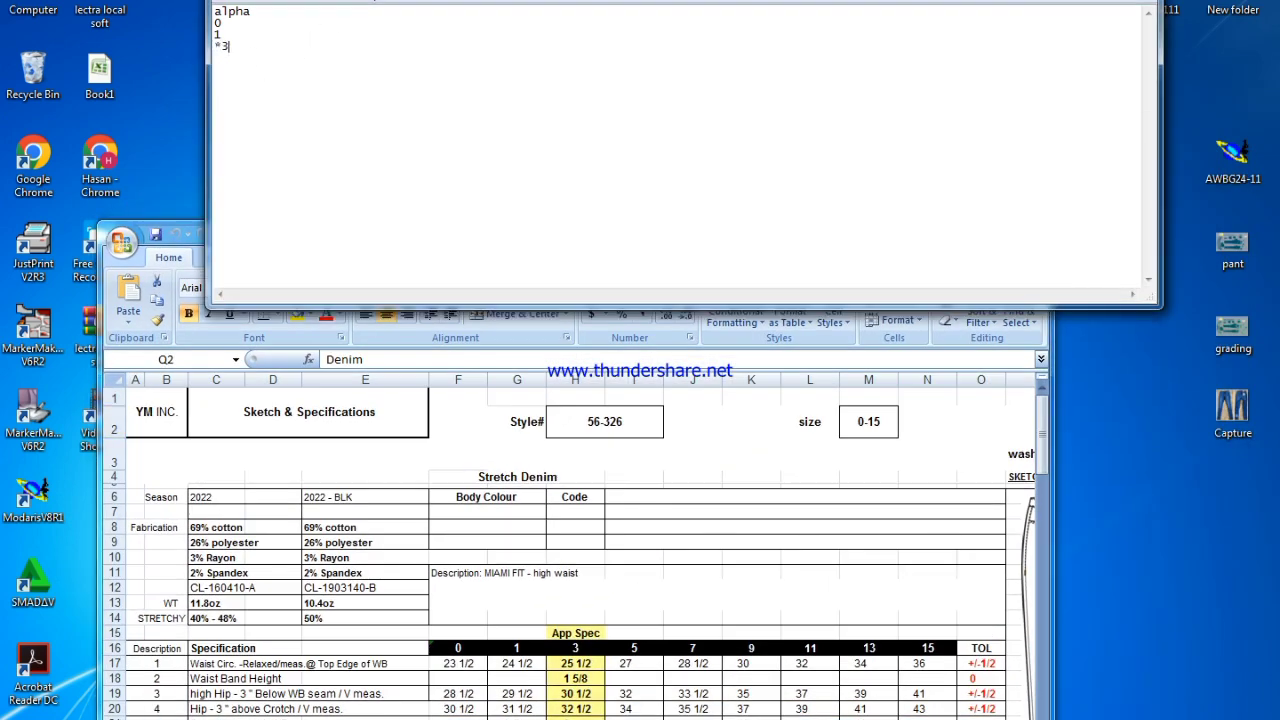
pyautogui.press('Return')
pyautogui.press('Return')
pyautogui.write('9 ')
pyautogui.write('11')
pyautogui.press('Return')
pyautogui.write('13 ')
pyautogui.write('15')
pyautogui.click(1128, 2)
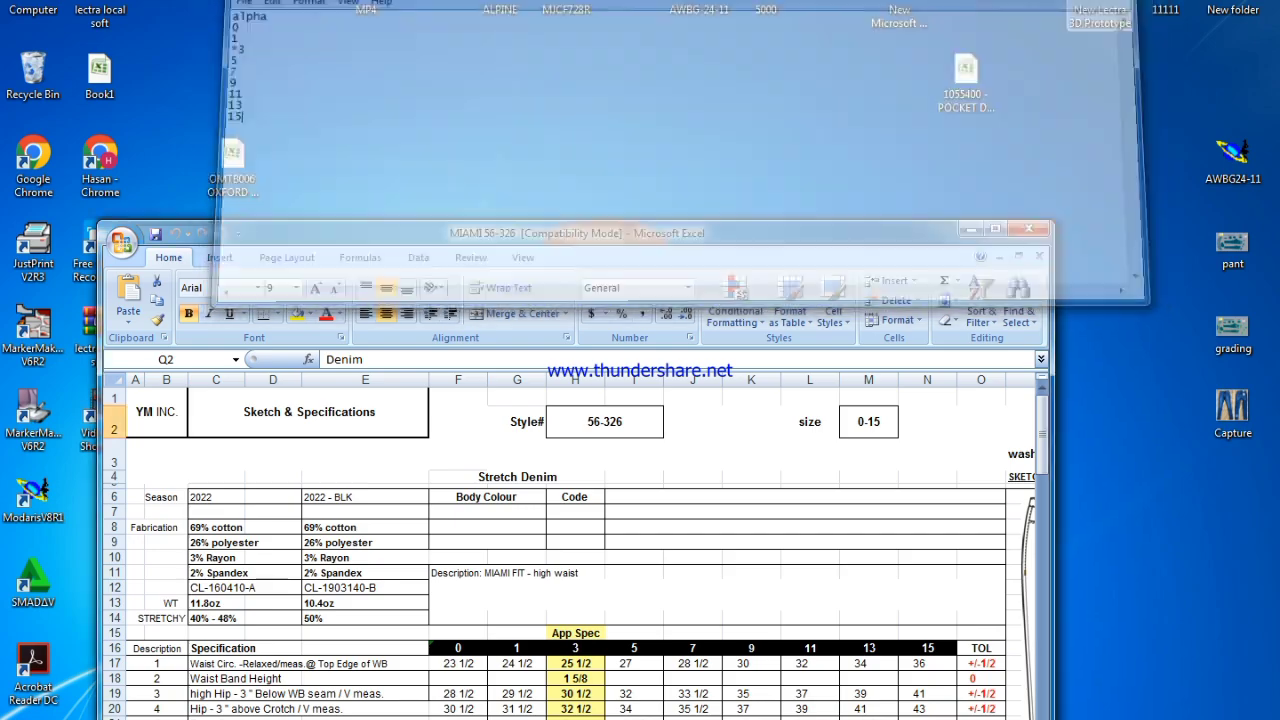
# Maximize the spec workbook, return to the desktop and launch Modaris V8R1.
pyautogui.click(995, 229)
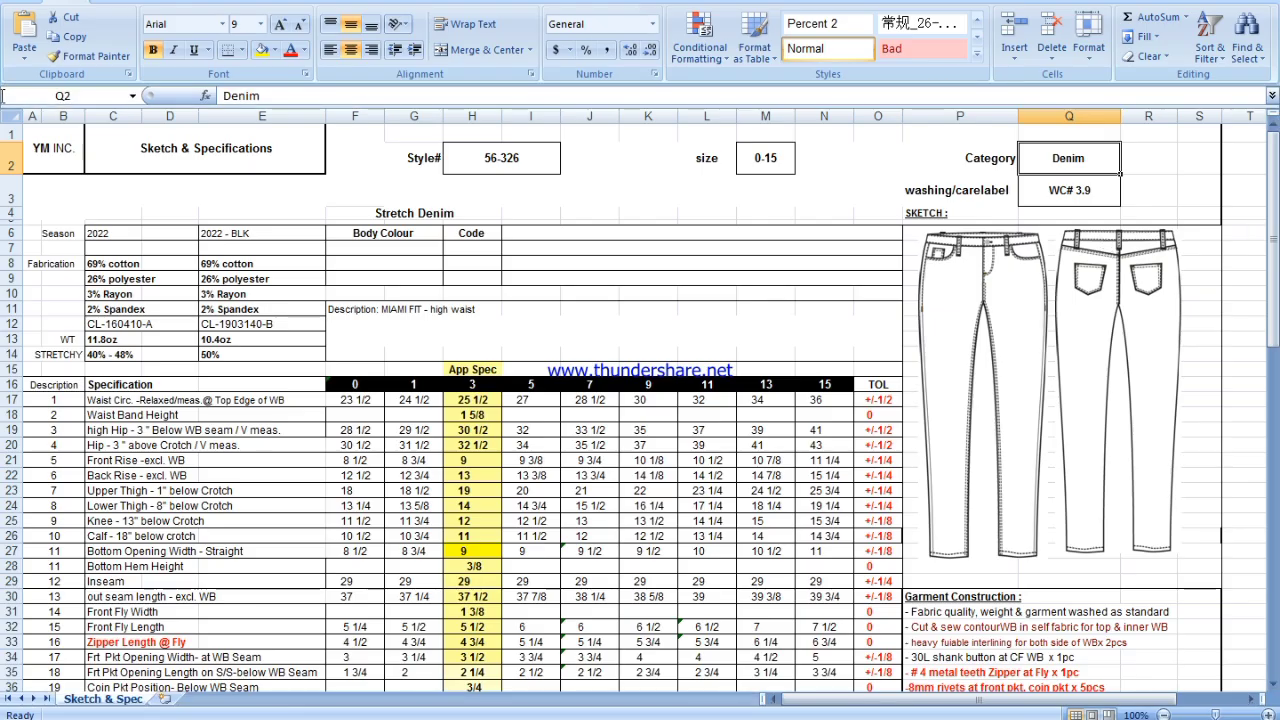
pyautogui.press('super+d')
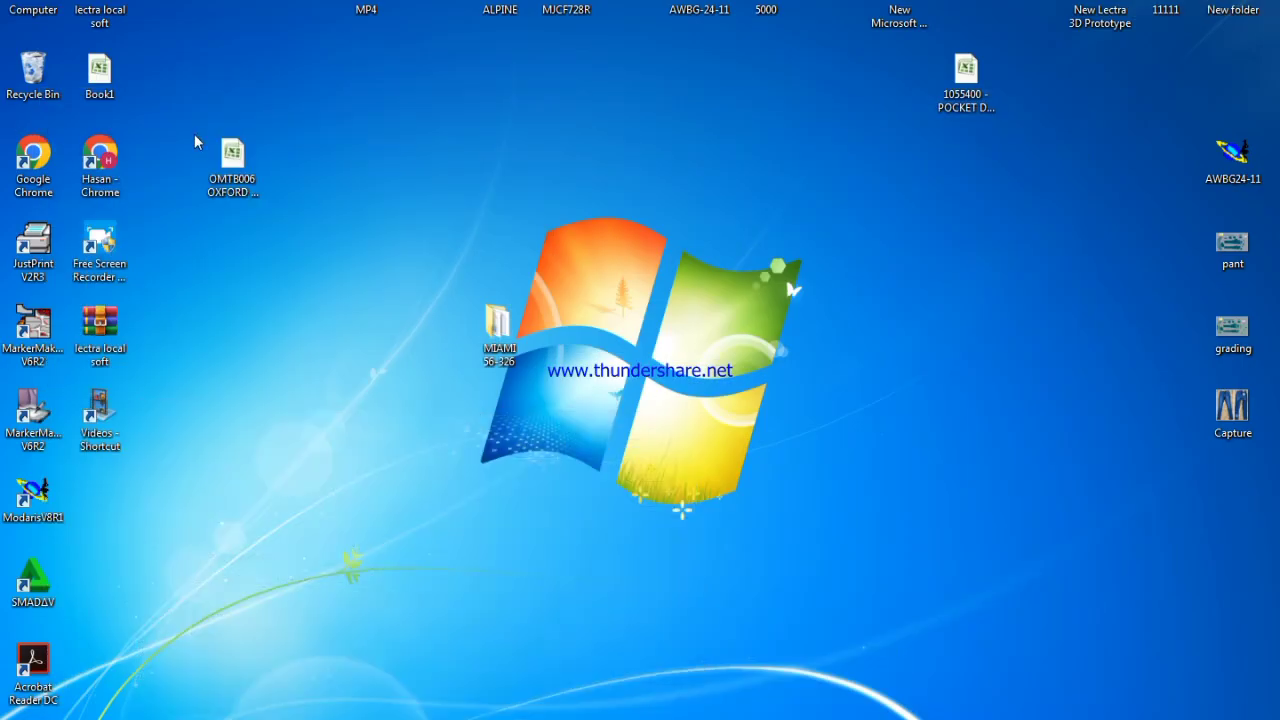
pyautogui.click(31, 496)
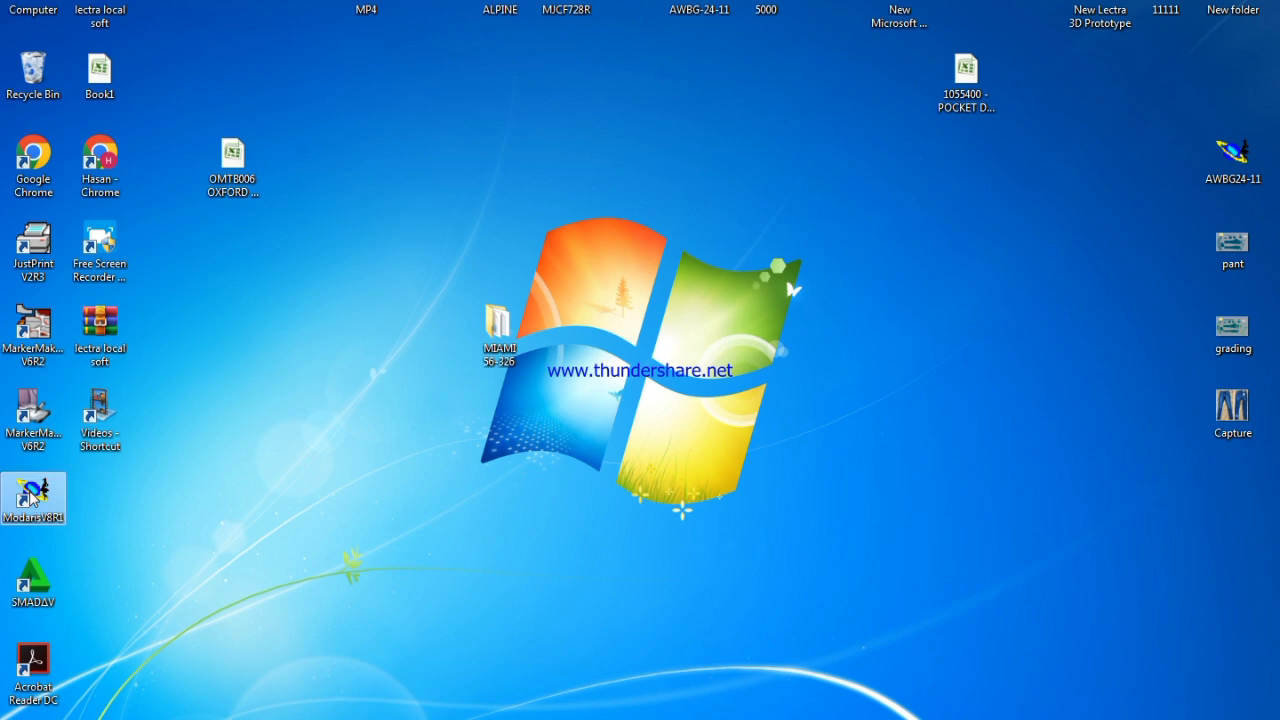
pyautogui.doubleClick(31, 496)
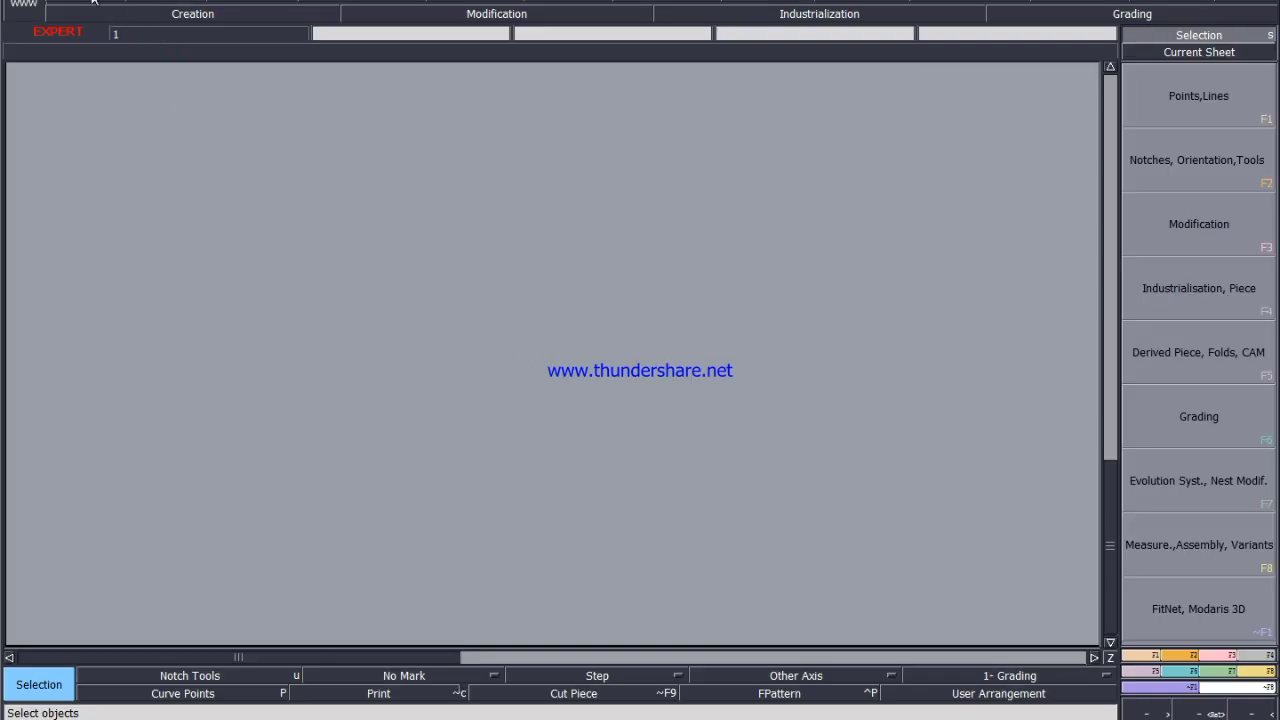
# Open the access path settings and browse the general access path's folder tree up to the Desktop.
pyautogui.click(100, 6)
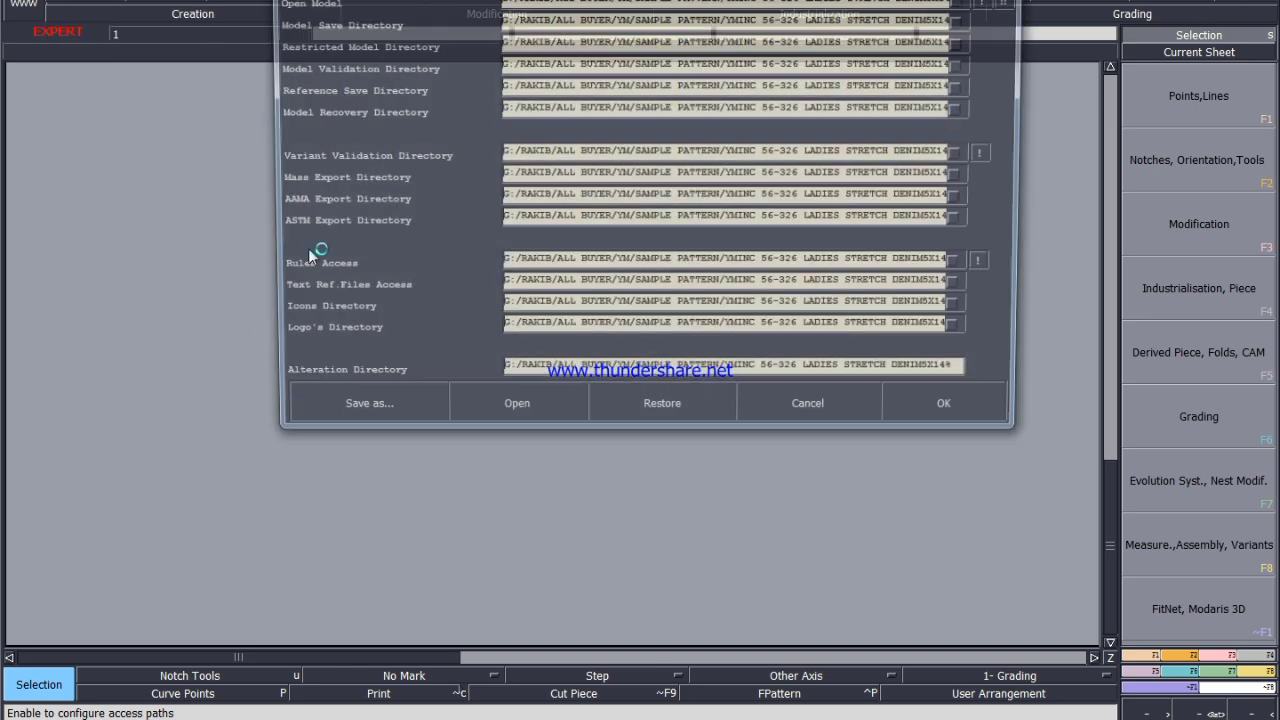
pyautogui.click(148, 427)
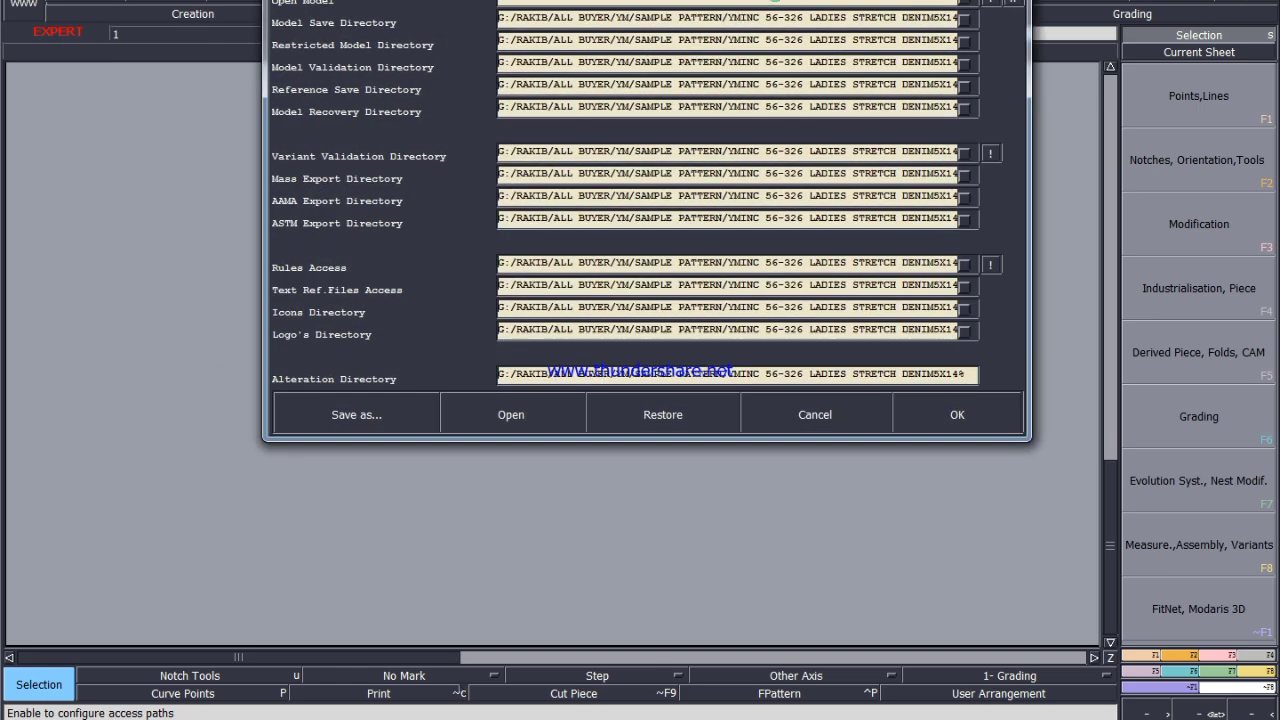
pyautogui.click(772, 5)
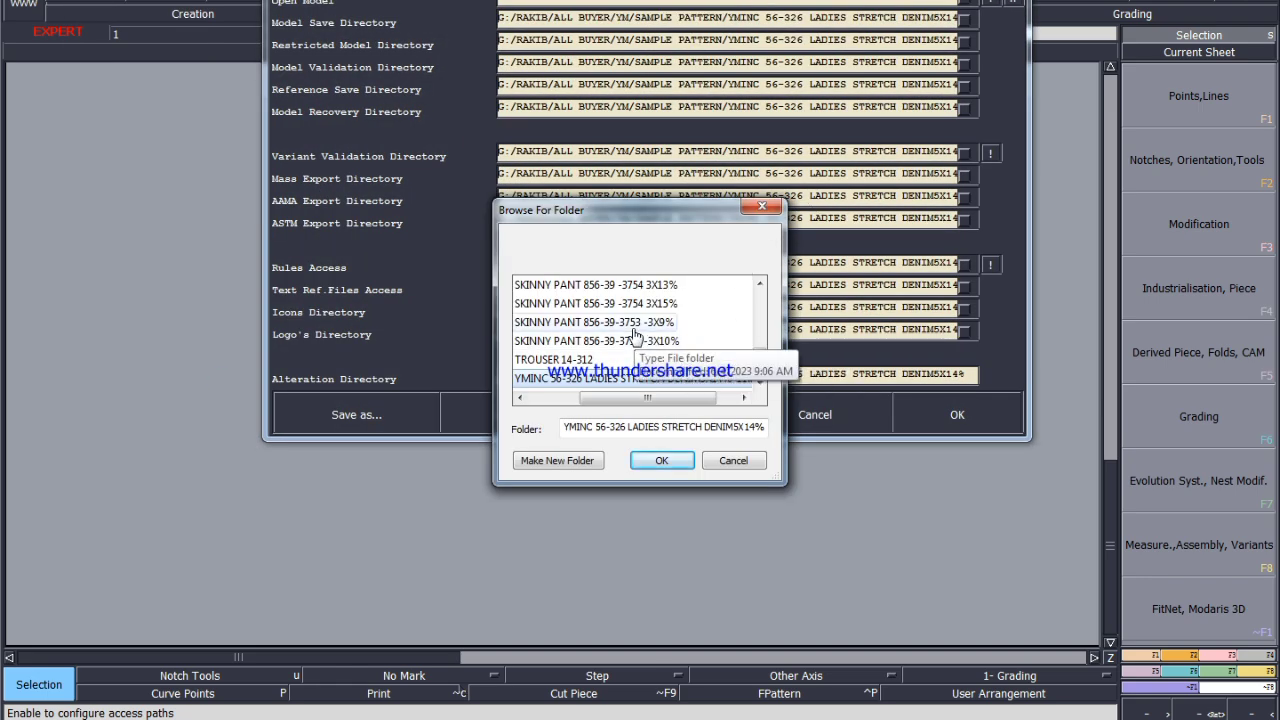
pyautogui.scroll(5, 752, 320)
pyautogui.scroll(5, 758, 290)
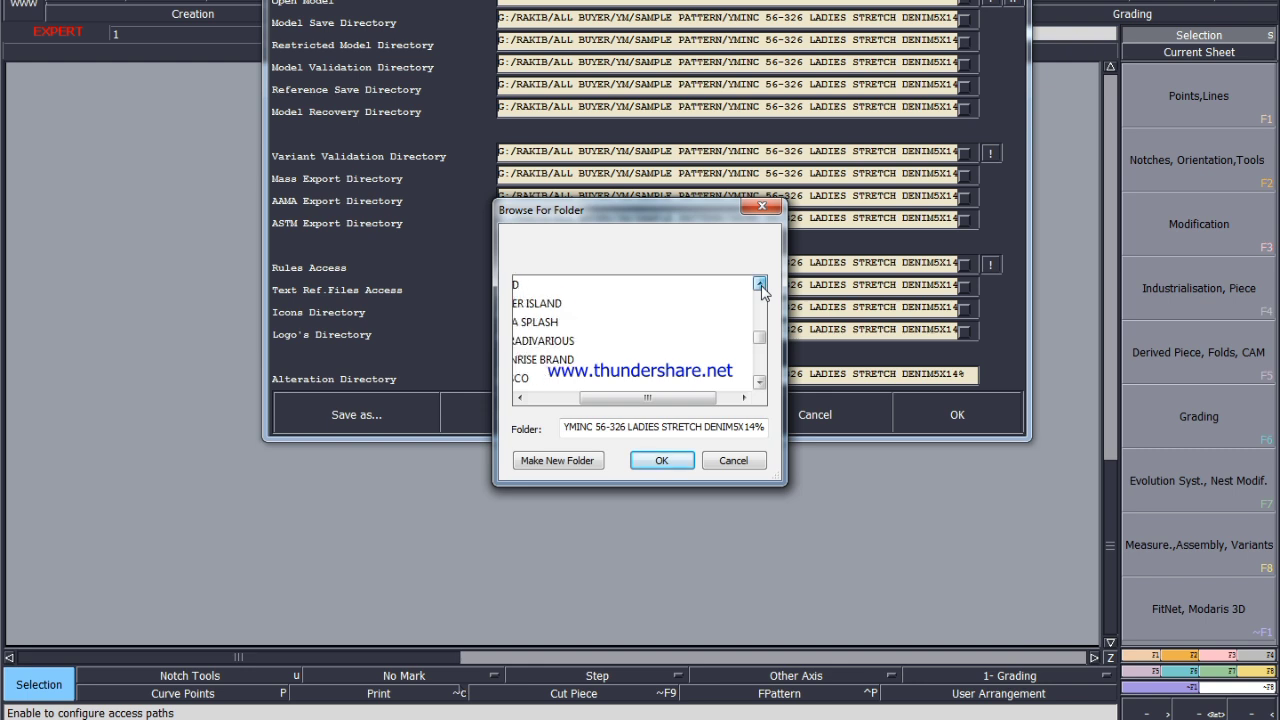
pyautogui.click(520, 397)
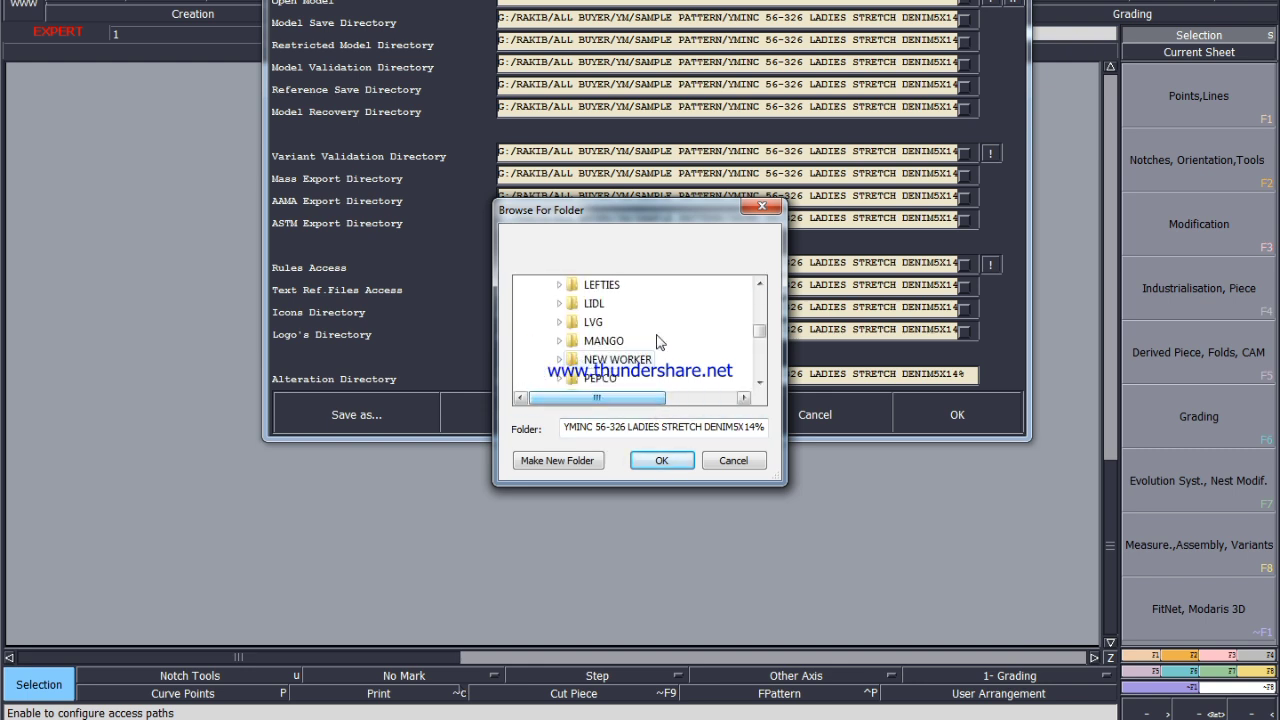
pyautogui.scroll(10, 605, 360)
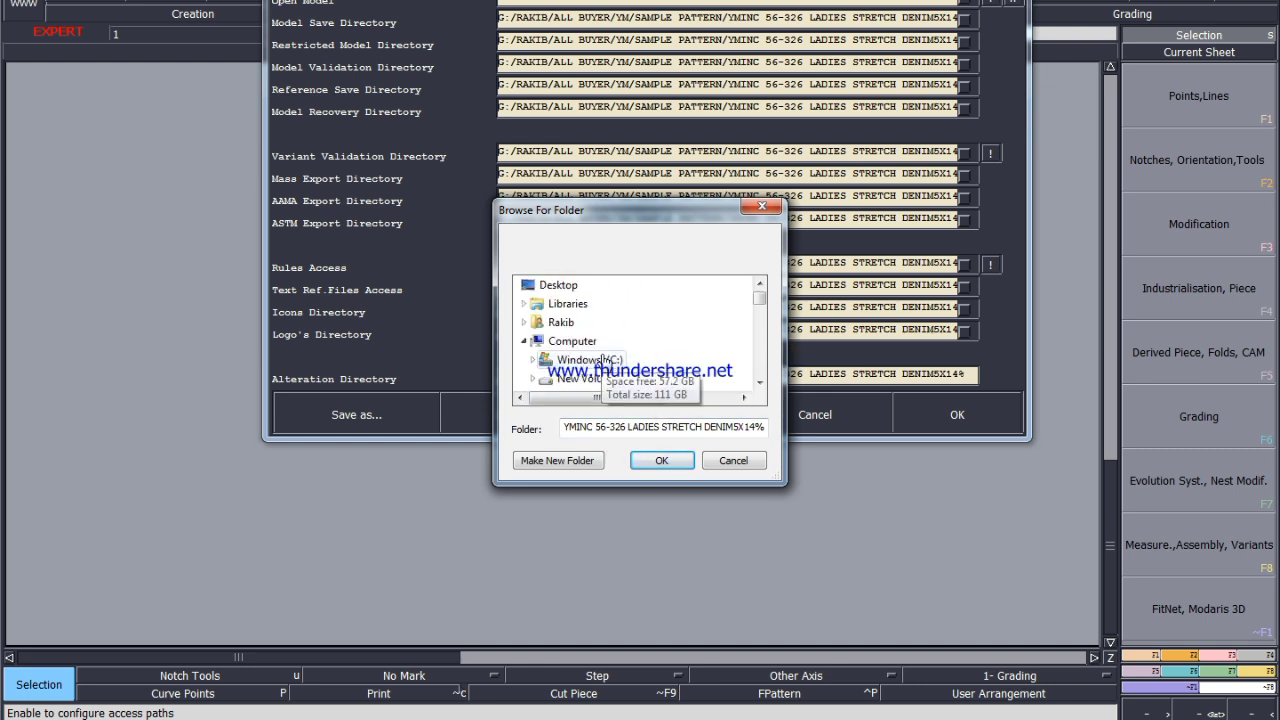
pyautogui.click(563, 287)
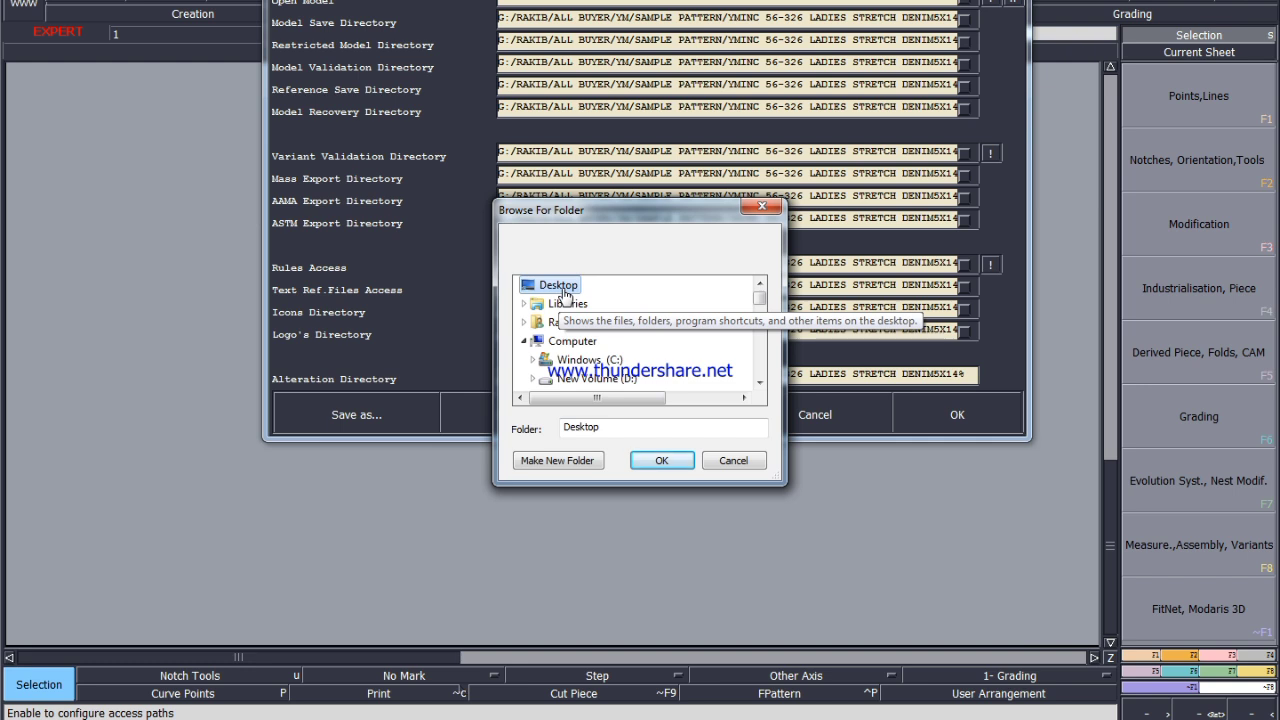
# Choose the MIAMI 56-326 folder on the Desktop as the location for all access paths and apply the settings.
pyautogui.scroll(-1, 660, 340)
pyautogui.scroll(-2, 660, 342)
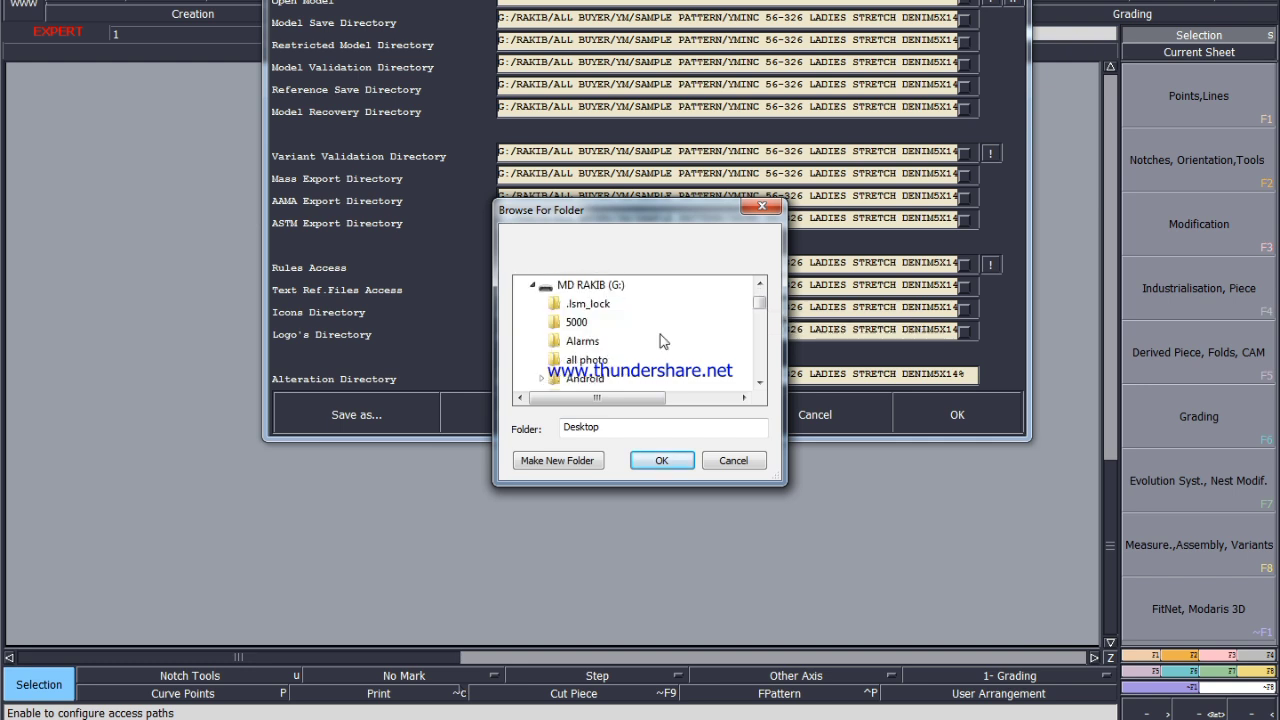
pyautogui.scroll(-1, 660, 342)
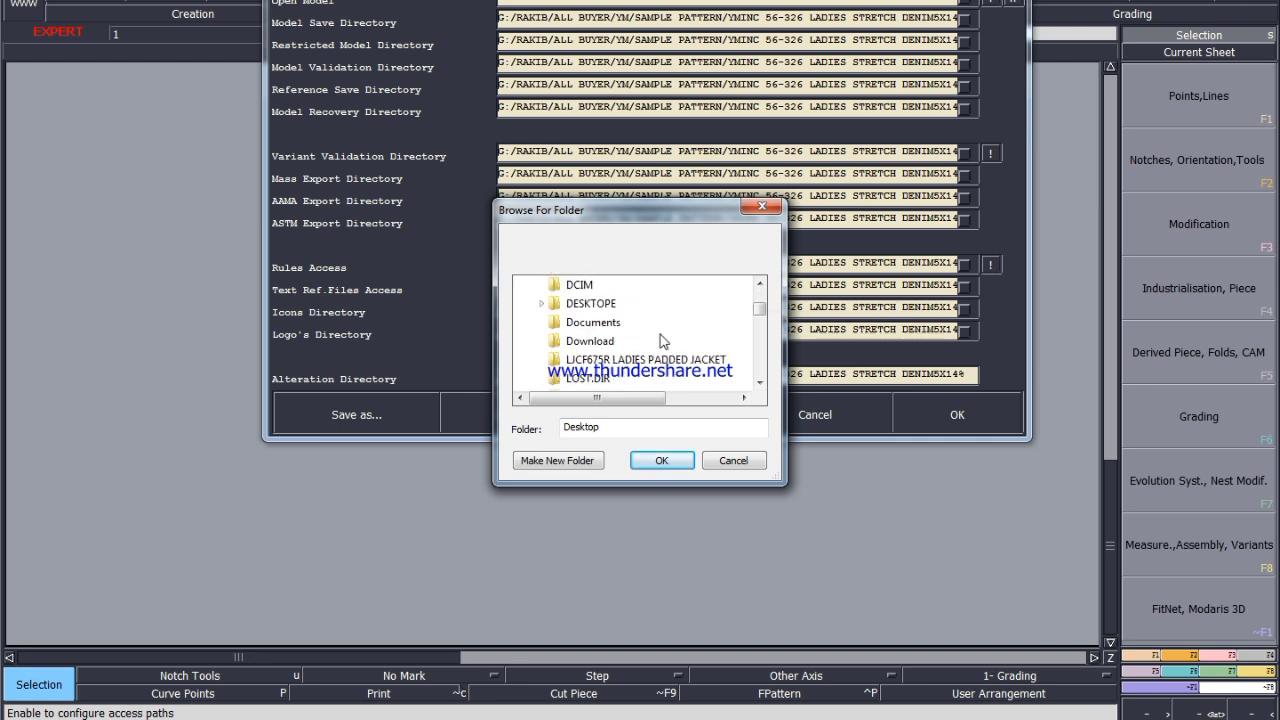
pyautogui.scroll(-1, 660, 342)
pyautogui.scroll(-3, 660, 342)
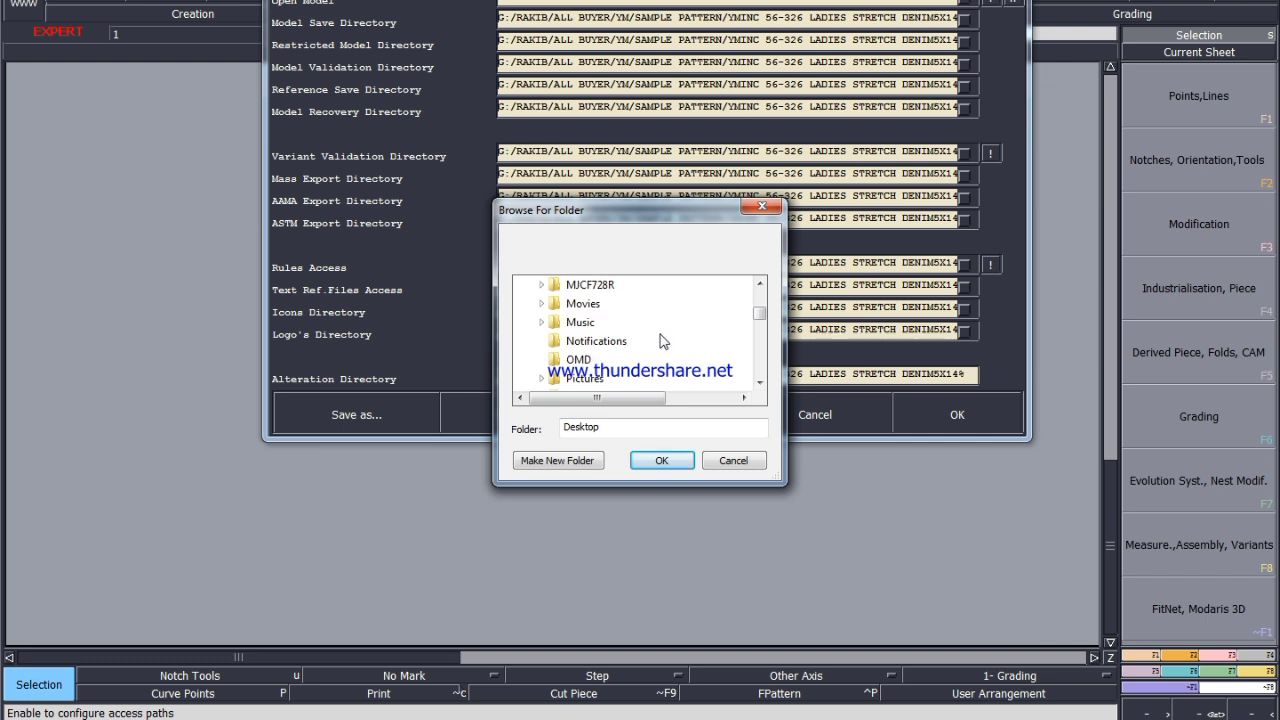
pyautogui.scroll(-5, 660, 342)
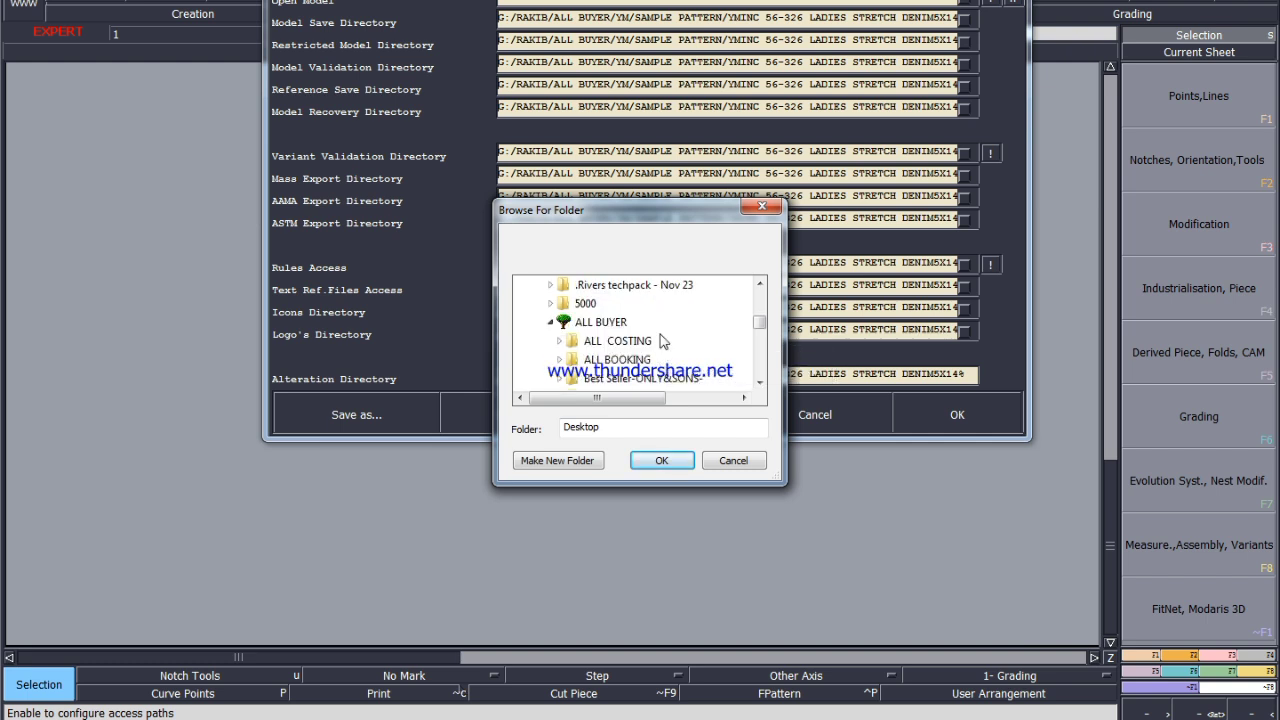
pyautogui.scroll(-6, 660, 342)
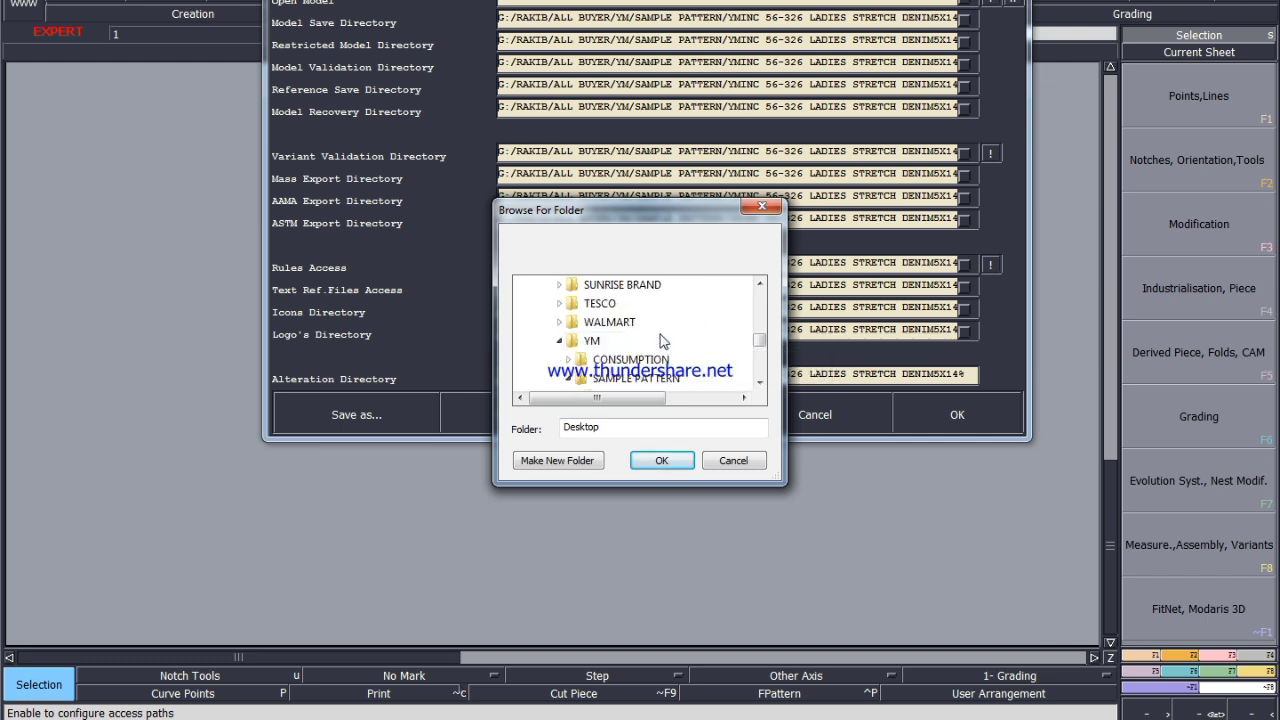
pyautogui.scroll(15, 662, 342)
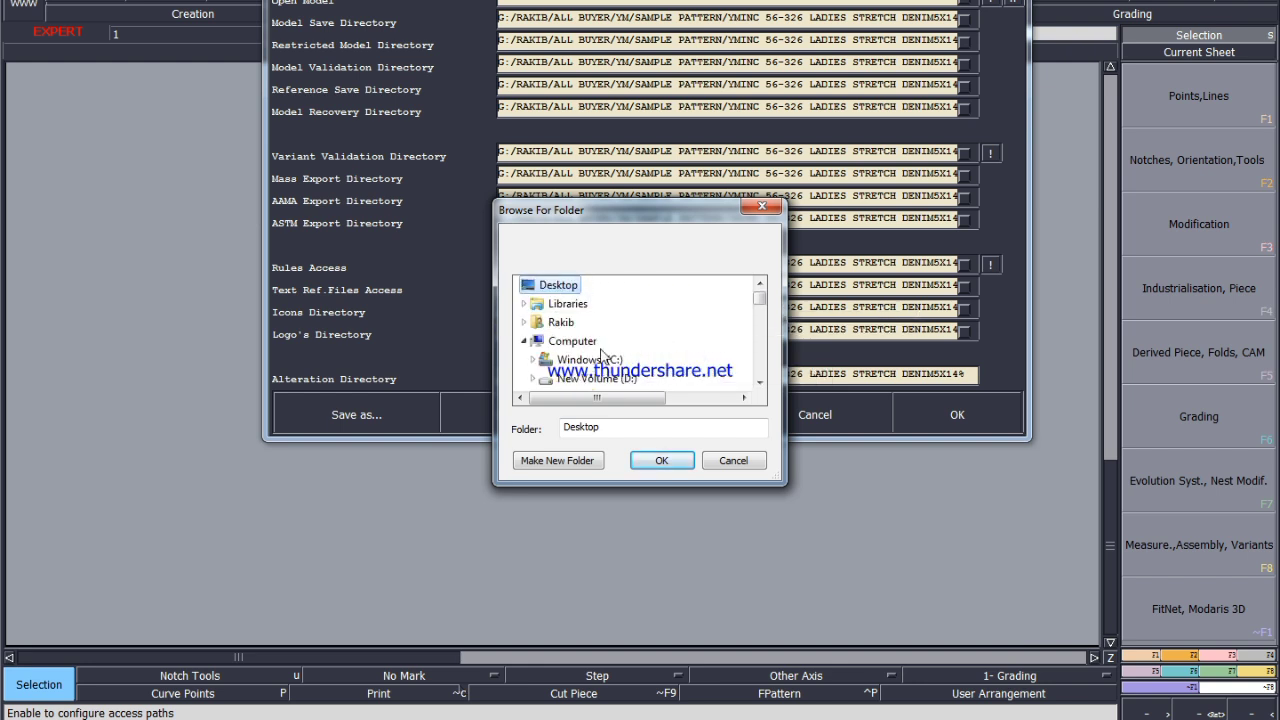
pyautogui.scroll(-5, 637, 325)
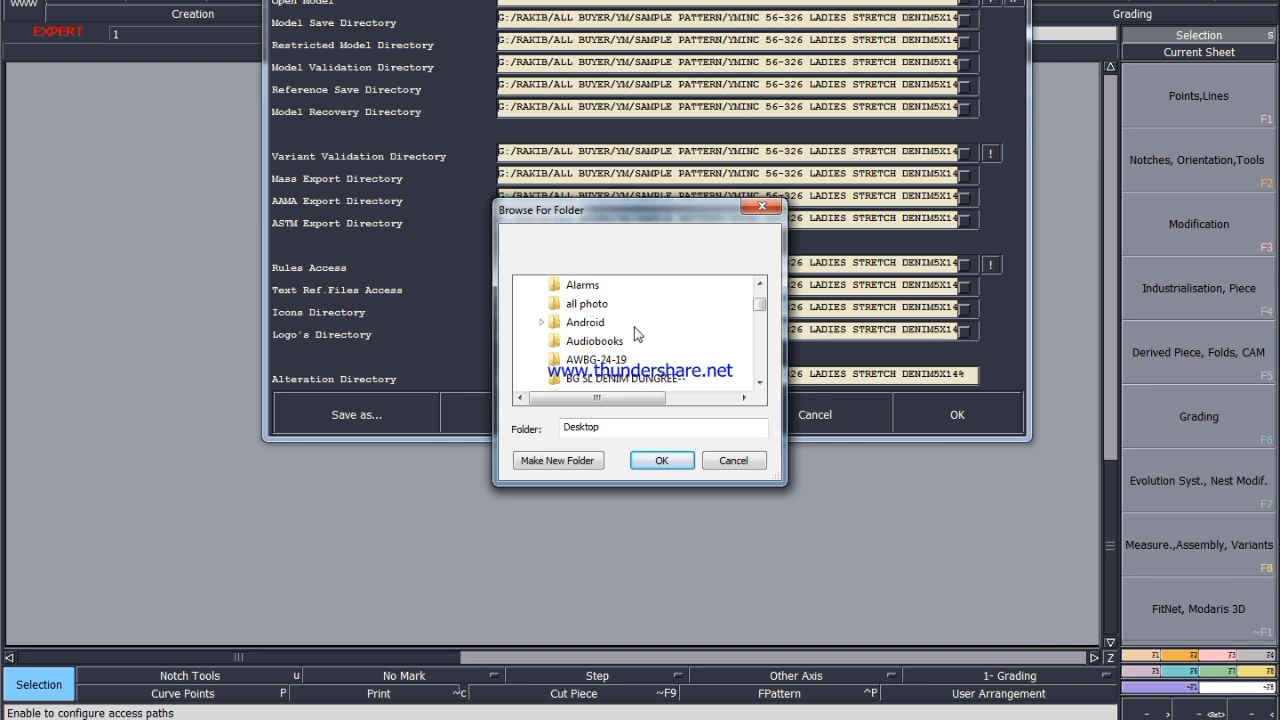
pyautogui.scroll(-1, 640, 345)
pyautogui.scroll(-1, 637, 355)
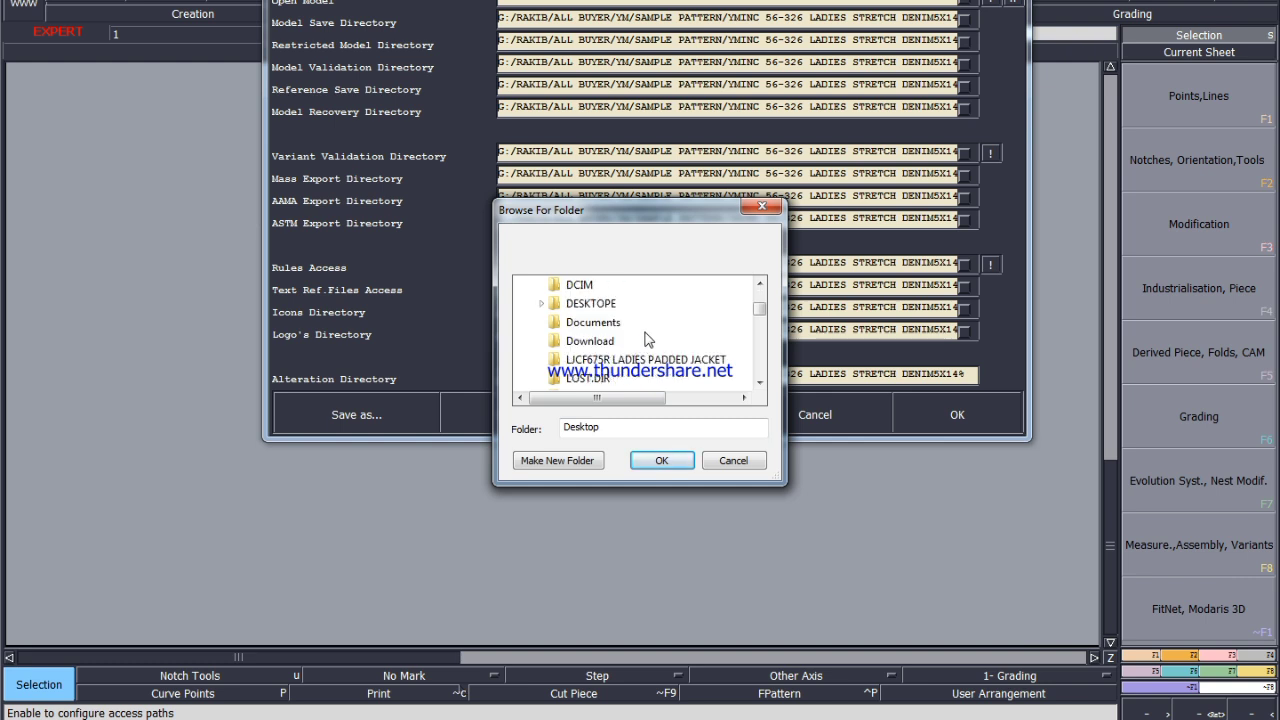
pyautogui.scroll(-5, 643, 343)
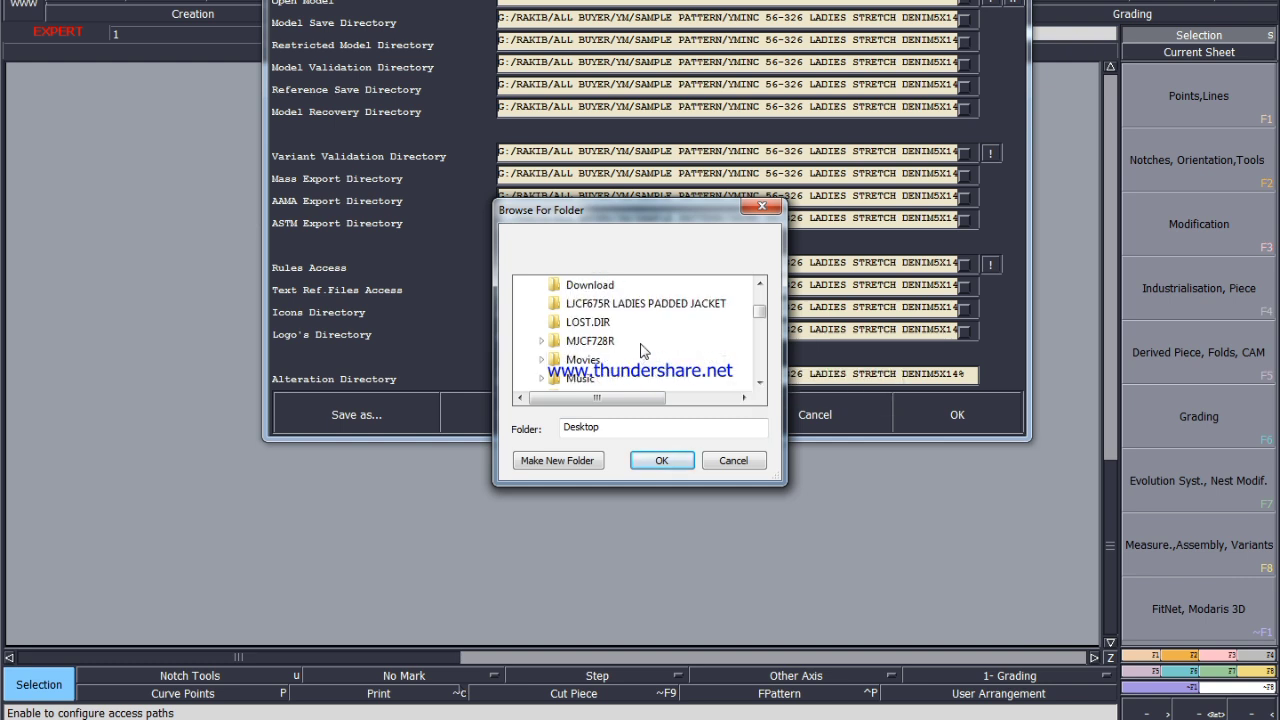
pyautogui.scroll(-10, 643, 350)
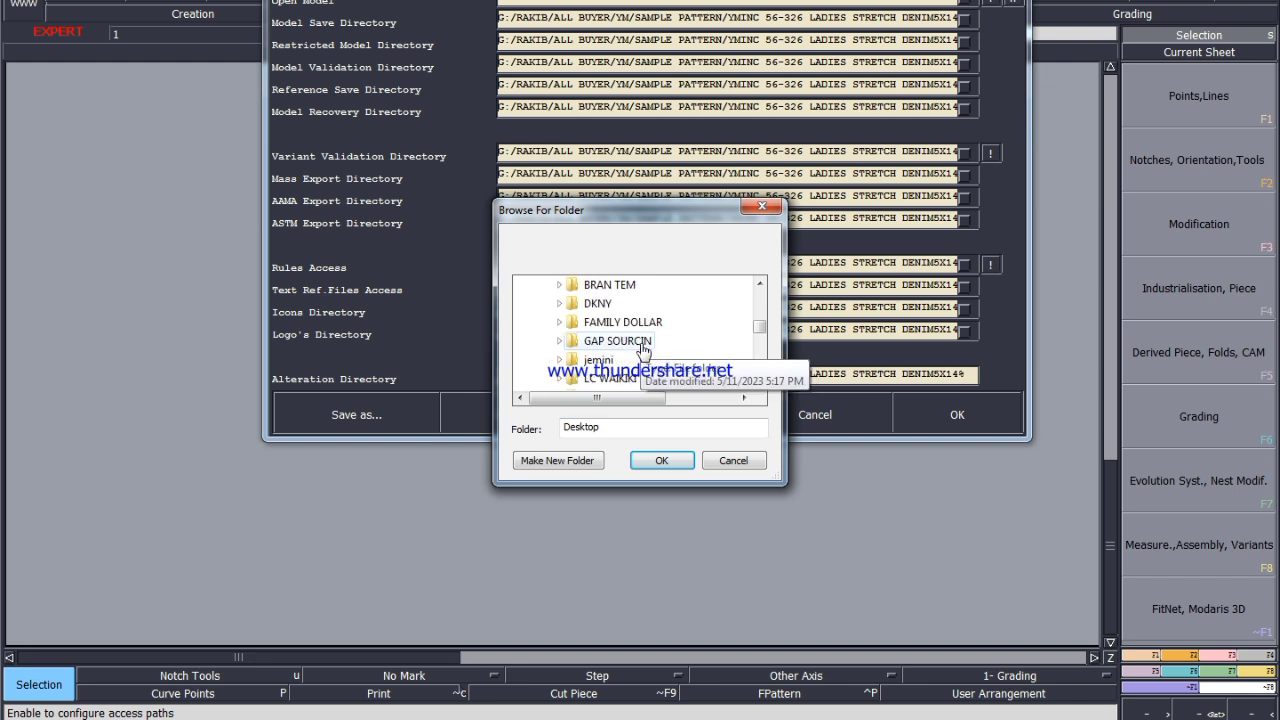
pyautogui.scroll(-2, 645, 355)
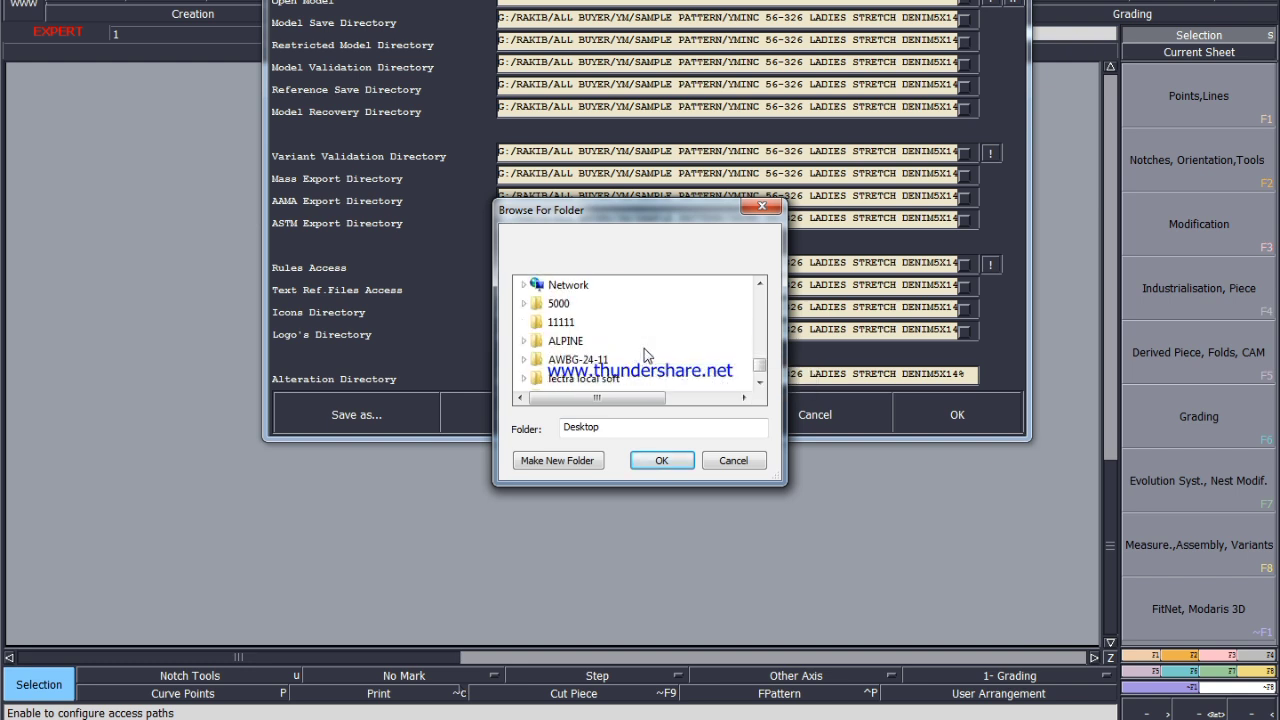
pyautogui.scroll(-1, 645, 355)
pyautogui.scroll(-1, 645, 355)
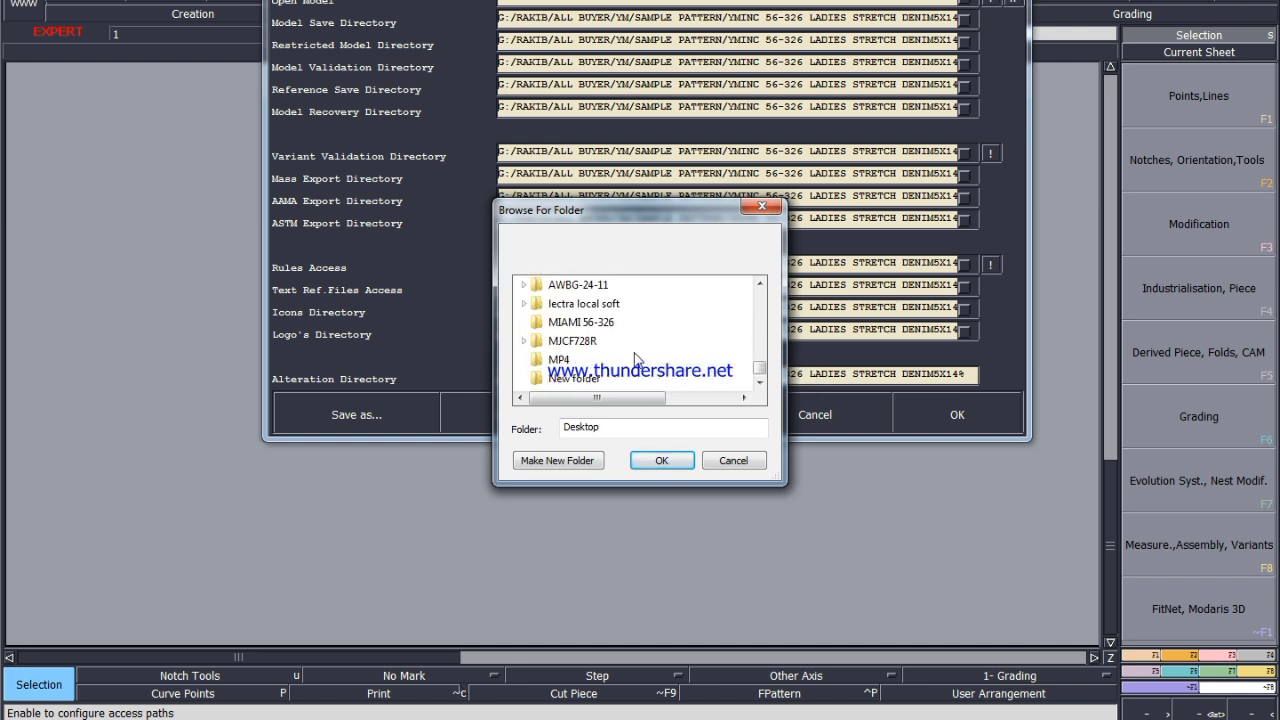
pyautogui.click(603, 322)
pyautogui.click(660, 461)
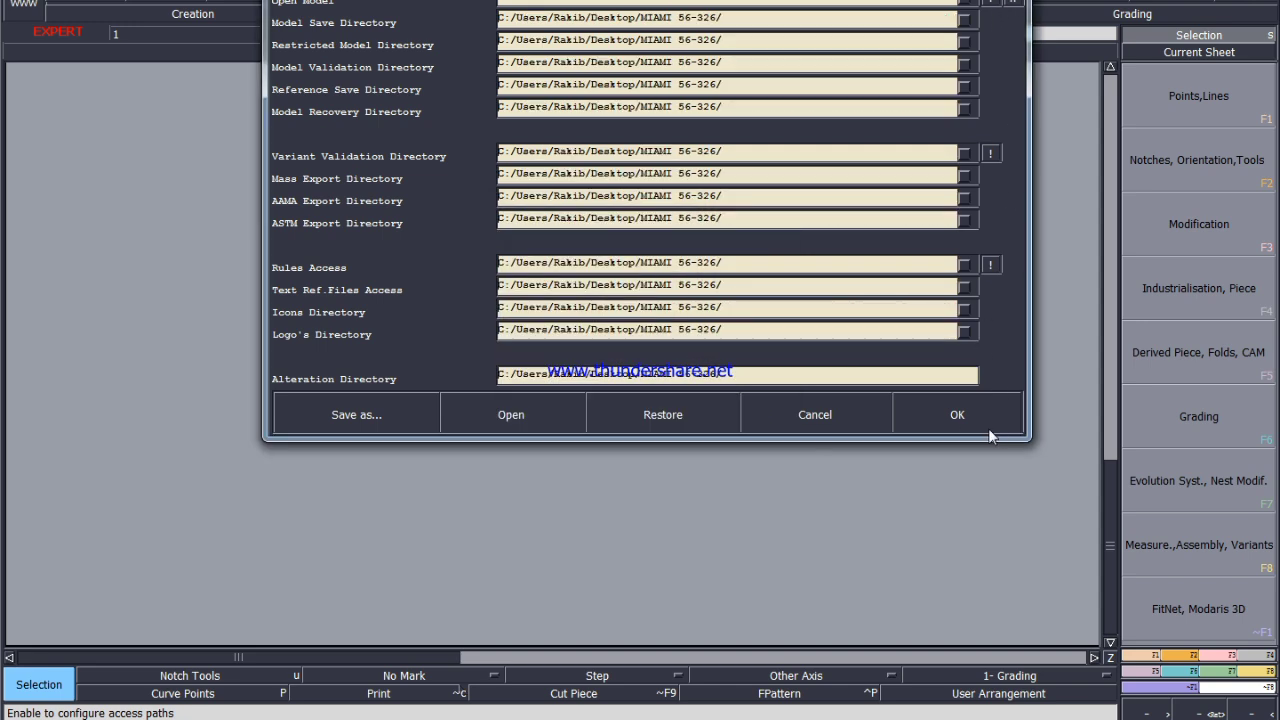
pyautogui.click(988, 428)
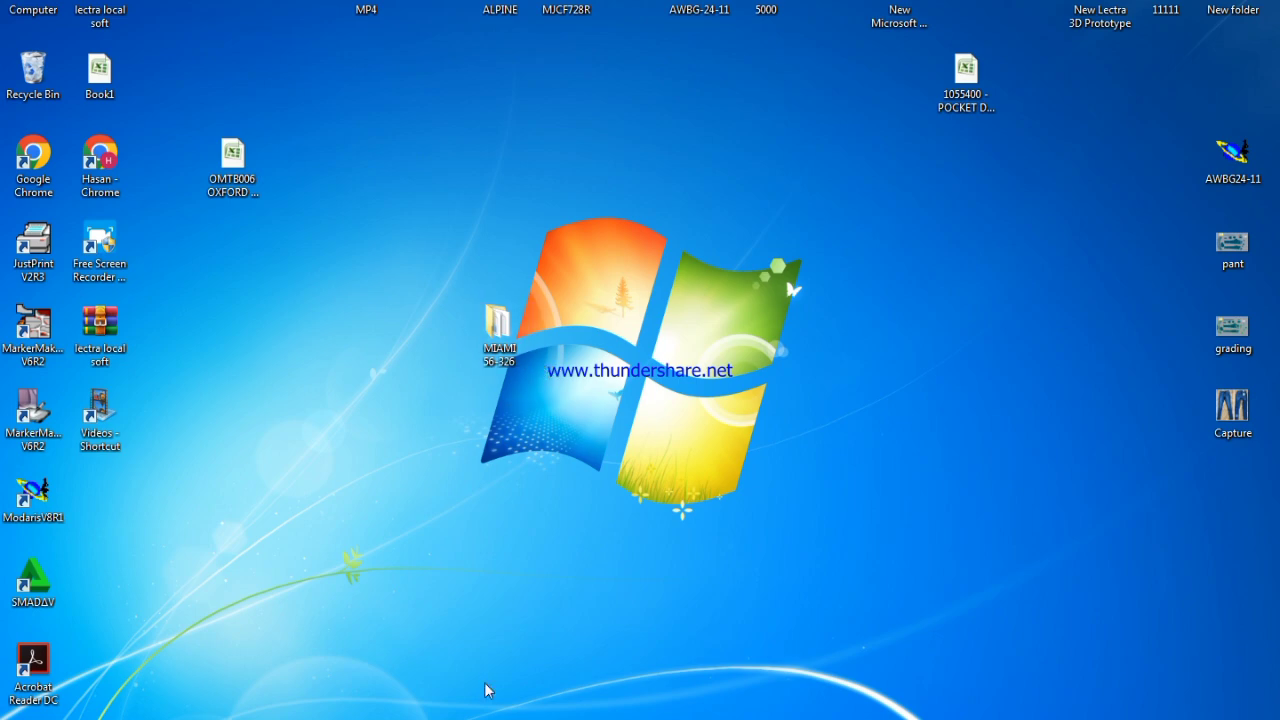
# Switch back to Modaris and create a new model named 56-326.
pyautogui.click(477, 718)
pyautogui.click(77, 3)
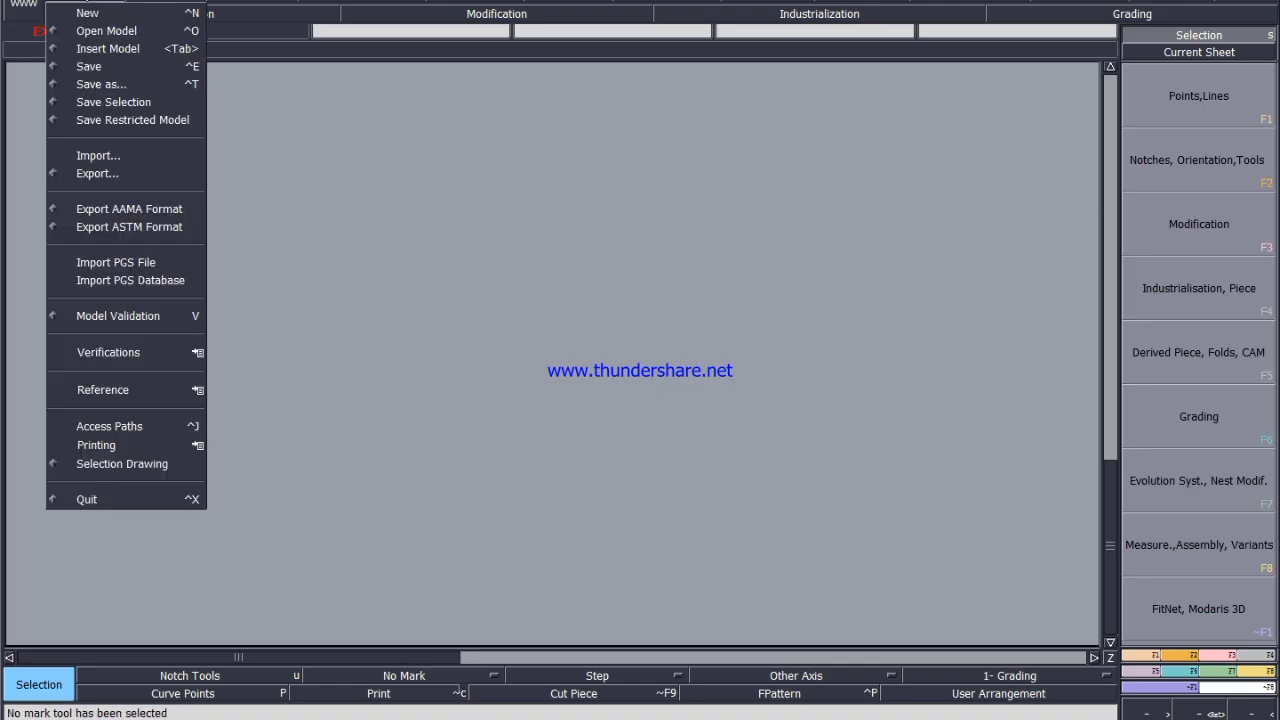
pyautogui.click(84, 17)
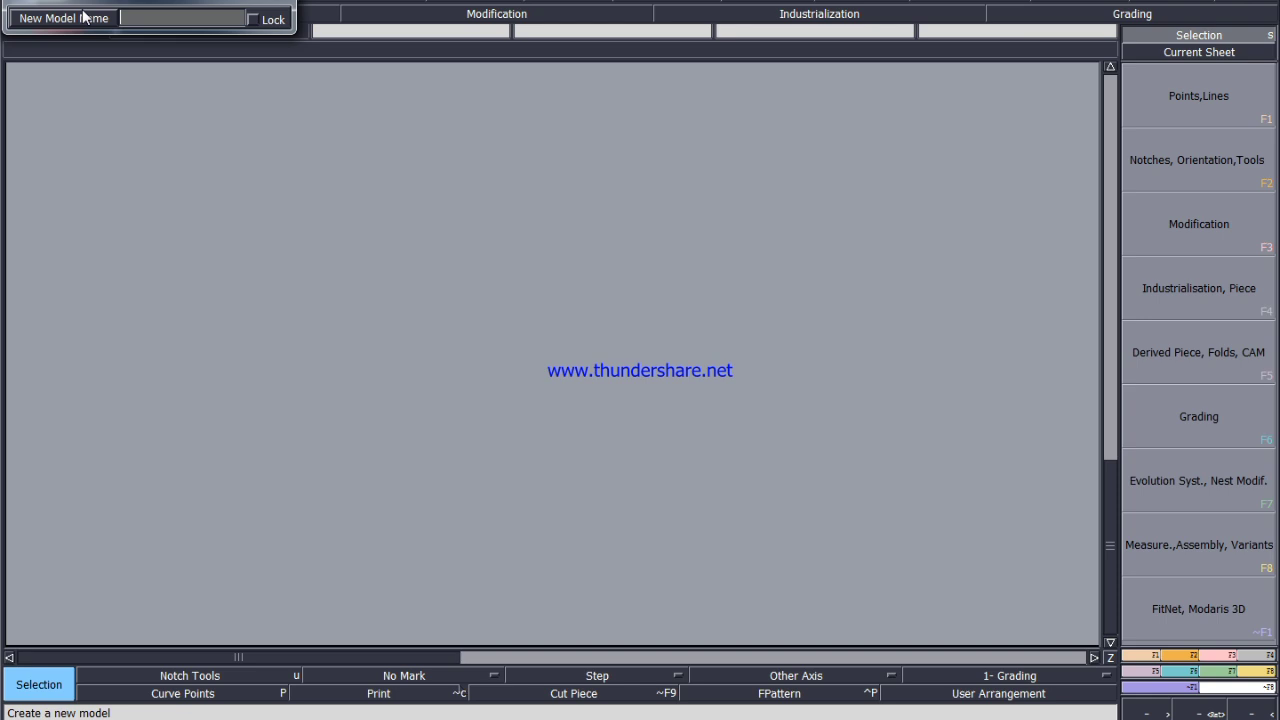
pyautogui.write('56-326')
pyautogui.press('Return')
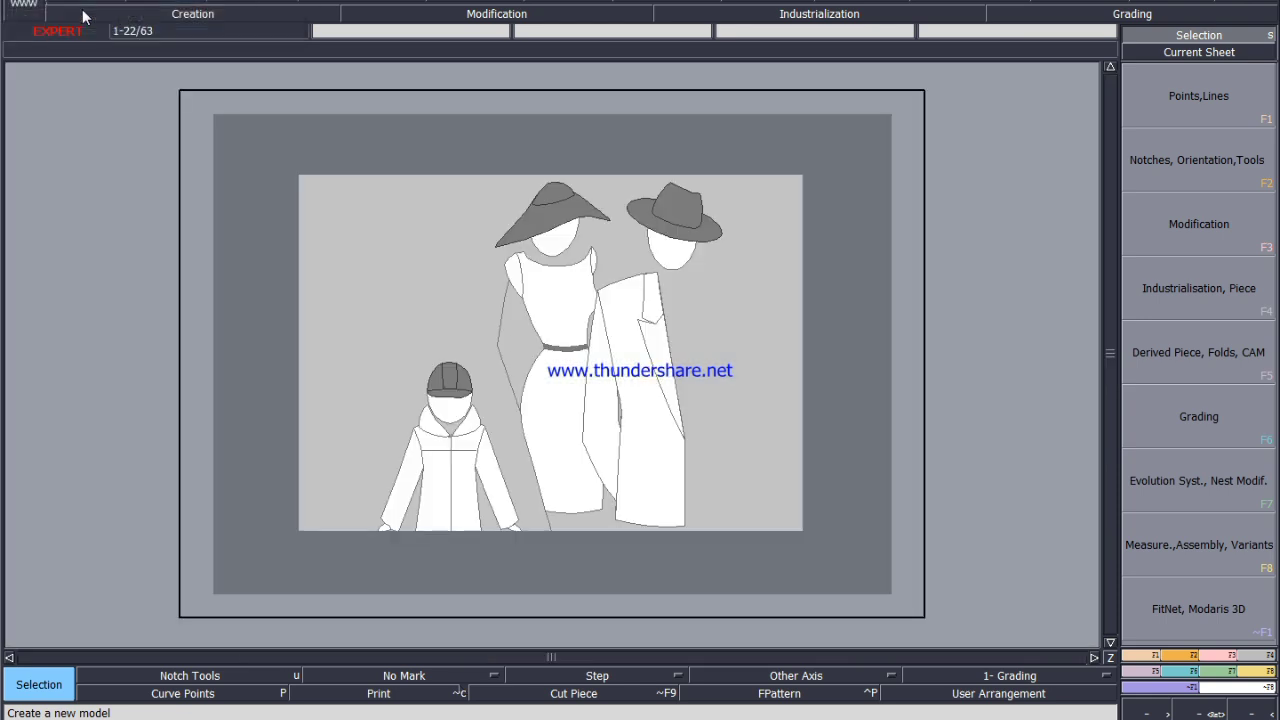
# Turn on the Sizes display and try the Handles, Notches and Shrinkage display options.
pyautogui.click(479, 2)
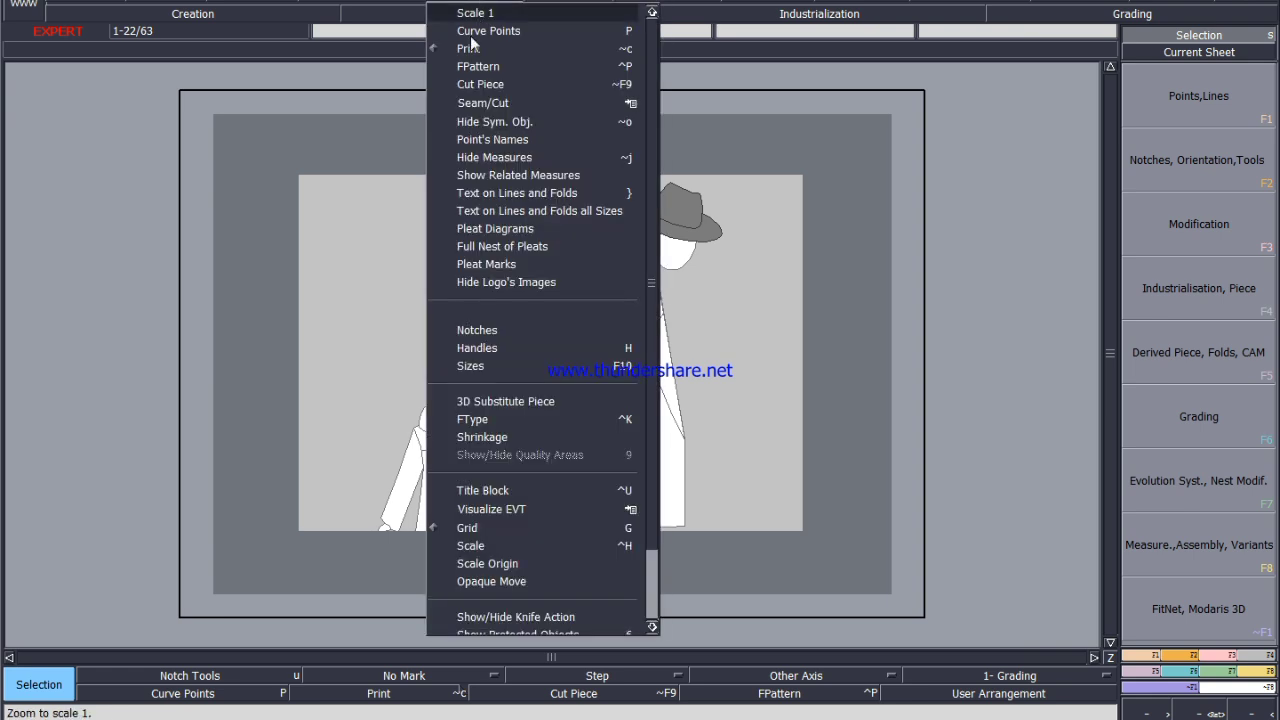
pyautogui.click(479, 367)
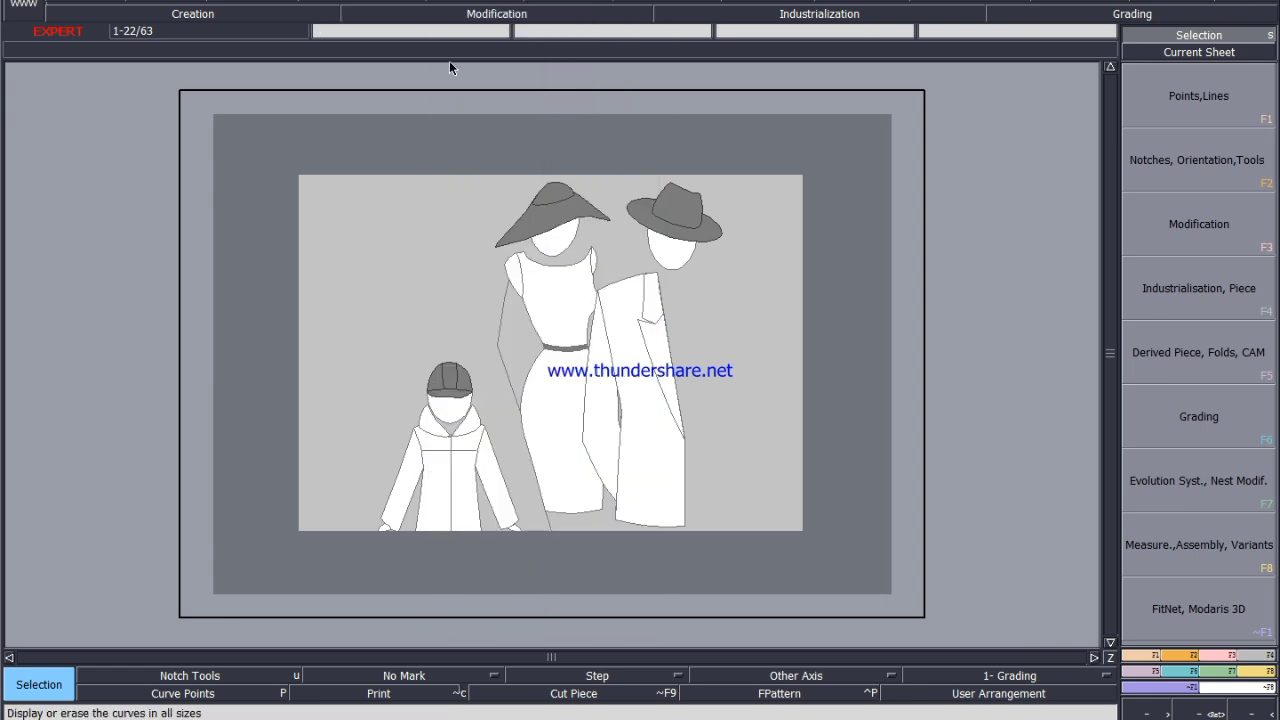
pyautogui.click(479, 2)
pyautogui.click(503, 347)
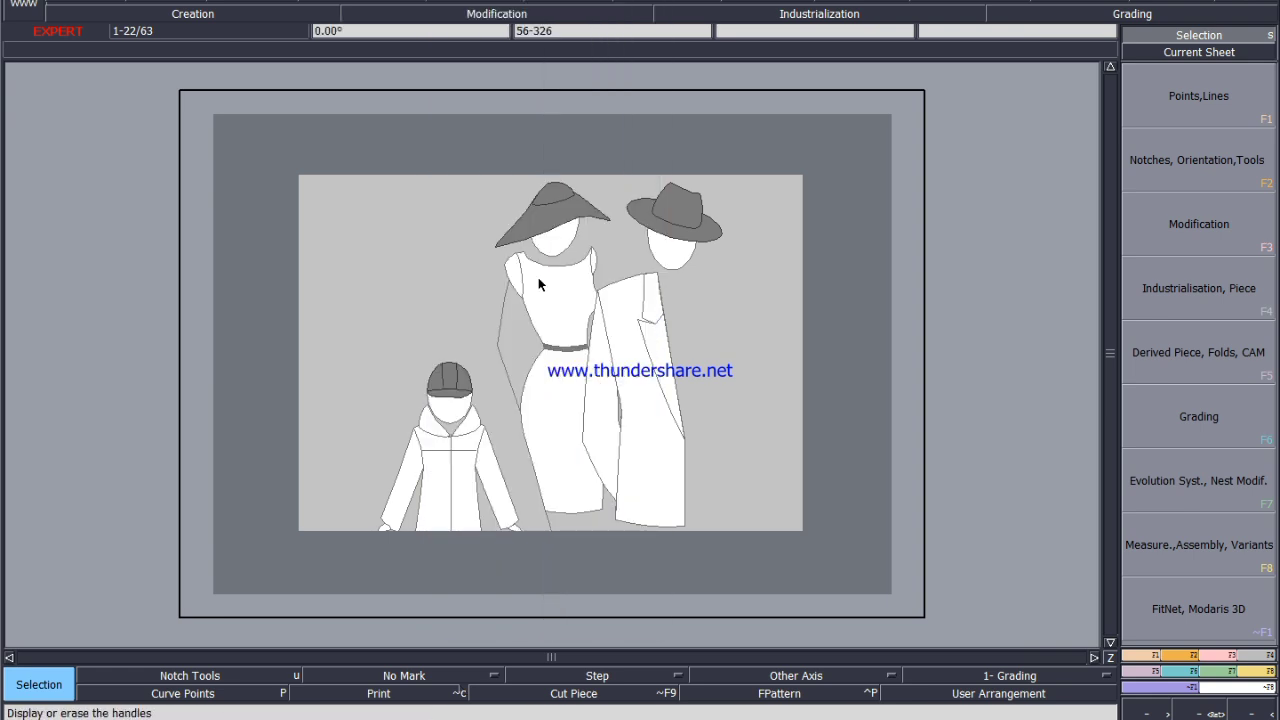
pyautogui.click(483, 4)
pyautogui.click(468, 332)
pyautogui.click(481, 3)
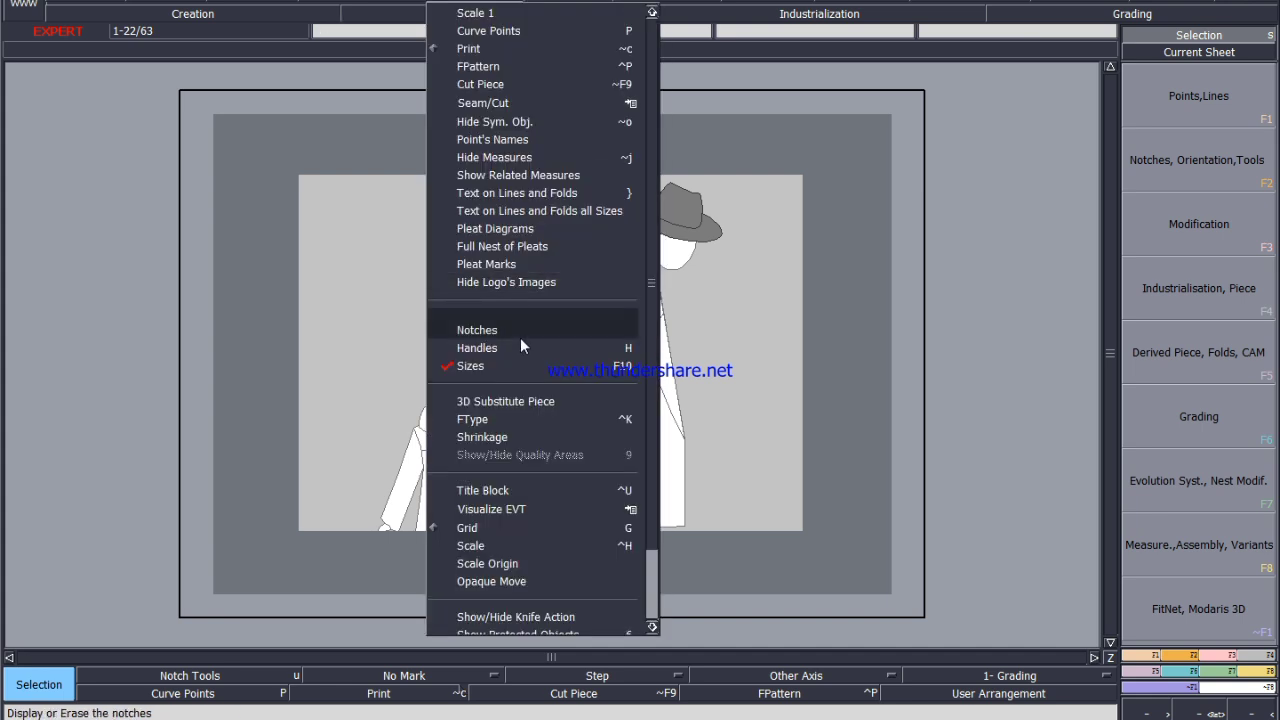
pyautogui.click(489, 437)
pyautogui.click(483, 3)
pyautogui.click(500, 439)
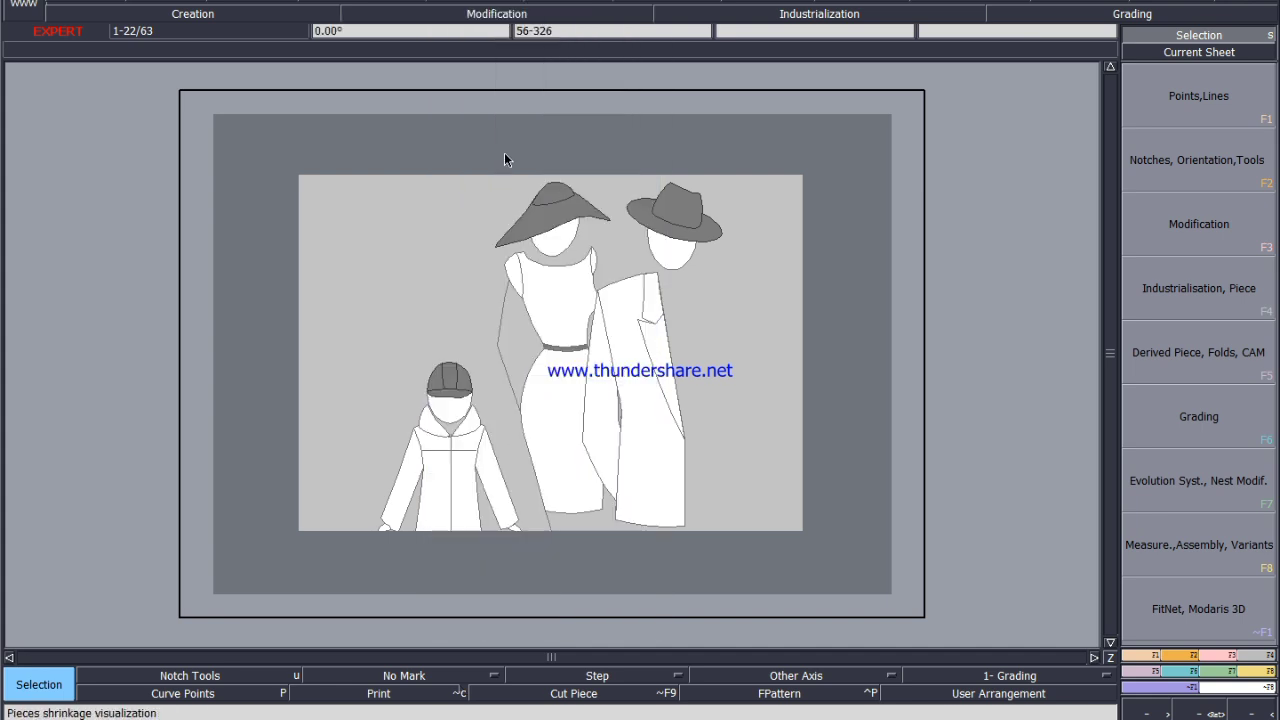
# Show the title block on the model sheet and arrange all sheets on the desk.
pyautogui.click(488, 5)
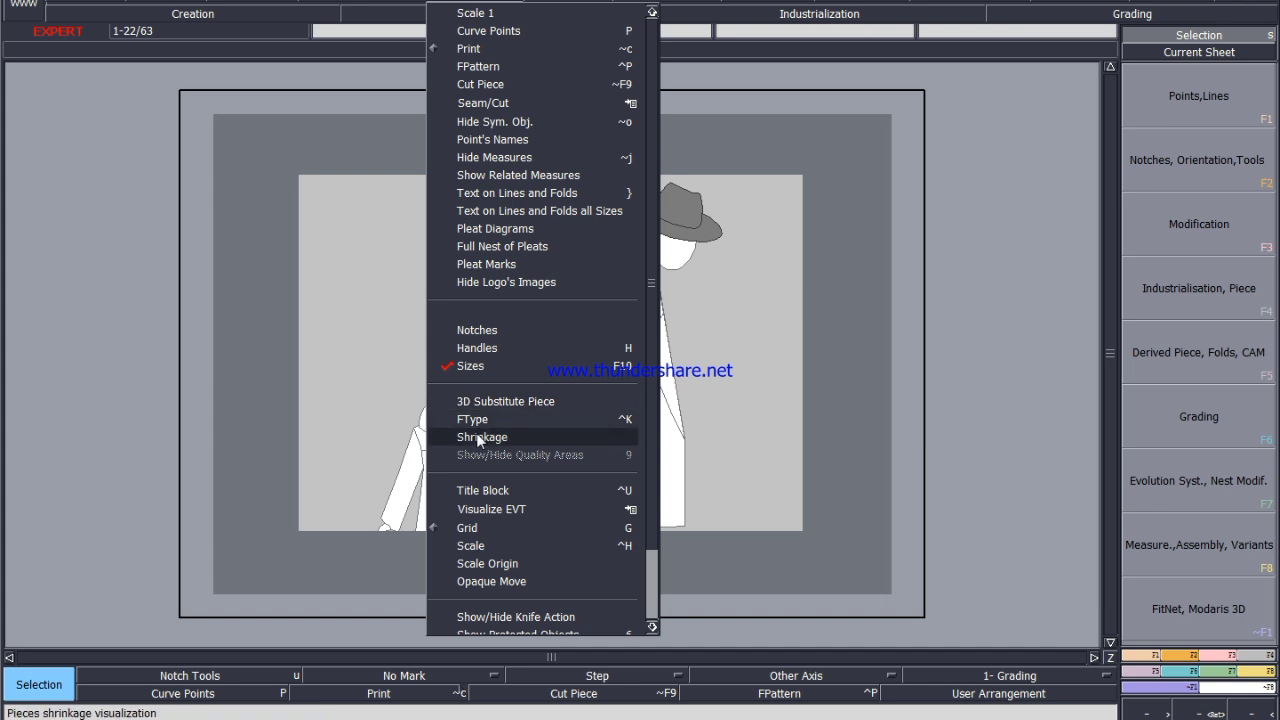
pyautogui.click(493, 489)
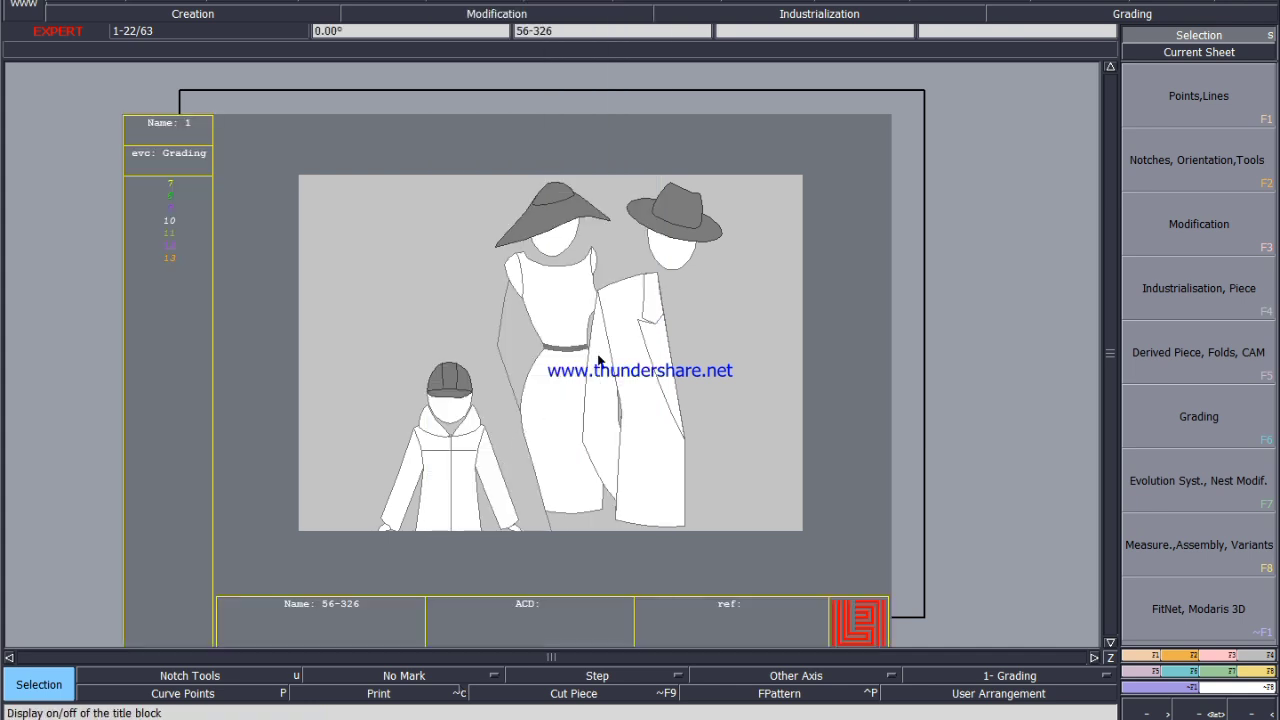
pyautogui.press('j')
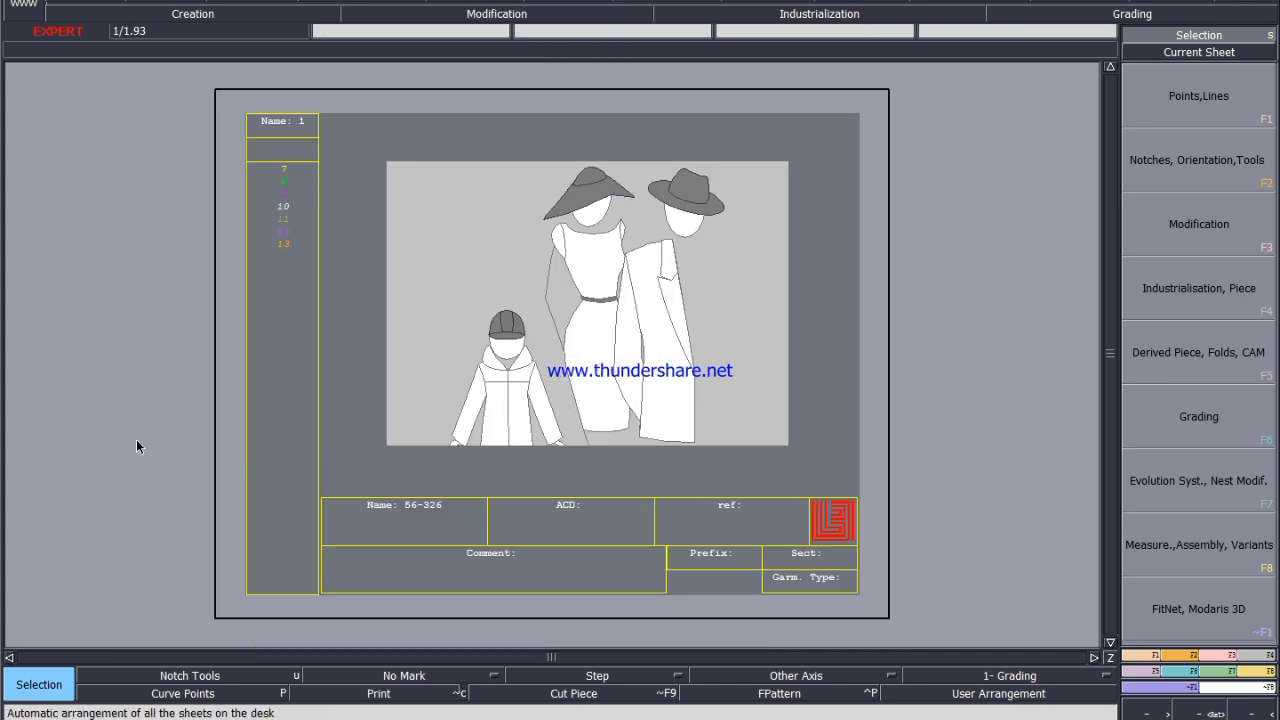
# Import the size range for the model from New Text Document in the Desktop's MIAMI 56-326 folder using Imp. EVT.
pyautogui.click(1193, 673)
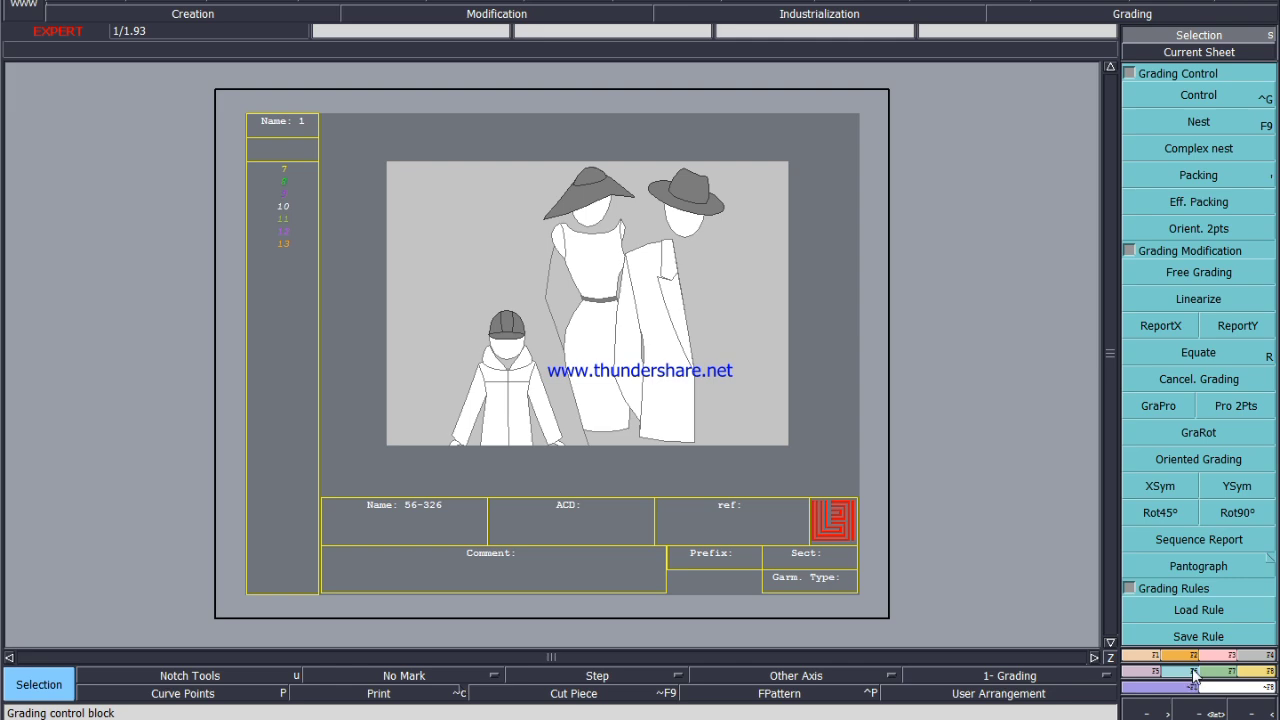
pyautogui.click(1231, 672)
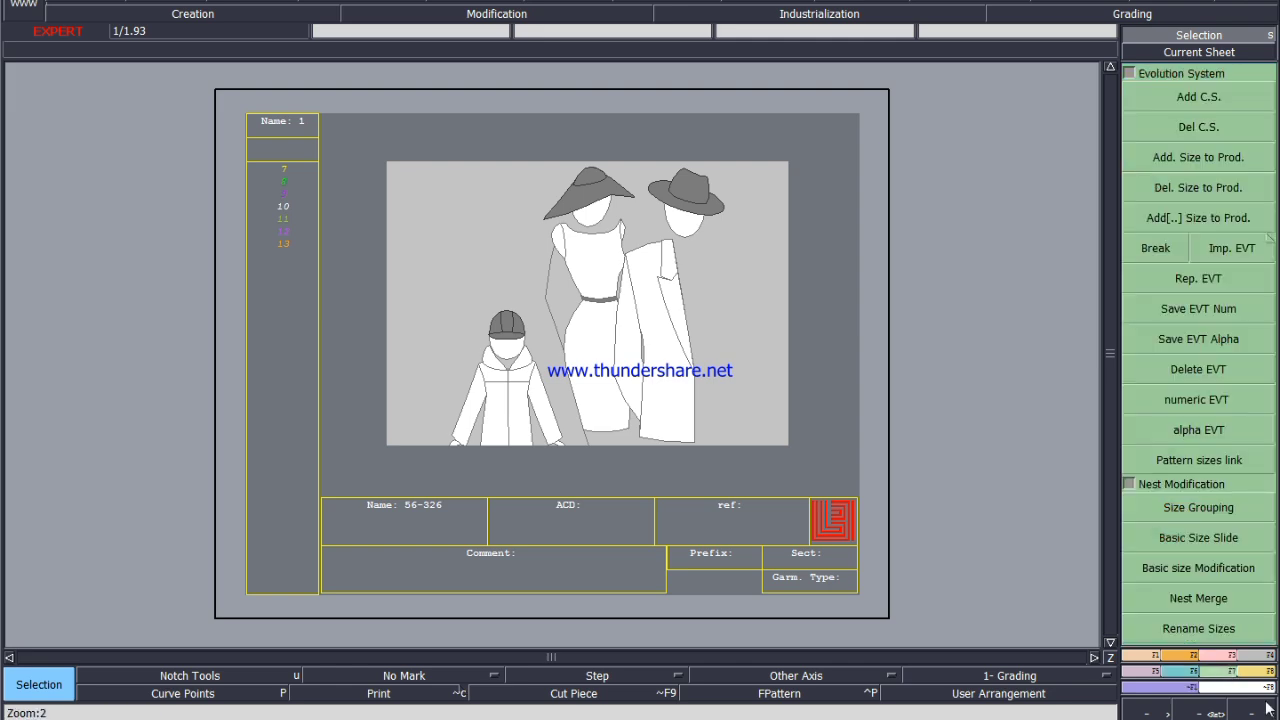
pyautogui.click(1248, 245)
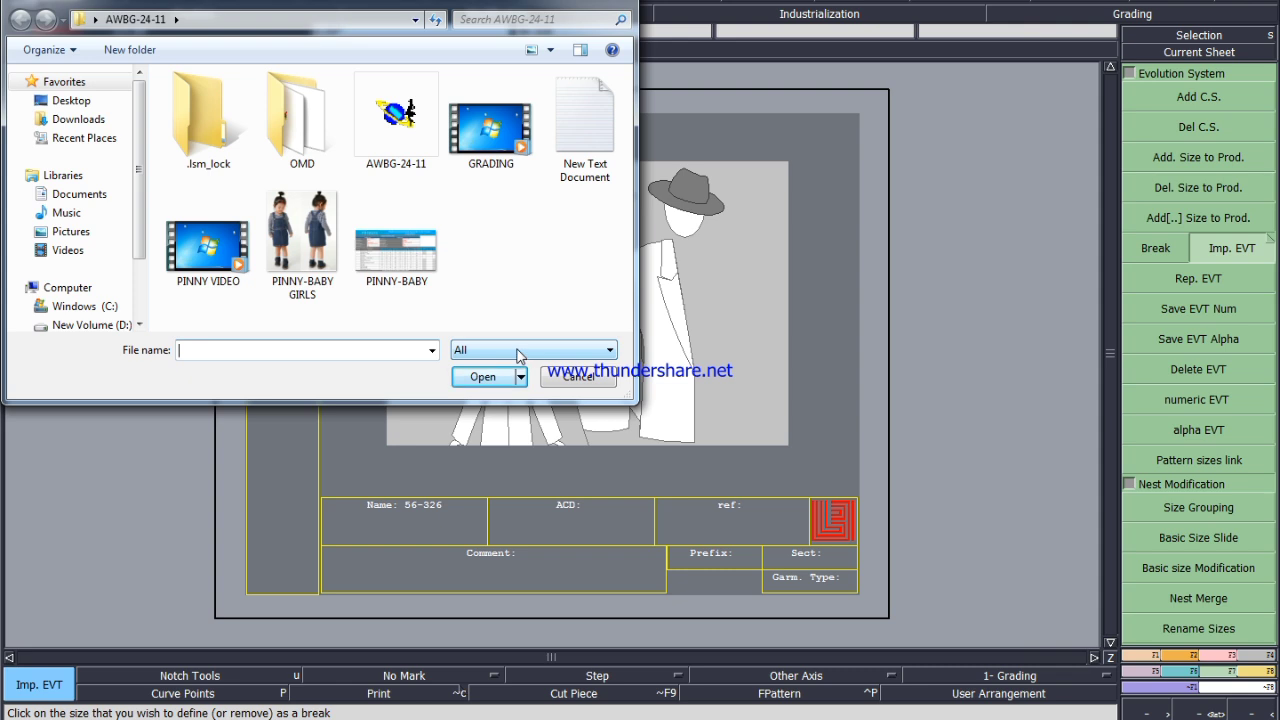
pyautogui.click(71, 101)
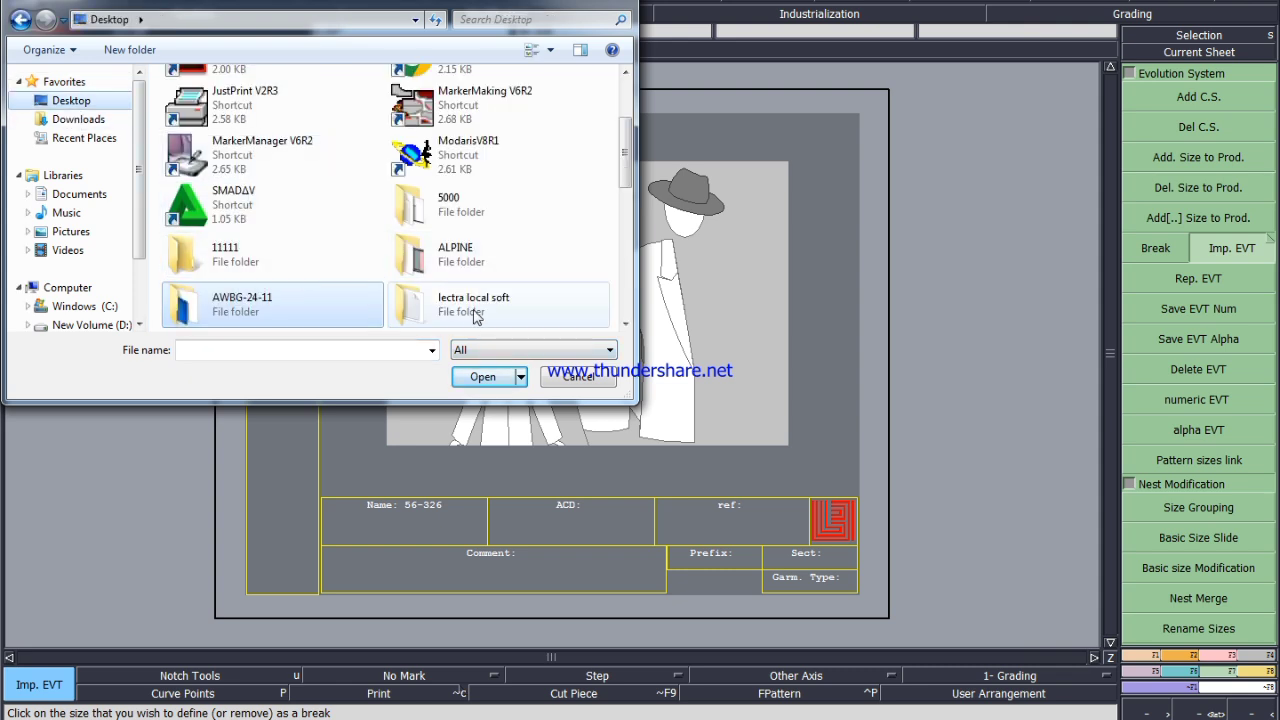
pyautogui.scroll(-1, 503, 257)
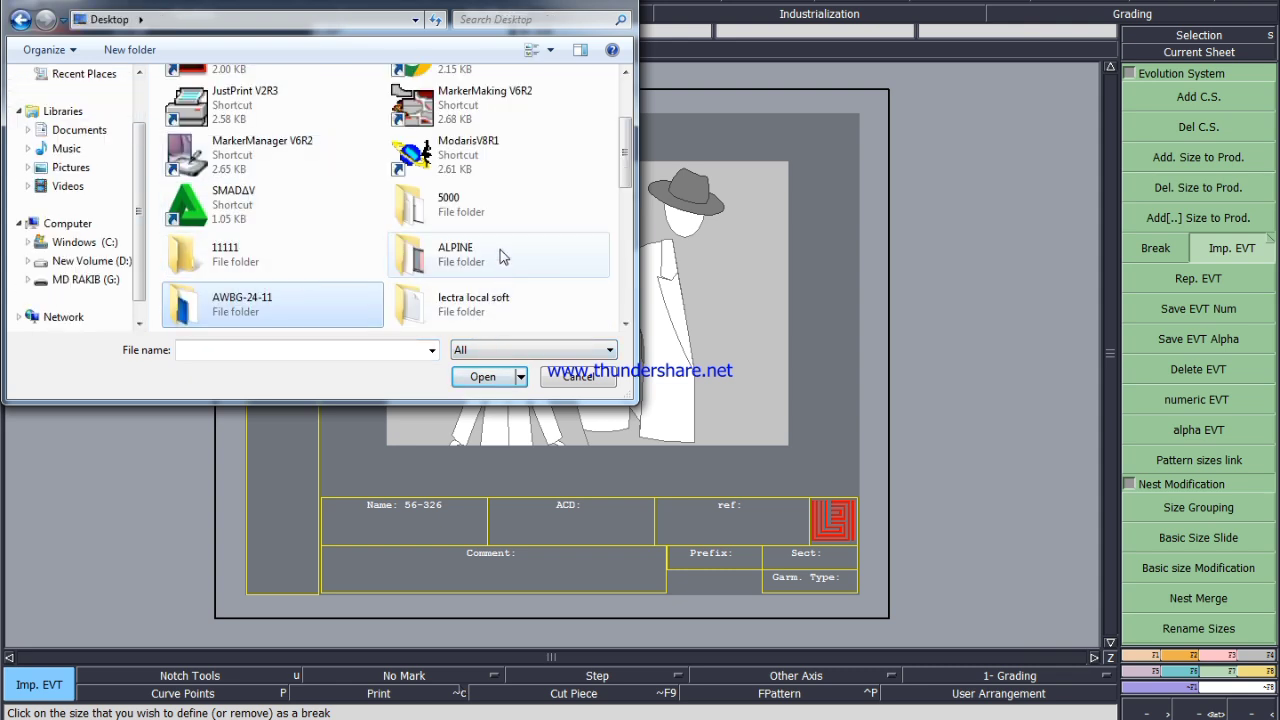
pyautogui.click(626, 324)
pyautogui.click(626, 324)
pyautogui.doubleClick(255, 248)
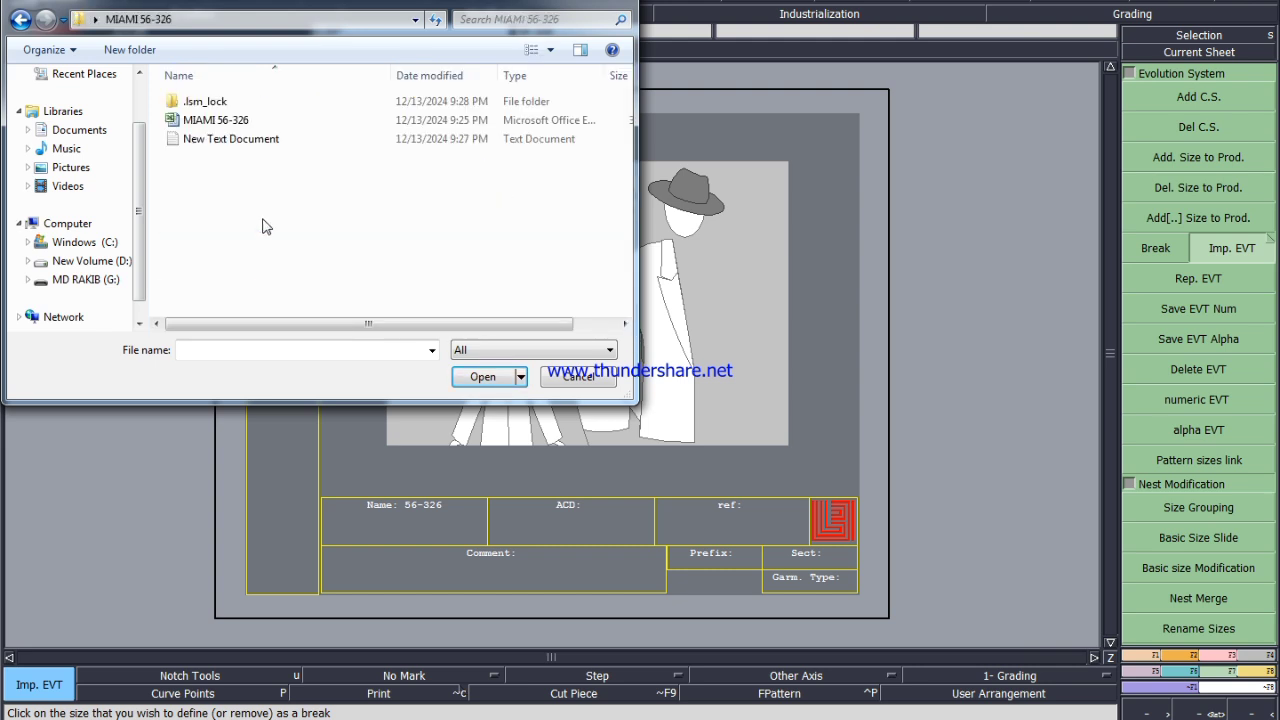
pyautogui.click(300, 140)
pyautogui.click(485, 377)
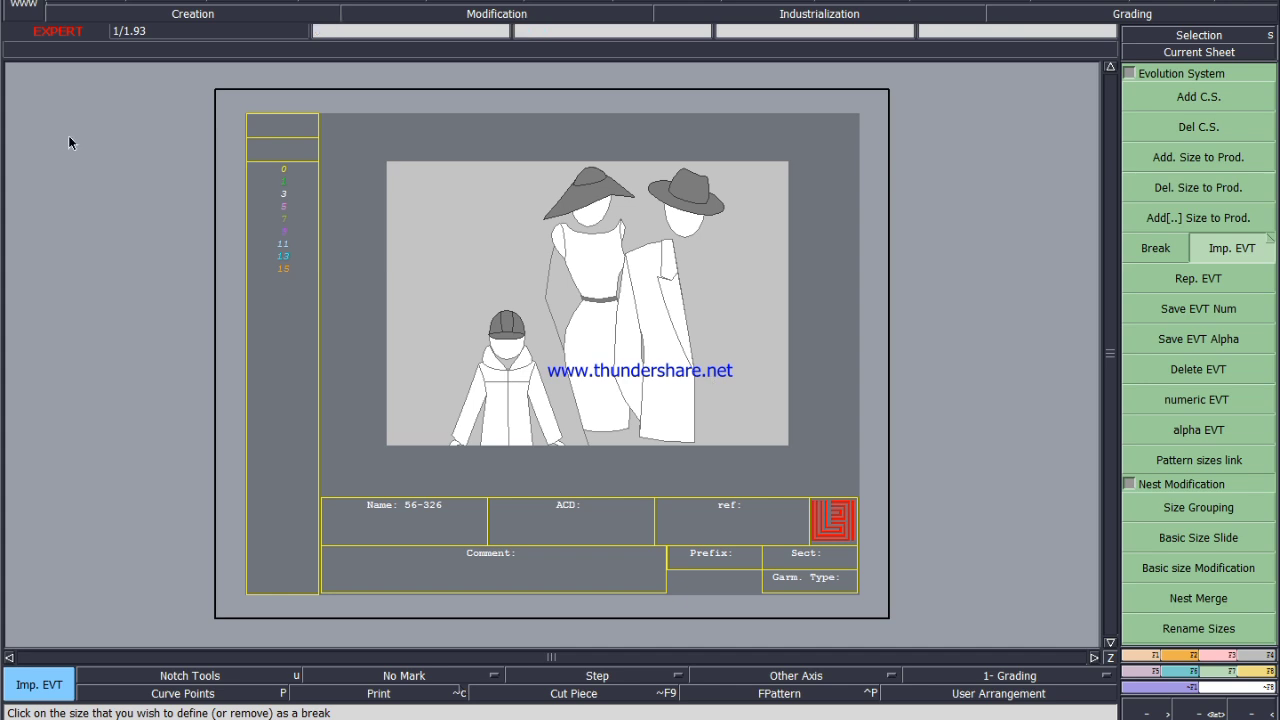
# Save model 56-326 to the save directory and continue past the anomalies report.
pyautogui.click(82, 5)
pyautogui.click(92, 70)
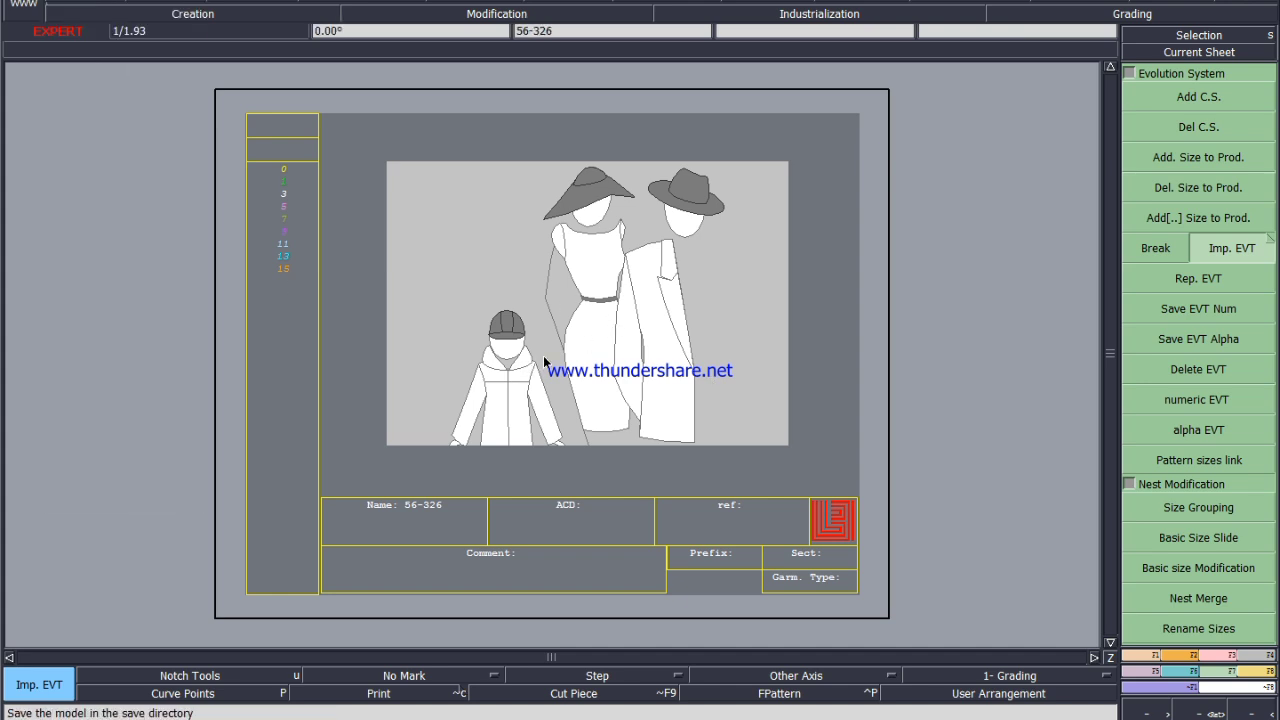
pyautogui.click(90, 4)
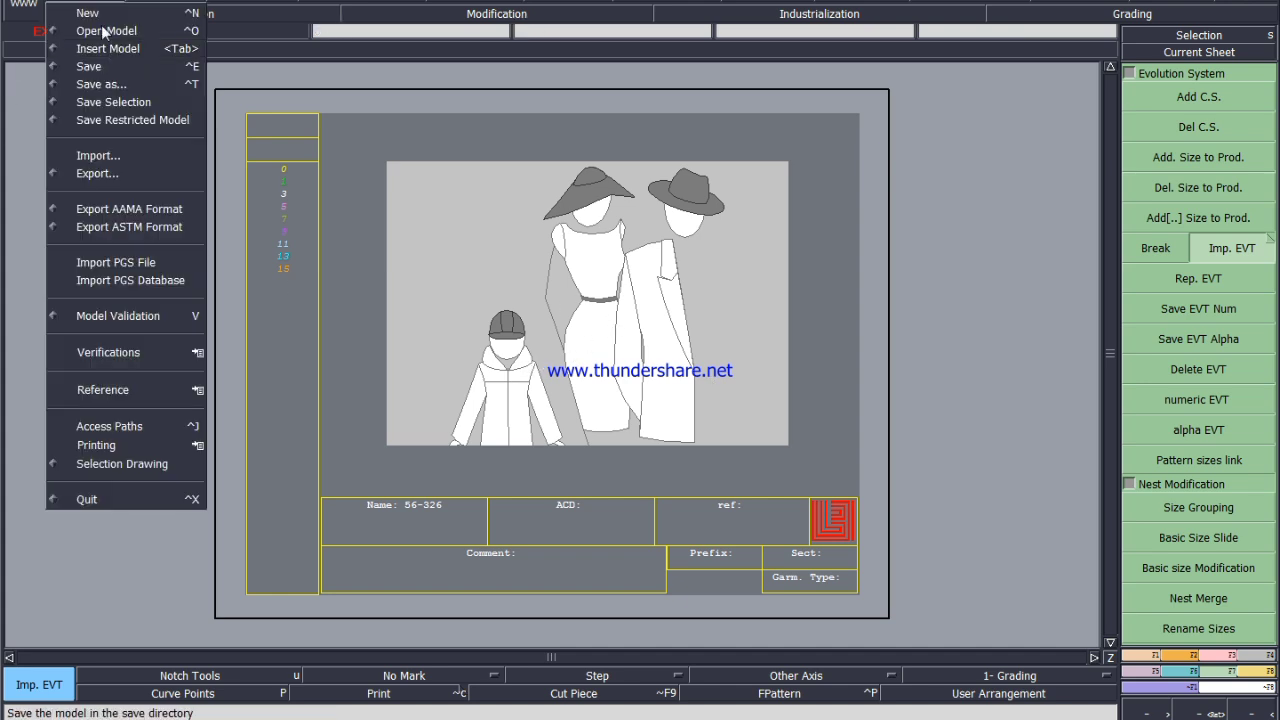
pyautogui.click(108, 65)
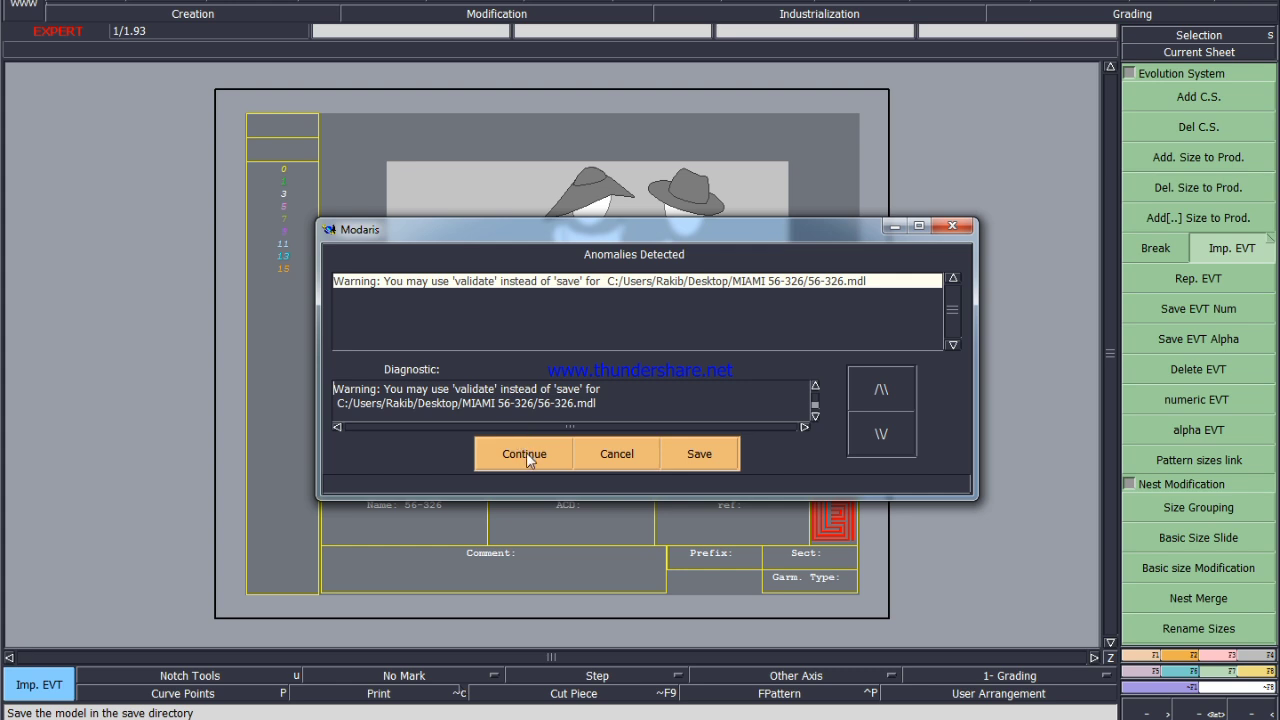
pyautogui.click(527, 451)
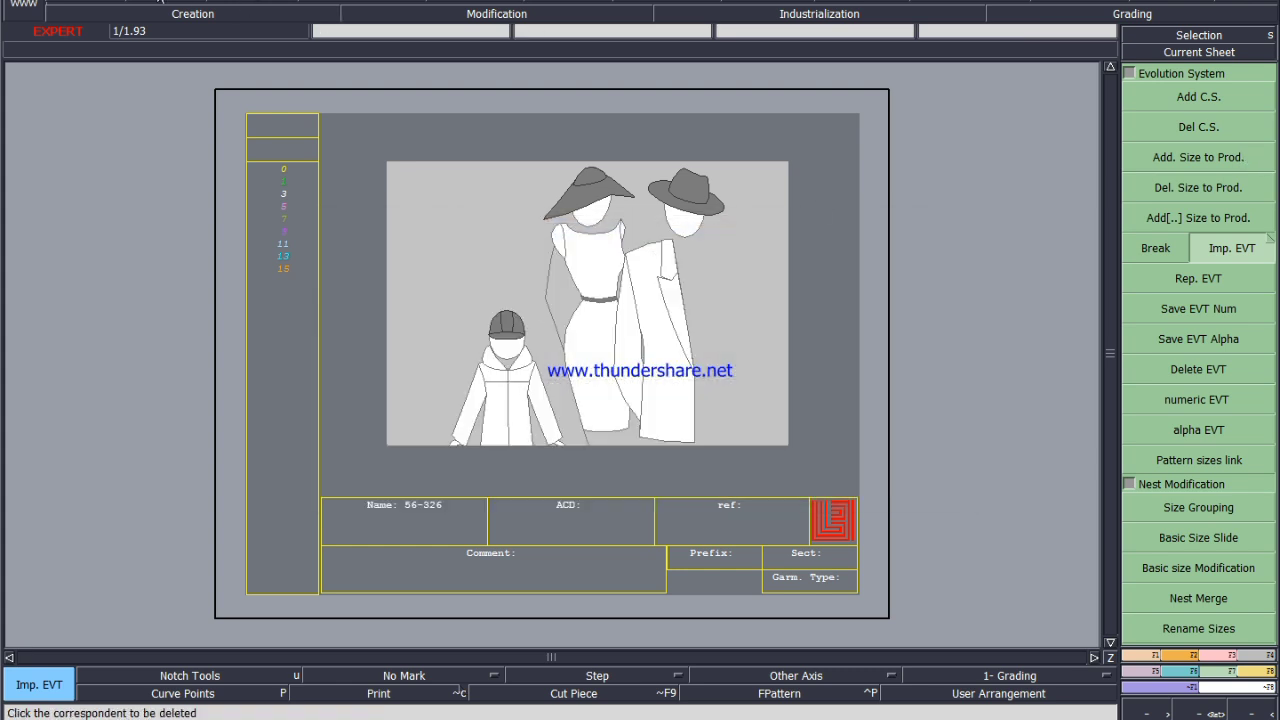
# Create a new blank sheet in the model, arrange all sheets on the desk and recentre on the new sheet.
pyautogui.click(261, 3)
pyautogui.click(287, 12)
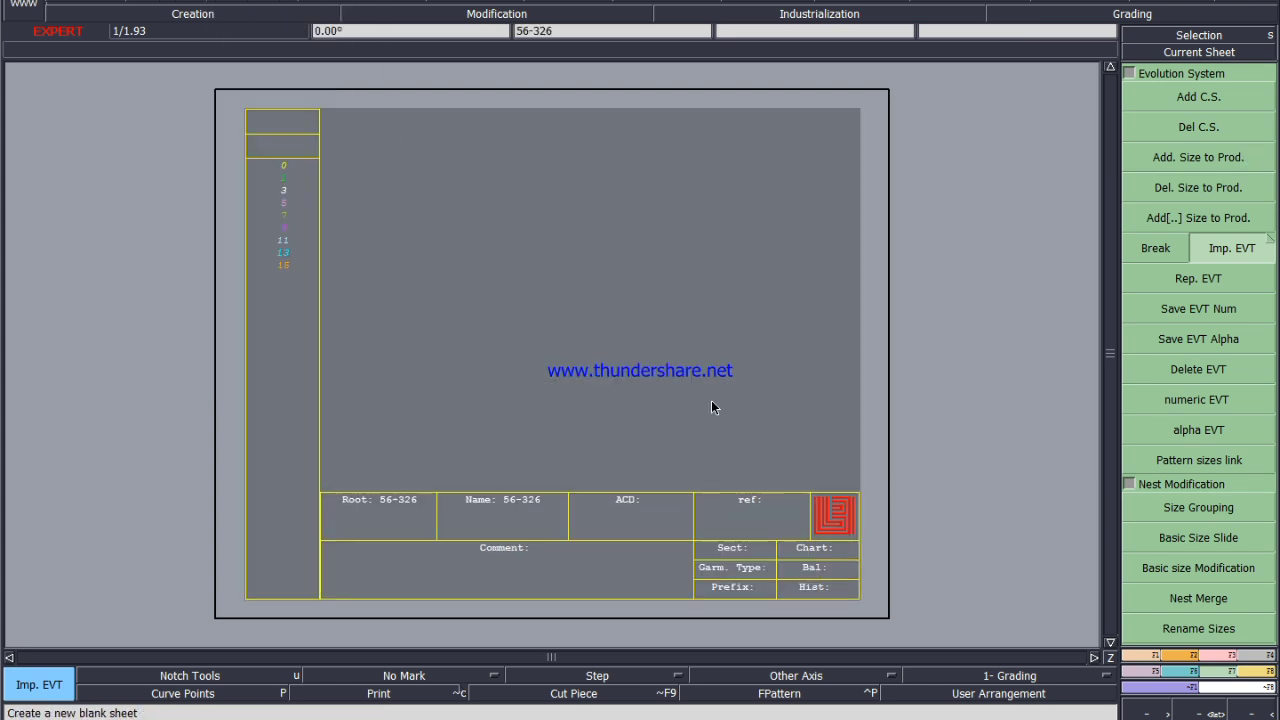
pyautogui.press('j')
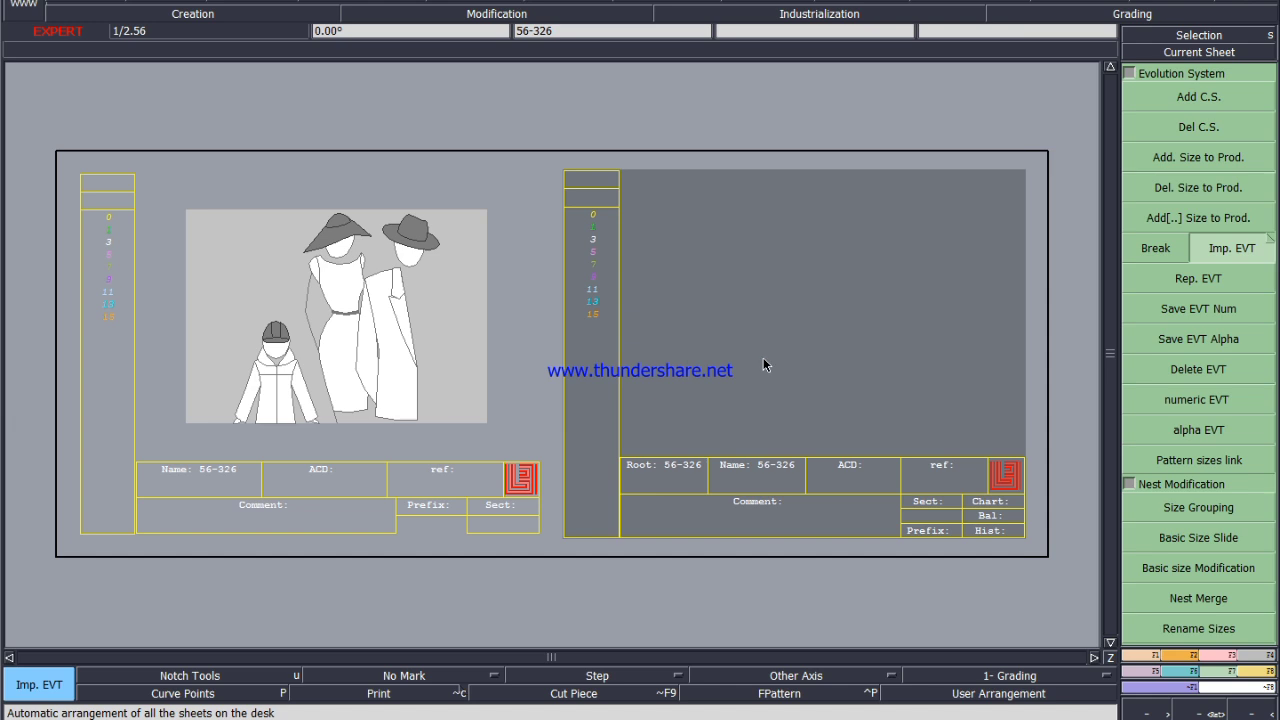
pyautogui.press('Home')
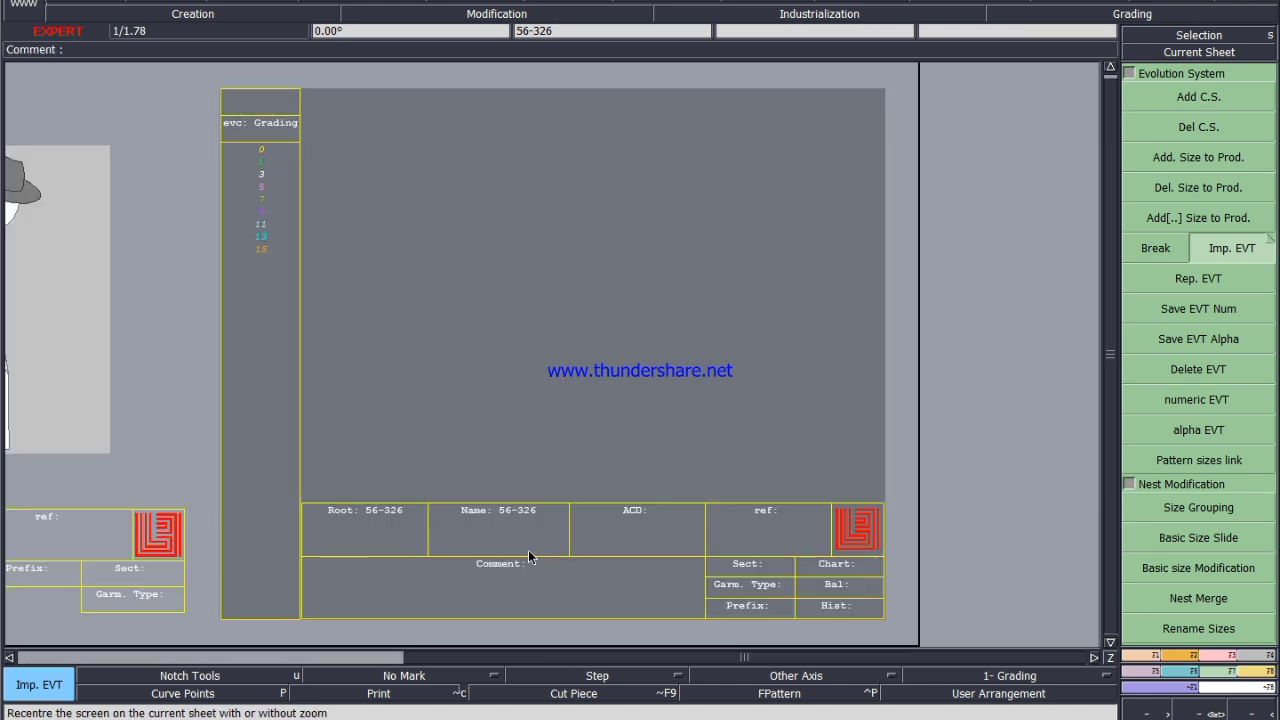
# Switch to the MIAMI 56-326 specification in Excel and highlight the Inseam row in yellow.
pyautogui.click(298, 718)
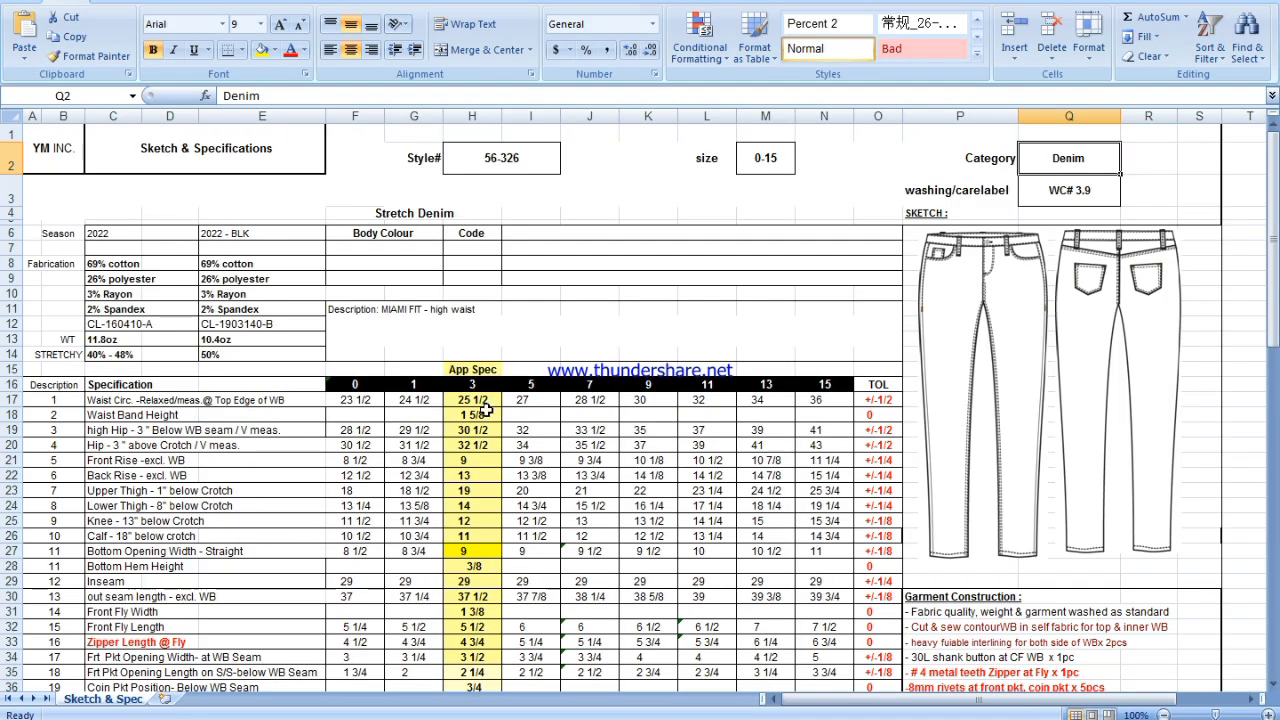
pyautogui.scroll(-1, 485, 410)
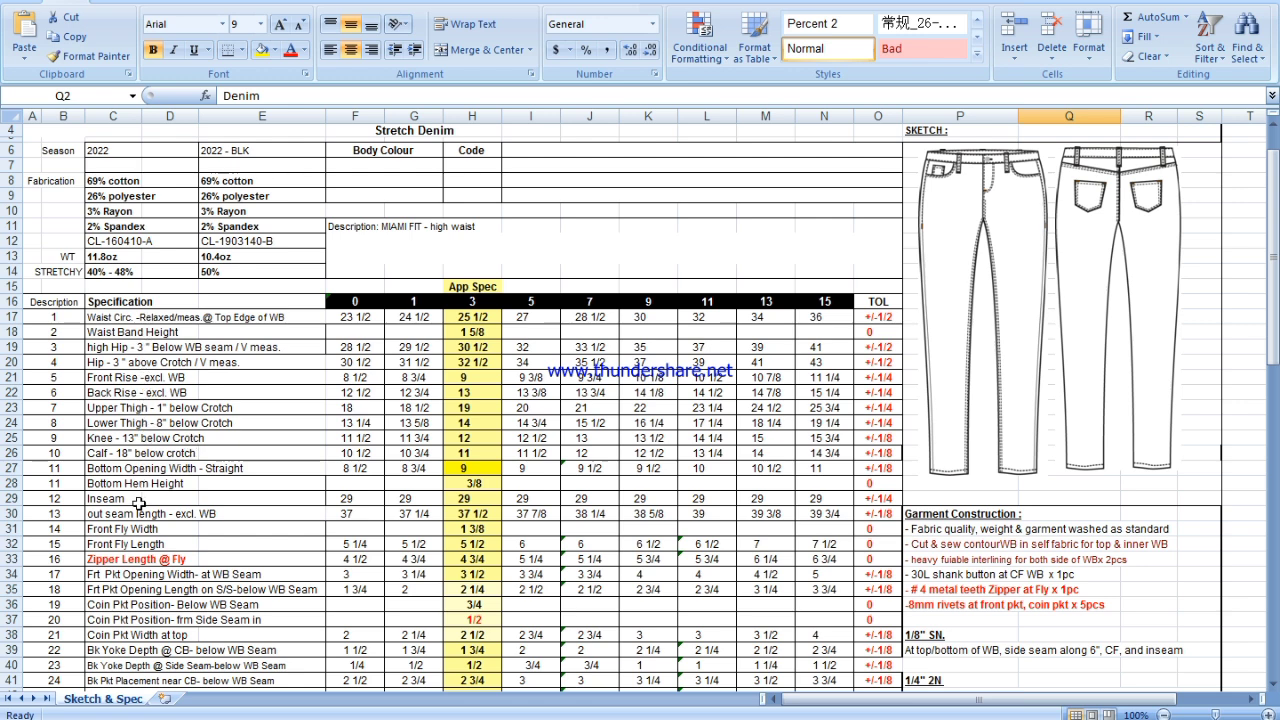
pyautogui.click(12, 498)
pyautogui.rightClick(12, 498)
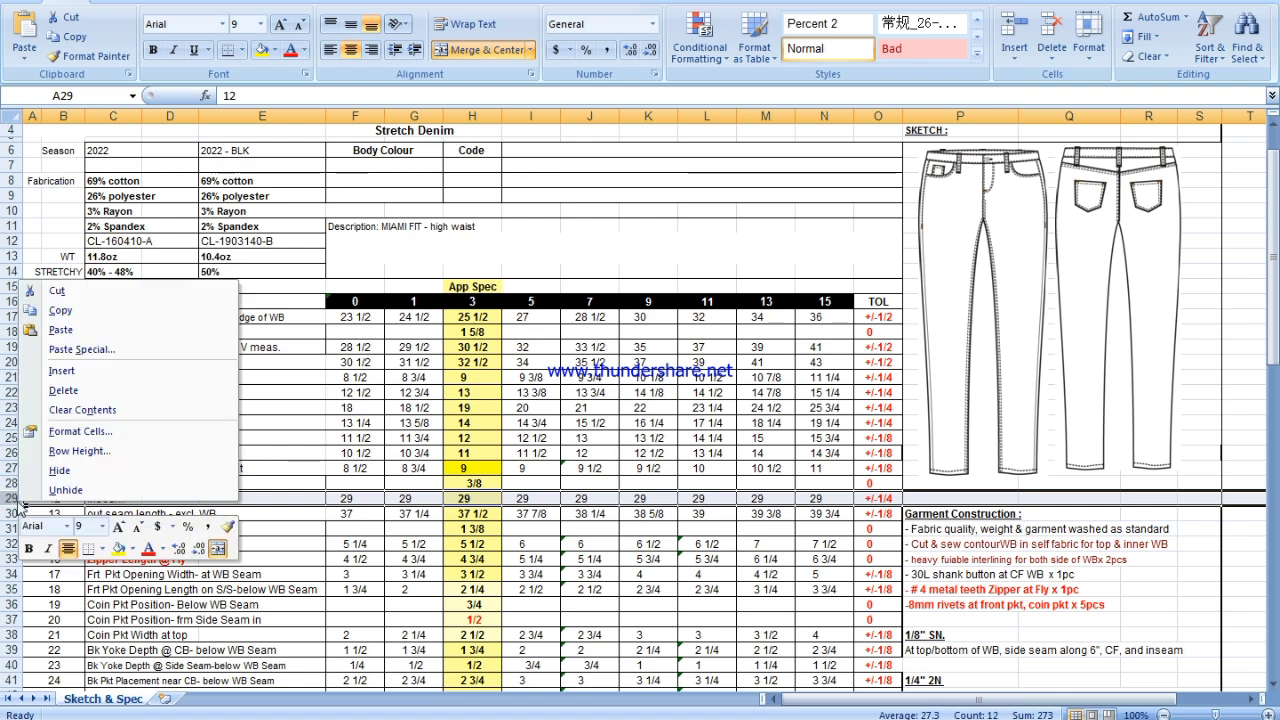
pyautogui.click(117, 548)
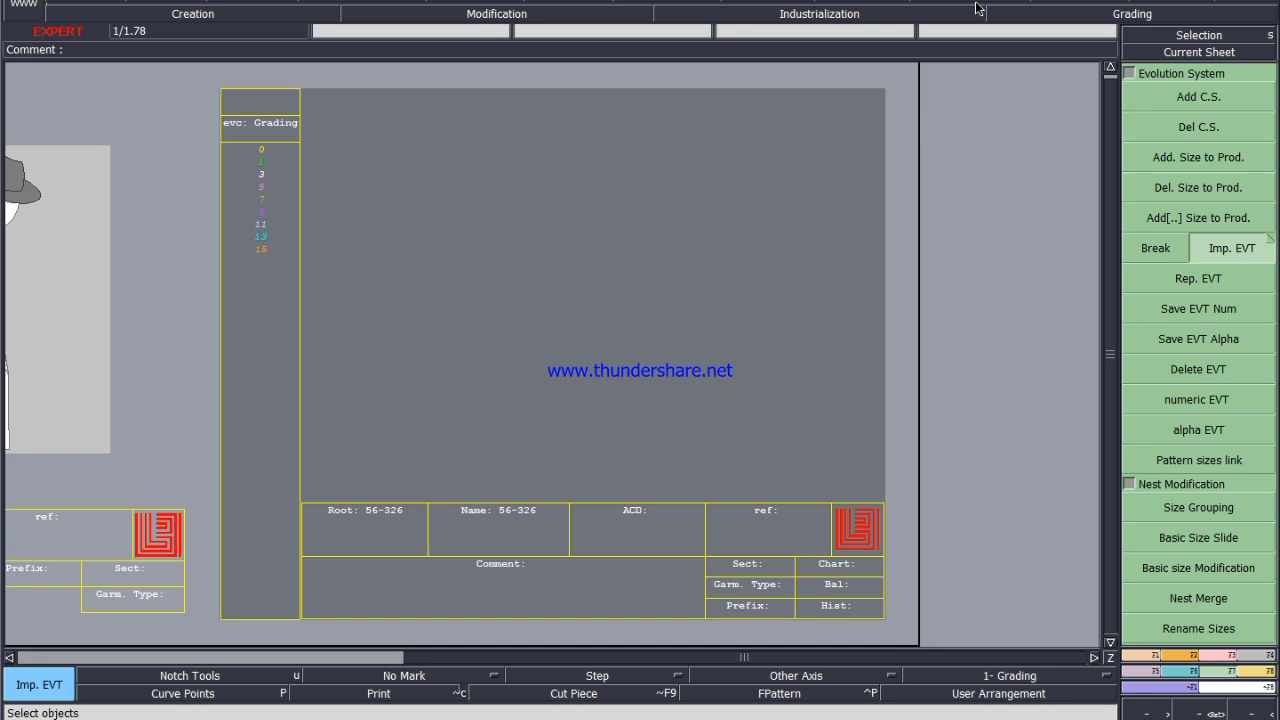
# Switch back to Modaris and set the length unit to inches and 10ths.
pyautogui.click(980, 3)
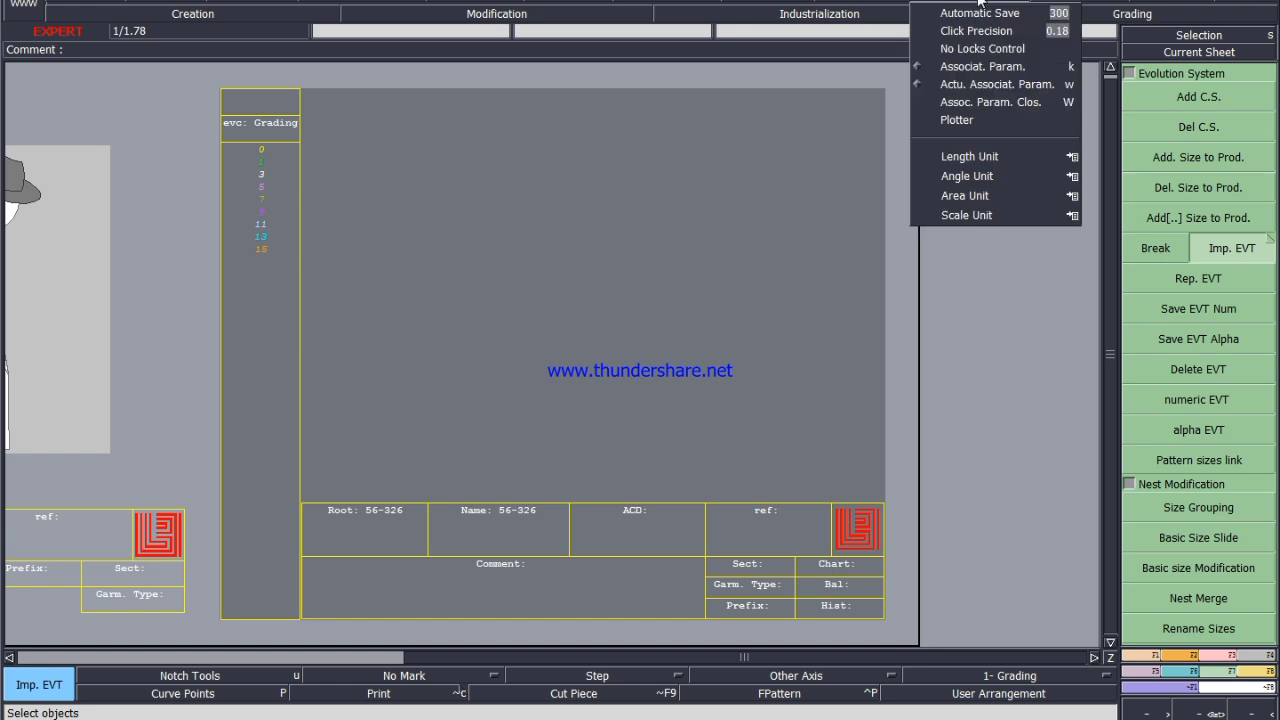
pyautogui.moveTo(1039, 155)
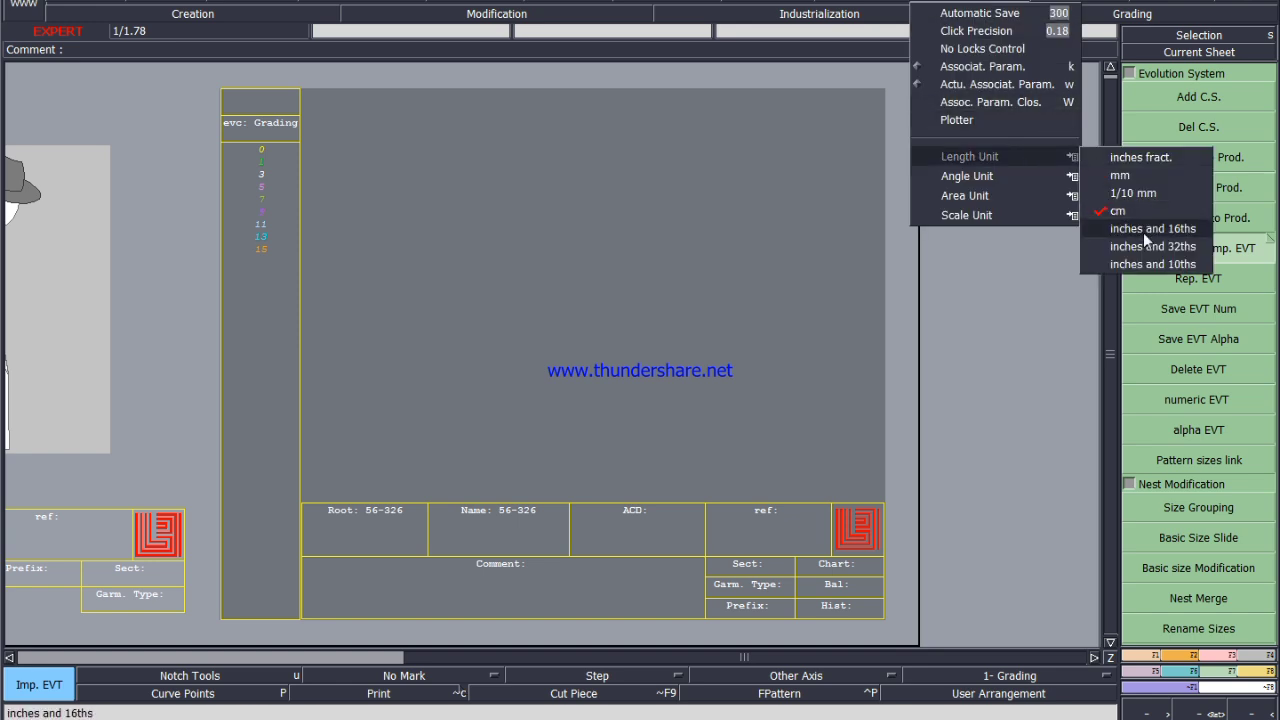
pyautogui.click(1157, 267)
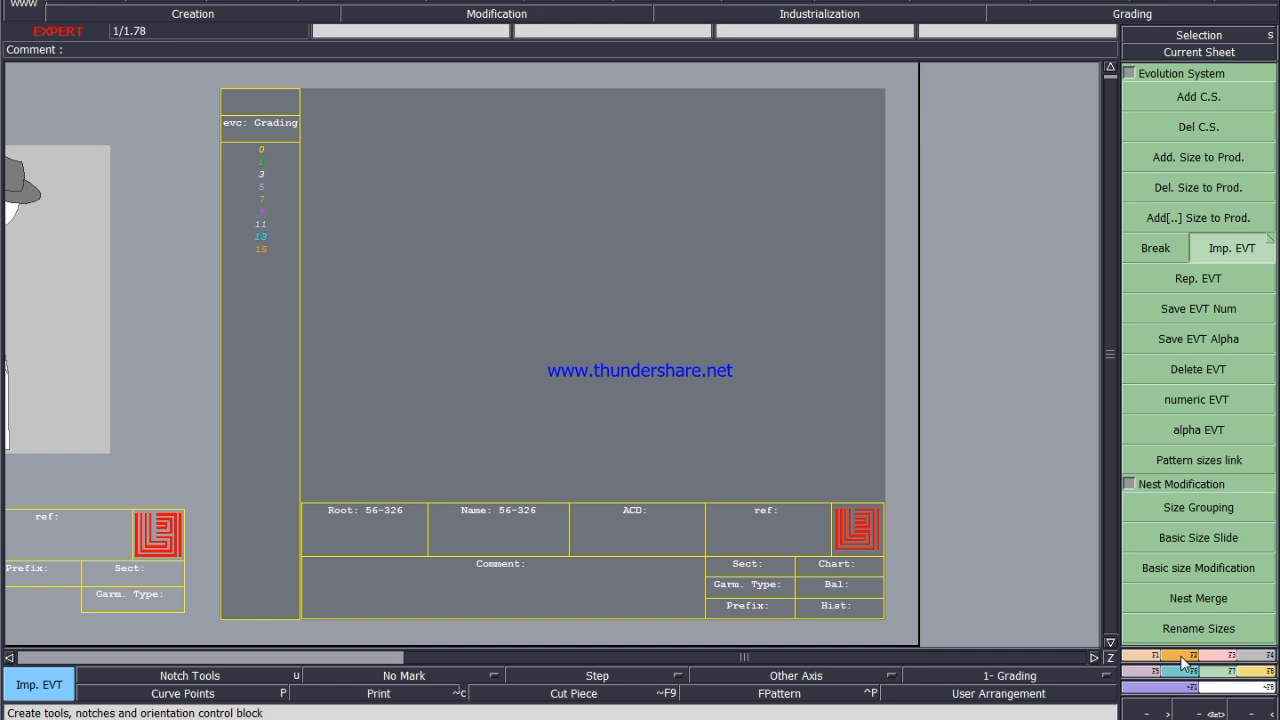
pyautogui.click(379, 230)
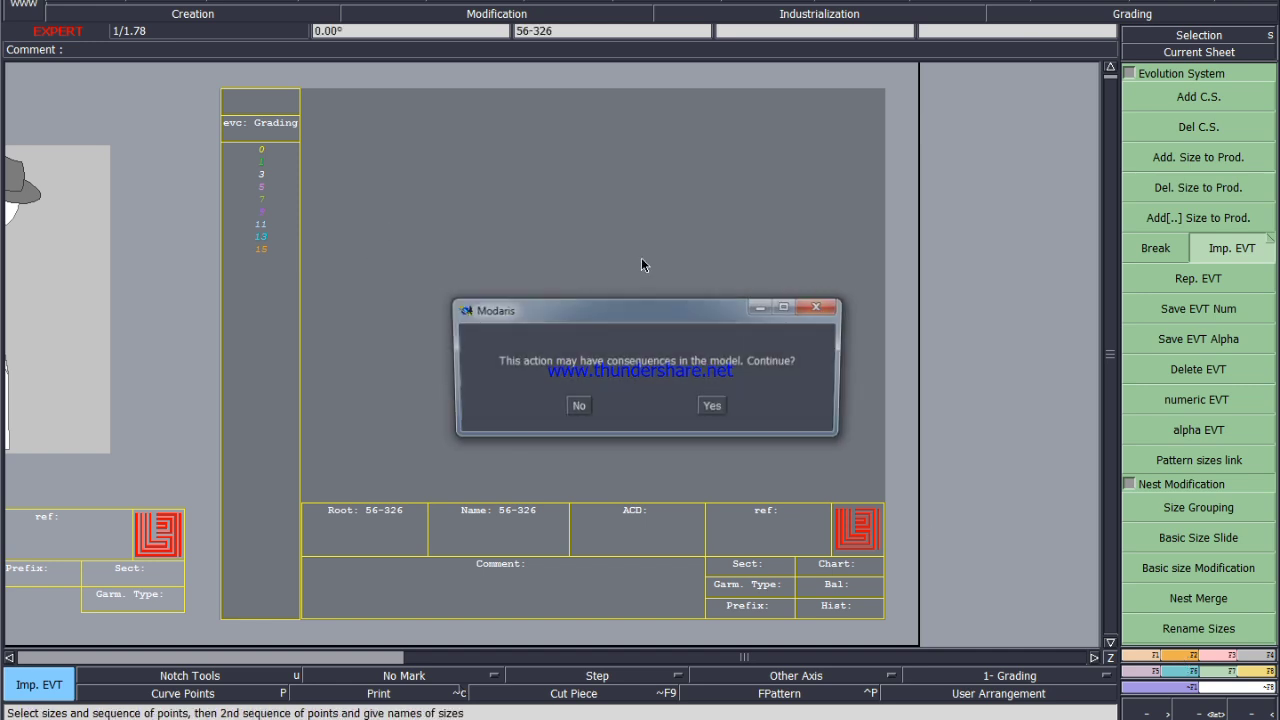
pyautogui.click(580, 406)
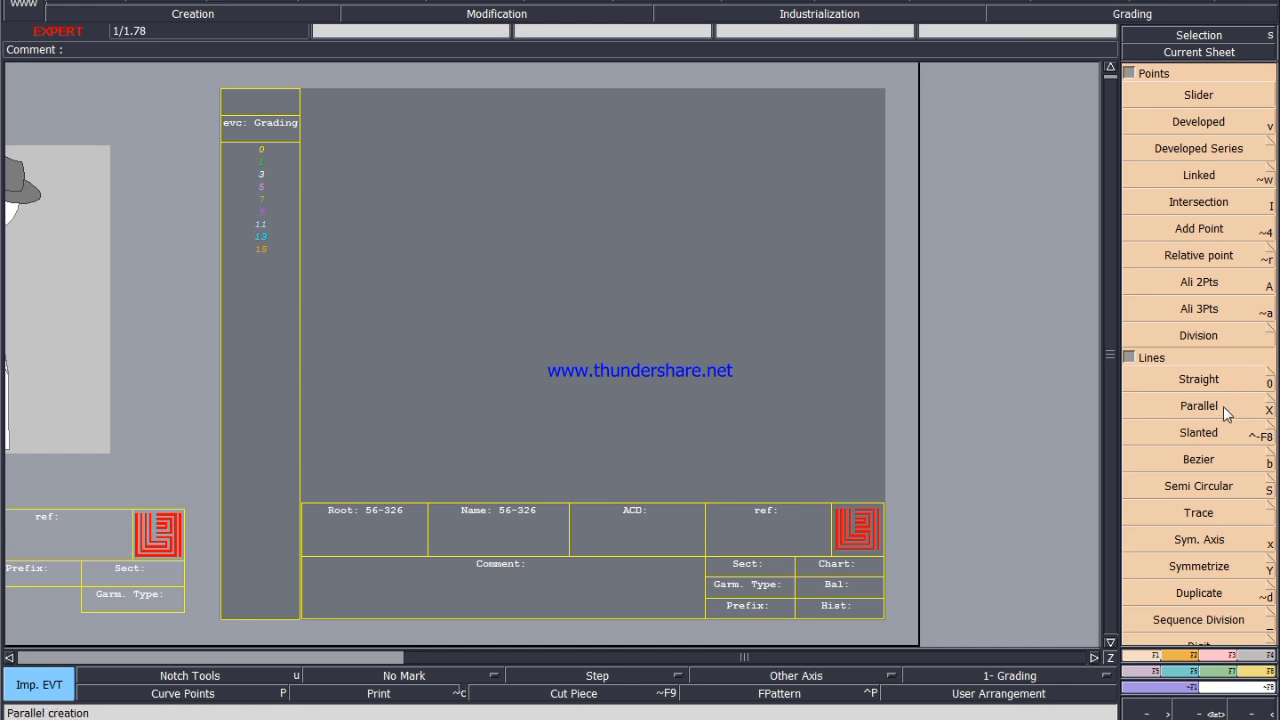
# Draw a horizontal straight line 29 inches long on the blank sheet for the inseam and save the model.
pyautogui.click(1218, 381)
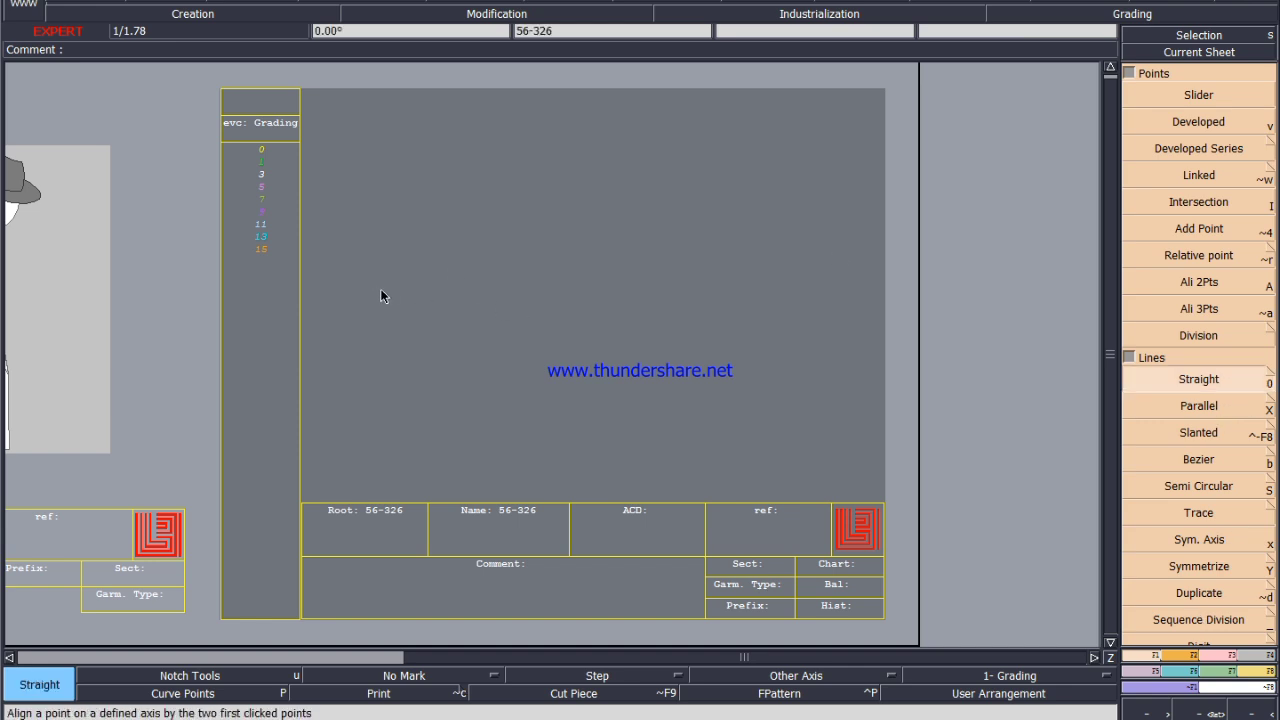
pyautogui.click(412, 285)
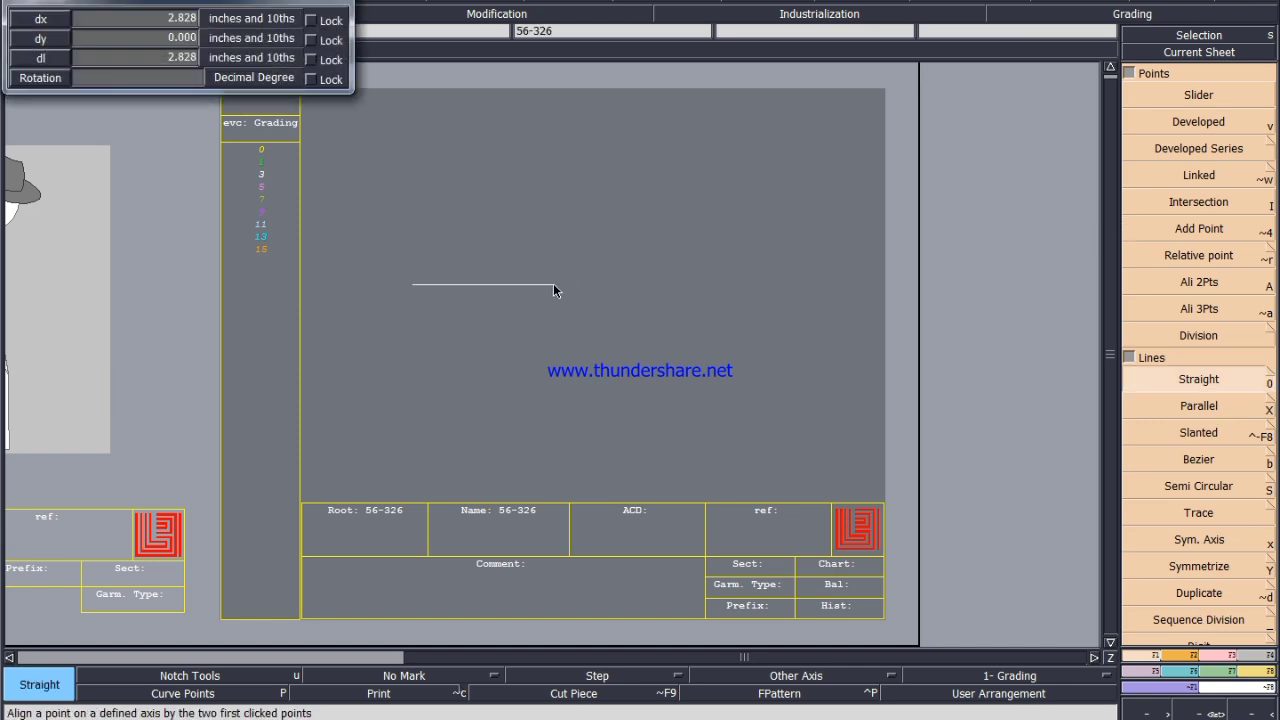
pyautogui.press('Down')
pyautogui.write('28')
pyautogui.press('Down')
pyautogui.write('0')
pyautogui.press('Return')
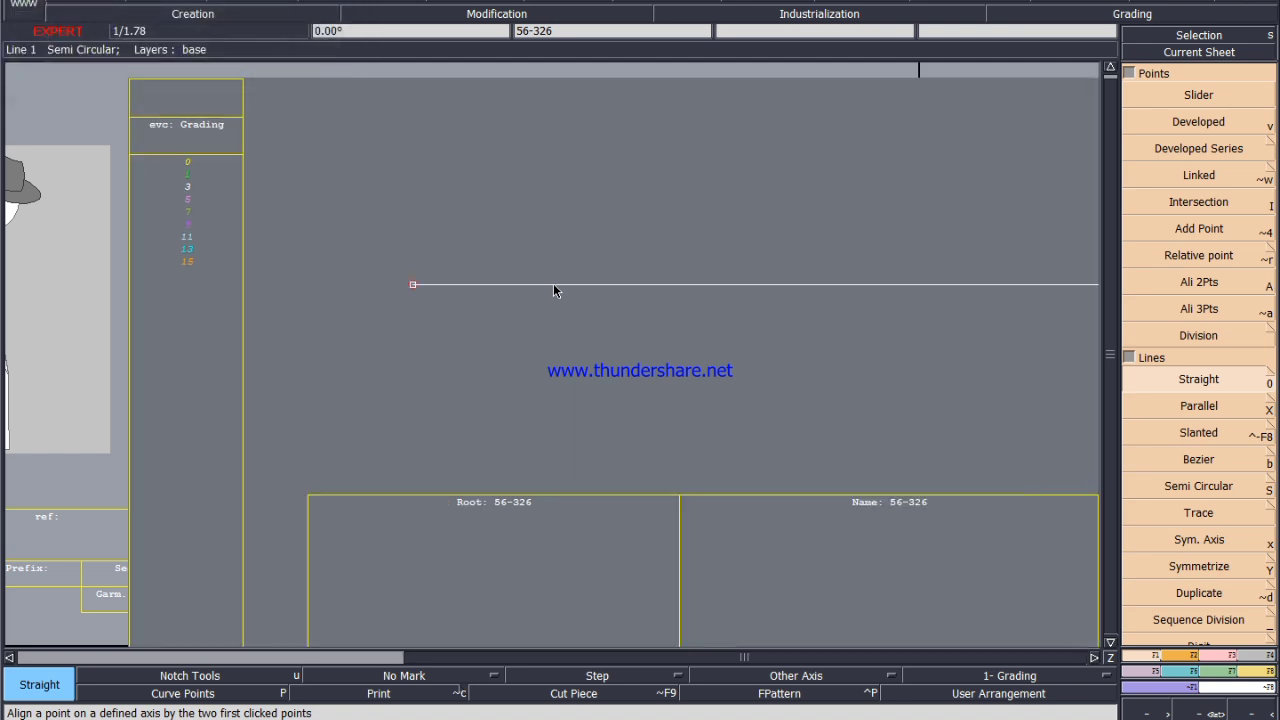
pyautogui.press('less')
pyautogui.press('Home')
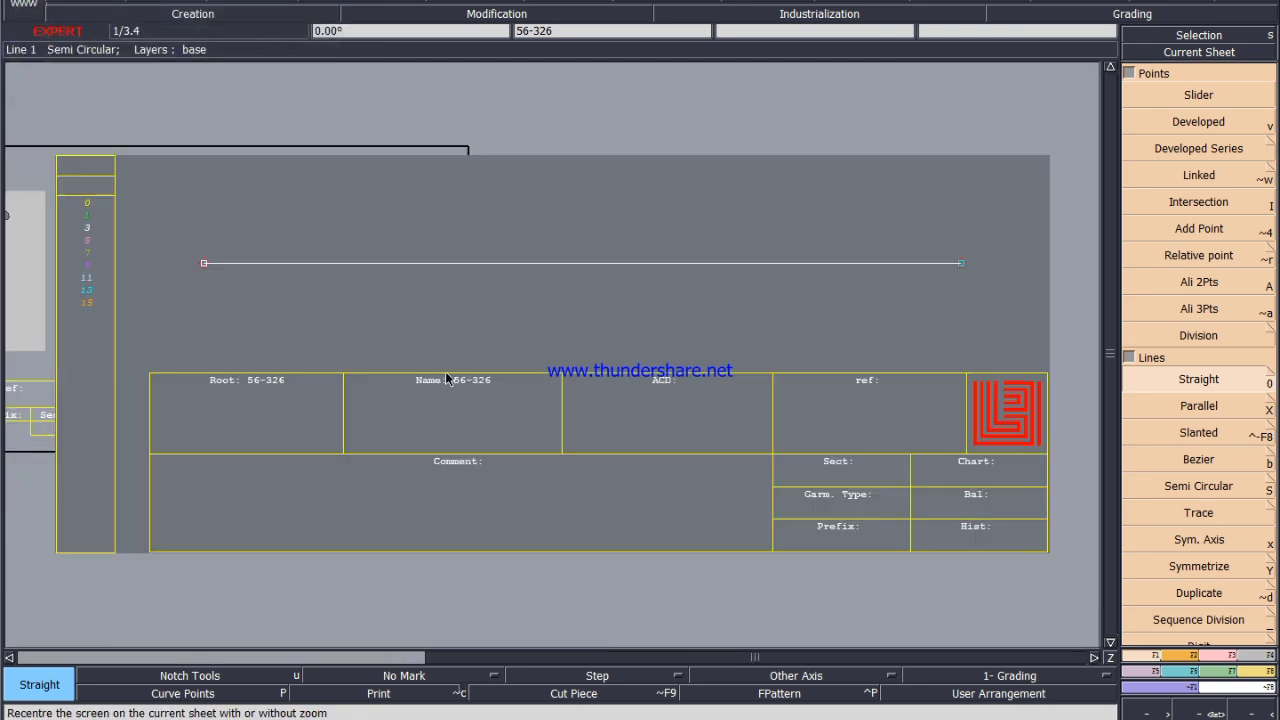
pyautogui.hotkey('ctrl', 's')
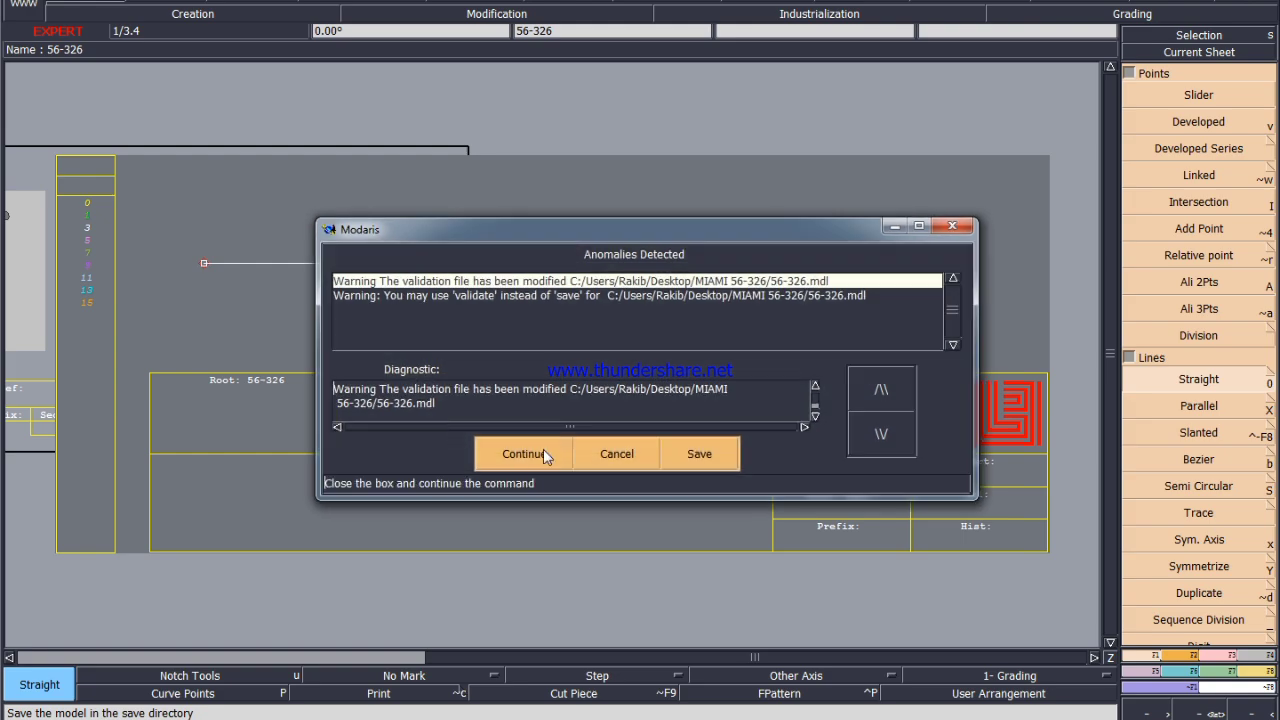
pyautogui.click(543, 454)
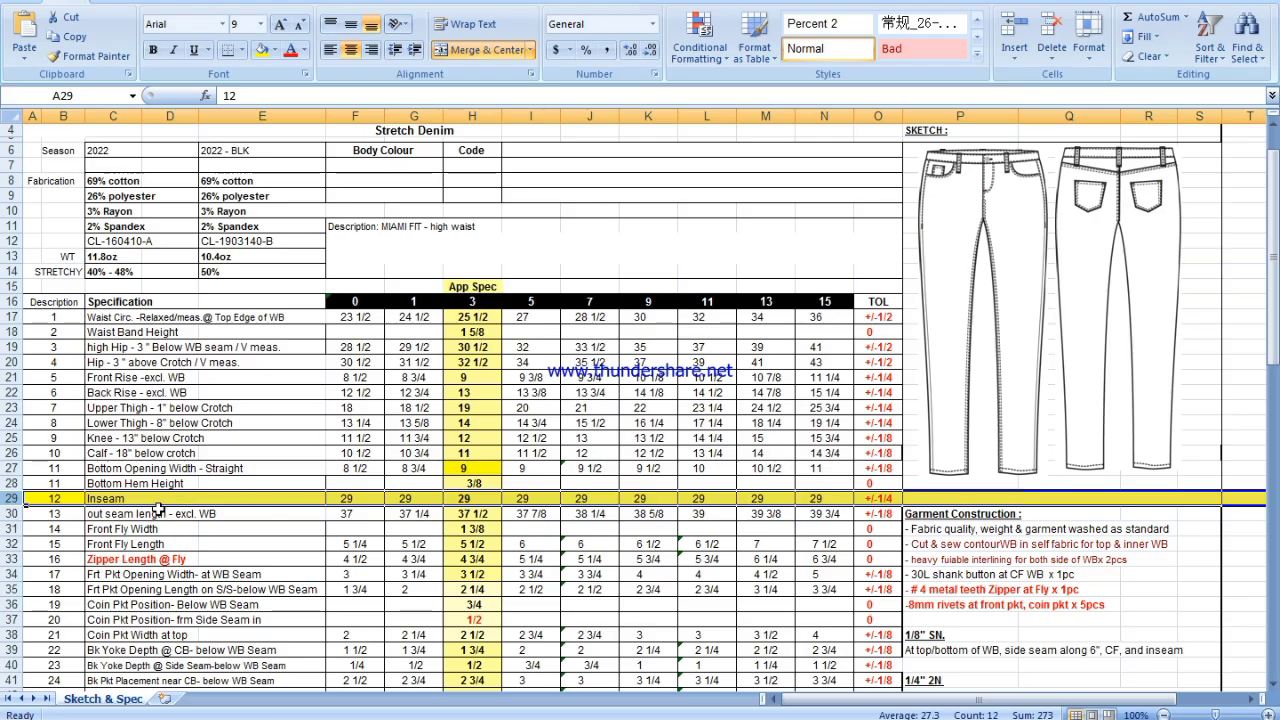
# Highlight the Bottom Opening Width - Straight row in yellow in the Excel specification.
pyautogui.click(50, 485)
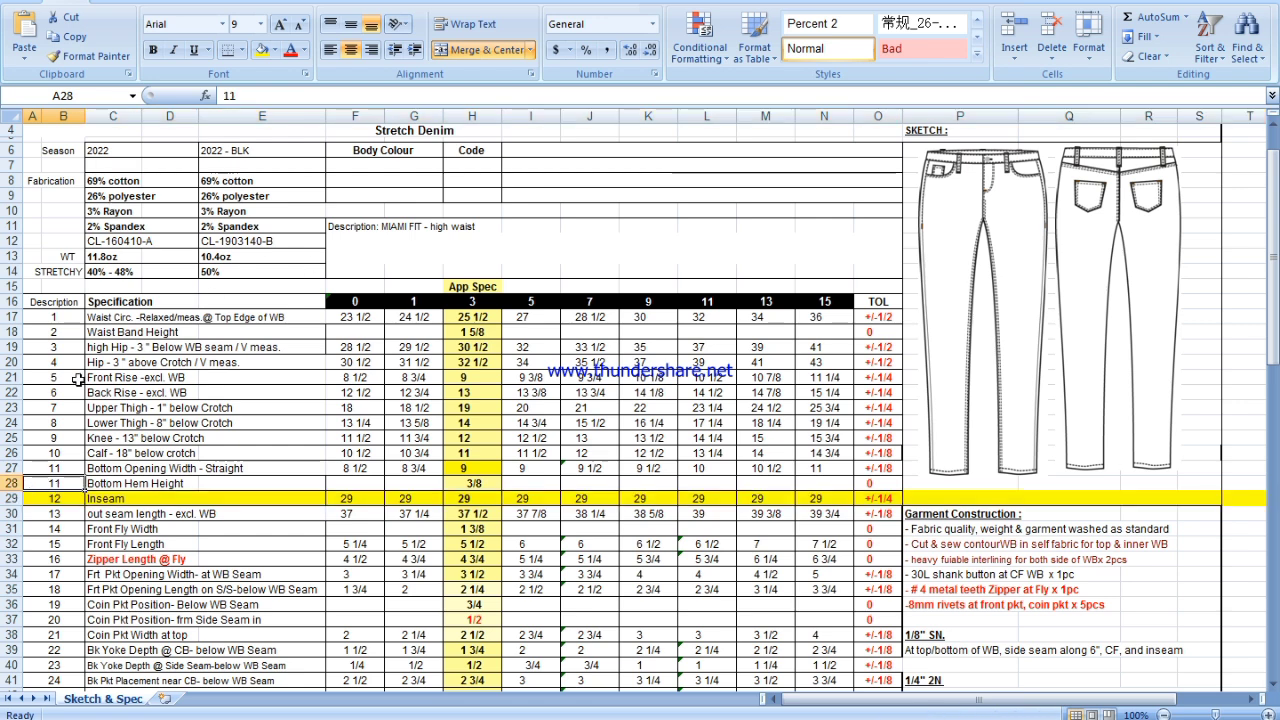
pyautogui.click(12, 467)
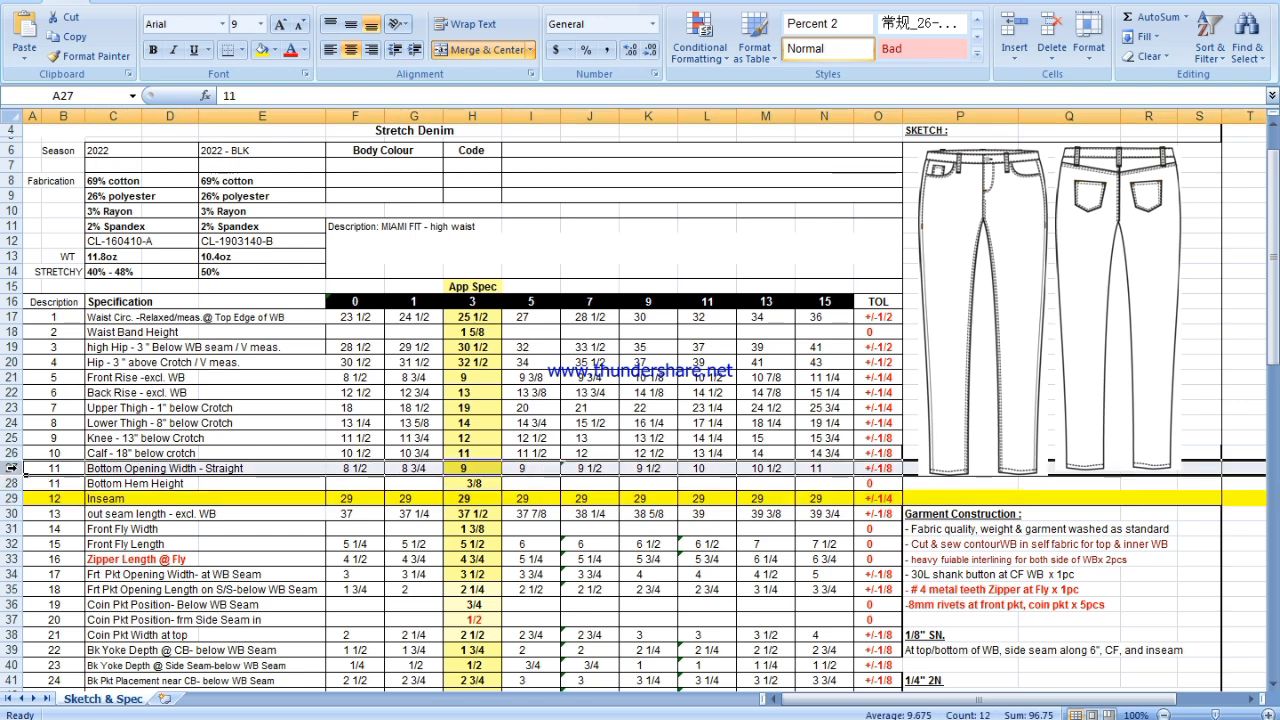
pyautogui.rightClick(18, 468)
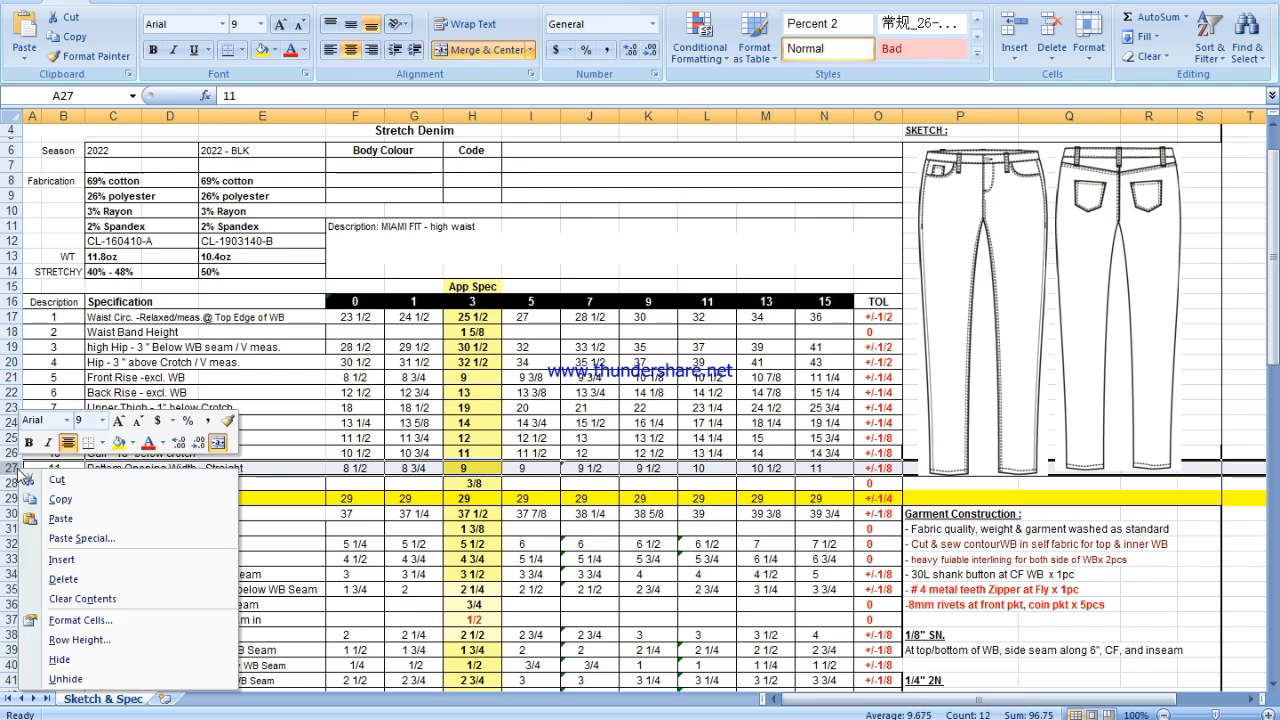
pyautogui.click(120, 443)
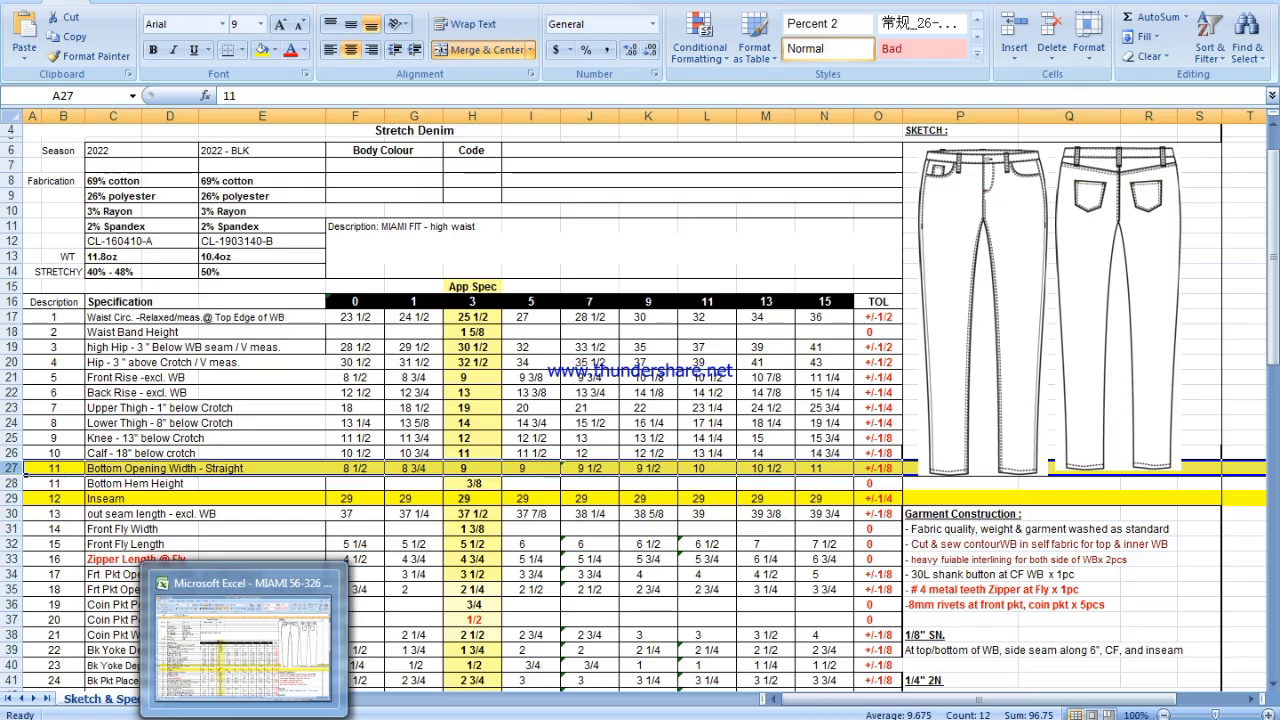
# Switch back to Modaris and draw a vertical straight line from the inseam's left end with dx 0 and dy 1.40 inches.
pyautogui.click(450, 716)
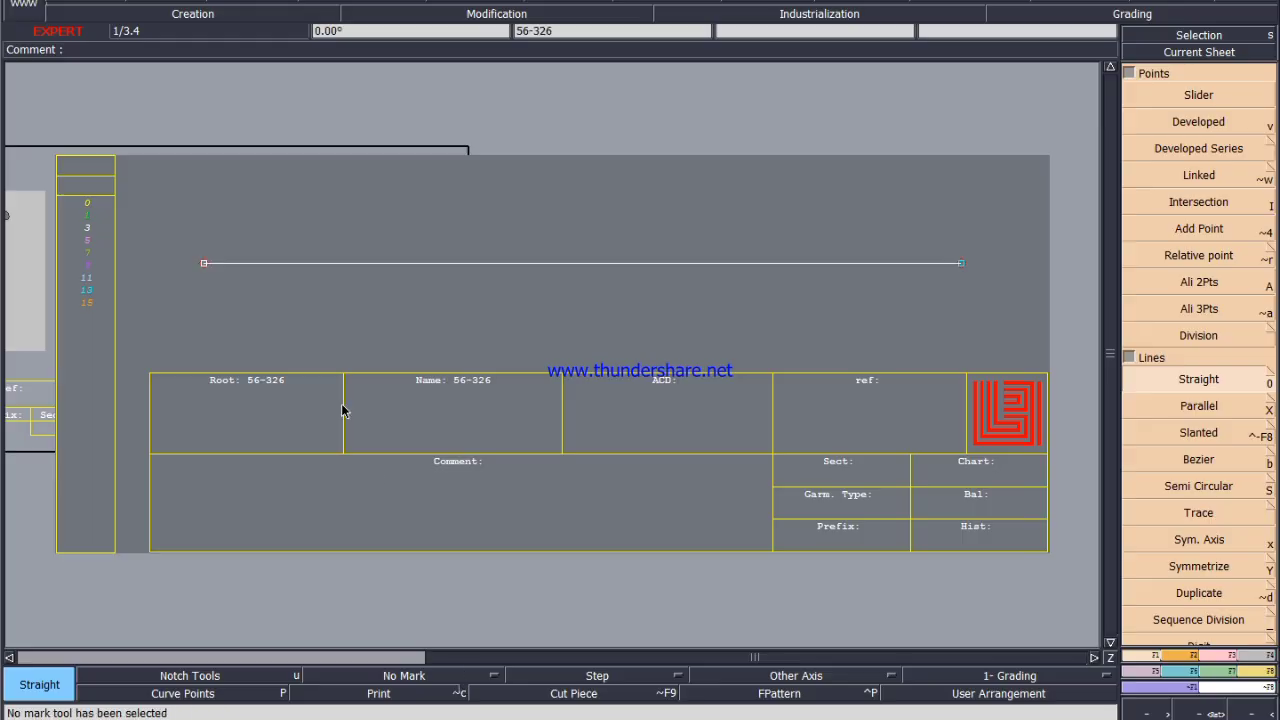
pyautogui.click(197, 265)
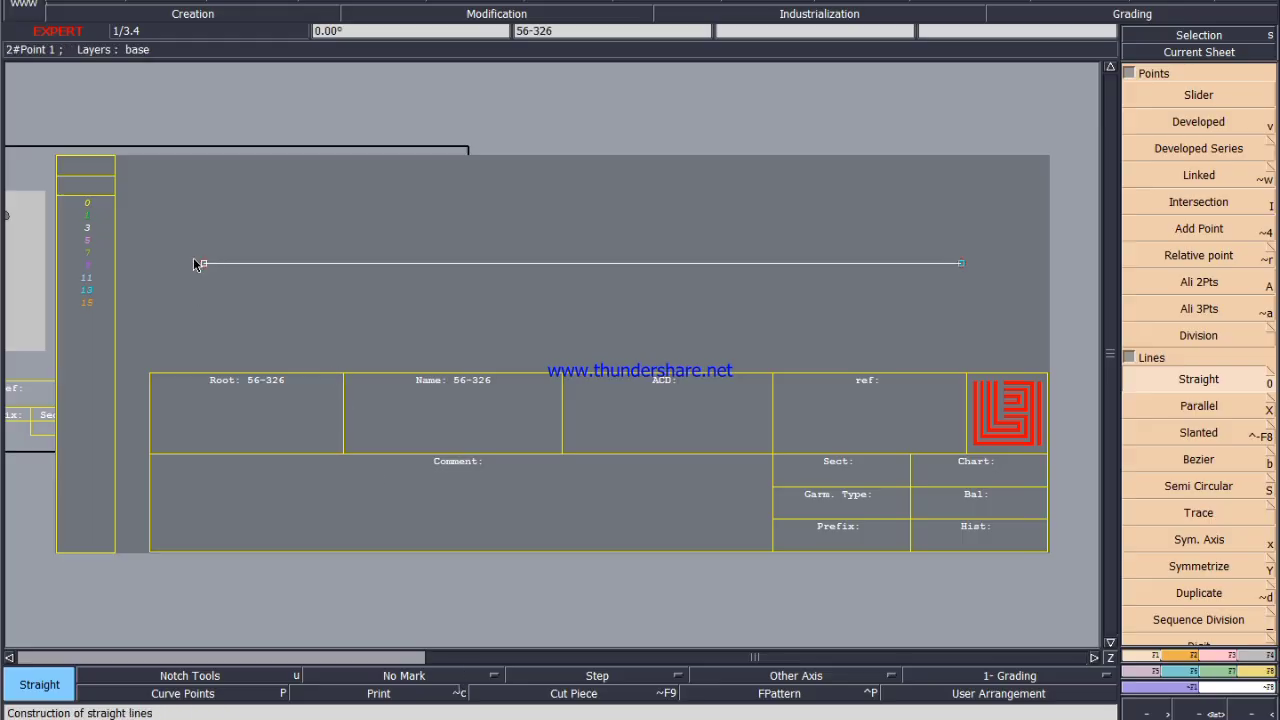
pyautogui.hotkey('ctrl', 'z')
pyautogui.click(204, 263)
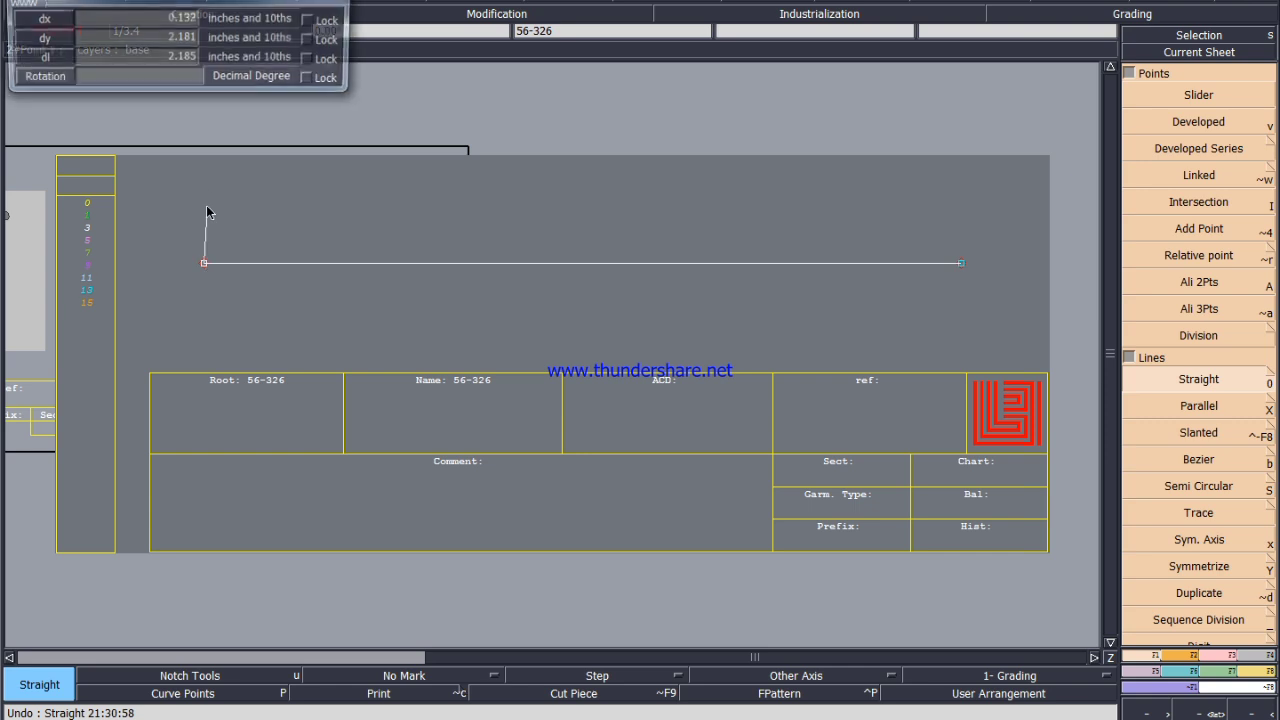
pyautogui.press('Down')
pyautogui.write('0')
pyautogui.press('Tab')
pyautogui.write('1')
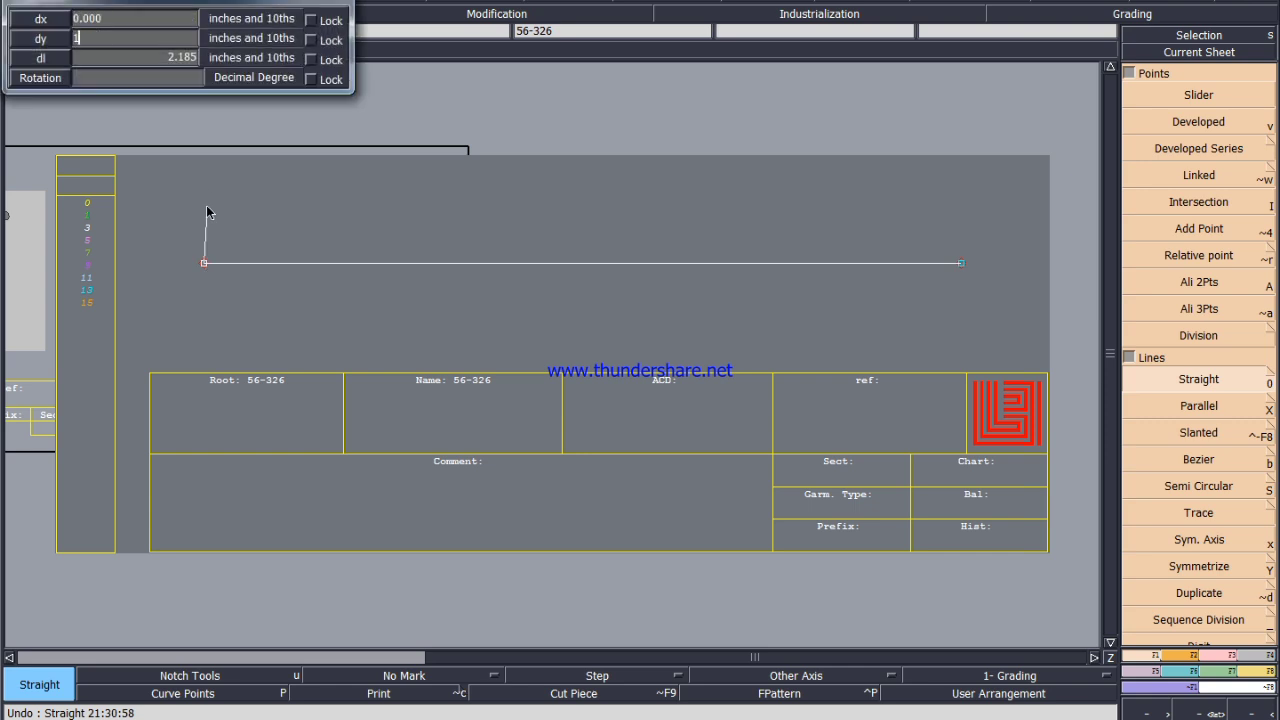
pyautogui.write('.40')
pyautogui.press('Return')
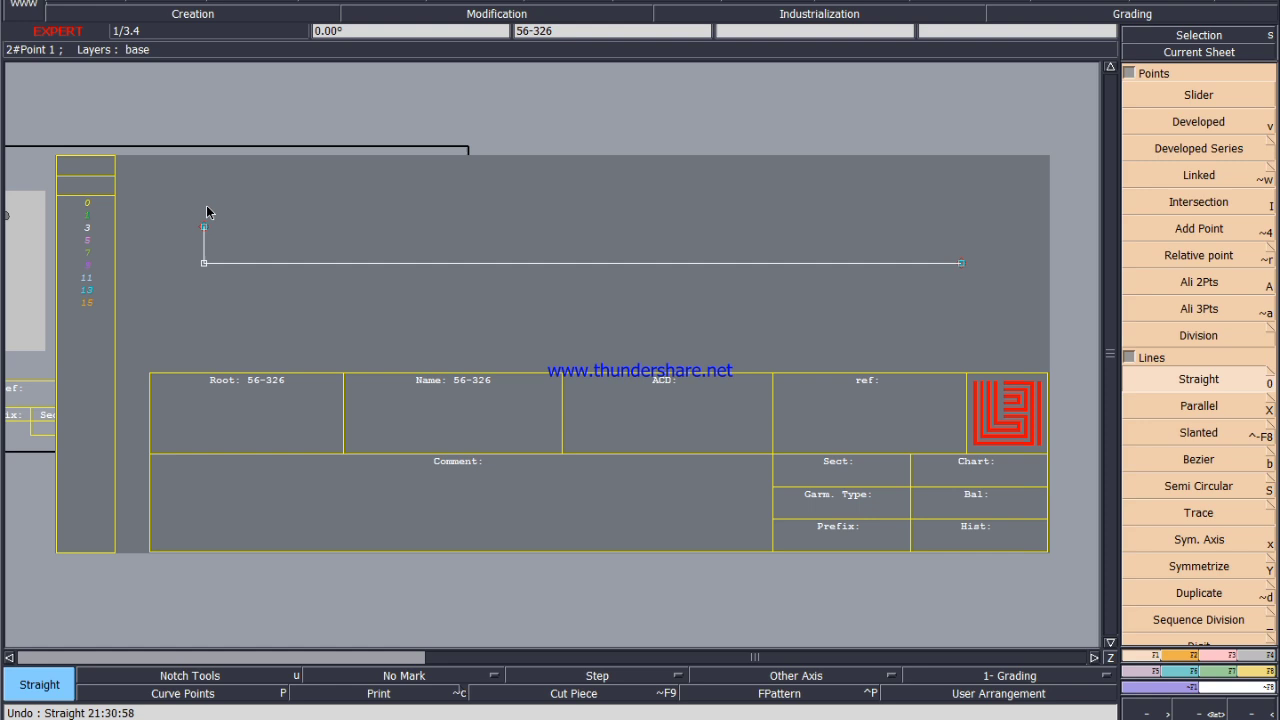
# Lengthen the short vertical line at the inseam's left end by 1.400 inches below the inseam with Len.Str.Line.
pyautogui.click(203, 264)
pyautogui.press('l')
pyautogui.click(204, 263)
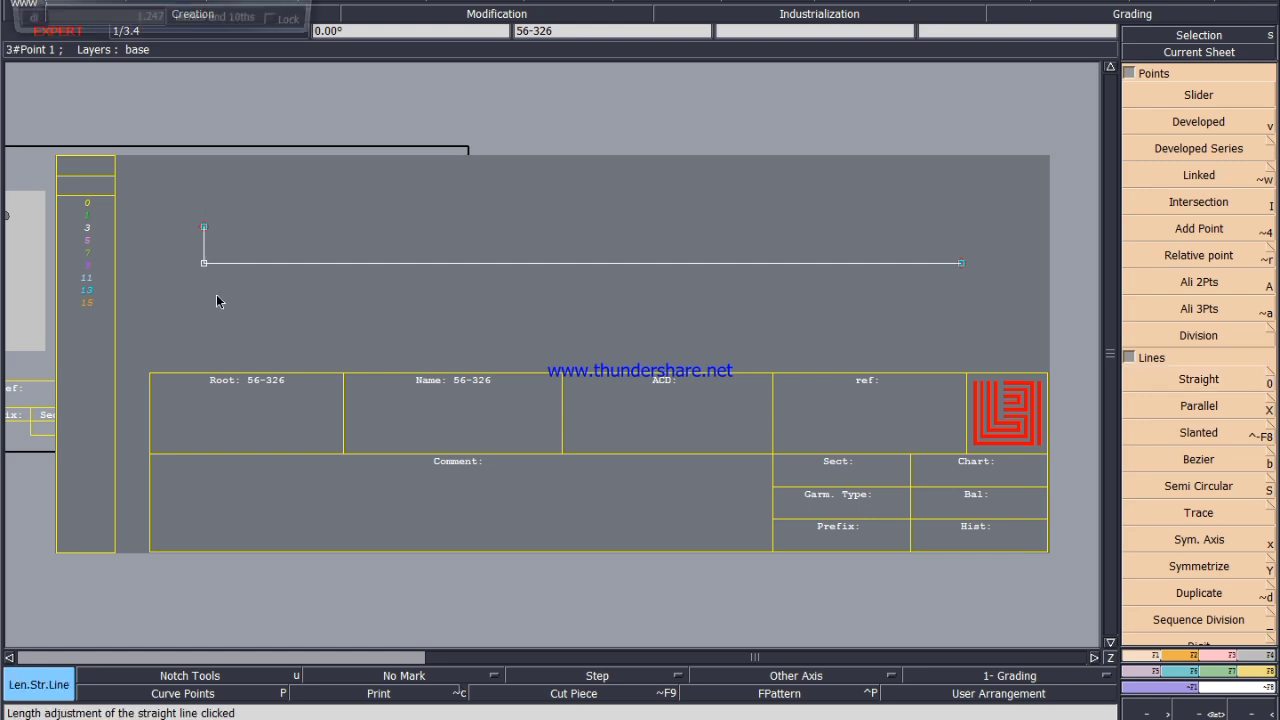
pyautogui.hotkey('ctrl', 'z')
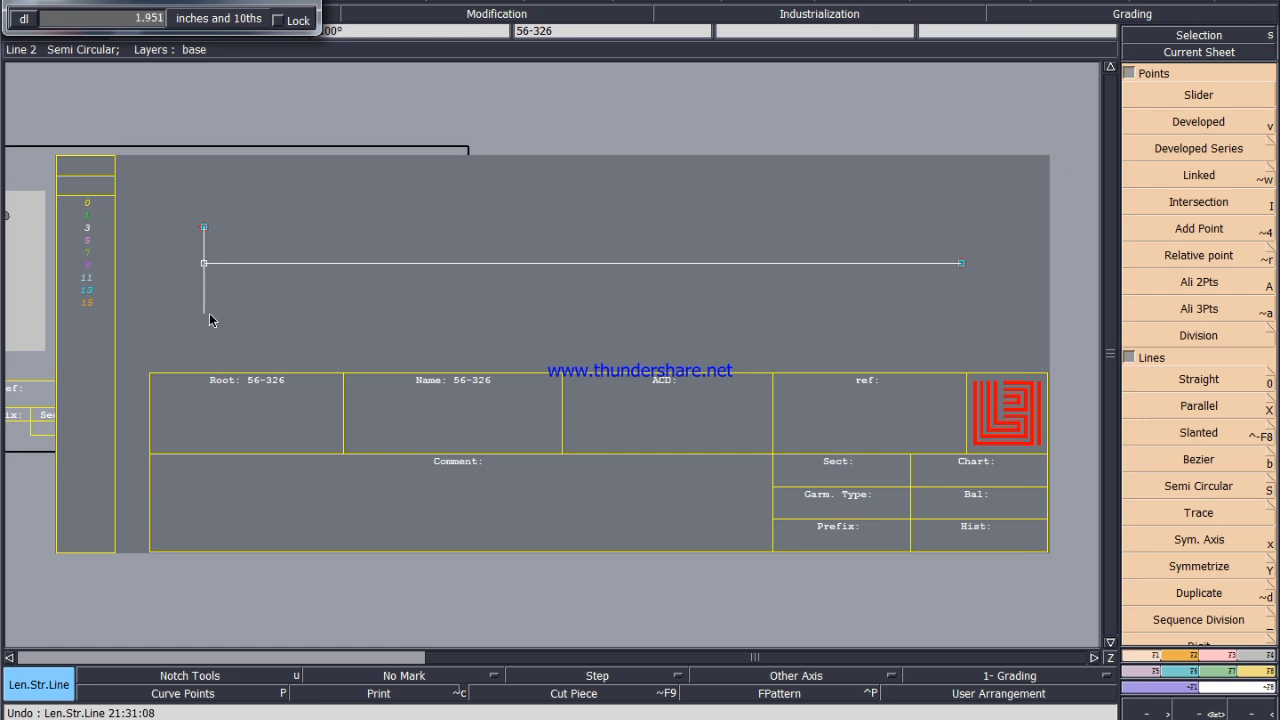
pyautogui.write('1.400')
pyautogui.press('Return')
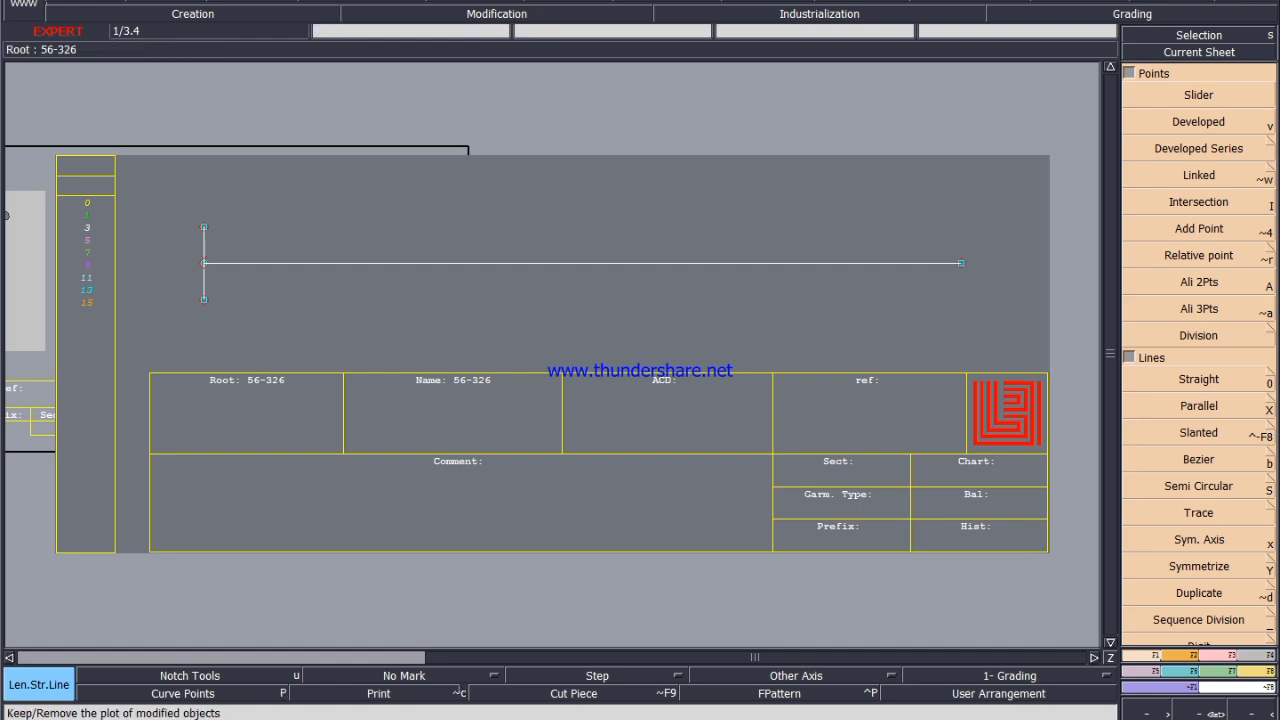
# Switch to the MIAMI 56-326 specification in Excel and select the size 3 value in the Calf row.
pyautogui.moveTo(245, 715)
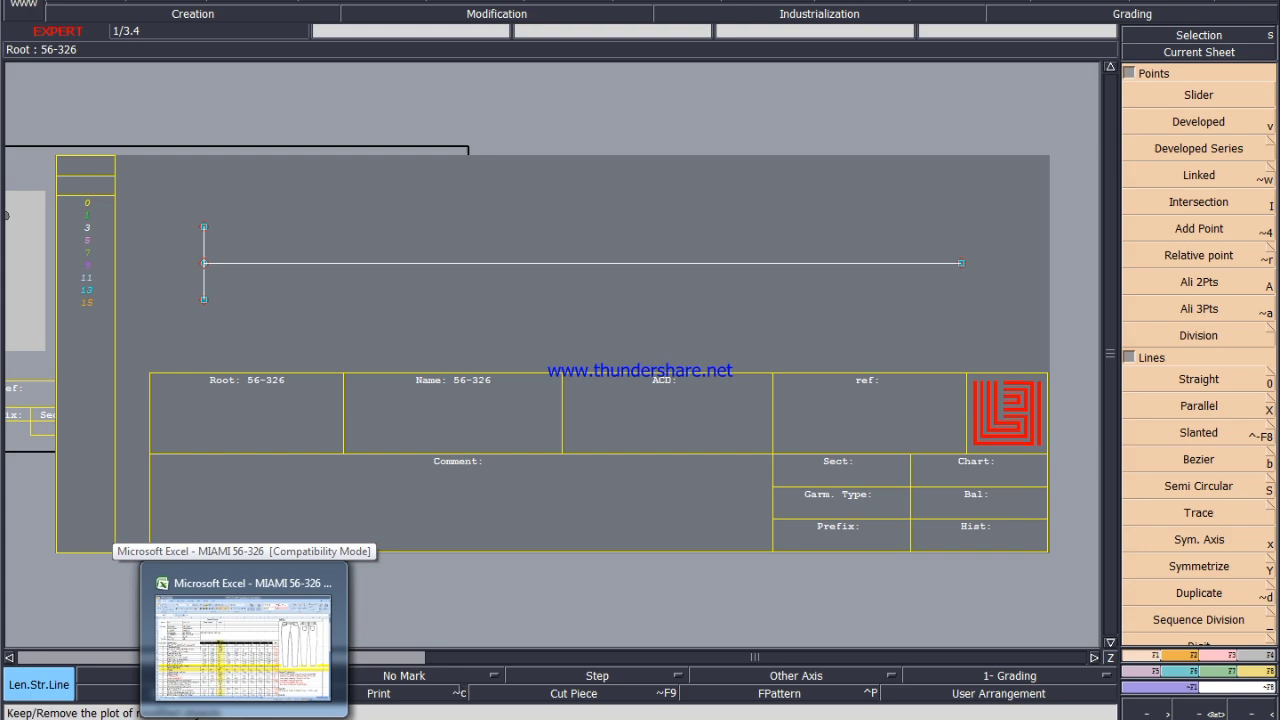
pyautogui.click(243, 645)
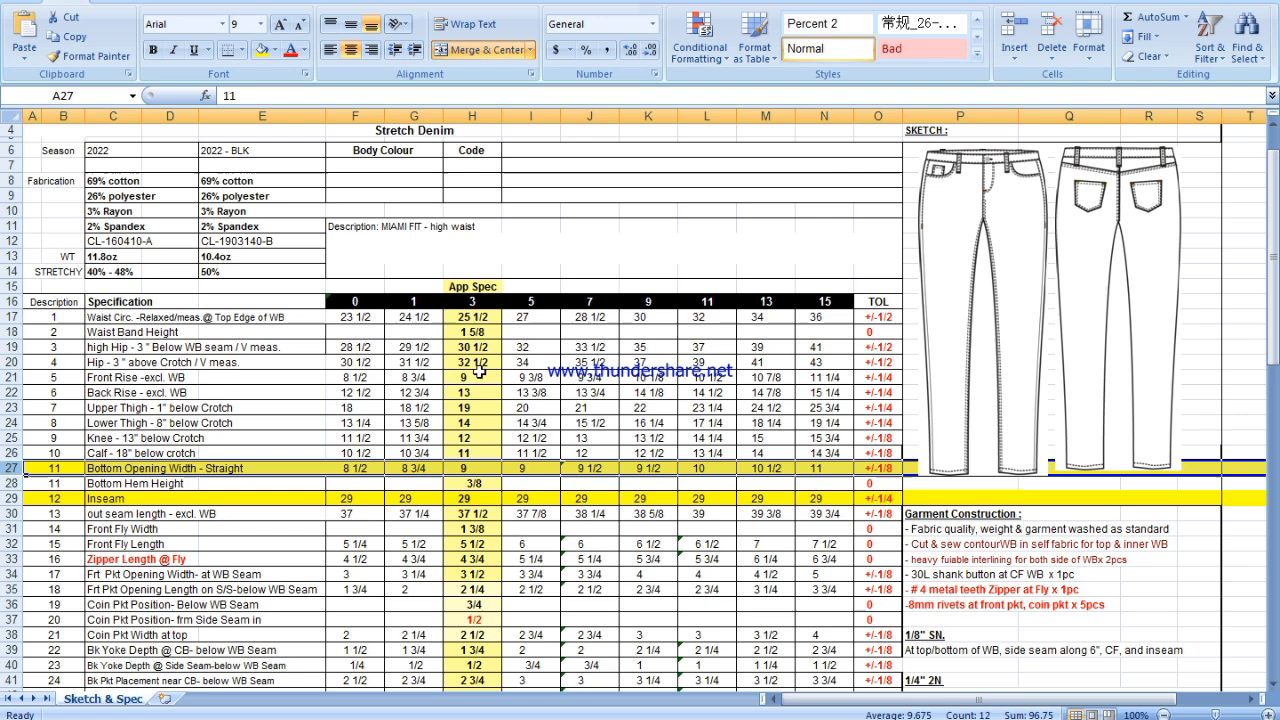
pyautogui.click(468, 455)
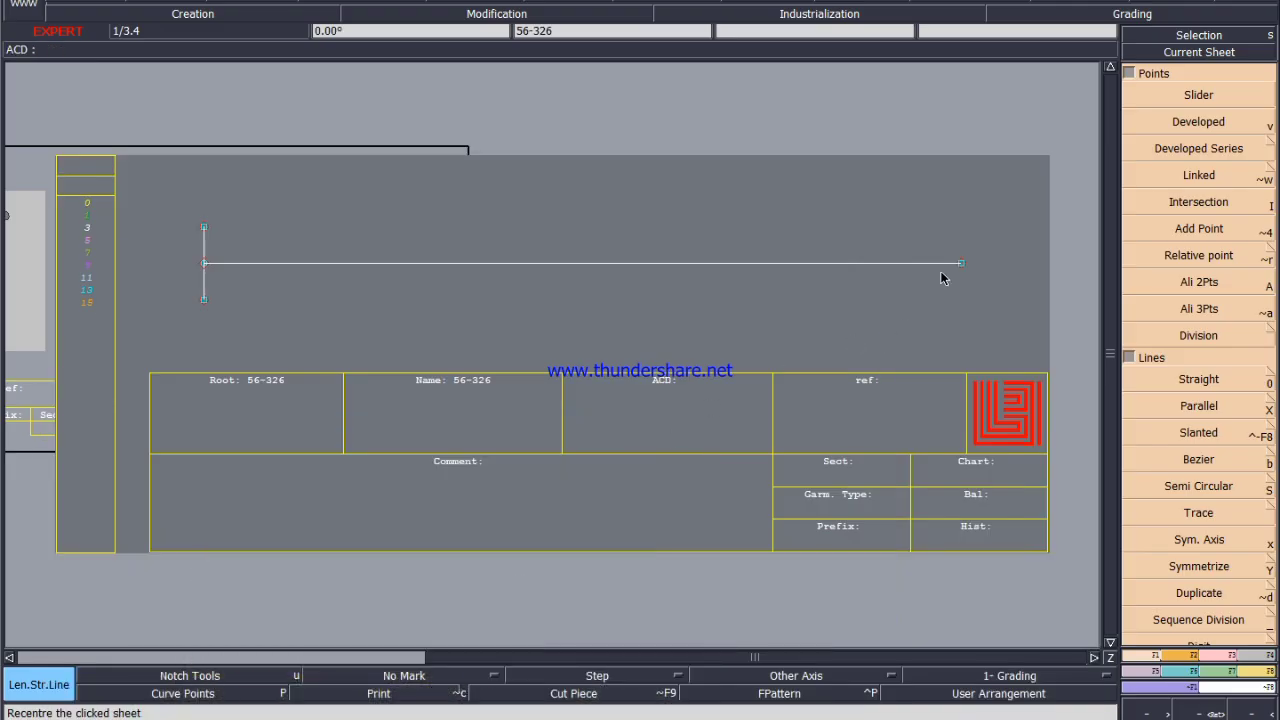
# In Modaris, draw a straight line about 5.75 inches down from the inseam's right end and align it vertically with Ali 2Pts.
pyautogui.press('0')
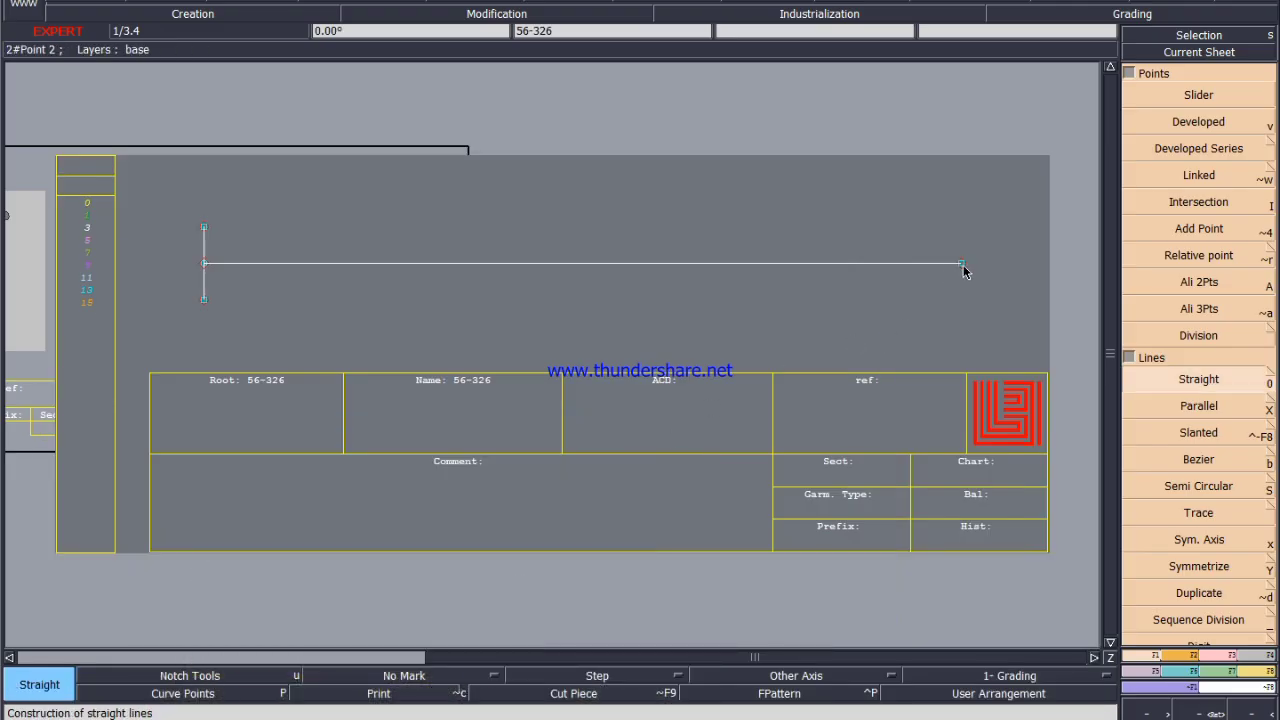
pyautogui.click(961, 264)
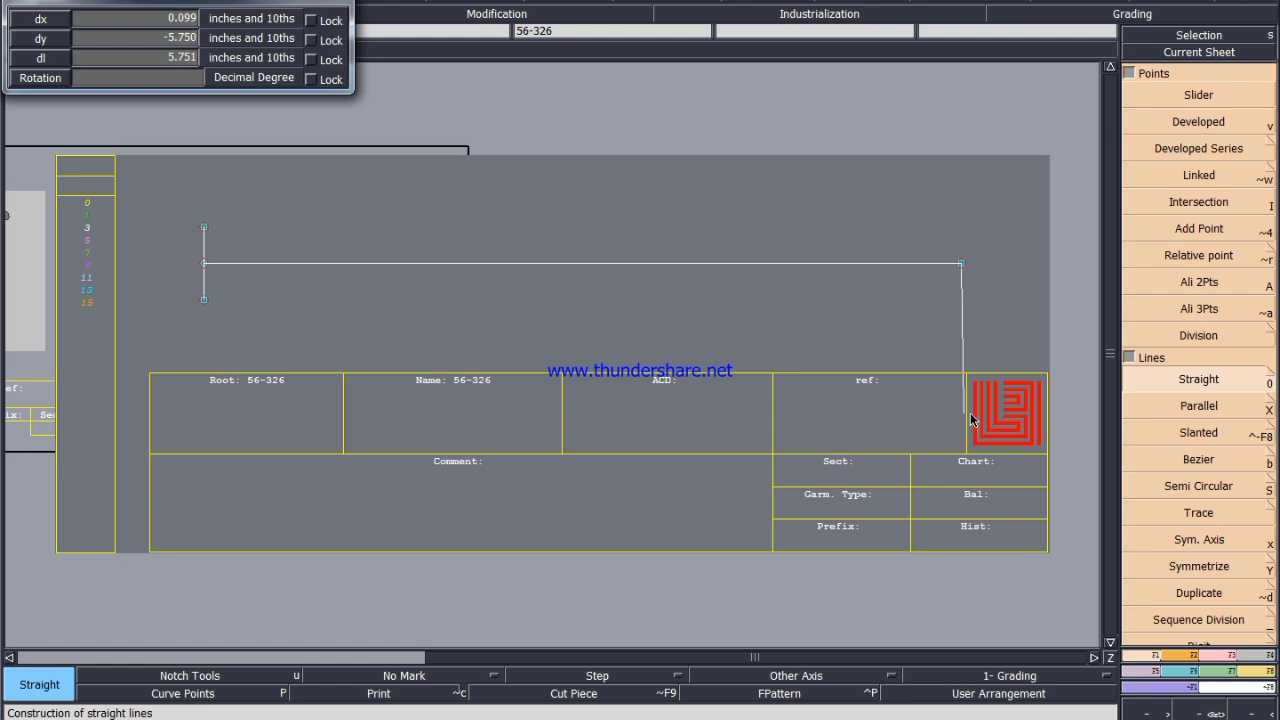
pyautogui.click(970, 420)
pyautogui.click(1195, 282)
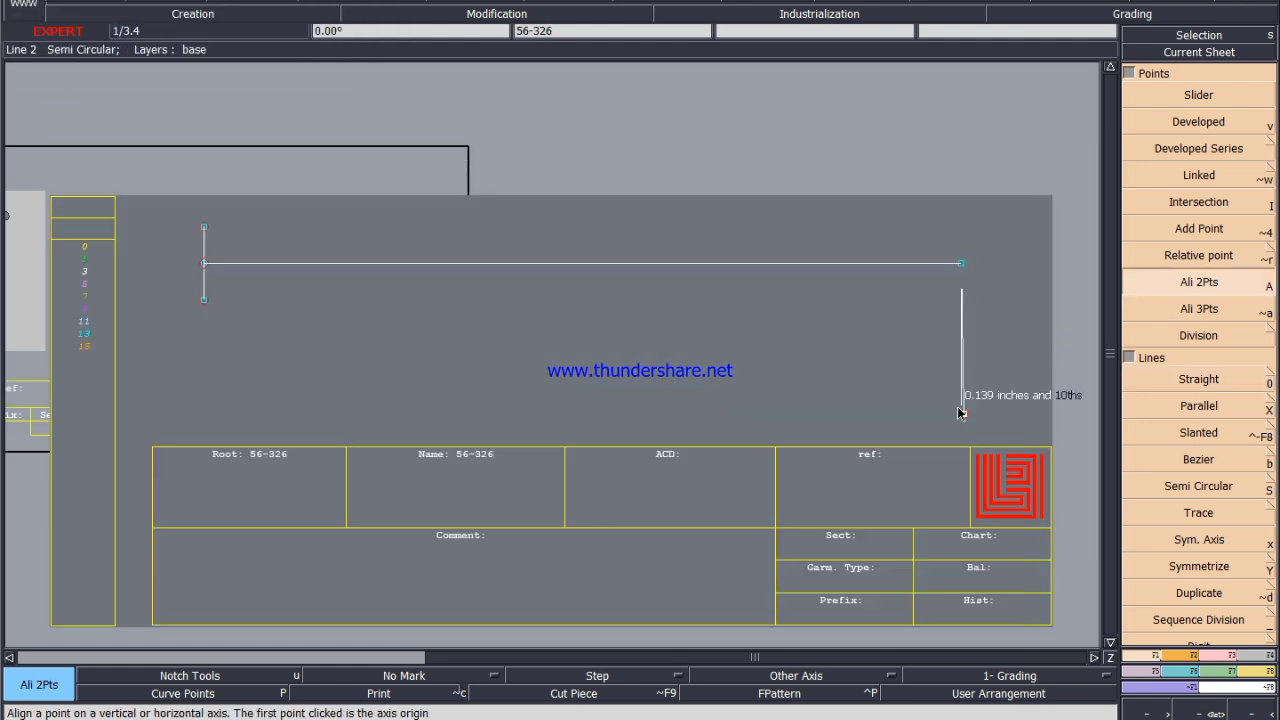
pyautogui.click(959, 412)
# Extend the vertical line at the inseam's right end upward, slightly longer than its lower part, and save the model.
pyautogui.press('l')
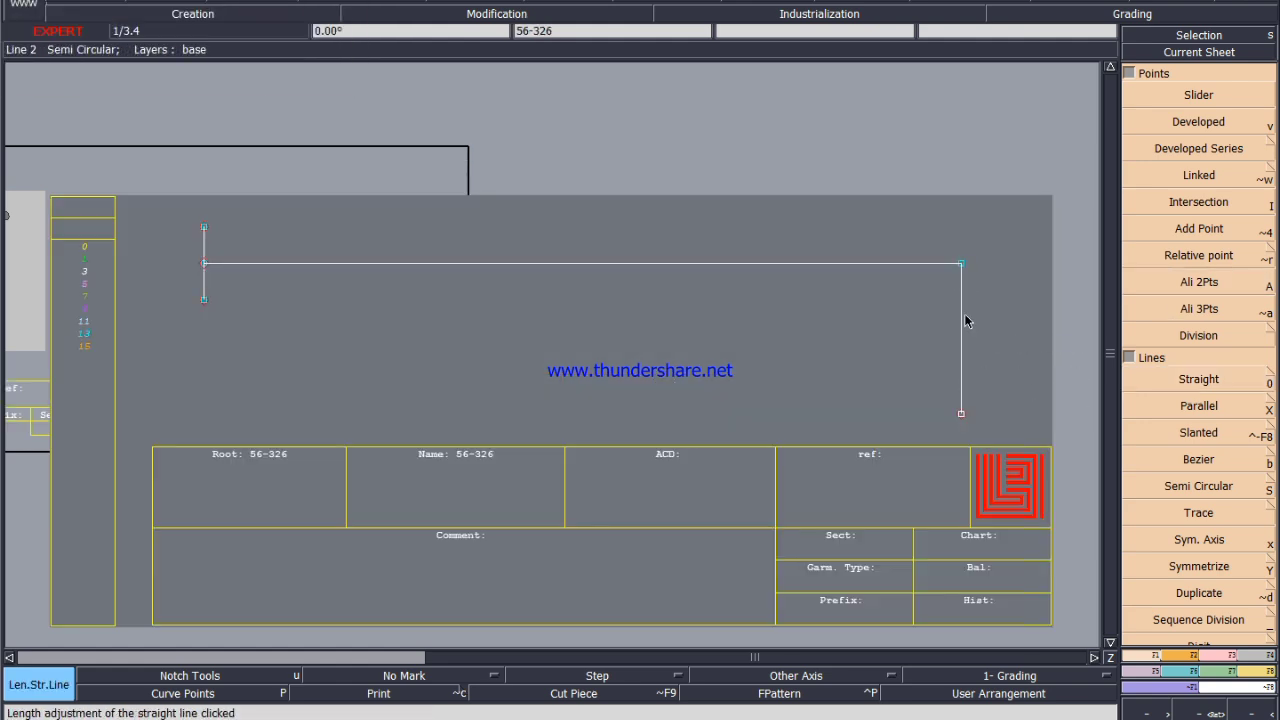
pyautogui.click(961, 264)
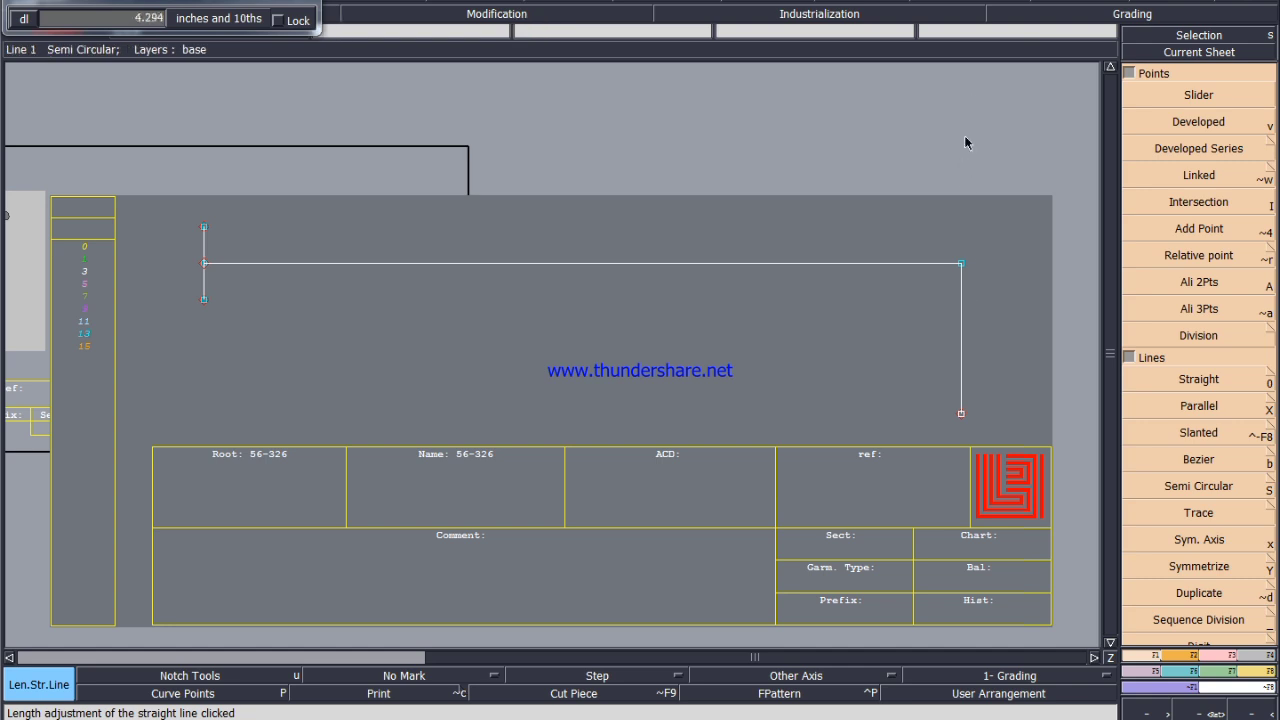
pyautogui.click(961, 68)
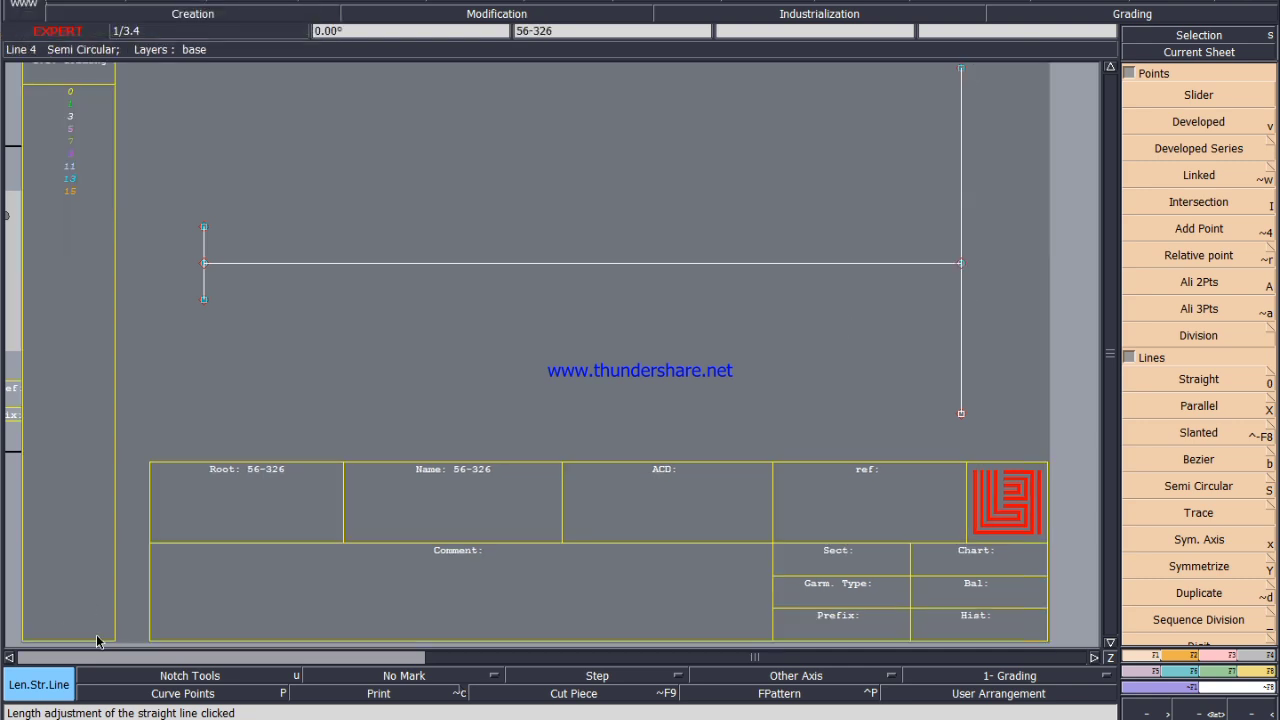
pyautogui.press('Home')
pyautogui.hotkey('ctrl', 's')
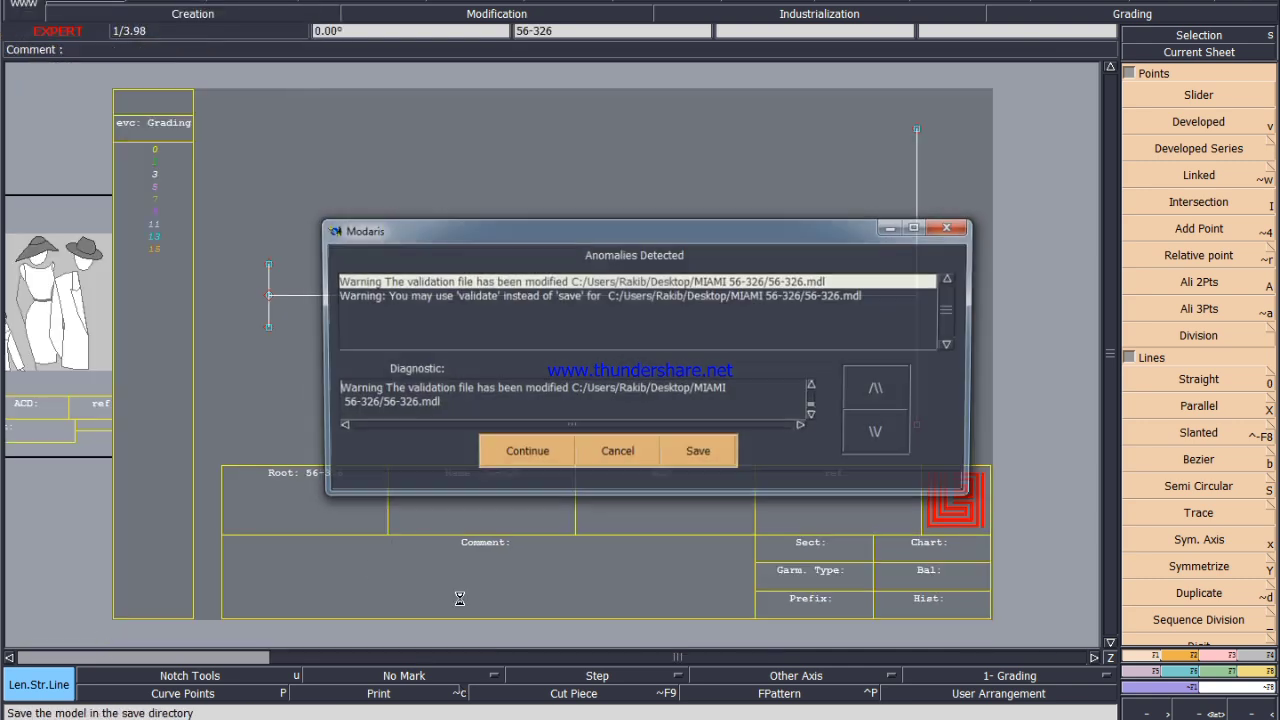
pyautogui.click(520, 452)
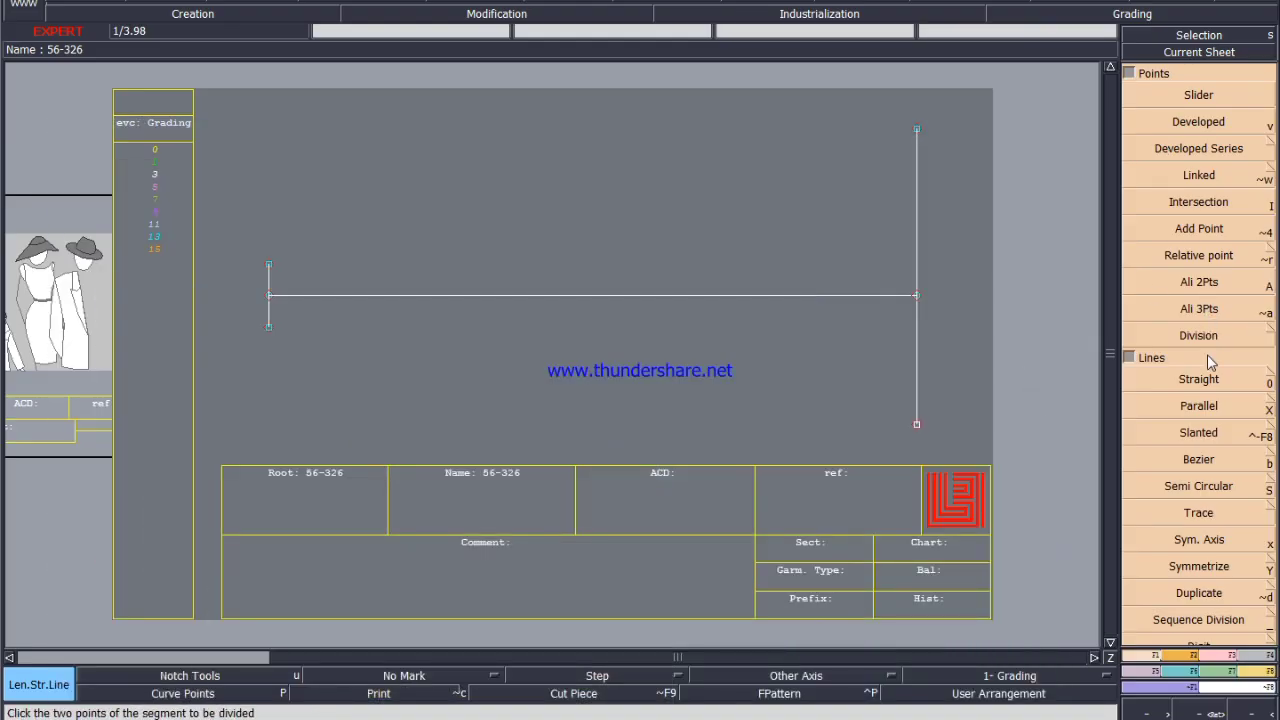
# Try to create a parallel of the vertical line at the inseam's right end at a distance of 1 inch.
pyautogui.click(1213, 405)
pyautogui.click(908, 246)
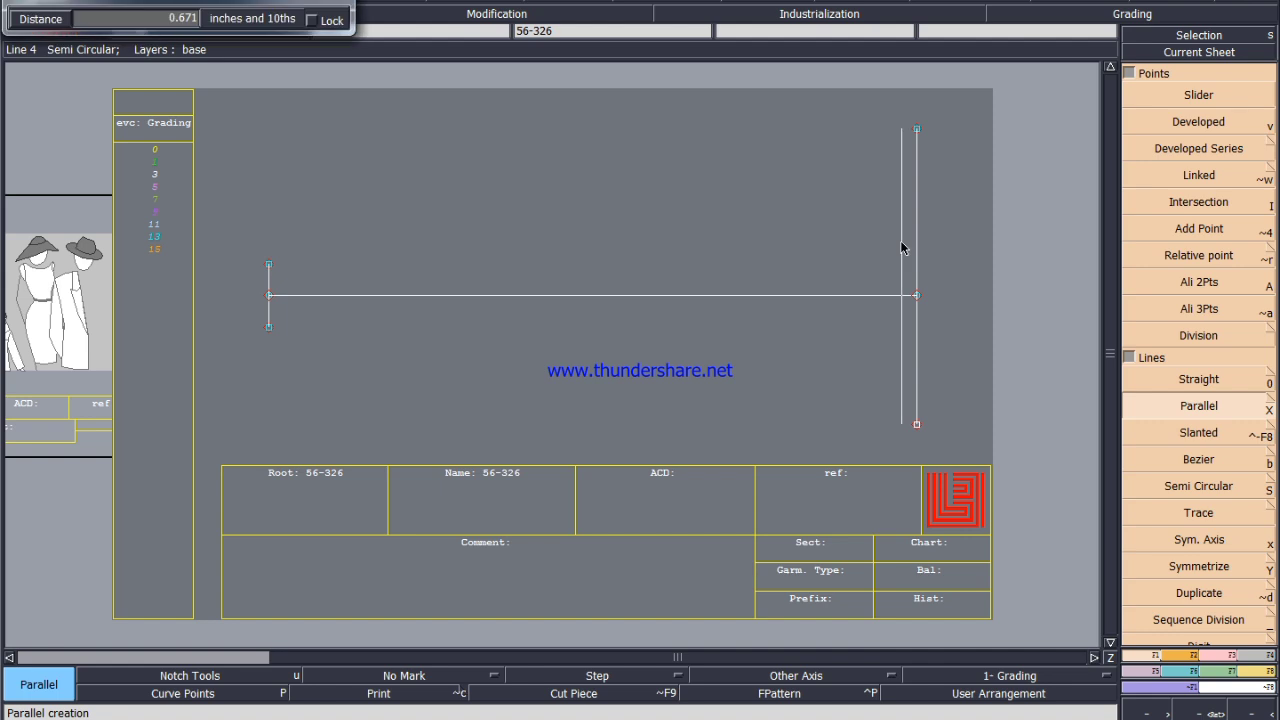
pyautogui.write('1')
pyautogui.press('Return')
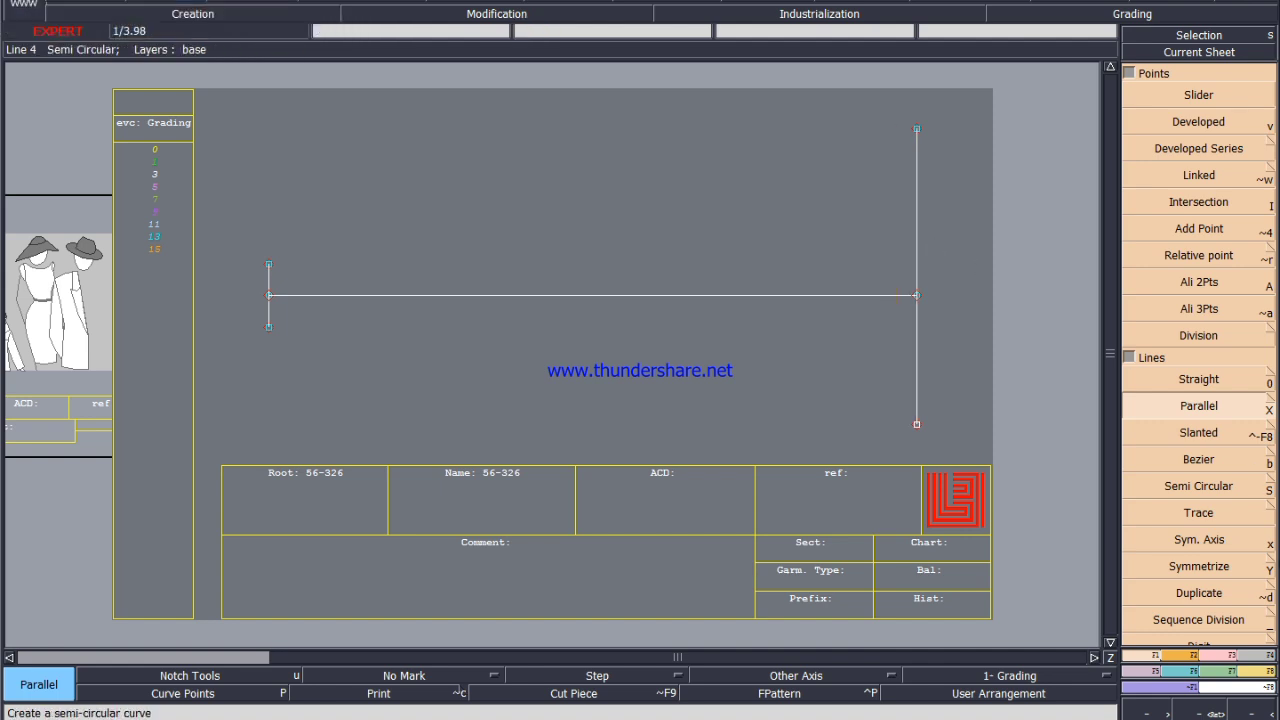
pyautogui.click(1272, 512)
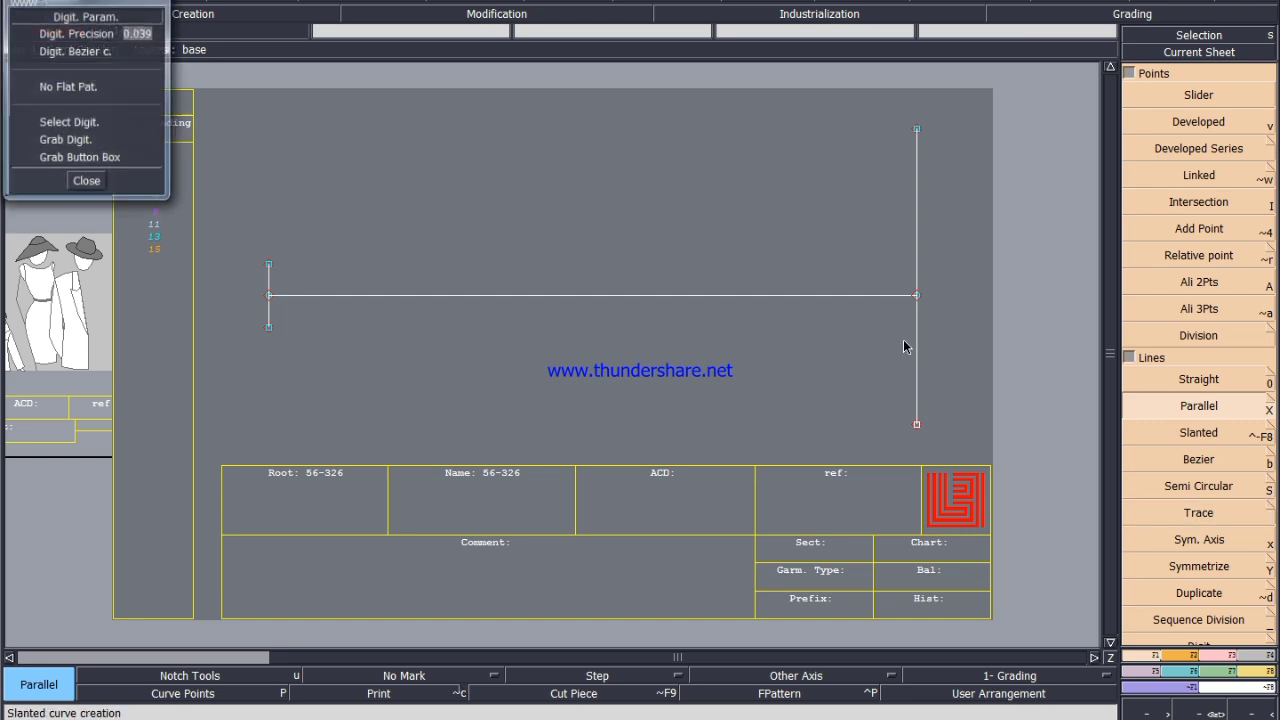
pyautogui.click(88, 182)
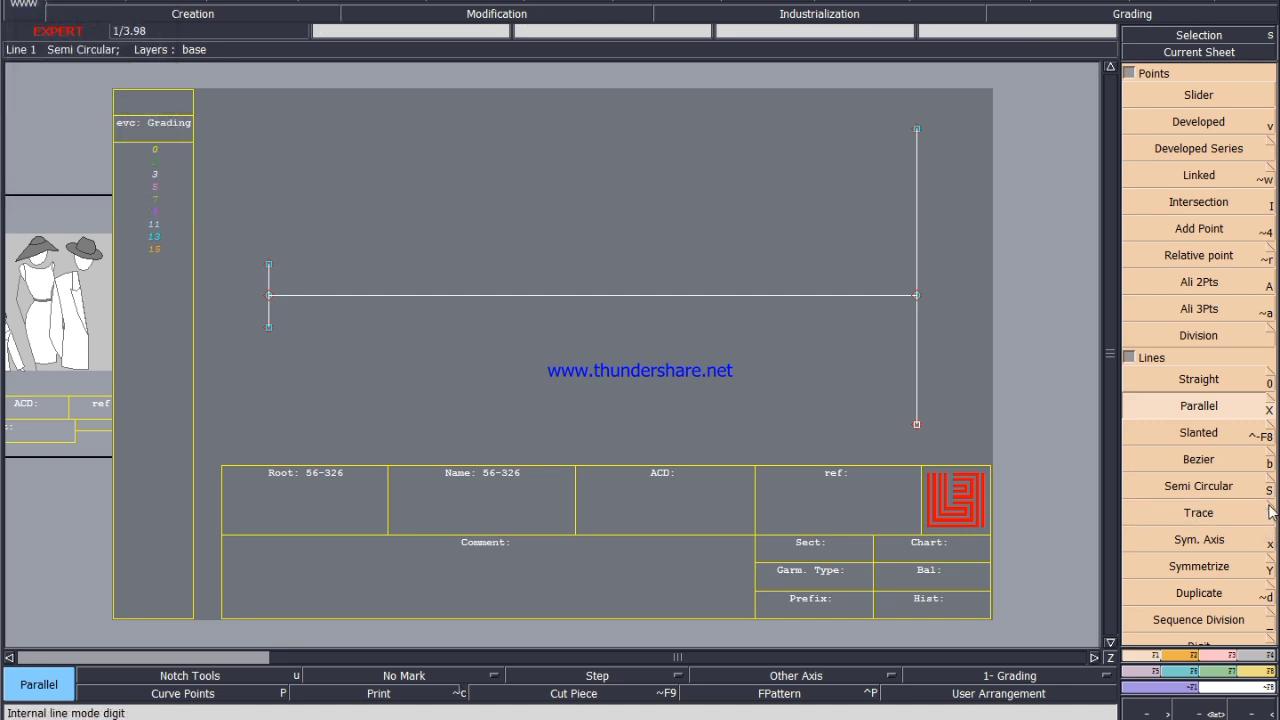
pyautogui.click(1272, 572)
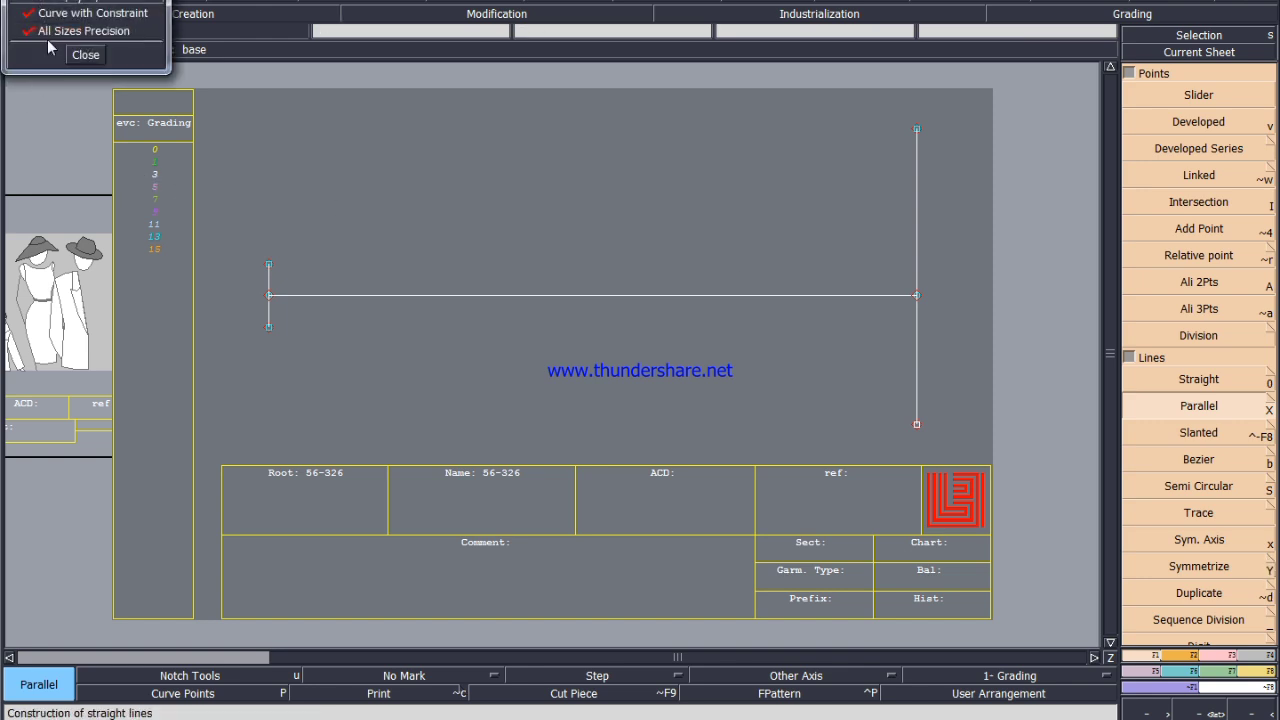
pyautogui.click(86, 55)
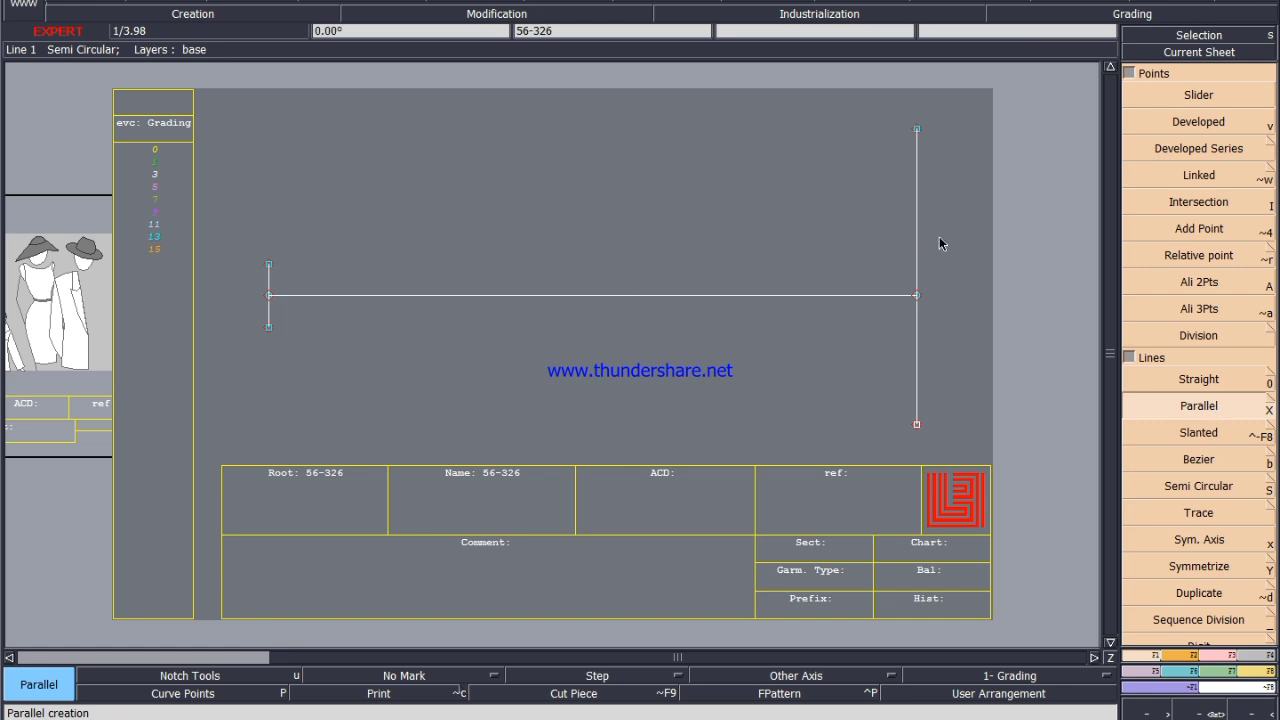
# Create a parallel 1 inch inside the vertical crotch line, and select the Upper Thigh row in the Excel specification.
pyautogui.click(918, 253)
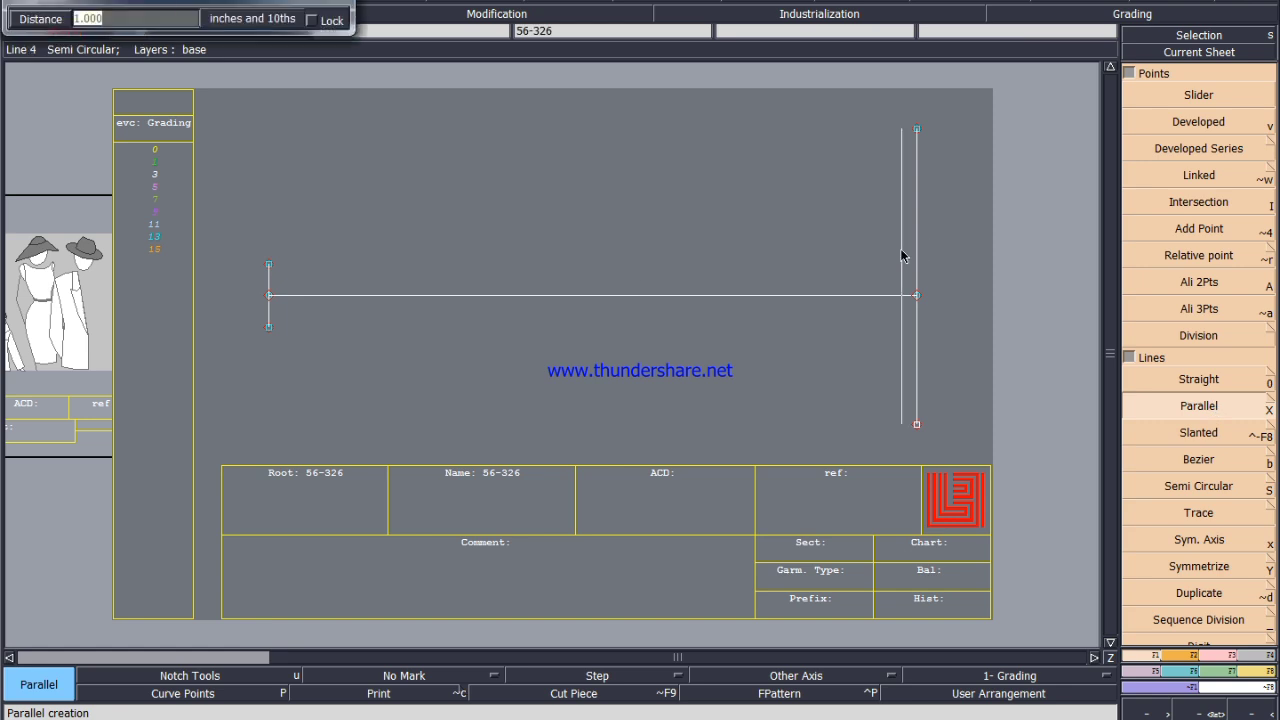
pyautogui.click(901, 251)
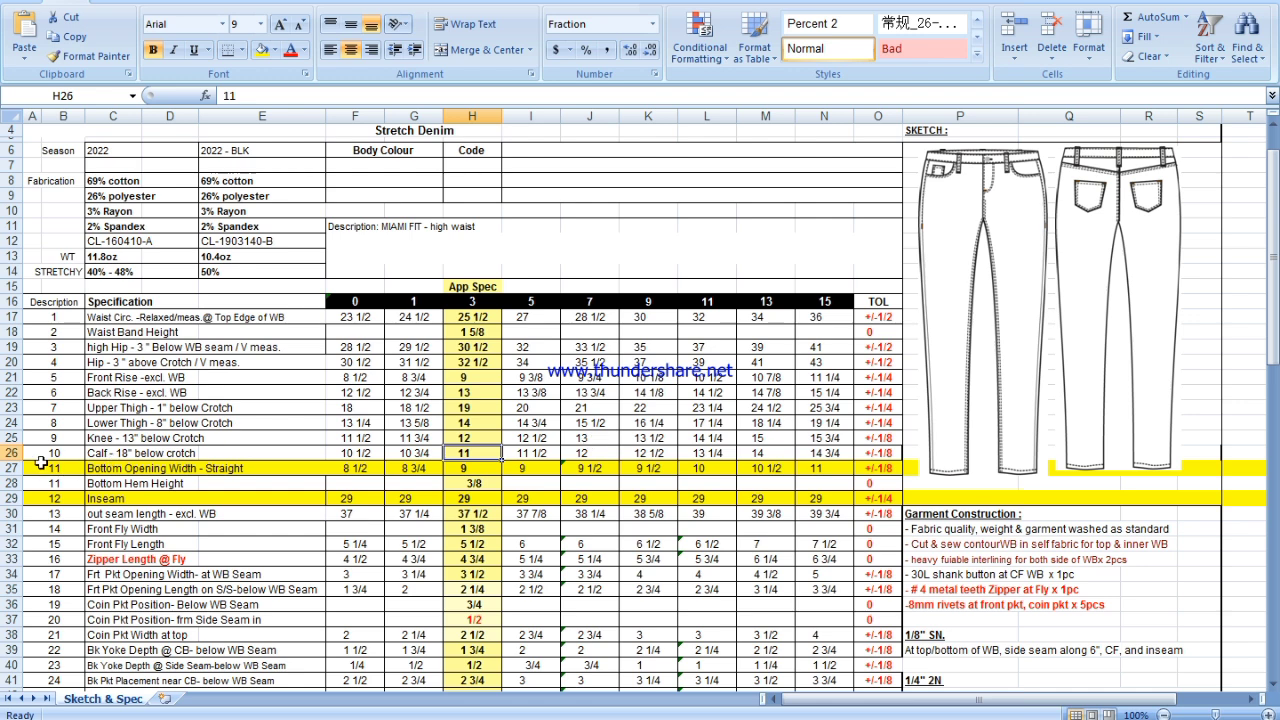
pyautogui.click(13, 407)
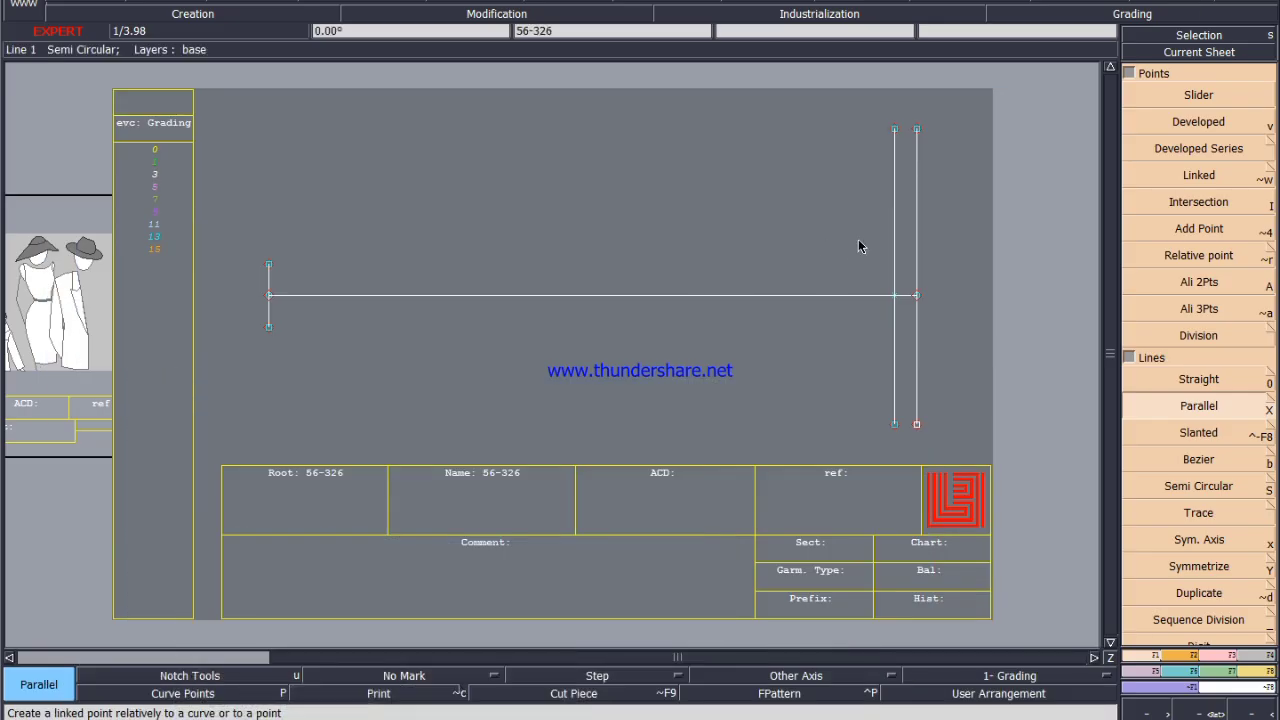
# In Modaris, create parallels of the crotch line at 8 and 13 inches toward the hem for the lower thigh and knee levels.
pyautogui.click(916, 272)
pyautogui.write('1.000')
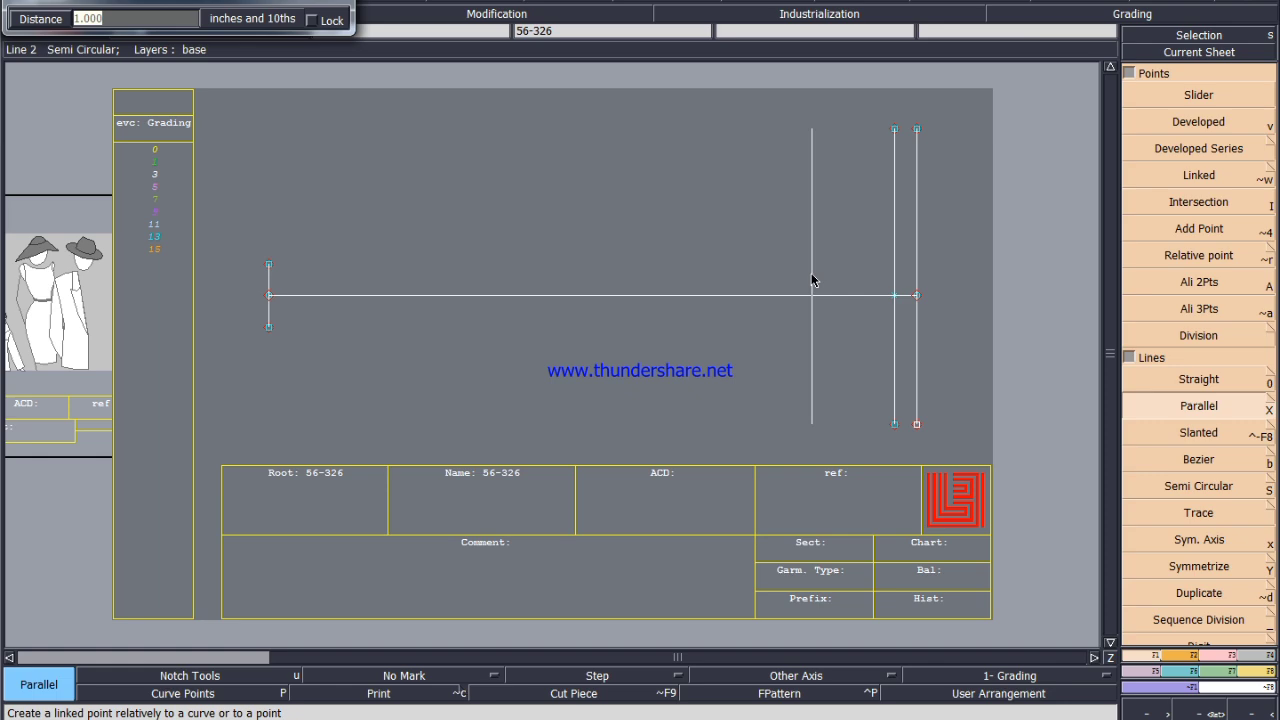
pyautogui.press('Return')
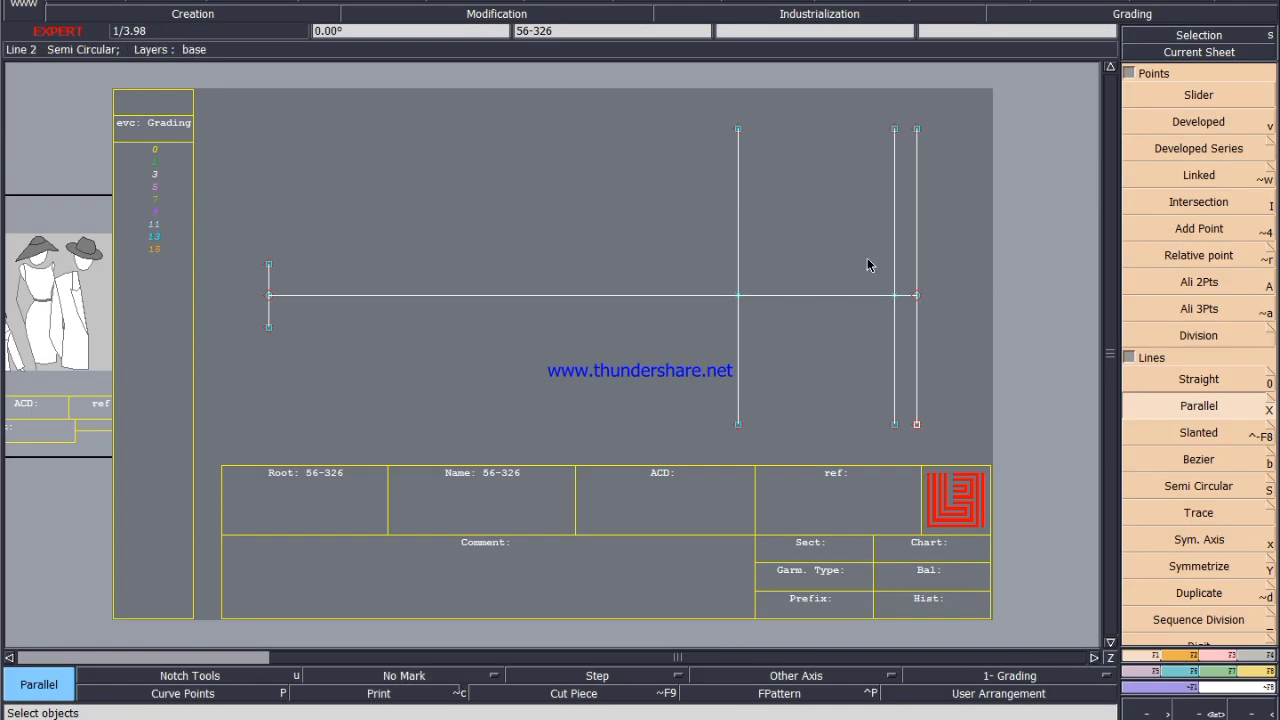
pyautogui.click(917, 257)
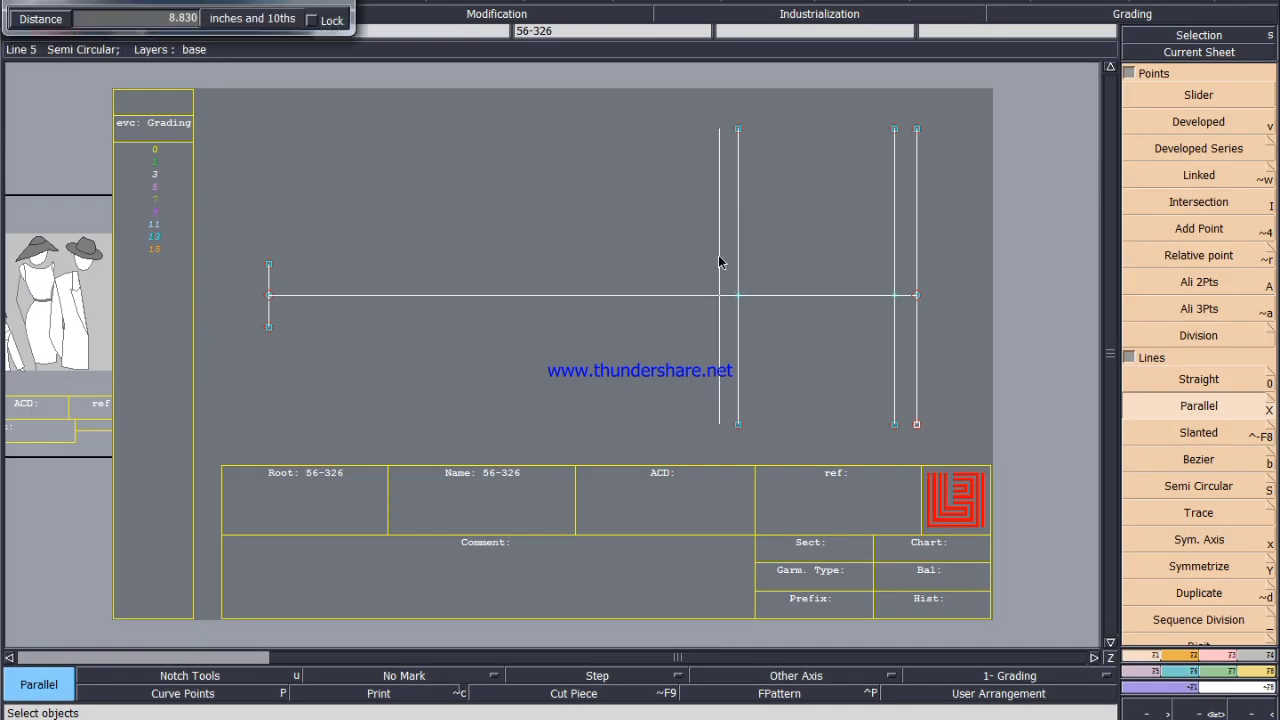
pyautogui.write('13')
pyautogui.press('Return')
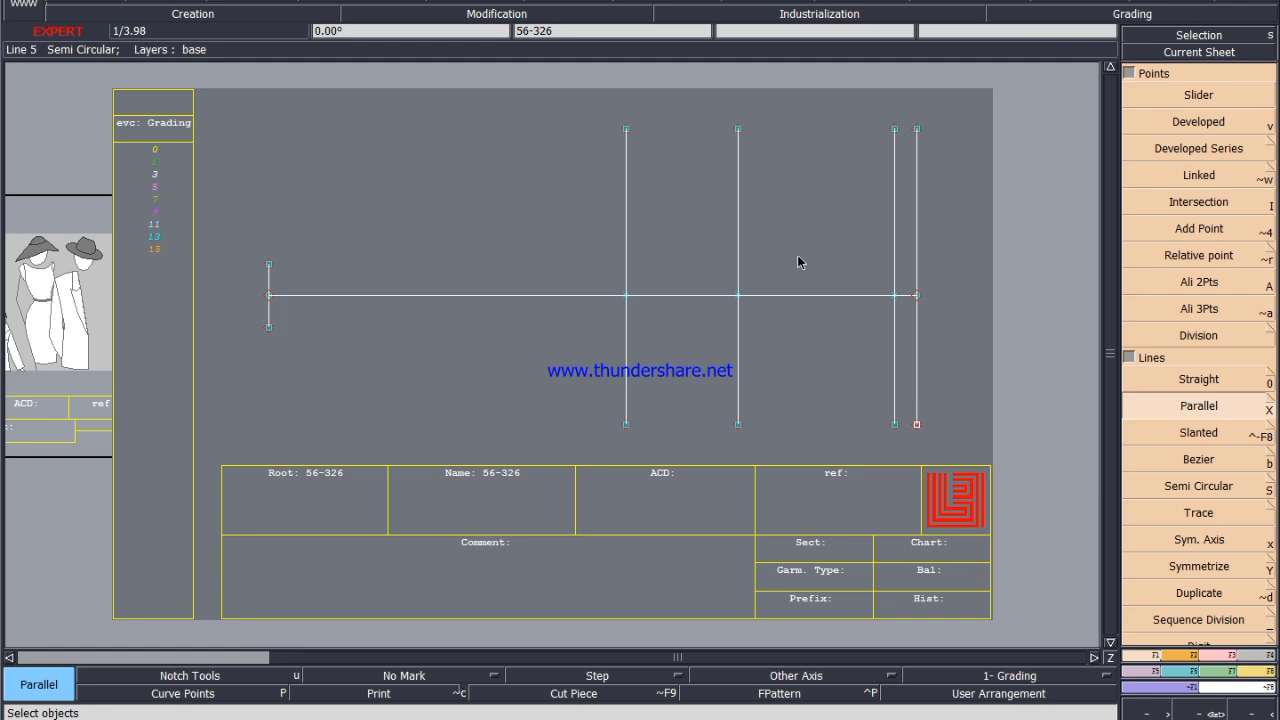
# Create a parallel of the crotch line 18 inches toward the hem for the calf level, and save the model.
pyautogui.click(917, 272)
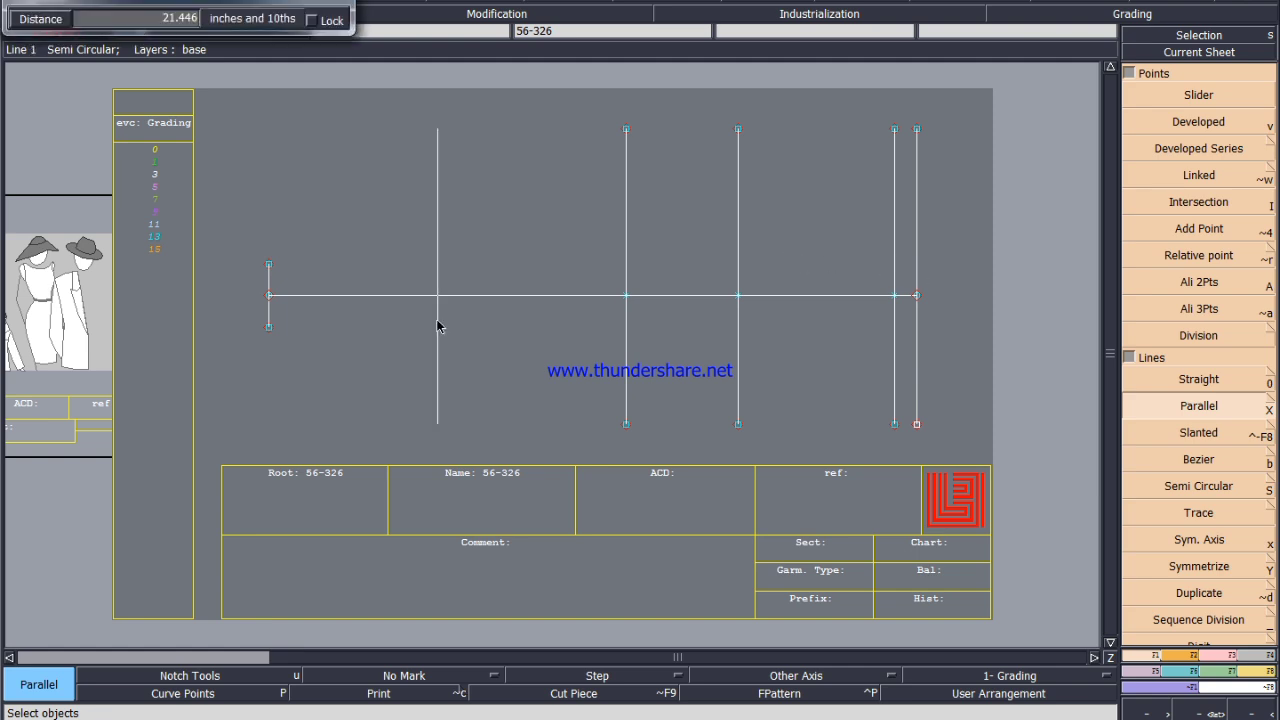
pyautogui.write('18')
pyautogui.press('Return')
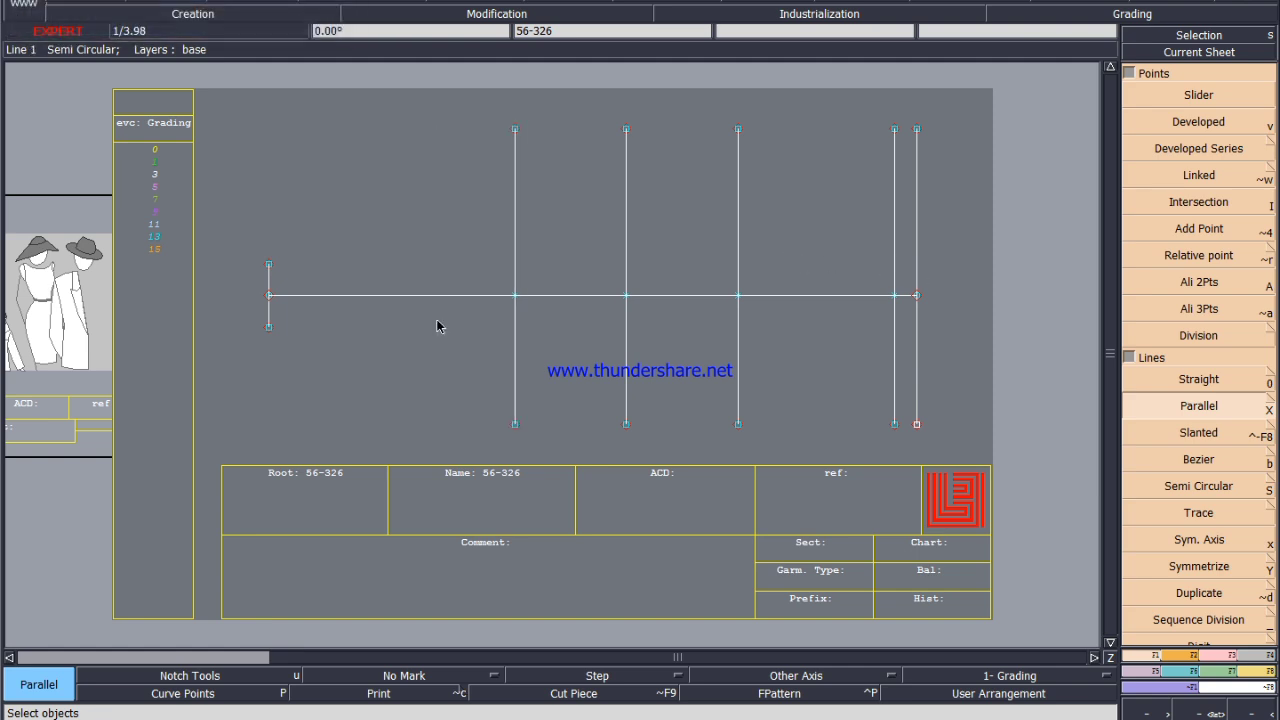
pyautogui.hotkey('ctrl', 's')
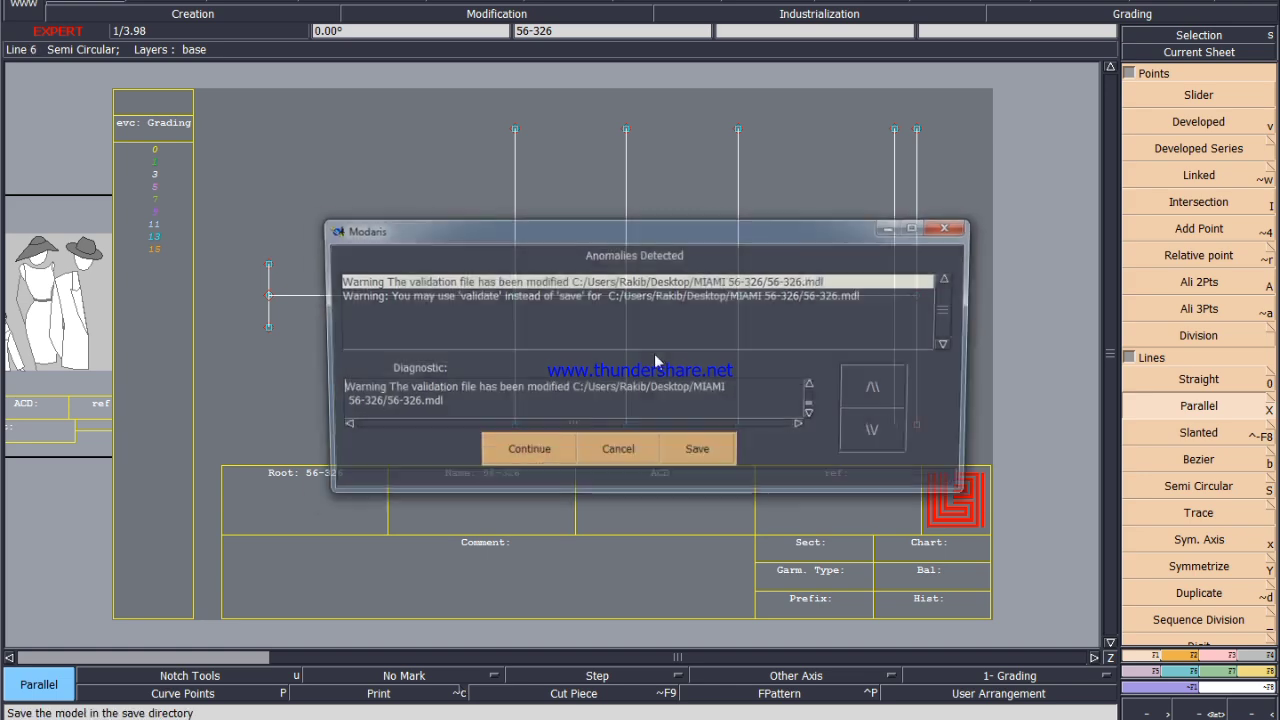
pyautogui.click(520, 450)
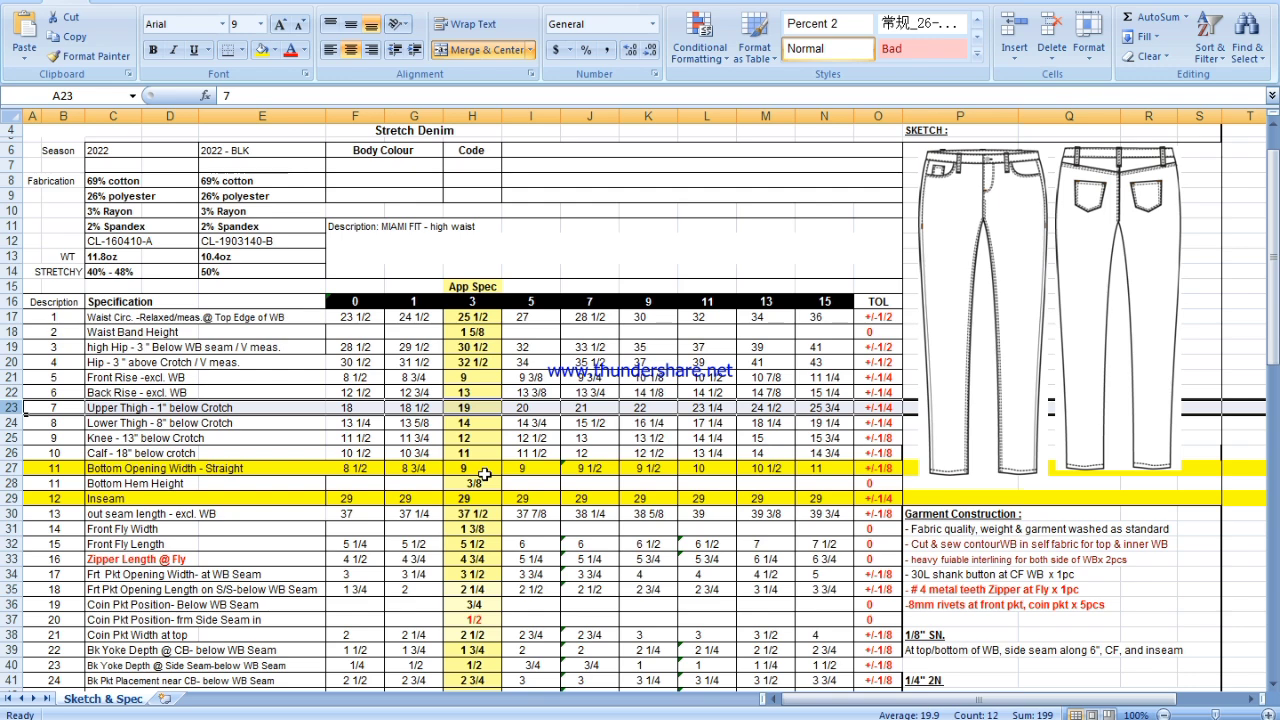
# In the Excel specification, highlight the Calf - 18" below crotch row in yellow.
pyautogui.click(10, 452)
pyautogui.rightClick(12, 452)
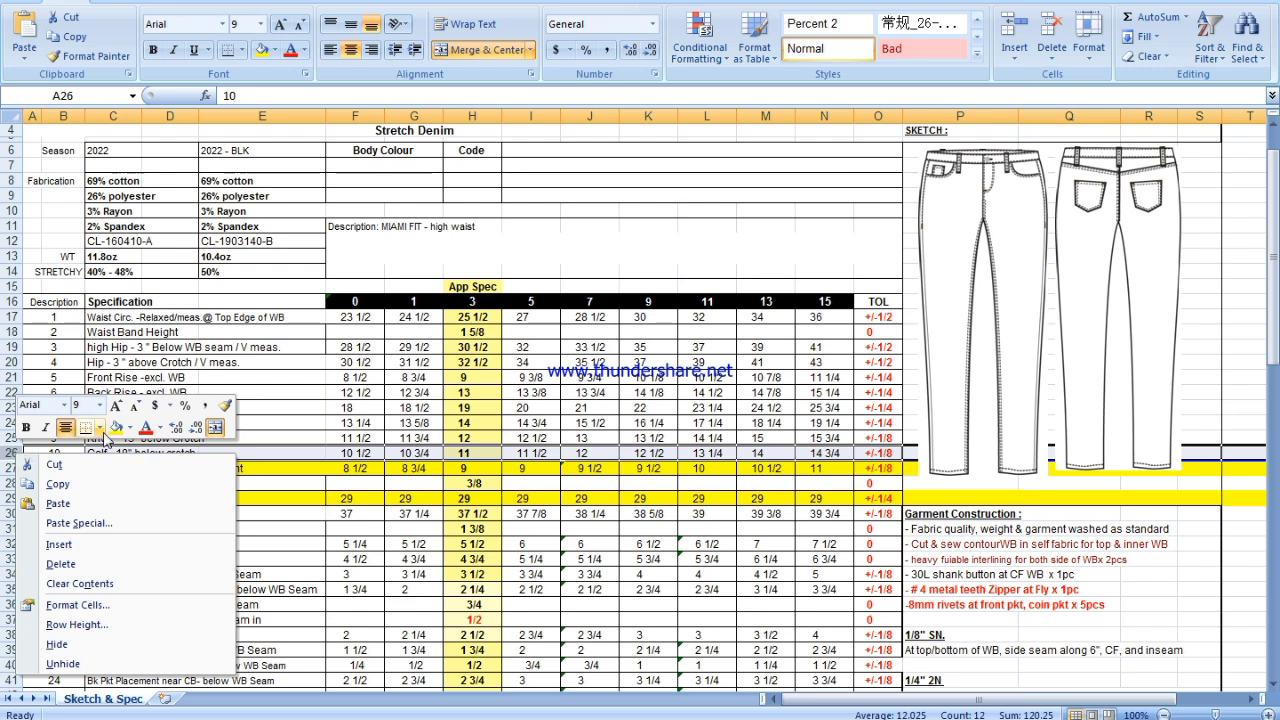
pyautogui.click(92, 432)
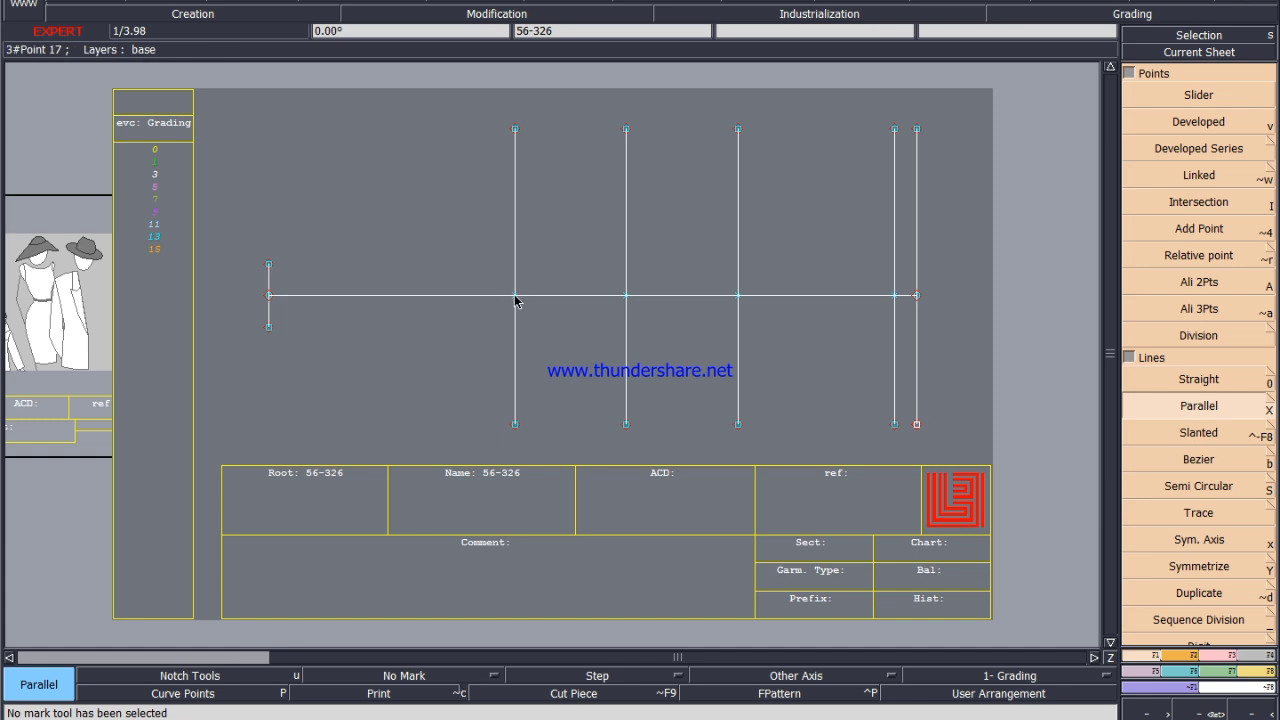
# In Modaris, place developed points on the calf line 4 inches above and 4 inches below the inseam line.
pyautogui.press('v')
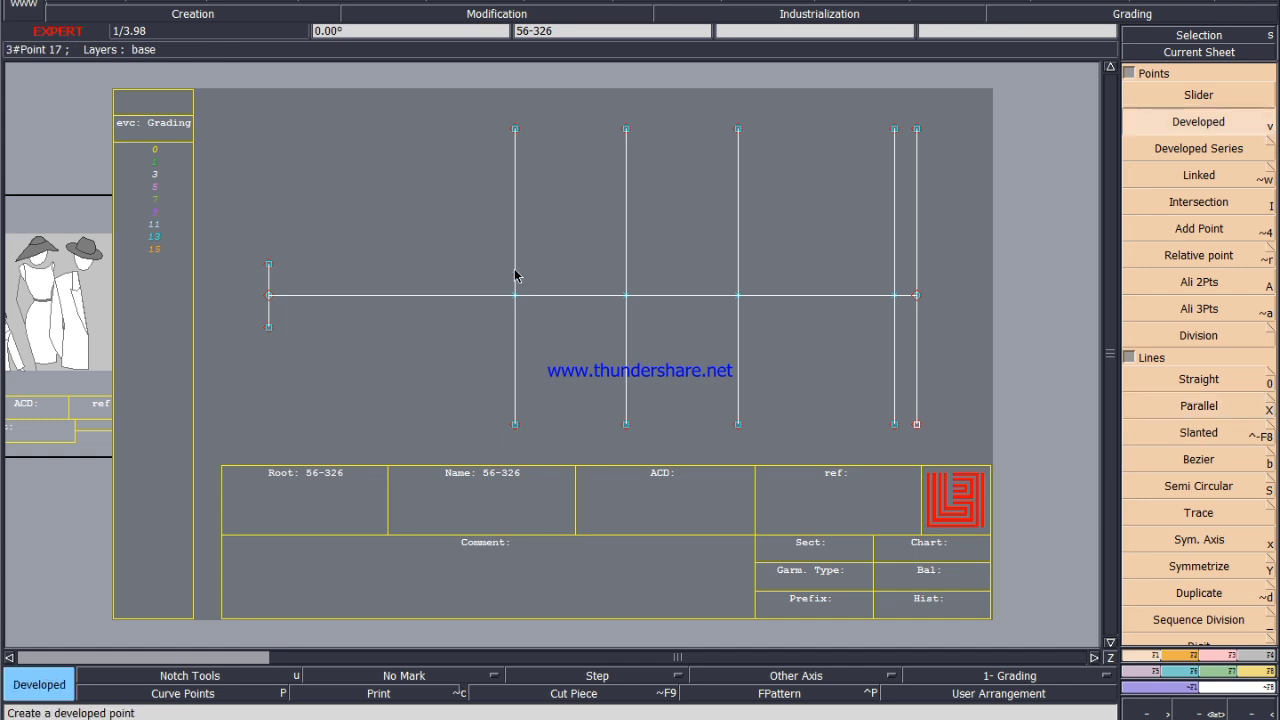
pyautogui.press('Down')
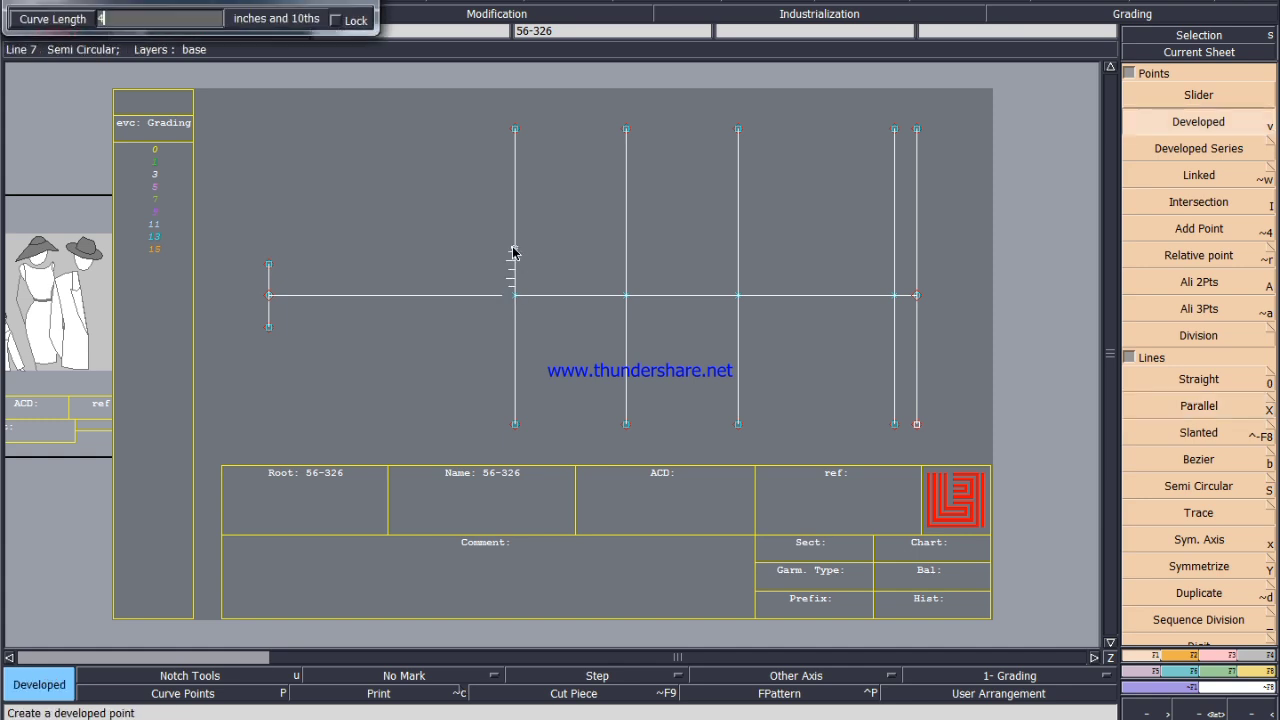
pyautogui.press('Return')
pyautogui.click(578, 134)
pyautogui.press('Down')
pyautogui.press('BackSpace')
pyautogui.write('-4')
pyautogui.press('Return')
pyautogui.click(513, 386)
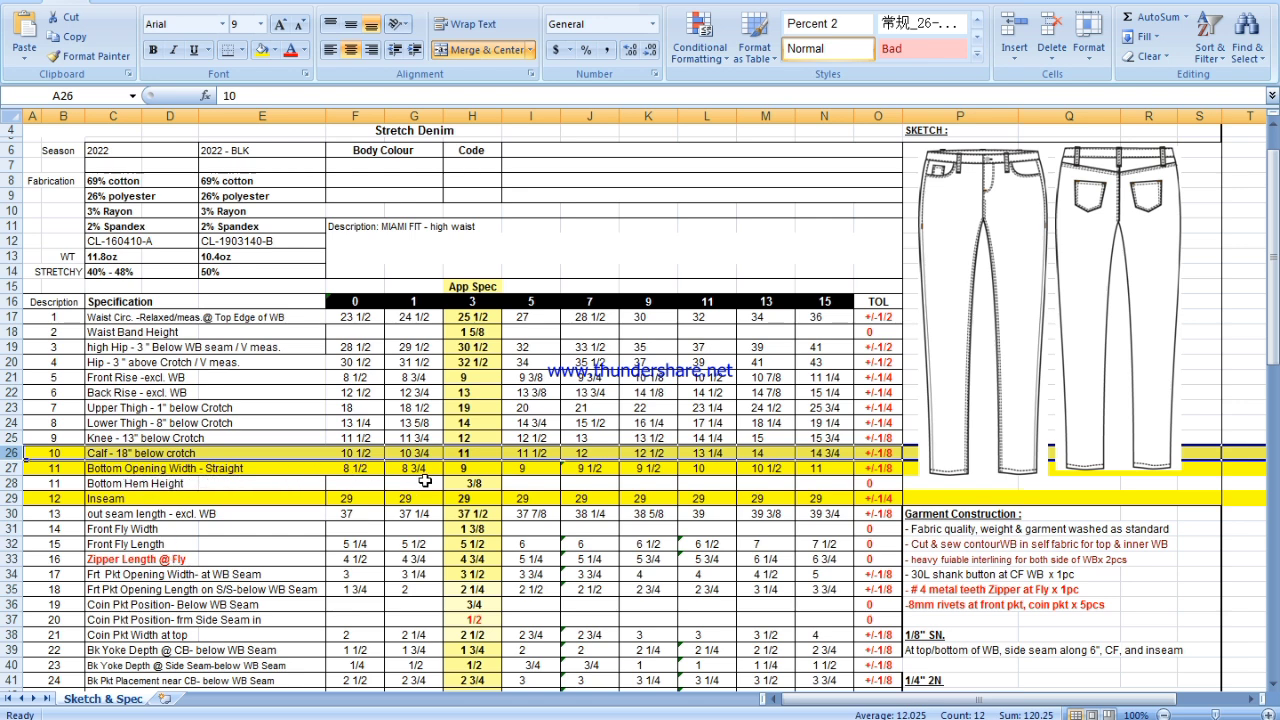
# Check the size 3 calf measurement in the Excel specification, and delete the two 4-inch points from the calf line in Modaris.
pyautogui.click(487, 454)
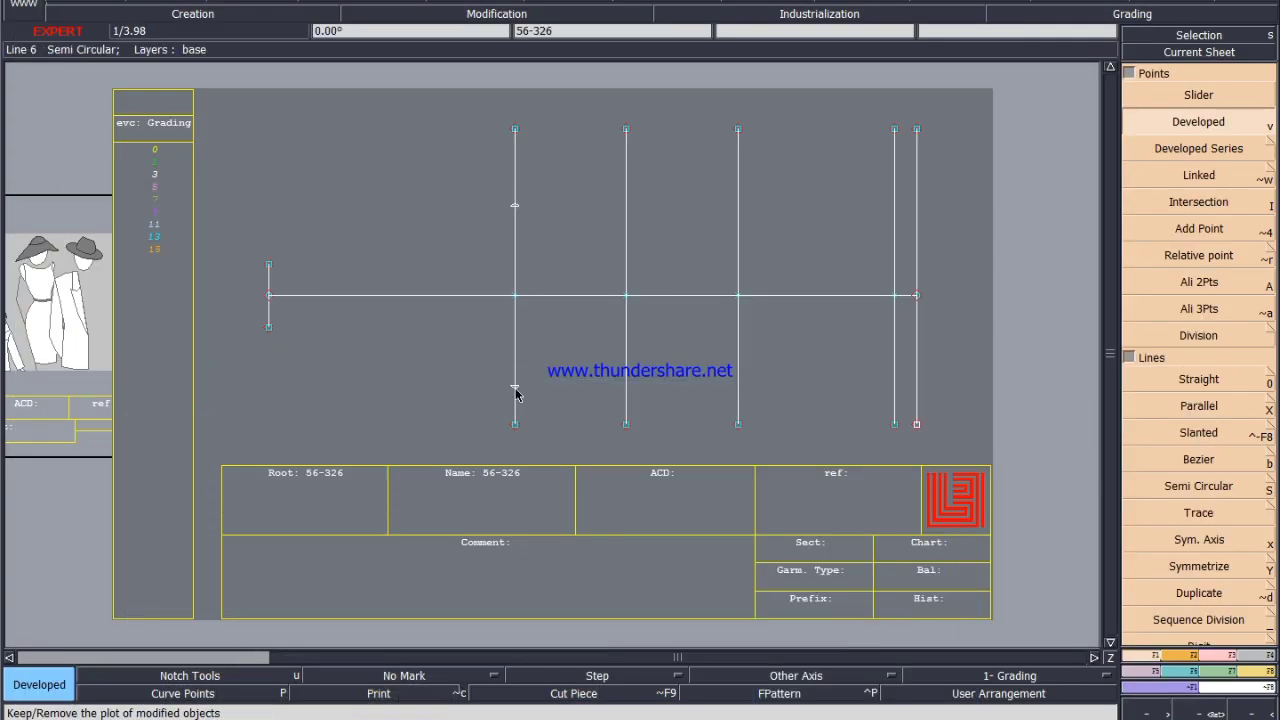
pyautogui.press('Delete')
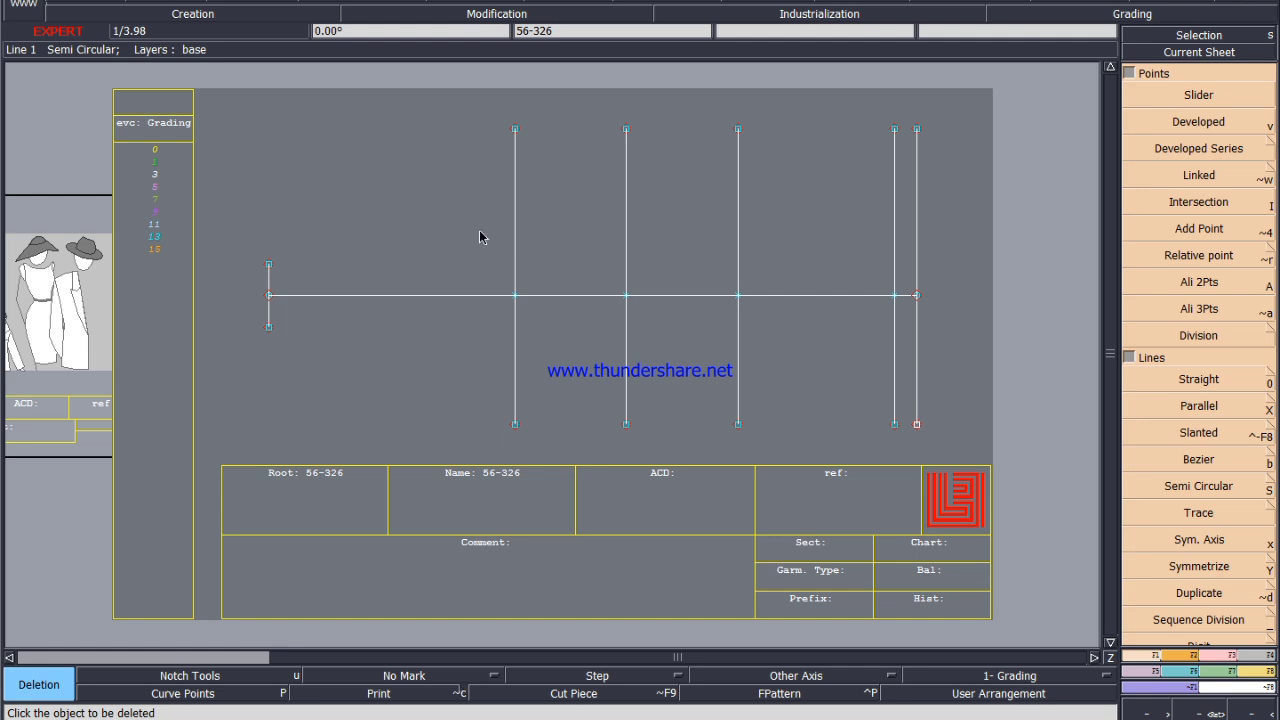
# Place developed points on the calf line at 2.25 and -2.25 inches from its intersection with the inseam line.
pyautogui.press('v')
pyautogui.click(514, 298)
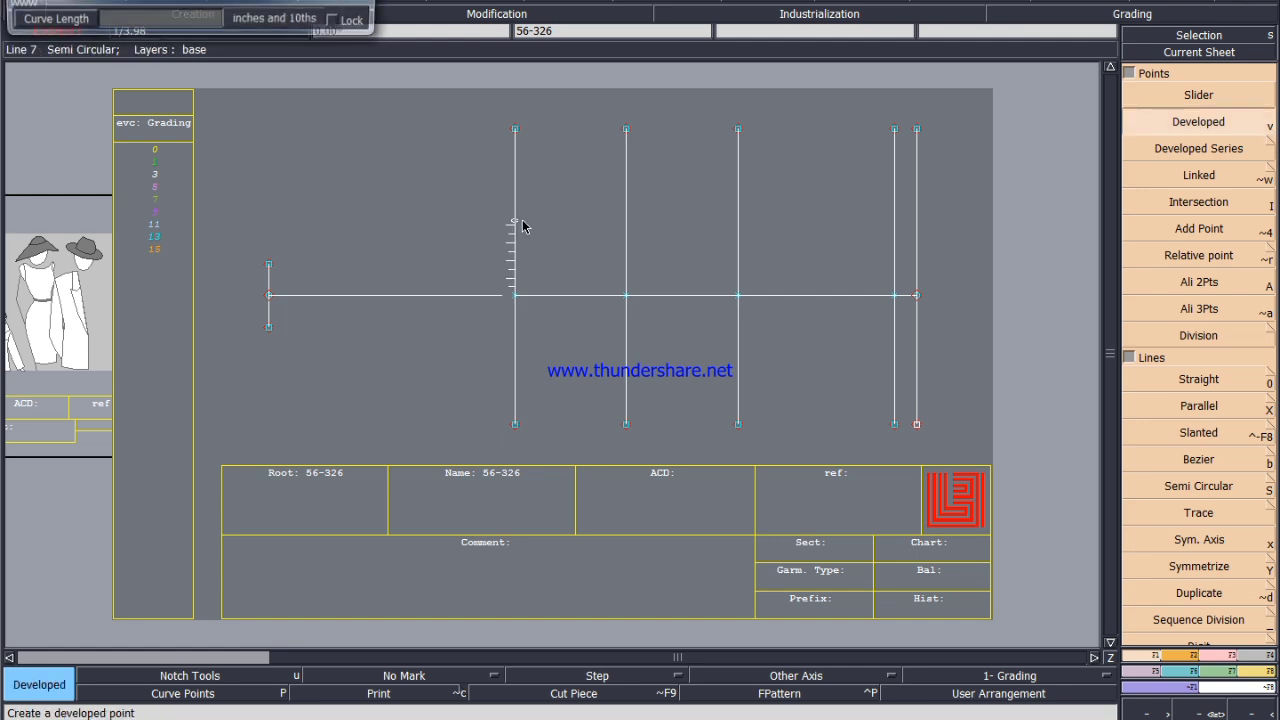
pyautogui.write('2')
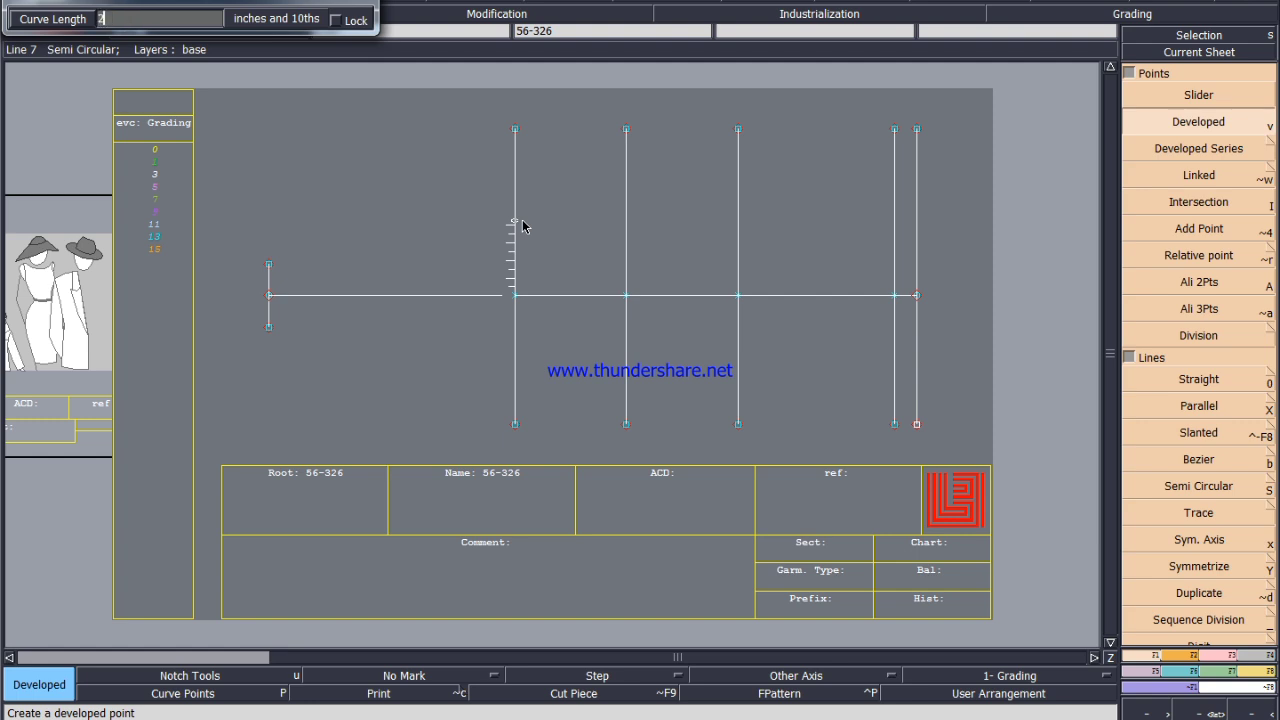
pyautogui.write('.25')
pyautogui.press('Return')
pyautogui.write('-2.250')
pyautogui.press('Return')
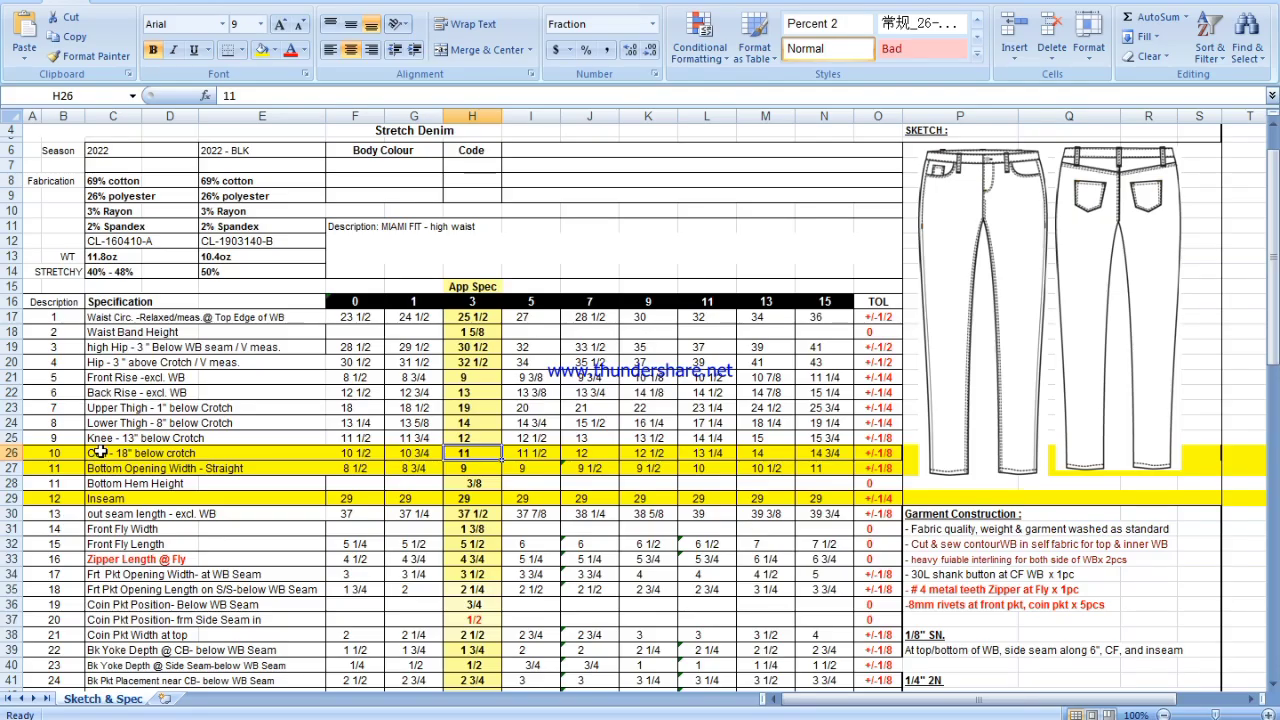
# In the Excel specification, highlight the Knee - 13" below Crotch row in yellow and select its size 3 value.
pyautogui.click(10, 438)
pyautogui.rightClick(10, 438)
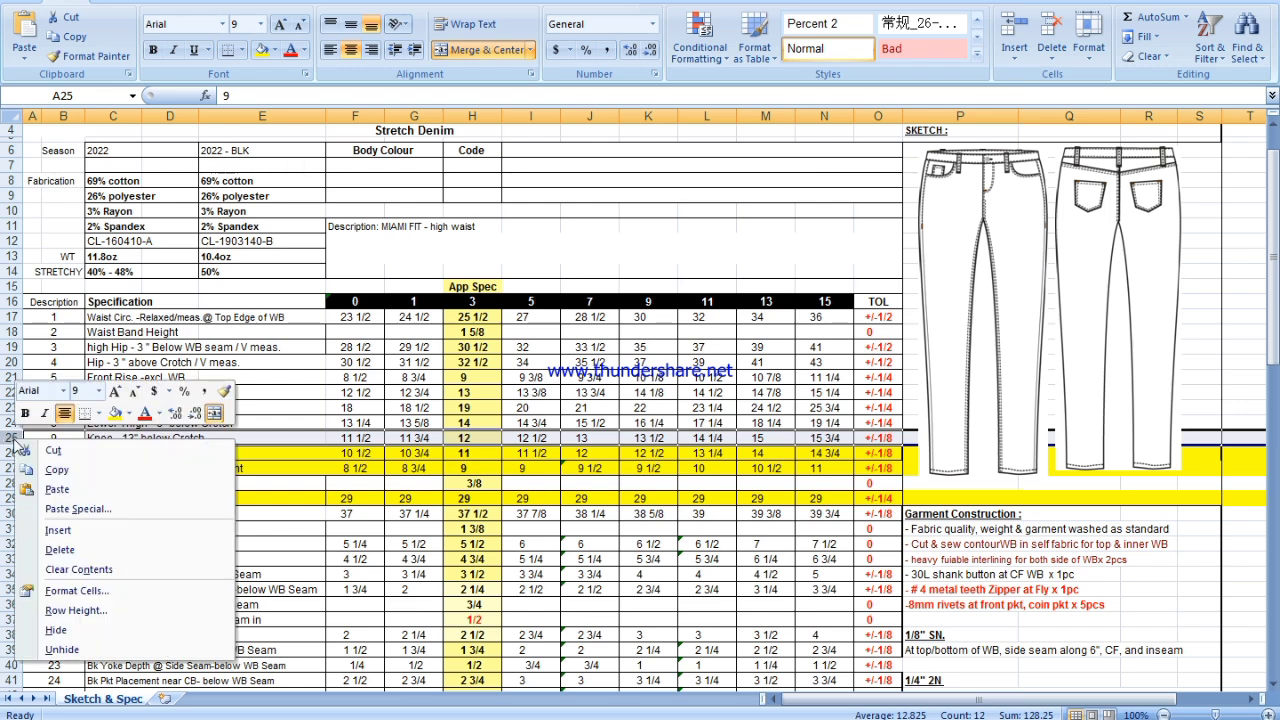
pyautogui.click(113, 412)
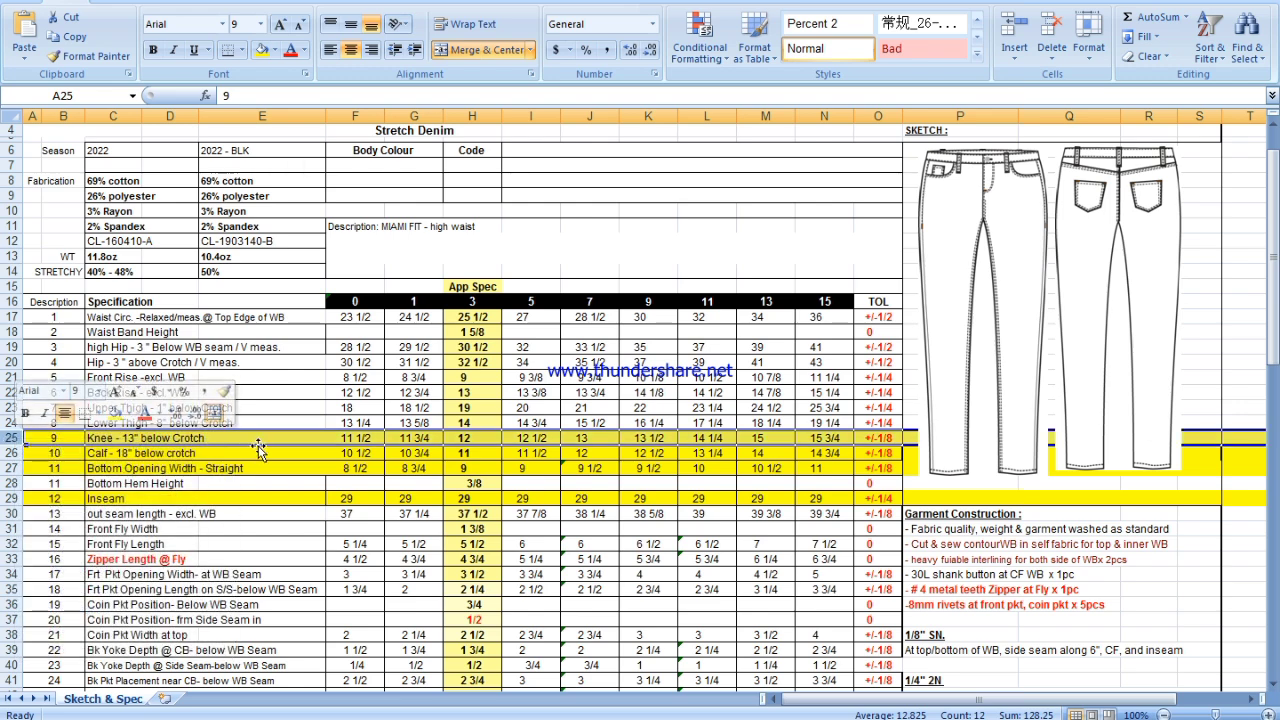
pyautogui.click(478, 438)
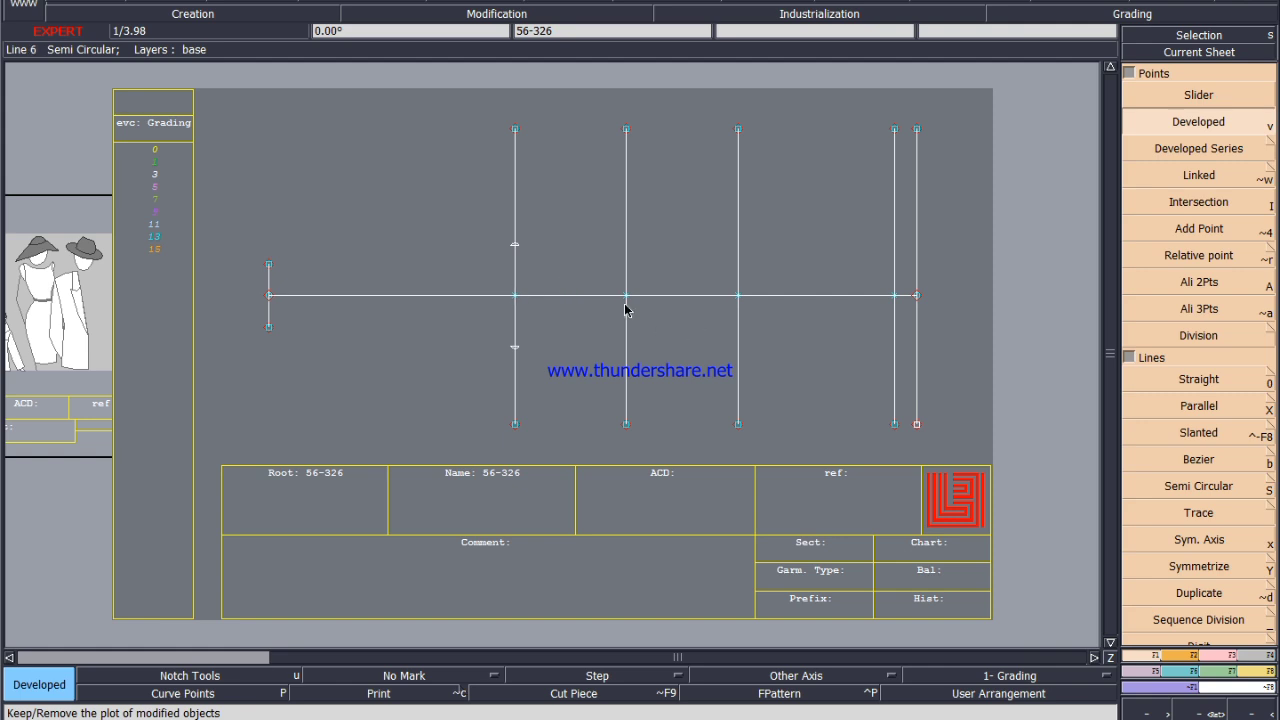
# In Modaris, place developed points on the knee line at 2.5 and -2.5 inches from its intersection with the inseam line.
pyautogui.click(628, 304)
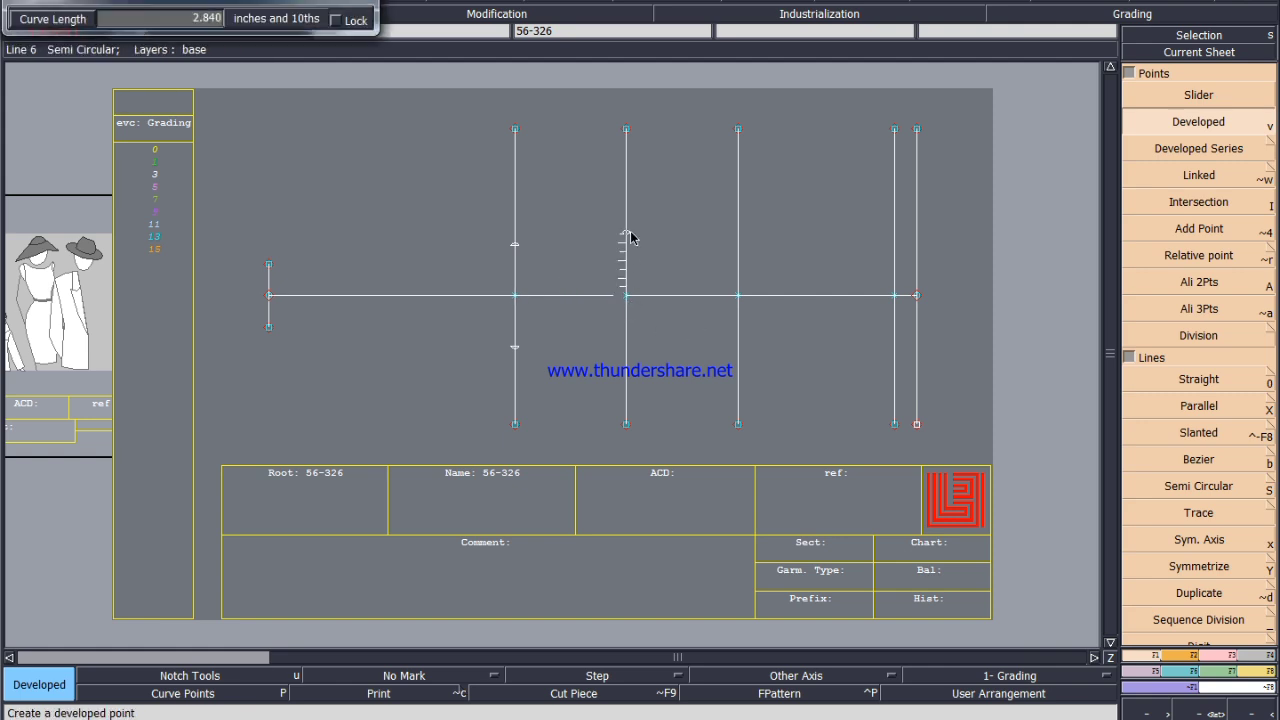
pyautogui.write('2.500')
pyautogui.press('Return')
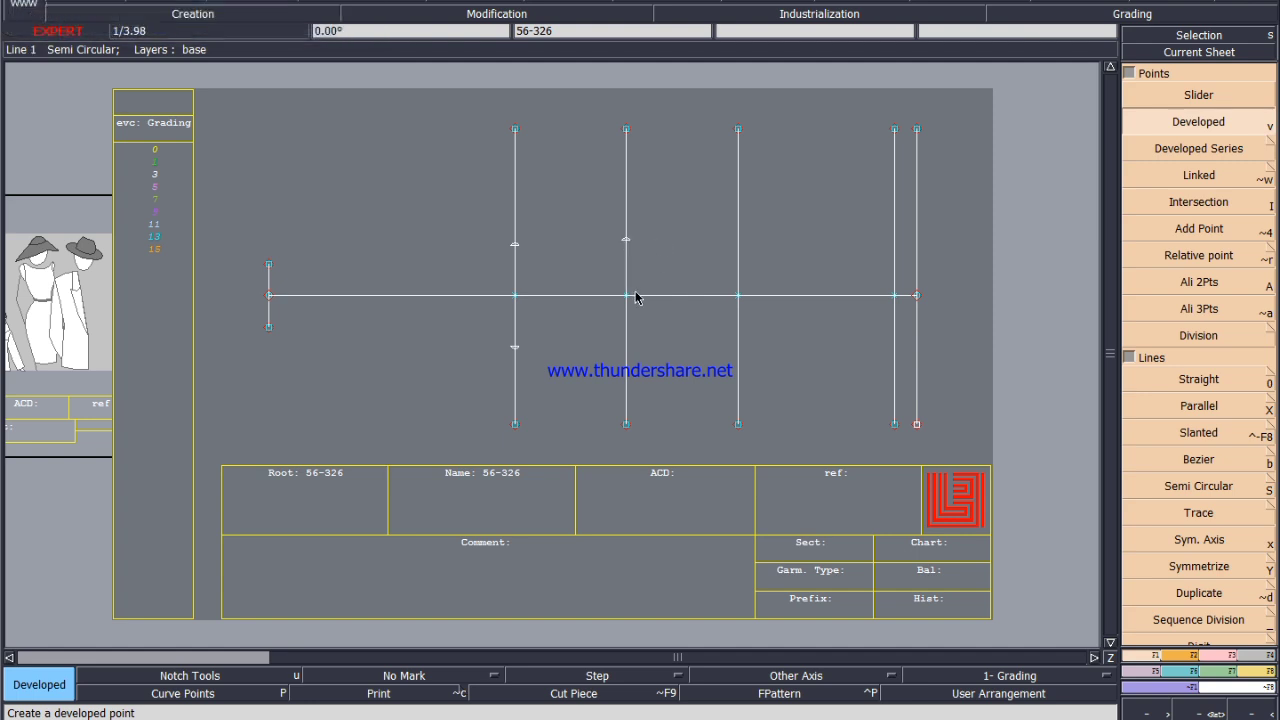
pyautogui.press('Down')
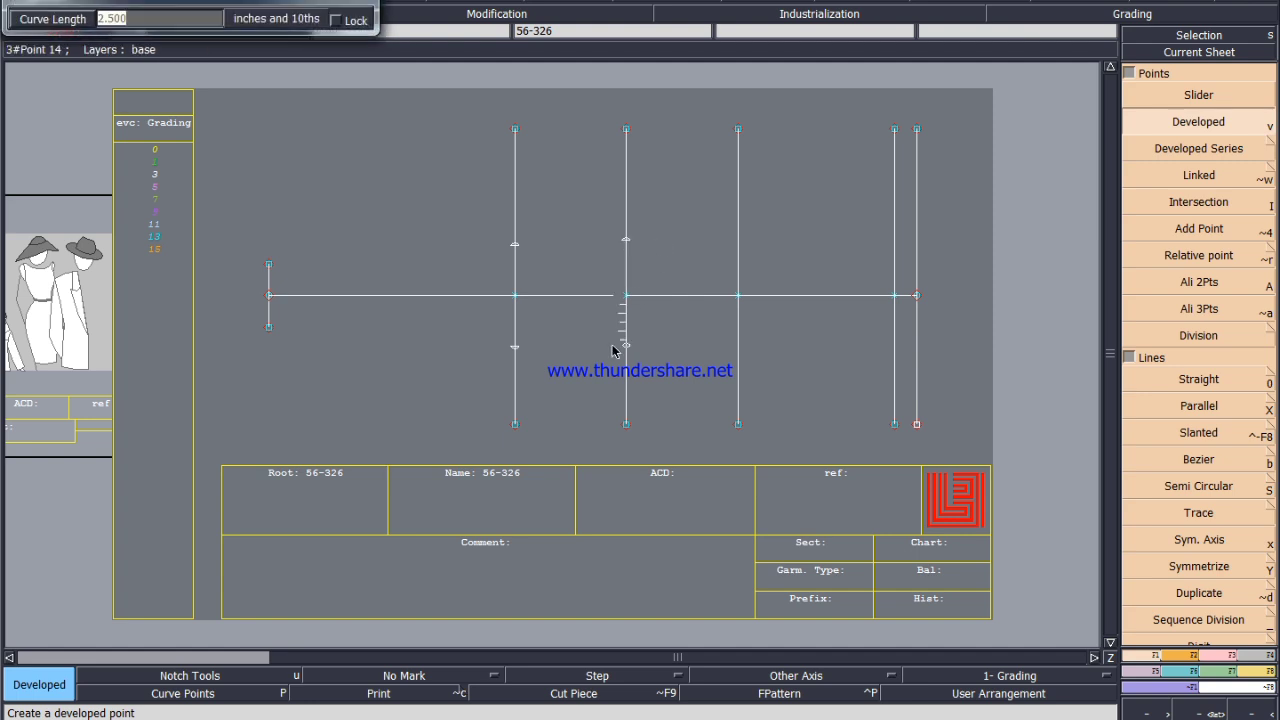
pyautogui.write('-2.500')
pyautogui.press('Return')
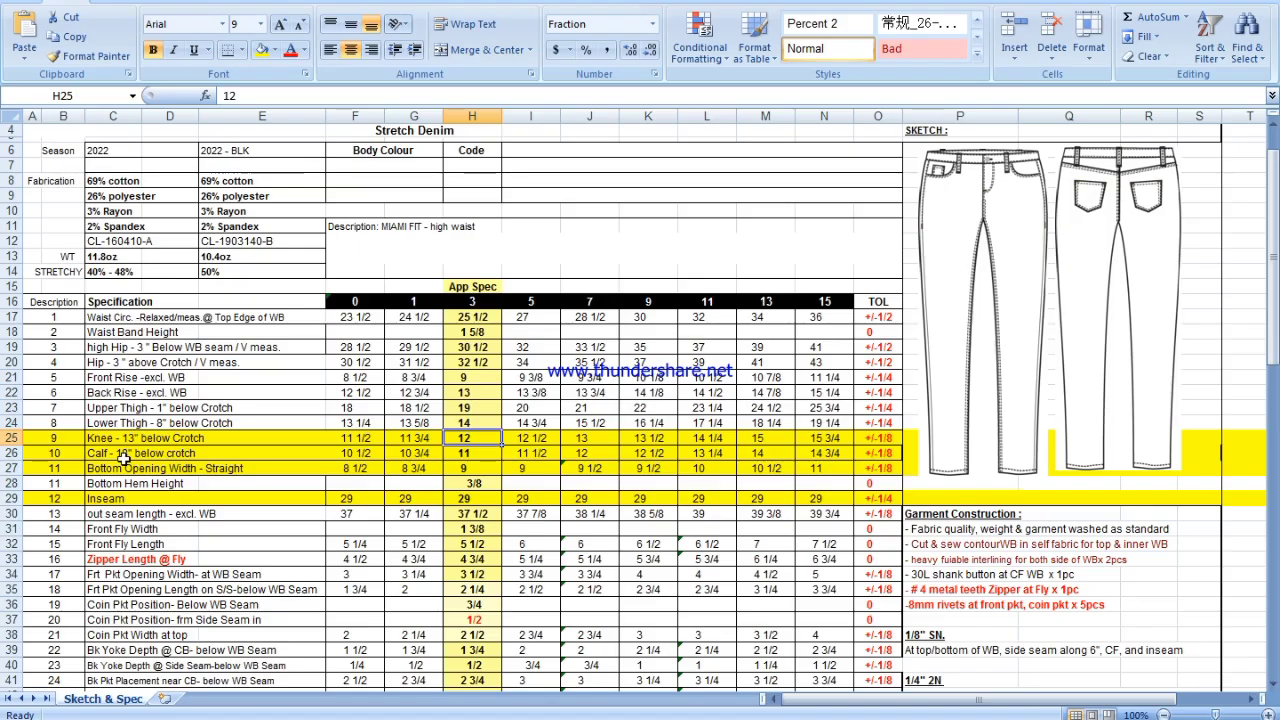
# In the Excel specification, highlight the Lower Thigh - 8" below Crotch row in yellow.
pyautogui.click(8, 423)
pyautogui.rightClick(12, 424)
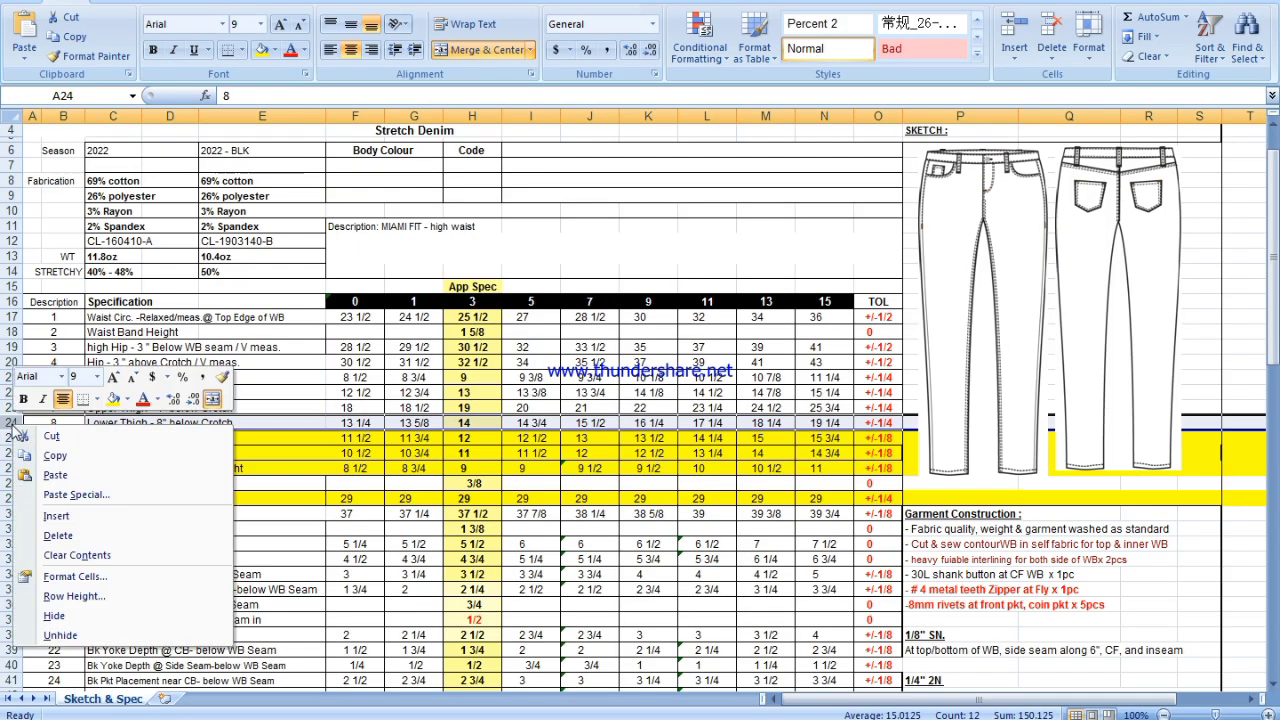
pyautogui.click(114, 399)
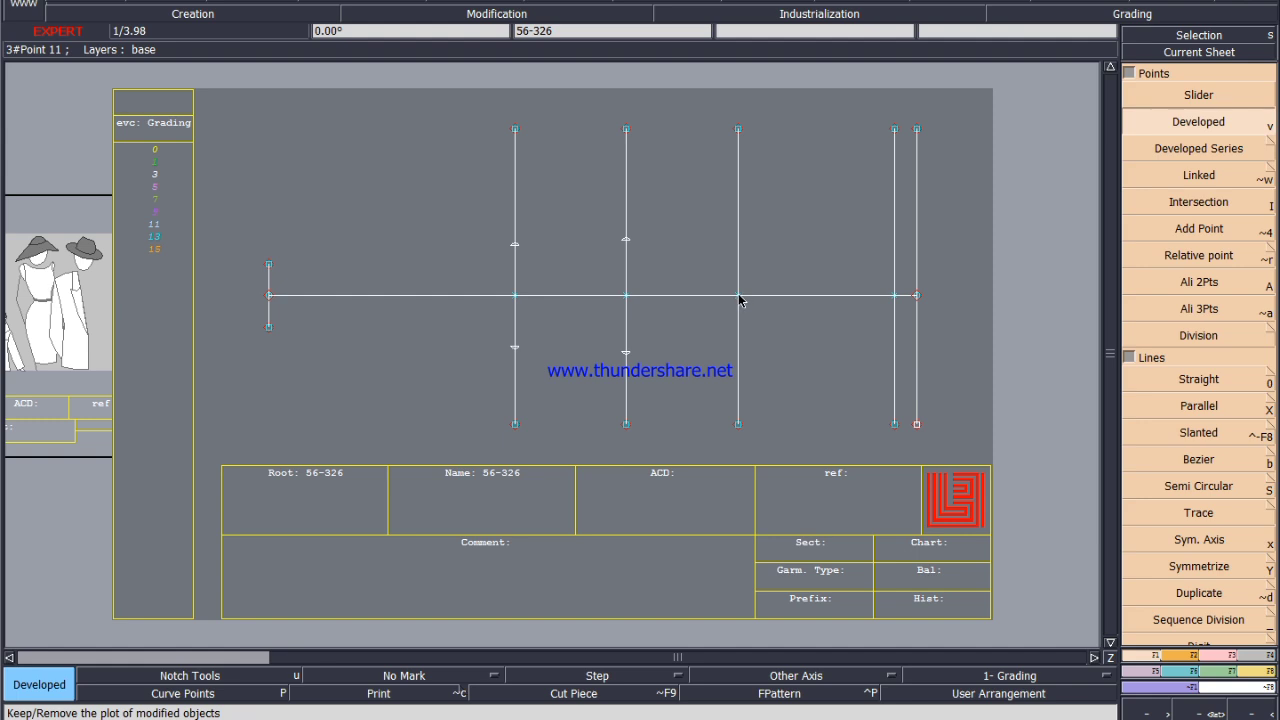
# In Modaris, place developed points on the lower thigh line at 3 and -3 inches from its intersection with the inseam line.
pyautogui.click(739, 296)
pyautogui.press('Down')
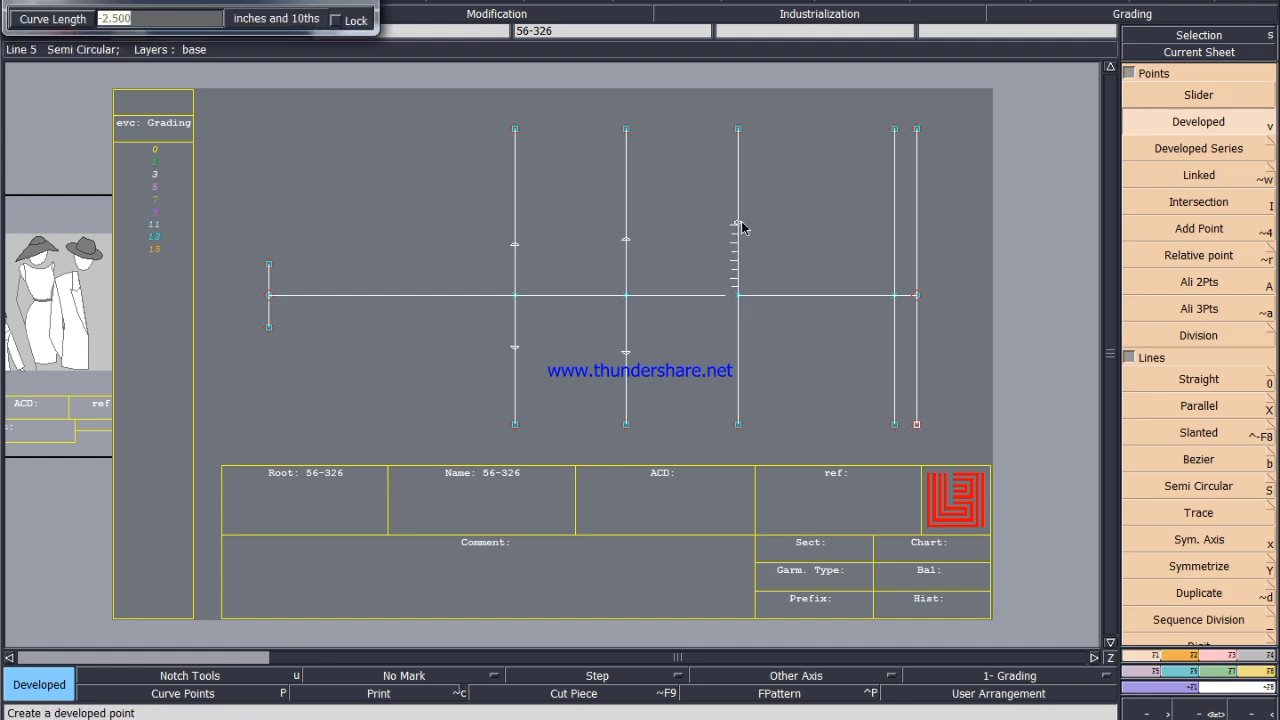
pyautogui.write('3')
pyautogui.press('Return')
pyautogui.click(794, 141)
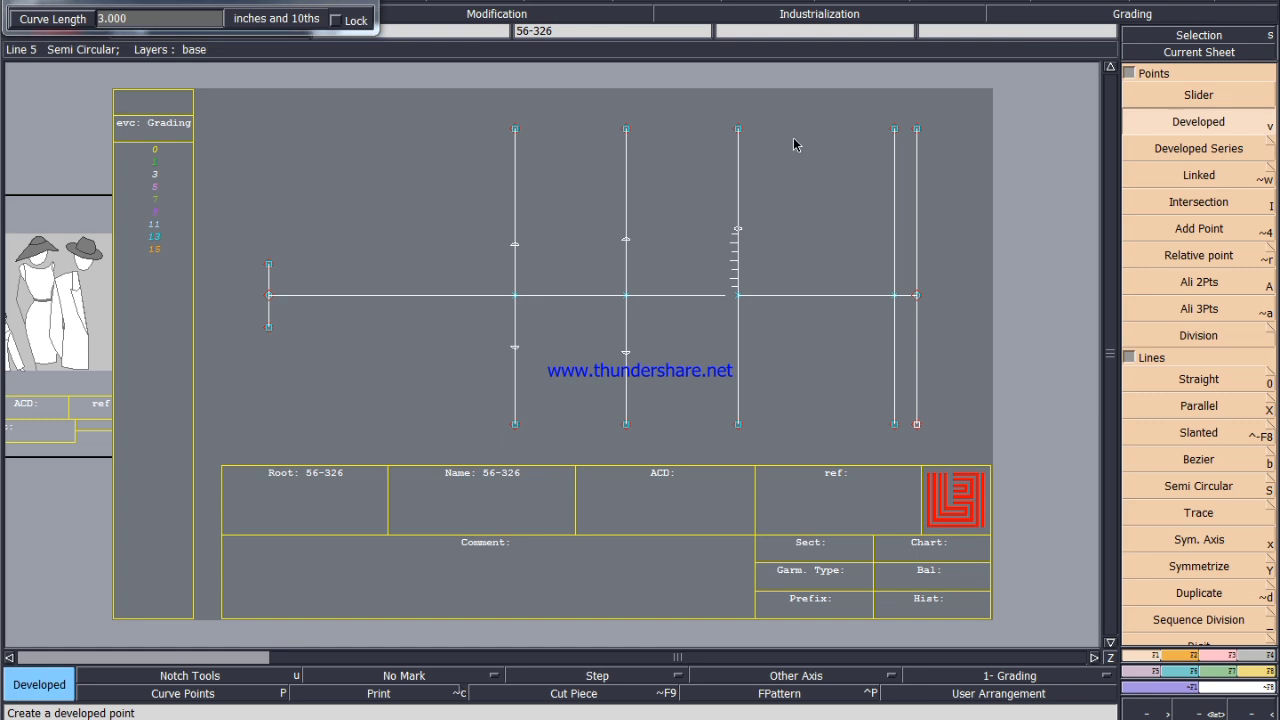
pyautogui.click(743, 295)
pyautogui.press('Down')
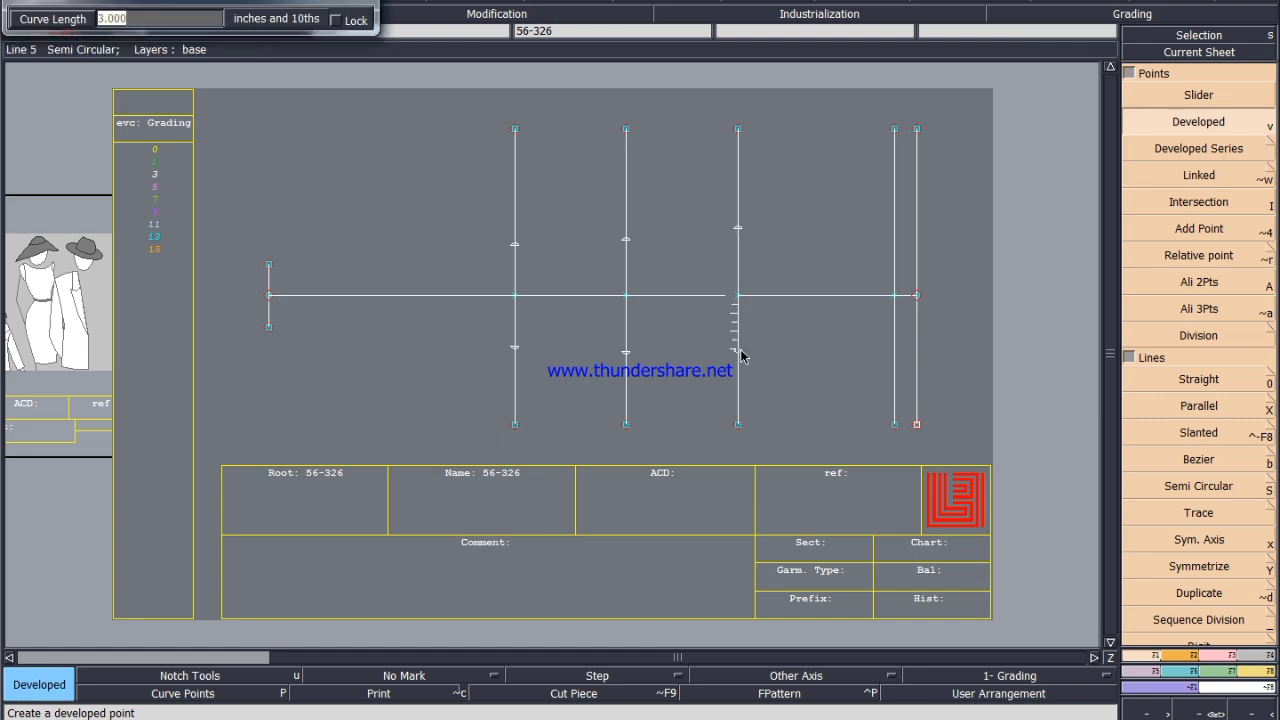
pyautogui.write('-3')
pyautogui.press('Return')
pyautogui.click(834, 192)
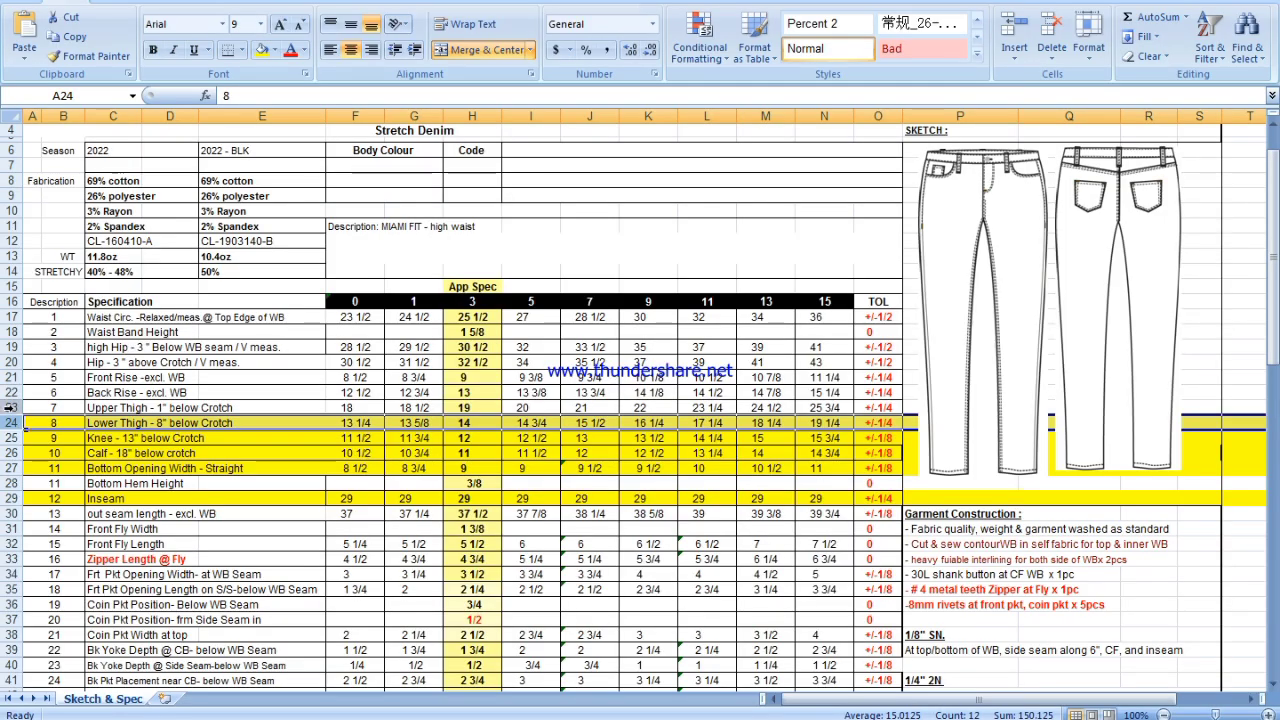
# In the Excel specification, highlight the Upper Thigh - 1" below Crotch row in yellow and select its size 3 value.
pyautogui.click(10, 408)
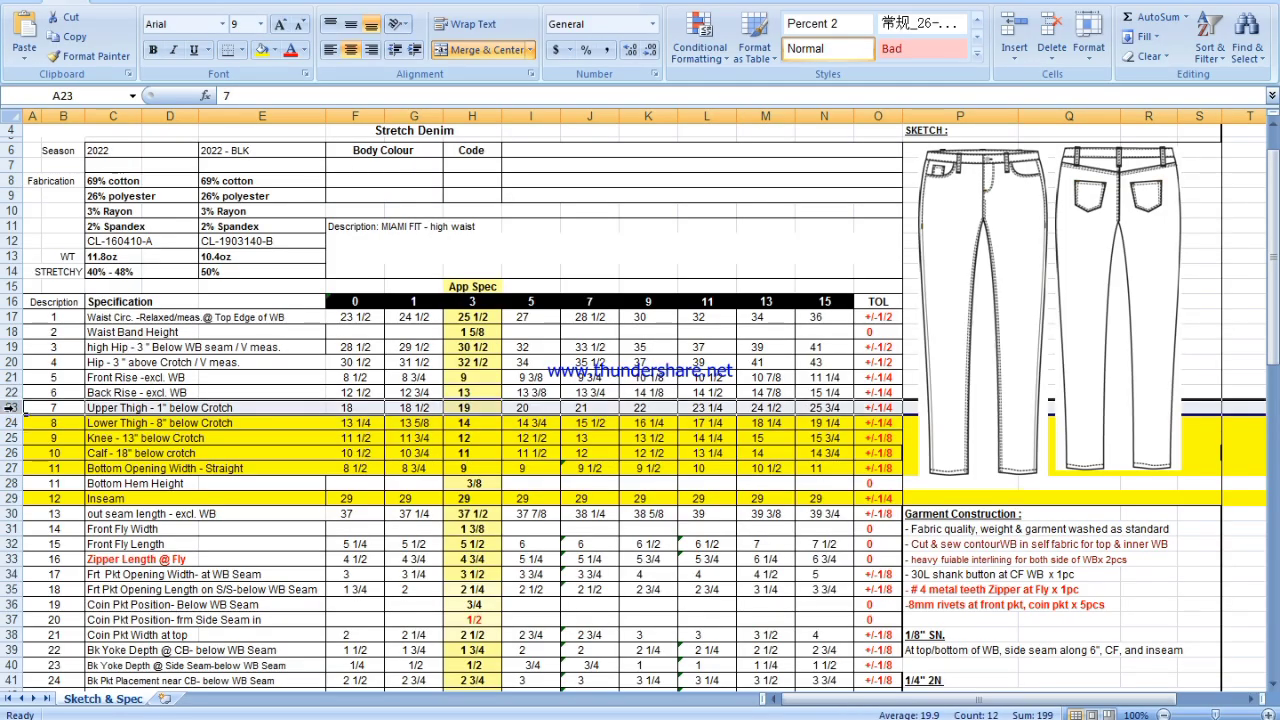
pyautogui.rightClick(10, 408)
pyautogui.press('Escape')
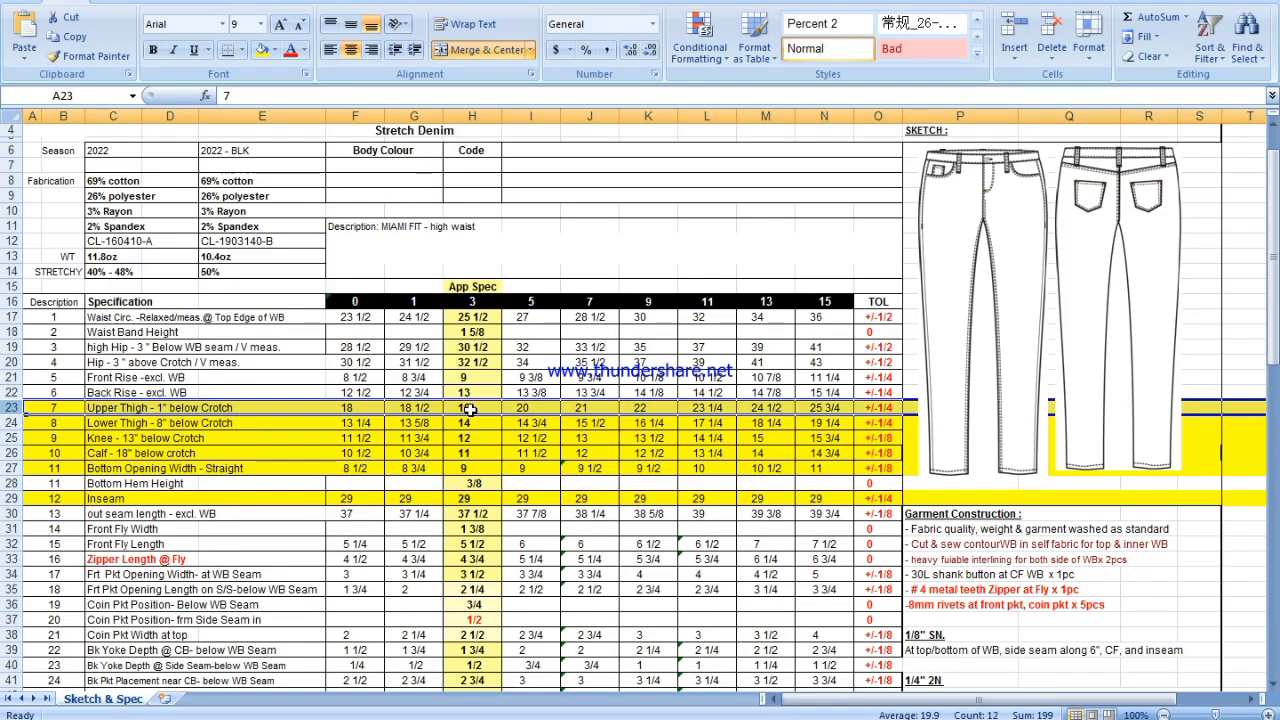
pyautogui.click(472, 408)
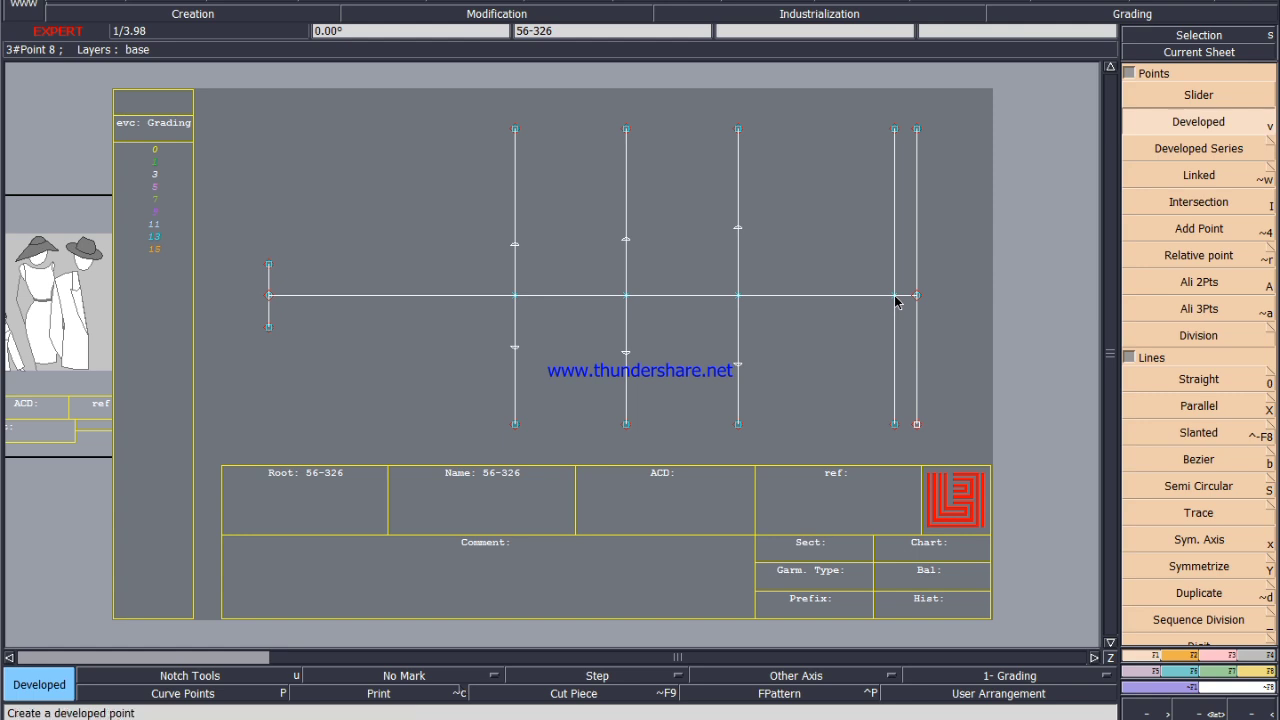
# In Modaris, place developed points on the upper thigh line at 4.125 and -4.125 inches from its intersection with the inseam line.
pyautogui.click(894, 297)
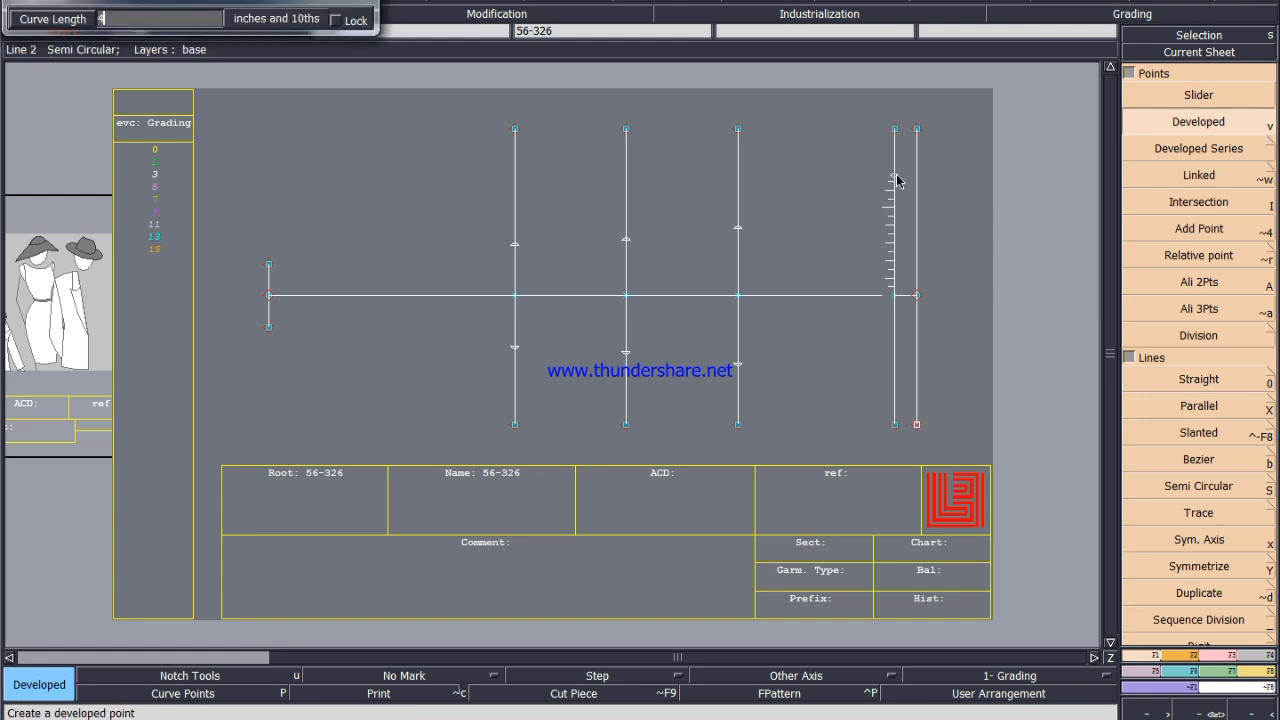
pyautogui.write('4.125')
pyautogui.press('Return')
pyautogui.click(893, 297)
pyautogui.write('-4.125')
pyautogui.press('Return')
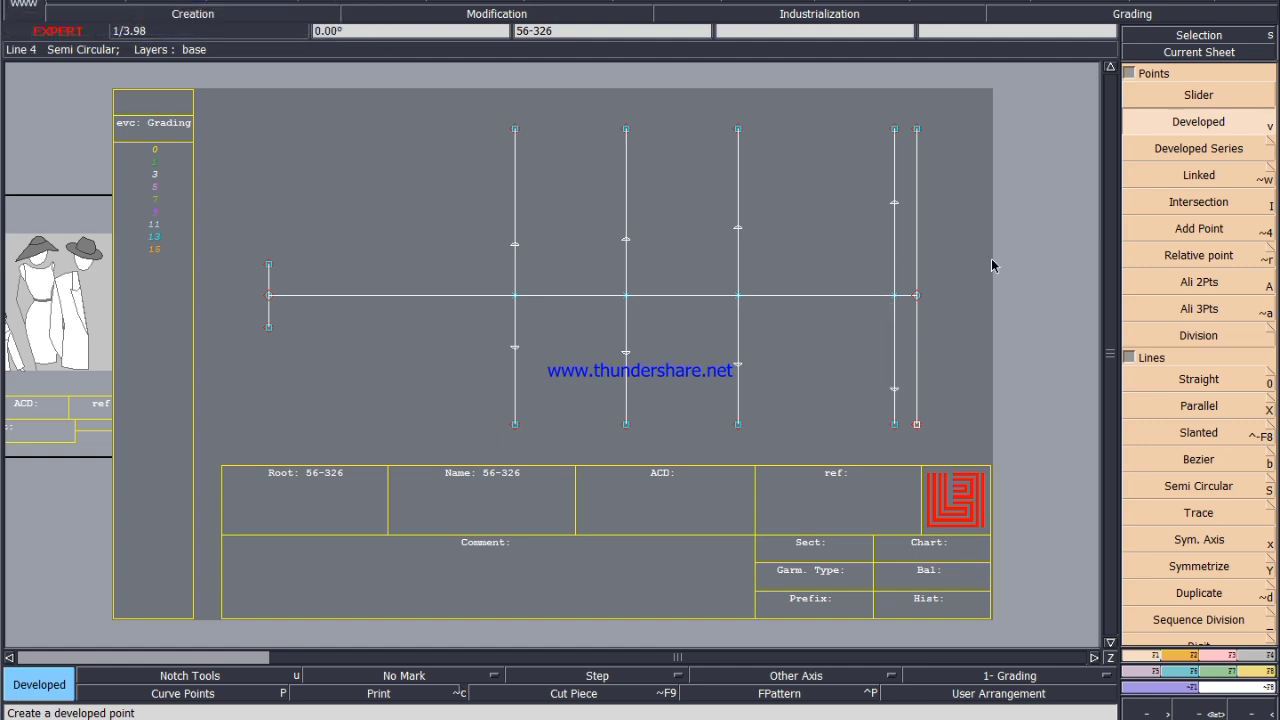
pyautogui.click(892, 207)
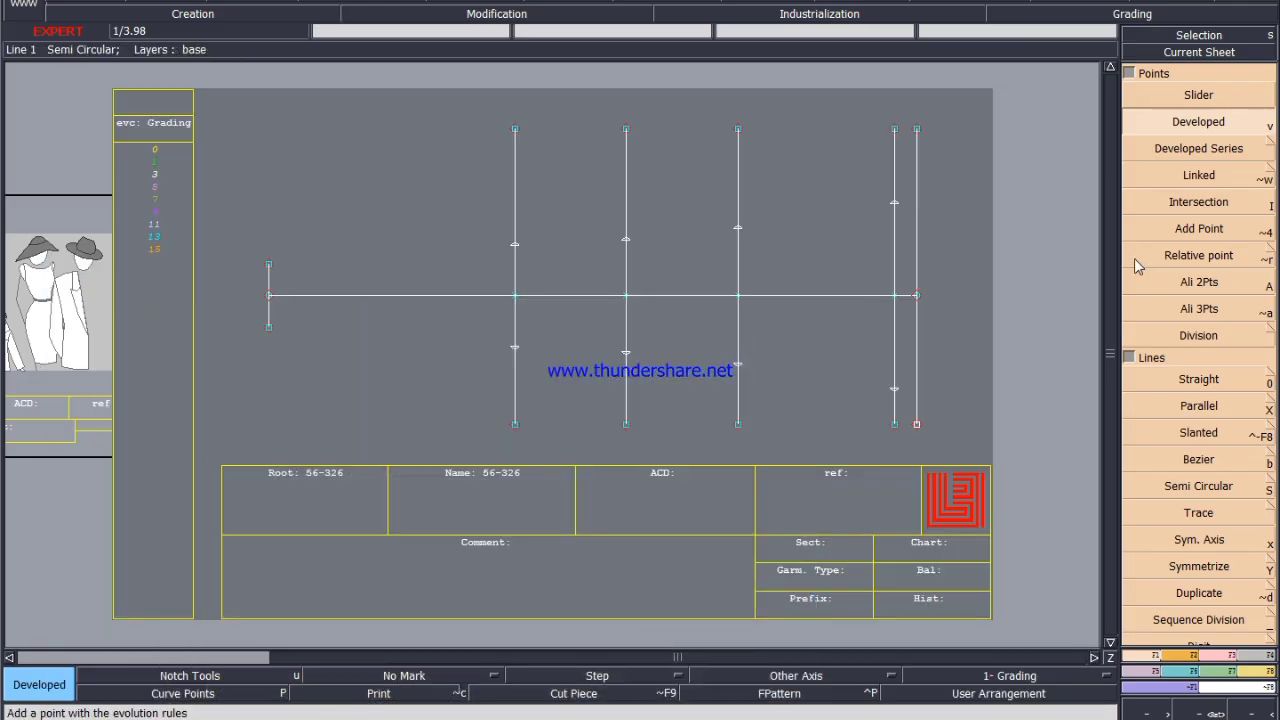
# Create a parallel of the vertical crotch line at a distance of 12.5 inches.
pyautogui.press('x')
pyautogui.click(917, 288)
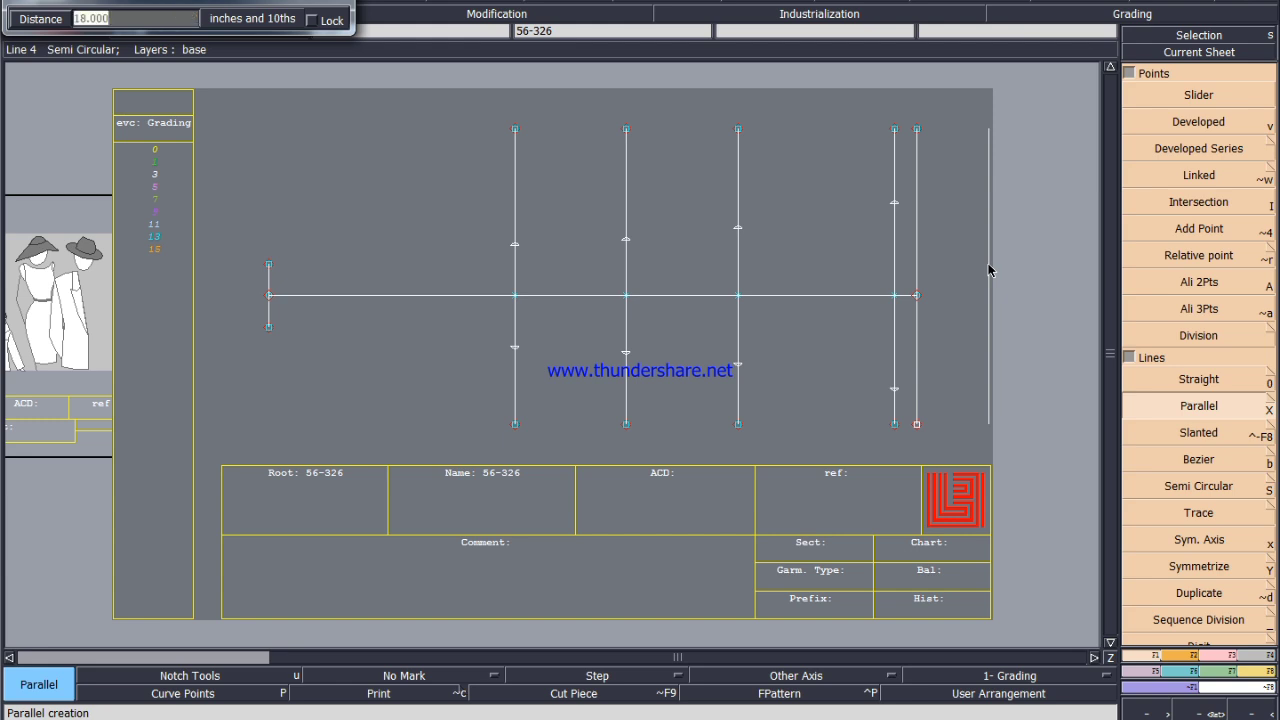
pyautogui.write('12.5')
pyautogui.press('Return')
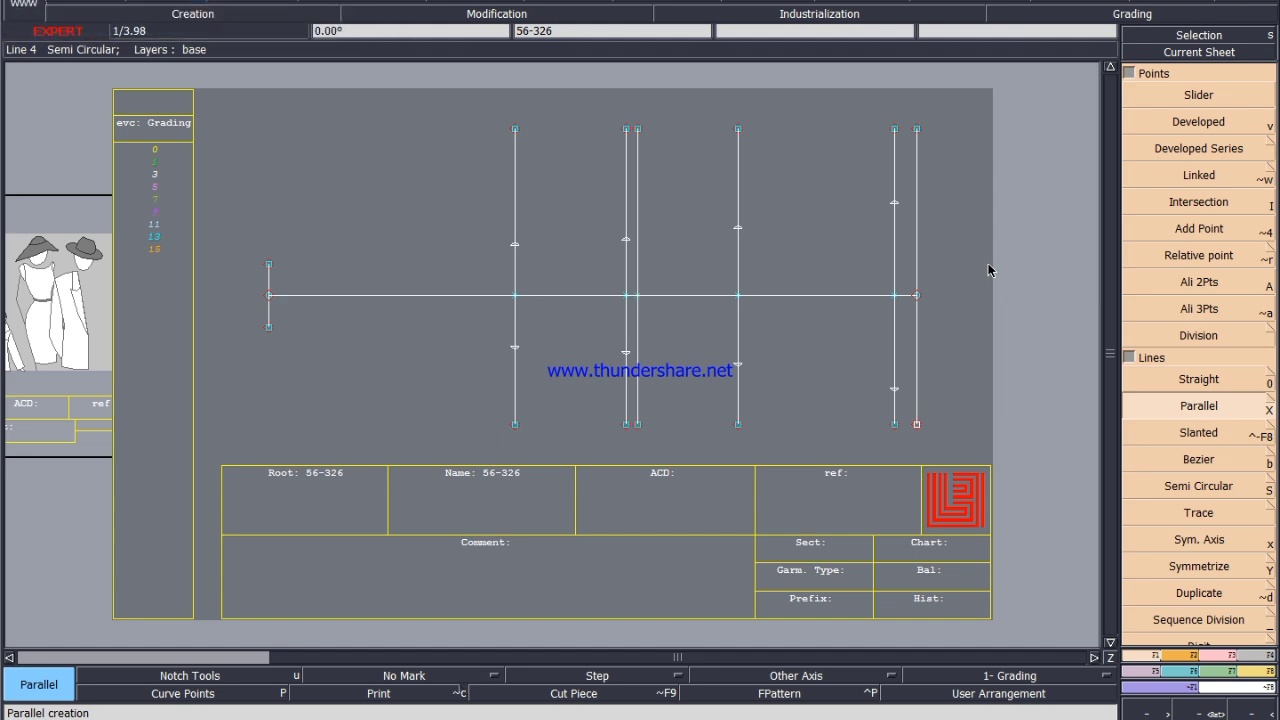
# Undo the last parallel and recreate it 12.5 inches from the vertical crotch line, on the waist side.
pyautogui.hotkey('ctrl', 'z')
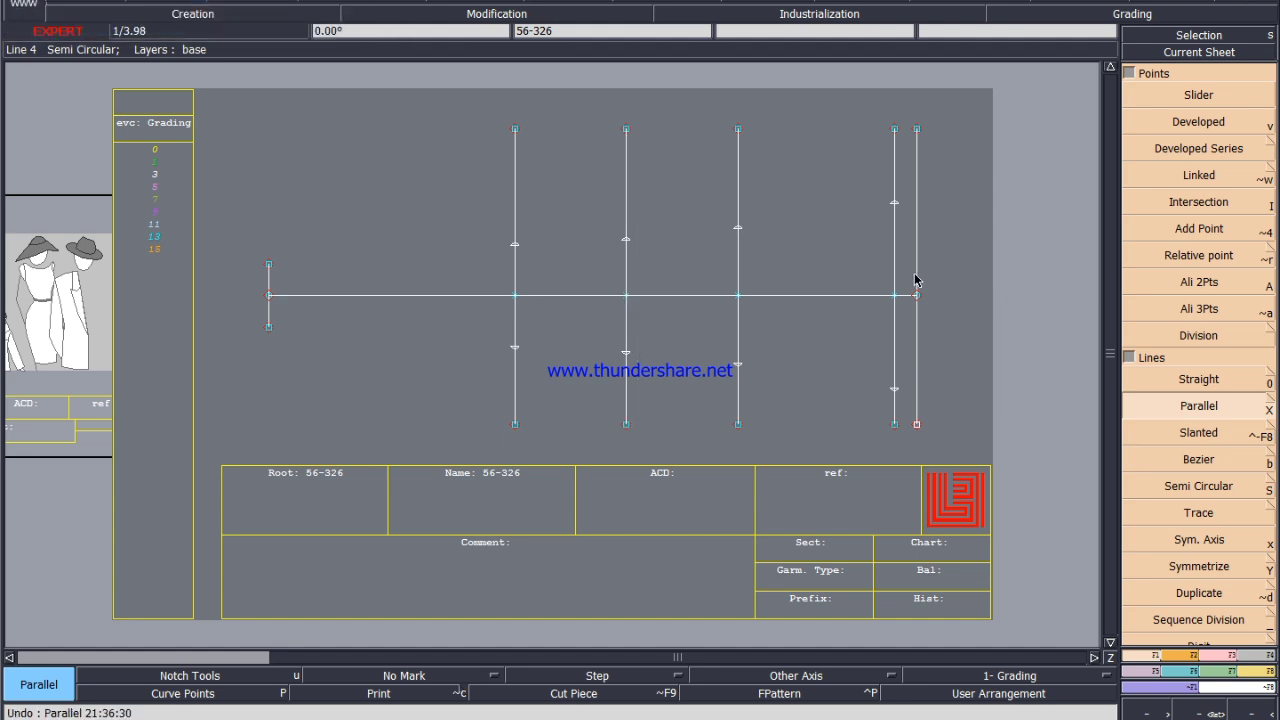
pyautogui.click(916, 279)
pyautogui.press('Down')
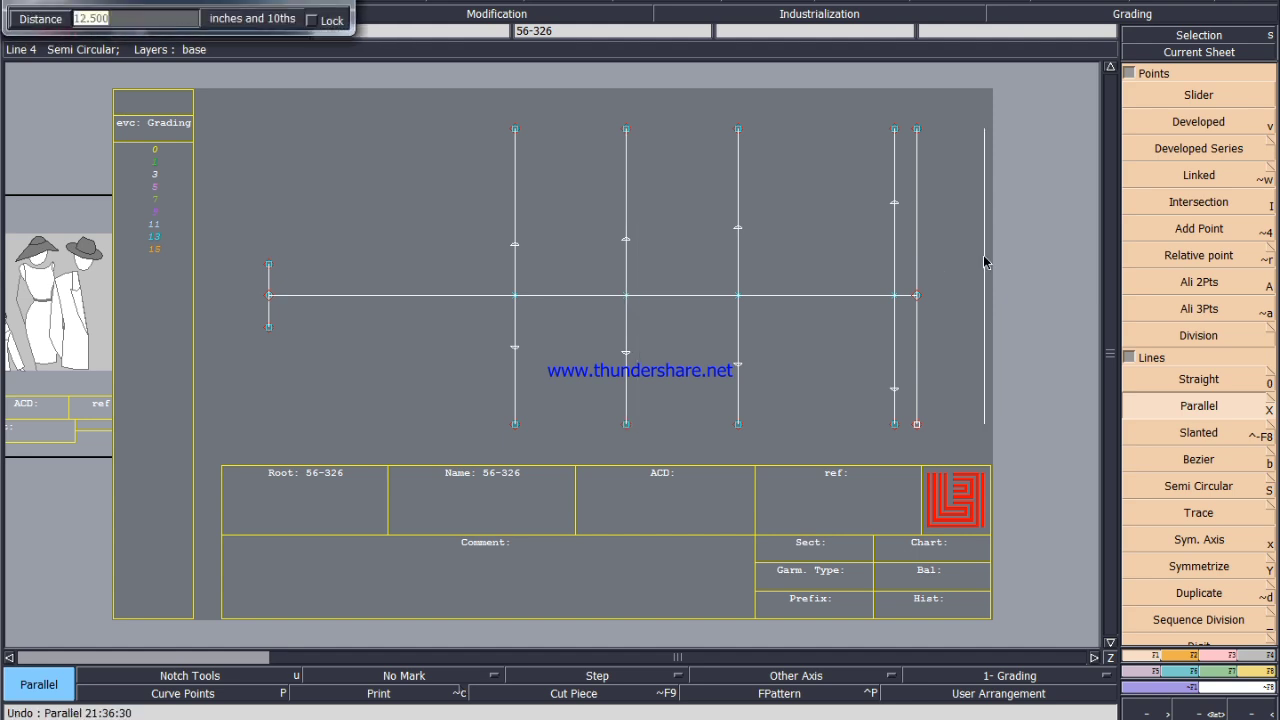
pyautogui.write('12.5')
pyautogui.press('Return')
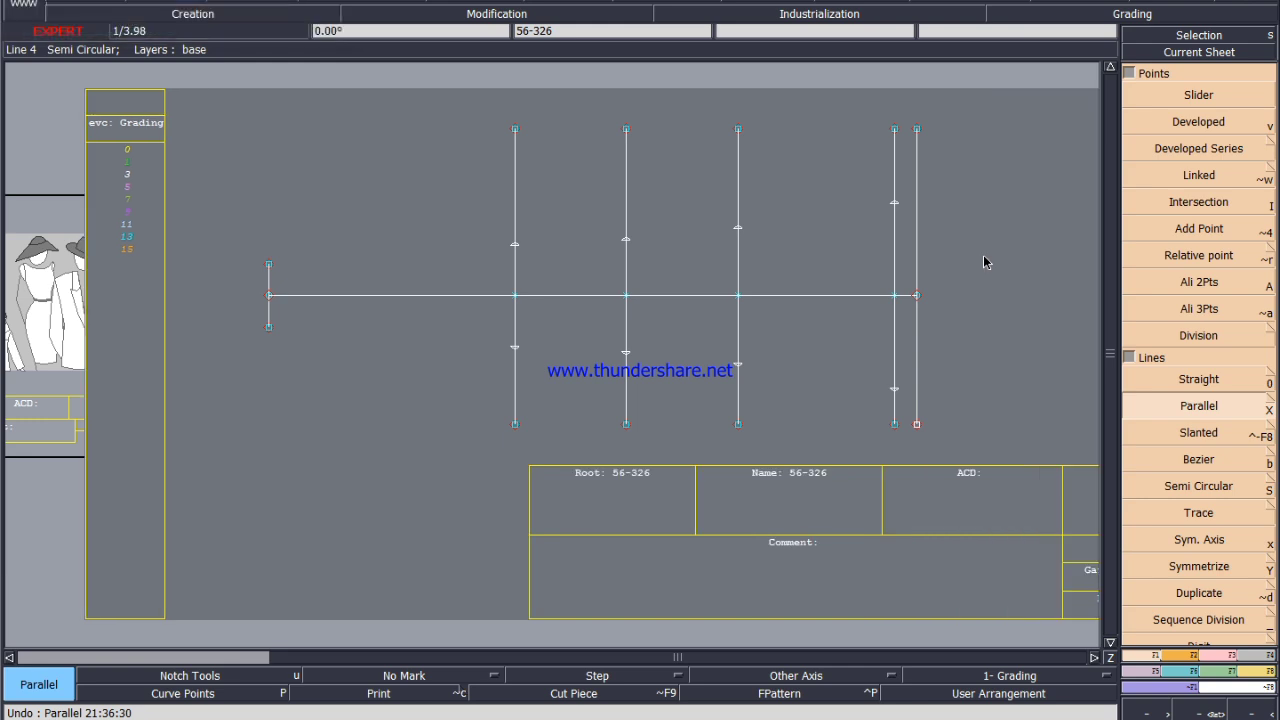
pyautogui.press('Home')
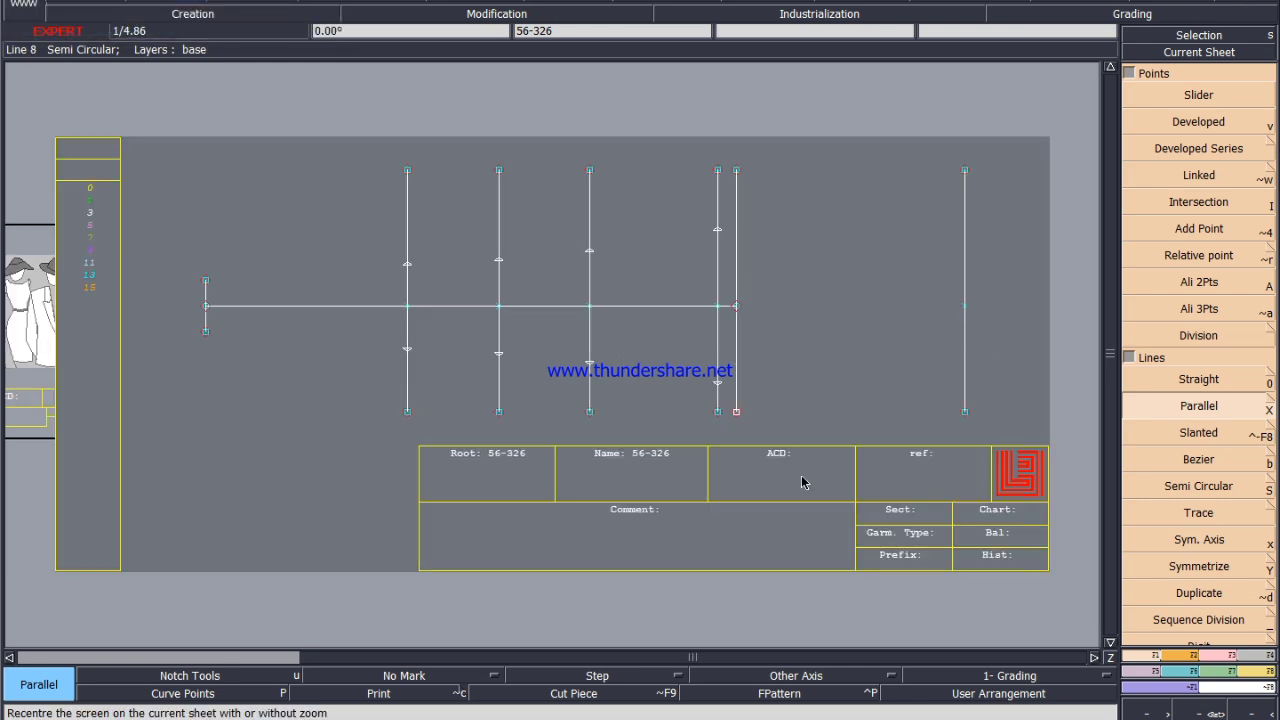
# Switch to the Excel specification and select the Hip - 3" above Crotch row to check its level.
pyautogui.click(326, 716)
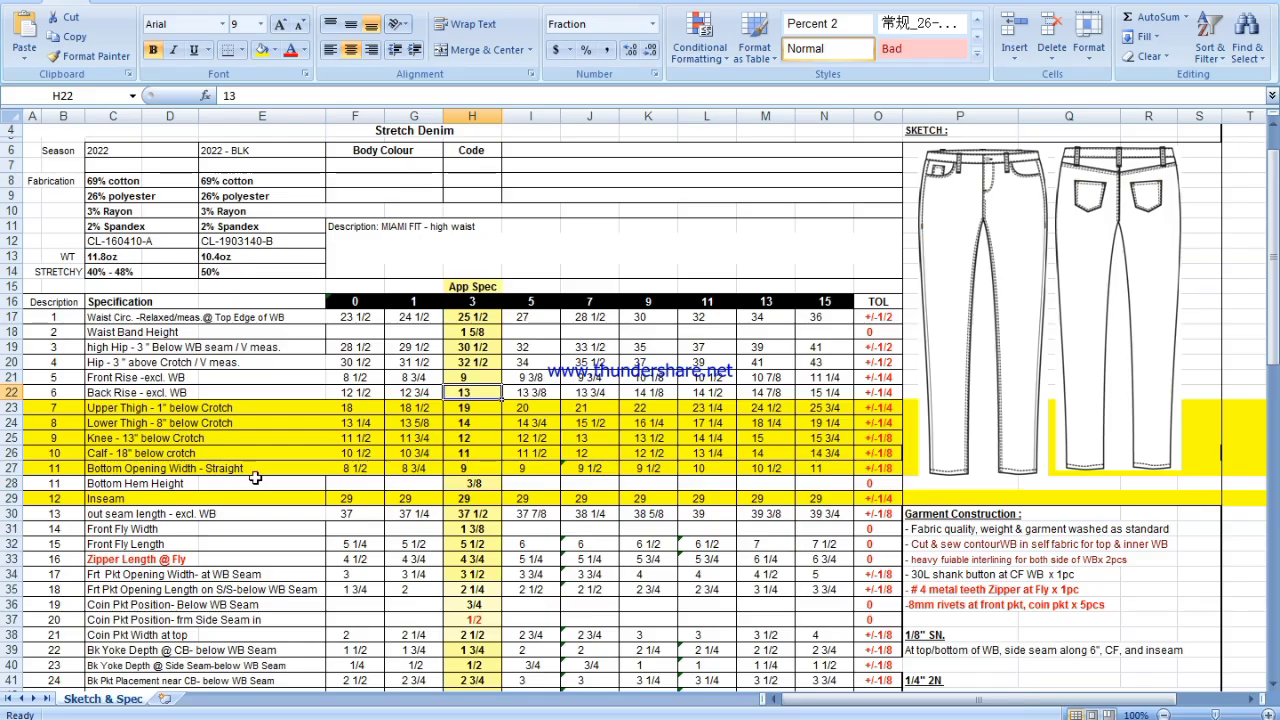
pyautogui.click(12, 377)
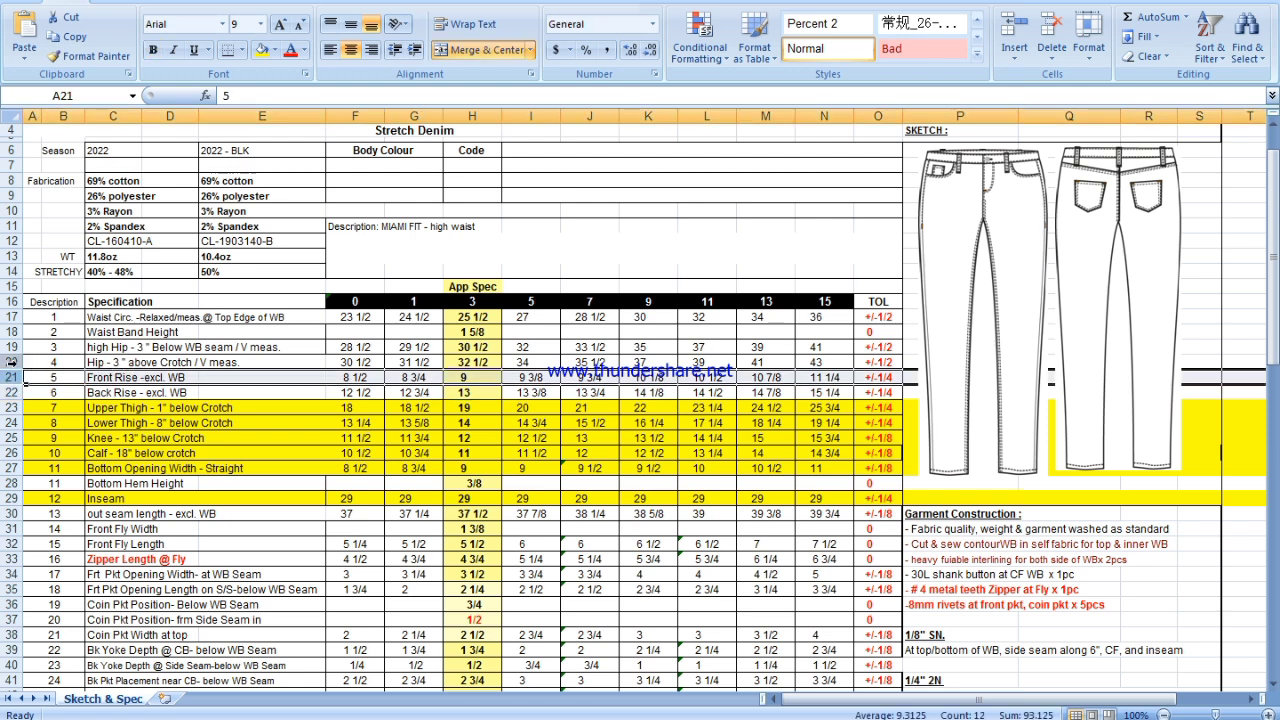
pyautogui.click(12, 362)
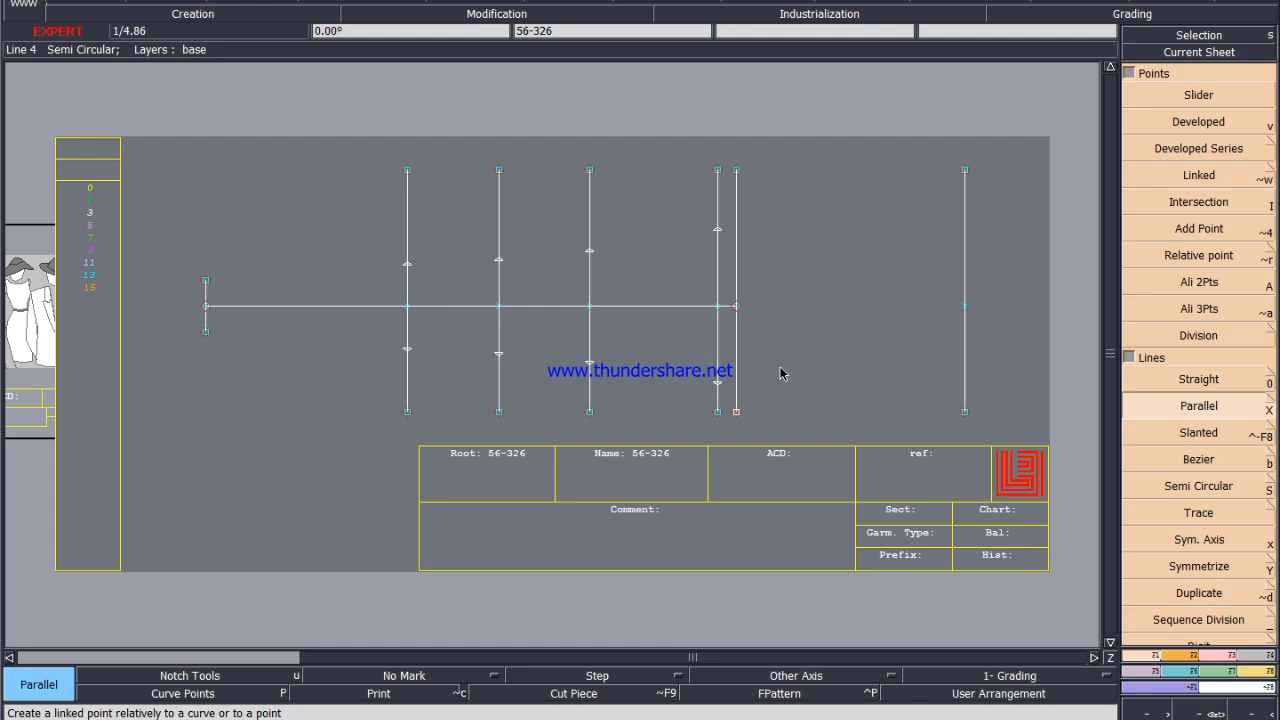
# In Modaris, create the hip line as a parallel of the vertical crotch line at a distance of -3 inches.
pyautogui.click(737, 368)
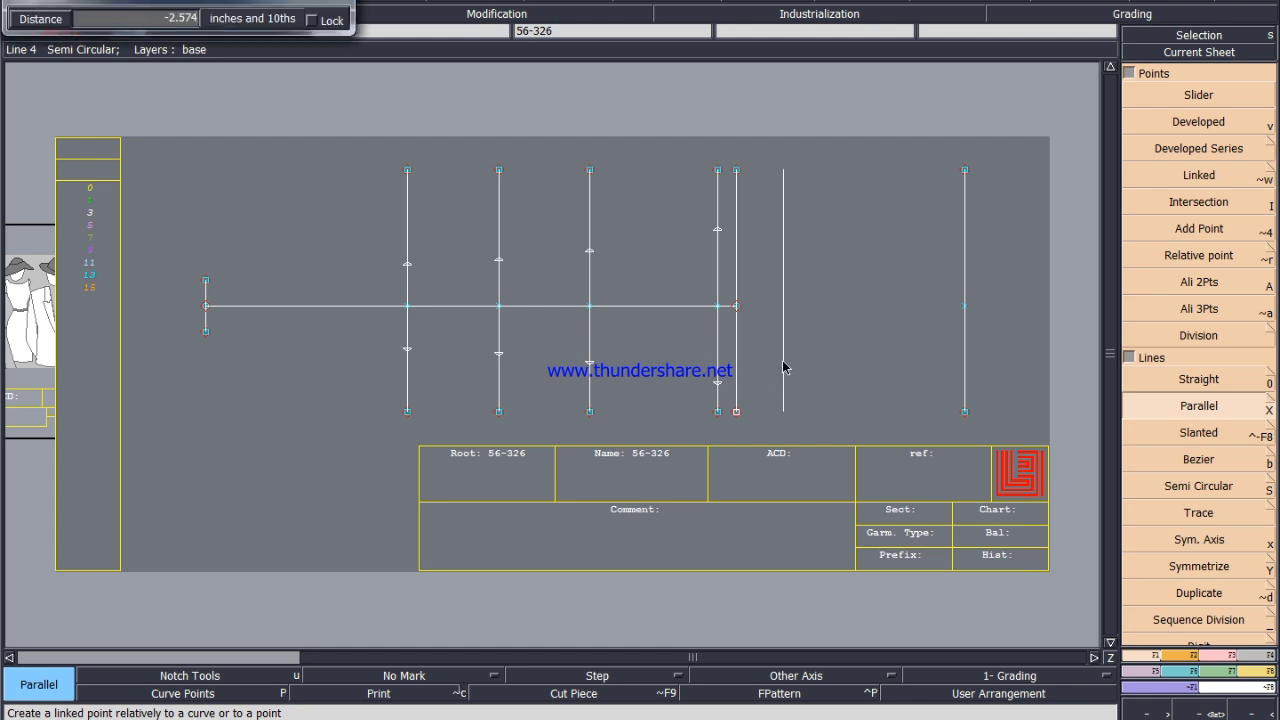
pyautogui.press('Tab')
pyautogui.write('-3')
pyautogui.press('Return')
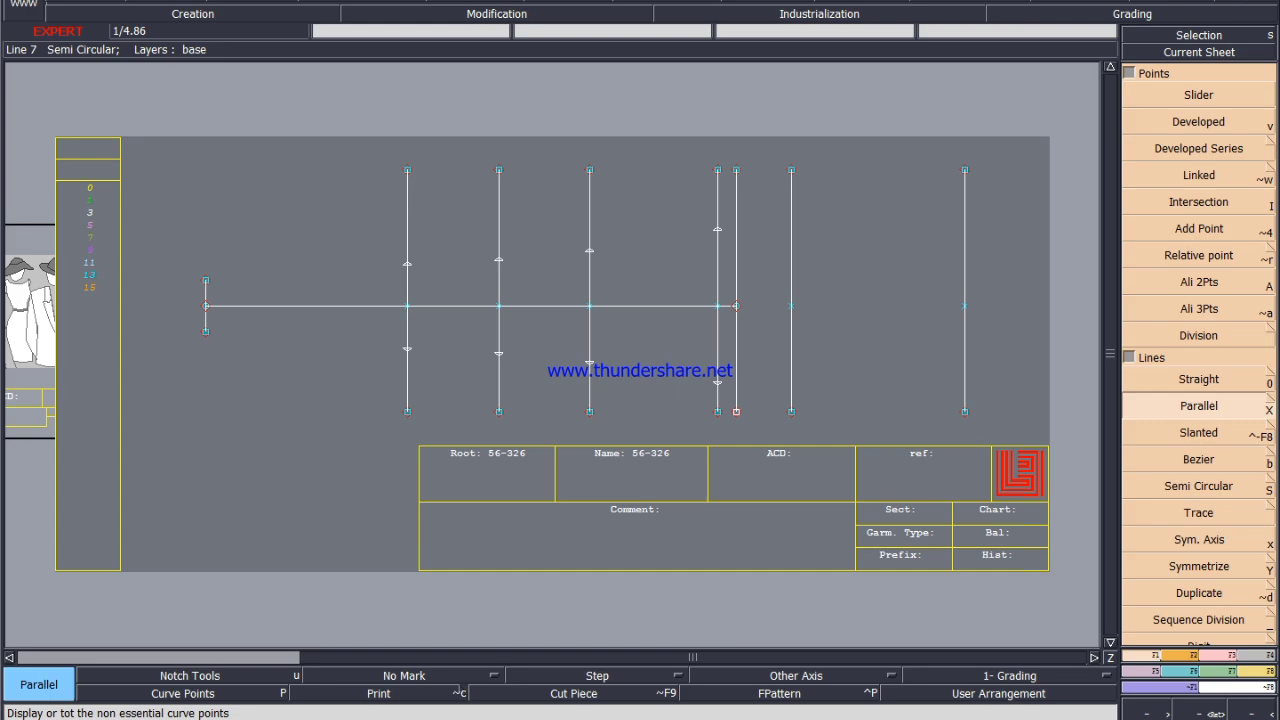
# In the Excel specification, highlight the Hip - 3" above Crotch row in yellow and select its size 3 value.
pyautogui.click(244, 717)
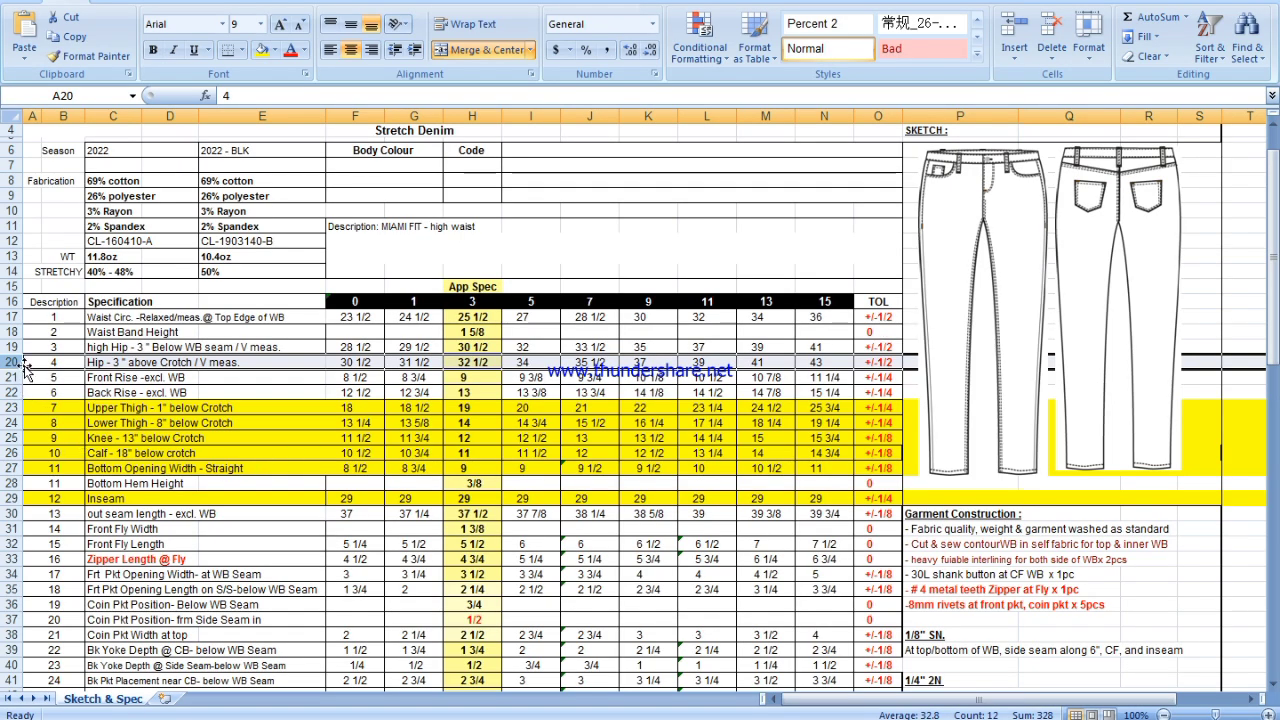
pyautogui.rightClick(14, 362)
pyautogui.click(96, 344)
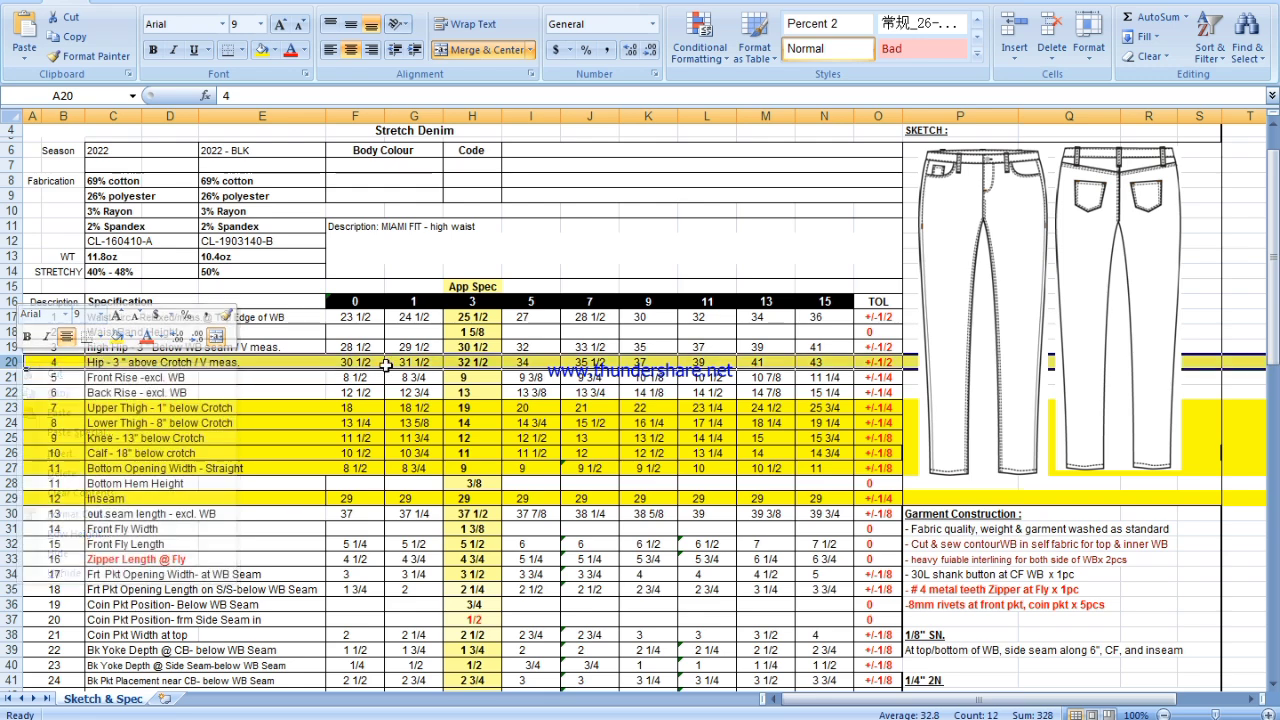
pyautogui.click(497, 367)
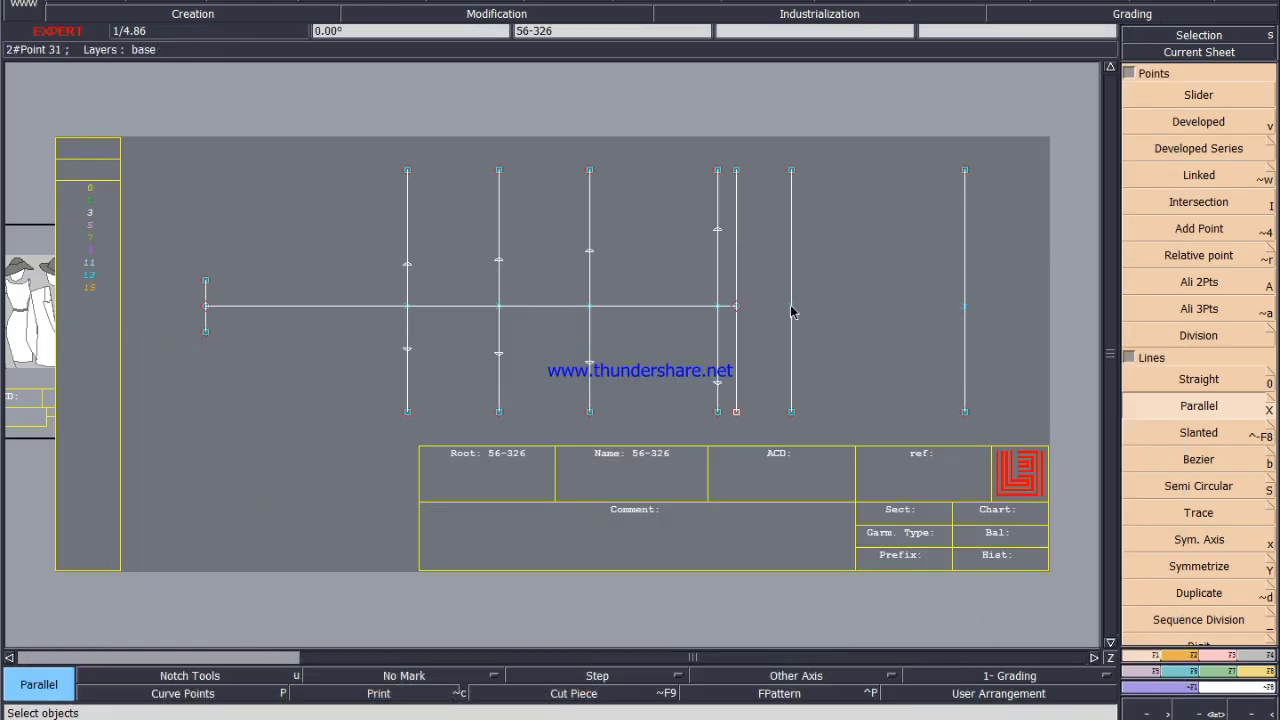
# In Modaris, place developed points on the hip line at -3.8125 and 3.8125 inches from its centre point, and save the model.
pyautogui.press('v')
pyautogui.click(791, 311)
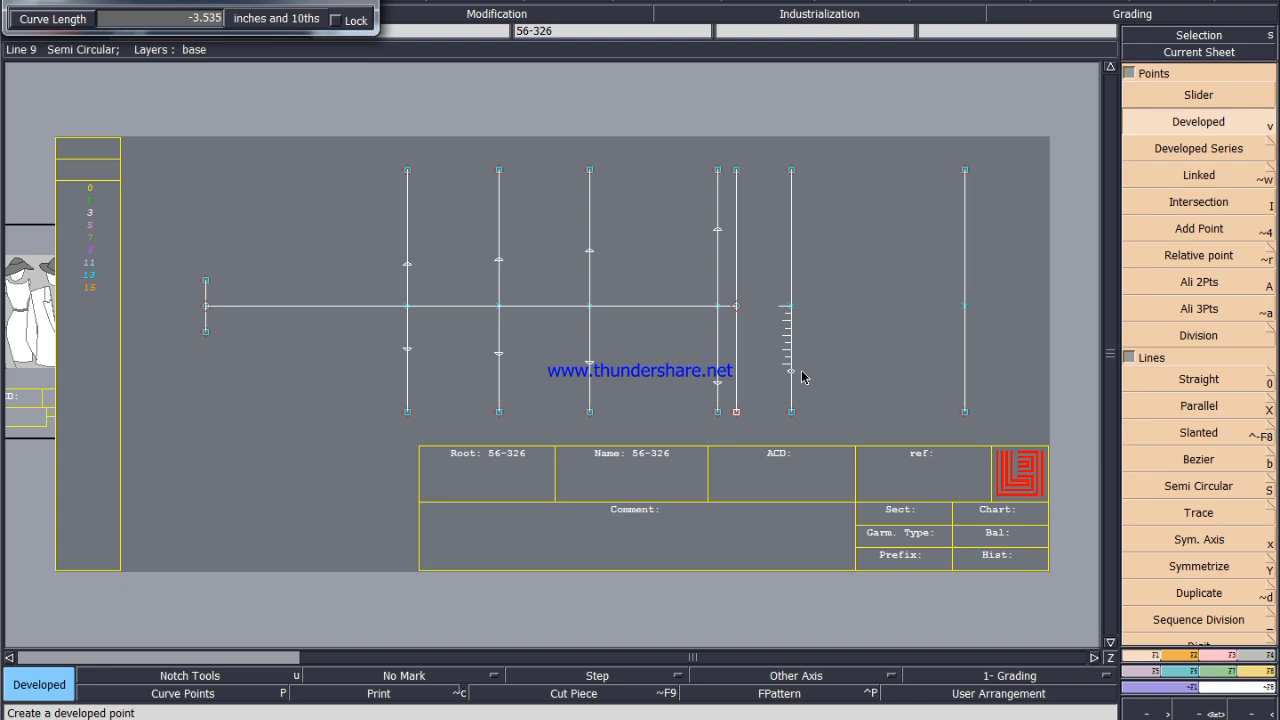
pyautogui.press('BackSpace')
pyautogui.write('-3.1')
pyautogui.press('BackSpace')
pyautogui.write('8125')
pyautogui.press('Return')
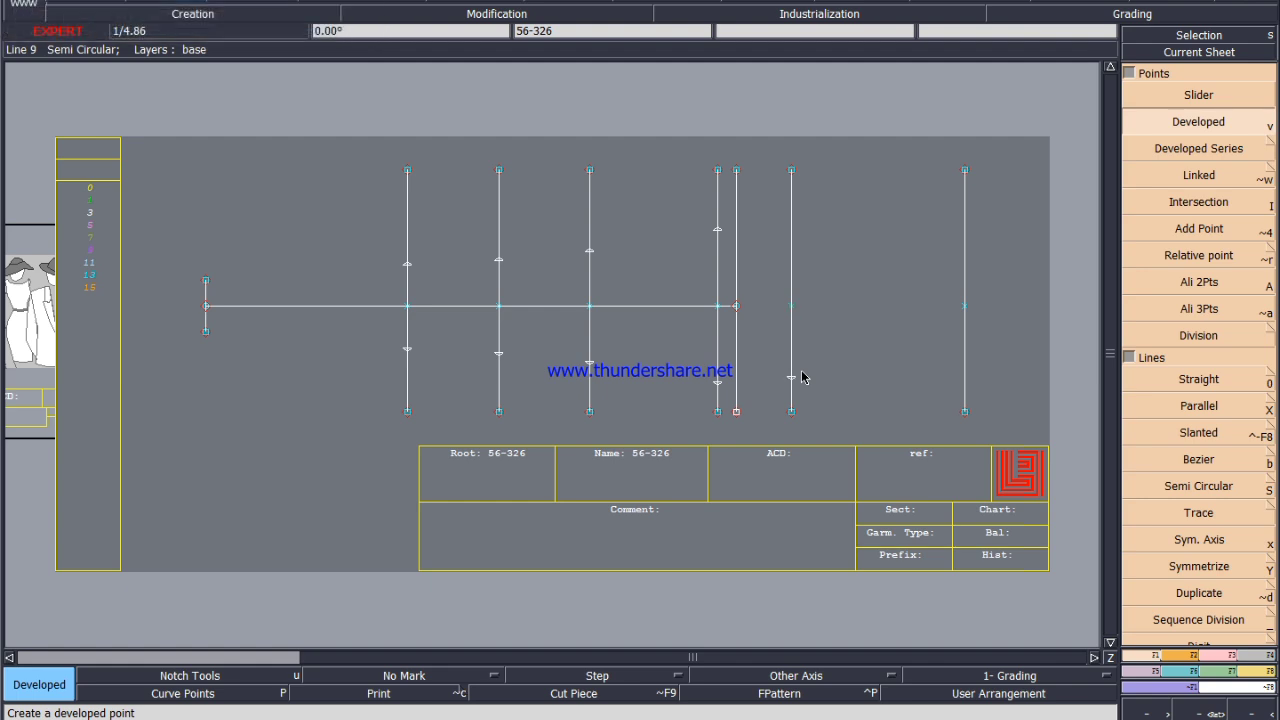
pyautogui.click(793, 312)
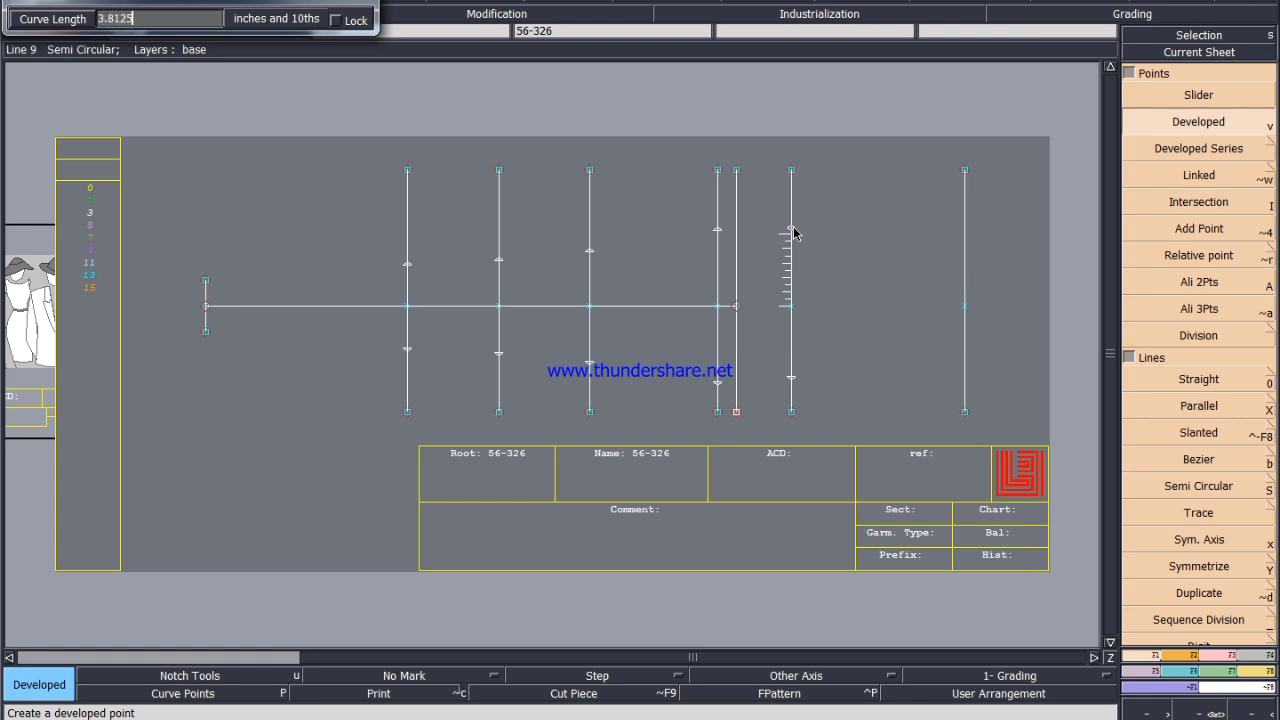
pyautogui.press('Return')
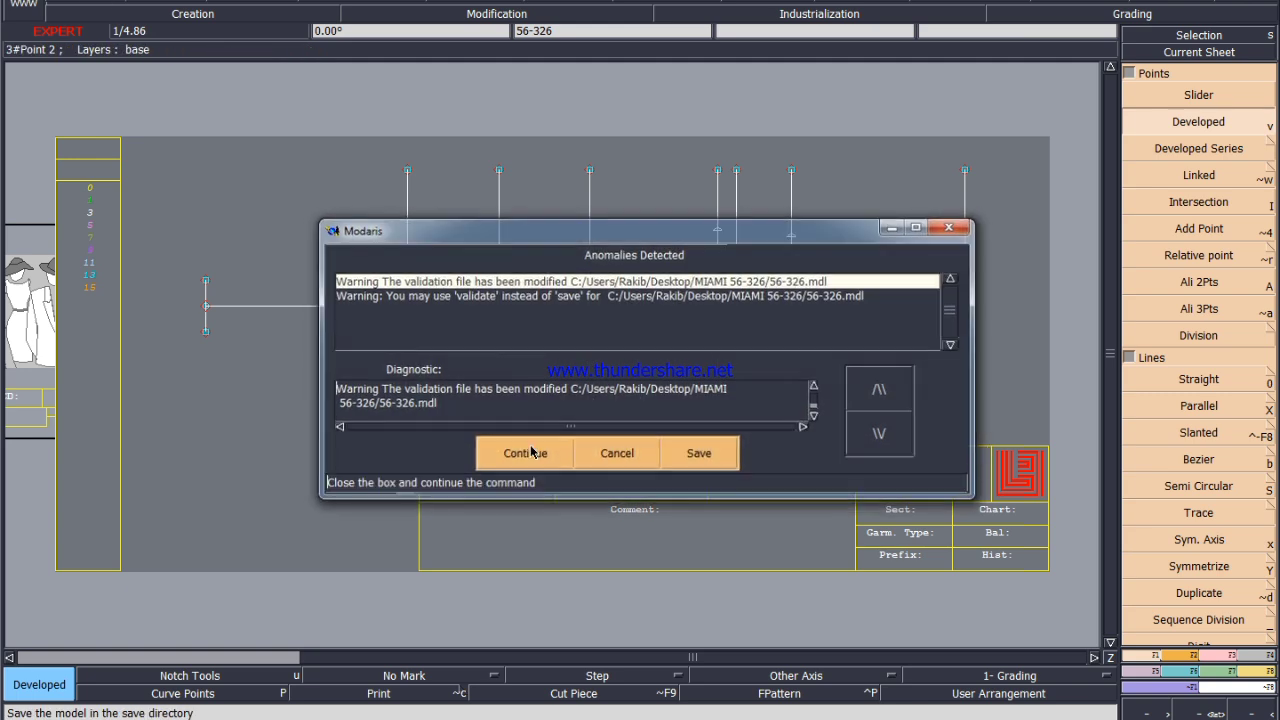
pyautogui.click(514, 450)
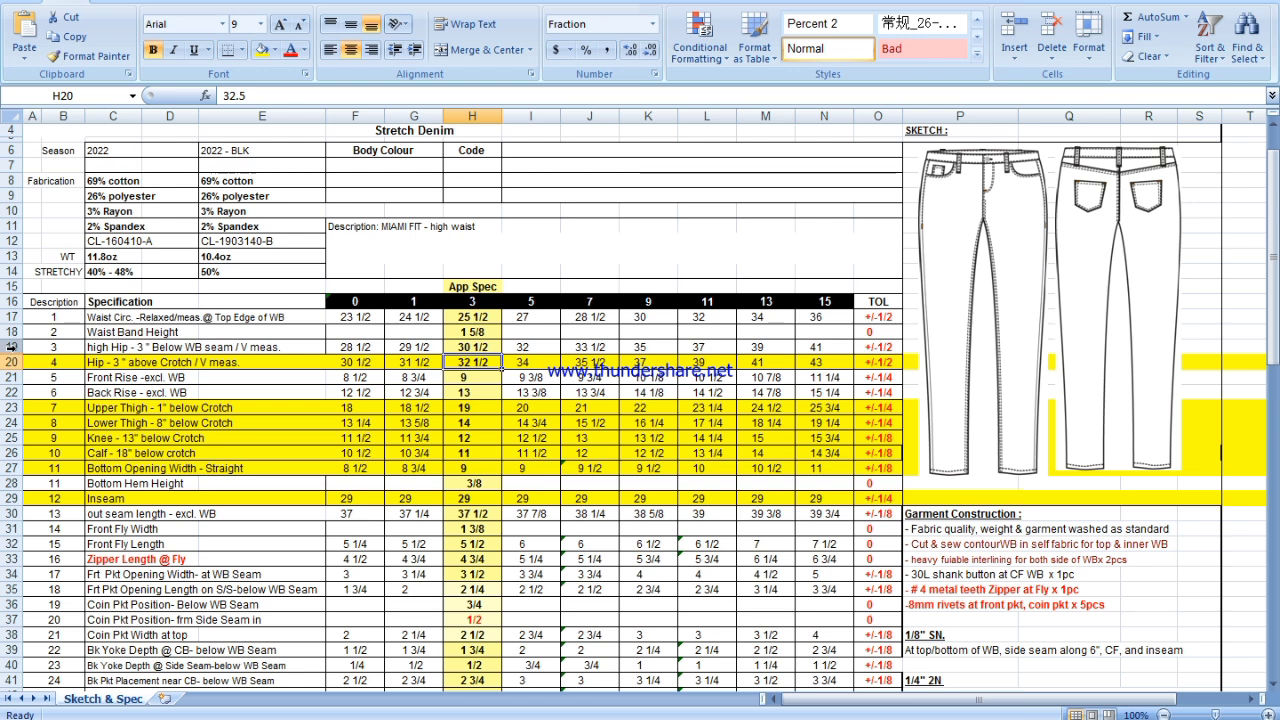
# Select the high hip row in Excel, and in Modaris place developed points at 3.5625 and -3.5625 inches from the outermost waist-side line's centre point.
pyautogui.click(13, 347)
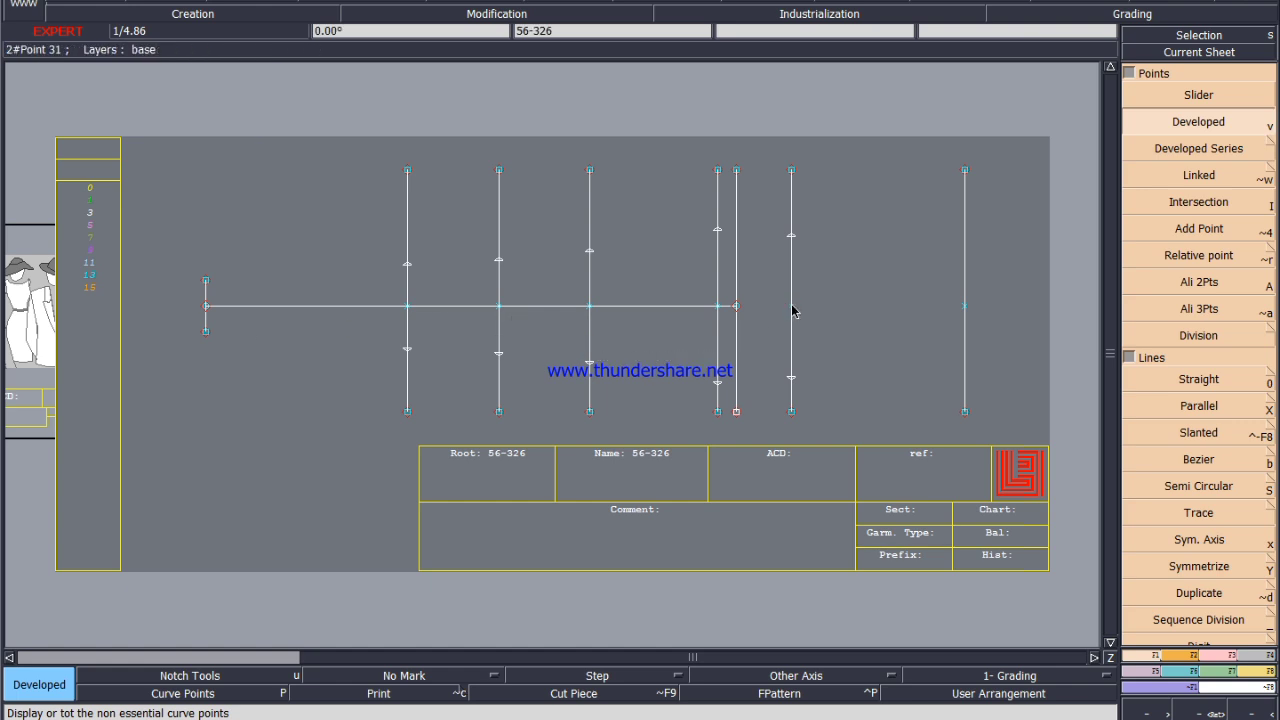
pyautogui.click(964, 308)
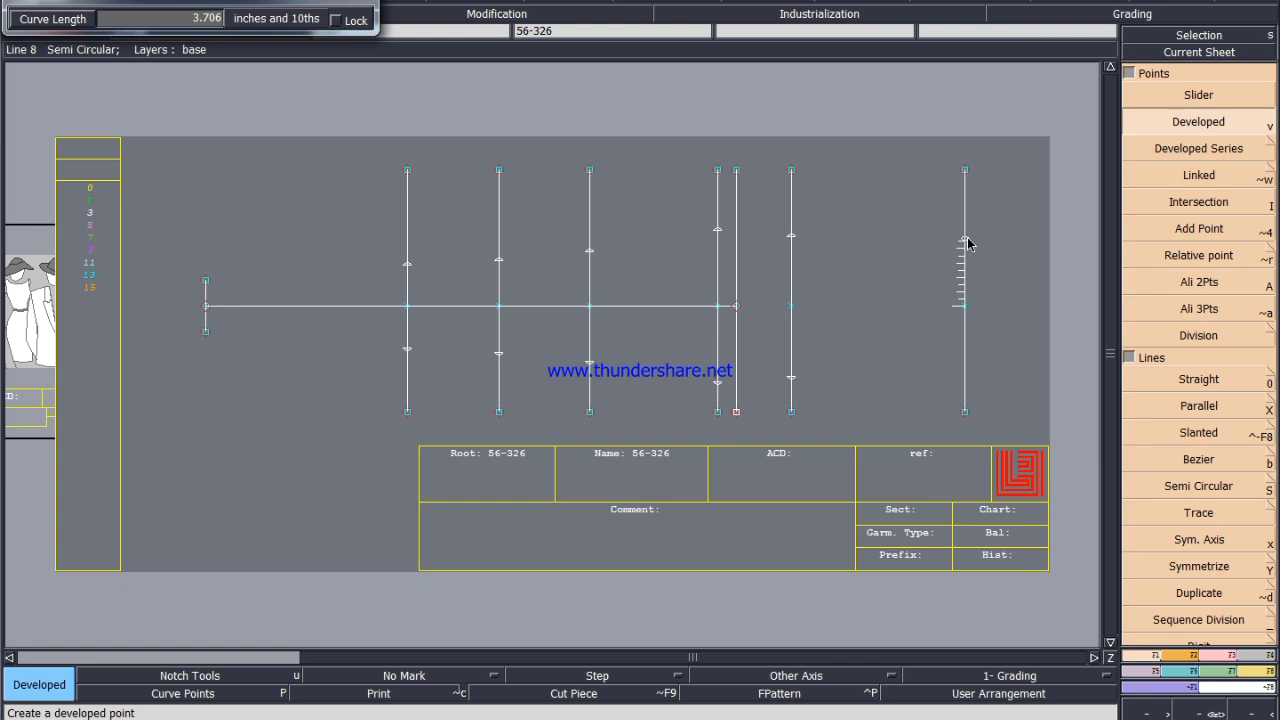
pyautogui.write('3.5625')
pyautogui.press('Return')
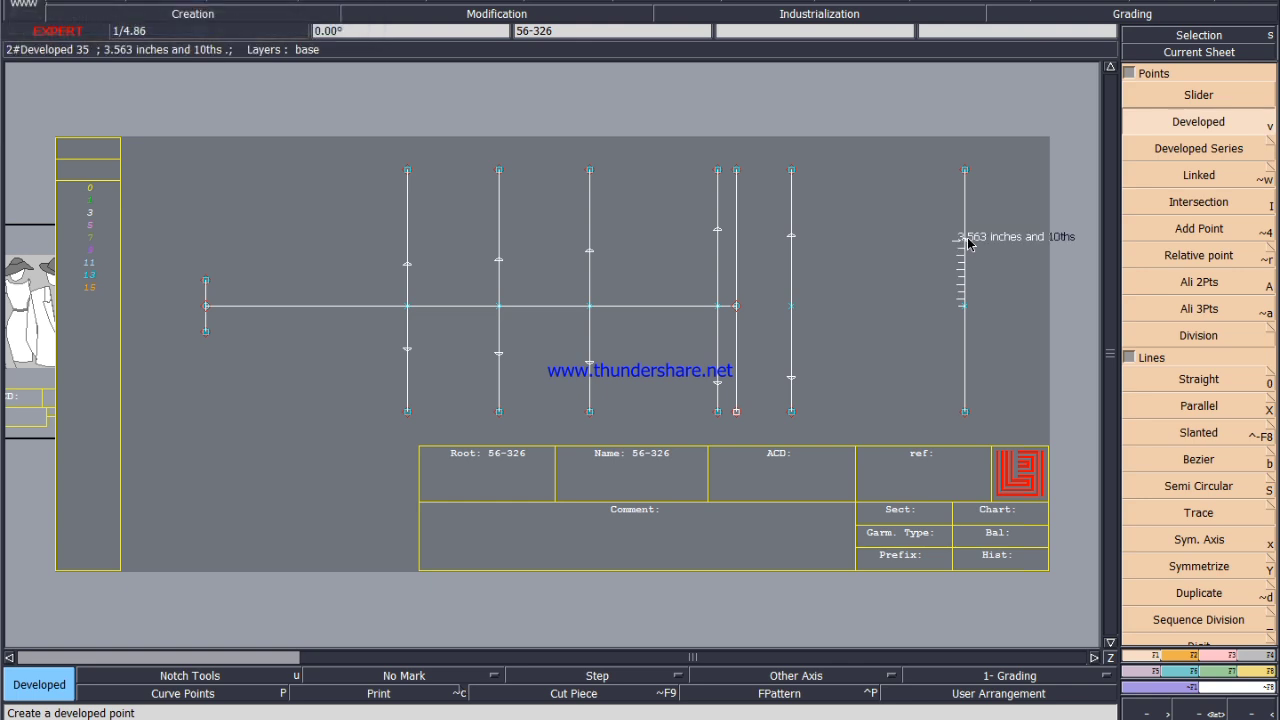
pyautogui.click(964, 308)
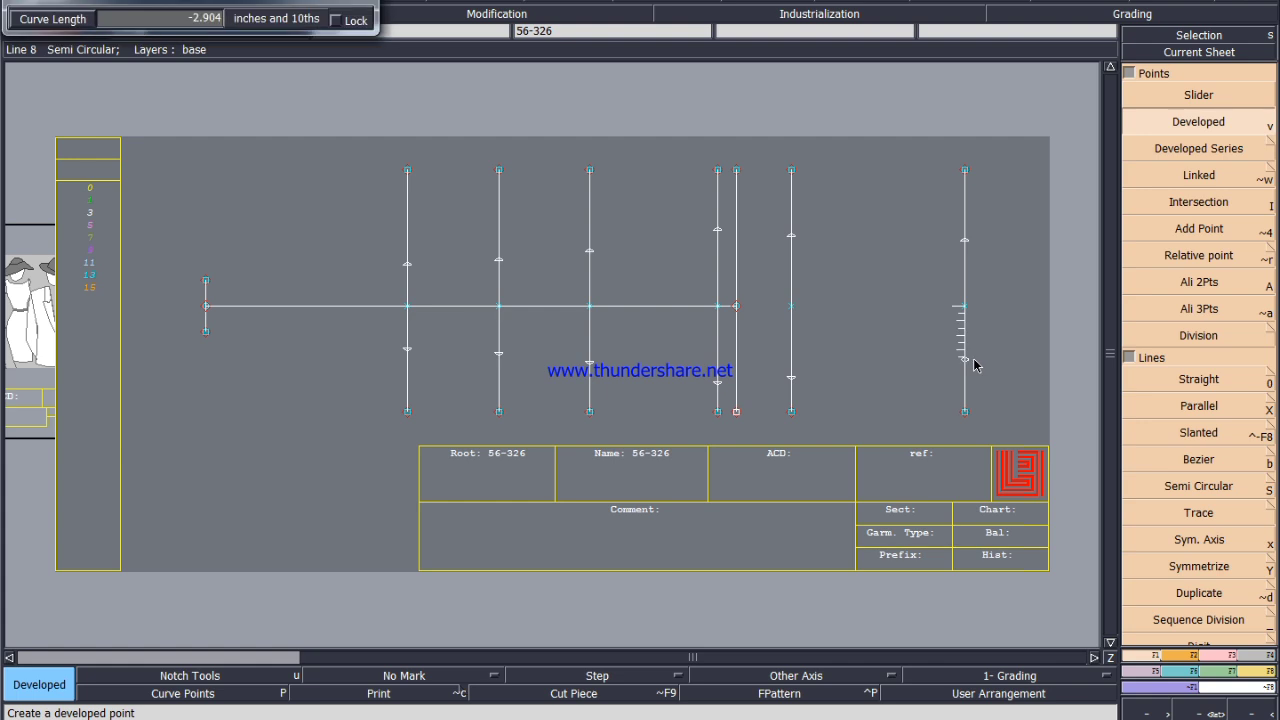
pyautogui.write('-3.5625')
pyautogui.press('Return')
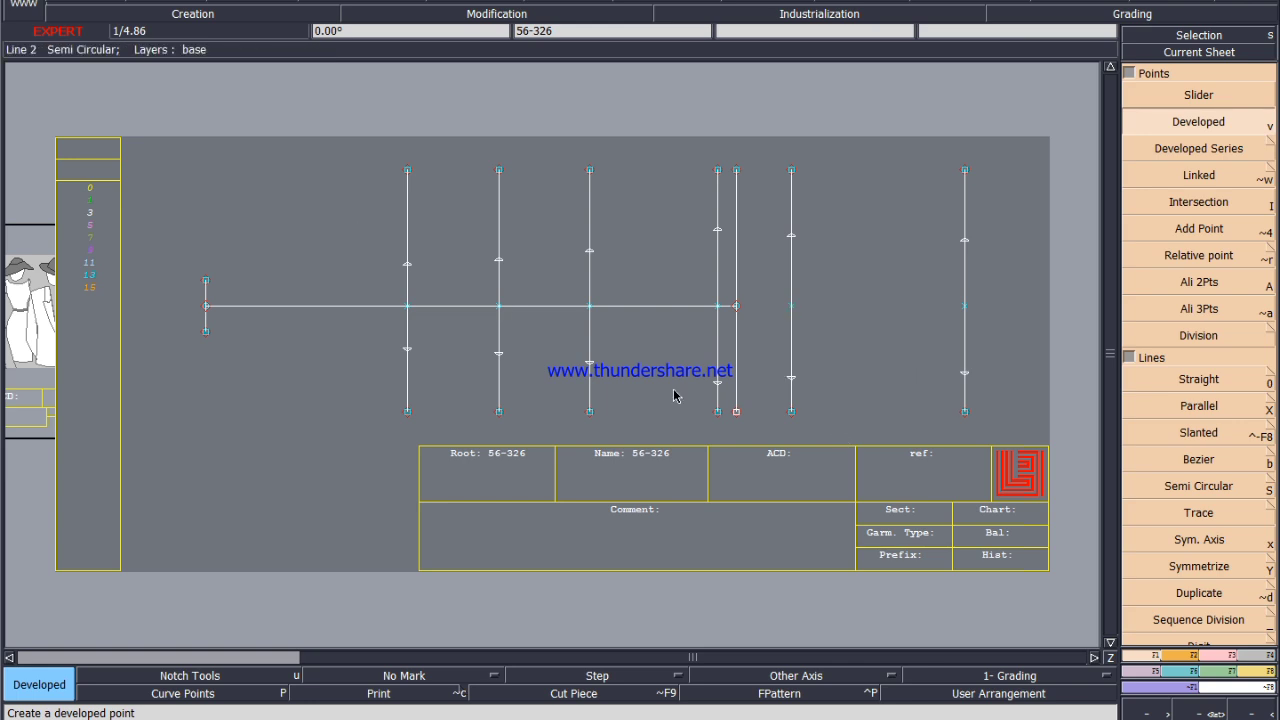
# Use Insert Point to turn the developed points above the inseam line into line points on all six level lines.
pyautogui.click(1220, 657)
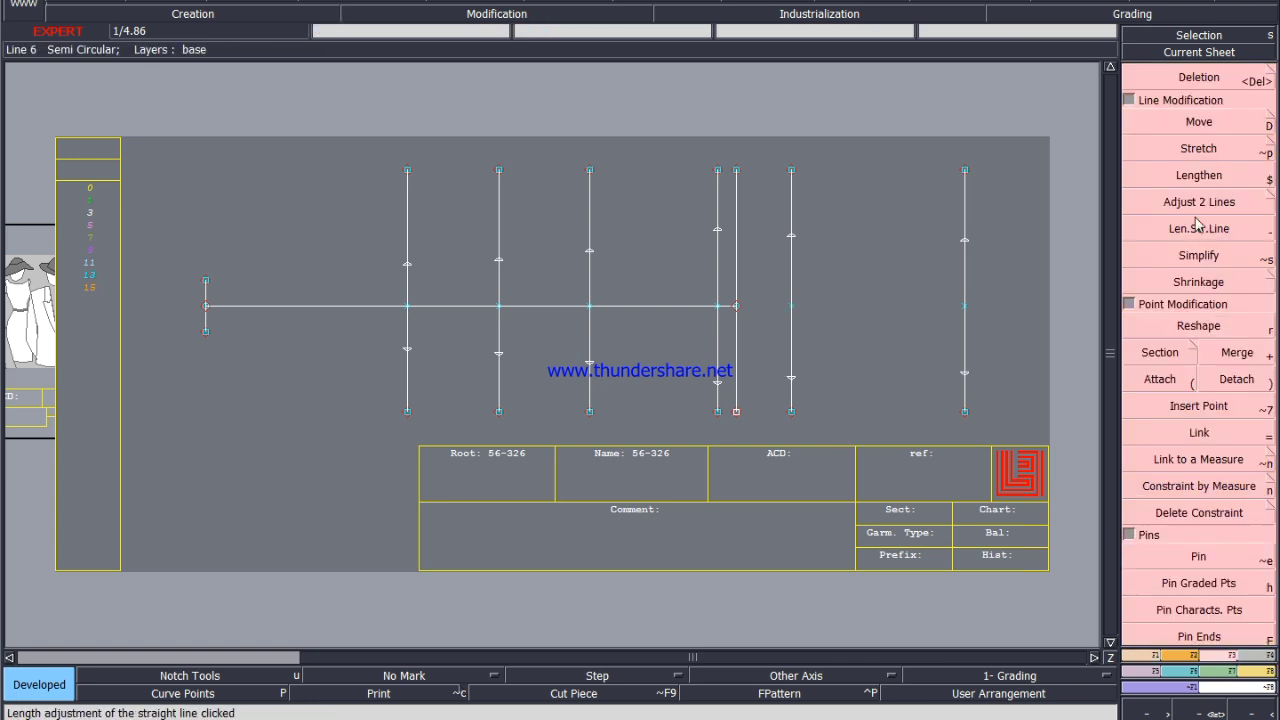
pyautogui.click(1208, 407)
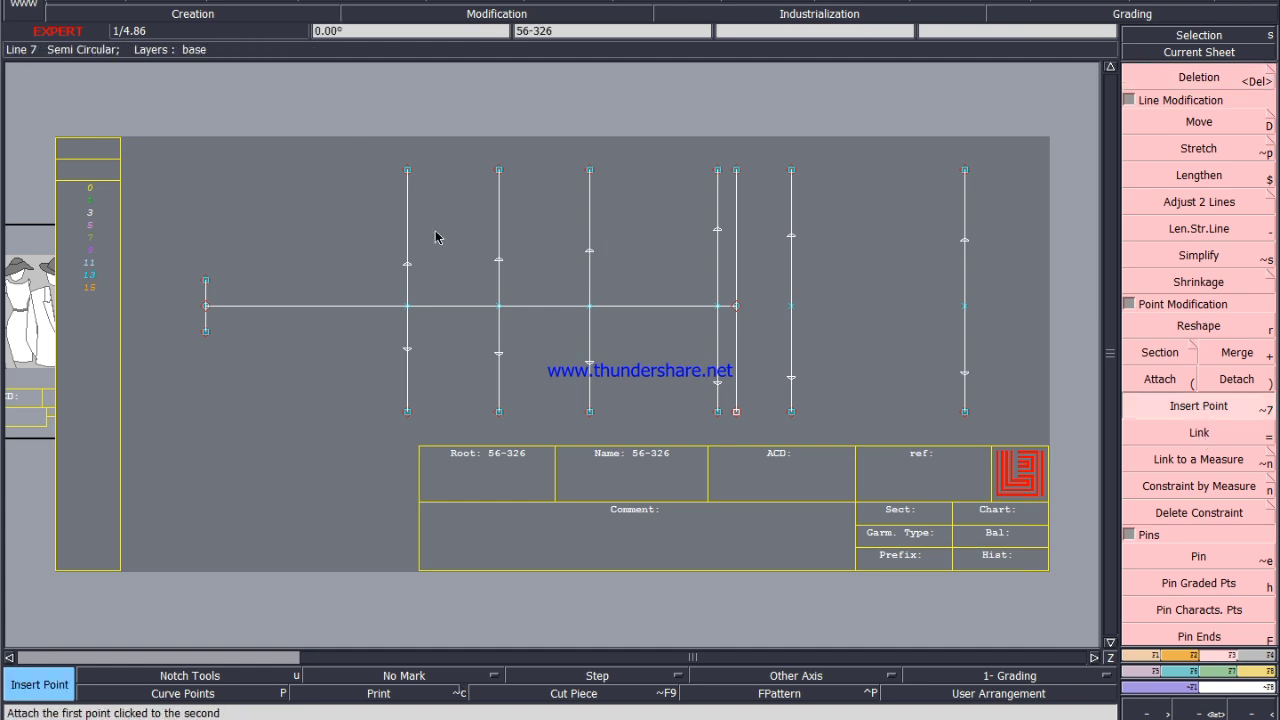
pyautogui.click(499, 259)
pyautogui.click(590, 251)
pyautogui.click(717, 230)
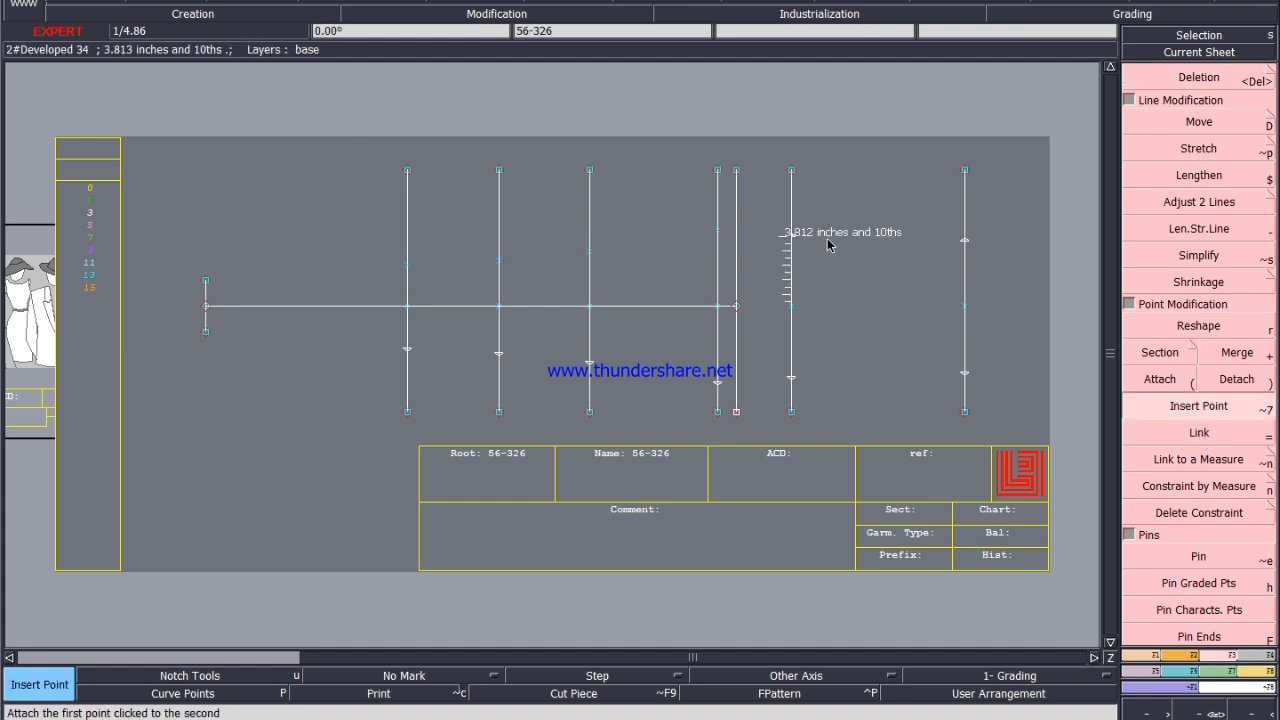
pyautogui.click(791, 237)
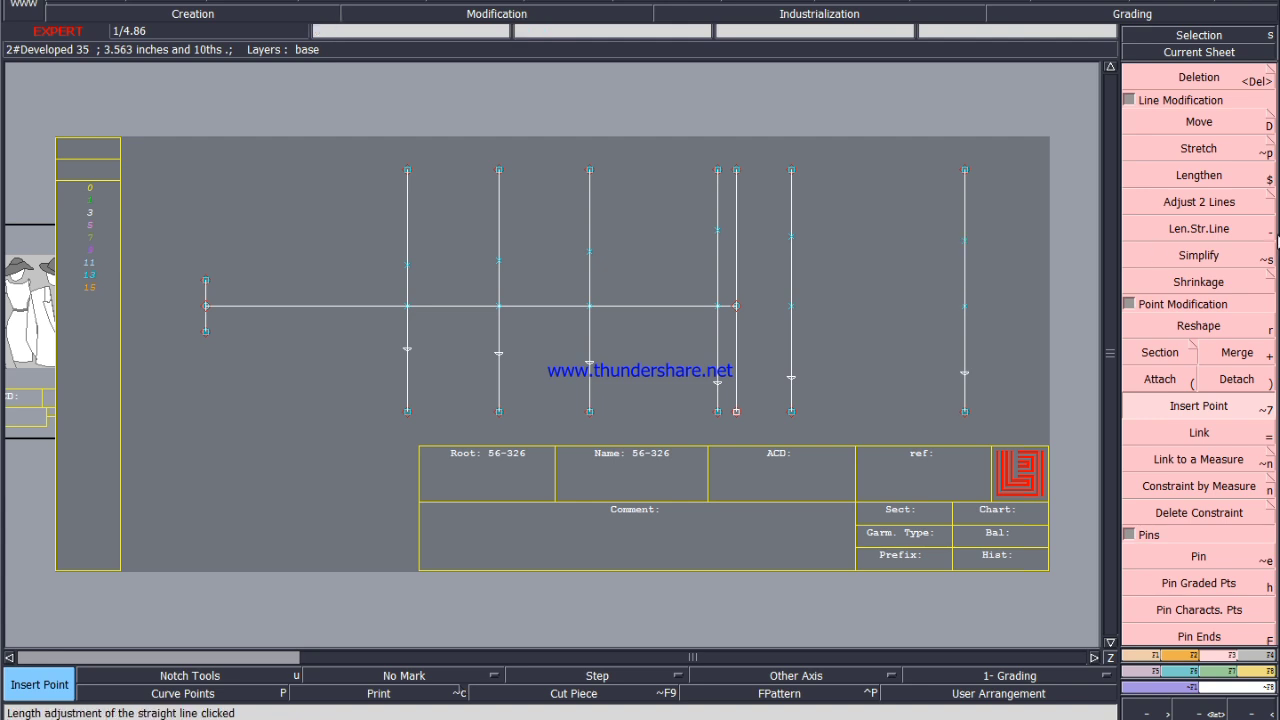
# Insert the developed points below the inseam line as line points on the same six level lines.
pyautogui.click(407, 349)
pyautogui.click(499, 352)
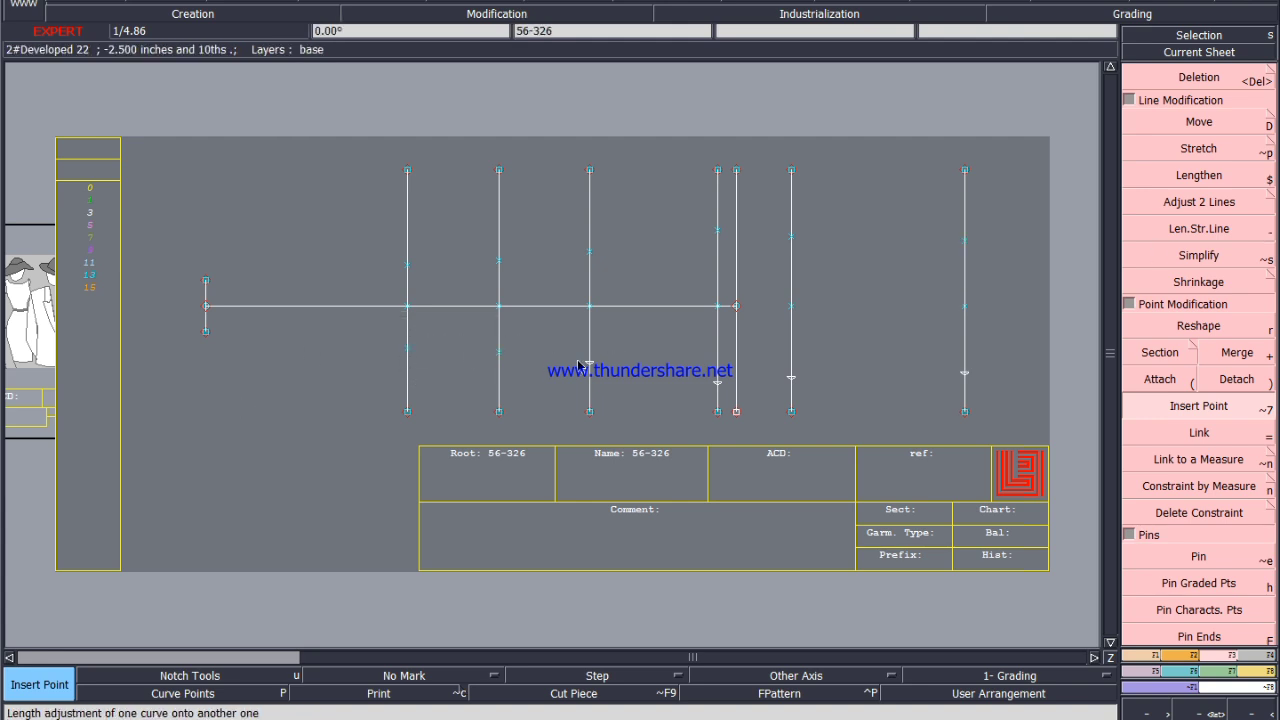
pyautogui.click(588, 361)
pyautogui.click(716, 383)
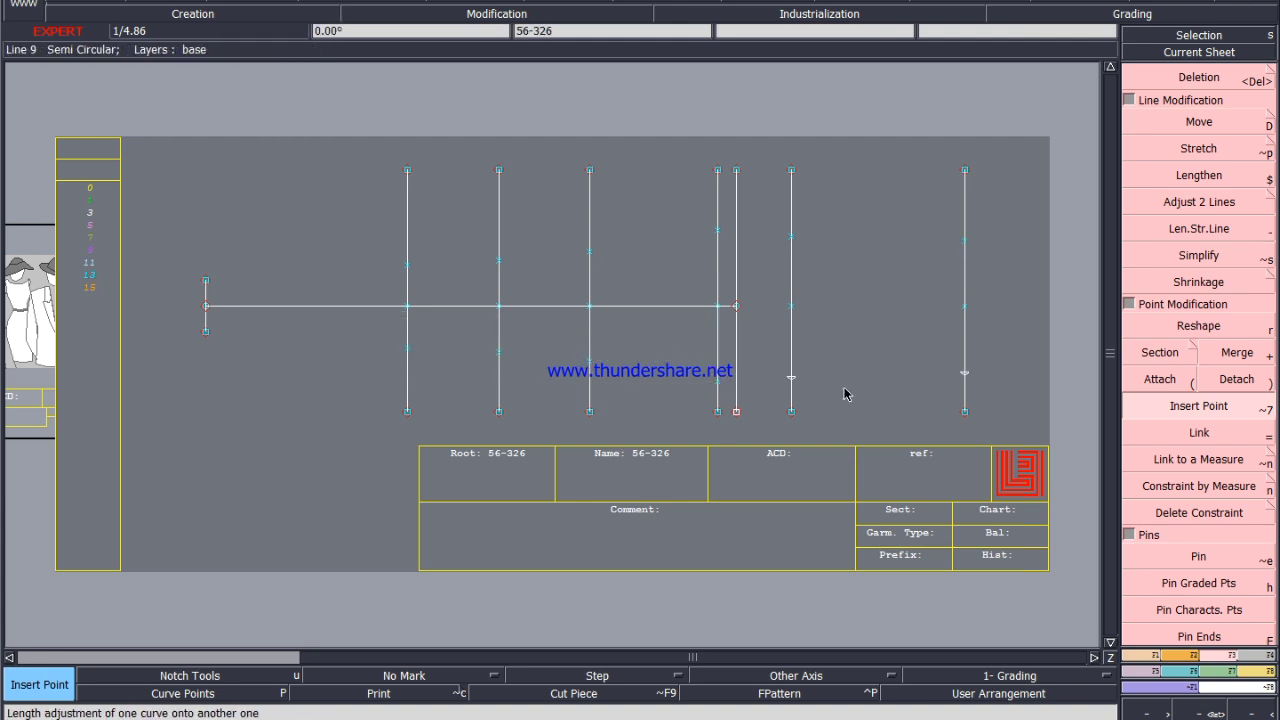
pyautogui.click(790, 376)
pyautogui.click(964, 372)
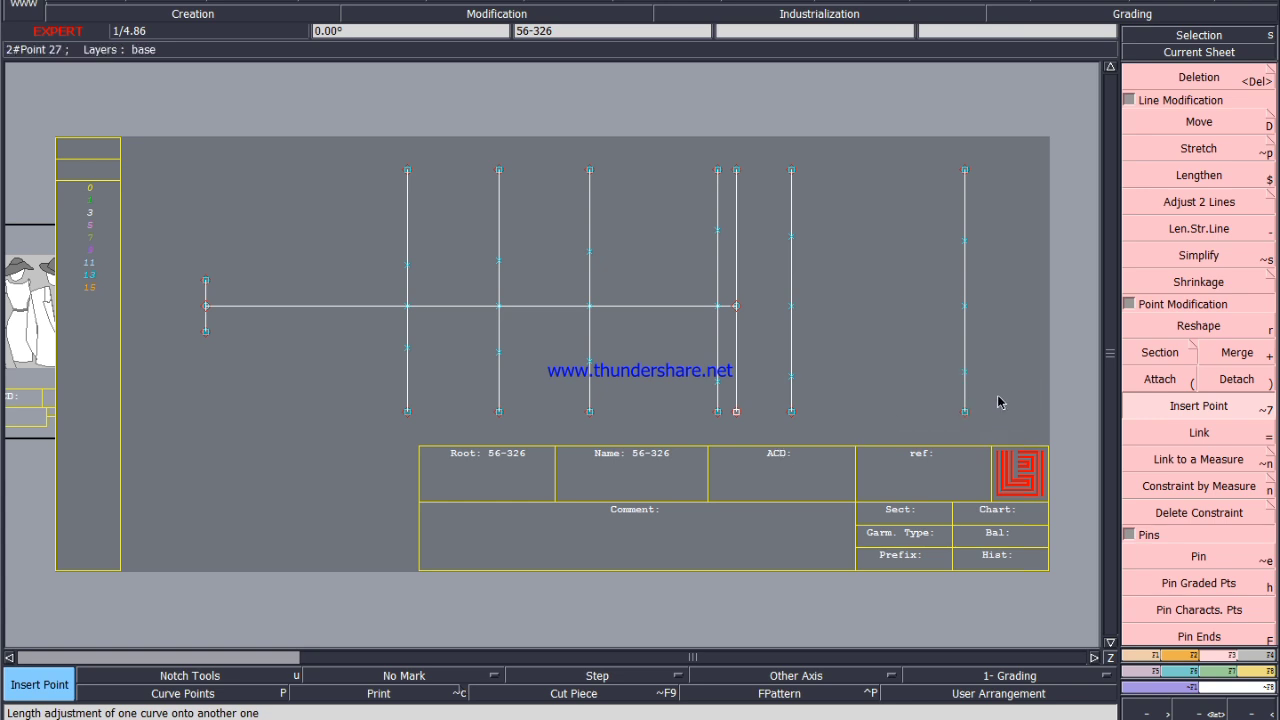
# Delete the lower end points of the six marked level lines to trim them to their width points, leaving the crotch line untouched.
pyautogui.press('Delete')
pyautogui.click(964, 410)
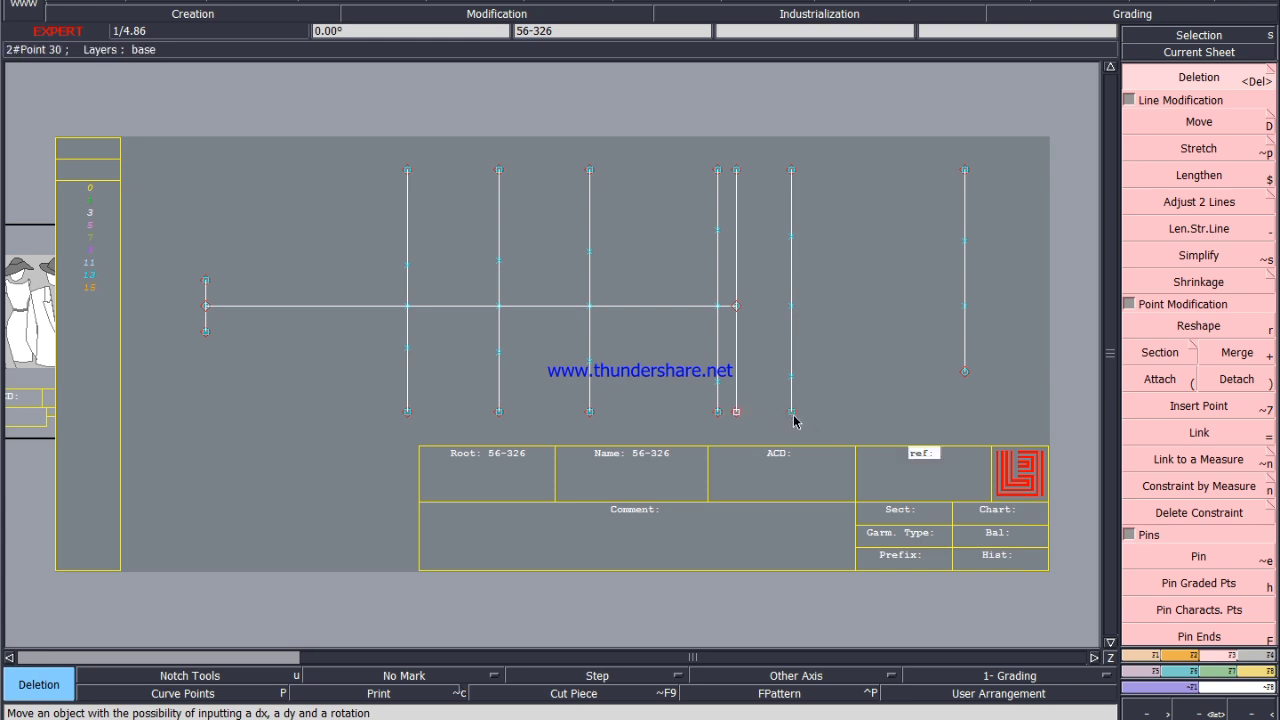
pyautogui.click(791, 411)
pyautogui.click(717, 411)
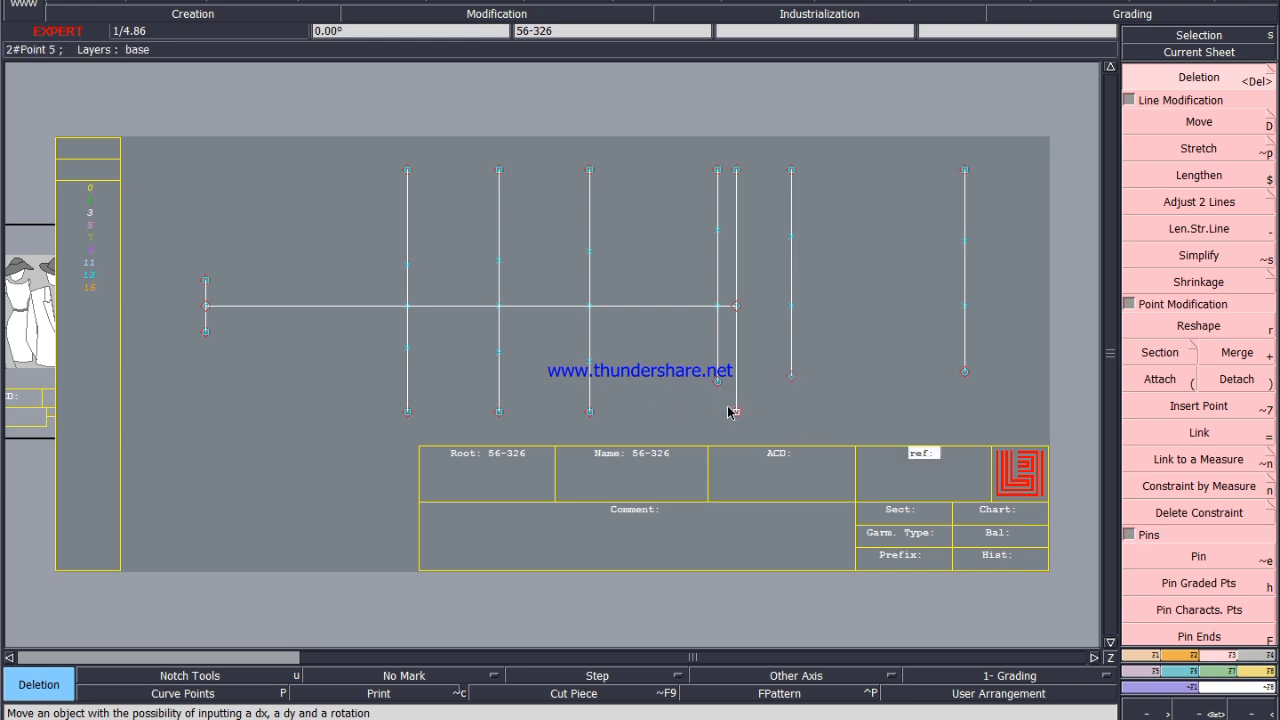
pyautogui.click(408, 416)
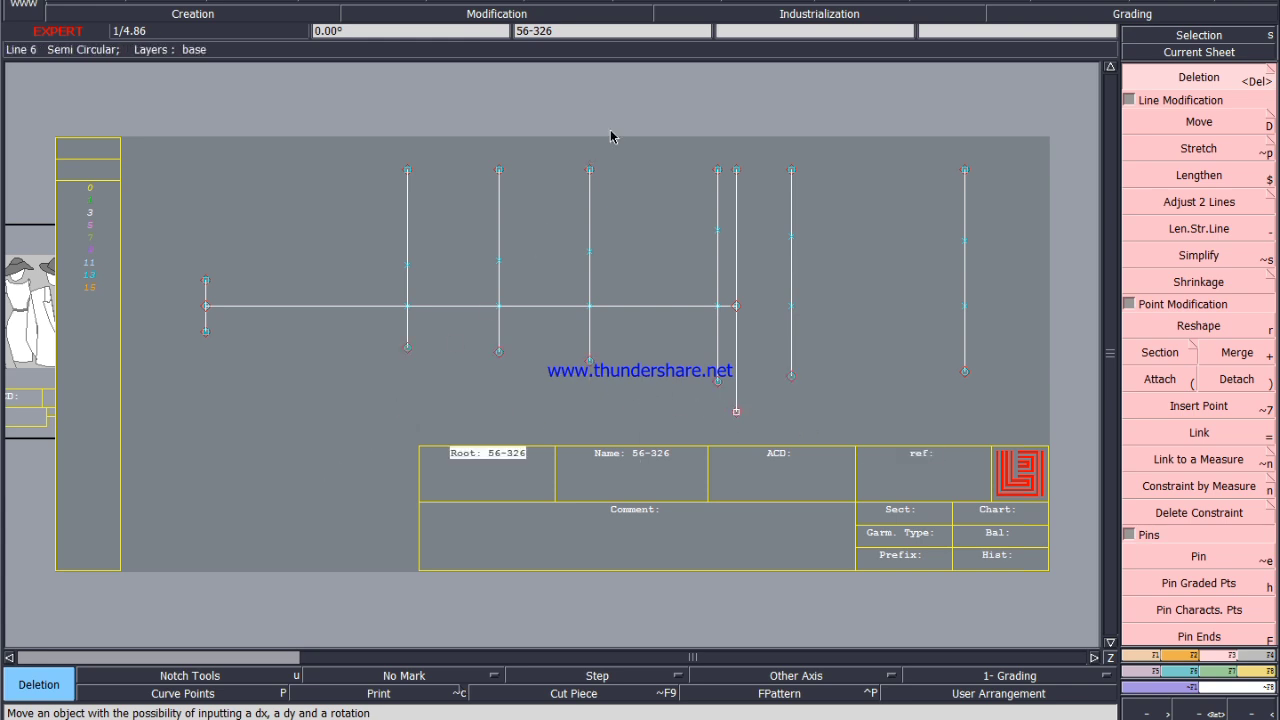
# Delete the upper end points of the six marked level lines so they end at their upper width points.
pyautogui.click(407, 170)
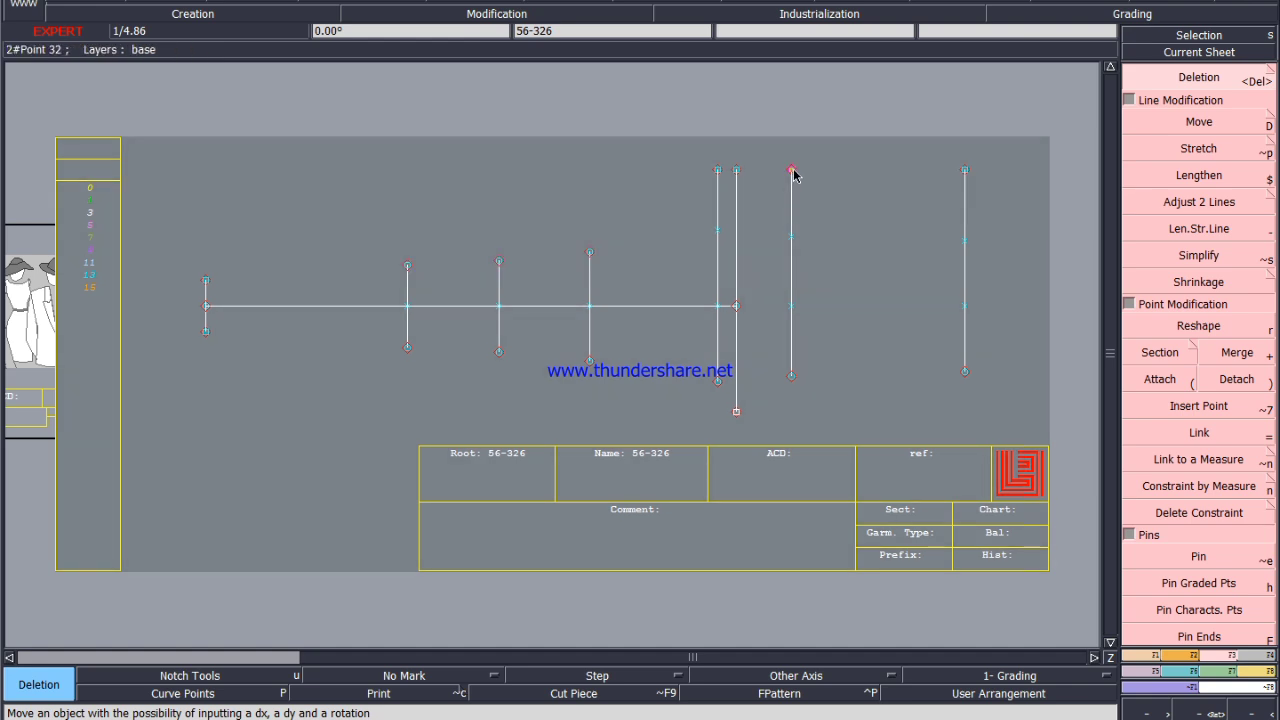
pyautogui.click(792, 171)
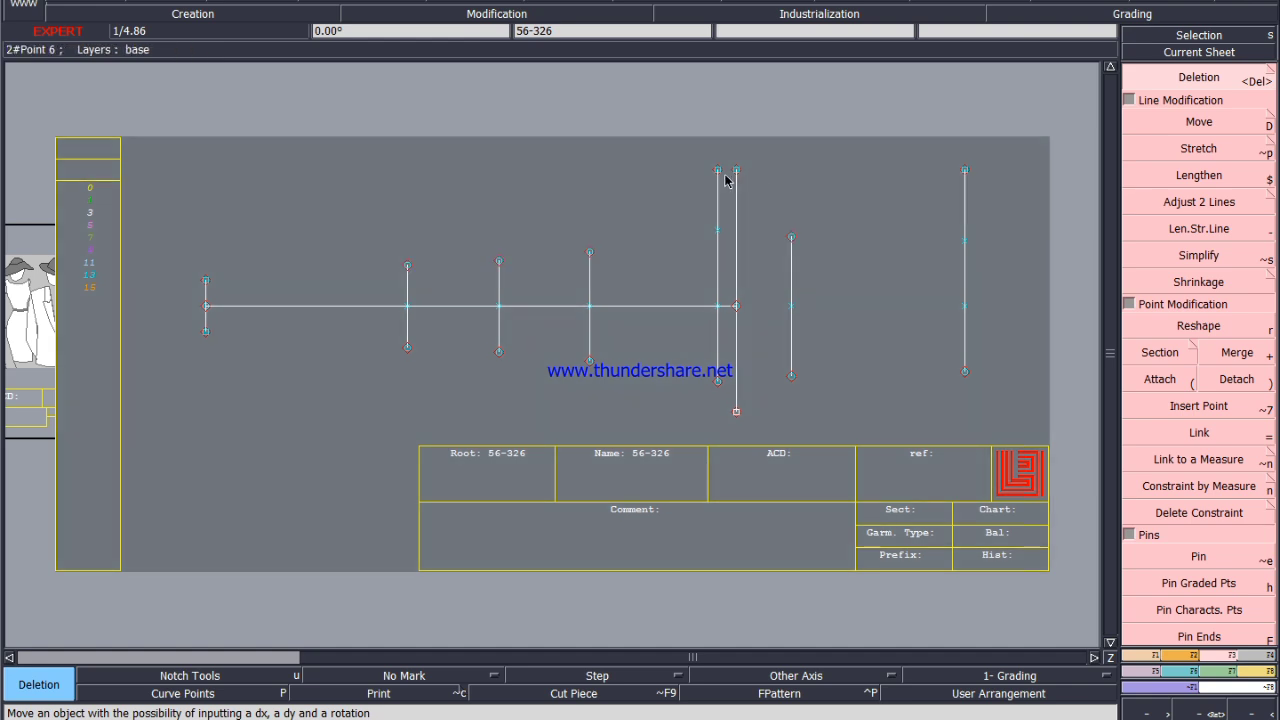
pyautogui.click(718, 171)
pyautogui.click(965, 171)
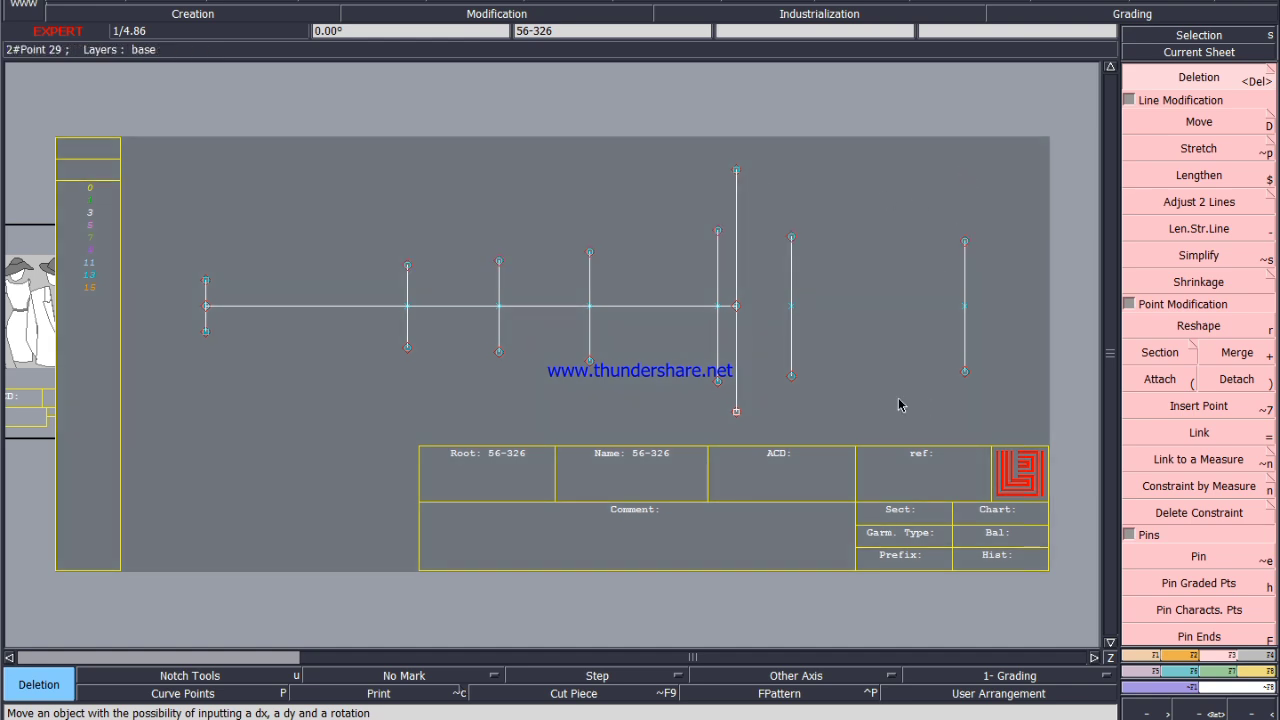
# Save the model and draw a Bezier curve through the upper end points of the leg level lines from the hem to the upper thigh line.
pyautogui.hotkey('ctrl', 's')
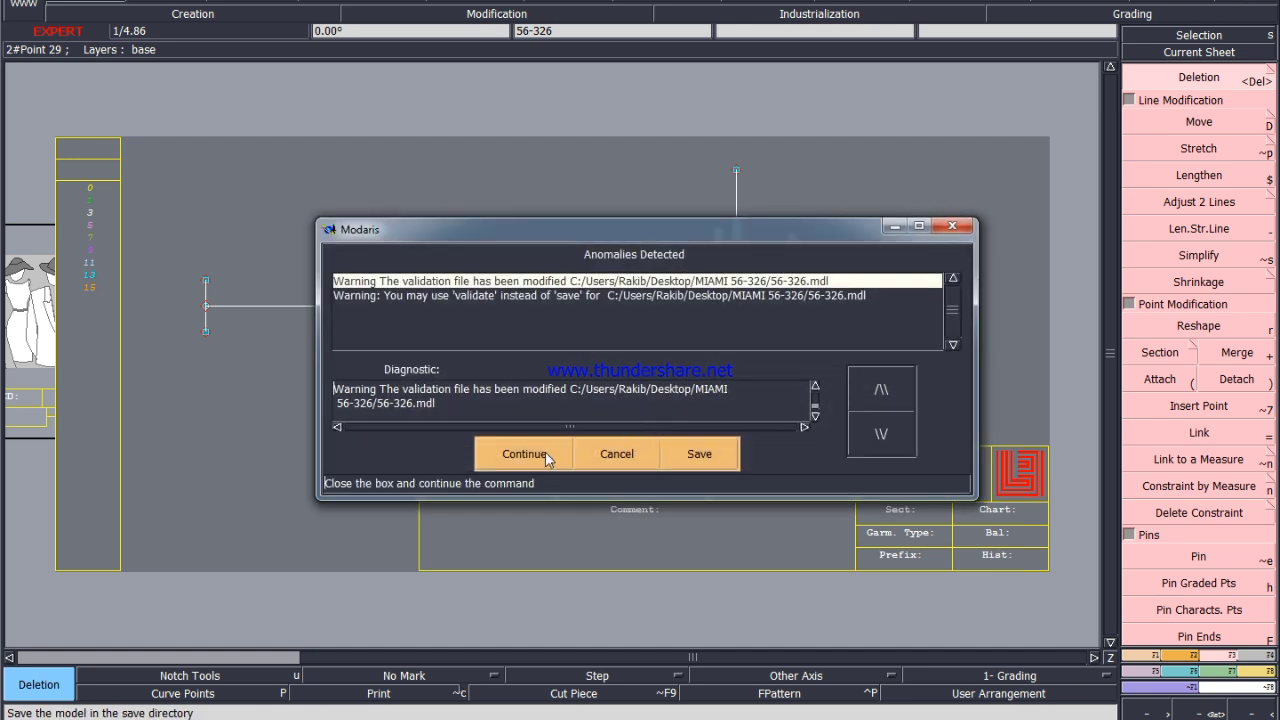
pyautogui.click(528, 458)
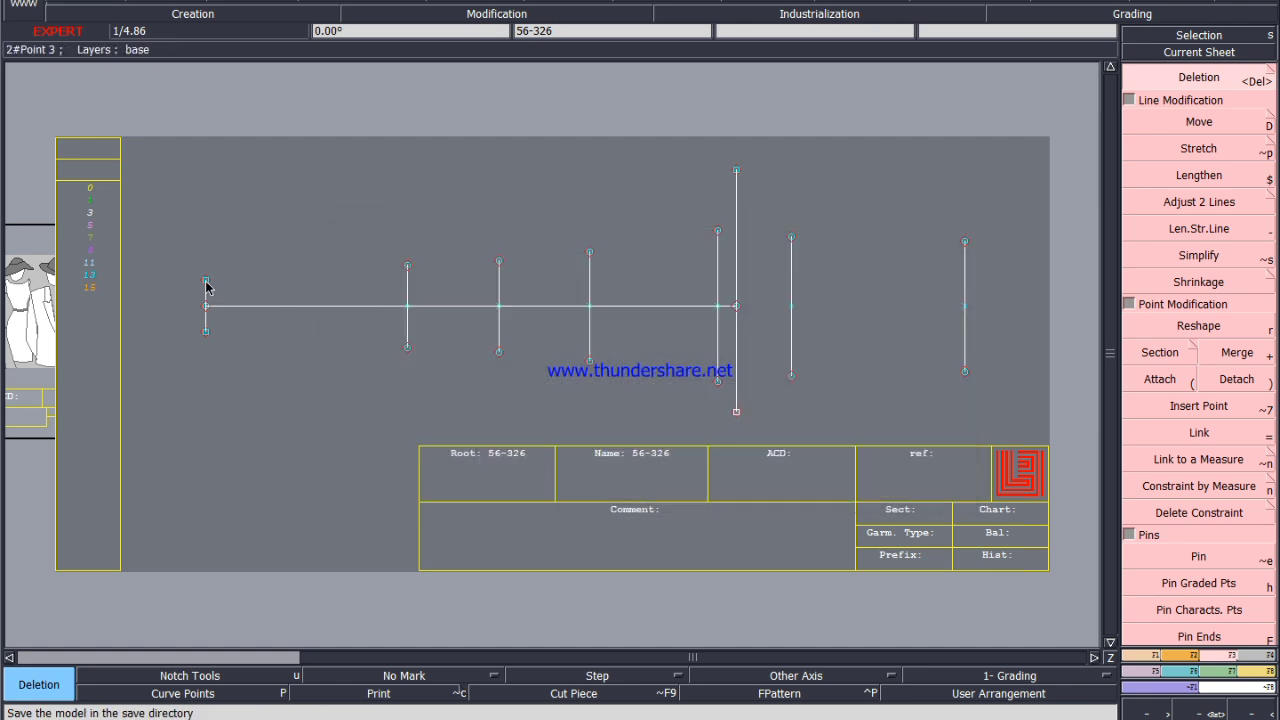
pyautogui.click(1142, 656)
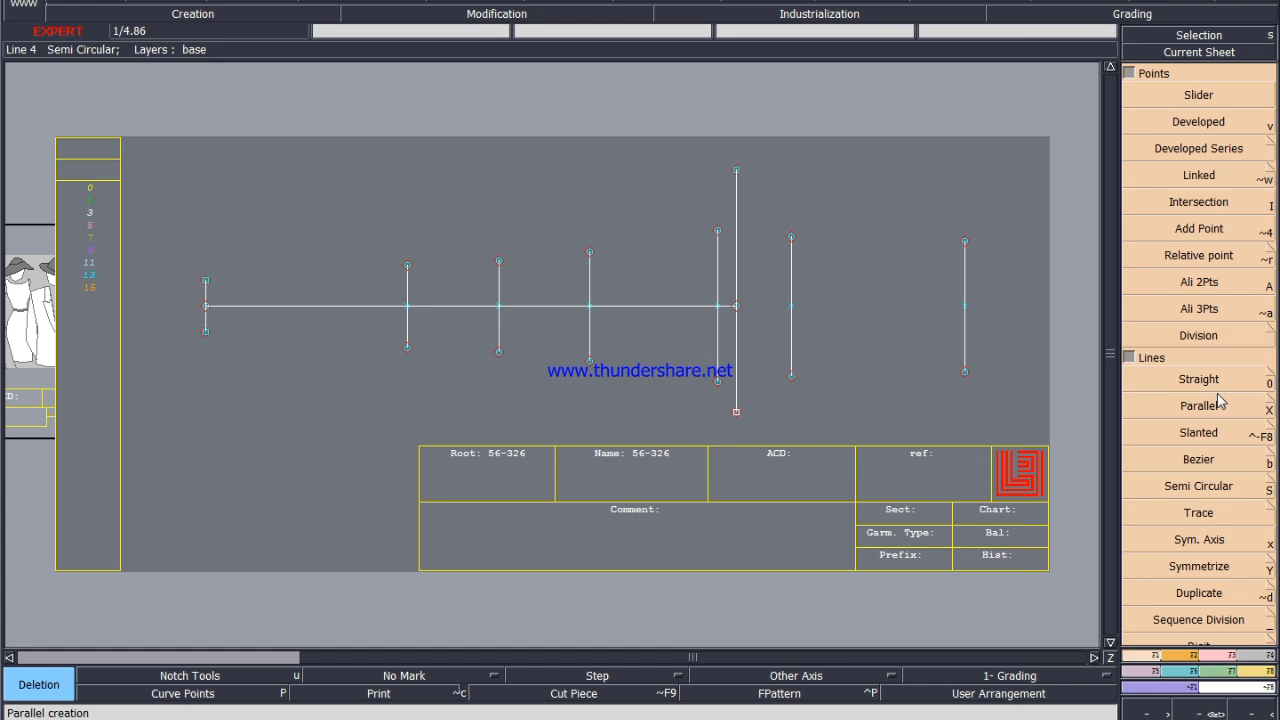
pyautogui.click(1206, 459)
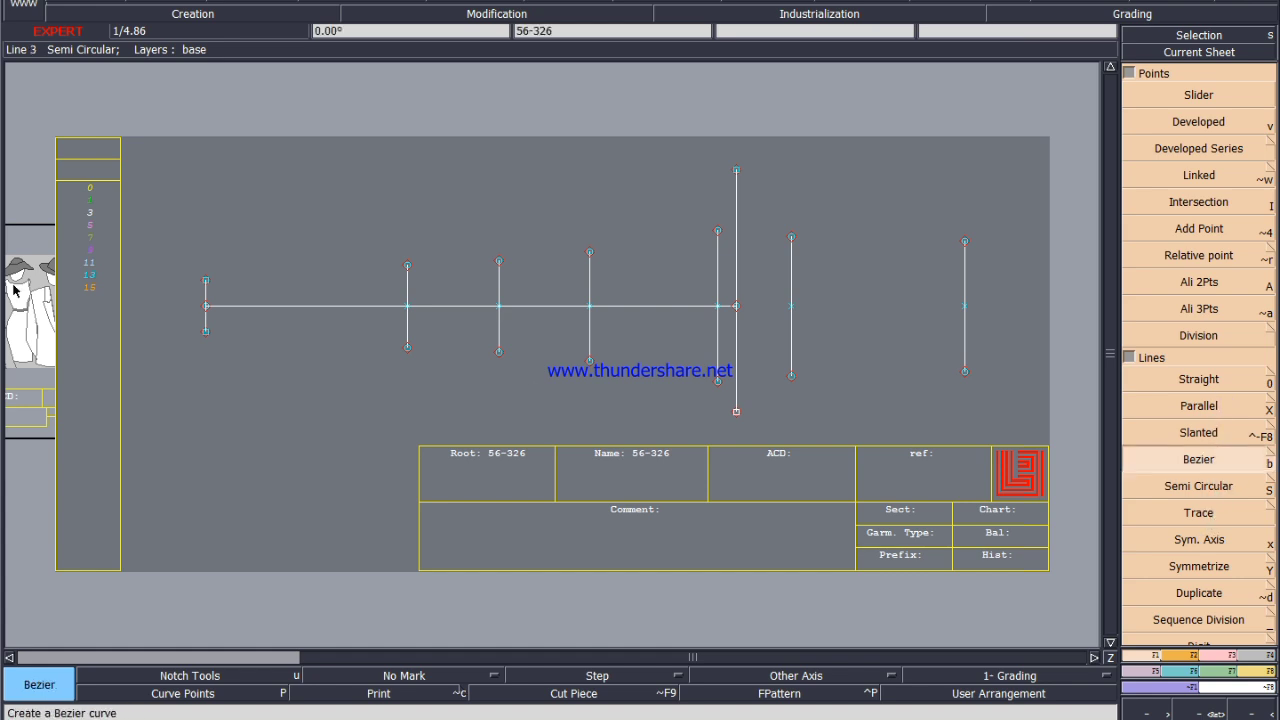
pyautogui.click(205, 281)
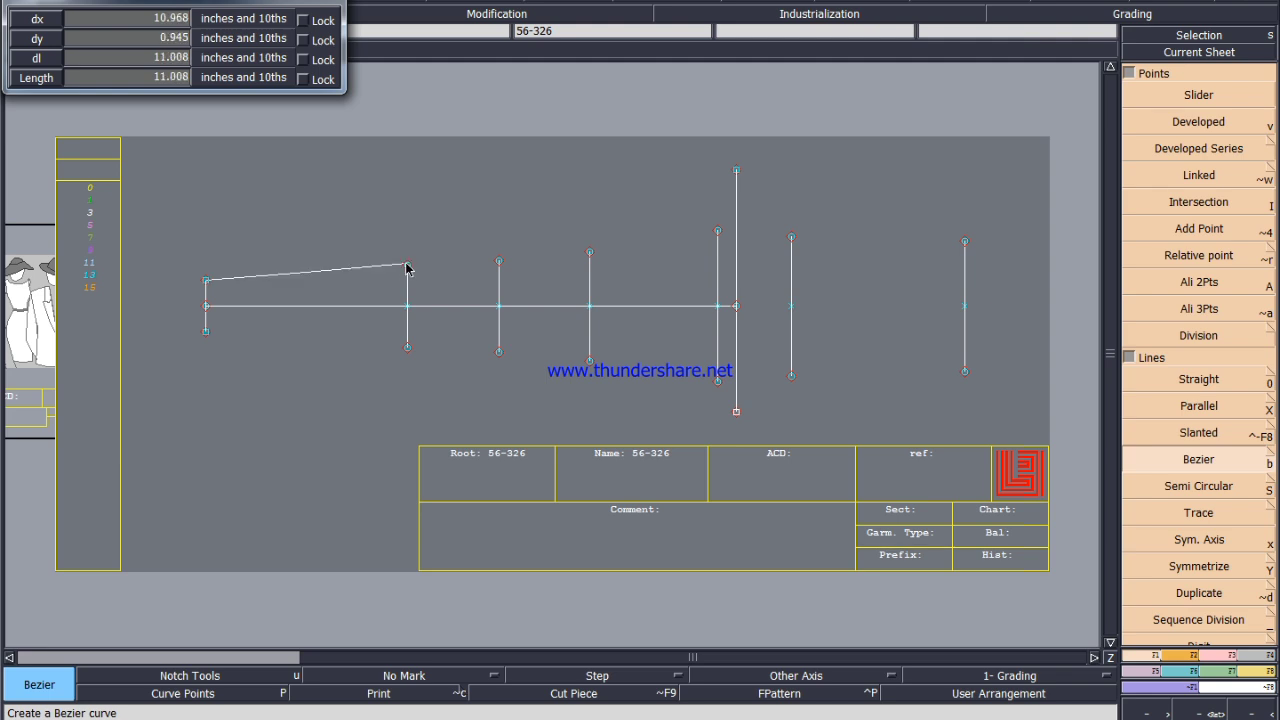
pyautogui.click(499, 262)
pyautogui.click(589, 252)
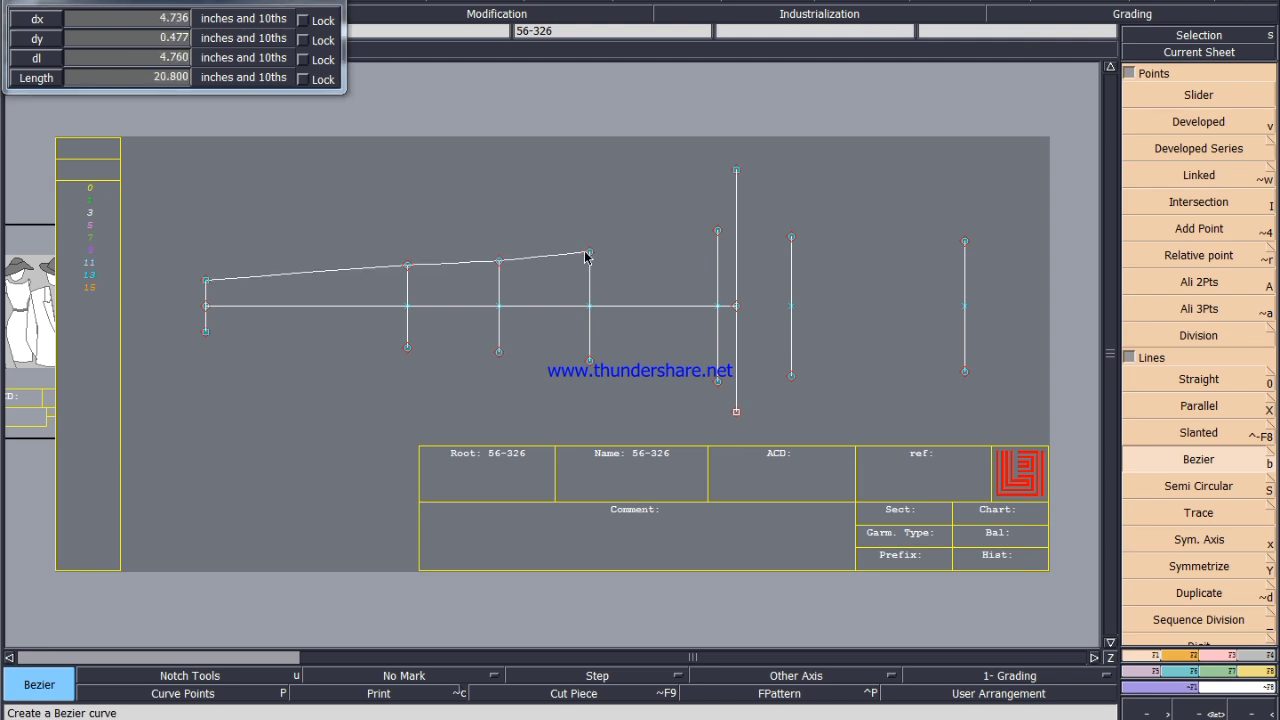
pyautogui.click(717, 232)
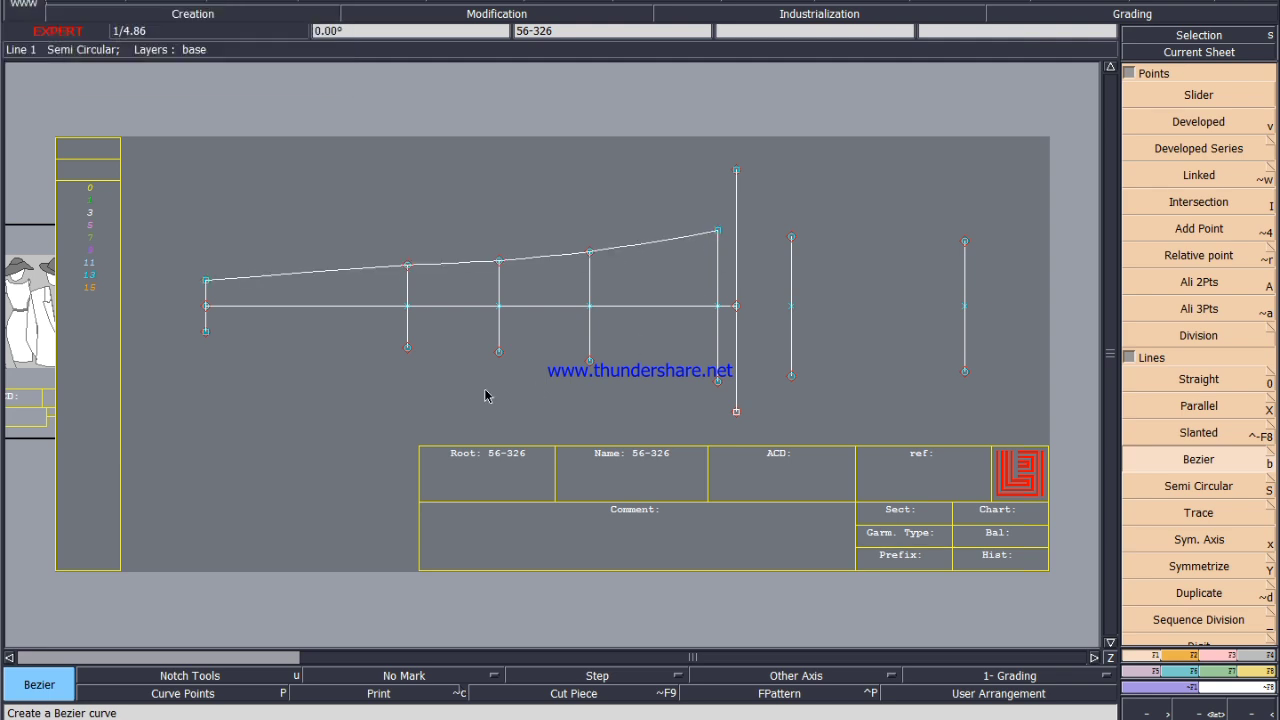
# Draw a Bezier curve through the lower end points of the level lines from the hem, past the hip line, to the last line at the waist end.
pyautogui.click(205, 332)
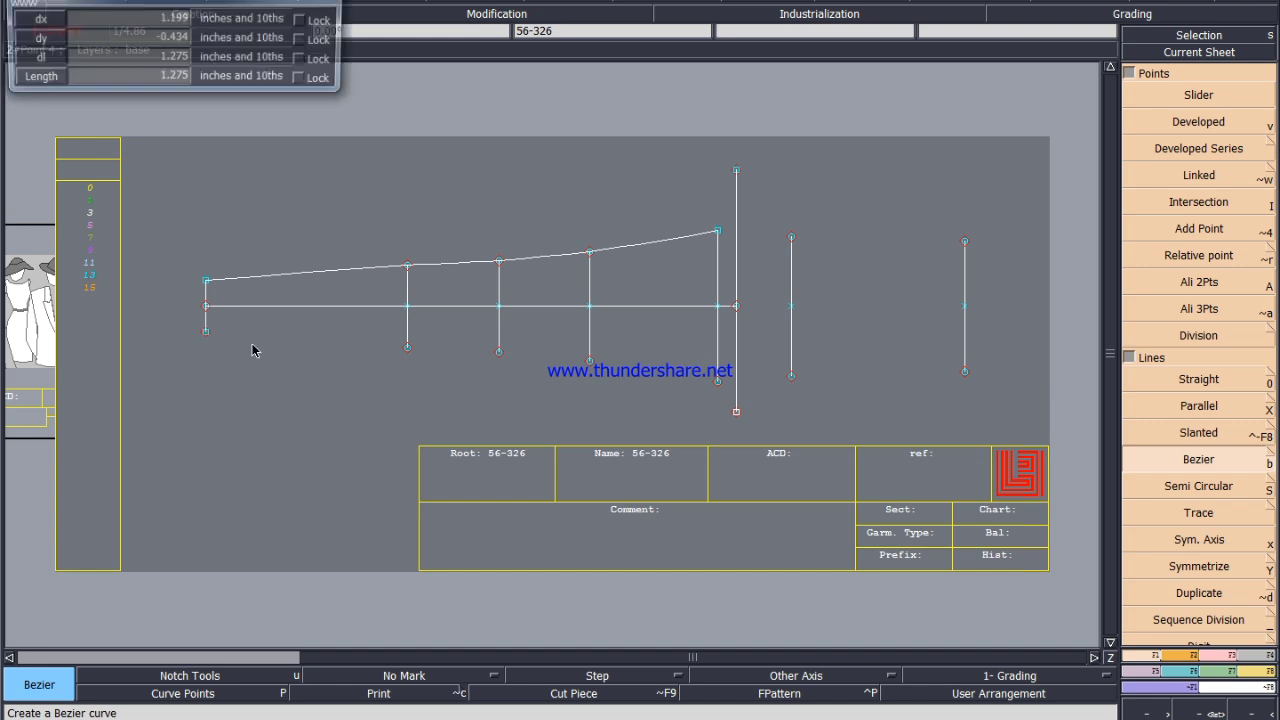
pyautogui.click(407, 347)
pyautogui.click(499, 353)
pyautogui.click(589, 360)
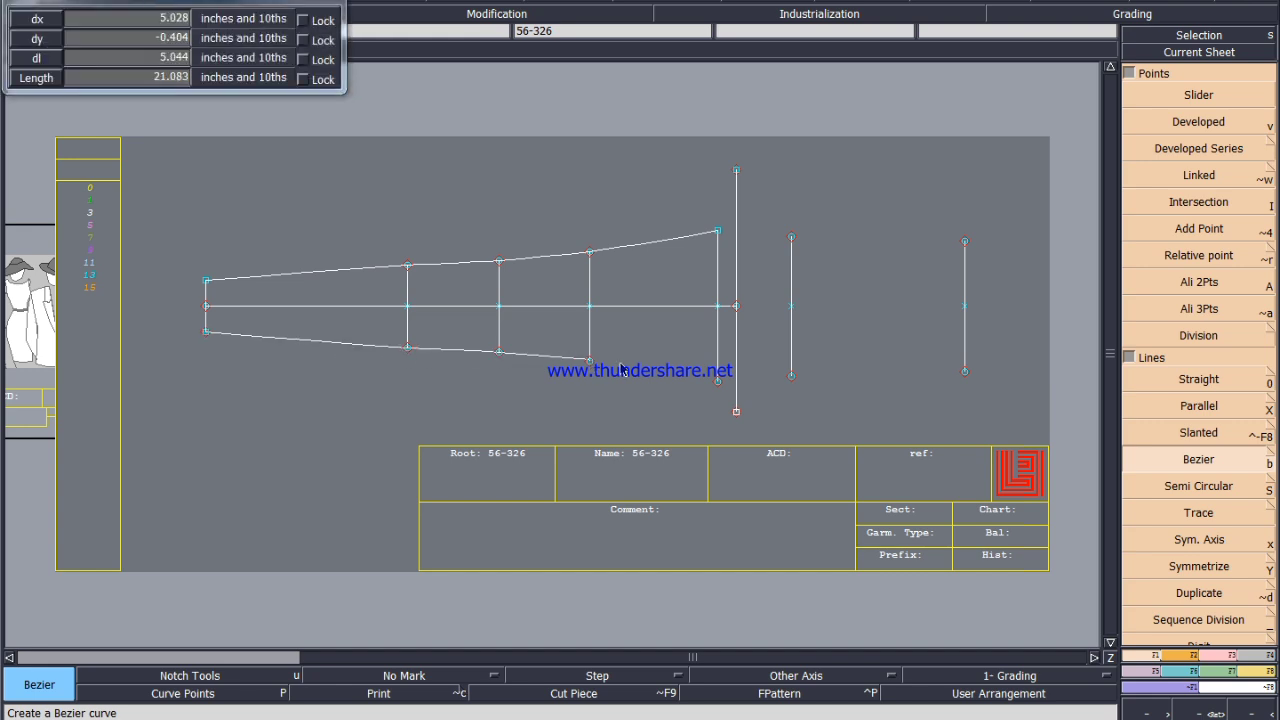
pyautogui.click(717, 381)
pyautogui.click(791, 378)
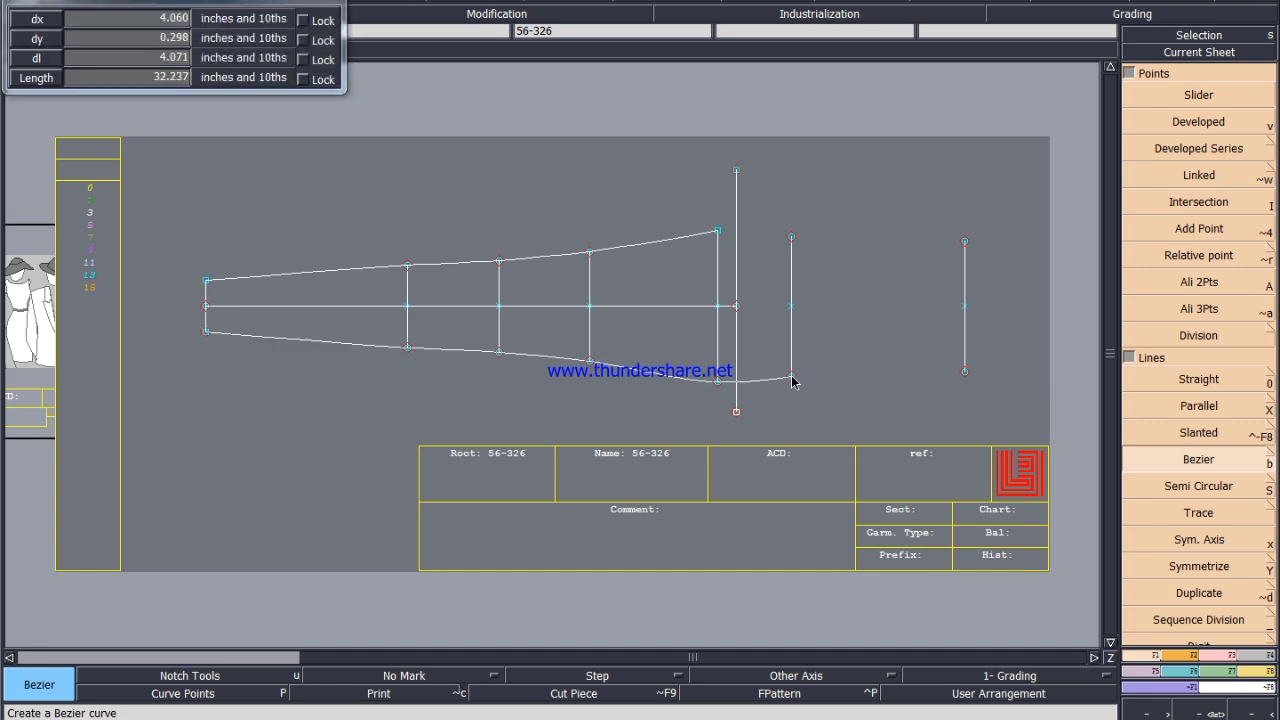
pyautogui.click(964, 373)
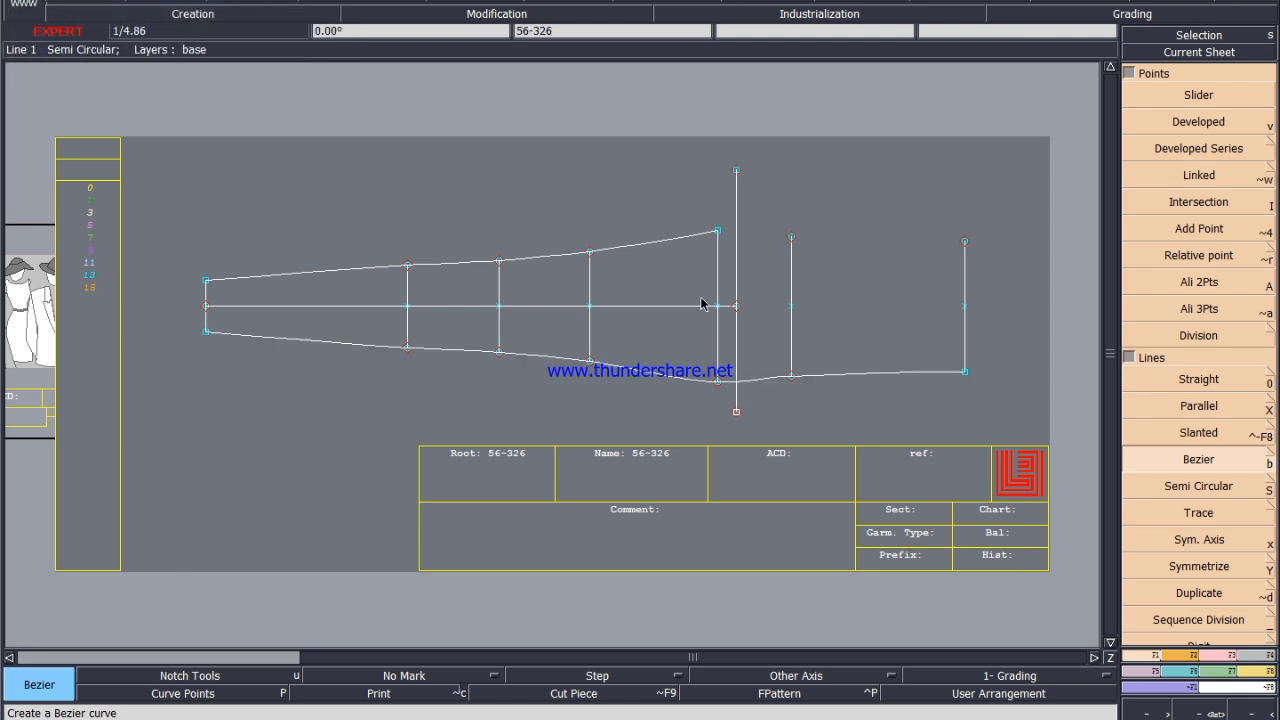
# Try to continue the upper outline with a Bezier curve from the upper thigh line through the hip line to the waist-end line.
pyautogui.click(719, 234)
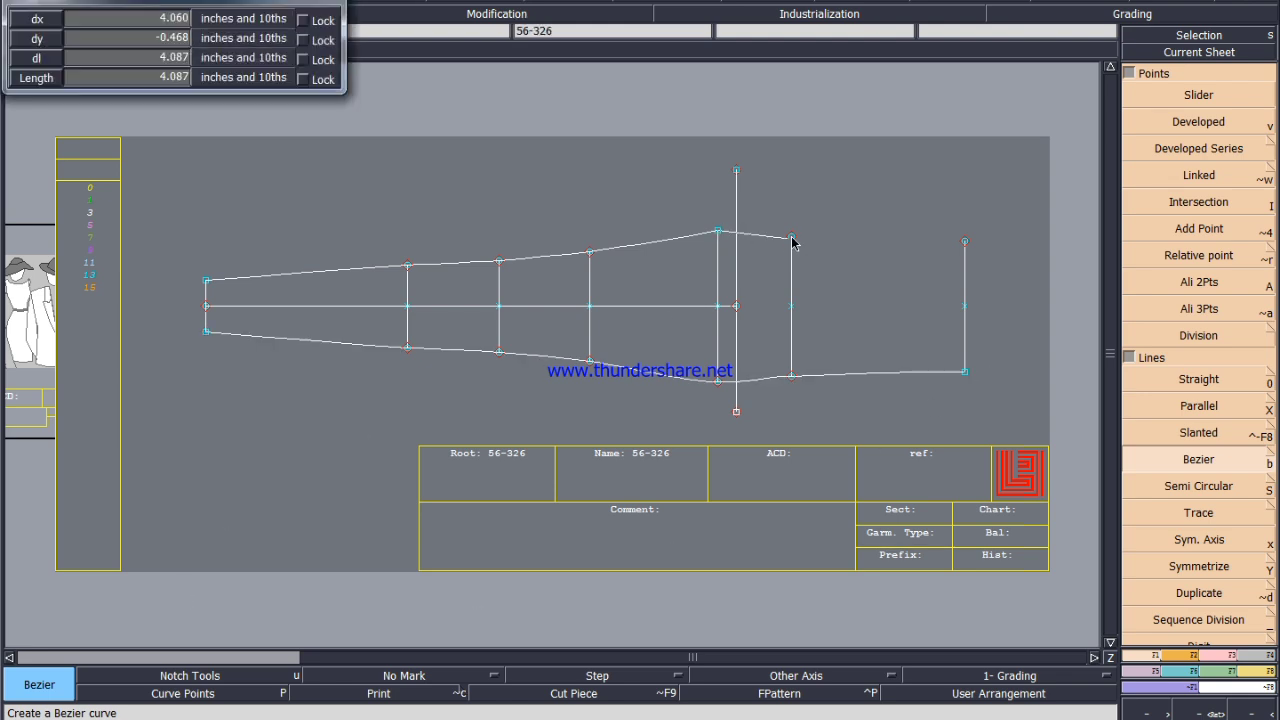
pyautogui.click(792, 240)
pyautogui.click(965, 245)
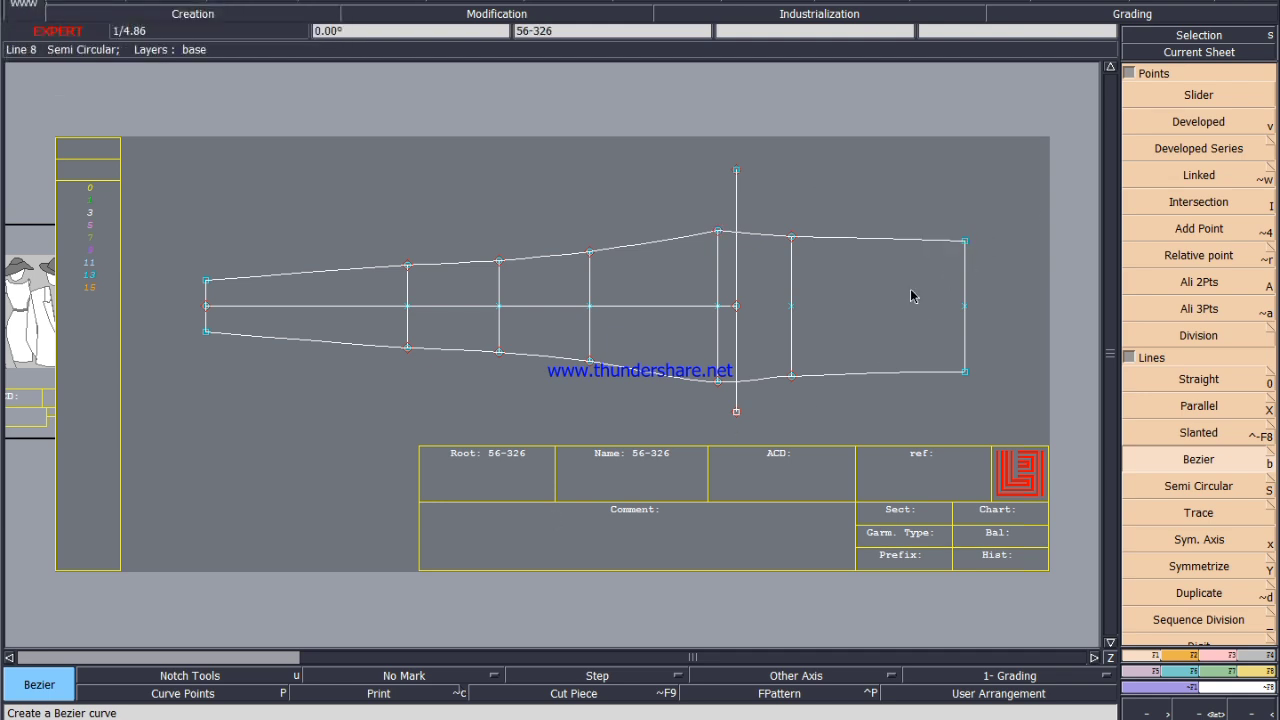
pyautogui.hotkey('ctrl', 's')
pyautogui.click(534, 459)
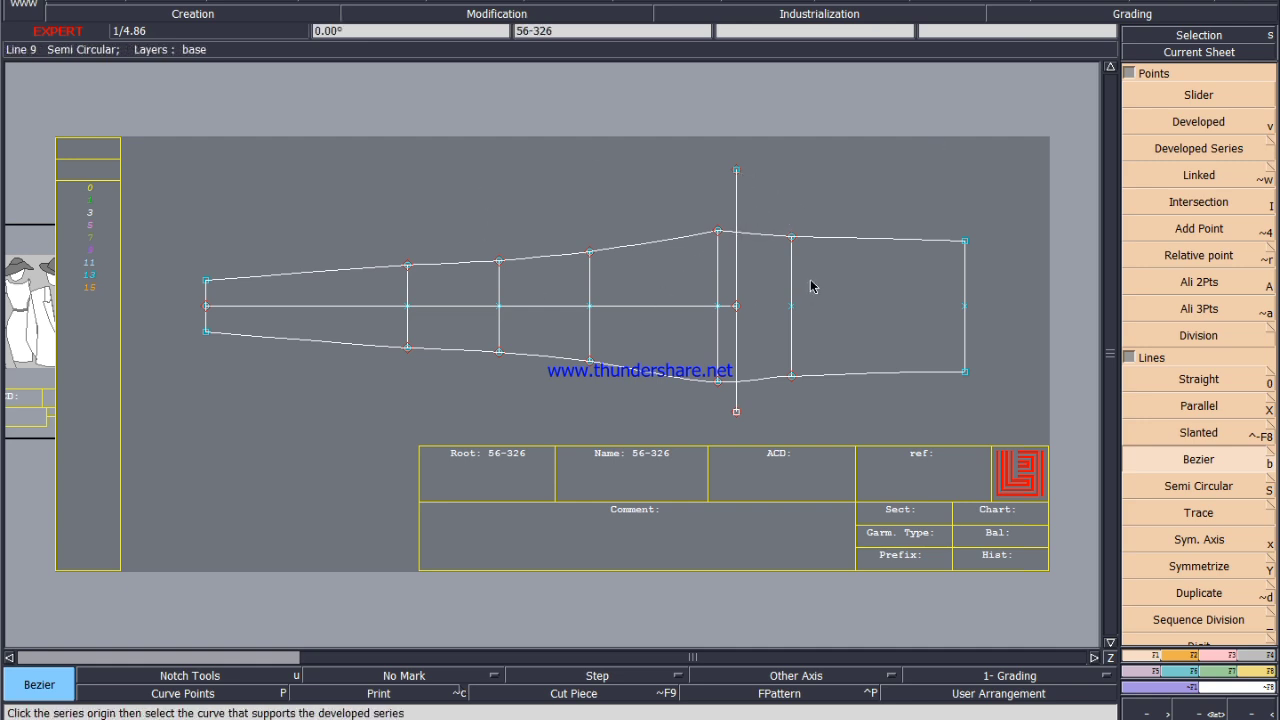
pyautogui.hotkey('ctrl', 'z')
# Extend the upper leg curve past the upper thigh line to the crotch line using Len.Str.Line.
pyautogui.scroll(3, 705, 240)
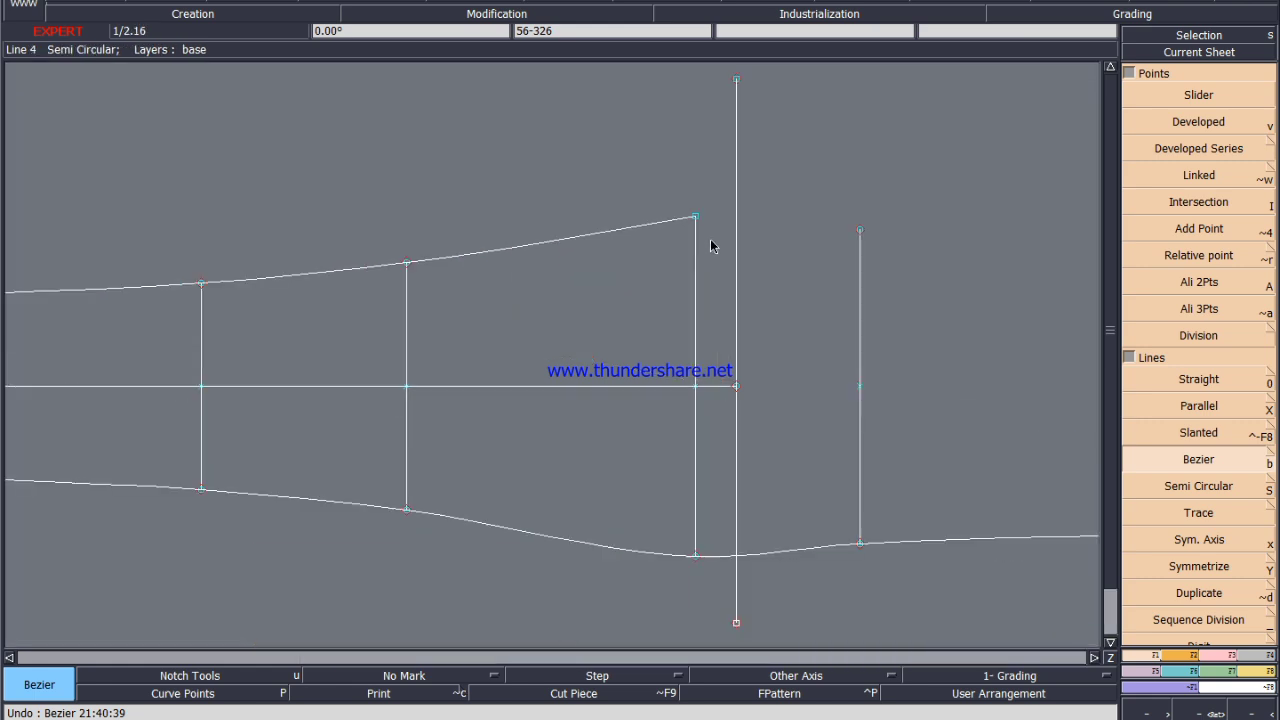
pyautogui.press('l')
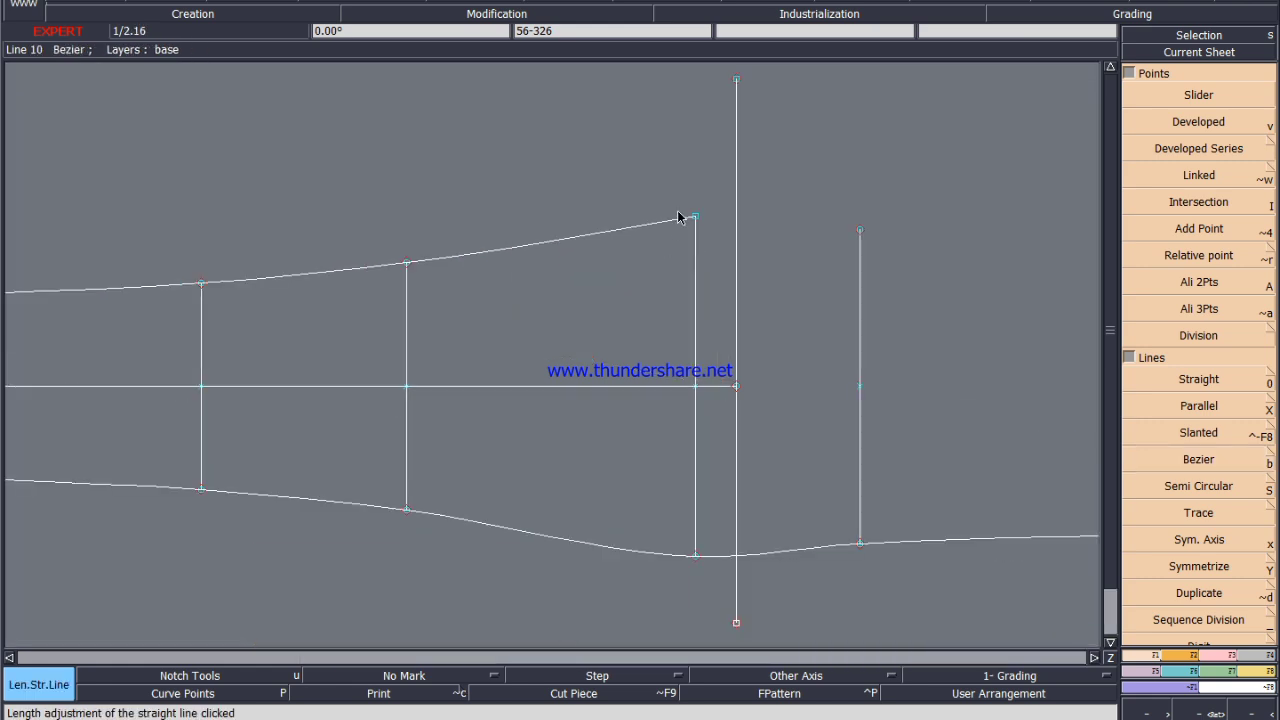
pyautogui.click(1220, 657)
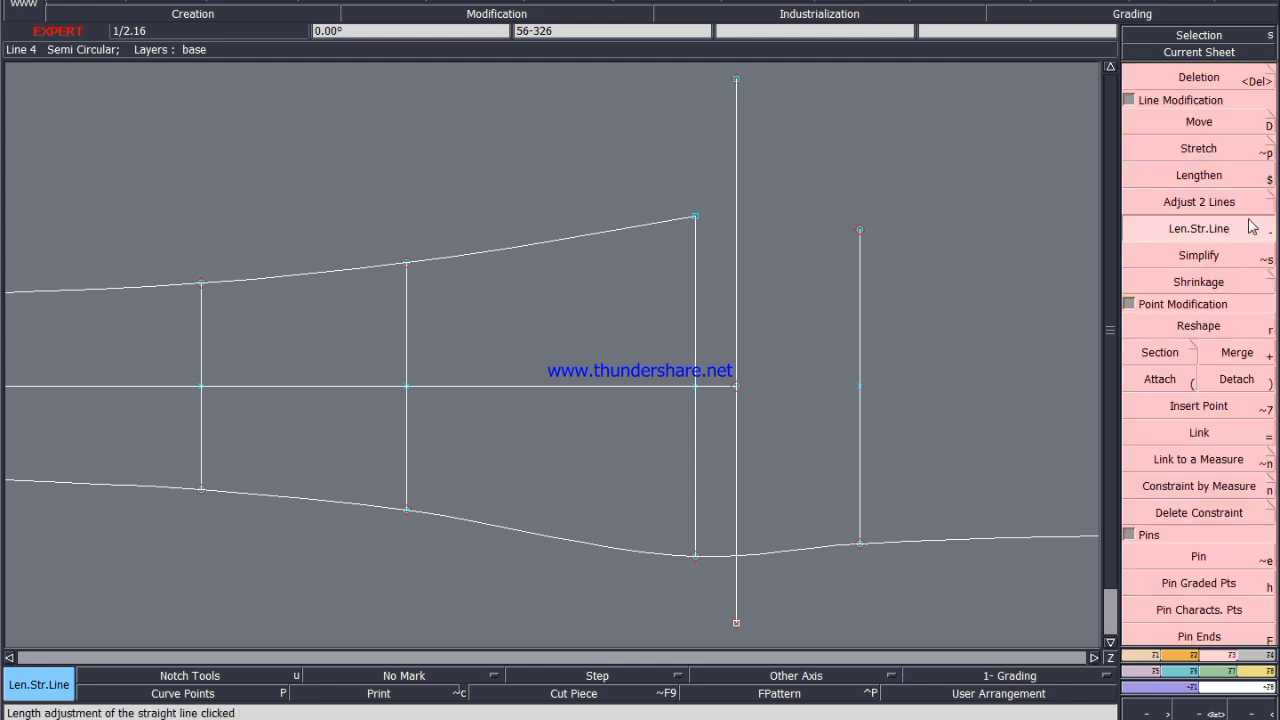
pyautogui.click(672, 225)
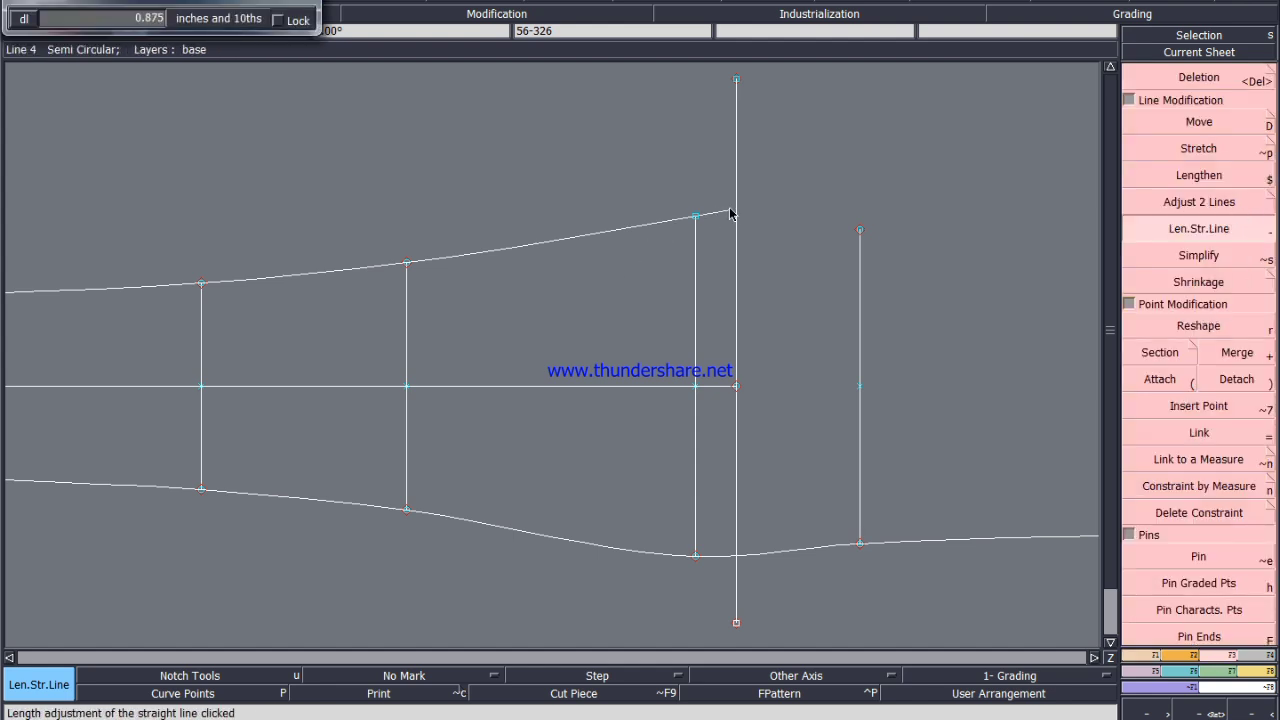
pyautogui.click(737, 210)
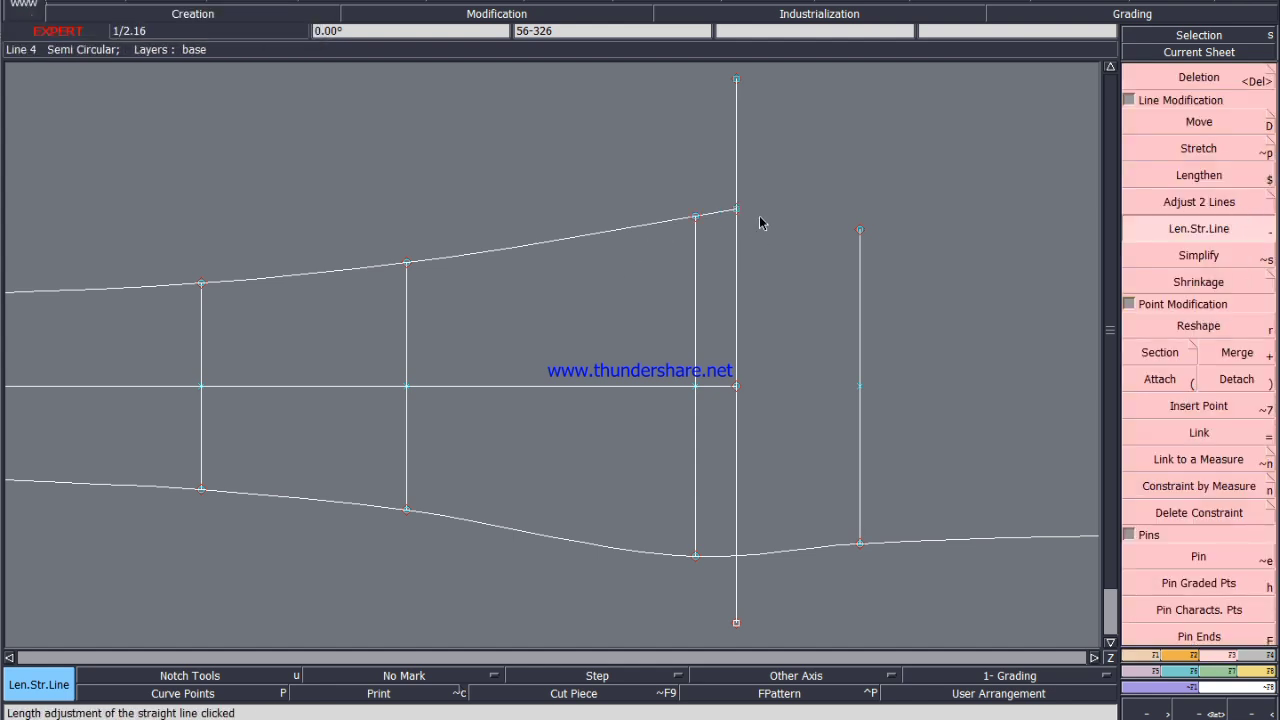
# Align the extended curve's end point vertically with the crotch line's upper end point using Ali 2Pts.
pyautogui.scroll(6, 736, 214)
pyautogui.scroll(-2, 736, 257)
pyautogui.scroll(-4, 736, 257)
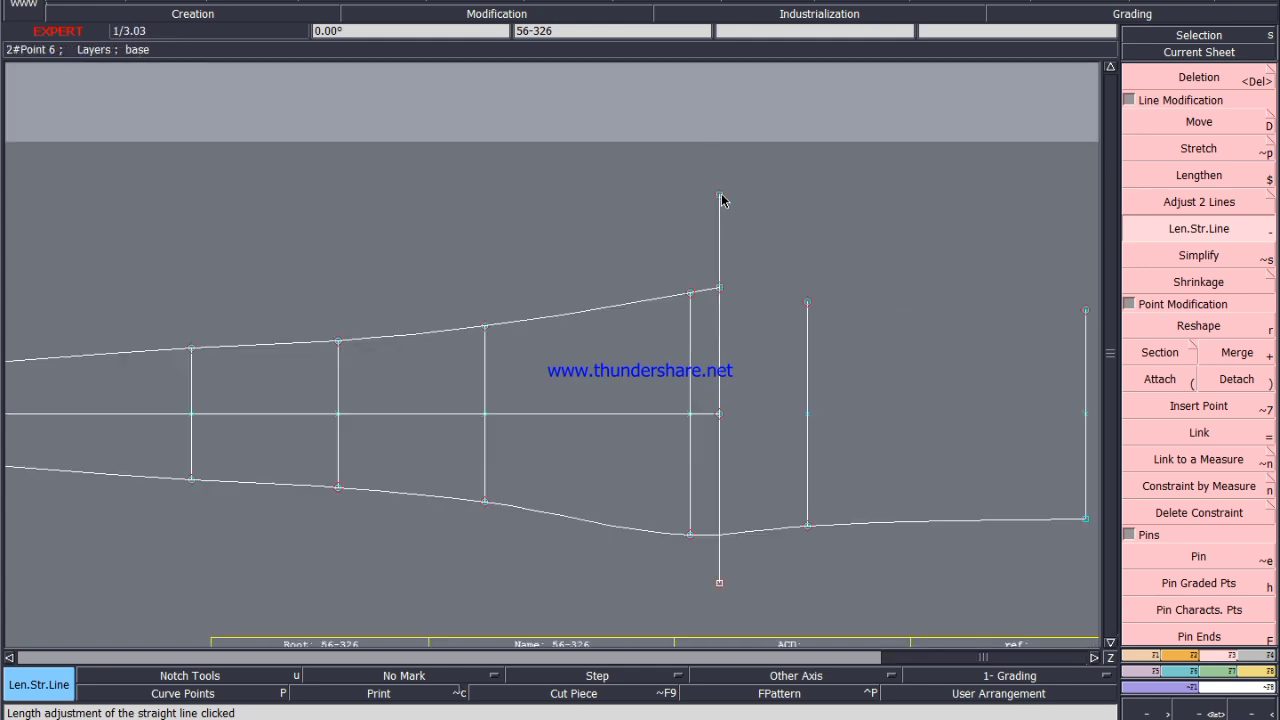
pyautogui.press('6')
pyautogui.click(720, 195)
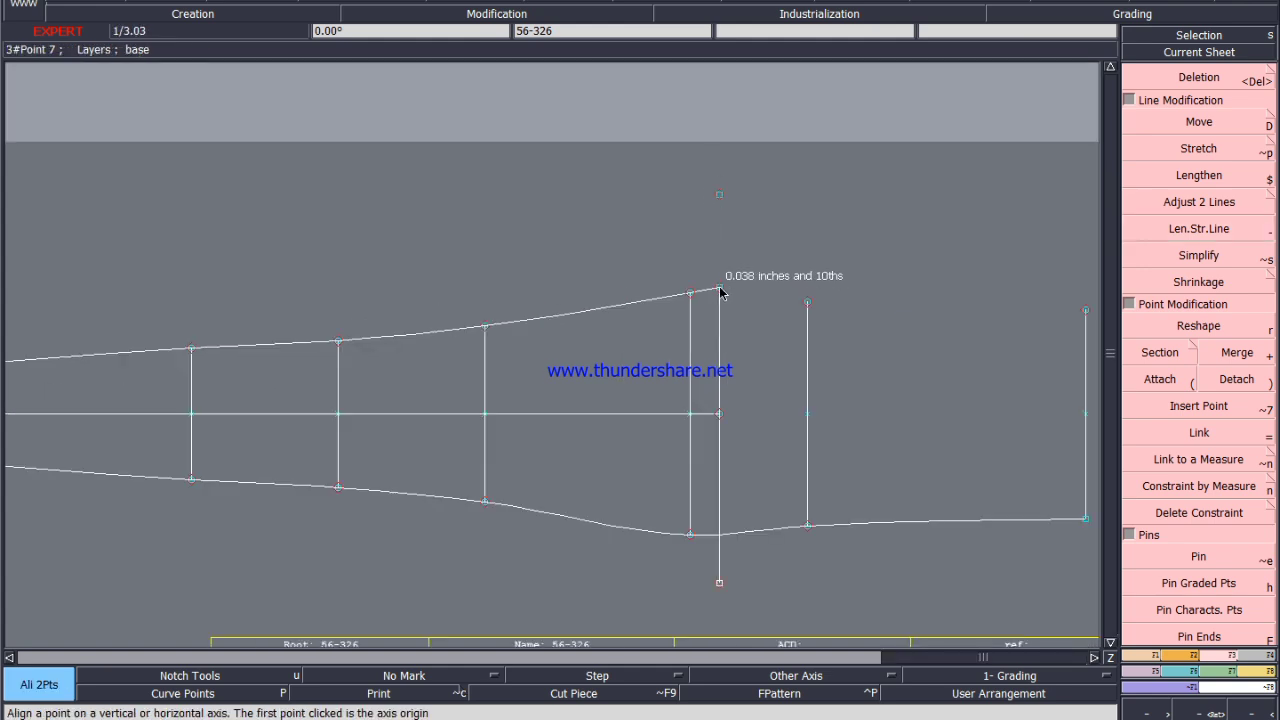
pyautogui.click(720, 287)
pyautogui.scroll(-4, 709, 285)
pyautogui.scroll(6, 686, 284)
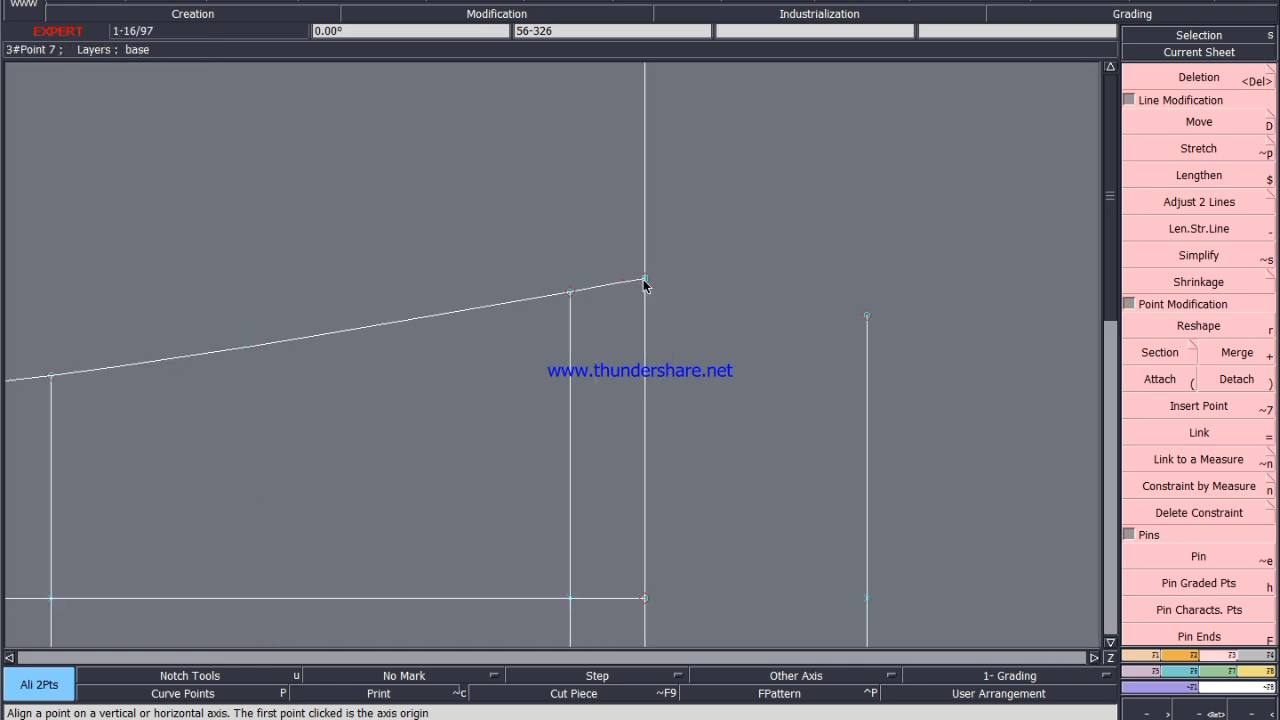
# Draw a Bezier curve from the aligned crotch point through the hip line's upper end to the waist-end line's upper end.
pyautogui.press('b')
pyautogui.click(645, 279)
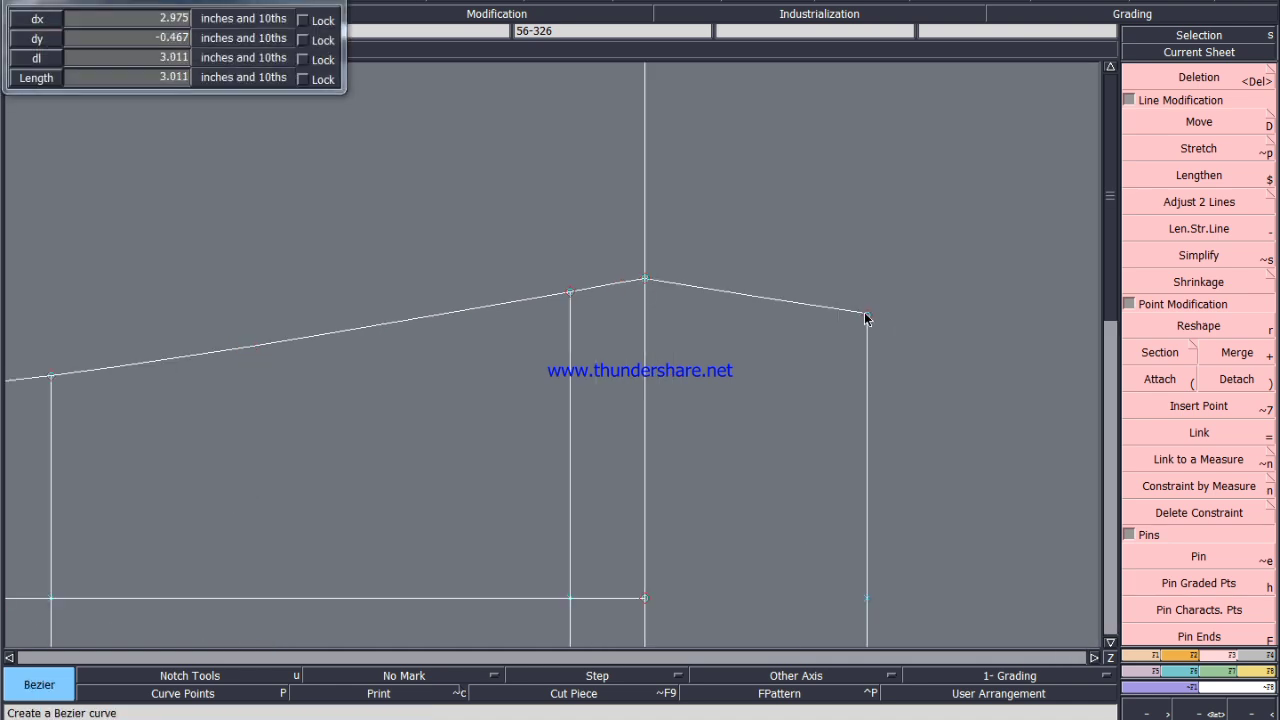
pyautogui.click(866, 314)
pyautogui.scroll(-2, 543, 310)
pyautogui.click(1057, 323)
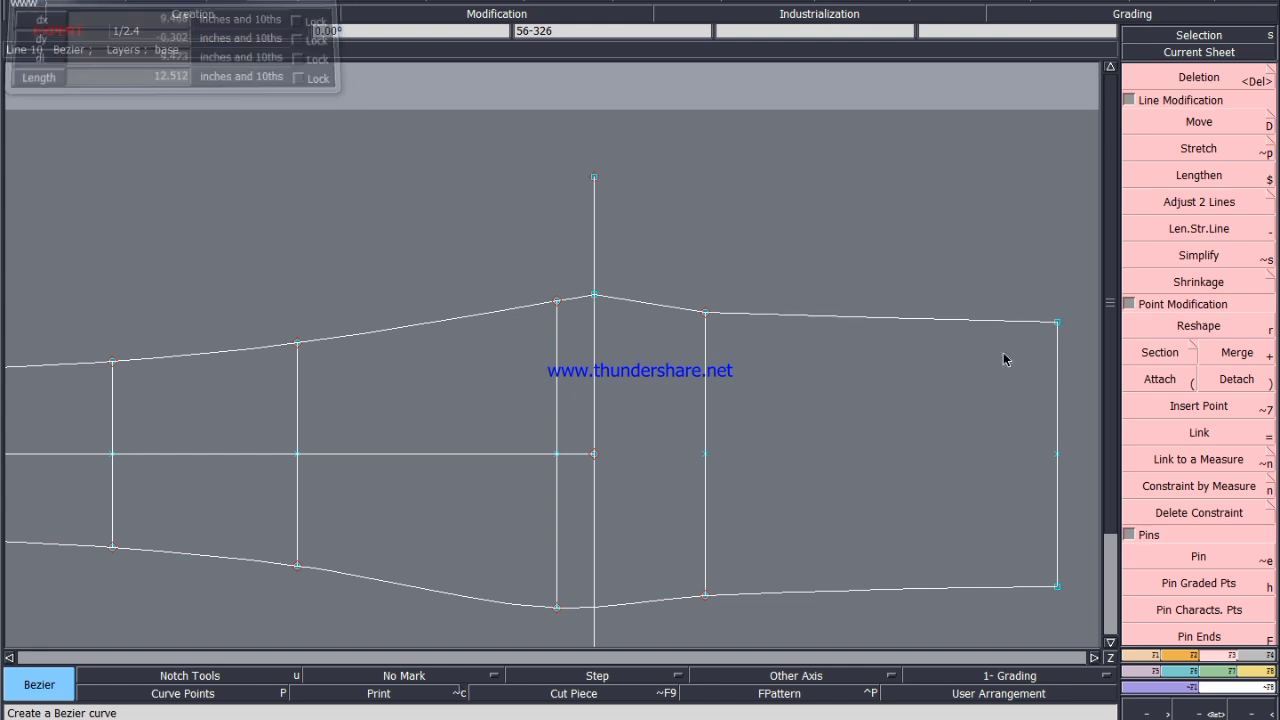
# Move the hip and waist-end lines together with their outline points by 0 in ShiftX and -0.5 inches in ShiftY.
pyautogui.scroll(-2, 190, 395)
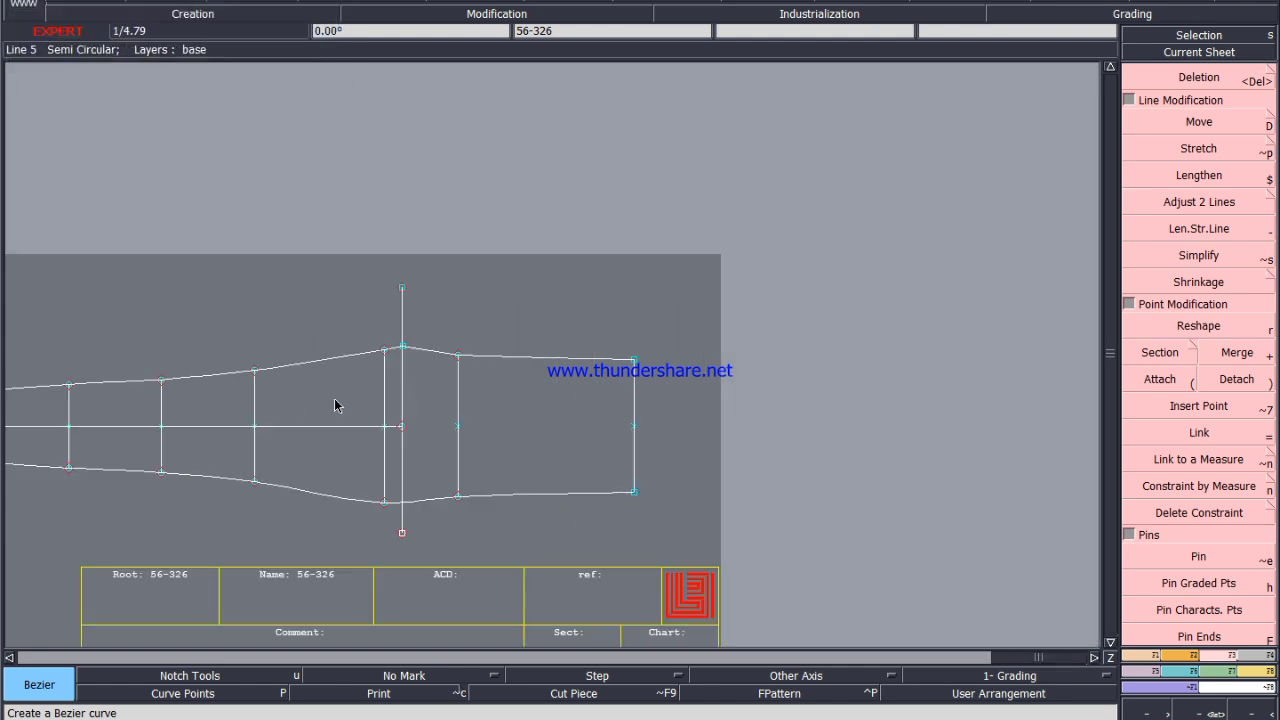
pyautogui.scroll(1, 240, 488)
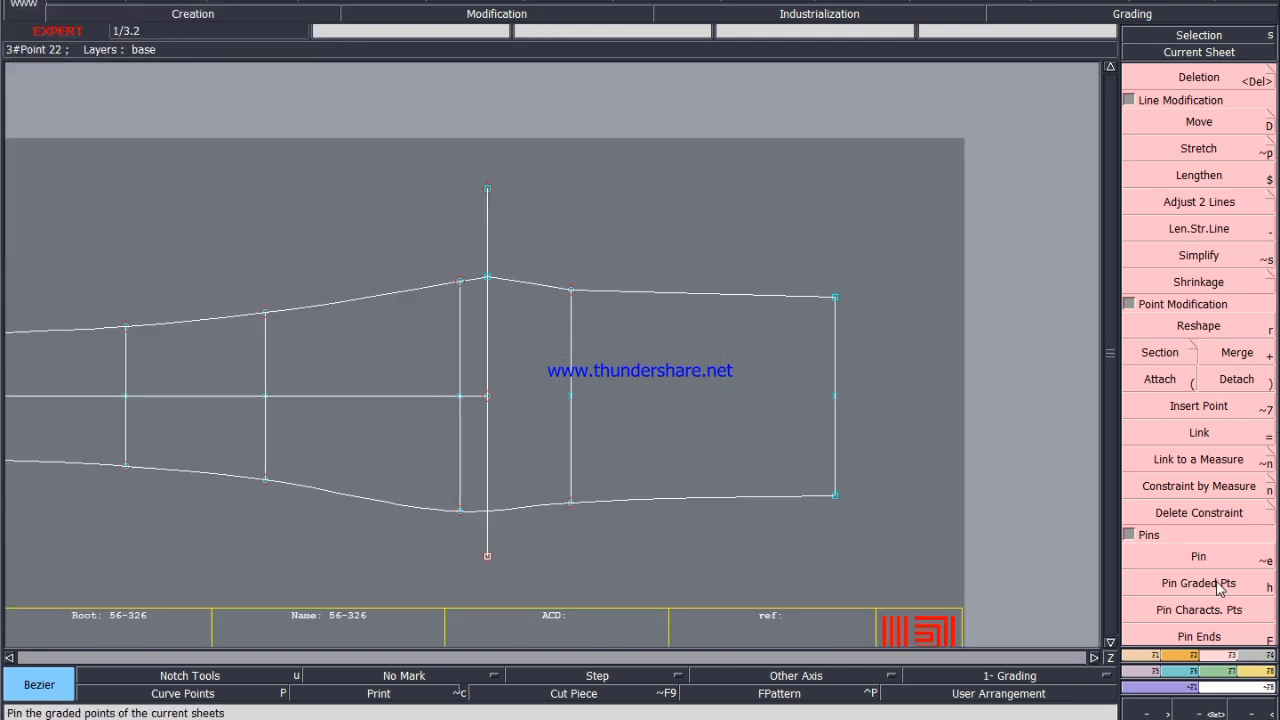
pyautogui.click(1215, 121)
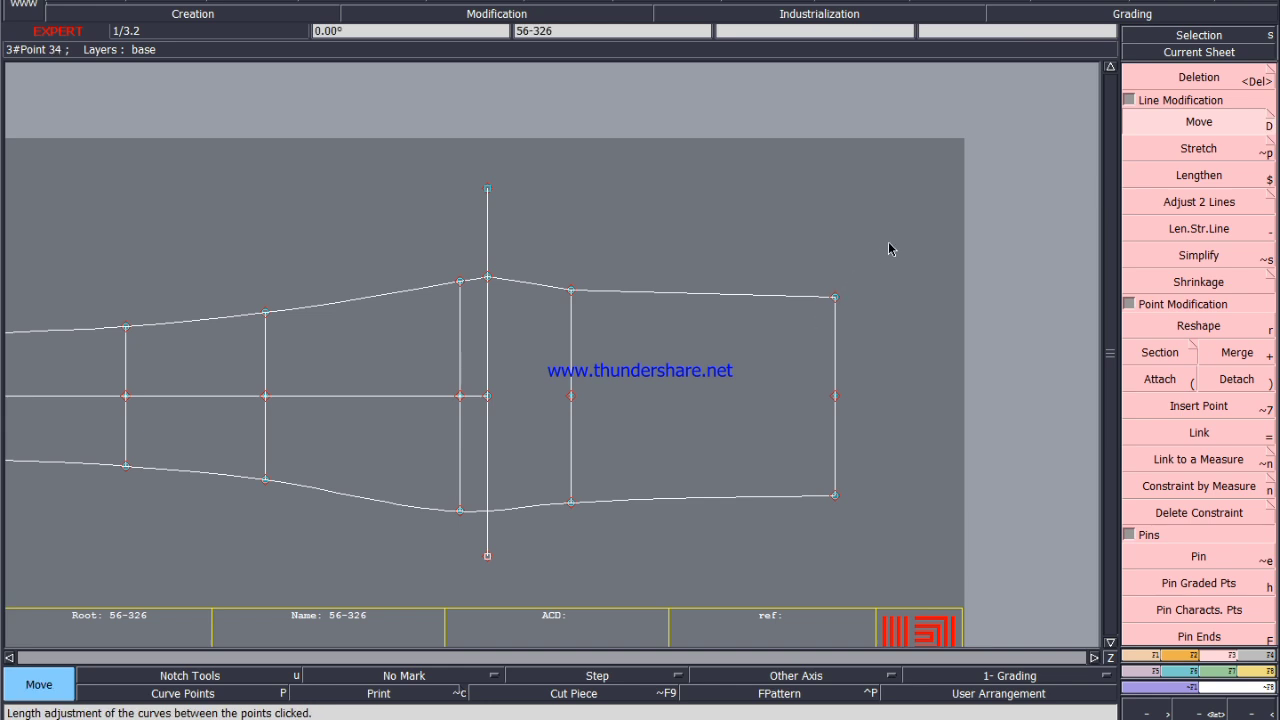
pyautogui.moveTo(899, 232); pyautogui.dragTo(548, 533)
pyautogui.click(570, 508)
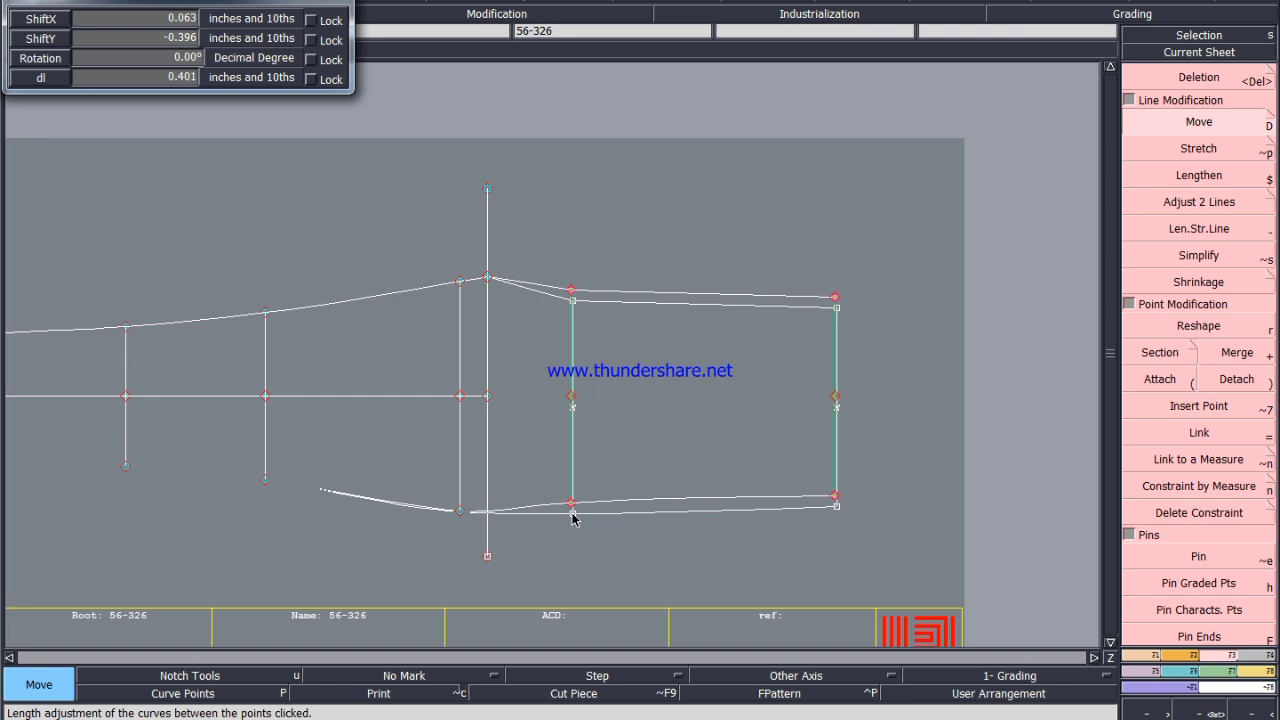
pyautogui.press('Down')
pyautogui.write('0')
pyautogui.press('Down')
pyautogui.write('-')
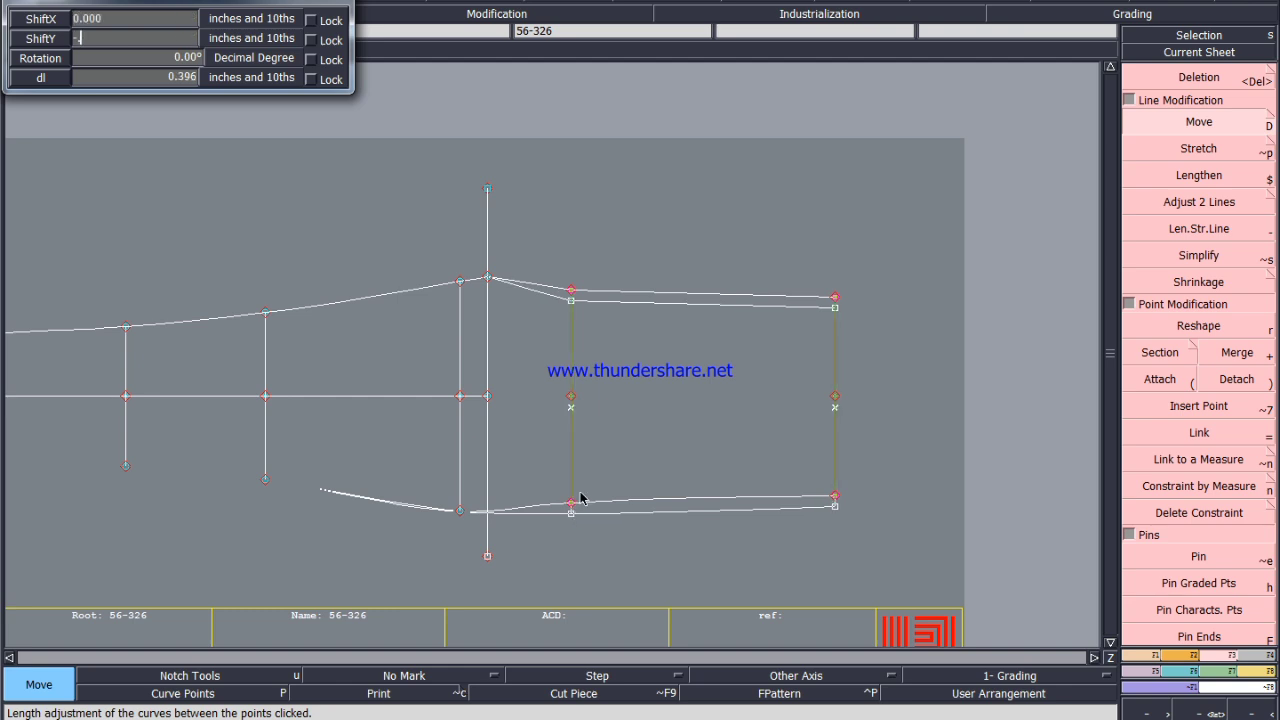
pyautogui.write('0.5')
pyautogui.press('Down')
pyautogui.press('Return')
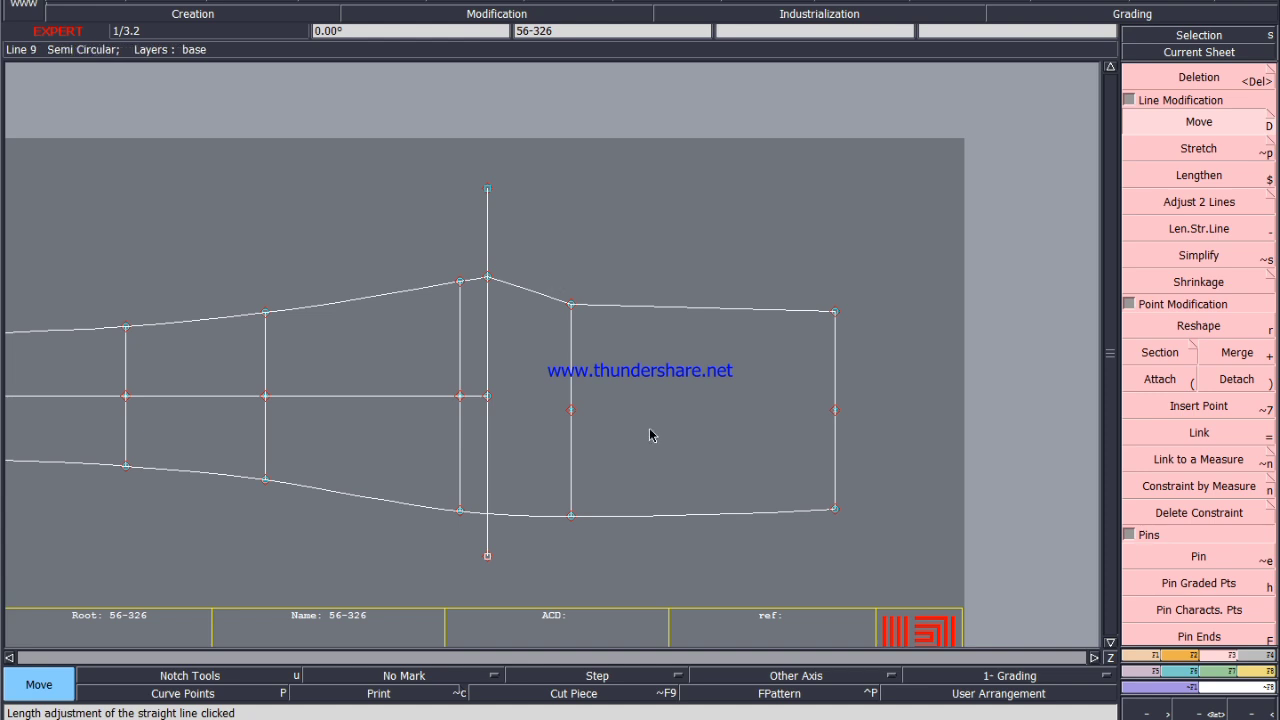
# Switch to the Excel specification and fill the high hip row (row 19) yellow.
pyautogui.scroll(1, 820, 515)
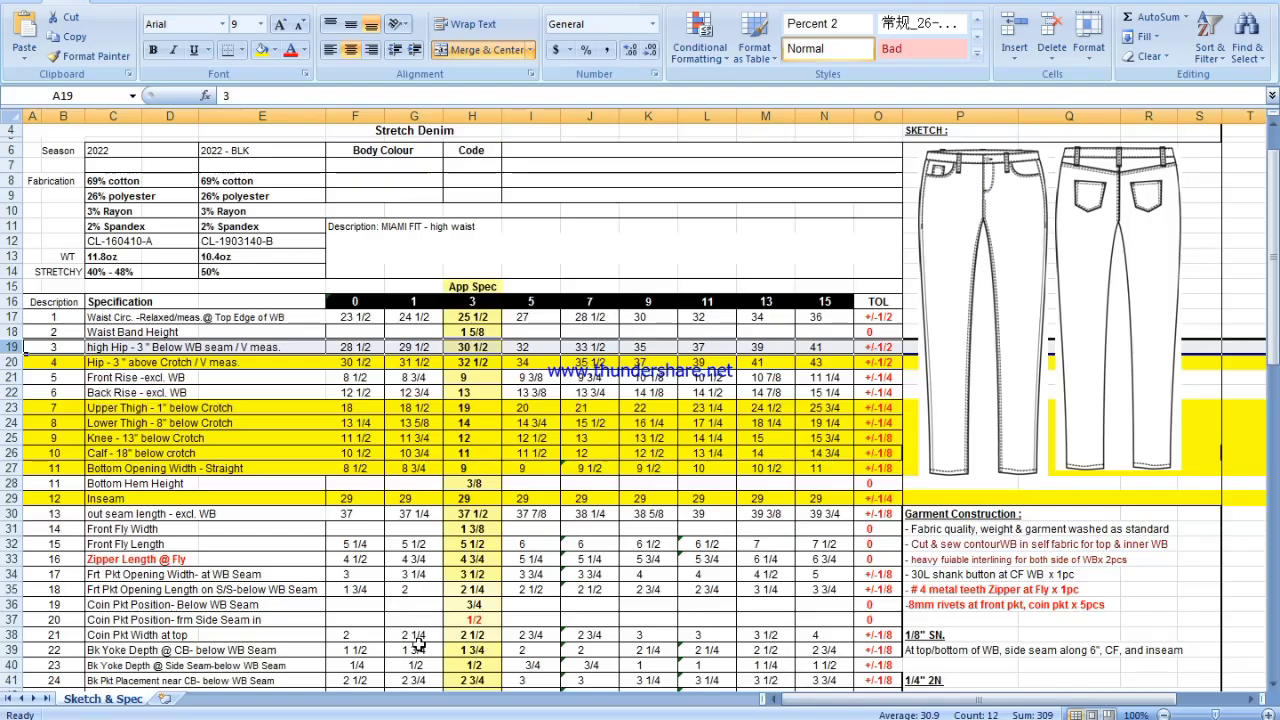
pyautogui.rightClick(13, 347)
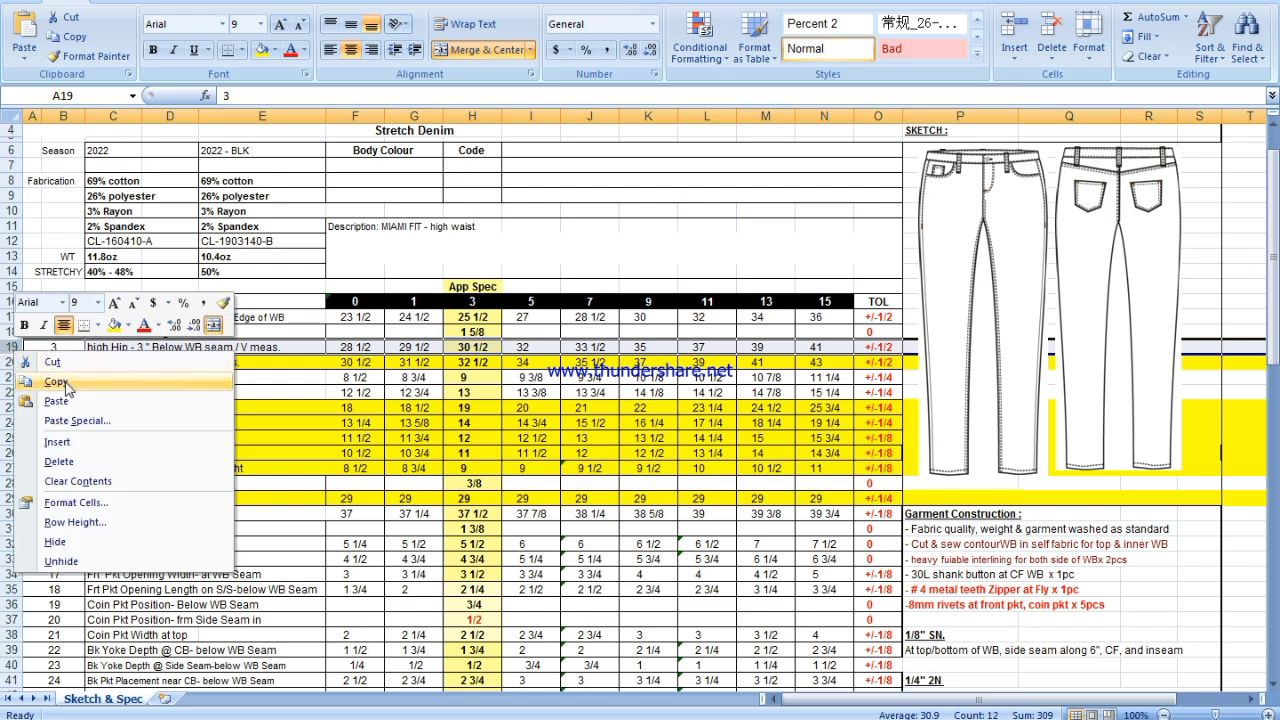
pyautogui.click(114, 327)
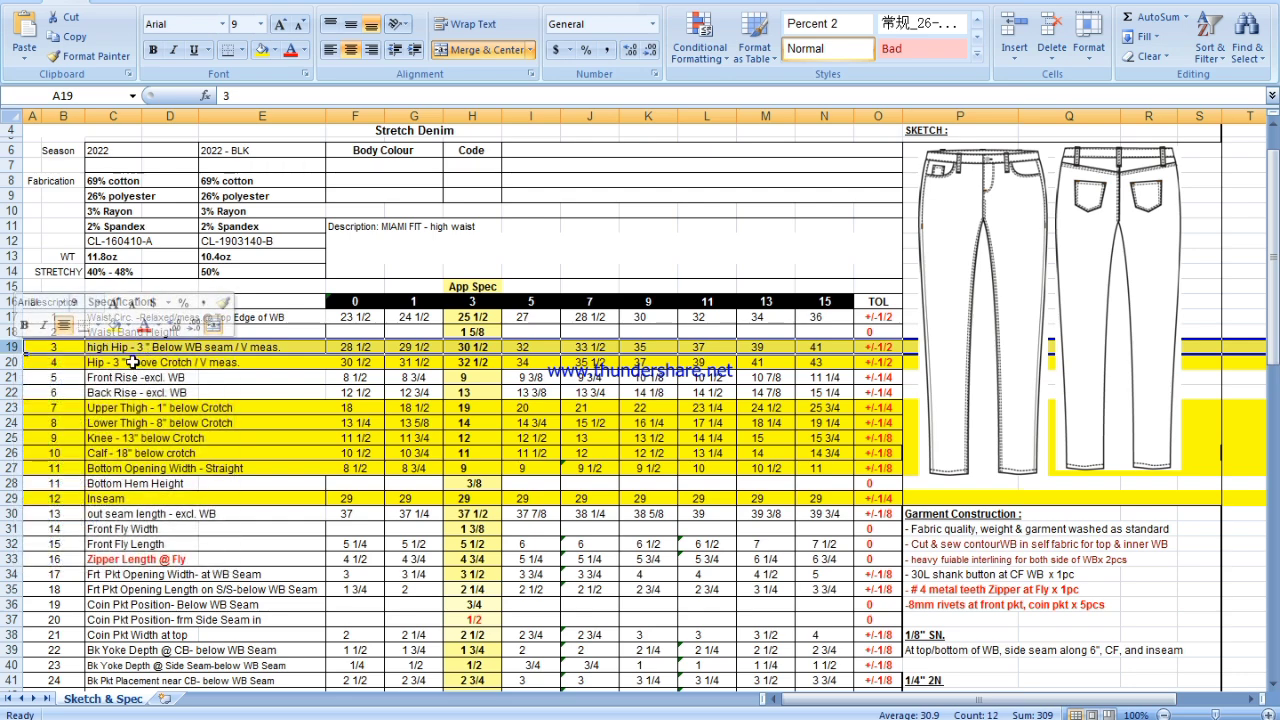
pyautogui.click(255, 437)
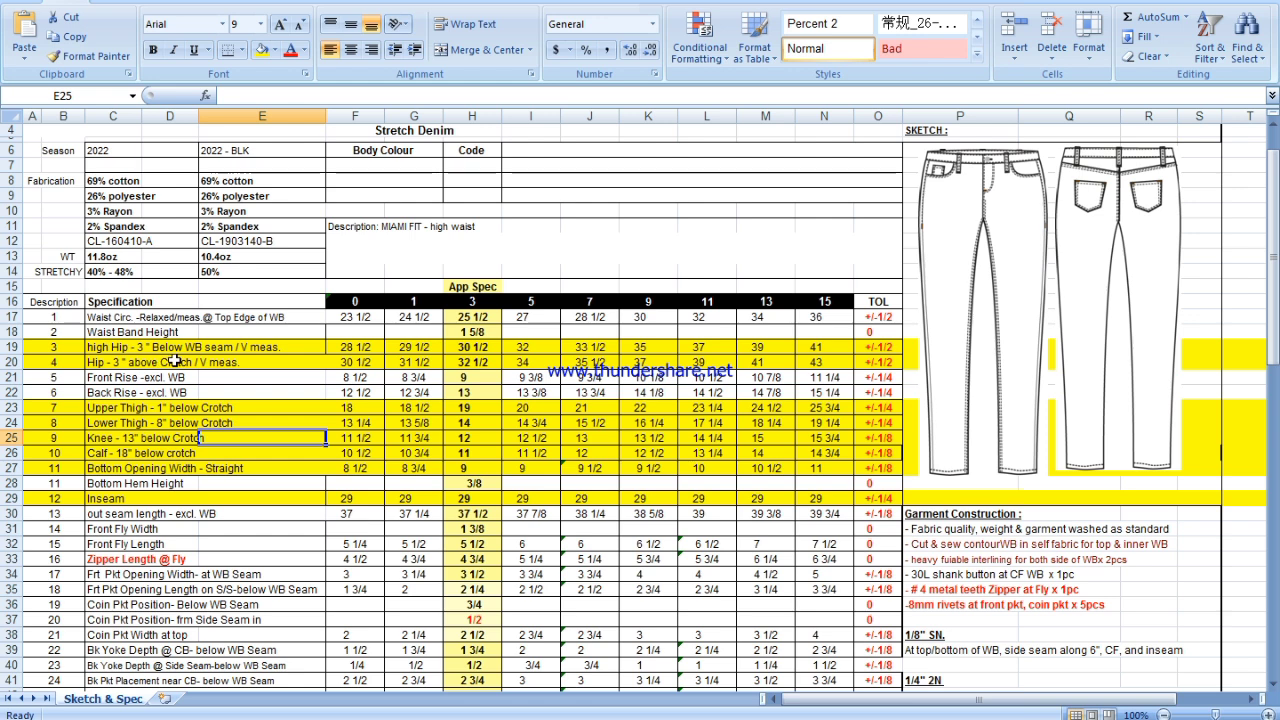
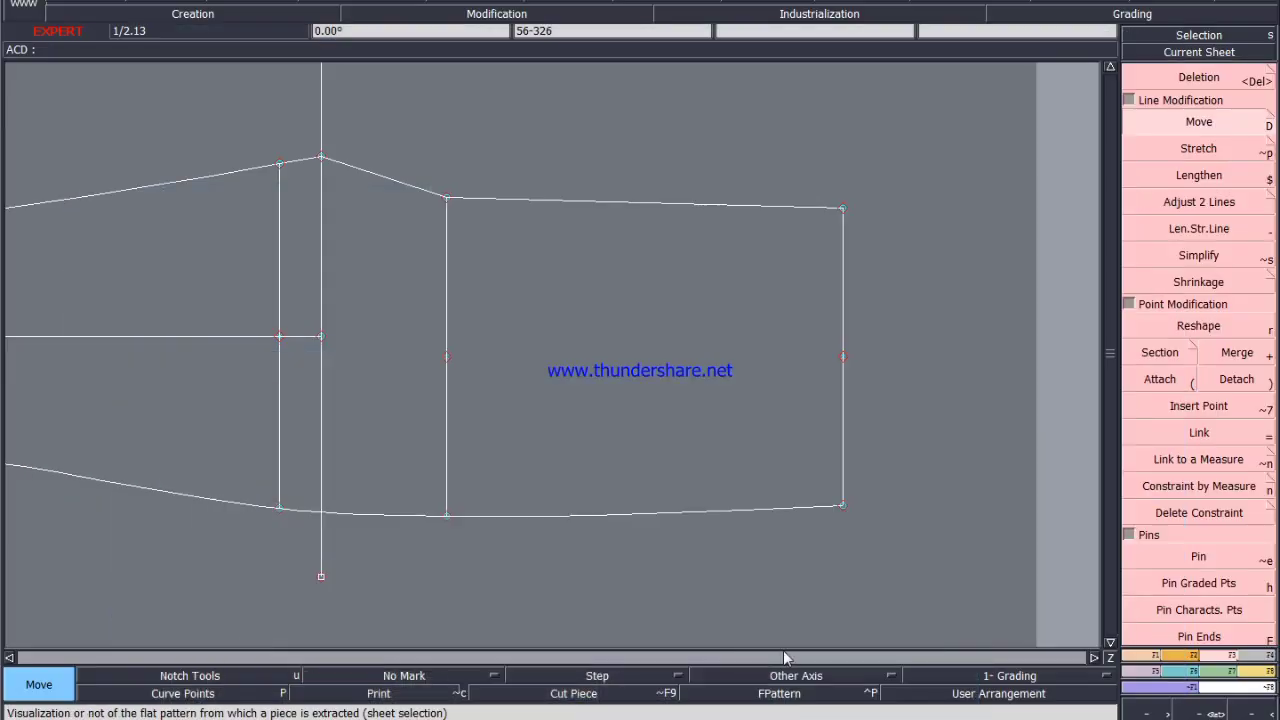
# Place developed points at -3.000 inches from the waist-end line along the lower and upper outlines and insert them into their curves.
pyautogui.press('d')
pyautogui.click(843, 509)
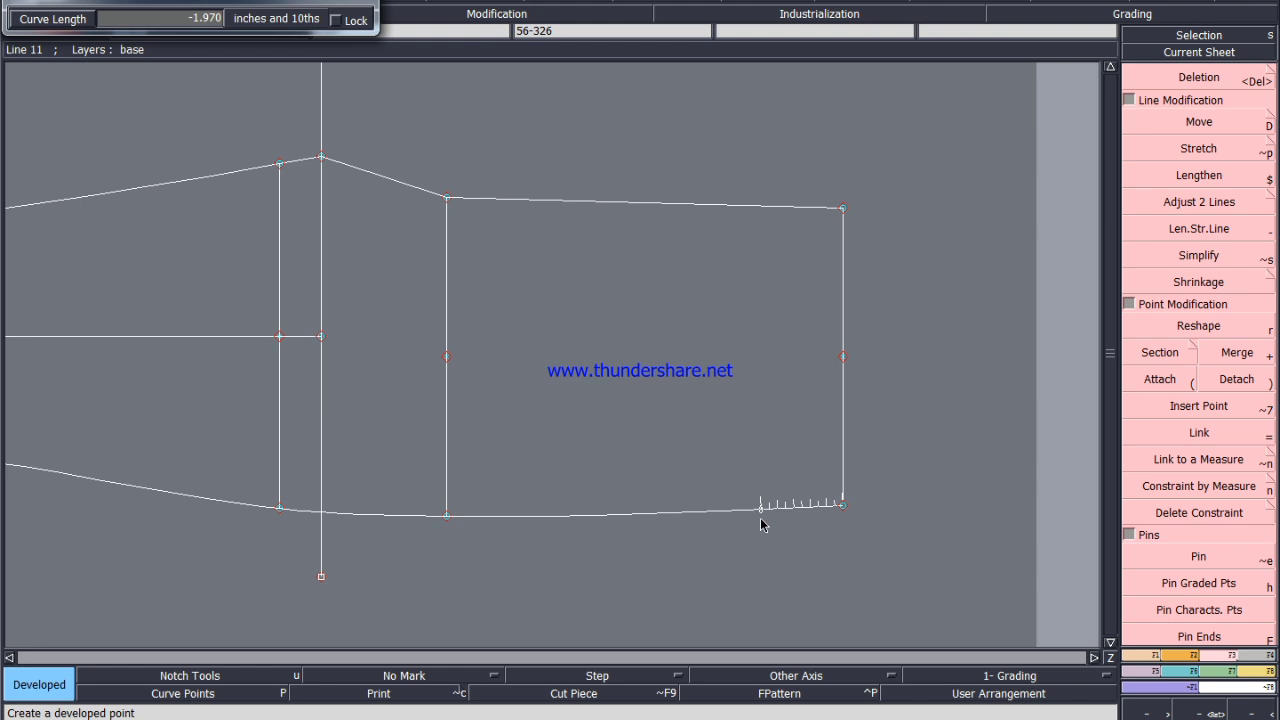
pyautogui.write('-3.000')
pyautogui.press('Return')
pyautogui.click(843, 208)
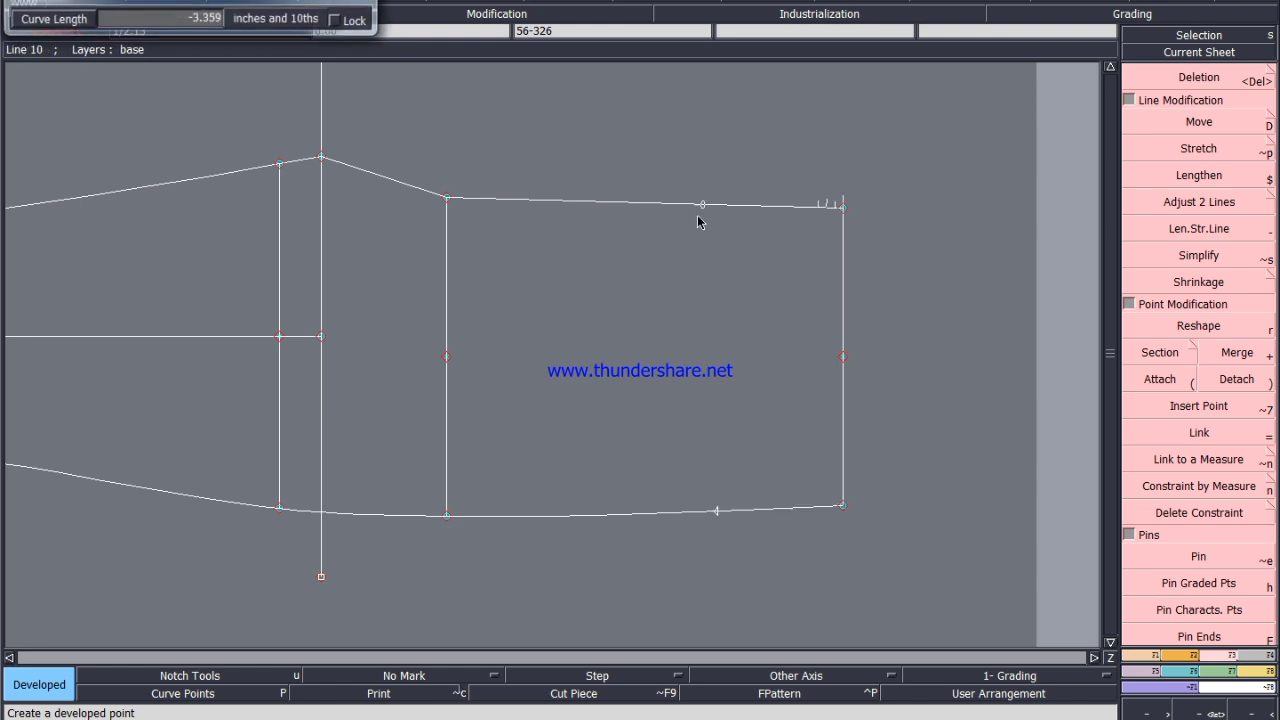
pyautogui.write('-3.000')
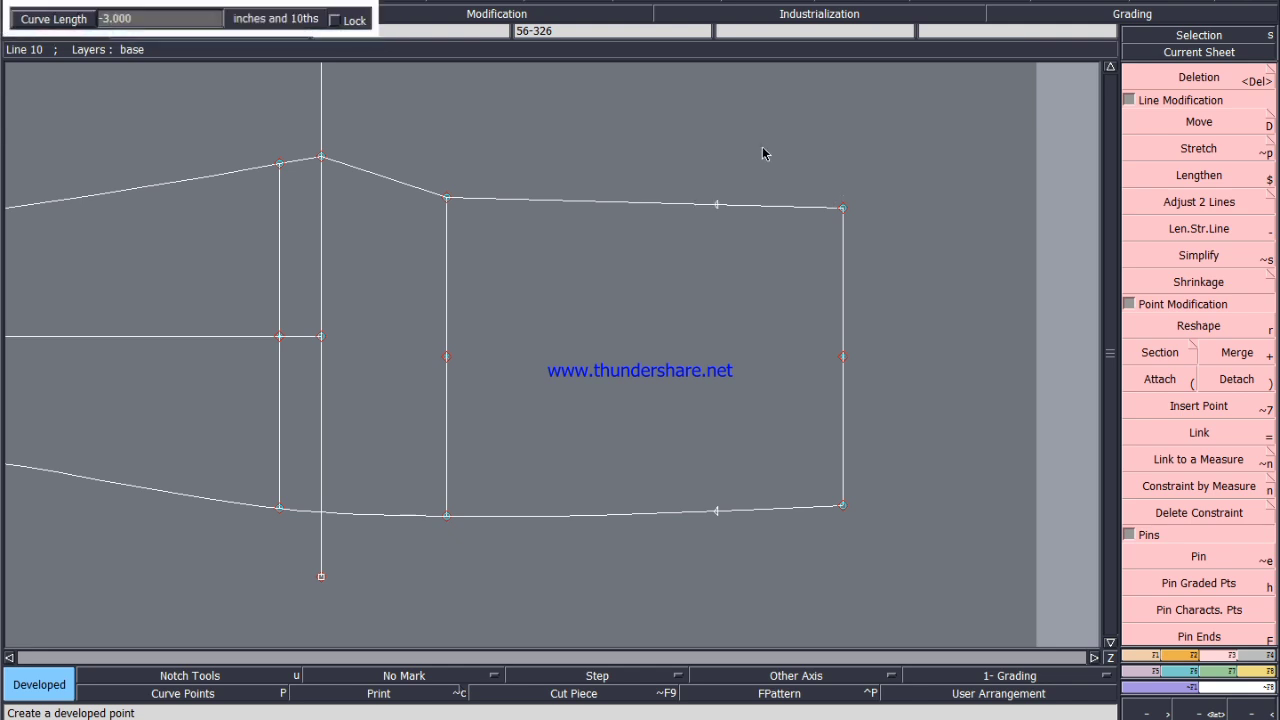
pyautogui.press('Return')
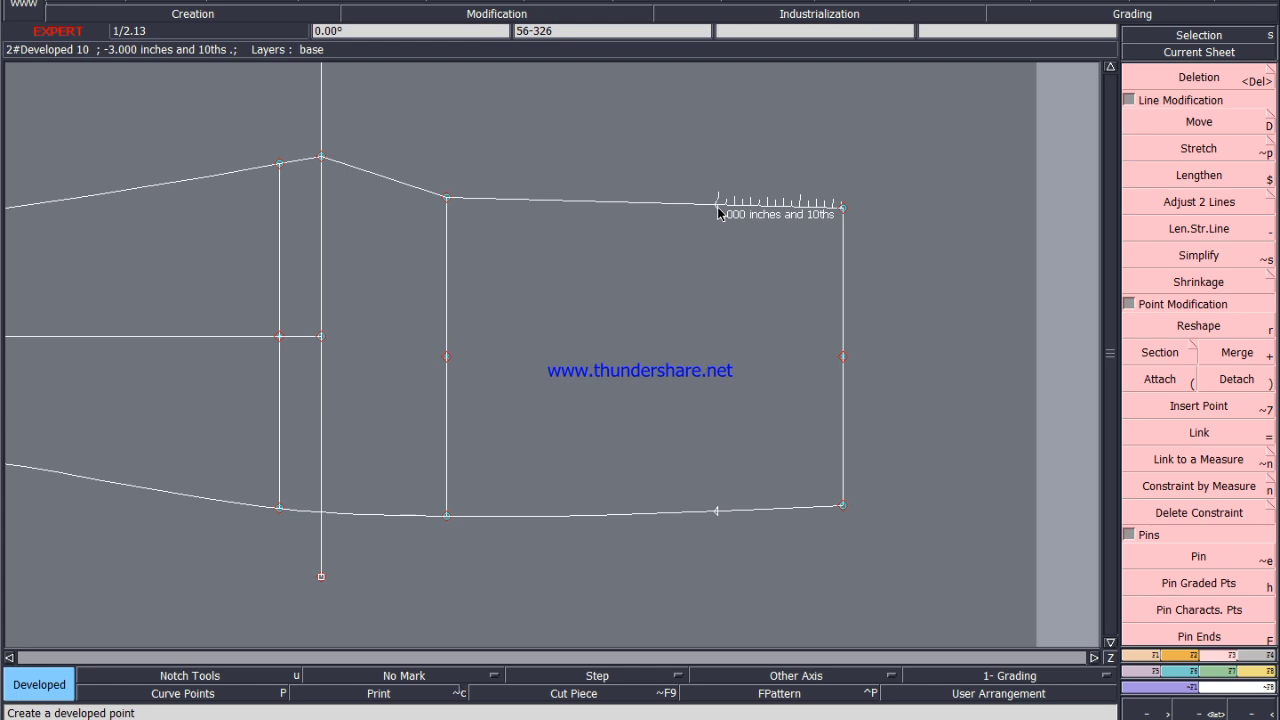
pyautogui.hotkey('alt', '7')
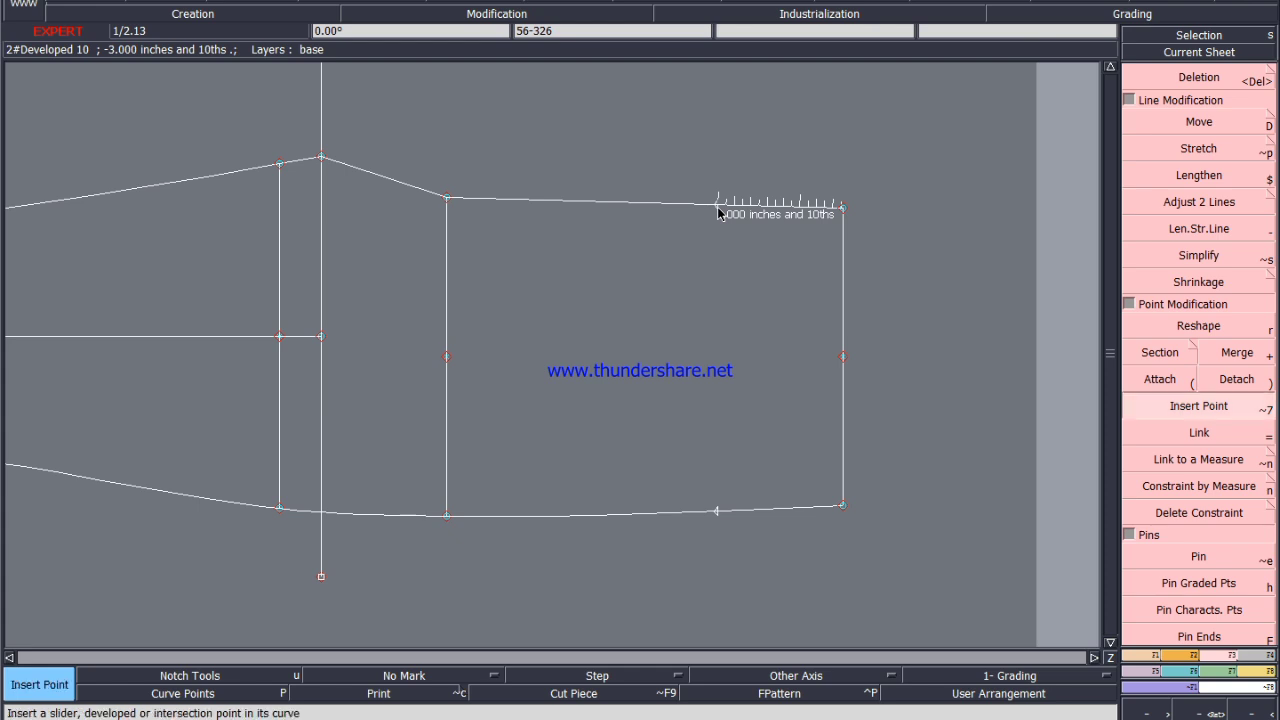
pyautogui.click(716, 512)
# Align both inserted outline points horizontally with the waist-end line's ends using Ali 2Pts and save the model, continuing past the anomalies.
pyautogui.click(1146, 656)
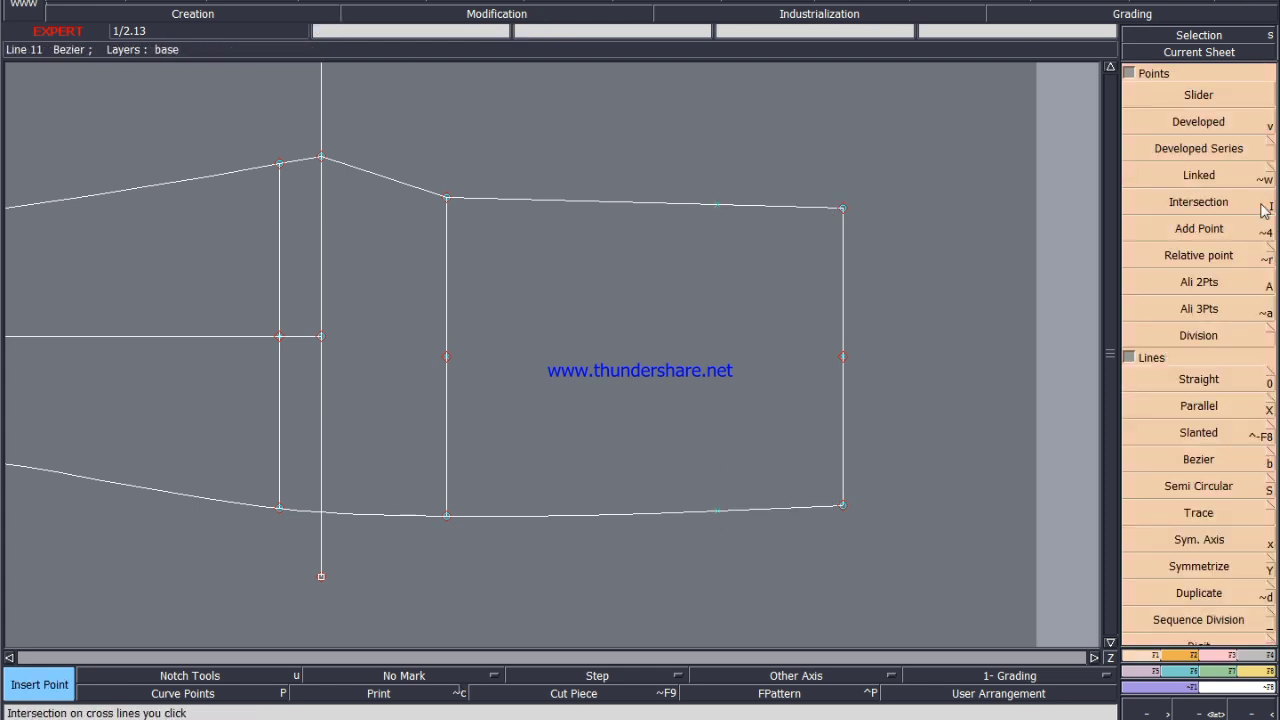
pyautogui.click(1214, 286)
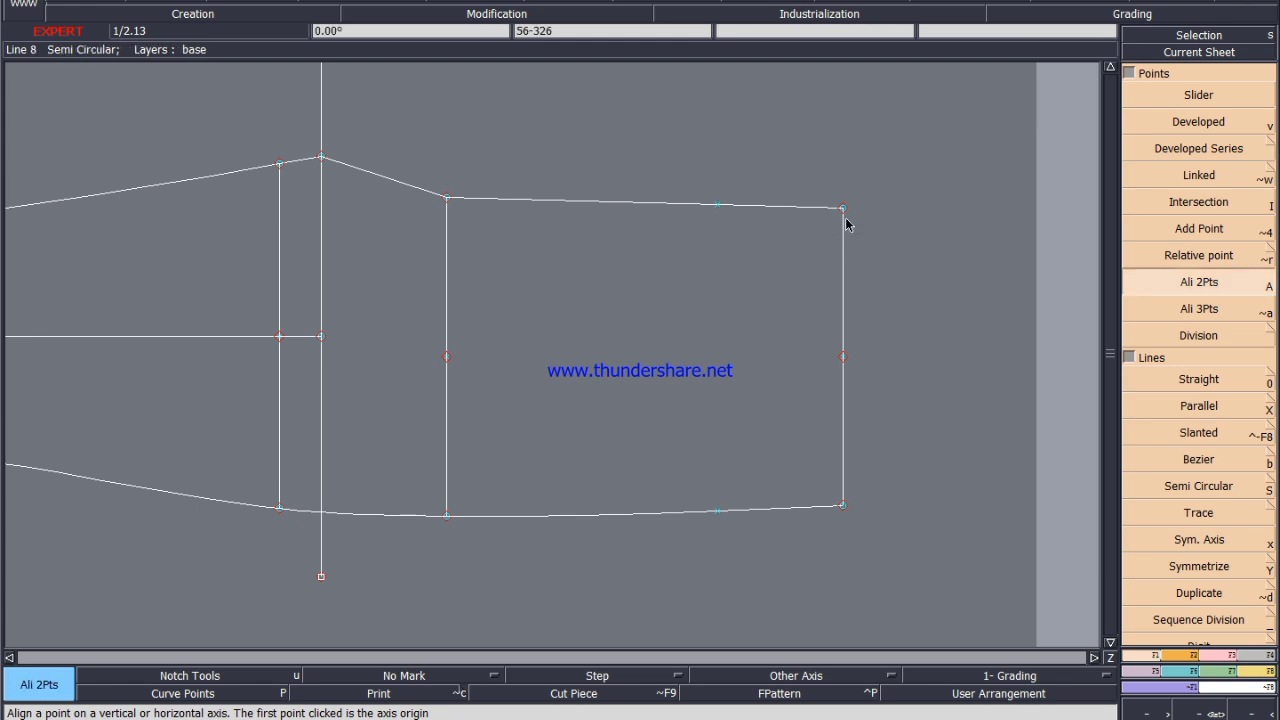
pyautogui.click(845, 209)
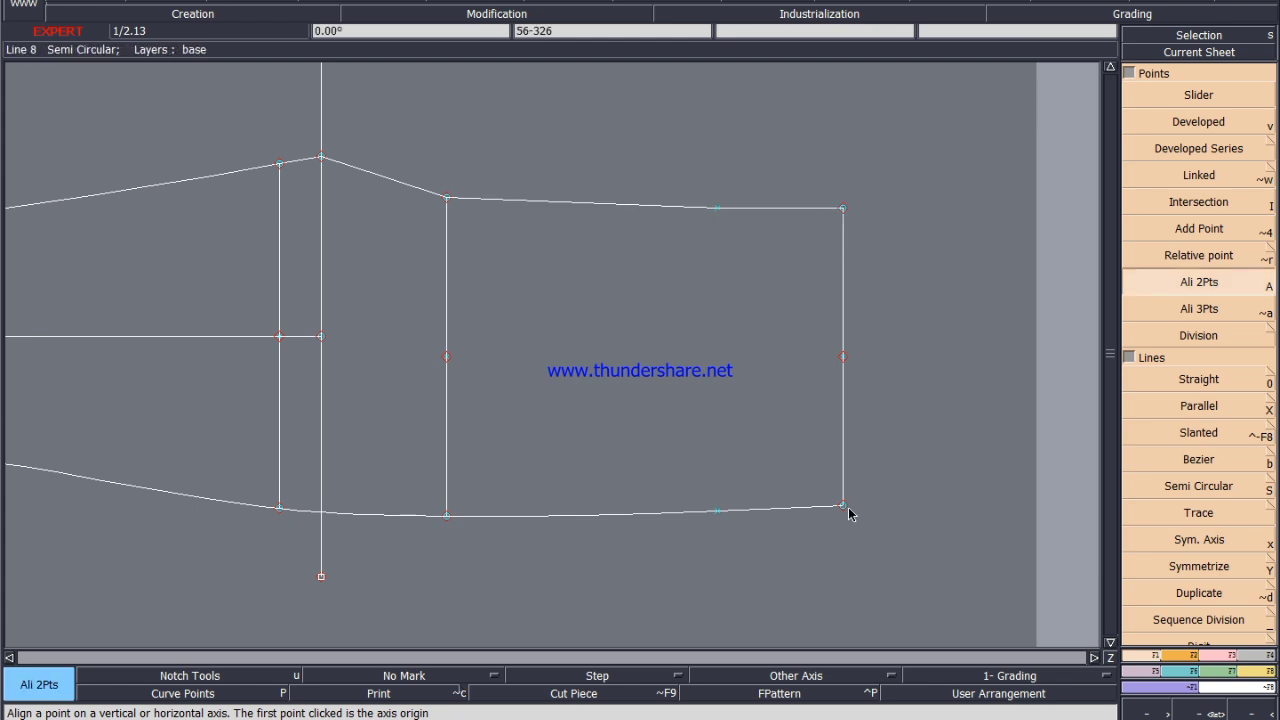
pyautogui.click(718, 513)
pyautogui.click(1262, 332)
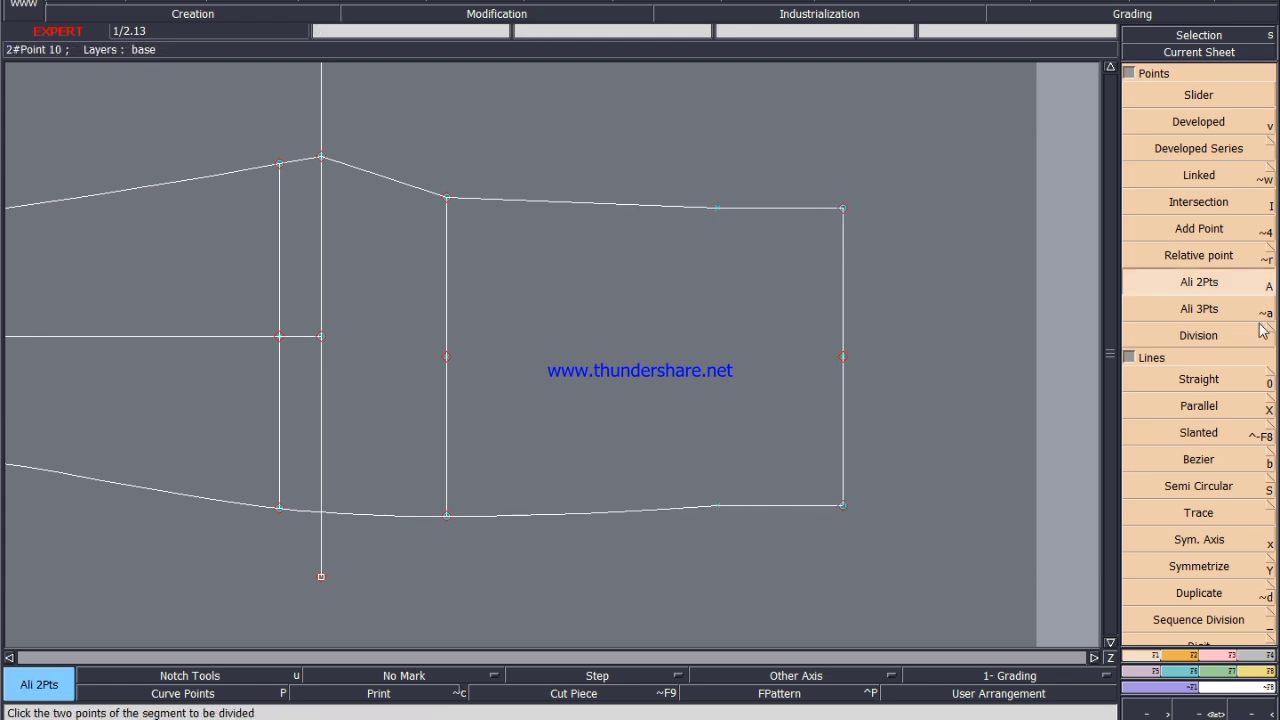
pyautogui.hotkey('ctrl', 's')
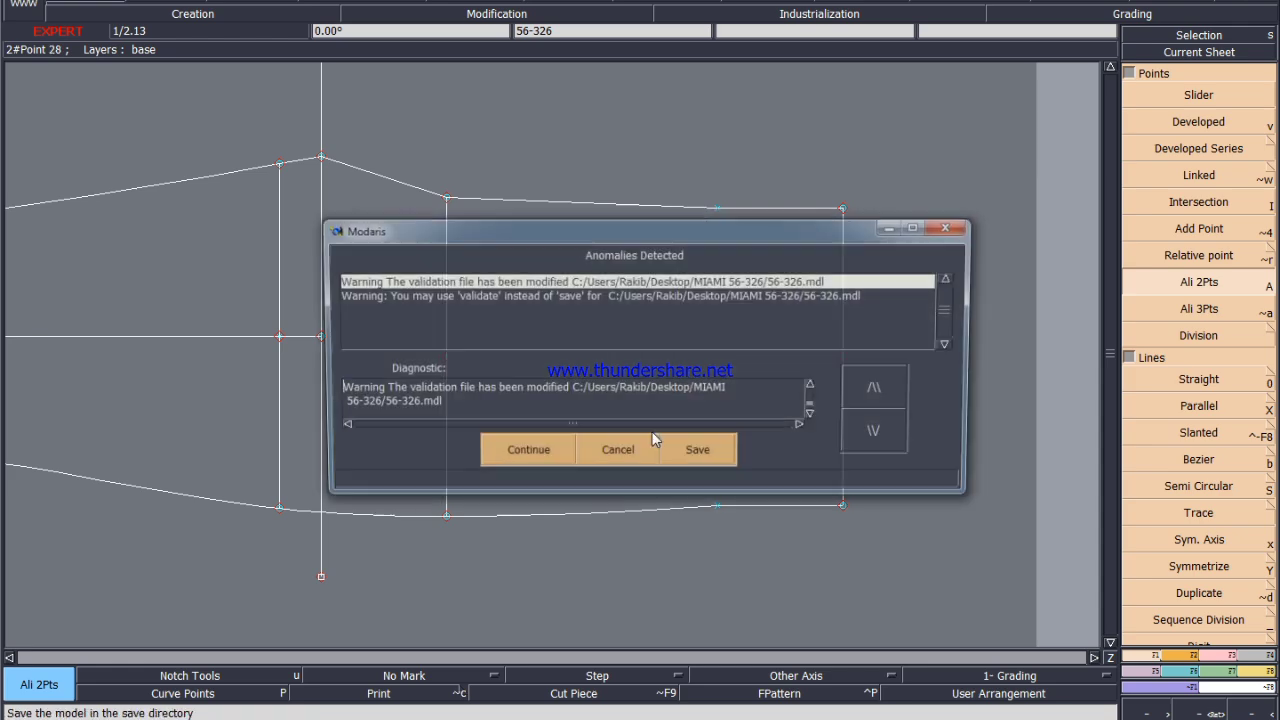
pyautogui.click(524, 455)
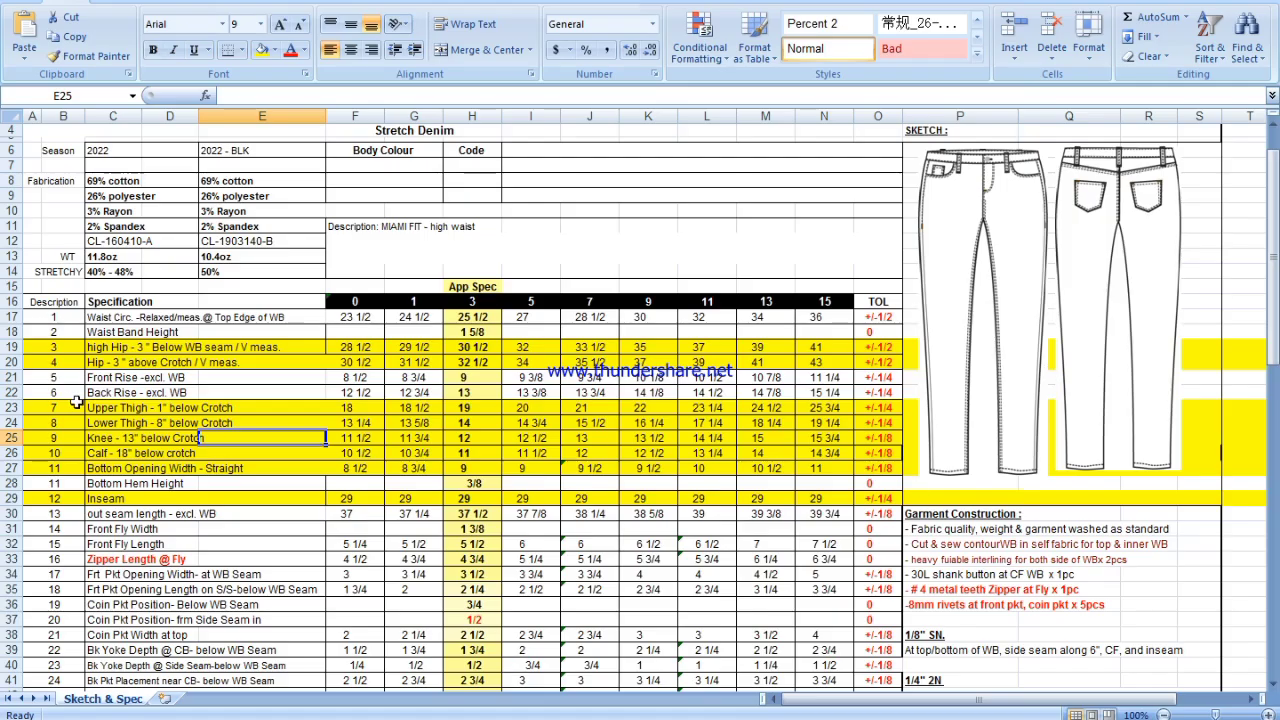
# Switch to the Excel specification and highlight the waist circumference row (row 17) yellow.
pyautogui.click(12, 317)
pyautogui.rightClick(14, 318)
pyautogui.click(158, 330)
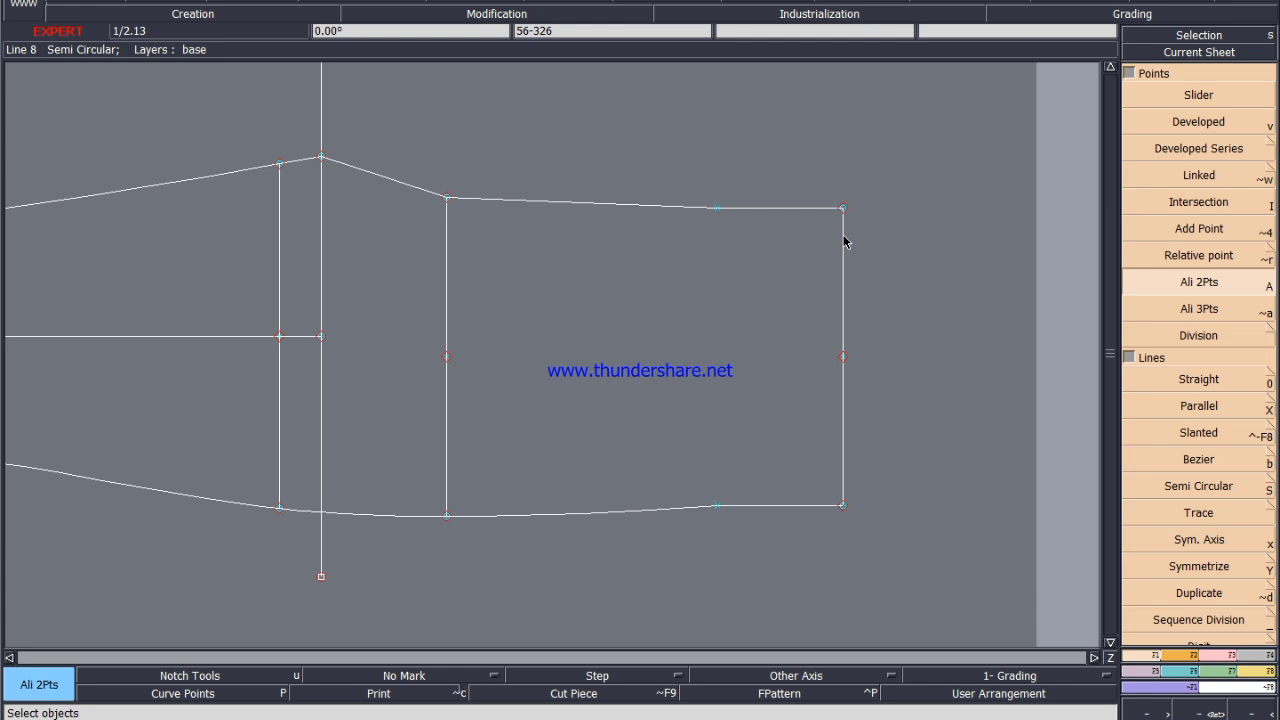
# Switch back to Modaris and add a Length Measure along the waist-end line between its upper and lower ends.
pyautogui.press('l')
pyautogui.click(843, 236)
pyautogui.click(881, 575)
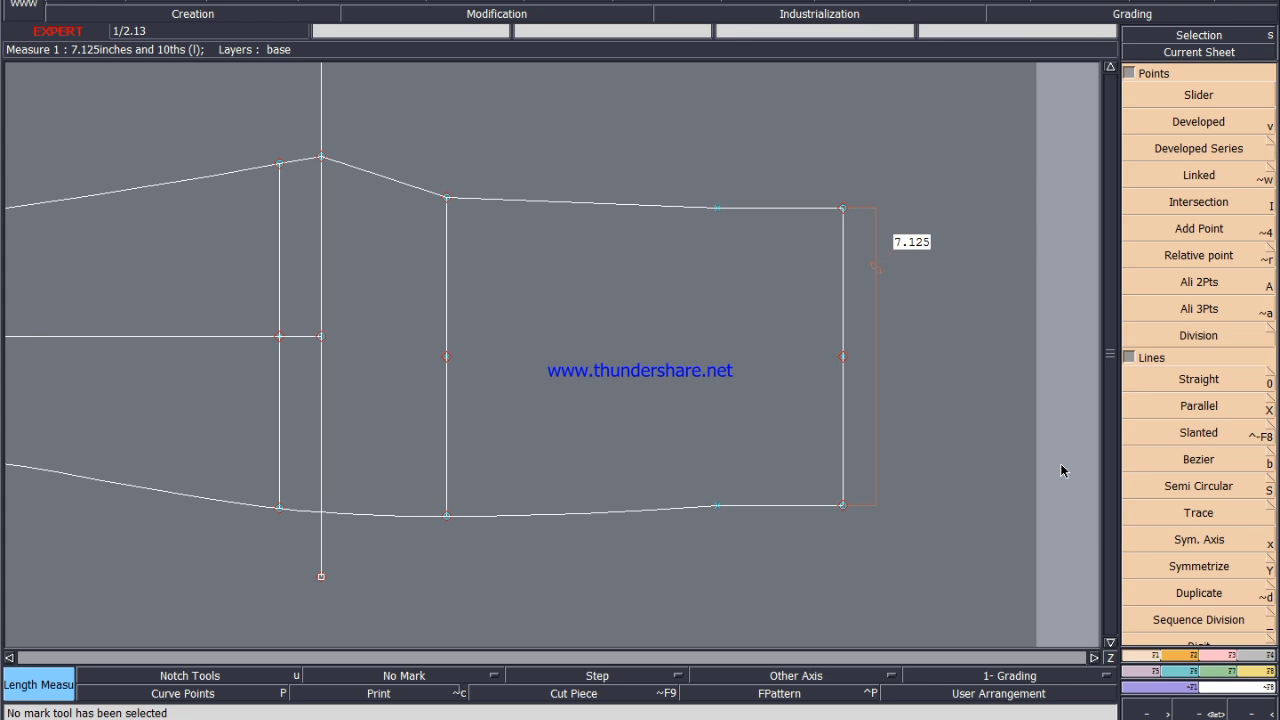
# Move the waist-end line's upper end by 0 in ShiftX and -0.25 inches in ShiftY.
pyautogui.click(1222, 657)
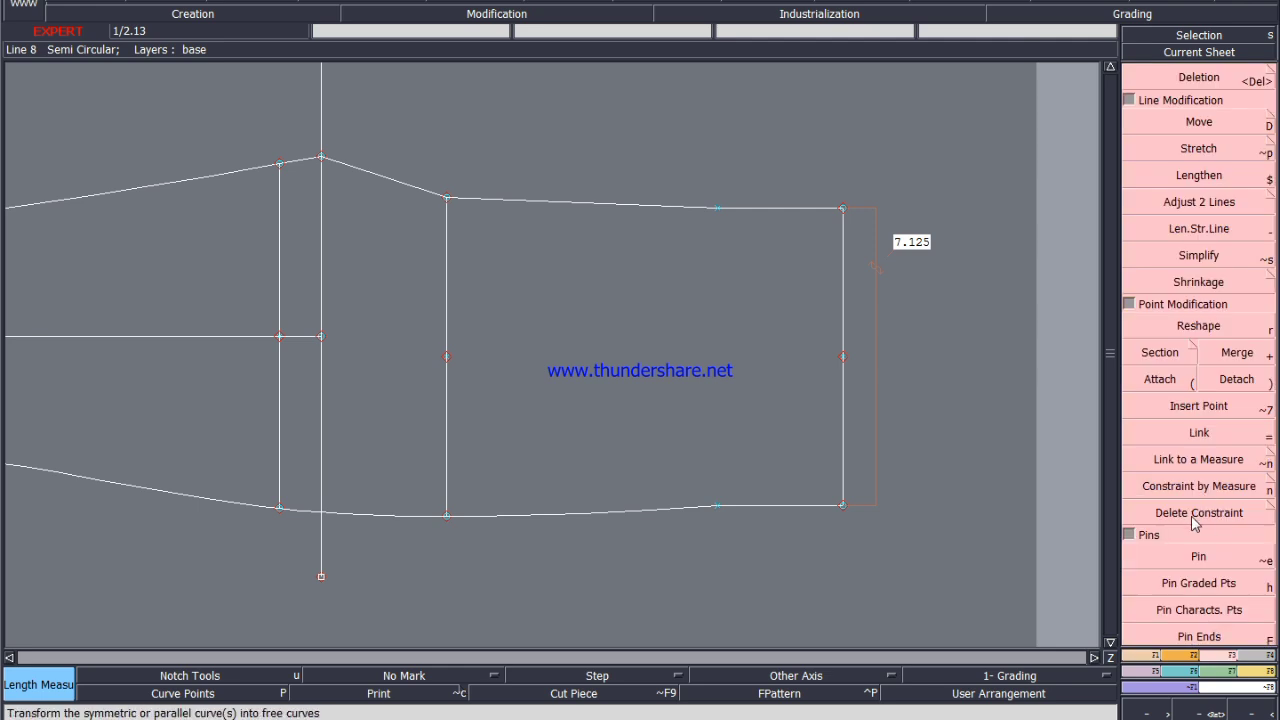
pyautogui.click(1229, 128)
pyautogui.click(843, 209)
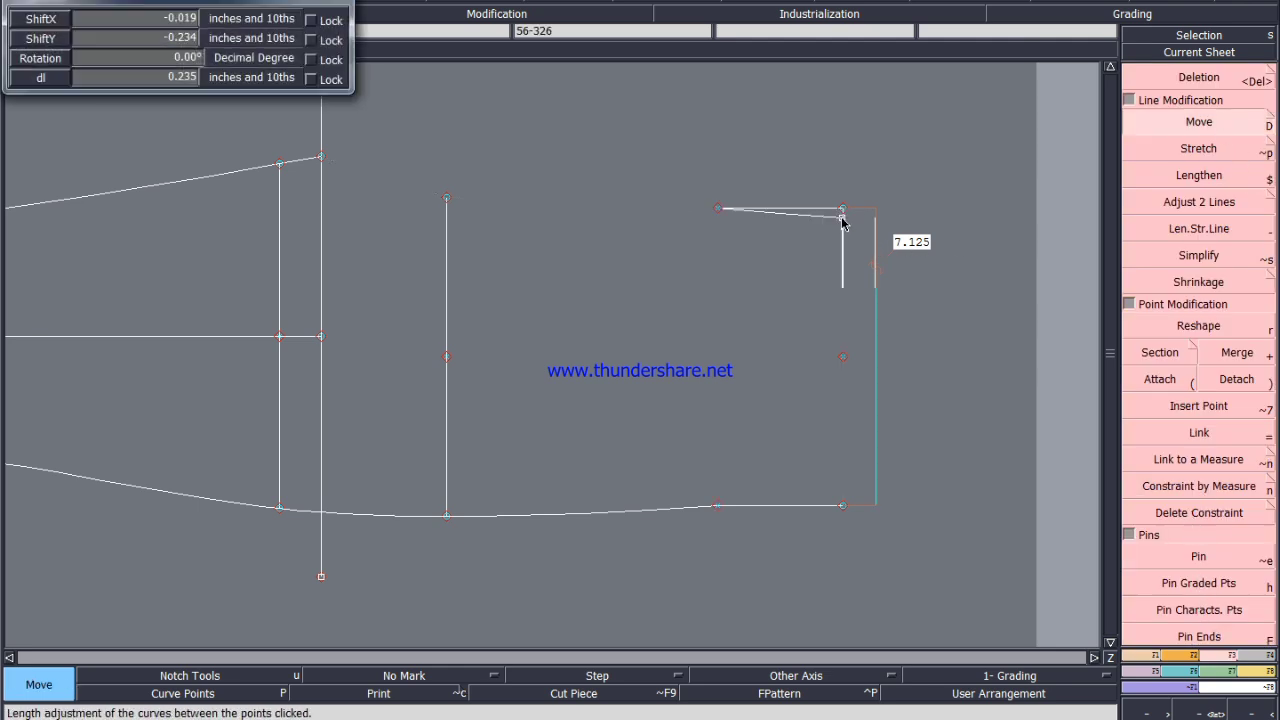
pyautogui.press('Down')
pyautogui.write('0')
pyautogui.press('Down')
pyautogui.write('-')
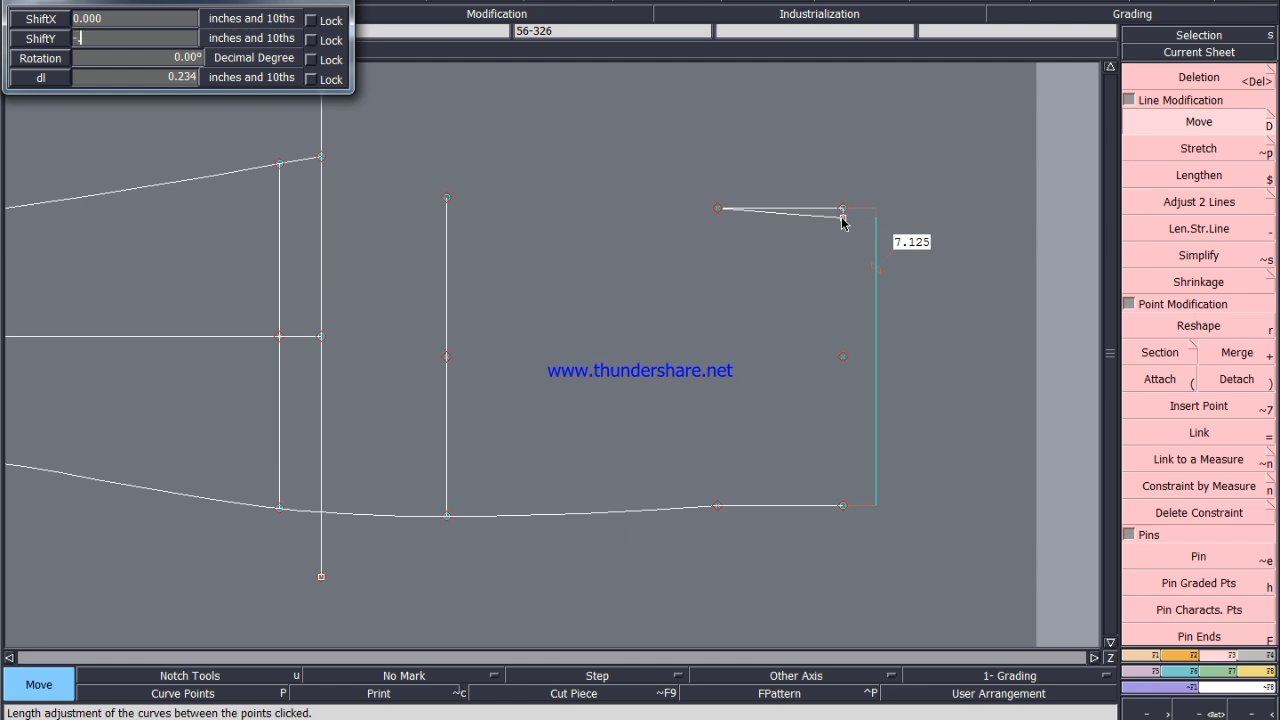
pyautogui.write('0.25')
pyautogui.press('Return')
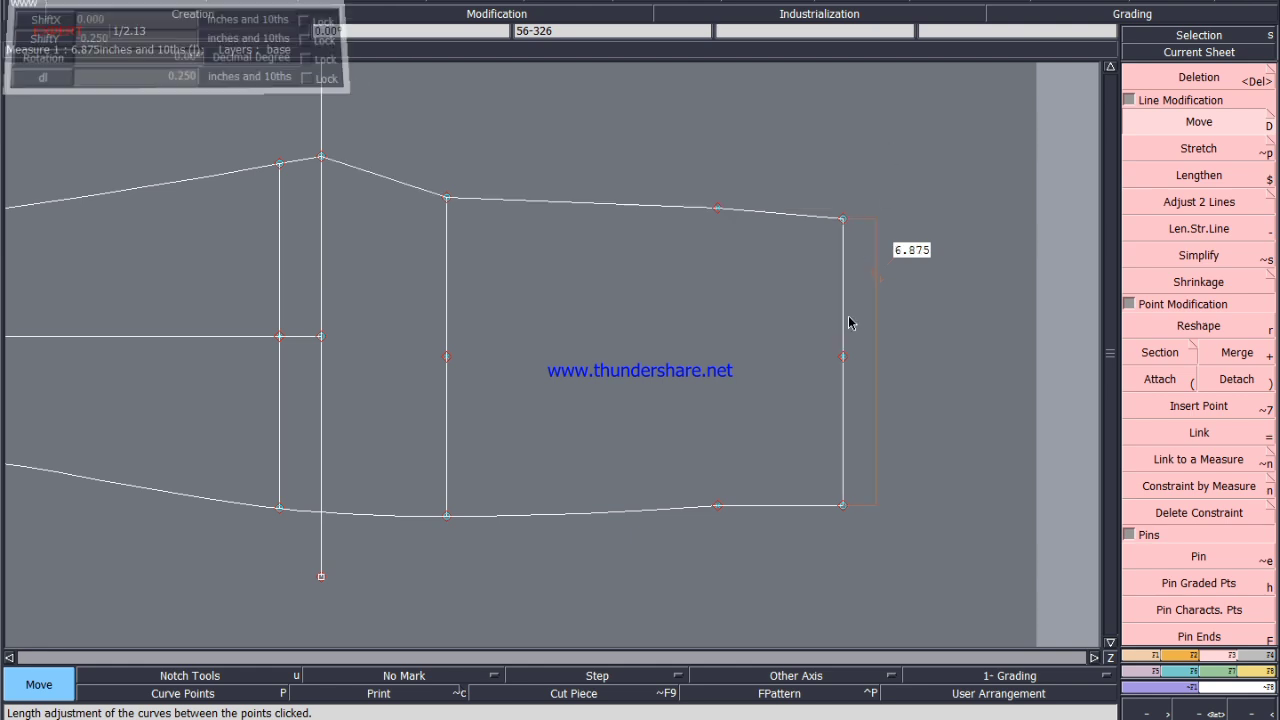
# Move the waist-end line's lower end by 0 in ShiftX and 1 inch in ShiftY.
pyautogui.click(843, 506)
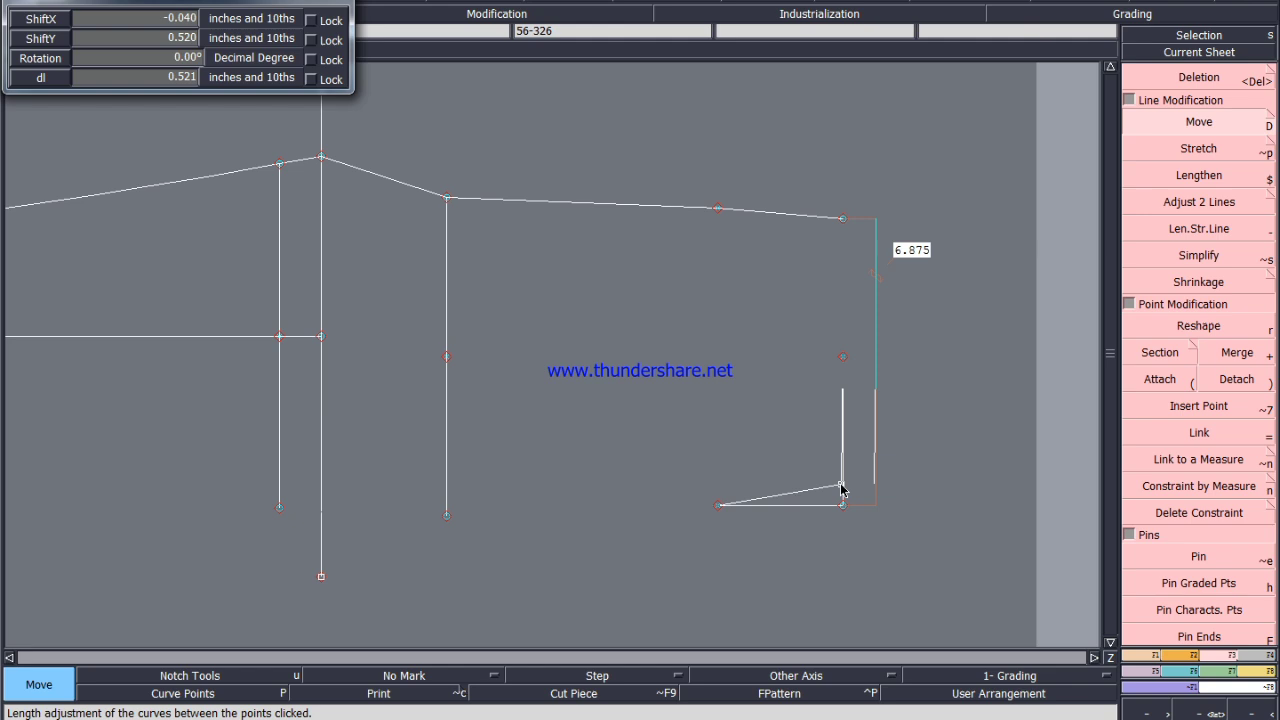
pyautogui.press('Down')
pyautogui.write('0')
pyautogui.press('Down')
pyautogui.write('1')
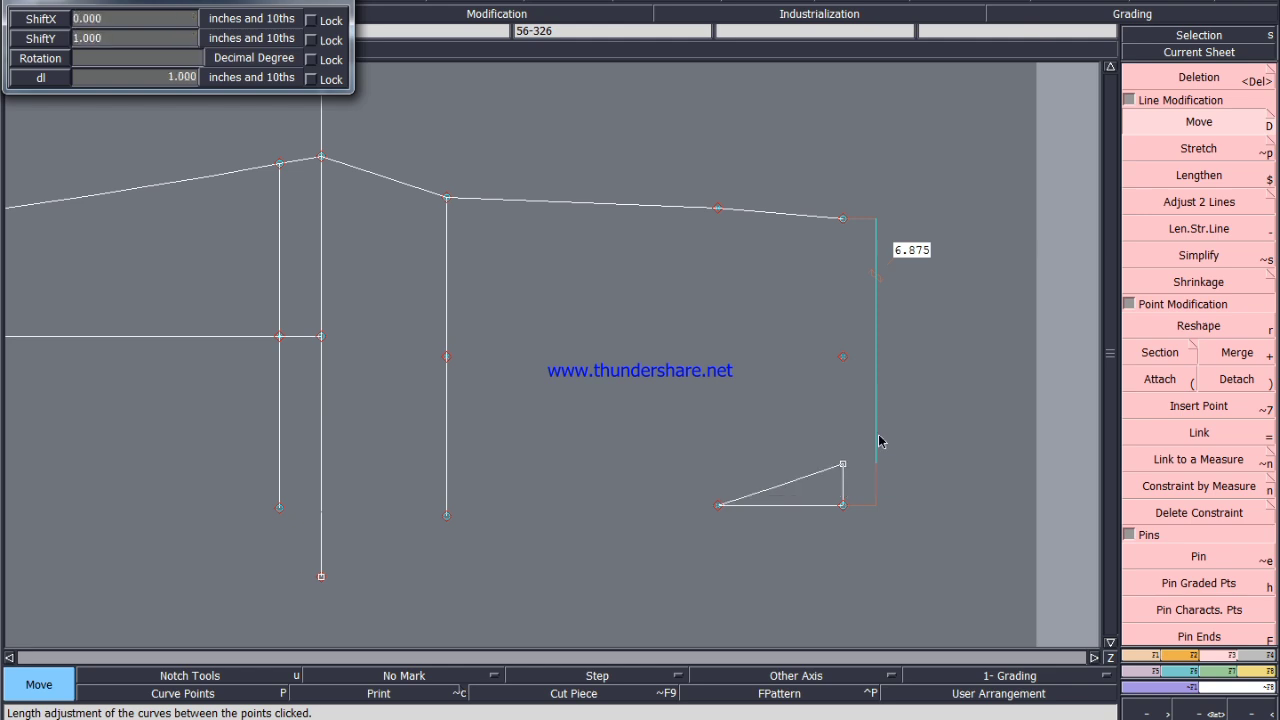
pyautogui.press('Return')
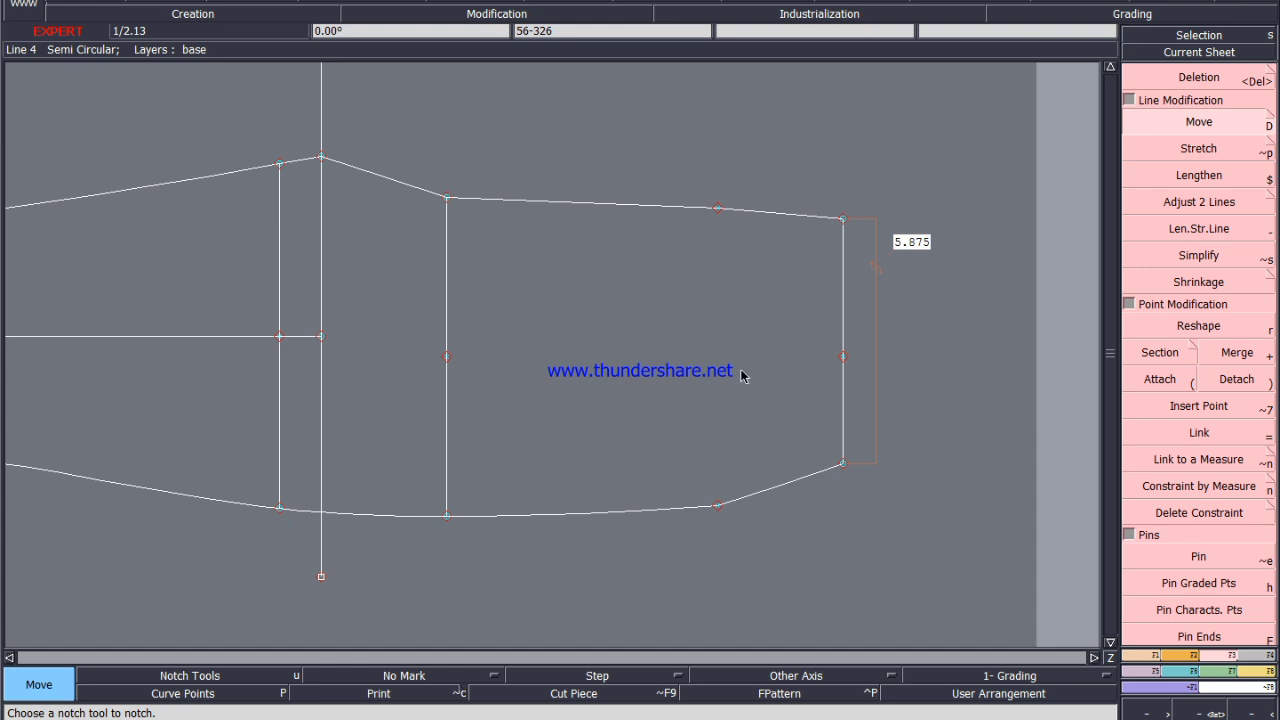
# Move the waist-end line together with the two inserted outline points by 0 in ShiftX and -0.125 inches in ShiftY.
pyautogui.moveTo(943, 140); pyautogui.dragTo(621, 555)
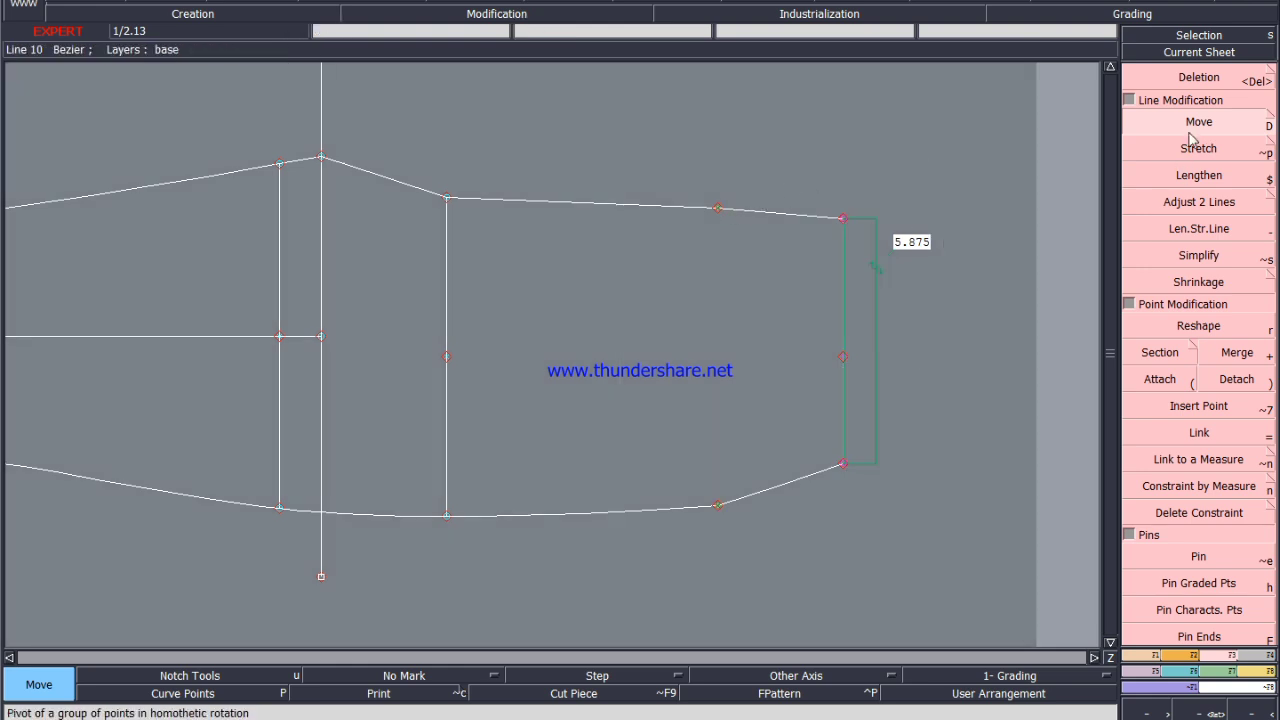
pyautogui.click(716, 212)
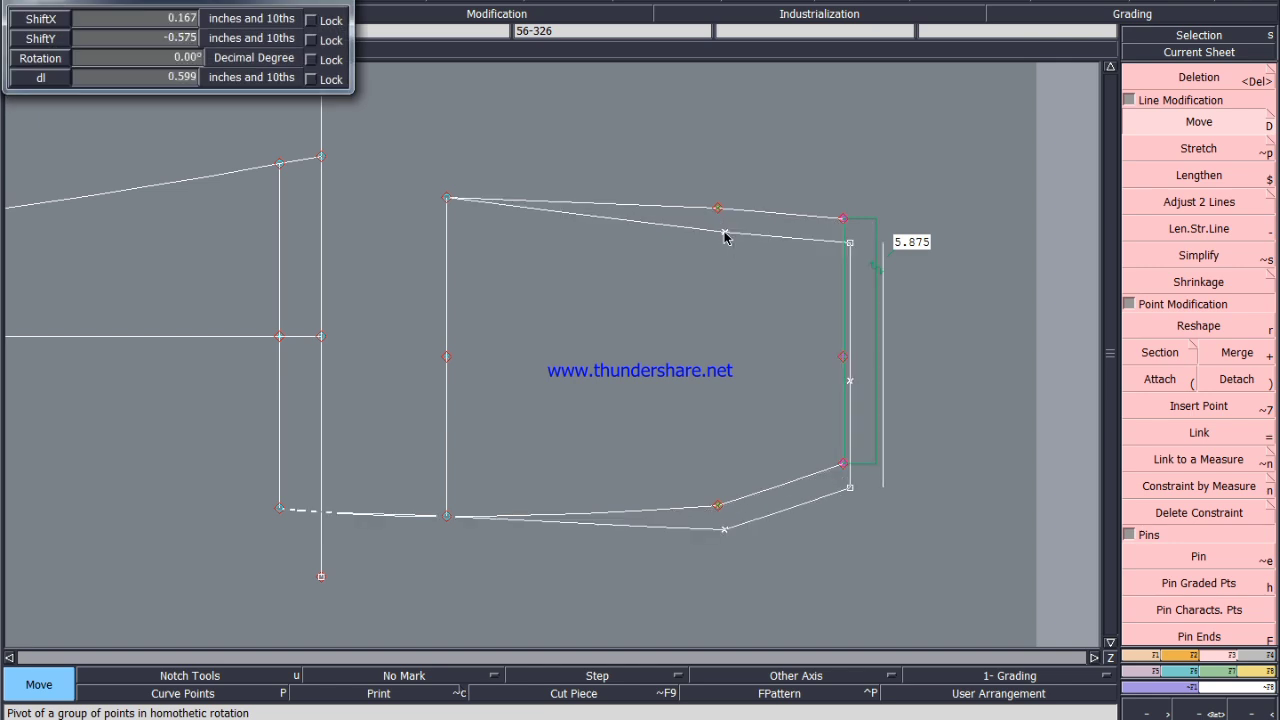
pyautogui.write('0')
pyautogui.press('Tab')
pyautogui.write('-0')
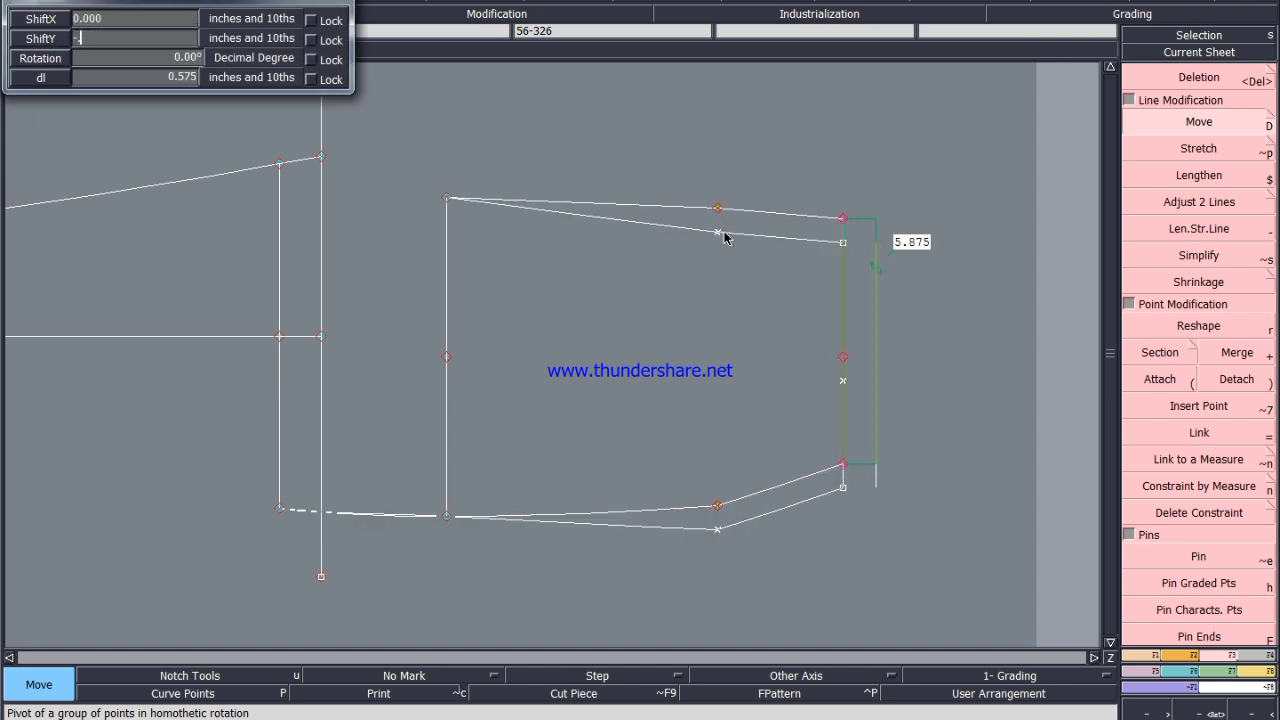
pyautogui.write('.125')
pyautogui.press('Return')
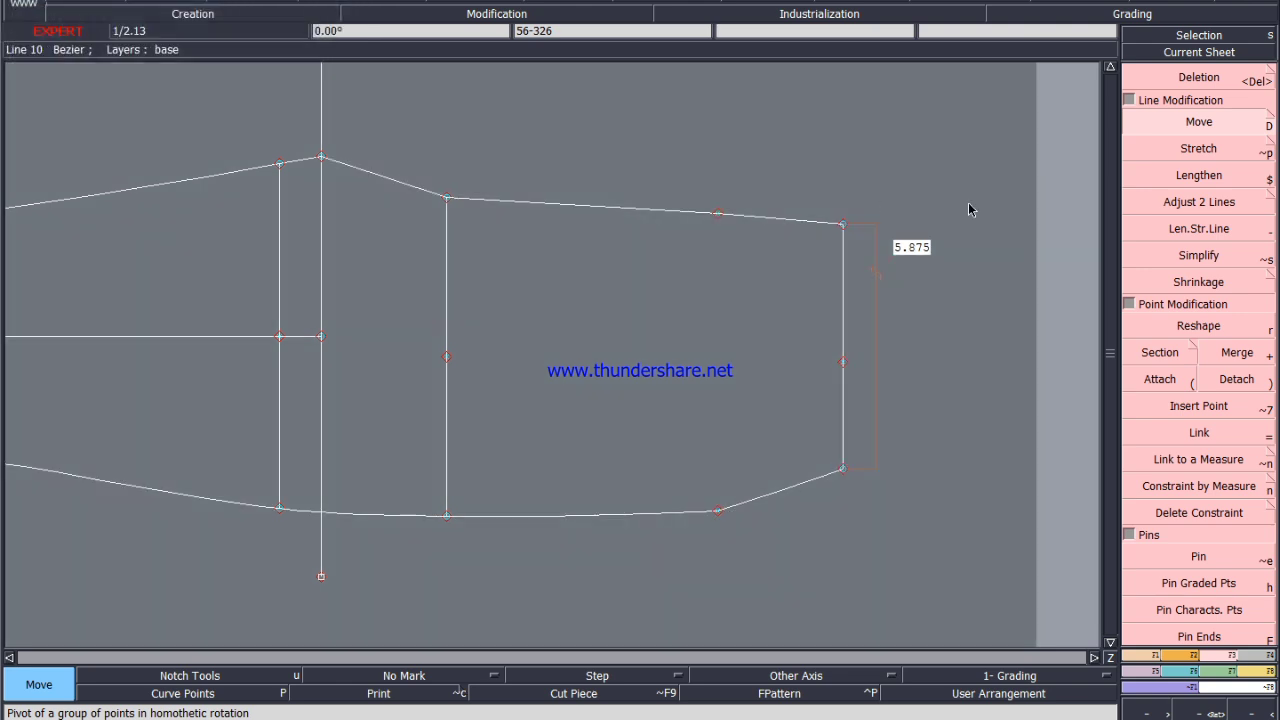
# Move the hip line, waist-end line and inserted outline points together by 0 in ShiftX and -0.125 inches in ShiftY.
pyautogui.moveTo(972, 161); pyautogui.dragTo(394, 556)
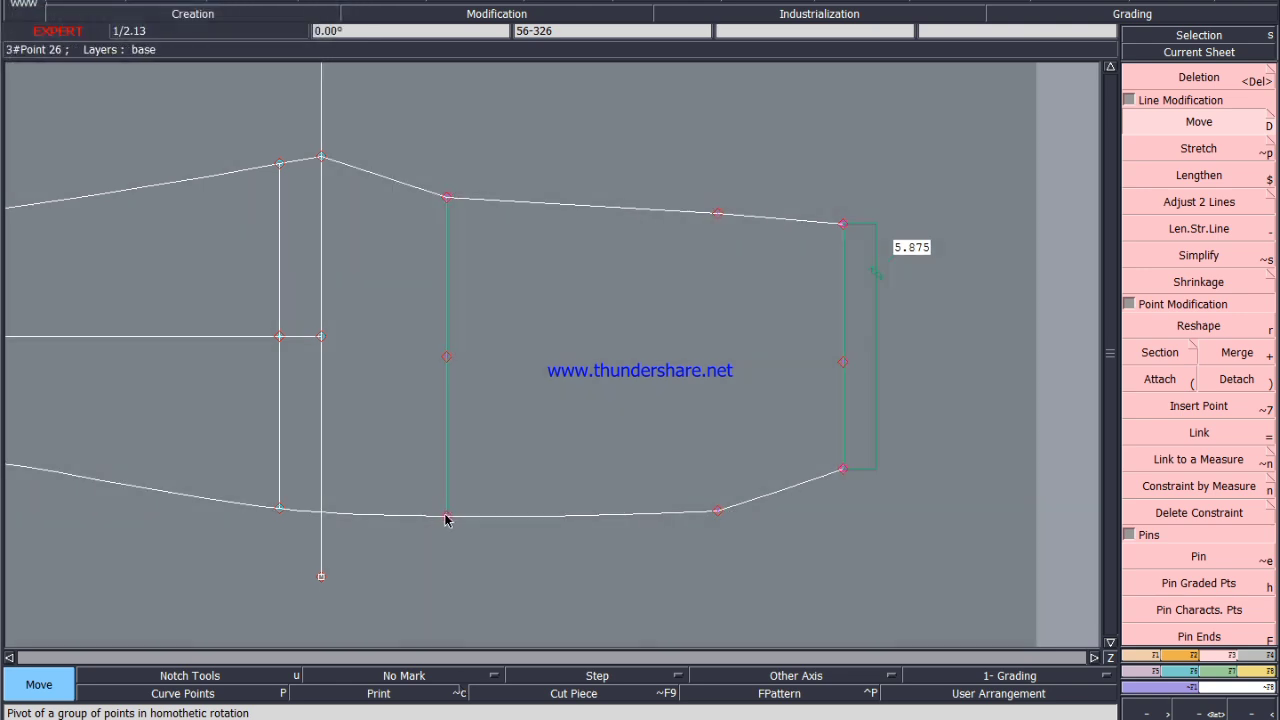
pyautogui.click(446, 519)
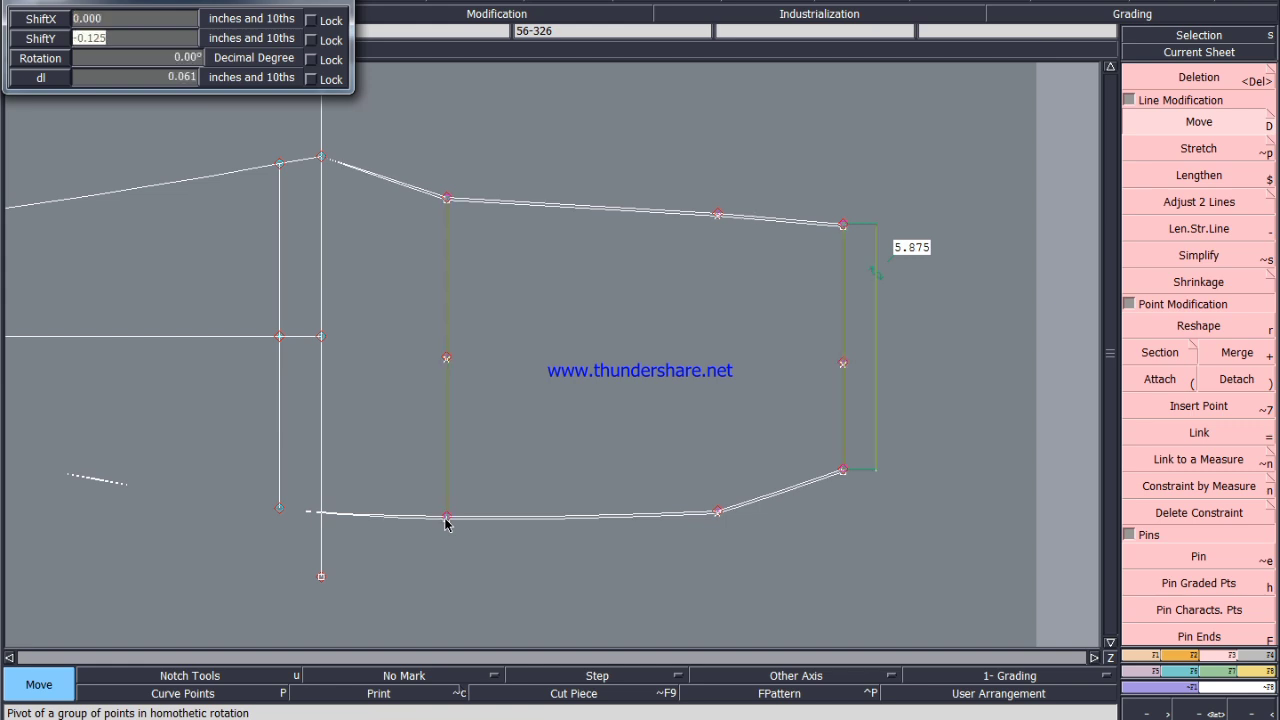
pyautogui.write('-.125')
pyautogui.press('Return')
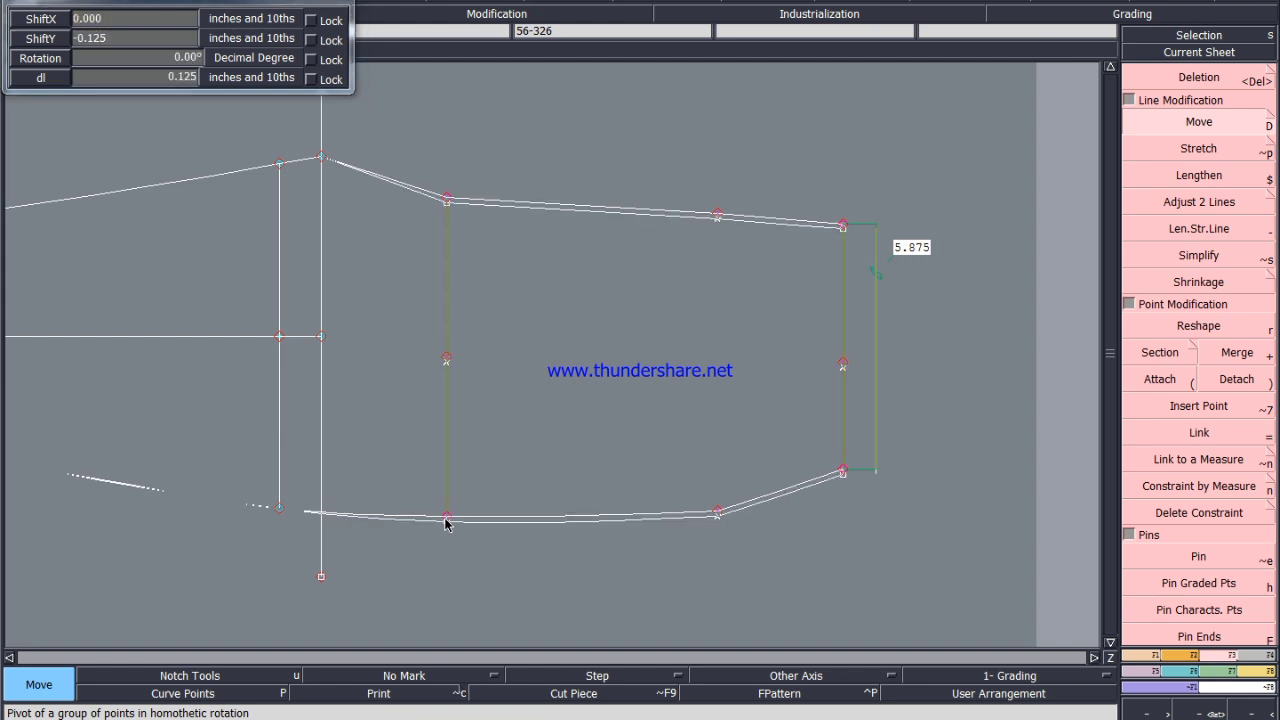
# Turn on Print to keep a trace of the pattern and delete the lower leg outline curve.
pyautogui.scroll(-1, 539, 456)
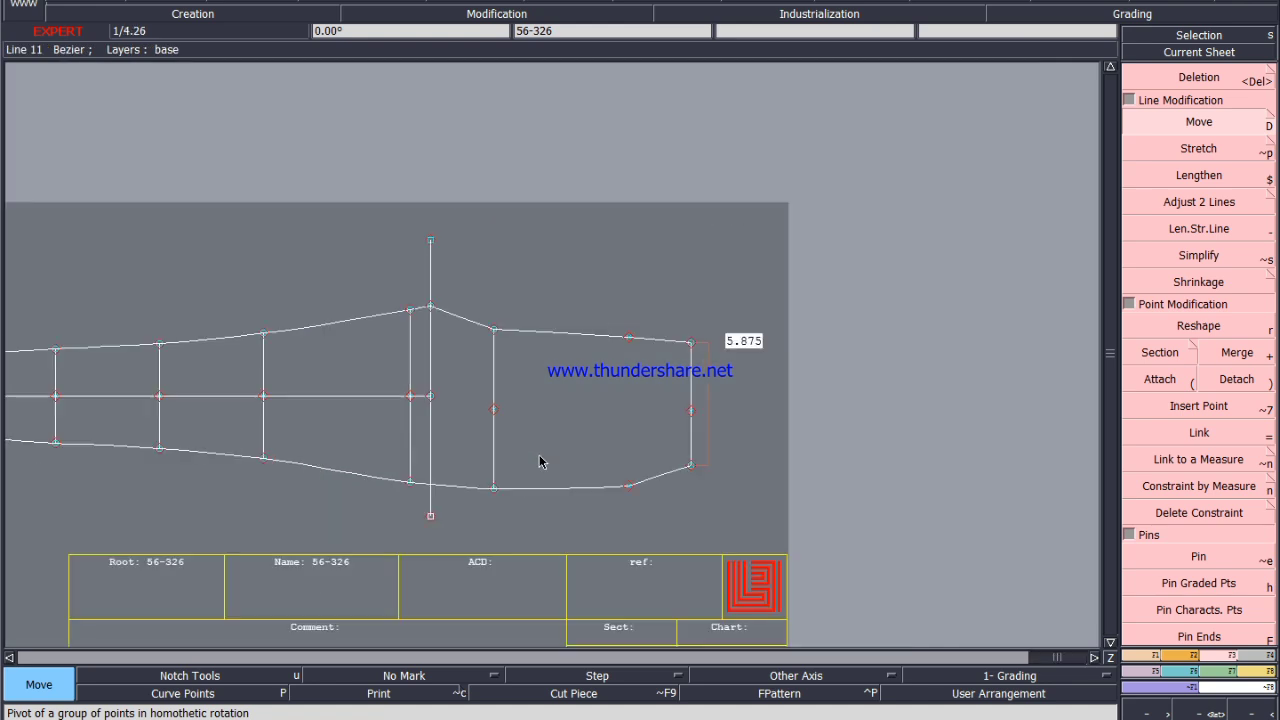
pyautogui.scroll(2, 534, 469)
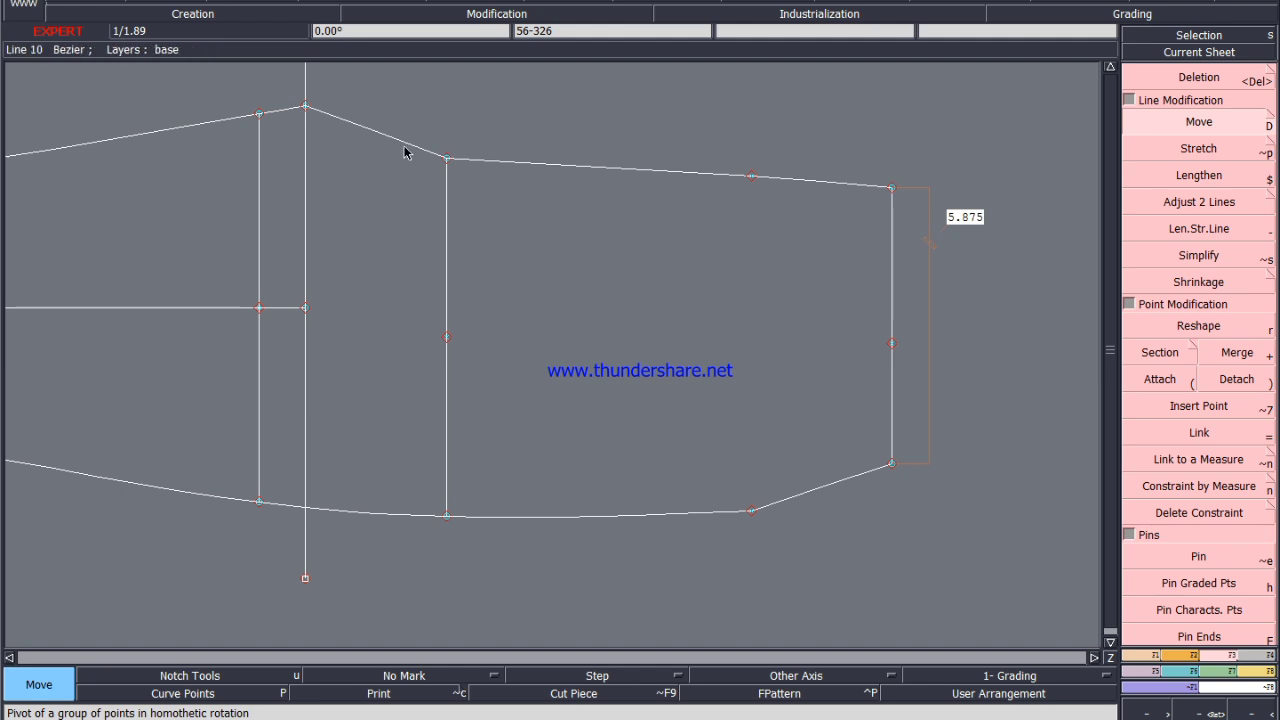
pyautogui.scroll(-2, 480, 225)
pyautogui.scroll(1, 620, 197)
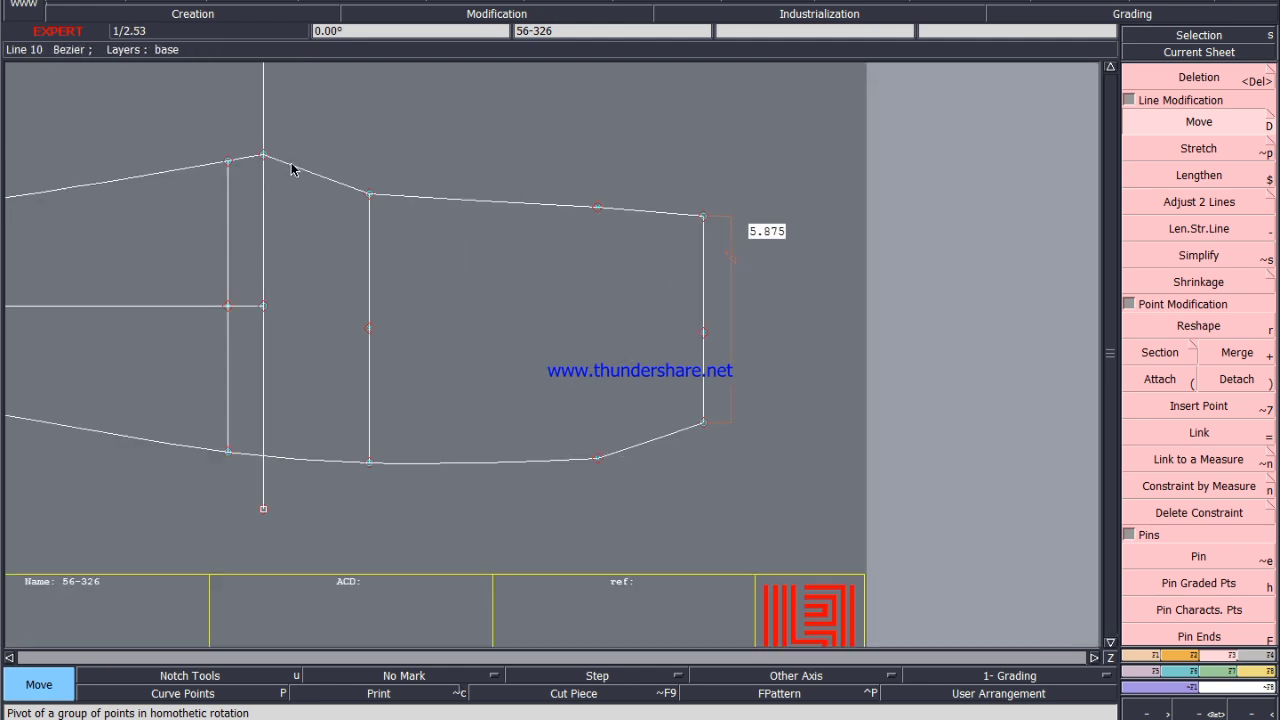
pyautogui.scroll(-2, 553, 262)
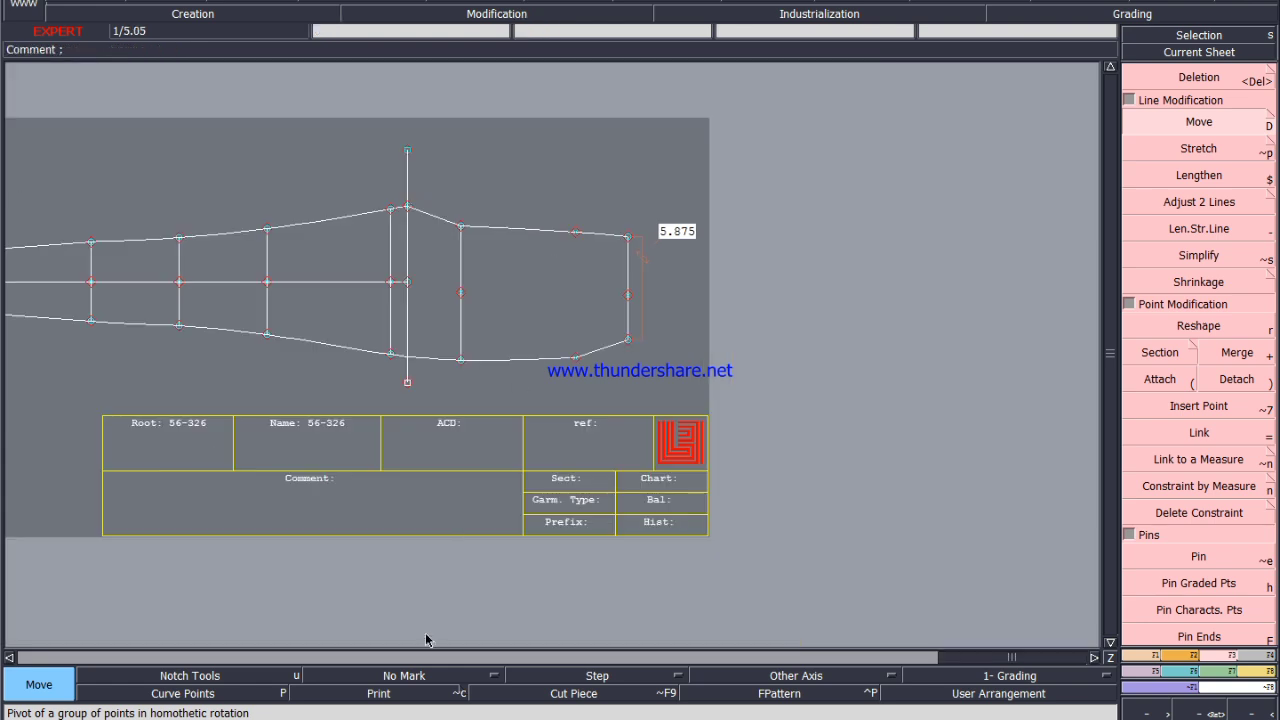
pyautogui.press('Delete')
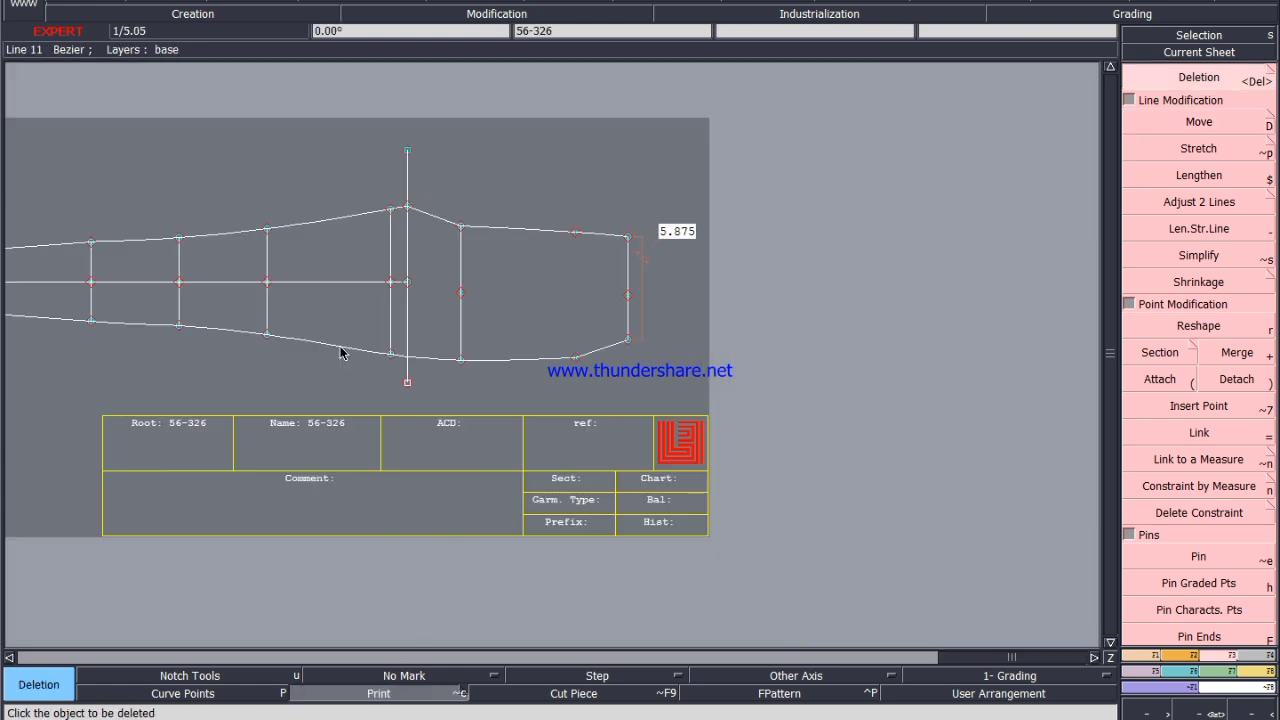
pyautogui.scroll(-2, 351, 346)
pyautogui.scroll(1, 194, 323)
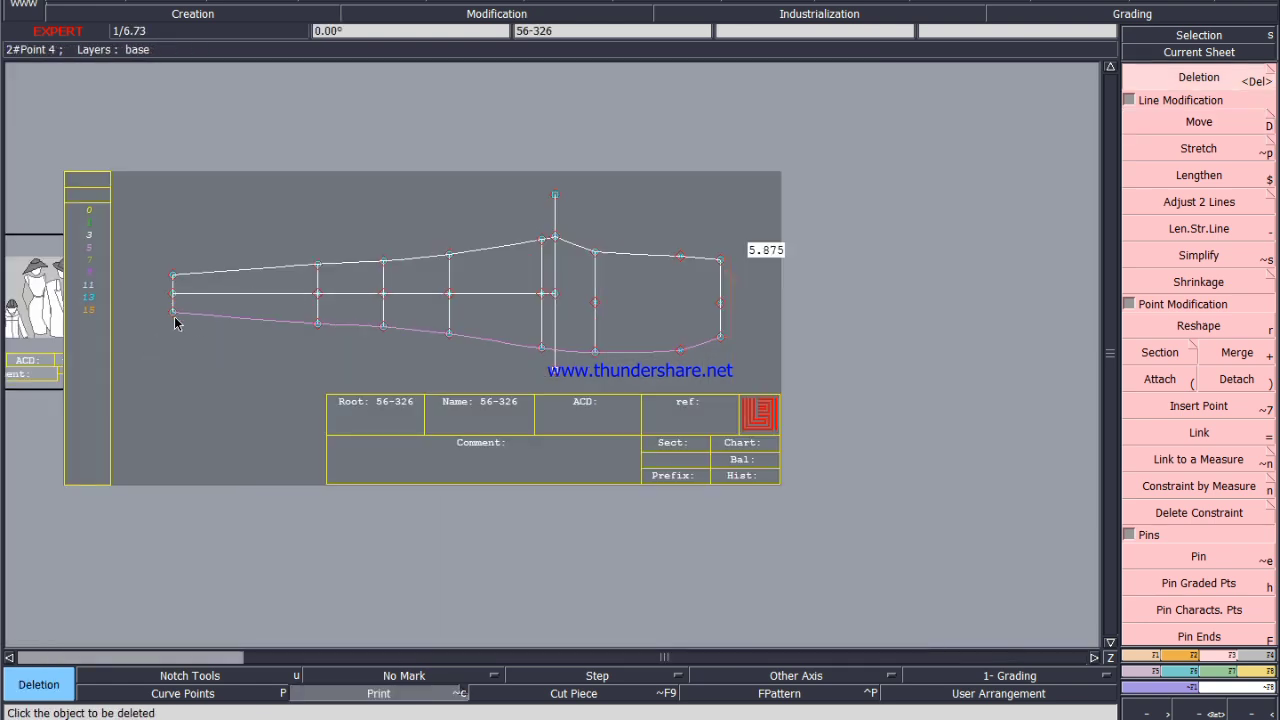
# Start a new Bezier curve for the lower outline at the hem line's lower end.
pyautogui.click(1158, 658)
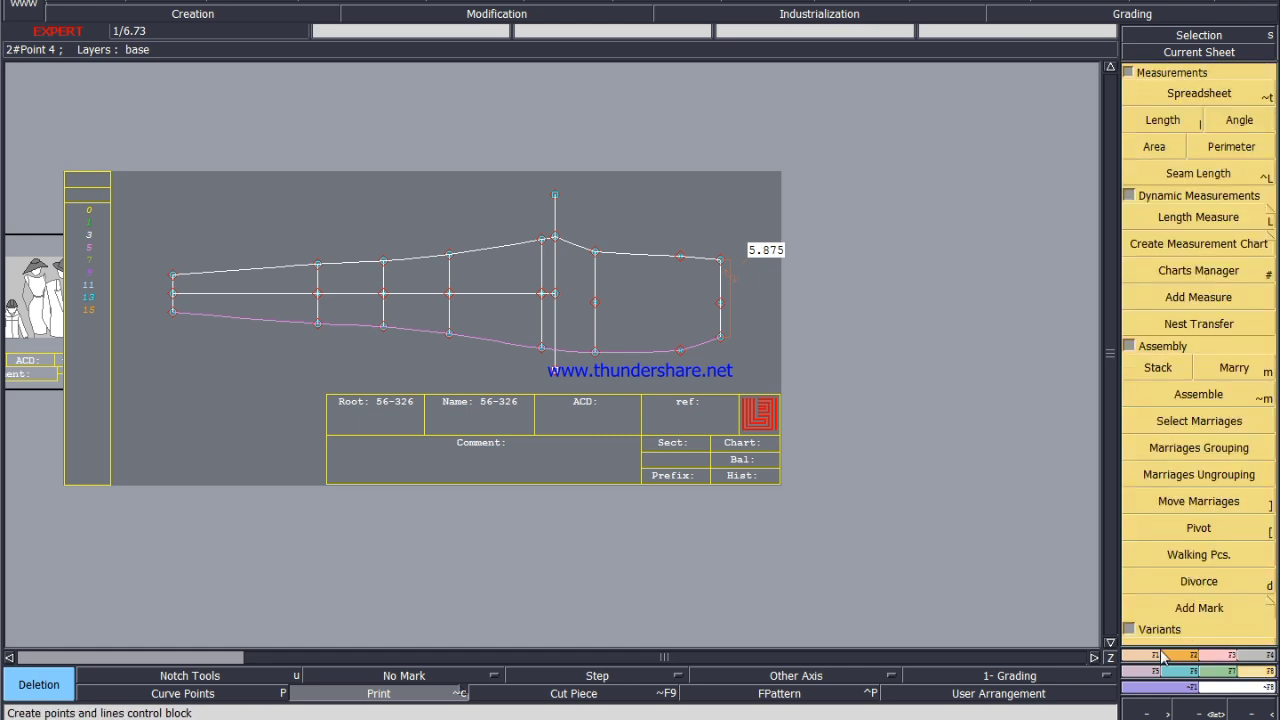
pyautogui.click(1150, 658)
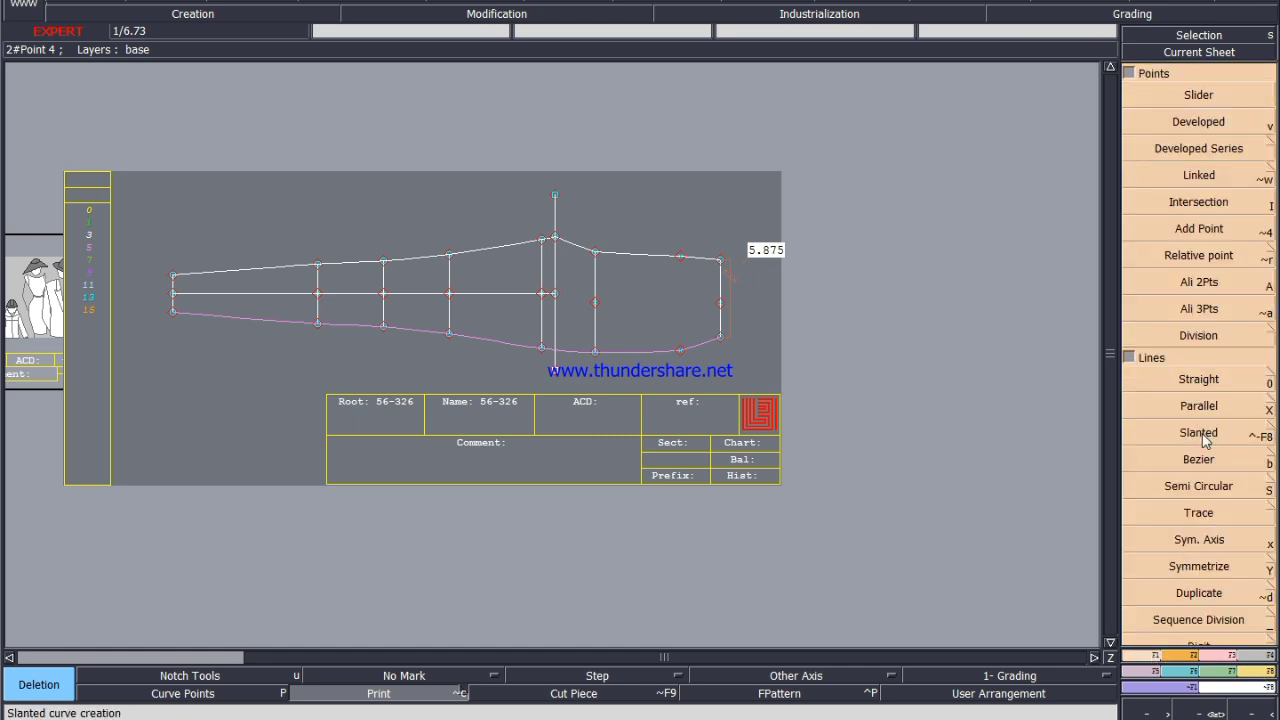
pyautogui.click(1200, 459)
pyautogui.click(173, 311)
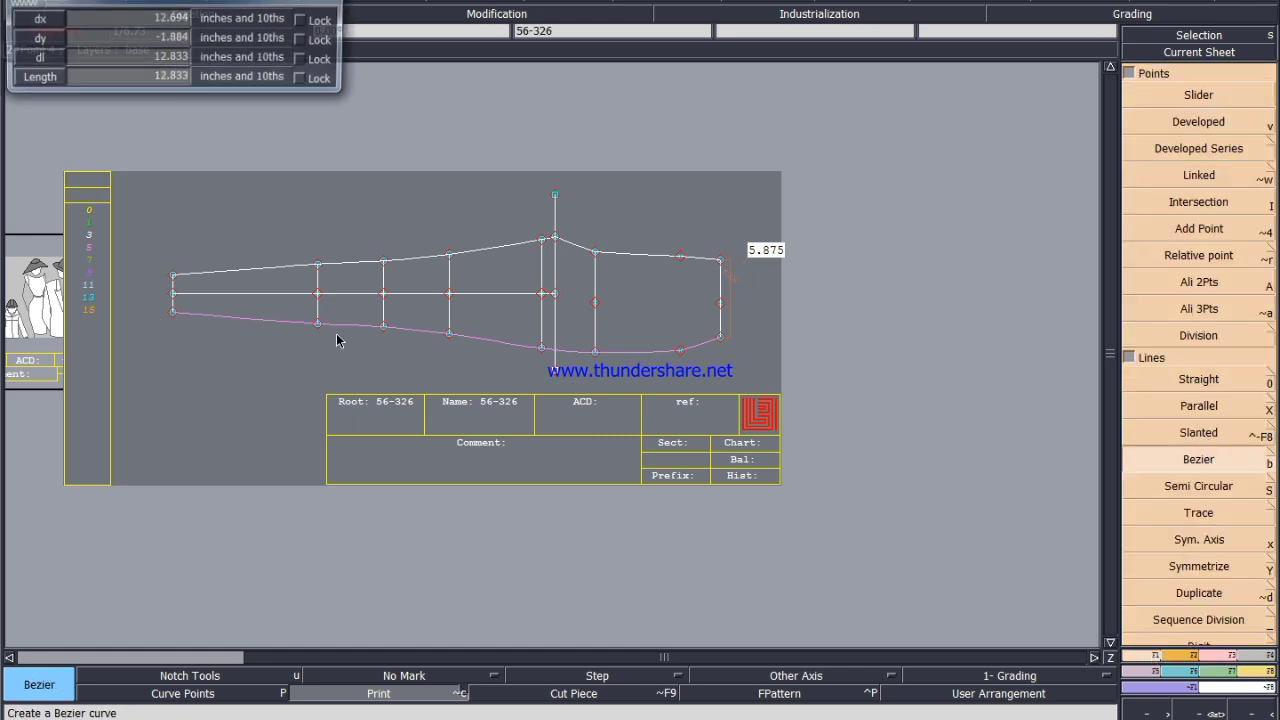
# Complete the Bezier curve along the pattern's lower edge through the remaining points to the lower corner of the far end.
pyautogui.click(449, 333)
pyautogui.click(541, 348)
pyautogui.click(594, 352)
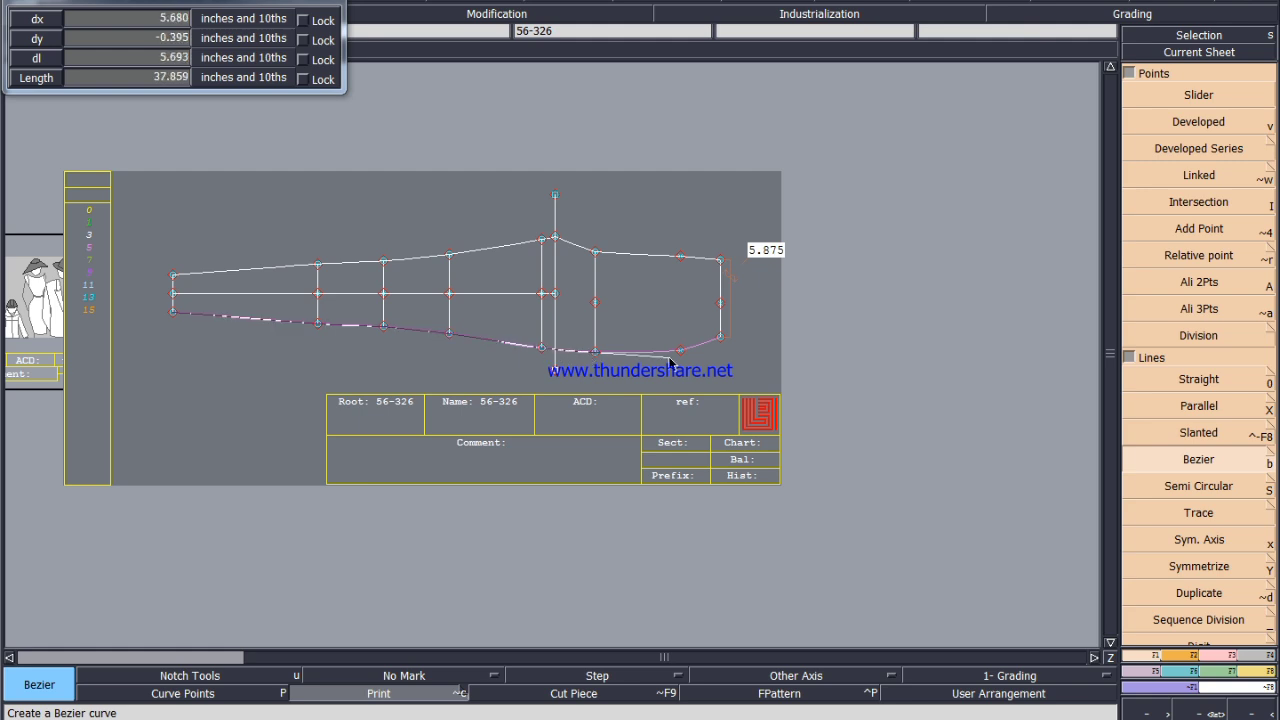
pyautogui.click(680, 350)
pyautogui.click(720, 338)
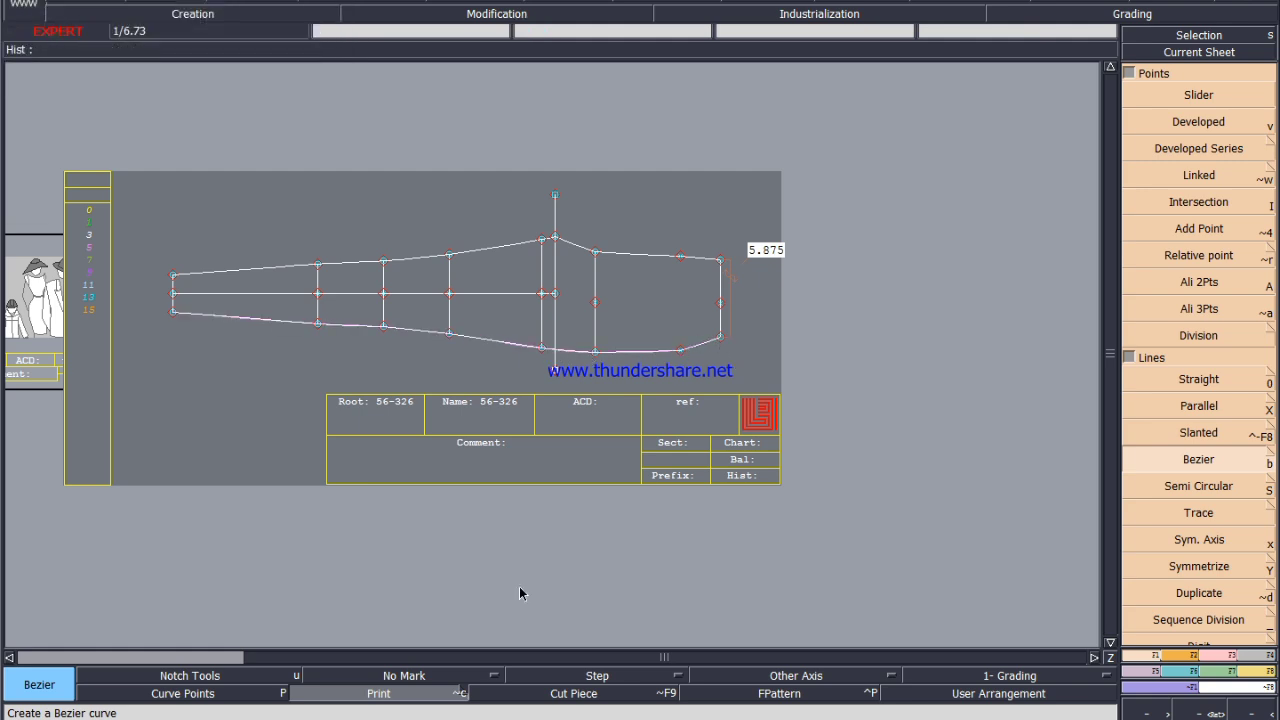
# Display the handles of the Bezier curves.
pyautogui.scroll(1, 767, 251)
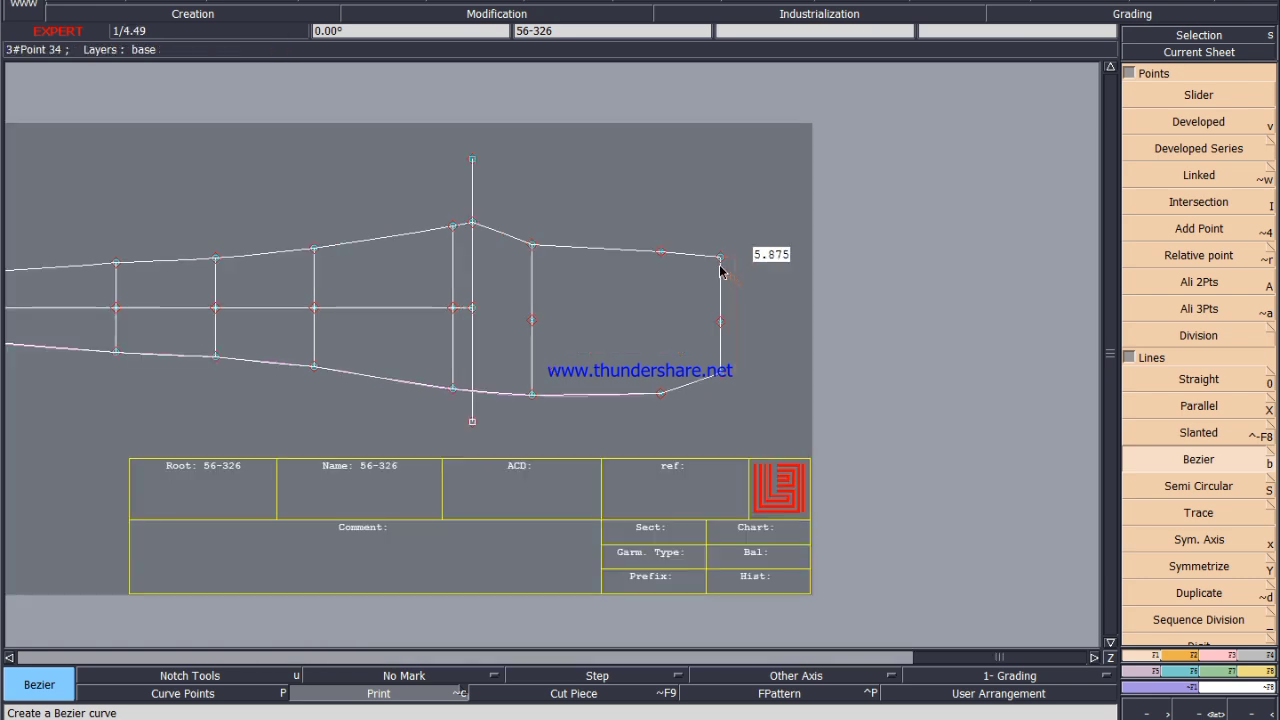
pyautogui.scroll(1, 626, 217)
pyautogui.scroll(1, 617, 227)
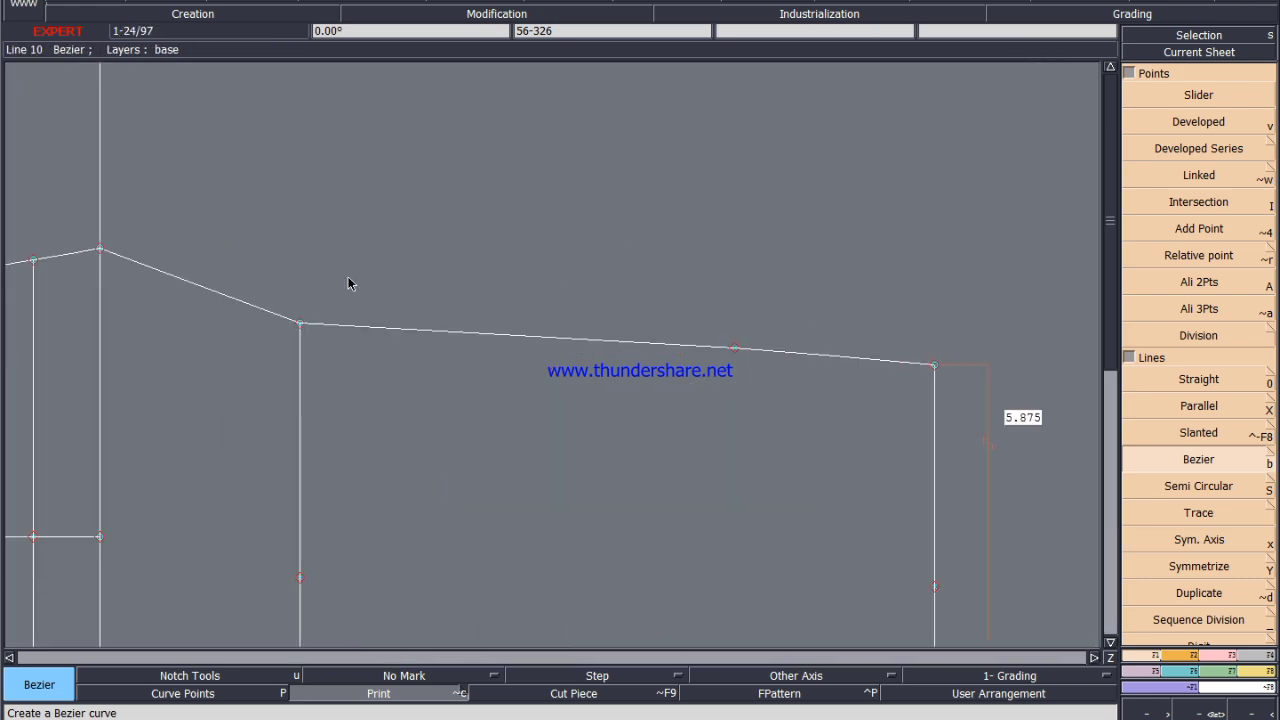
pyautogui.click(487, 3)
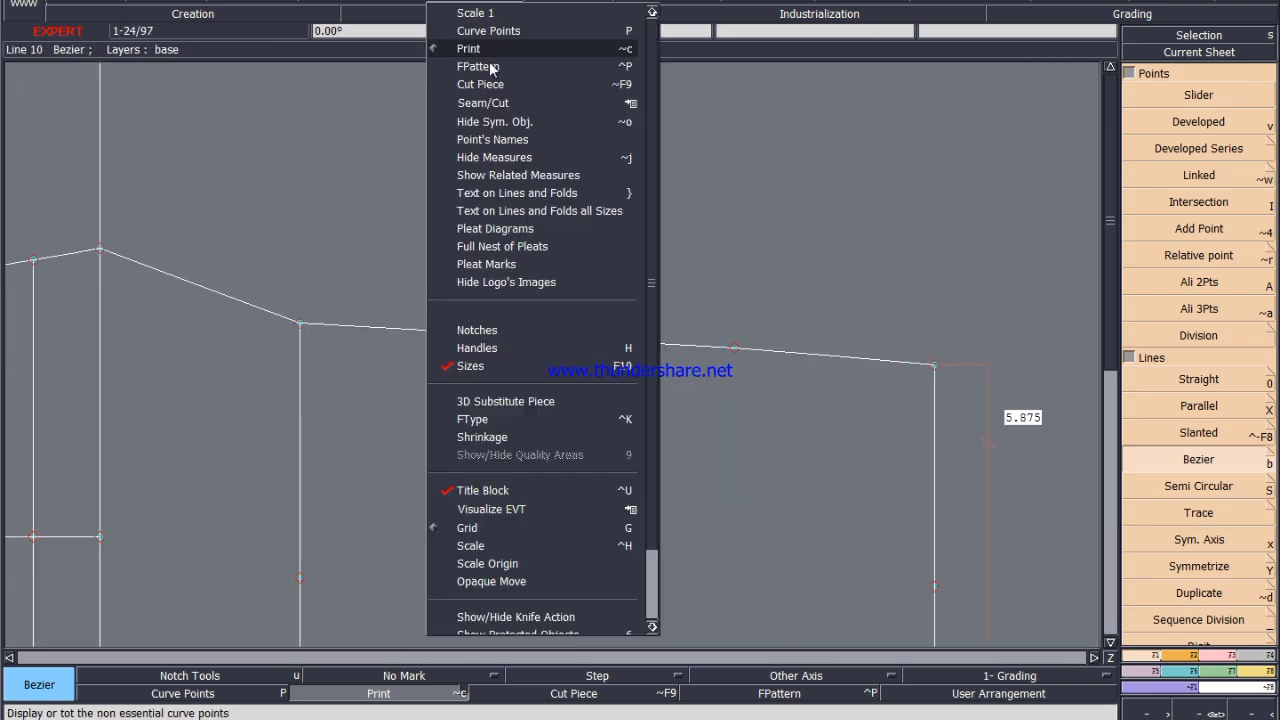
pyautogui.click(486, 351)
# Reshape the short line sloping down from the upper edge's peak into a hollow, inward-bowed curve.
pyautogui.scroll(-3, 613, 266)
pyautogui.scroll(1, 410, 283)
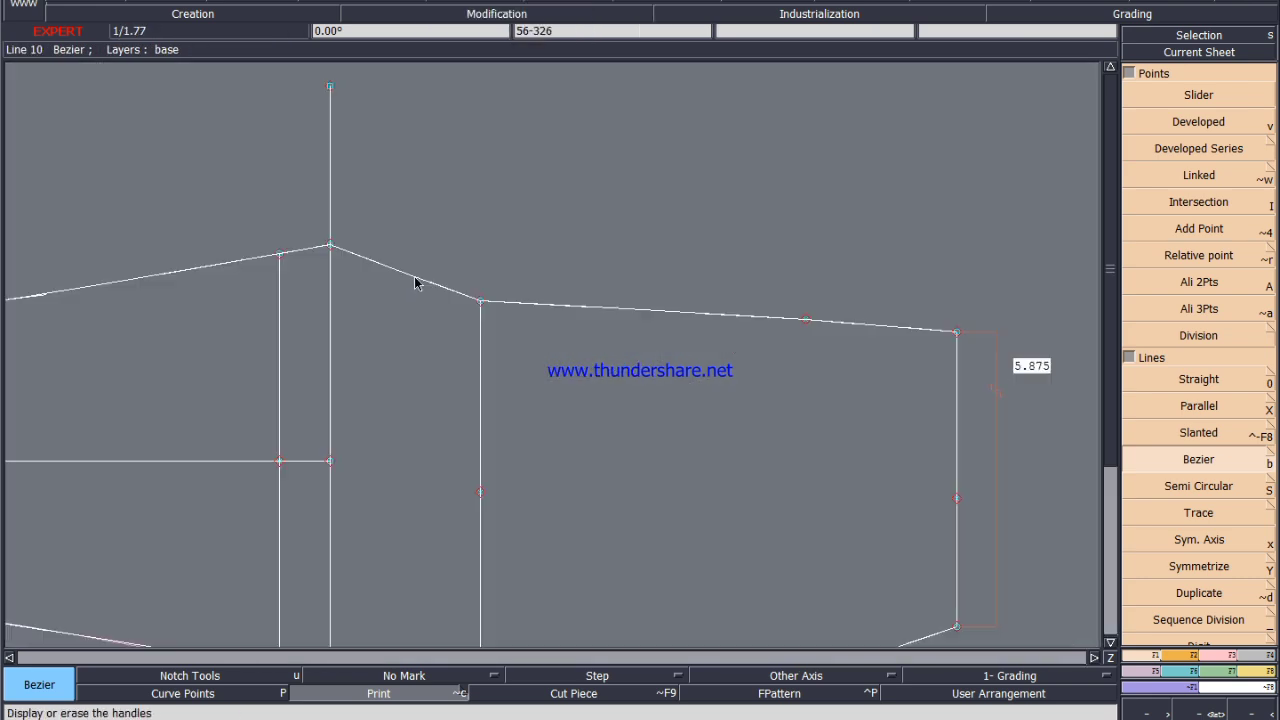
pyautogui.click(1220, 656)
pyautogui.click(1206, 326)
pyautogui.scroll(1, 445, 267)
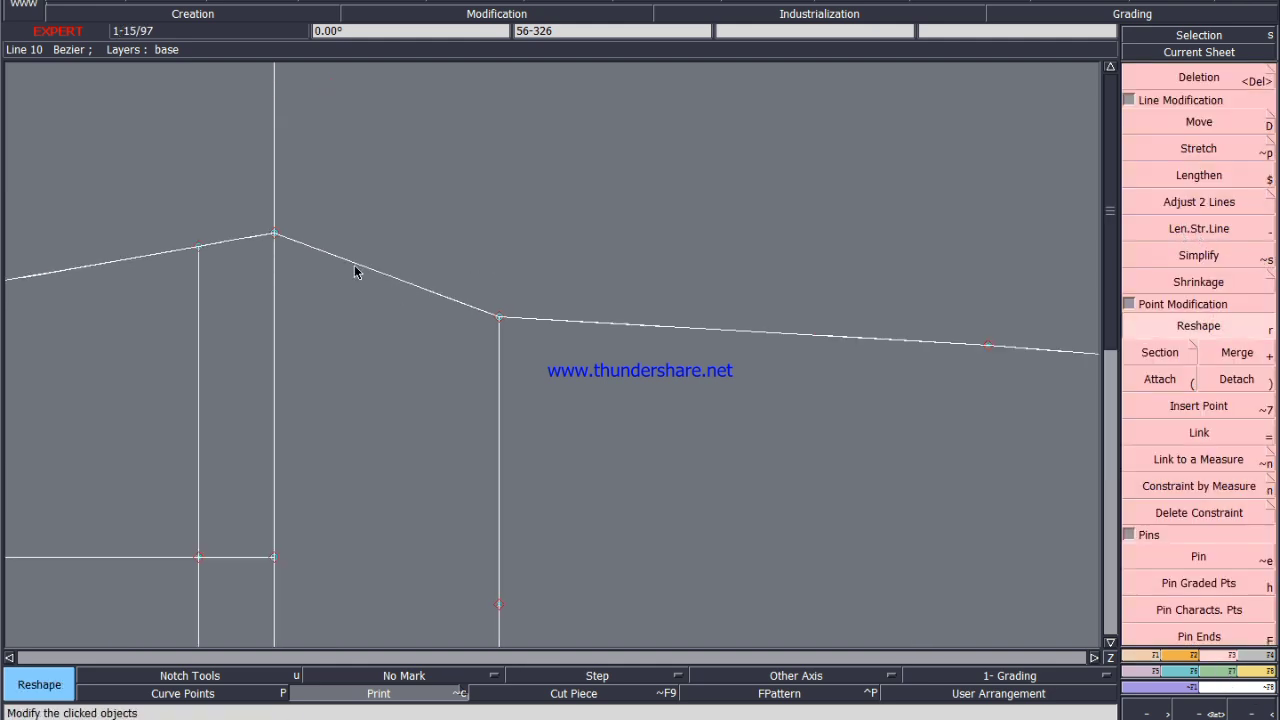
pyautogui.moveTo(333, 263); pyautogui.dragTo(357, 306)
pyautogui.scroll(-2, 410, 238)
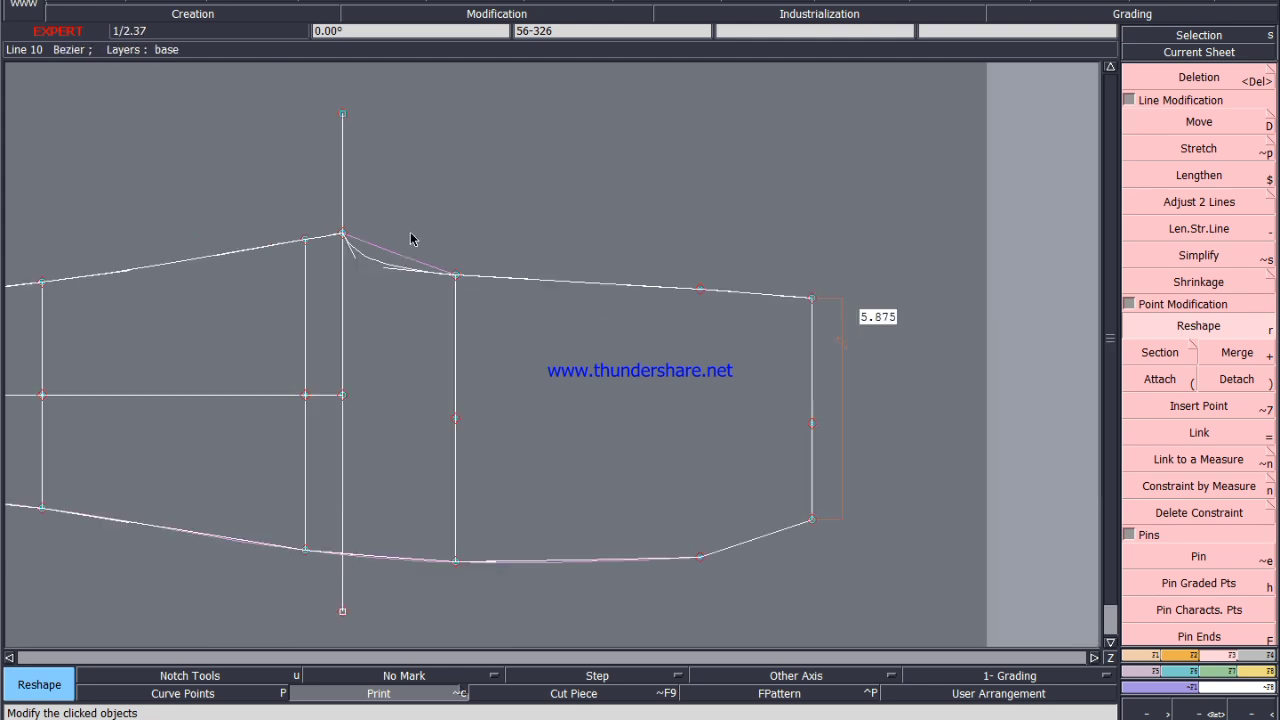
# Move the upper-edge point just before the peak by 0 in X and 0.125 inches in Y.
pyautogui.press('d')
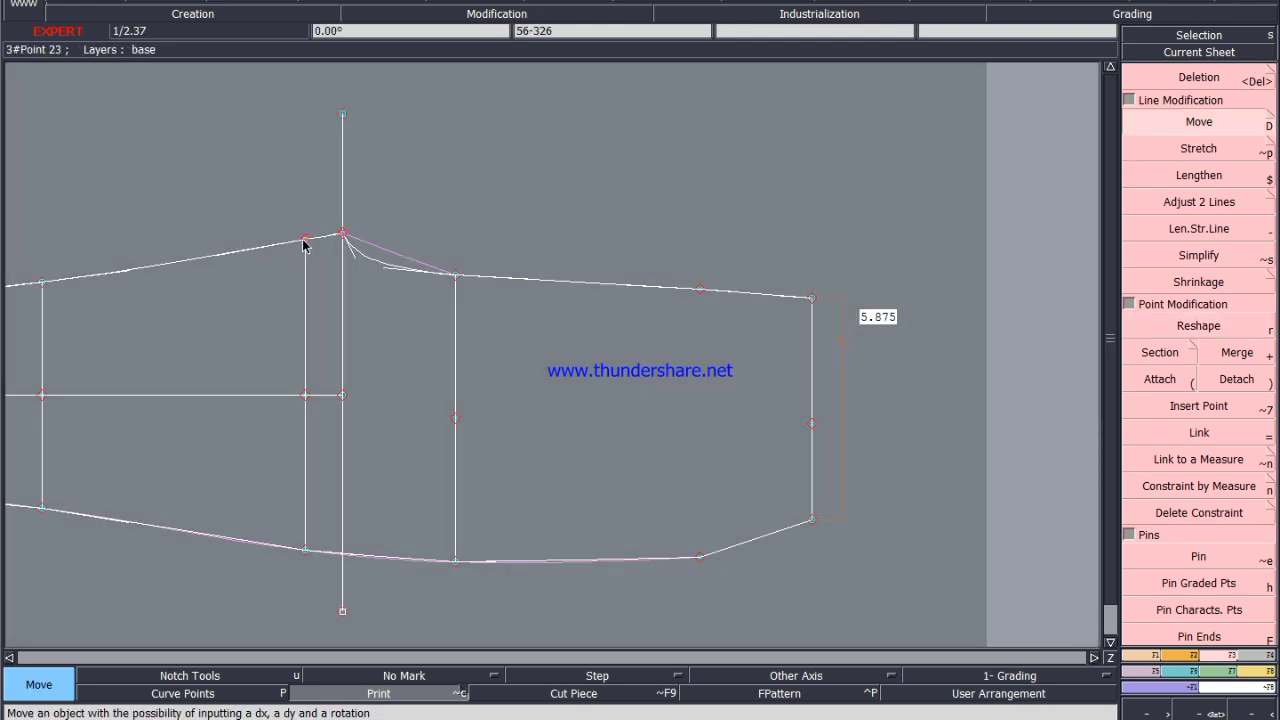
pyautogui.click(305, 240)
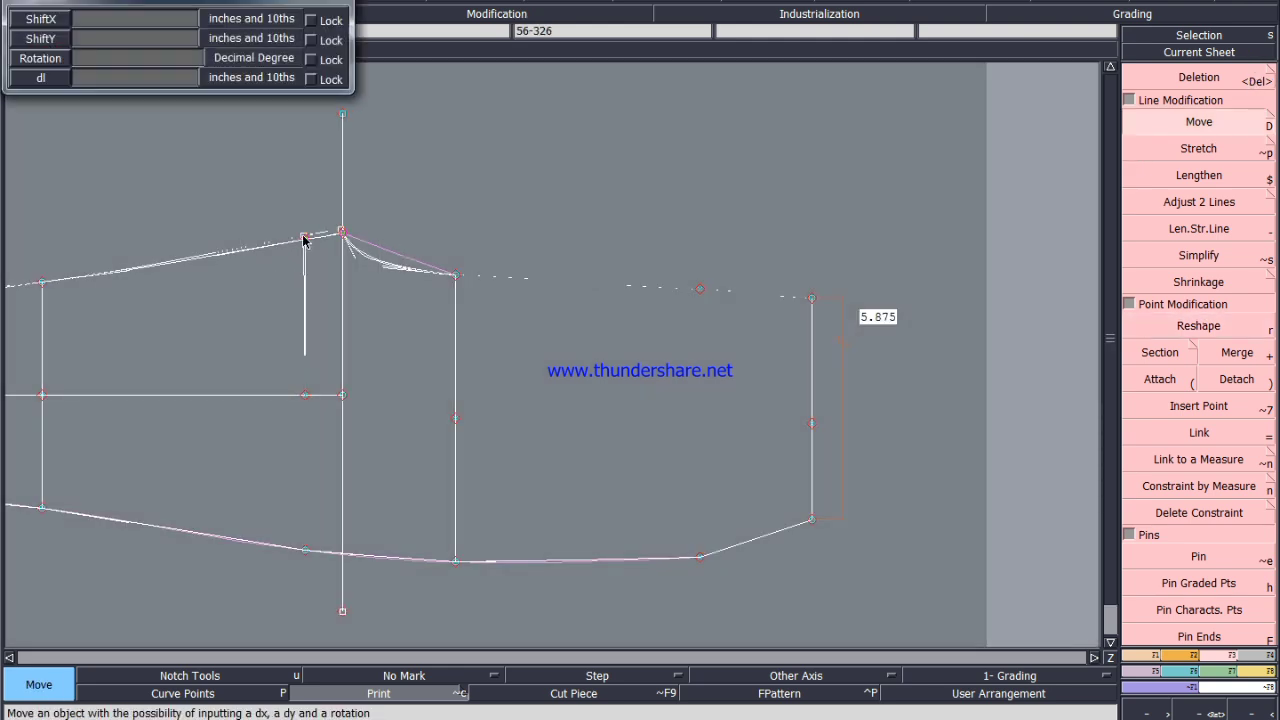
pyautogui.press('Return')
pyautogui.write('.125')
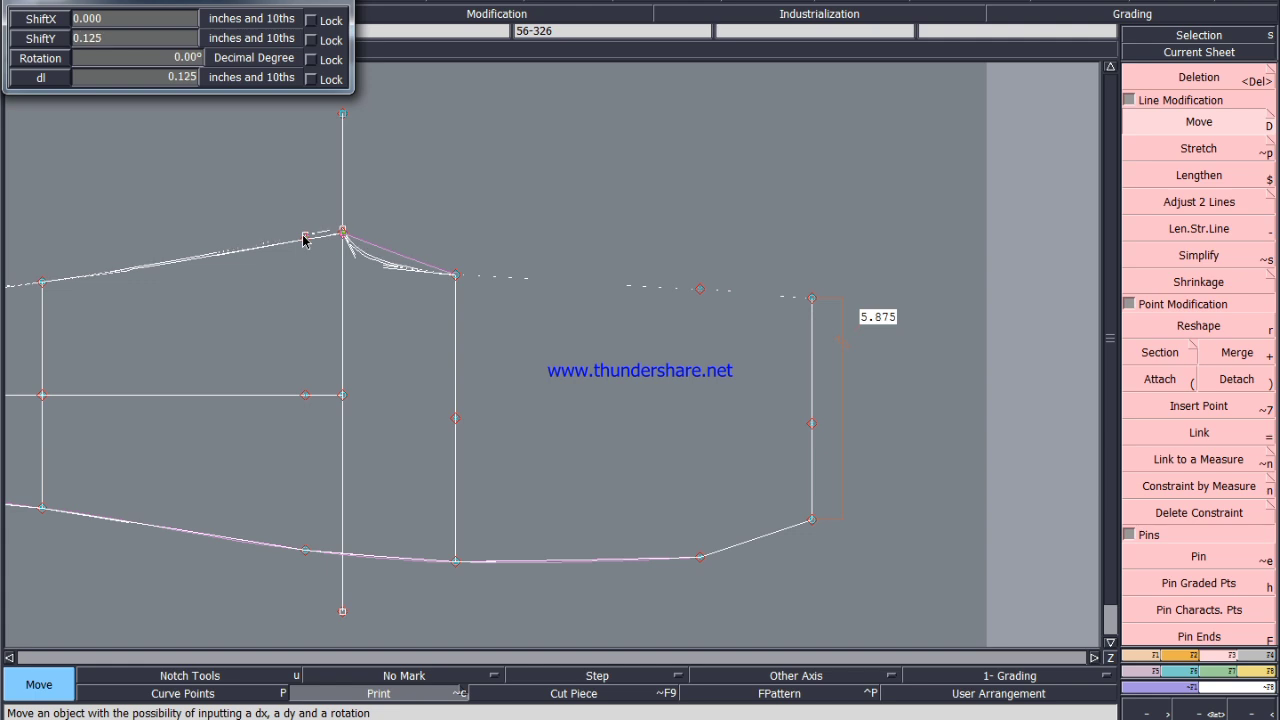
pyautogui.press('Return')
# Move the peak point of the upper edge by 0 in X and 0.125 inches in Y.
pyautogui.scroll(3, 350, 228)
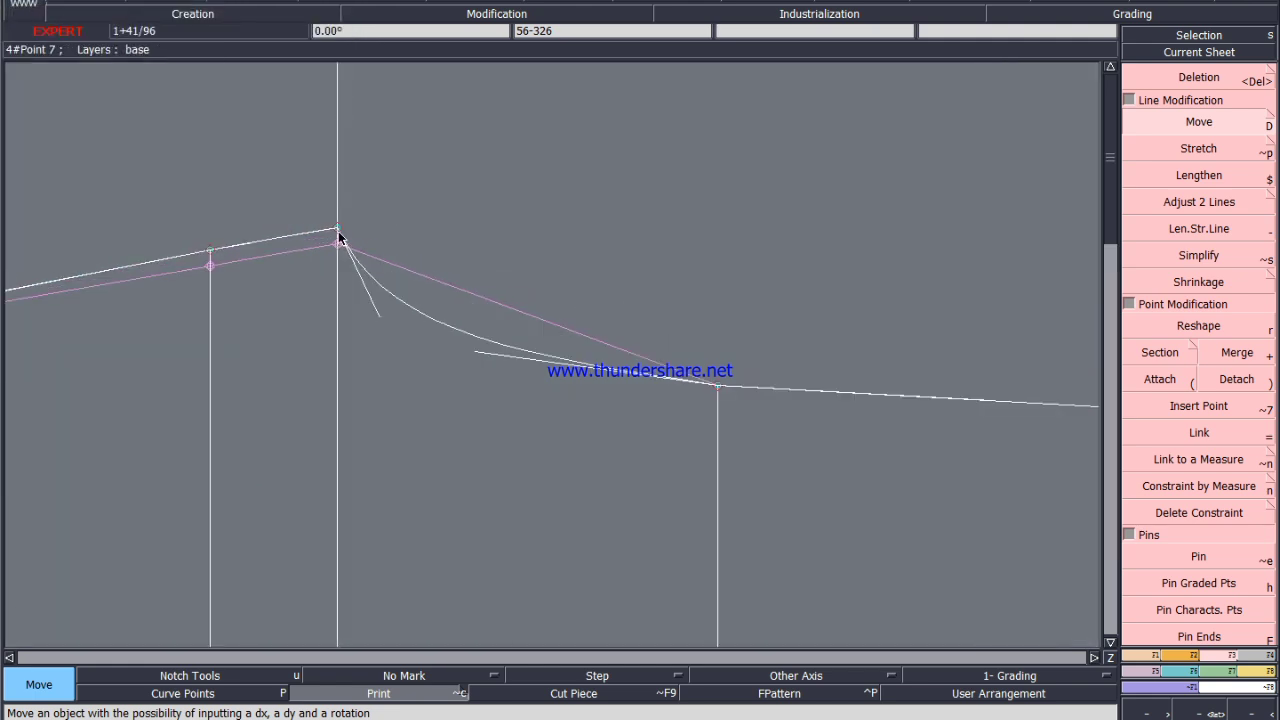
pyautogui.click(339, 234)
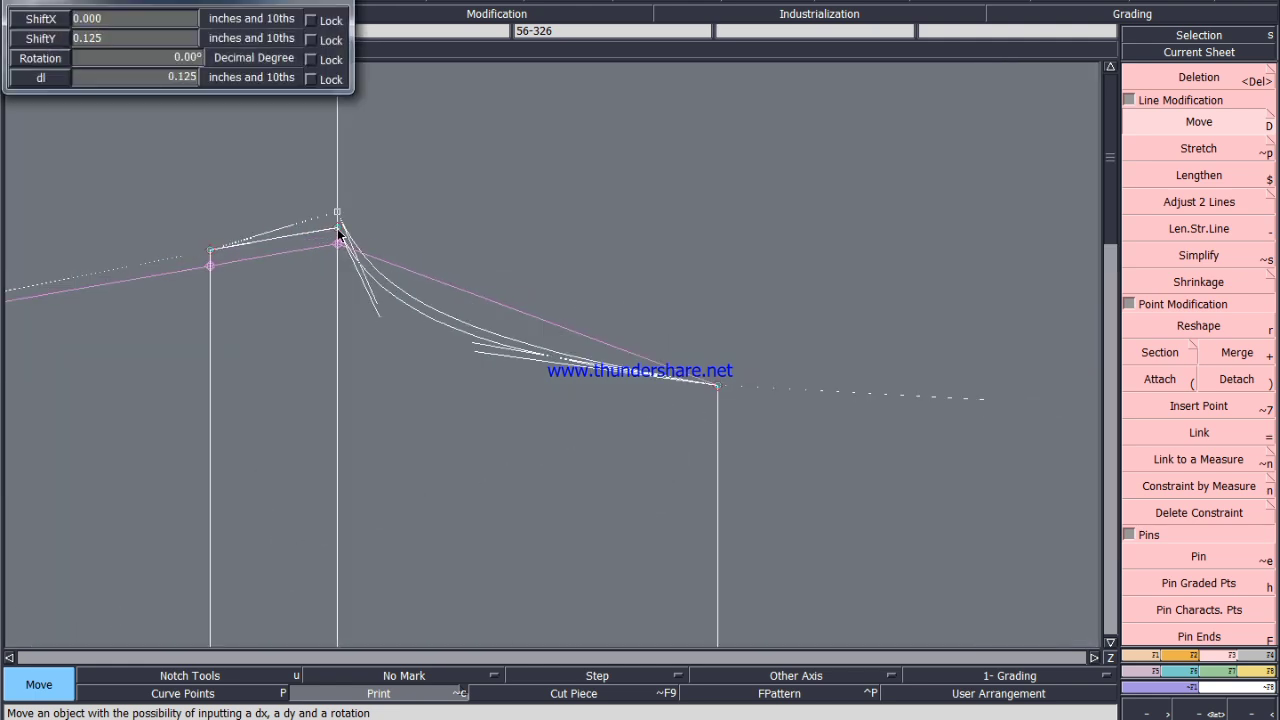
pyautogui.press('Return')
pyautogui.scroll(-5, 382, 210)
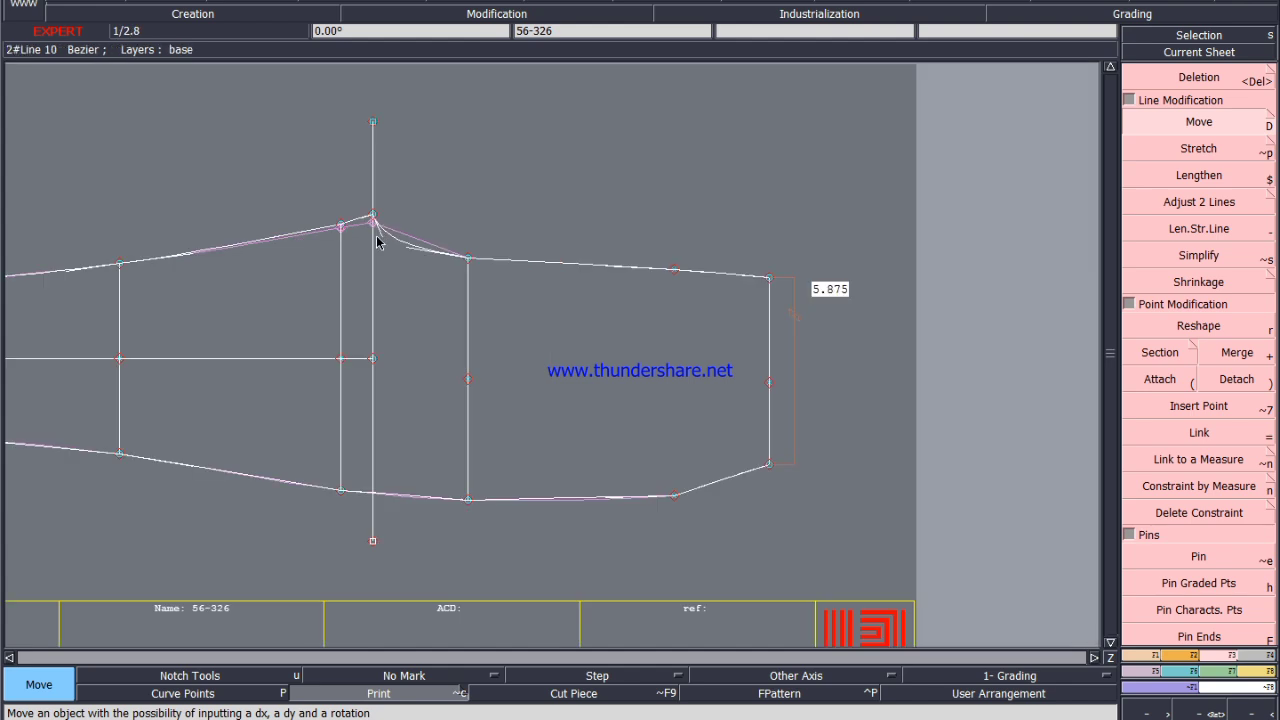
# Reshape the hollow curve beside the peak by pulling its far-end handle into line with the adjoining upper edge.
pyautogui.scroll(4, 421, 292)
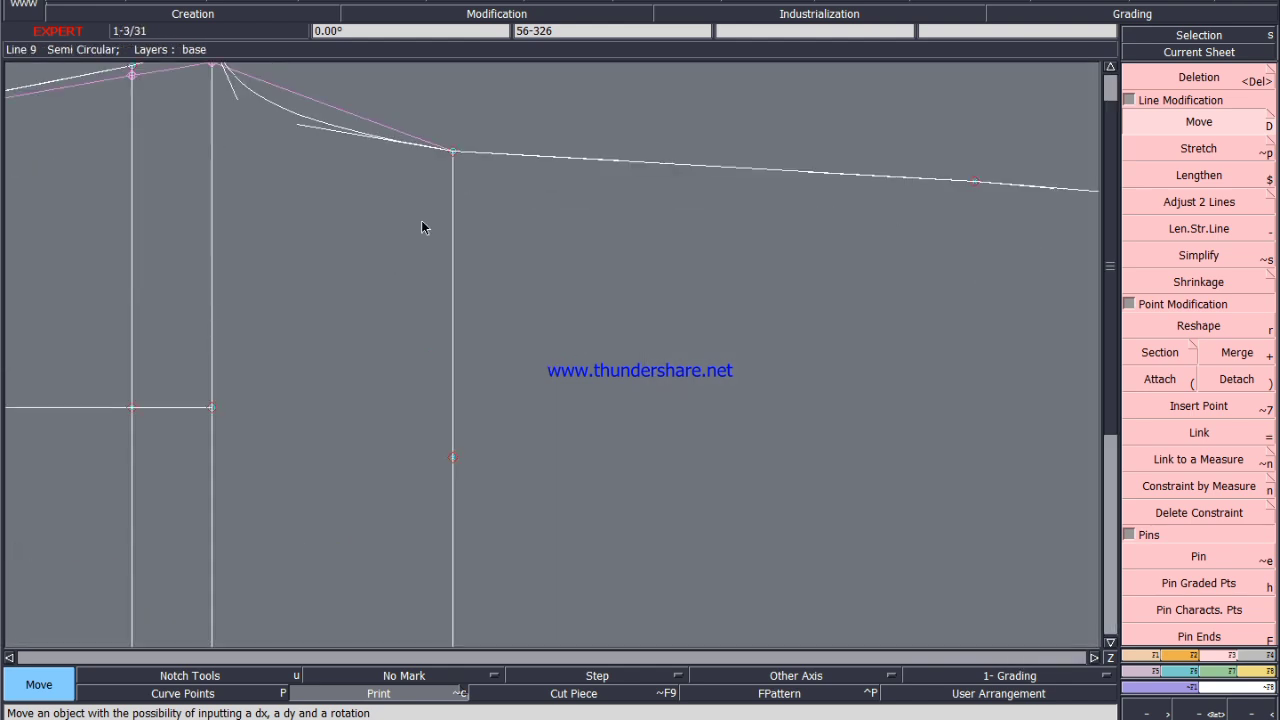
pyautogui.click(1198, 326)
pyautogui.scroll(-2, 278, 330)
pyautogui.scroll(3, 274, 213)
pyautogui.click(331, 296)
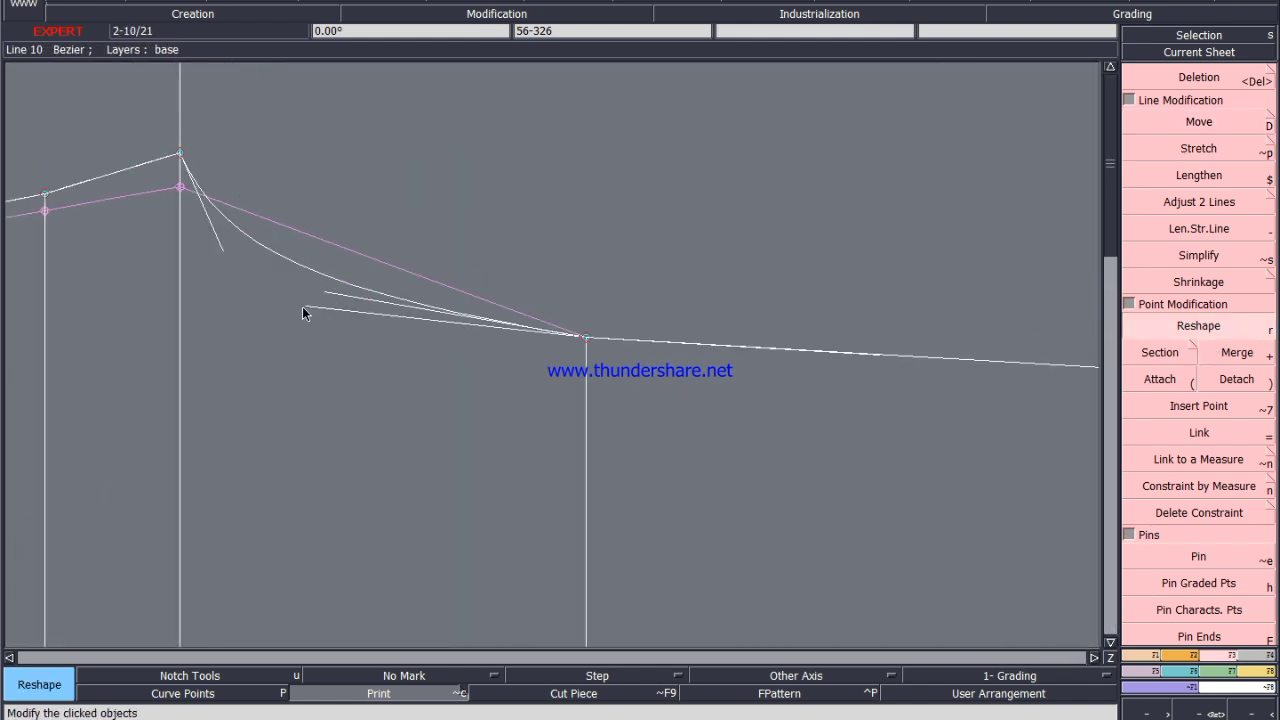
pyautogui.click(284, 312)
pyautogui.click(269, 326)
pyautogui.scroll(-2, 419, 272)
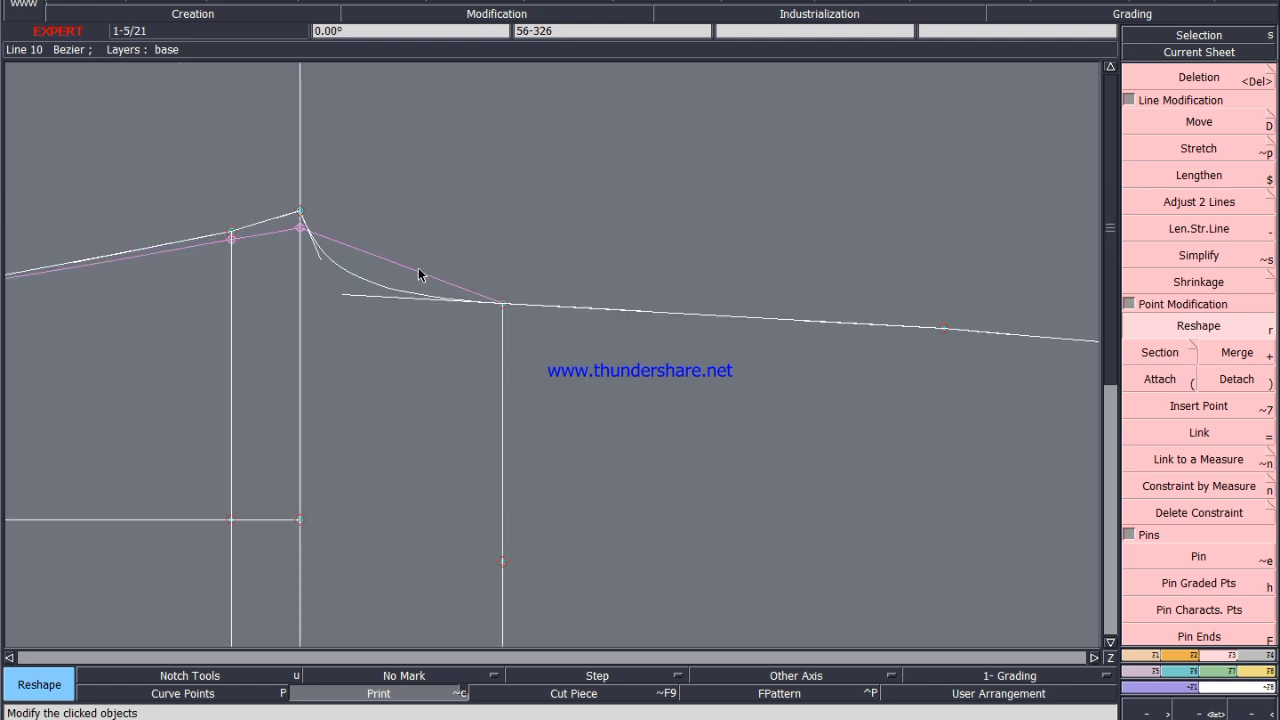
# Reshape the long upper-edge curve before the peak by pulling its two handles slightly inward.
pyautogui.scroll(-2, 223, 317)
pyautogui.scroll(3, 363, 217)
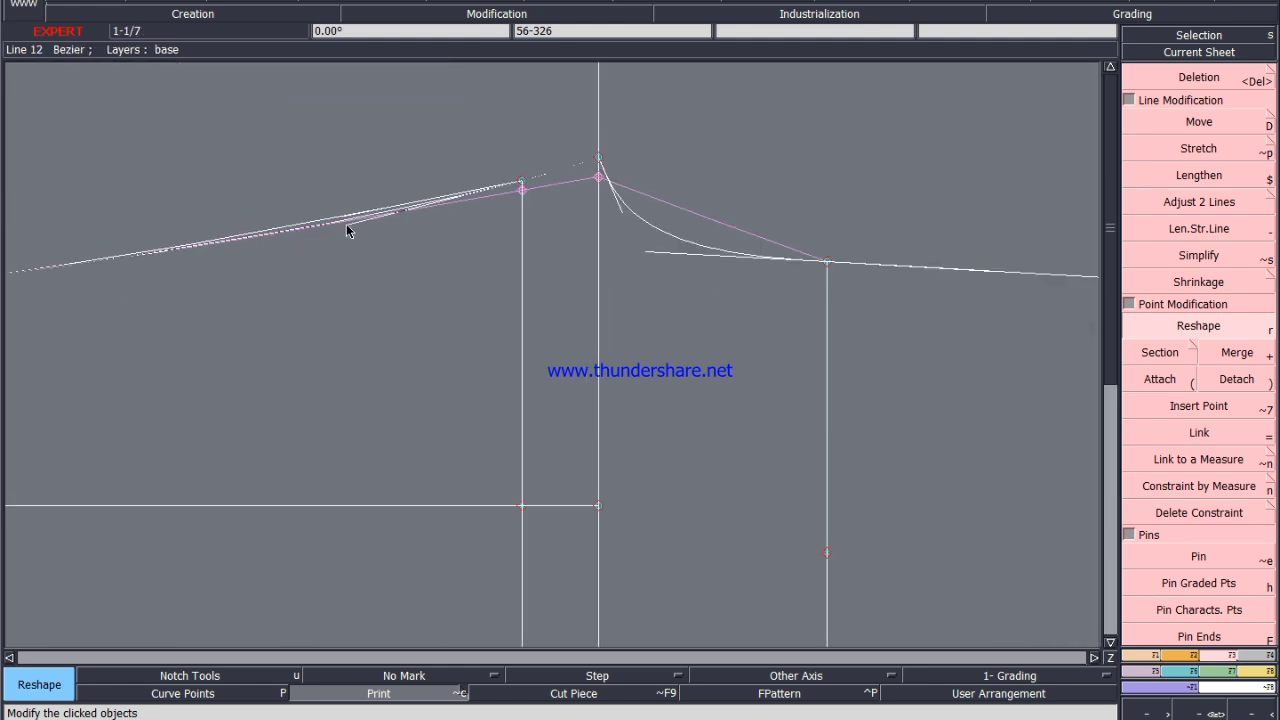
pyautogui.scroll(-2, 346, 231)
pyautogui.scroll(4, 306, 251)
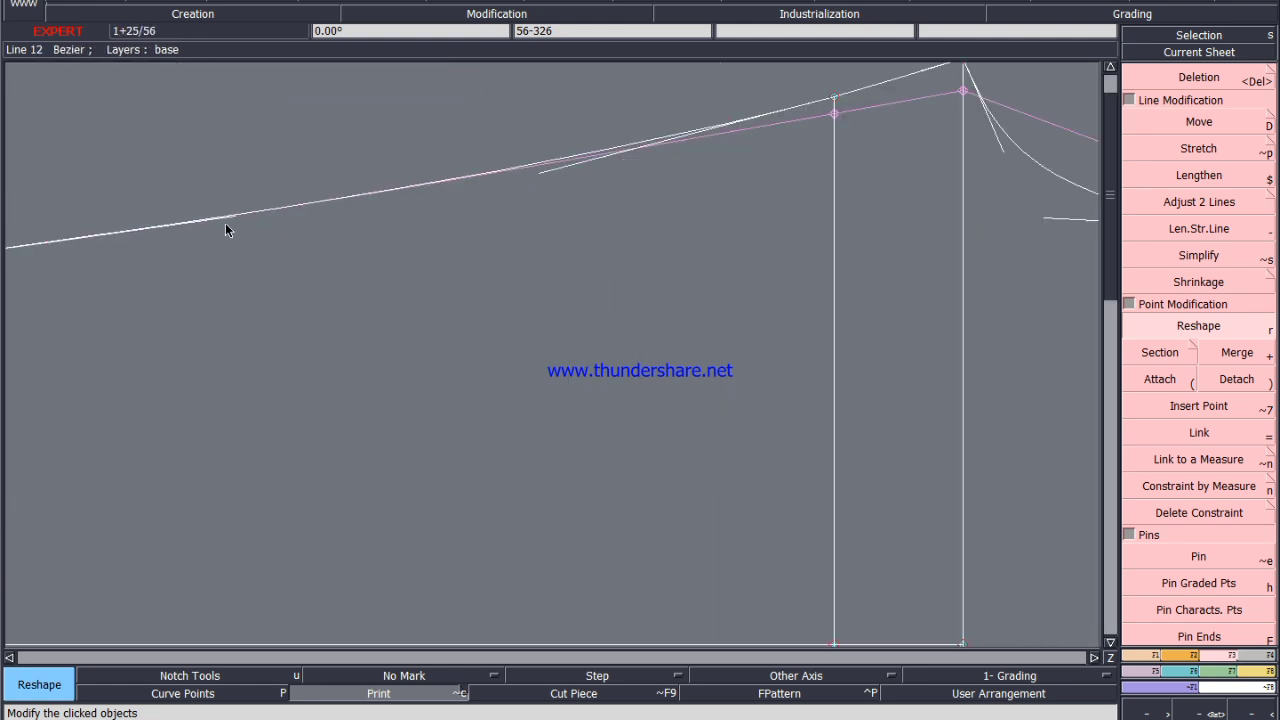
pyautogui.scroll(-3, 358, 241)
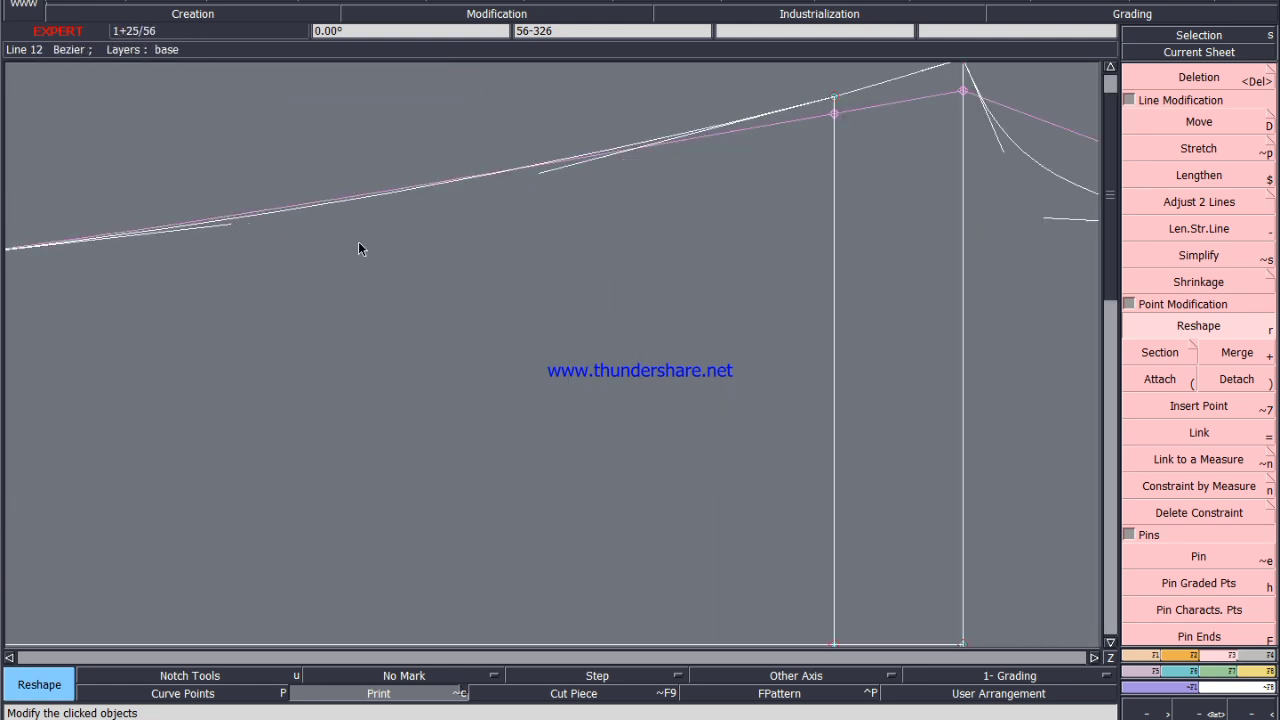
# Move the upper-edge point just before the peak by 0 in X and a further 0.062 inches in Y.
pyautogui.click(1146, 128)
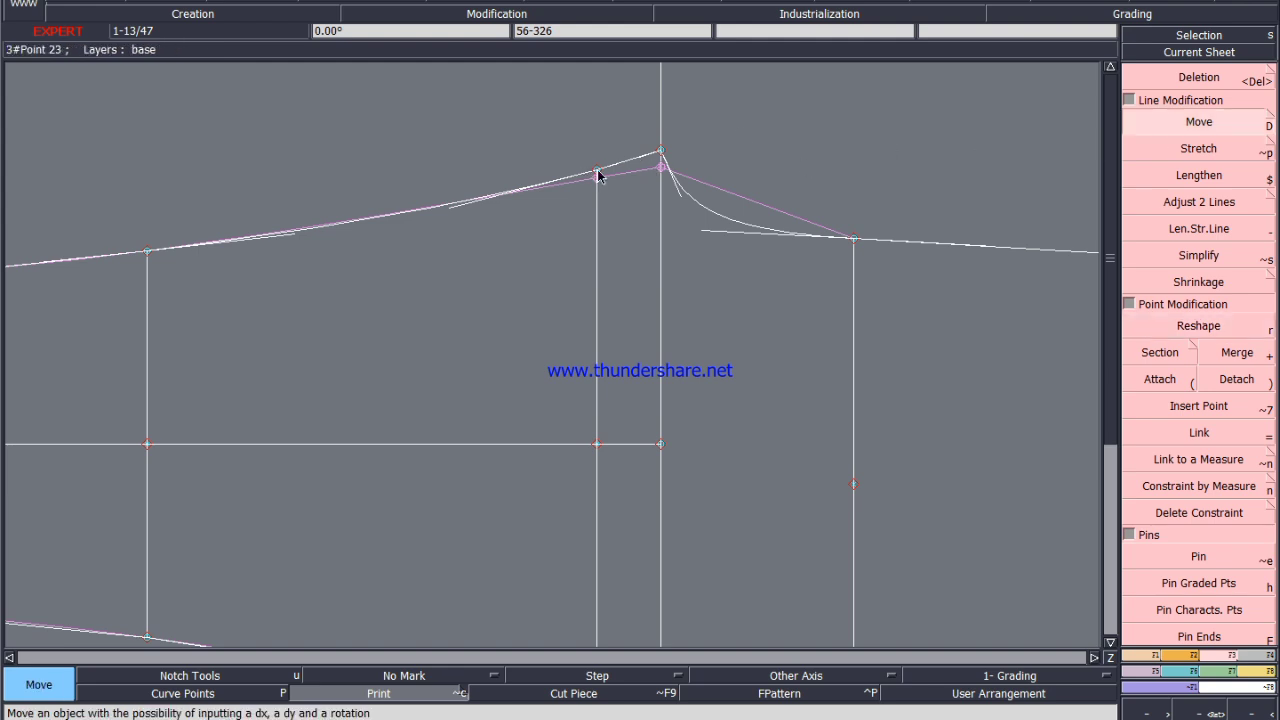
pyautogui.click(598, 175)
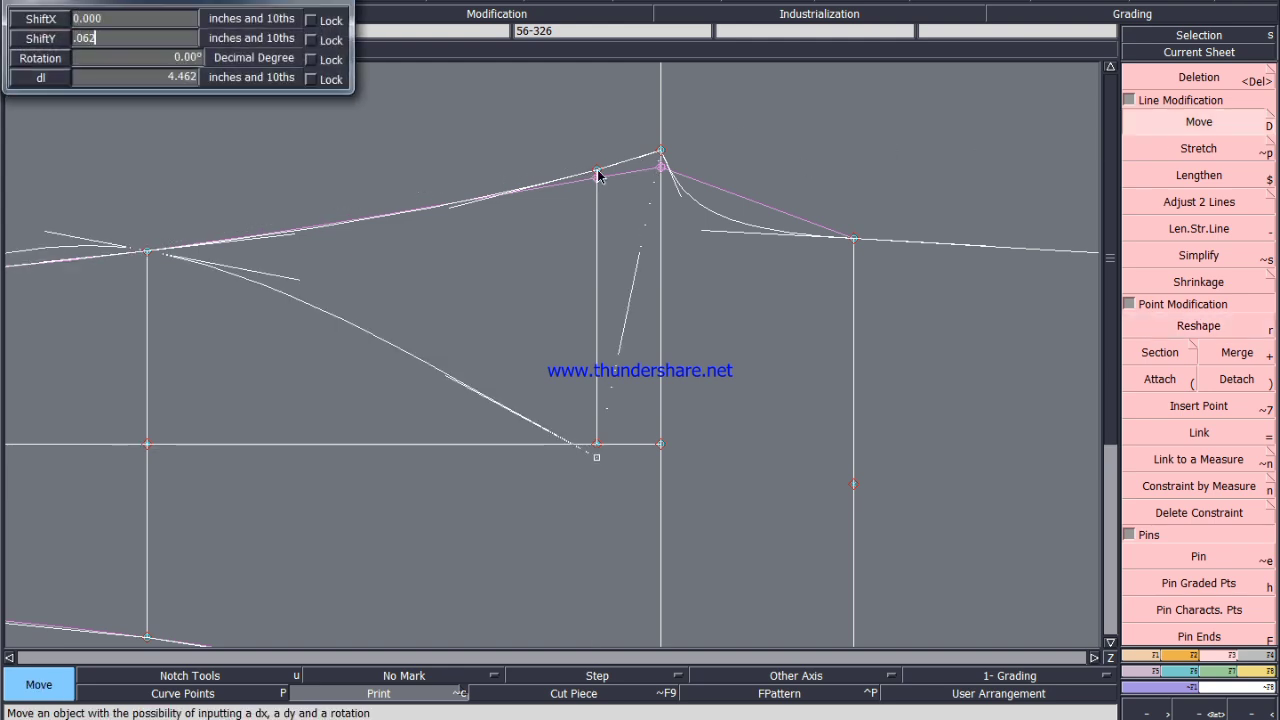
pyautogui.press('Return')
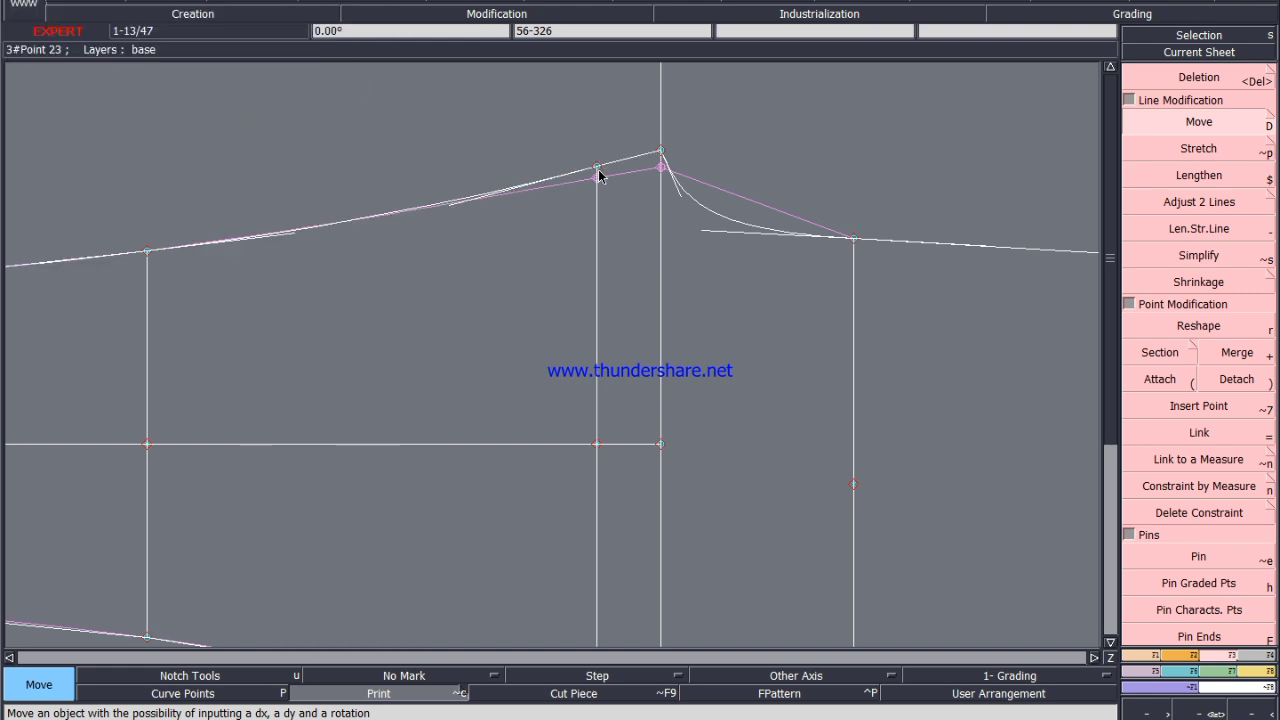
# Delete the pattern's horizontal centre line and turn off the print of the original outline.
pyautogui.scroll(-3, 520, 231)
pyautogui.scroll(2, 614, 333)
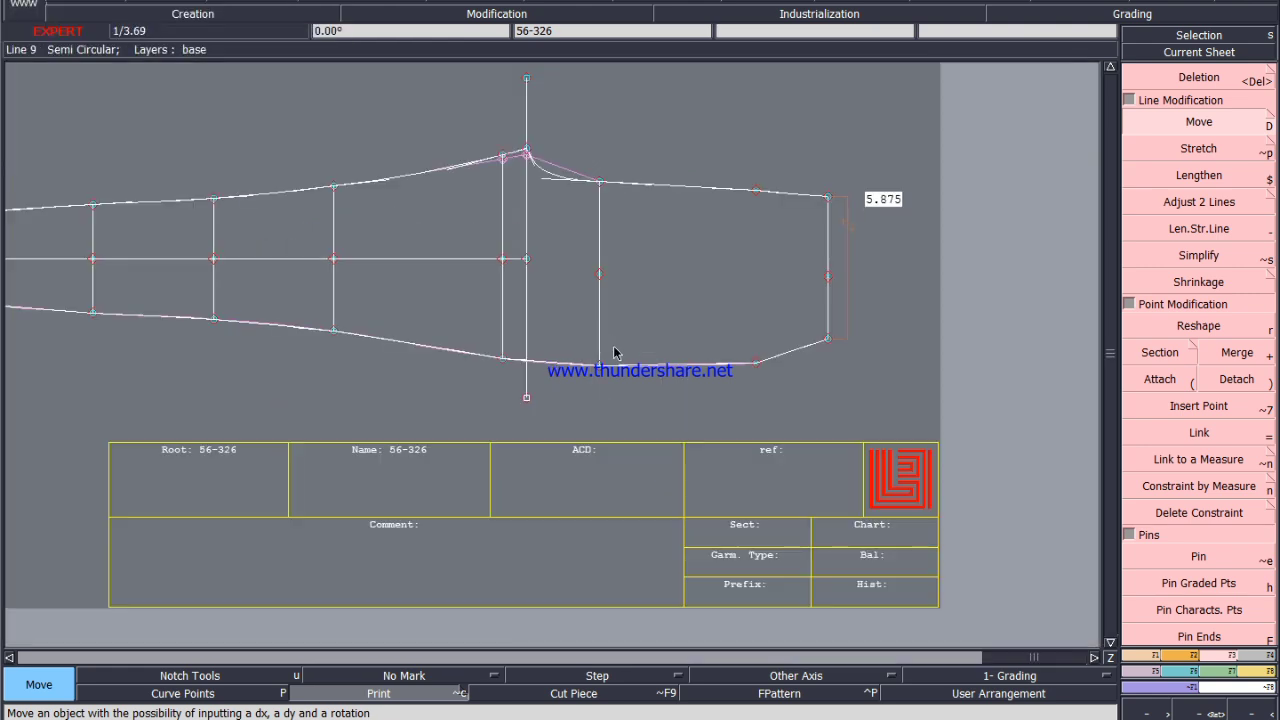
pyautogui.press('Delete')
pyautogui.click(448, 263)
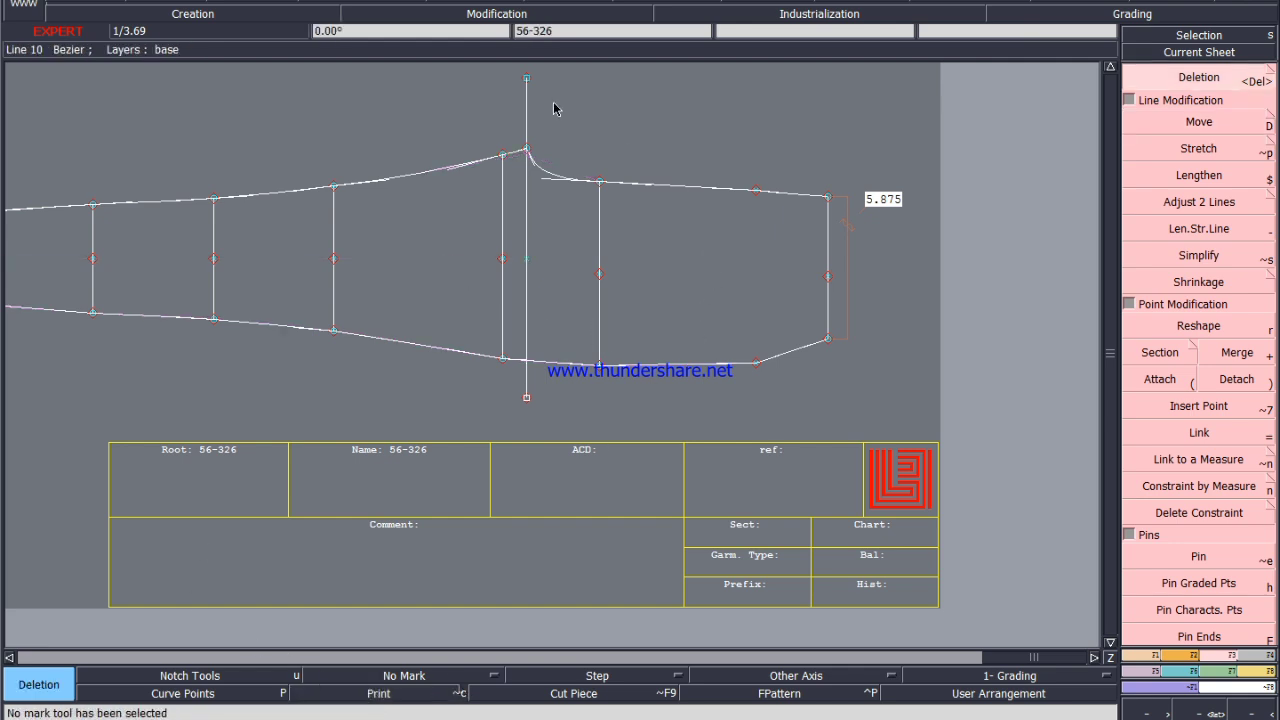
# Insert an intersection point into the lower curve at the vertical line through the peak, and delete that line's end point below it.
pyautogui.scroll(3, 530, 370)
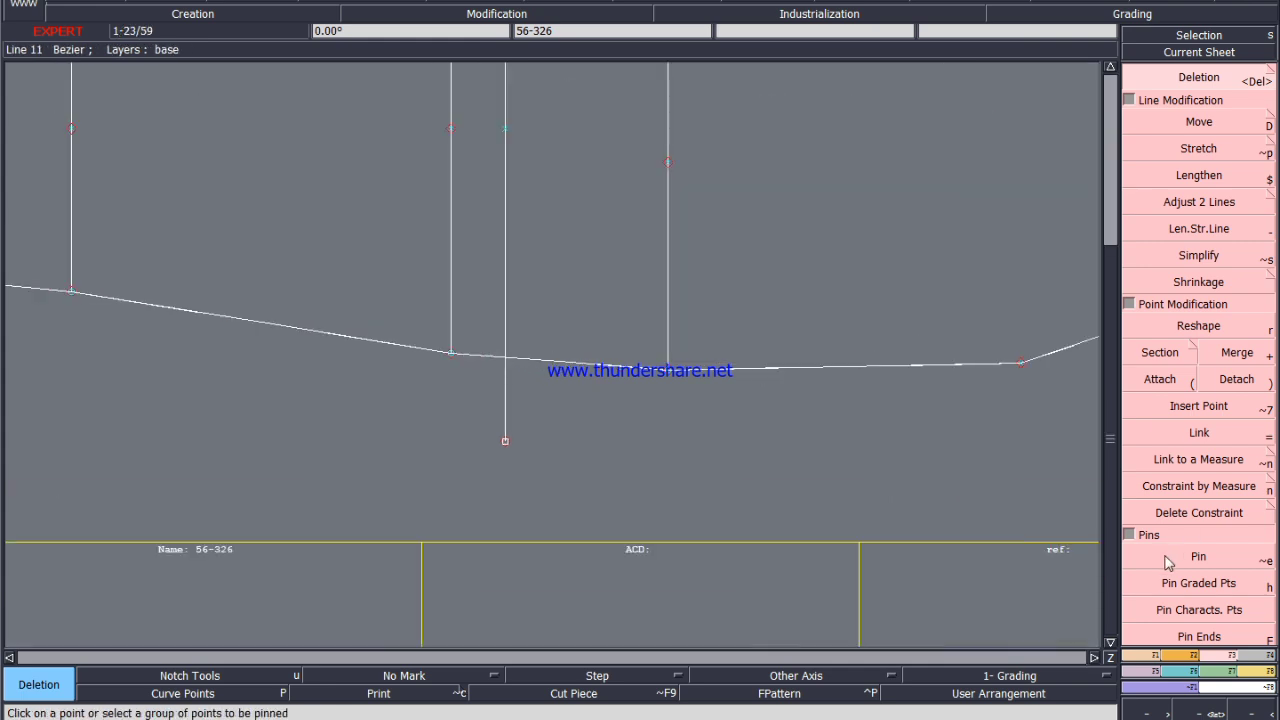
pyautogui.click(1142, 656)
pyautogui.click(1199, 210)
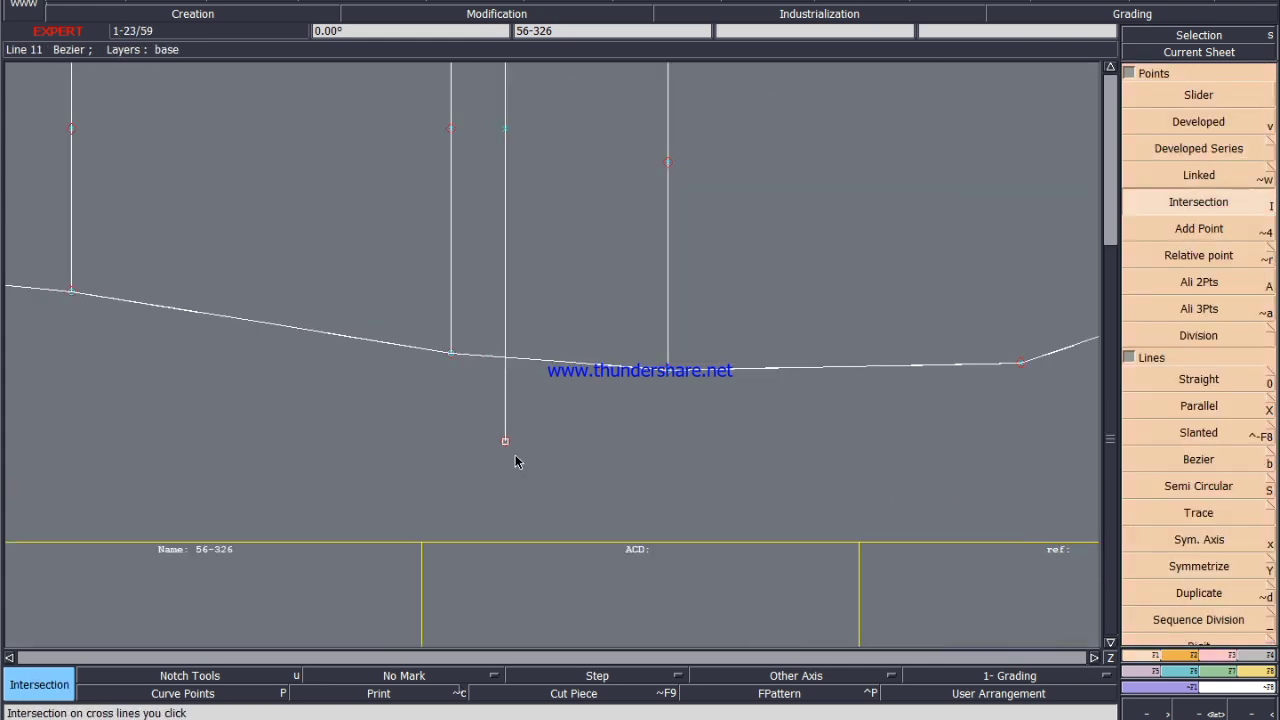
pyautogui.click(505, 358)
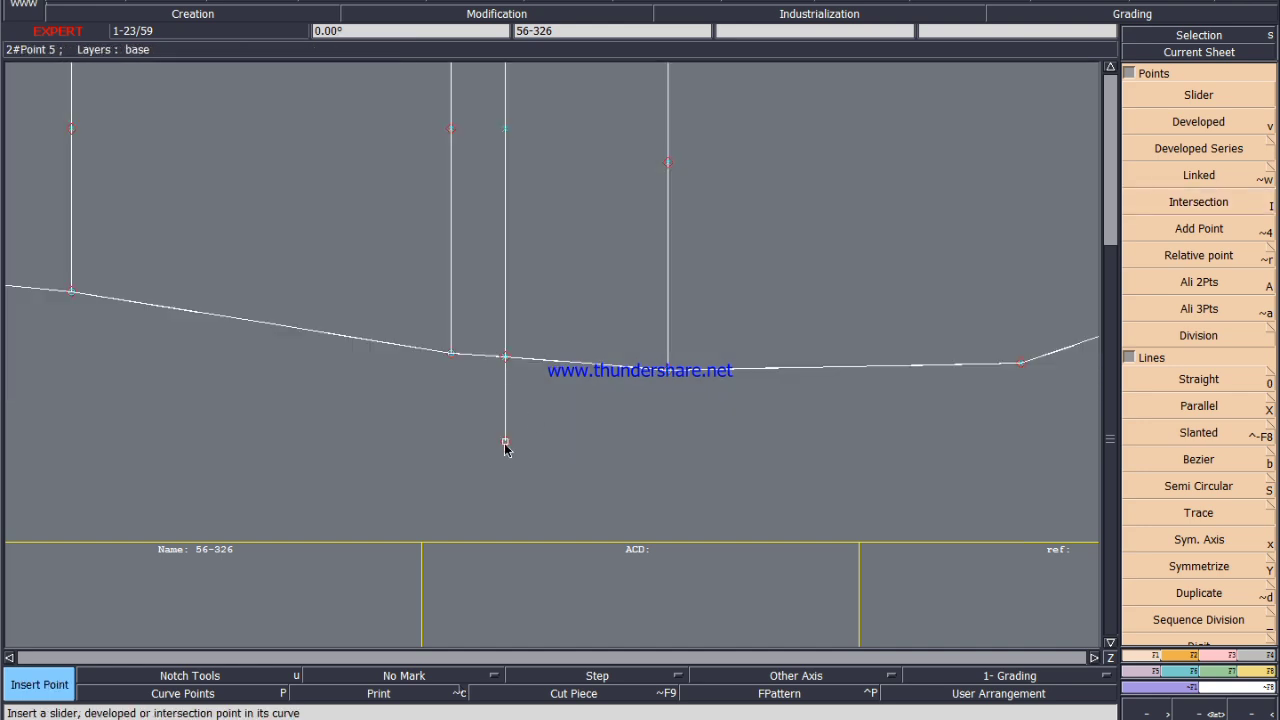
pyautogui.press('Delete')
pyautogui.click(505, 444)
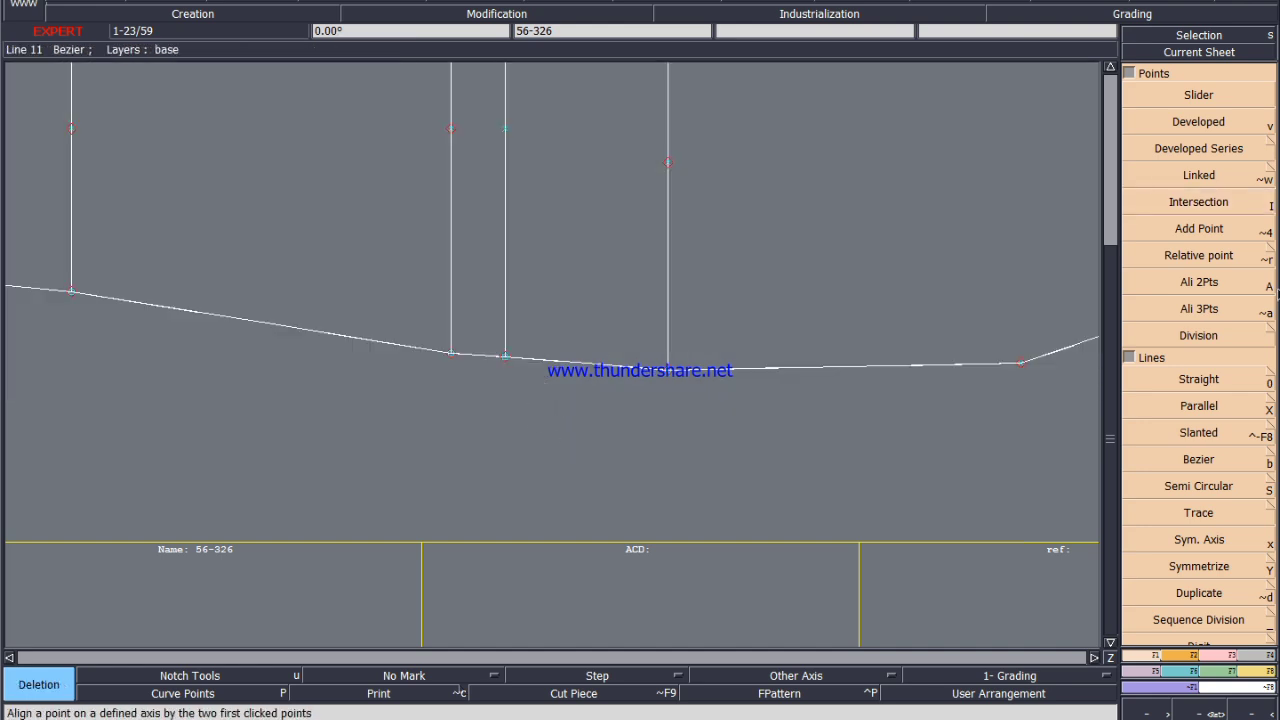
# Move the inserted lower-curve point by 0 in X and -0.062 inches in Y.
pyautogui.click(1230, 655)
pyautogui.click(1200, 122)
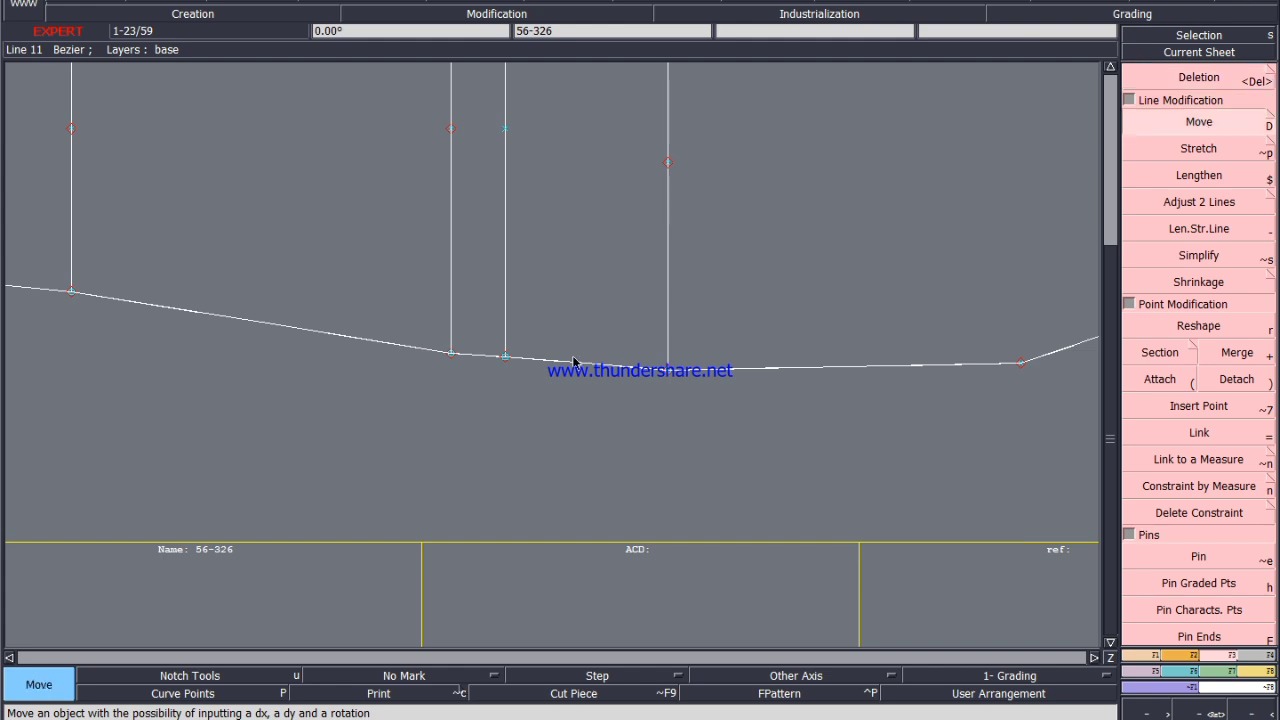
pyautogui.click(505, 358)
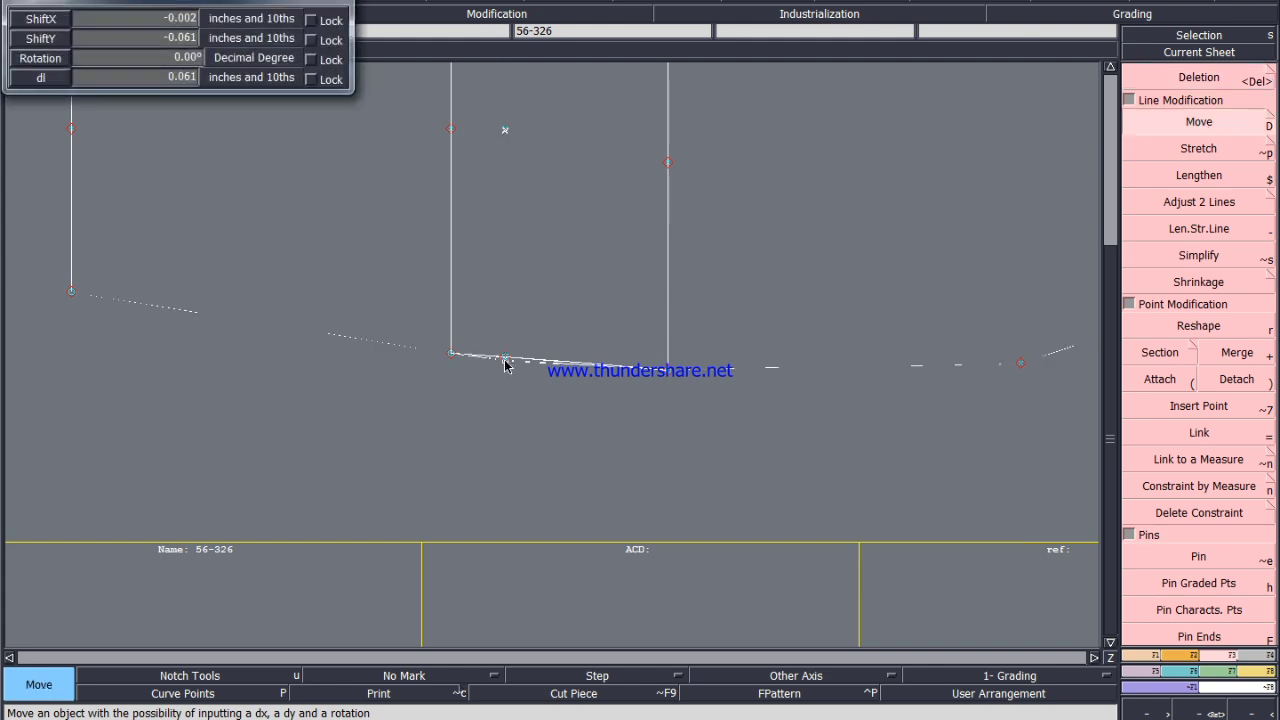
pyautogui.press('Tab')
pyautogui.write('0')
pyautogui.press('Tab')
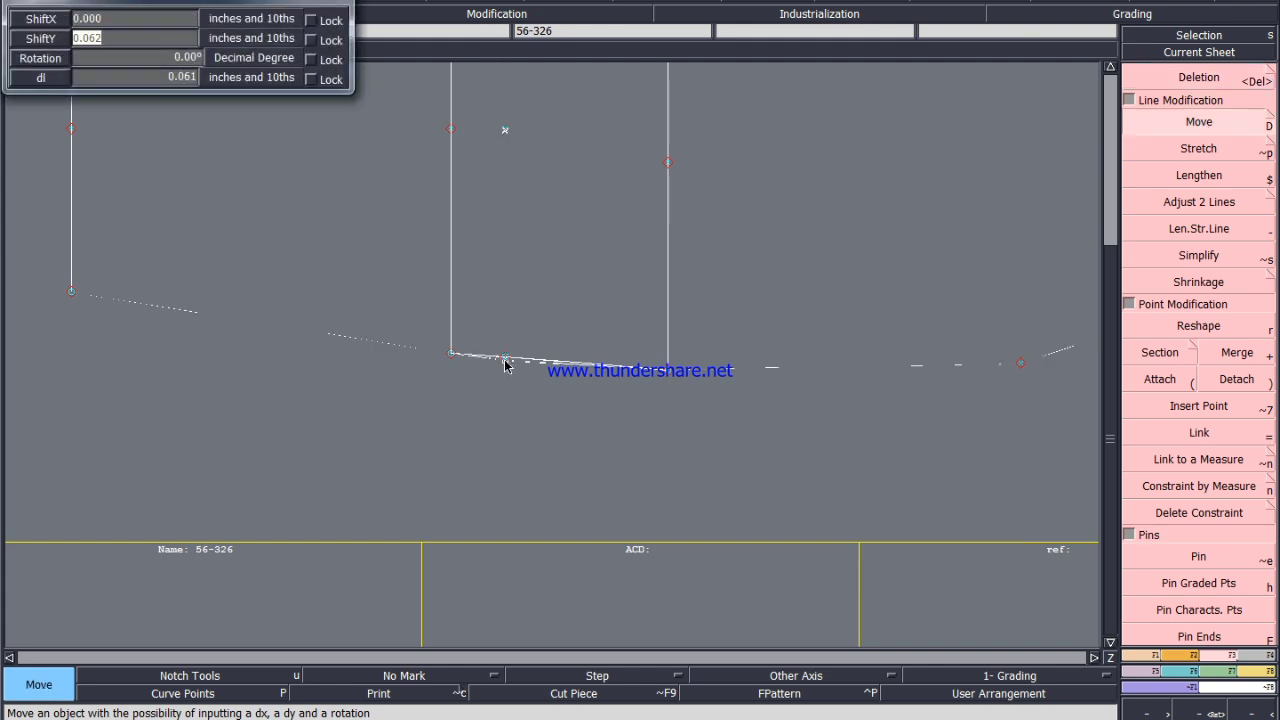
pyautogui.write('-0.062')
pyautogui.press('Return')
pyautogui.scroll(-1, 497, 386)
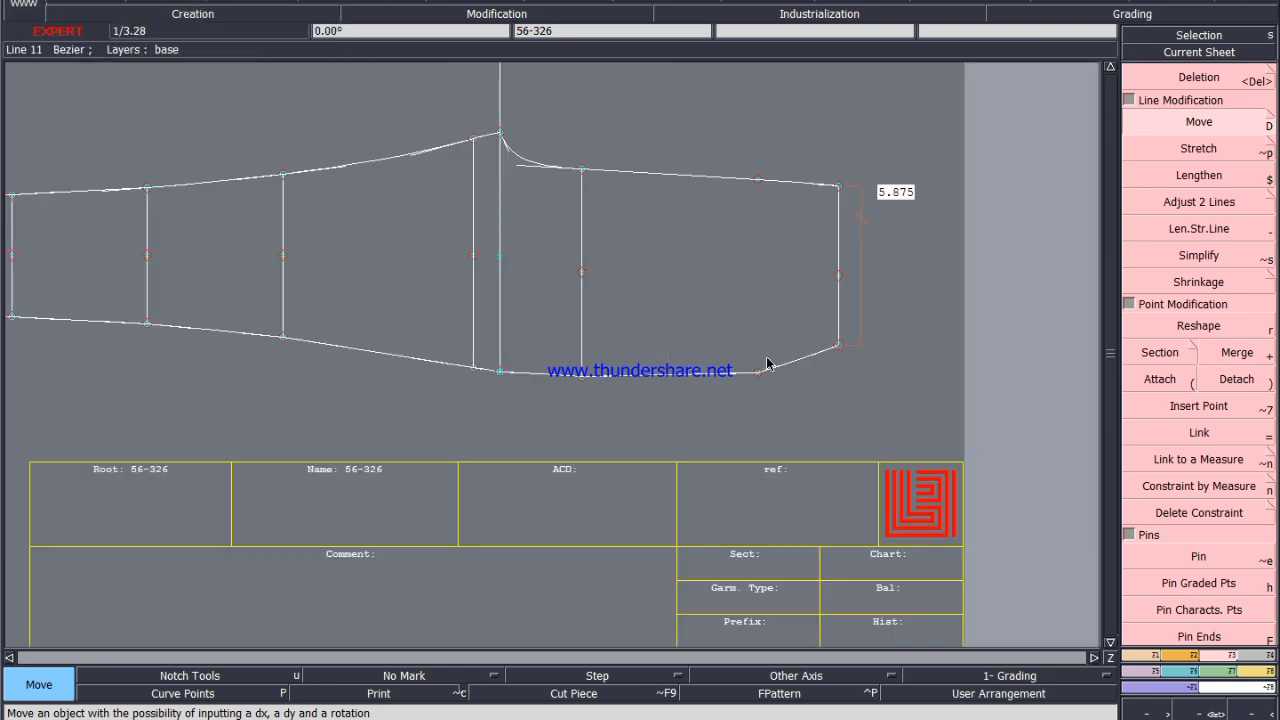
pyautogui.scroll(1, 767, 364)
pyautogui.scroll(-2, 485, 275)
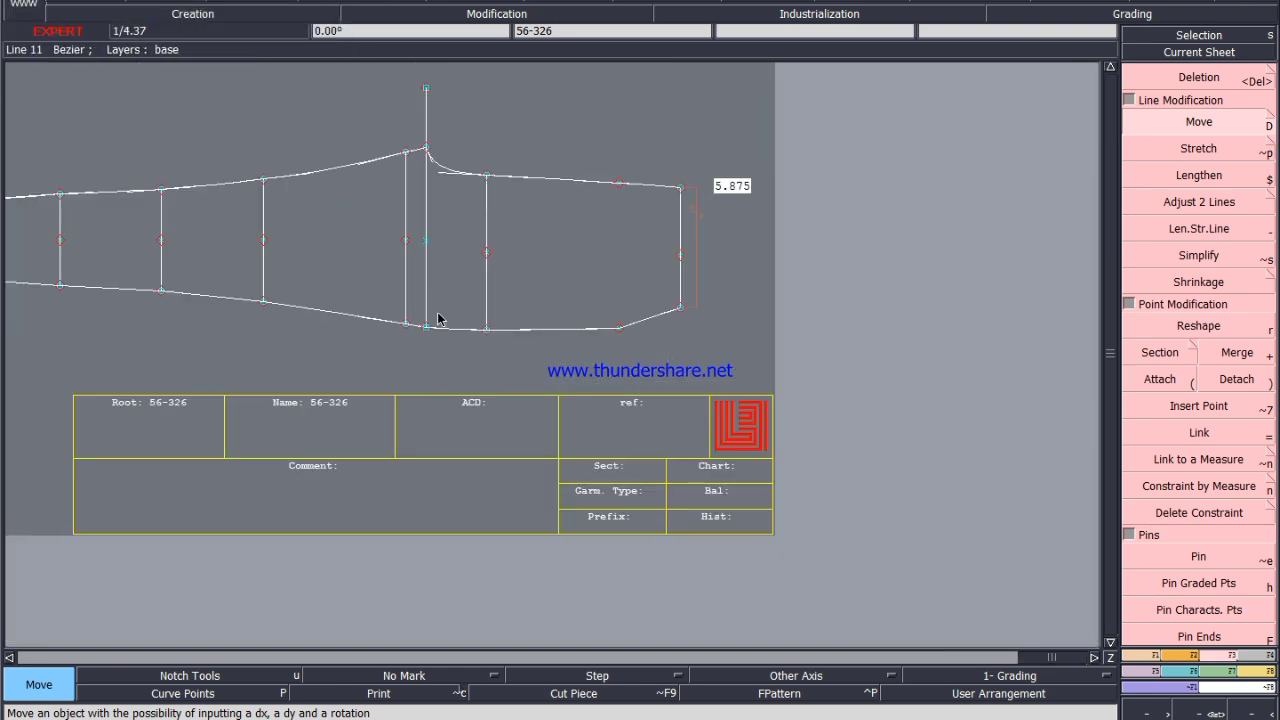
pyautogui.scroll(1, 545, 169)
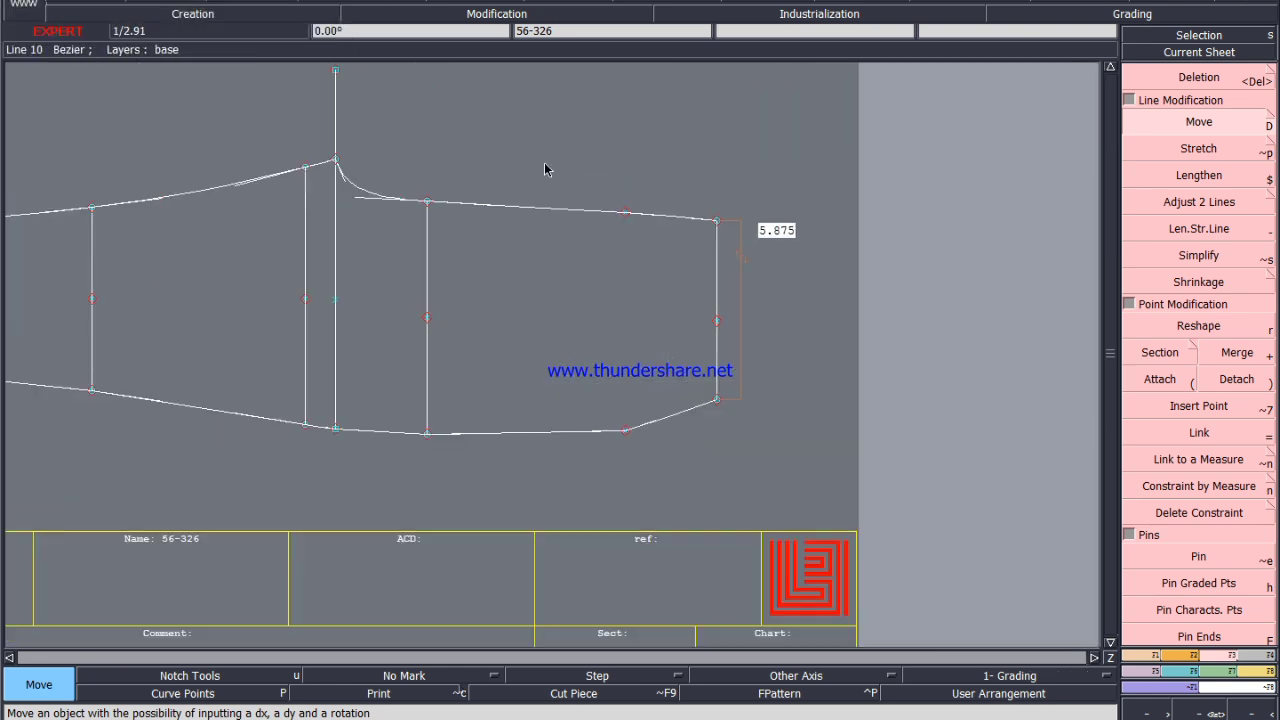
# Add a dynamic length measure along the upper edge from the peak to the edge's right end point.
pyautogui.press('l')
pyautogui.click(336, 161)
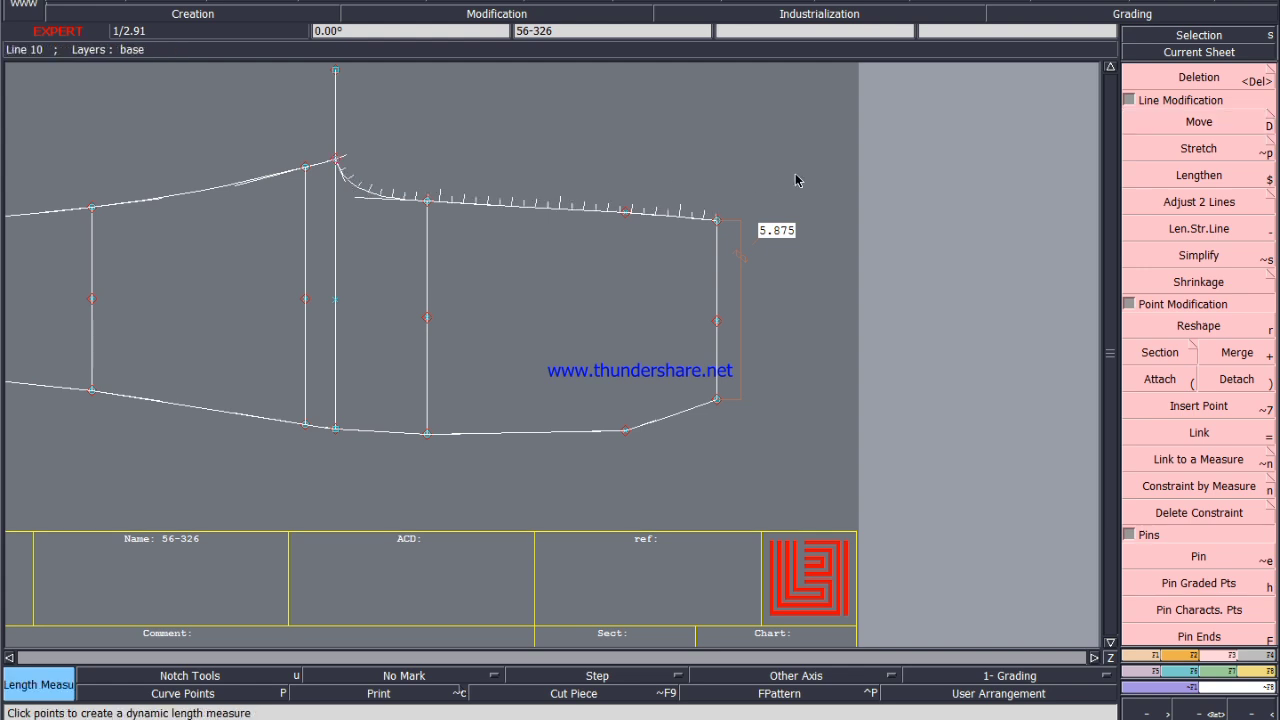
pyautogui.click(795, 180)
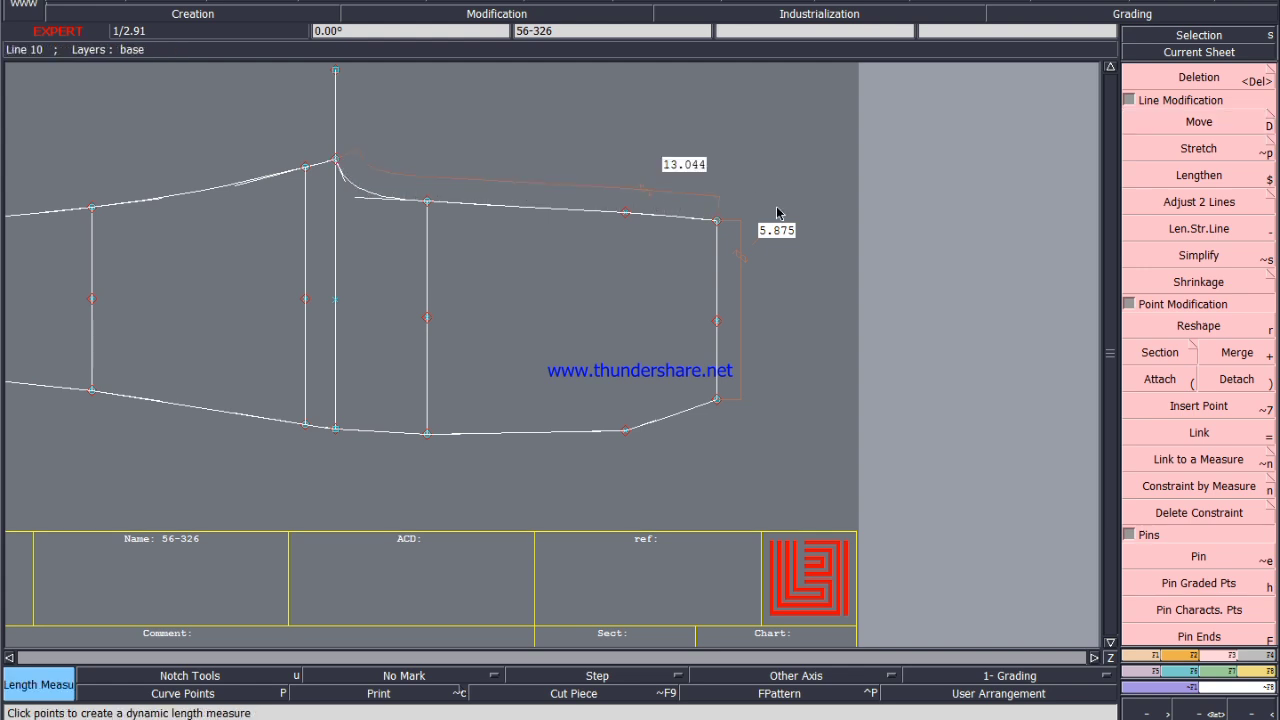
pyautogui.click(1185, 120)
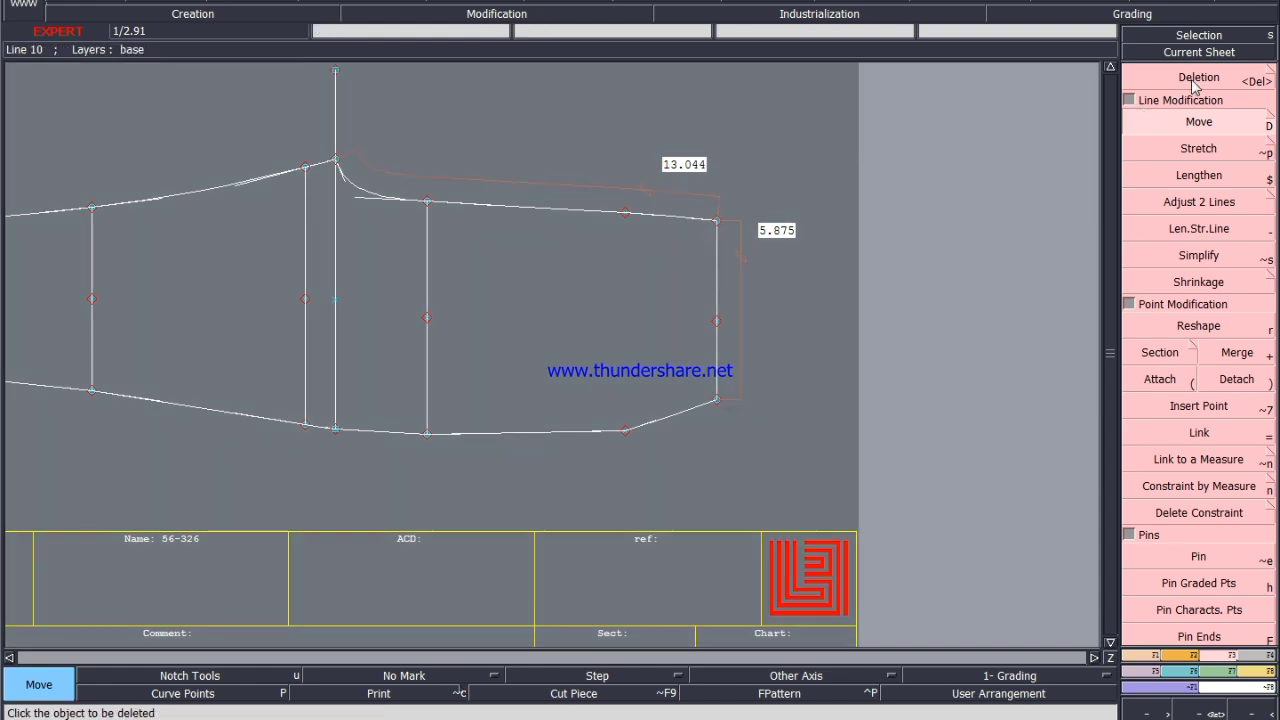
pyautogui.click(1195, 80)
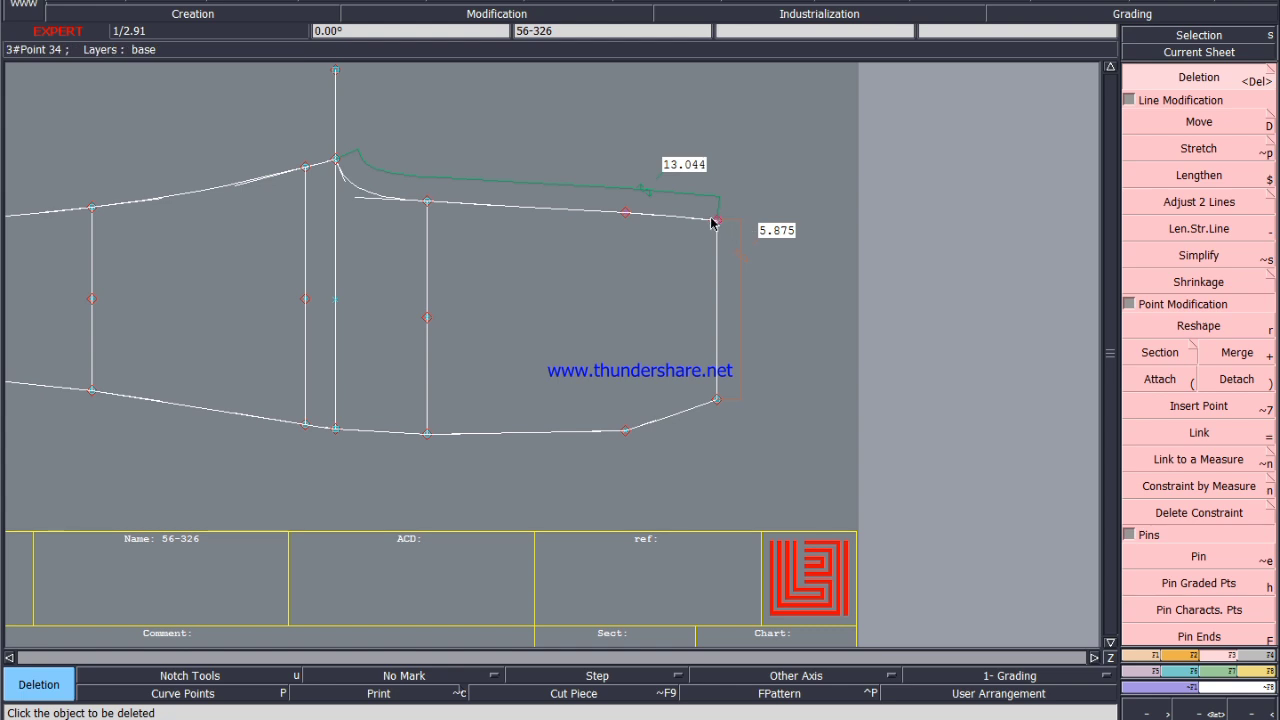
pyautogui.click(711, 222)
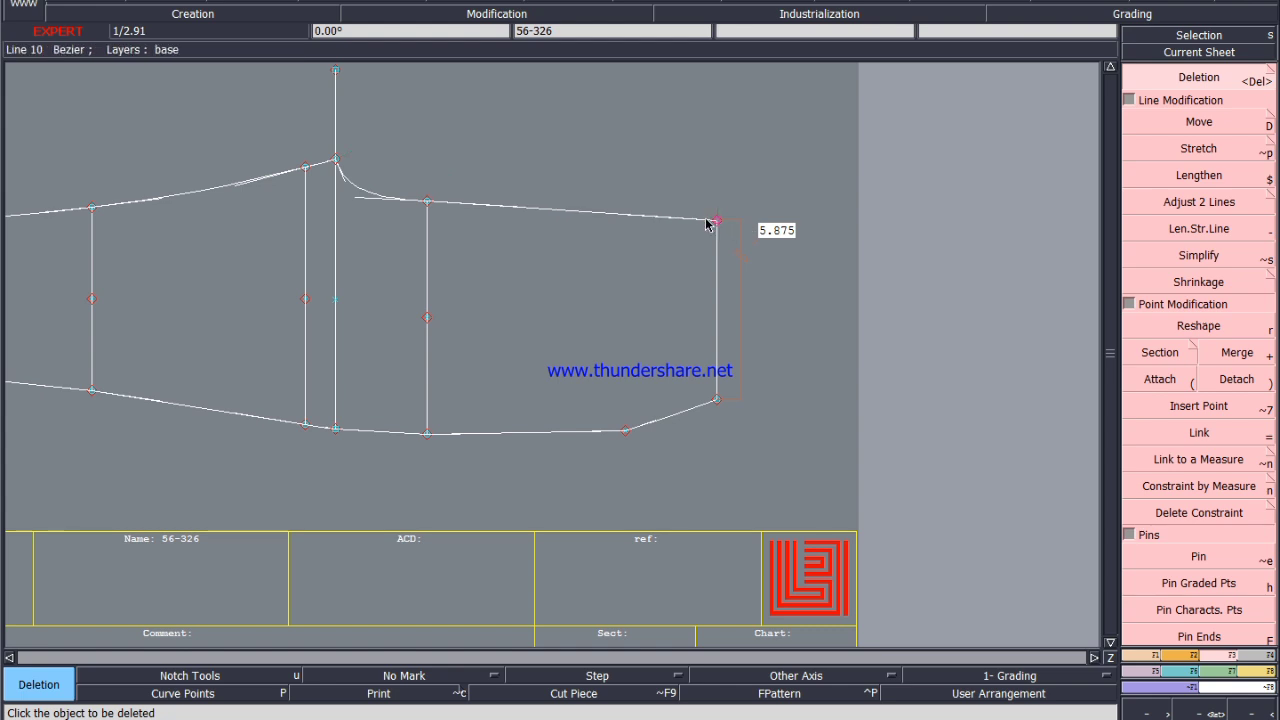
# Move the upper edge's end point, together with its selected neighbouring point, by -0.044 inches in X and 0 in Y.
pyautogui.click(1198, 122)
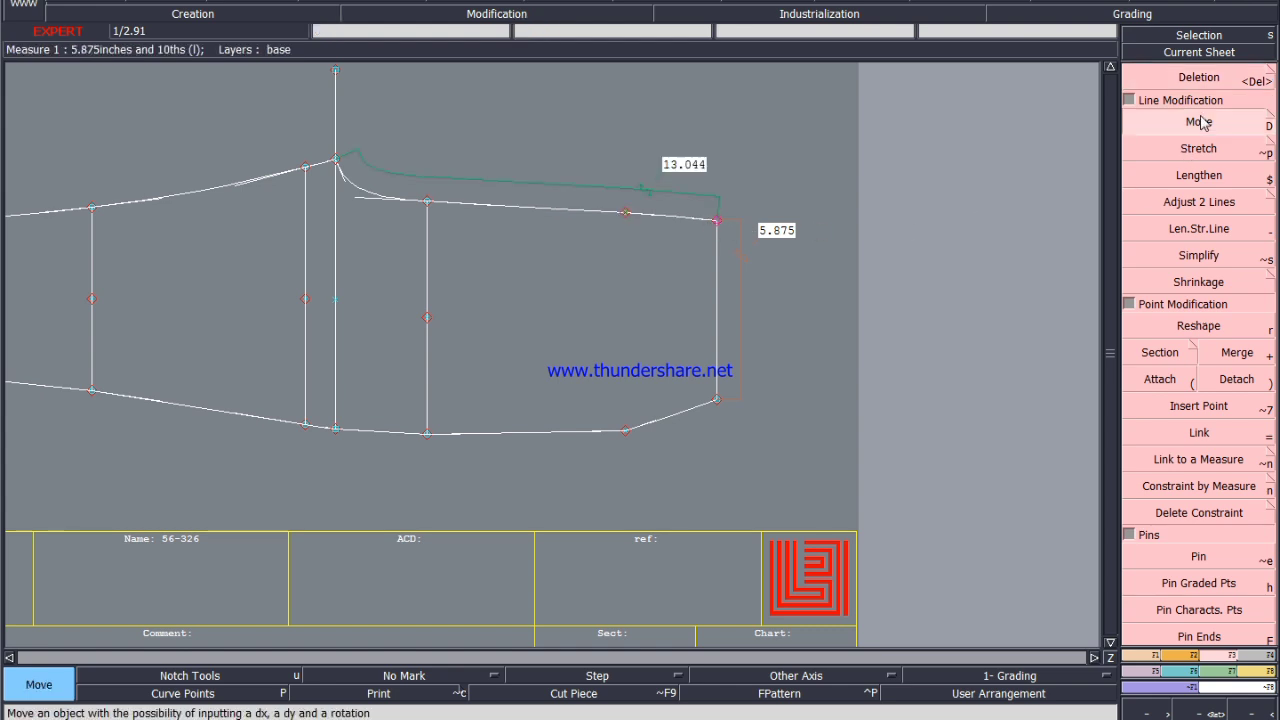
pyautogui.click(718, 223)
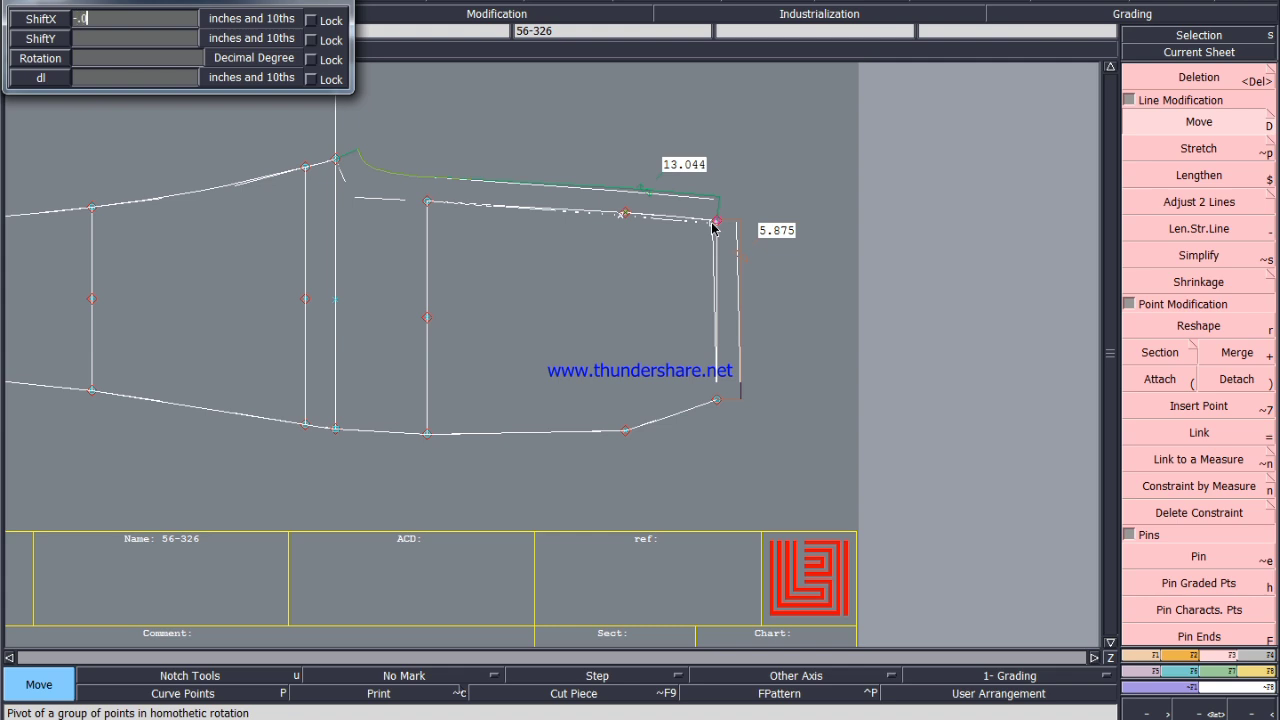
pyautogui.write('-.044')
pyautogui.press('Return')
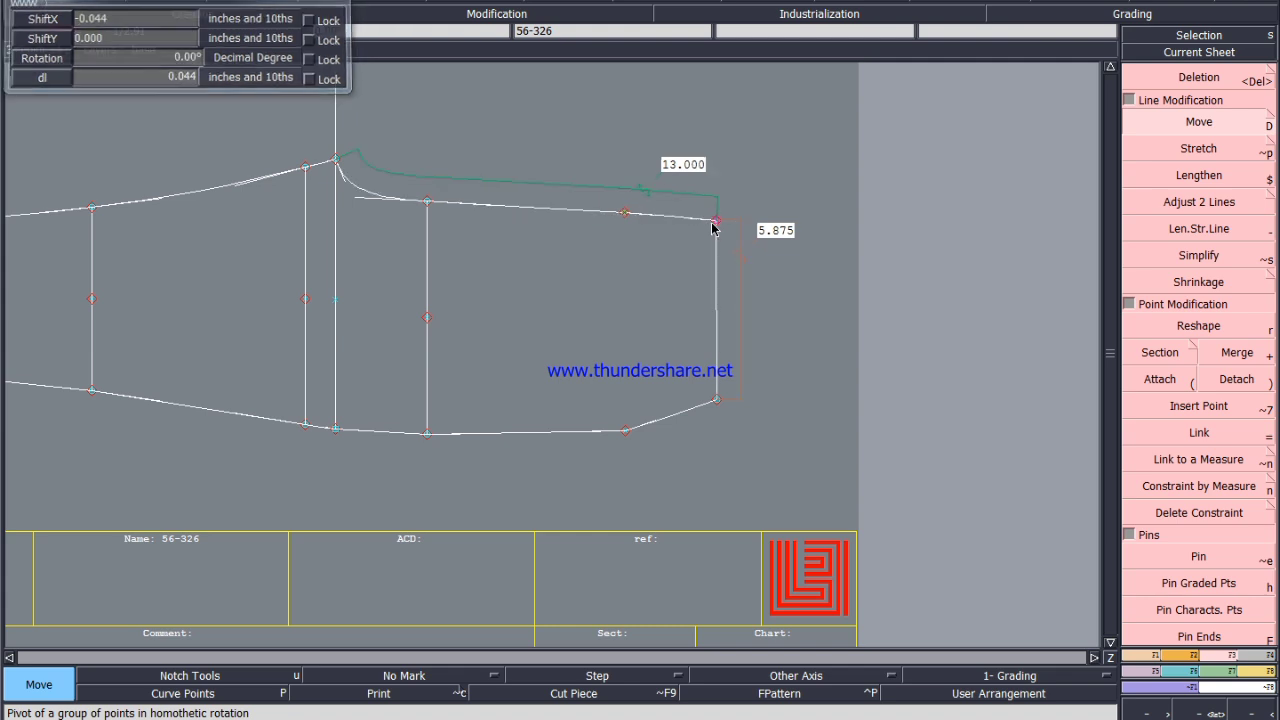
# Add a dynamic length measure between the upper and lower characteristic points just before the right end line.
pyautogui.scroll(2, 557, 443)
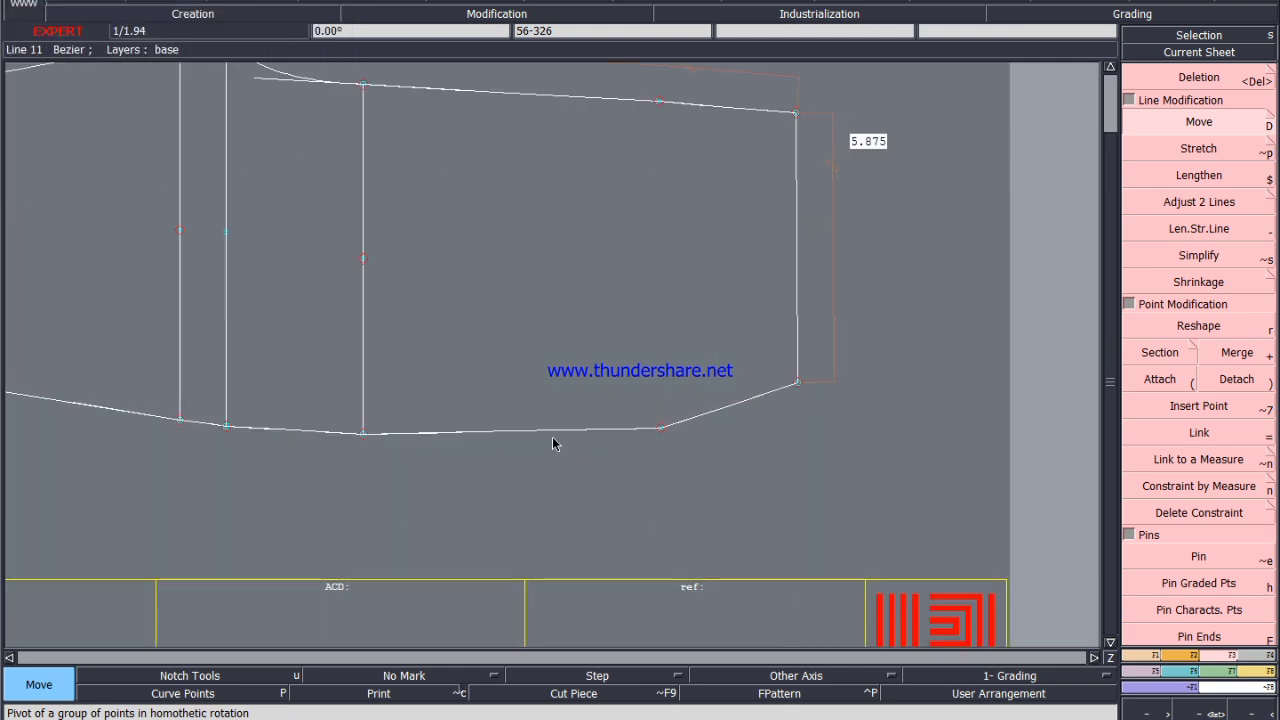
pyautogui.press('l')
pyautogui.click(660, 101)
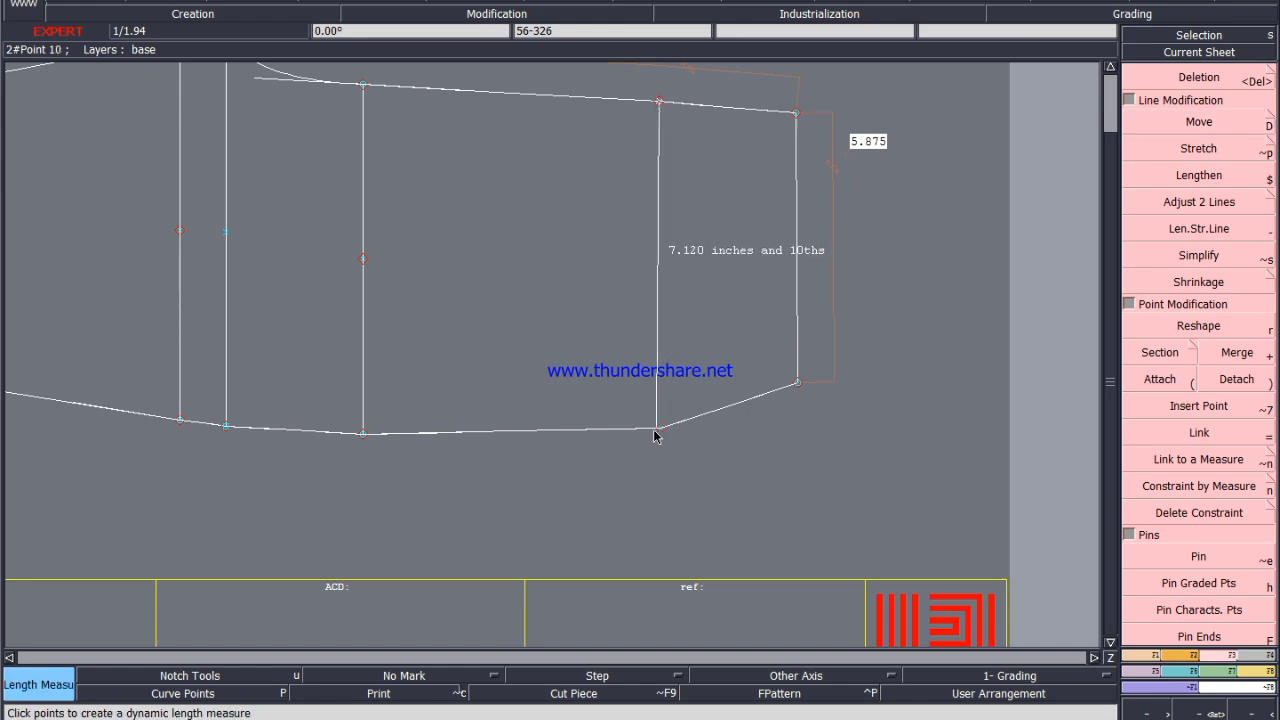
pyautogui.click(660, 428)
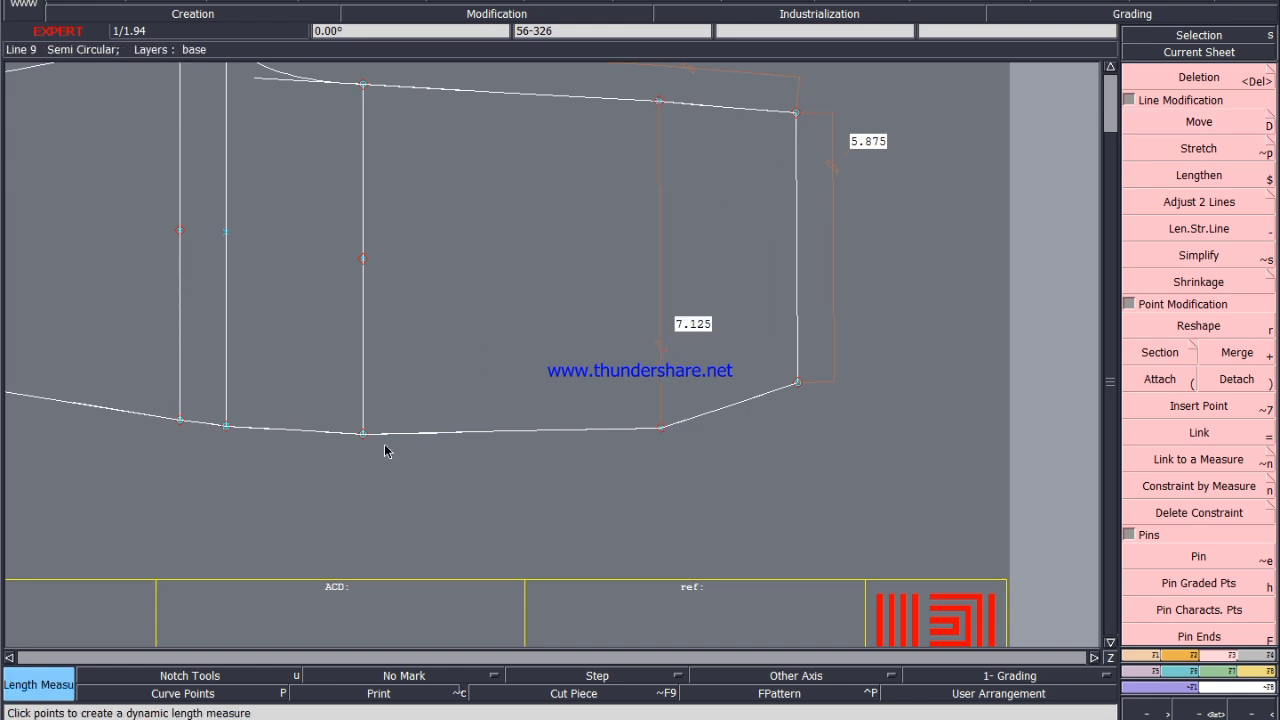
pyautogui.click(251, 611)
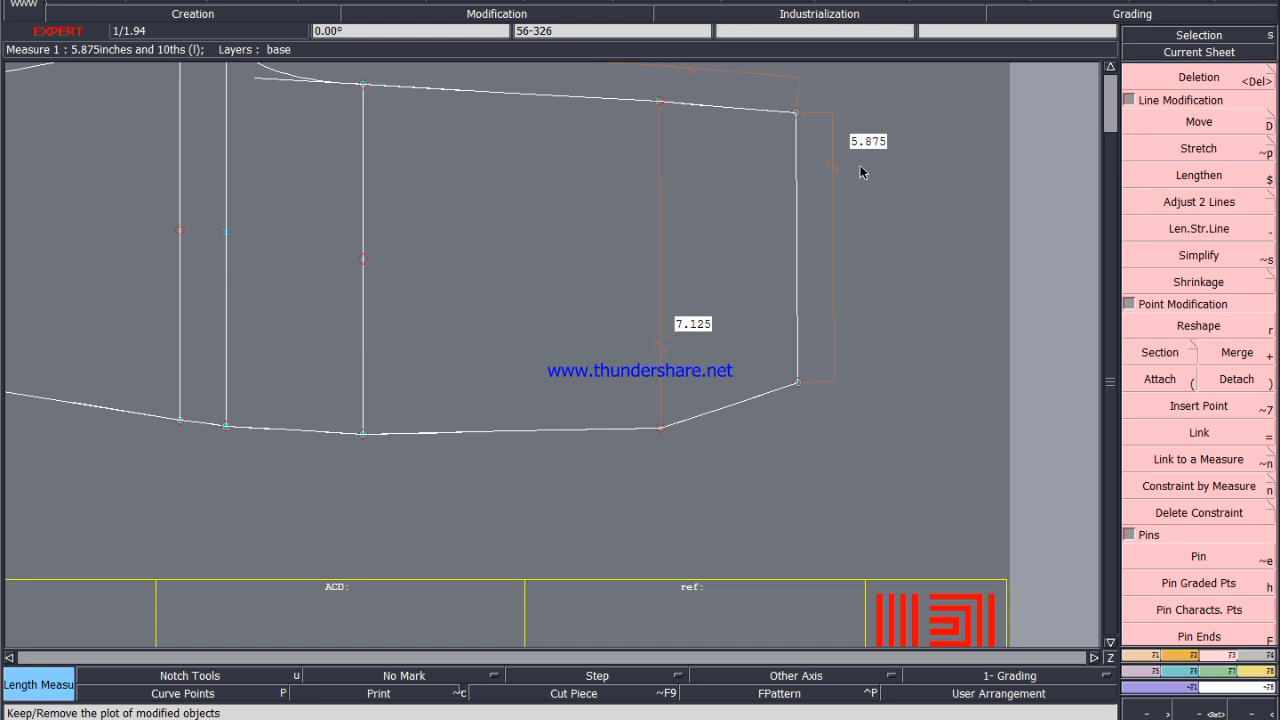
# Move the lower end point of the right end line by 0 in X and -0.125 inches in Y.
pyautogui.click(1205, 128)
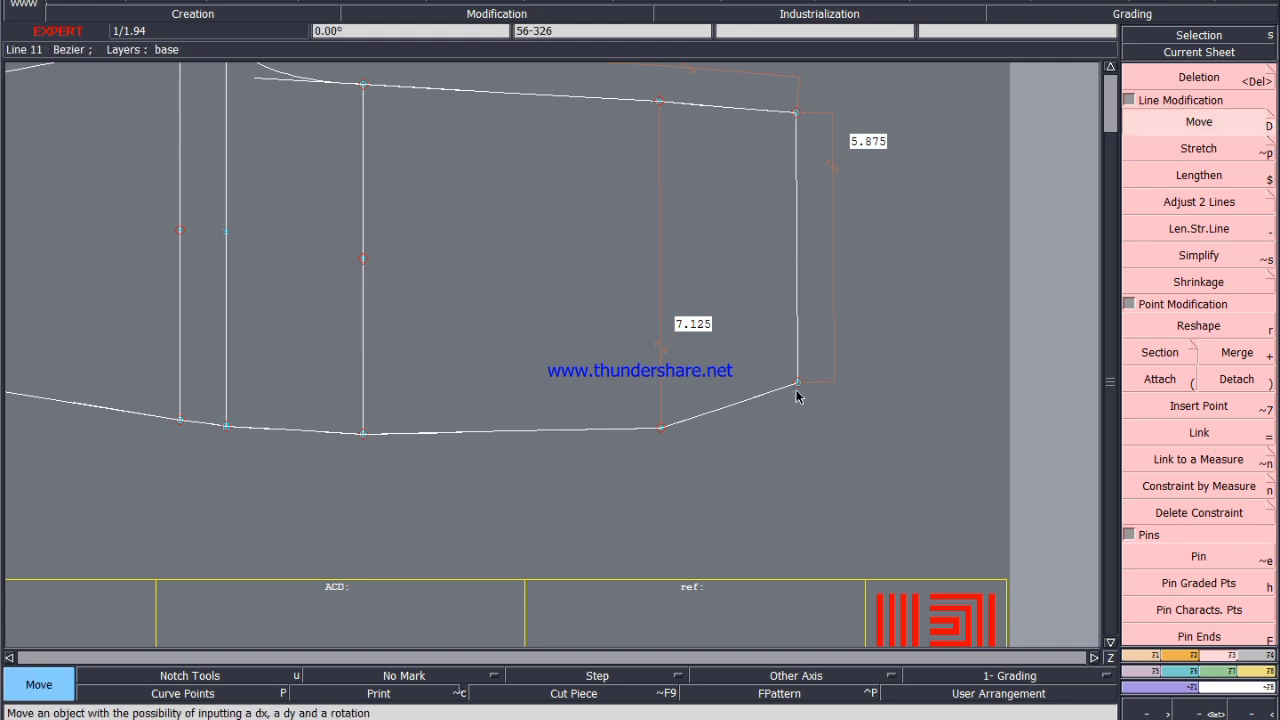
pyautogui.click(799, 395)
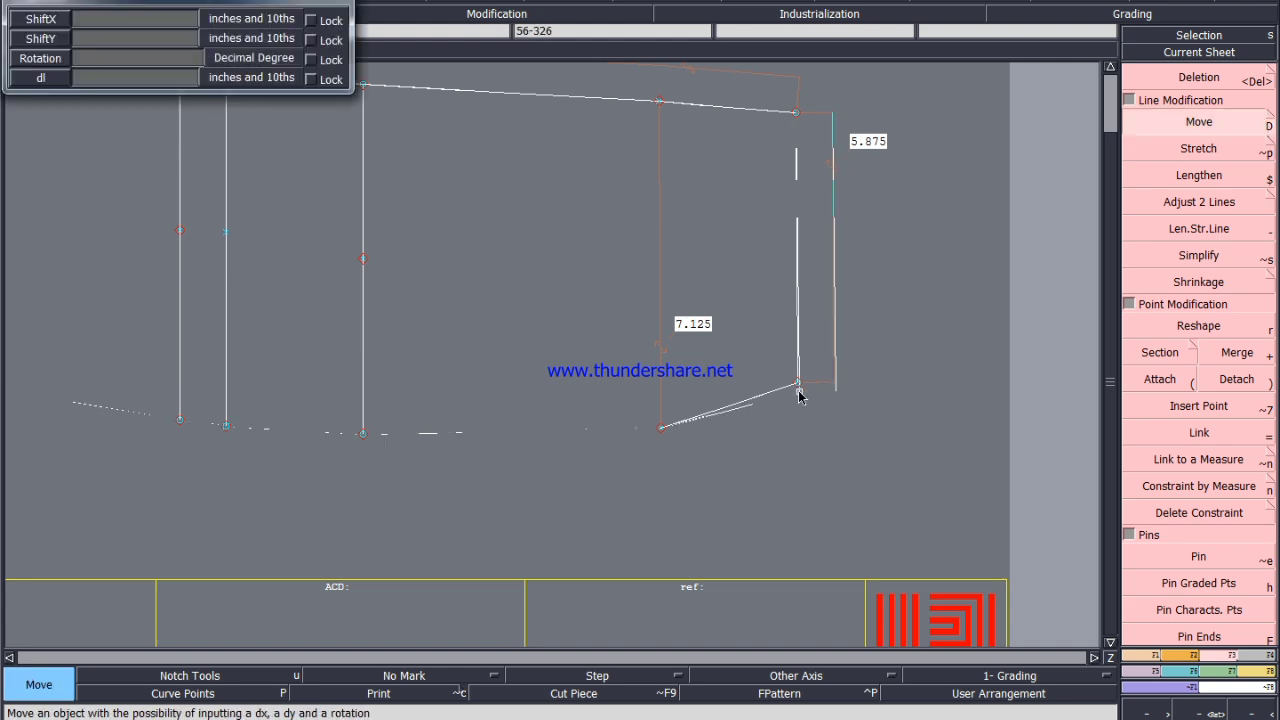
pyautogui.press('Down')
pyautogui.write('0')
pyautogui.press('Down')
pyautogui.write('-')
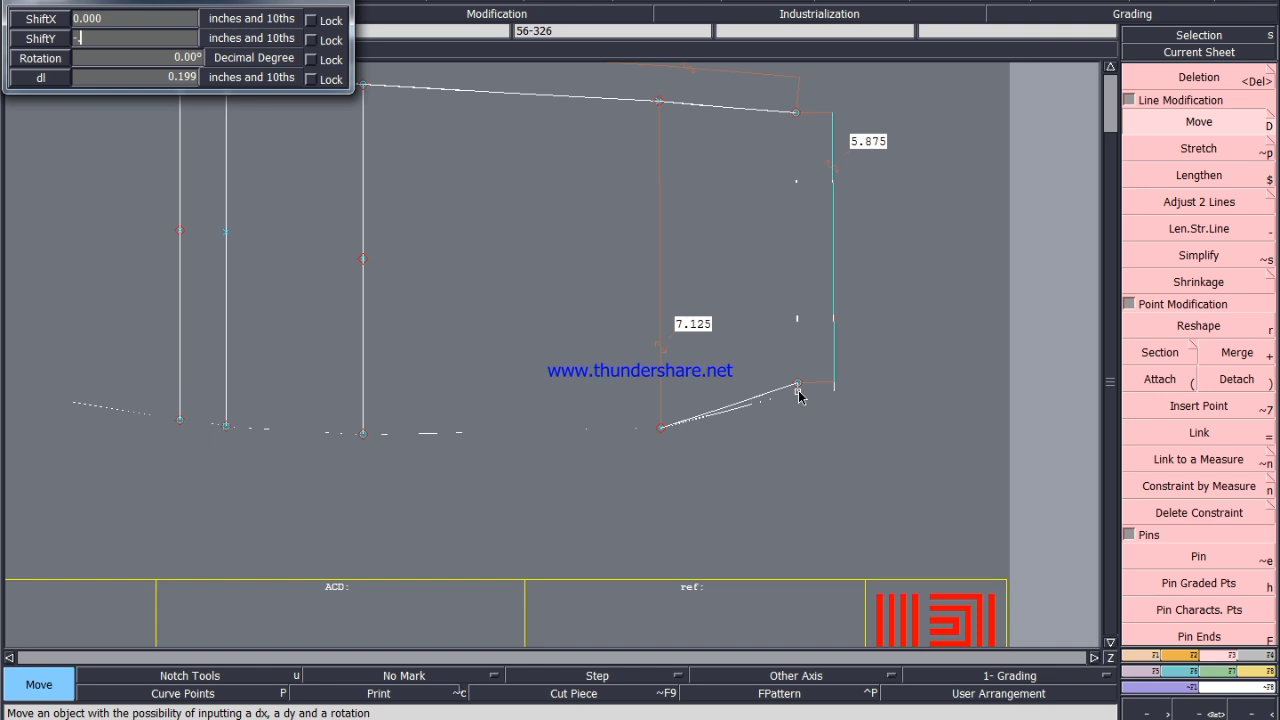
pyautogui.write('.125')
pyautogui.press('Return')
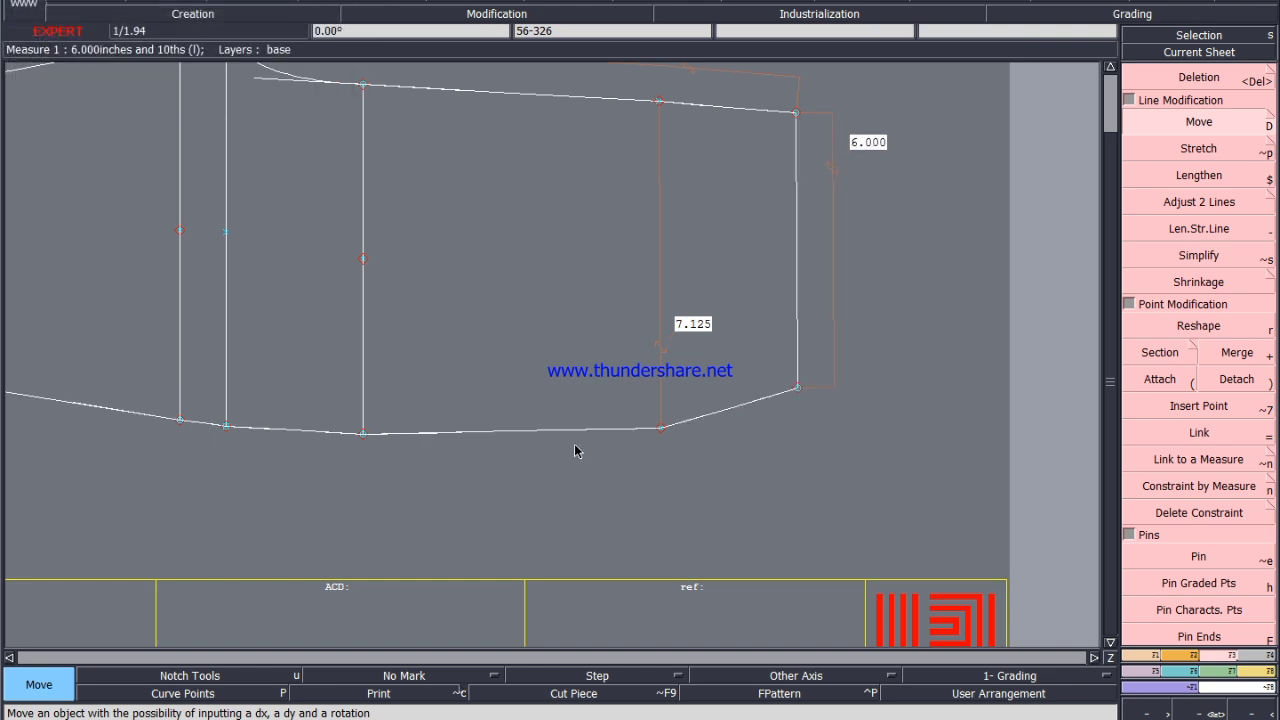
# Select the vertical line to the right of the peak and all points beyond it, and move them by 0 in X and -0.150 inches in Y.
pyautogui.scroll(-1, 478, 499)
pyautogui.scroll(1, 540, 421)
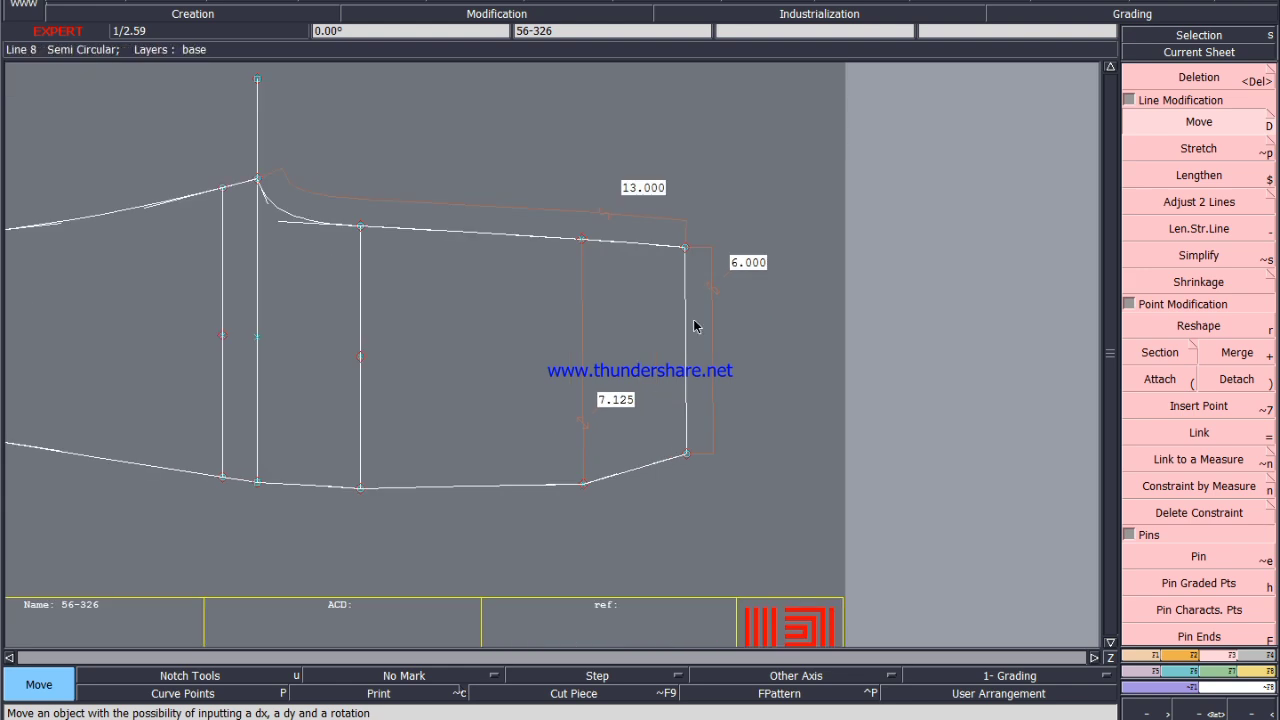
pyautogui.click(357, 503)
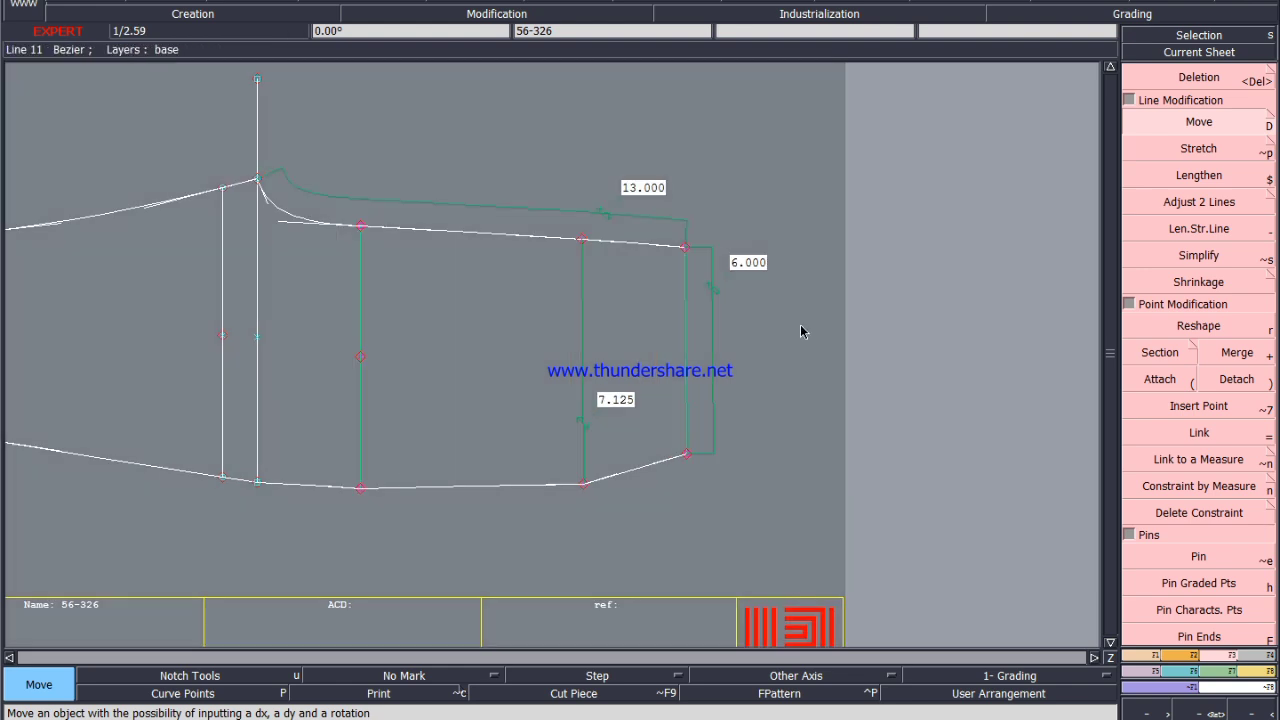
pyautogui.click(1194, 130)
pyautogui.click(359, 492)
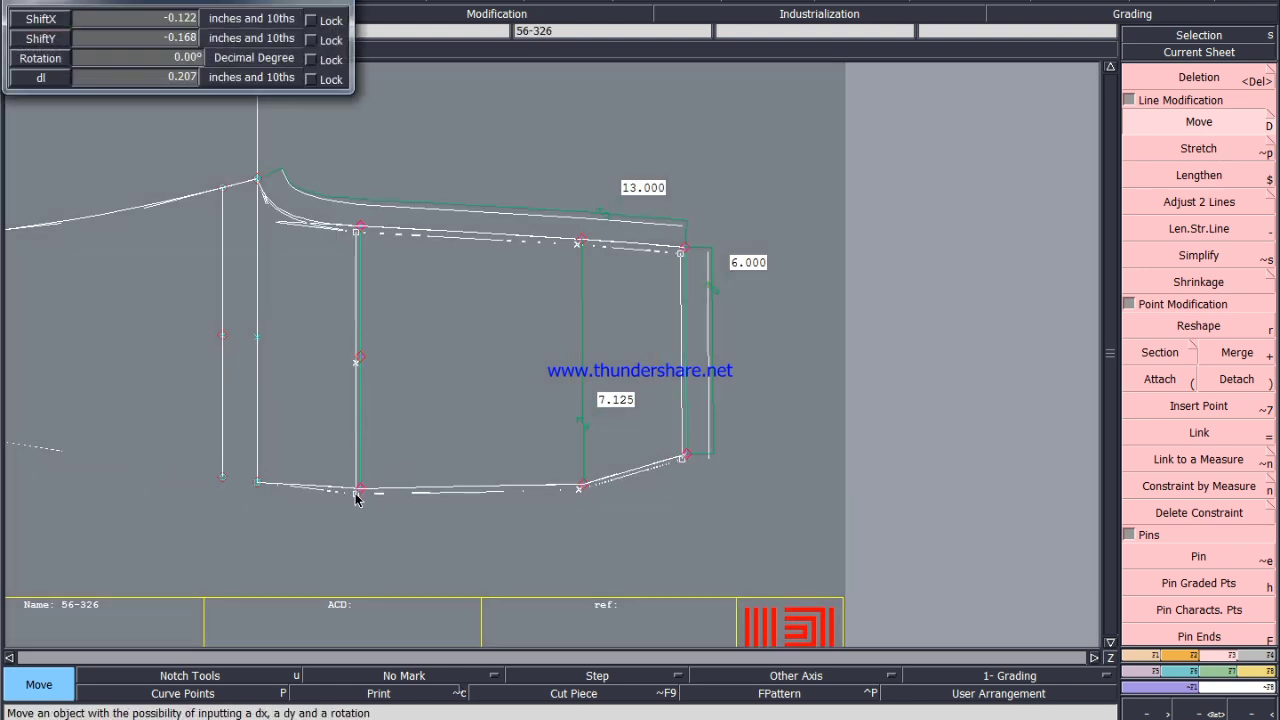
pyautogui.write('0')
pyautogui.press('Tab')
pyautogui.write('-')
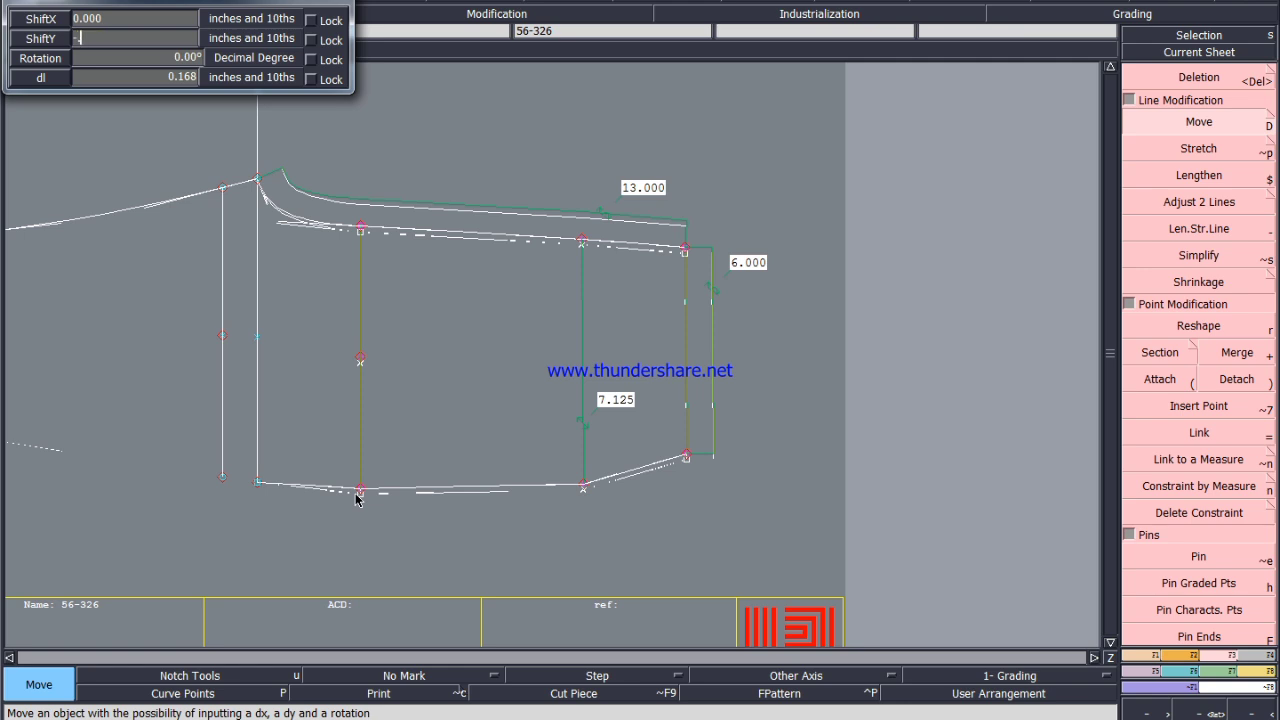
pyautogui.write('.150')
pyautogui.press('Return')
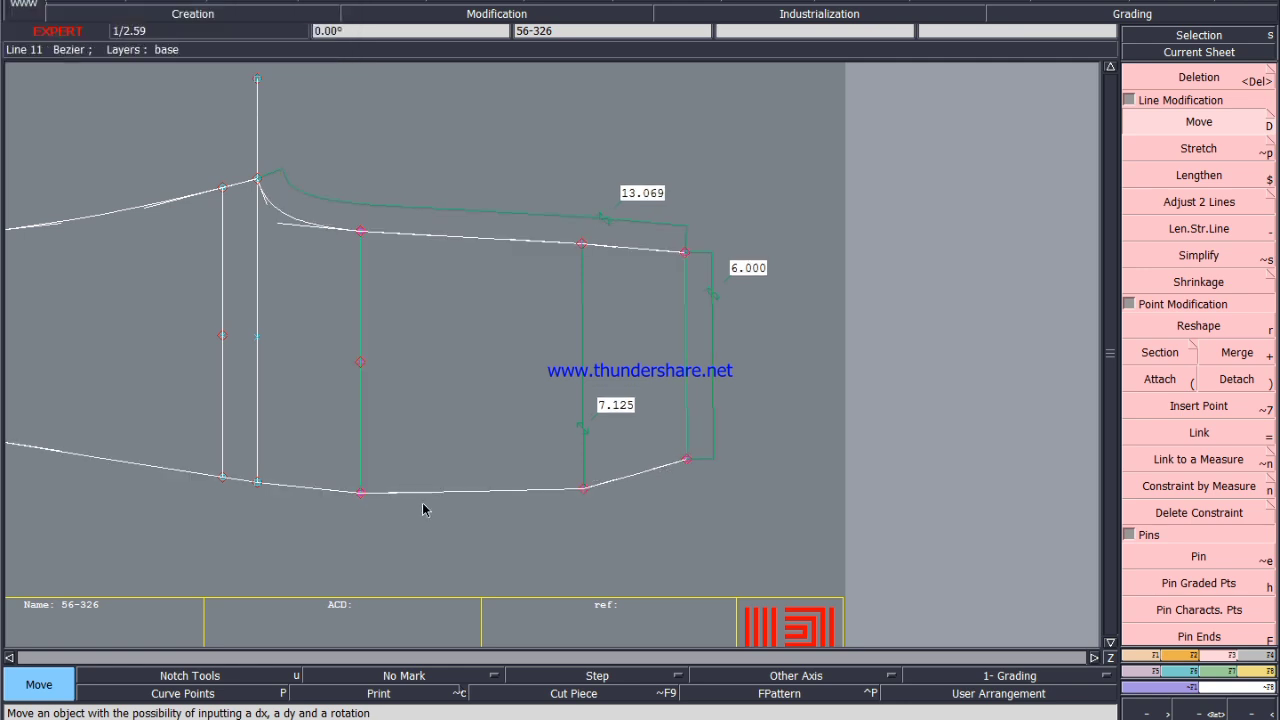
# Select the right end line and the pair of points before it, and move them by 0 in X and -0.125 inches in Y.
pyautogui.scroll(-1, 591, 376)
pyautogui.scroll(3, 643, 422)
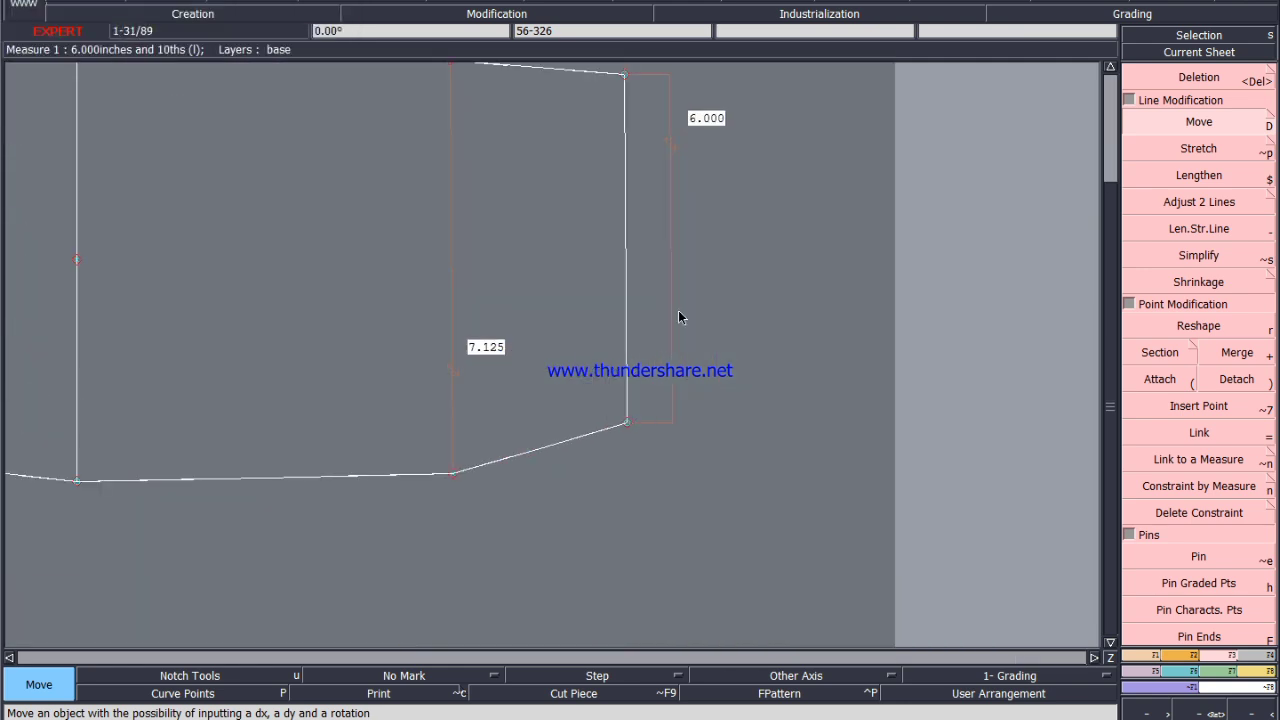
pyautogui.scroll(-1, 729, 353)
pyautogui.click(593, 420)
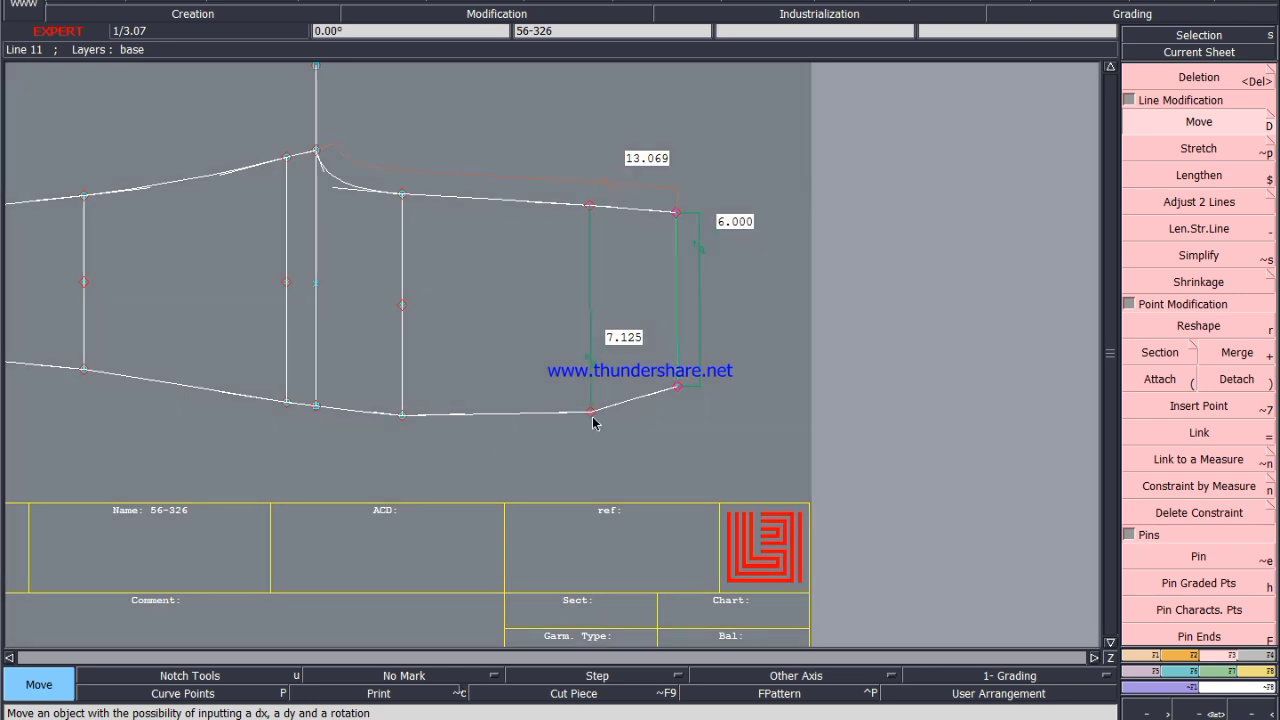
pyautogui.click(590, 414)
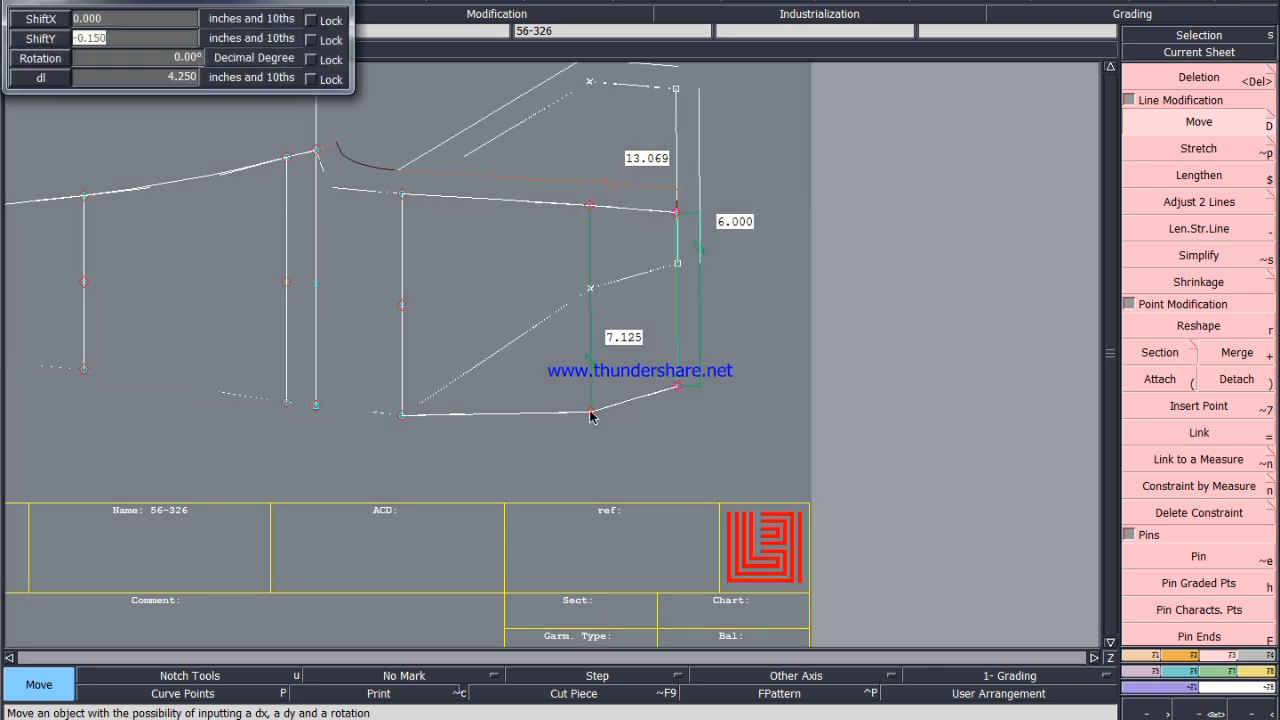
pyautogui.write('-')
pyautogui.write('.125')
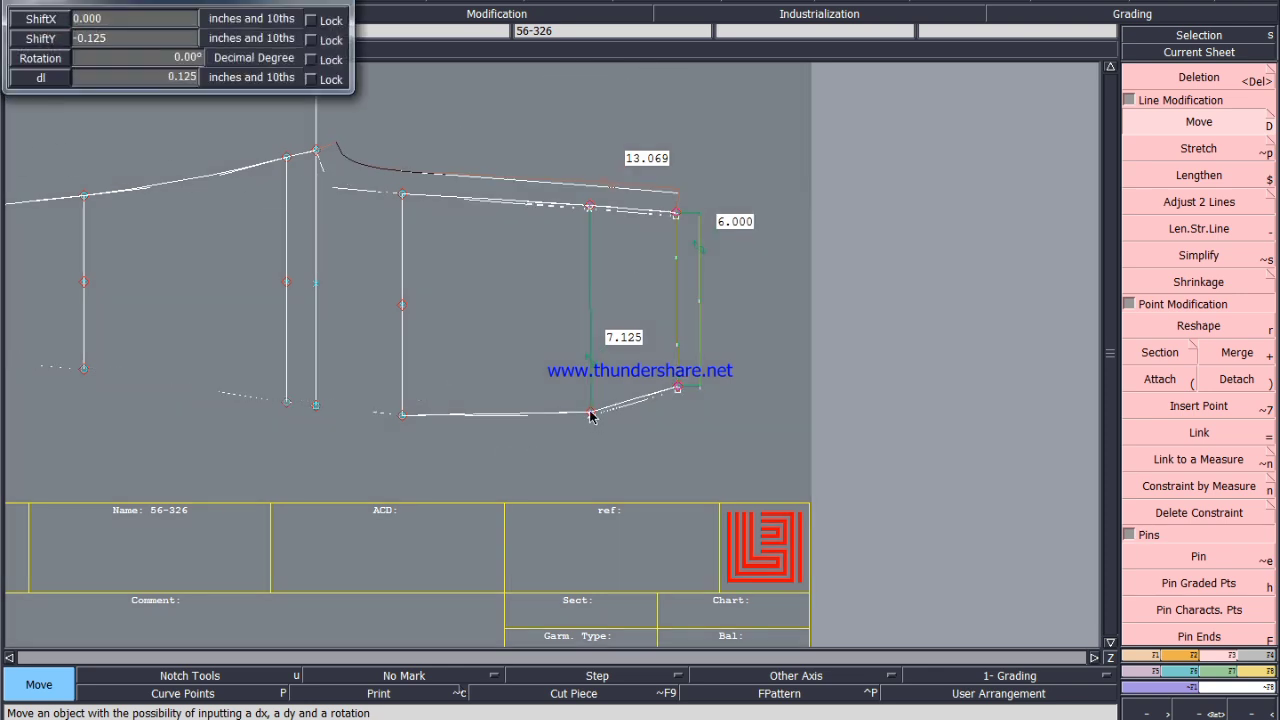
pyautogui.press('Return')
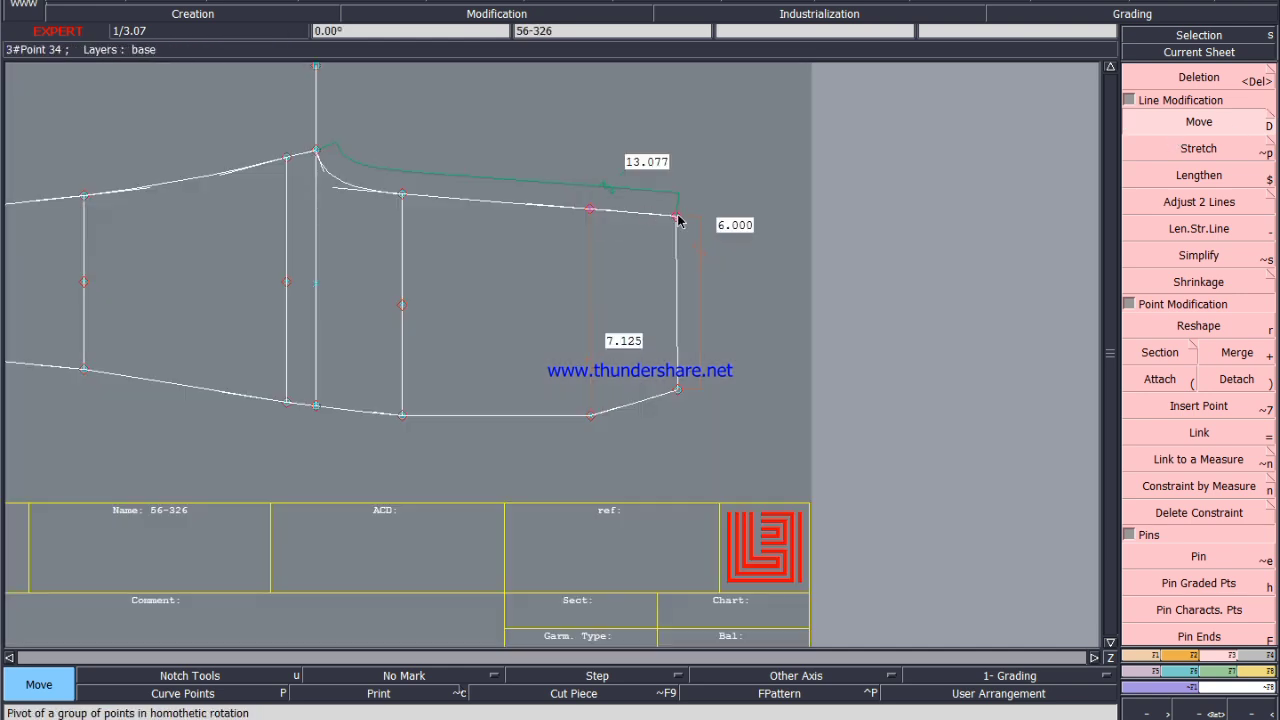
# Move the upper edge's right end point and its selected neighbouring point by -0.077 inches in X and 0 in Y.
pyautogui.click(677, 216)
pyautogui.write('-')
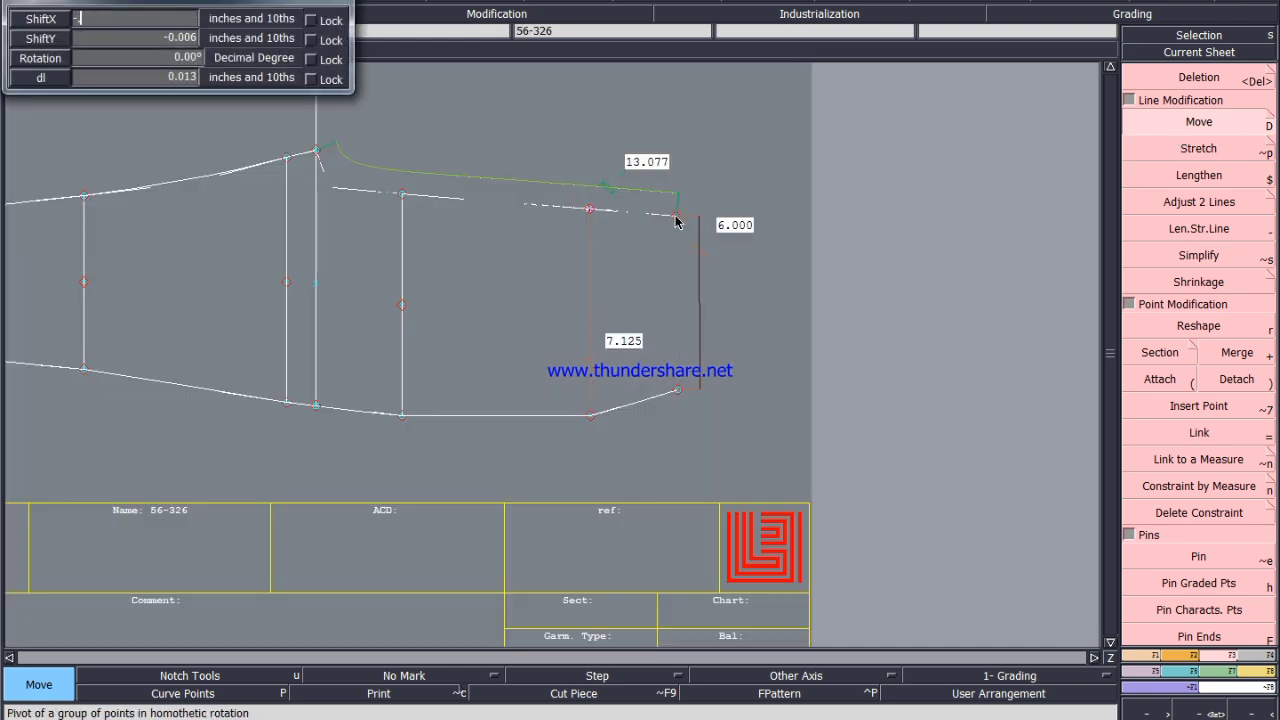
pyautogui.write('0.077')
pyautogui.press('Tab')
pyautogui.write('0')
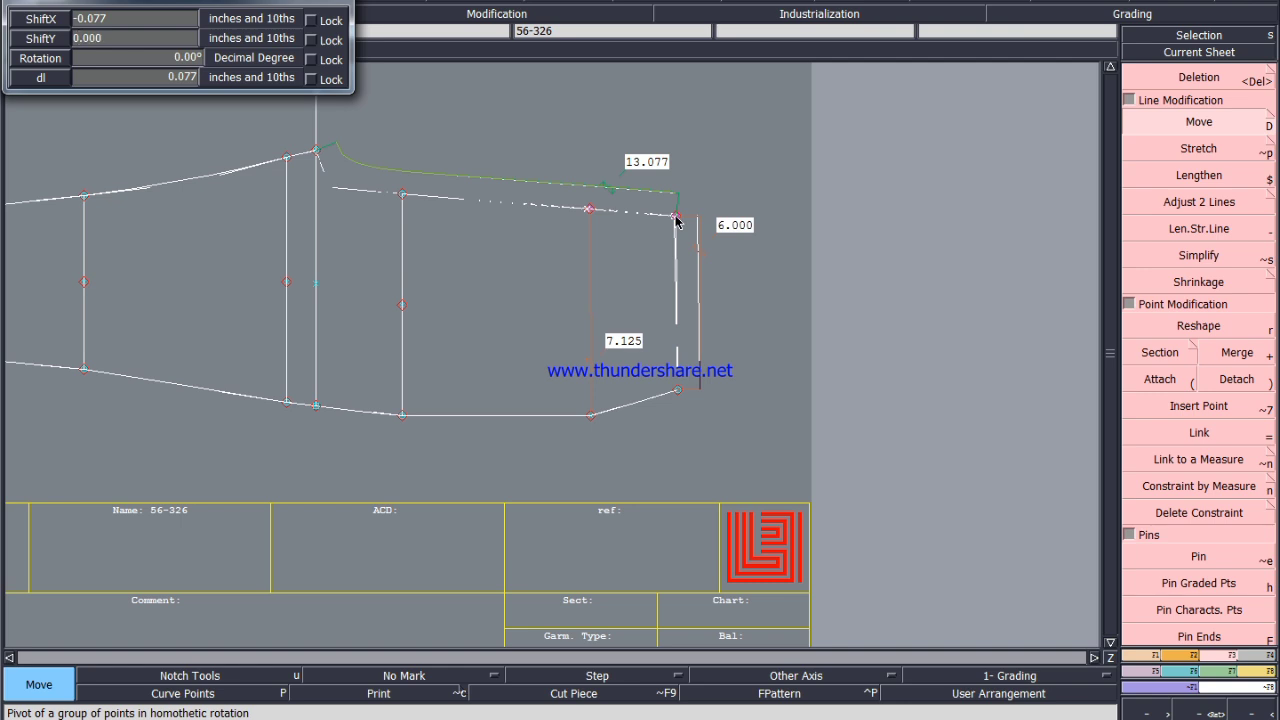
pyautogui.press('Return')
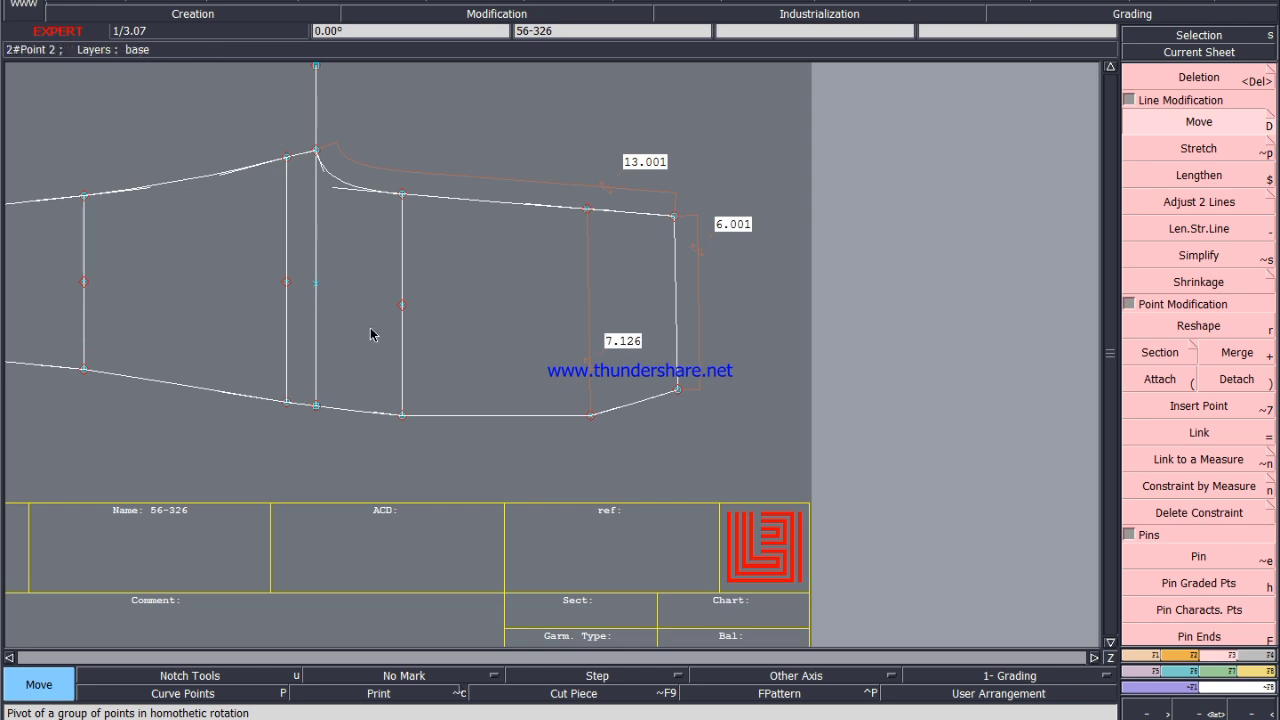
# Reshape the straight lower segment right of the peak into a slight outward curve by adjusting both of its tangent handles.
pyautogui.scroll(1, 416, 474)
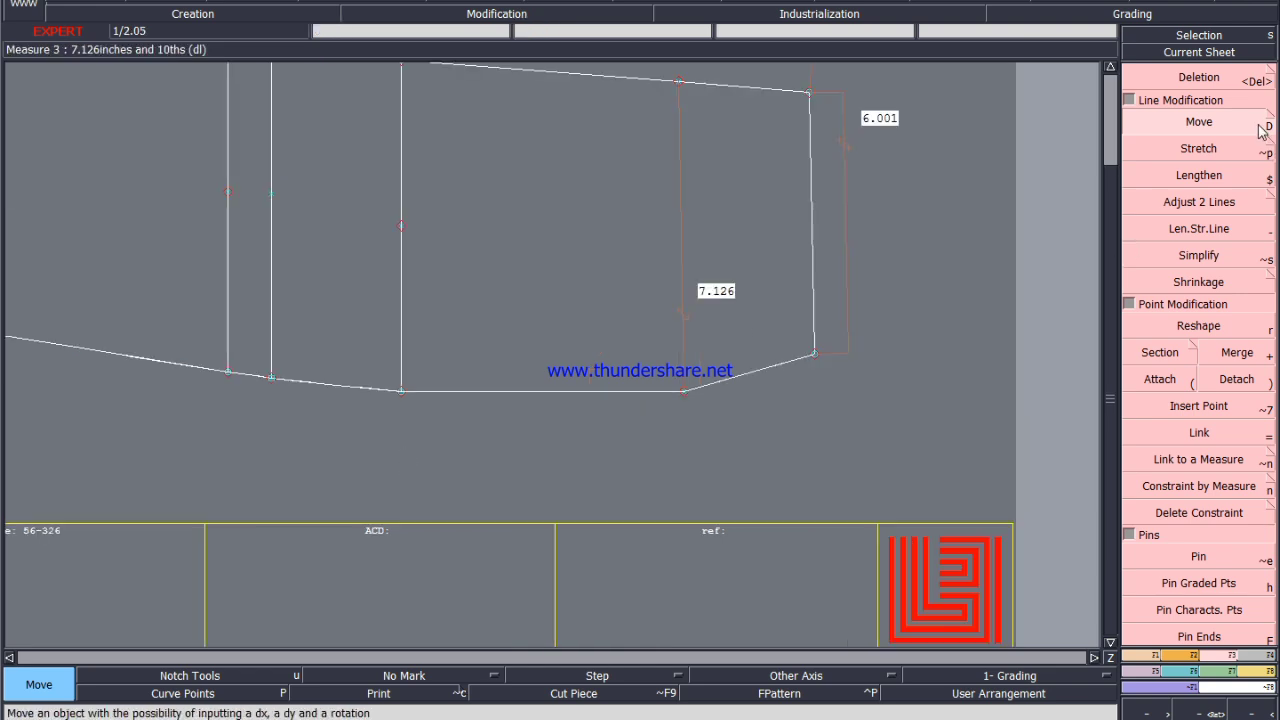
pyautogui.click(1226, 338)
pyautogui.scroll(1, 495, 395)
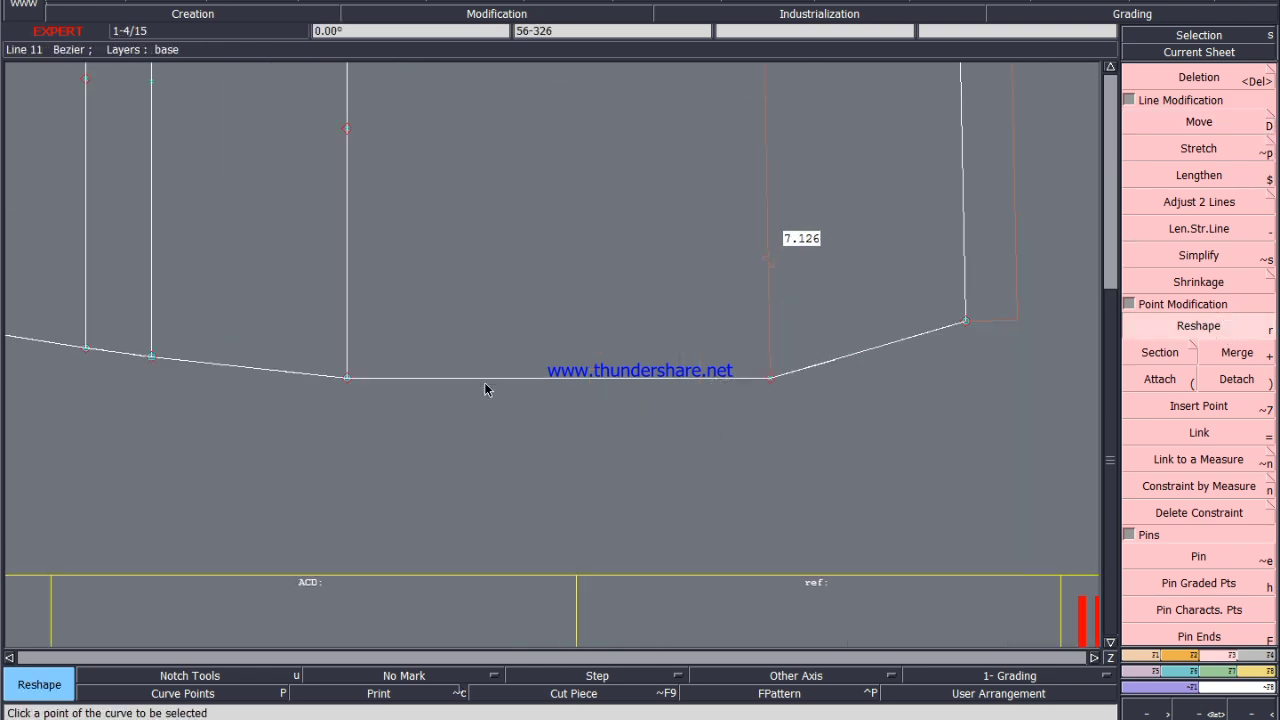
pyautogui.click(490, 392)
pyautogui.click(493, 391)
pyautogui.click(657, 380)
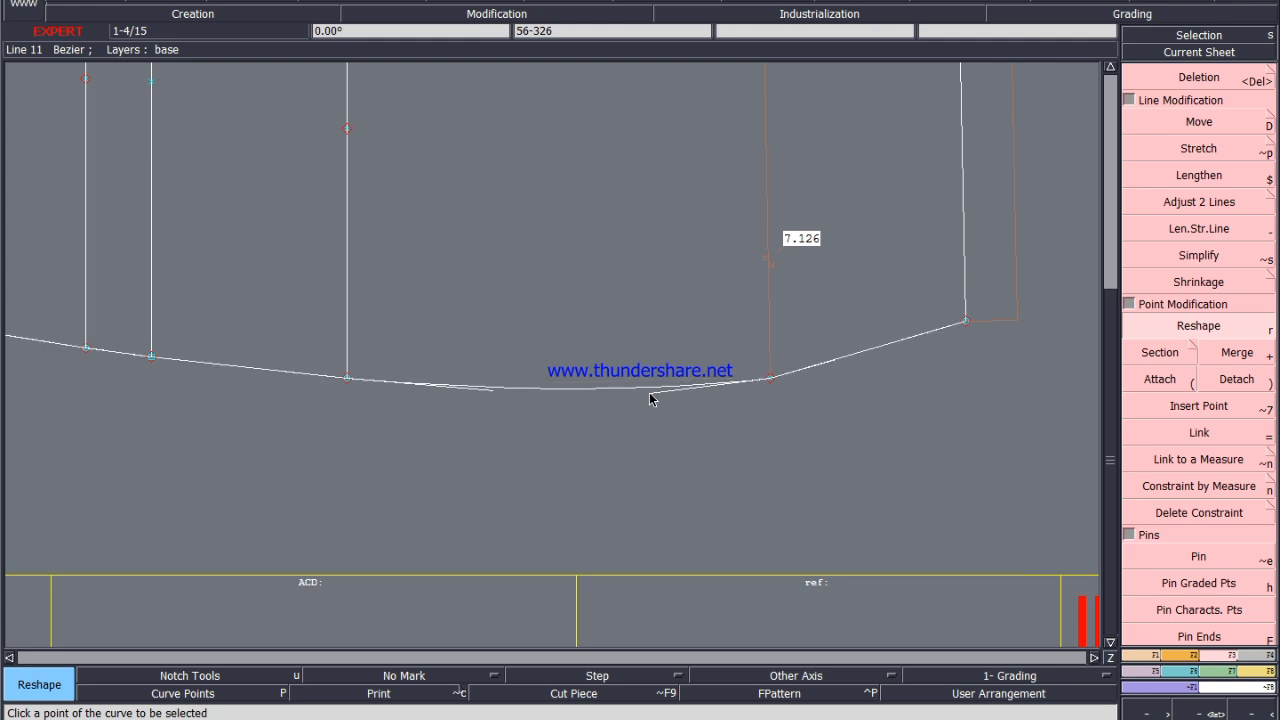
pyautogui.click(486, 389)
# Reshape the last lower segment before the right end line into a slight outward curve with its tangent handle.
pyautogui.scroll(1, 1040, 370)
pyautogui.click(771, 364)
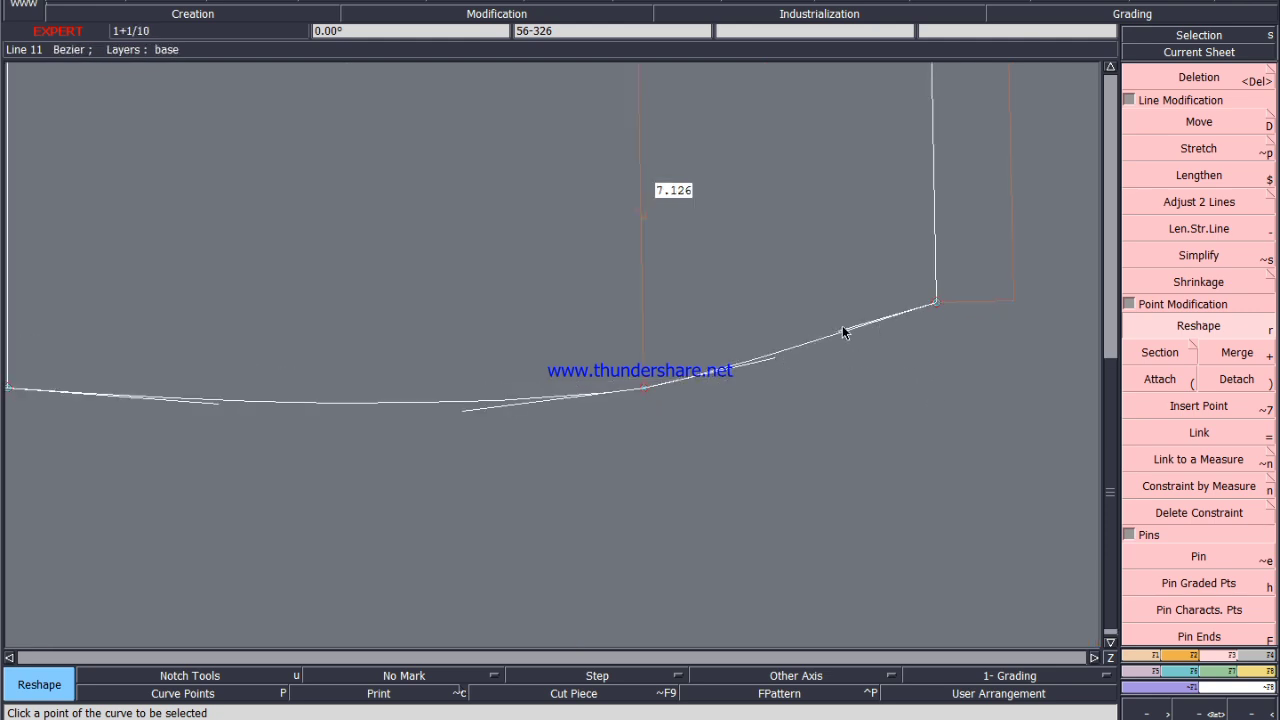
pyautogui.click(777, 362)
# Move the right end line's lower end point by 0 in X and -0.0625 inches in Y.
pyautogui.scroll(-2, 834, 402)
pyautogui.click(1197, 124)
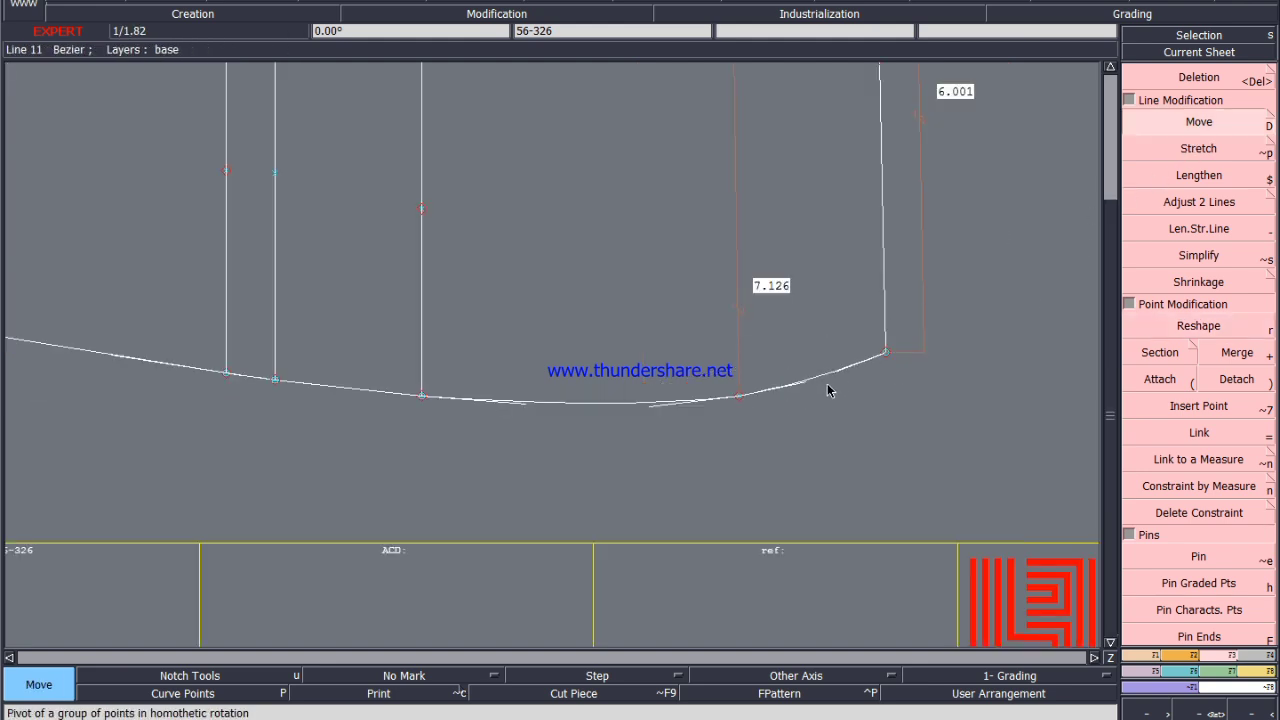
pyautogui.click(886, 355)
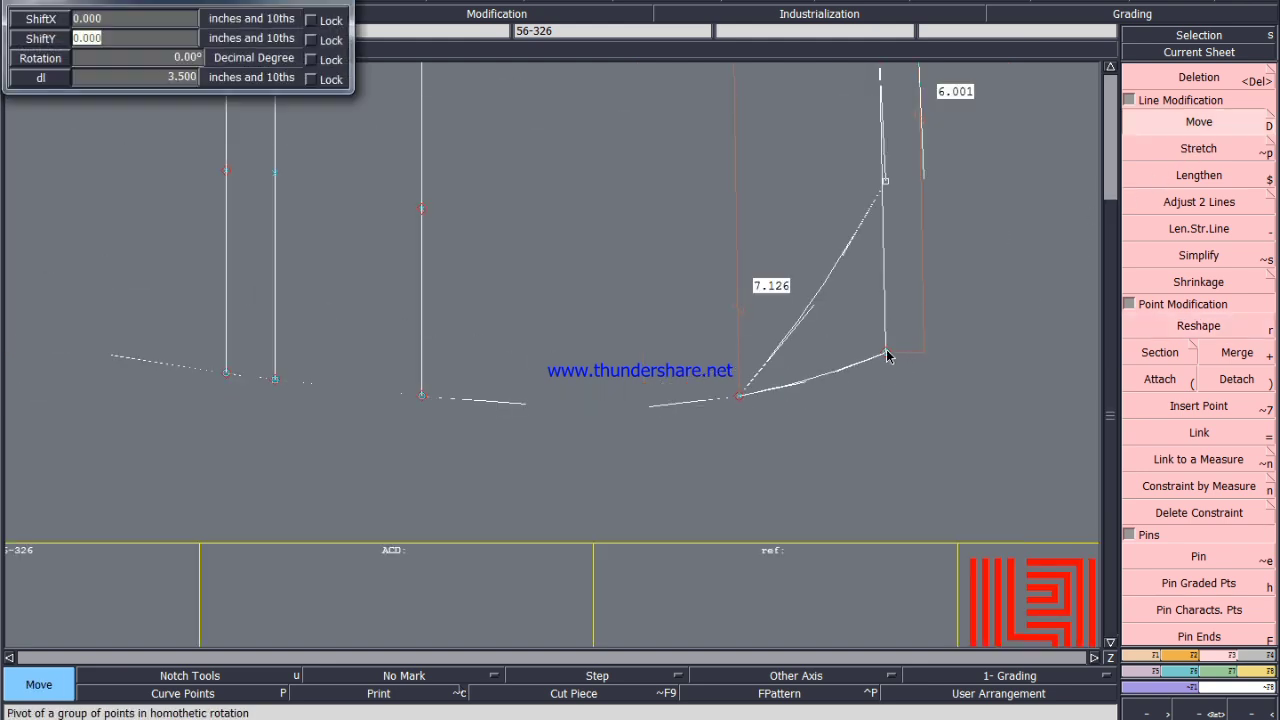
pyautogui.write('-')
pyautogui.write('.0625')
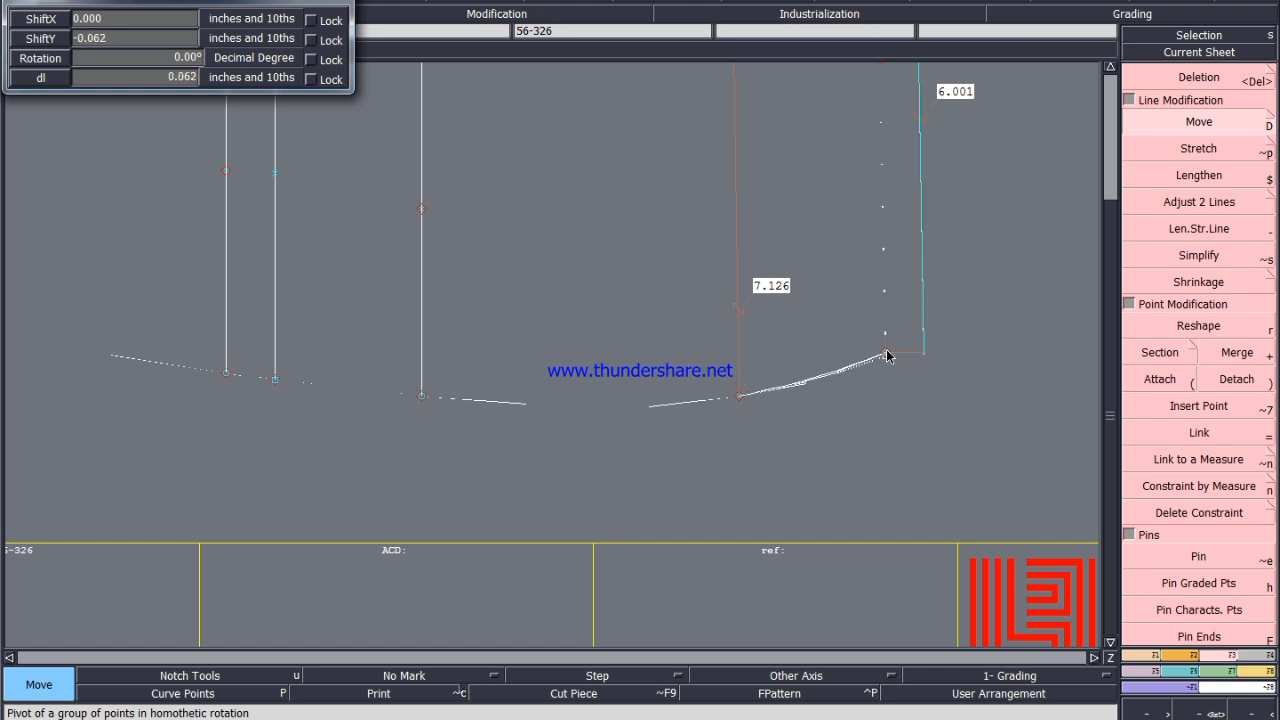
pyautogui.press('Return')
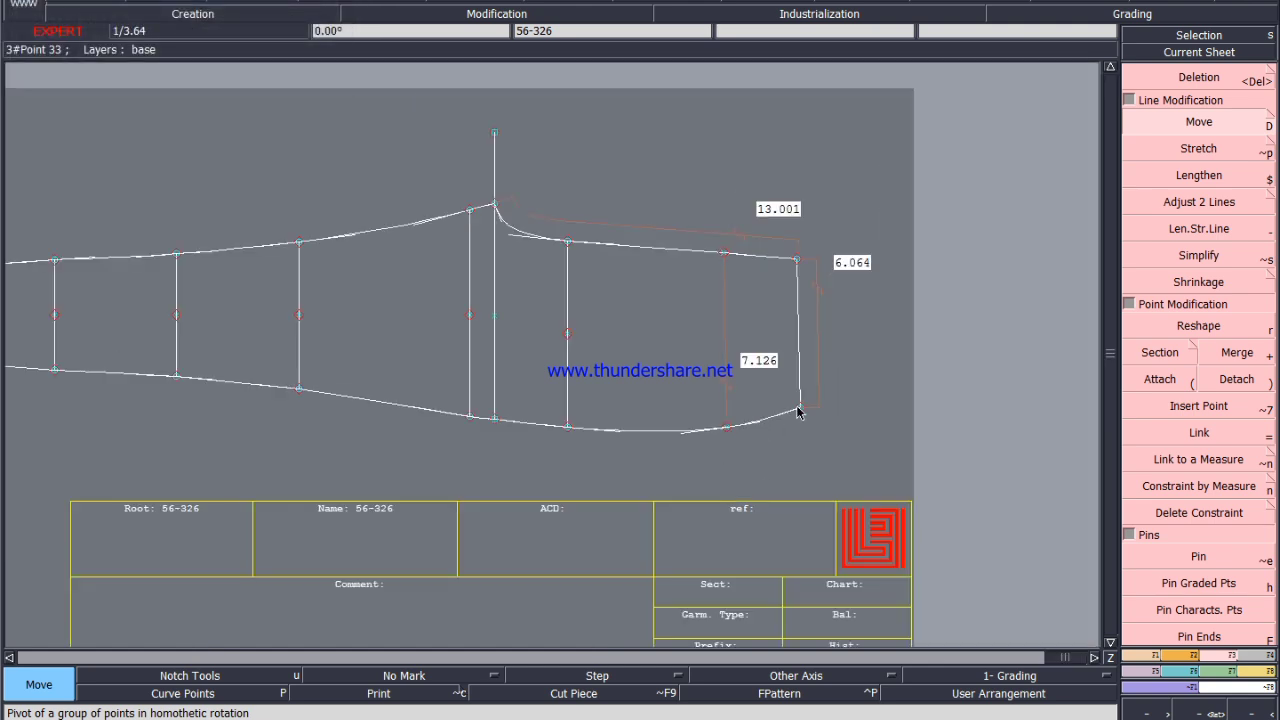
# Select the right end line's lower end point and its neighbouring lower point, and move them by 0.125 inches in X and 0 in Y.
pyautogui.moveTo(843, 379); pyautogui.dragTo(683, 463)
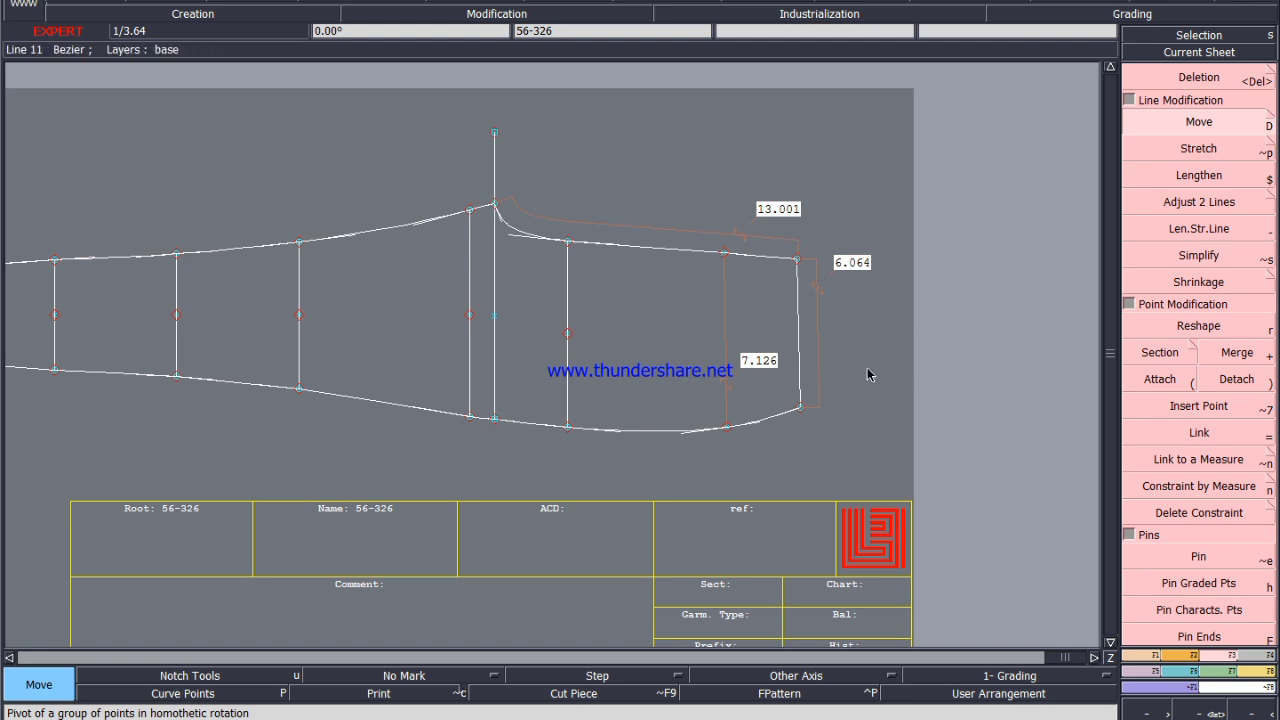
pyautogui.moveTo(873, 349); pyautogui.dragTo(660, 490)
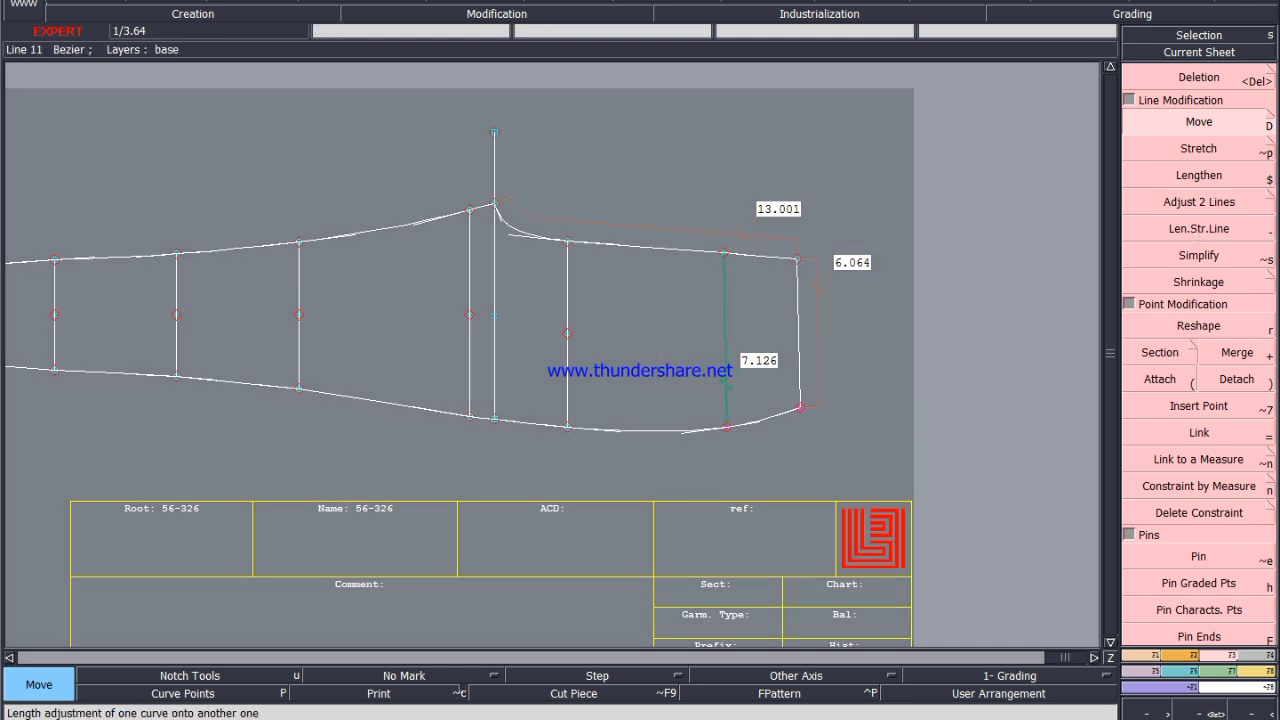
pyautogui.click(801, 410)
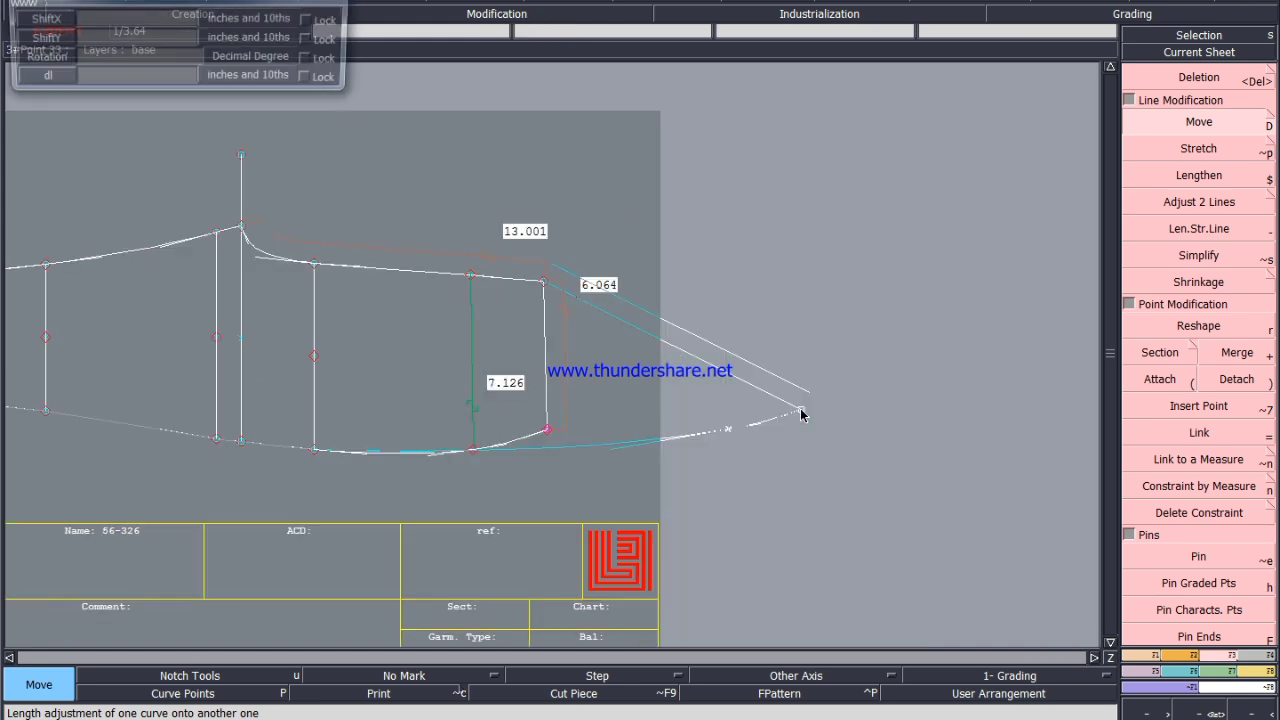
pyautogui.write('.')
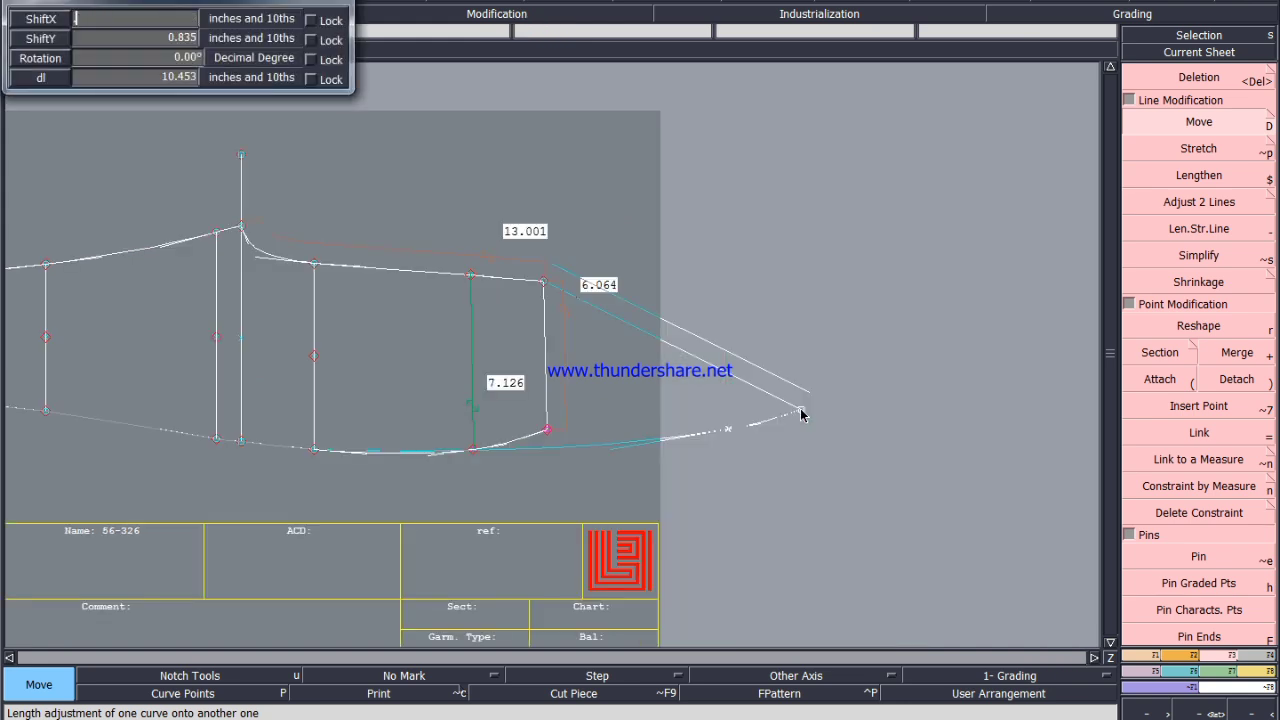
pyautogui.write('125')
pyautogui.press('Tab')
pyautogui.write('0')
pyautogui.press('Return')
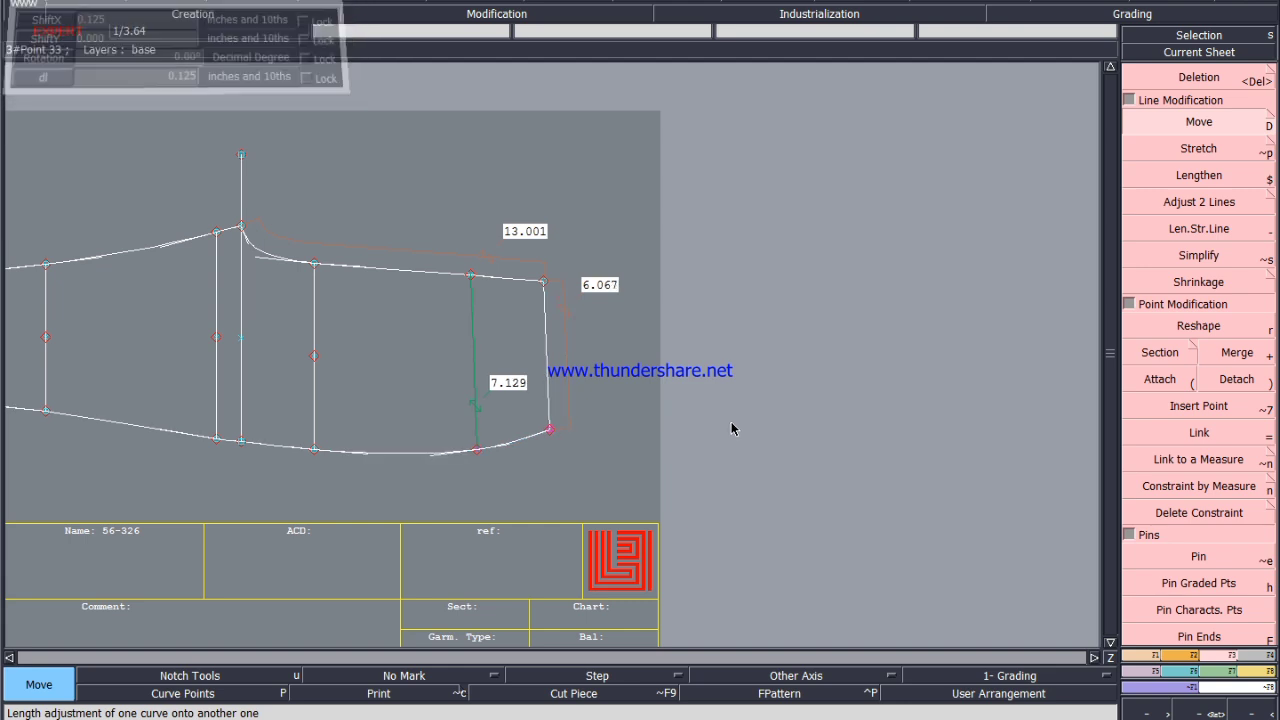
# Deepen the outward curve of the lower segment right of the peak by extending both of its tangent handles.
pyautogui.scroll(3, 399, 268)
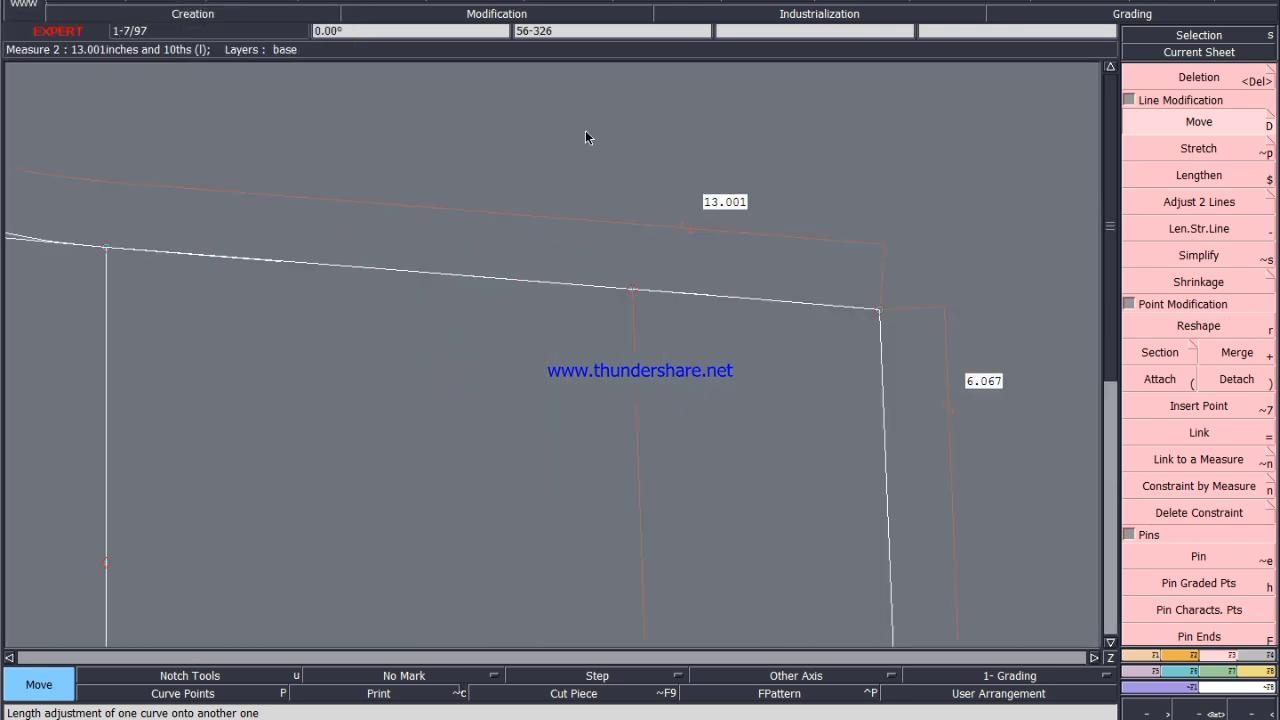
pyautogui.scroll(-1, 592, 133)
pyautogui.scroll(2, 644, 540)
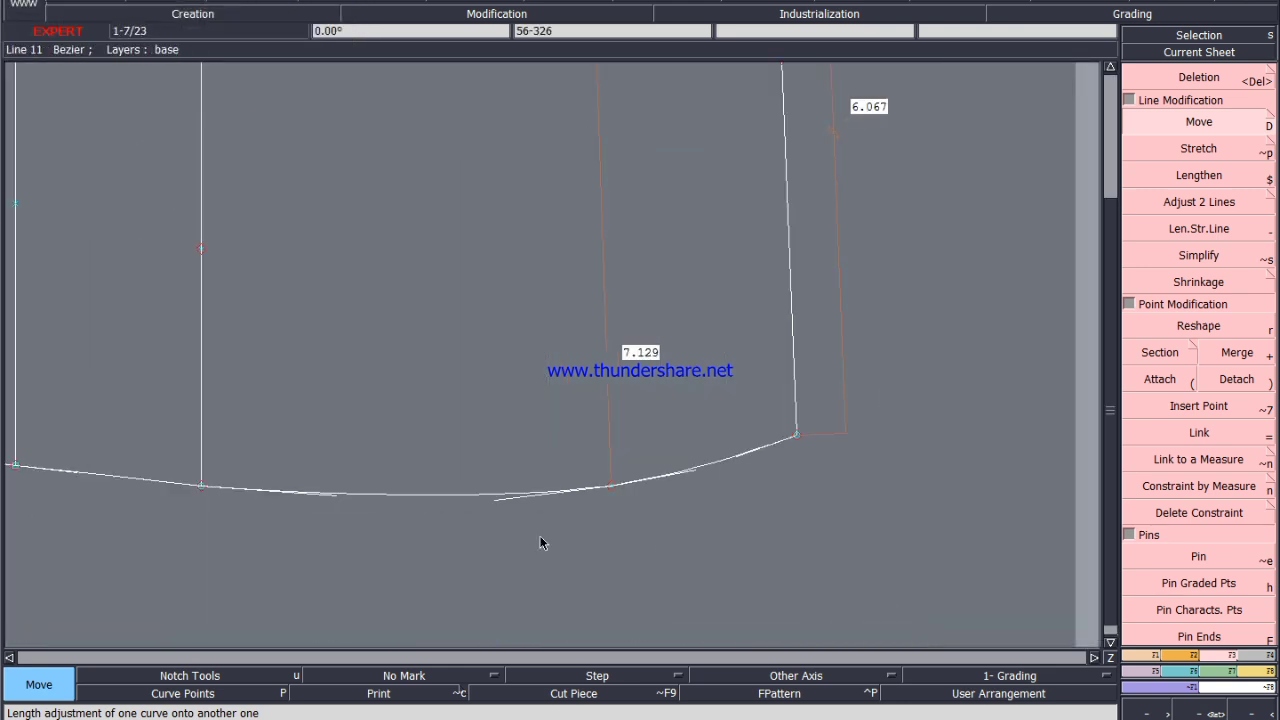
pyautogui.scroll(1, 258, 528)
pyautogui.press('r')
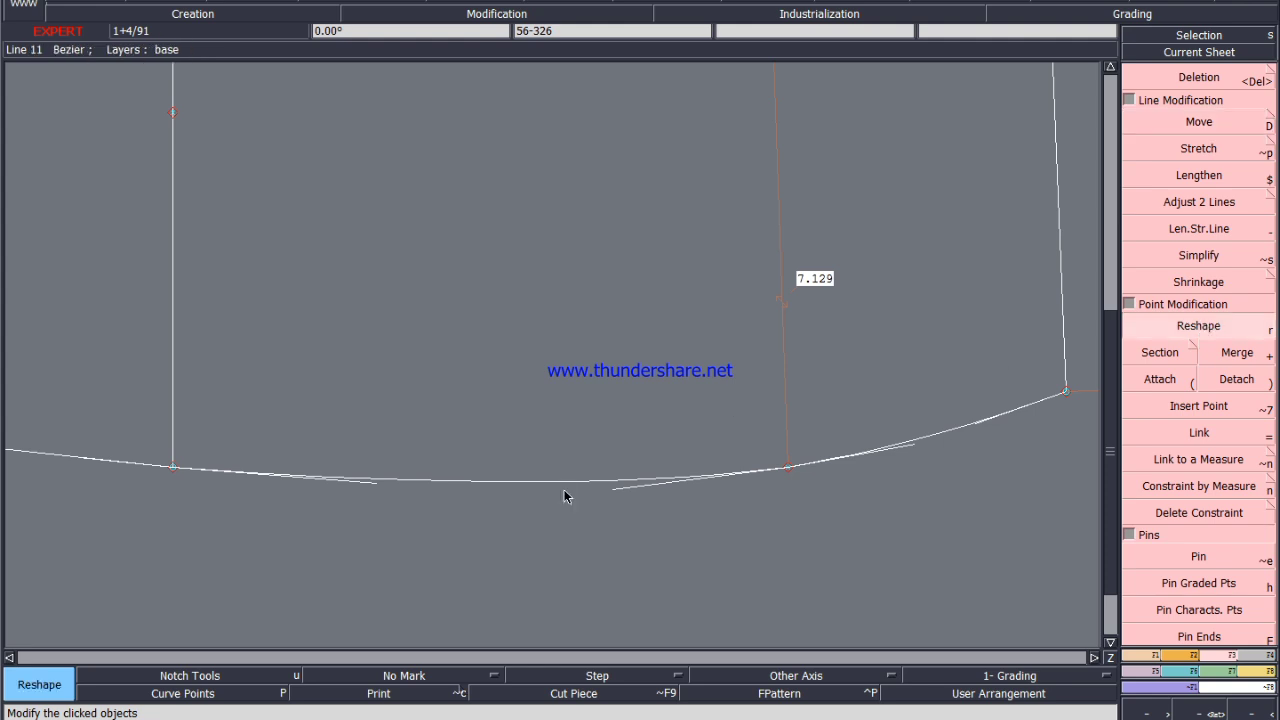
pyautogui.moveTo(619, 492); pyautogui.dragTo(389, 485)
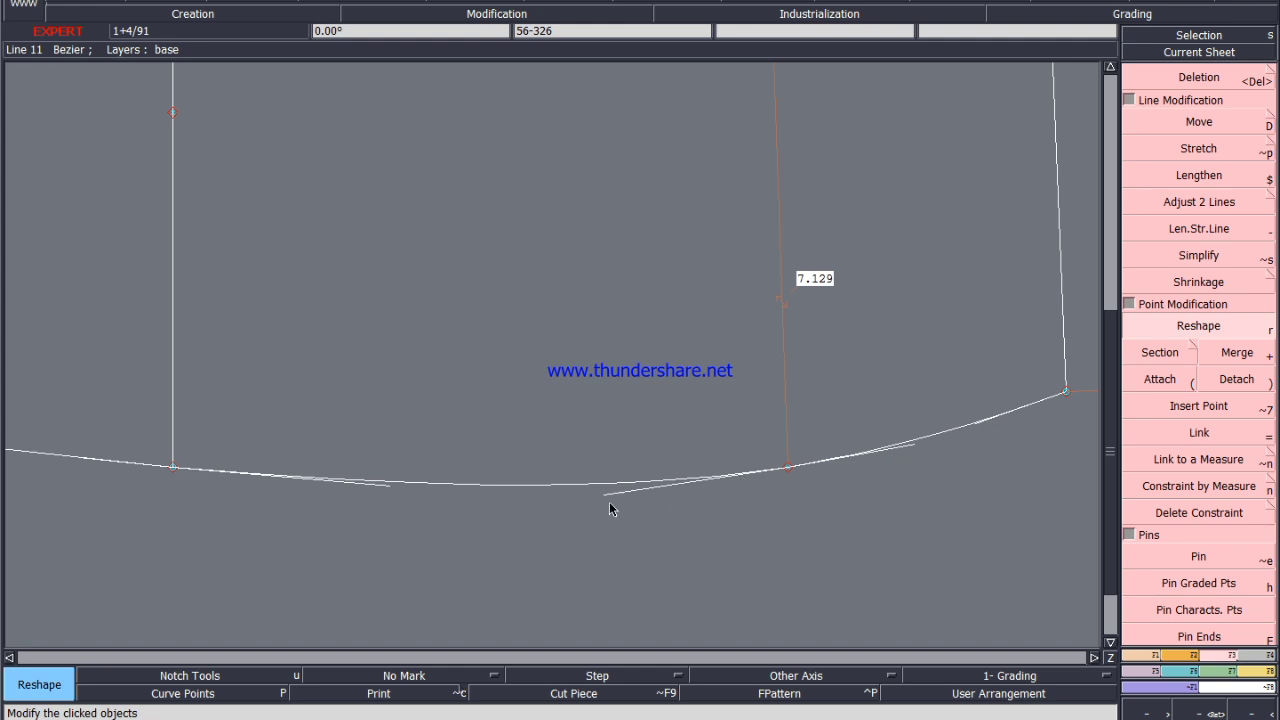
# Select all upper and lower points right of the peak line and move them by 0 in X and -0.125 inches in Y.
pyautogui.scroll(-2, 708, 456)
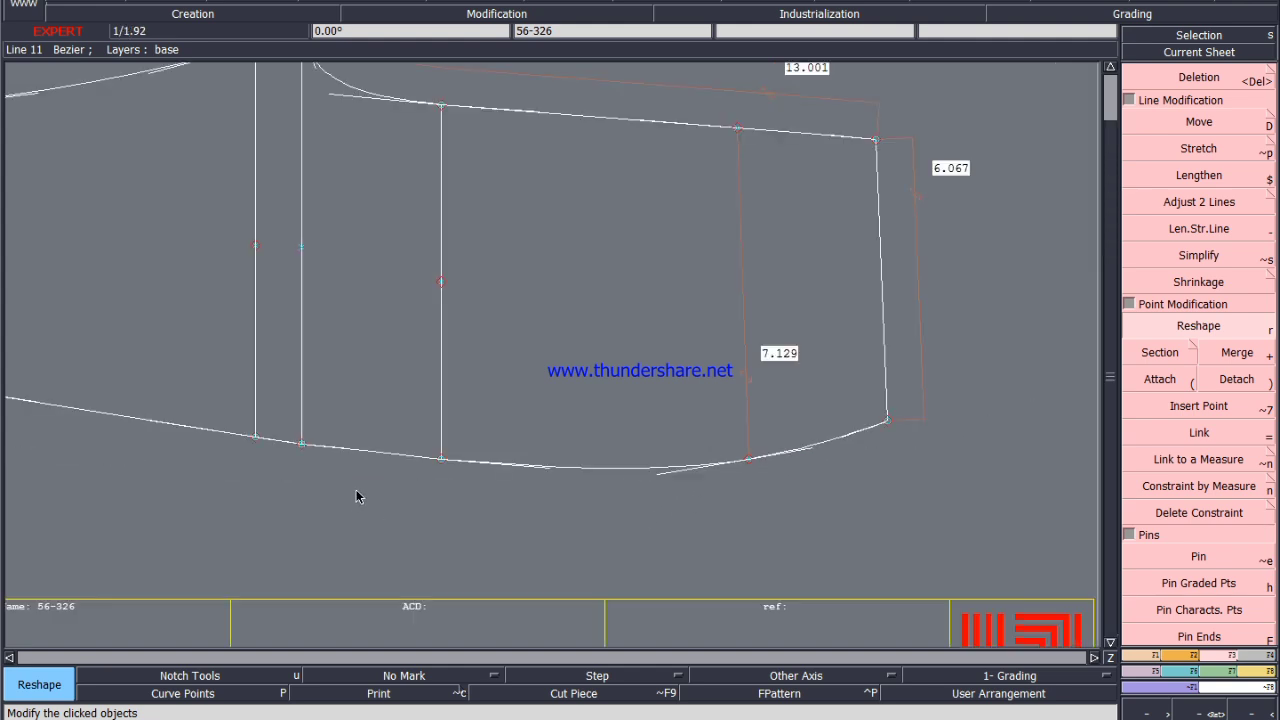
pyautogui.scroll(2, 347, 456)
pyautogui.scroll(-3, 395, 476)
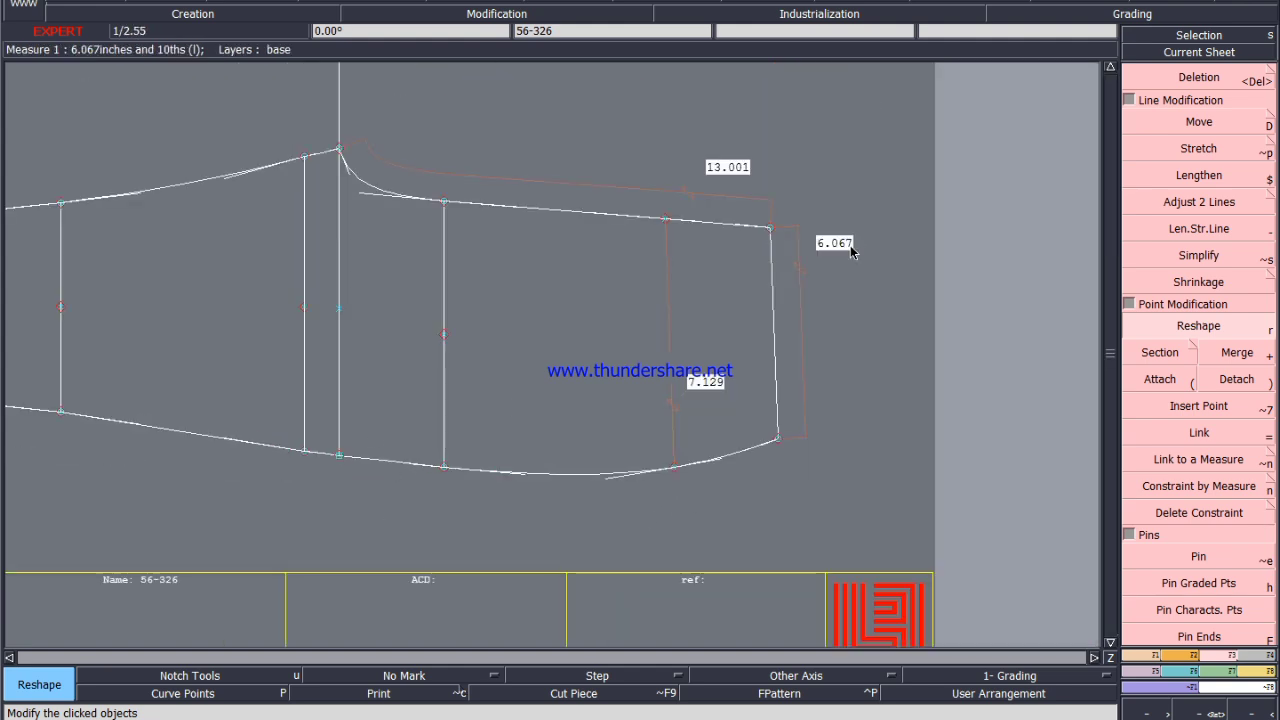
pyautogui.moveTo(866, 160); pyautogui.dragTo(526, 416)
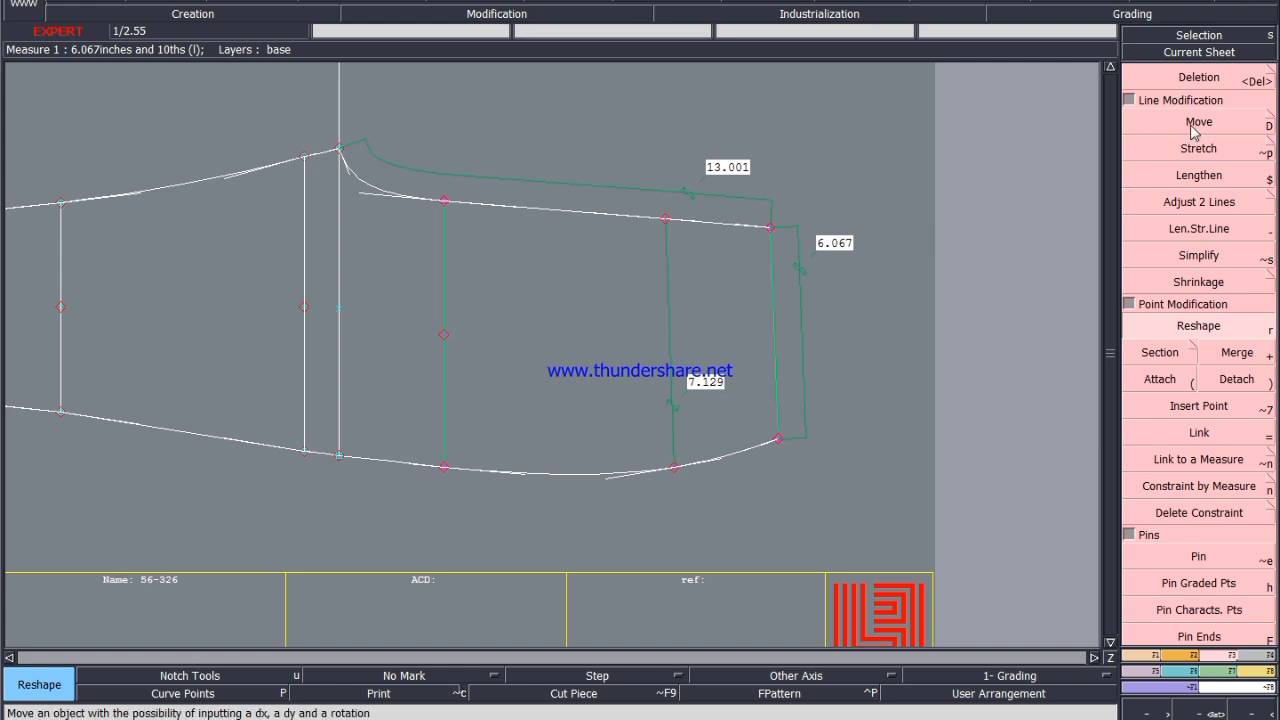
pyautogui.click(1198, 122)
pyautogui.click(443, 468)
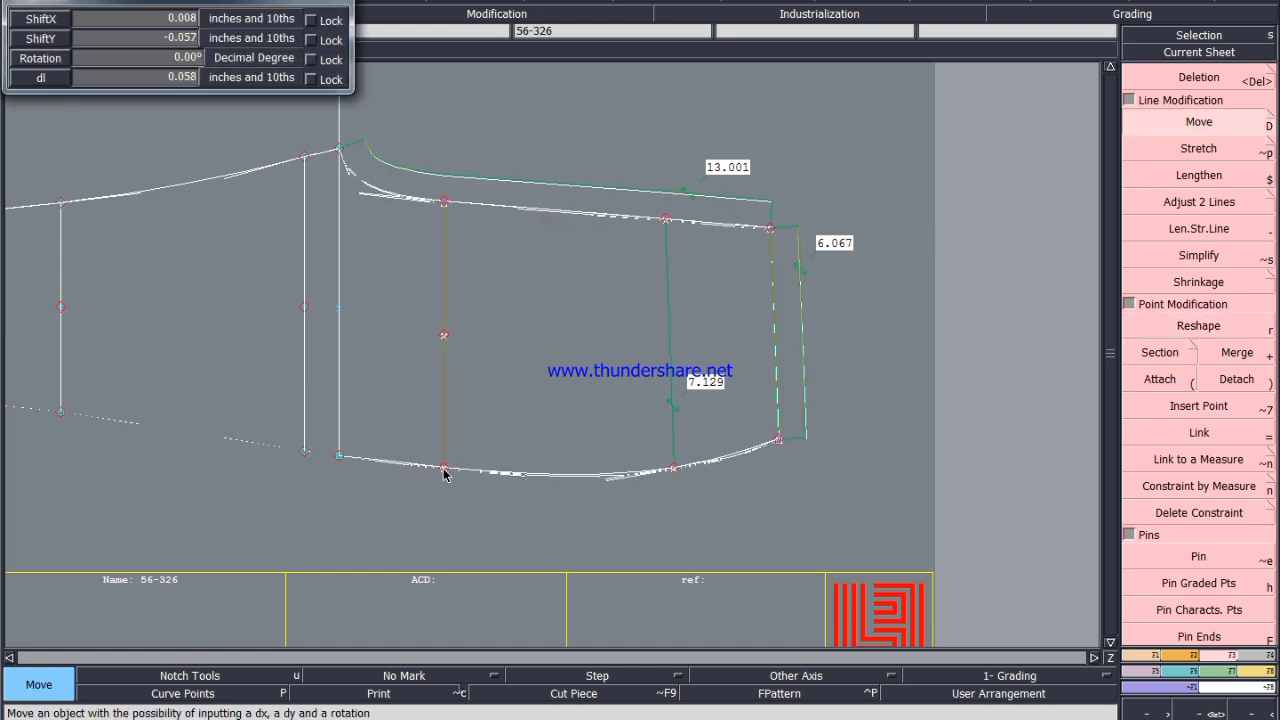
pyautogui.press('Tab')
pyautogui.write('0')
pyautogui.press('Tab')
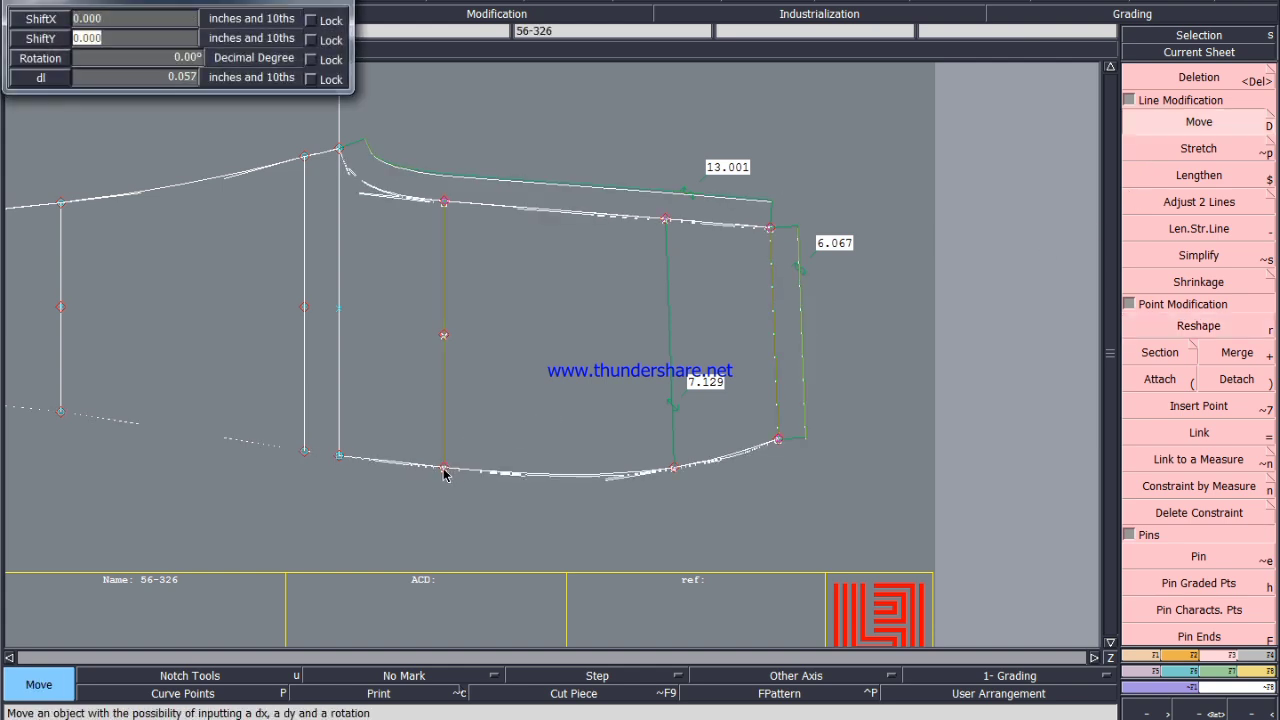
pyautogui.write('-.125')
pyautogui.press('Return')
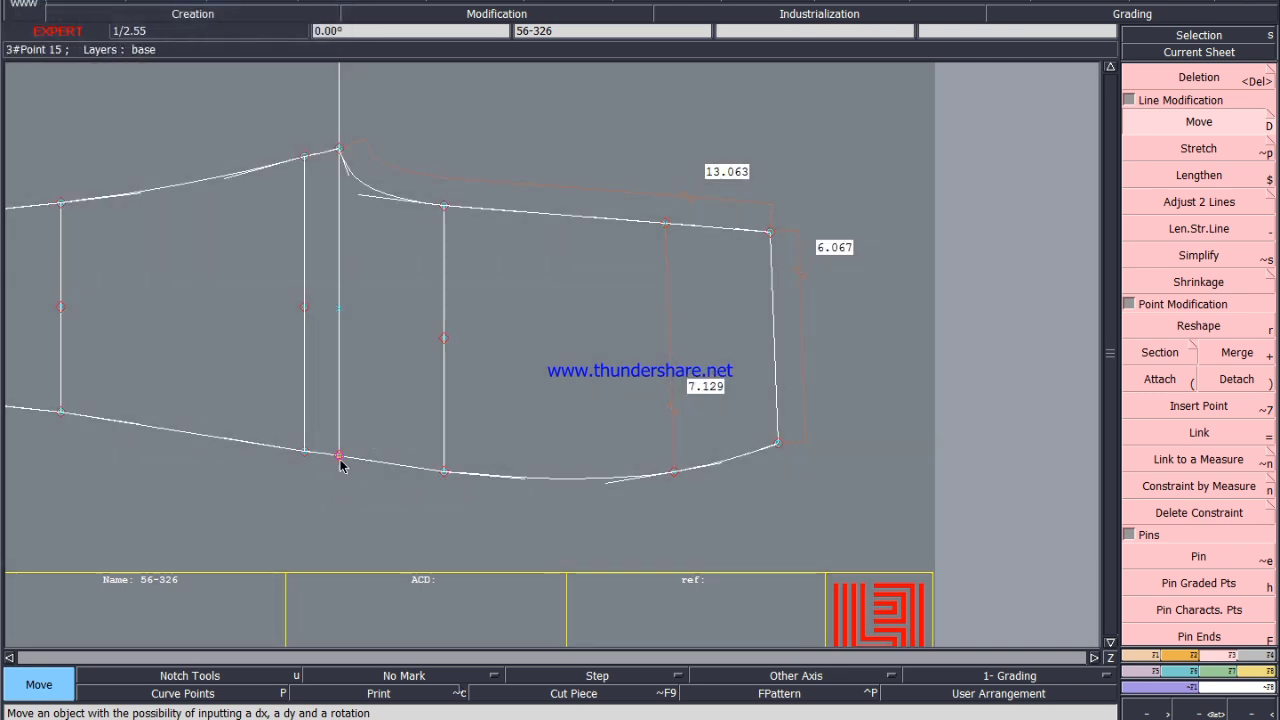
# Try to move the lower end point of the vertical line below the peak by 0 in X and -0.125 inches in Y.
pyautogui.click(341, 458)
pyautogui.press('Tab')
pyautogui.write('0')
pyautogui.press('Tab')
pyautogui.write('-.125')
pyautogui.press('Return')
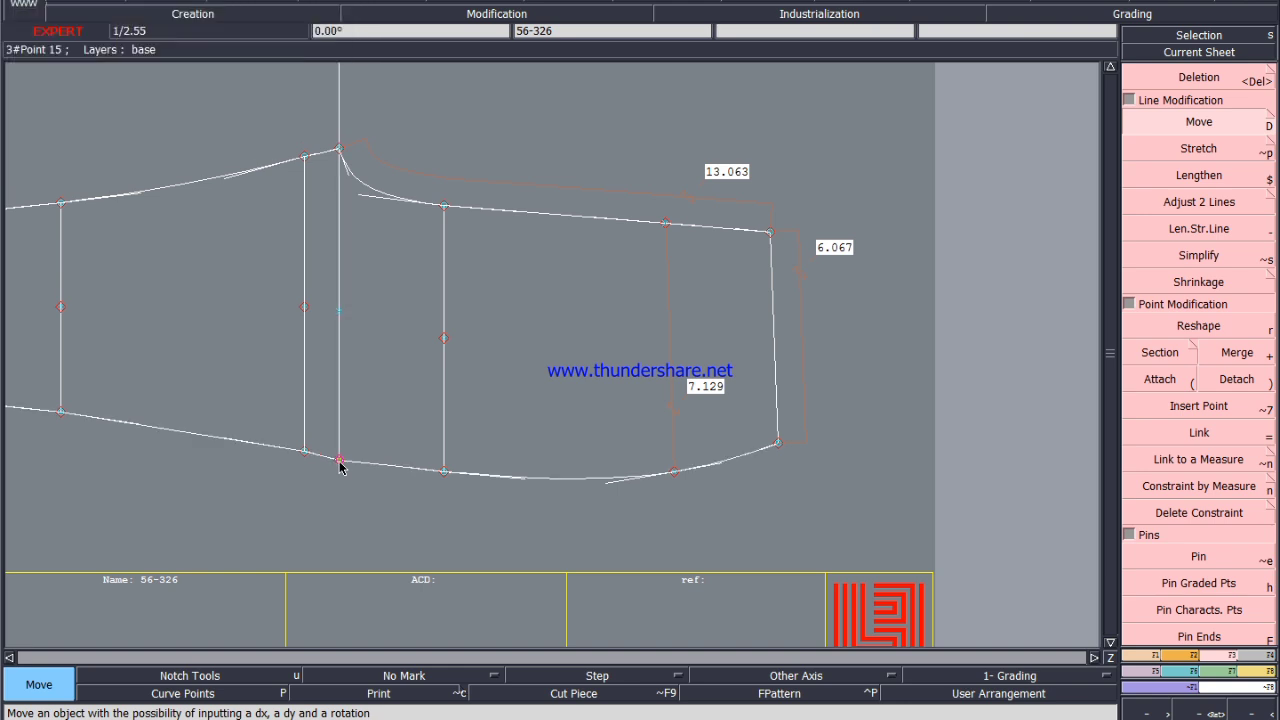
# Undo the last move and shift the peak line's lower end point by 0 in X and -0.03 inches in Y.
pyautogui.click(340, 459)
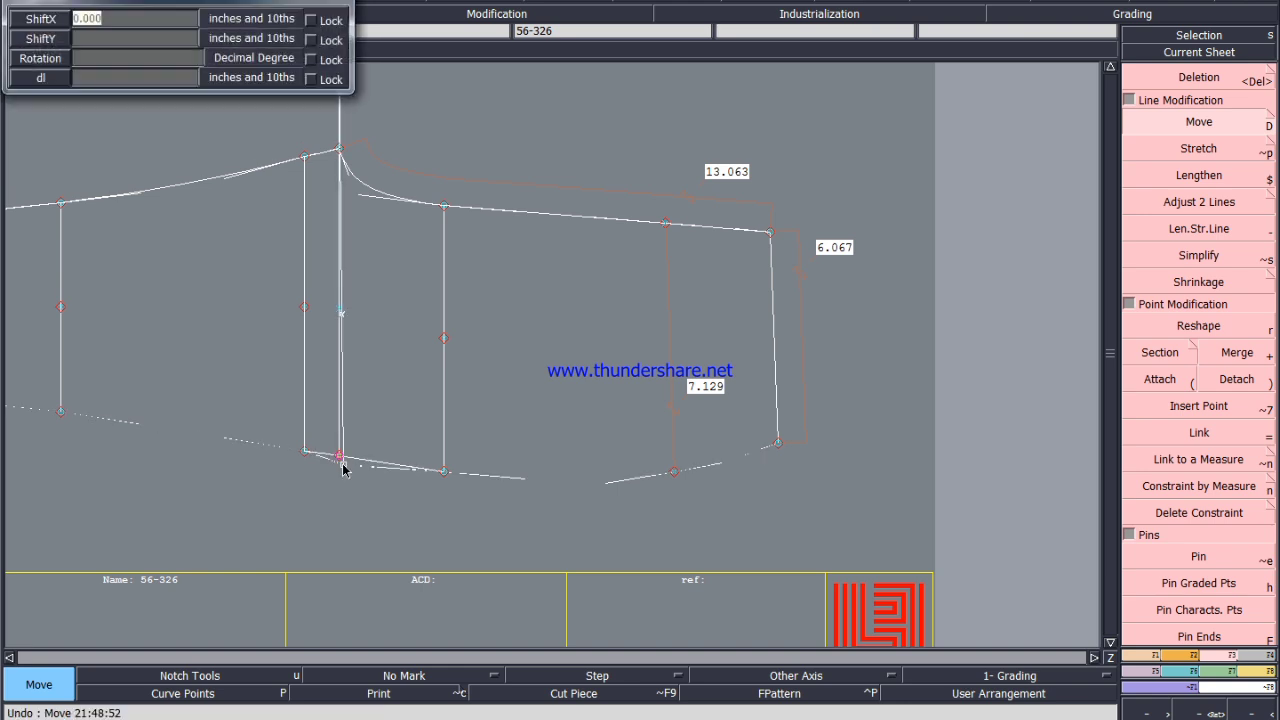
pyautogui.write('0')
pyautogui.press('Tab')
pyautogui.write('-')
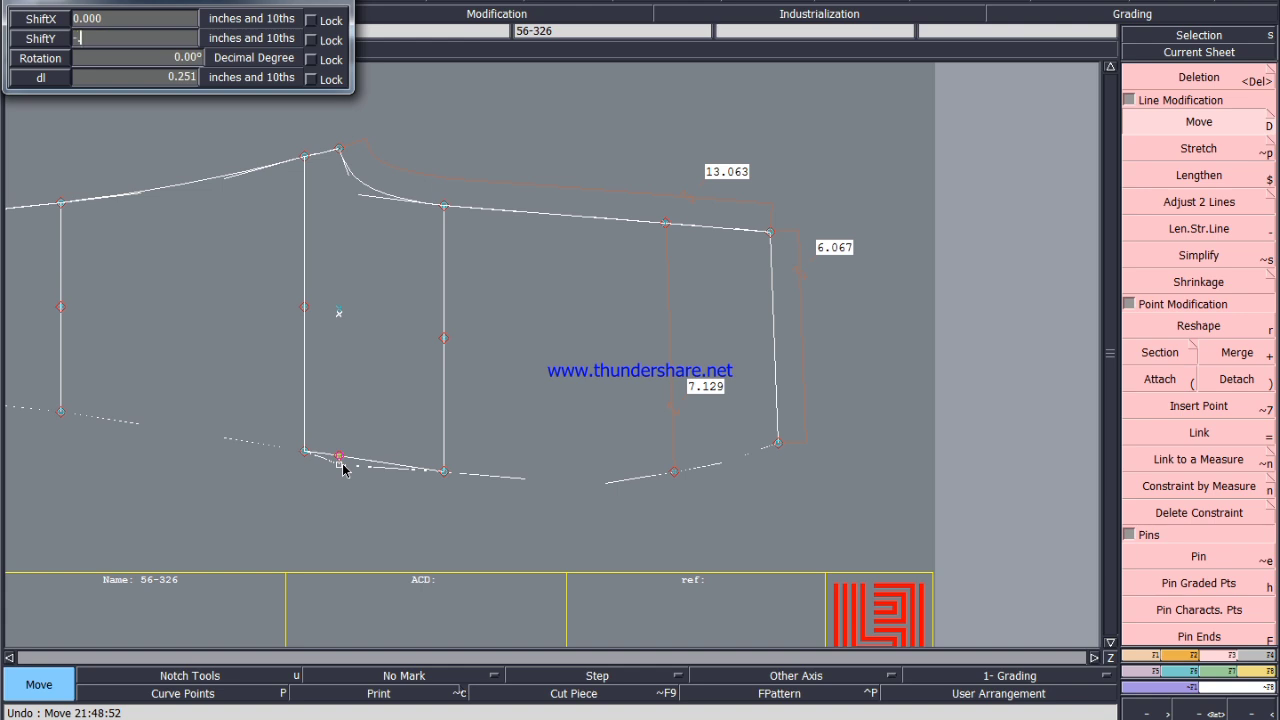
pyautogui.write('0.062')
pyautogui.press('Return')
pyautogui.doubleClick(112, 41)
pyautogui.press('BackSpace')
pyautogui.press('Return')
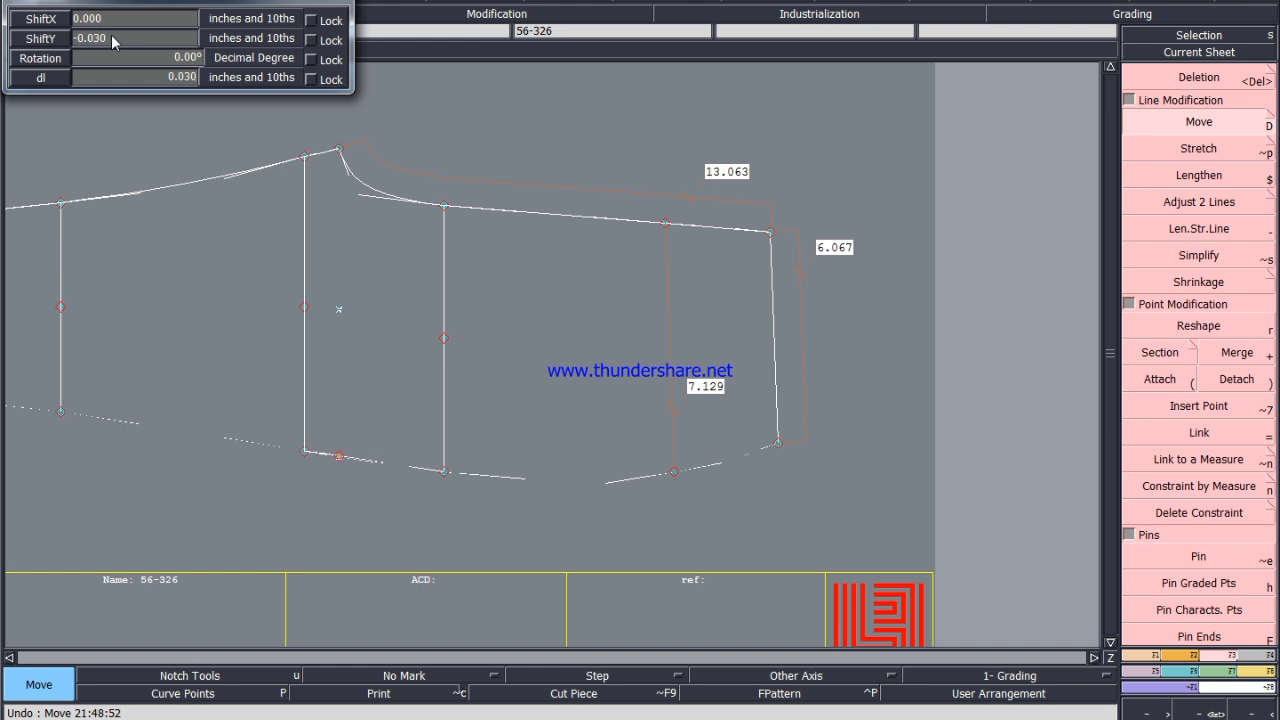
pyautogui.click(590, 418)
# Make the lower segment right of the peak fuller by lengthening and lowering the tangent handle at its start.
pyautogui.scroll(3, 566, 500)
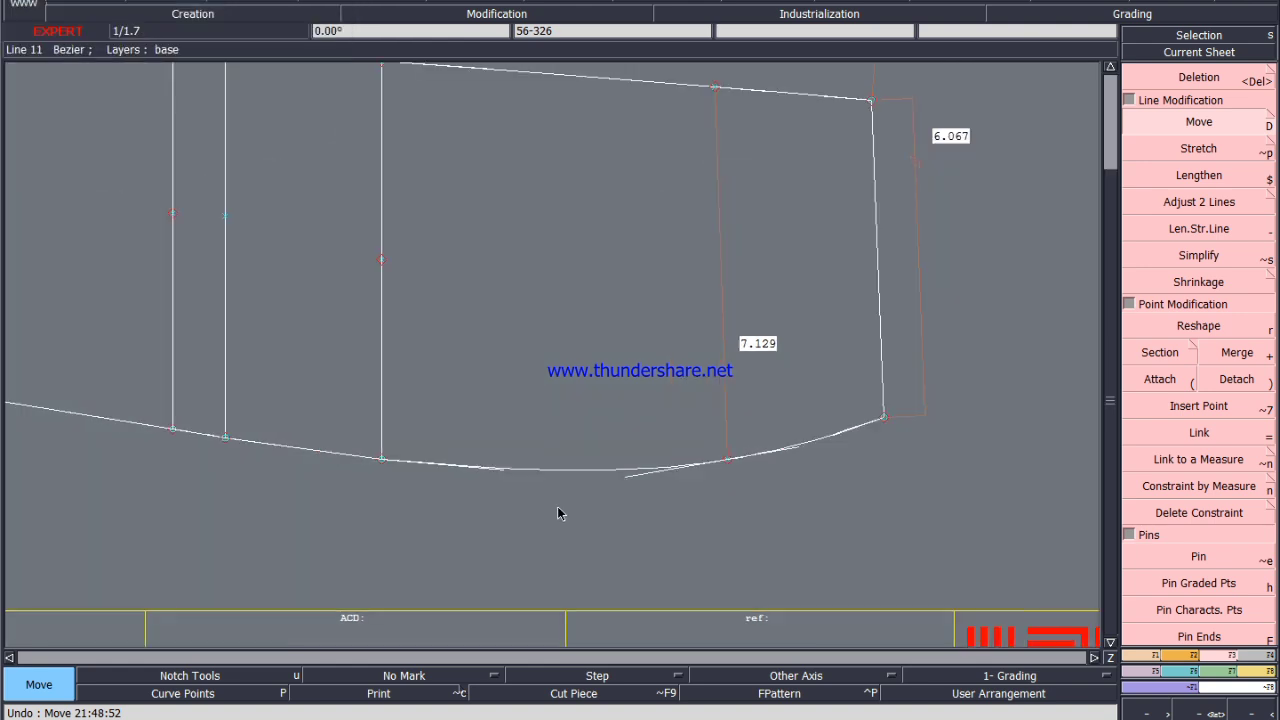
pyautogui.click(1200, 325)
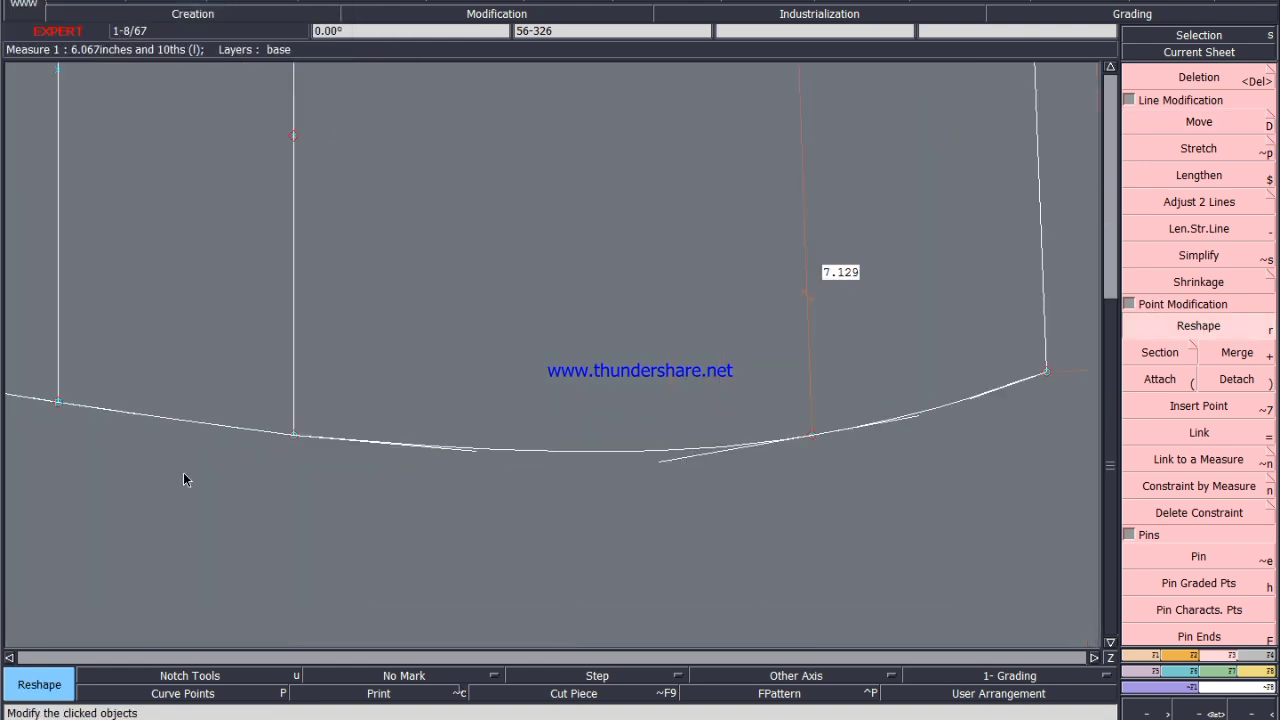
pyautogui.scroll(2, 225, 443)
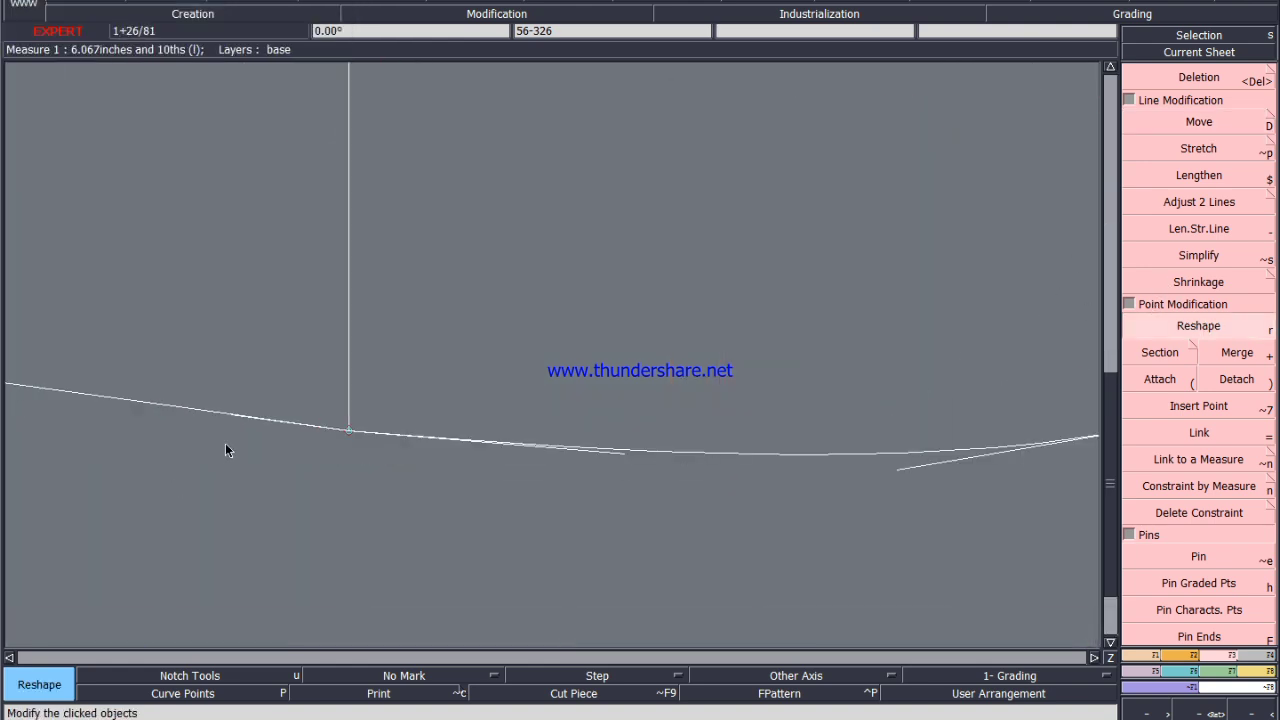
pyautogui.click(619, 451)
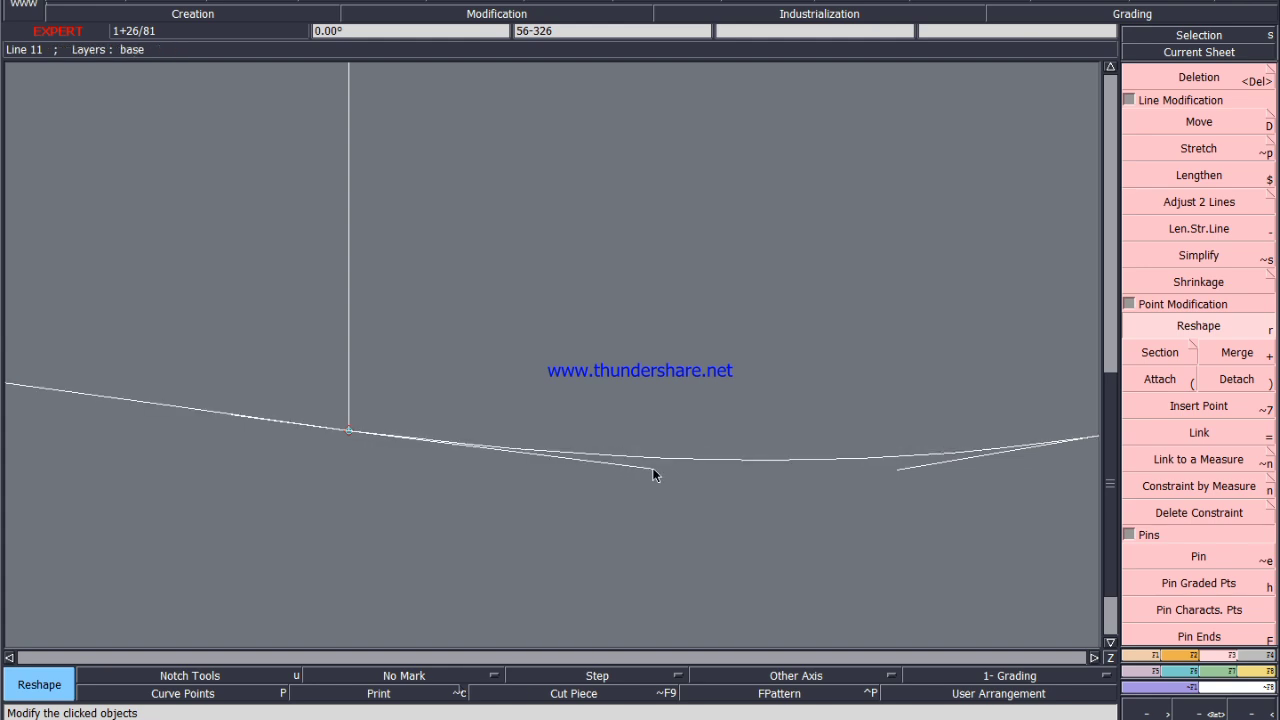
# Nudge the lower end point of the peak line slightly so that it follows the smooth lower edge.
pyautogui.scroll(-2, 299, 441)
pyautogui.scroll(-3, 320, 460)
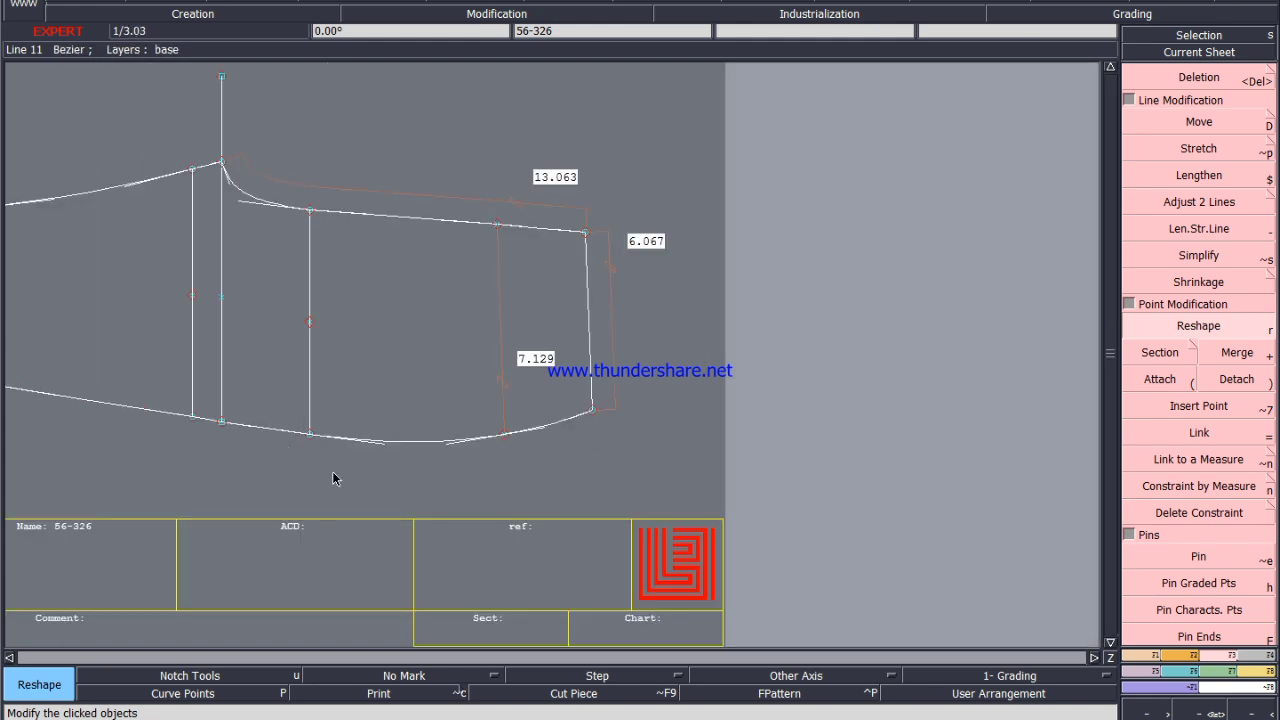
pyautogui.scroll(4, 200, 425)
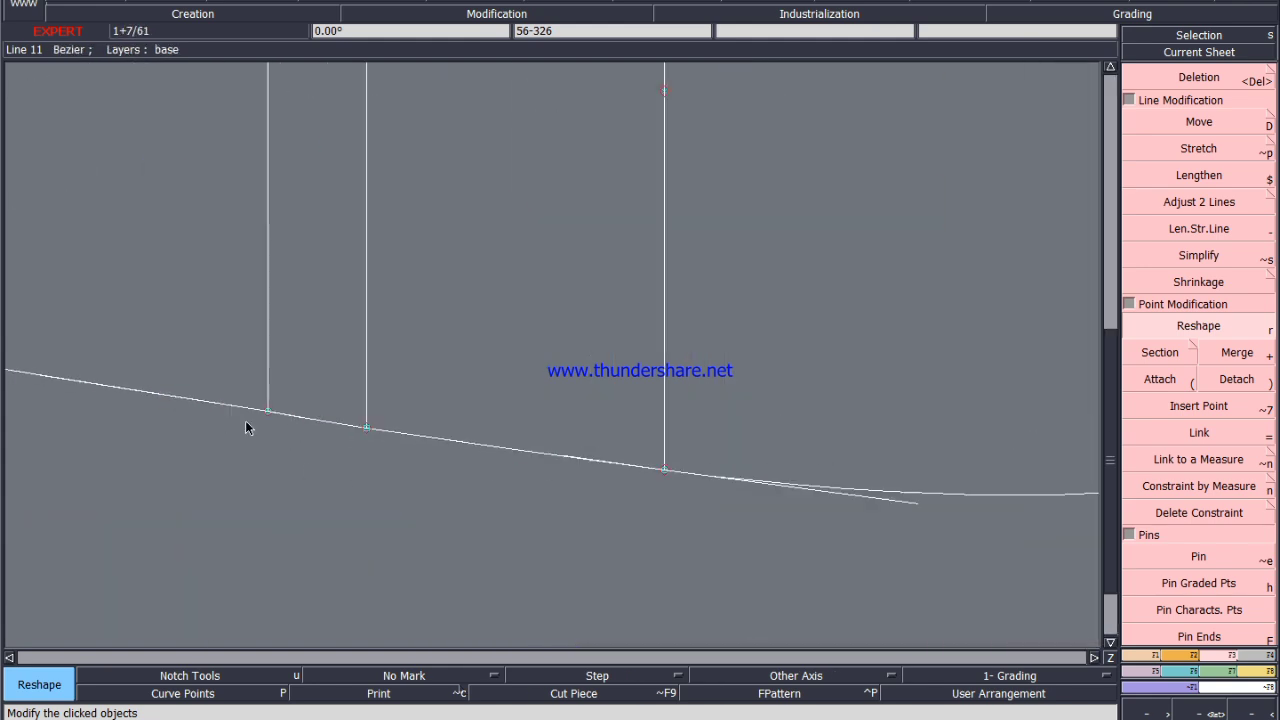
pyautogui.click(366, 428)
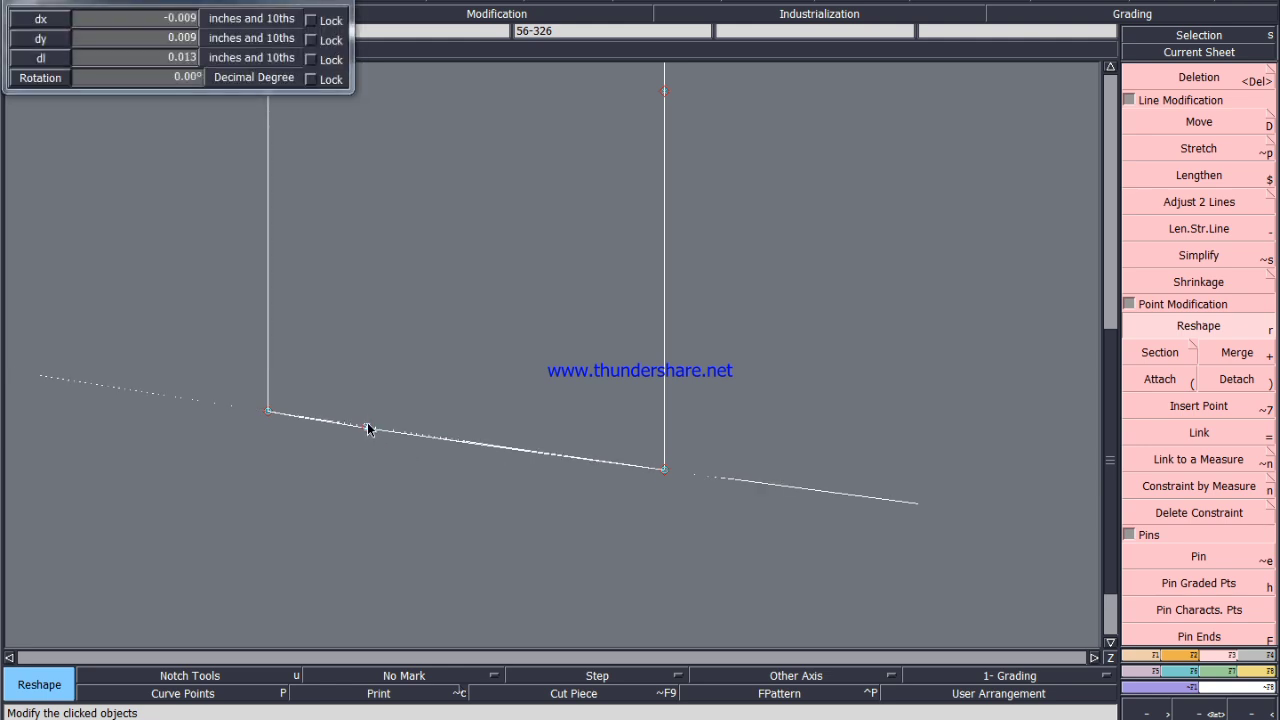
pyautogui.click(368, 429)
# Smooth the long lower segment left of the peak by adjusting the tangent handles at both of its ends.
pyautogui.scroll(-3, 410, 483)
pyautogui.scroll(4, 272, 449)
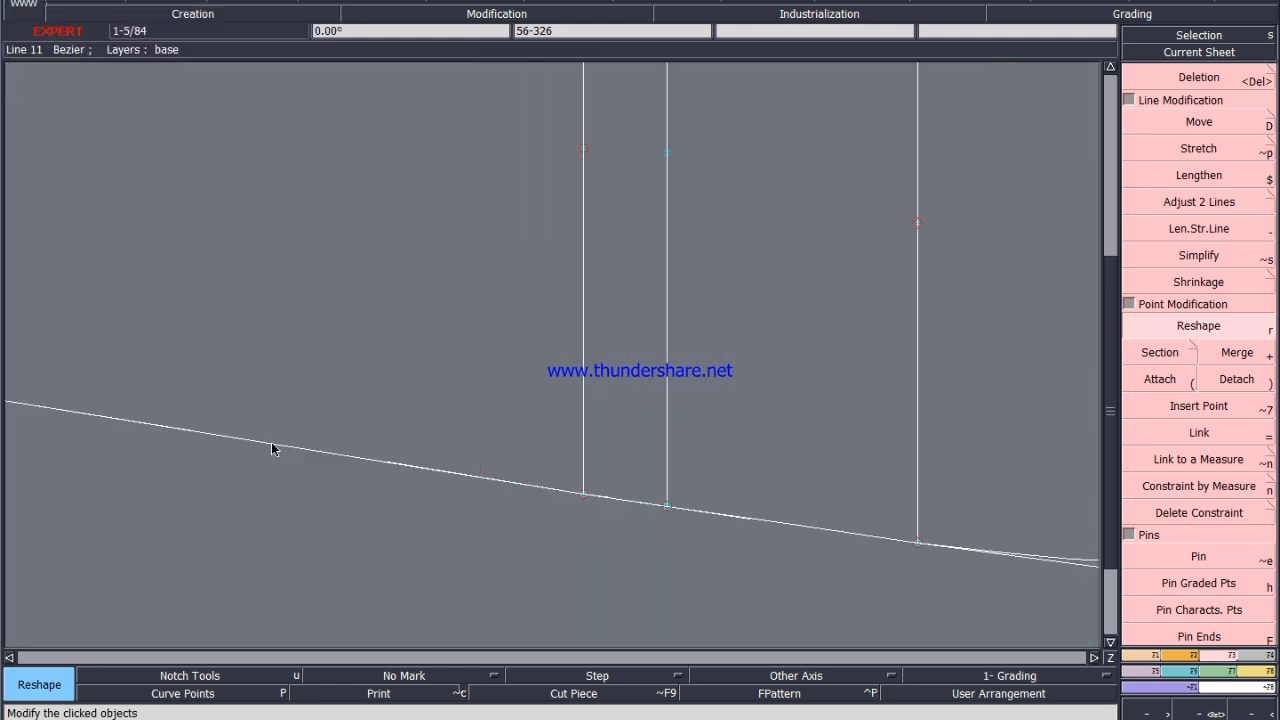
pyautogui.click(189, 436)
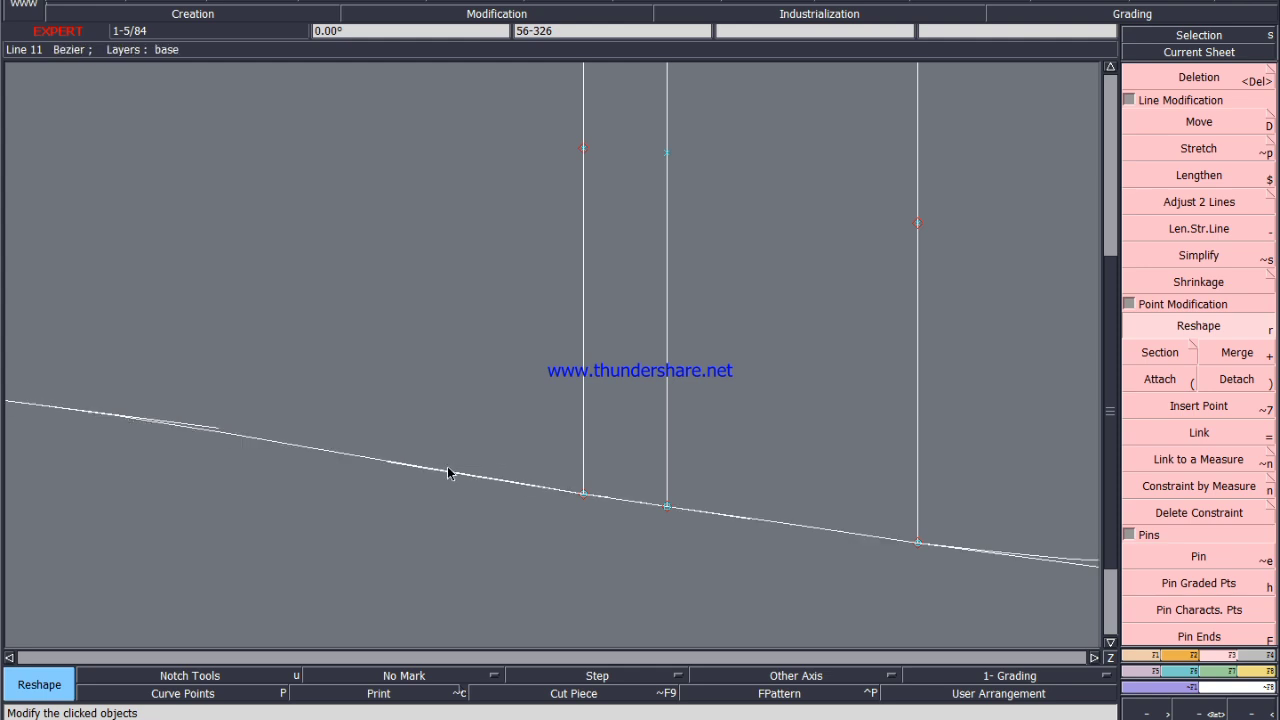
pyautogui.click(391, 464)
pyautogui.scroll(-3, 534, 491)
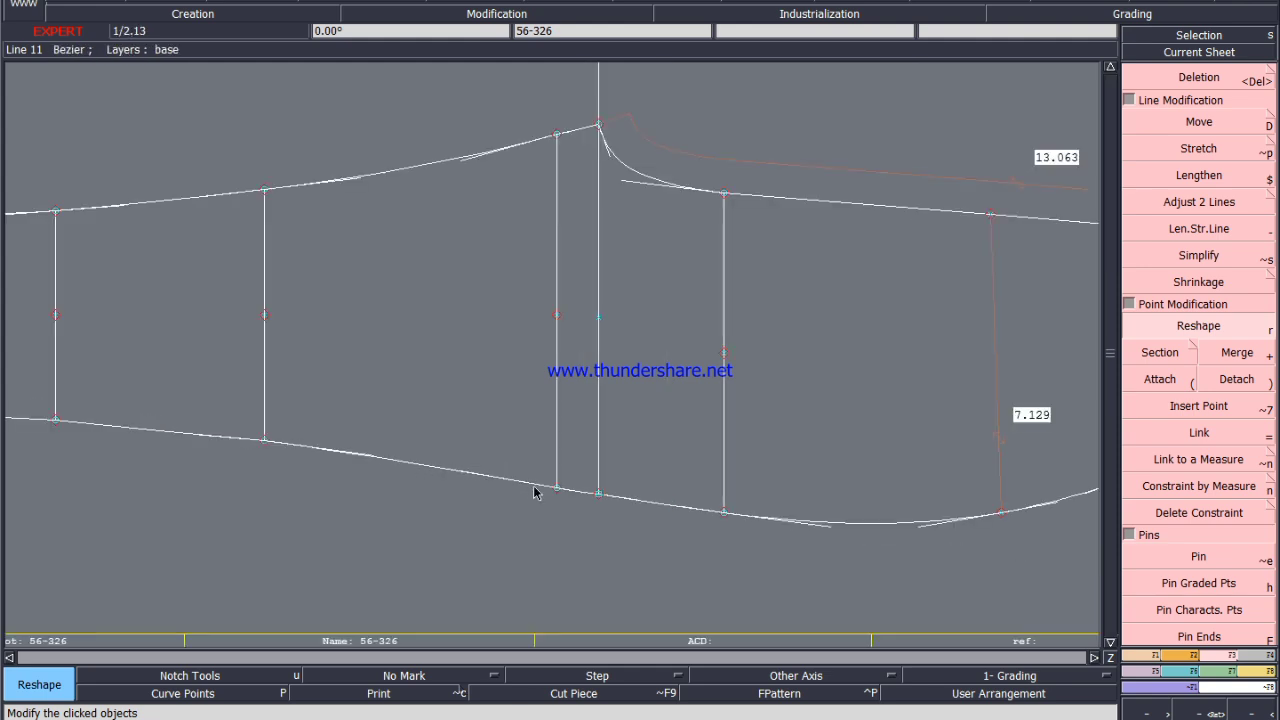
# Move the peak line's lower end point down by about 0.01 inches so it sits on the lower edge.
pyautogui.scroll(4, 543, 489)
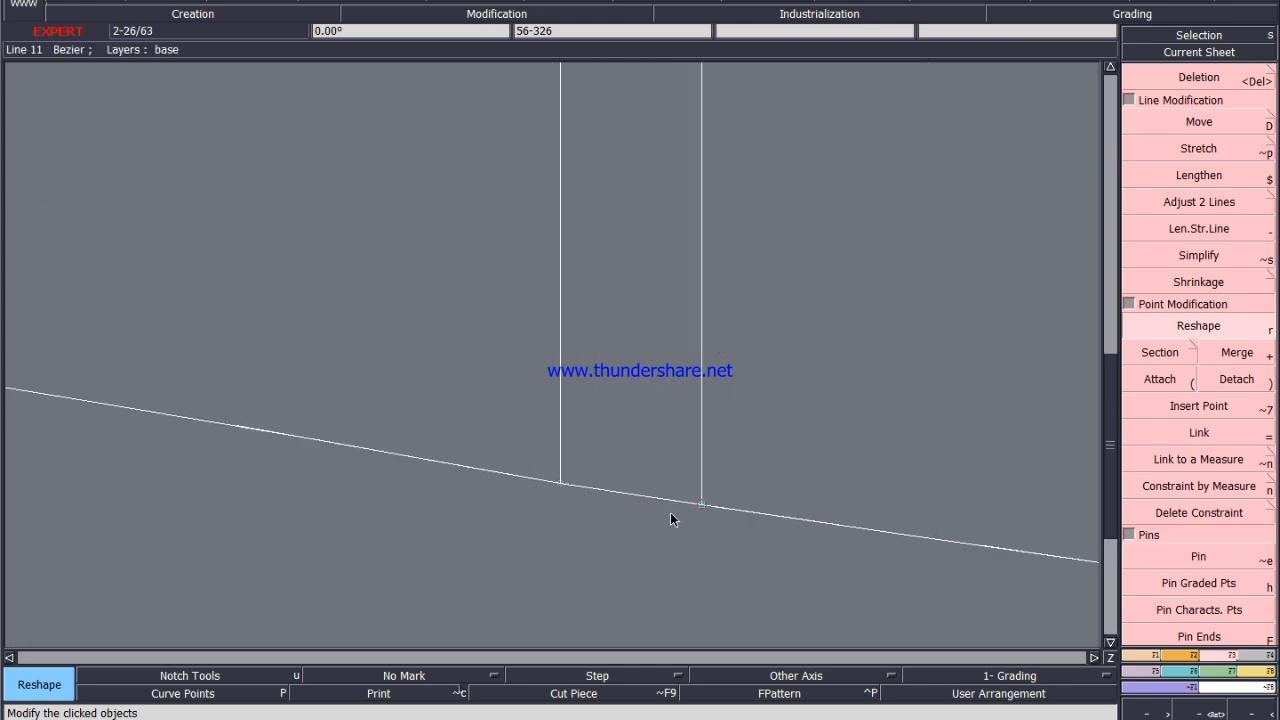
pyautogui.click(703, 507)
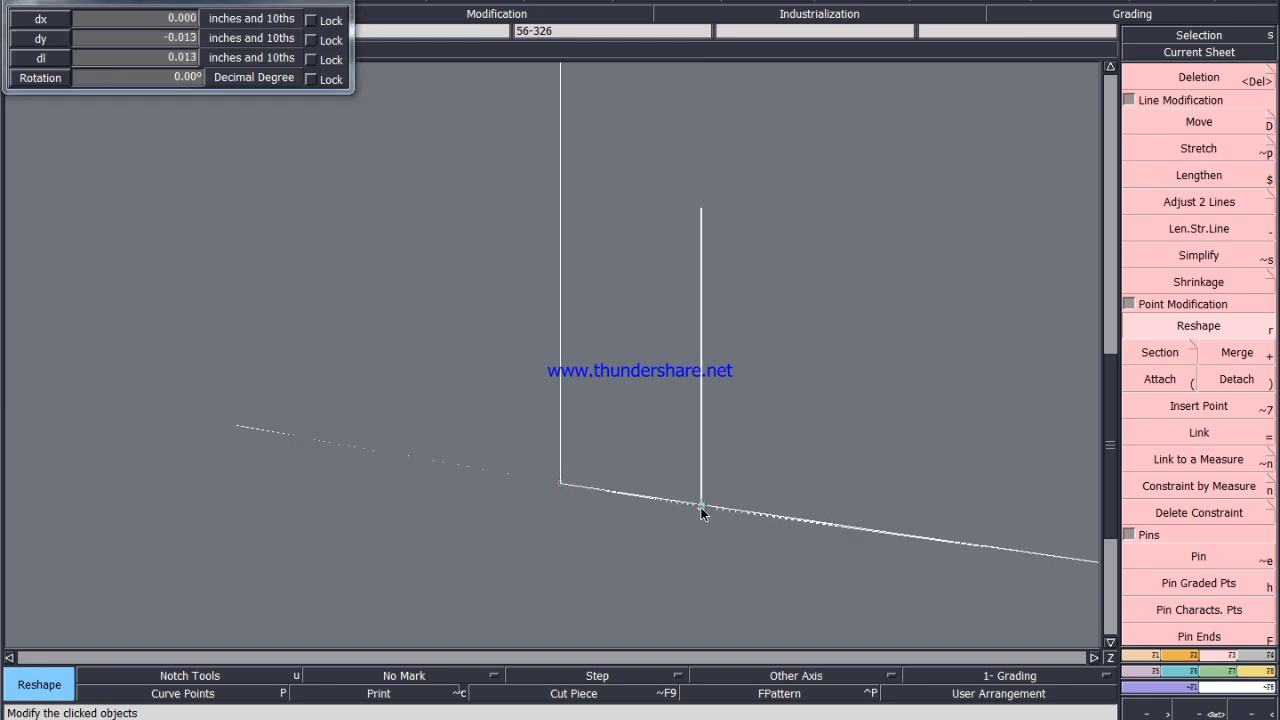
pyautogui.click(703, 511)
# Lengthen the tangent handle at the start of the lower segment left of the peak to smooth that segment.
pyautogui.scroll(-3, 700, 515)
pyautogui.scroll(3, 494, 497)
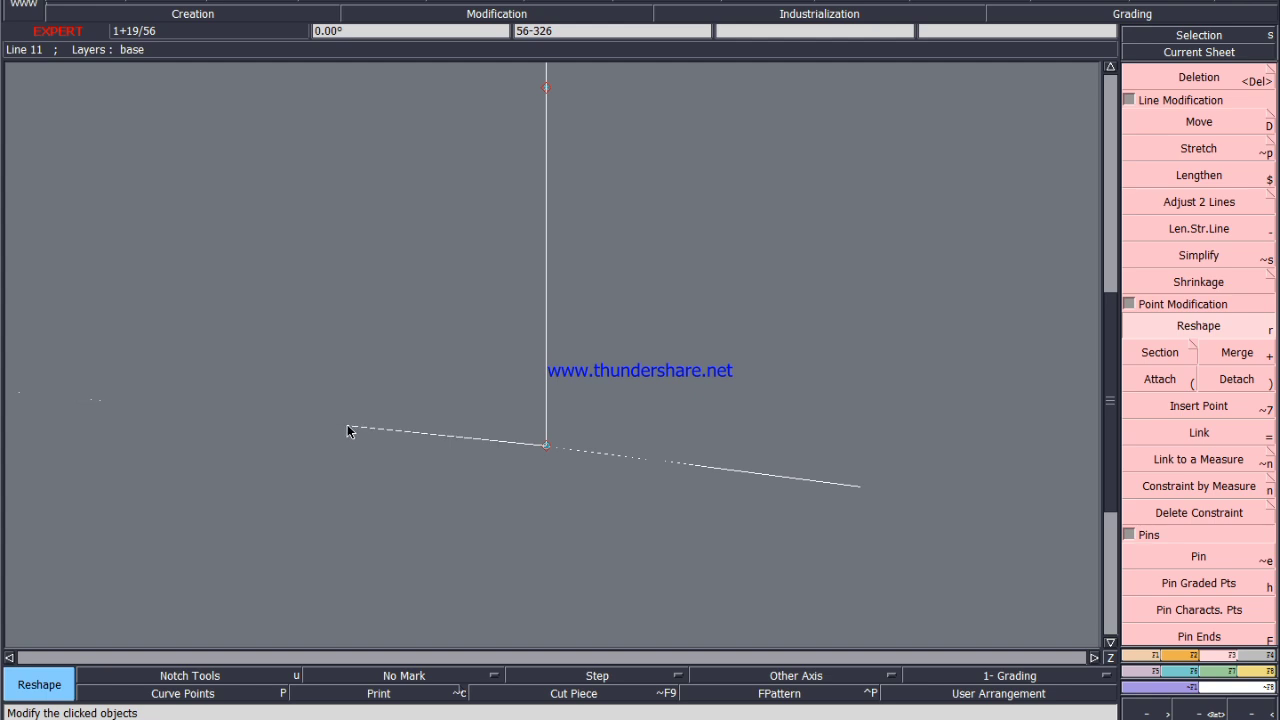
pyautogui.scroll(-2, 583, 459)
pyautogui.scroll(1, 506, 450)
pyautogui.scroll(1, 430, 457)
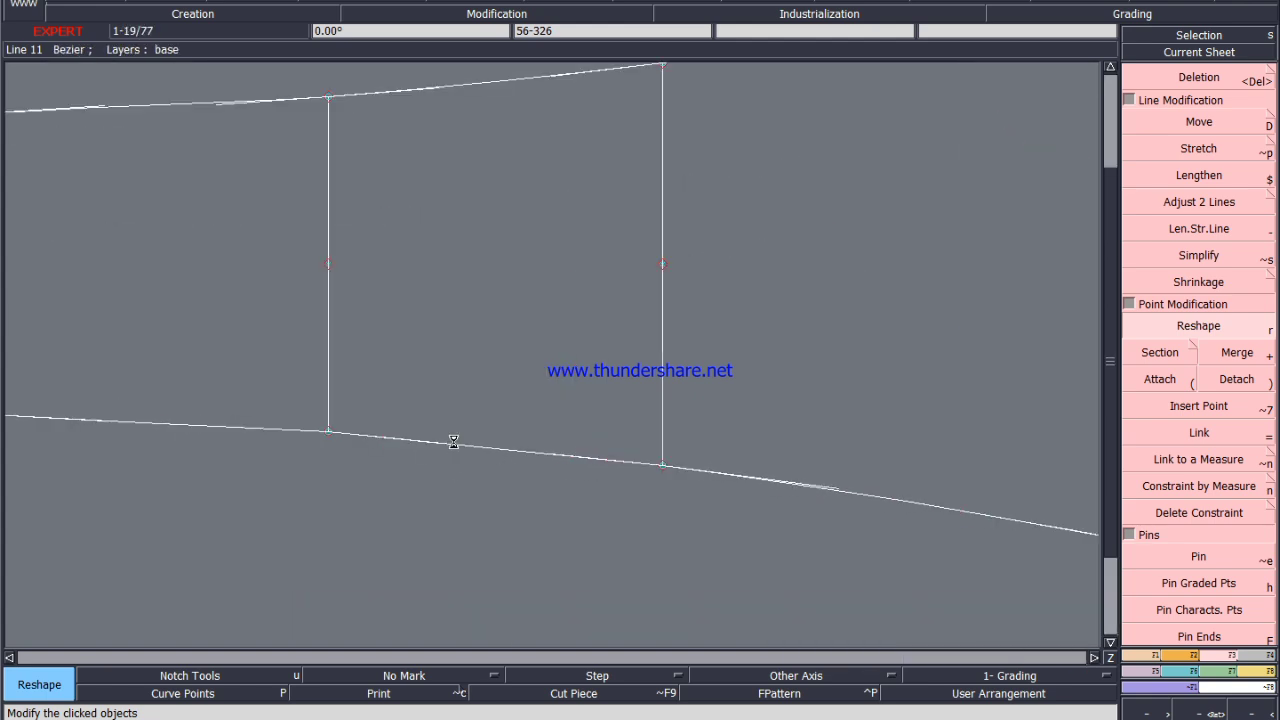
pyautogui.click(436, 443)
pyautogui.click(481, 443)
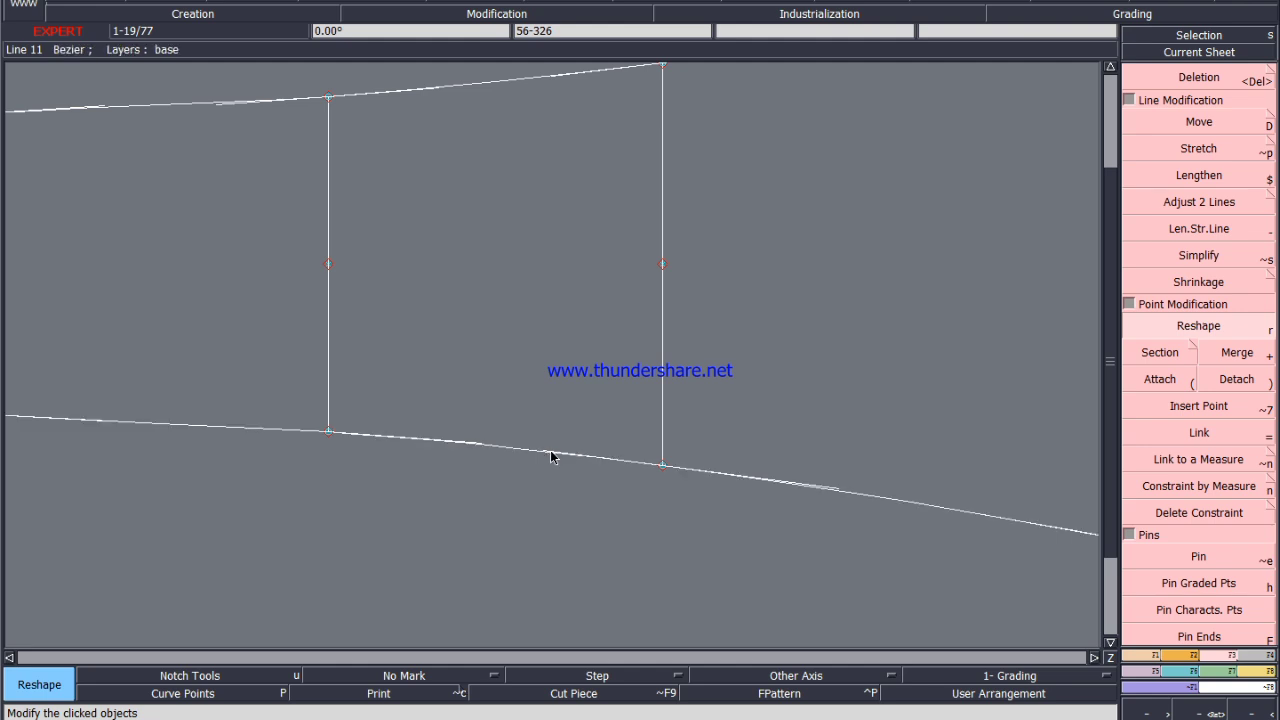
# Examine the lower edge from the peak towards the hem for smooth transitions at each vertical line.
pyautogui.scroll(-2, 328, 450)
pyautogui.scroll(2, 400, 444)
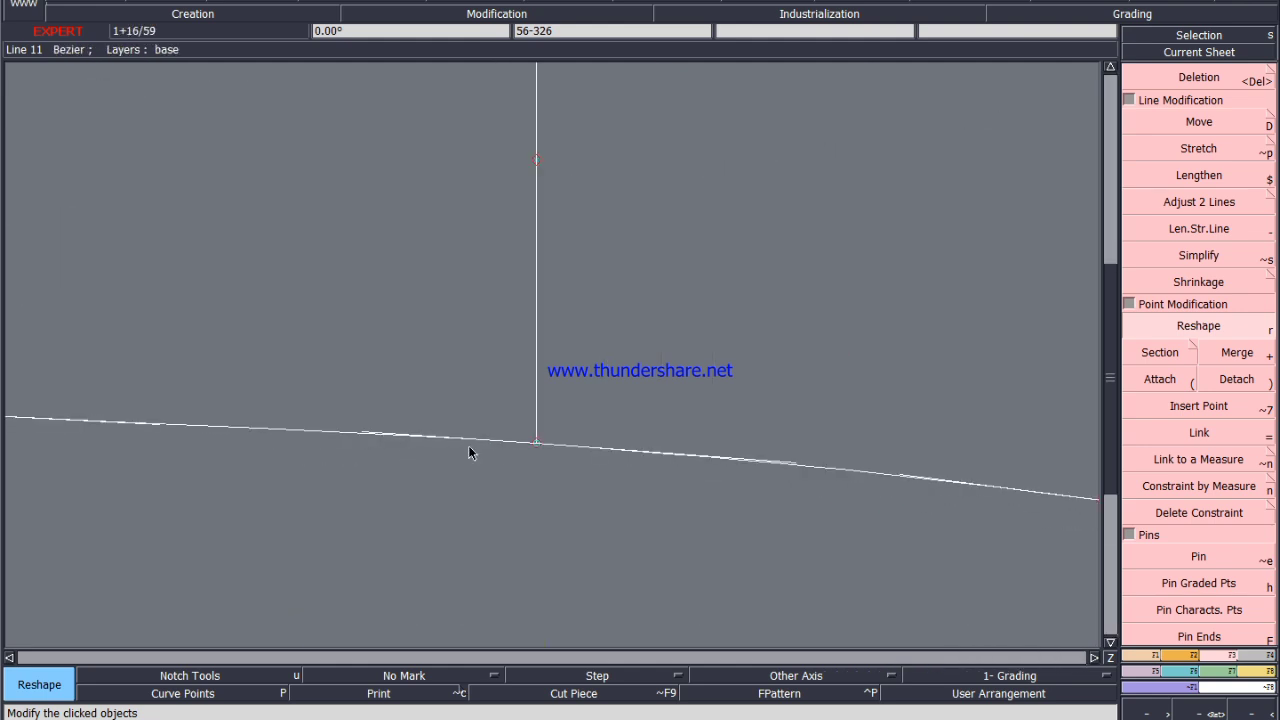
pyautogui.scroll(-2, 277, 449)
pyautogui.scroll(1, 326, 437)
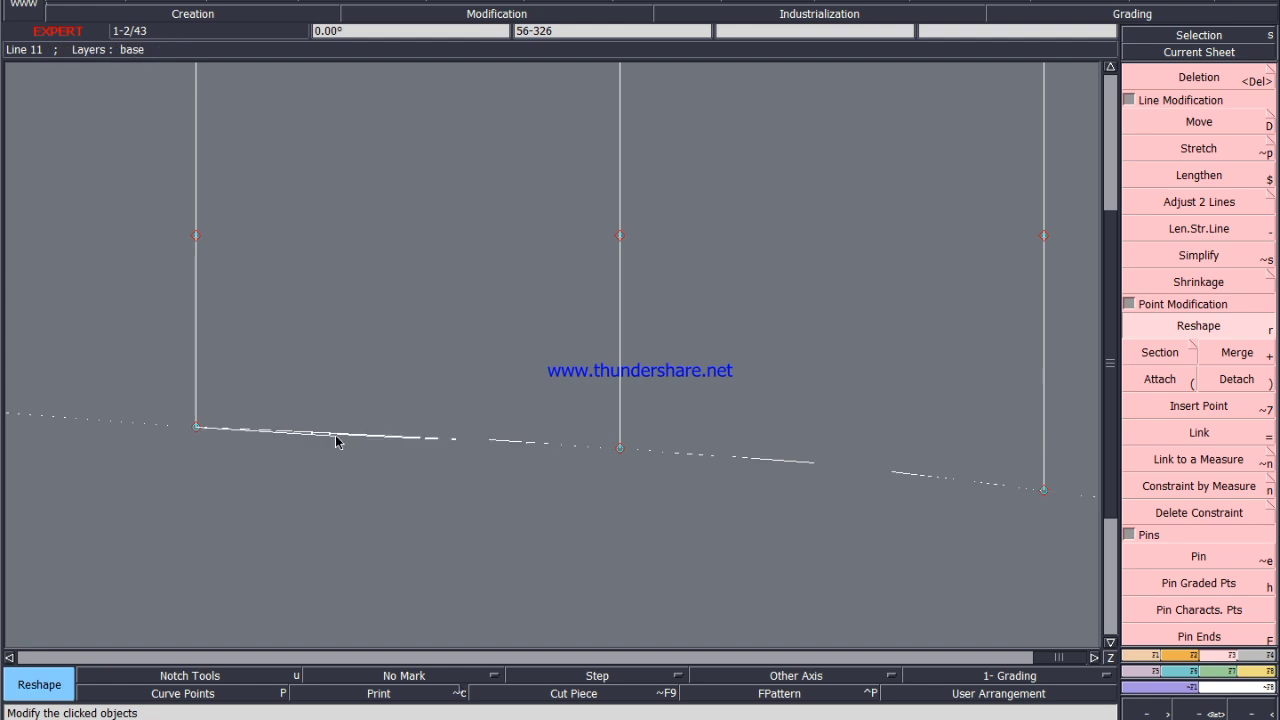
pyautogui.scroll(-2, 458, 463)
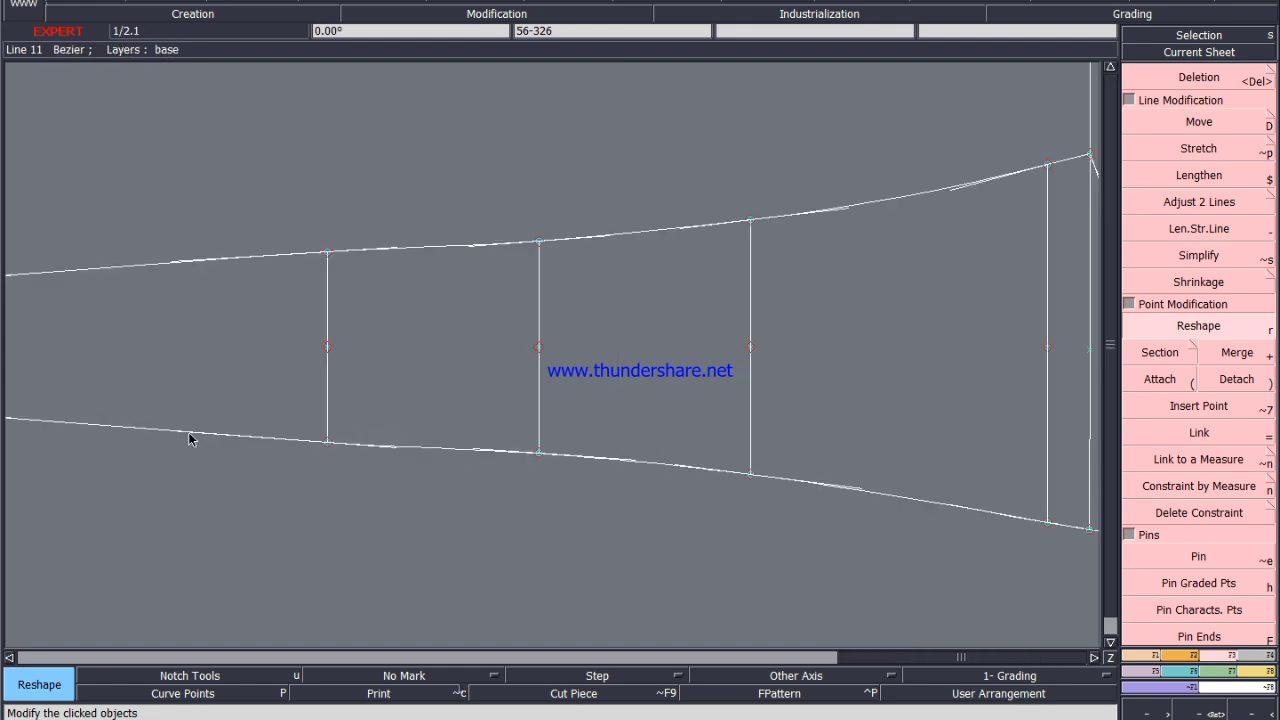
pyautogui.scroll(3, 320, 458)
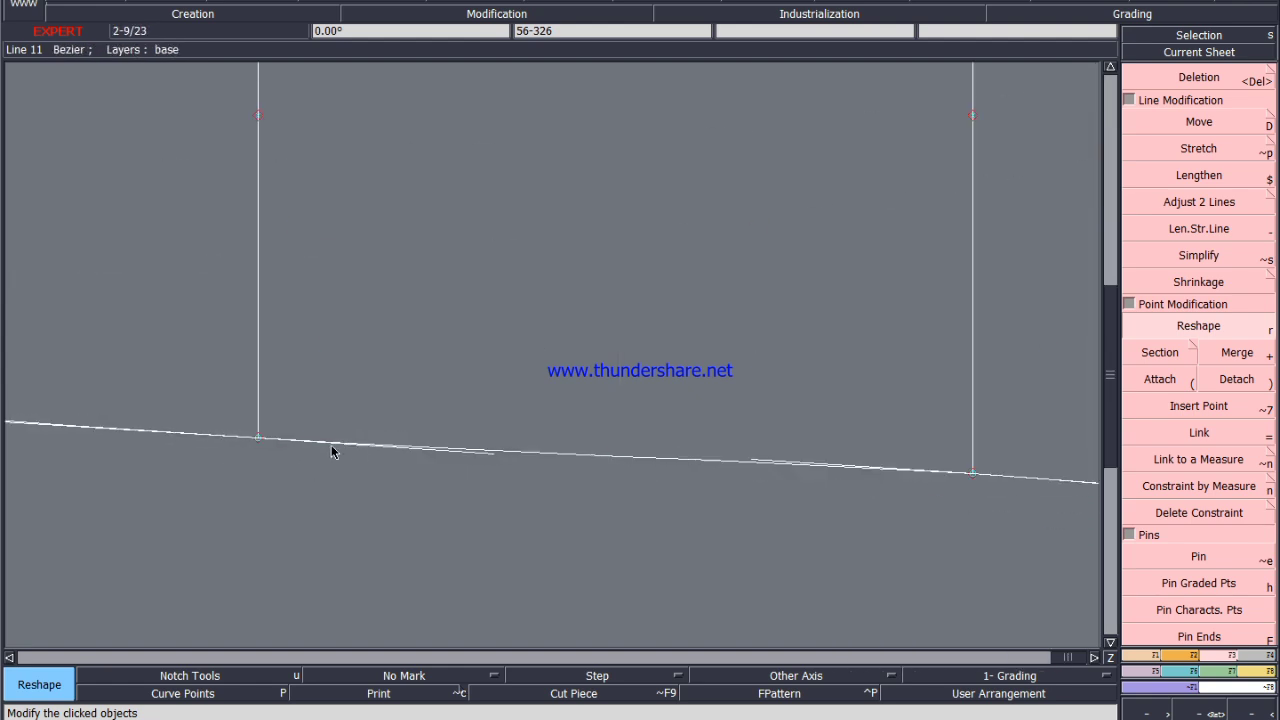
pyautogui.scroll(-3, 502, 460)
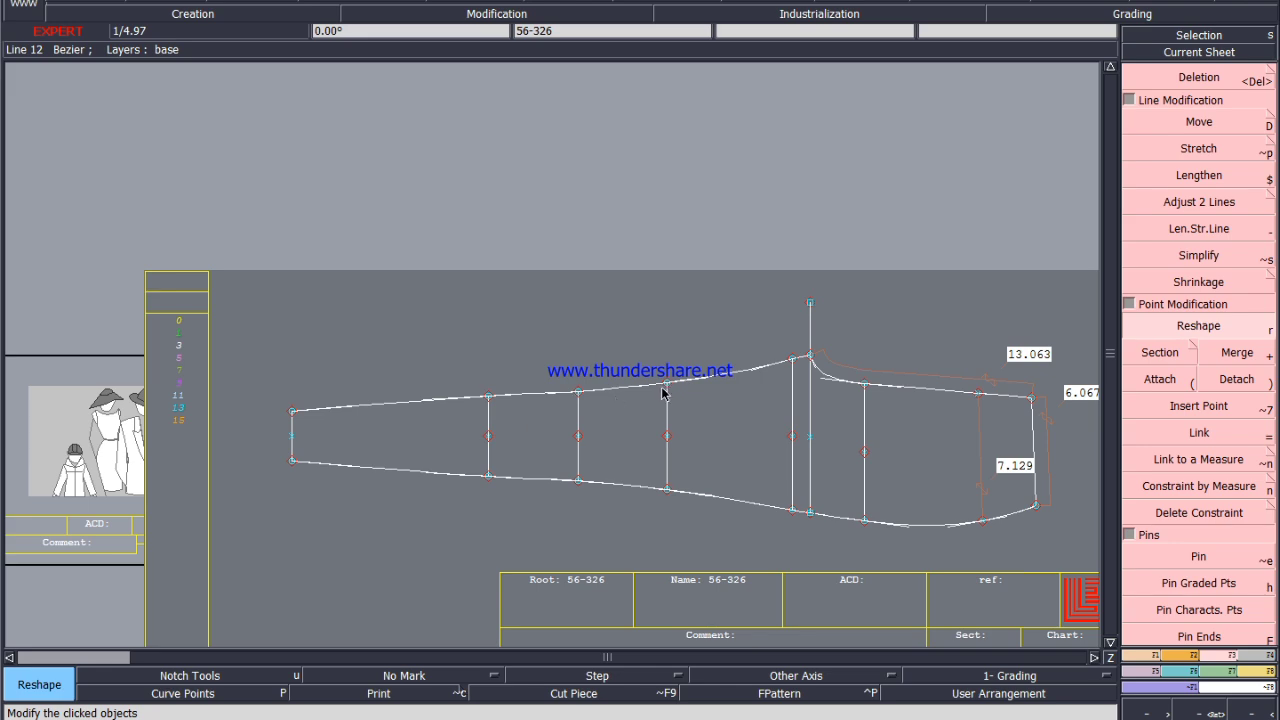
# Save the model in the save directory.
pyautogui.scroll(-2, 383, 417)
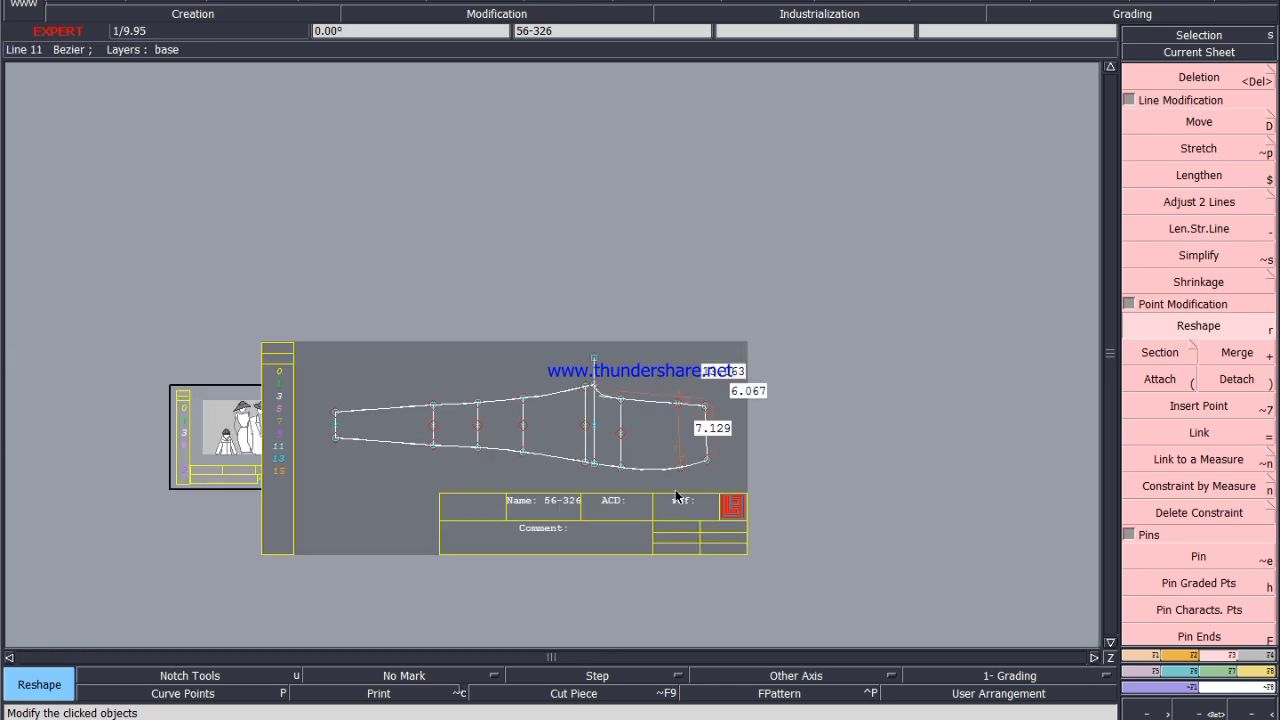
pyautogui.scroll(1, 678, 495)
pyautogui.scroll(3, 683, 459)
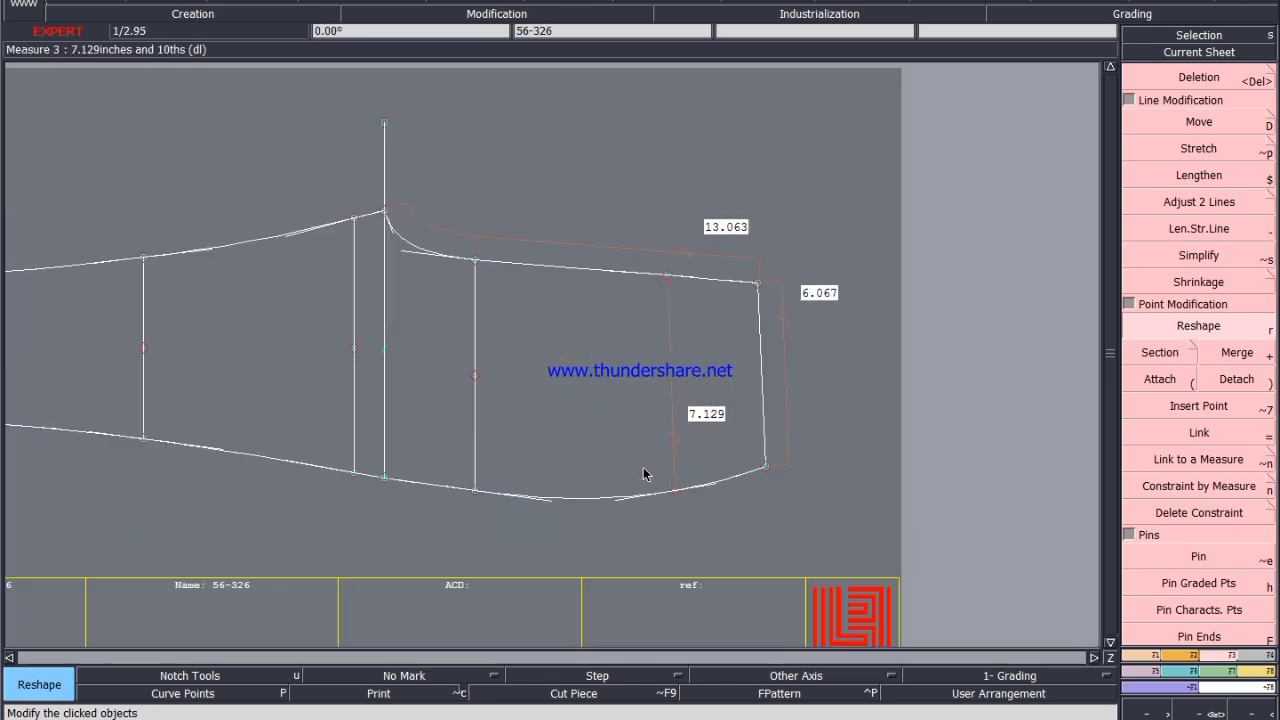
pyautogui.hotkey('ctrl', 's')
pyautogui.click(520, 531)
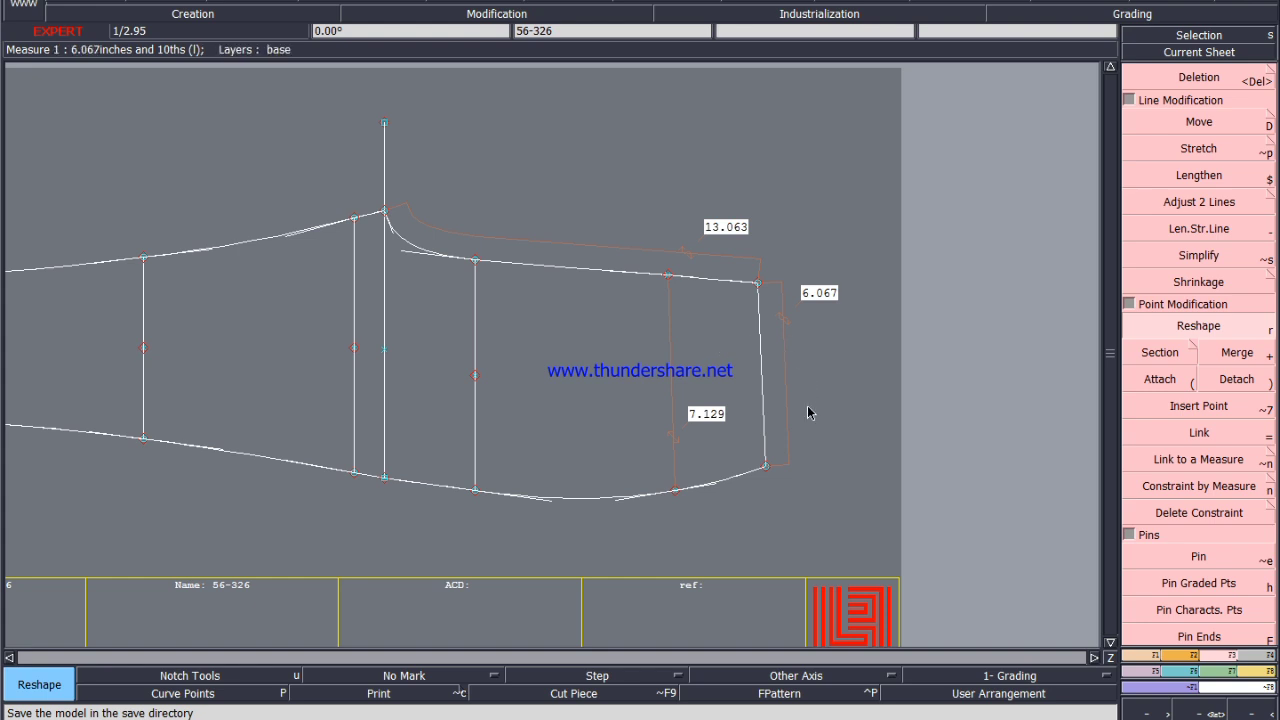
# Shift the upper right corner point of the piece by -0.063 inches in X and 0 in Y.
pyautogui.scroll(1, 805, 412)
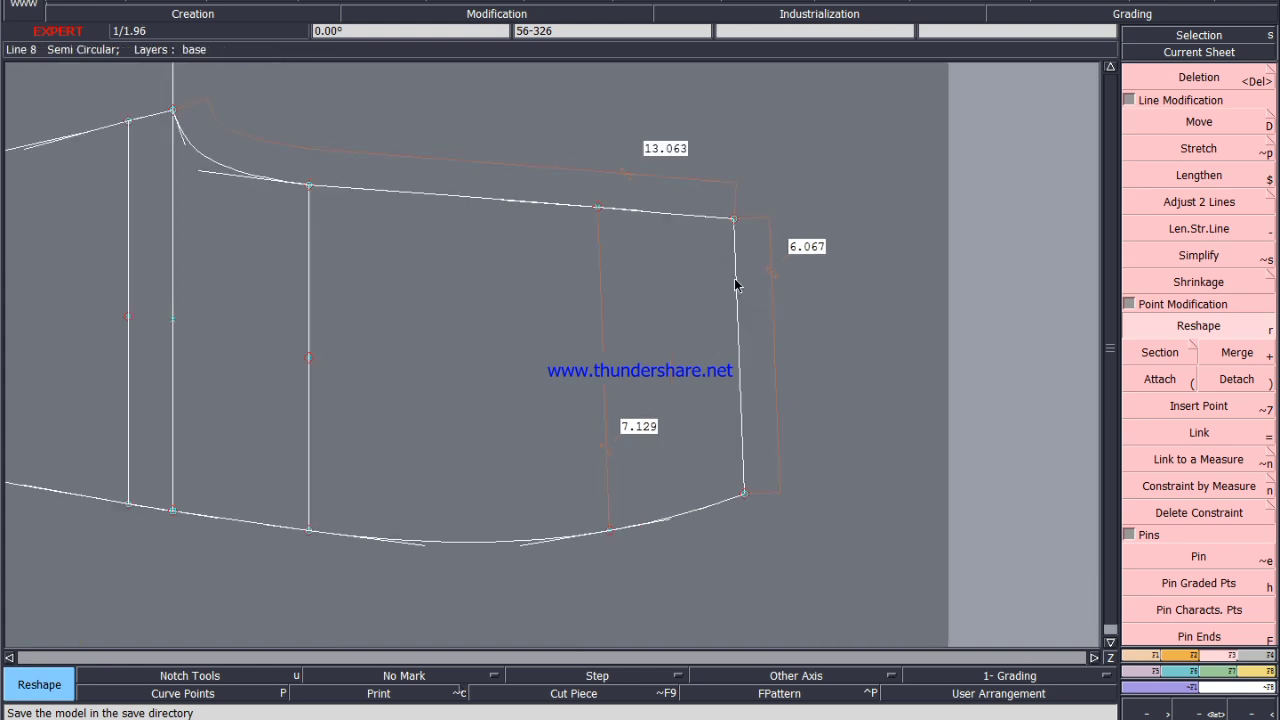
pyautogui.click(1215, 121)
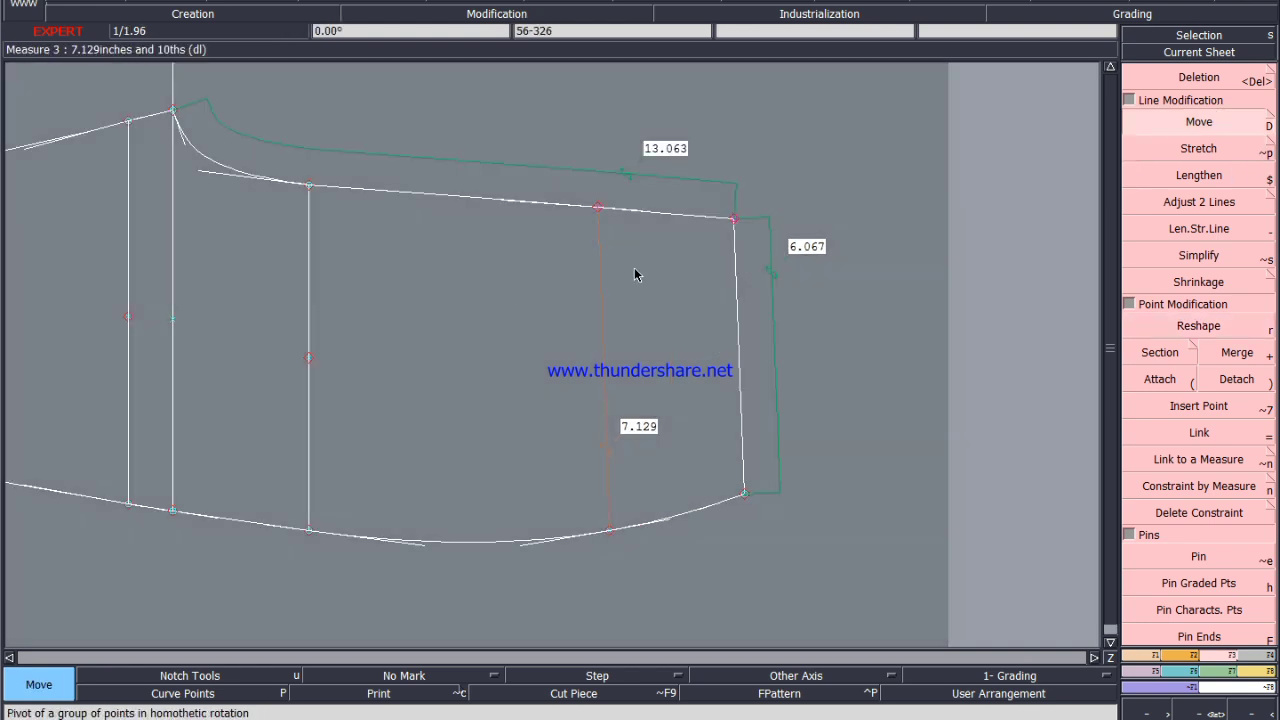
pyautogui.click(735, 218)
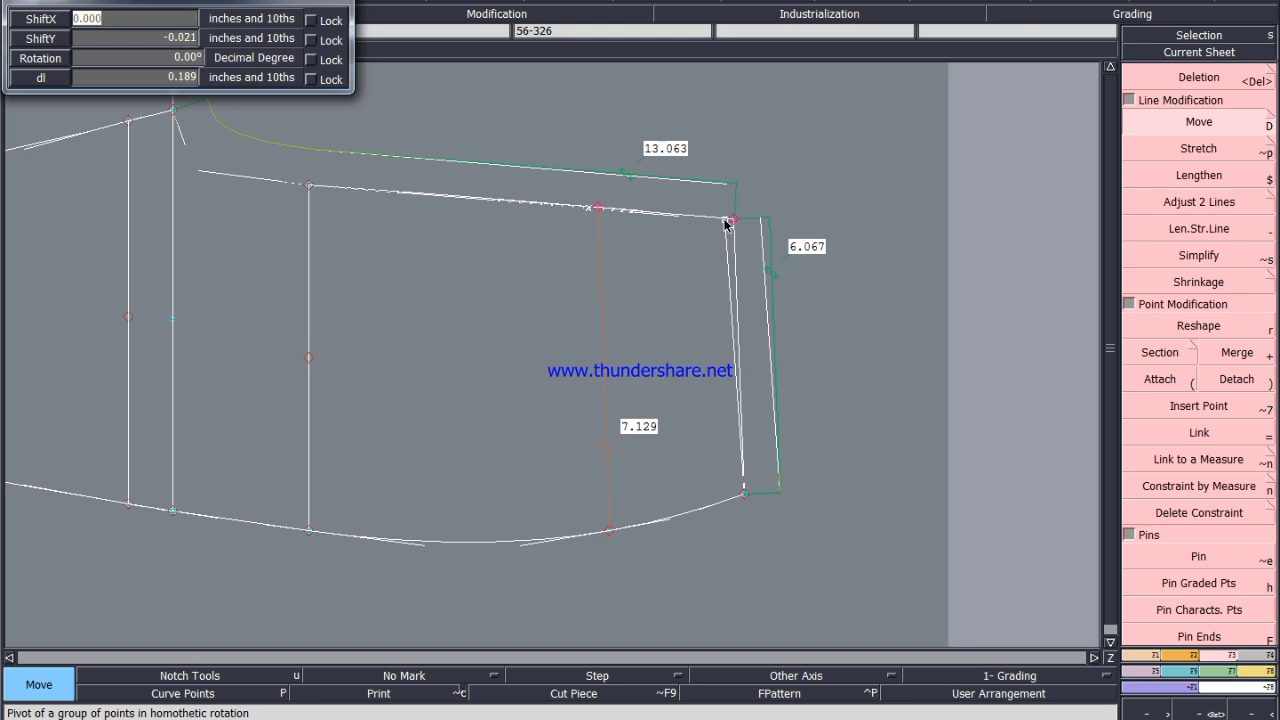
pyautogui.write('-.063')
pyautogui.press('Tab')
pyautogui.write('0')
pyautogui.press('Return')
pyautogui.press('Return')
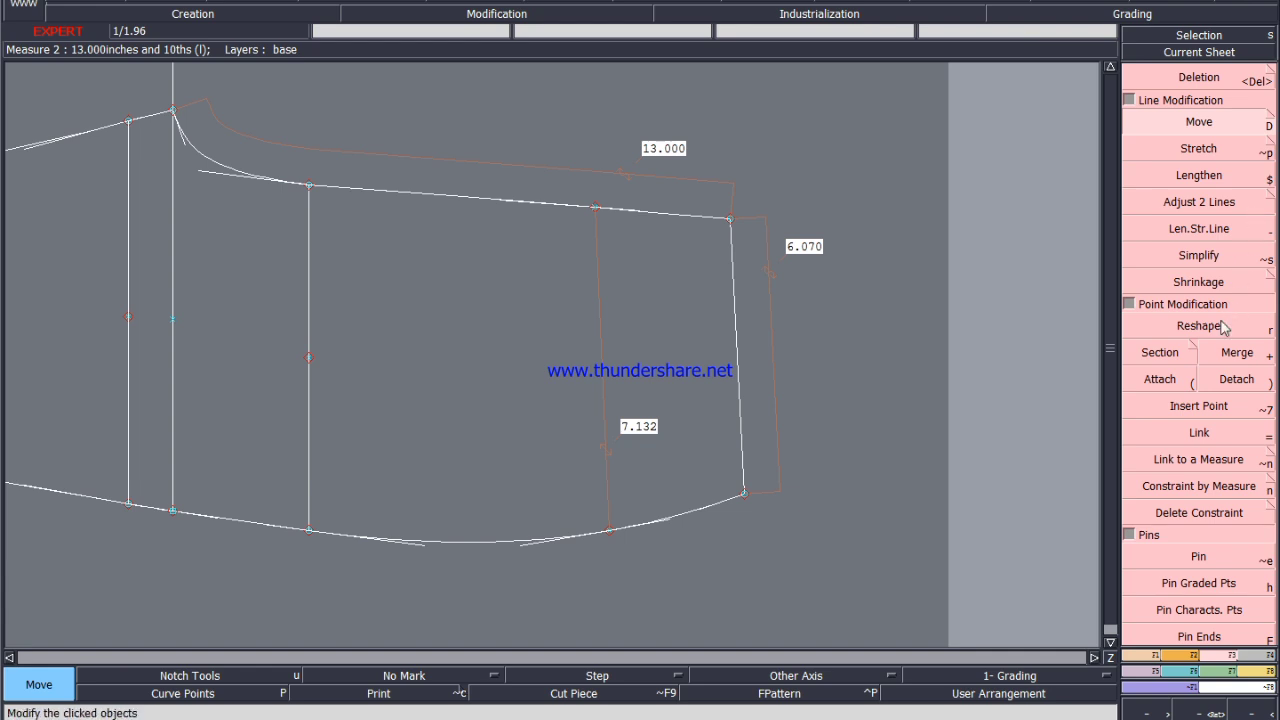
# Deepen the curve right of the peak slightly by lengthening and lowering the tangent handle at its right end.
pyautogui.click(1224, 328)
pyautogui.scroll(3, 286, 257)
pyautogui.moveTo(280, 260); pyautogui.dragTo(274, 266)
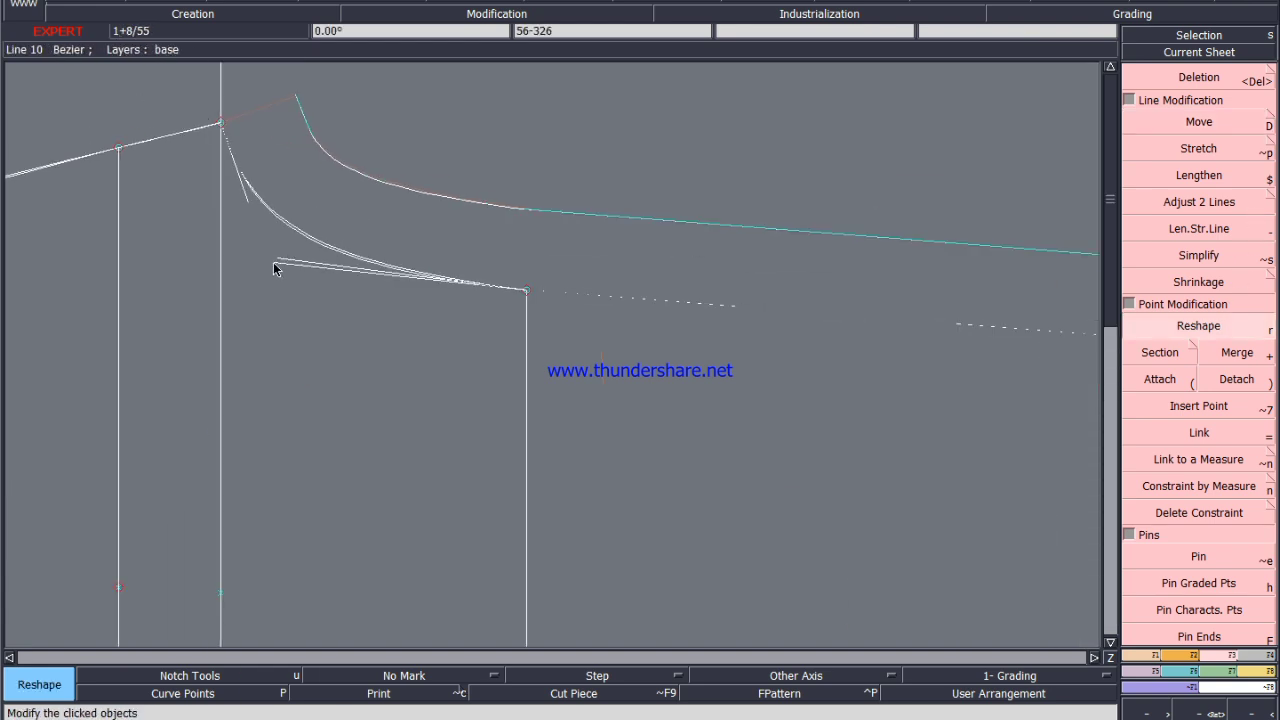
pyautogui.click(222, 122)
pyautogui.scroll(-3, 240, 256)
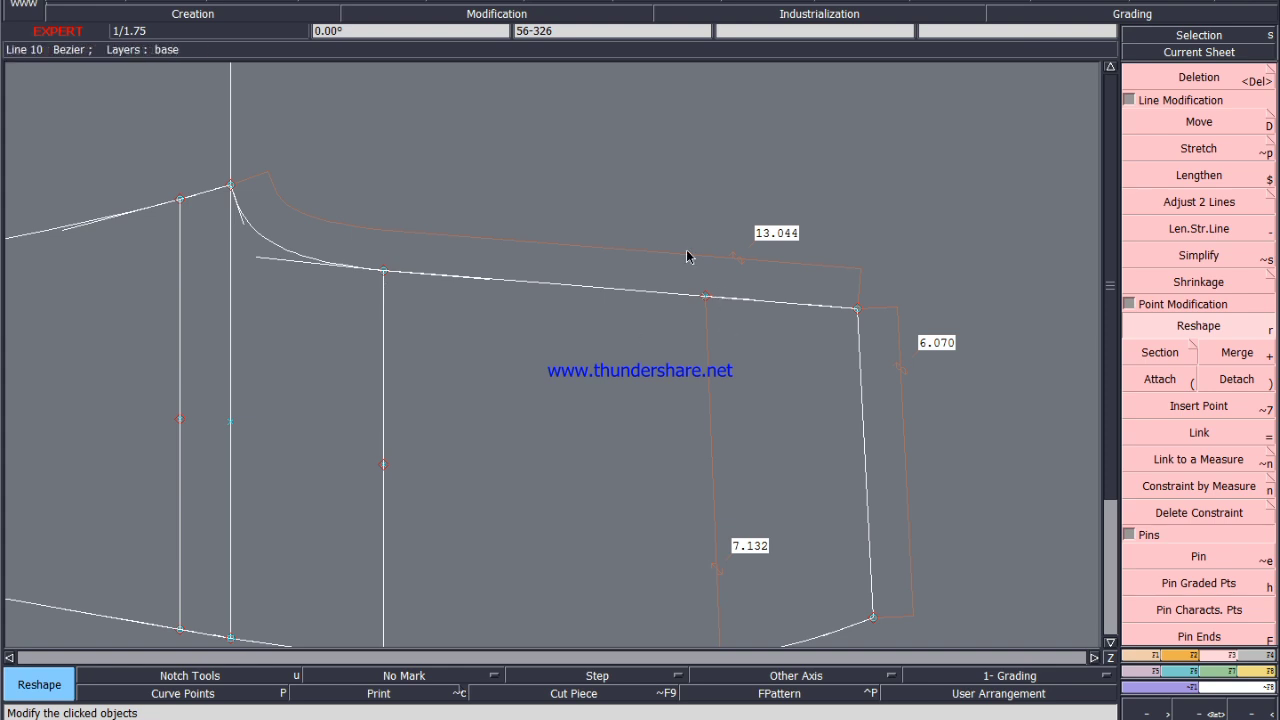
# Simplify the right end line with a tolerance of 0.004 inches and bow it inward with its tangent handles.
pyautogui.scroll(-3, 808, 394)
pyautogui.scroll(4, 724, 279)
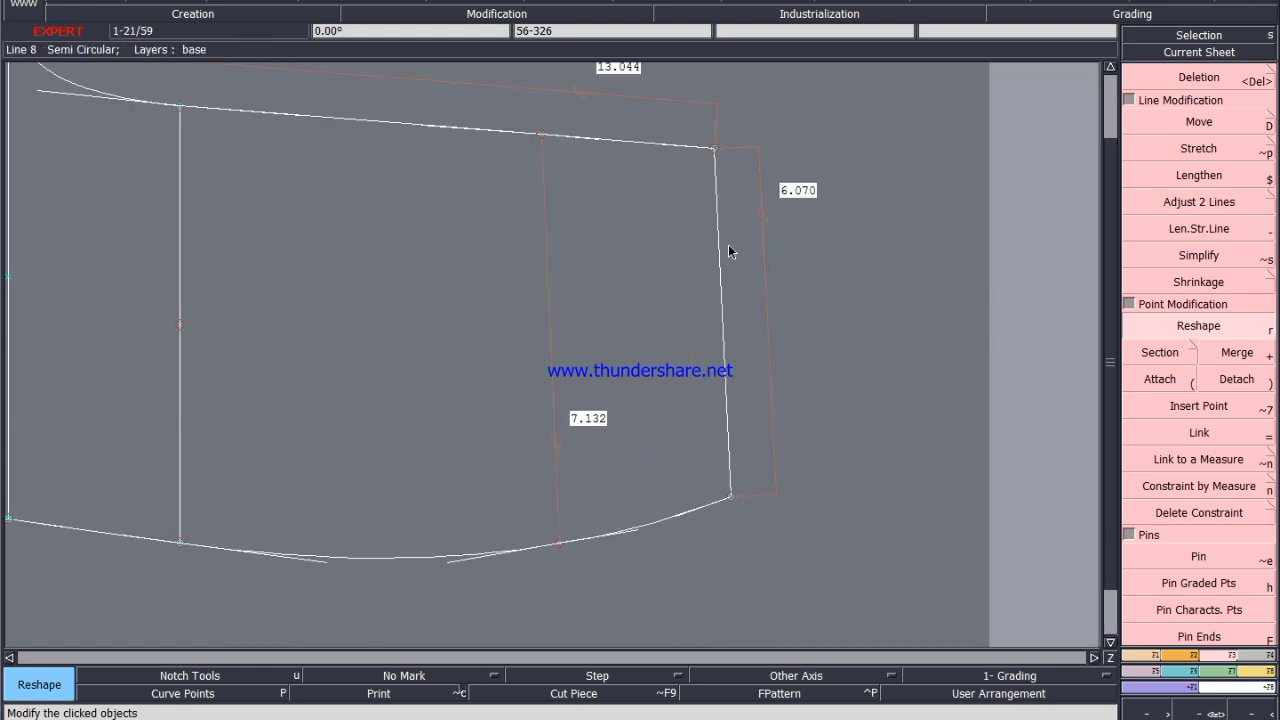
pyautogui.click(721, 236)
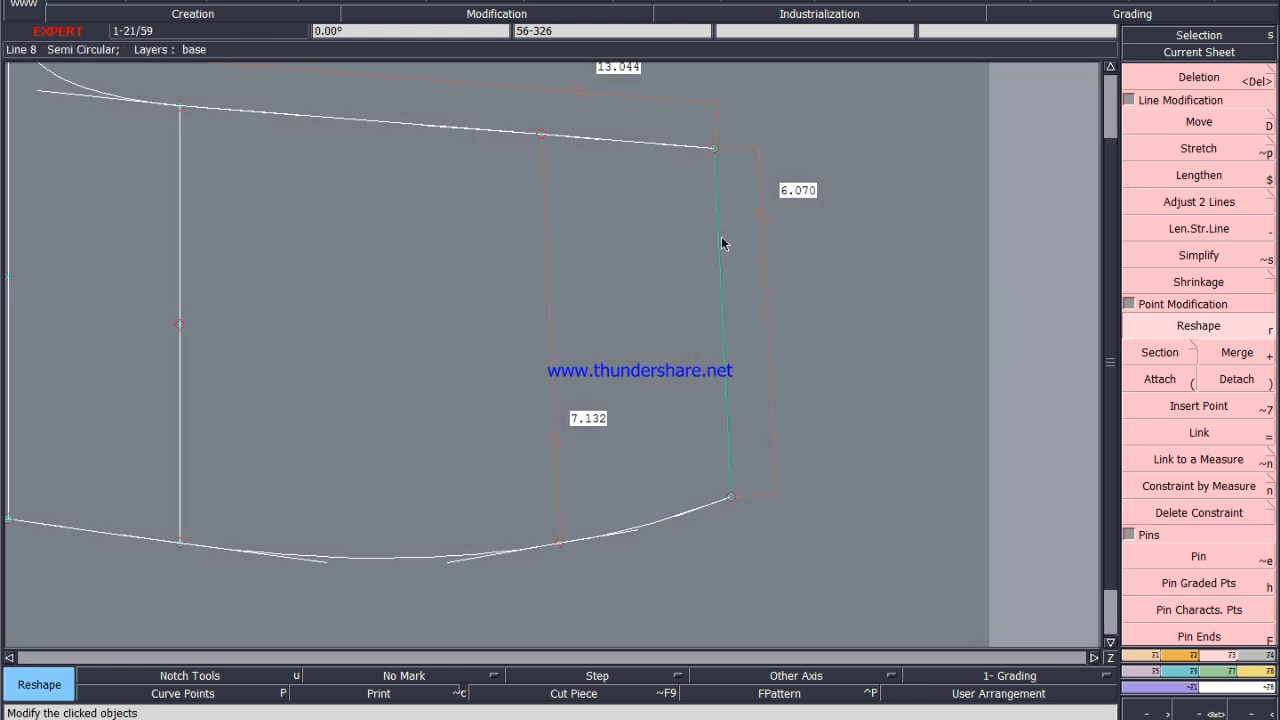
pyautogui.hotkey('shift', 's')
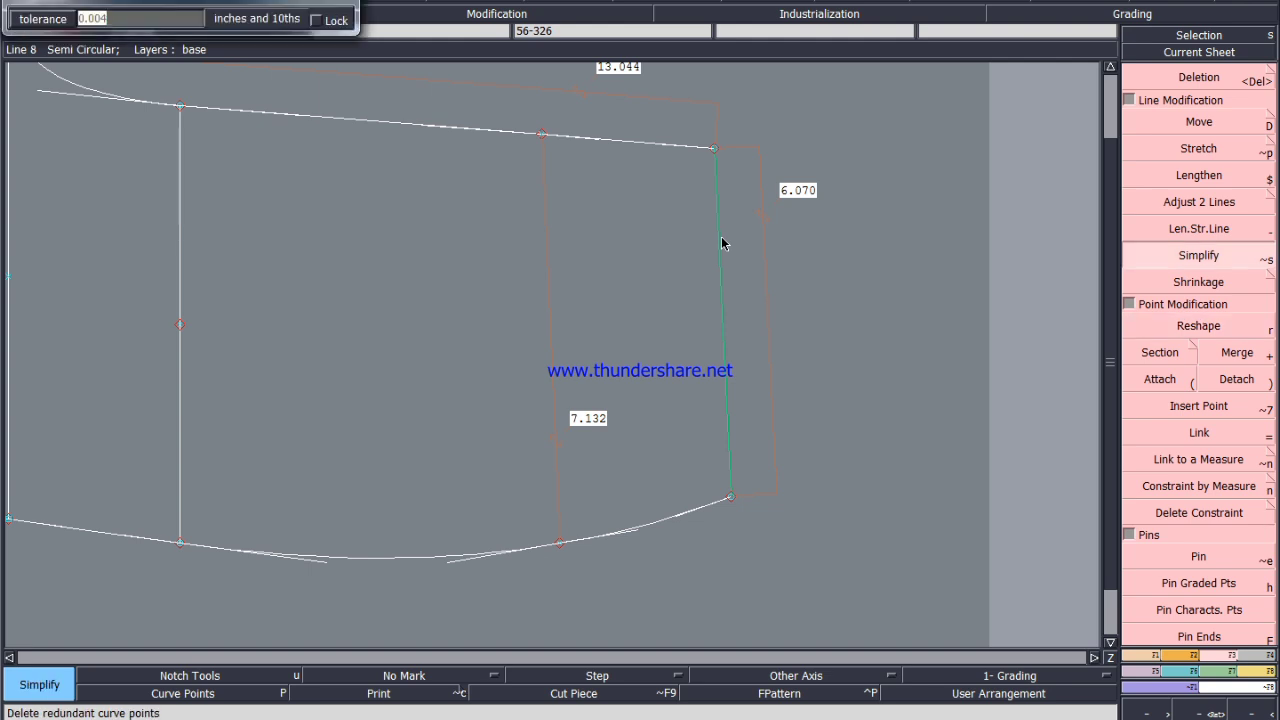
pyautogui.press('Return')
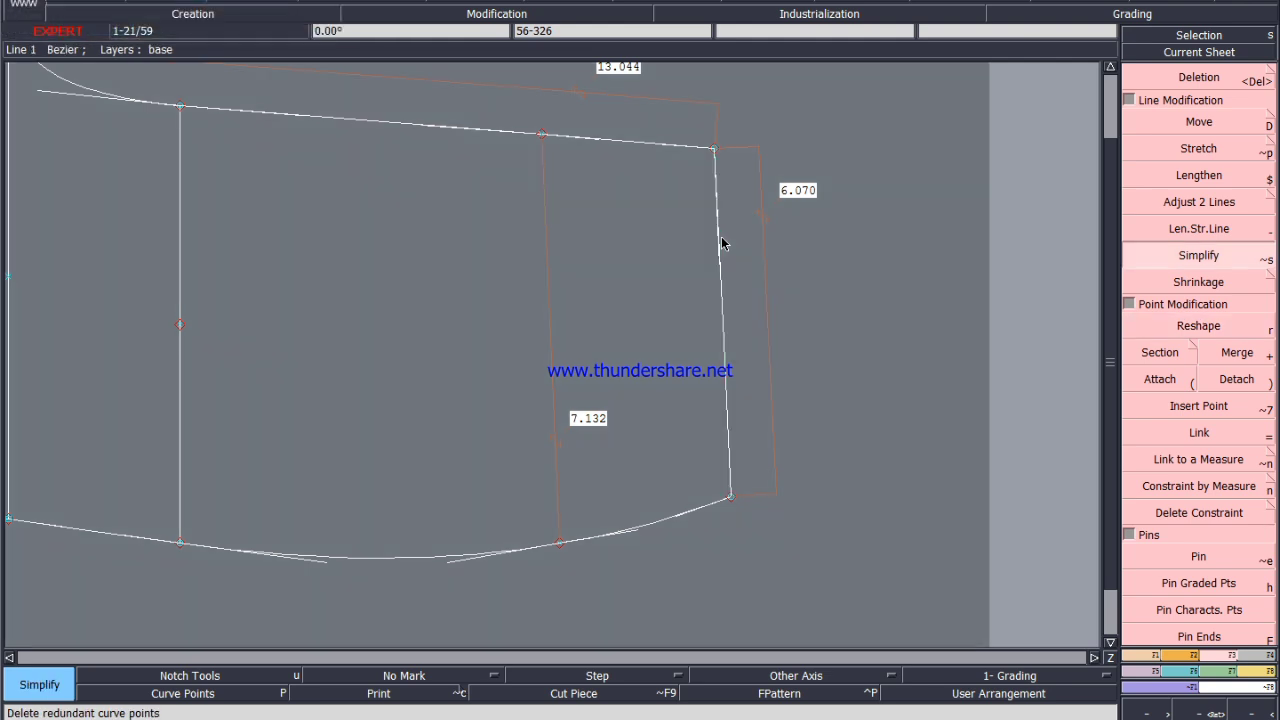
pyautogui.click(1220, 327)
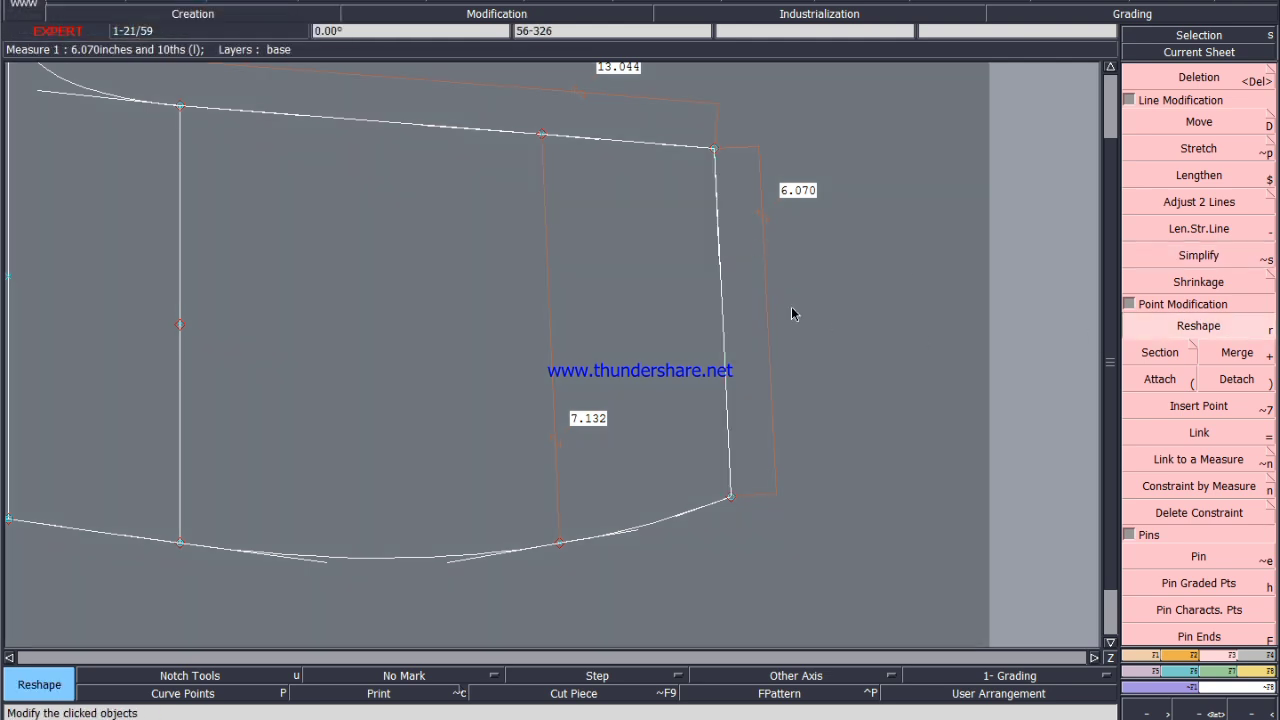
pyautogui.moveTo(718, 260)
pyautogui.mouseDown()
pyautogui.moveTo(732, 405)
pyautogui.moveTo(728, 389)
pyautogui.moveTo(711, 389)
pyautogui.moveTo(707, 280)
pyautogui.mouseUp()
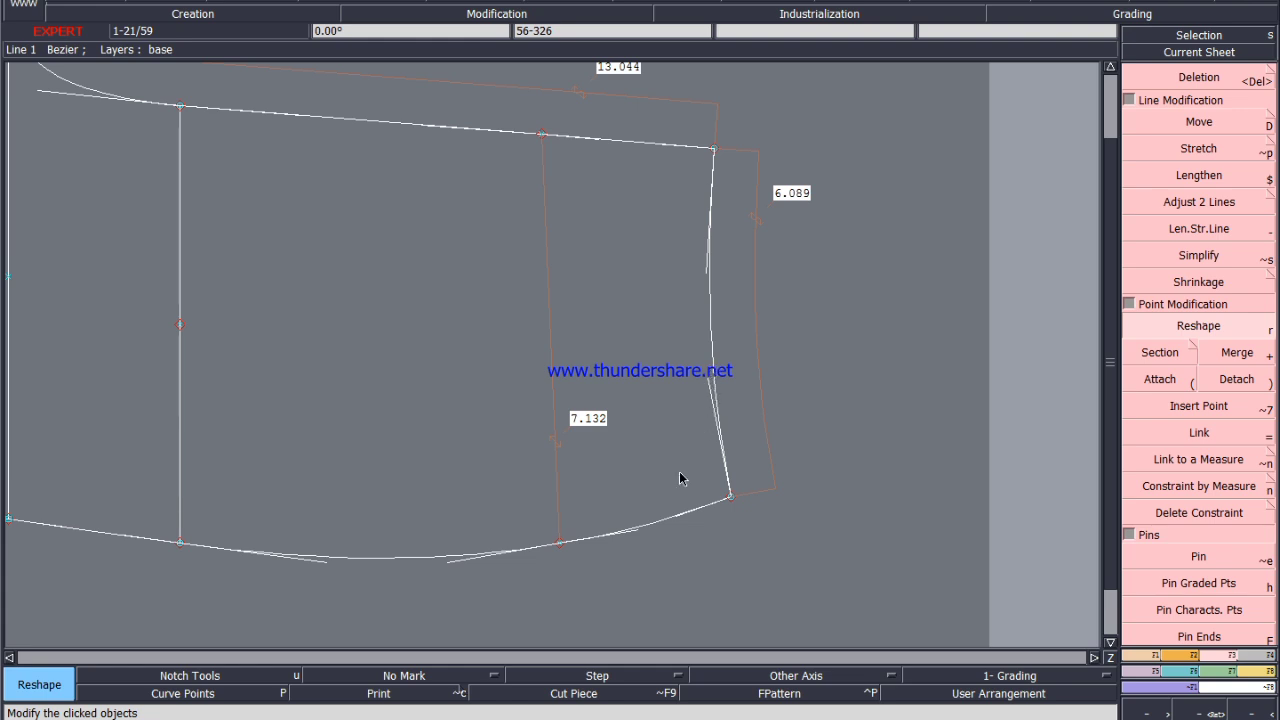
# Shorten the tangent handle at the start of the last lower-edge segment leading to the lower right corner.
pyautogui.scroll(3, 690, 545)
pyautogui.moveTo(527, 504); pyautogui.dragTo(508, 504)
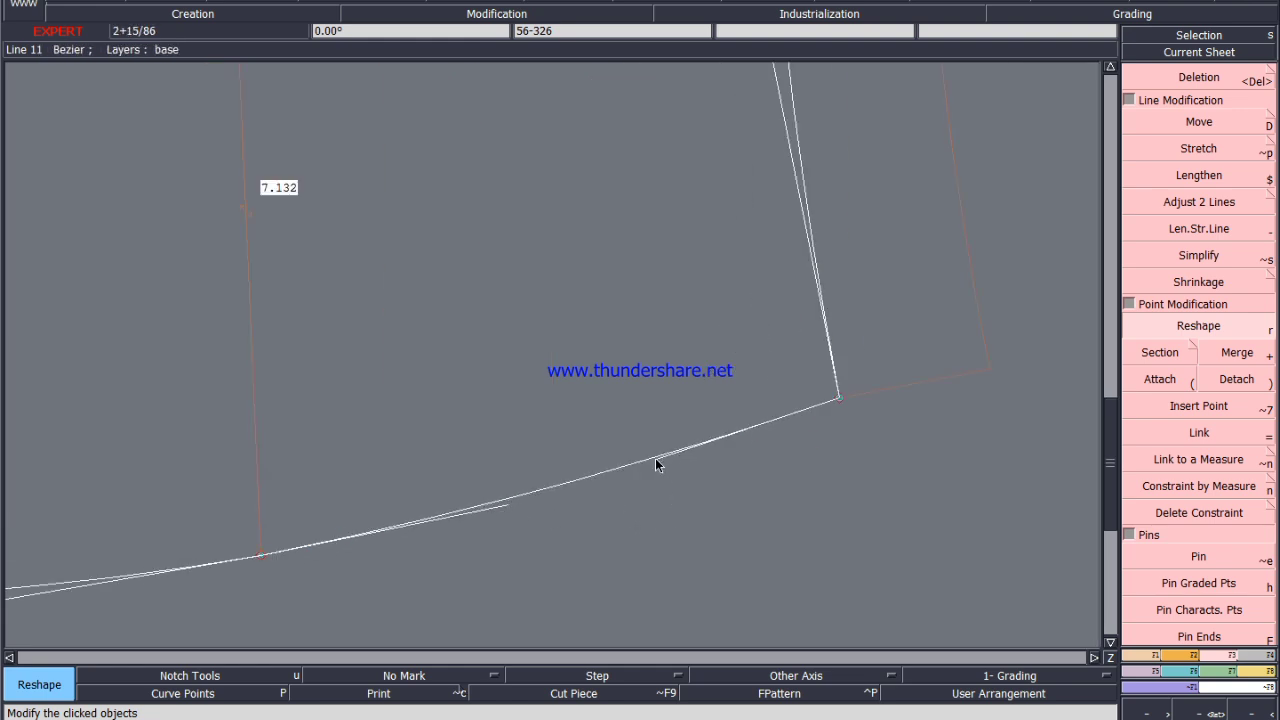
pyautogui.scroll(-2, 883, 456)
pyautogui.scroll(-3, 517, 537)
pyautogui.scroll(3, 460, 530)
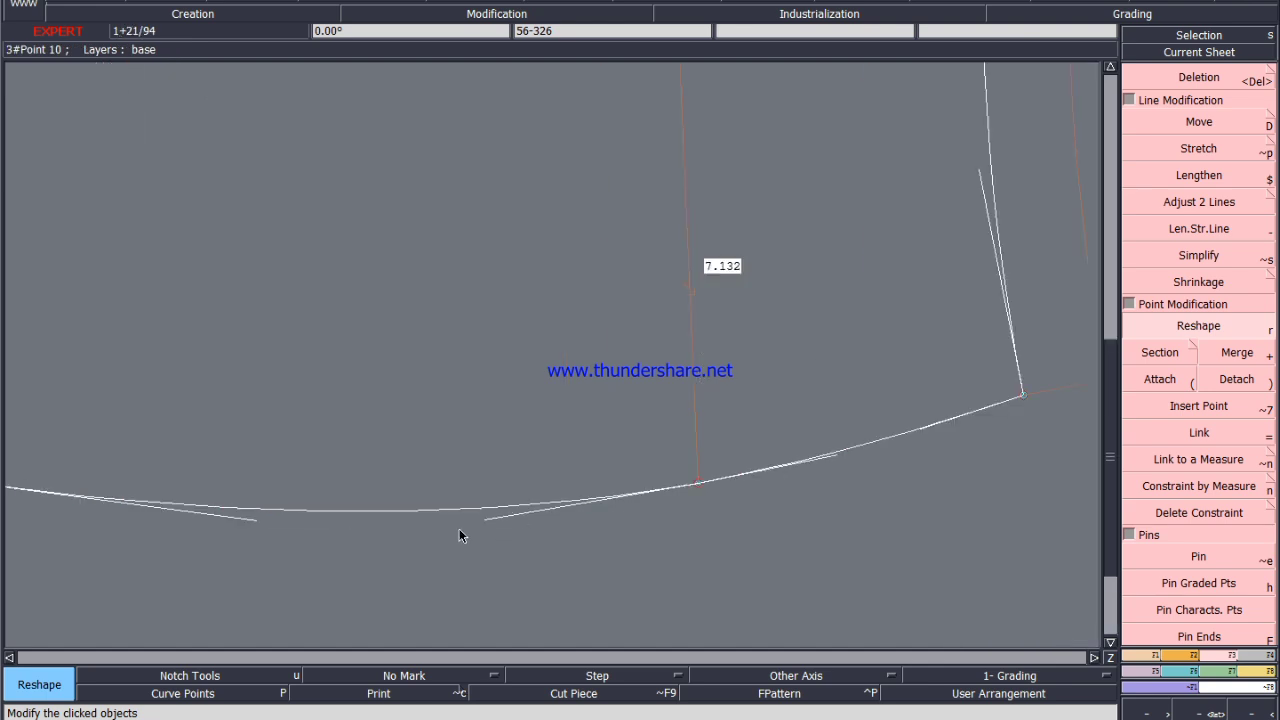
# Flatten the bulge of the lower edge before the last segment by shortening the tangent handles at both ends.
pyautogui.moveTo(518, 510); pyautogui.dragTo(536, 509)
pyautogui.scroll(-2, 605, 503)
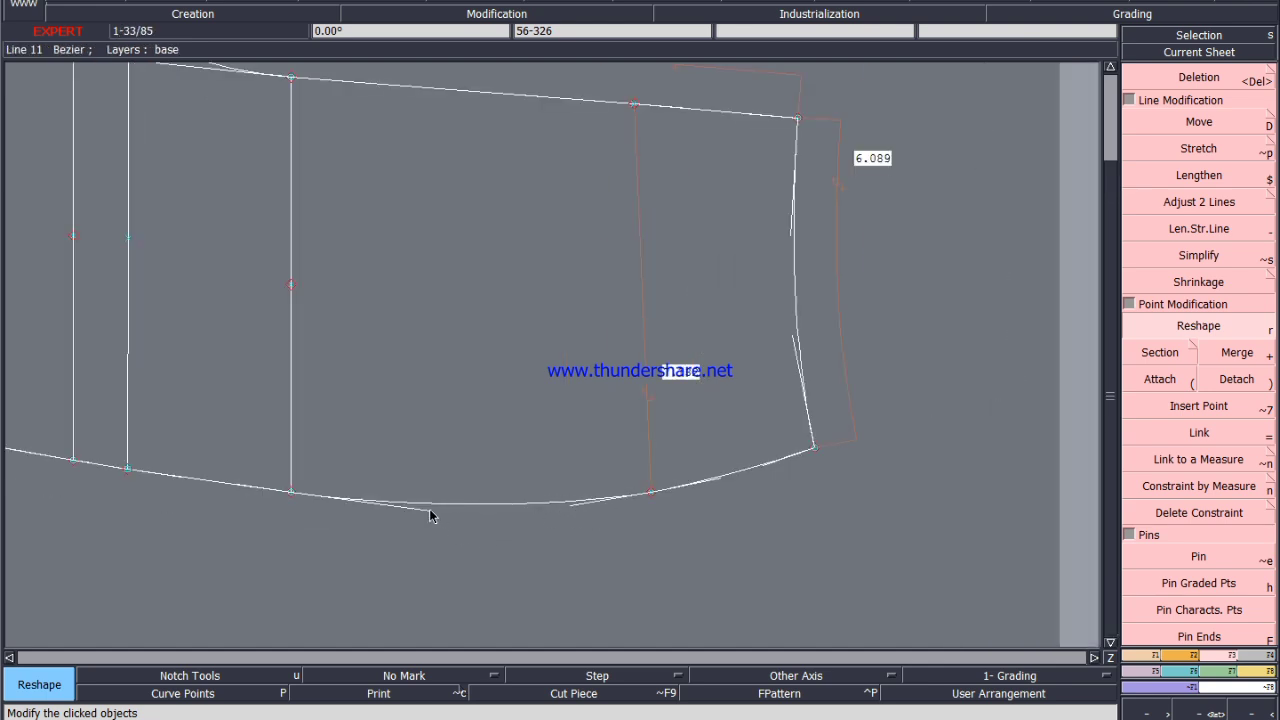
pyautogui.moveTo(430, 510); pyautogui.dragTo(420, 514)
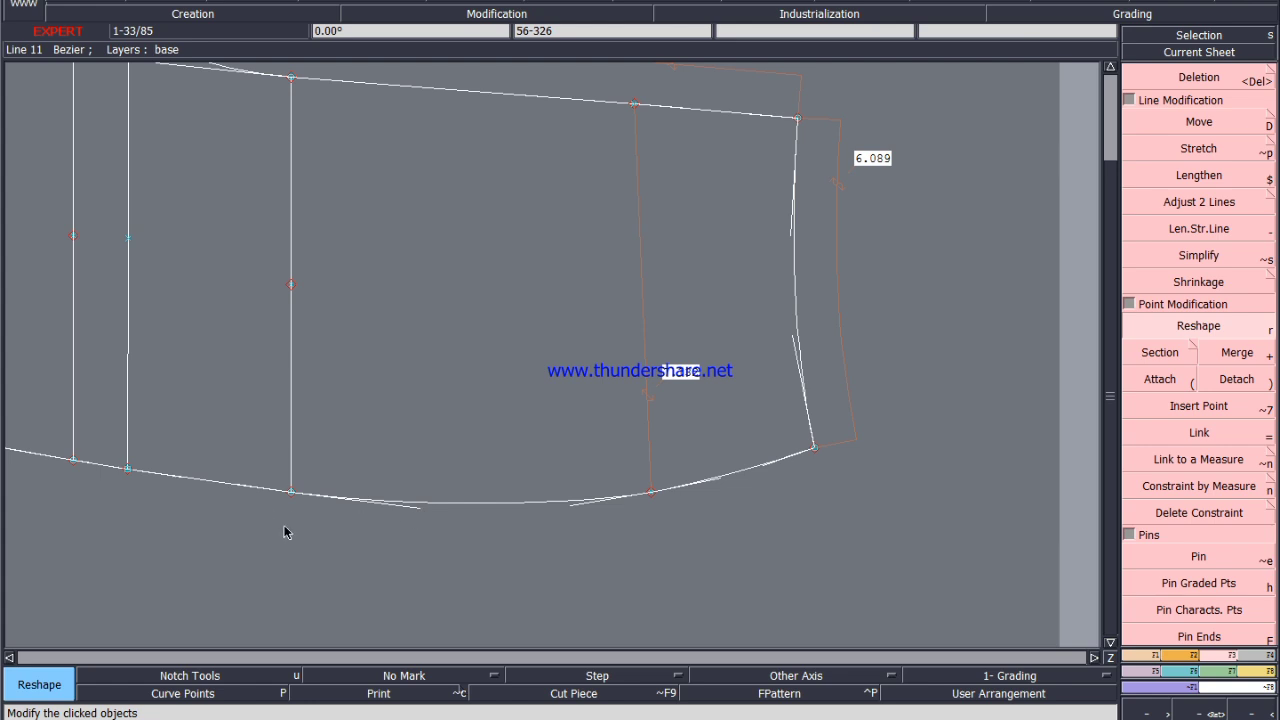
pyautogui.scroll(1, 285, 532)
pyautogui.scroll(1, 309, 463)
pyautogui.scroll(-1, 306, 478)
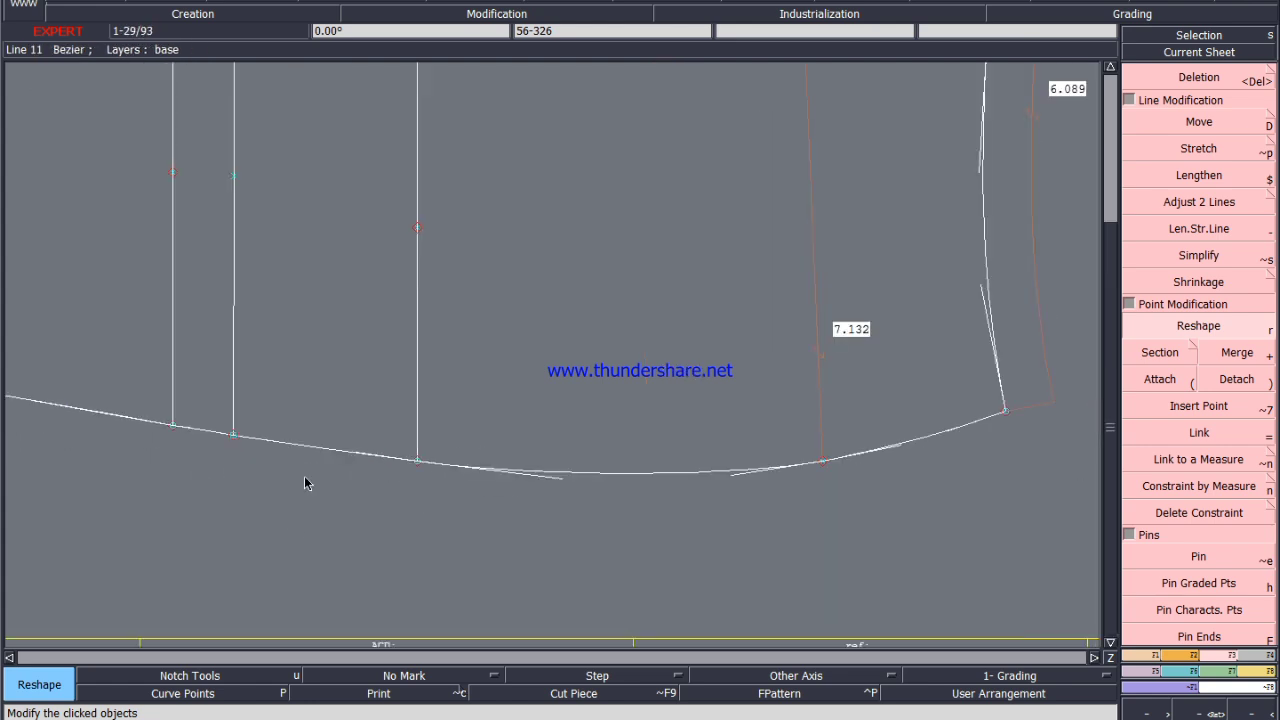
pyautogui.scroll(2, 538, 418)
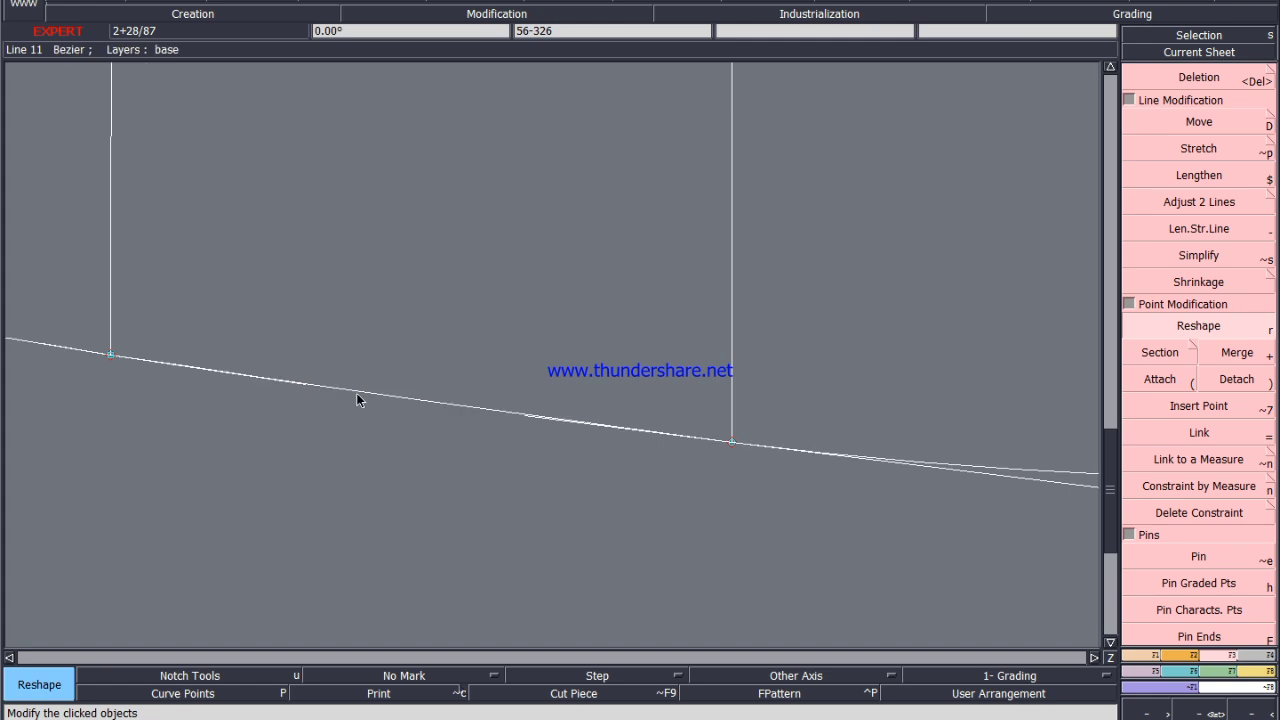
# Shift the upper right corner point of the outline by -0.044 inches in X and 0 in Y.
pyautogui.scroll(-4, 375, 420)
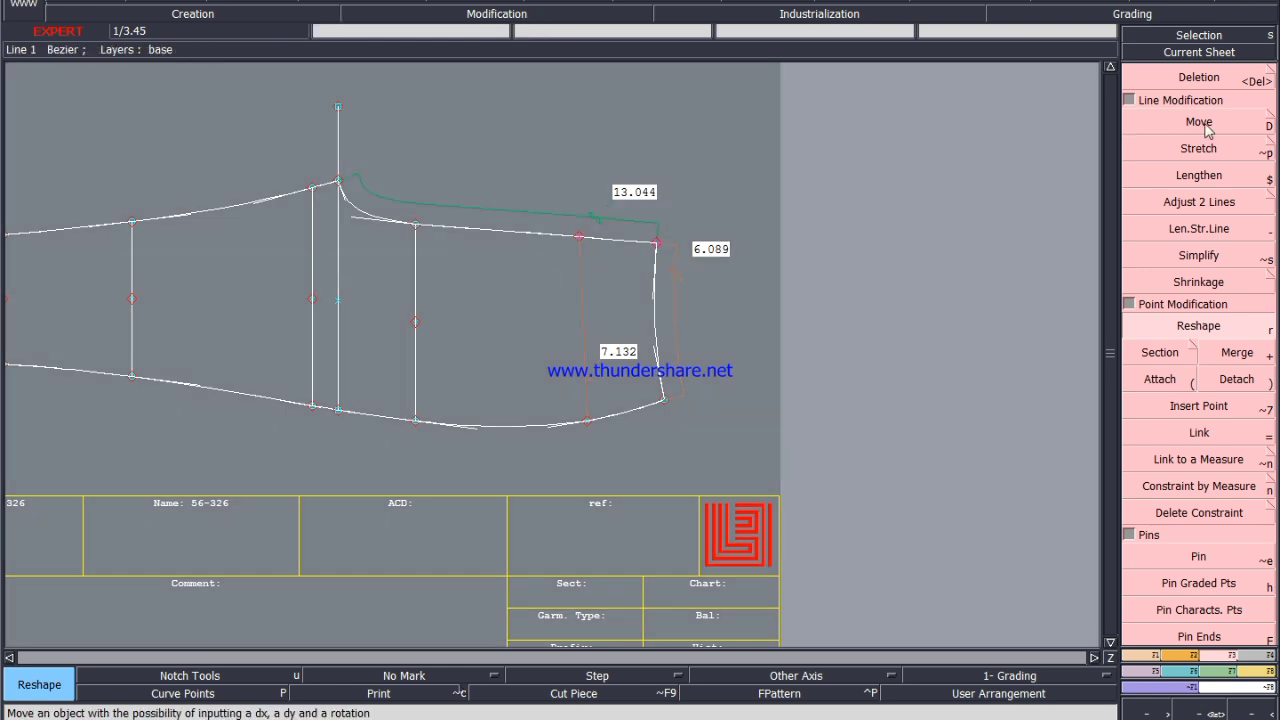
pyautogui.click(1199, 123)
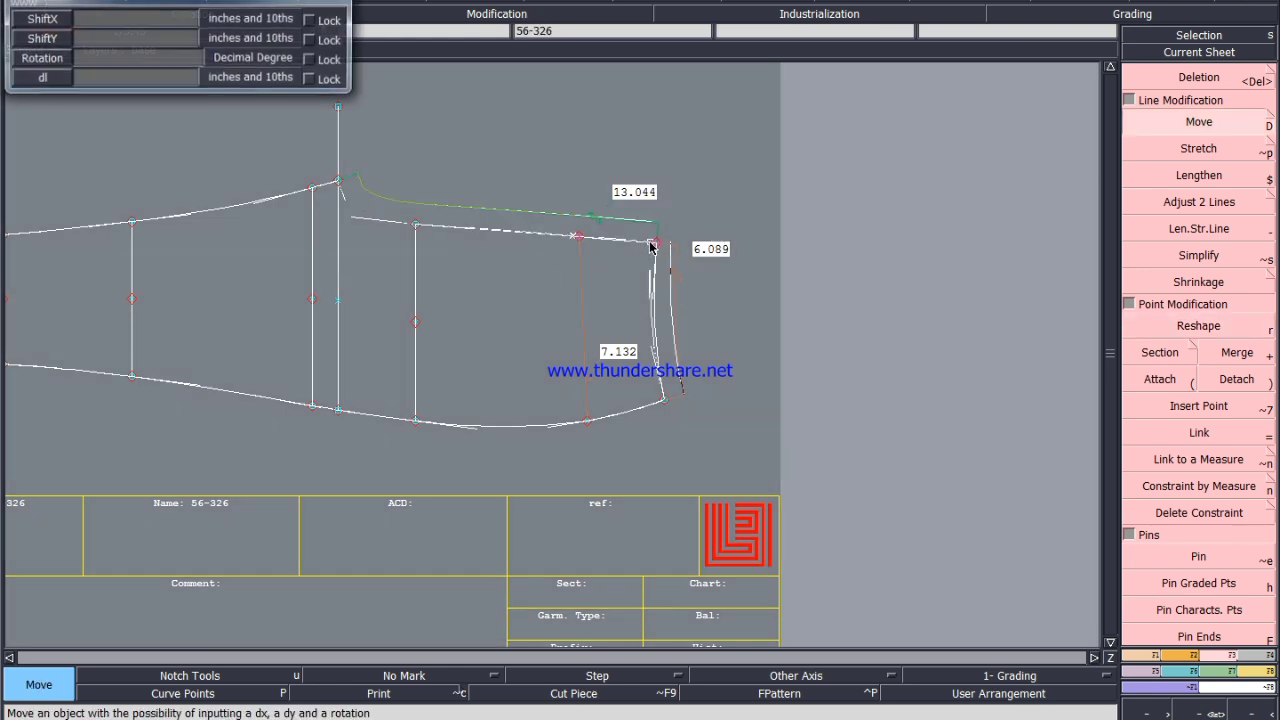
pyautogui.click(651, 245)
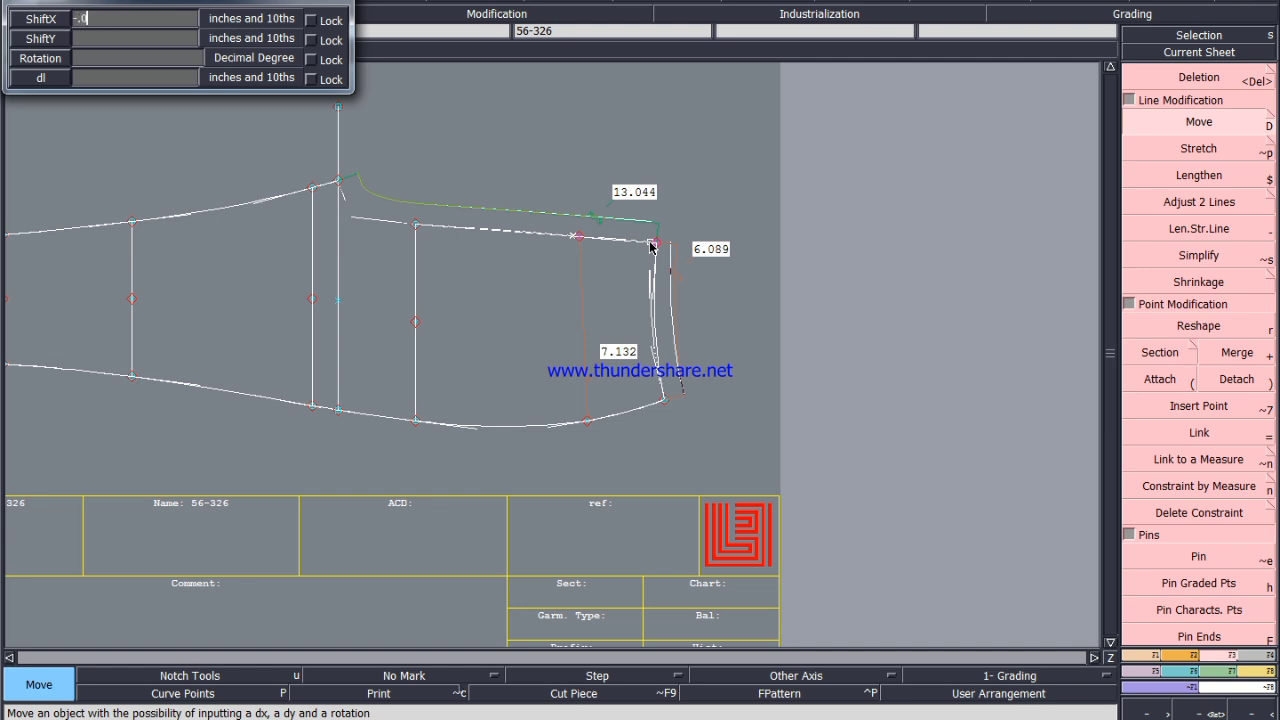
pyautogui.press('Tab')
pyautogui.write('0')
pyautogui.press('Return')
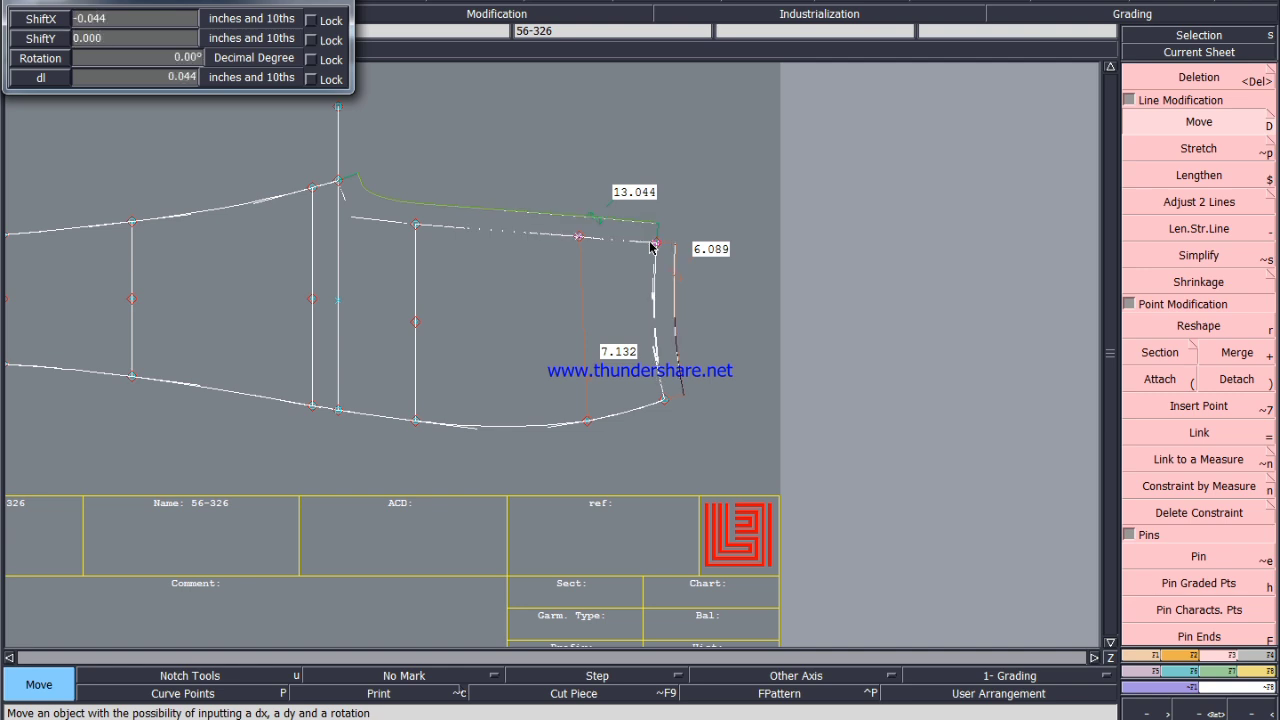
# Save the model, continuing past the warnings about the validation file.
pyautogui.hotkey('ctrl', 's')
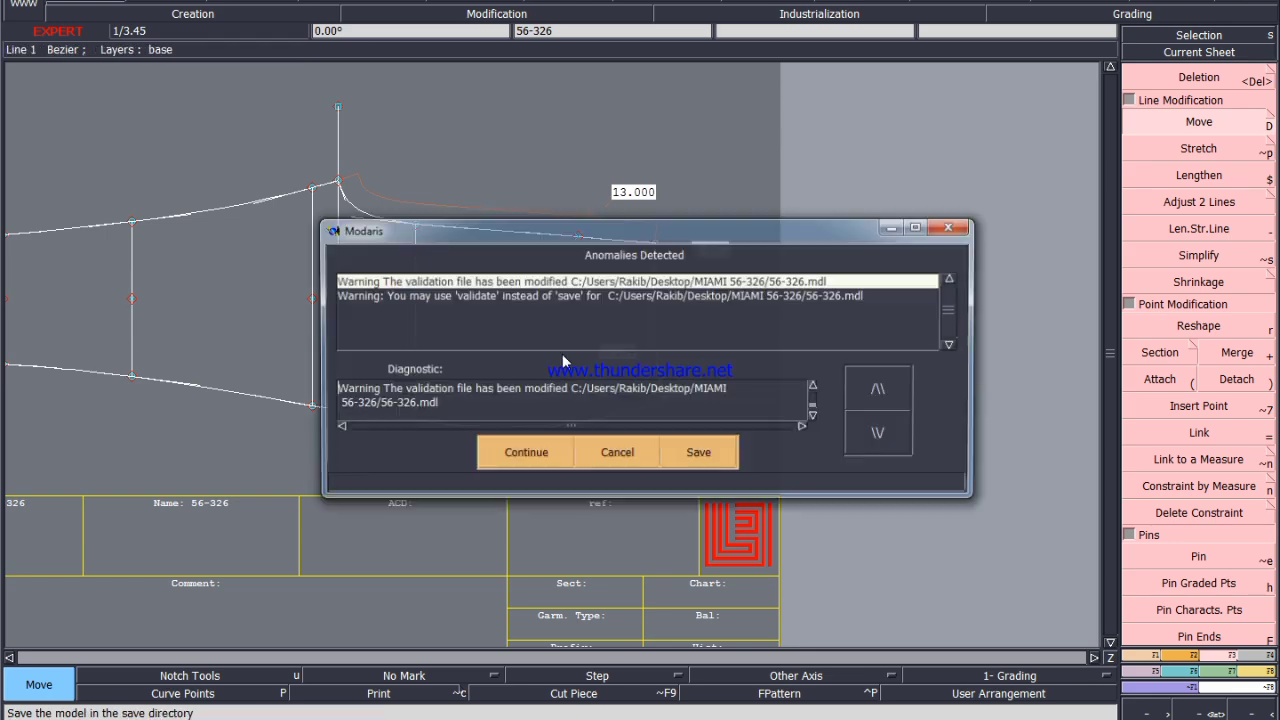
pyautogui.click(522, 452)
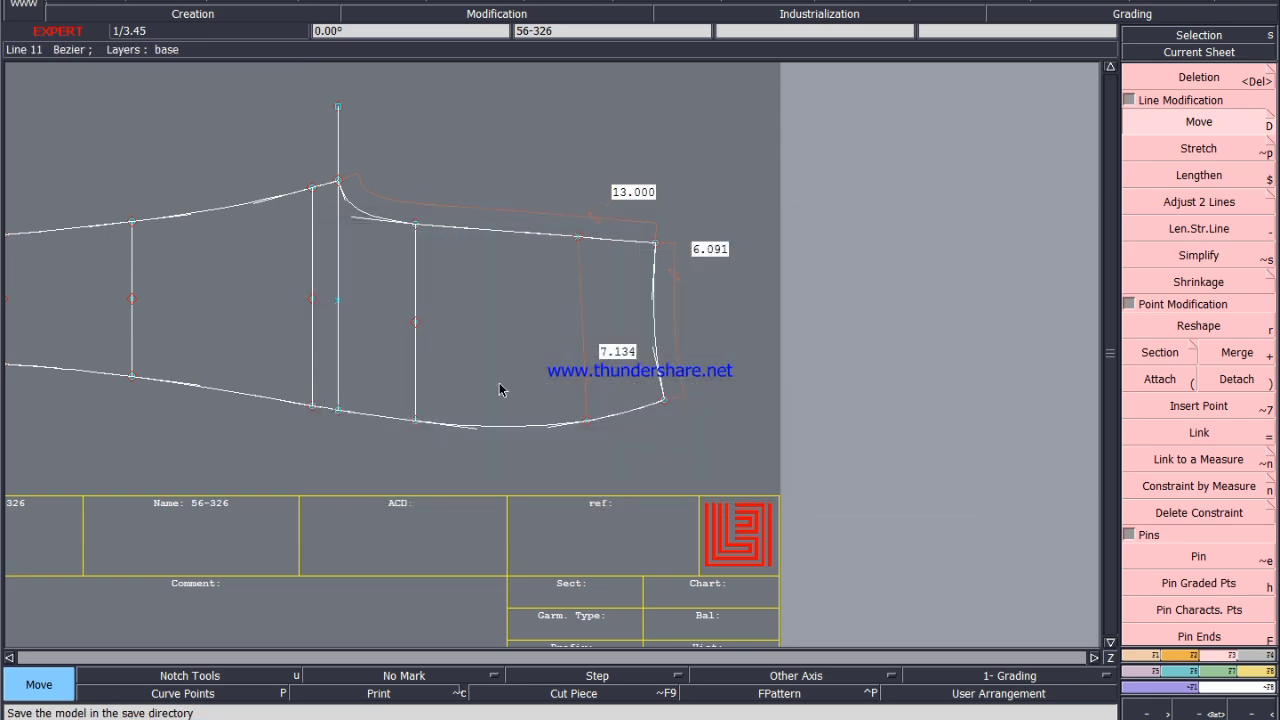
pyautogui.hotkey('ctrl', 's')
pyautogui.click(516, 452)
pyautogui.scroll(2, 673, 284)
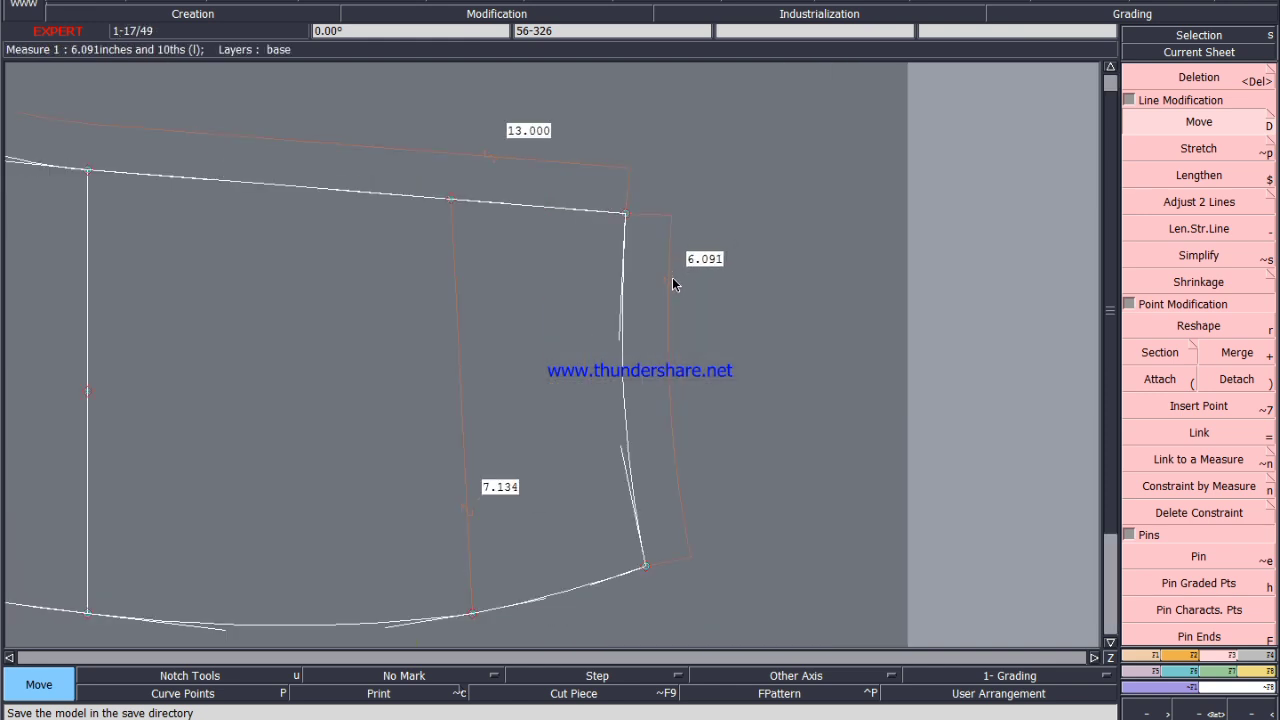
pyautogui.scroll(-2, 669, 271)
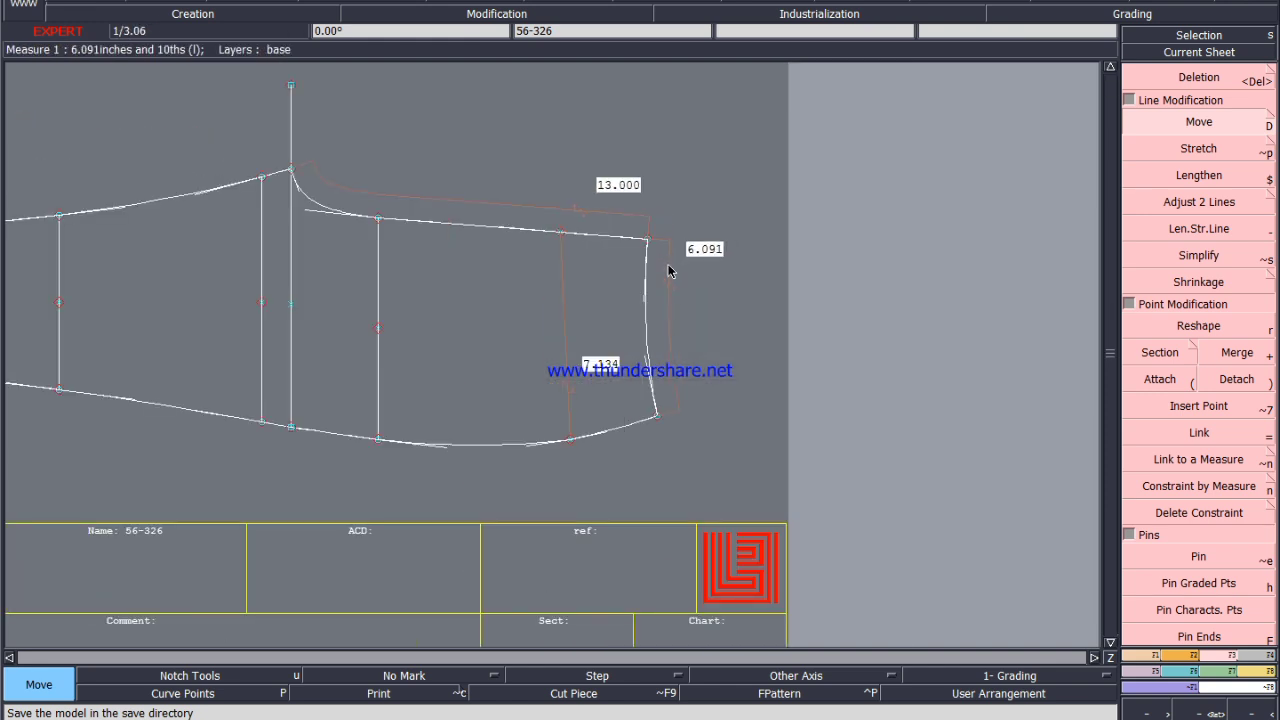
pyautogui.hotkey('ctrl', 's')
pyautogui.click(520, 452)
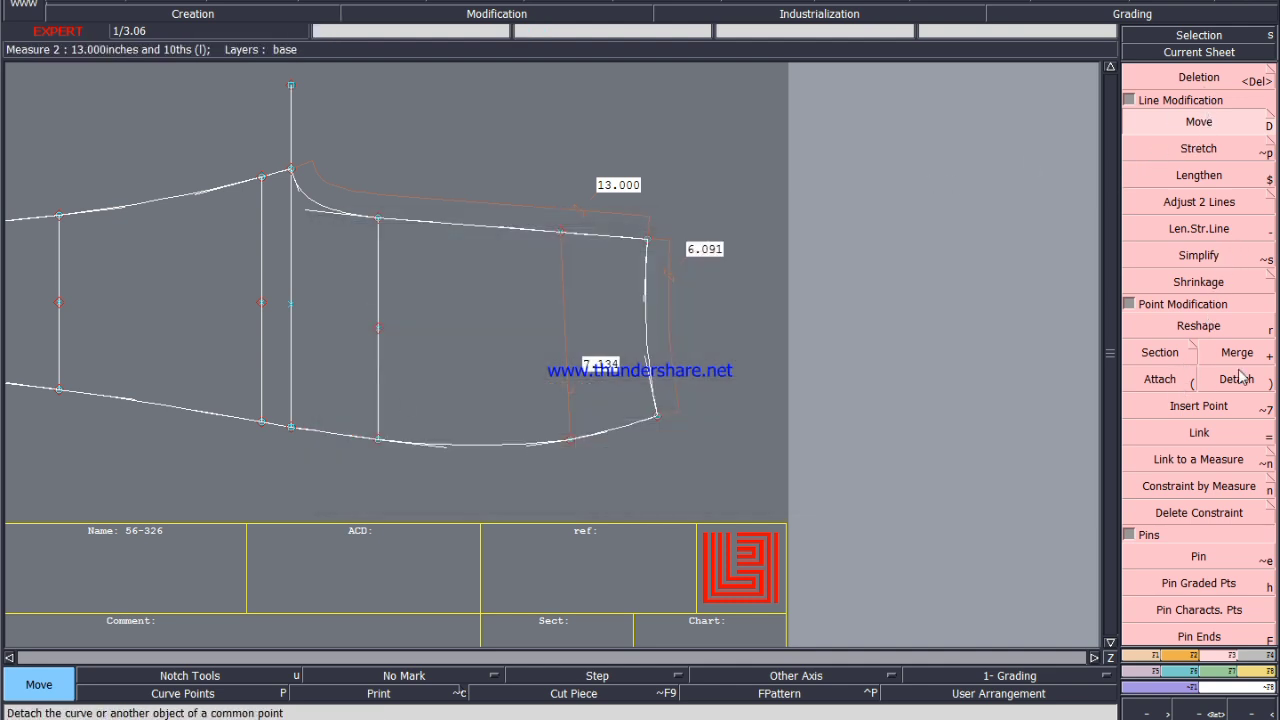
# Attach the upper end of the vertical line above the outline to the peak of the upper edge, and save the model.
pyautogui.click(1160, 379)
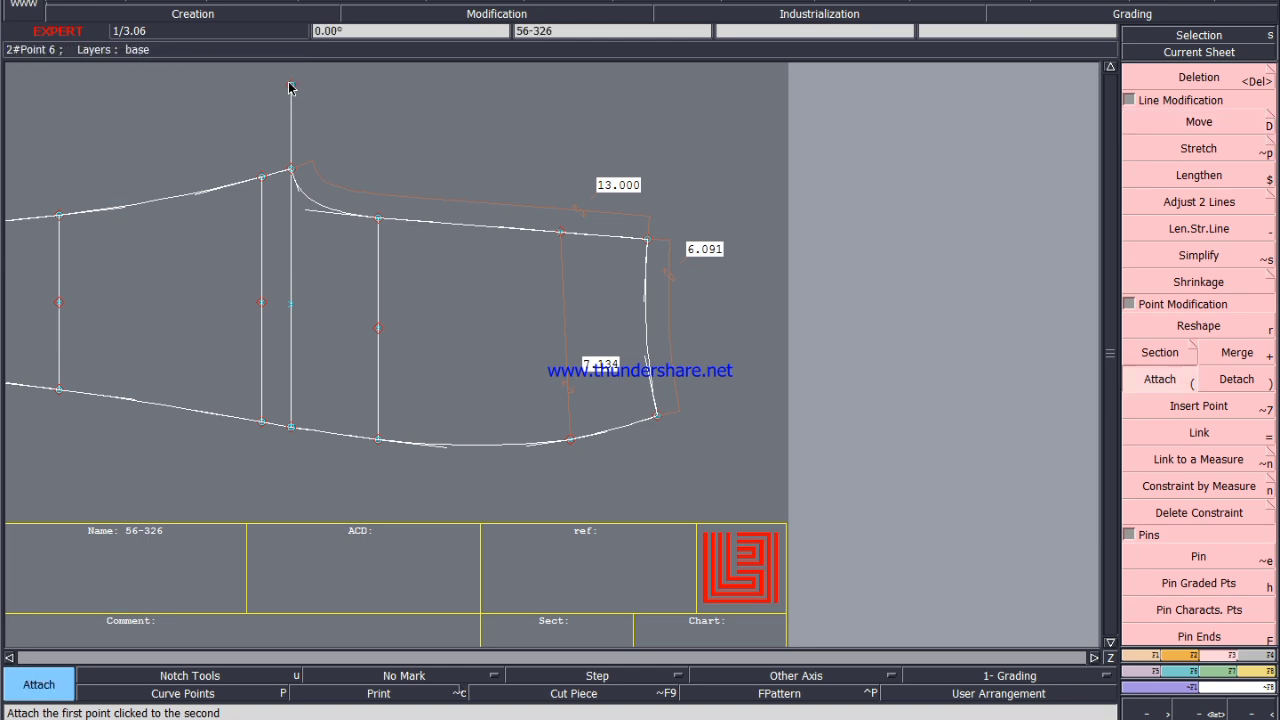
pyautogui.click(291, 172)
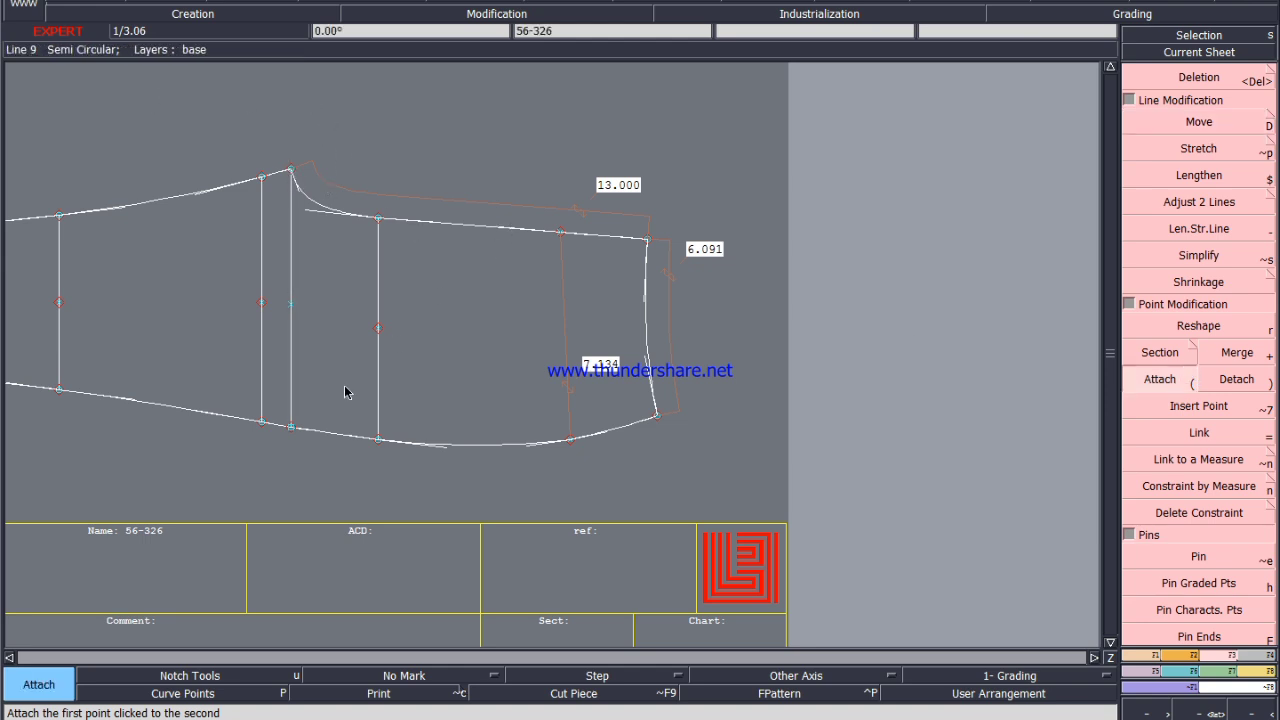
pyautogui.hotkey('ctrl', 's')
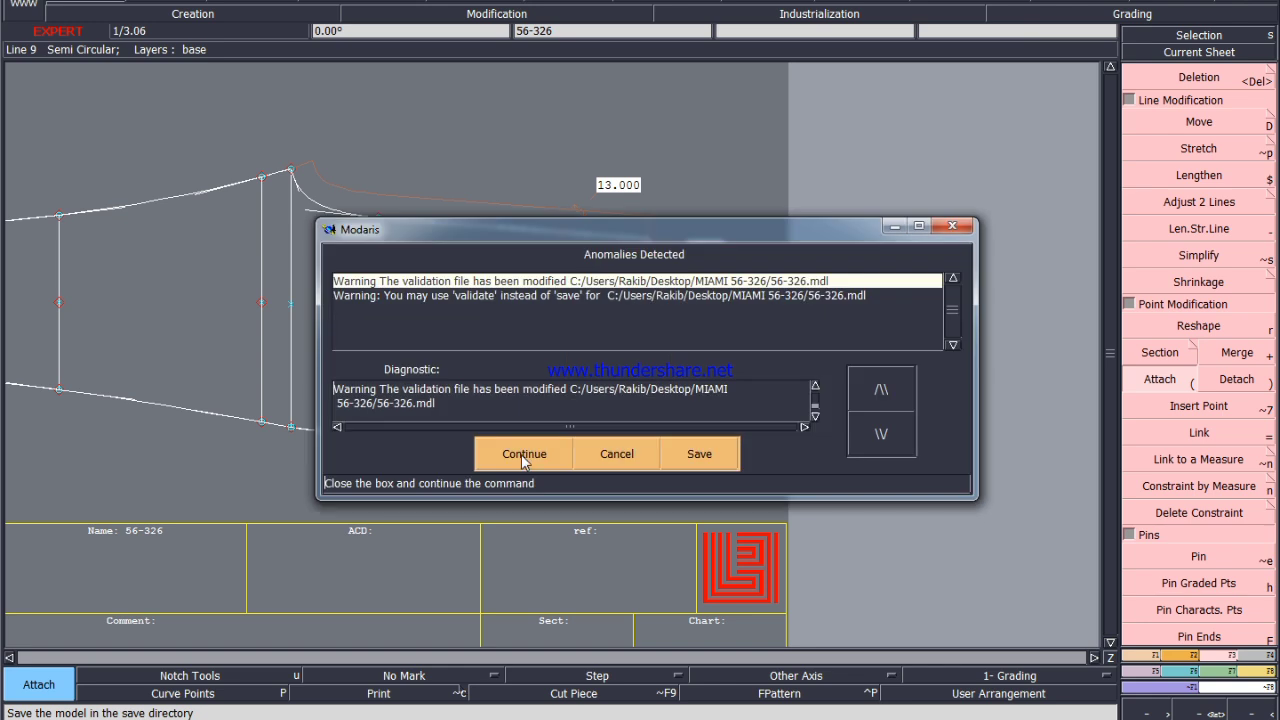
pyautogui.click(522, 456)
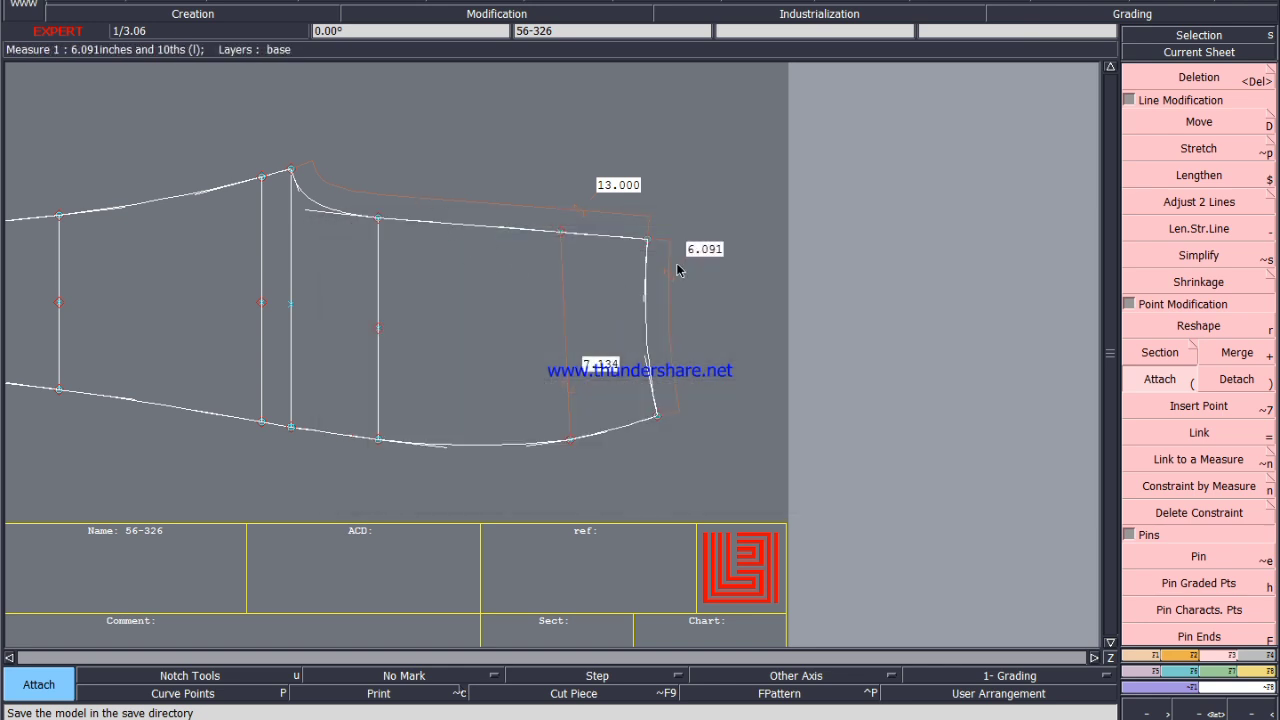
# Try mirroring the right end line about a symmetry axis along the end of the upper edge, and undo it together with the axis.
pyautogui.click(1143, 658)
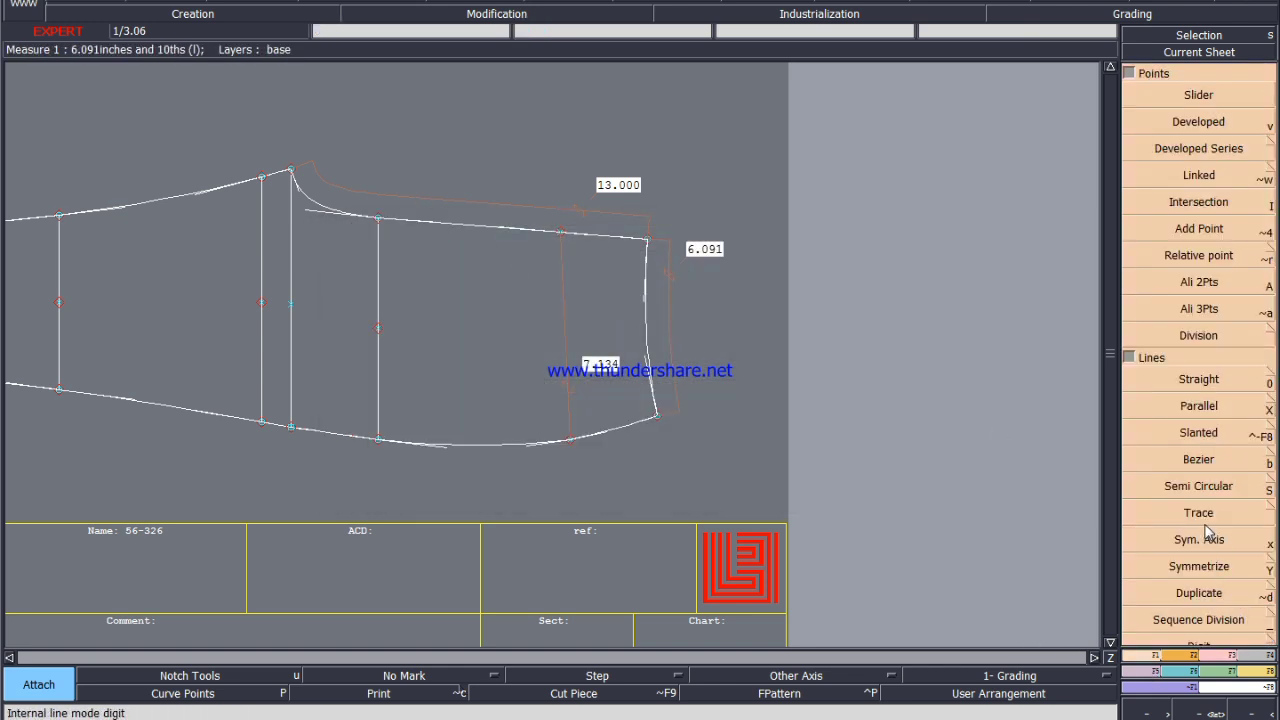
pyautogui.click(1201, 536)
pyautogui.click(647, 240)
pyautogui.click(606, 237)
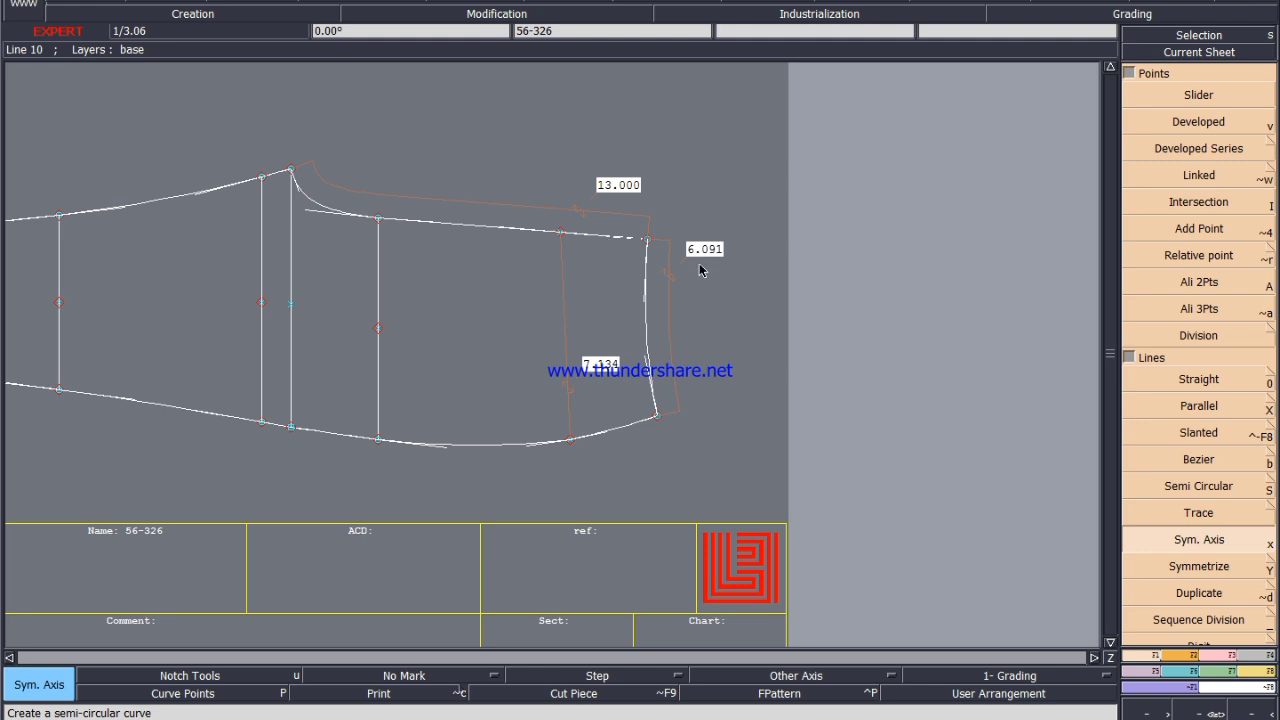
pyautogui.click(1197, 566)
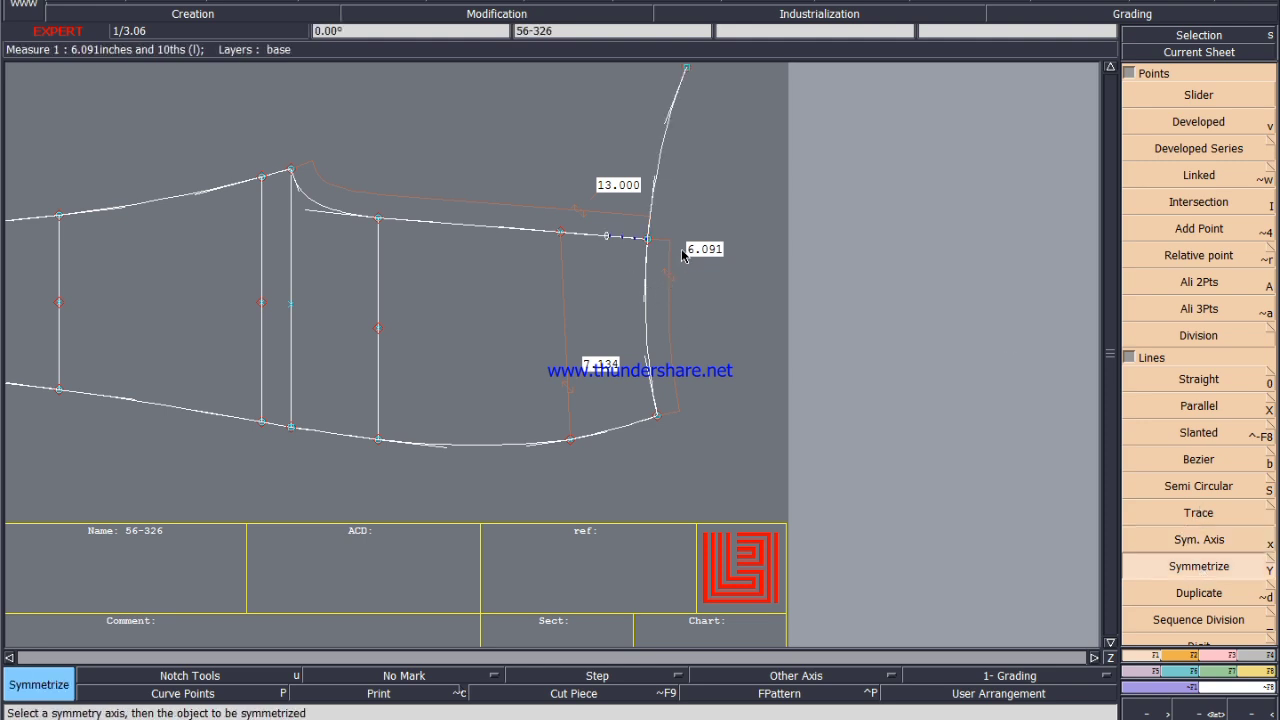
pyautogui.scroll(4, 668, 226)
pyautogui.scroll(-2, 668, 190)
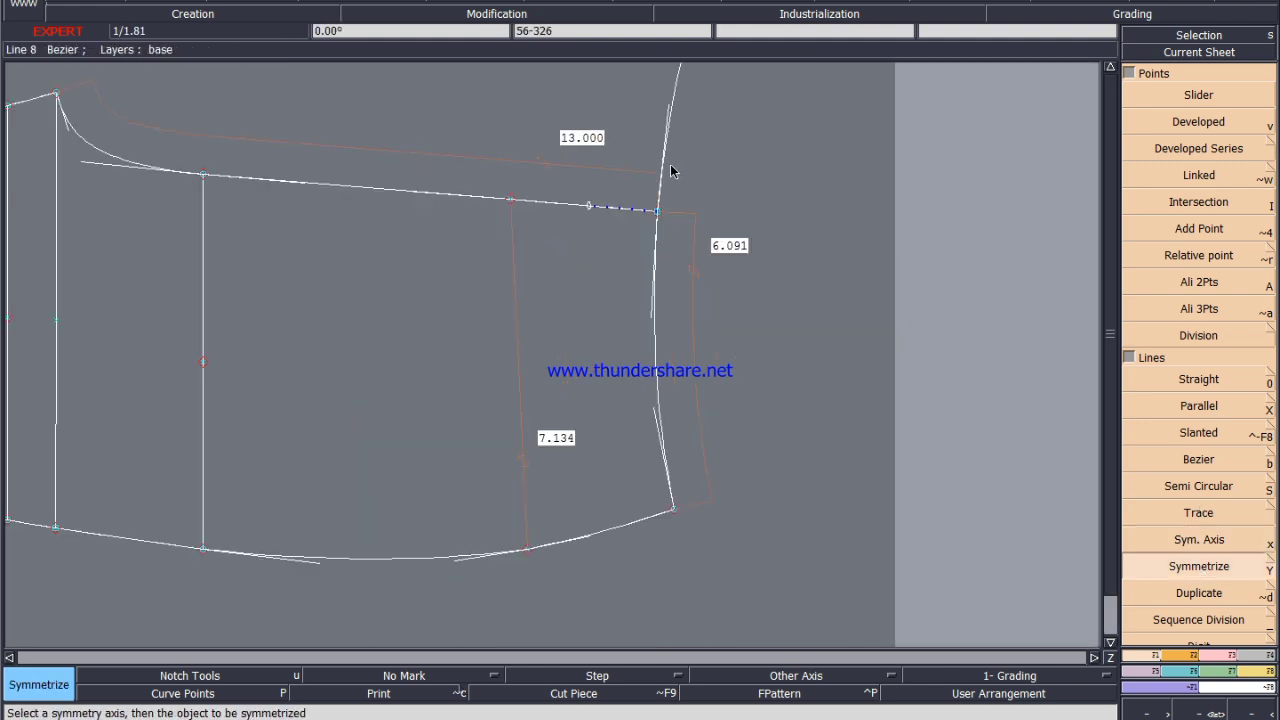
pyautogui.hotkey('ctrl', 'z')
pyautogui.hotkey('ctrl', 'z')
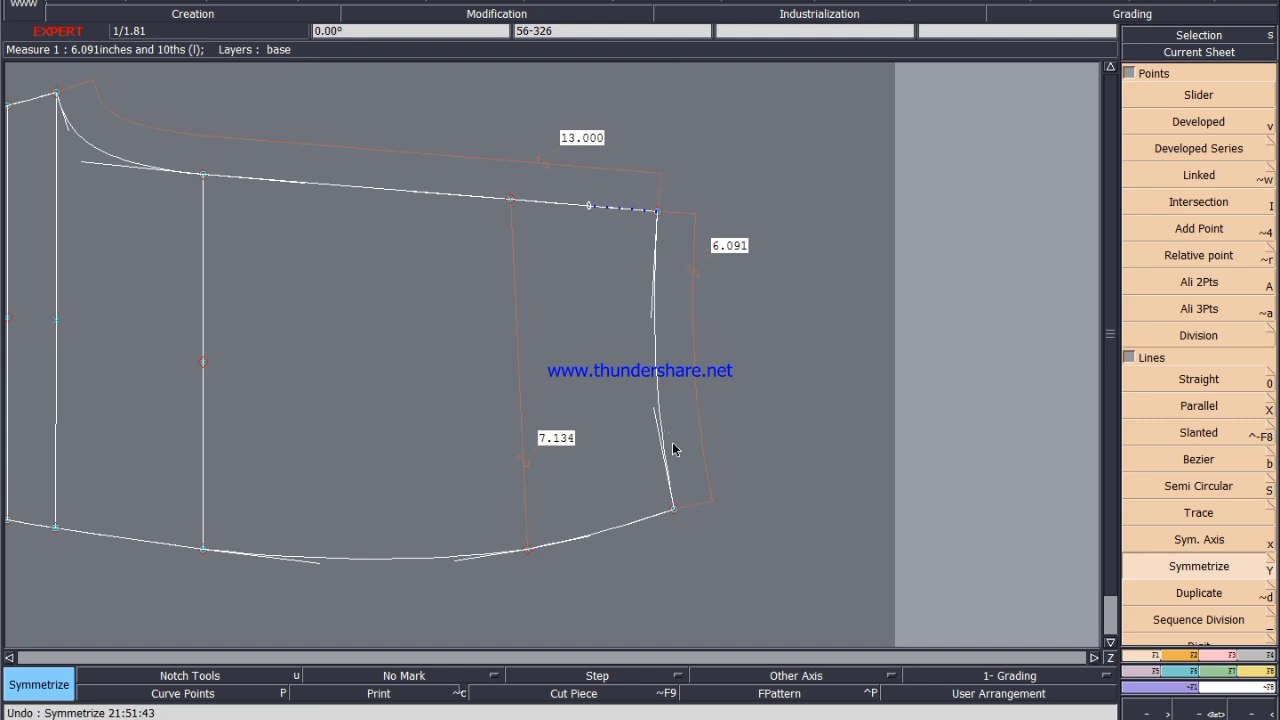
# Hide the curve handles on the outline and save the model.
pyautogui.scroll(2, 451, 572)
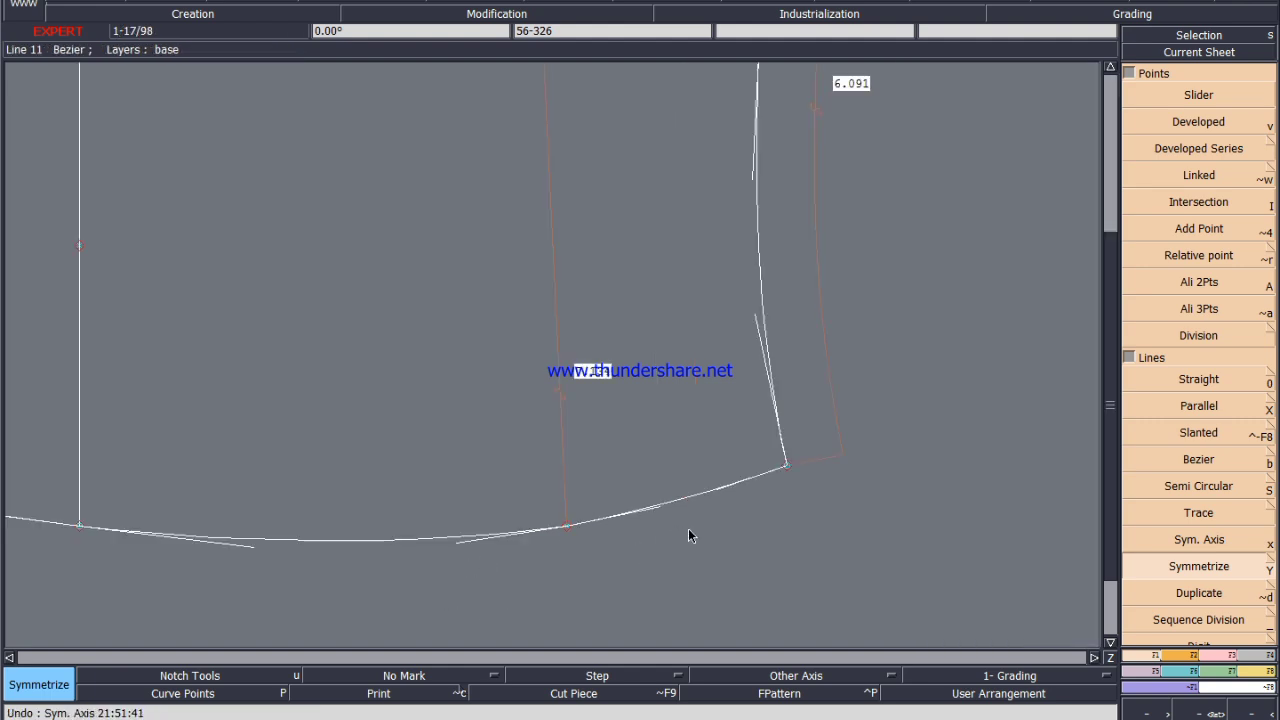
pyautogui.click(1217, 657)
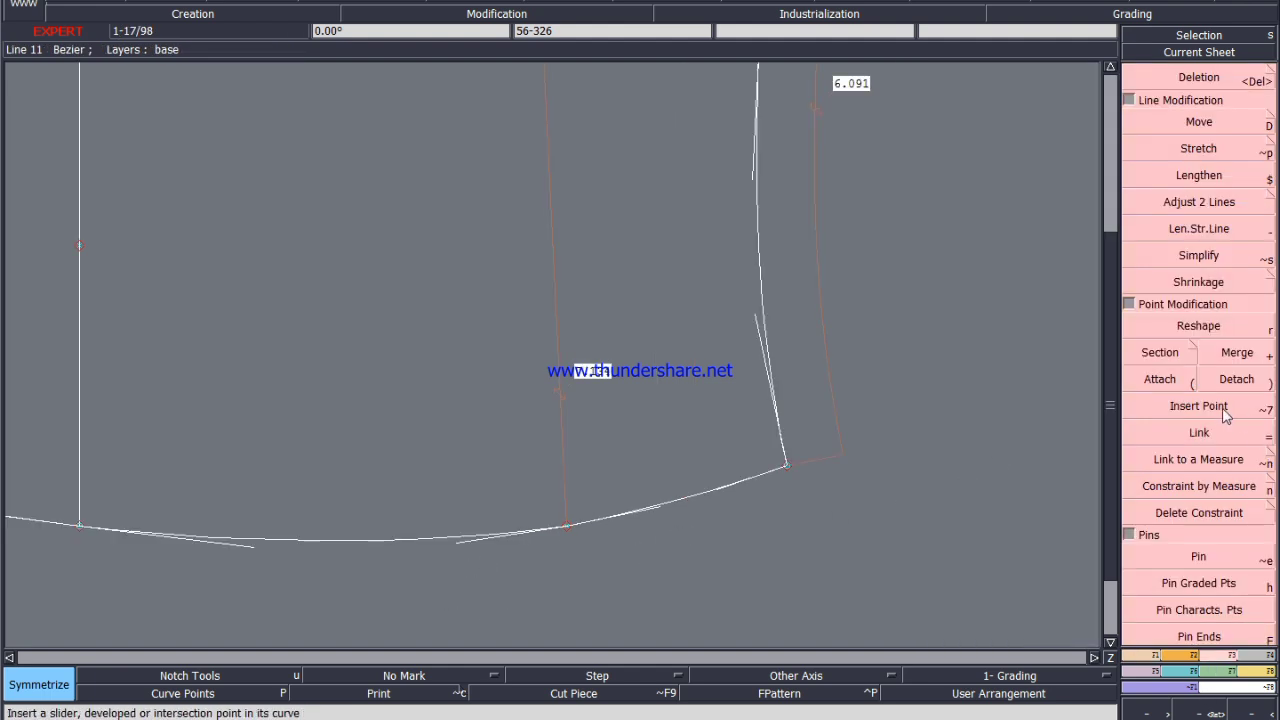
pyautogui.click(1198, 327)
pyautogui.scroll(1, 458, 549)
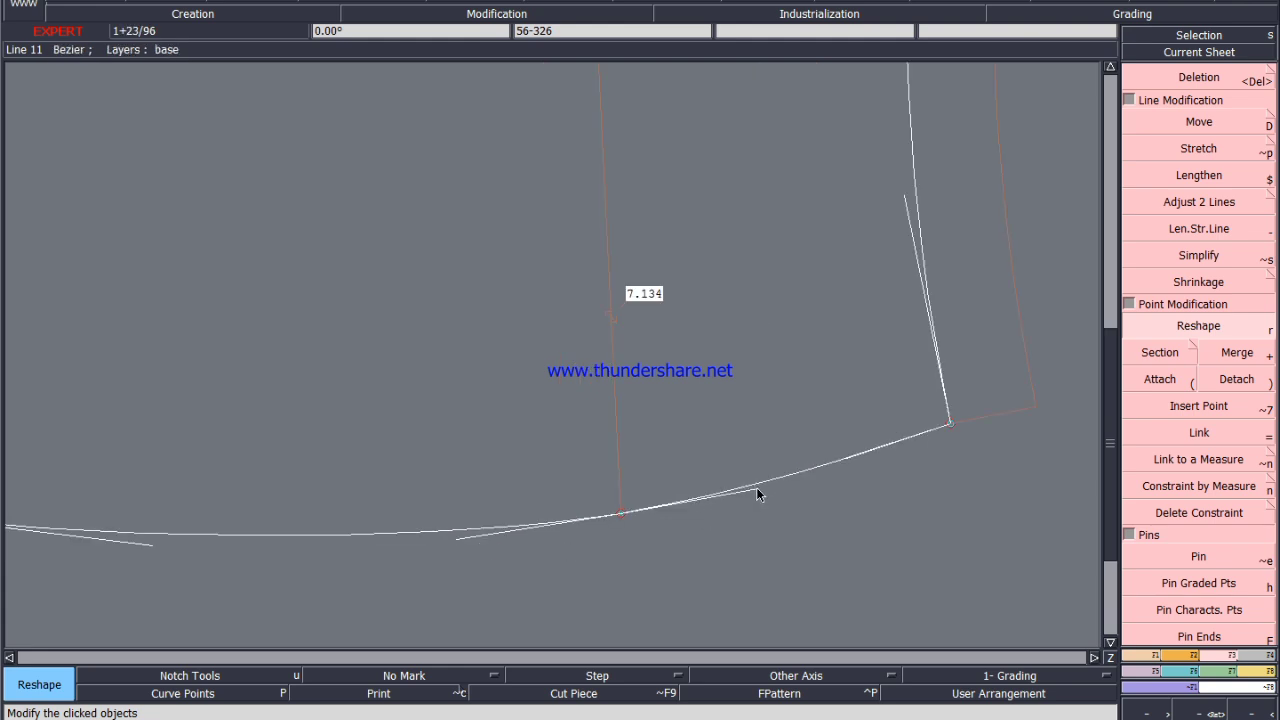
pyautogui.scroll(-2, 757, 487)
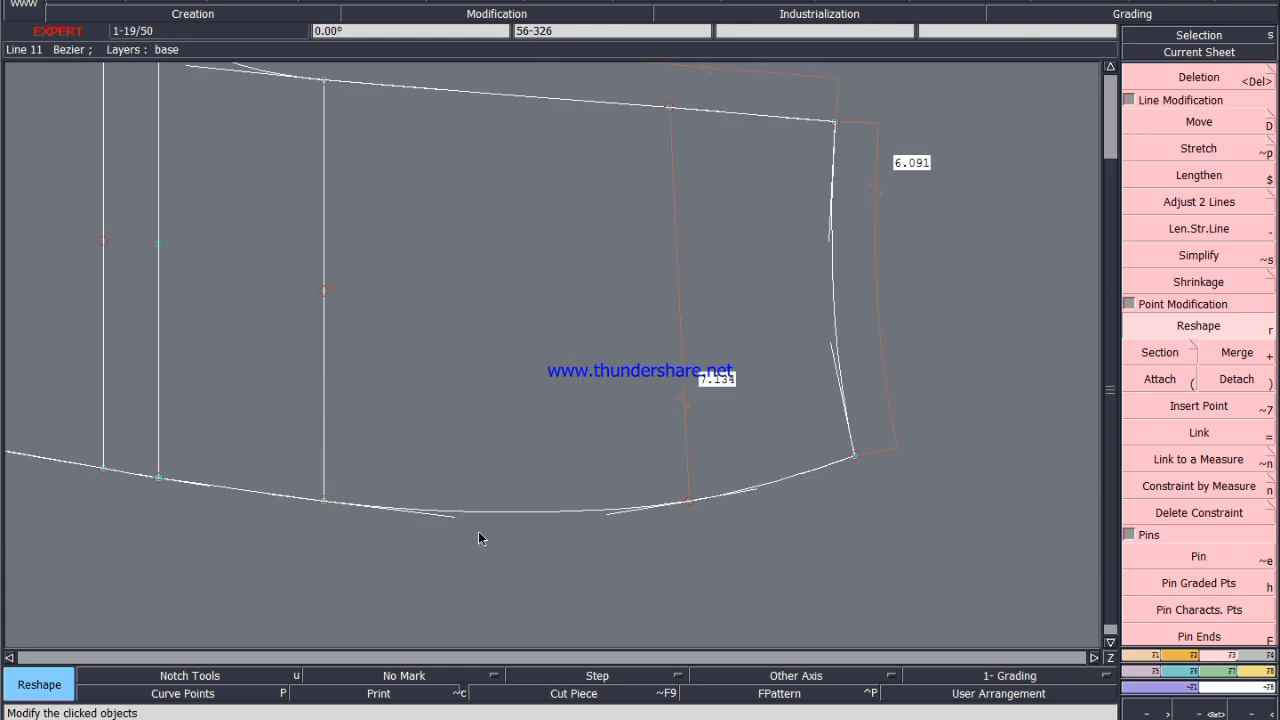
pyautogui.hotkey('ctrl', 's')
pyautogui.click(522, 455)
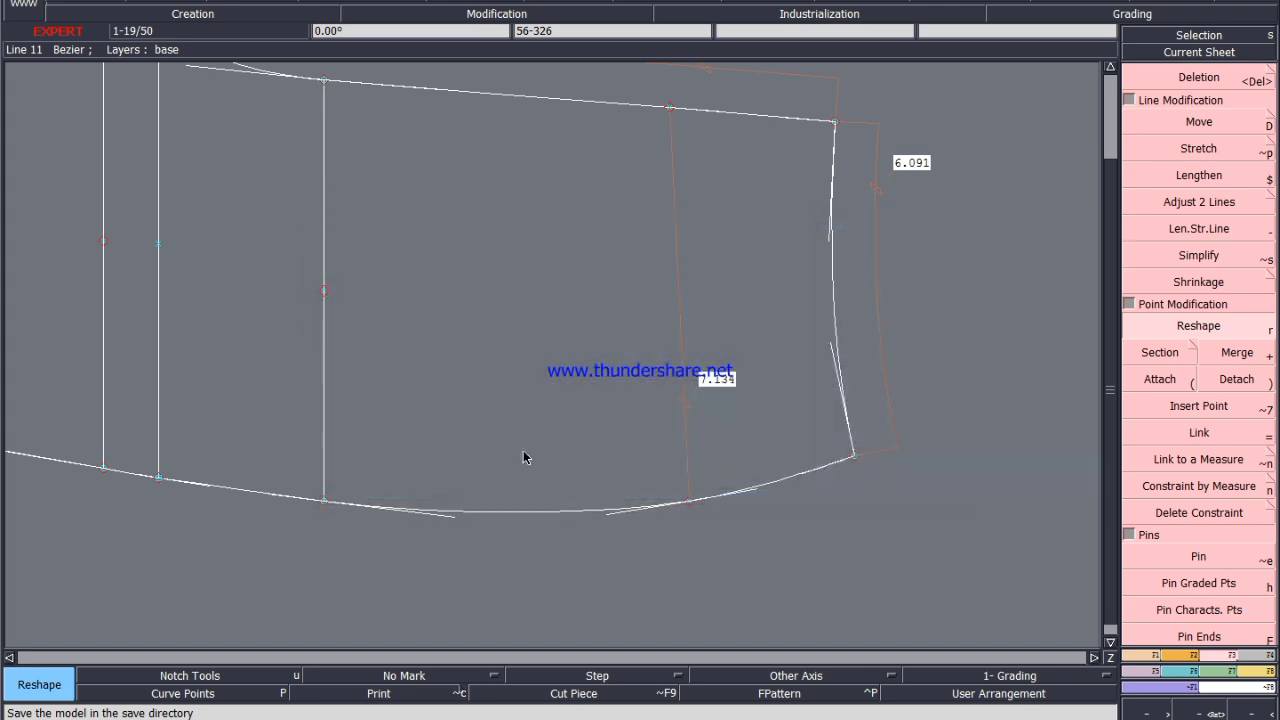
pyautogui.scroll(-2, 700, 509)
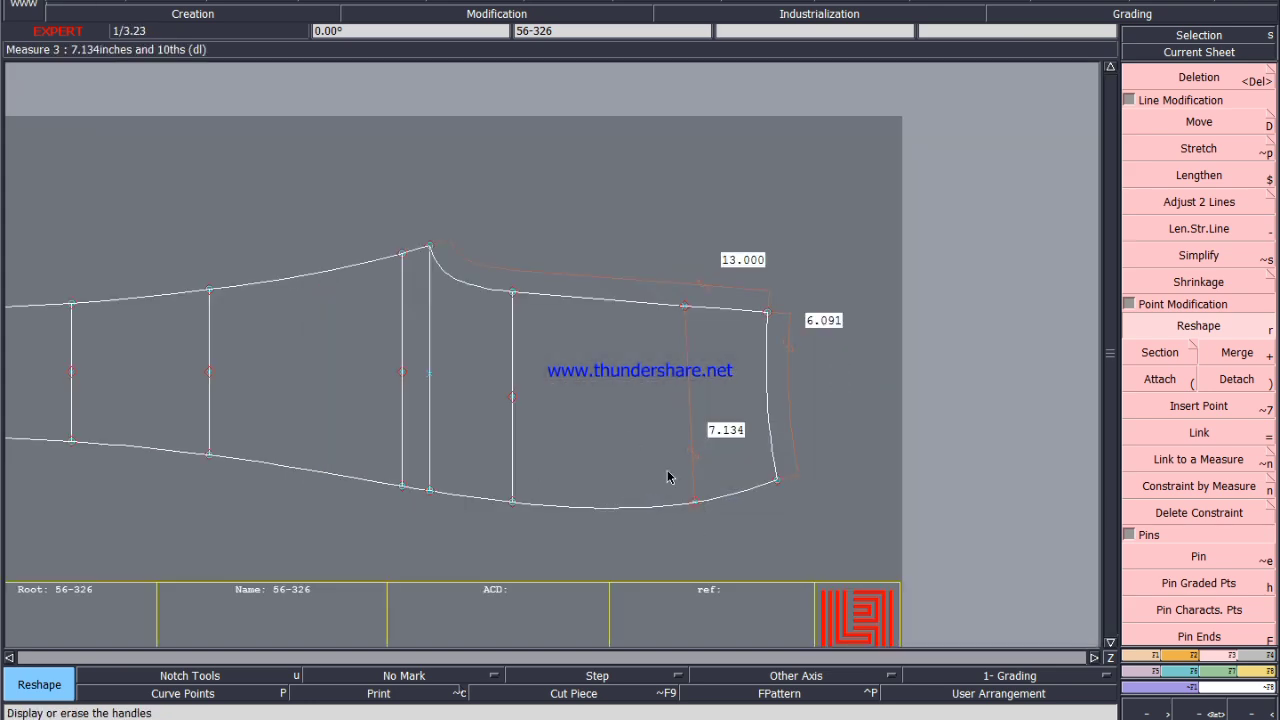
pyautogui.scroll(-2, 629, 440)
pyautogui.hotkey('ctrl', 's')
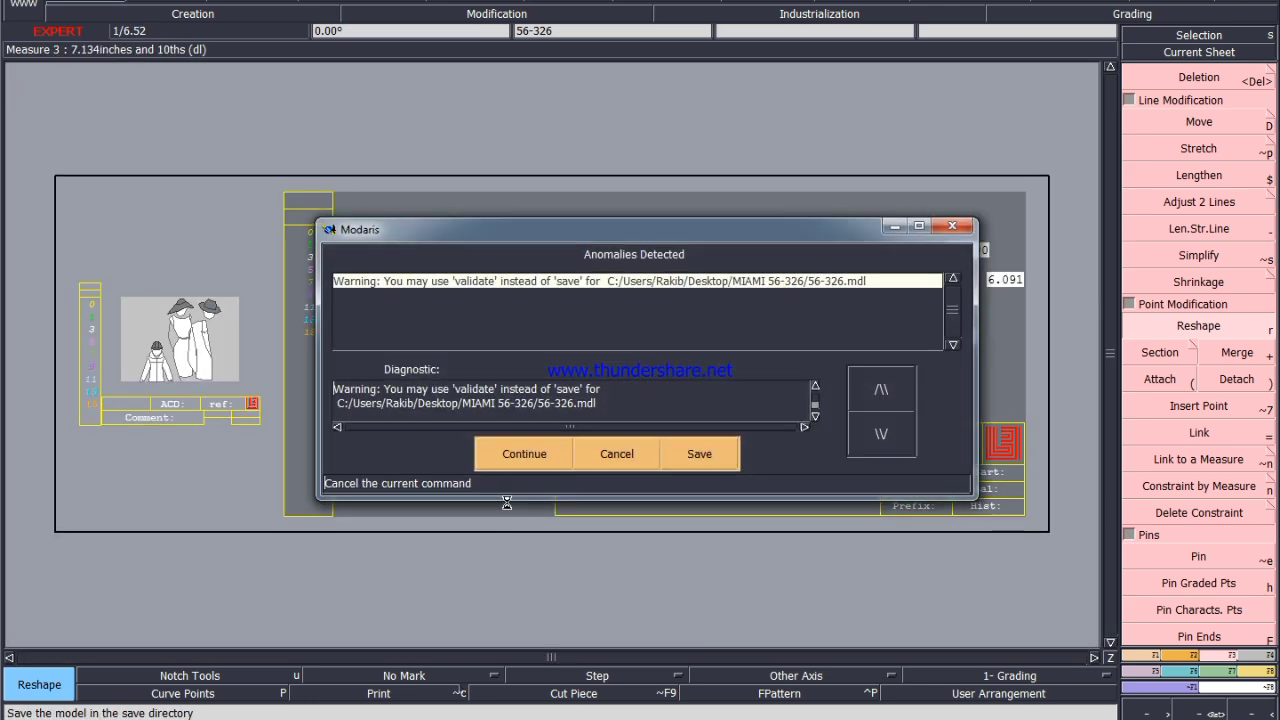
pyautogui.click(523, 453)
# Copy the trouser leg piece's geometry onto two new sheets placed above the original sheet.
pyautogui.hotkey('ctrl', 'c')
pyautogui.click(519, 390)
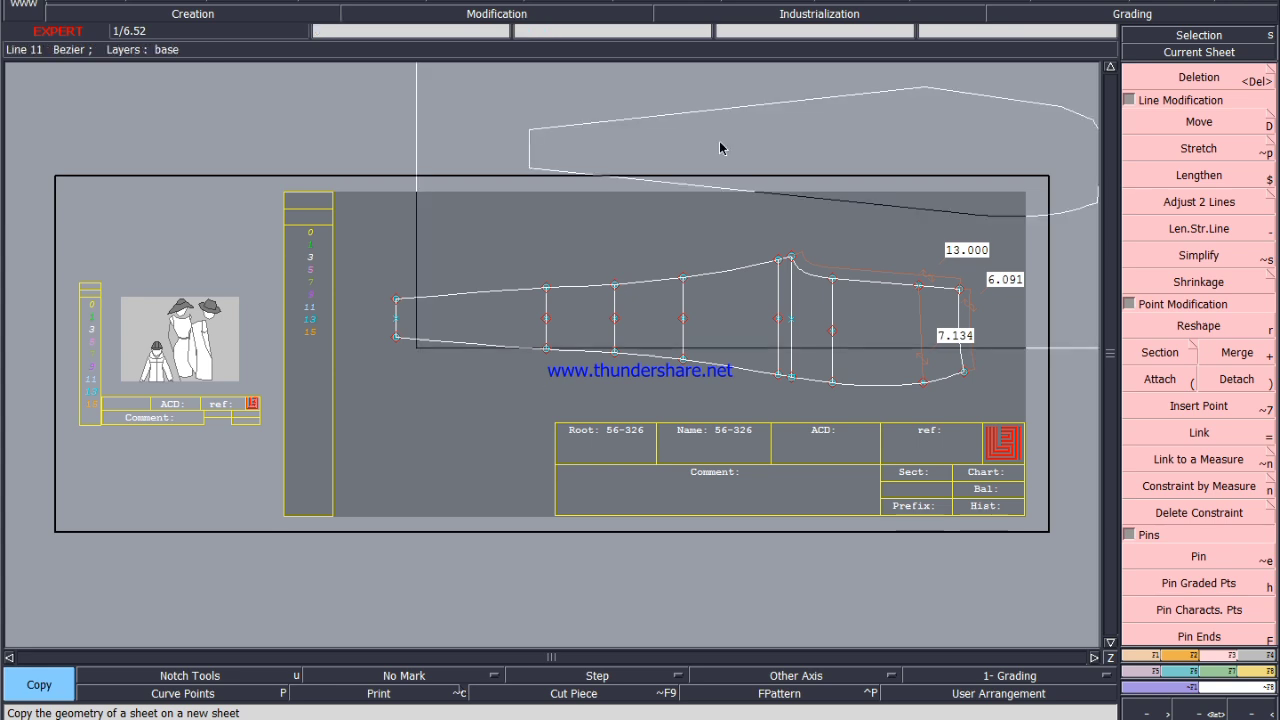
pyautogui.click(720, 149)
pyautogui.click(605, 211)
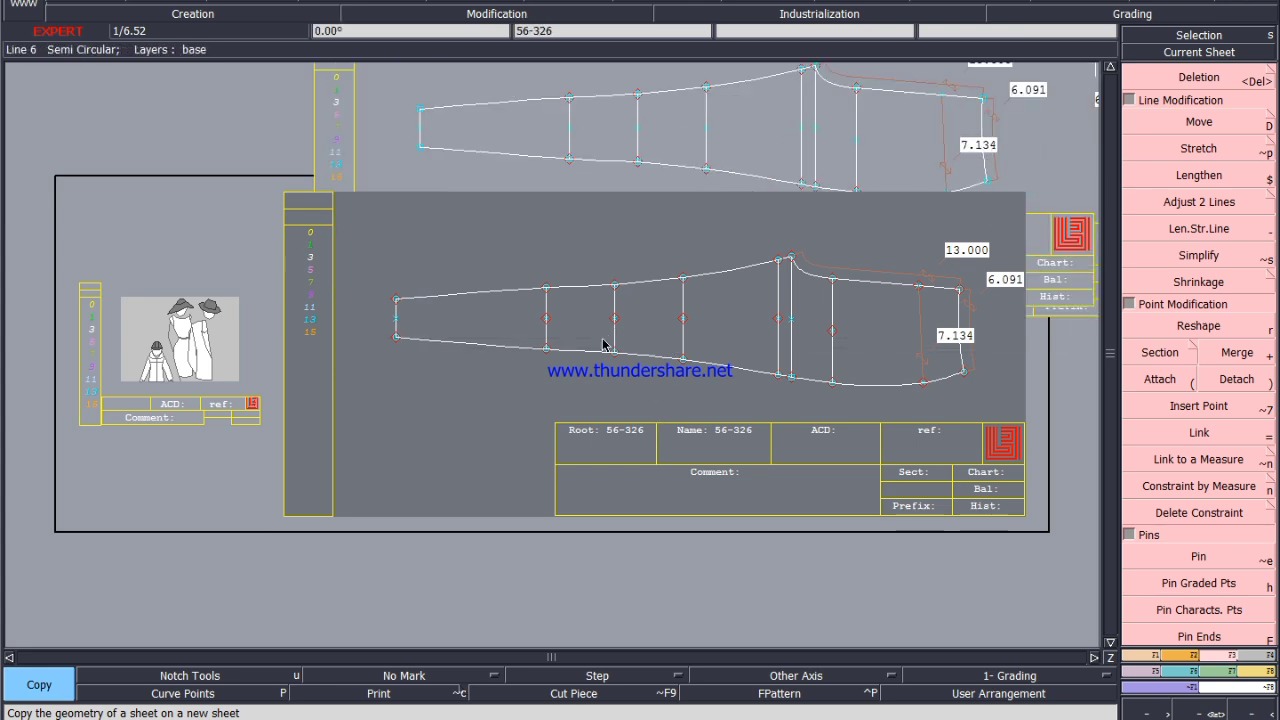
# Delete the original sheet 56-326, keeping its two copies, and rearrange the remaining sheets automatically.
pyautogui.press('s')
pyautogui.press('Delete')
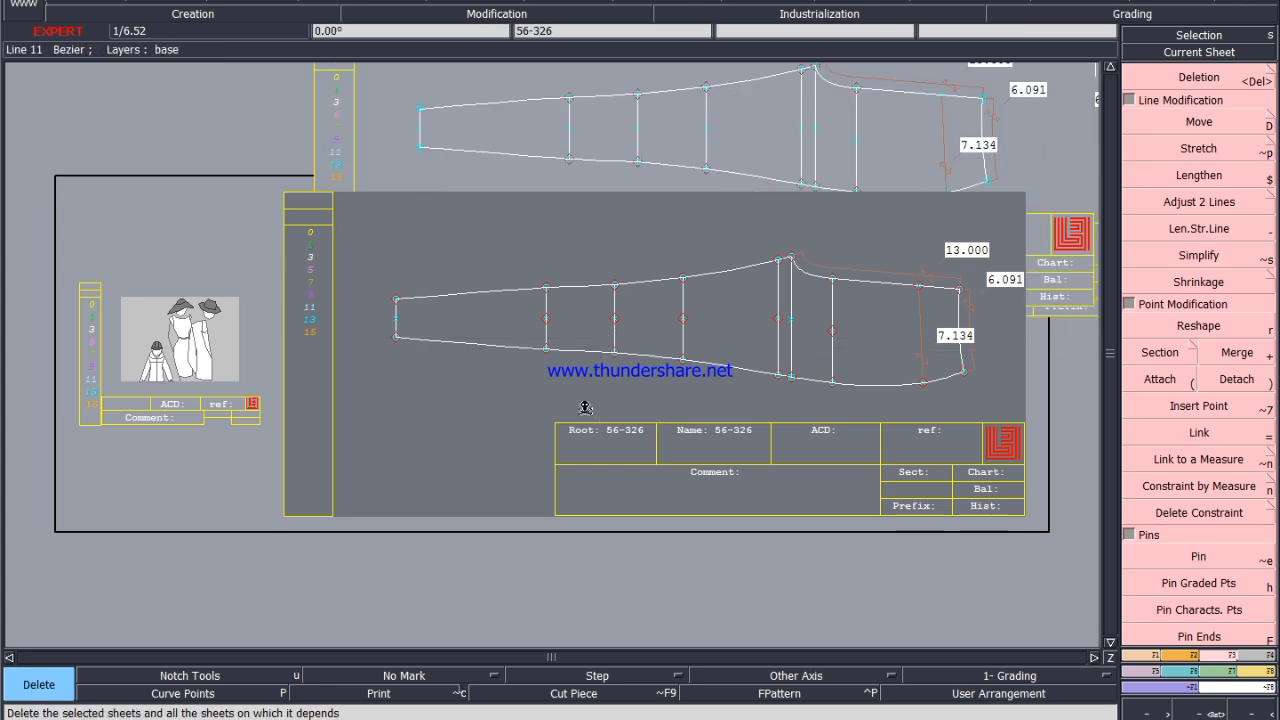
pyautogui.click(572, 398)
pyautogui.press('Delete')
pyautogui.press('j')
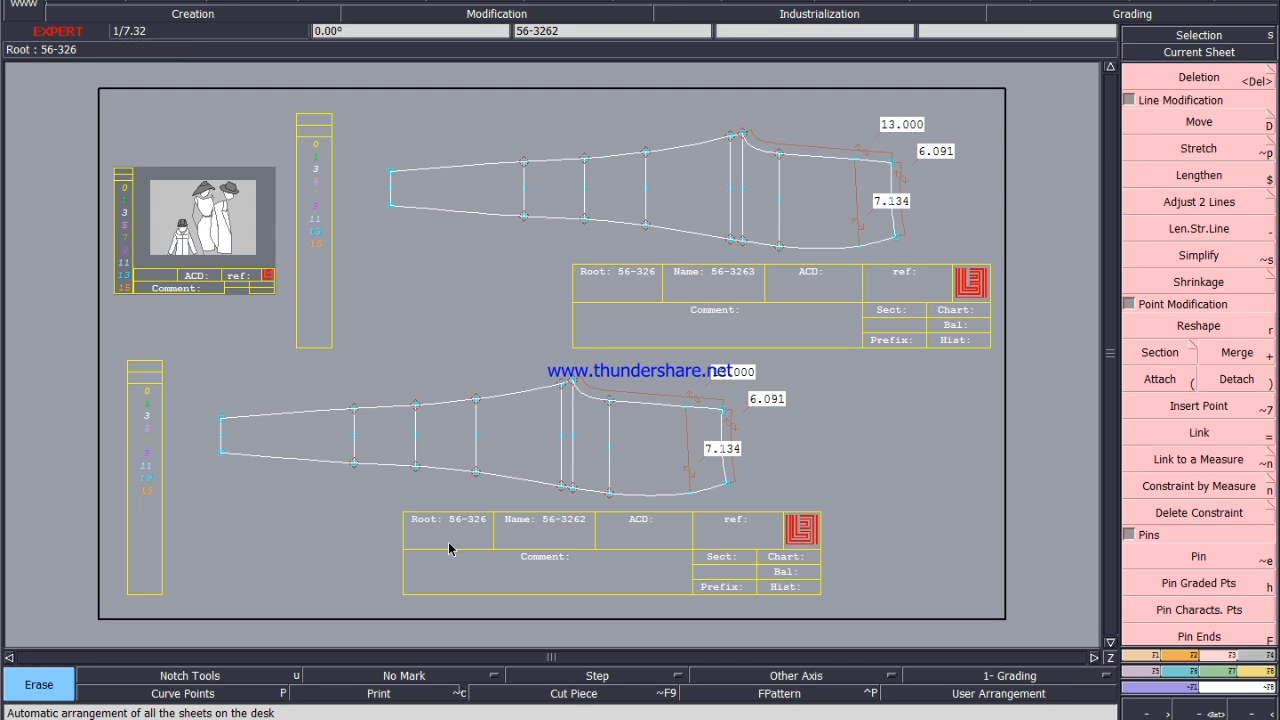
# Shrink the sheets to the piece outlines without title blocks, rearrange them automatically, and save the model.
pyautogui.click(786, 442)
pyautogui.press('Home')
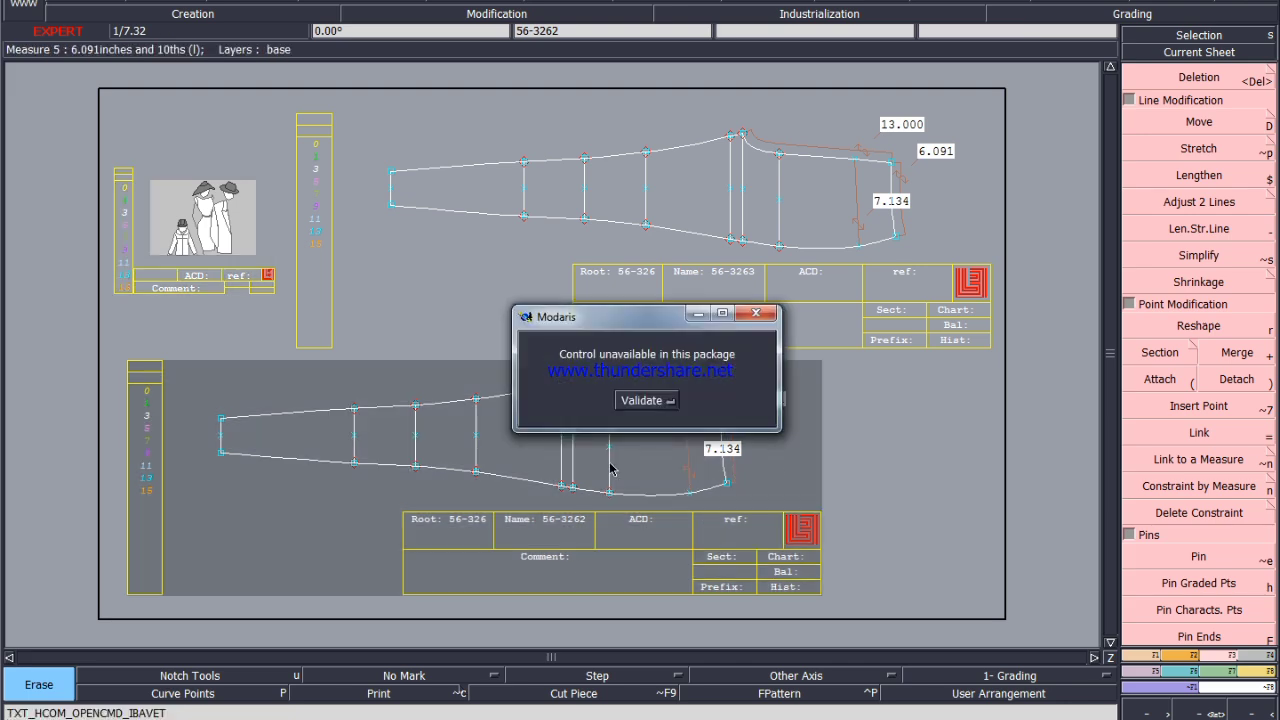
pyautogui.click(651, 401)
pyautogui.hotkey('ctrl', 'u')
pyautogui.press('j')
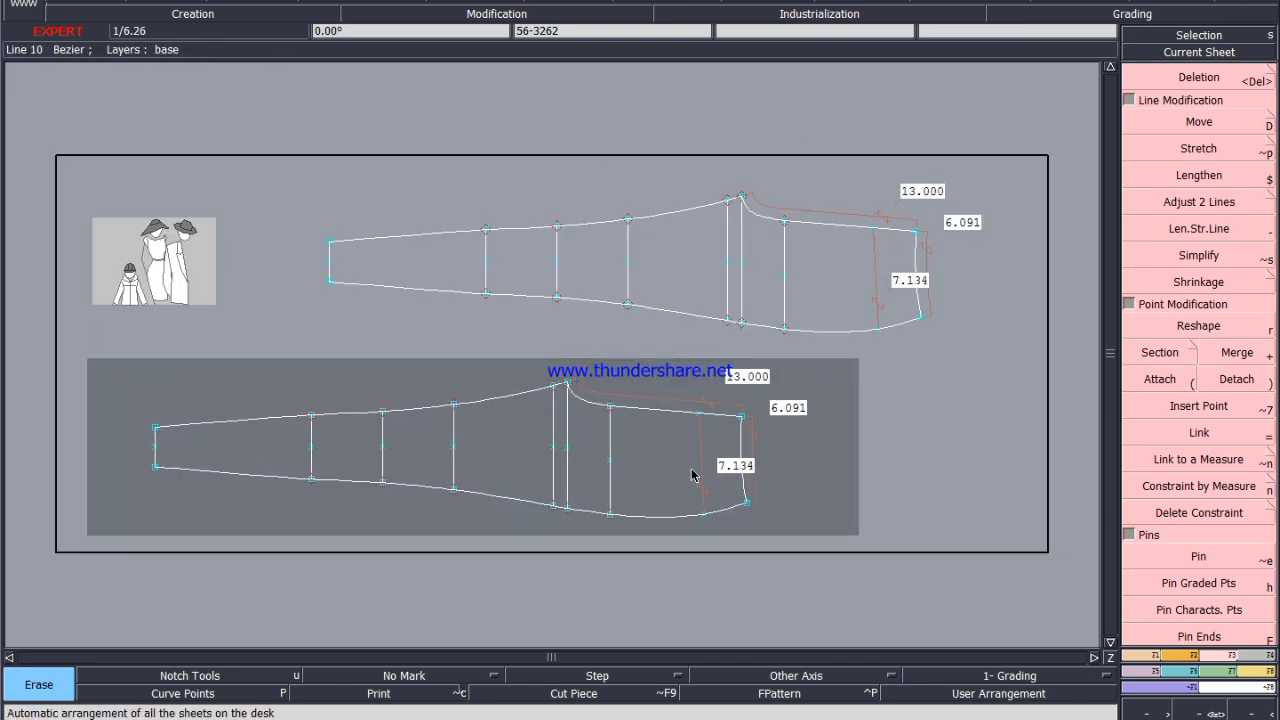
pyautogui.hotkey('ctrl', 's')
pyautogui.click(532, 452)
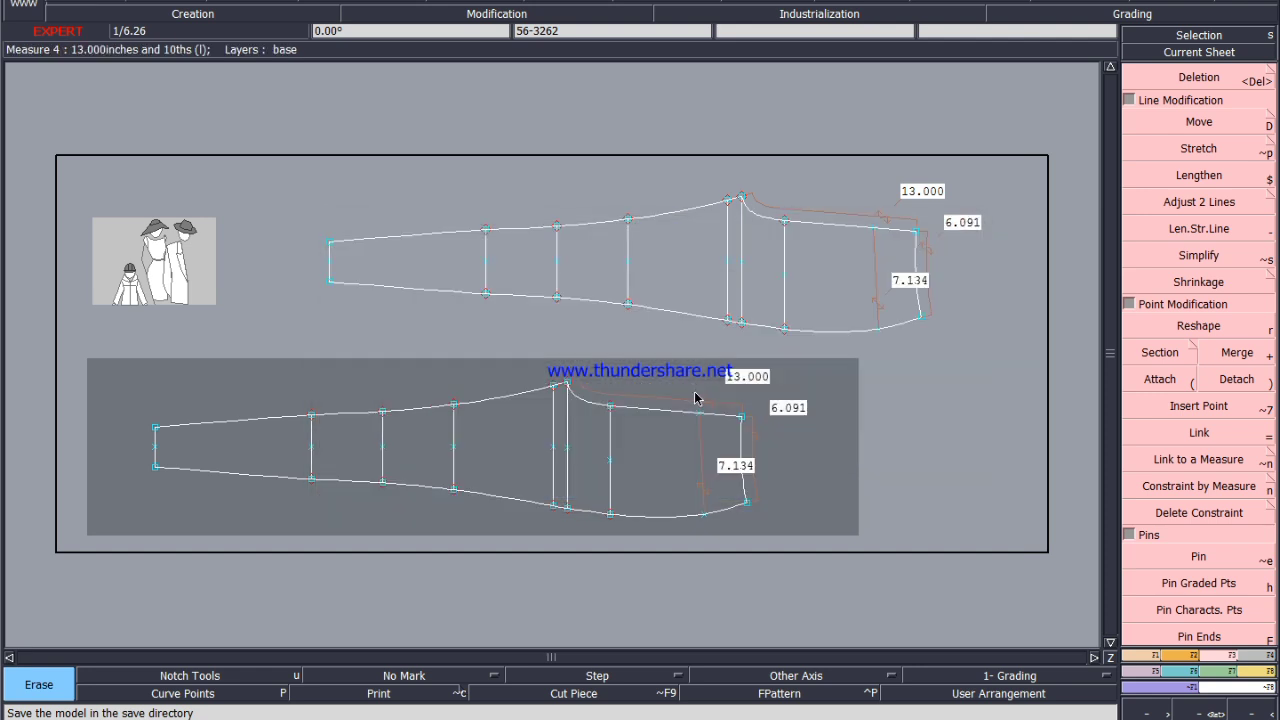
# Delete the upper-edge, right-end and cross-width measurements from piece 56-3262.
pyautogui.scroll(2, 697, 398)
pyautogui.press('Delete')
pyautogui.click(692, 408)
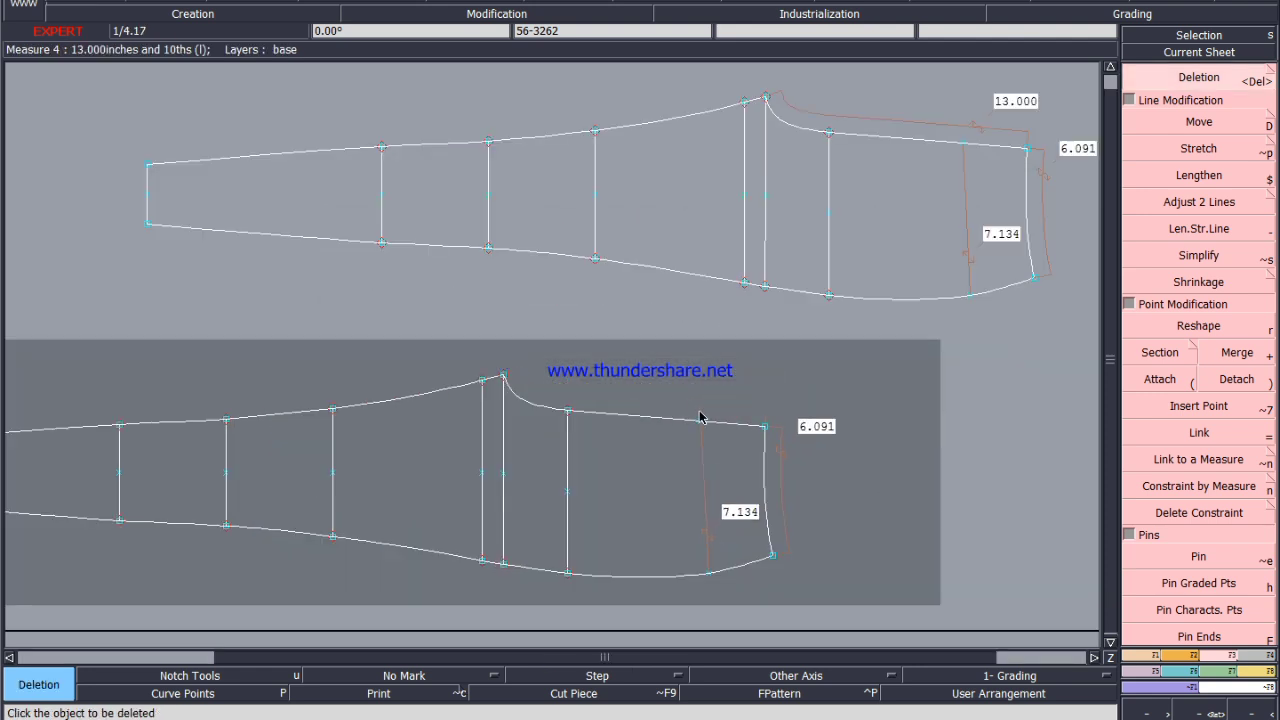
pyautogui.click(780, 477)
pyautogui.click(701, 493)
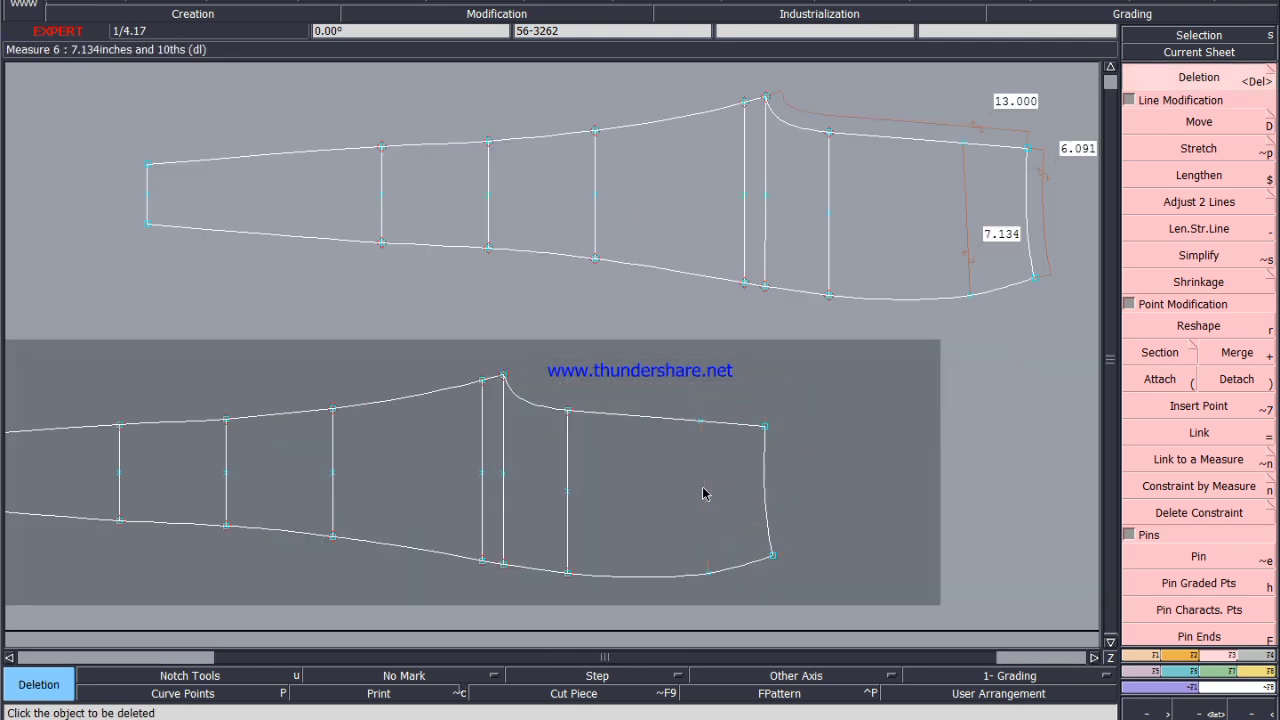
# Draw a straight line across piece 56-3262 between the upper-edge and lower-edge points nearest its right end.
pyautogui.press('2')
pyautogui.click(700, 421)
pyautogui.click(709, 572)
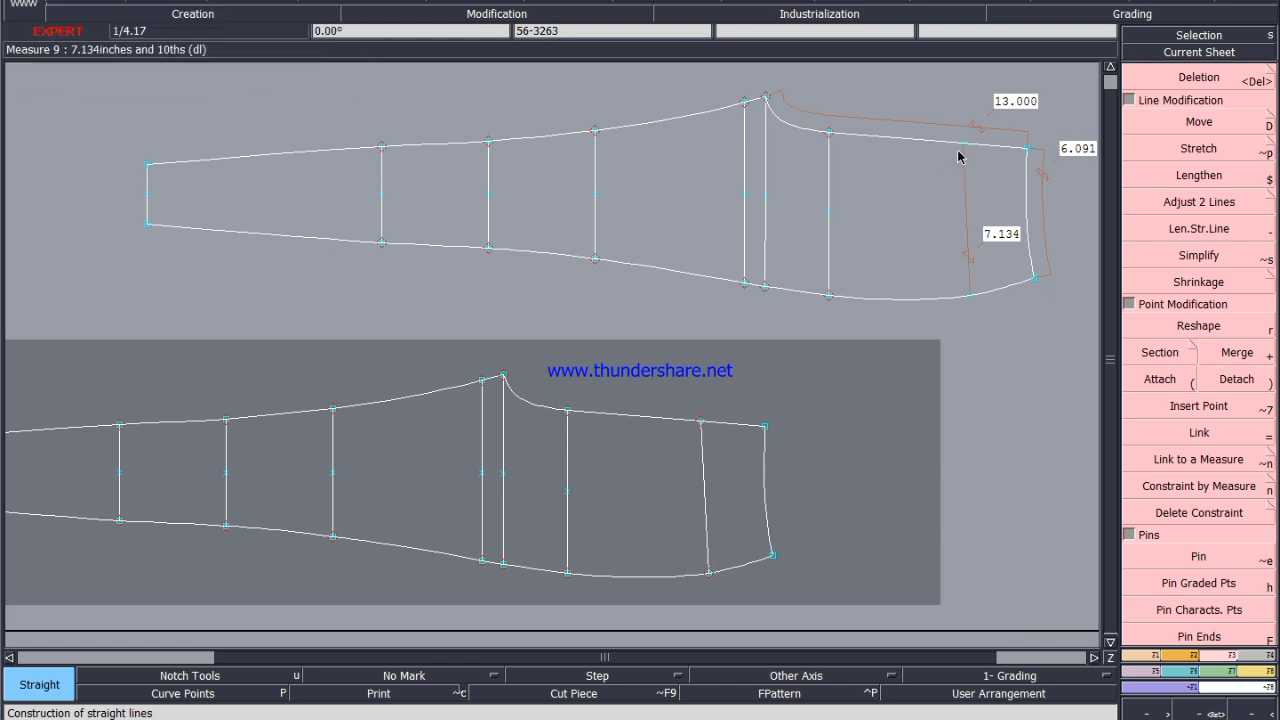
# Delete the cross-width, upper-edge and right-end measurements from piece 56-3263.
pyautogui.press('Delete')
pyautogui.click(965, 193)
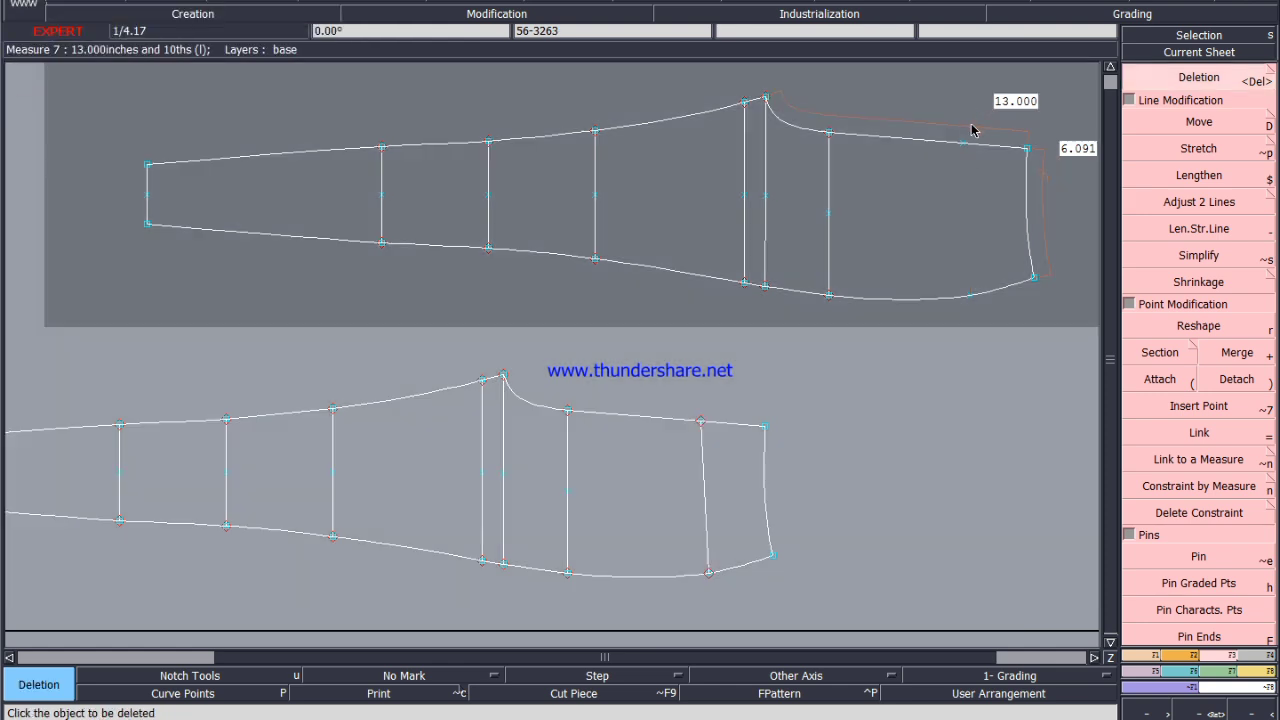
pyautogui.click(975, 127)
pyautogui.click(1045, 222)
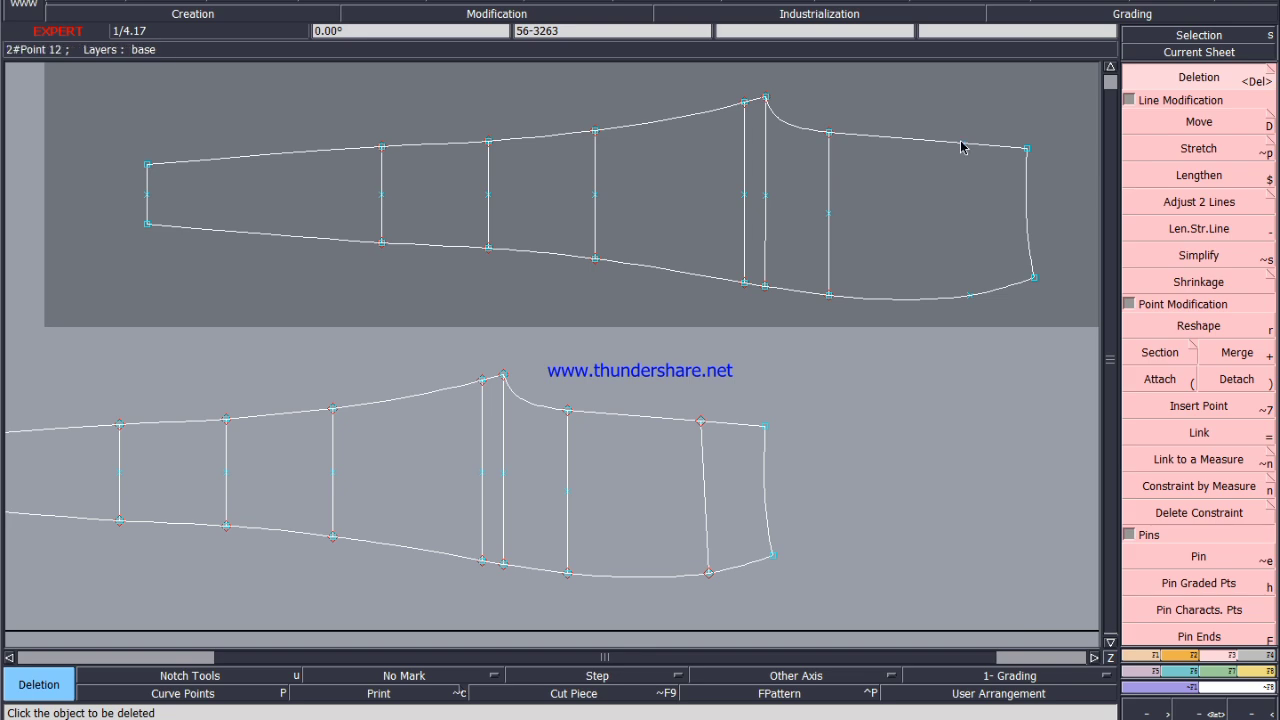
# Draw a straight line across piece 56-3263 between the upper-edge and lower-edge points nearest its right end, and save the model.
pyautogui.press('d')
pyautogui.click(962, 143)
pyautogui.click(970, 295)
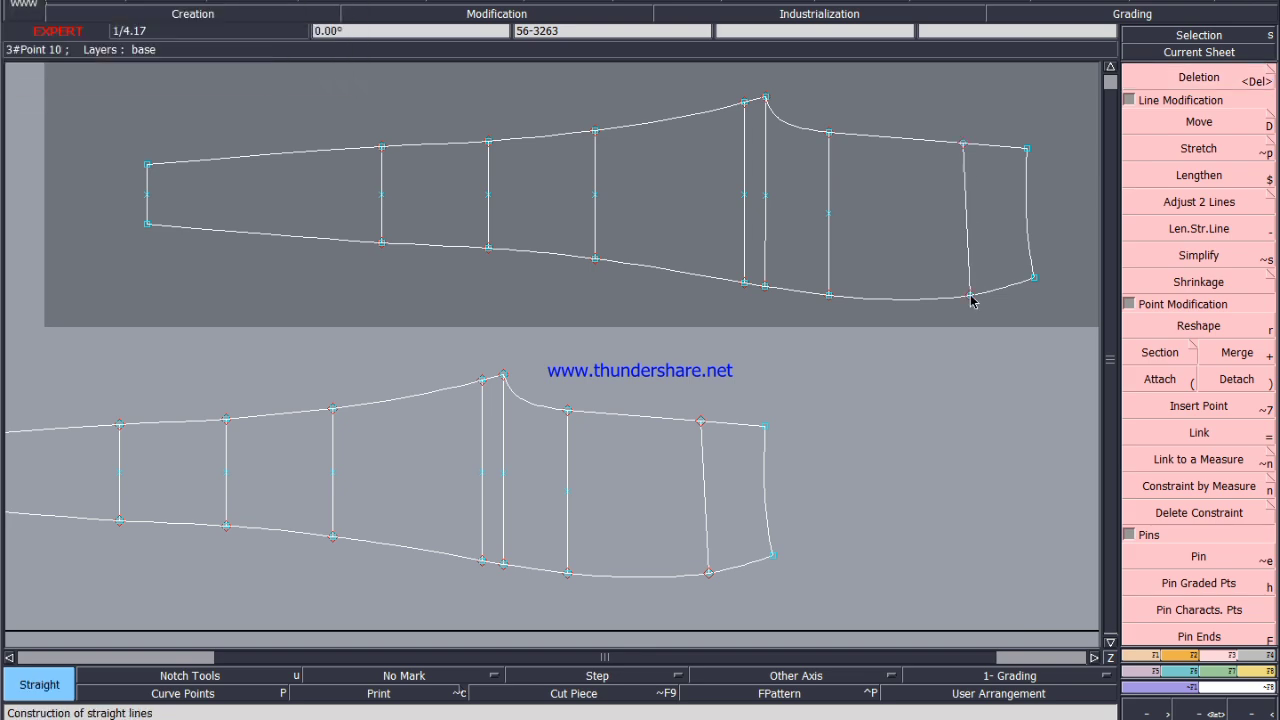
pyautogui.hotkey('ctrl', 's')
# Pin the points of piece 56-3262, including the midpoints of its cross lines.
pyautogui.click(555, 452)
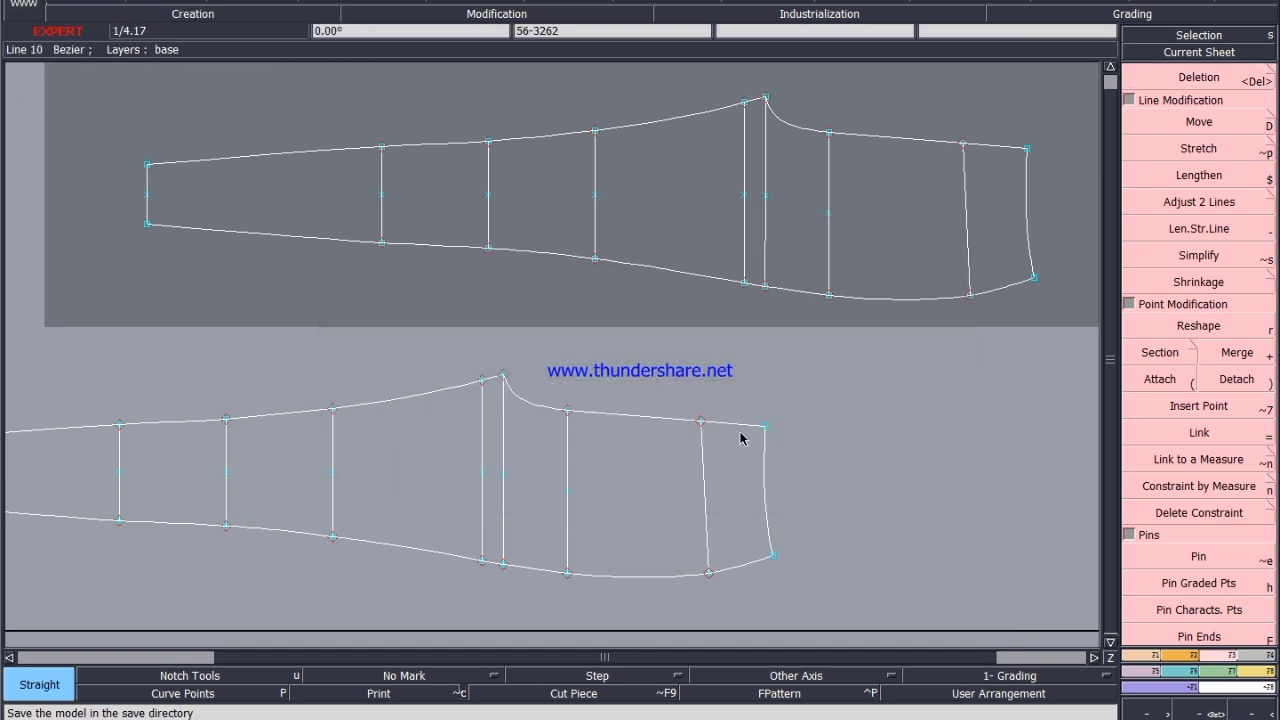
pyautogui.scroll(-2, 746, 428)
pyautogui.scroll(3, 705, 432)
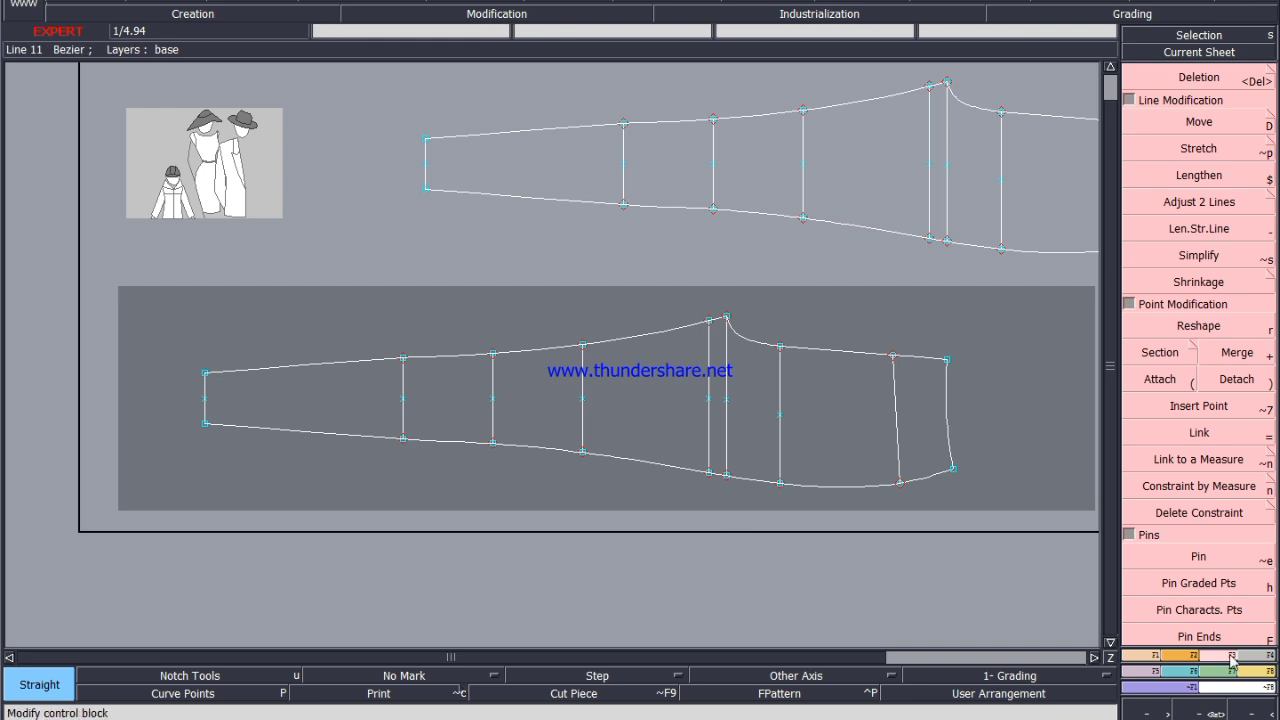
pyautogui.click(1210, 582)
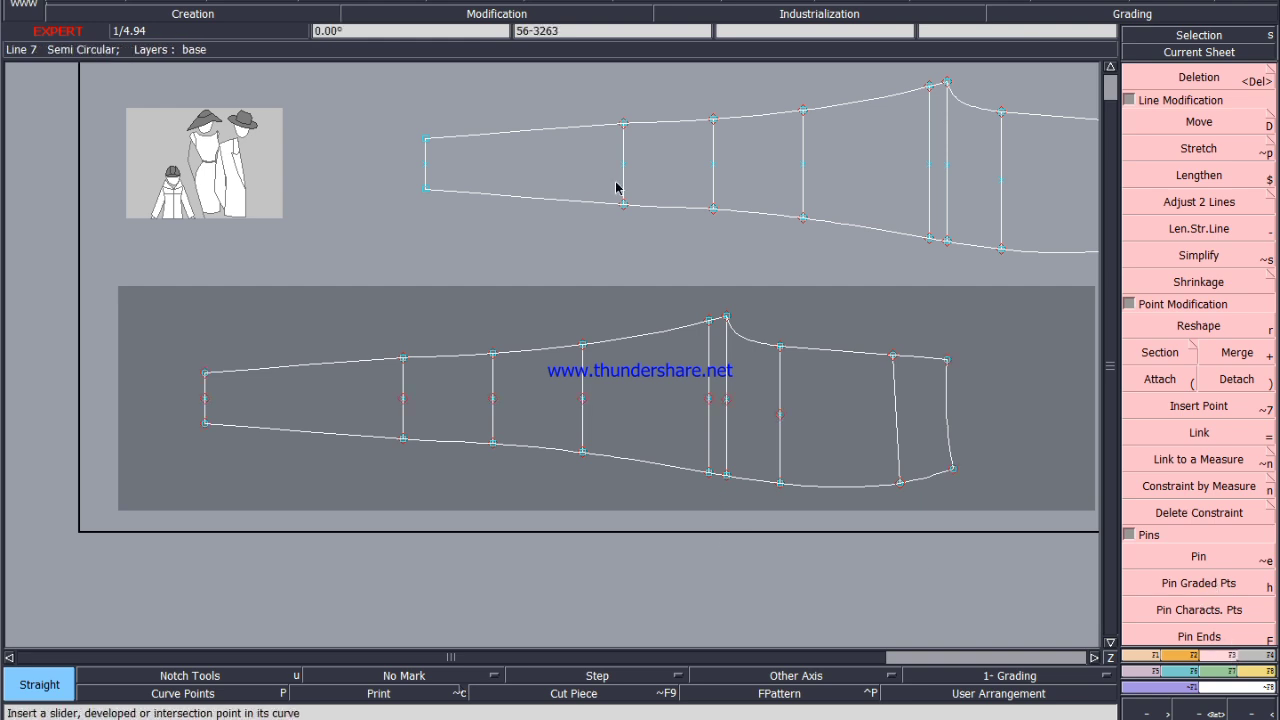
pyautogui.click(1205, 126)
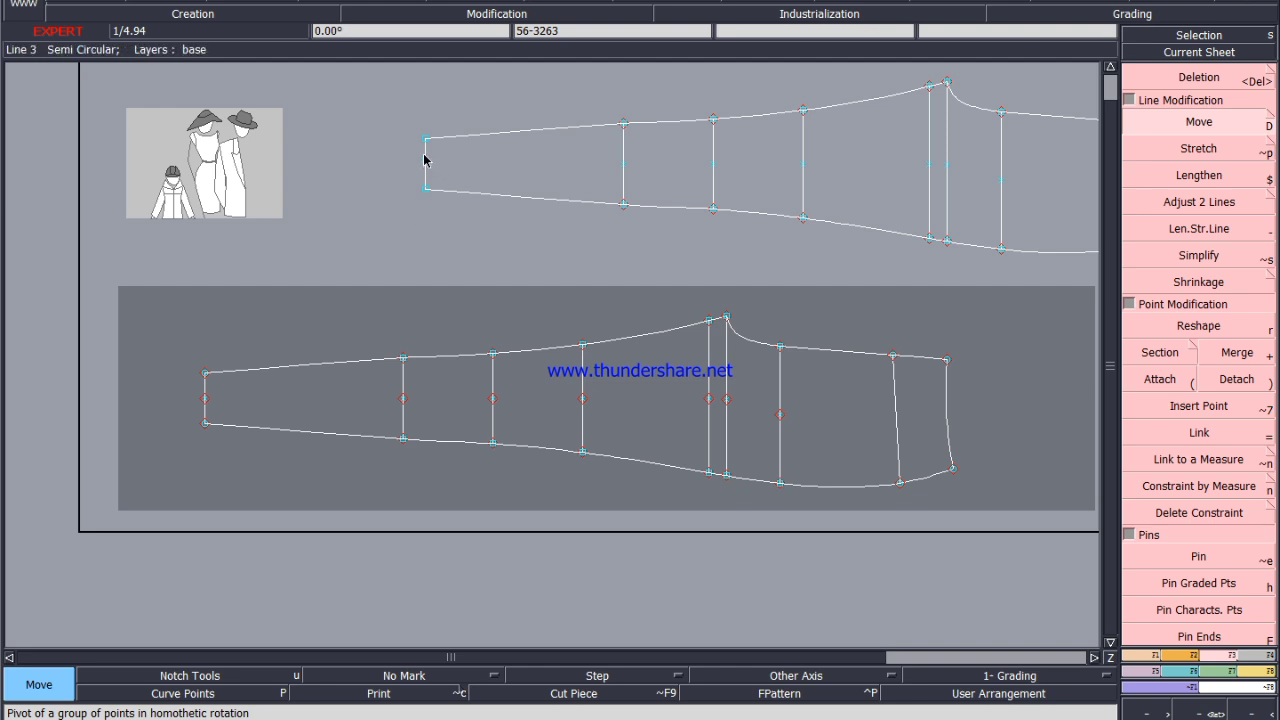
# Add dynamic length measures to the left end and the first cross line of piece 56-3263.
pyautogui.press('l')
pyautogui.click(430, 208)
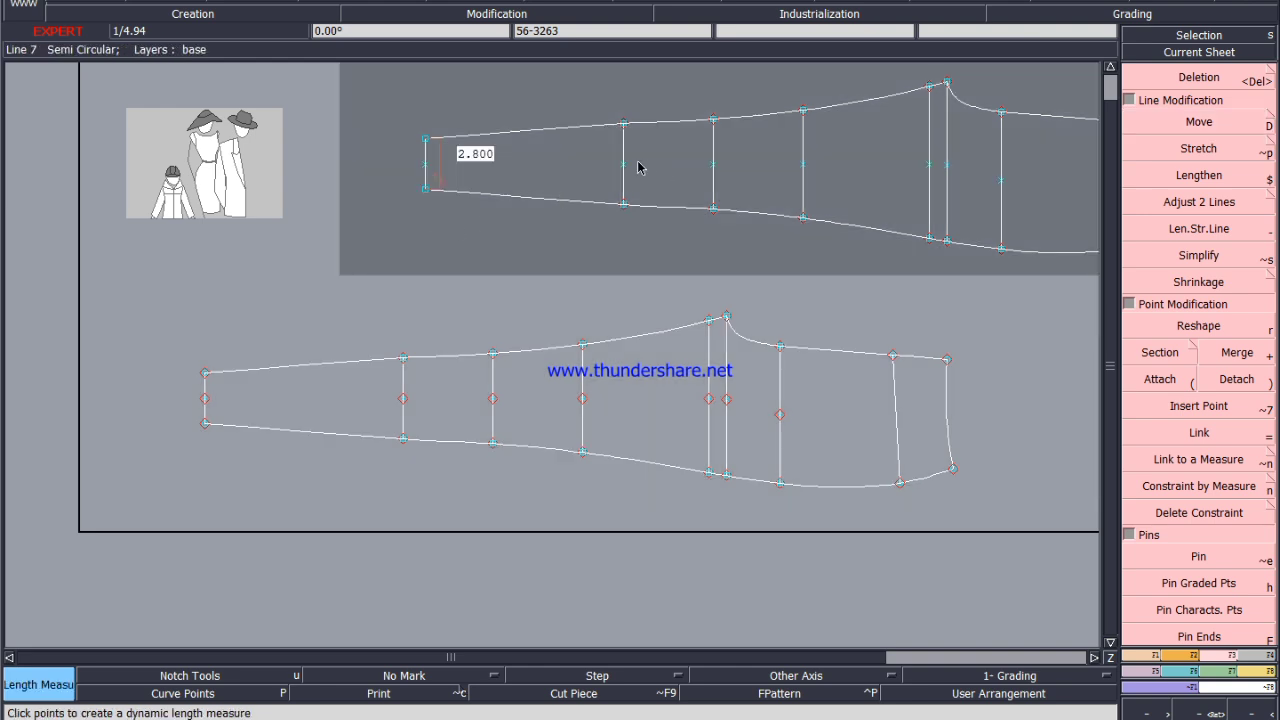
pyautogui.click(623, 156)
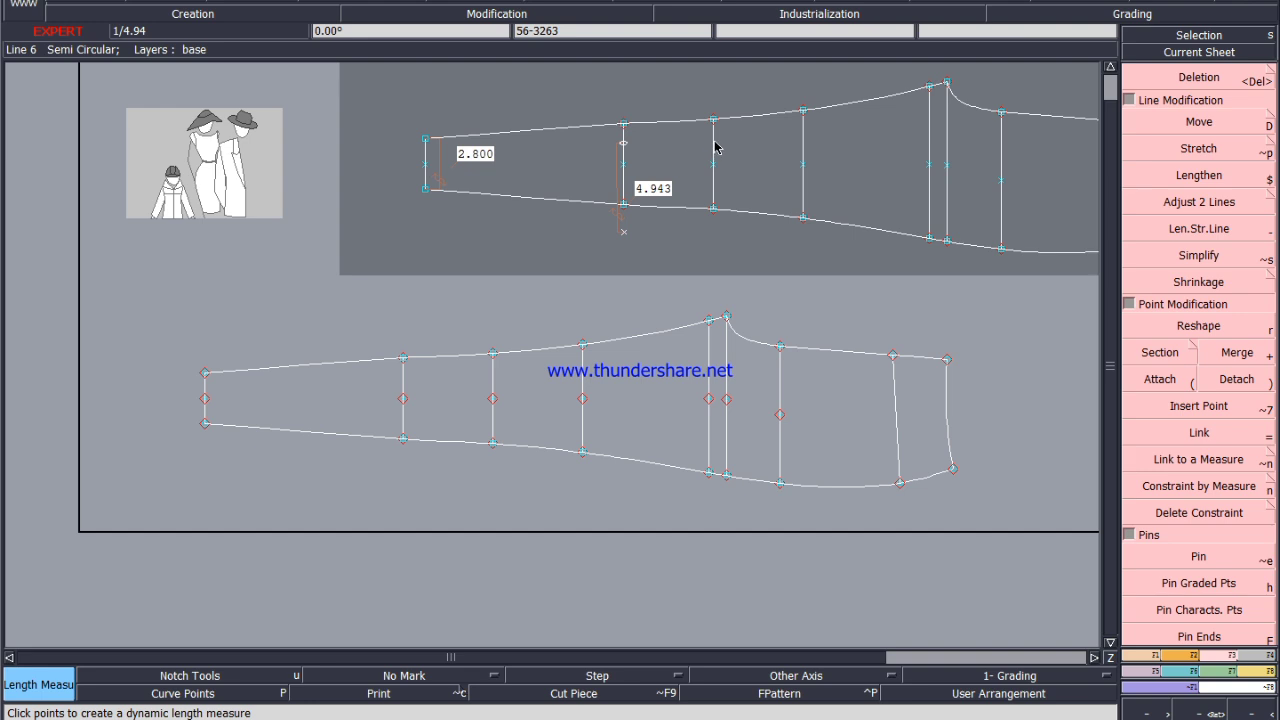
pyautogui.hotkey('ctrl', 'z')
pyautogui.click(624, 124)
pyautogui.click(637, 233)
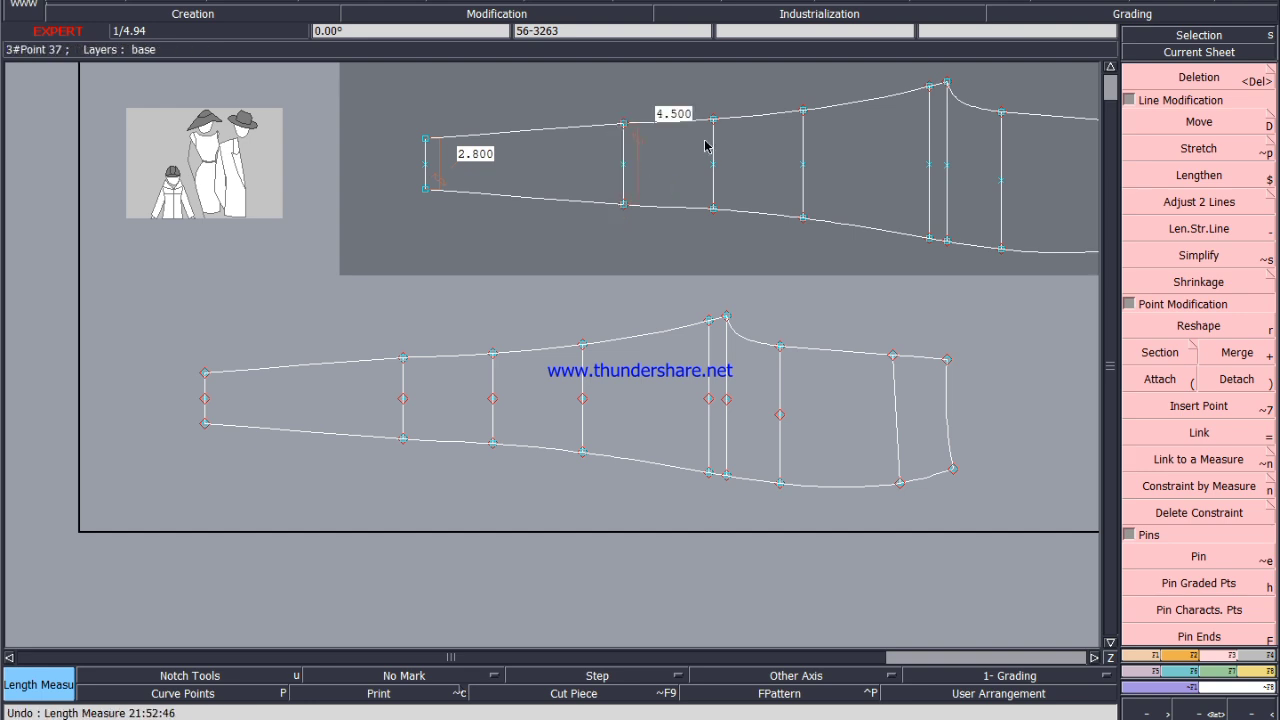
# Add length measures to the next two leg lines, the first crotch-area line and the hip line of piece 56-3263.
pyautogui.click(721, 232)
pyautogui.click(804, 110)
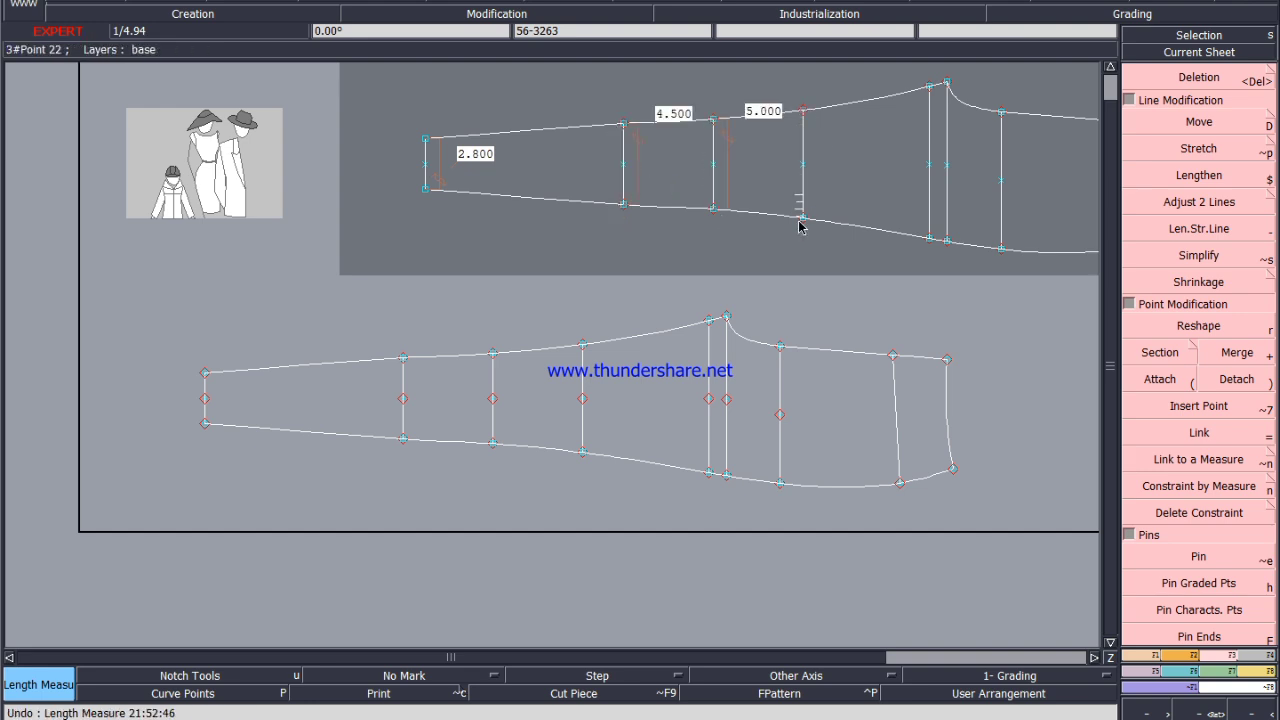
pyautogui.click(798, 240)
pyautogui.click(929, 87)
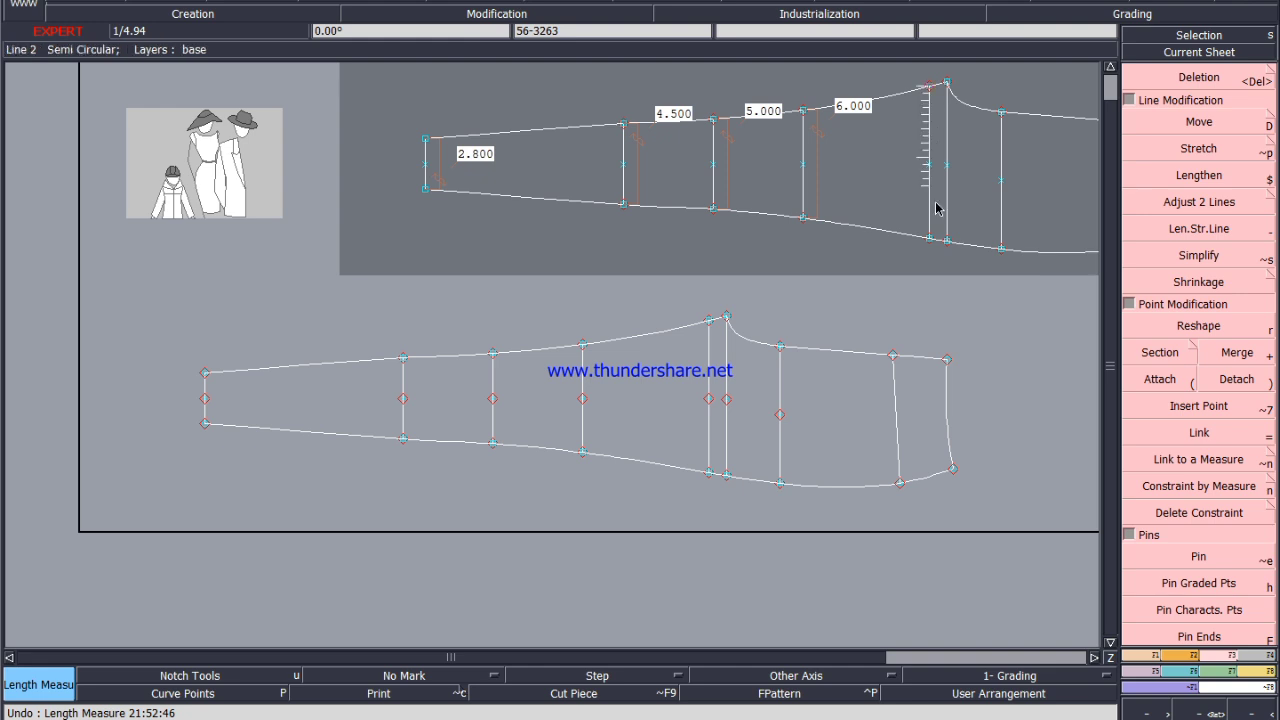
pyautogui.click(933, 257)
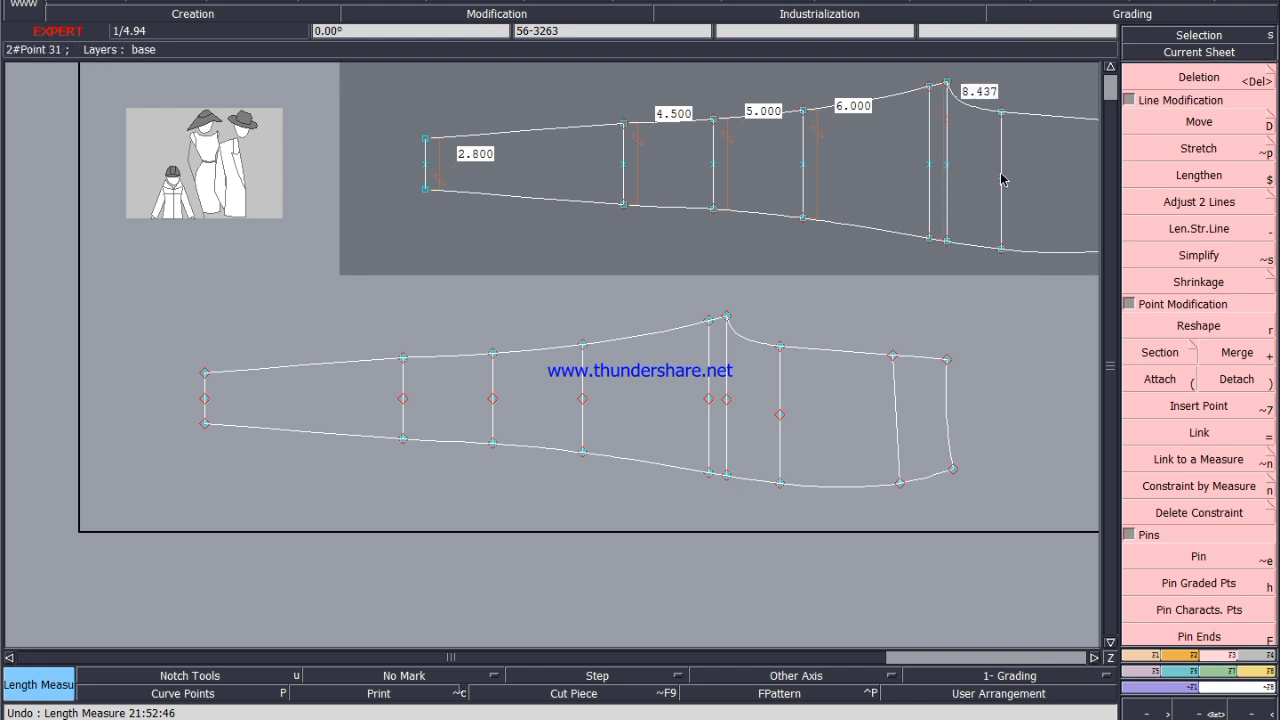
pyautogui.click(1006, 291)
# Measure the right end, the slanted line and the upper edge from left end to crotch point on piece 56-3263.
pyautogui.scroll(-1, 555, 276)
pyautogui.scroll(1, 857, 257)
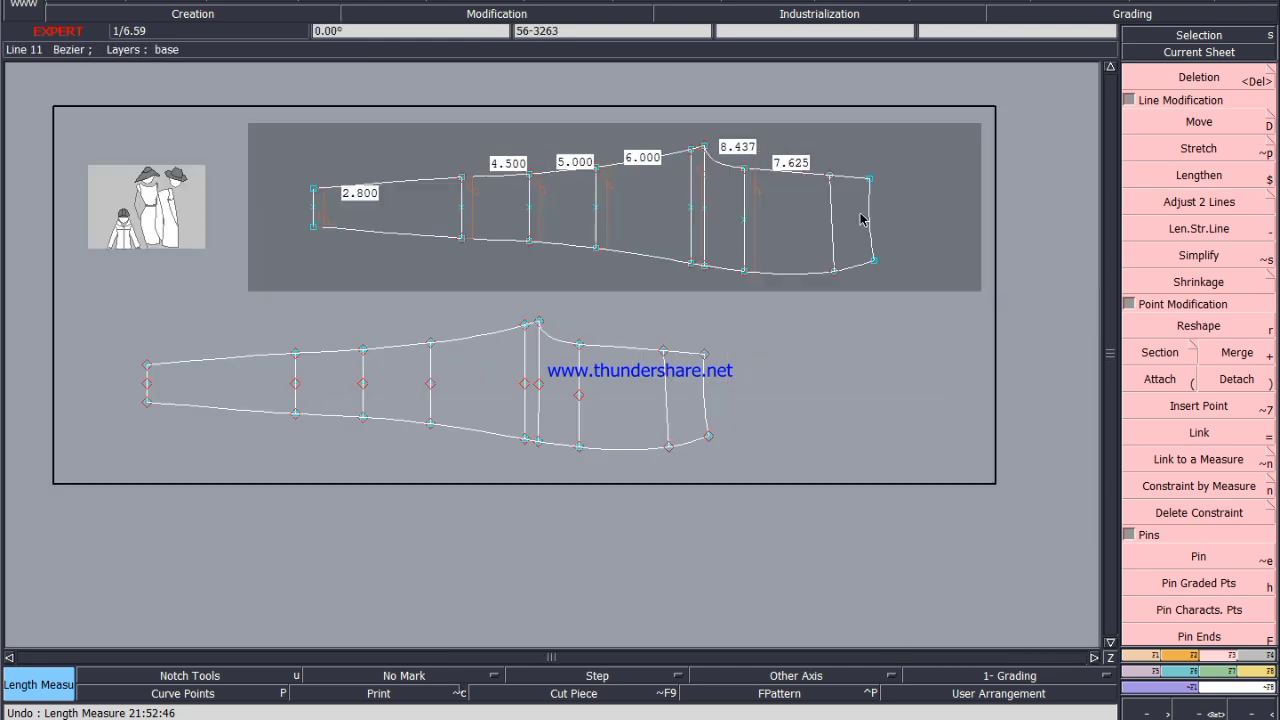
pyautogui.click(872, 210)
pyautogui.click(835, 212)
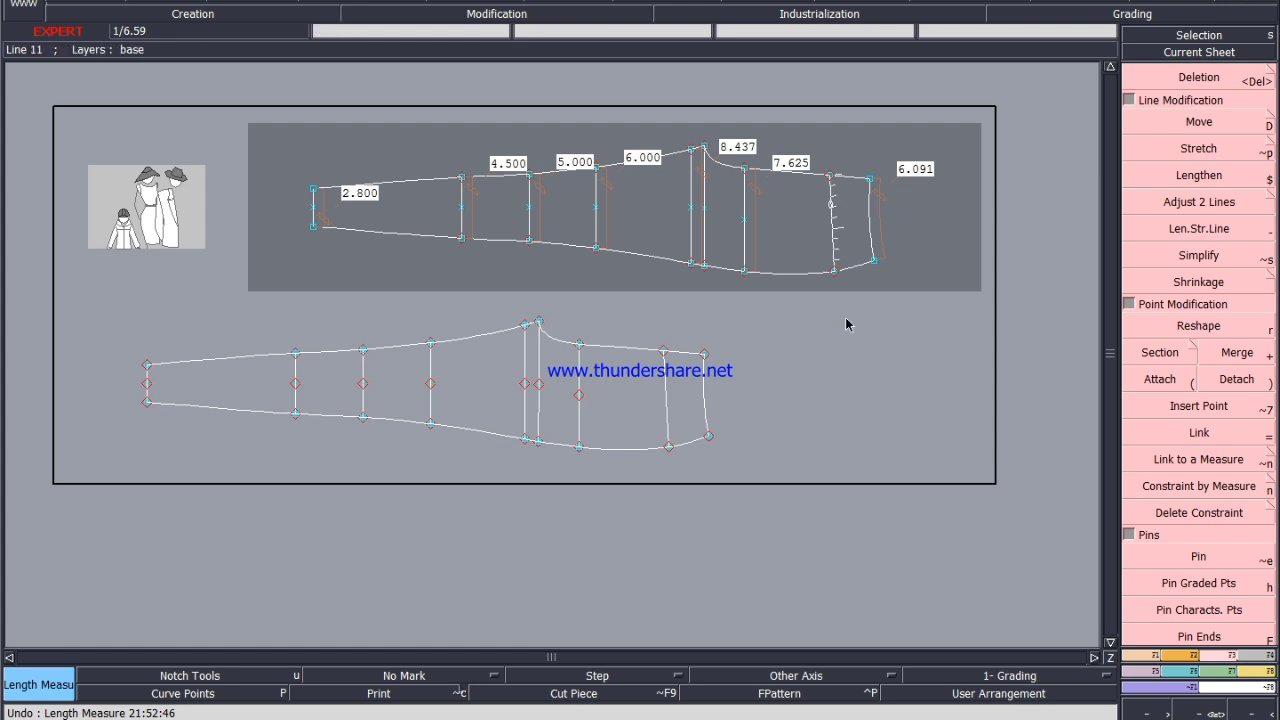
pyautogui.click(325, 187)
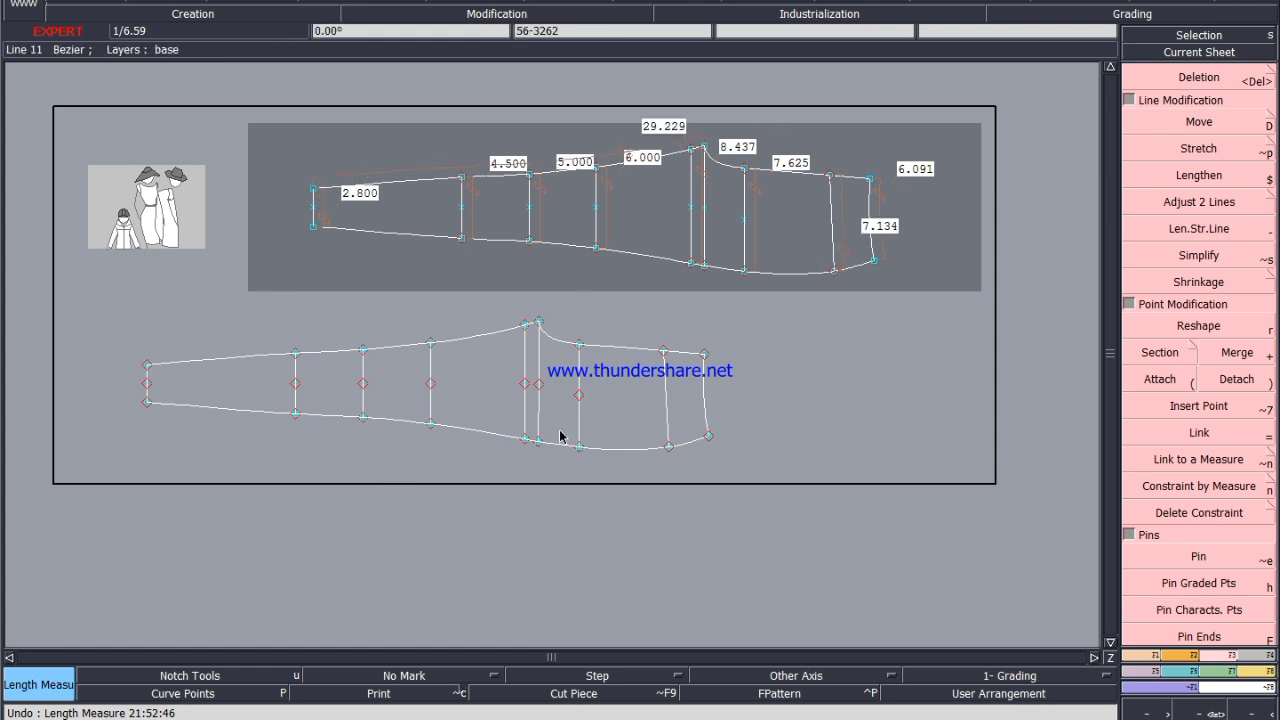
# Measure the upper-edge curve from the crotch point to the right end on both pieces.
pyautogui.click(563, 386)
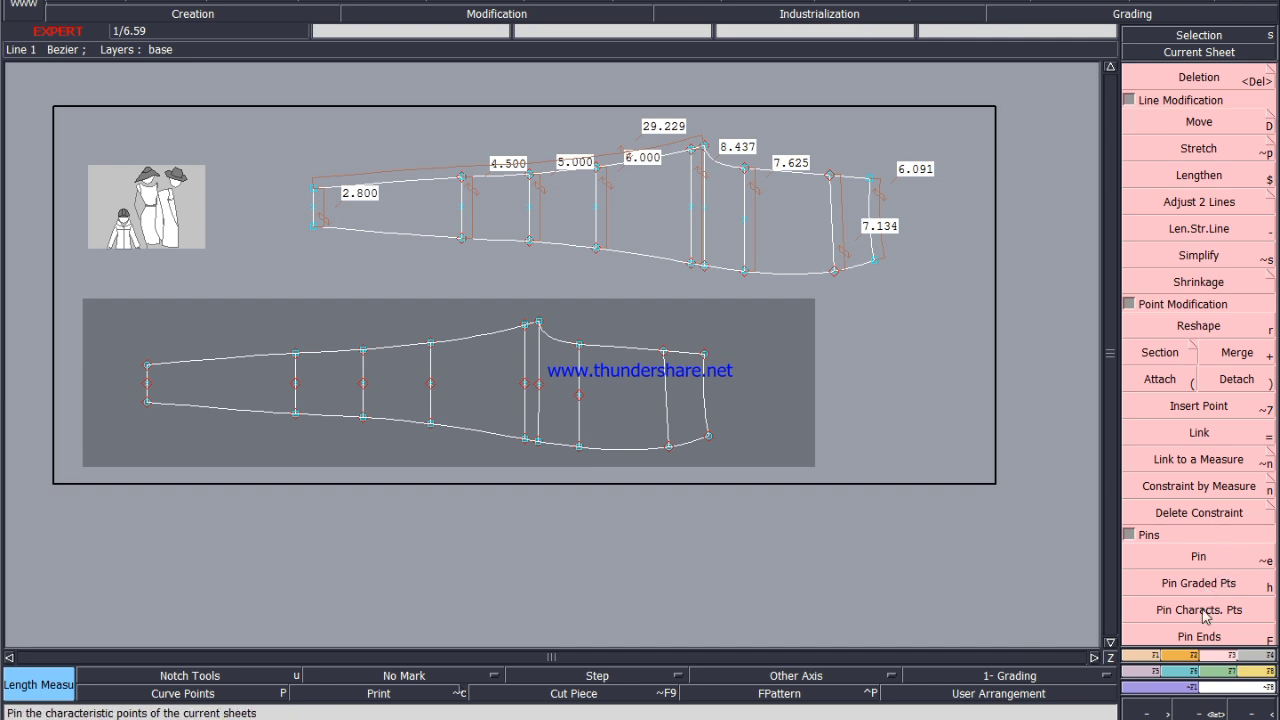
pyautogui.click(663, 353)
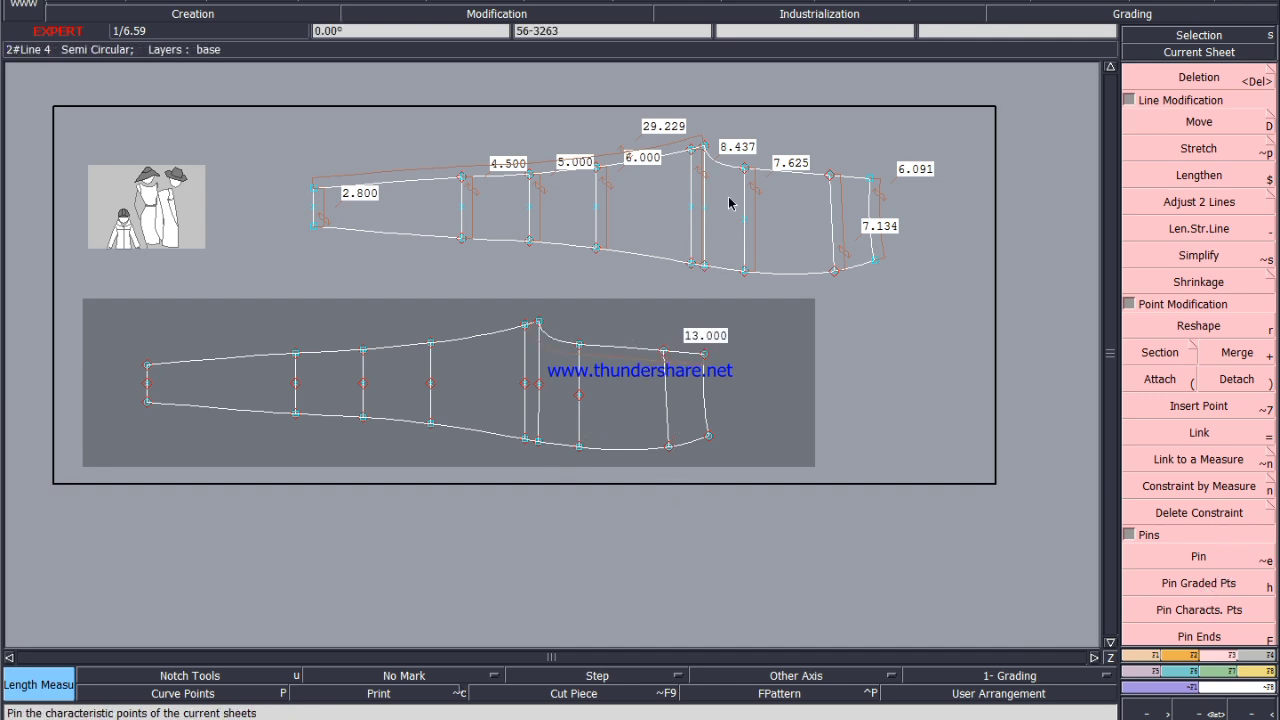
pyautogui.click(952, 192)
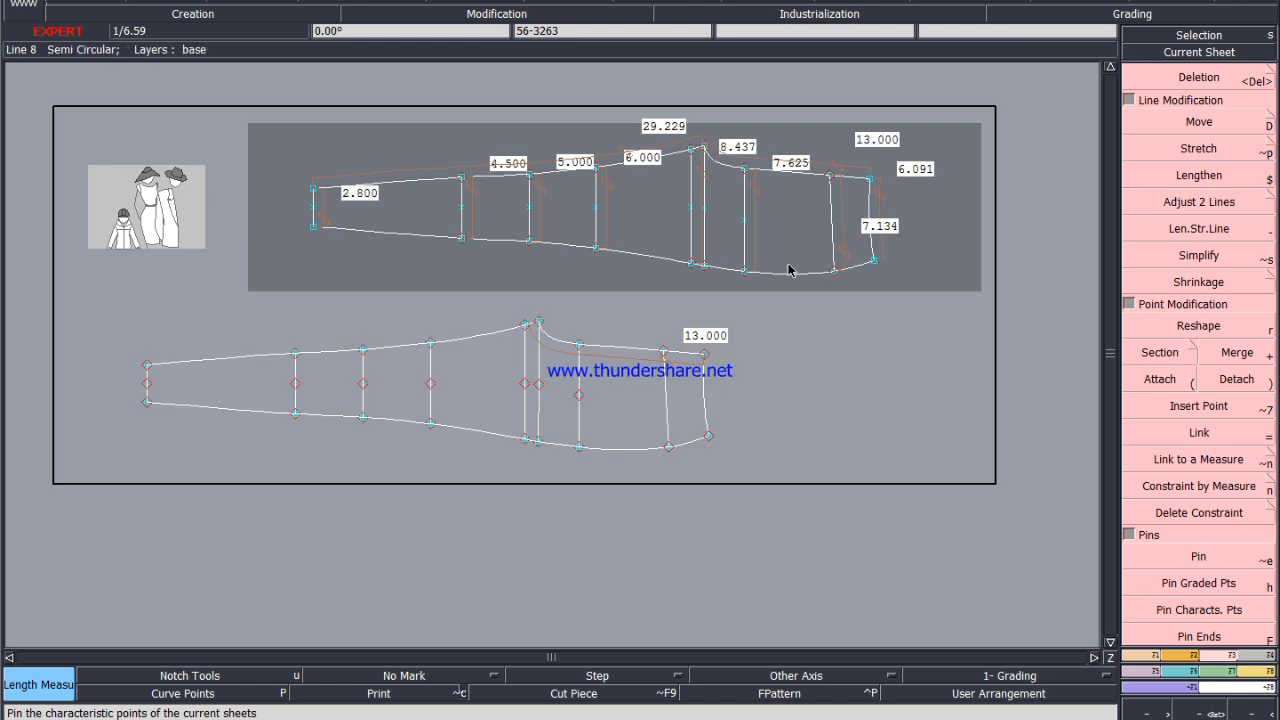
pyautogui.hotkey('ctrl', 'z')
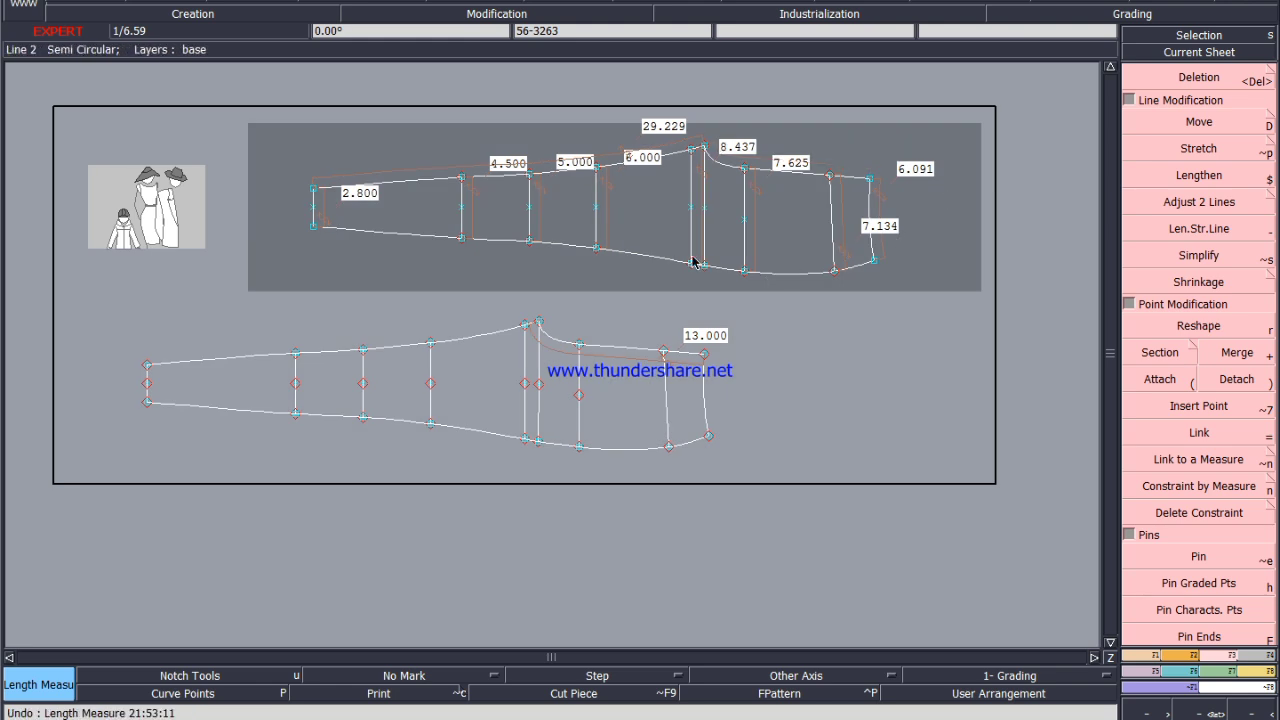
pyautogui.hotkey('ctrl', 'y')
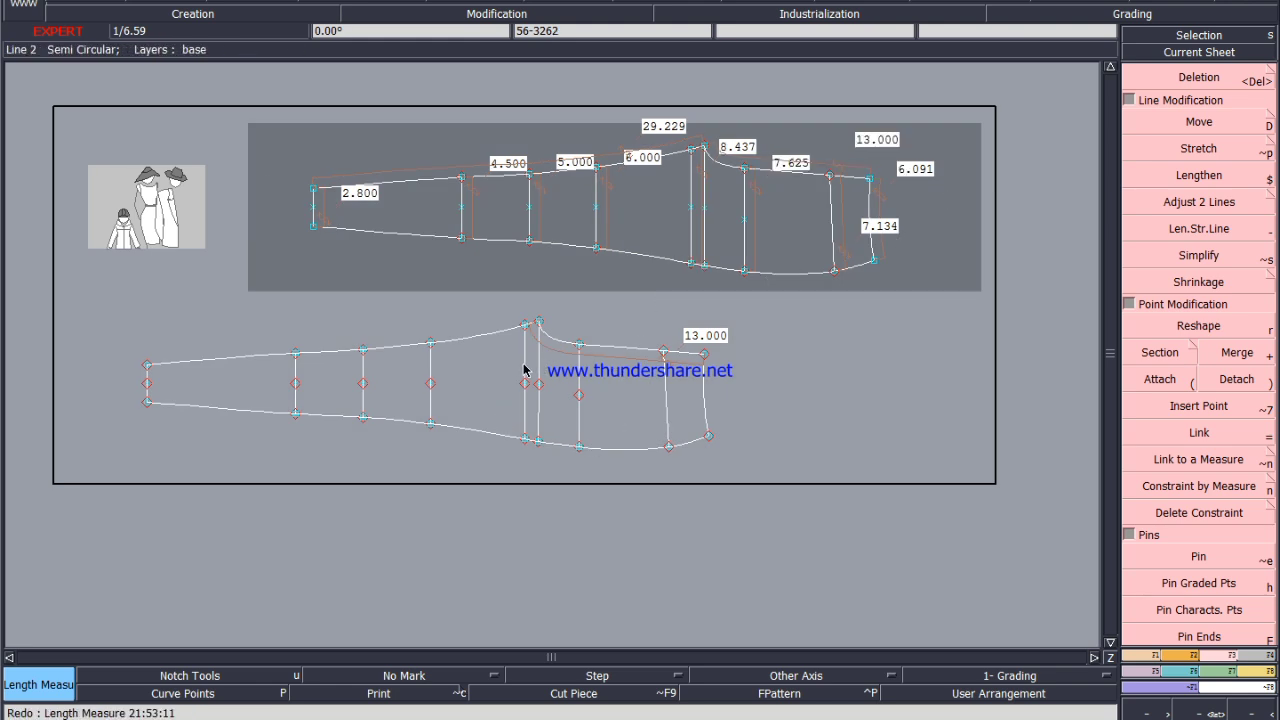
# Add length measures to the slanted line, the hip line and the right end of piece 56-3262.
pyautogui.click(666, 395)
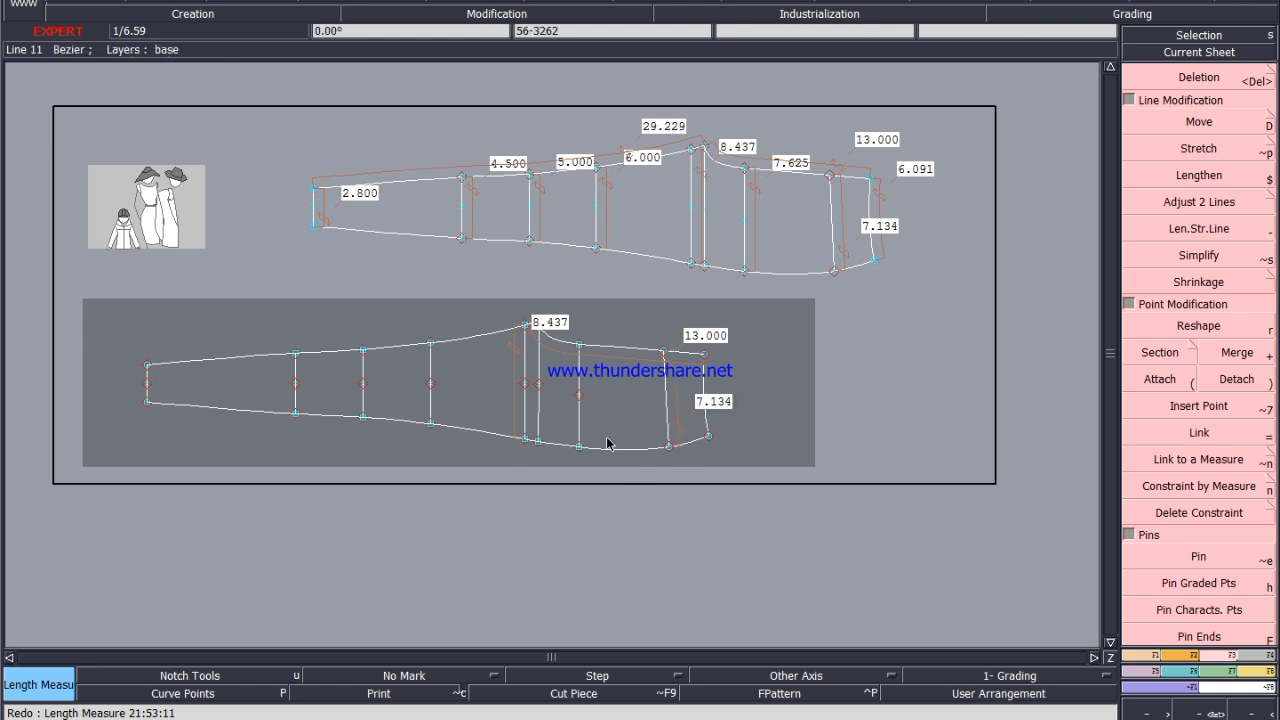
pyautogui.click(580, 420)
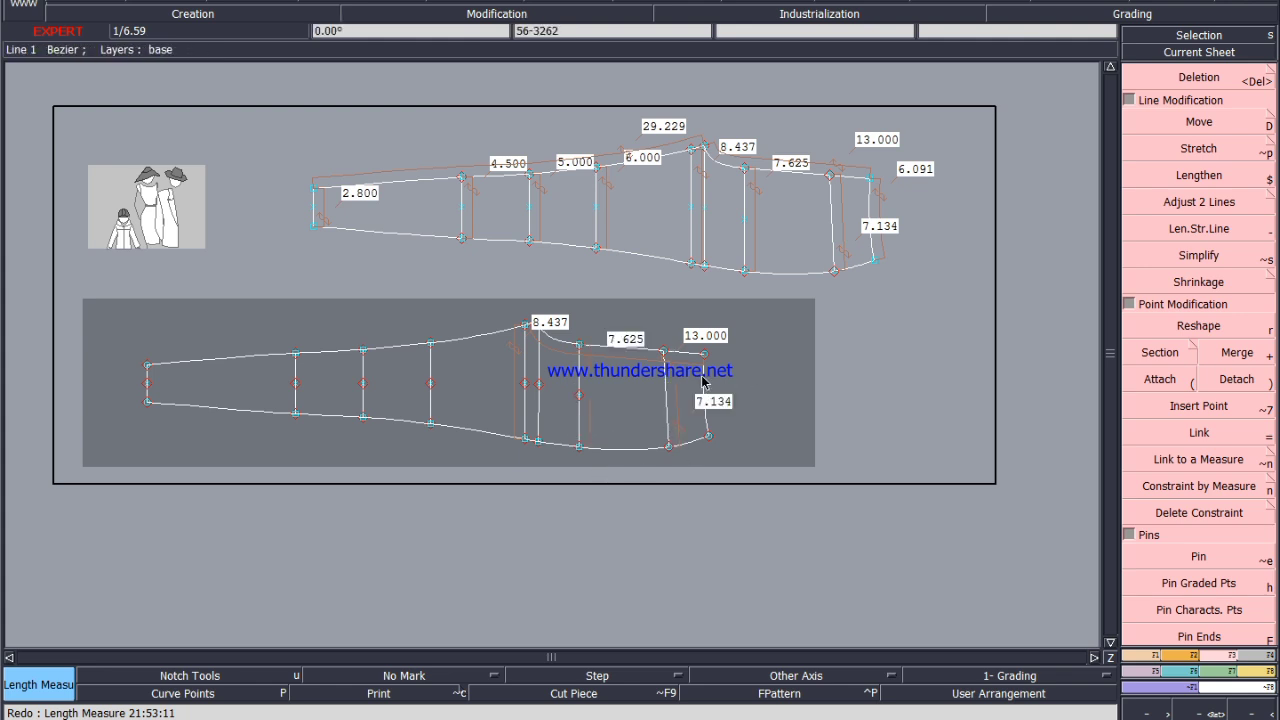
pyautogui.click(705, 384)
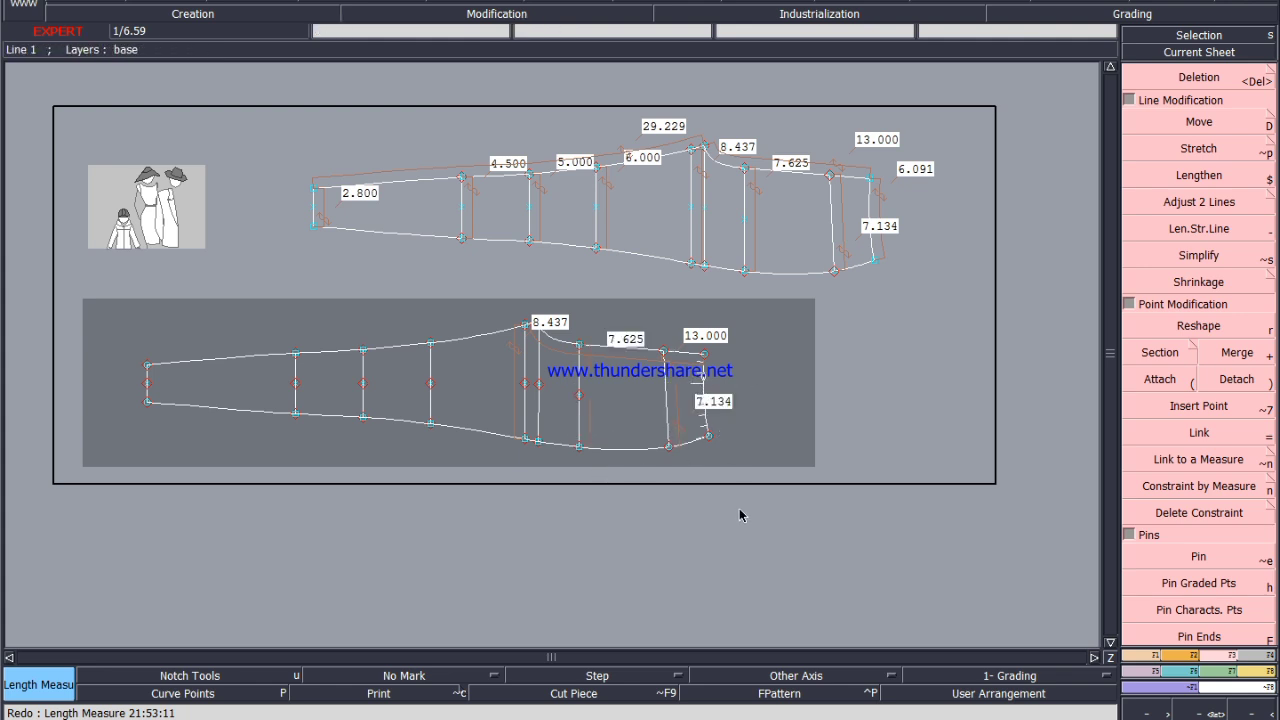
# Measure the three remaining leg cross lines and the left end of piece 56-3262, and save the model.
pyautogui.click(430, 370)
pyautogui.click(364, 372)
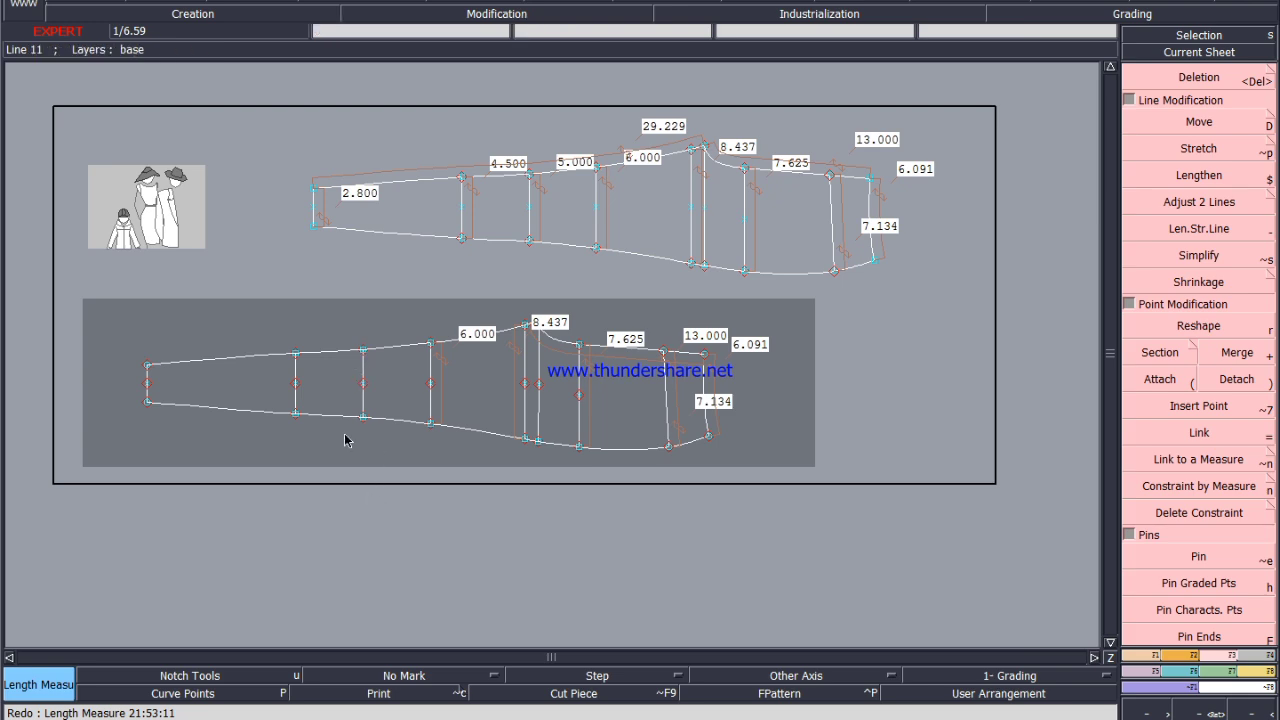
pyautogui.click(297, 367)
pyautogui.scroll(3, 145, 390)
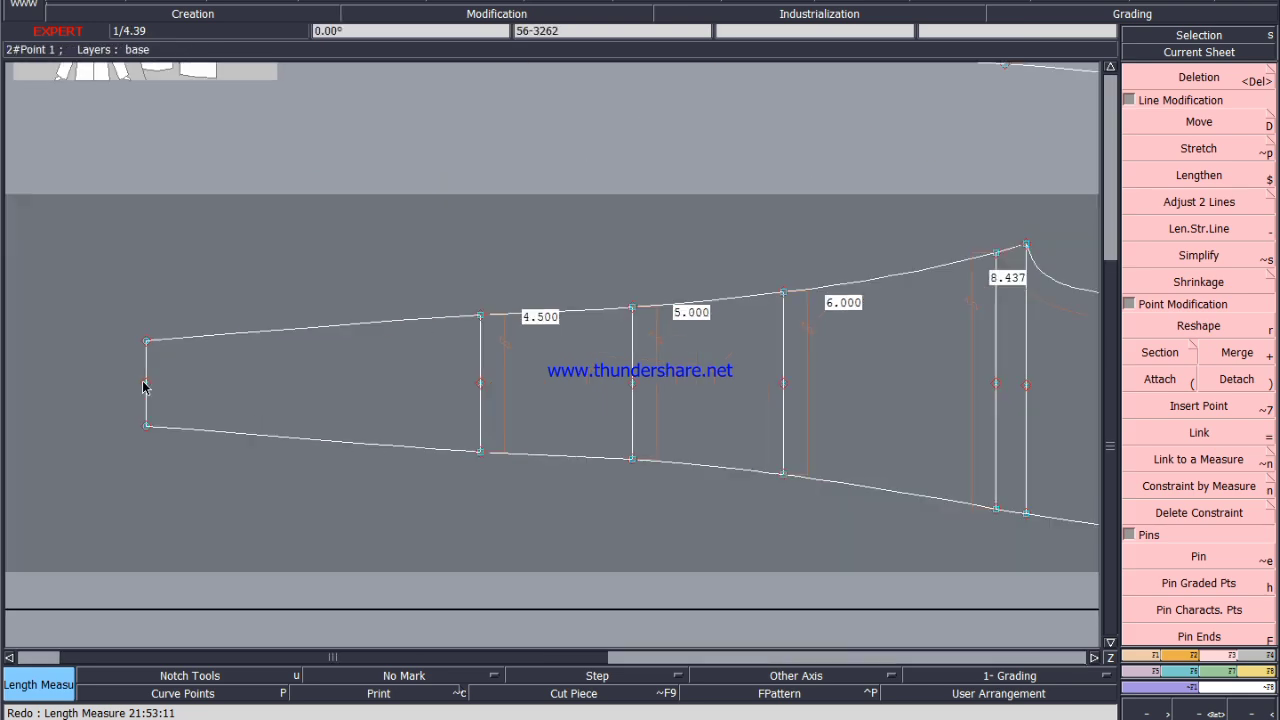
pyautogui.click(148, 372)
pyautogui.scroll(-3, 166, 485)
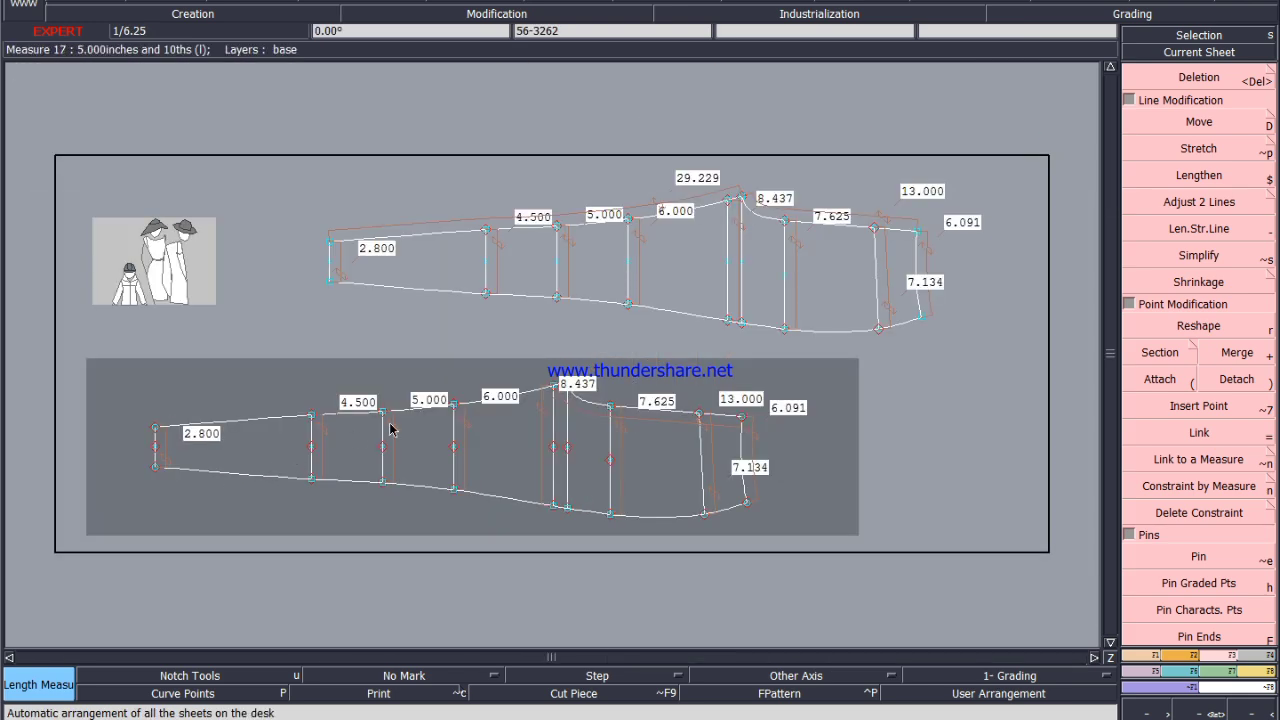
pyautogui.hotkey('ctrl', 's')
pyautogui.click(518, 450)
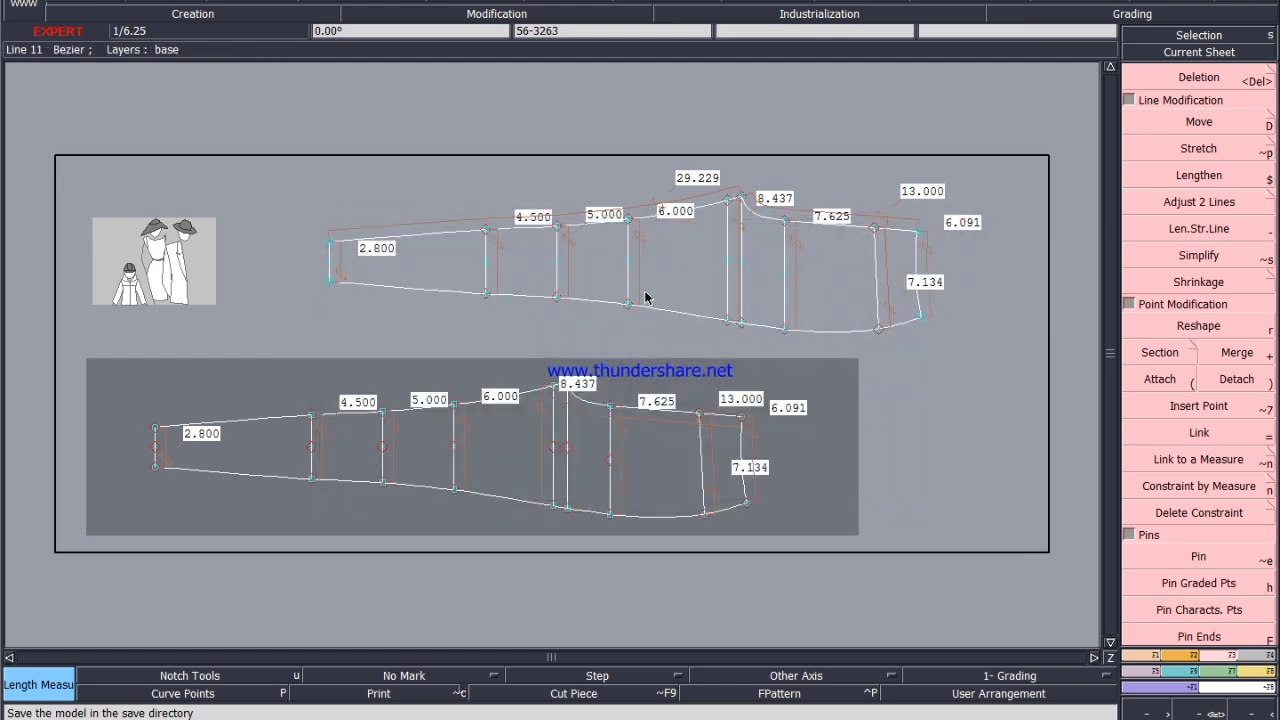
pyautogui.scroll(1, 272, 516)
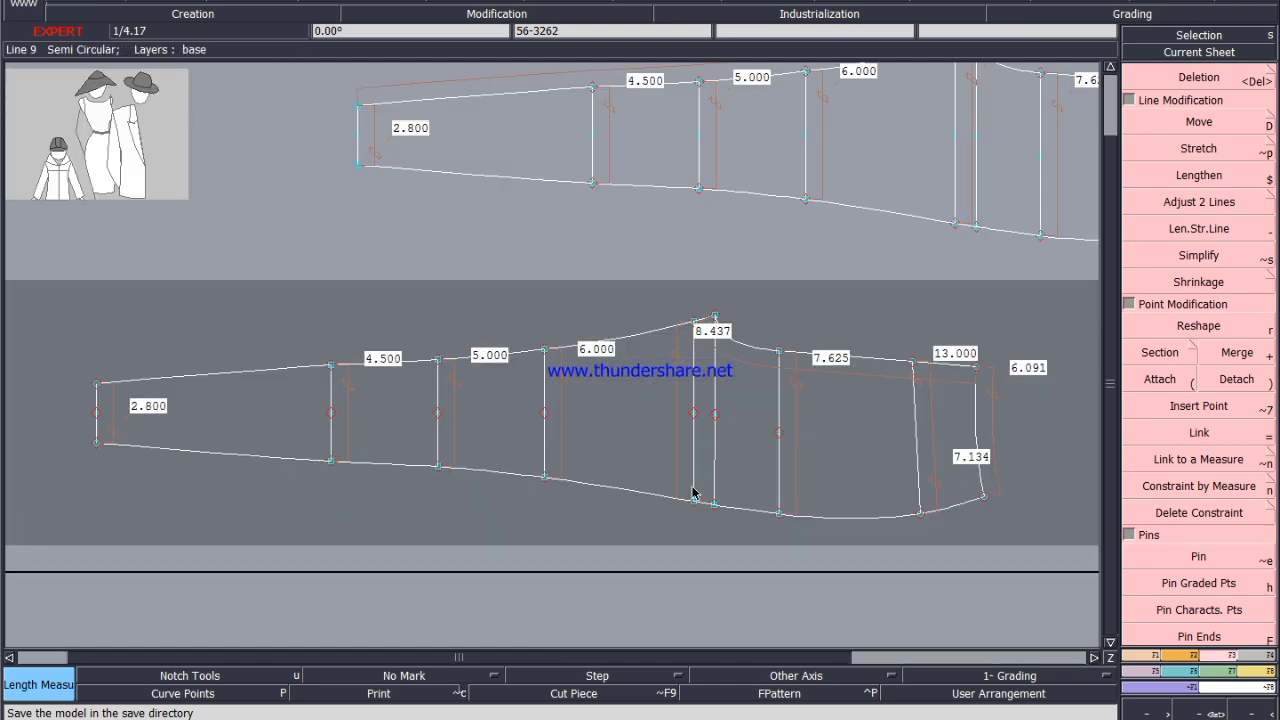
# Switch to the MIAMI 56-326 spec sheet in Excel, check the garment measurements, and return to the pattern.
pyautogui.click(1217, 124)
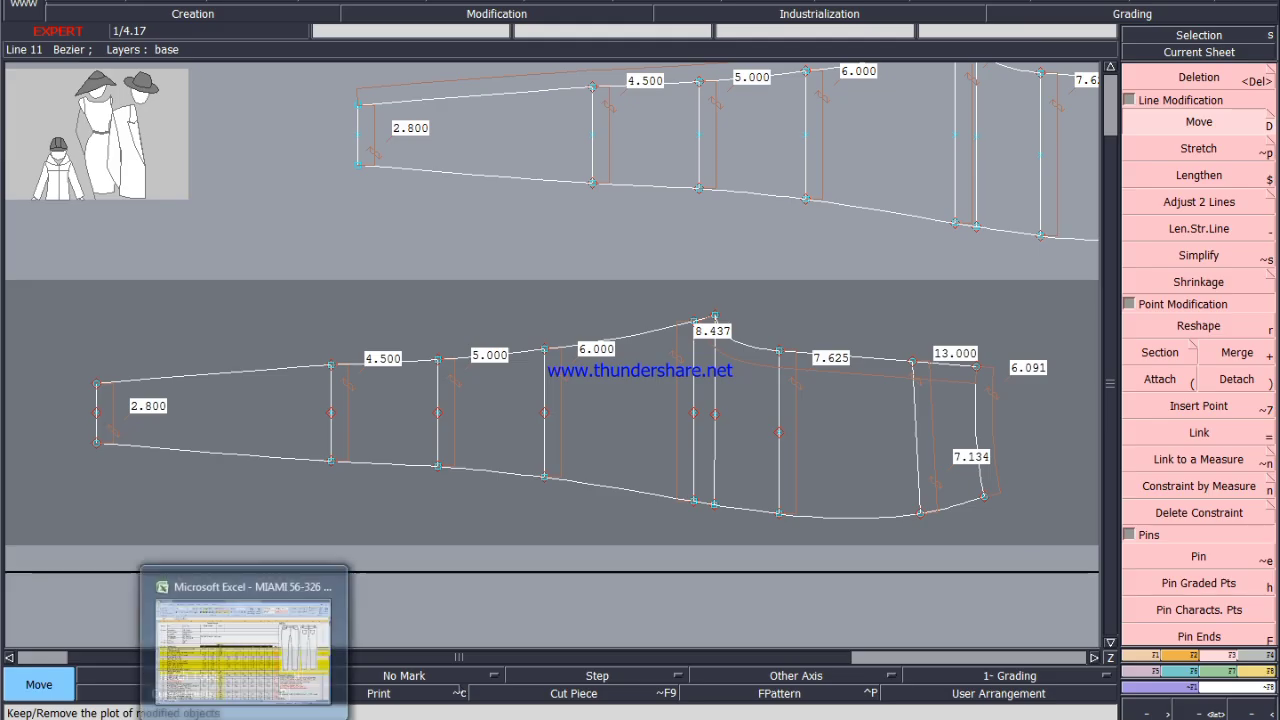
pyautogui.click(245, 630)
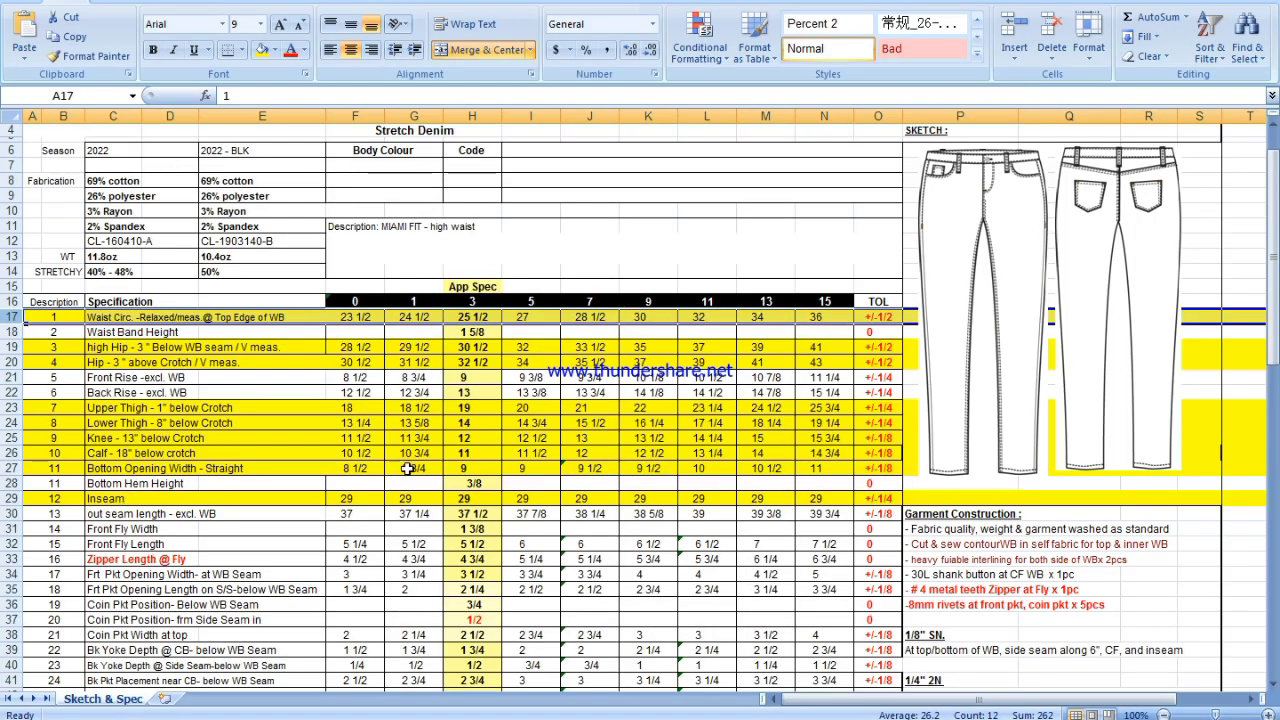
pyautogui.click(1200, 2)
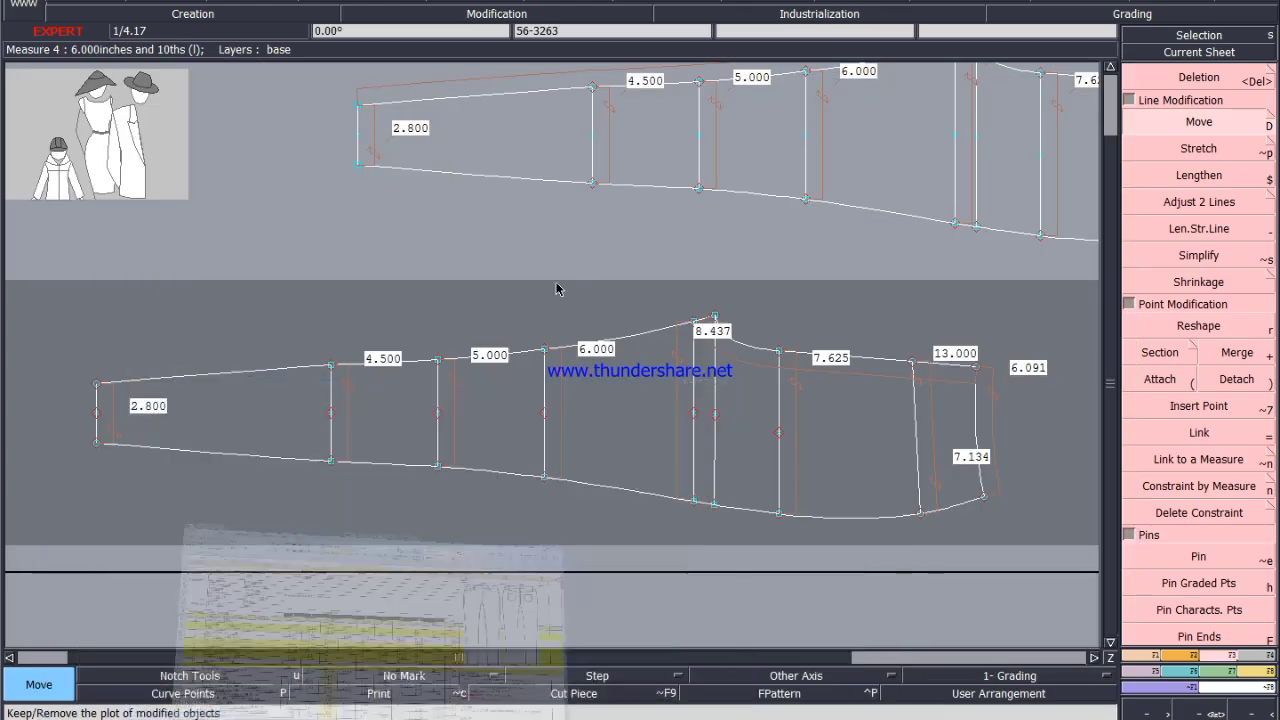
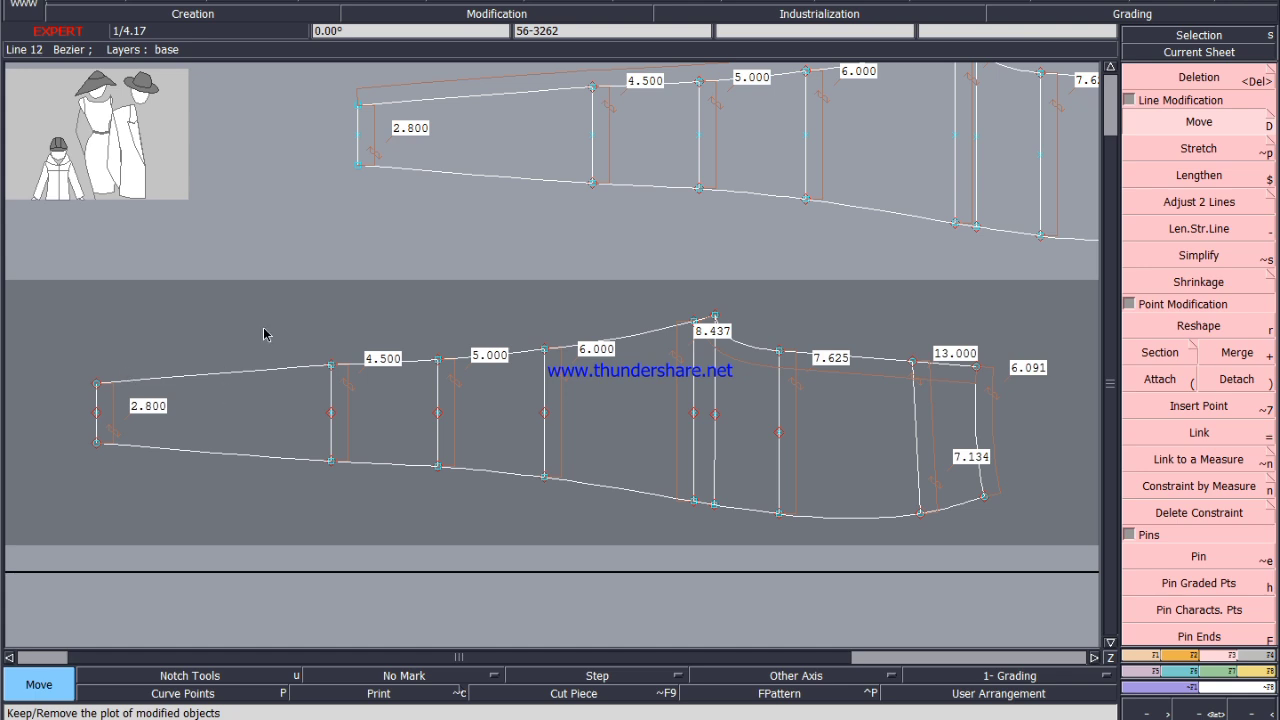
# Try to move the upper hem point of piece 56-3263 by 0 in X and 3.4 inches in Y, and undo the move.
pyautogui.scroll(-2, 197, 408)
pyautogui.scroll(1, 468, 225)
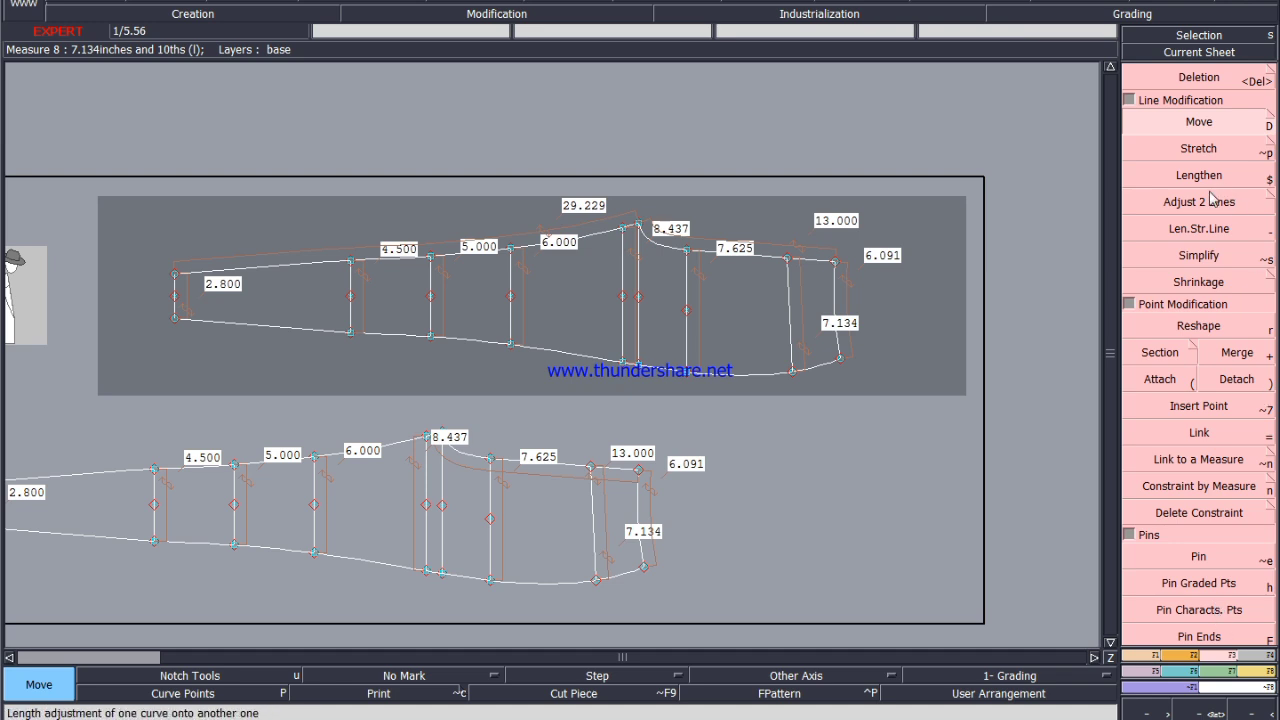
pyautogui.click(176, 280)
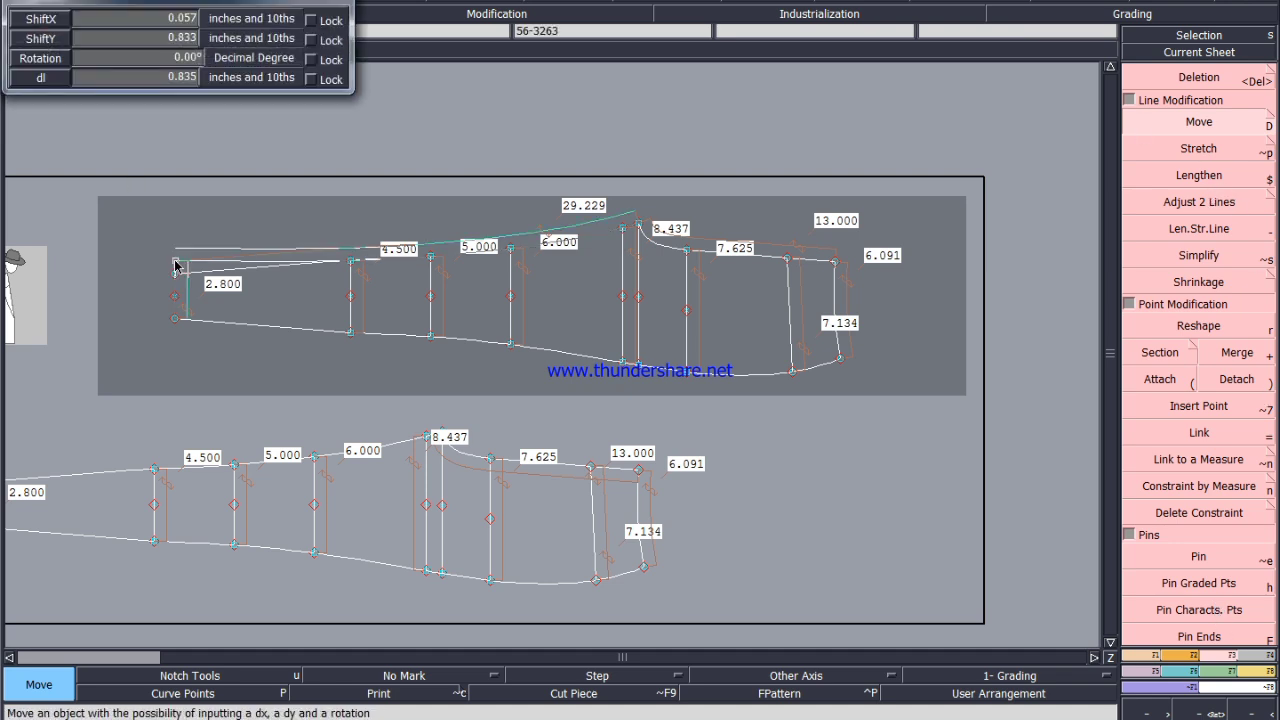
pyautogui.write('-0.044')
pyautogui.write('0')
pyautogui.press('Down')
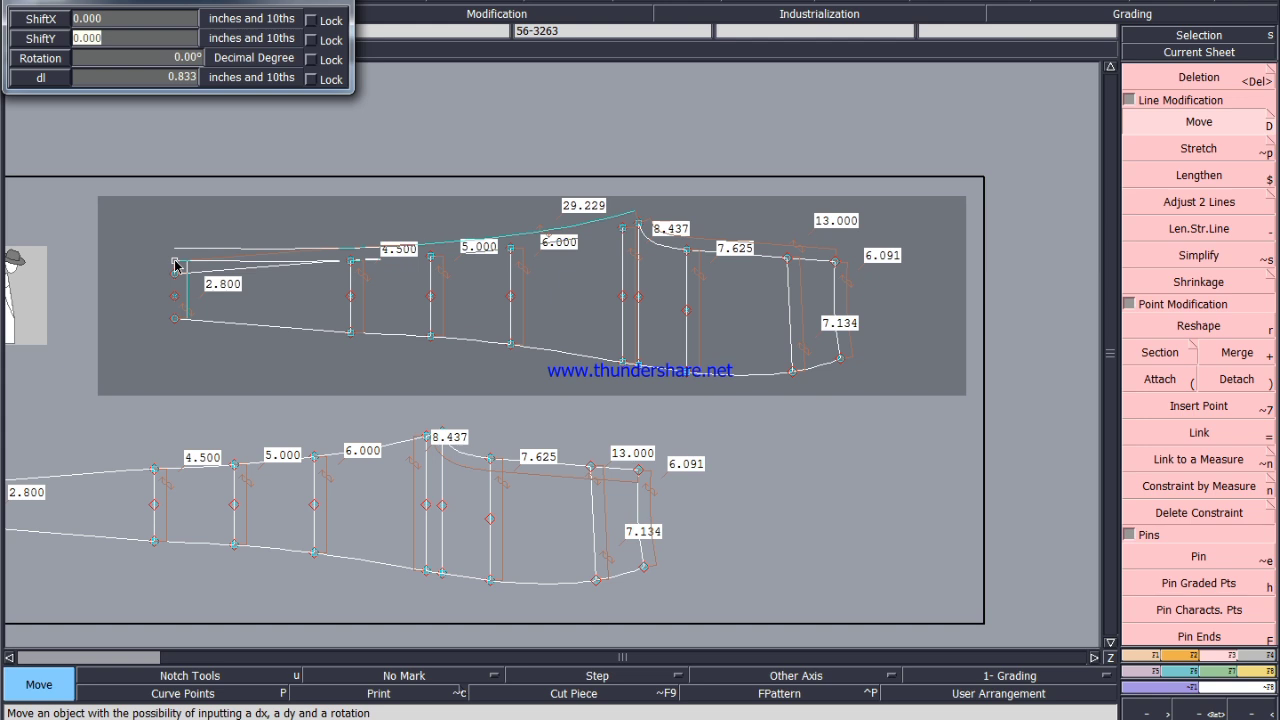
pyautogui.write('3.4')
pyautogui.press('Return')
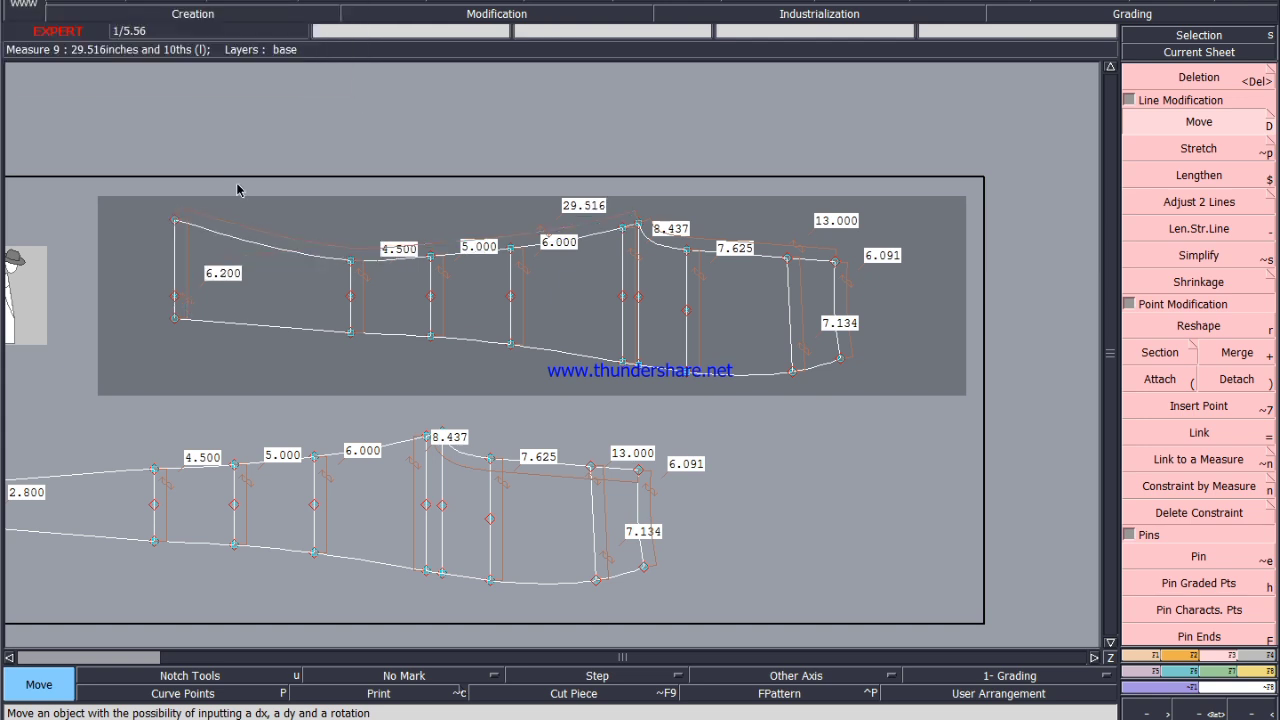
pyautogui.hotkey('ctrl', 'z')
pyautogui.scroll(-1, 229, 285)
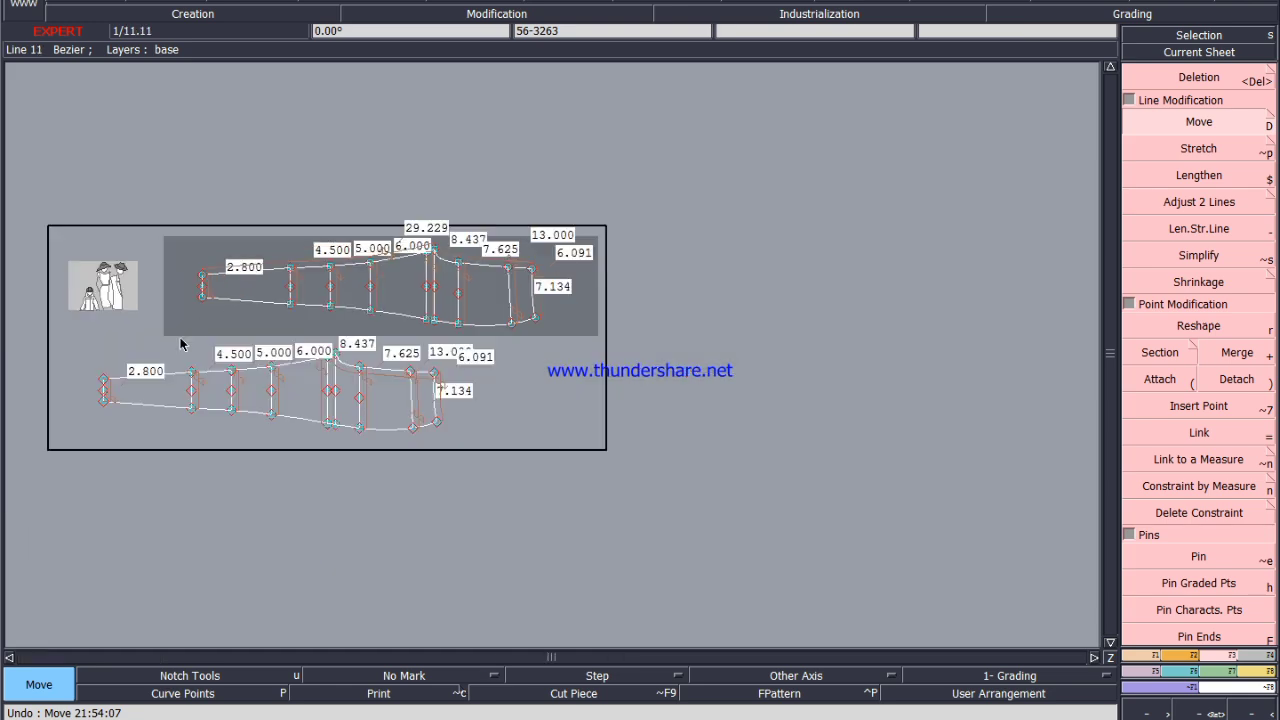
pyautogui.scroll(1, 103, 352)
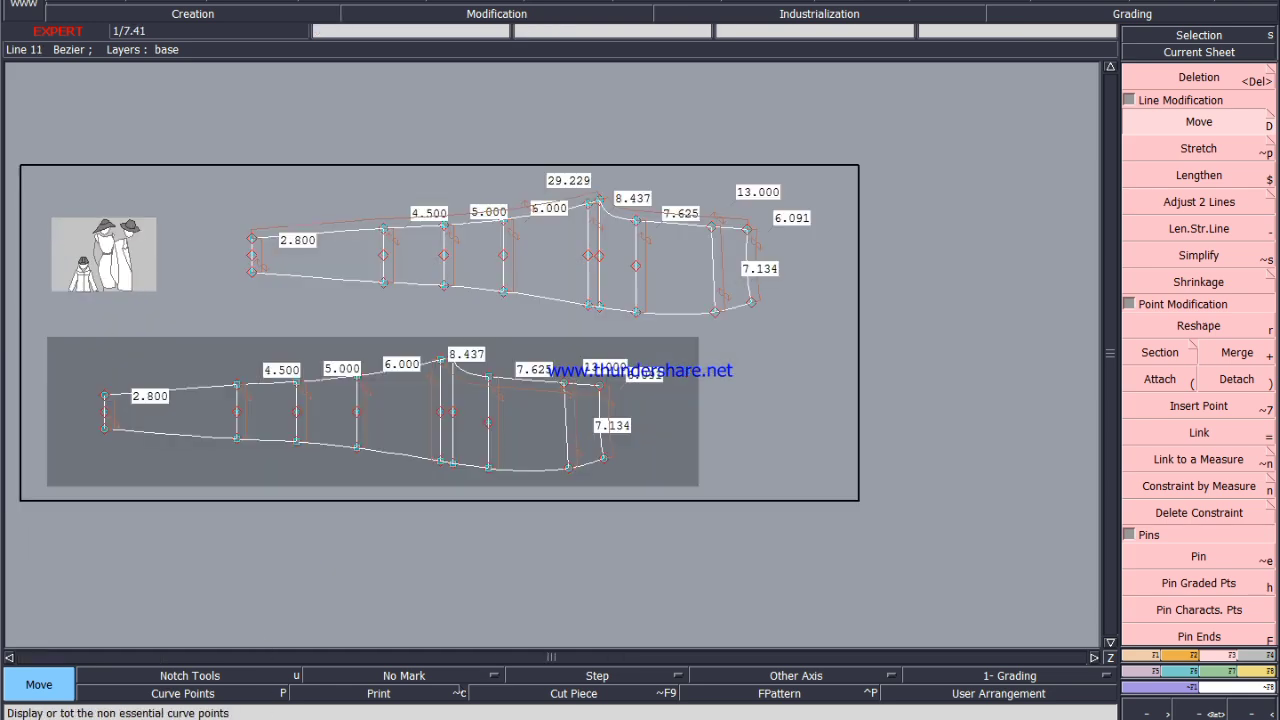
pyautogui.click(260, 620)
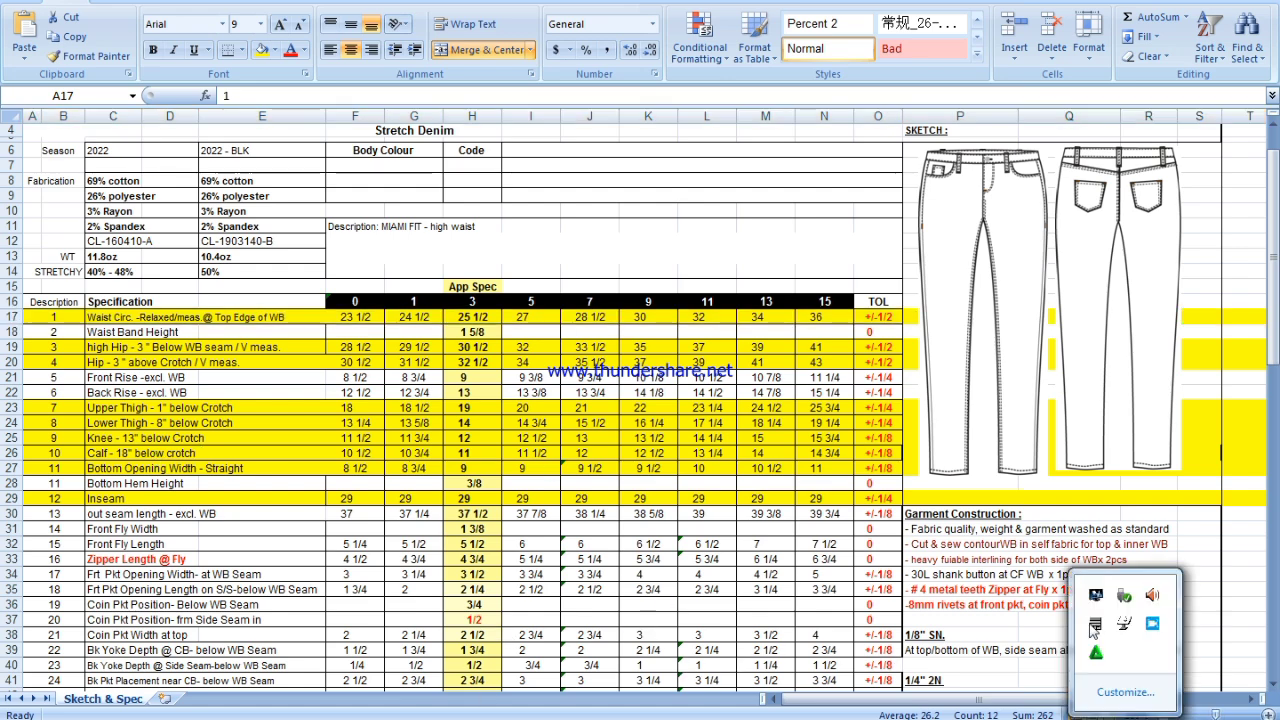
pyautogui.click(1152, 624)
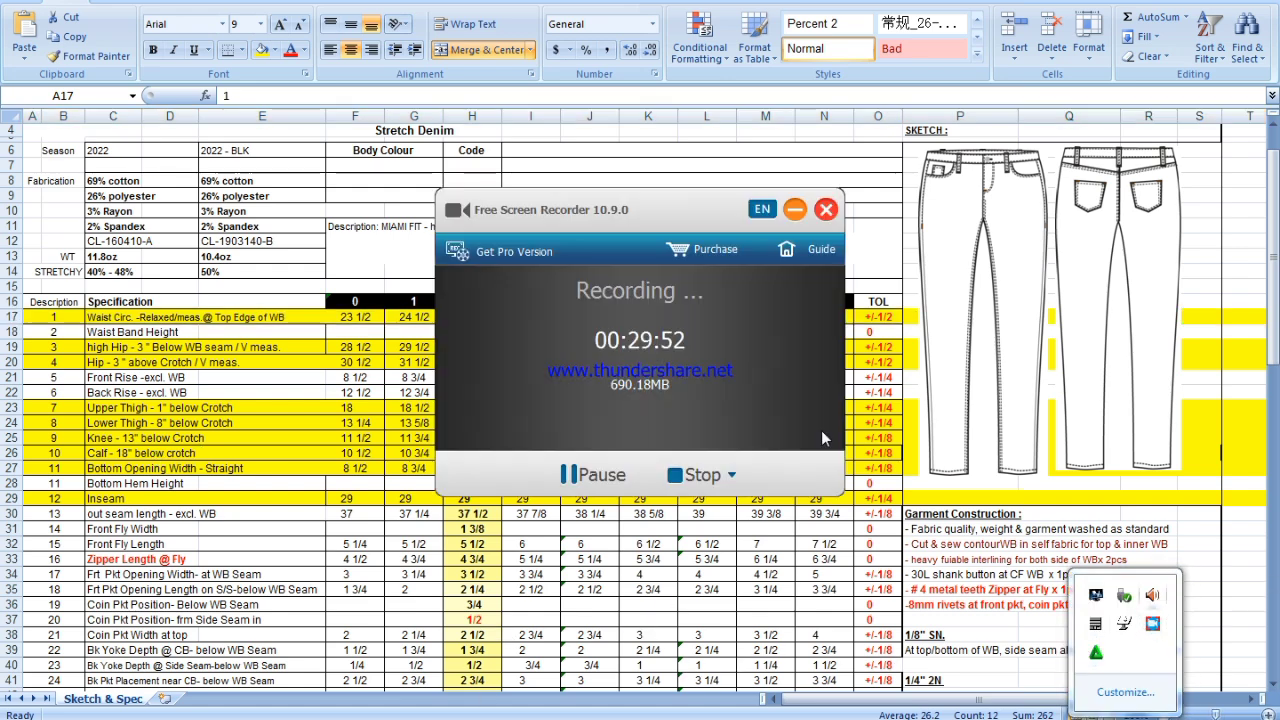
pyautogui.click(613, 478)
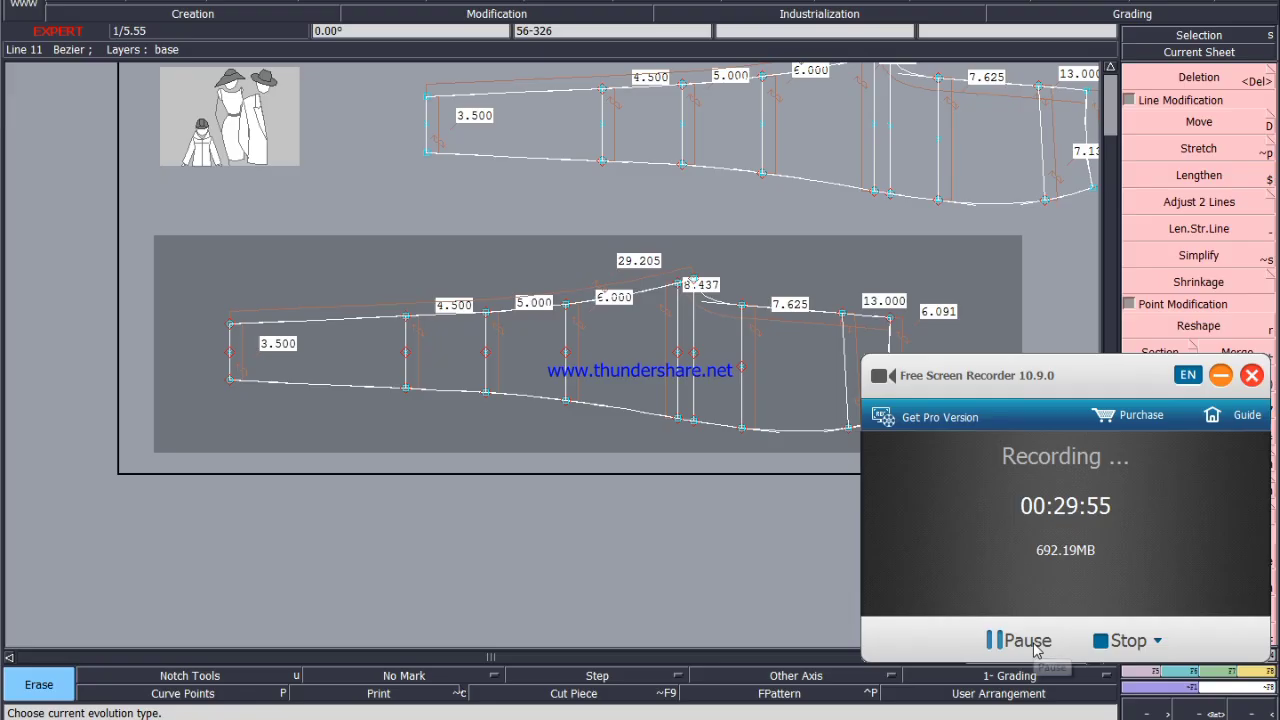
pyautogui.click(1224, 377)
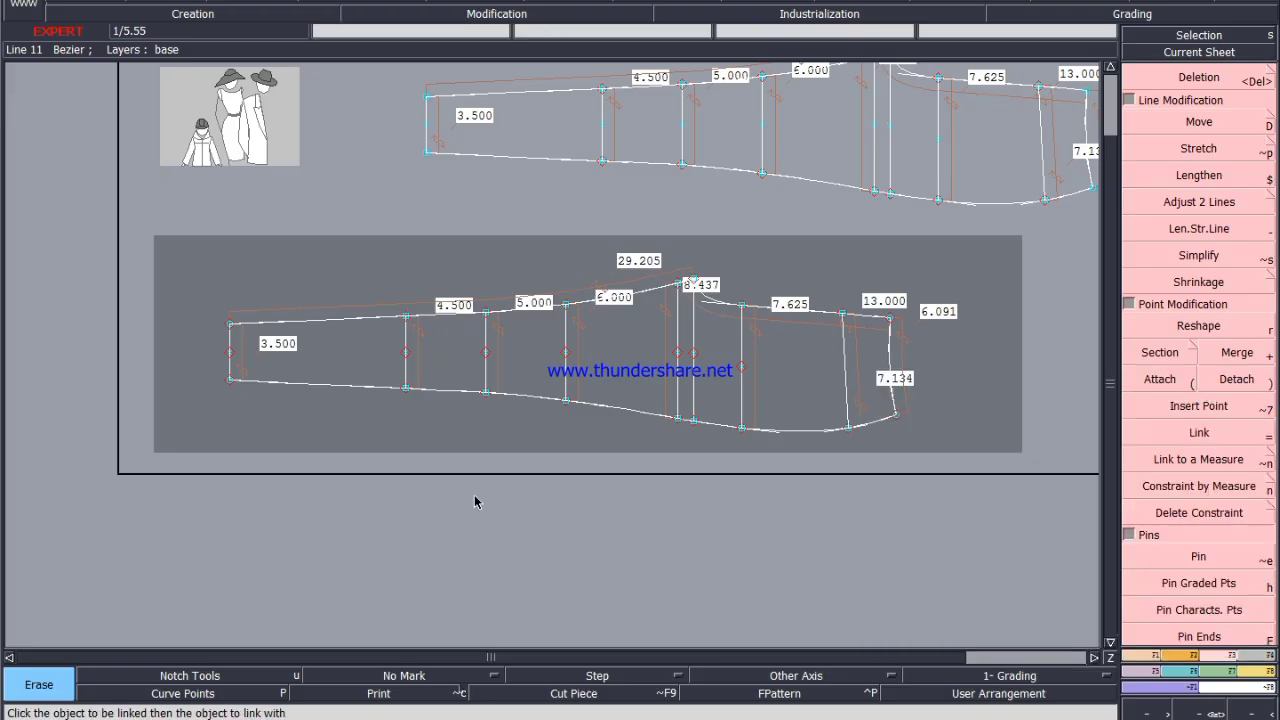
# Save the model and automatically arrange all the sheets on the desk.
pyautogui.scroll(-2, 419, 448)
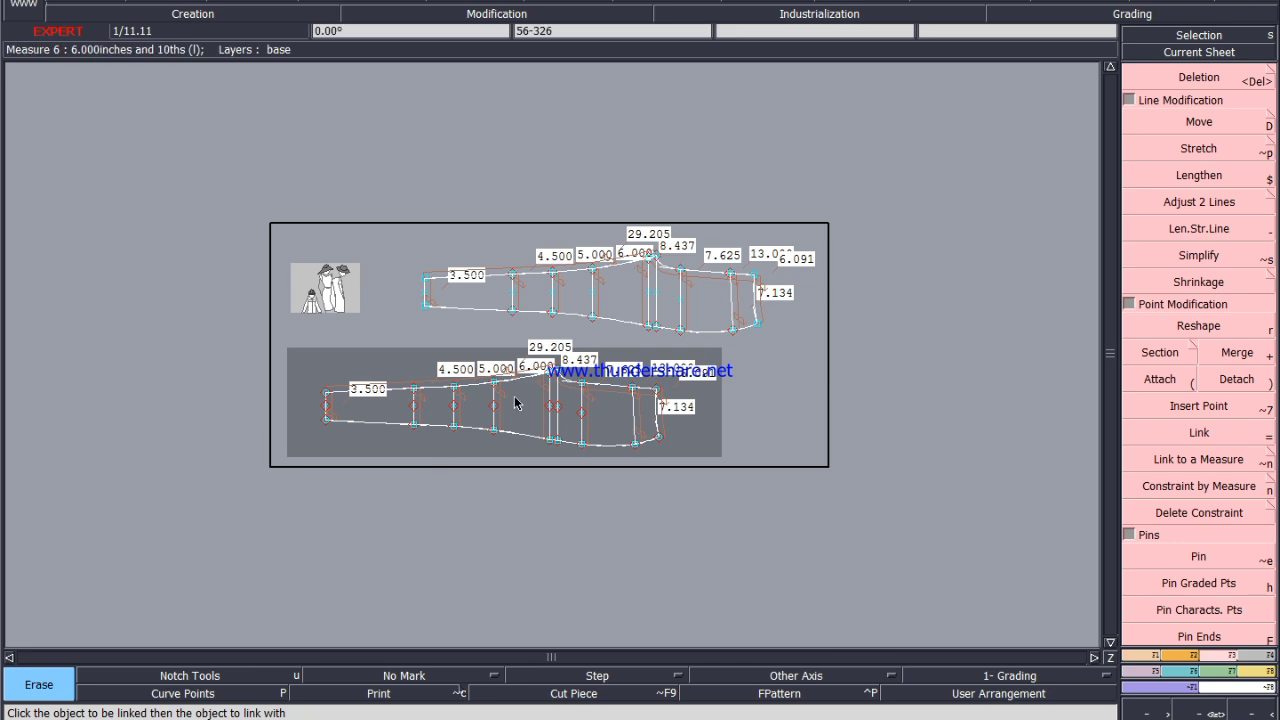
pyautogui.hotkey('ctrl', 's')
pyautogui.click(533, 456)
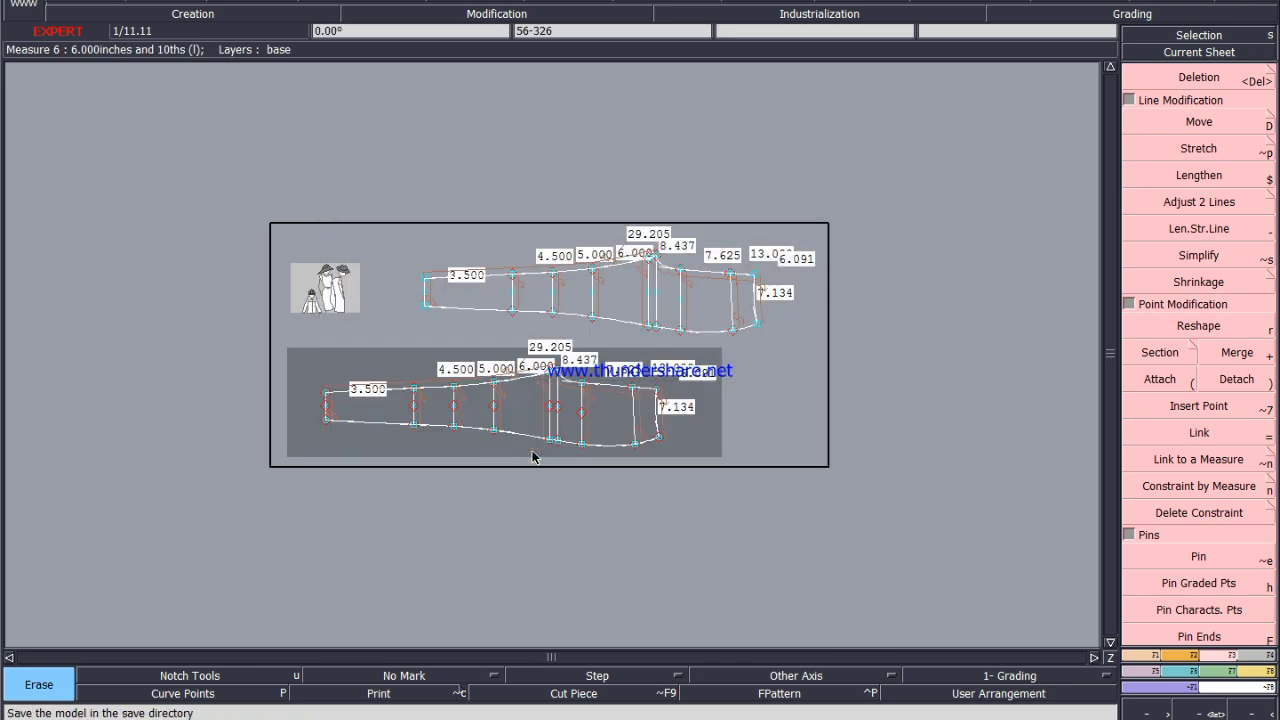
pyautogui.press('j')
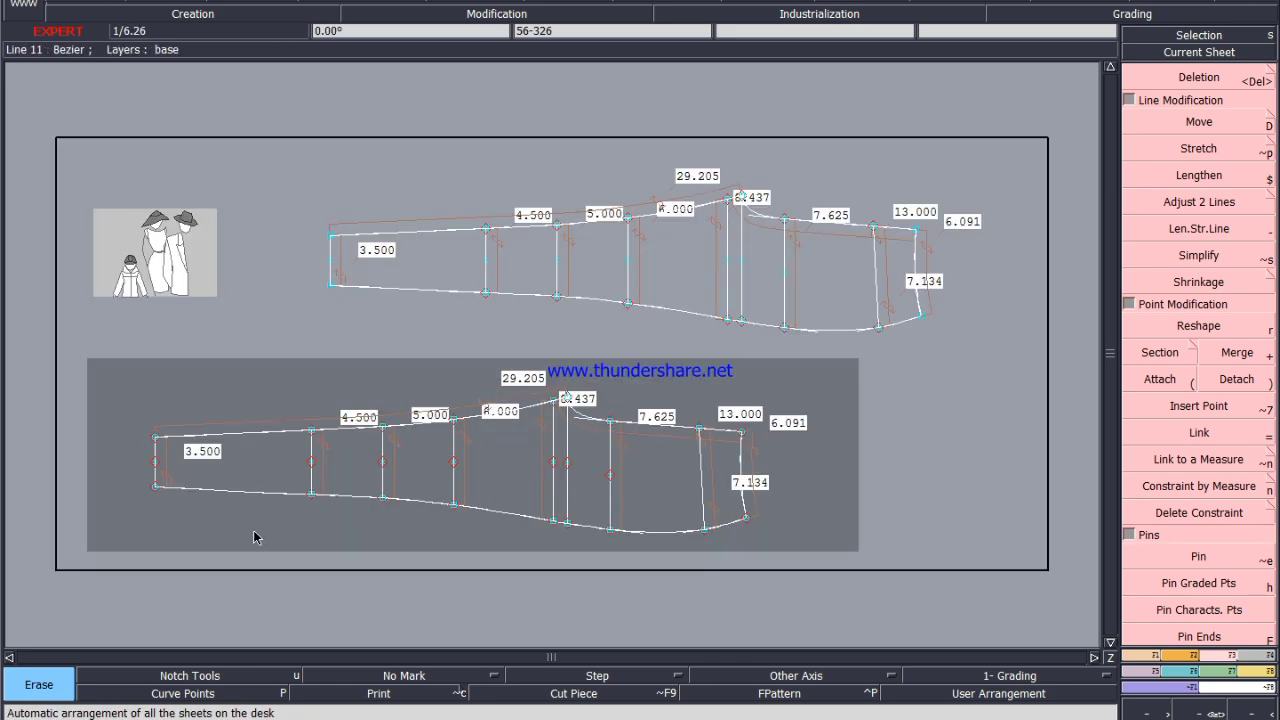
pyautogui.scroll(1, 203, 520)
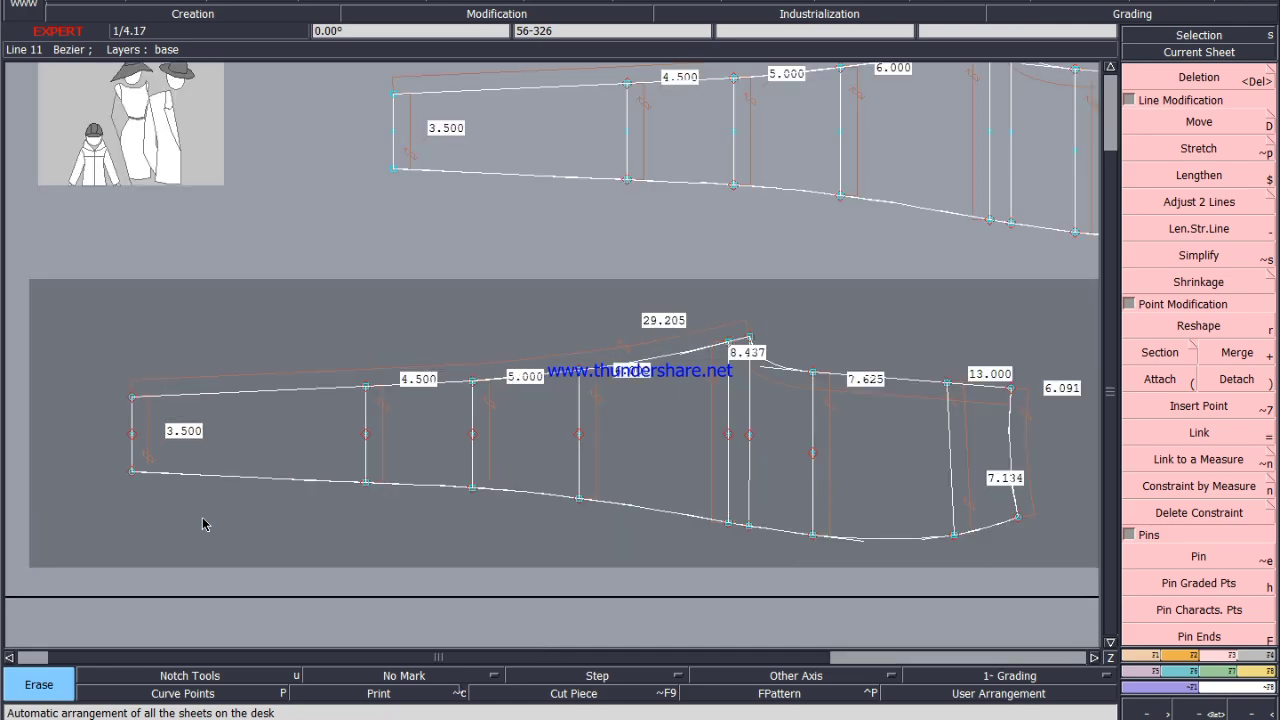
# Switch to the spec sheet in Excel, check the App Spec leg measurements, and return to the pattern.
pyautogui.click(310, 716)
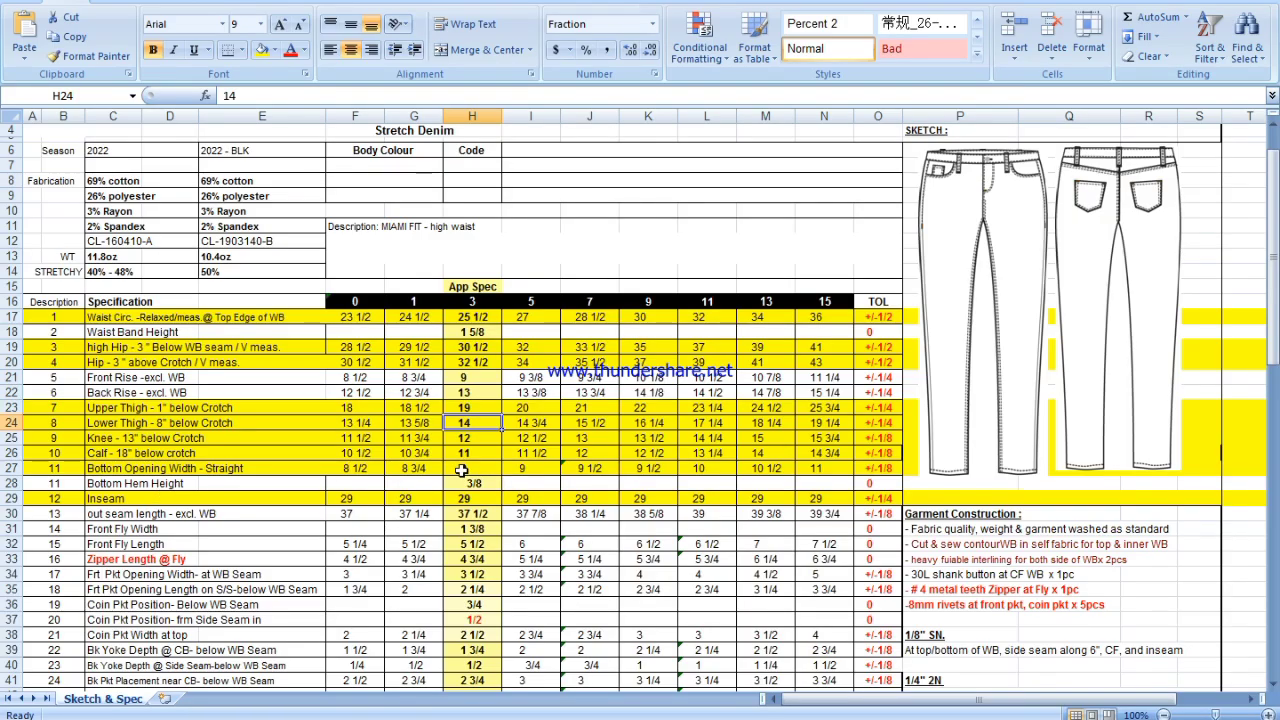
pyautogui.press('h')
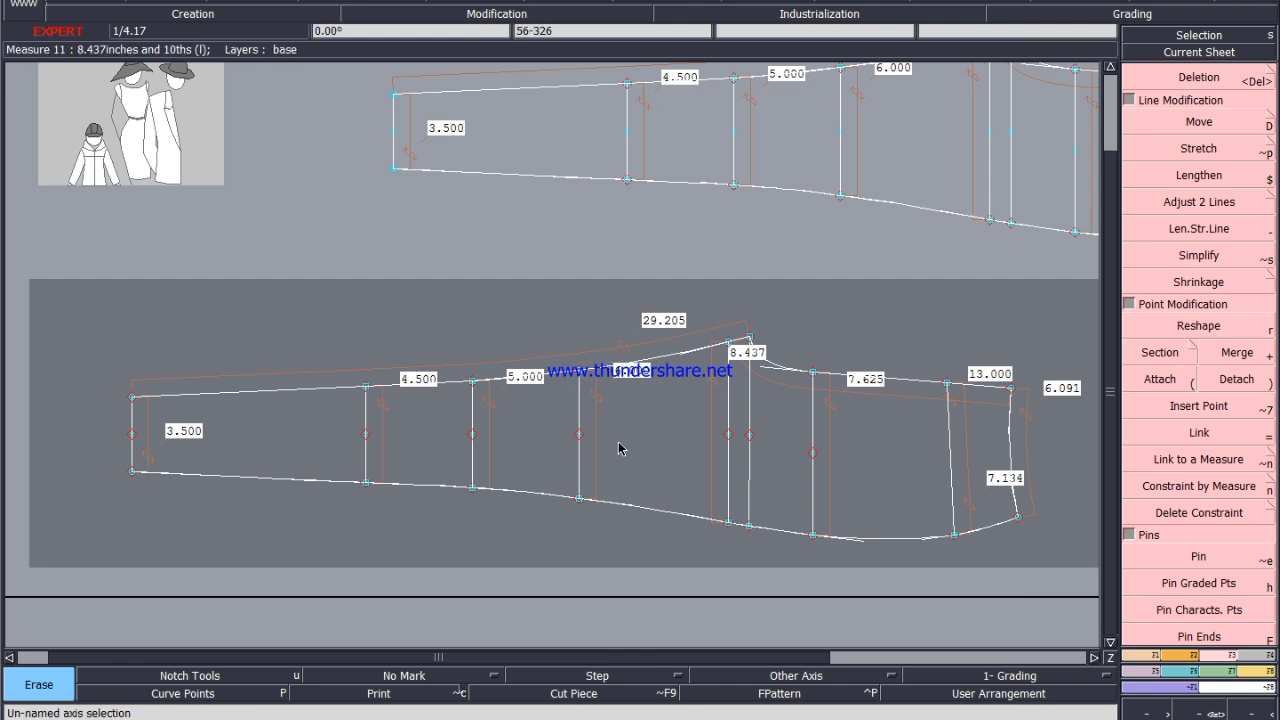
# Move the upper-edge points of piece 56-326 from the hem to the crotch by 0 in X and 1 inch in Y.
pyautogui.click(1238, 122)
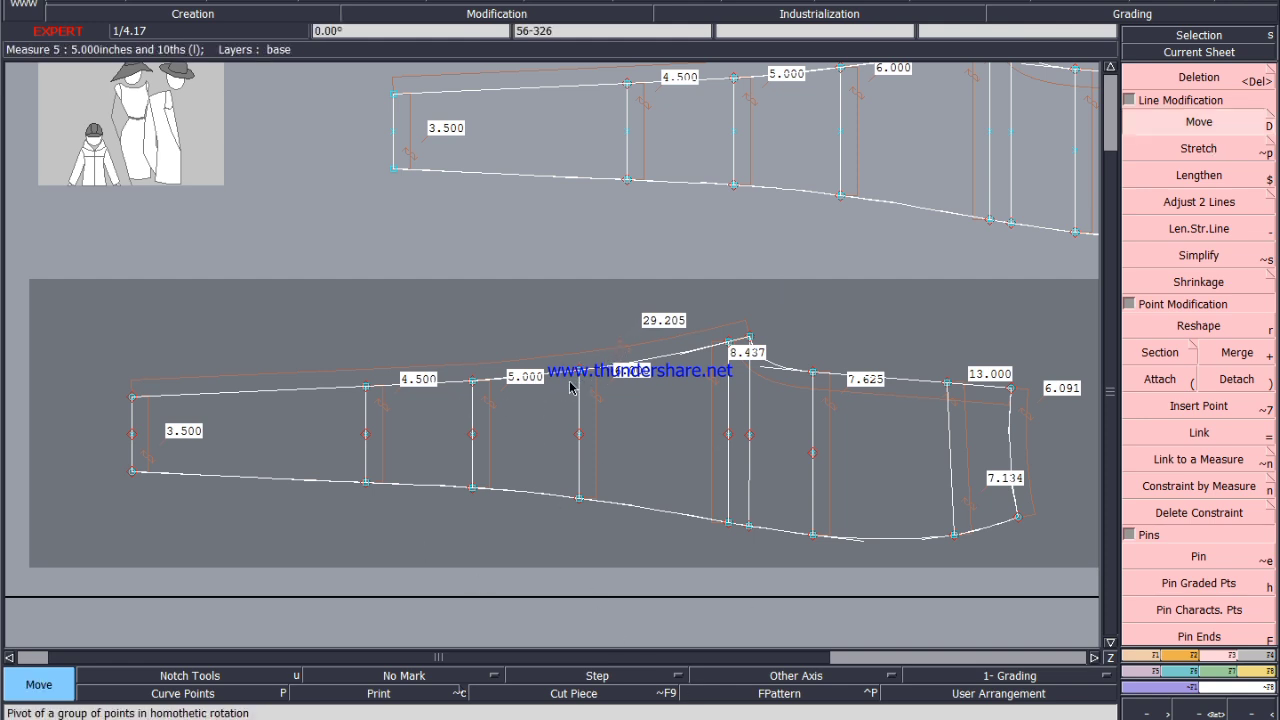
pyautogui.moveTo(610, 346); pyautogui.dragTo(122, 426)
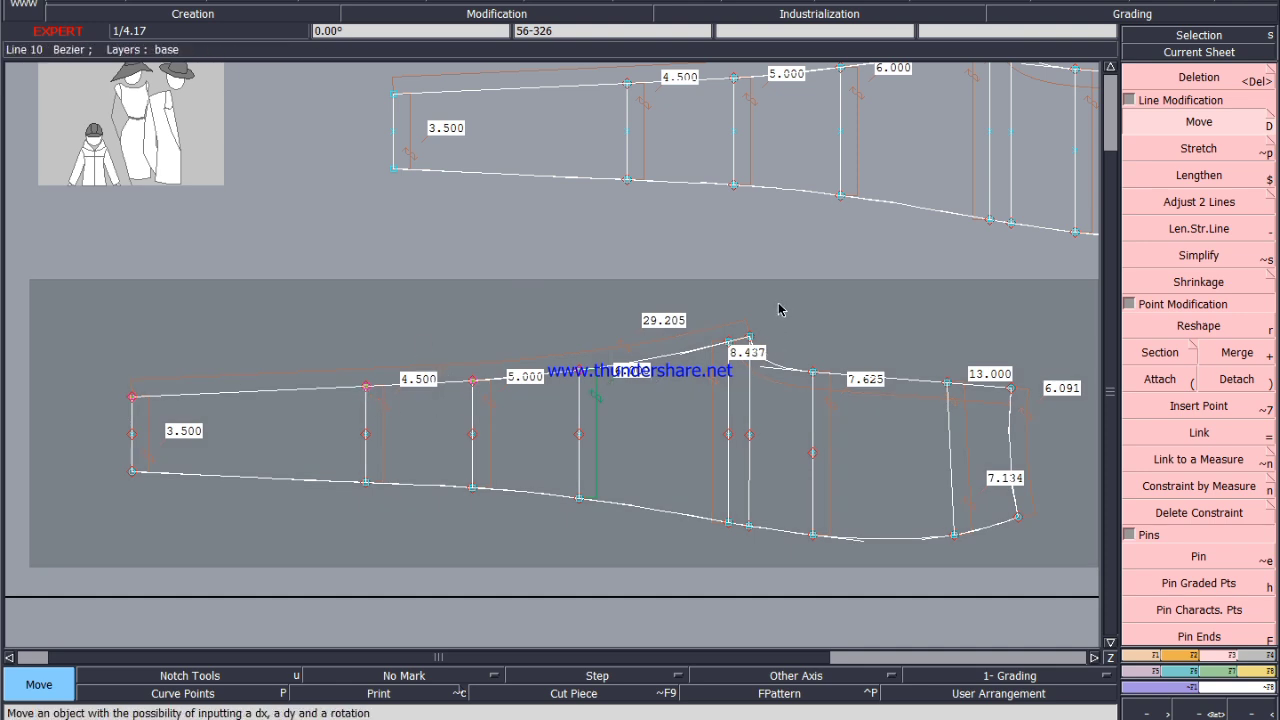
pyautogui.moveTo(778, 300); pyautogui.dragTo(102, 413)
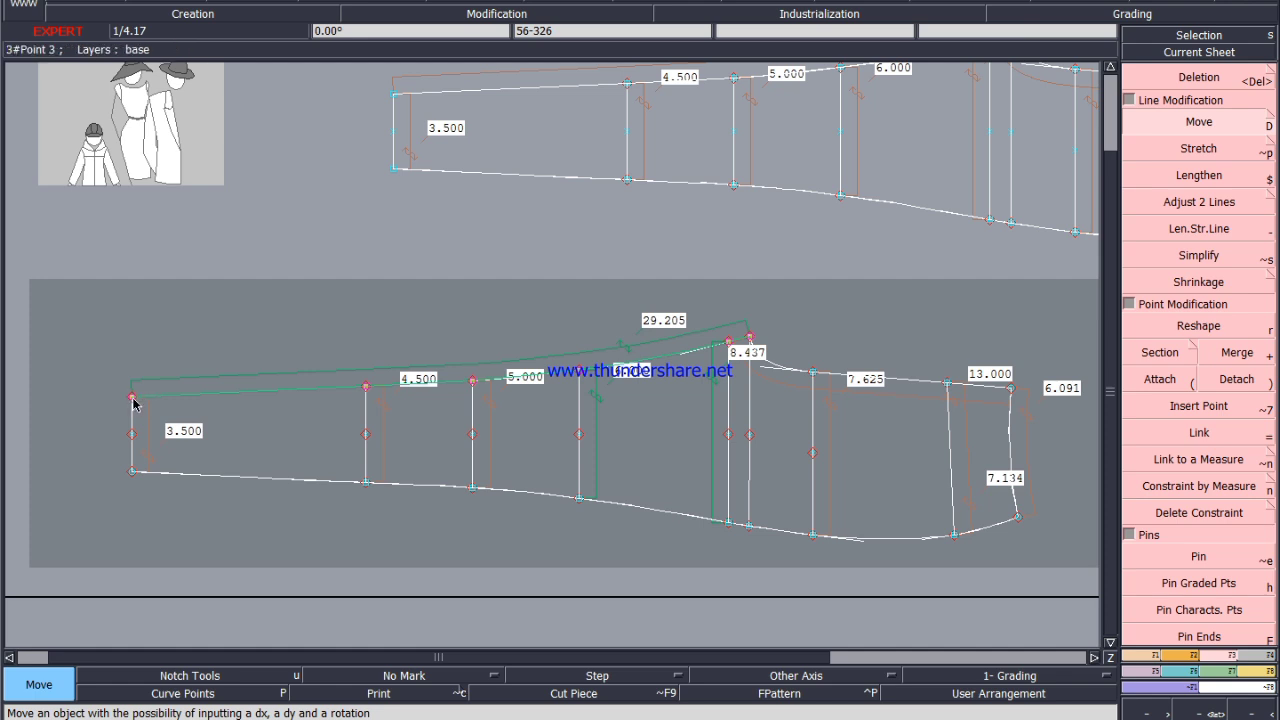
pyautogui.click(132, 398)
pyautogui.press('Down')
pyautogui.write('0')
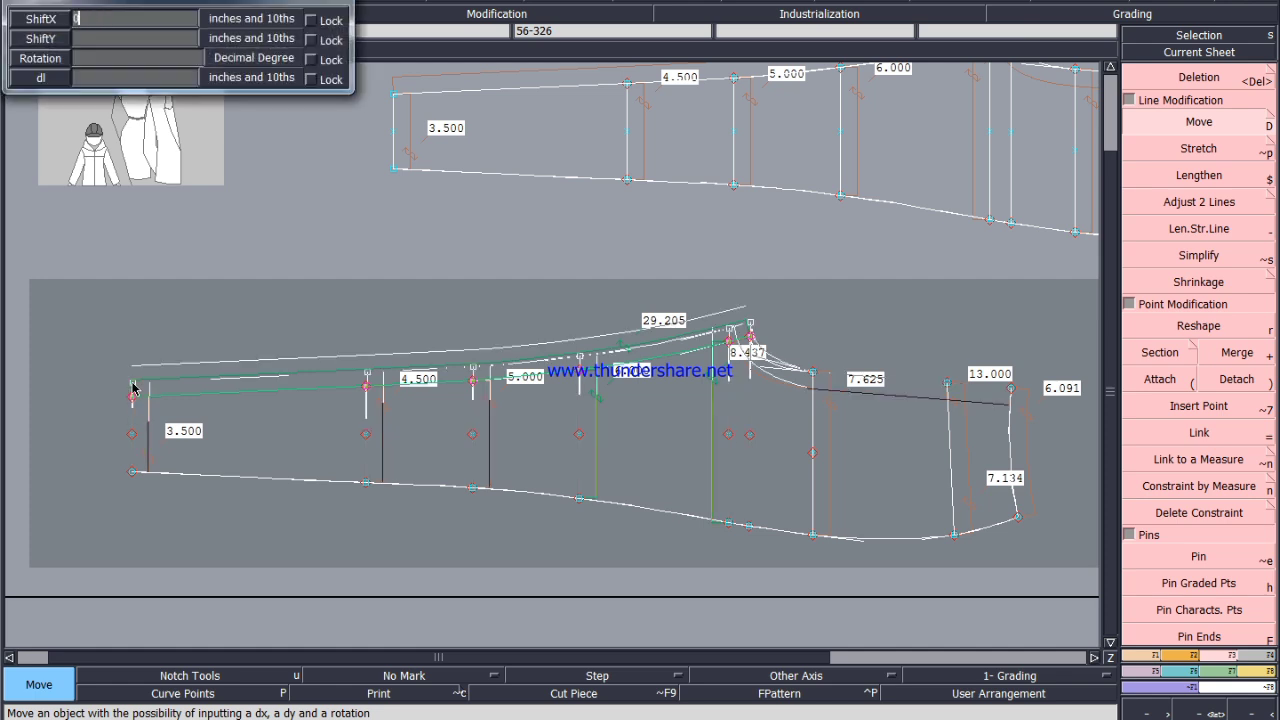
pyautogui.press('Down')
pyautogui.write('1')
pyautogui.press('Return')
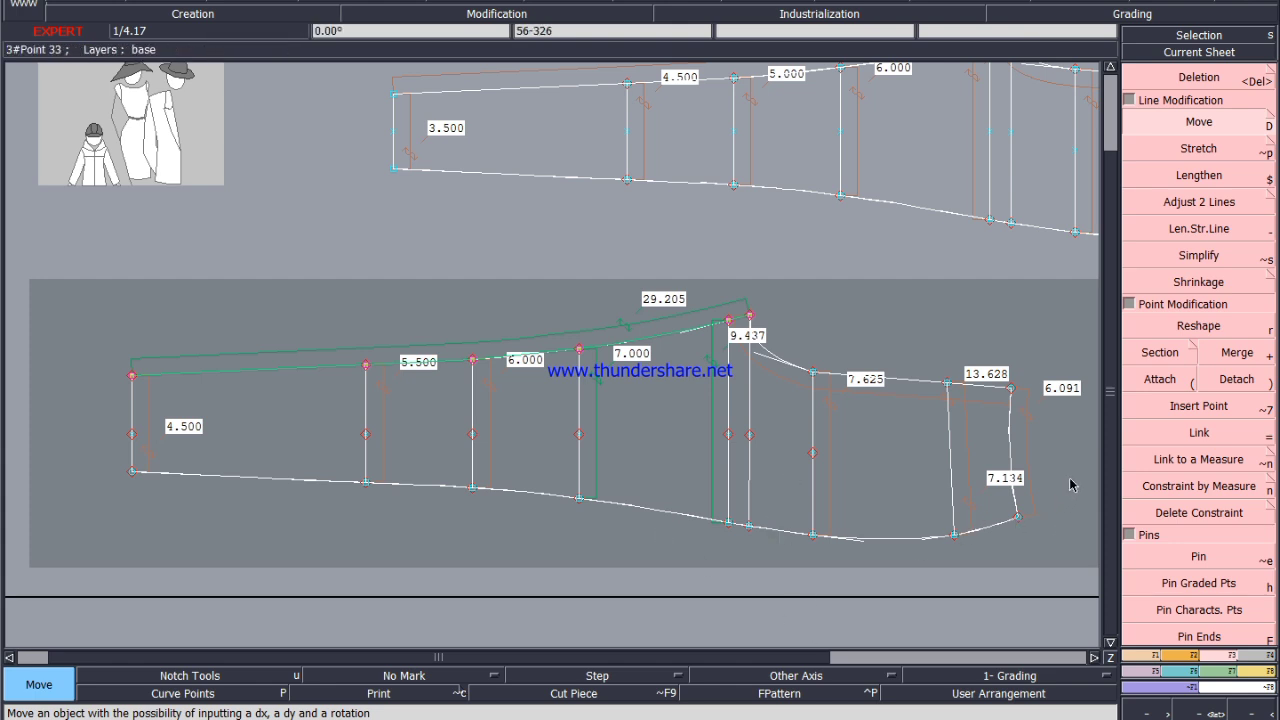
# Move all lower-edge points of piece 56-326 by 0 in X and -1 inch in Y, and save the model.
pyautogui.moveTo(1072, 462); pyautogui.dragTo(103, 582)
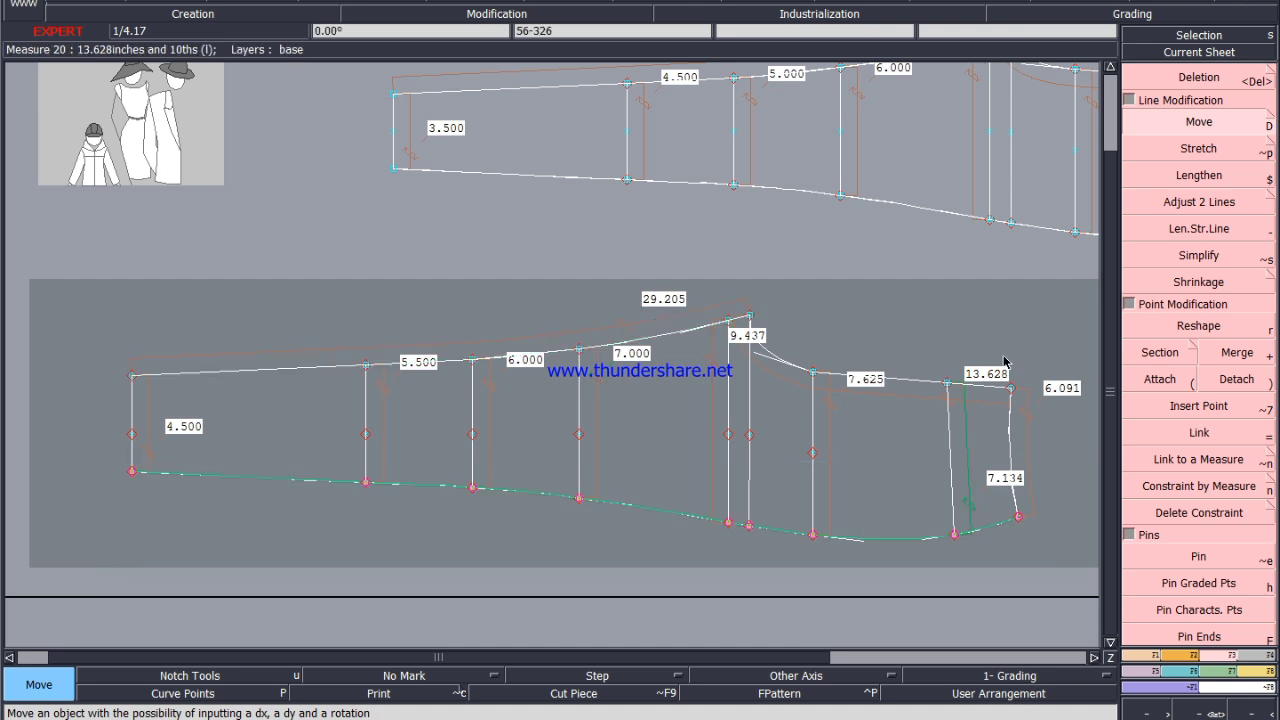
pyautogui.click(131, 474)
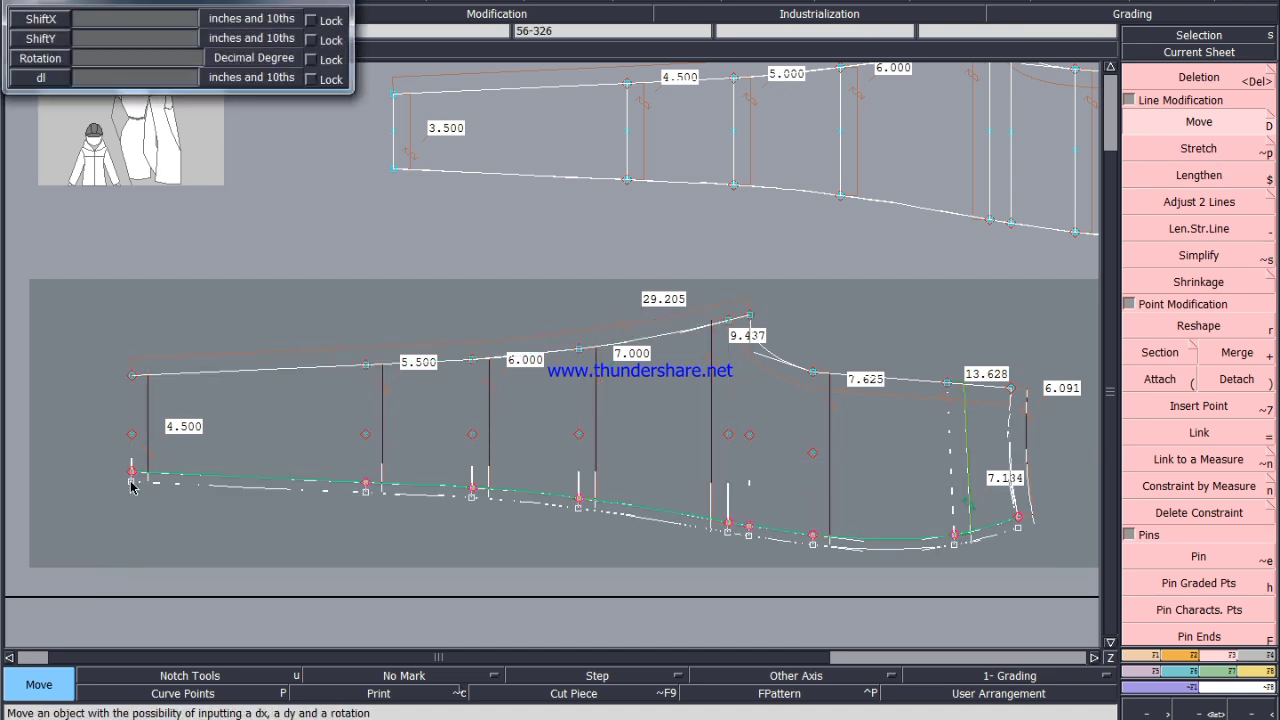
pyautogui.press('Down')
pyautogui.press('Down')
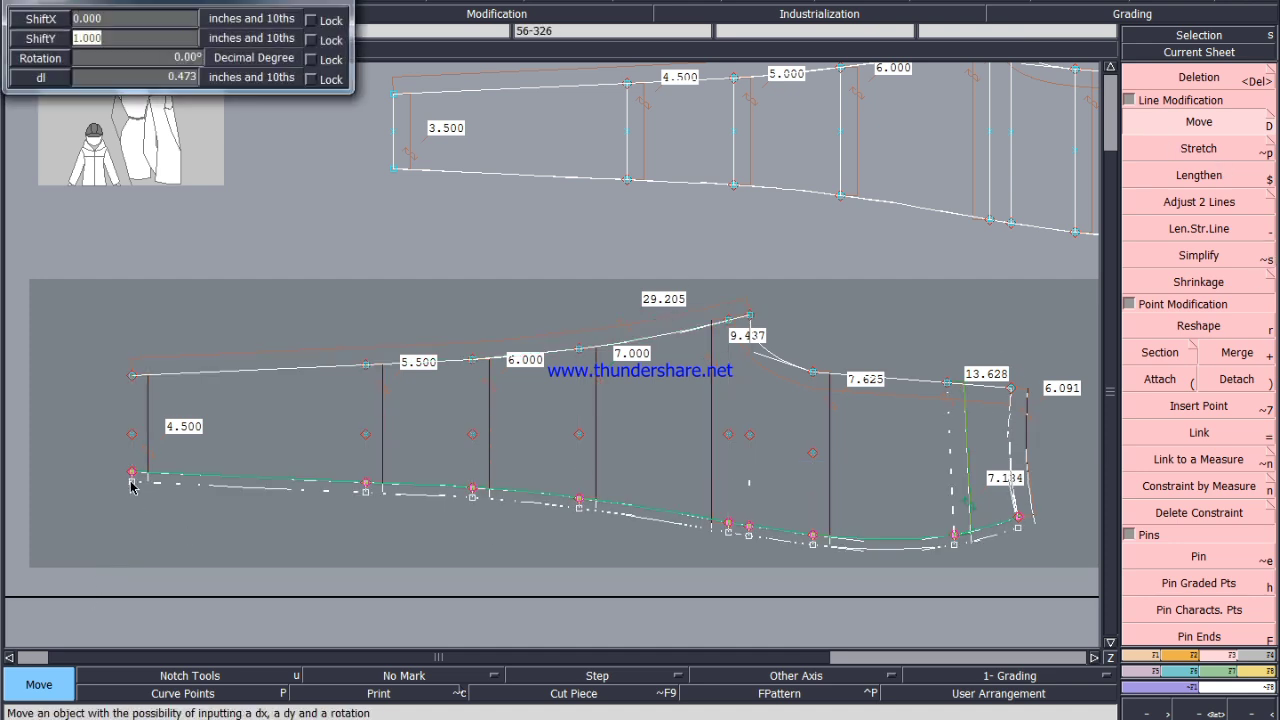
pyautogui.press('BackSpace')
pyautogui.write('-1')
pyautogui.press('Return')
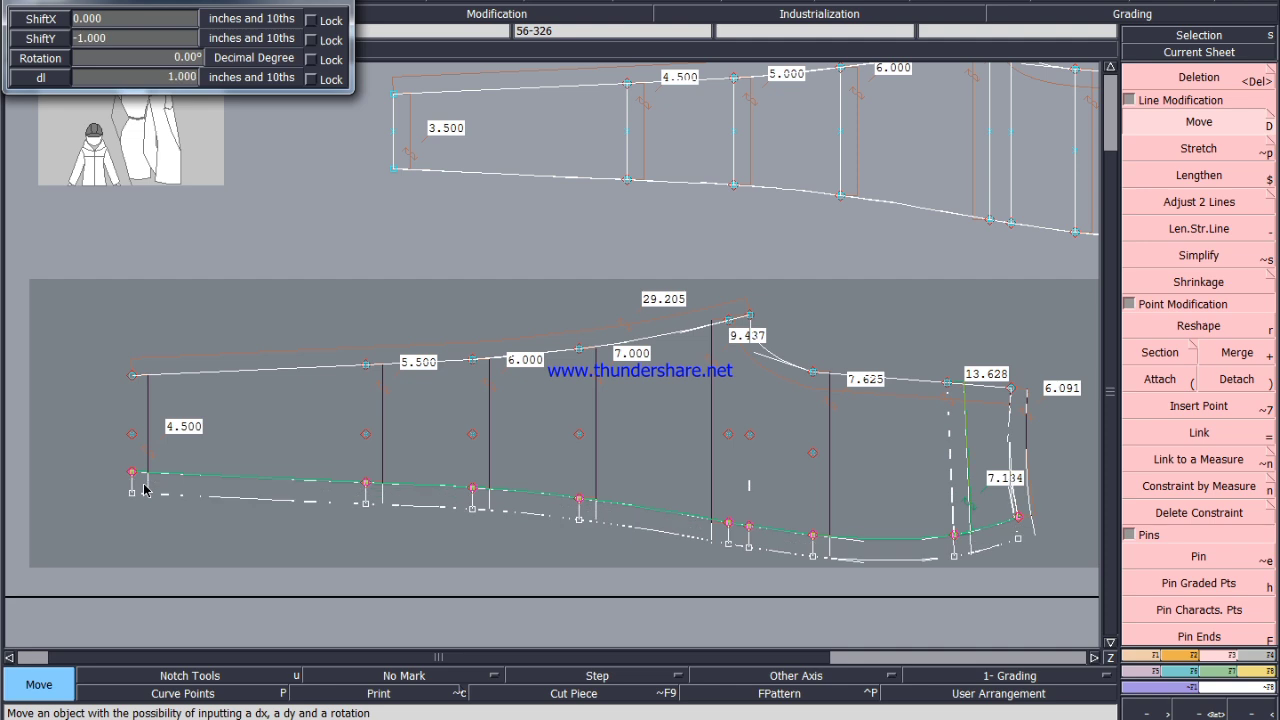
pyautogui.click(161, 560)
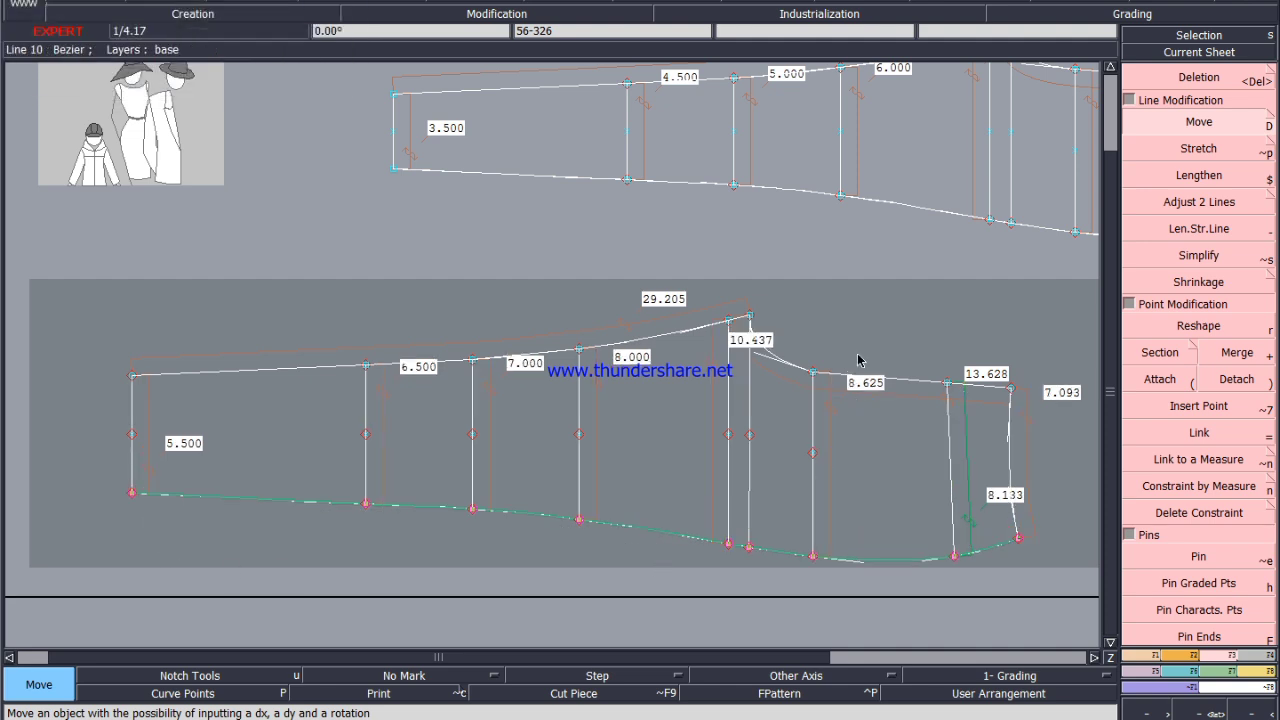
pyautogui.click(863, 350)
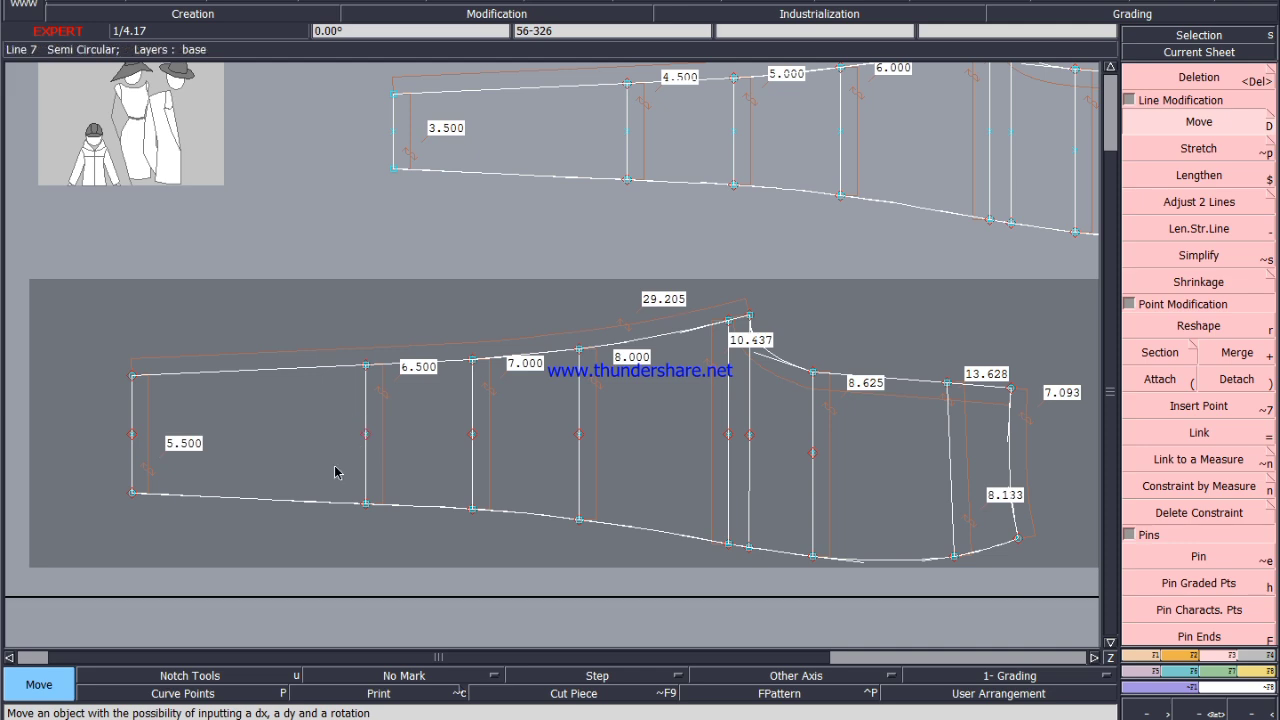
pyautogui.hotkey('ctrl', 's')
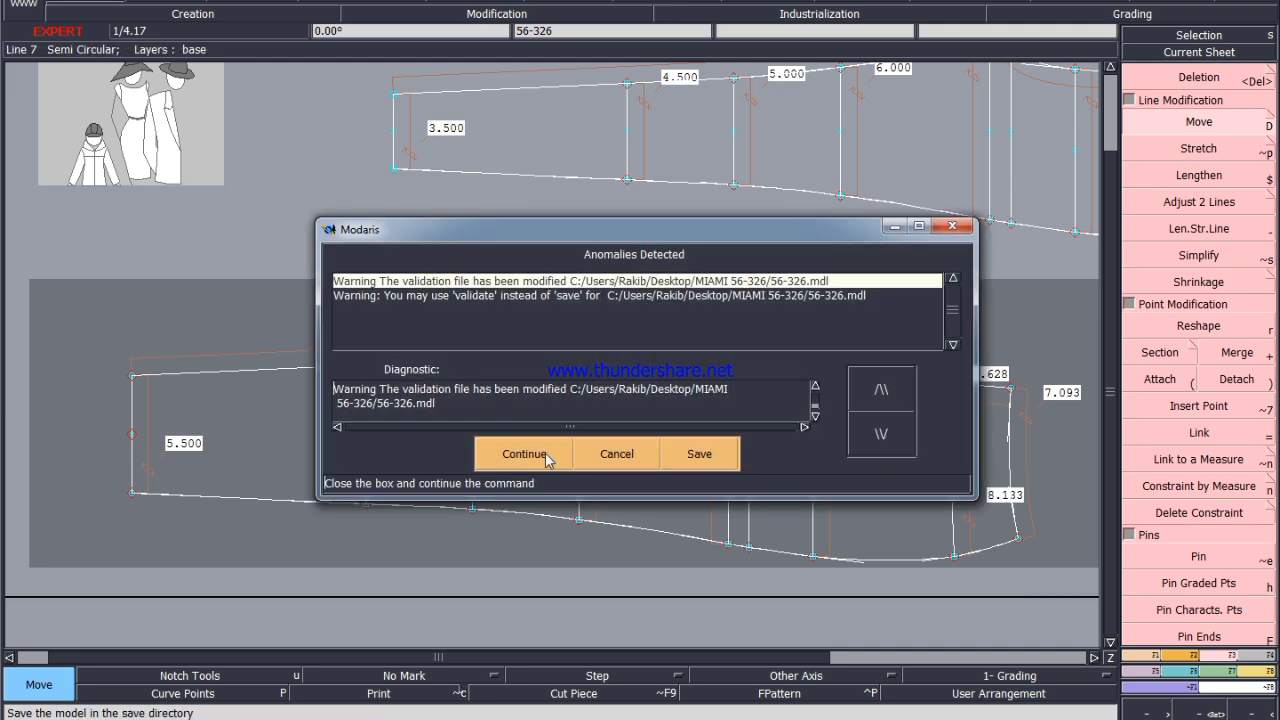
pyautogui.click(545, 458)
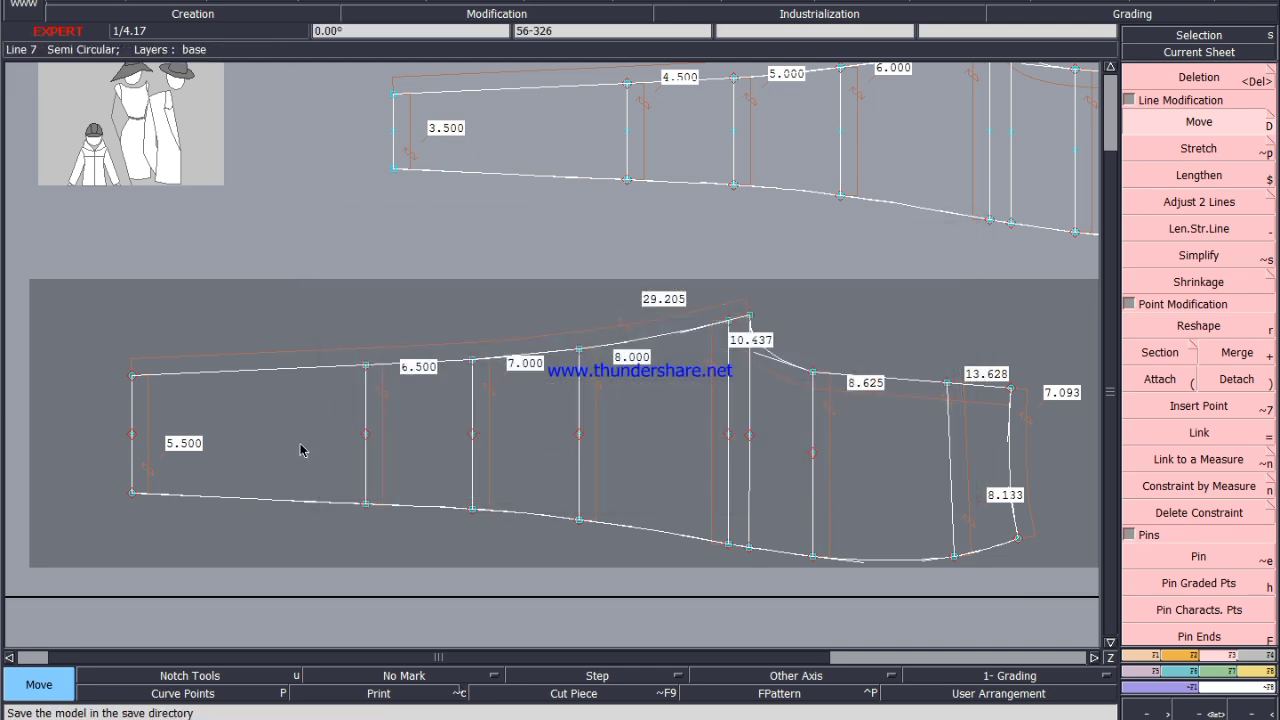
# Compare the two leg pieces and measure the upper thigh line beside the crotch line on piece 56-3263.
pyautogui.scroll(-2, 300, 450)
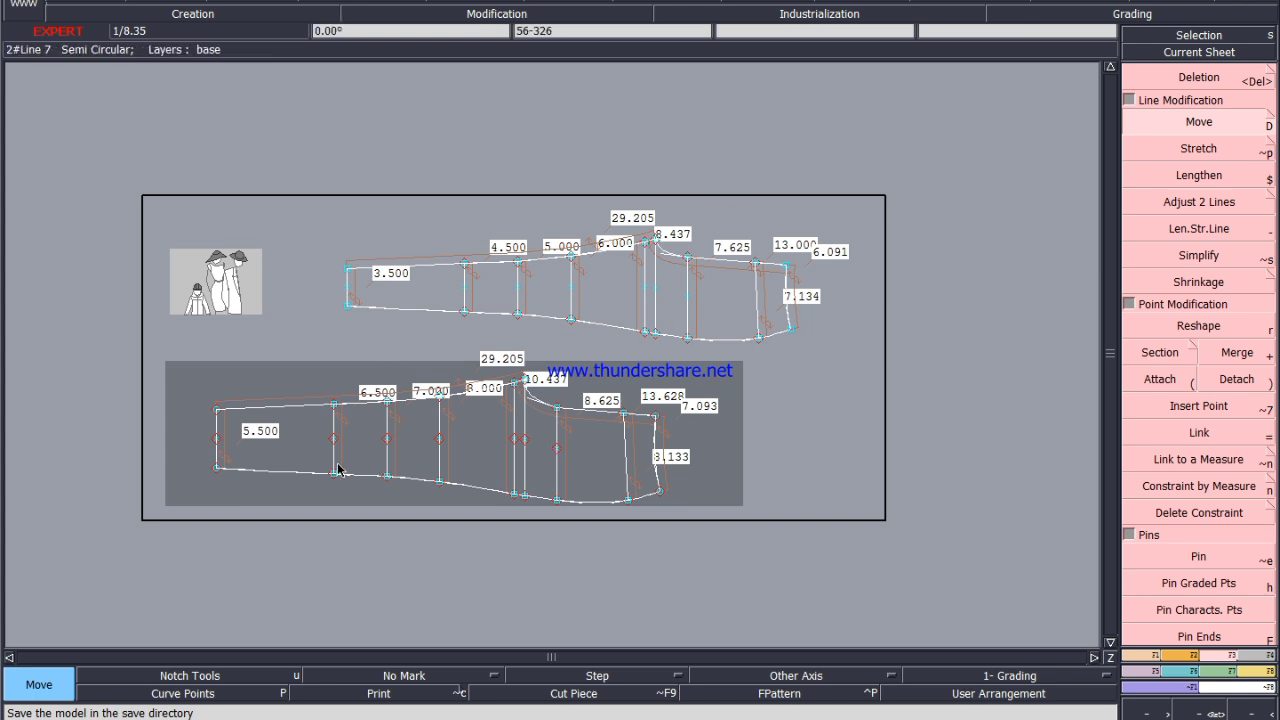
pyautogui.scroll(2, 355, 435)
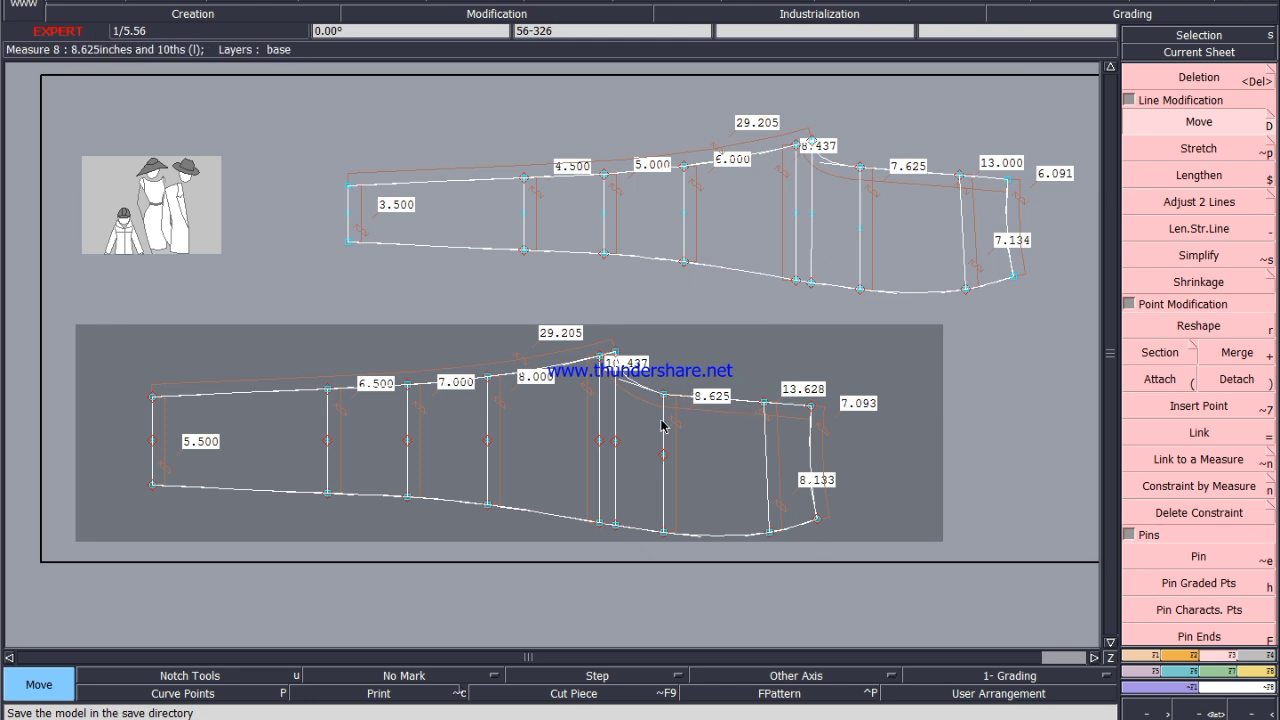
pyautogui.scroll(2, 816, 404)
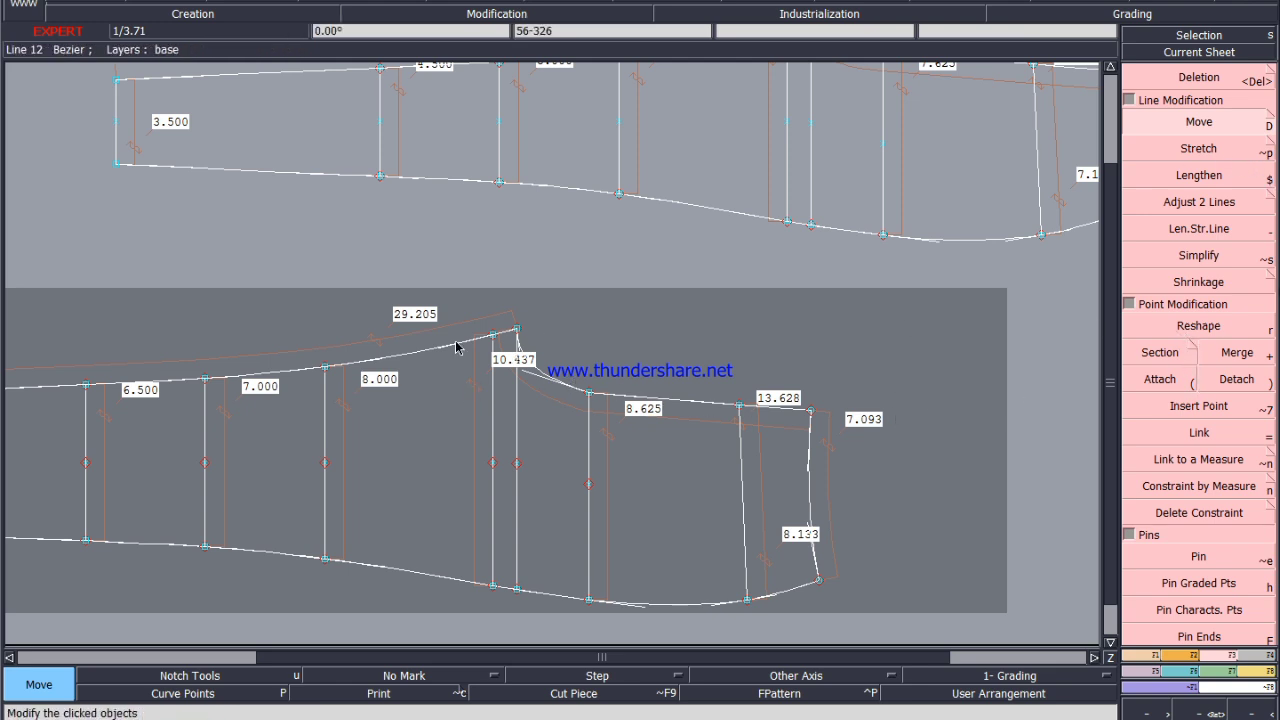
pyautogui.scroll(-2, 434, 451)
pyautogui.scroll(1, 615, 290)
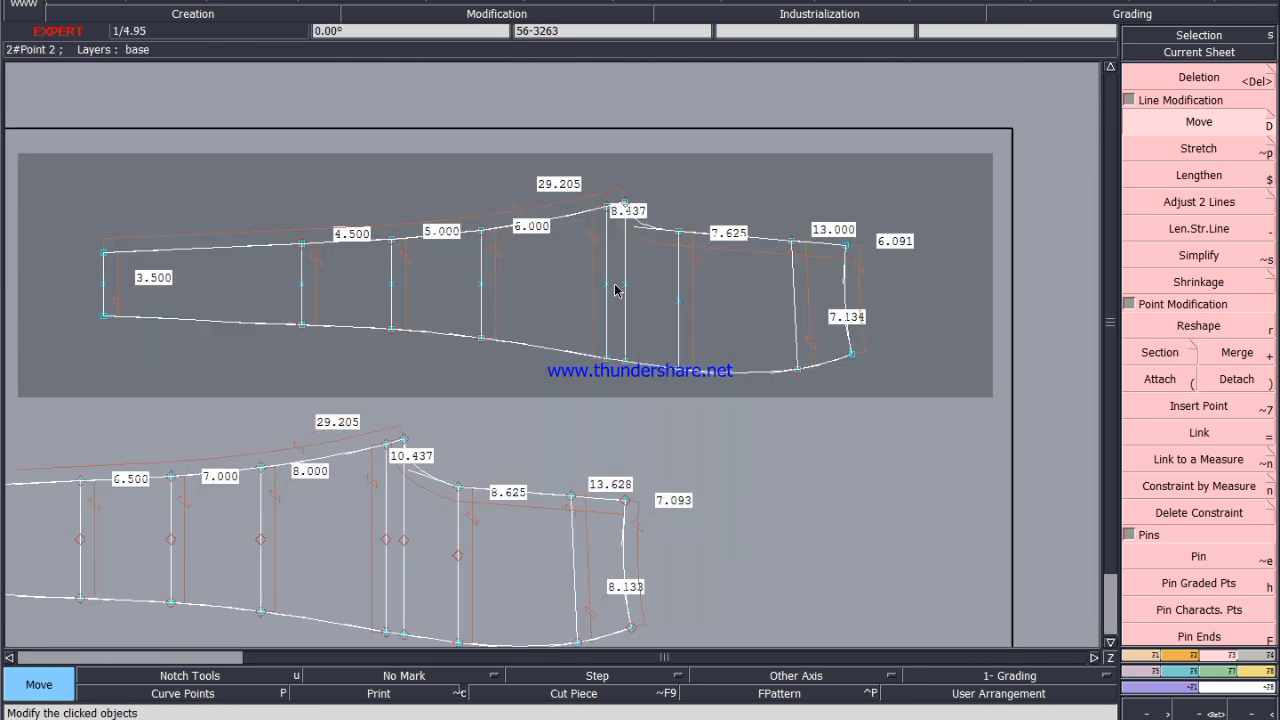
pyautogui.press('l')
pyautogui.click(607, 359)
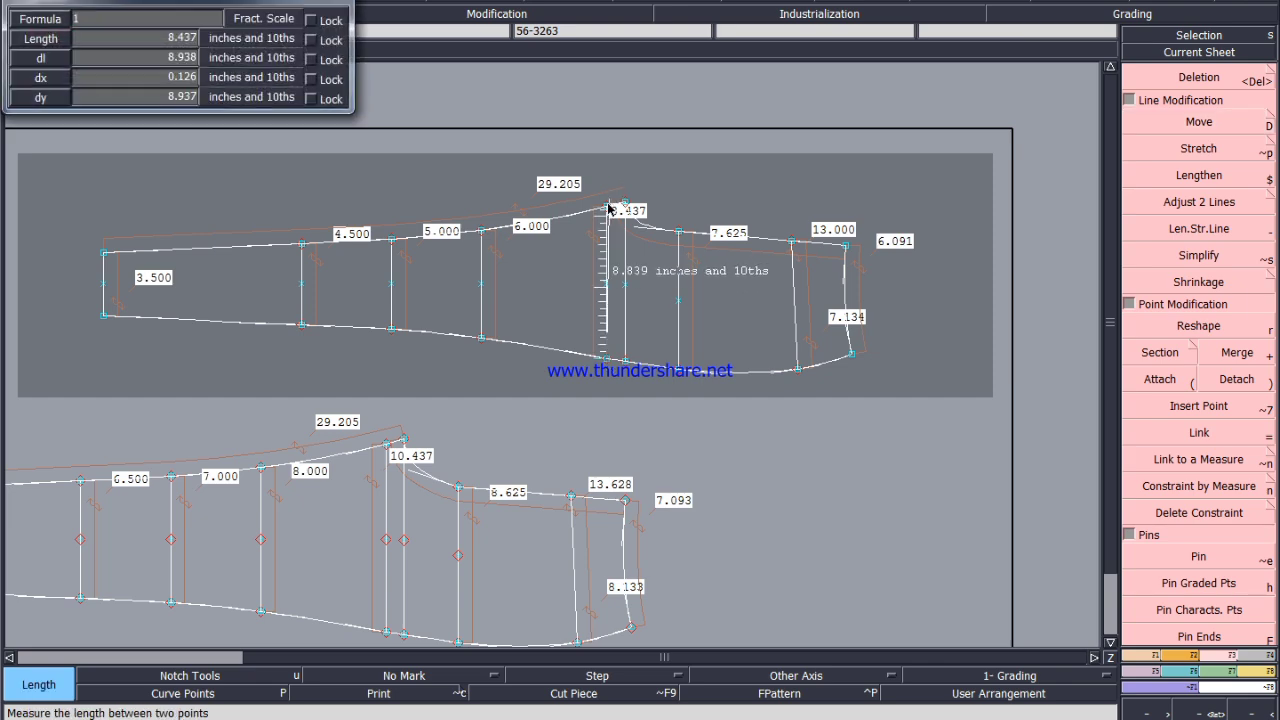
pyautogui.click(607, 207)
pyautogui.scroll(-1, 484, 348)
pyautogui.scroll(2, 484, 369)
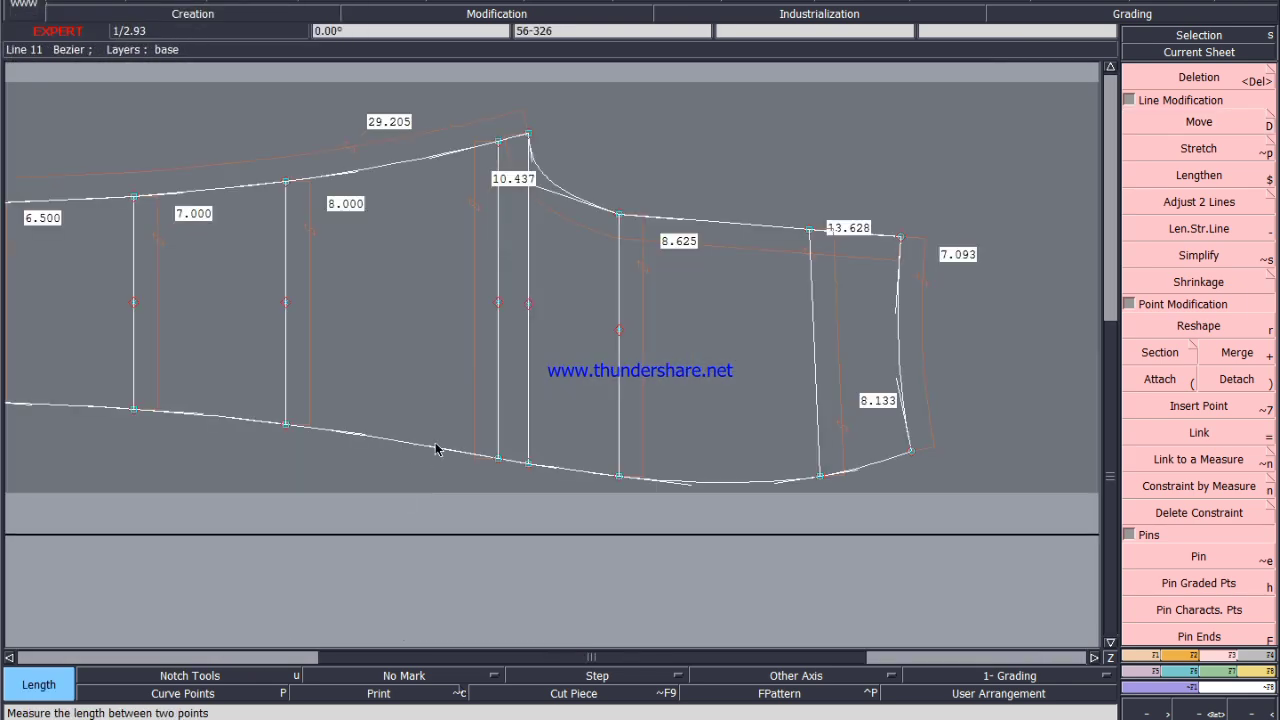
# Measure the upper thigh line of piece 56-326 and accumulate it with the length from piece 56-3263 in the measurement table.
pyautogui.click(499, 142)
pyautogui.click(497, 459)
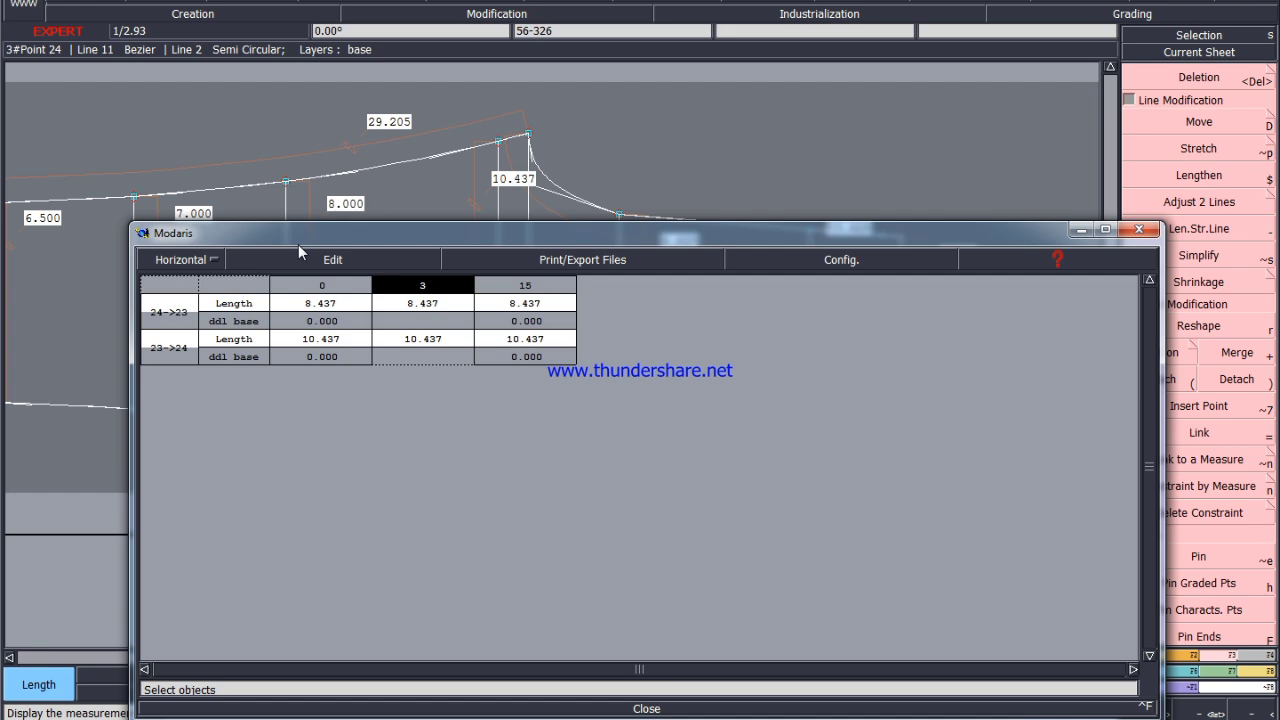
pyautogui.click(298, 246)
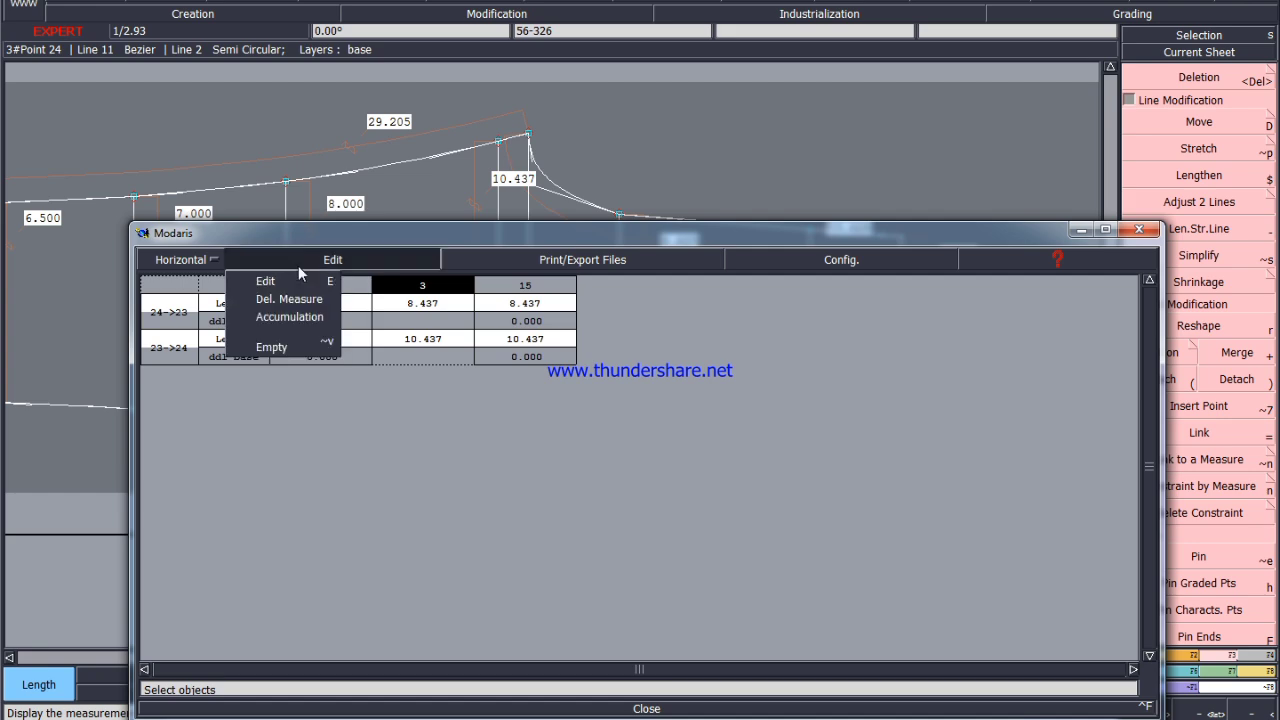
pyautogui.click(297, 317)
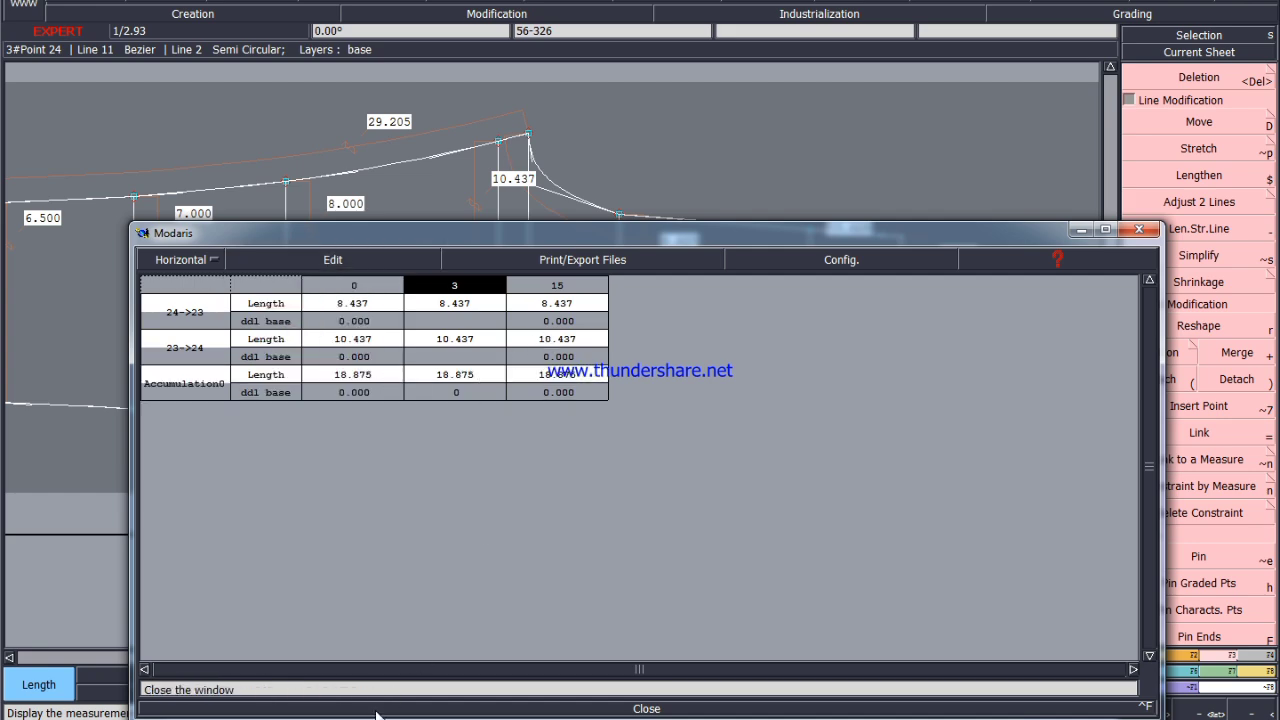
# Check the Upper Thigh App Spec in the Excel spec sheet, return to Modaris, and shift the measurement table clear of piece 56-326.
pyautogui.doubleClick(652, 240)
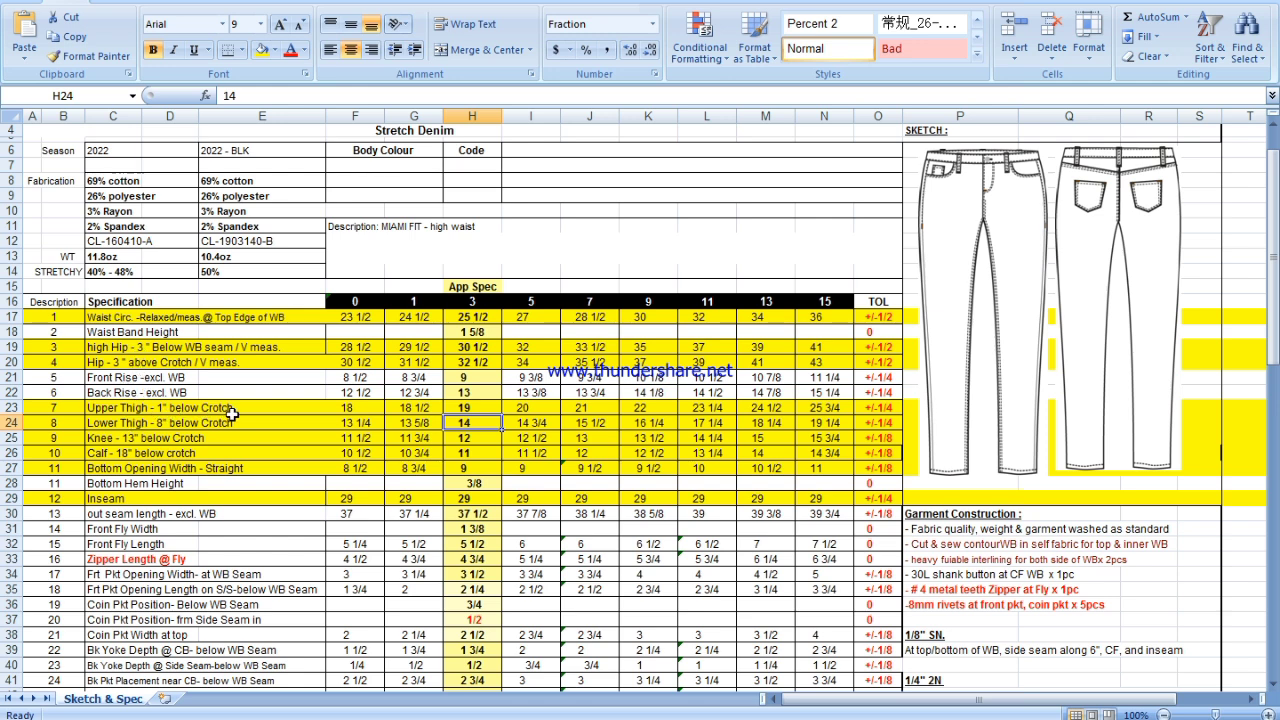
pyautogui.click(487, 407)
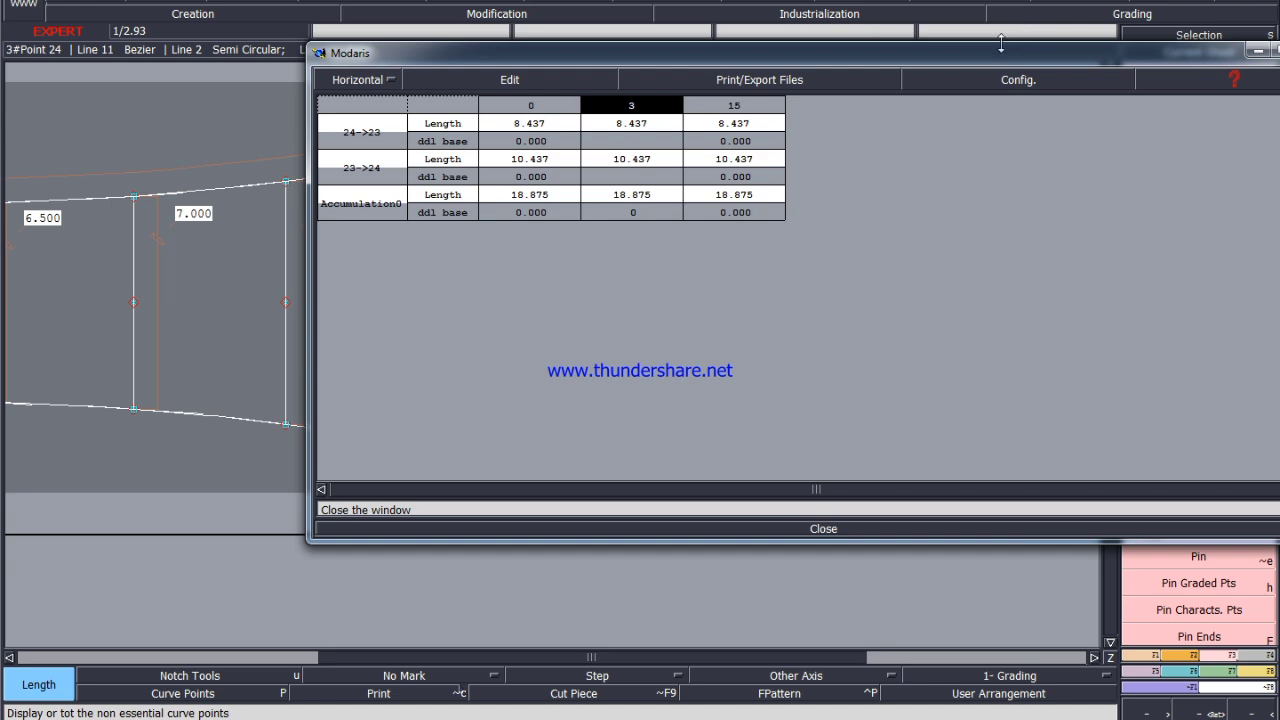
pyautogui.moveTo(1005, 60); pyautogui.dragTo(777, 514)
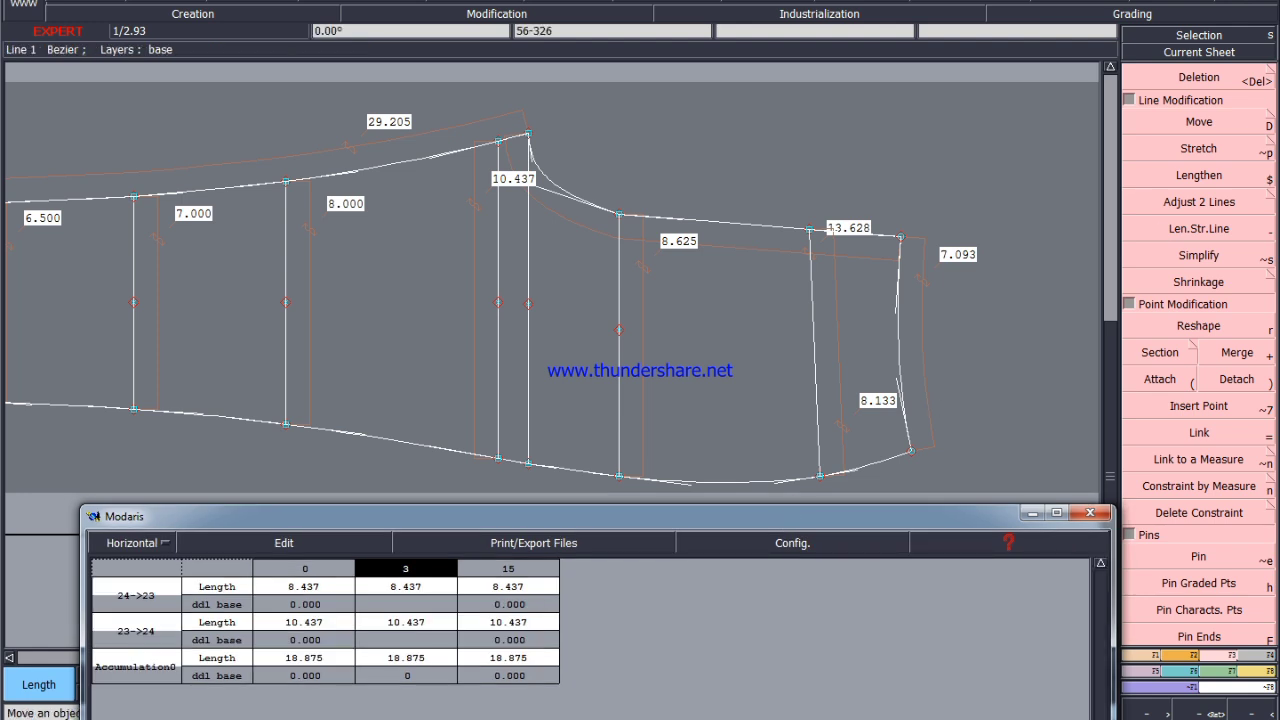
# Try moving the crotch and upper thigh points on the upper edge of piece 56-326 by 0 in X and 0.25 inch in Y.
pyautogui.click(1210, 122)
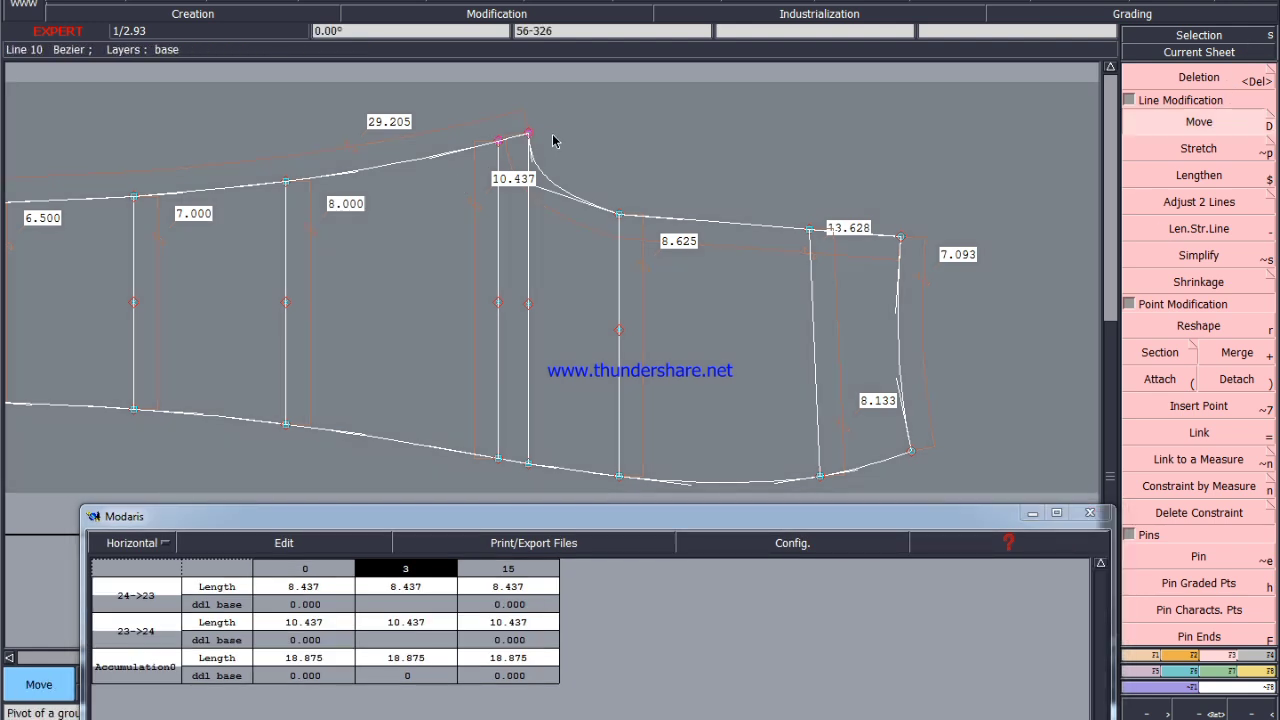
pyautogui.click(528, 131)
pyautogui.press('Down')
pyautogui.write('0')
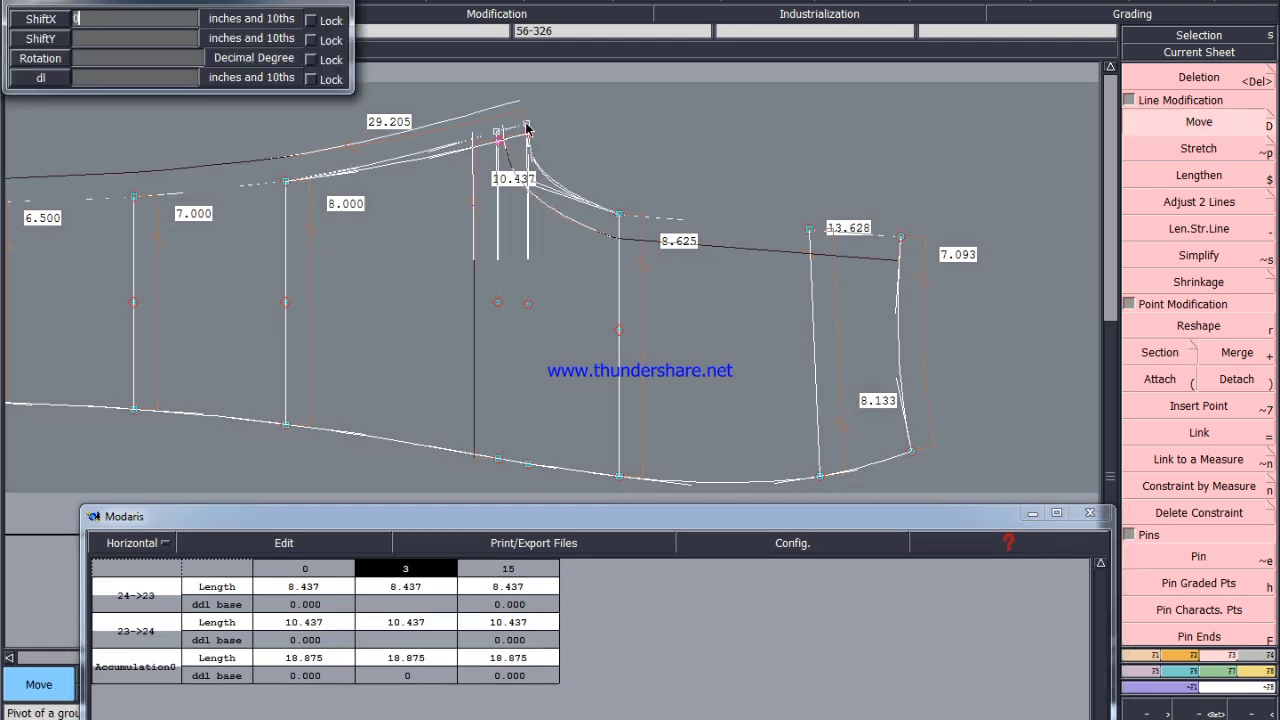
pyautogui.press('Down')
pyautogui.write('-1')
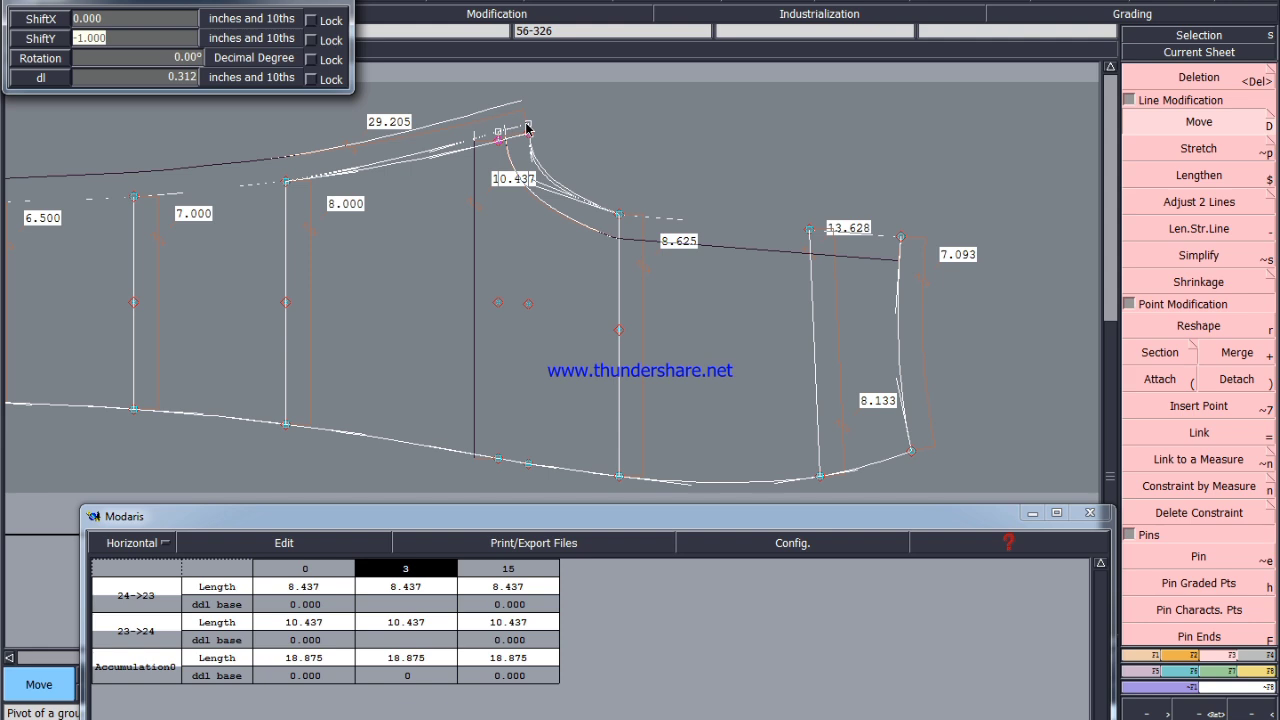
pyautogui.write('.25')
pyautogui.press('Down')
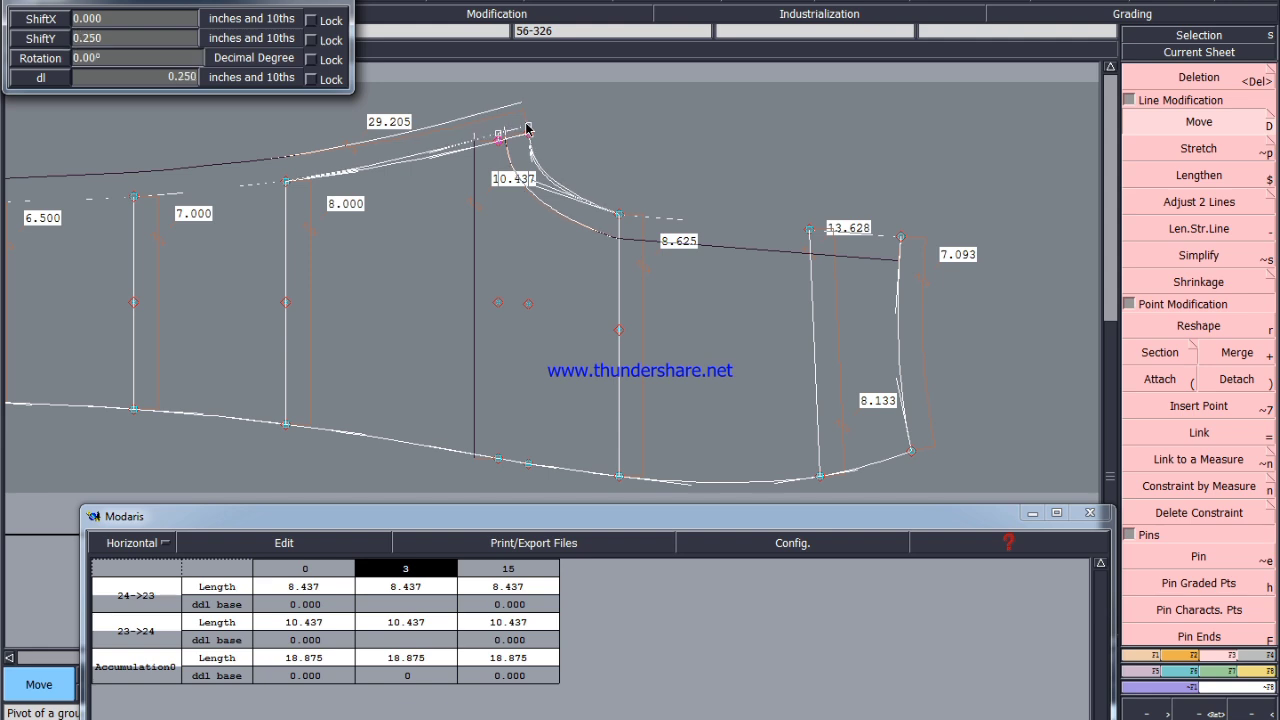
pyautogui.press('Return')
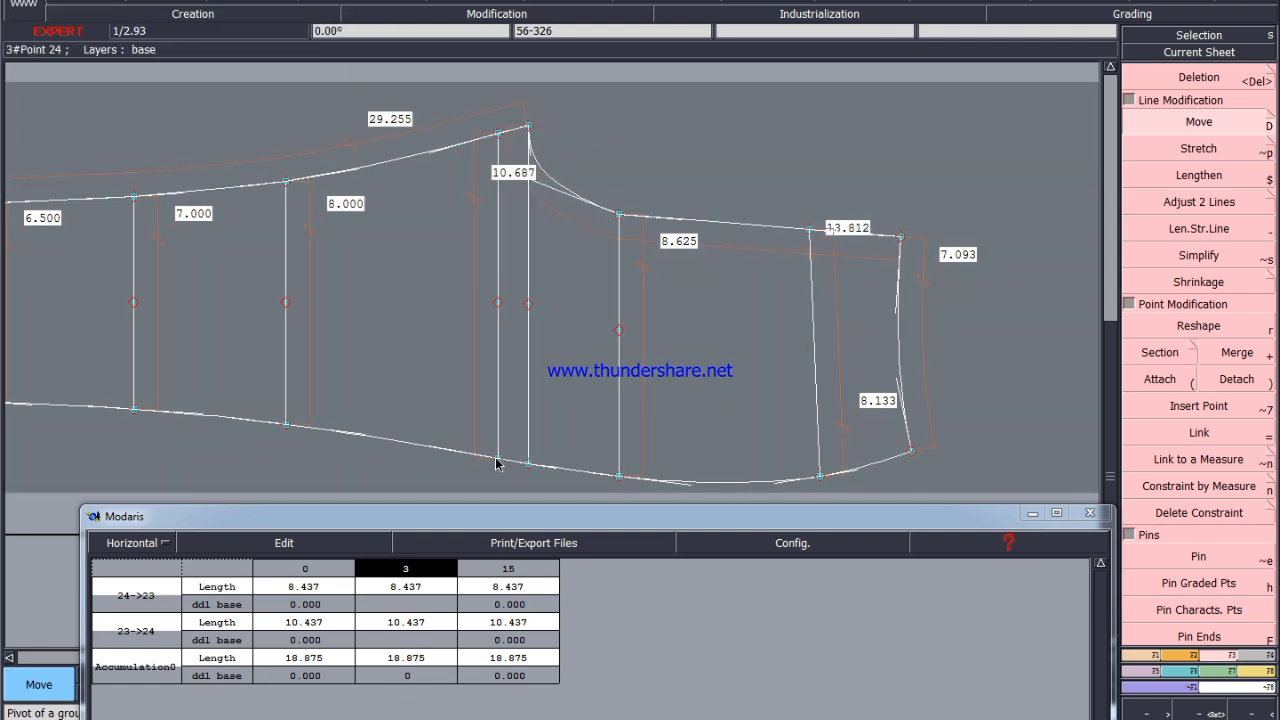
# Remeasure the upper thigh line of piece 56-326, and undo the last move of its crotch and upper thigh points.
pyautogui.press('l')
pyautogui.click(497, 459)
pyautogui.click(498, 133)
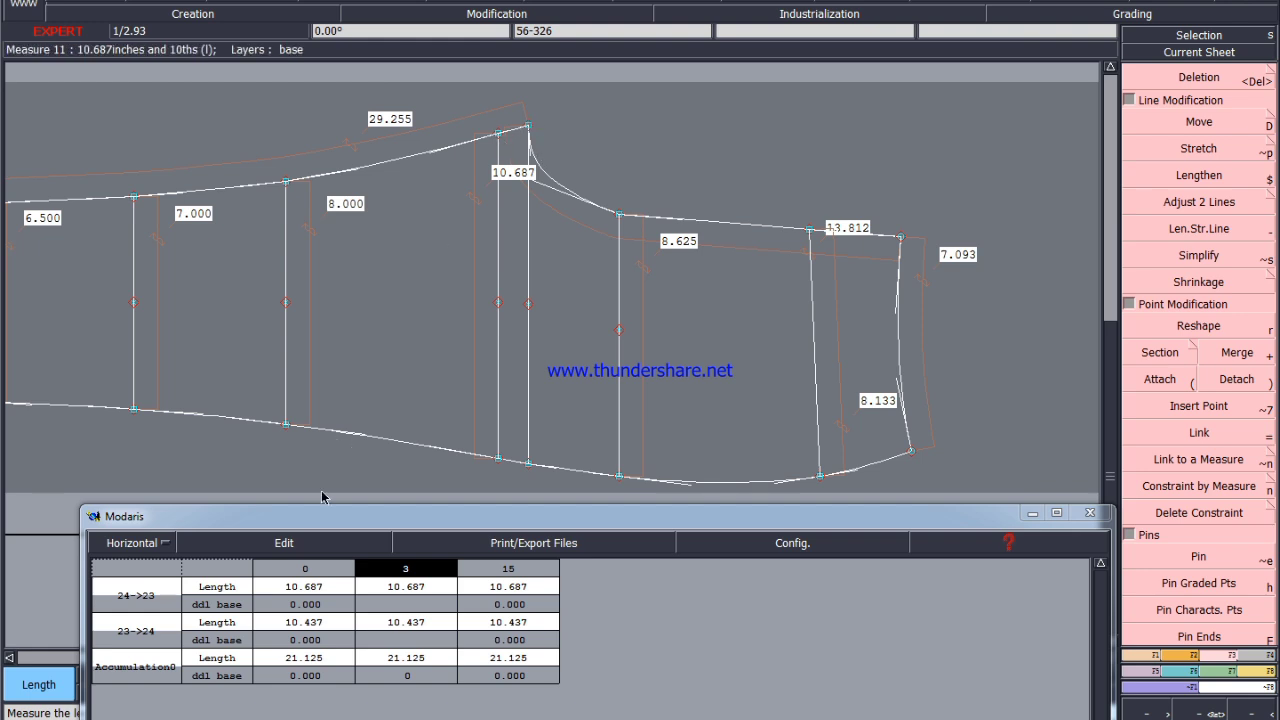
pyautogui.hotkey('ctrl', 'z')
pyautogui.hotkey('ctrl', 'z')
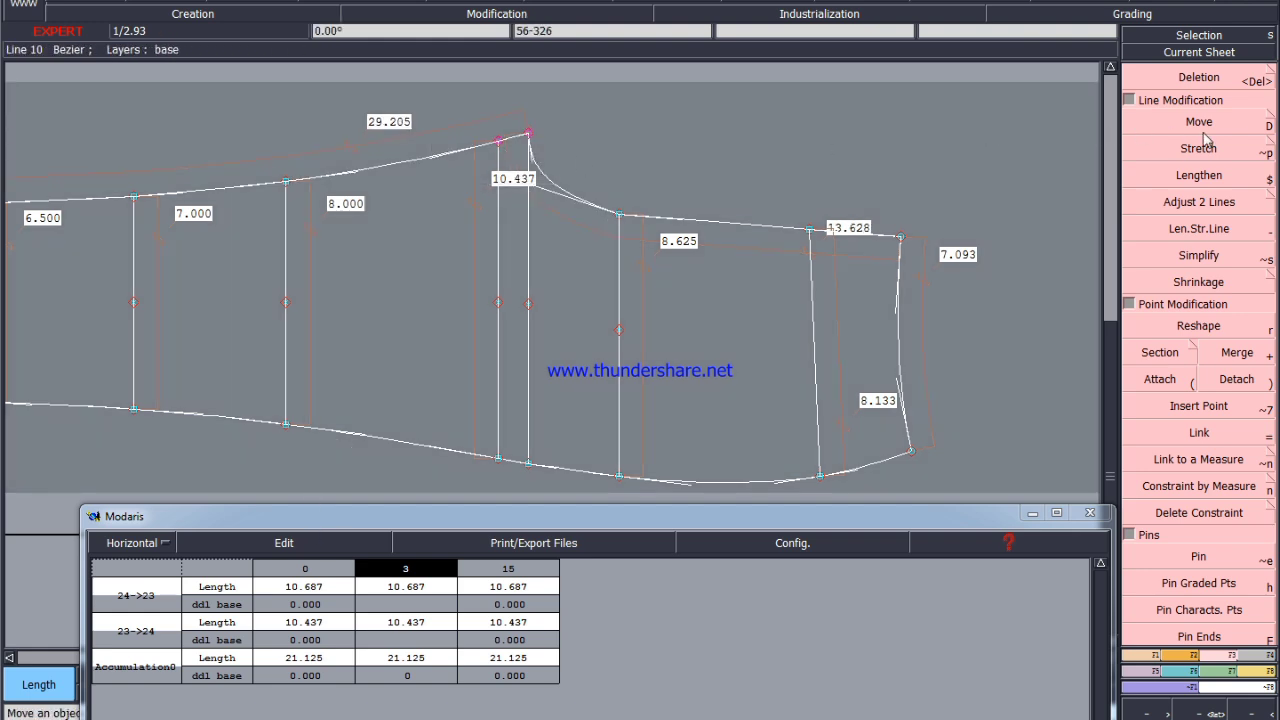
# Move the upper-edge crotch and upper thigh points of piece 56-326 by 0 in X and 0.25 inch in Y.
pyautogui.click(1204, 133)
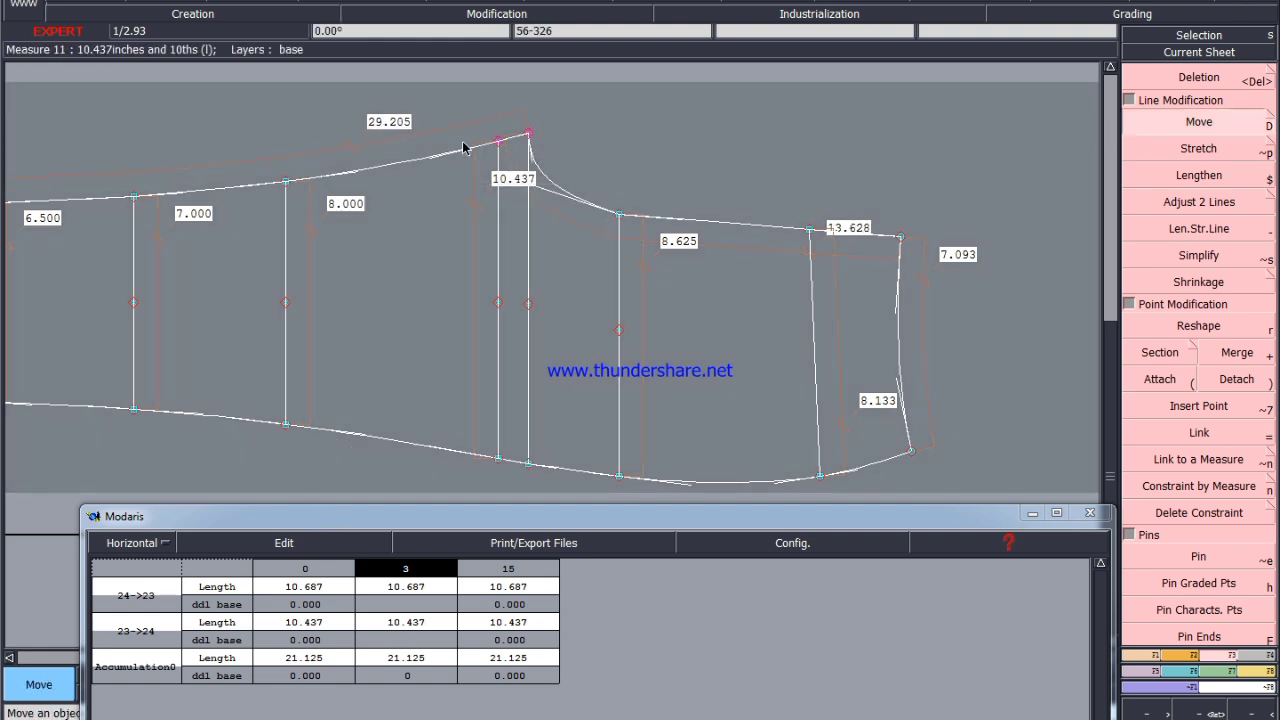
pyautogui.scroll(-4, 546, 188)
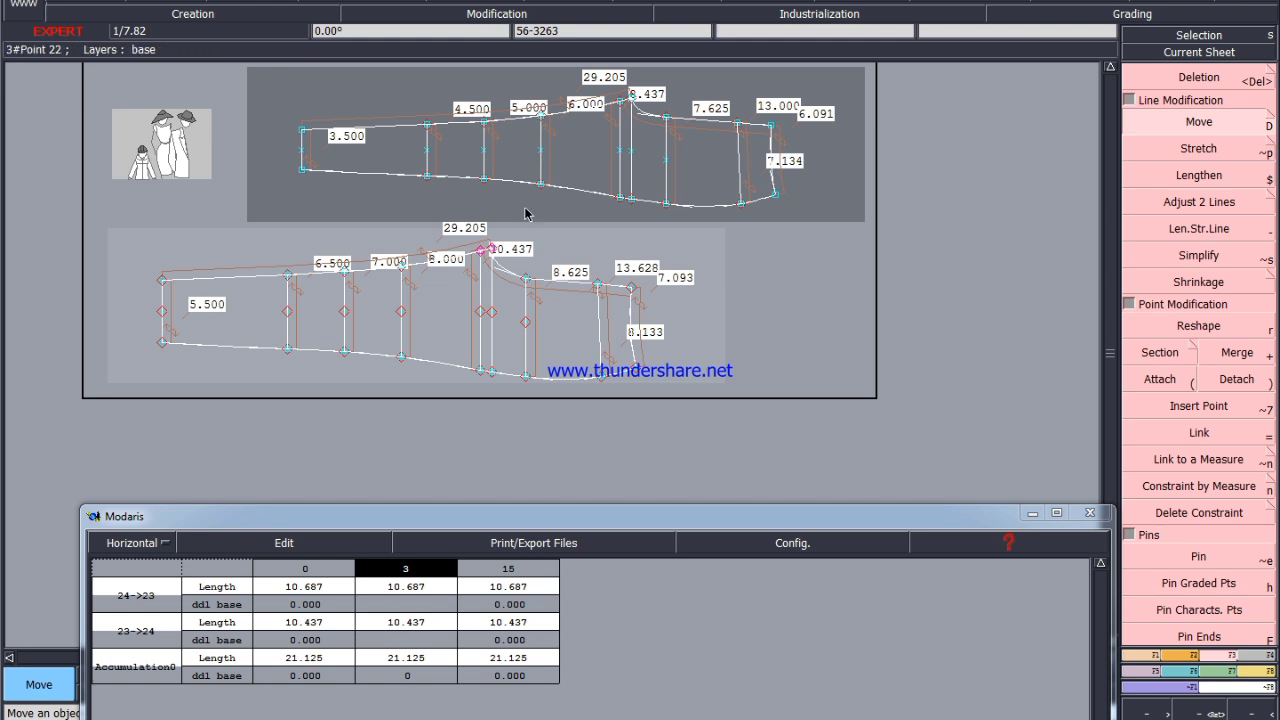
pyautogui.click(487, 249)
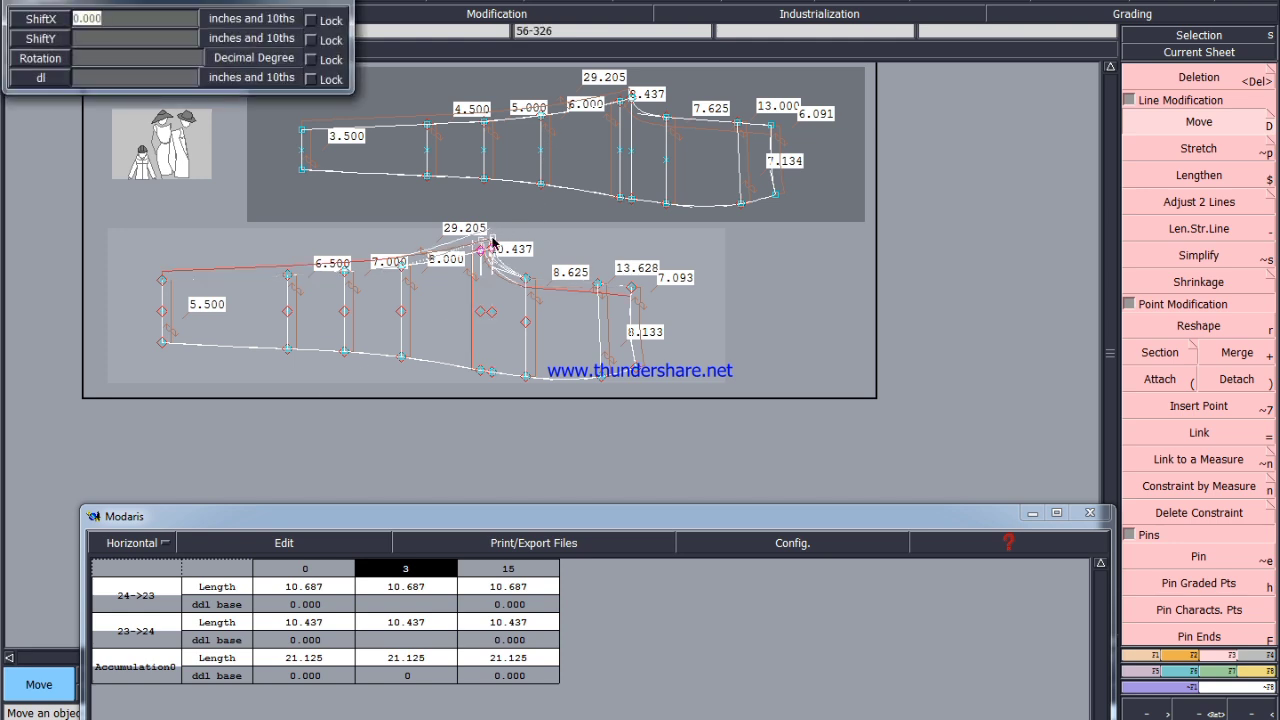
pyautogui.press('Tab')
pyautogui.press('Tab')
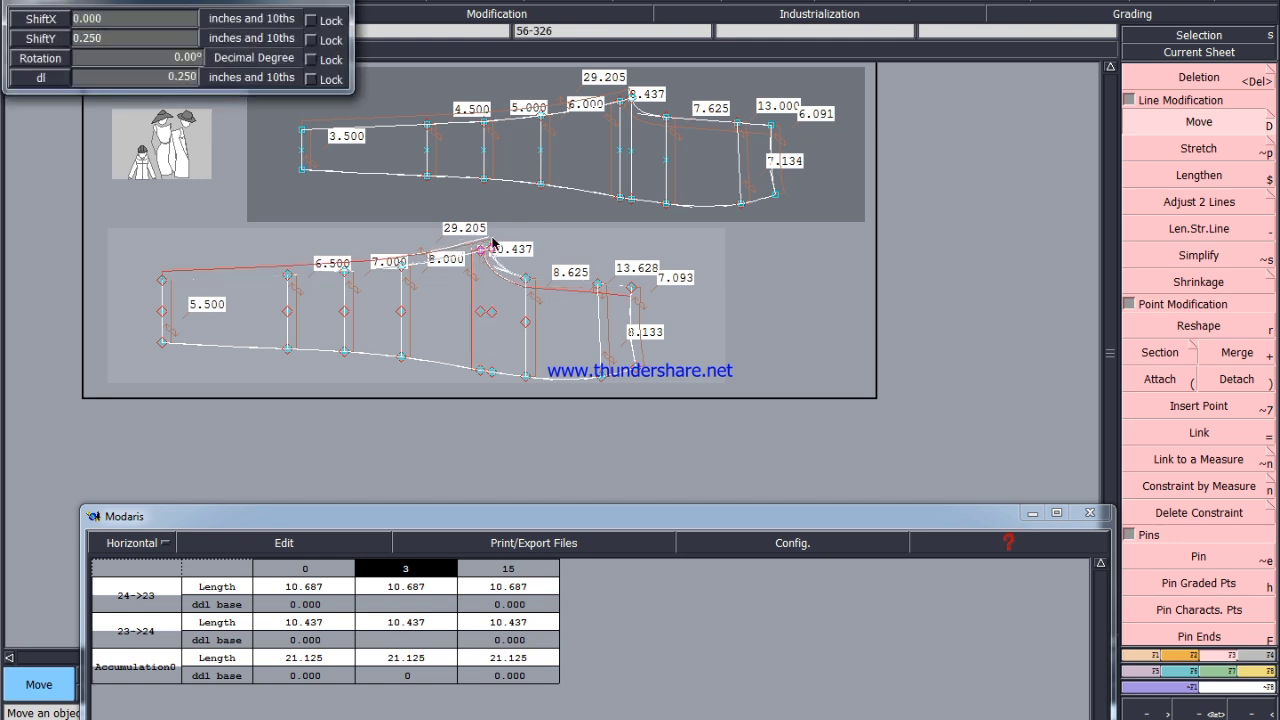
pyautogui.press('Return')
# Empty the measurement table and measure the upper thigh line on piece 56-326.
pyautogui.click(256, 543)
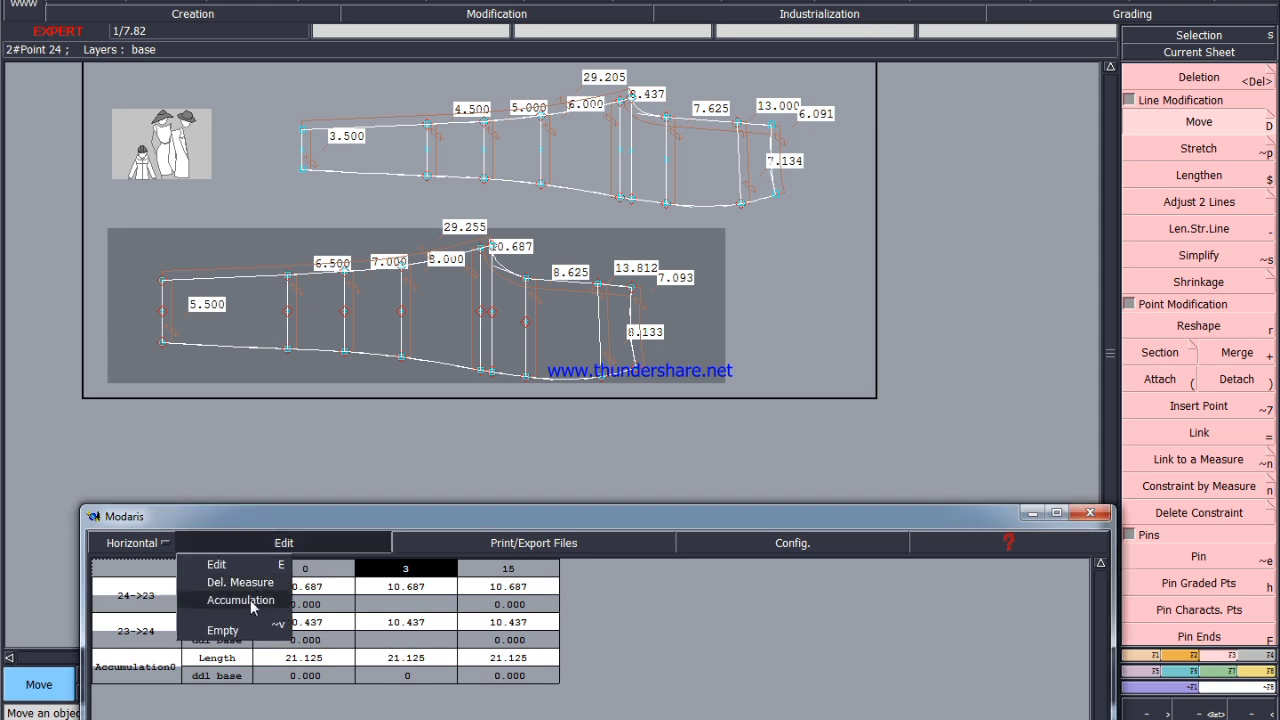
pyautogui.click(241, 600)
pyautogui.scroll(1, 495, 242)
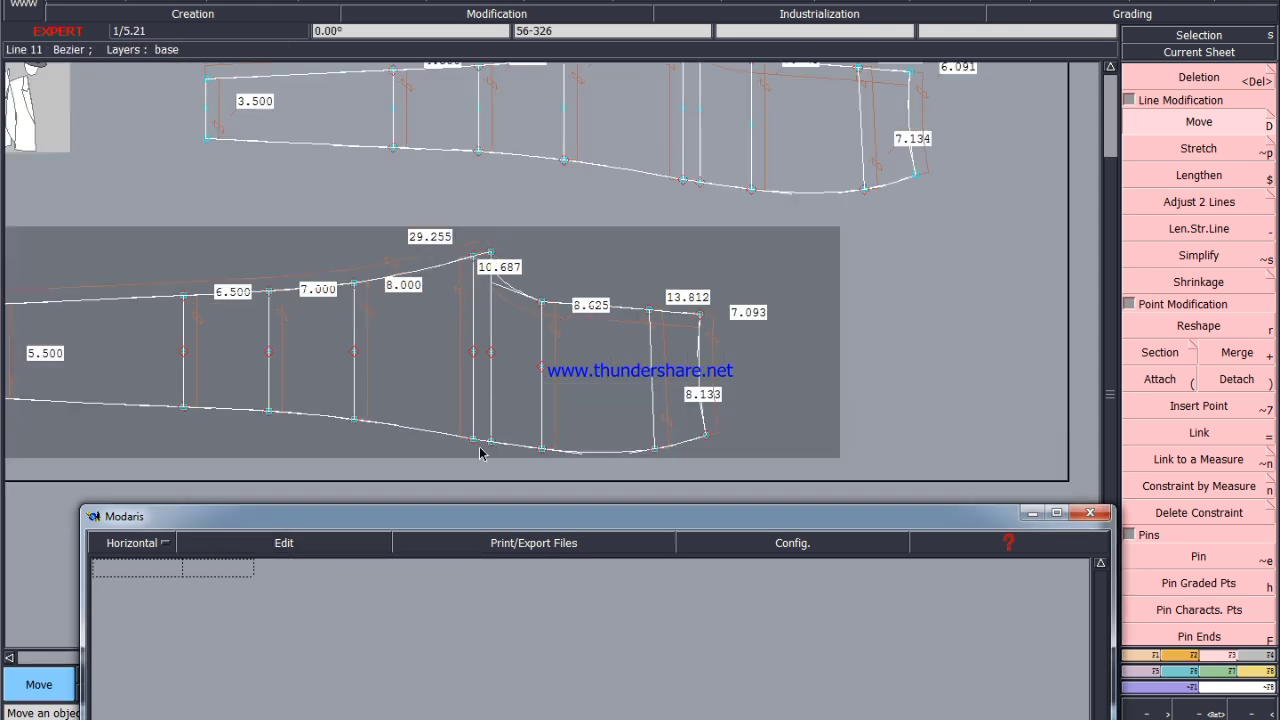
pyautogui.click(1255, 672)
pyautogui.click(1161, 122)
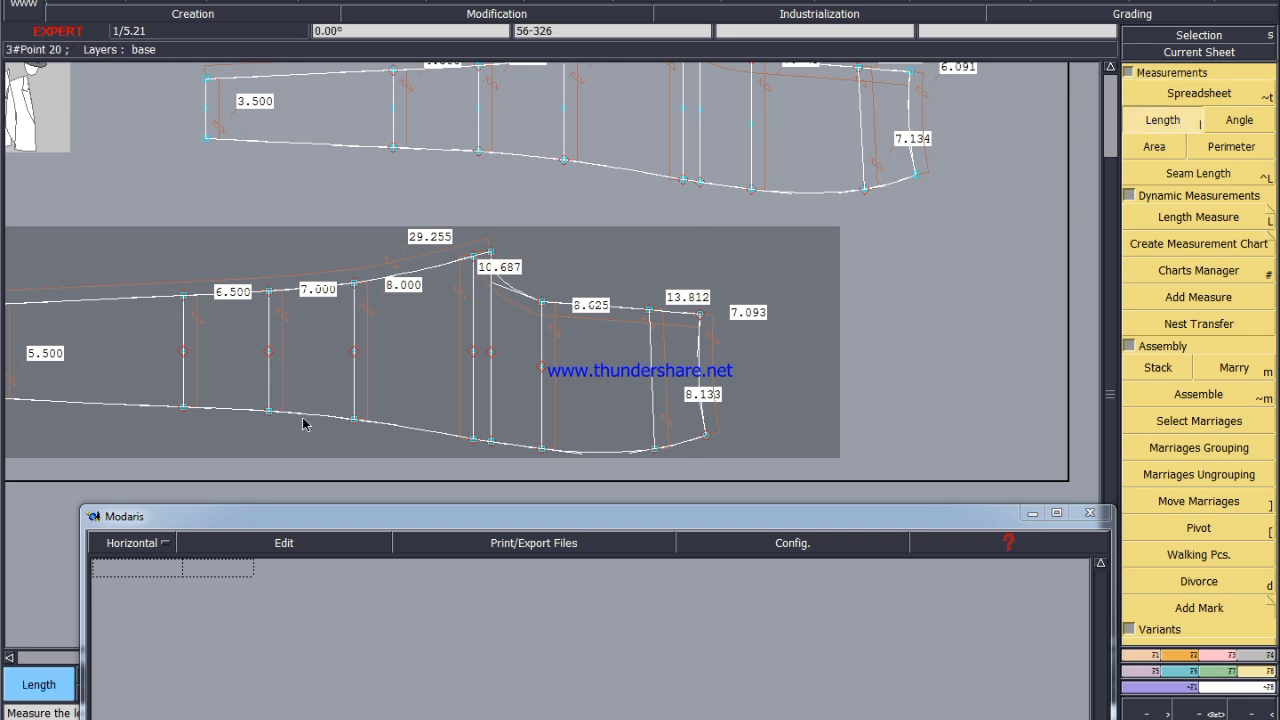
pyautogui.click(473, 436)
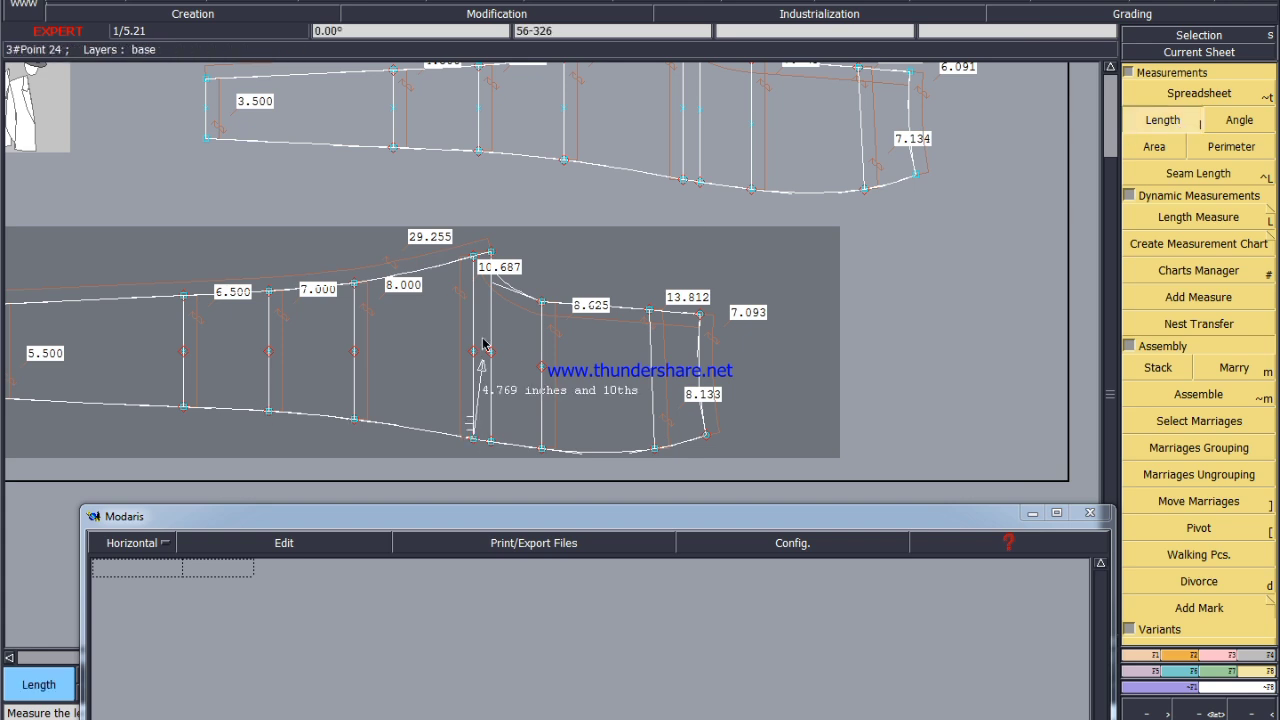
pyautogui.click(473, 257)
# Measure the upper thigh line on piece 56-3263 and accumulate the lengths of both pieces.
pyautogui.scroll(-2, 469, 332)
pyautogui.scroll(1, 512, 238)
pyautogui.scroll(1, 509, 237)
pyautogui.click(518, 217)
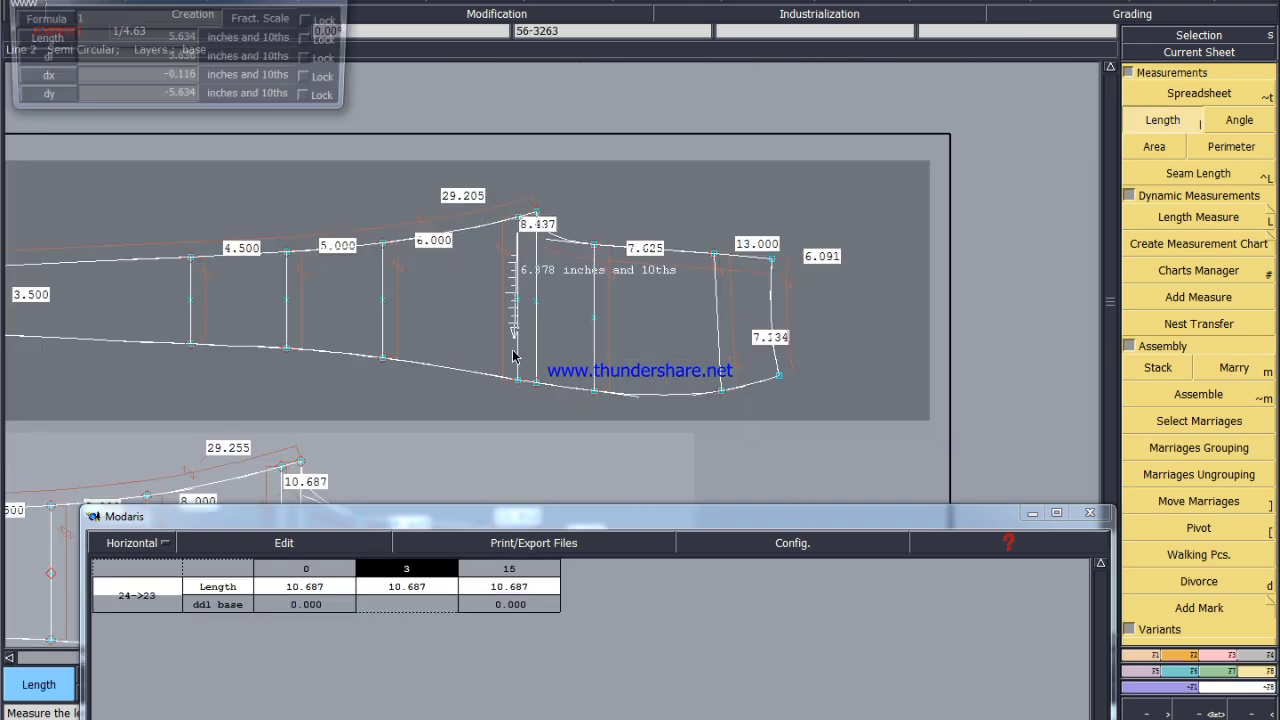
pyautogui.click(517, 380)
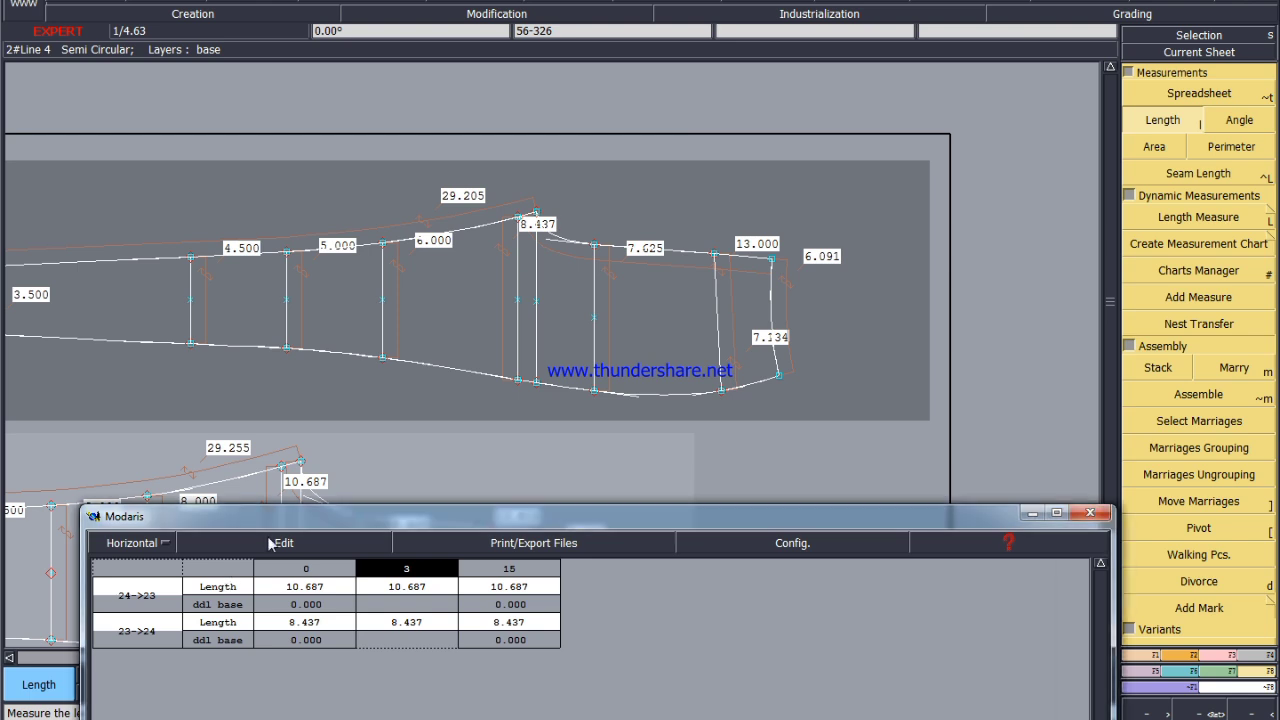
pyautogui.click(275, 542)
pyautogui.click(240, 600)
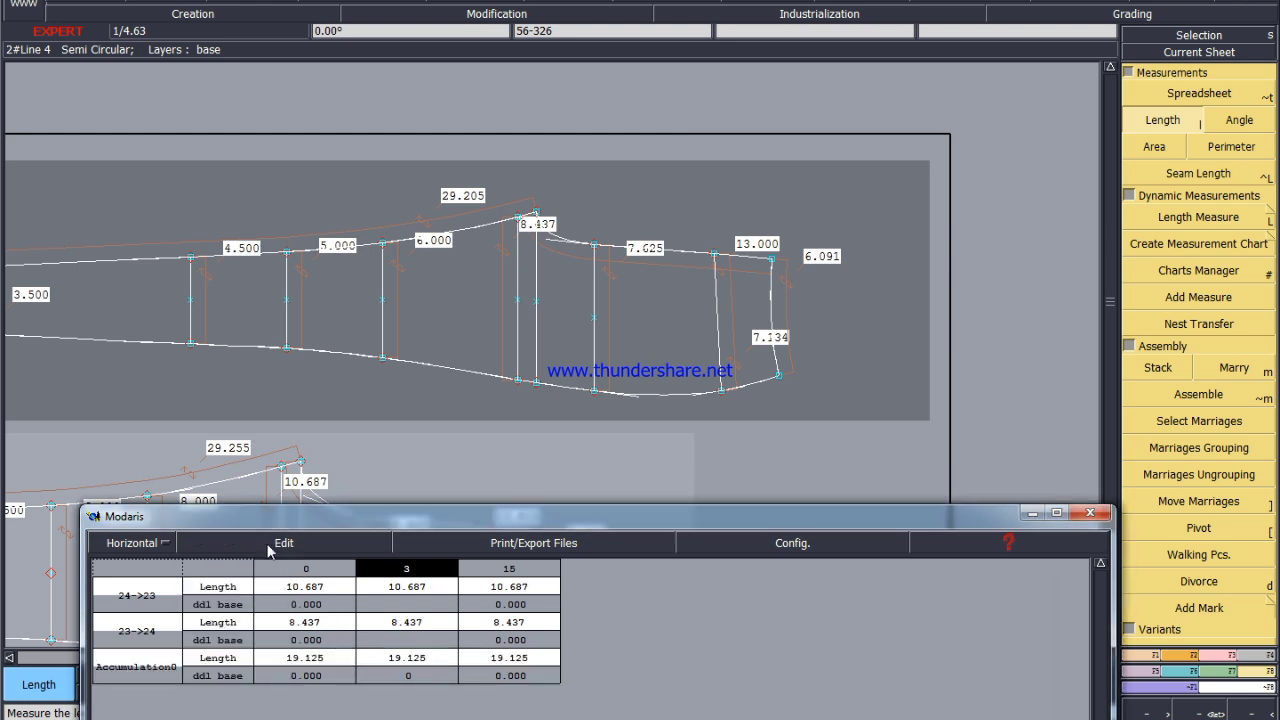
# Erase all entries from the measurement table and close it.
pyautogui.click(270, 543)
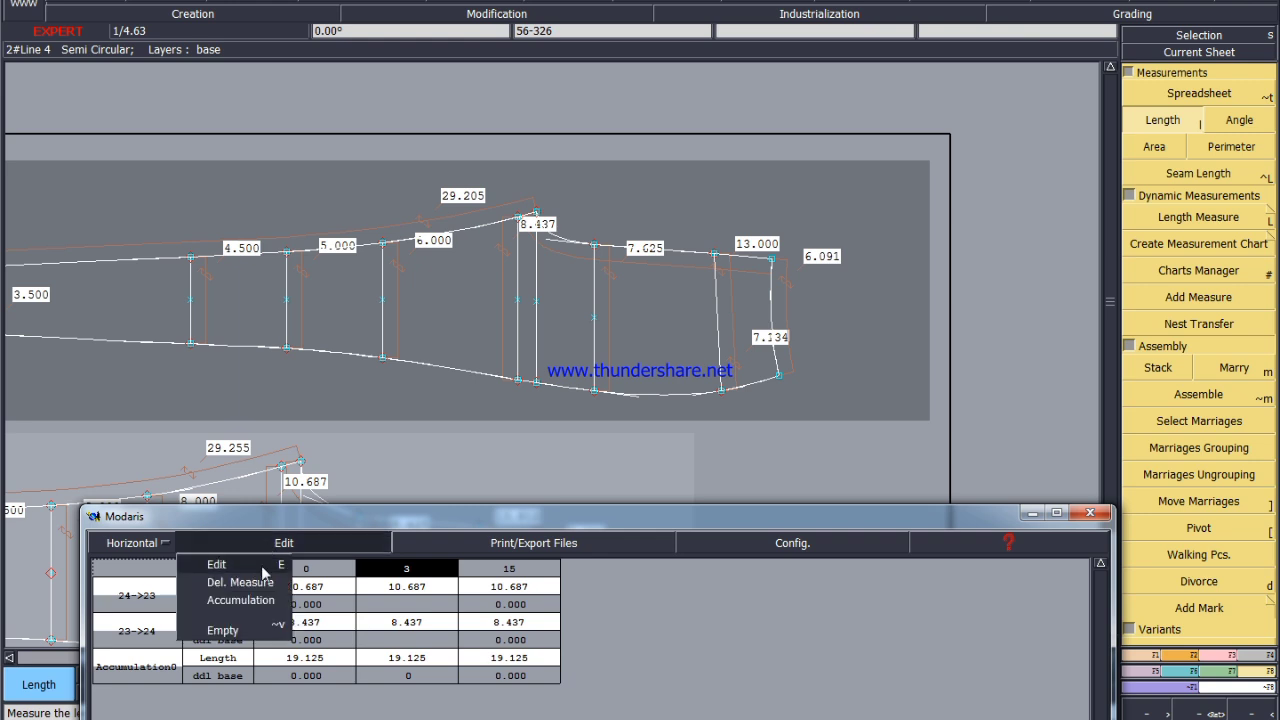
pyautogui.click(245, 626)
pyautogui.moveTo(386, 533); pyautogui.dragTo(382, 360)
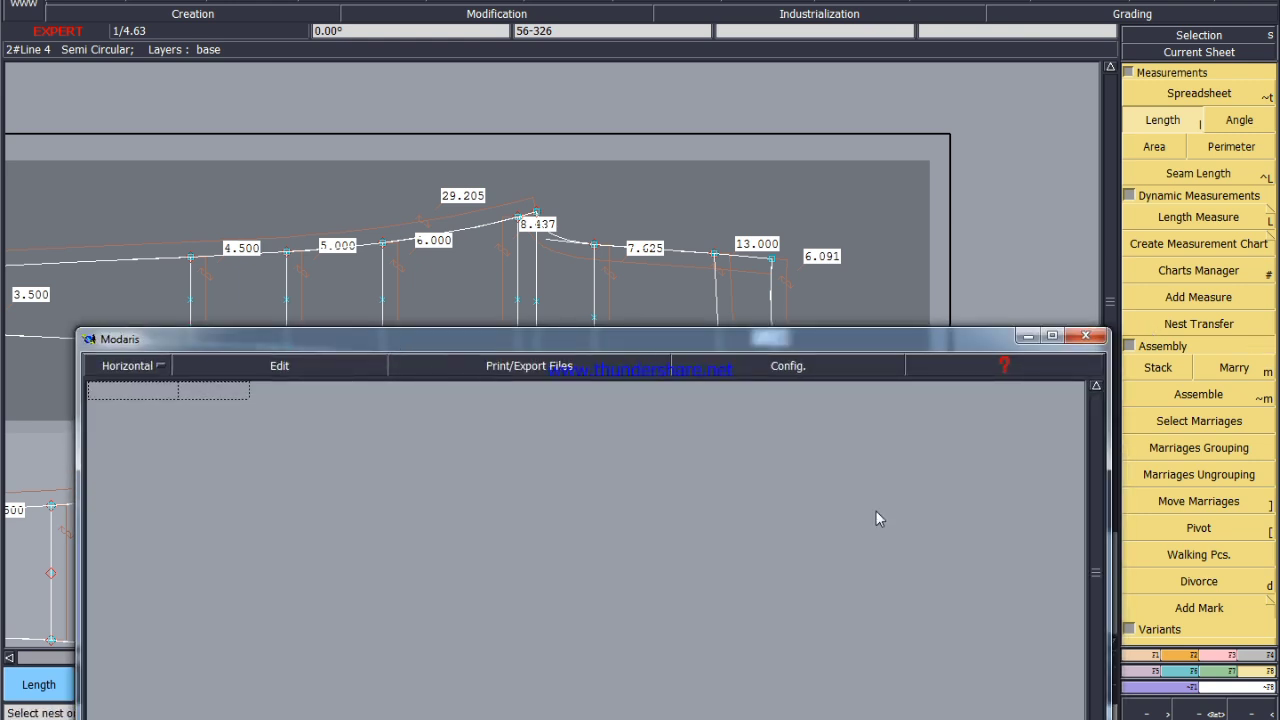
pyautogui.moveTo(763, 345); pyautogui.dragTo(740, 140)
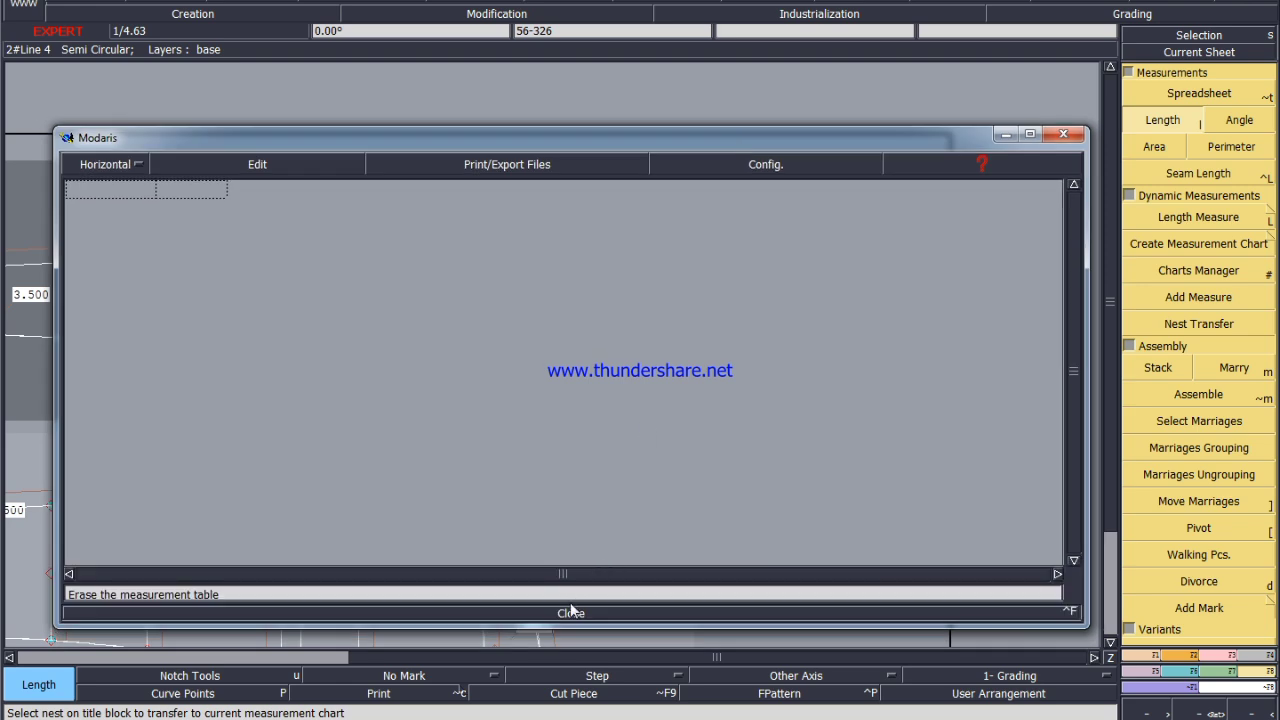
pyautogui.click(572, 609)
# Save the model, continuing past the anomaly report.
pyautogui.scroll(1, 707, 190)
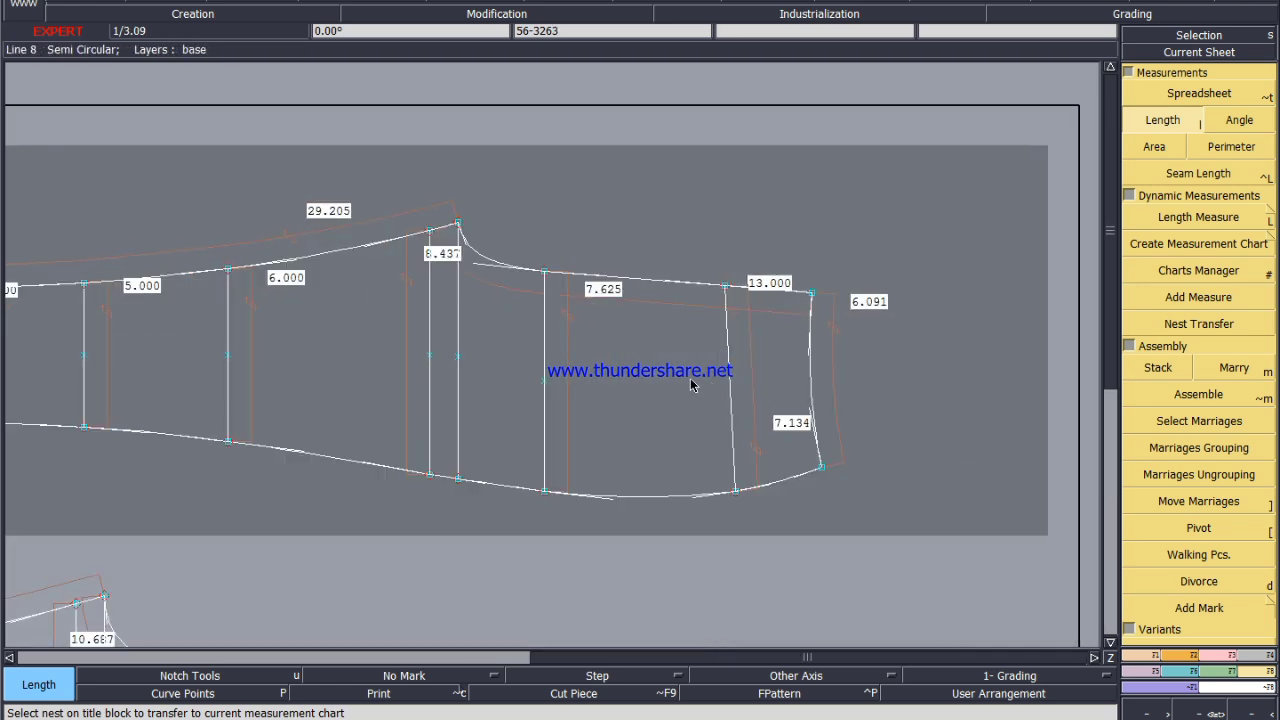
pyautogui.hotkey('ctrl', 's')
pyautogui.click(522, 452)
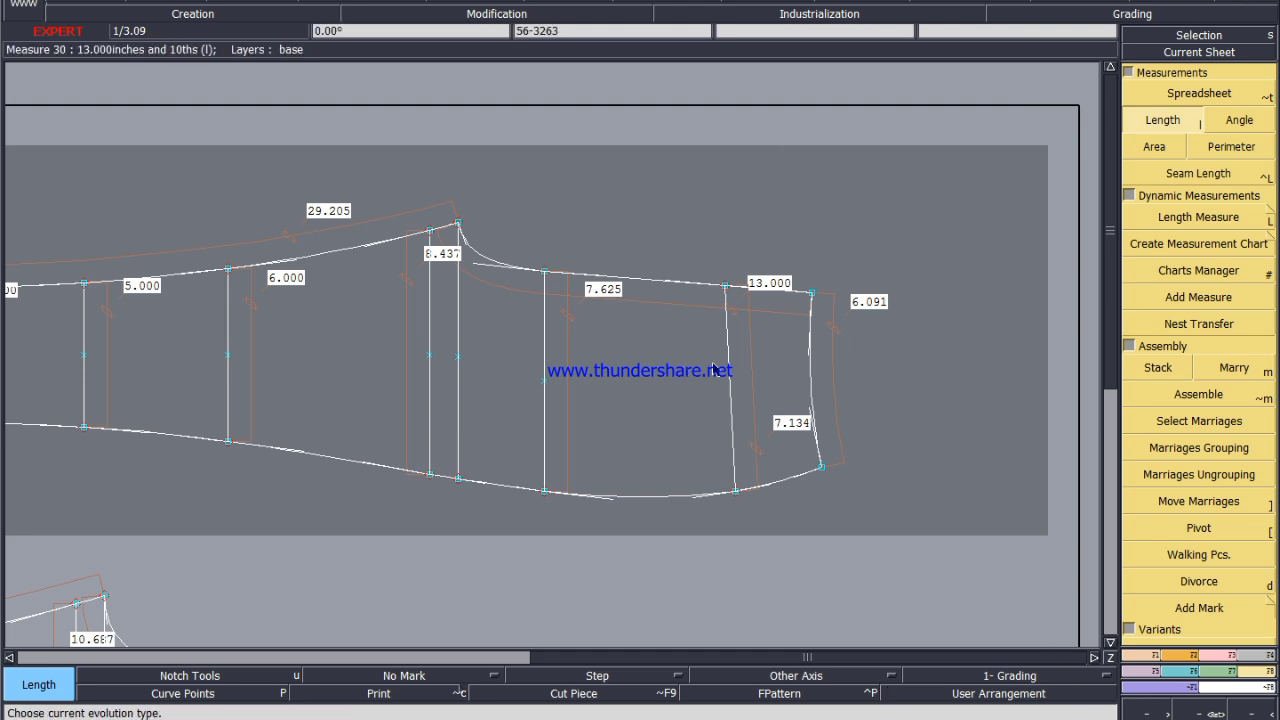
pyautogui.hotkey('ctrl', 's')
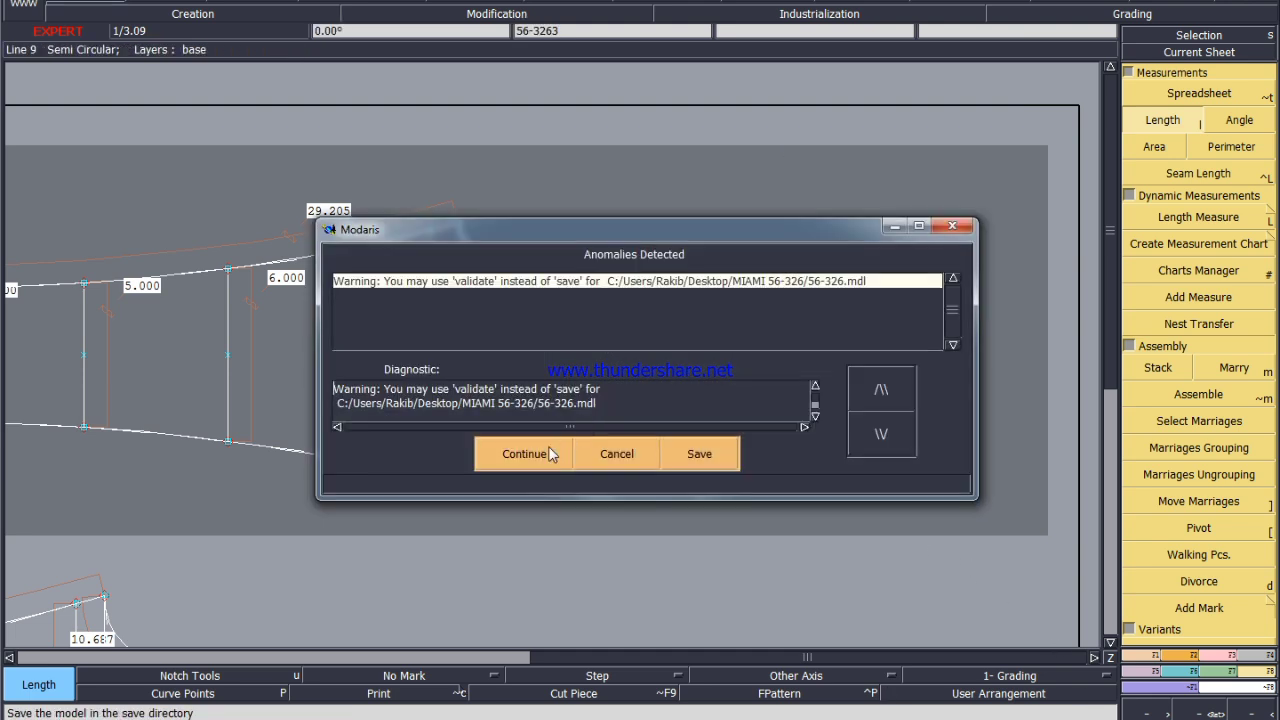
pyautogui.click(525, 458)
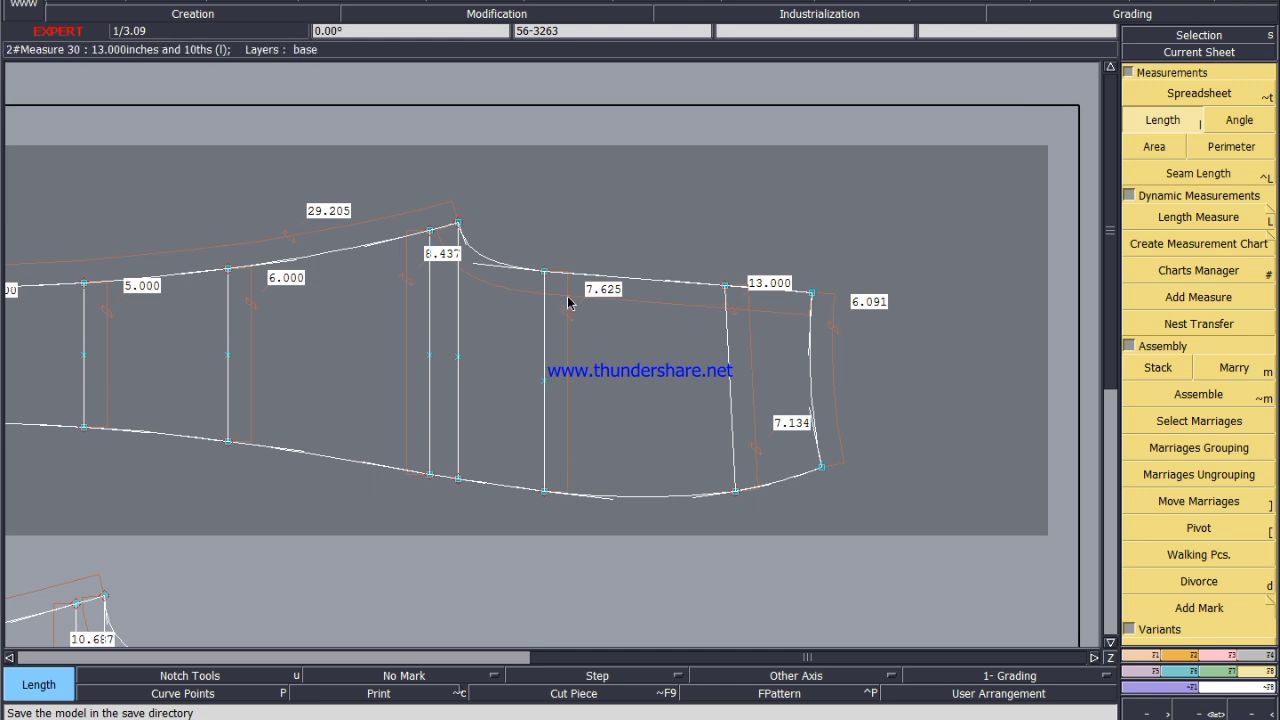
# Switch to the Excel spec sheet and highlight the Front Rise row 21 with a yellow fill.
pyautogui.scroll(-1, 569, 298)
pyautogui.scroll(-1, 546, 389)
pyautogui.scroll(4, 448, 483)
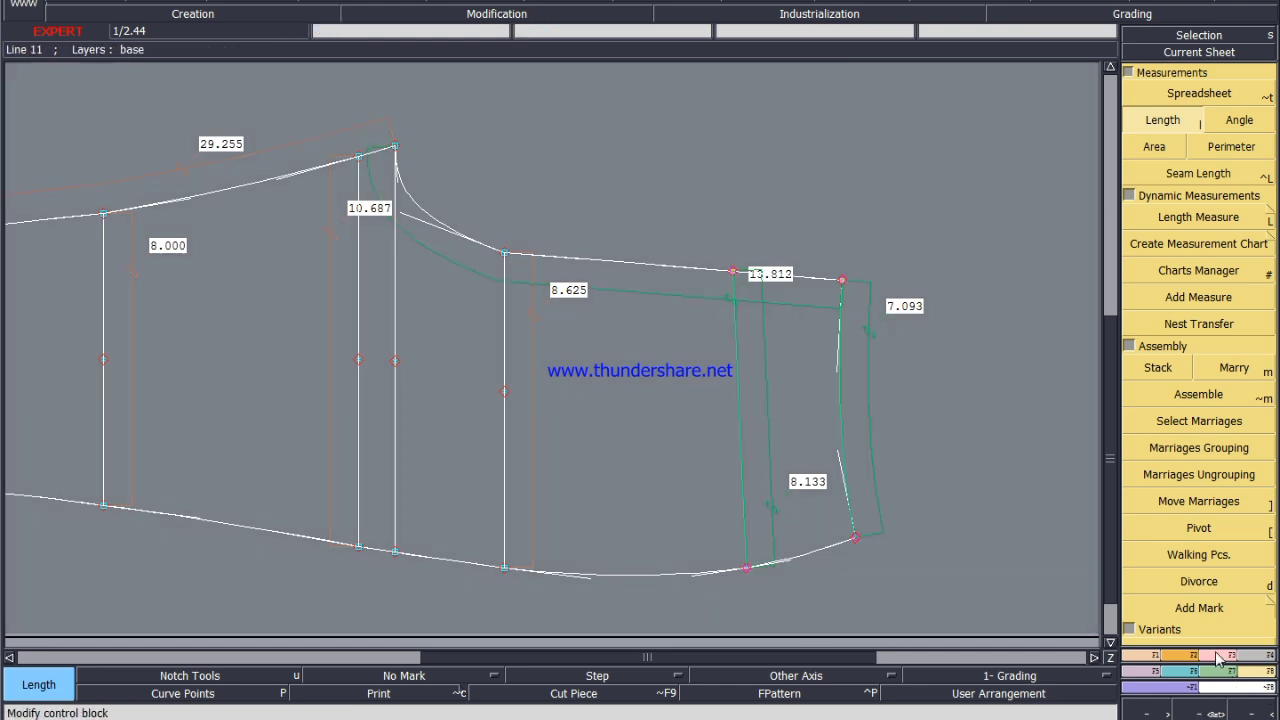
pyautogui.click(1215, 654)
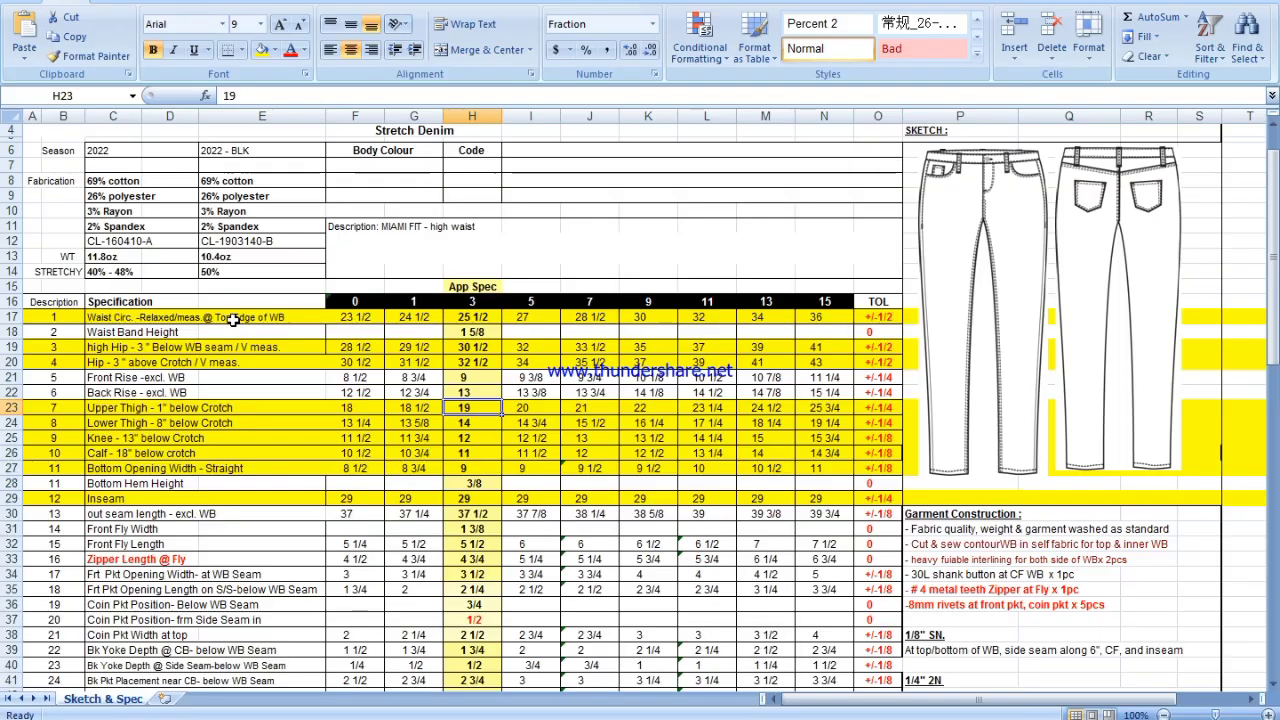
pyautogui.click(26, 379)
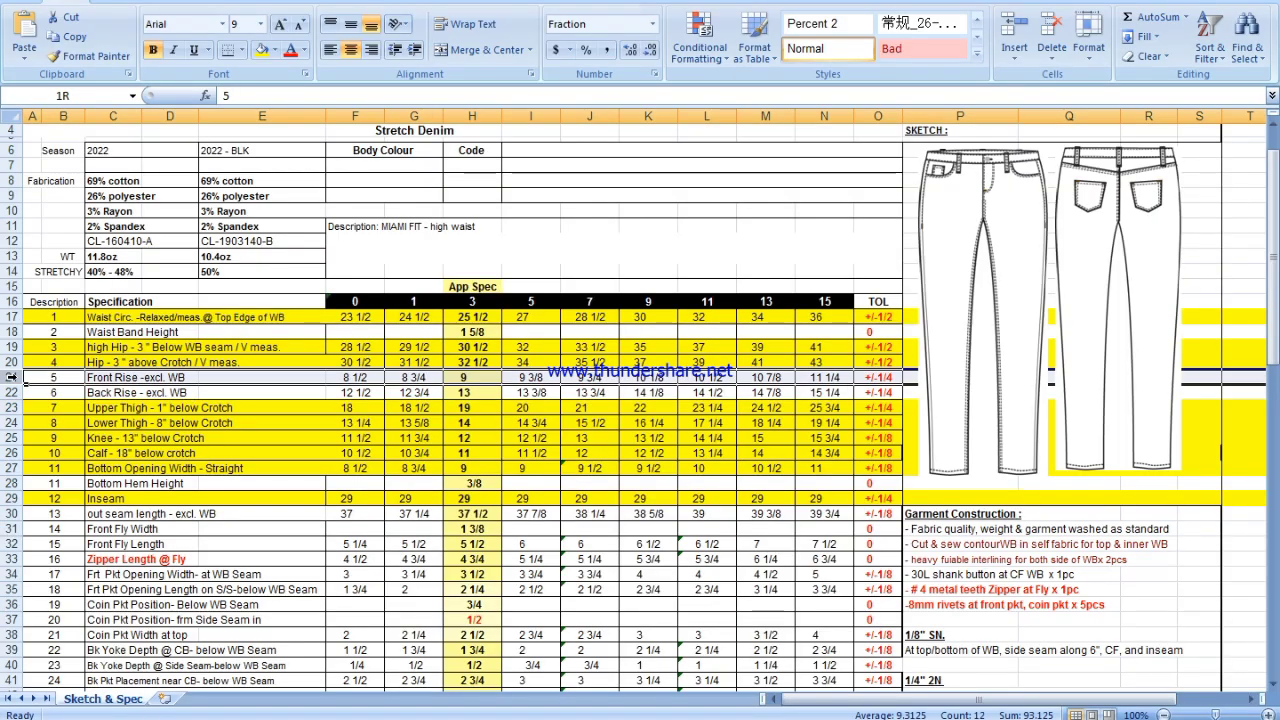
pyautogui.rightClick(26, 379)
pyautogui.press('Escape')
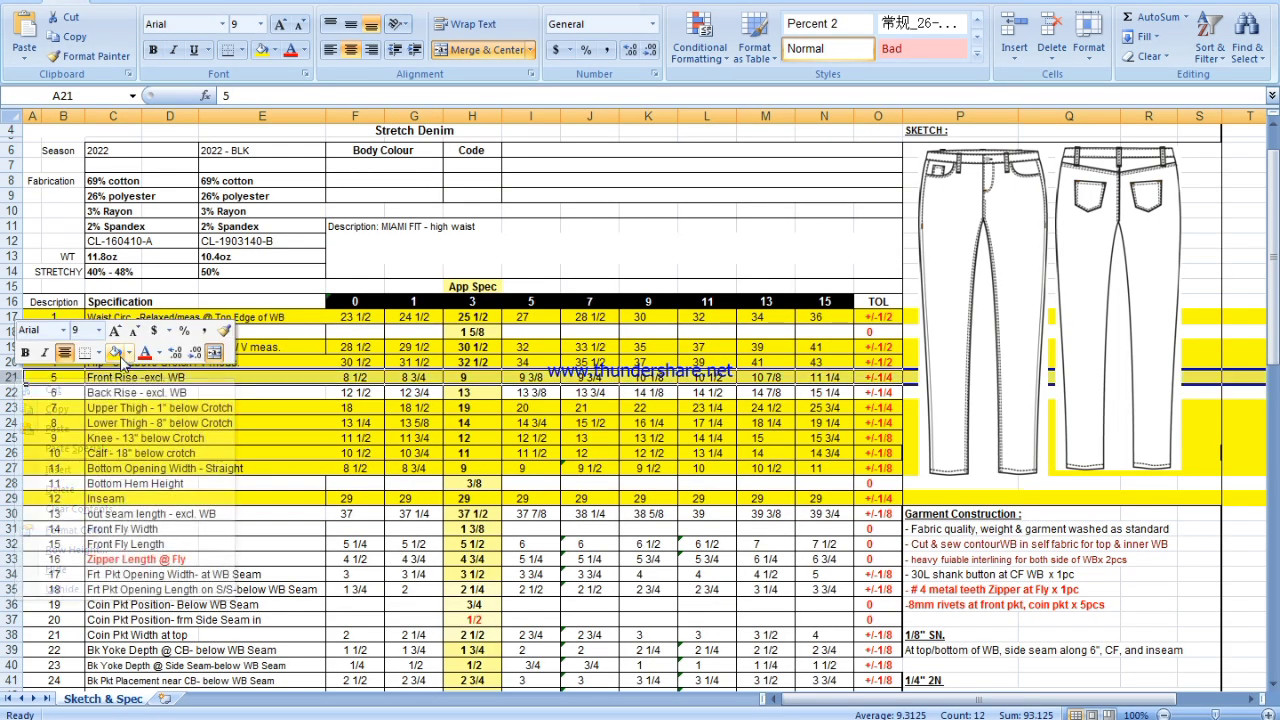
# Look up the size 3 back rise in row 22 of the specification sheet.
pyautogui.click(14, 393)
pyautogui.rightClick(14, 393)
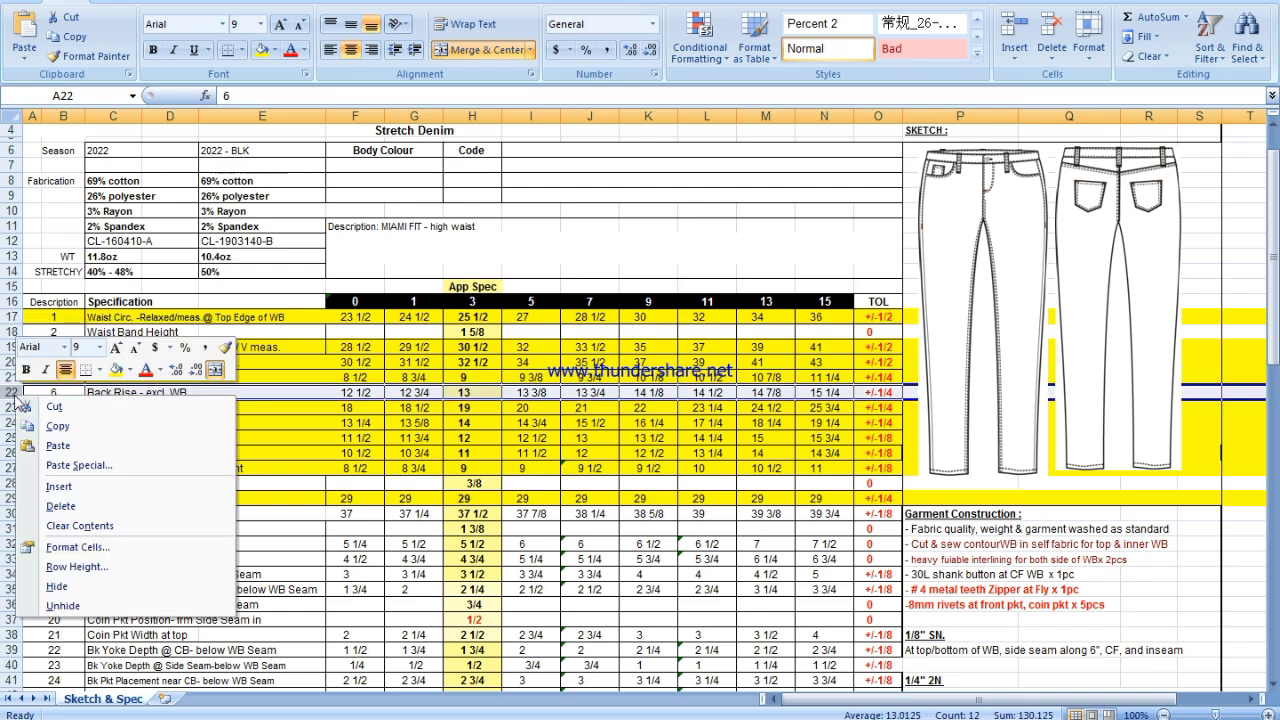
pyautogui.press('Escape')
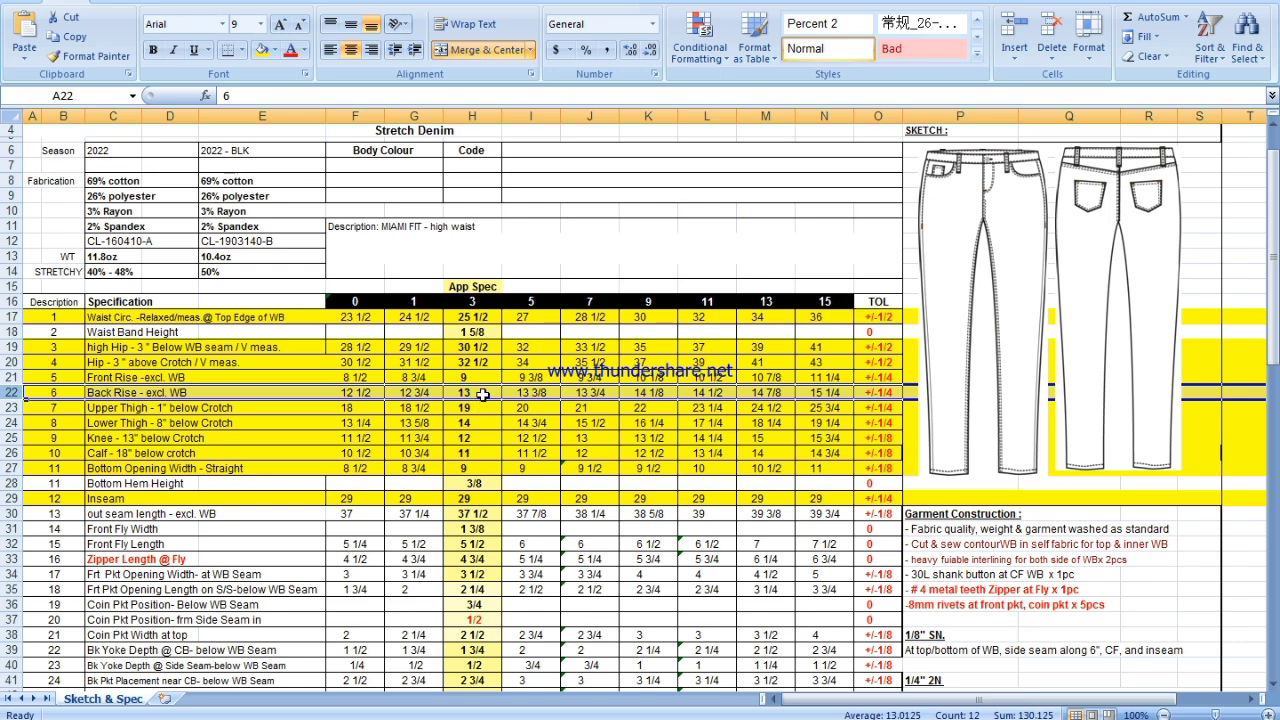
pyautogui.click(483, 394)
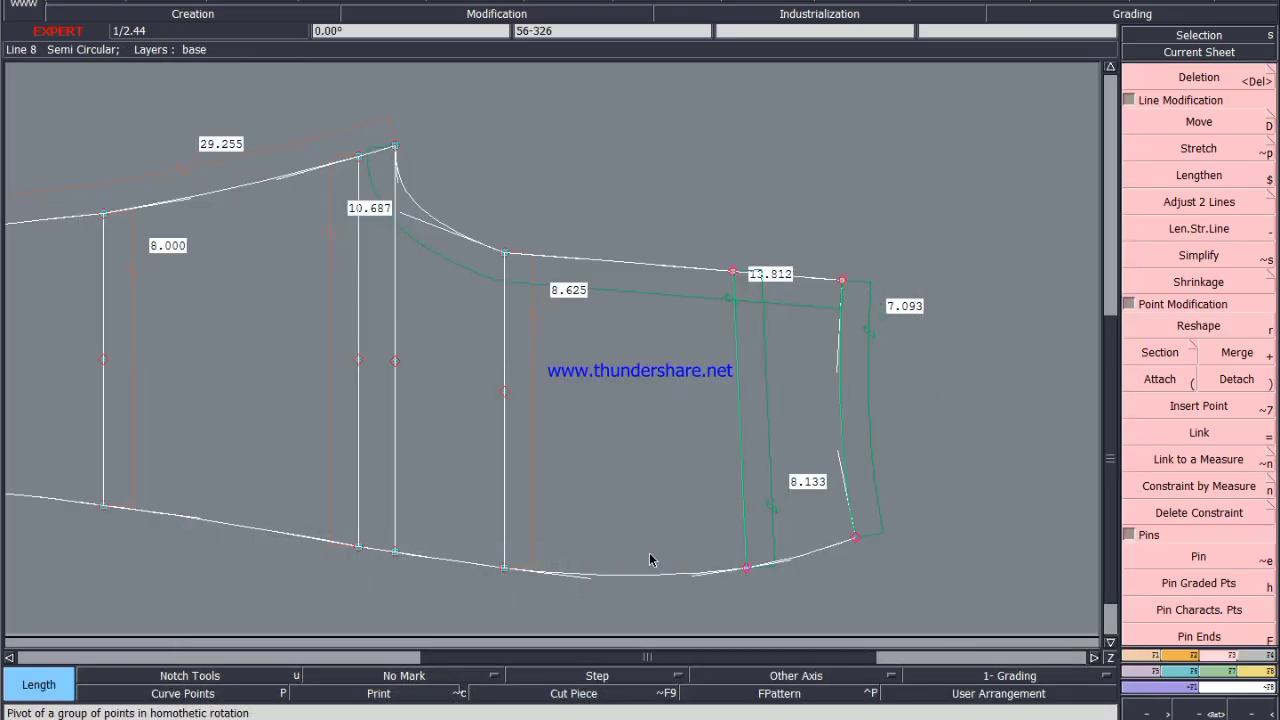
# Switch to the pattern program and move the back piece's waist and high hip lines together by -4 in X and 0 in Y.
pyautogui.click(1199, 121)
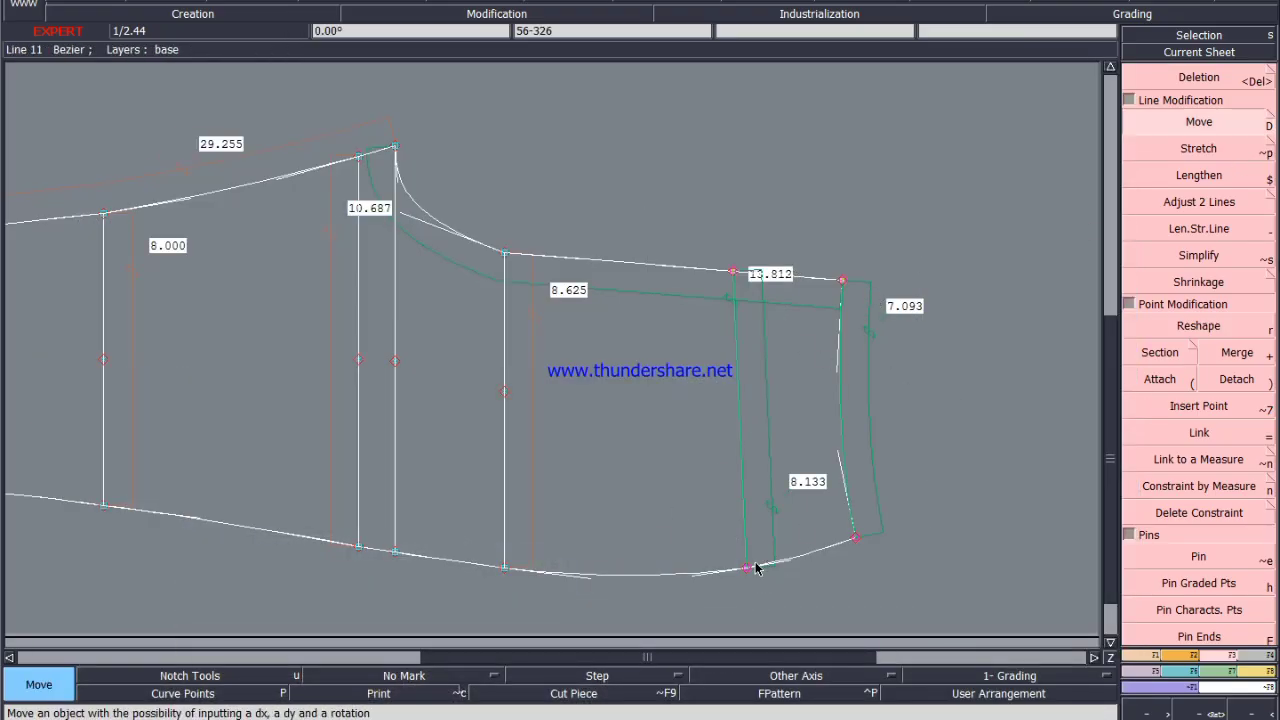
pyautogui.click(747, 567)
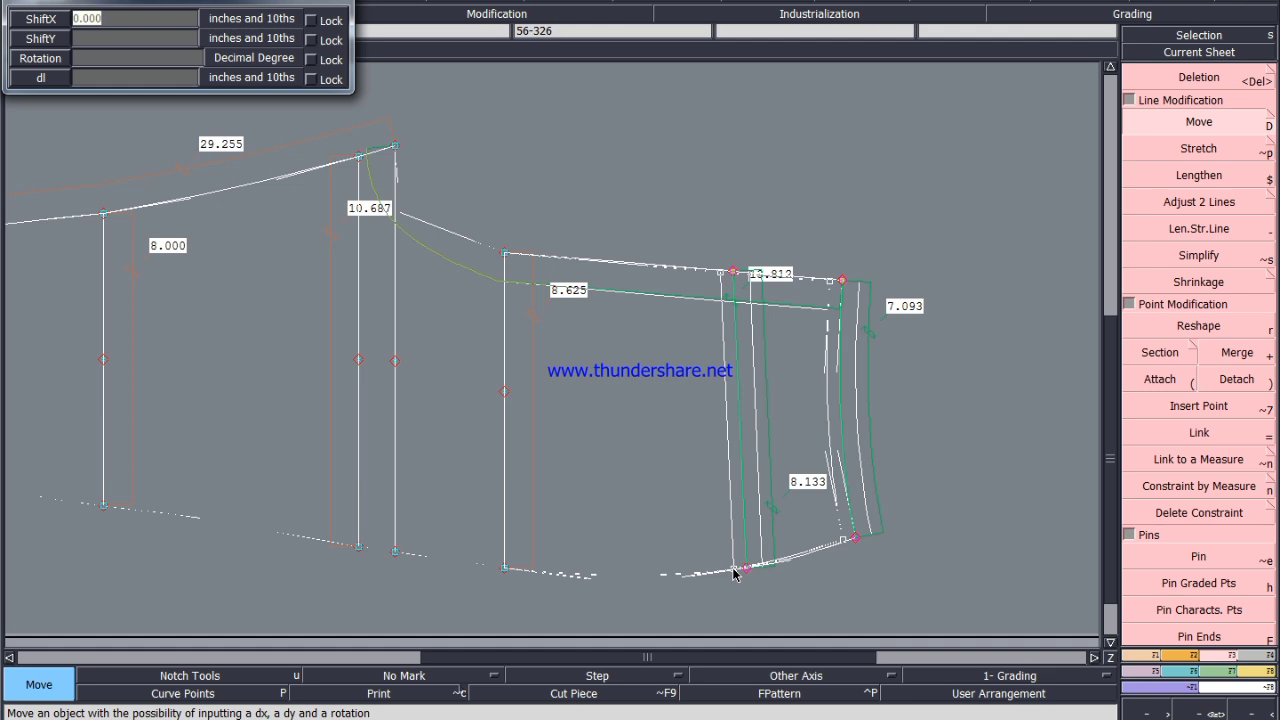
pyautogui.write('-4')
pyautogui.press('Return')
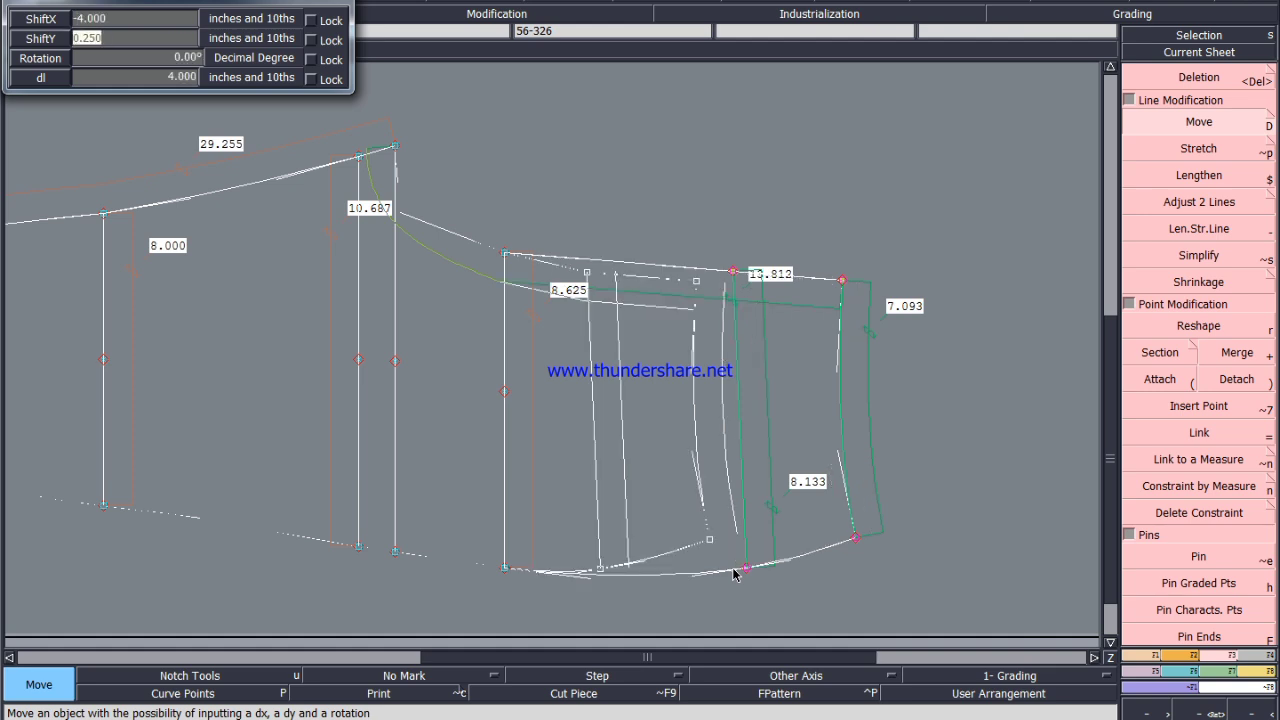
pyautogui.write('0')
pyautogui.press('Return')
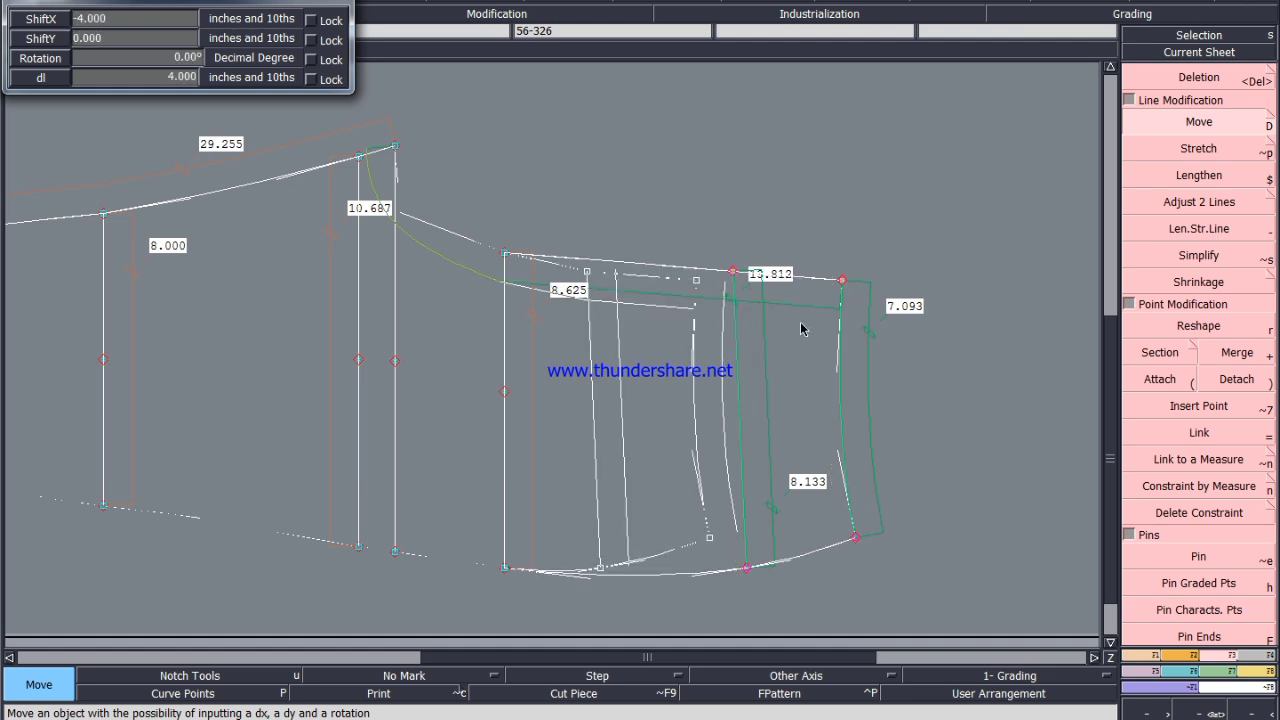
pyautogui.click(826, 219)
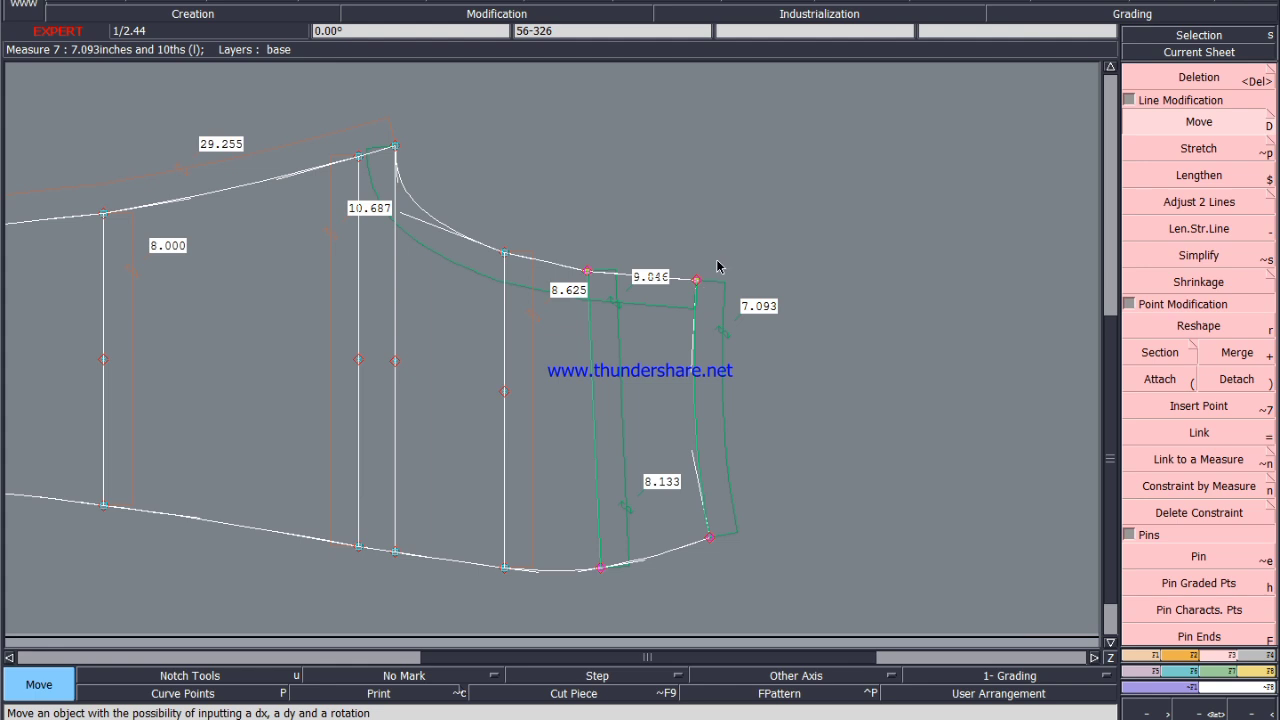
# Move the front piece's waist and high hip lines together by -4 in X and 0 in Y.
pyautogui.scroll(-1, 717, 266)
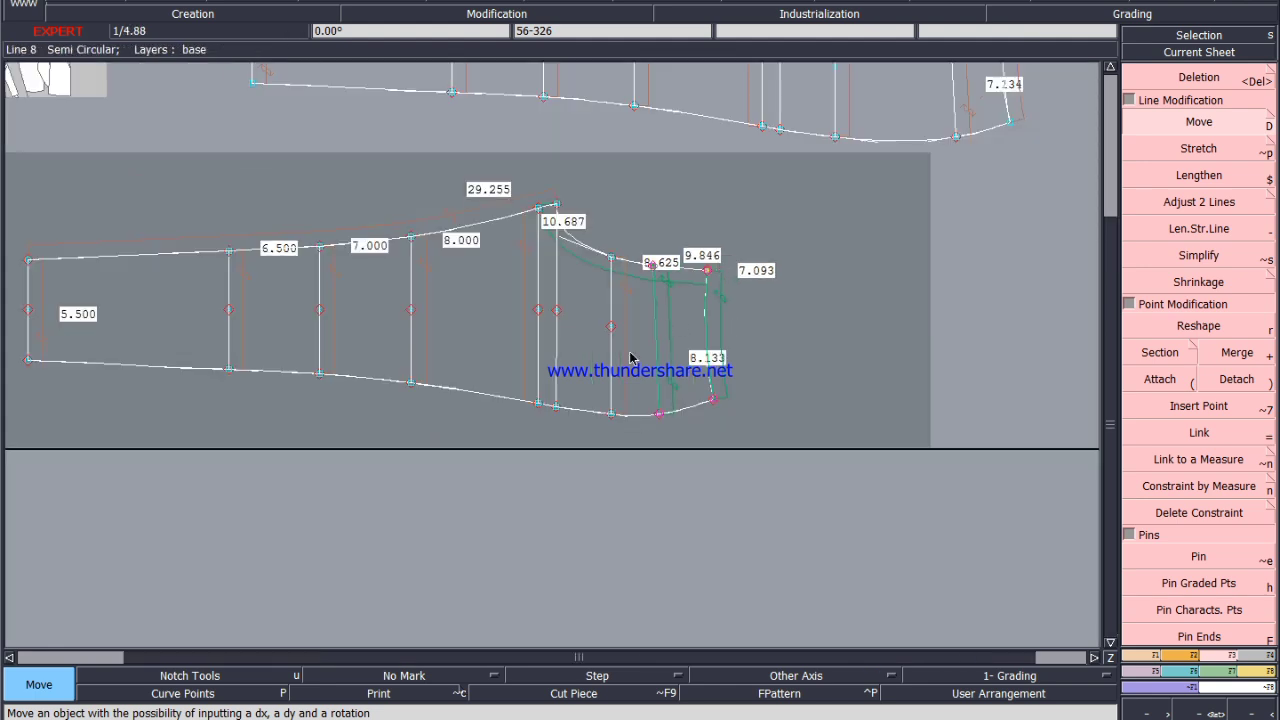
pyautogui.scroll(-1, 610, 380)
pyautogui.scroll(2, 828, 197)
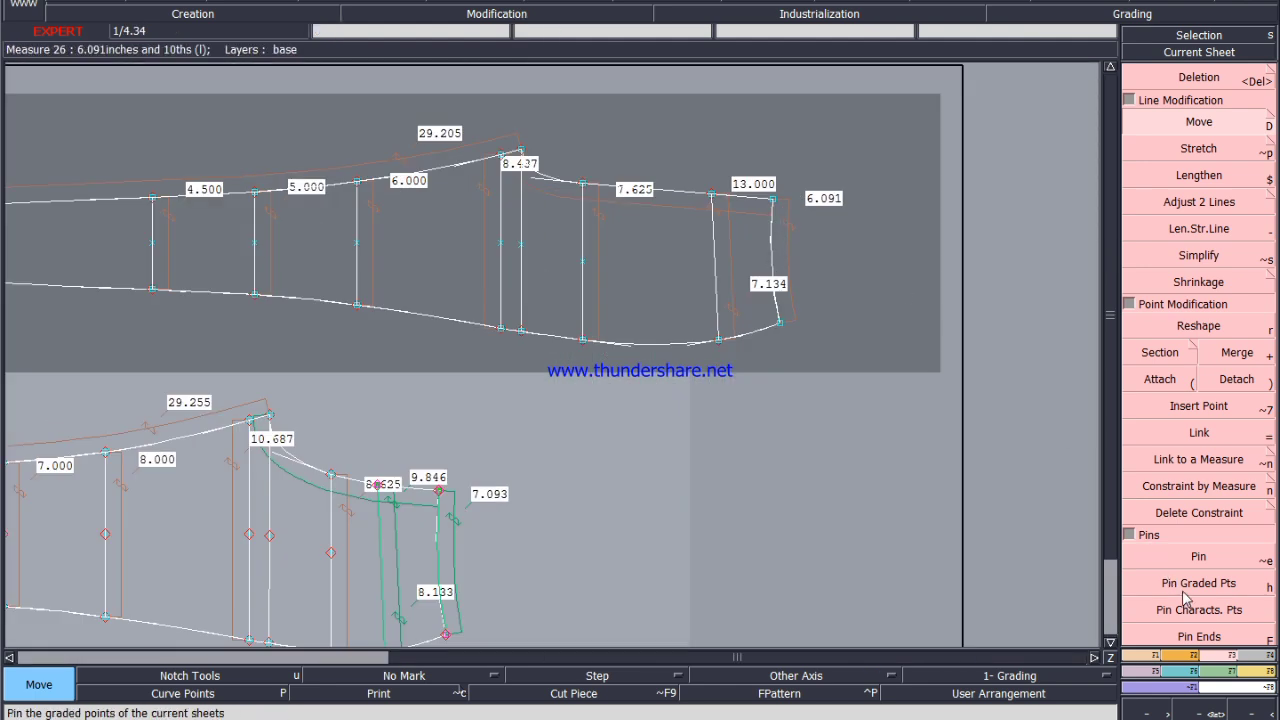
pyautogui.scroll(2, 817, 177)
pyautogui.moveTo(818, 177); pyautogui.dragTo(537, 586)
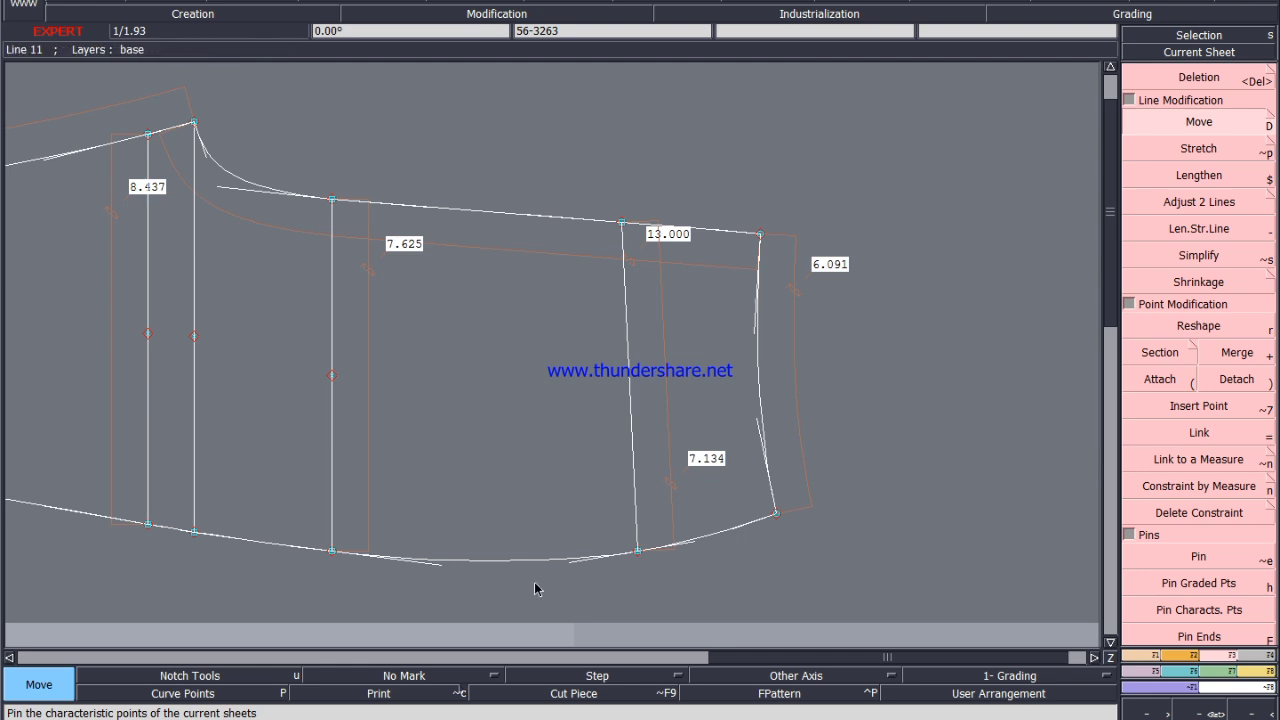
pyautogui.click(1236, 122)
pyautogui.click(620, 228)
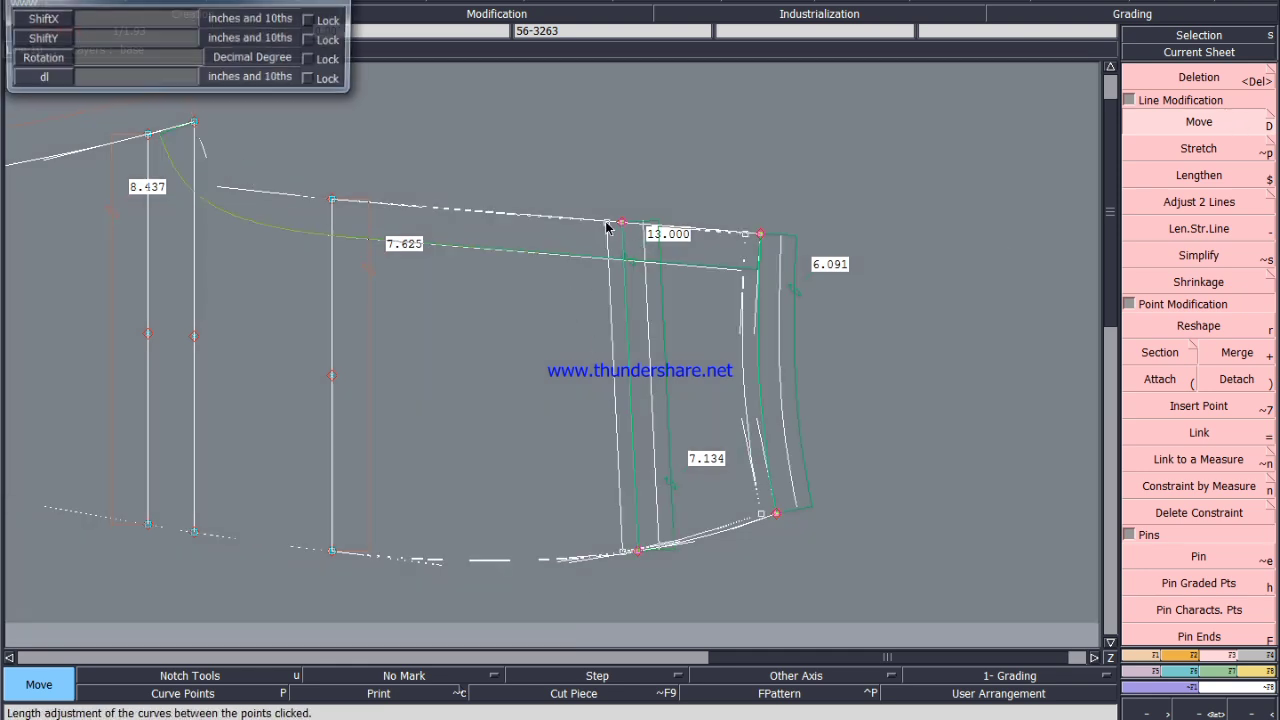
pyautogui.press('Return')
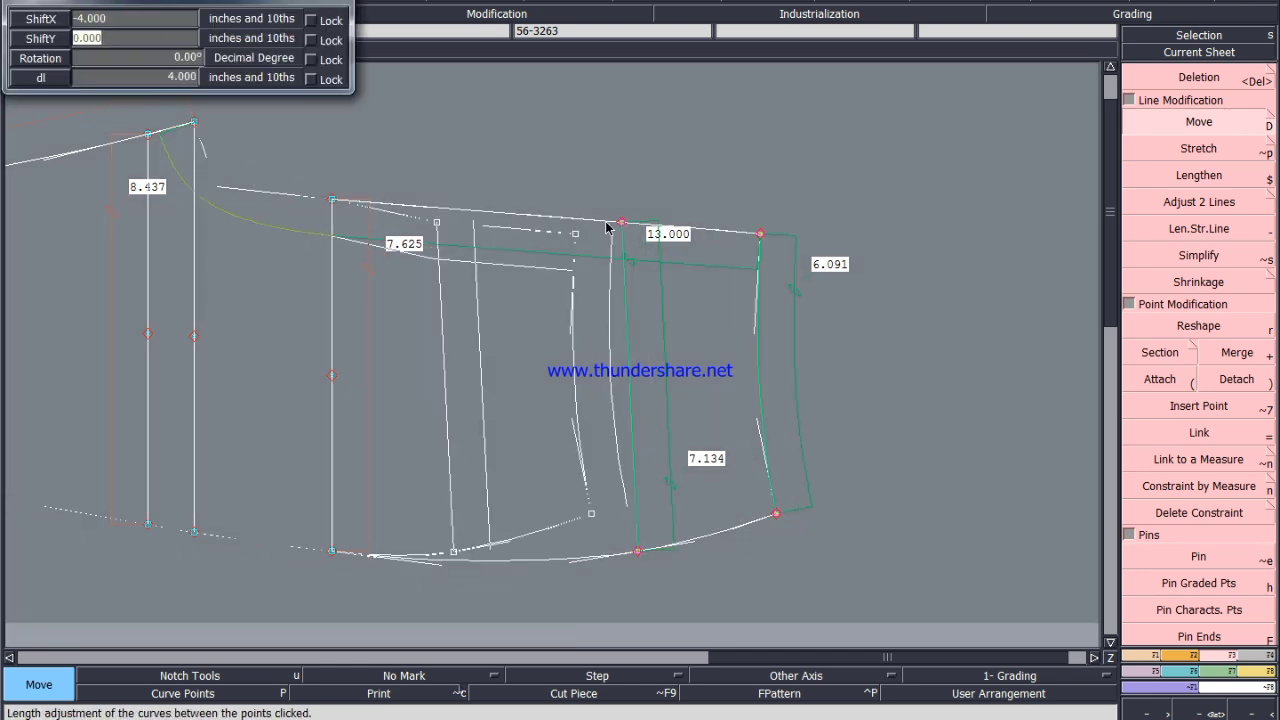
pyautogui.press('Return')
pyautogui.press('Return')
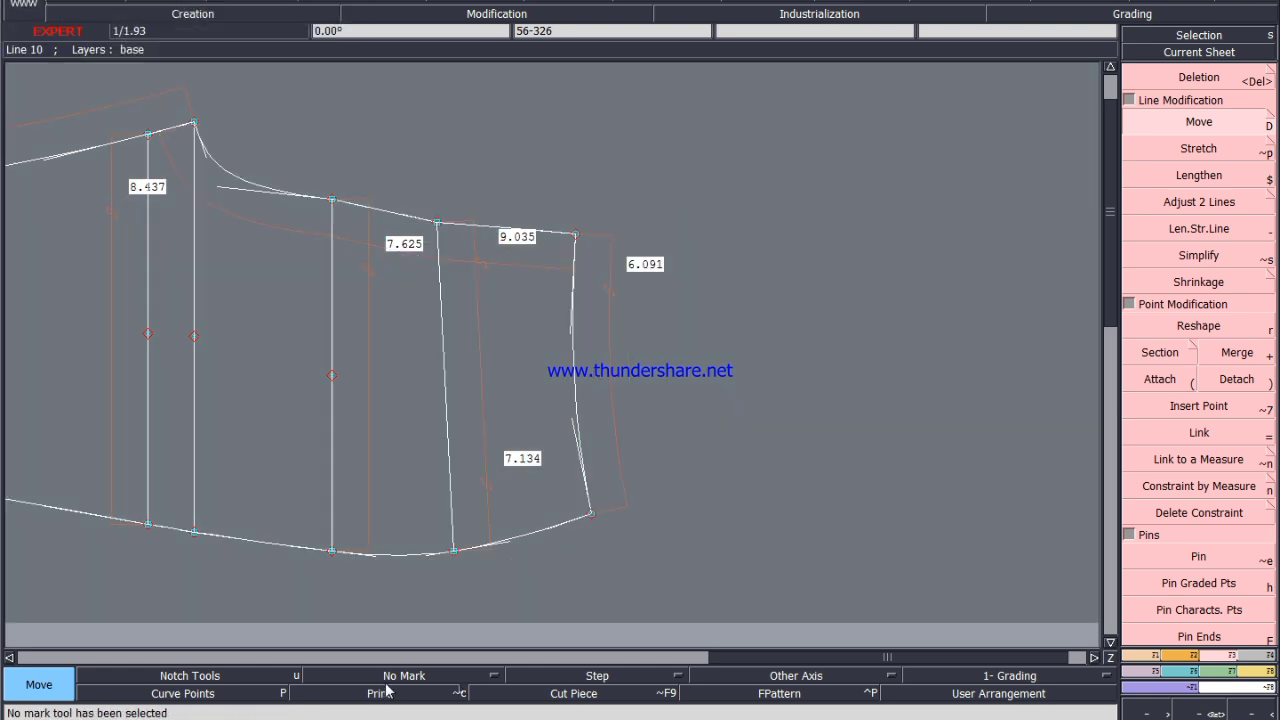
# Compare the front piece's shortened rise with the size 3 rise in the specification sheet.
pyautogui.hotkey('alt', 'Tab')
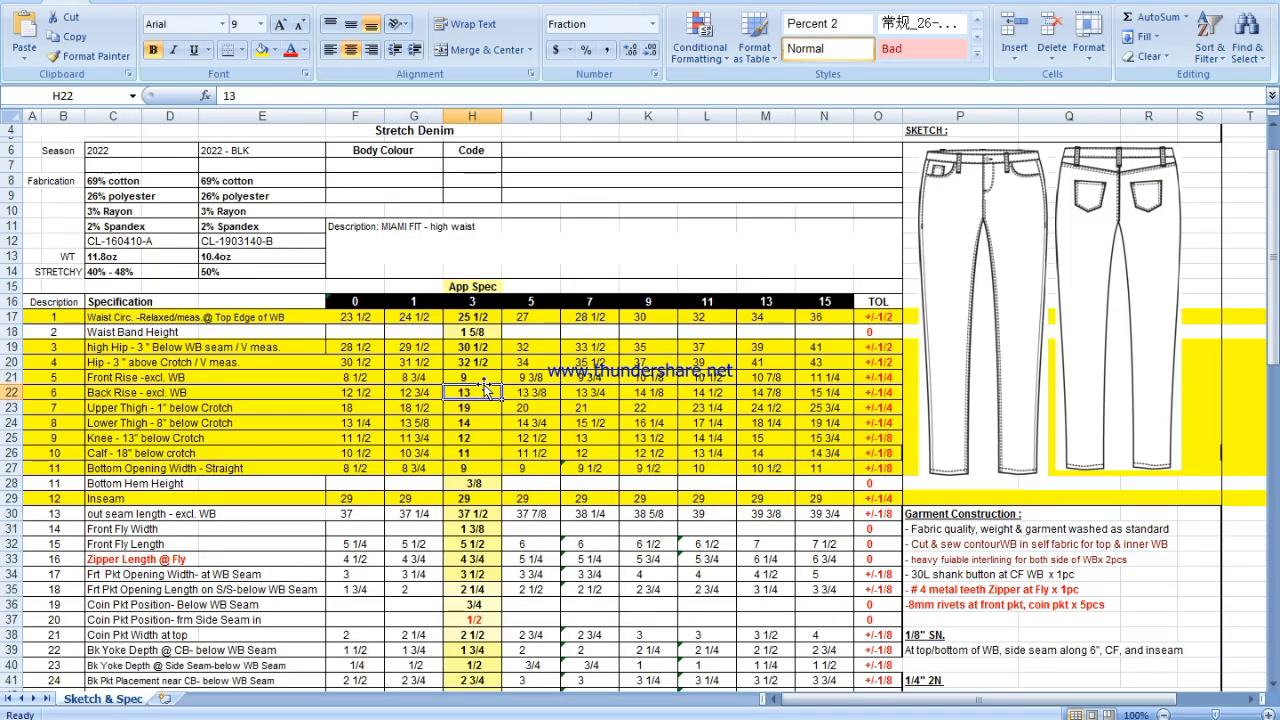
pyautogui.hotkey('alt', 'Tab')
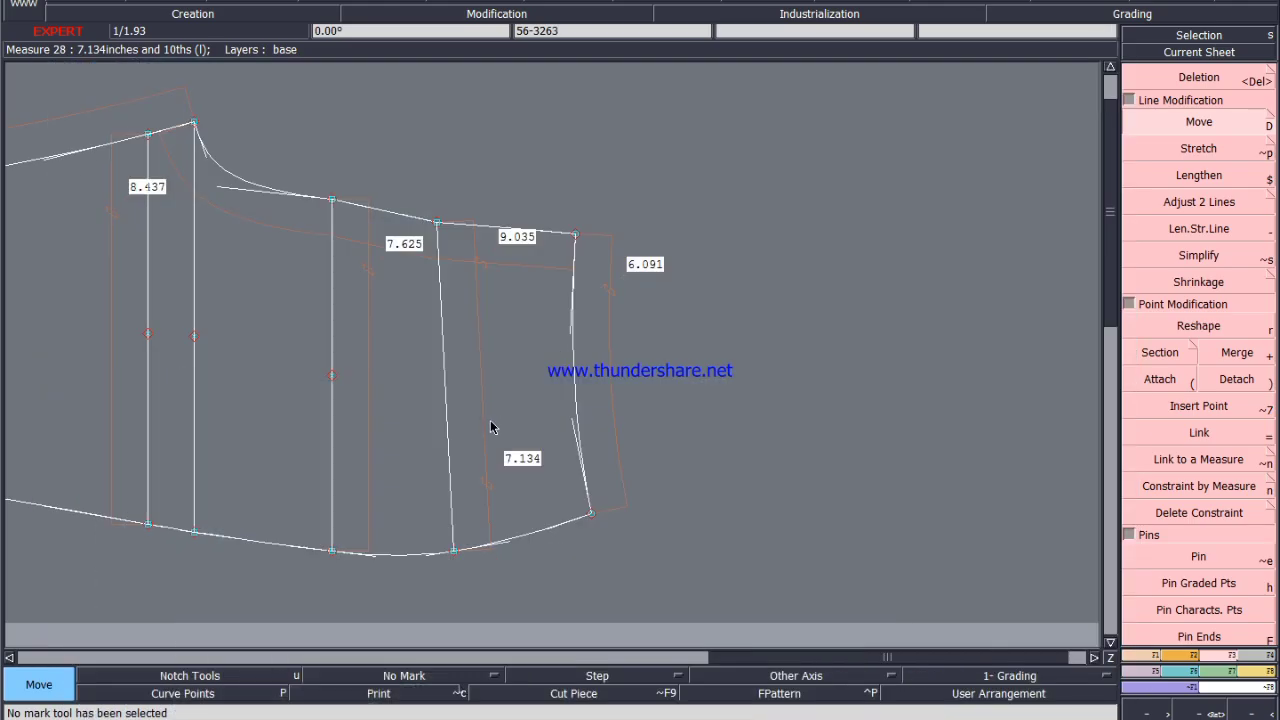
pyautogui.scroll(-2, 565, 372)
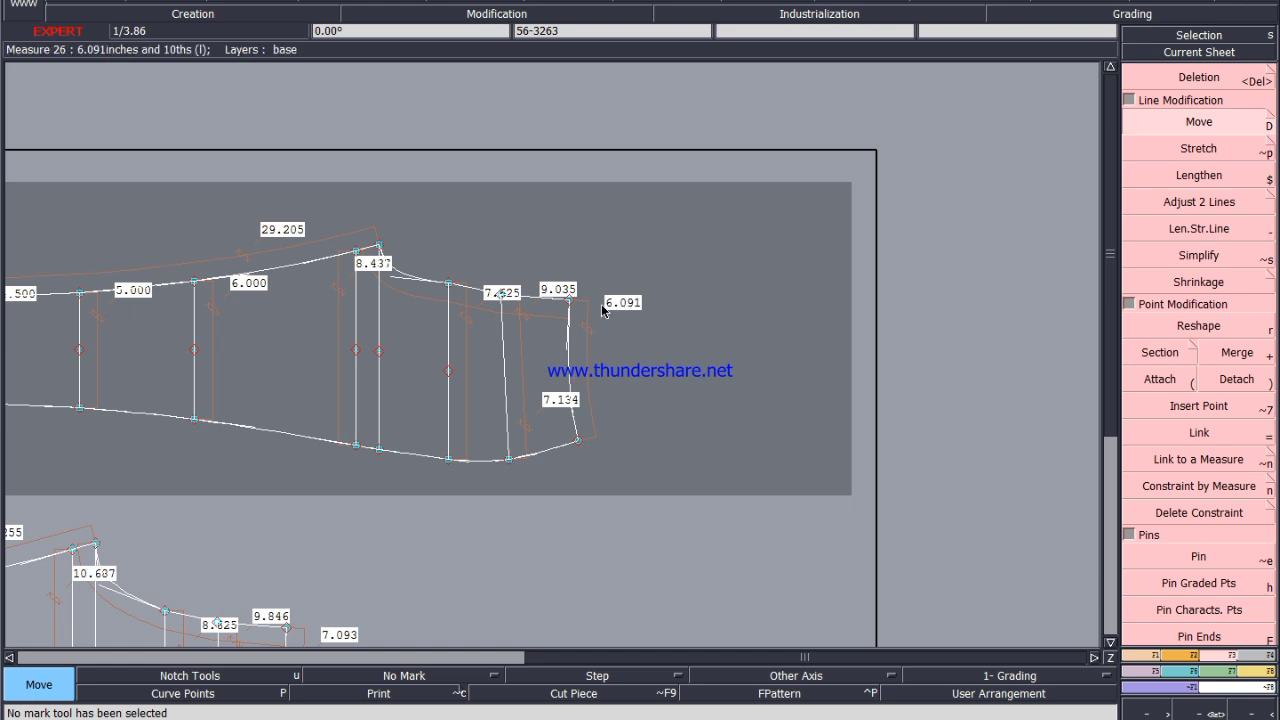
pyautogui.scroll(1, 543, 291)
pyautogui.scroll(1, 514, 266)
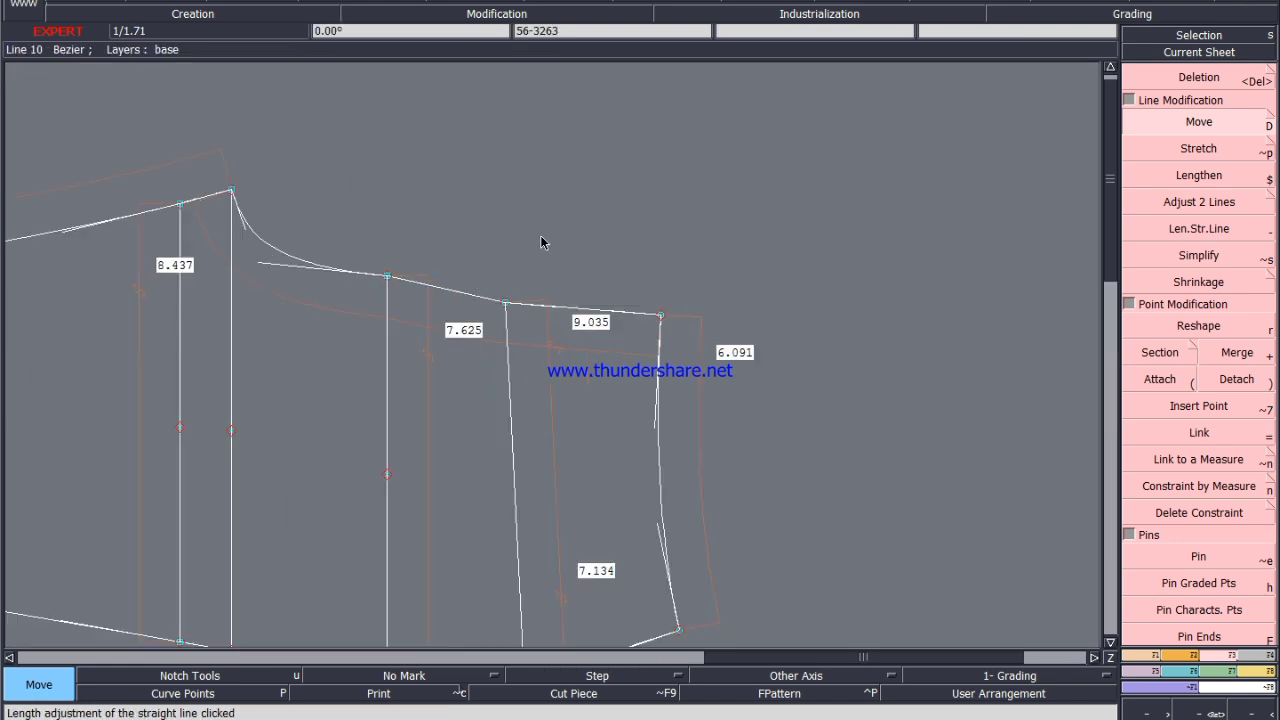
pyautogui.scroll(-1, 541, 237)
pyautogui.scroll(1, 676, 257)
# Move the front piece's high hip line by 0 in X and 0.25 inch in Y.
pyautogui.moveTo(669, 192); pyautogui.dragTo(433, 590)
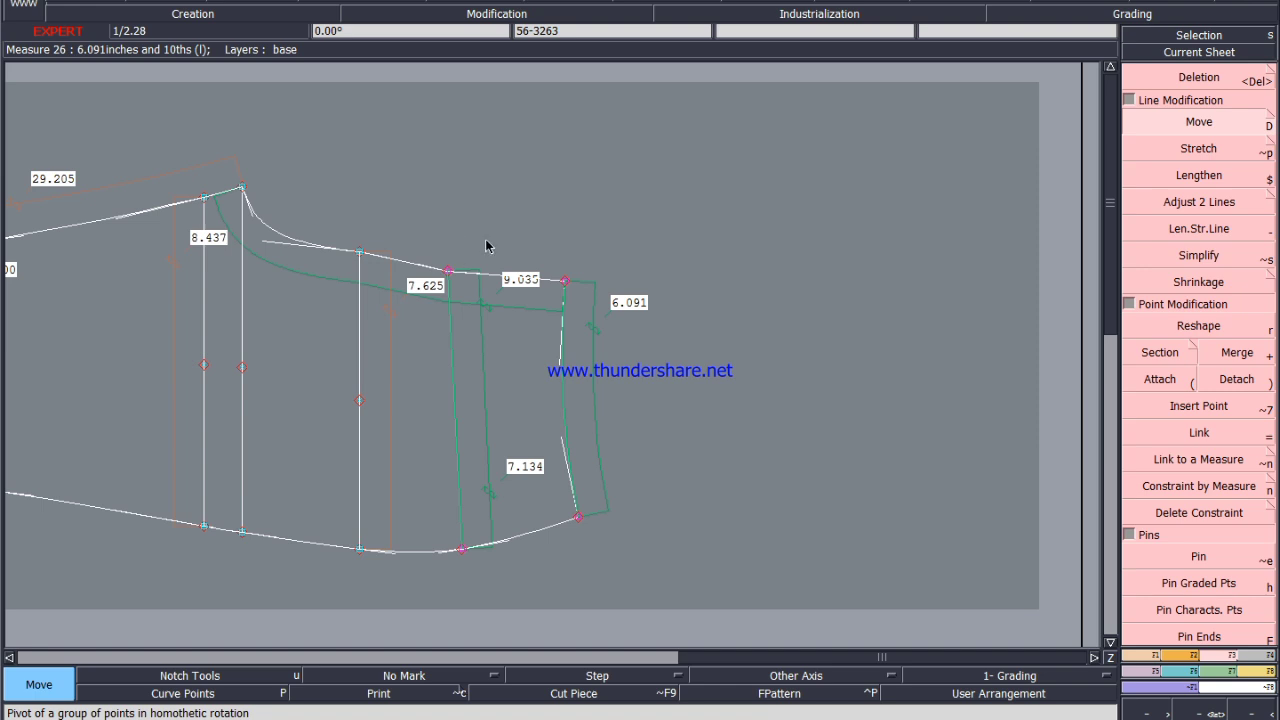
pyautogui.click(460, 546)
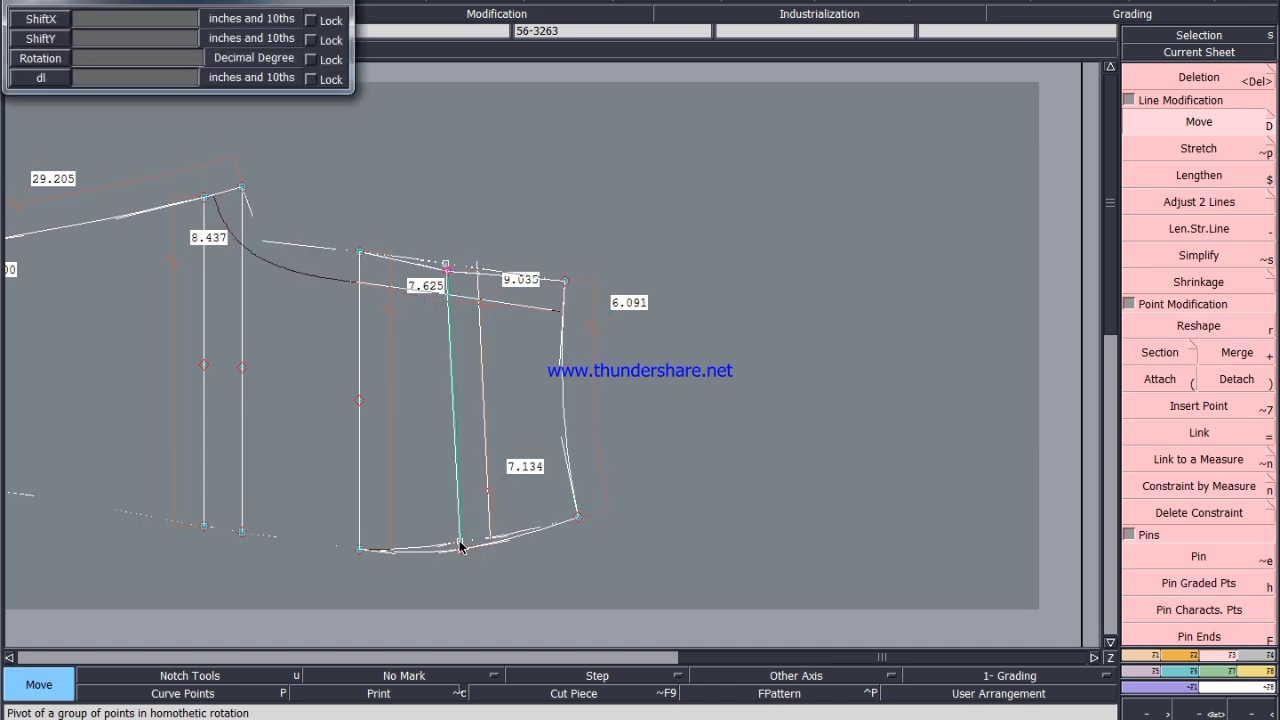
pyautogui.press('Down')
pyautogui.write('0')
pyautogui.press('Down')
pyautogui.write('.25')
pyautogui.press('Return')
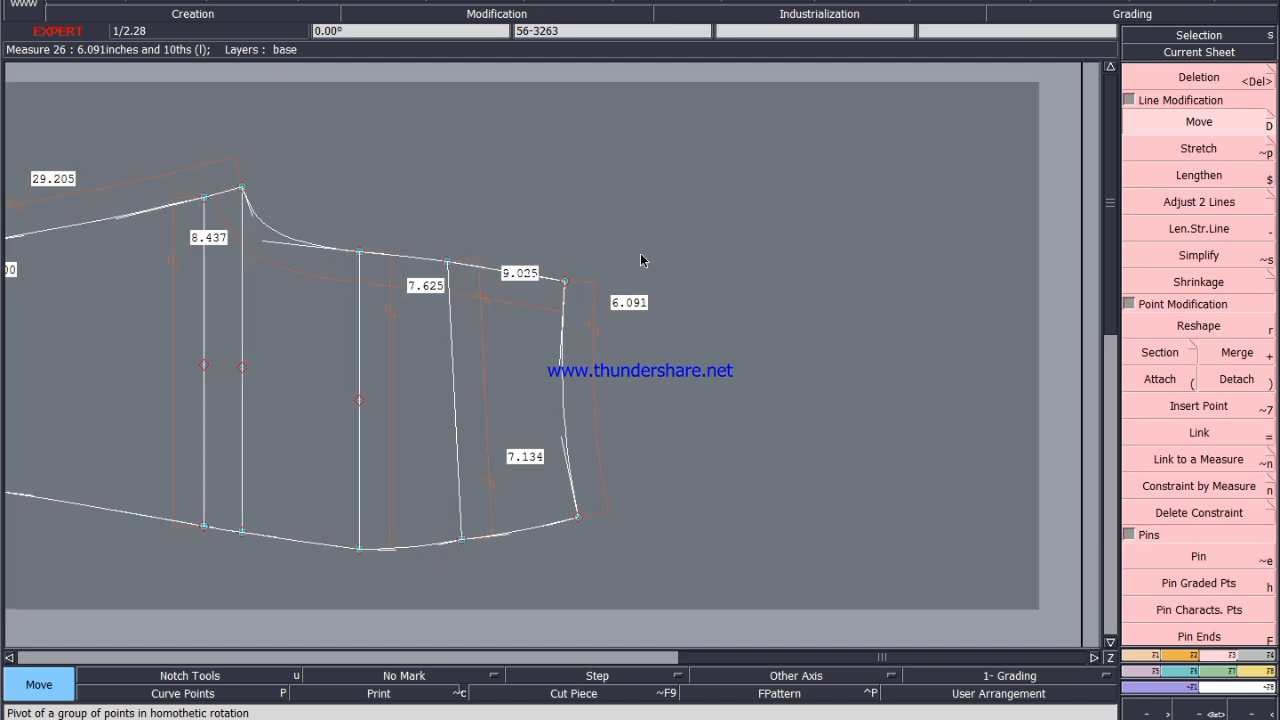
# Move the front piece's waist line by 0 in X and 0.25 inch in Y.
pyautogui.moveTo(687, 192); pyautogui.dragTo(530, 570)
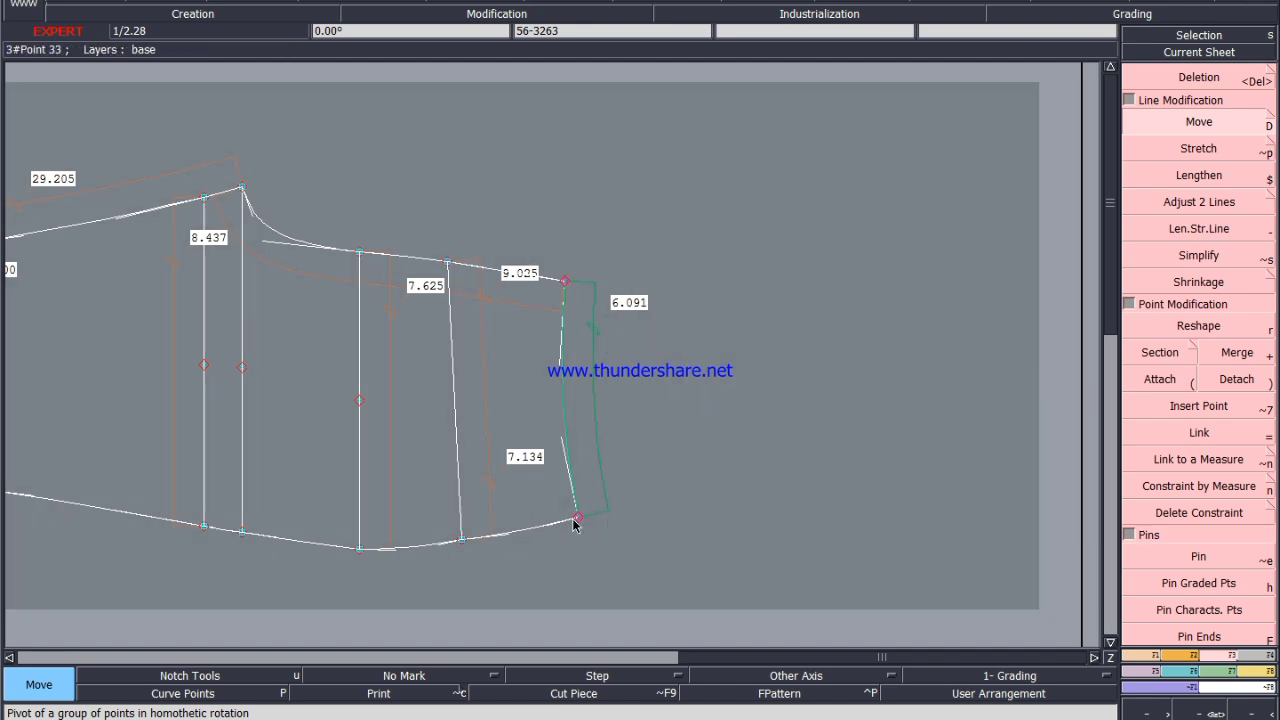
pyautogui.moveTo(581, 516); pyautogui.dragTo(580, 509)
pyautogui.press('Down')
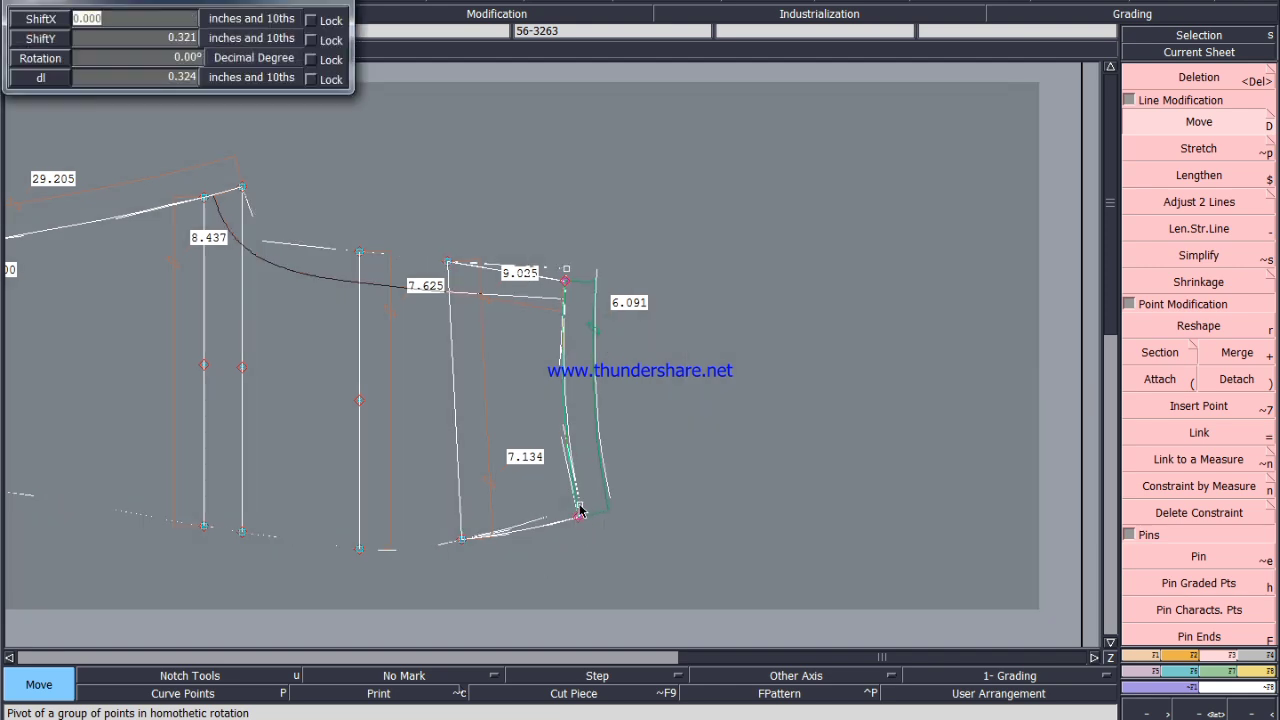
pyautogui.press('Down')
pyautogui.press('Return')
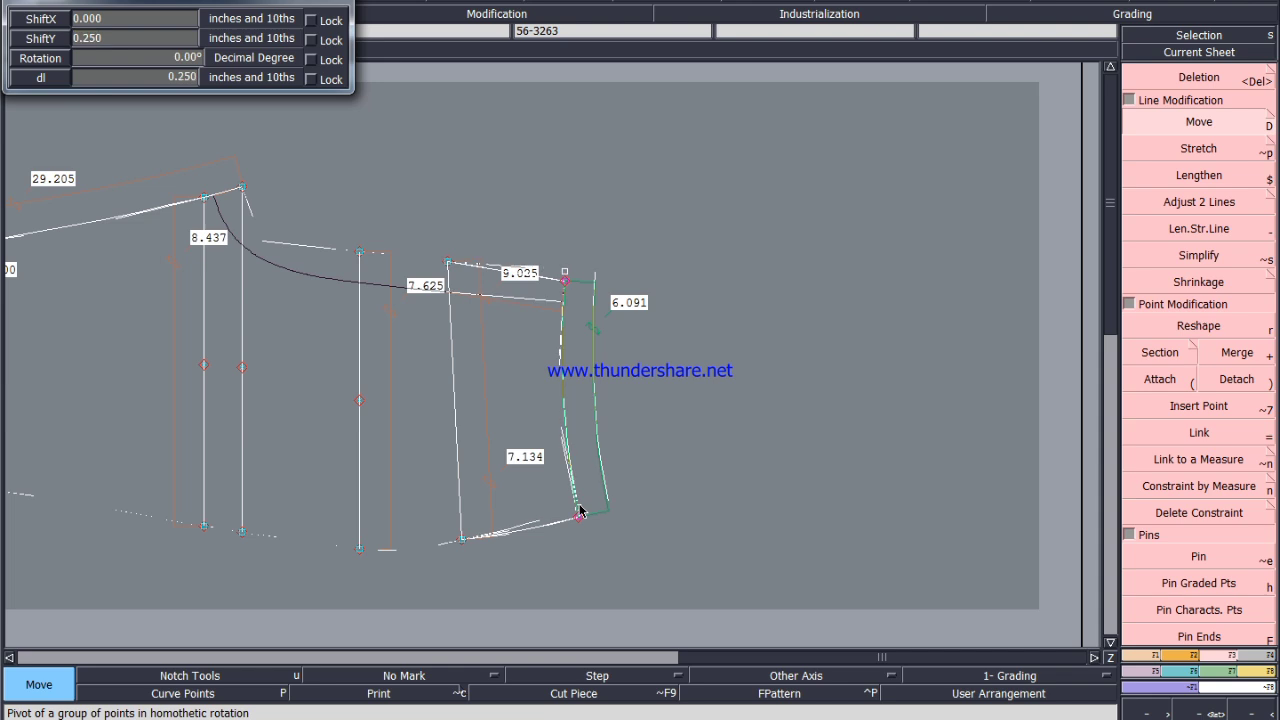
pyautogui.click(579, 506)
pyautogui.click(732, 451)
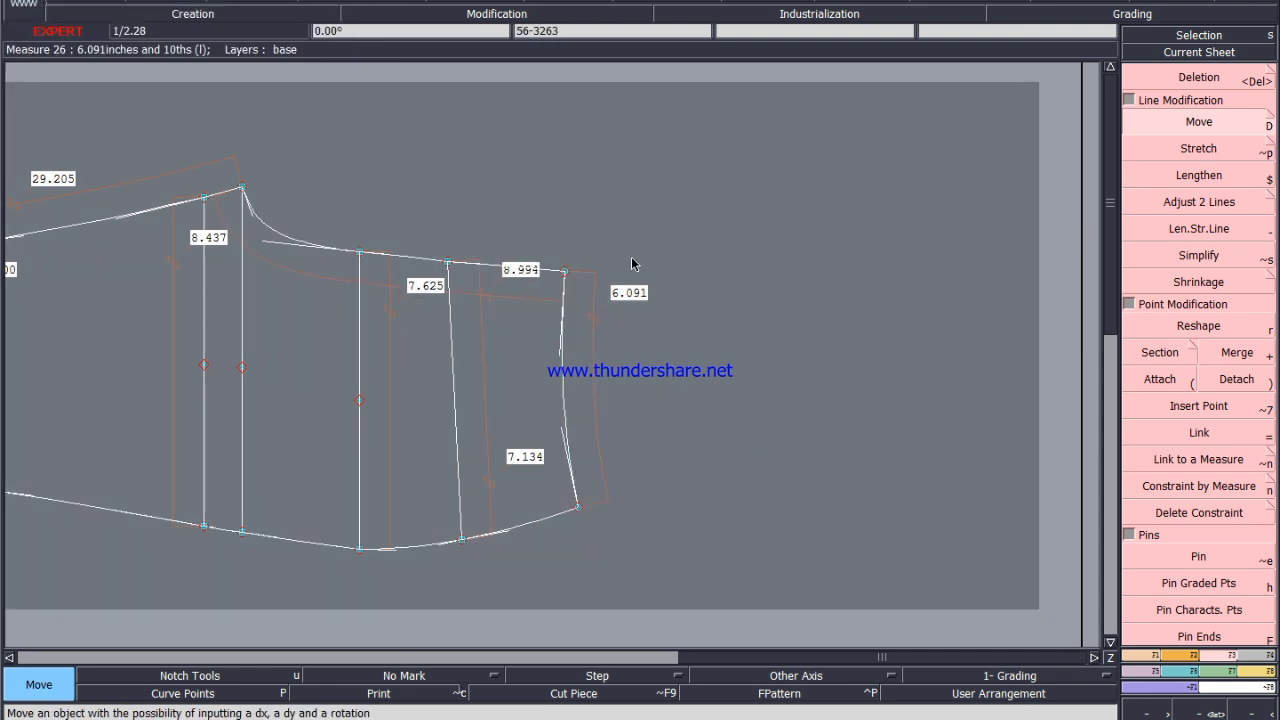
# Move the front piece's hip, high hip and waist lines together by 0 in X and 0.125 inch in Y.
pyautogui.moveTo(689, 189); pyautogui.dragTo(530, 278)
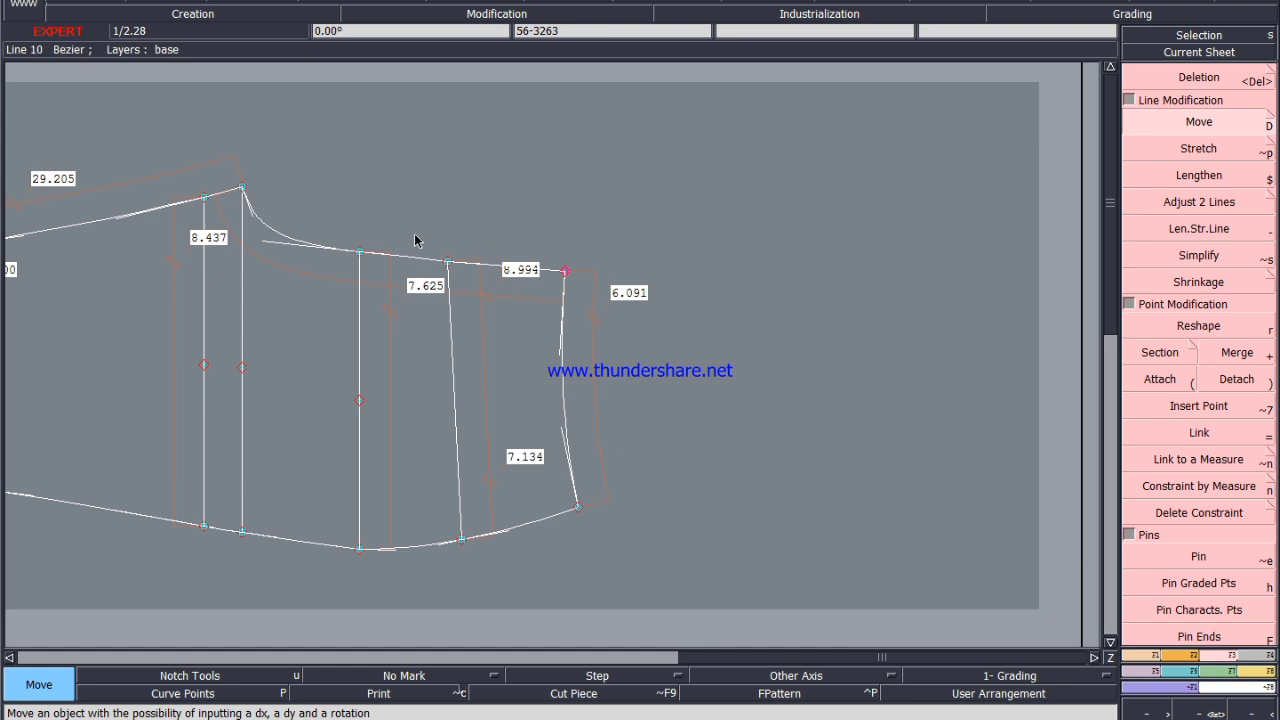
pyautogui.moveTo(671, 214); pyautogui.dragTo(351, 551)
pyautogui.click(362, 548)
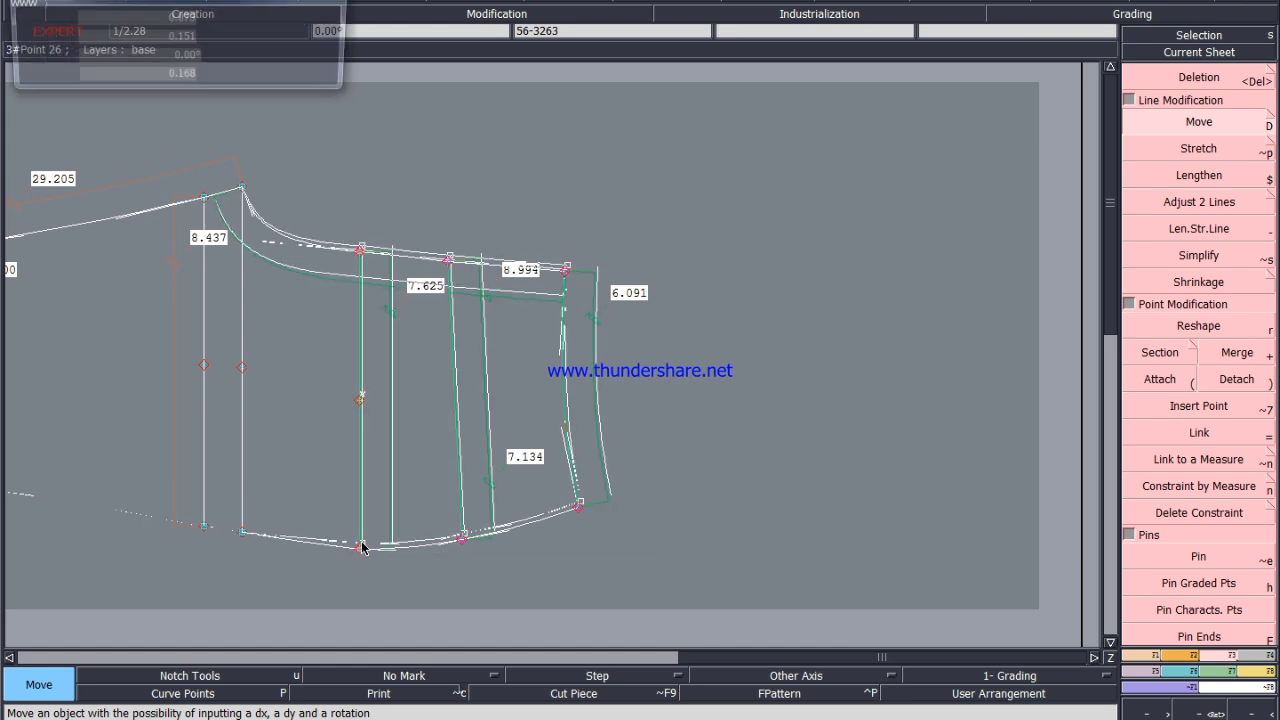
pyautogui.press('Tab')
pyautogui.write('0')
pyautogui.press('Tab')
pyautogui.write('.')
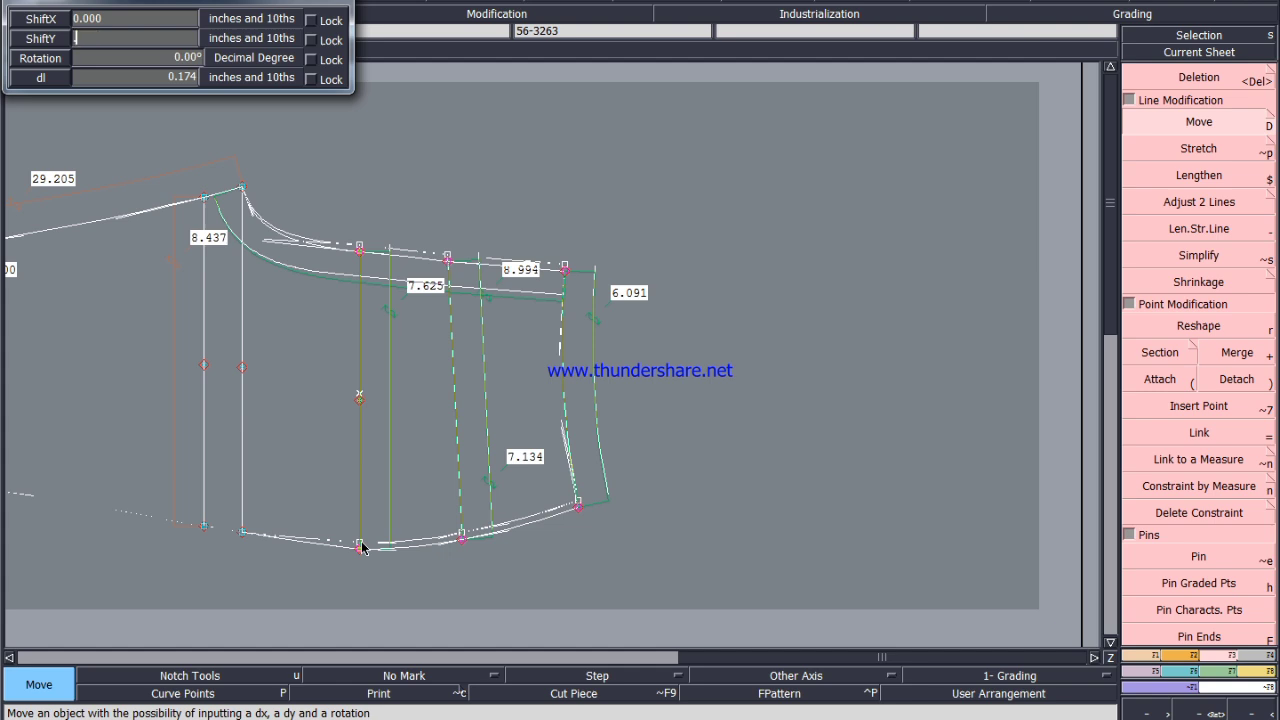
pyautogui.write('125')
pyautogui.press('Tab')
pyautogui.press('Return')
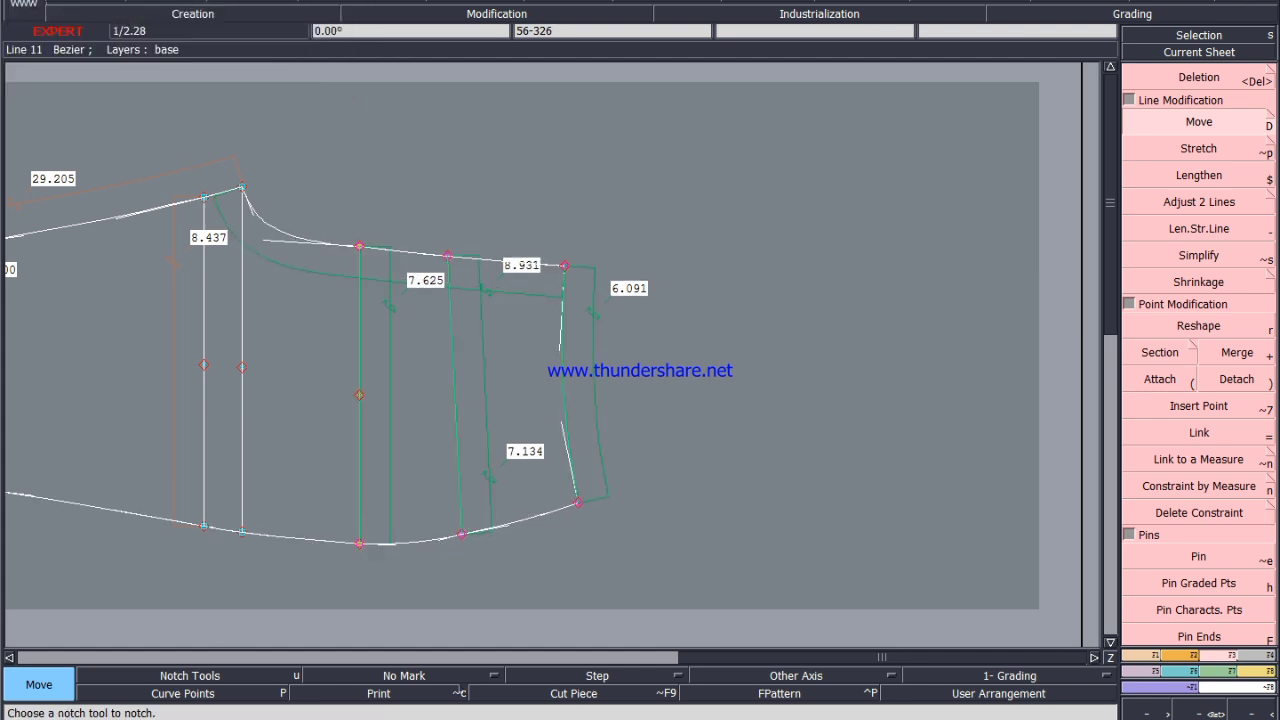
pyautogui.click(791, 501)
# Shift the rise-side ends of the front piece's waist and high hip lines by 0.2 inch in X and 0 in Y.
pyautogui.scroll(1, 598, 467)
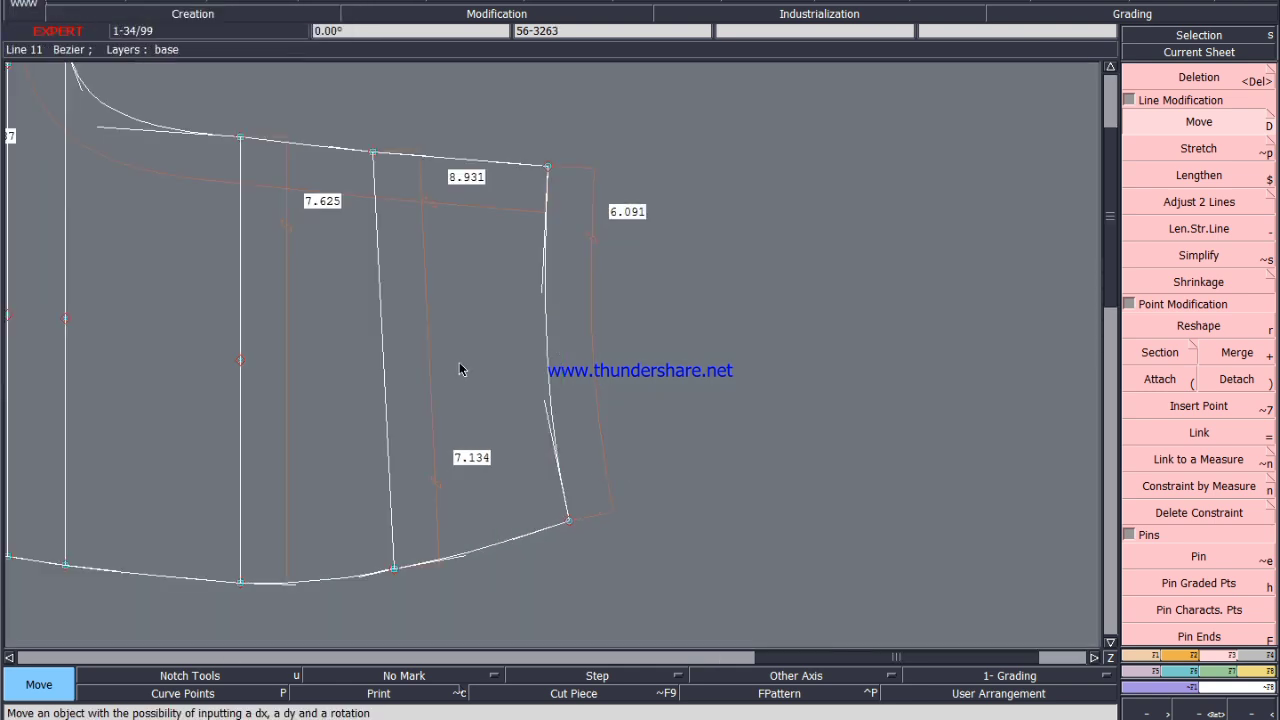
pyautogui.scroll(-1, 450, 310)
pyautogui.scroll(1, 307, 192)
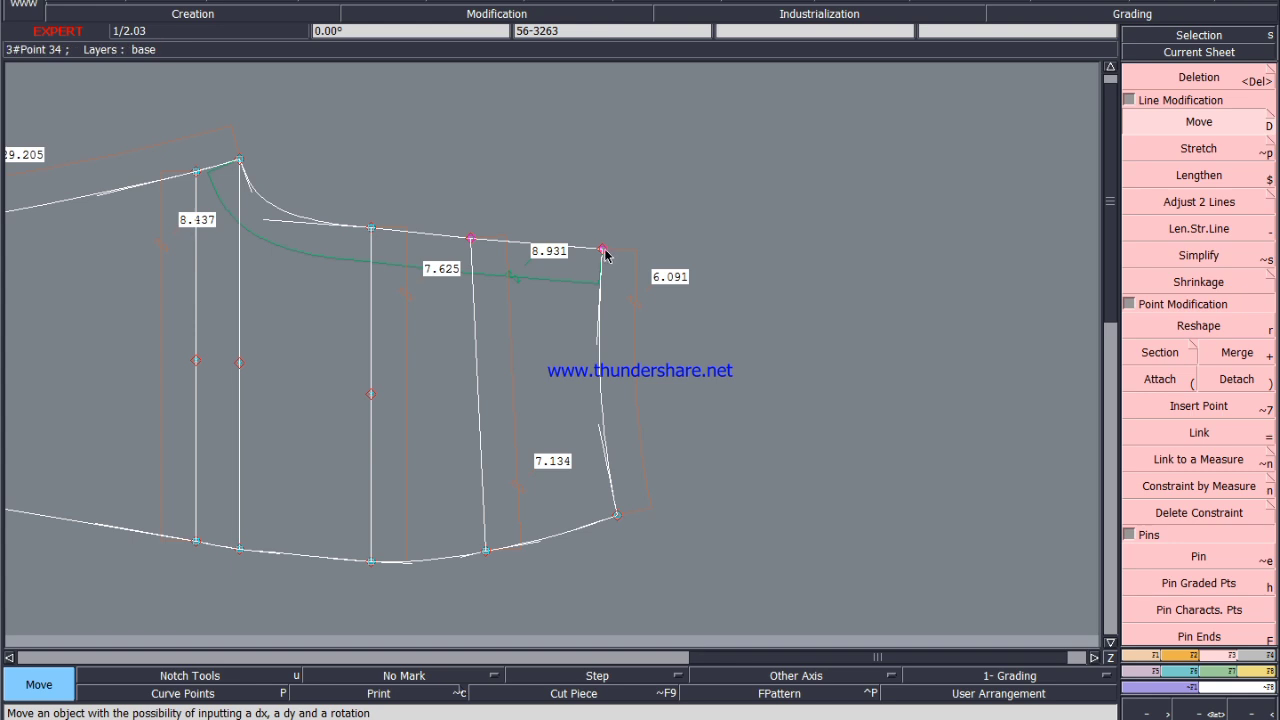
pyautogui.click(607, 251)
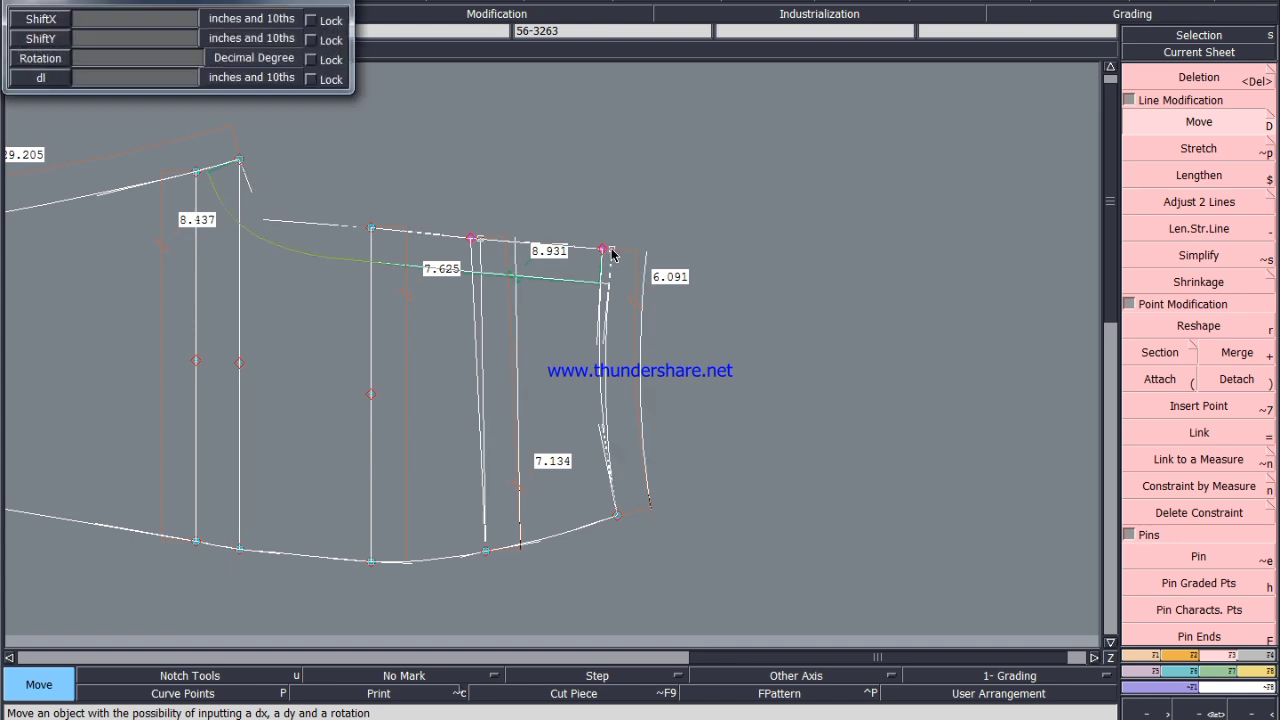
pyautogui.write('0.2')
pyautogui.press('Return')
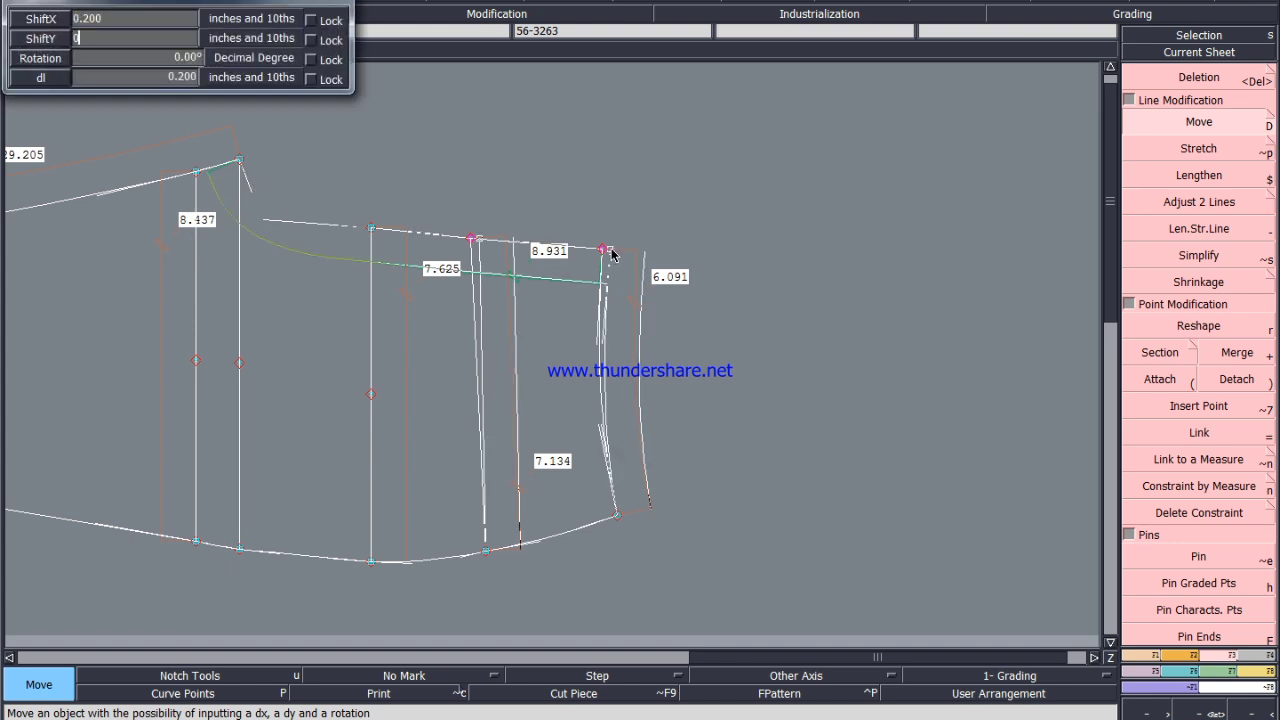
pyautogui.scroll(3, 612, 255)
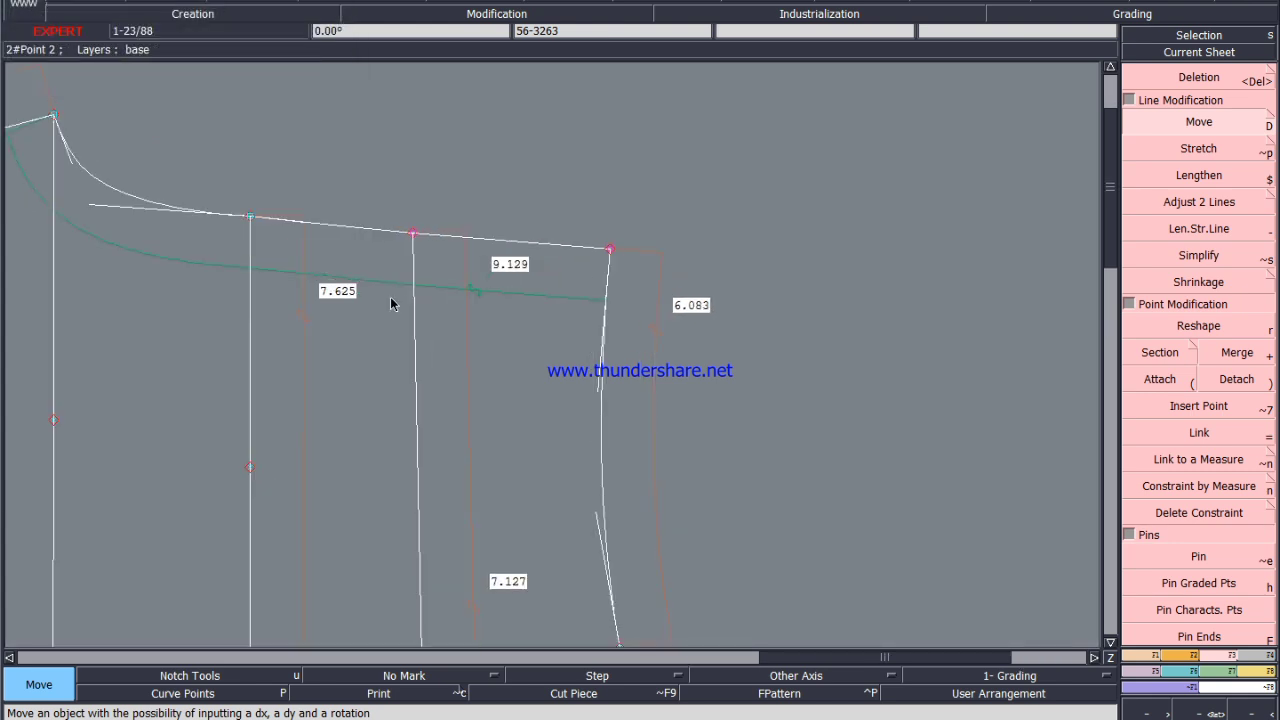
pyautogui.scroll(-4, 770, 223)
pyautogui.scroll(3, 690, 365)
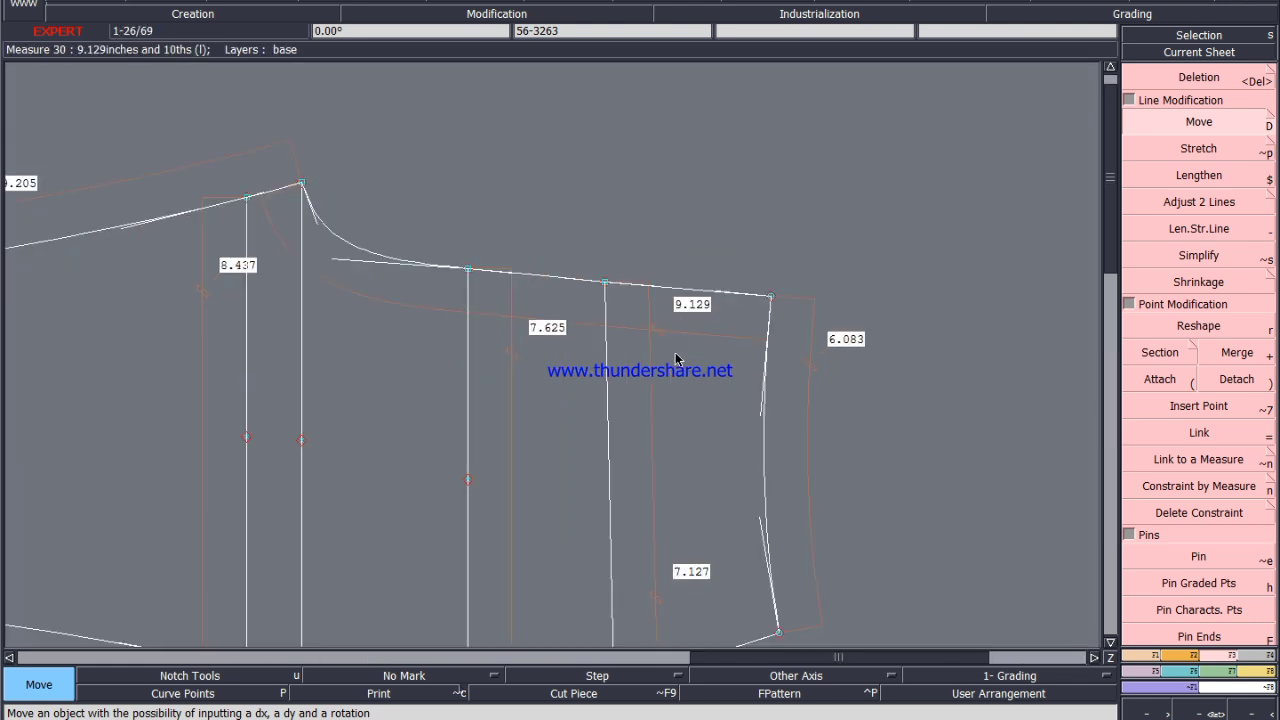
# Reshape the front piece's rise curve between the crotch point and the hip line using its tangent handle.
pyautogui.click(1196, 326)
pyautogui.scroll(1, 300, 285)
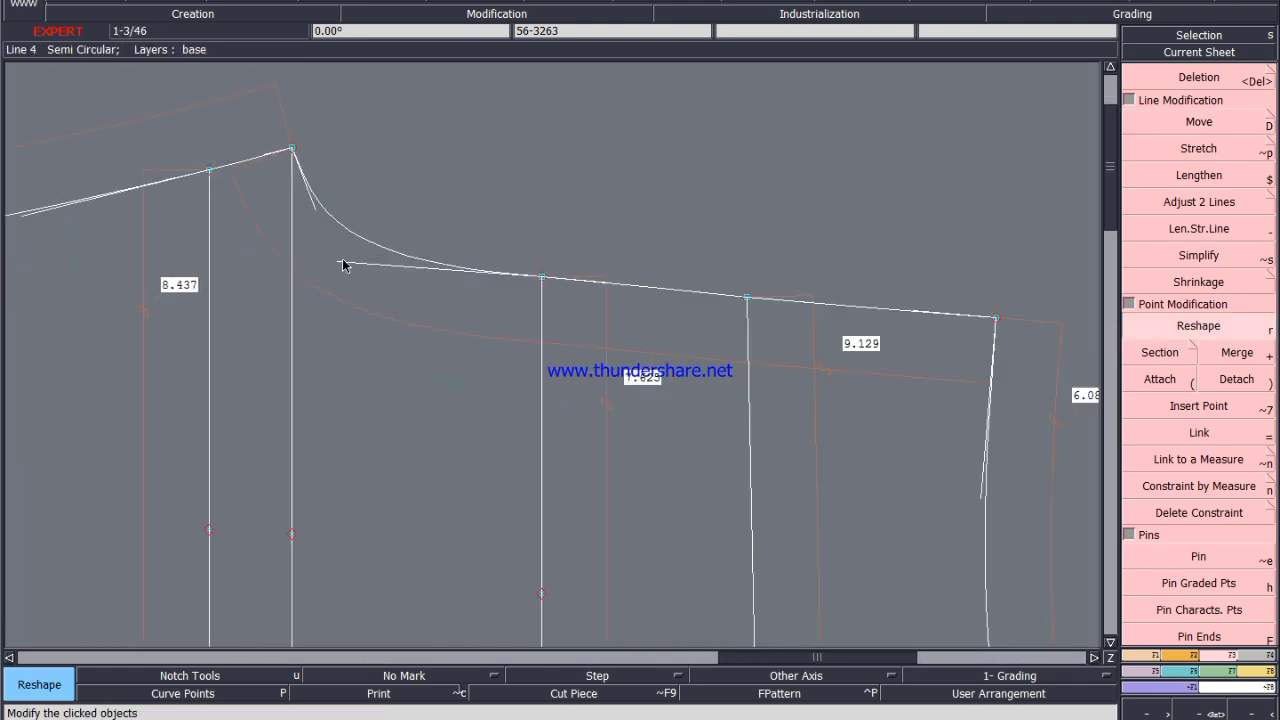
pyautogui.scroll(-1, 477, 273)
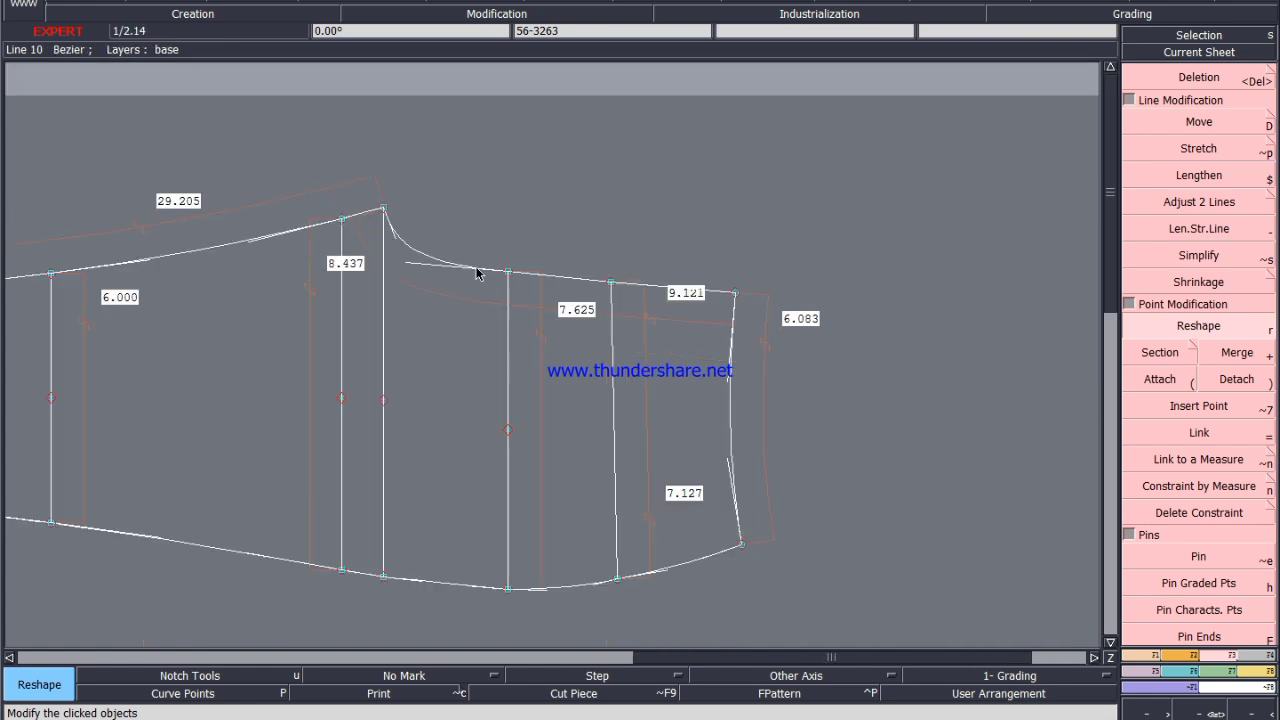
# Reshape the front piece's inseam curve just below the thigh line using its tangent handle.
pyautogui.scroll(1, 252, 248)
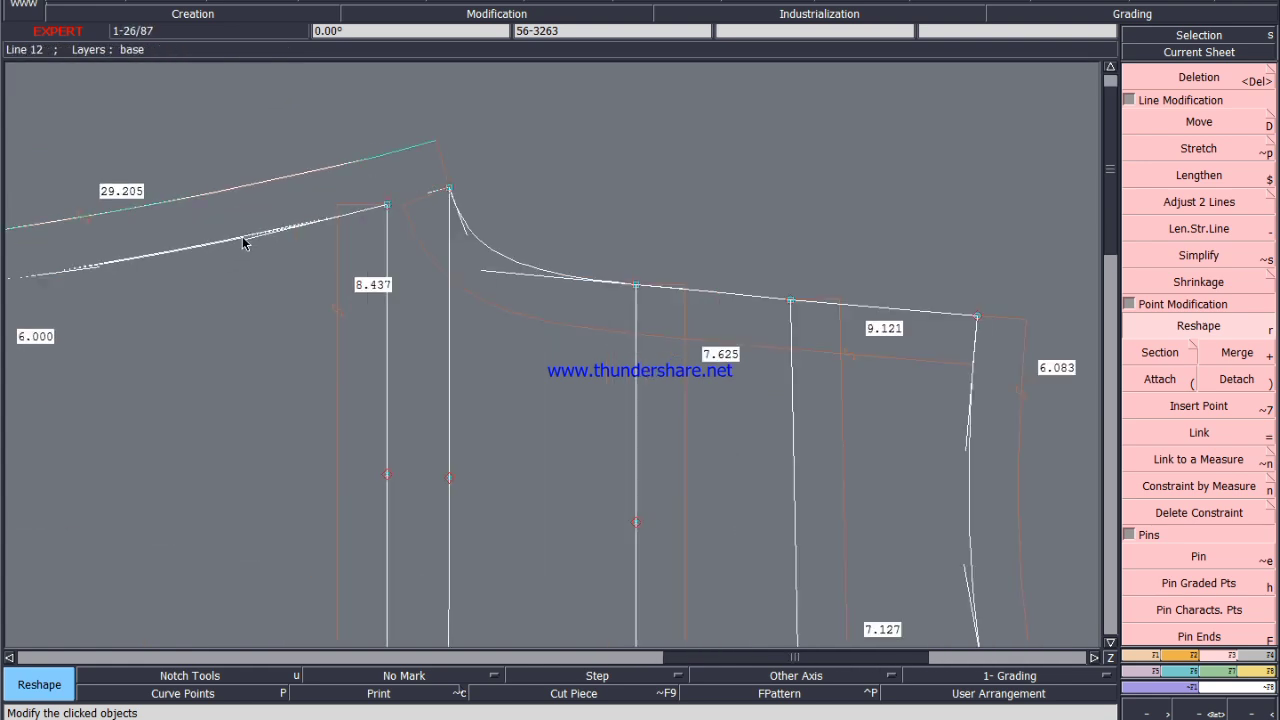
pyautogui.scroll(1, 245, 237)
pyautogui.scroll(-2, 245, 237)
pyautogui.scroll(3, 239, 247)
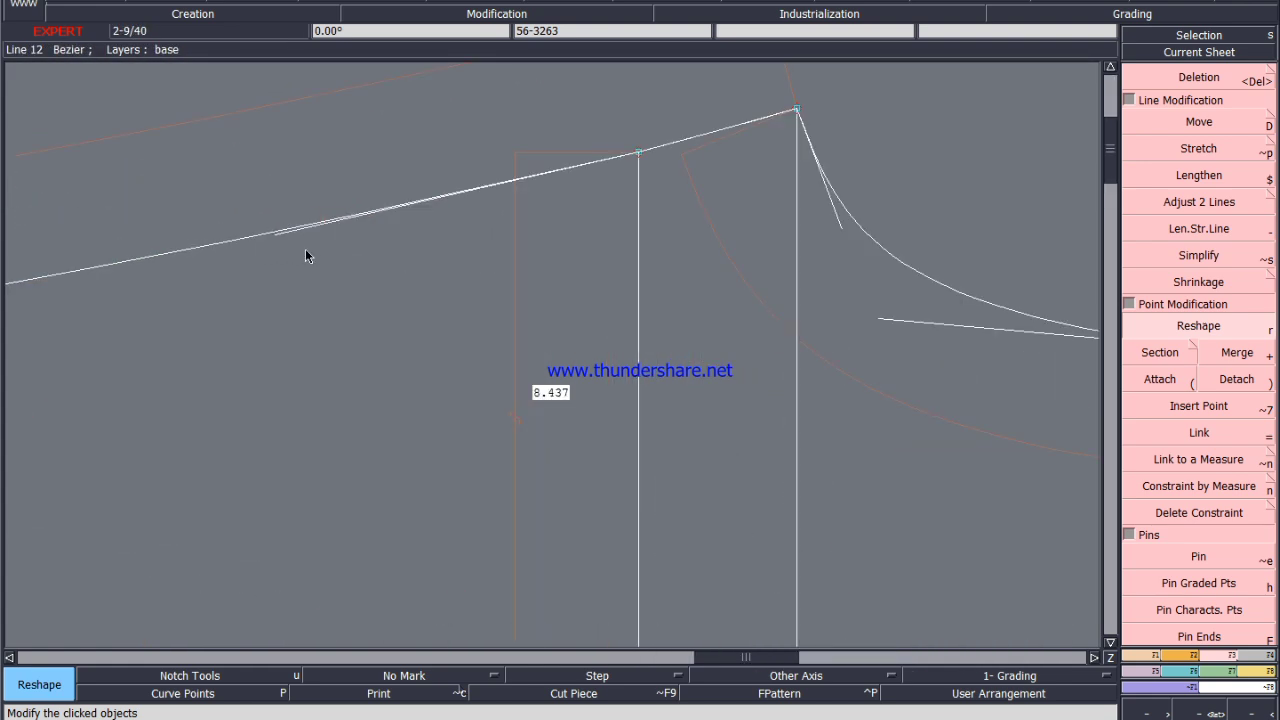
pyautogui.scroll(-2, 258, 195)
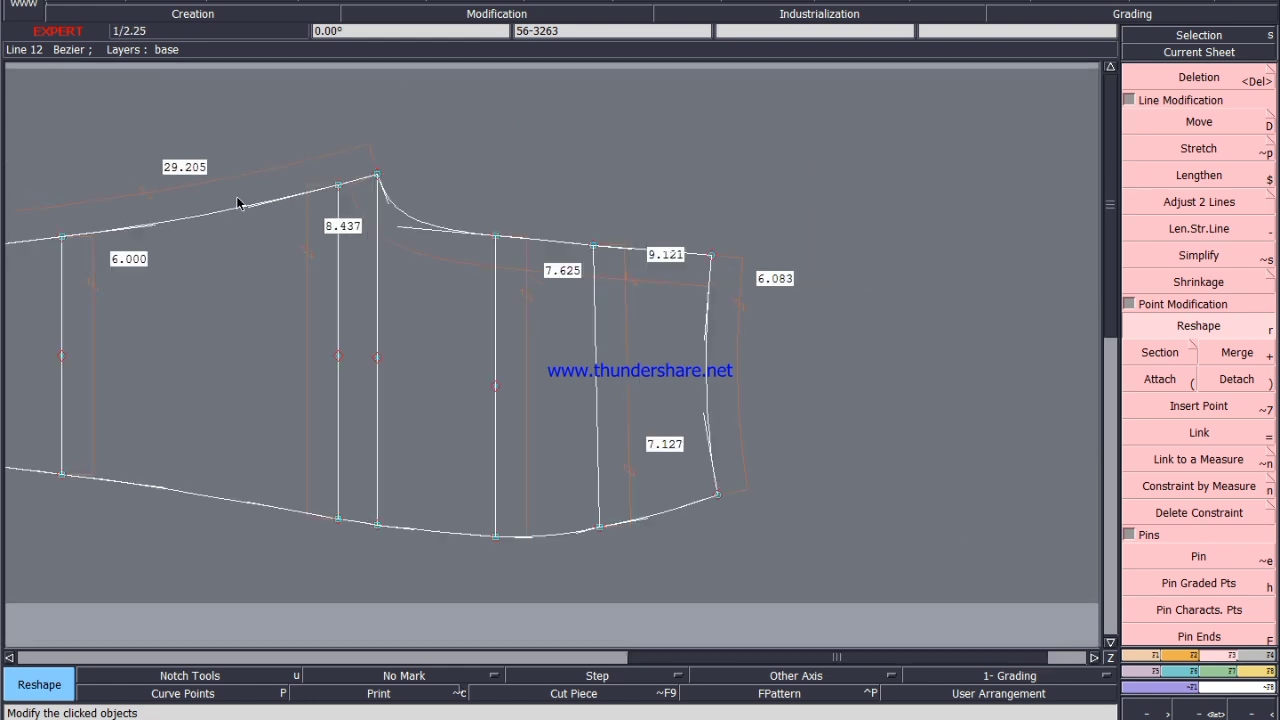
# Smooth the front piece's outseam between the crotch and high hip lines by adjusting its tangent handles.
pyautogui.scroll(3, 475, 493)
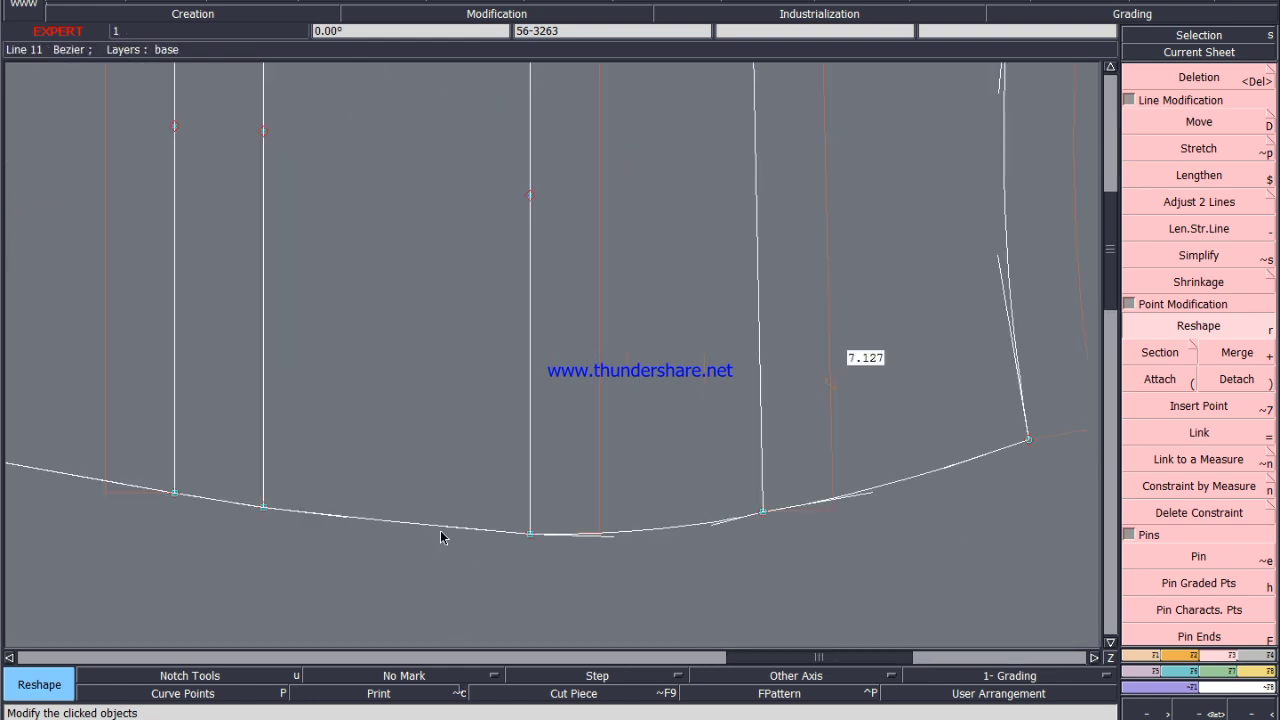
pyautogui.click(373, 528)
pyautogui.scroll(1, 376, 530)
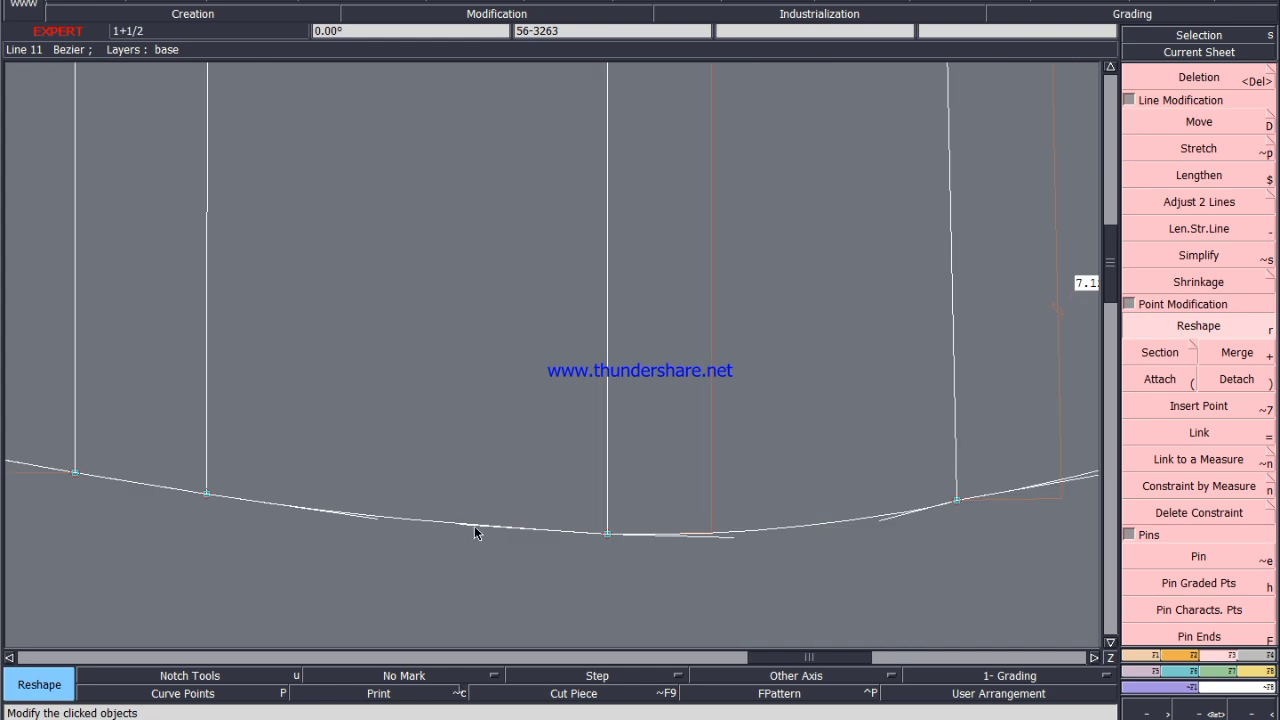
pyautogui.click(371, 518)
pyautogui.click(373, 518)
pyautogui.click(886, 520)
pyautogui.click(889, 517)
pyautogui.click(733, 543)
pyautogui.click(906, 526)
pyautogui.click(887, 515)
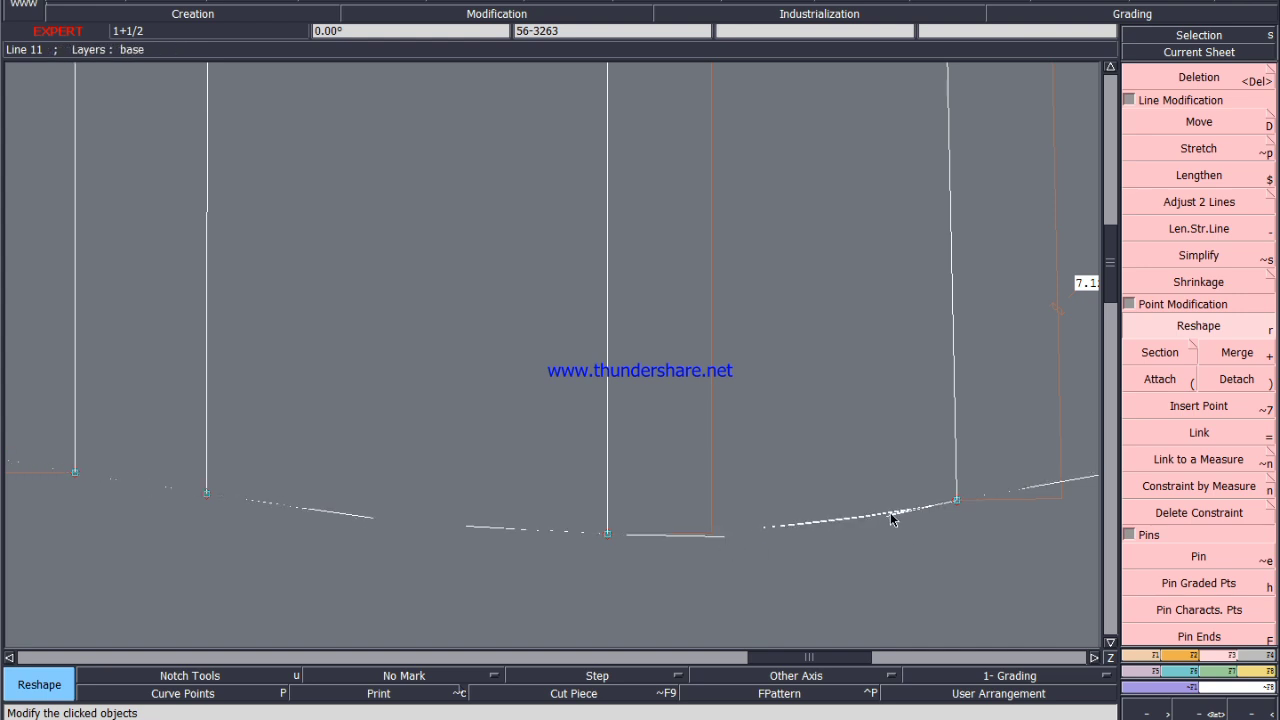
pyautogui.click(891, 514)
# Smooth the front piece's outseam between the high hip and waist lines with the Reshape tool.
pyautogui.scroll(-2, 496, 524)
pyautogui.scroll(1, 911, 499)
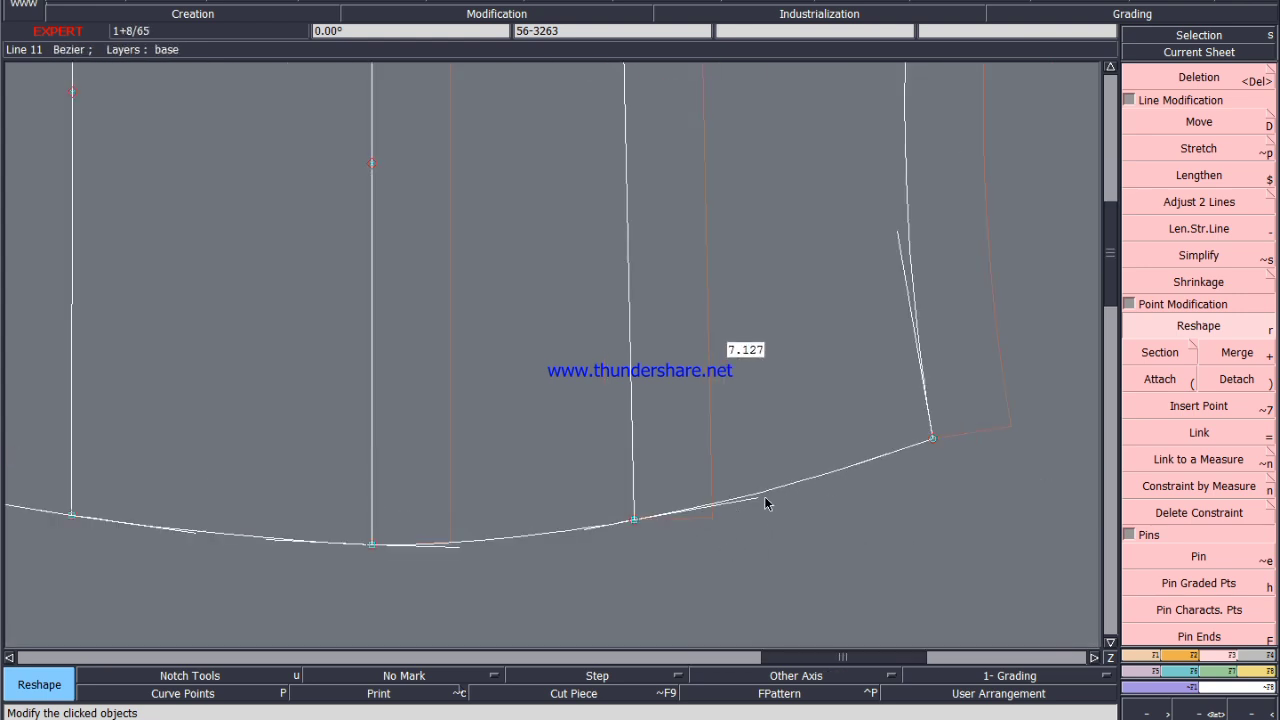
pyautogui.click(759, 497)
pyautogui.click(750, 496)
pyautogui.click(844, 470)
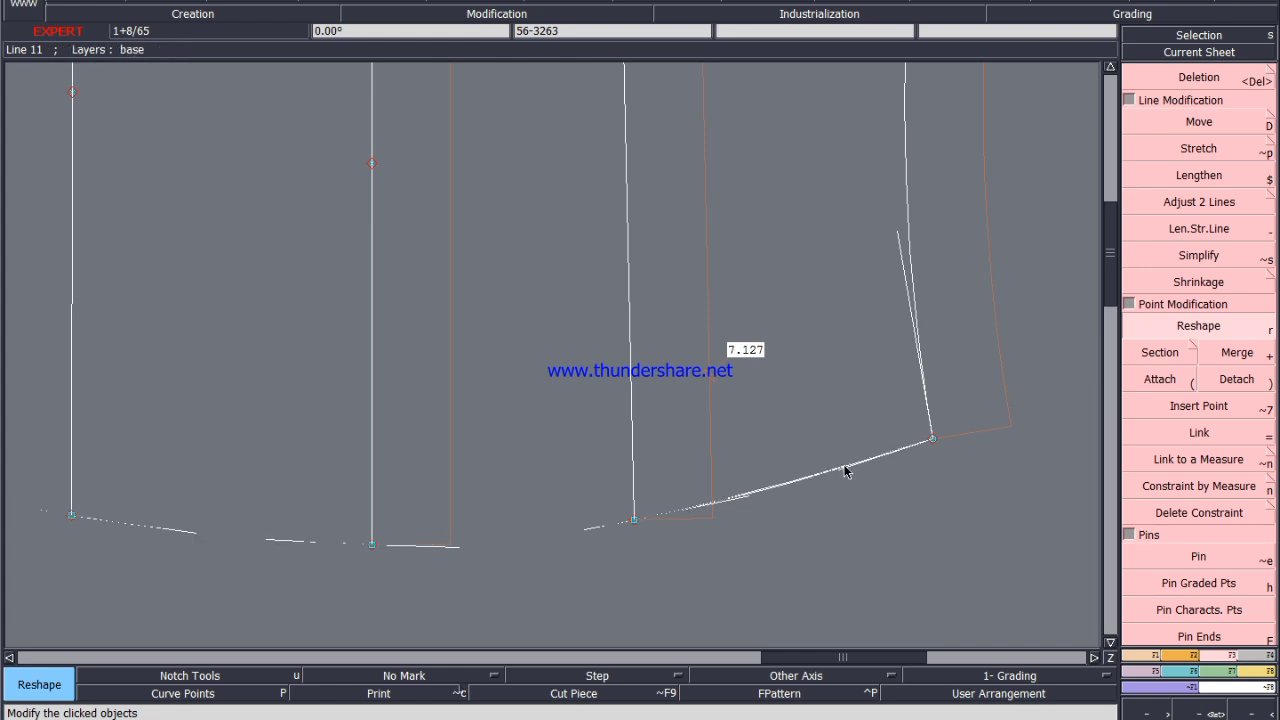
pyautogui.click(844, 466)
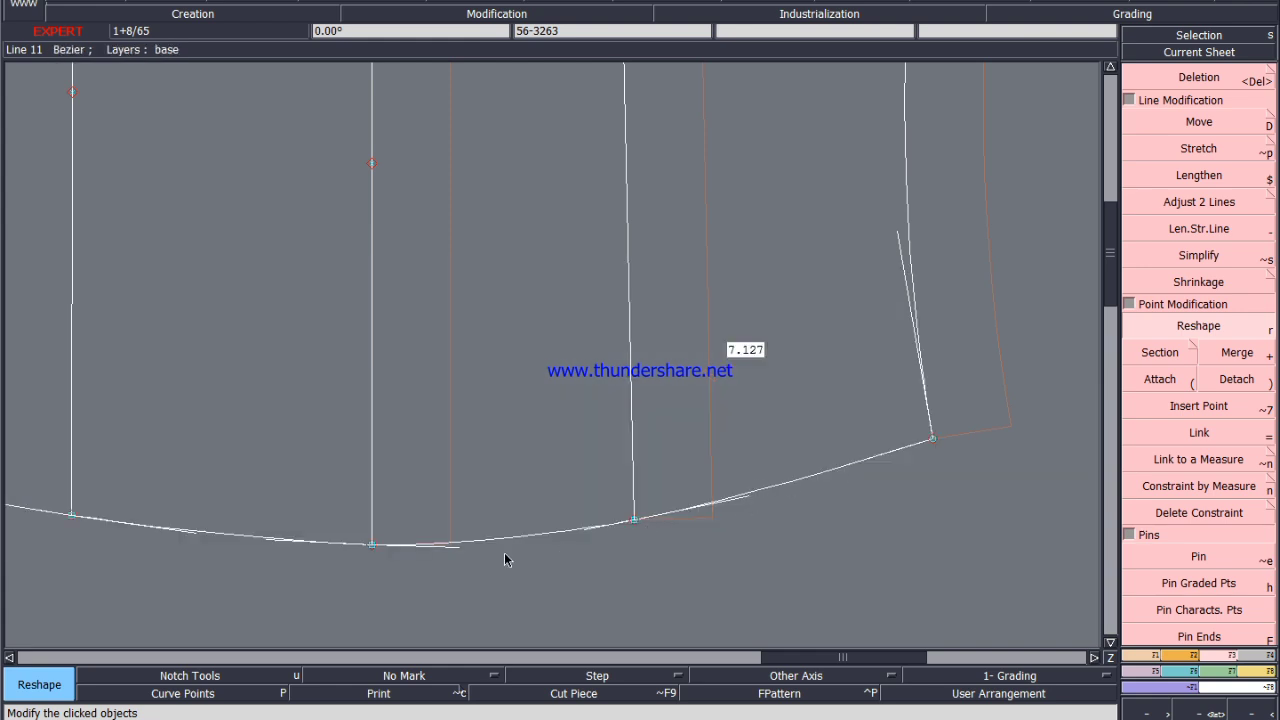
# Refine the front outseam curve just below the high hip line by adjusting its tangent handle.
pyautogui.scroll(2, 504, 553)
pyautogui.click(689, 499)
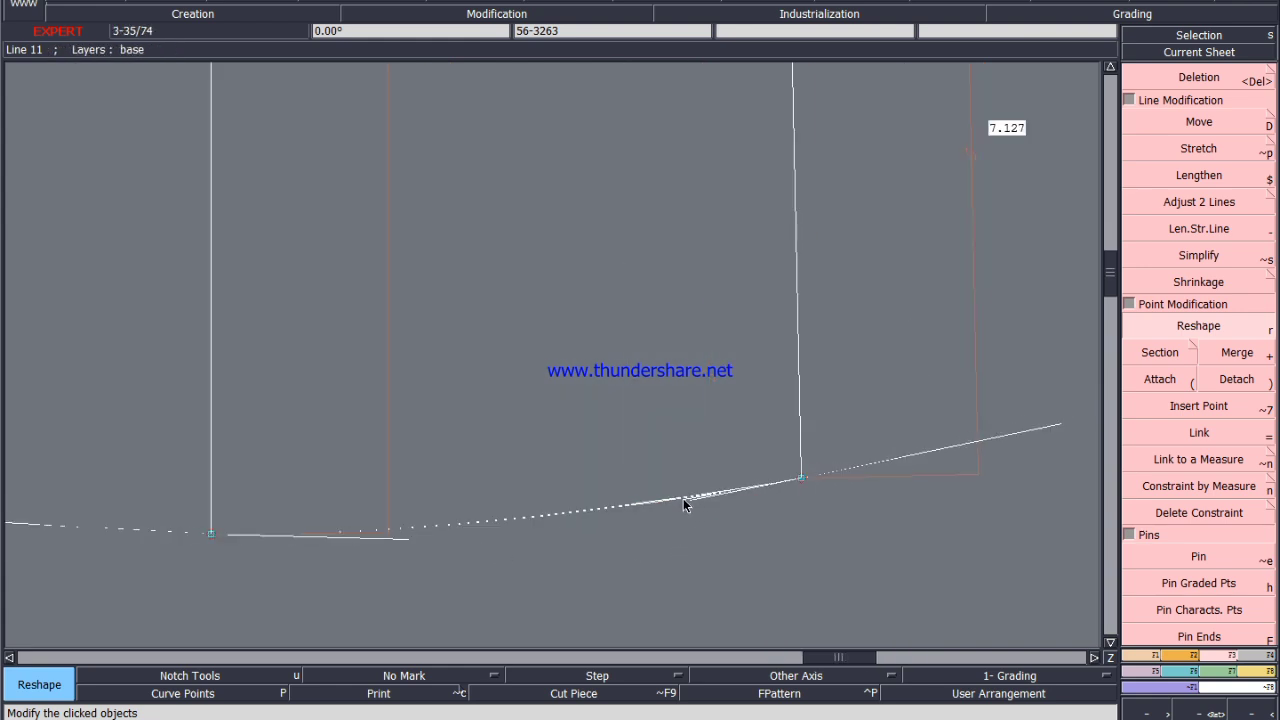
pyautogui.click(683, 503)
pyautogui.scroll(-4, 683, 508)
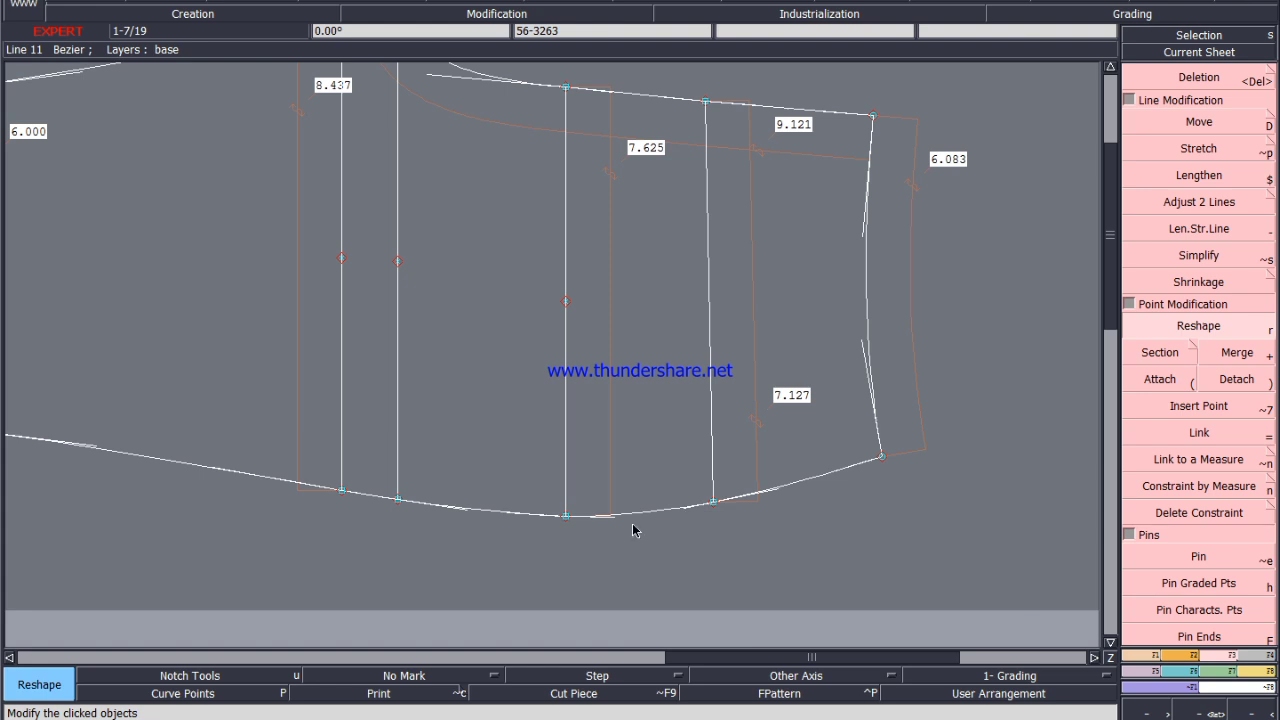
# Flatten the front piece's waist curve slightly by adjusting its tangent handles.
pyautogui.scroll(-2, 640, 531)
pyautogui.scroll(1, 770, 480)
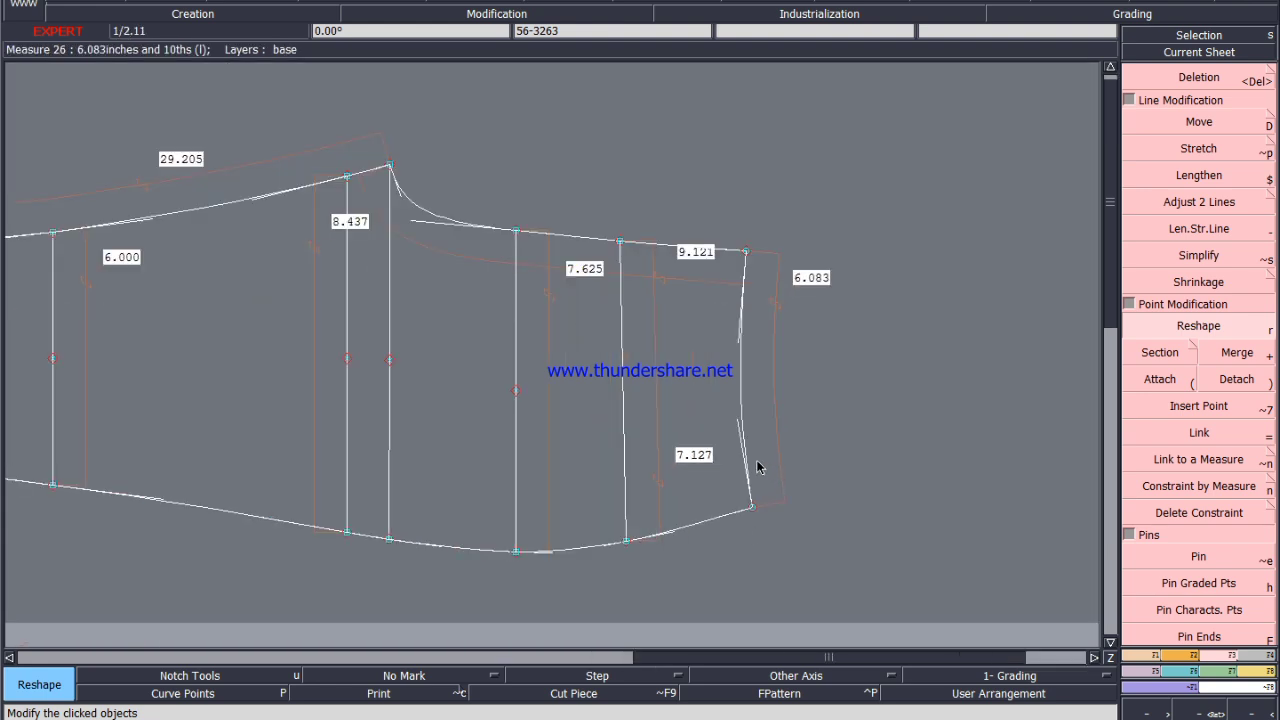
pyautogui.scroll(1, 741, 433)
pyautogui.click(738, 417)
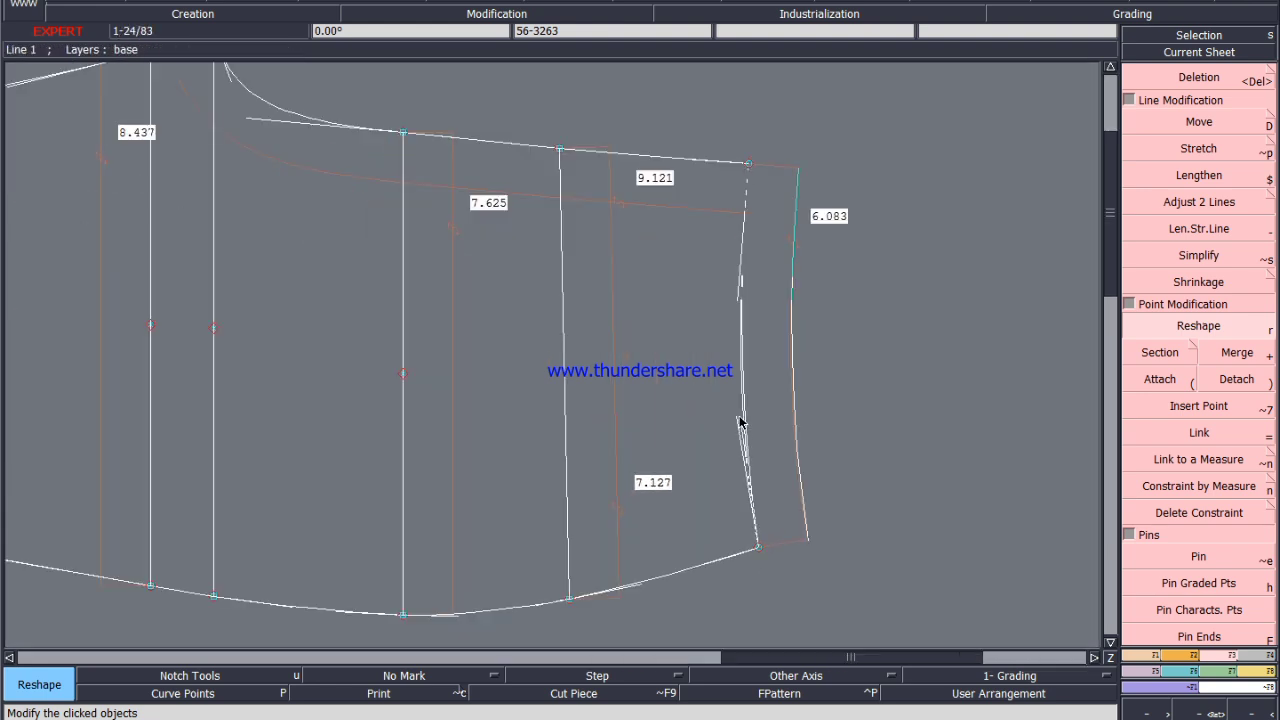
pyautogui.click(740, 416)
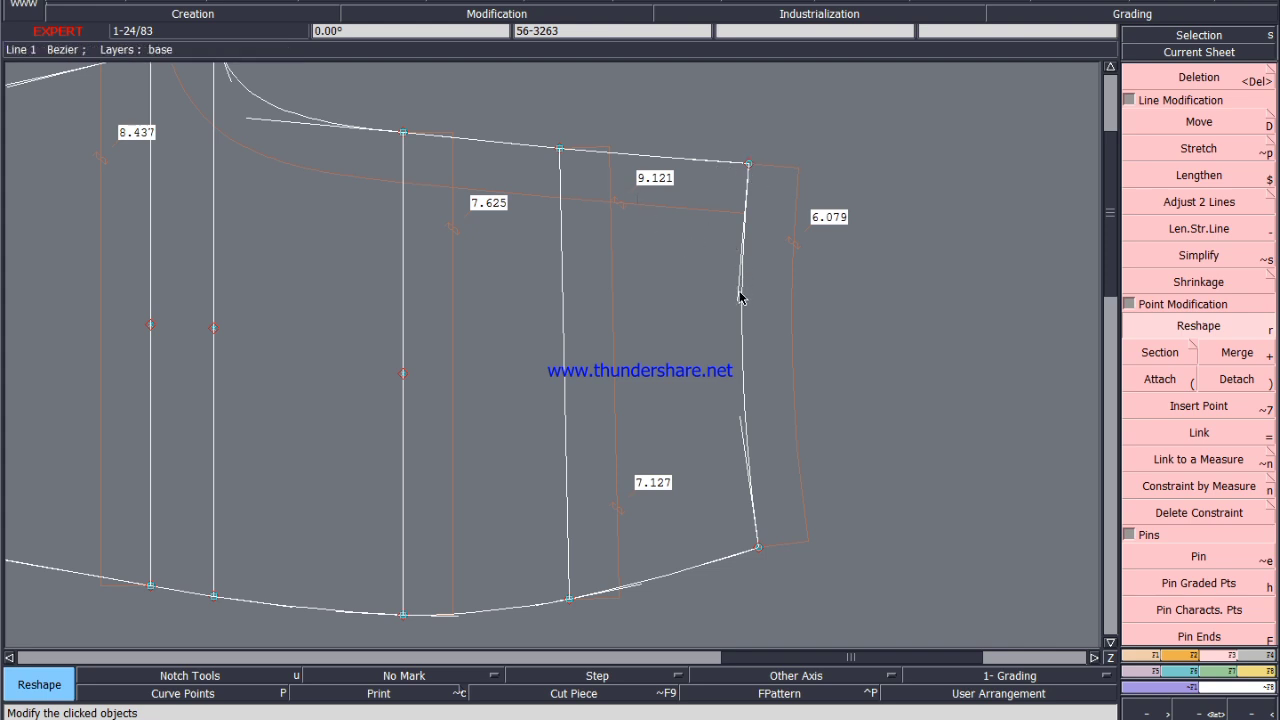
# Move the rise-side end of the front piece's high hip line by 0 in X and 0.010 inch in Y.
pyautogui.press('d')
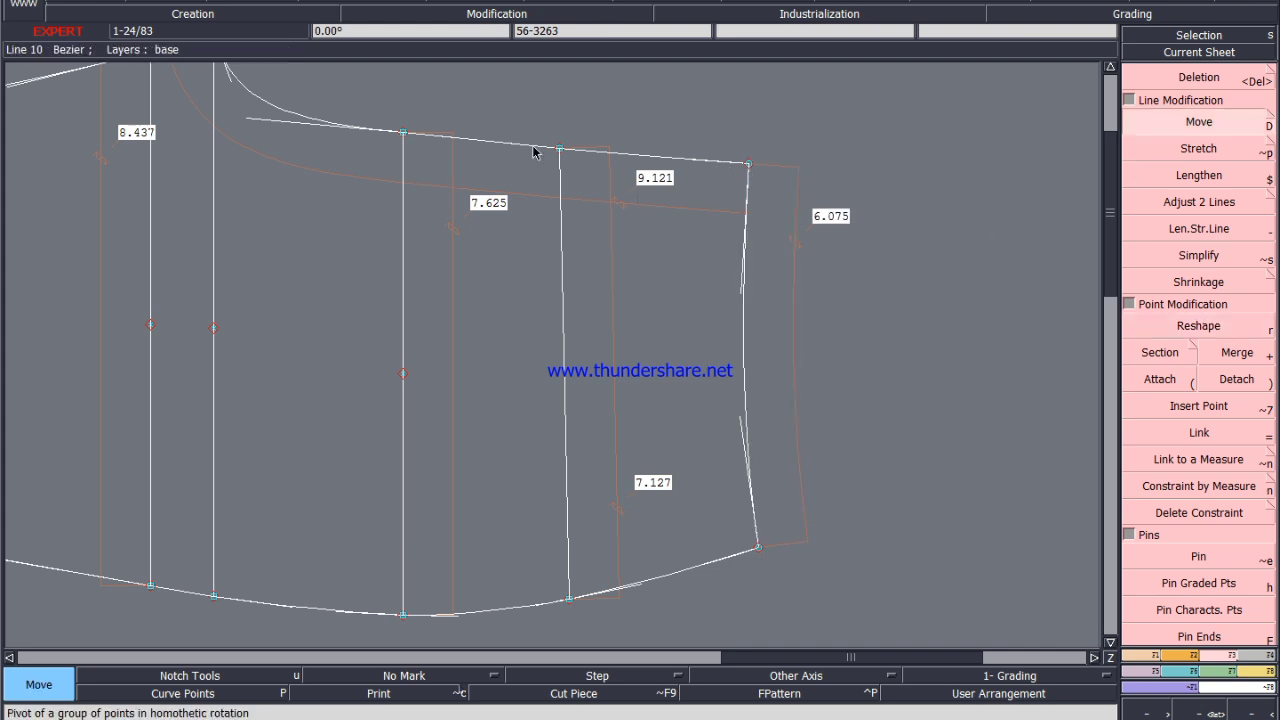
pyautogui.click(560, 153)
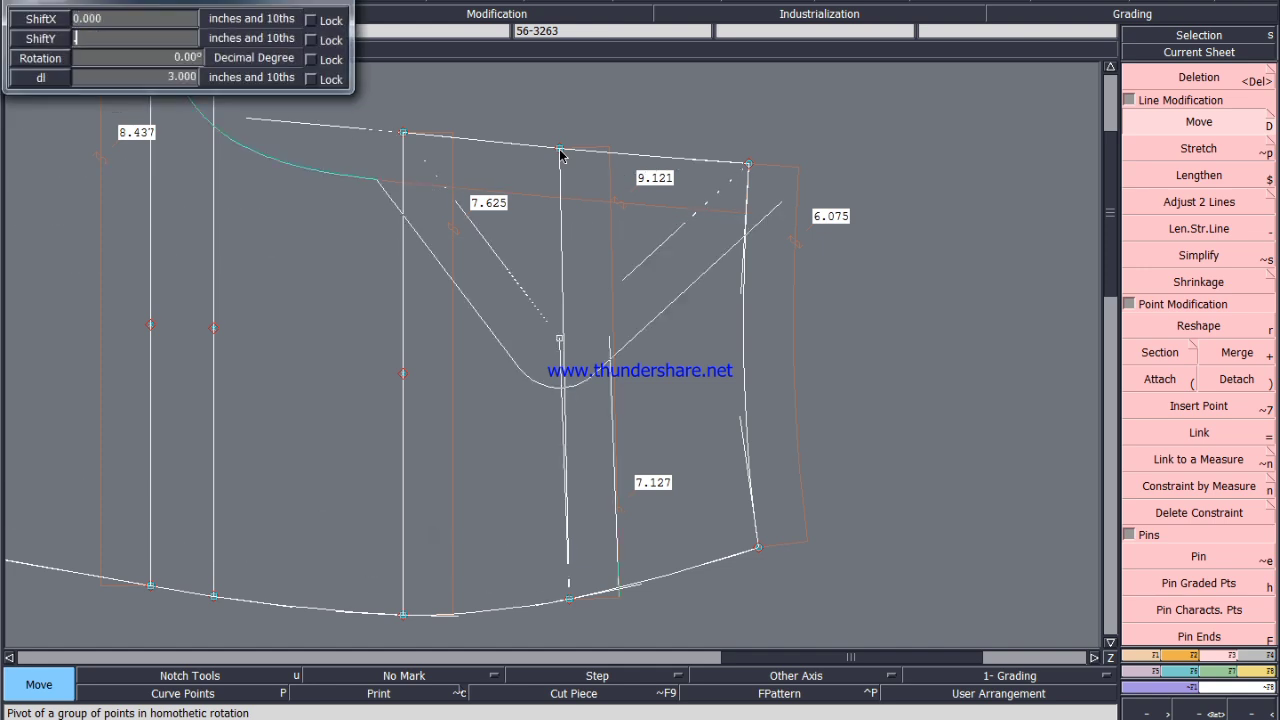
pyautogui.write('.010')
pyautogui.press('Return')
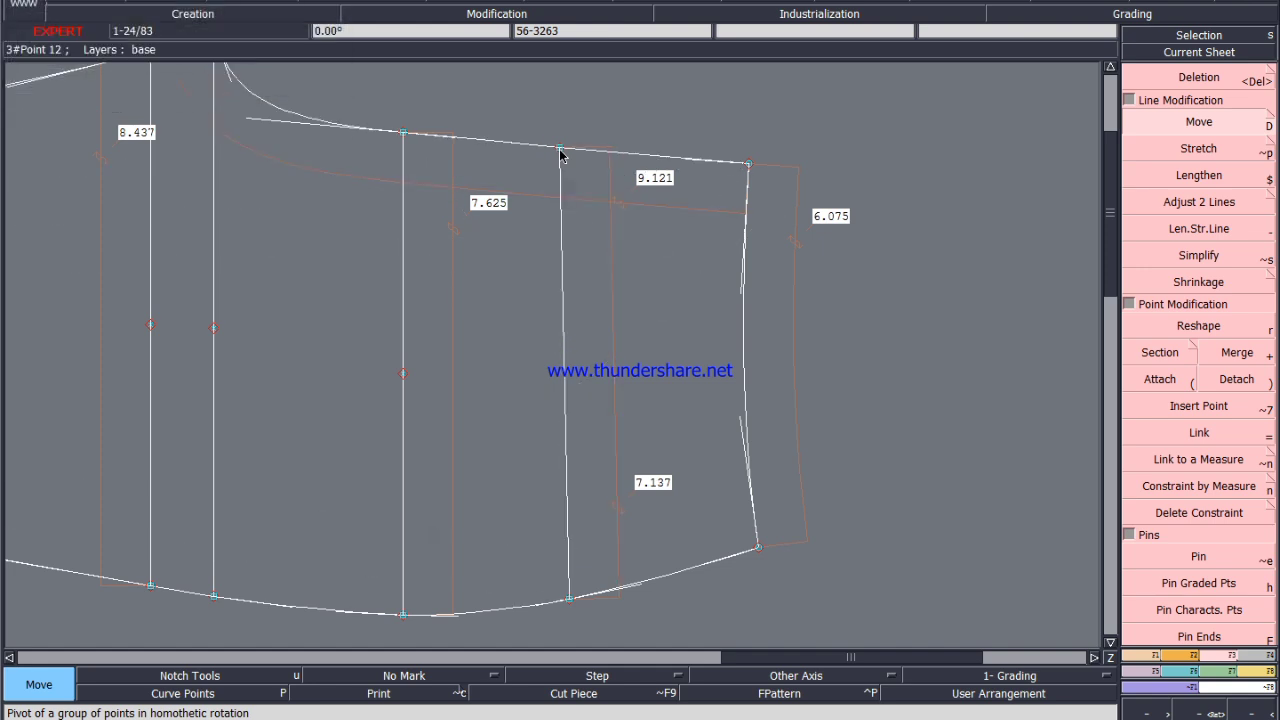
# Move the rise-side end of the front waist line by 0 in X and down in Y, making the waist 6.000 inches.
pyautogui.click(751, 170)
pyautogui.write('0')
pyautogui.press('Tab')
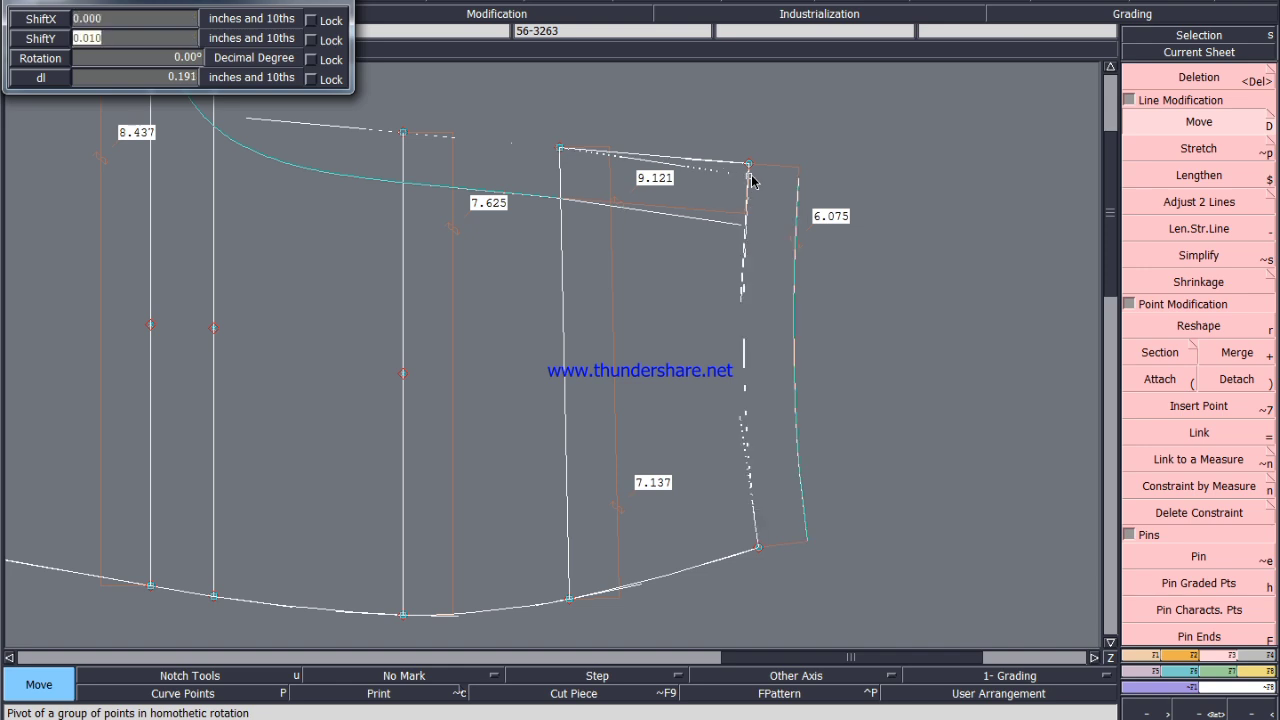
pyautogui.write('-')
pyautogui.press('Return')
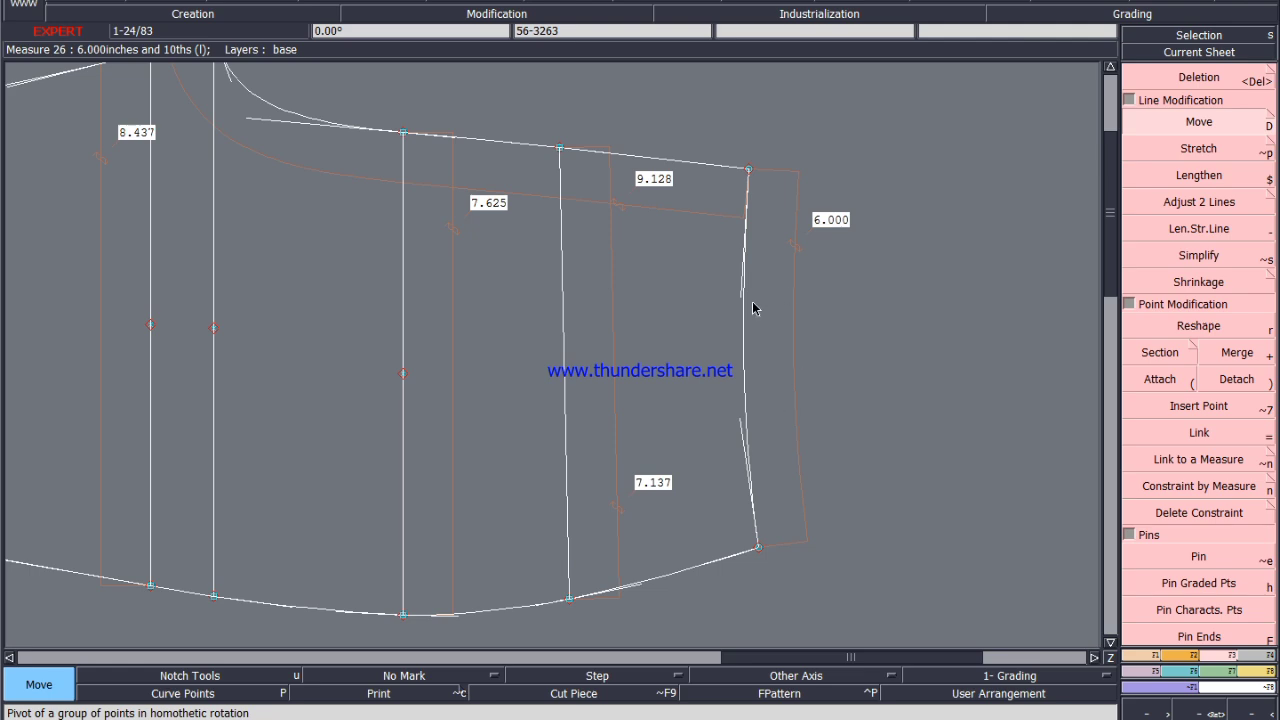
# Save the pattern model.
pyautogui.scroll(-2, 753, 310)
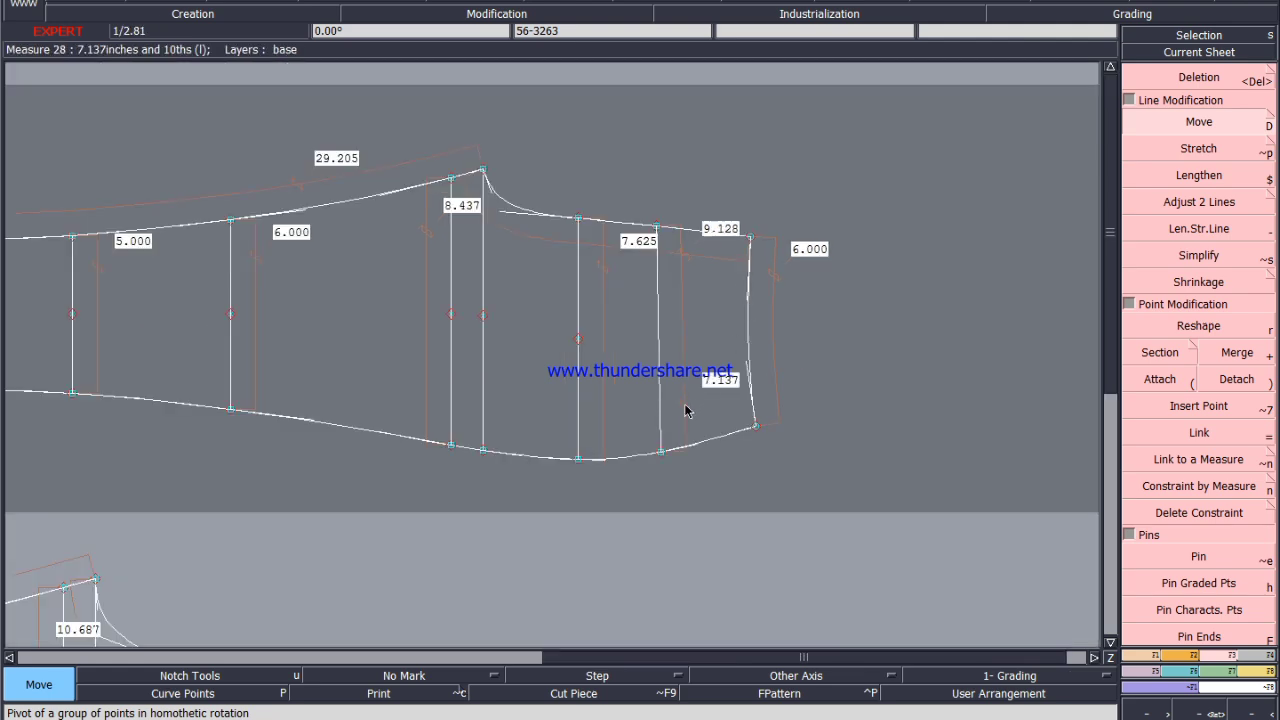
pyautogui.hotkey('ctrl', 's')
pyautogui.click(526, 452)
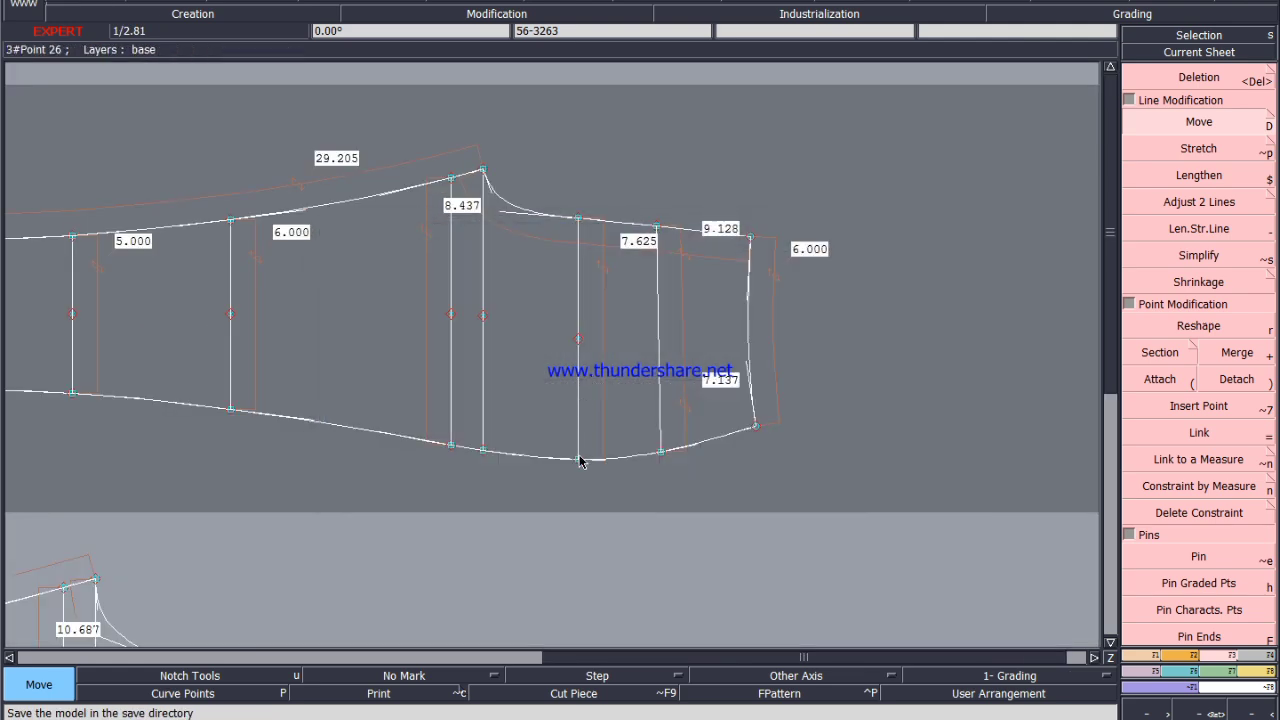
pyautogui.scroll(1, 580, 460)
pyautogui.scroll(-4, 543, 466)
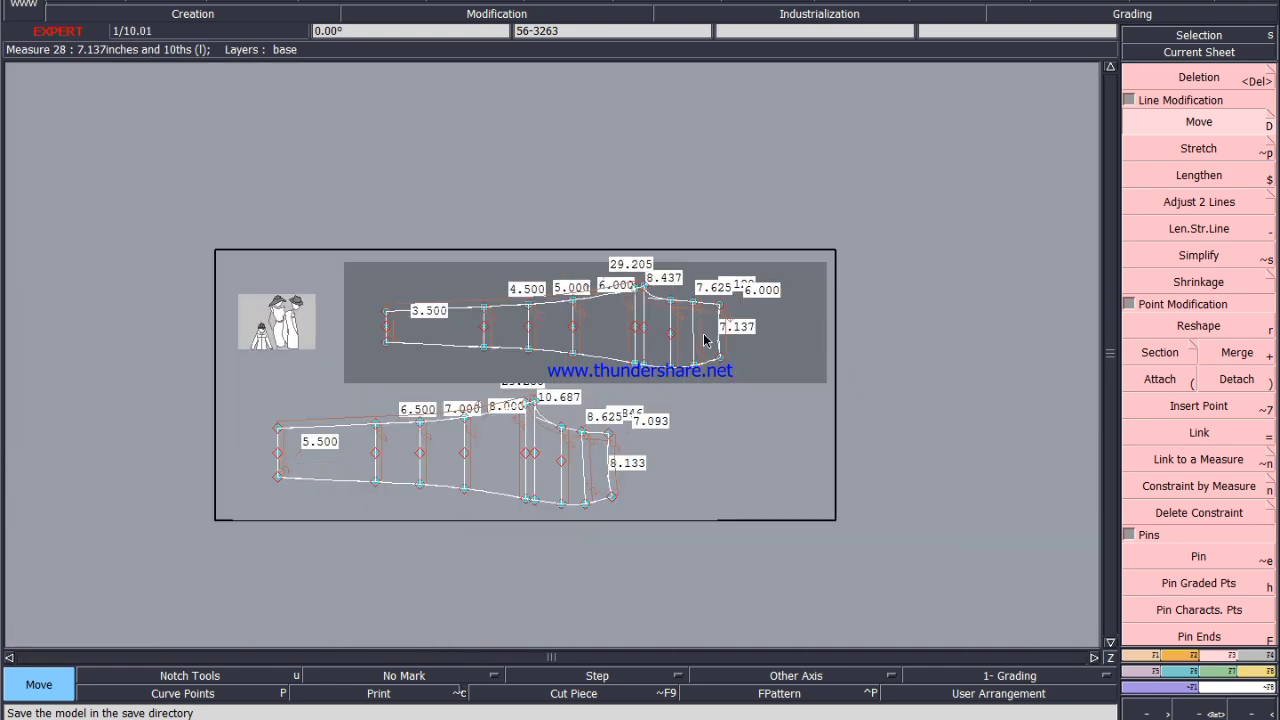
pyautogui.scroll(2, 580, 493)
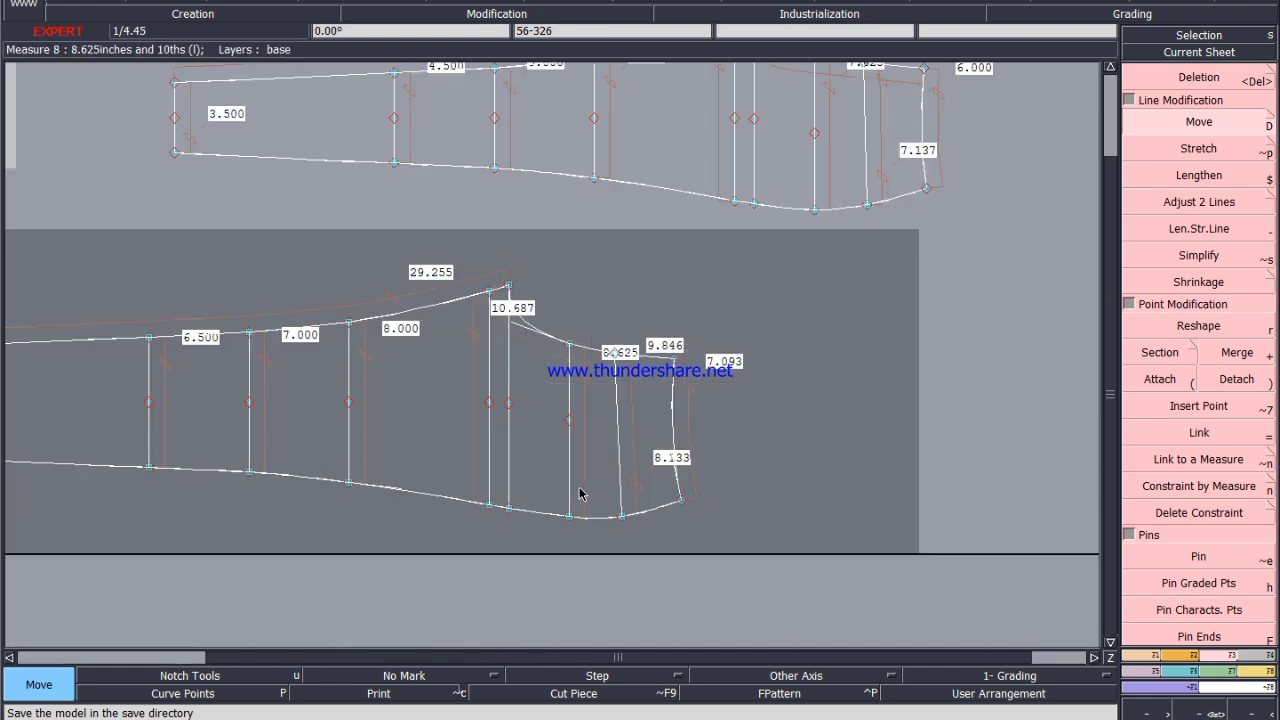
pyautogui.scroll(1, 605, 478)
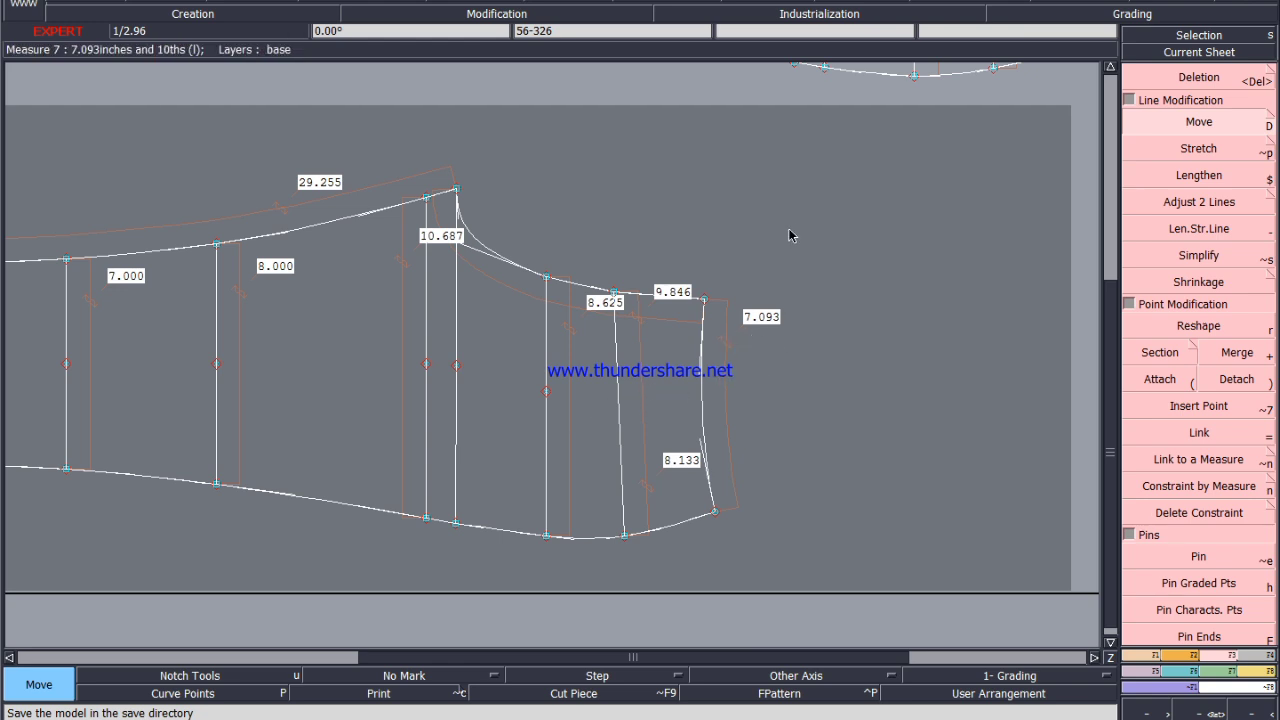
pyautogui.moveTo(795, 228); pyautogui.dragTo(606, 352)
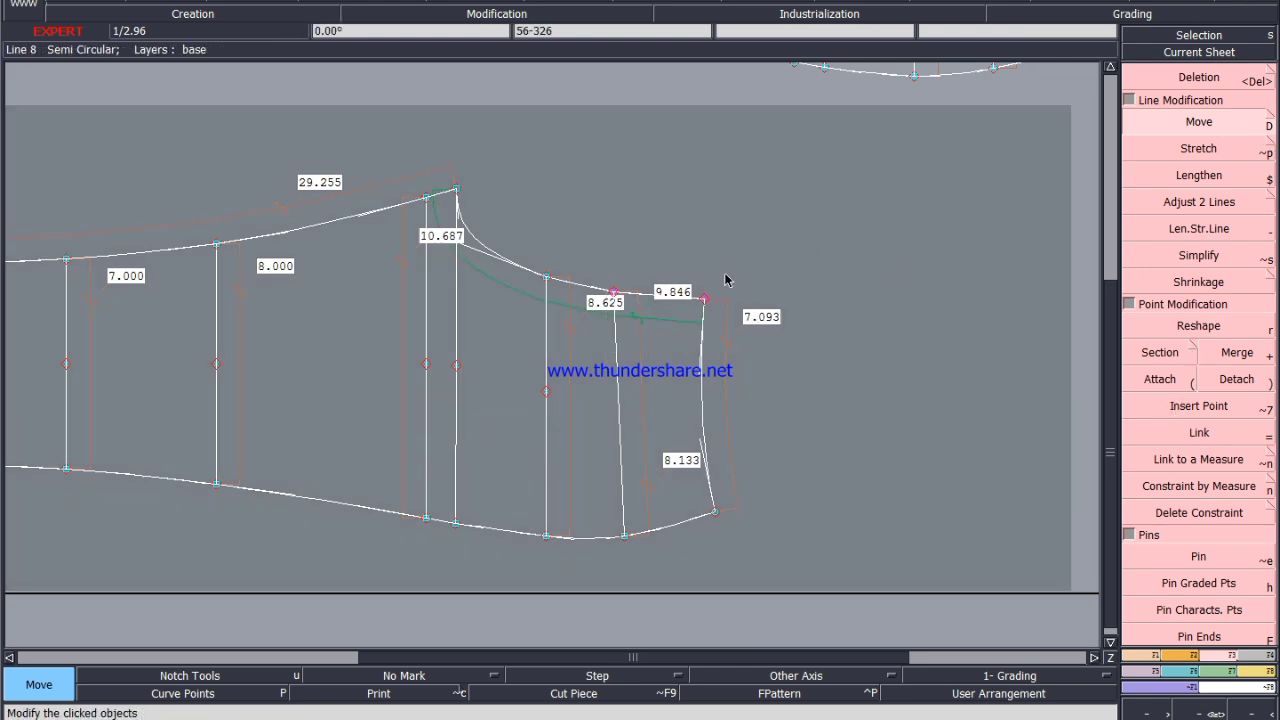
pyautogui.click(866, 271)
pyautogui.click(1210, 80)
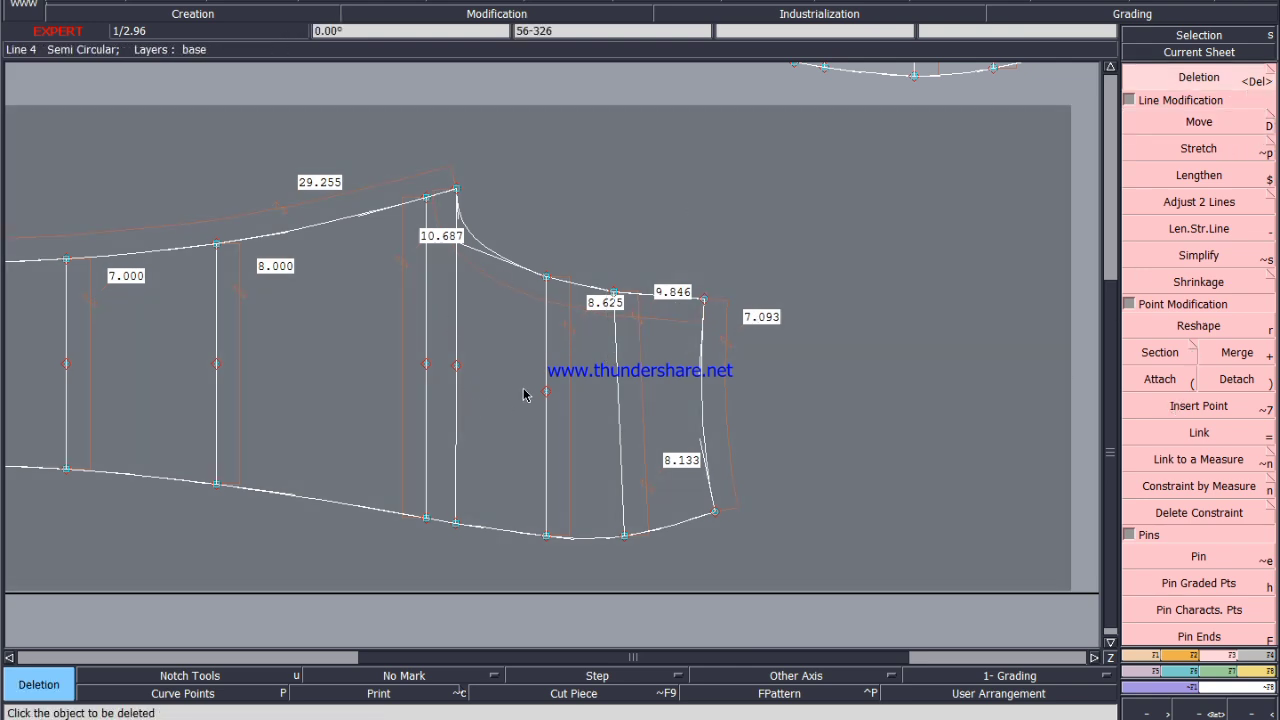
# Shift the rise-side ends of the back piece's waist and high hip lines by 1.5 inches in X and 0 in Y.
pyautogui.scroll(1, 598, 445)
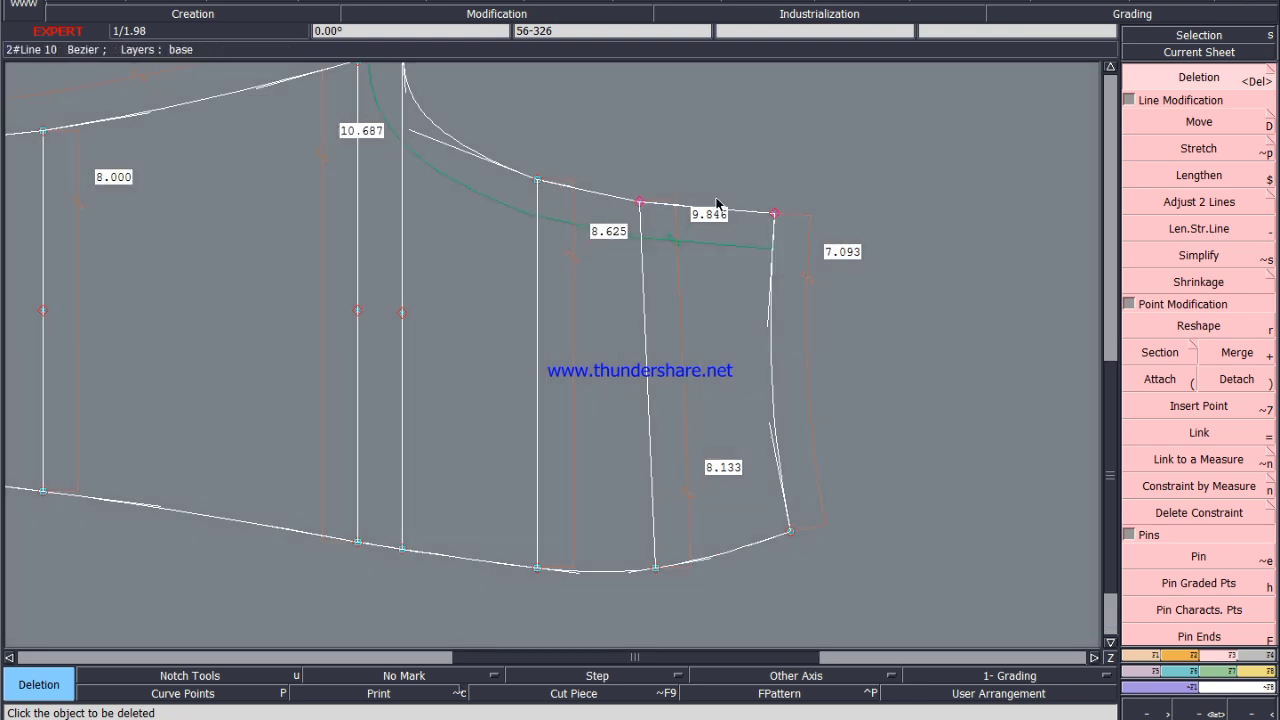
pyautogui.click(1199, 122)
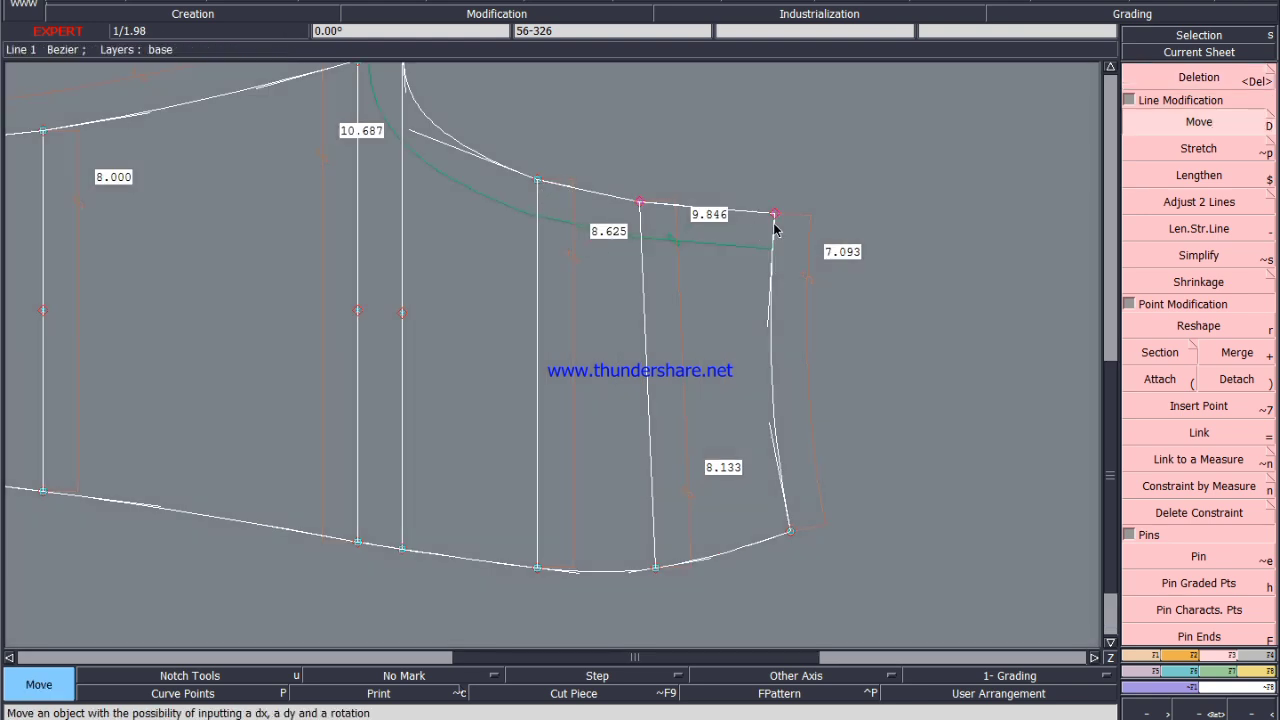
pyautogui.click(774, 216)
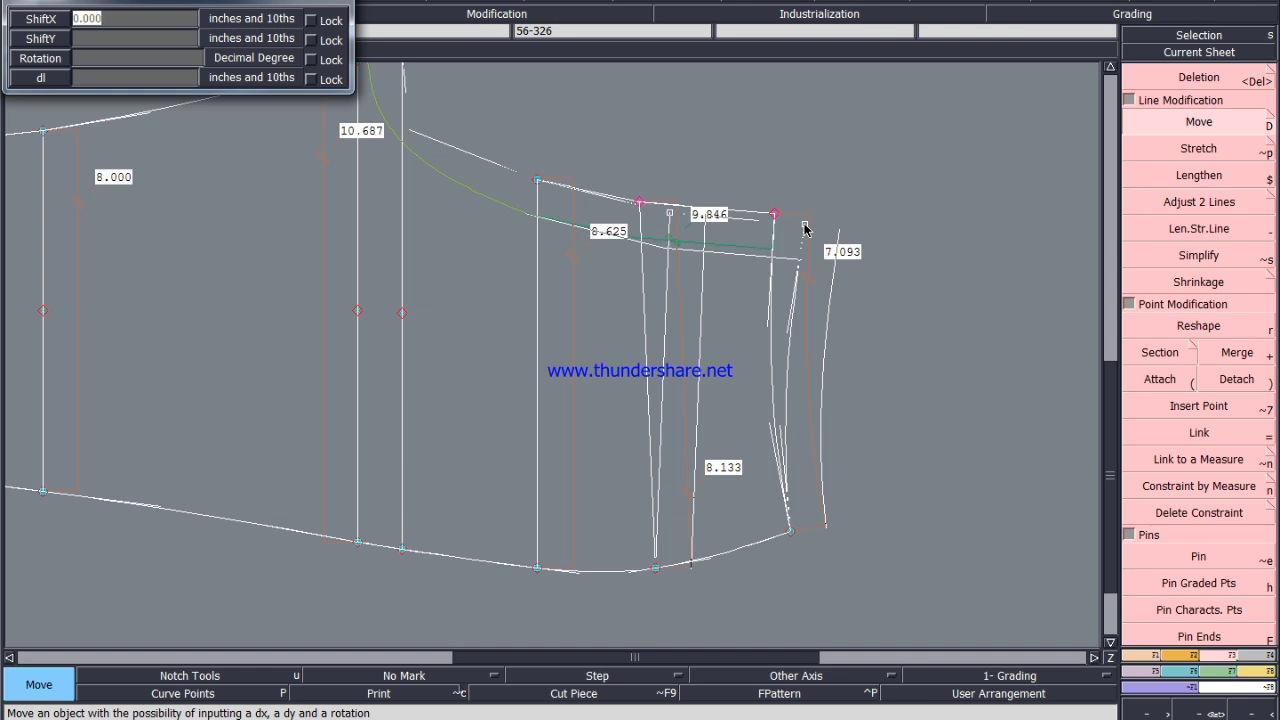
pyautogui.write('1.5')
pyautogui.press('Tab')
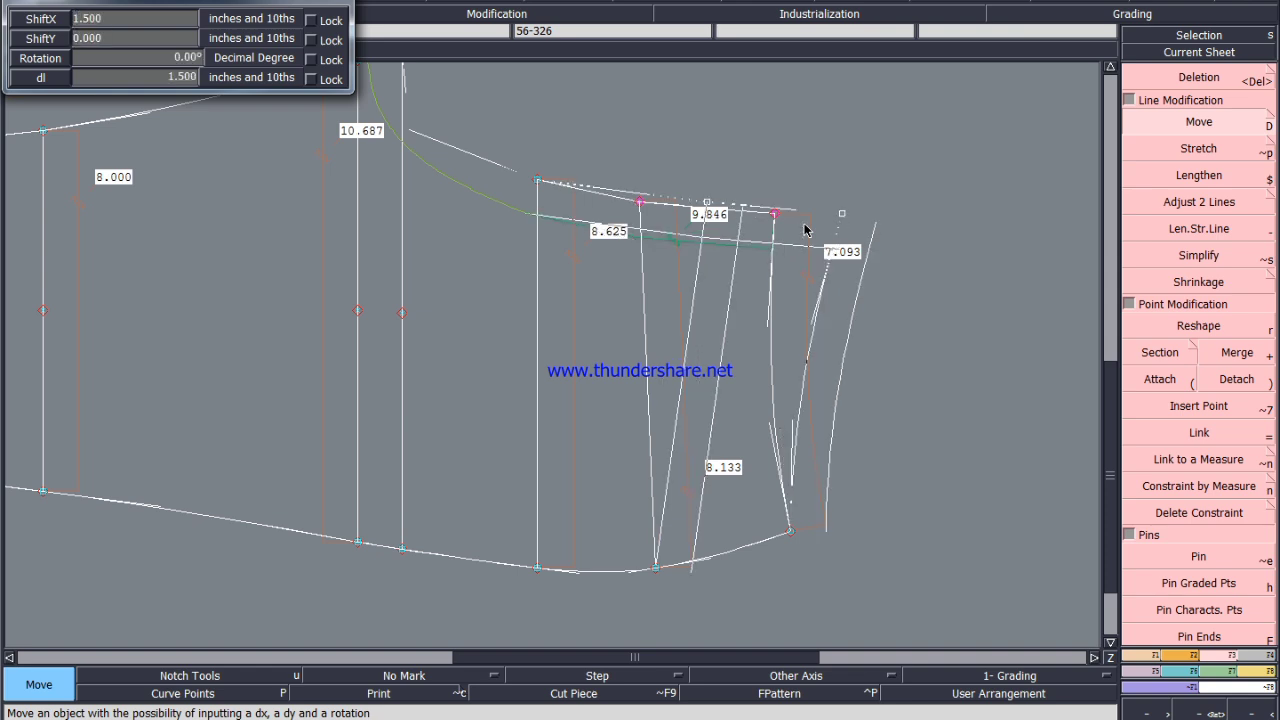
pyautogui.press('Return')
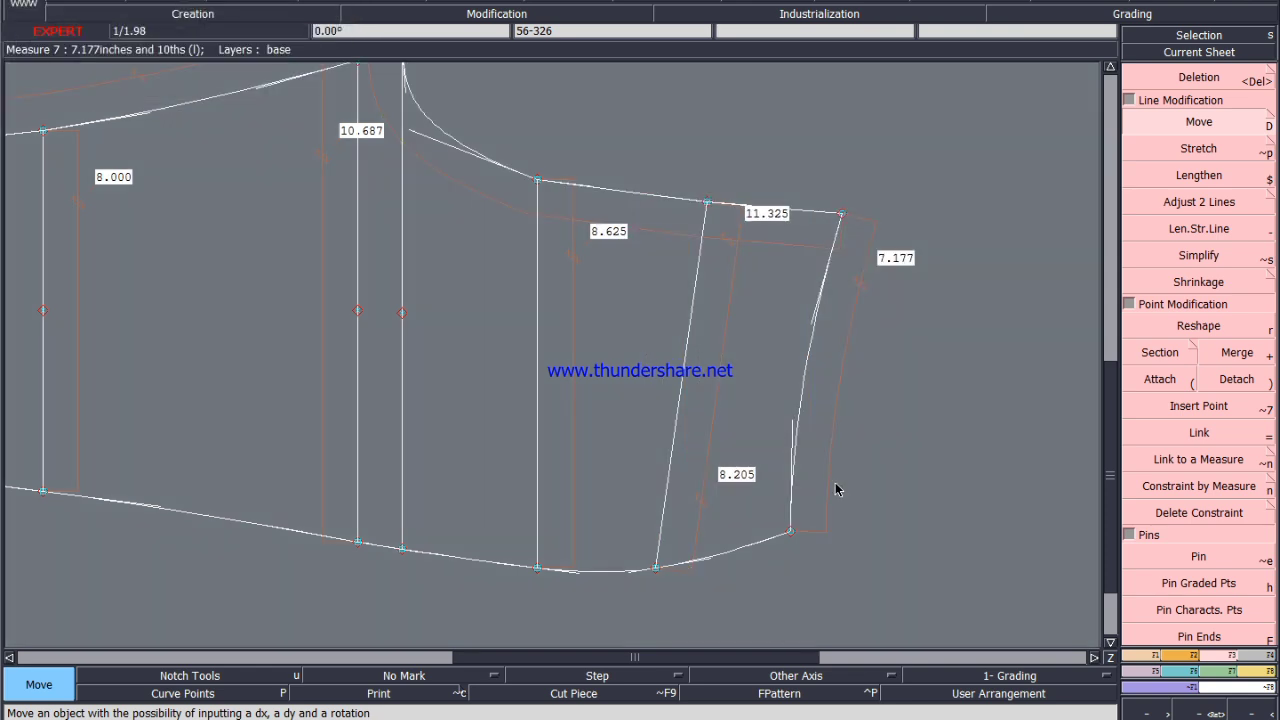
# Move both ends of the back piece's waist line by 0 in X and downward in Y.
pyautogui.moveTo(908, 117); pyautogui.dragTo(763, 563)
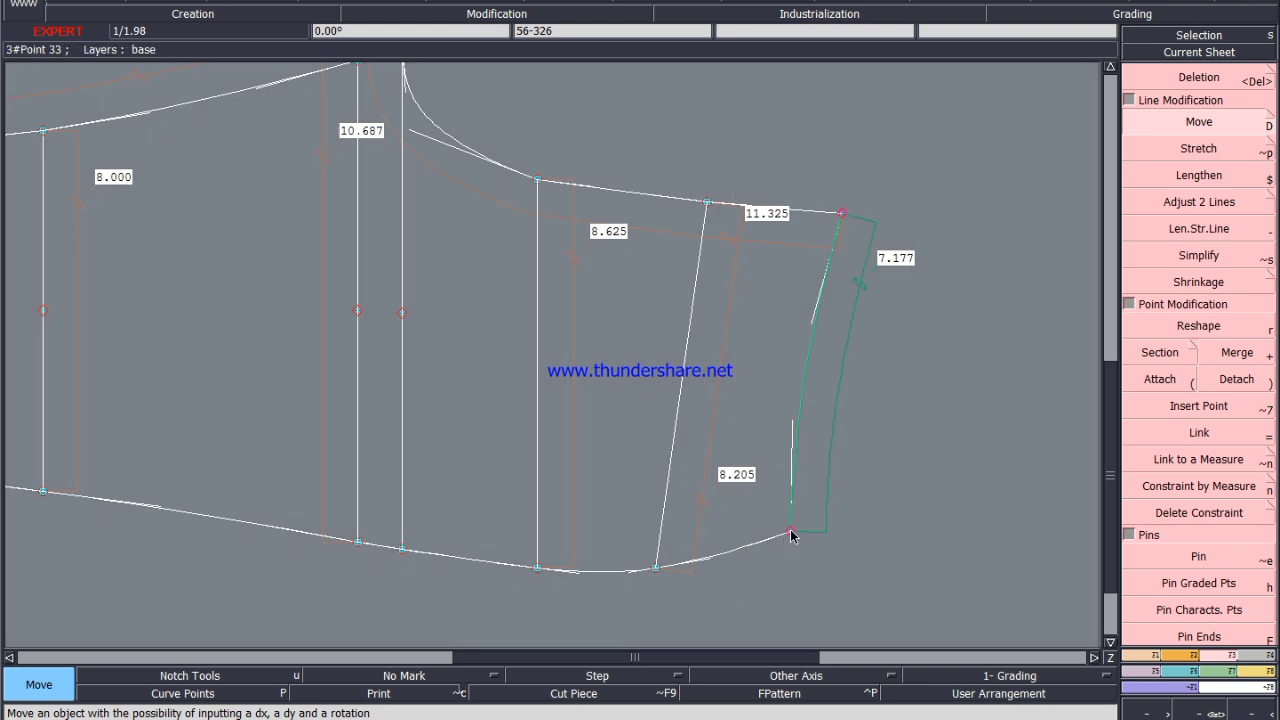
pyautogui.click(791, 532)
pyautogui.write('0')
pyautogui.press('Tab')
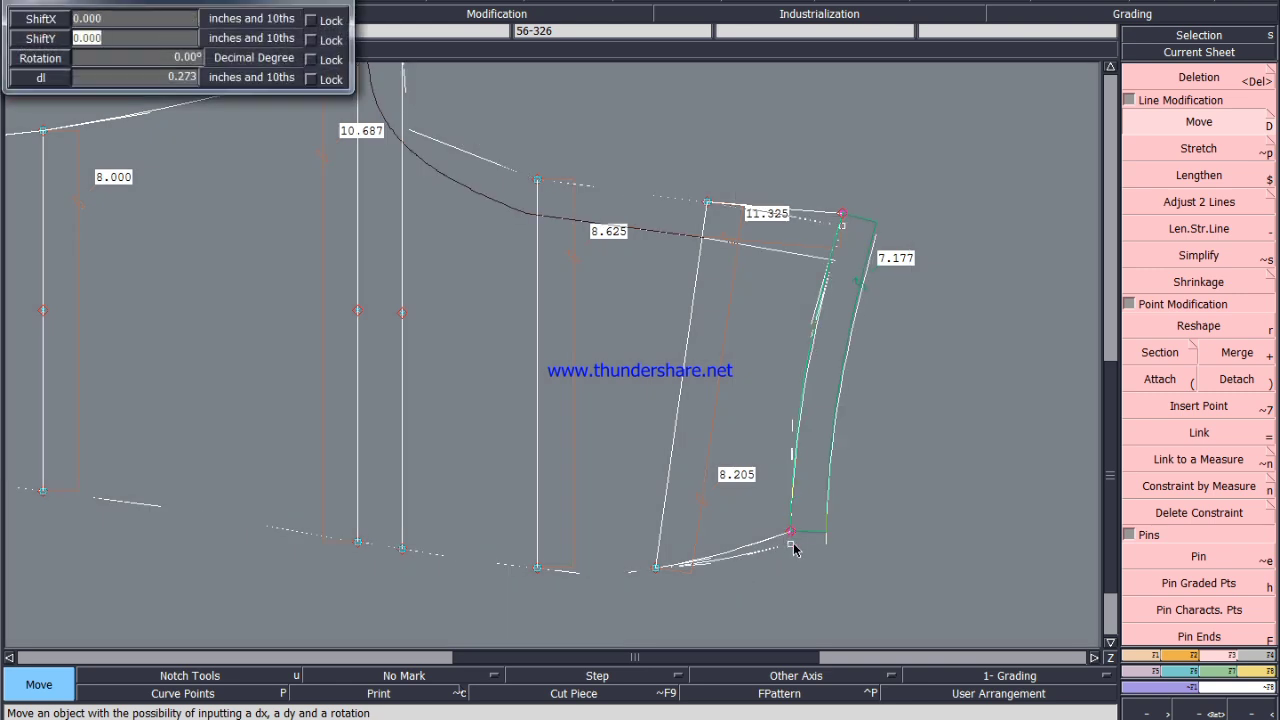
pyautogui.write('-')
pyautogui.press('Return')
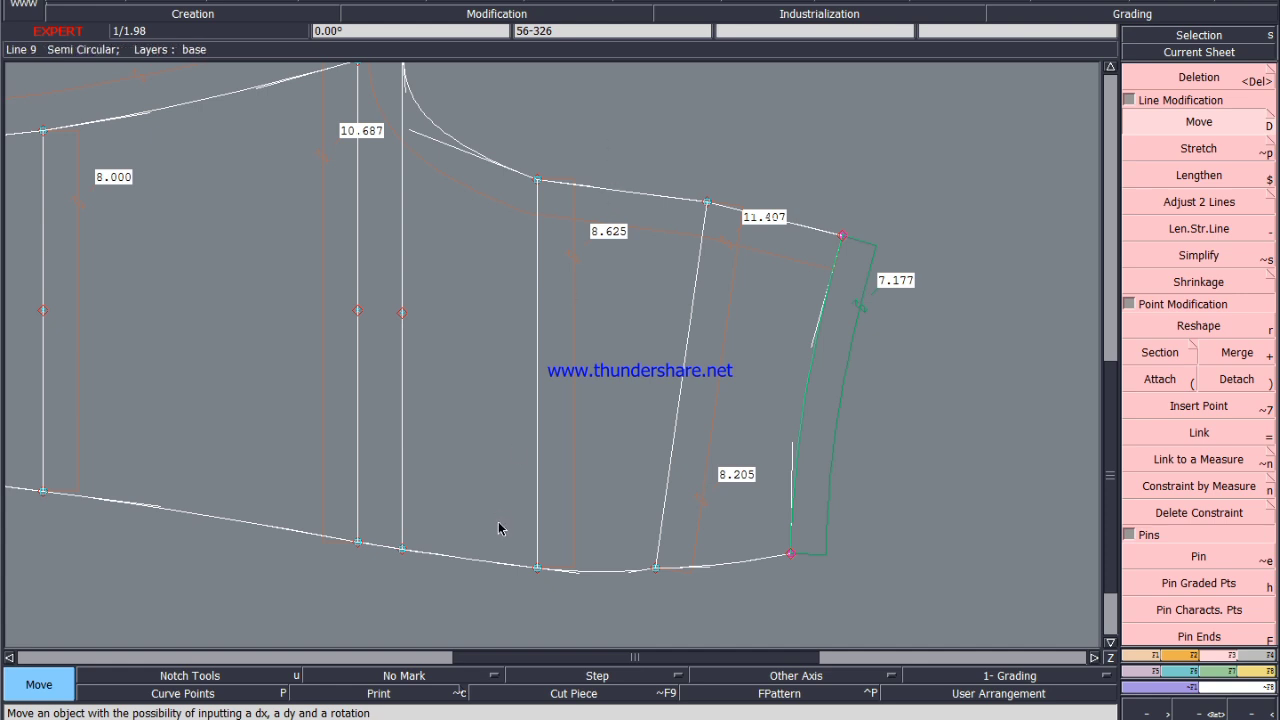
# Move both ends of the back piece's 8.625-inch low hip line by 0 in X and 0.125 inch in Y.
pyautogui.click(533, 560)
pyautogui.click(534, 567)
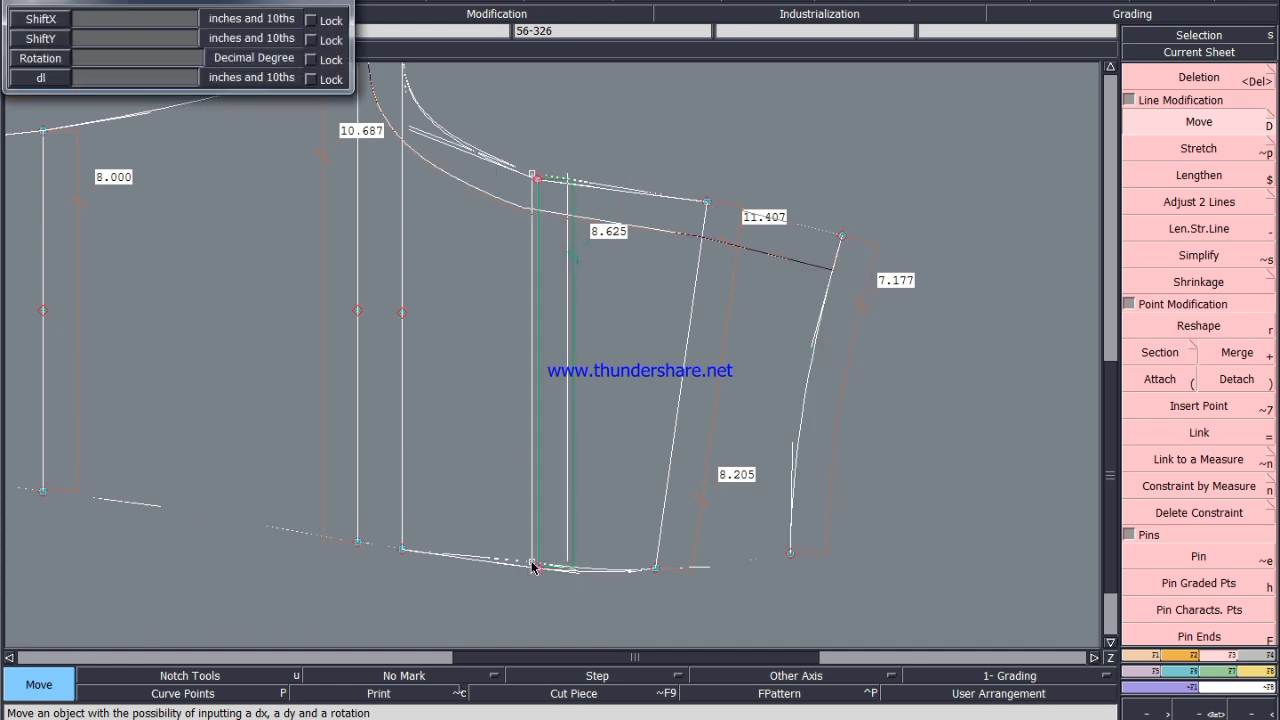
pyautogui.write('0')
pyautogui.press('Tab')
pyautogui.write('.25')
pyautogui.press('Tab')
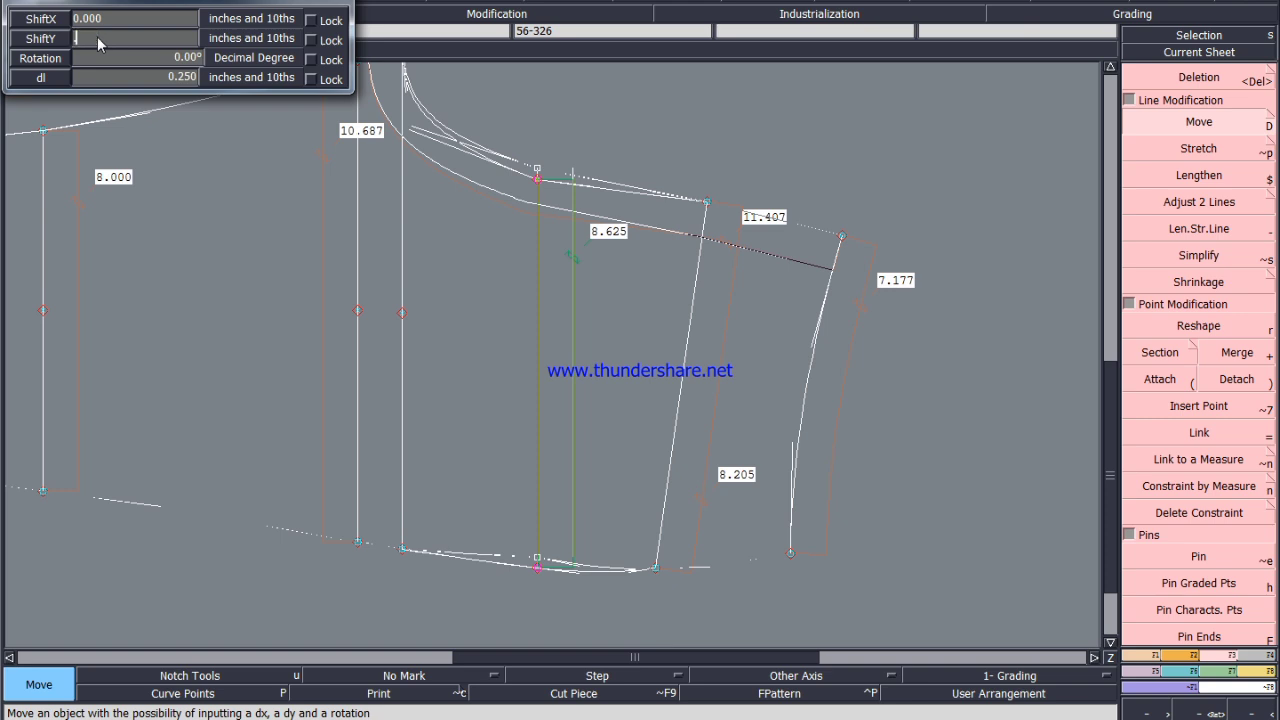
pyautogui.press('Return')
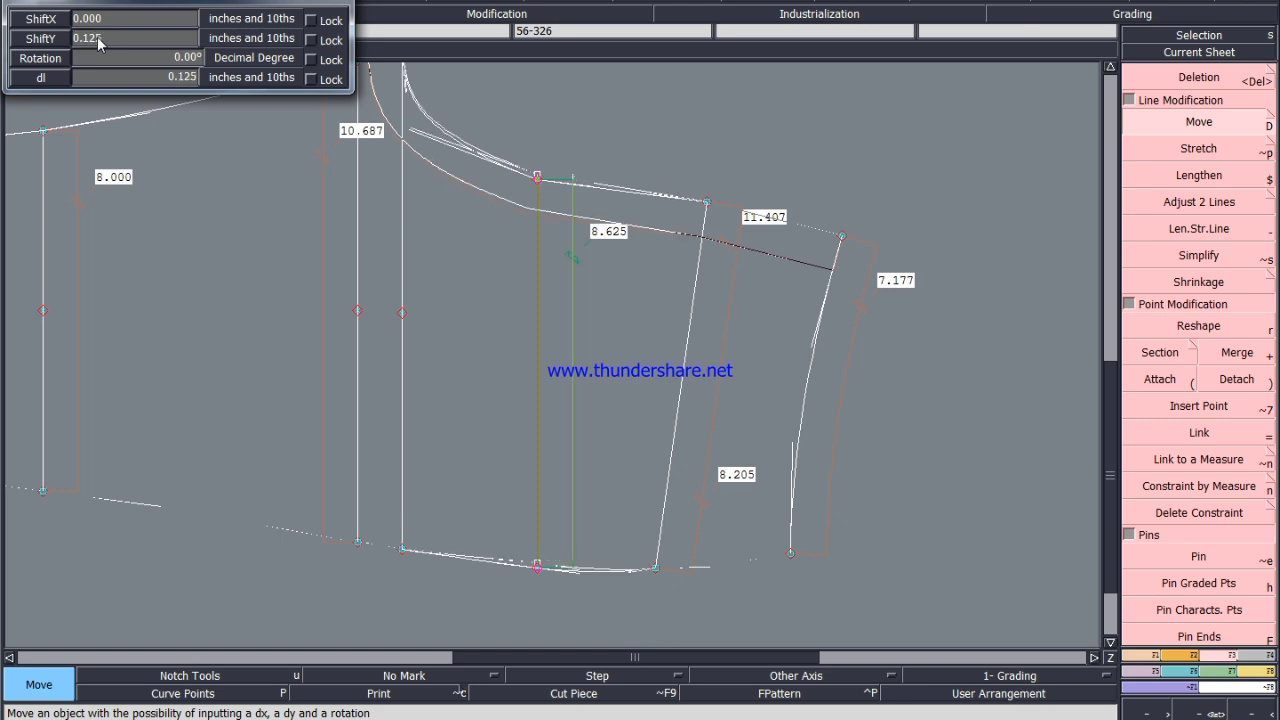
pyautogui.click(634, 411)
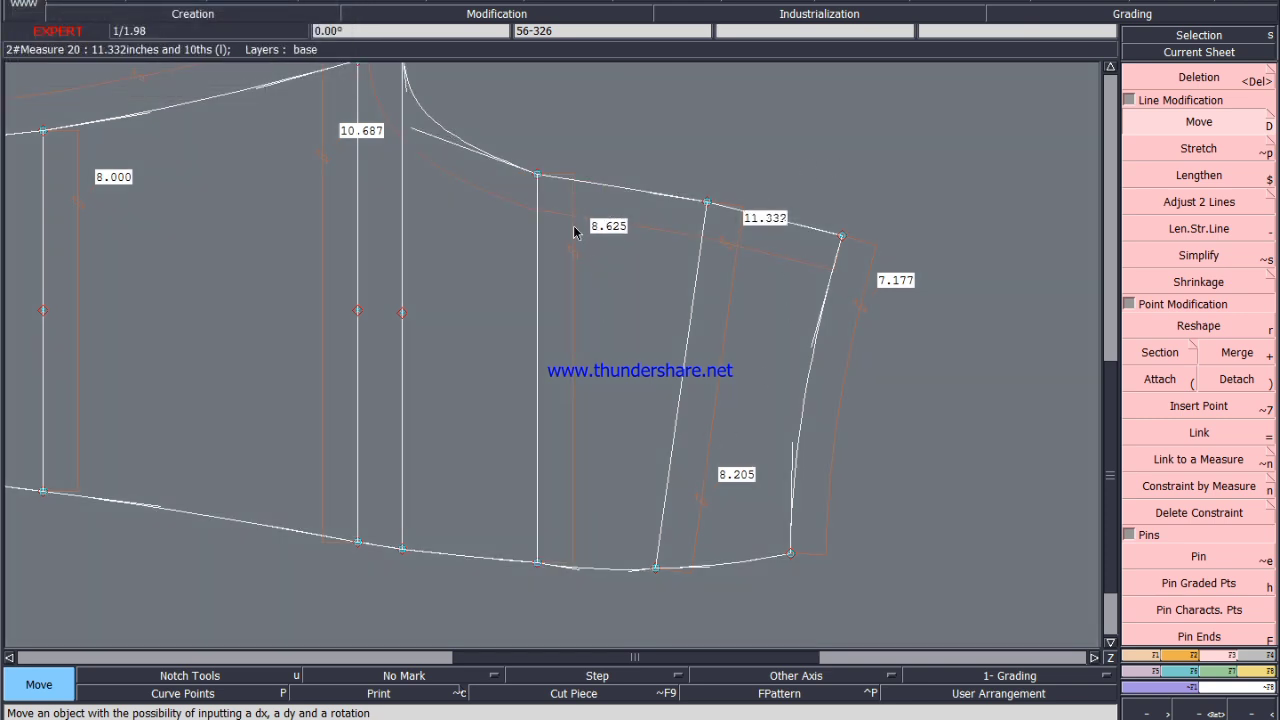
# Reshape the back rise curve near the crotch point, deepening it slightly with its tangent handle.
pyautogui.scroll(-3, 580, 234)
pyautogui.scroll(4, 486, 191)
pyautogui.click(1193, 320)
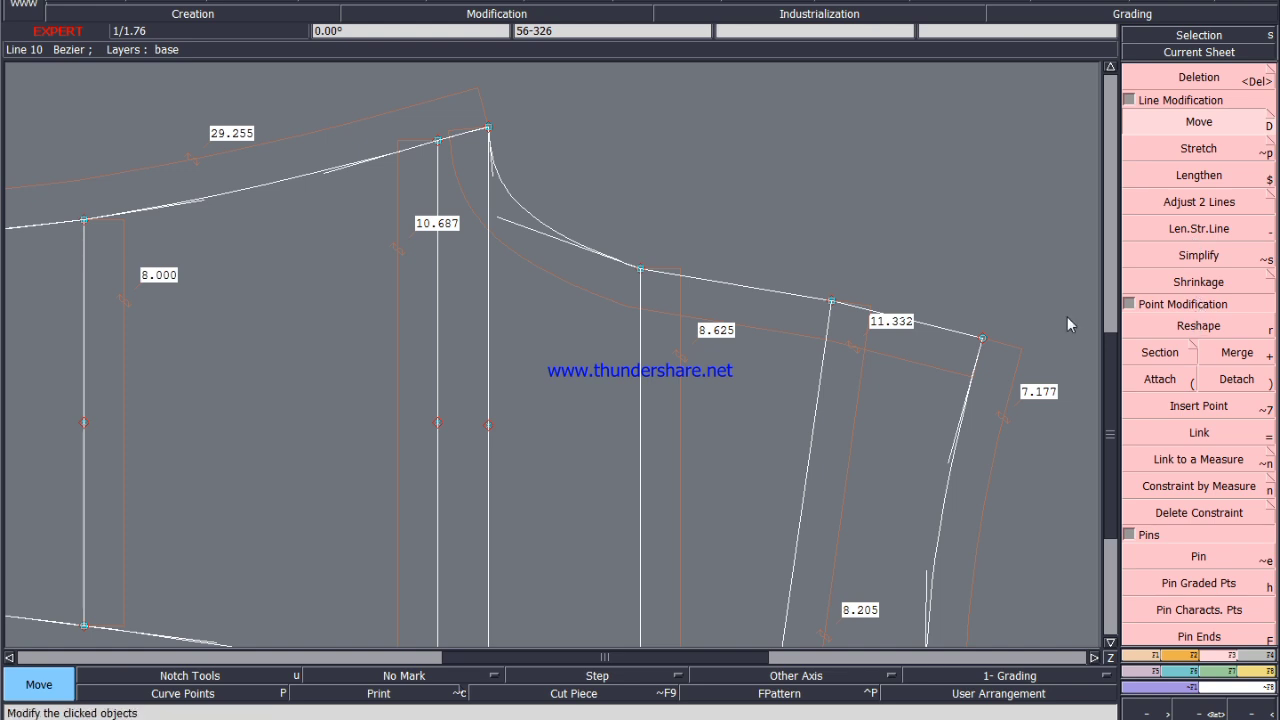
pyautogui.click(498, 220)
pyautogui.click(507, 232)
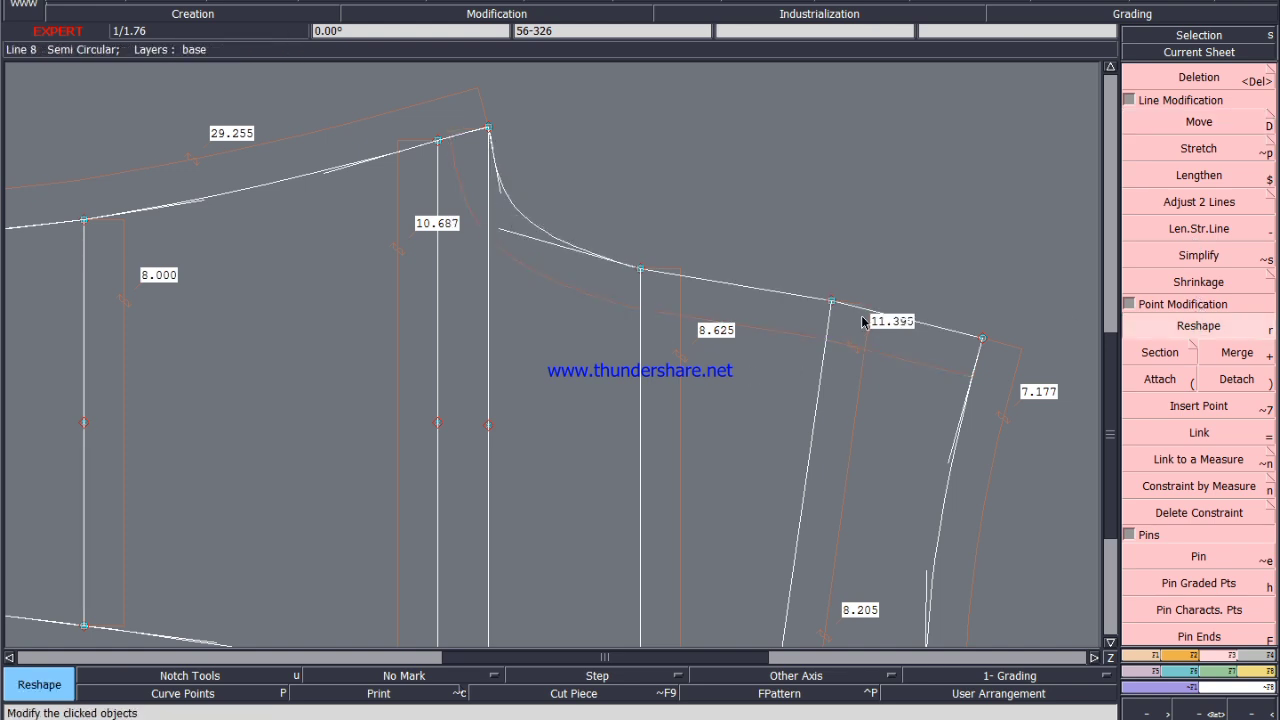
# Move both ends of the back waist line by 0 in X and 0.125 inch in Y.
pyautogui.scroll(-3, 751, 263)
pyautogui.scroll(1, 885, 402)
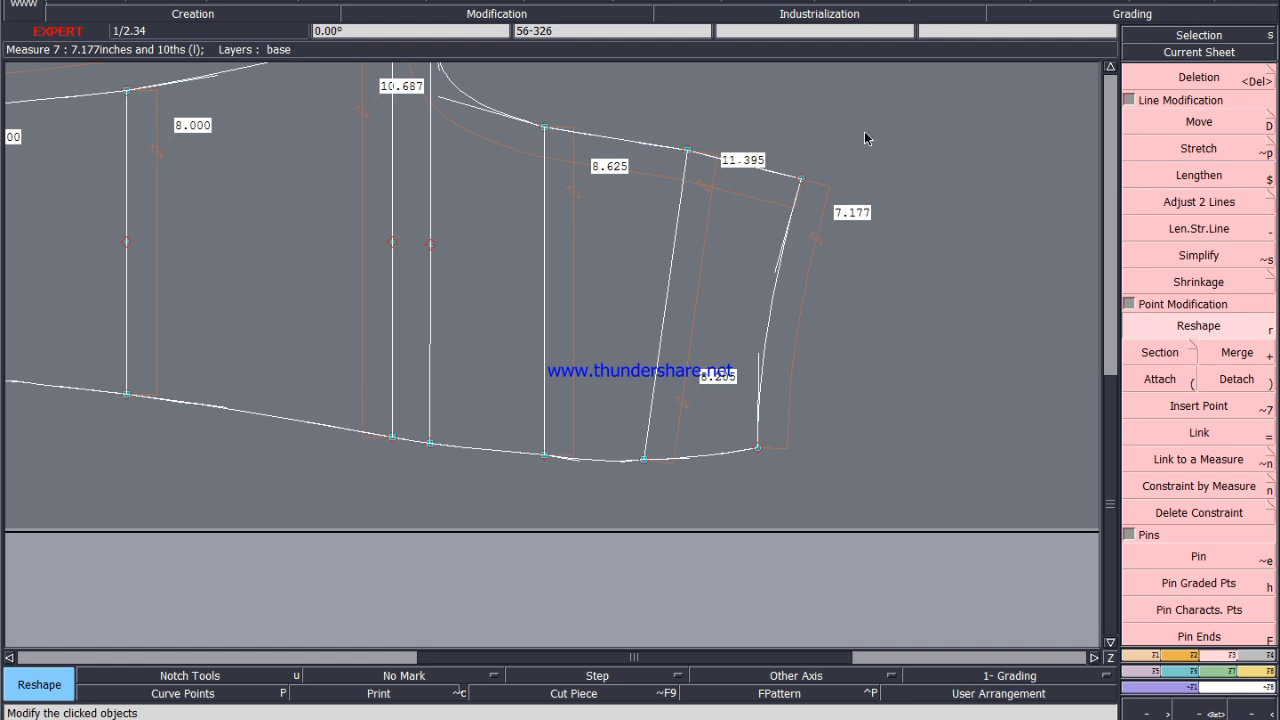
pyautogui.click(745, 460)
pyautogui.click(1199, 121)
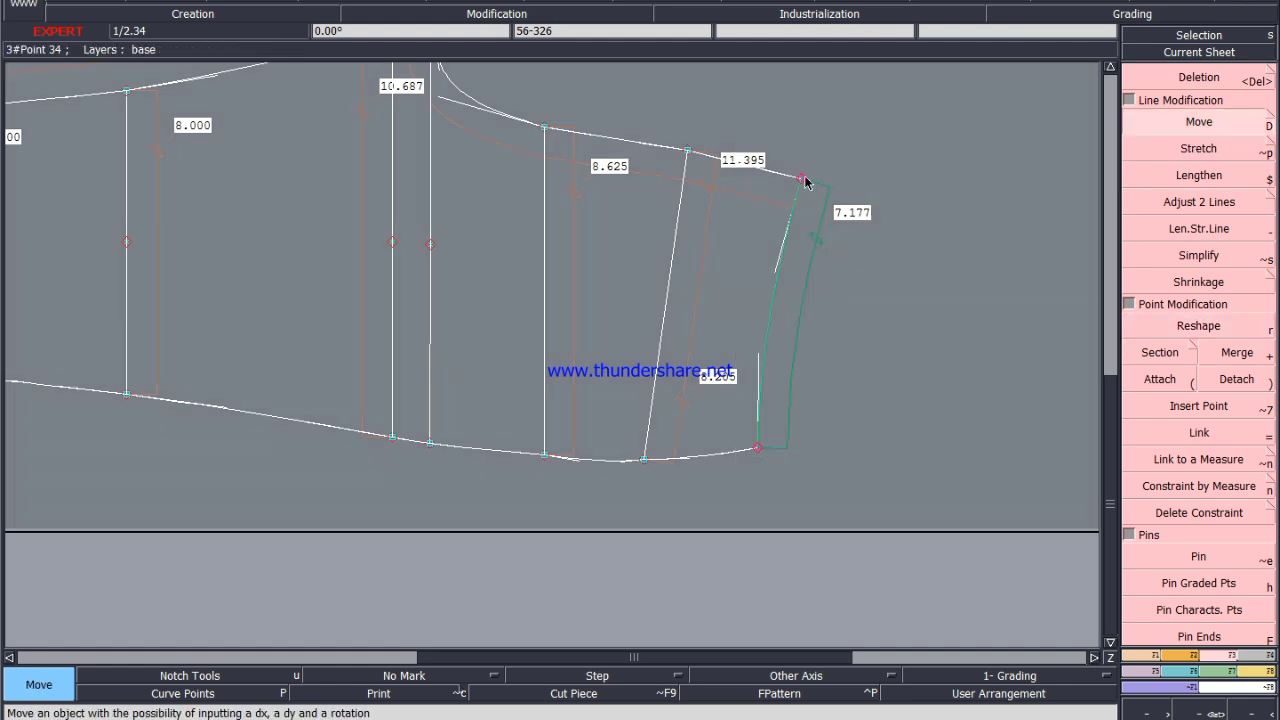
pyautogui.click(802, 180)
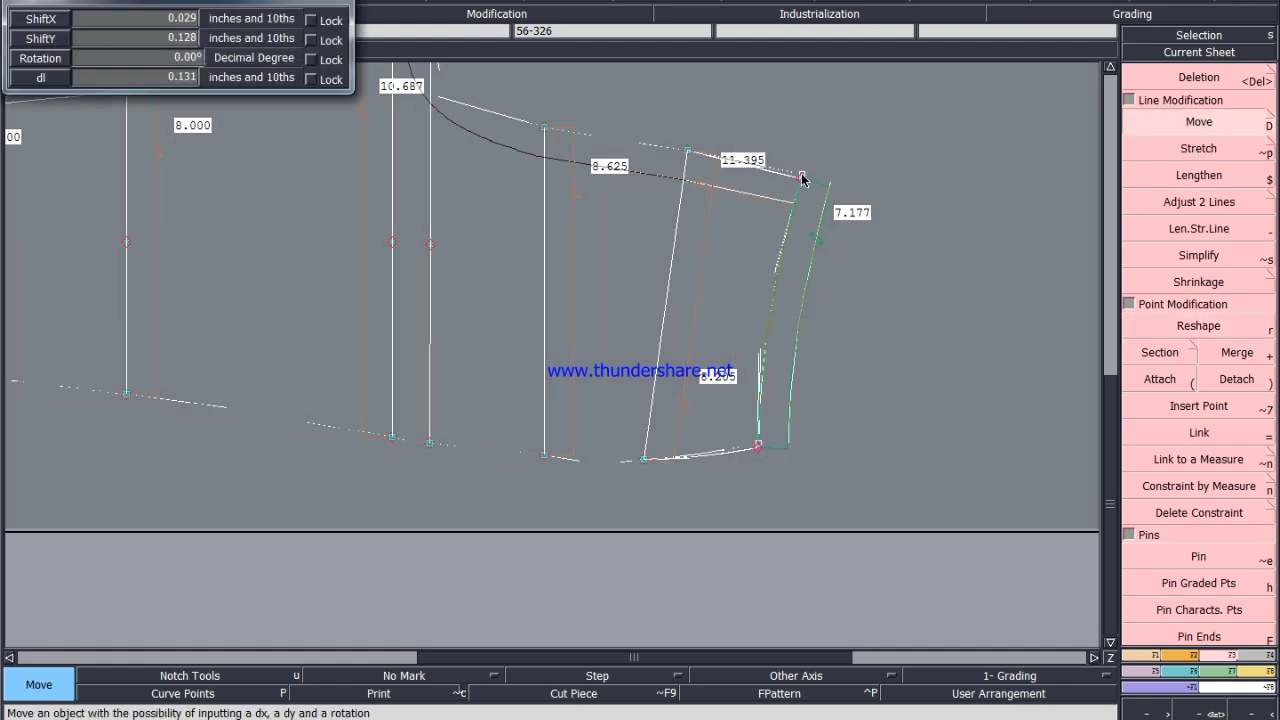
pyautogui.press('Down')
pyautogui.write('0')
pyautogui.press('Down')
pyautogui.write('.')
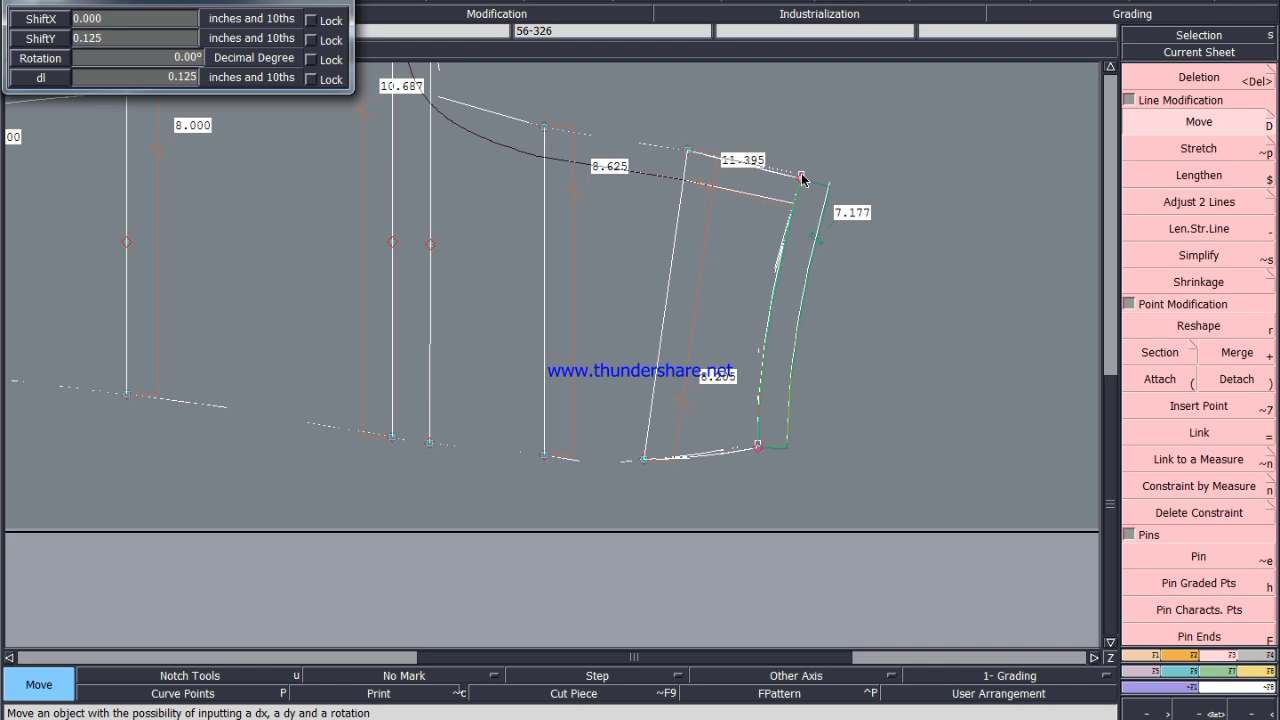
pyautogui.press('Return')
# Move the back piece's waist, high hip and low hip lines together by 0 in X and -0.25 inch in Y.
pyautogui.moveTo(859, 121); pyautogui.dragTo(523, 491)
pyautogui.click(544, 457)
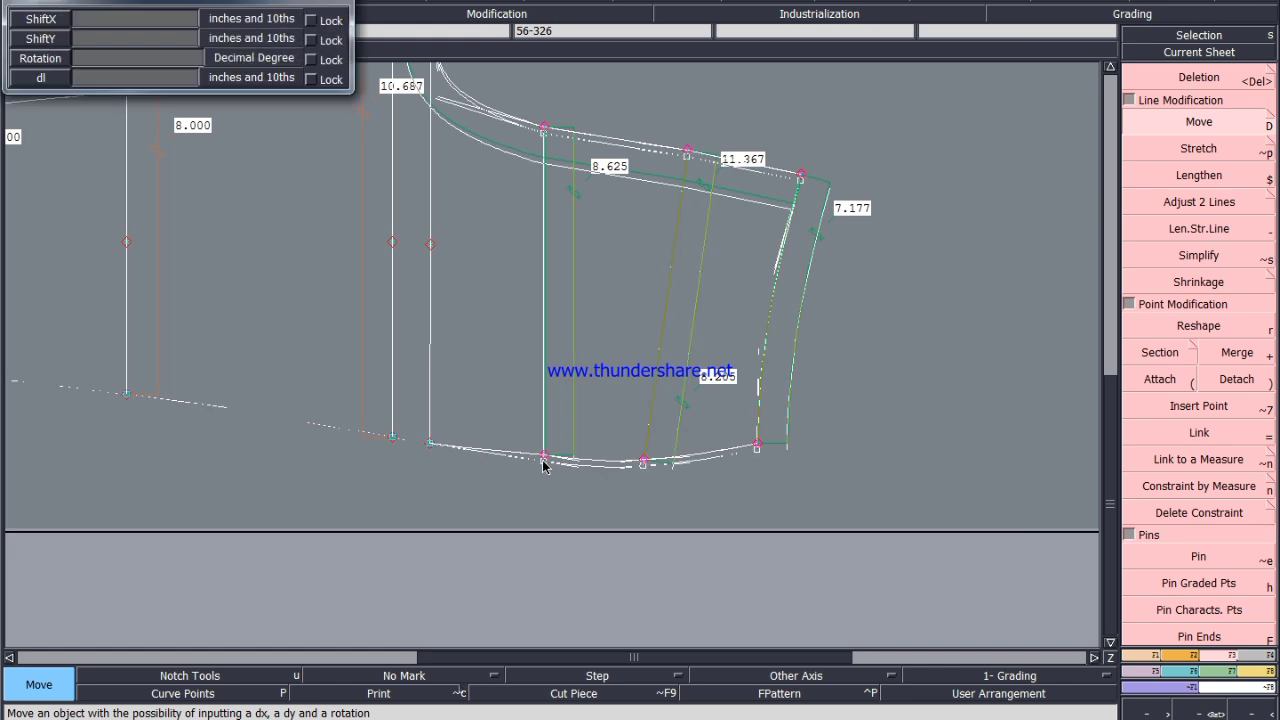
pyautogui.press('Down')
pyautogui.press('Down')
pyautogui.write('-.')
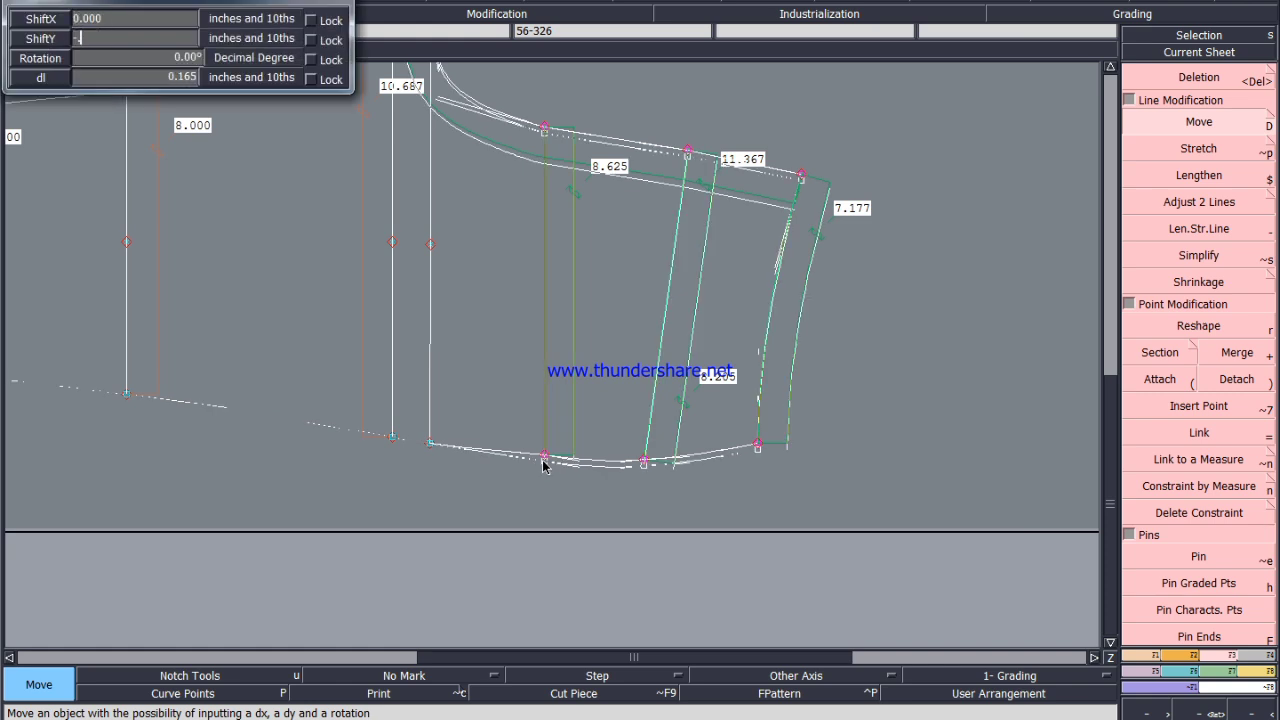
pyautogui.write('25')
pyautogui.press('Return')
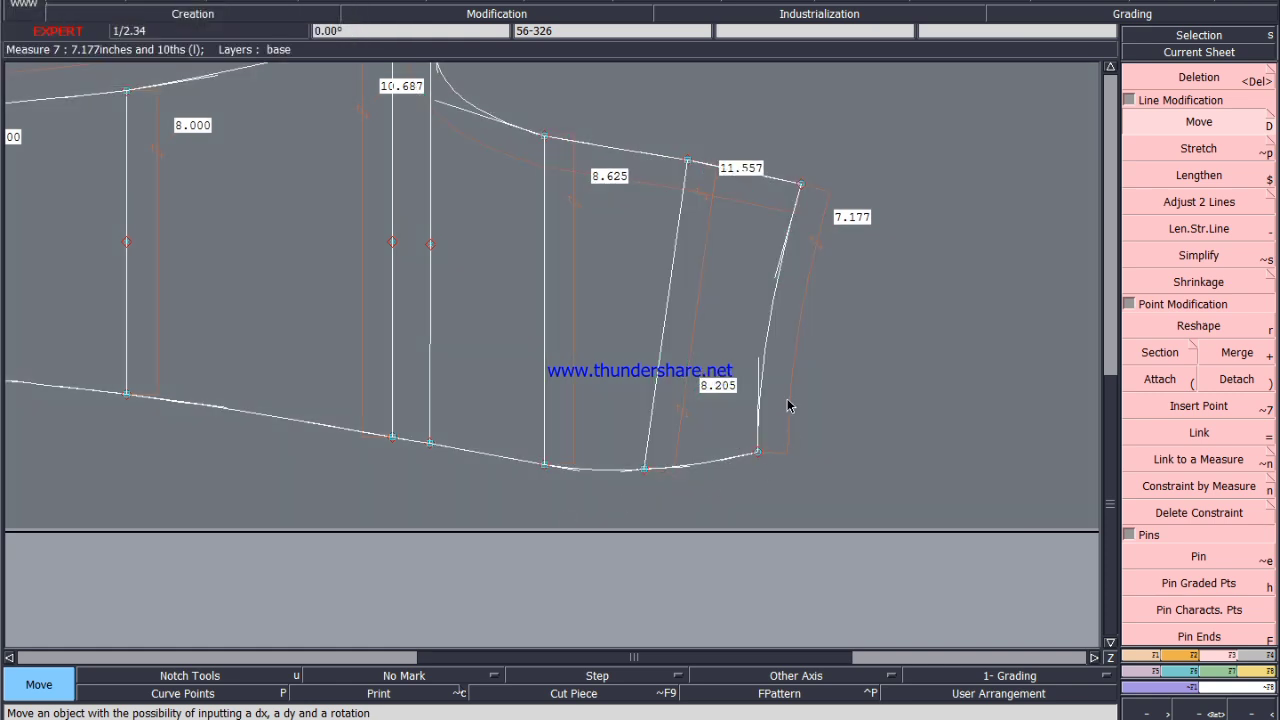
# Reshape the back waist line into a flatter curve by adjusting both of its tangent handles.
pyautogui.scroll(-2, 645, 359)
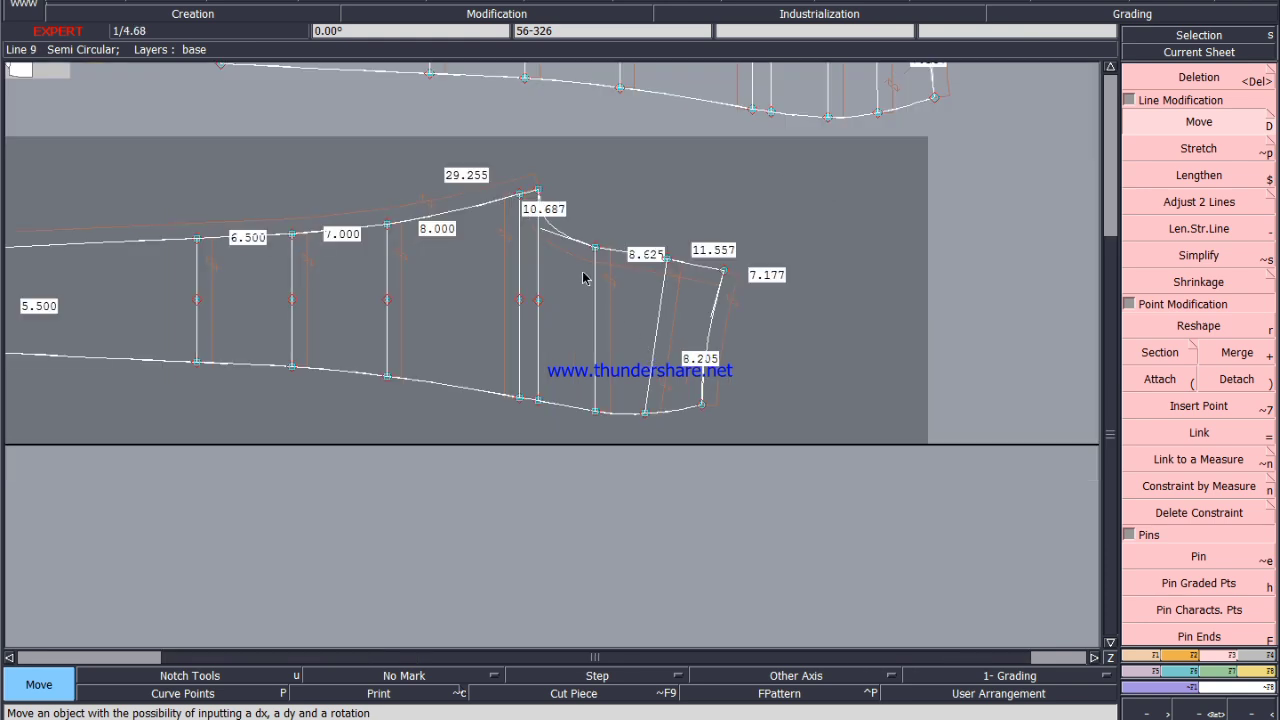
pyautogui.scroll(1, 521, 225)
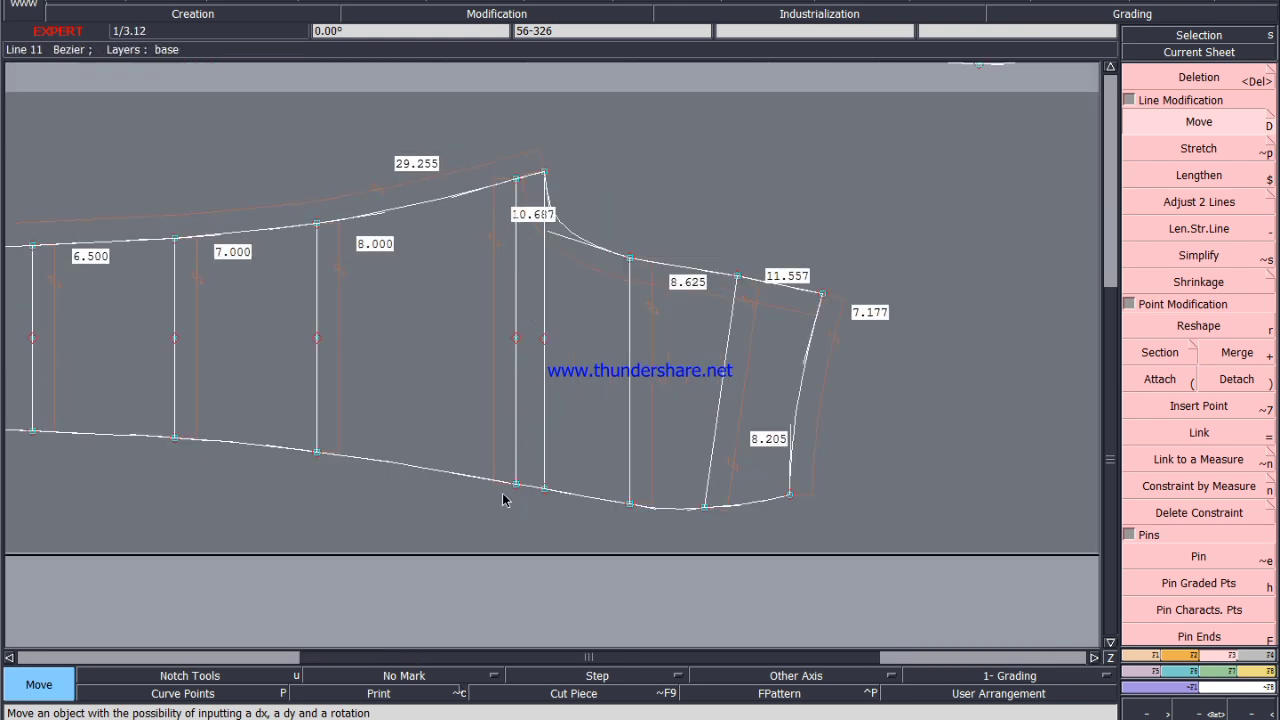
pyautogui.scroll(1, 503, 500)
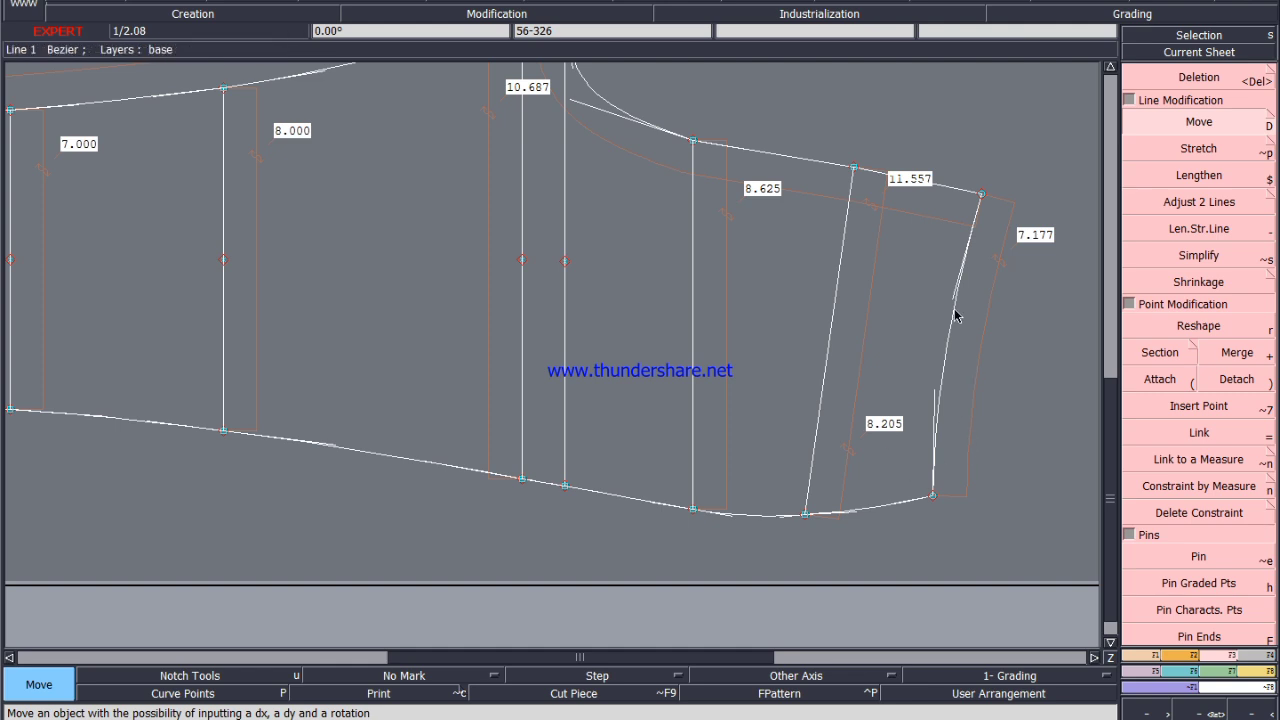
pyautogui.press('r')
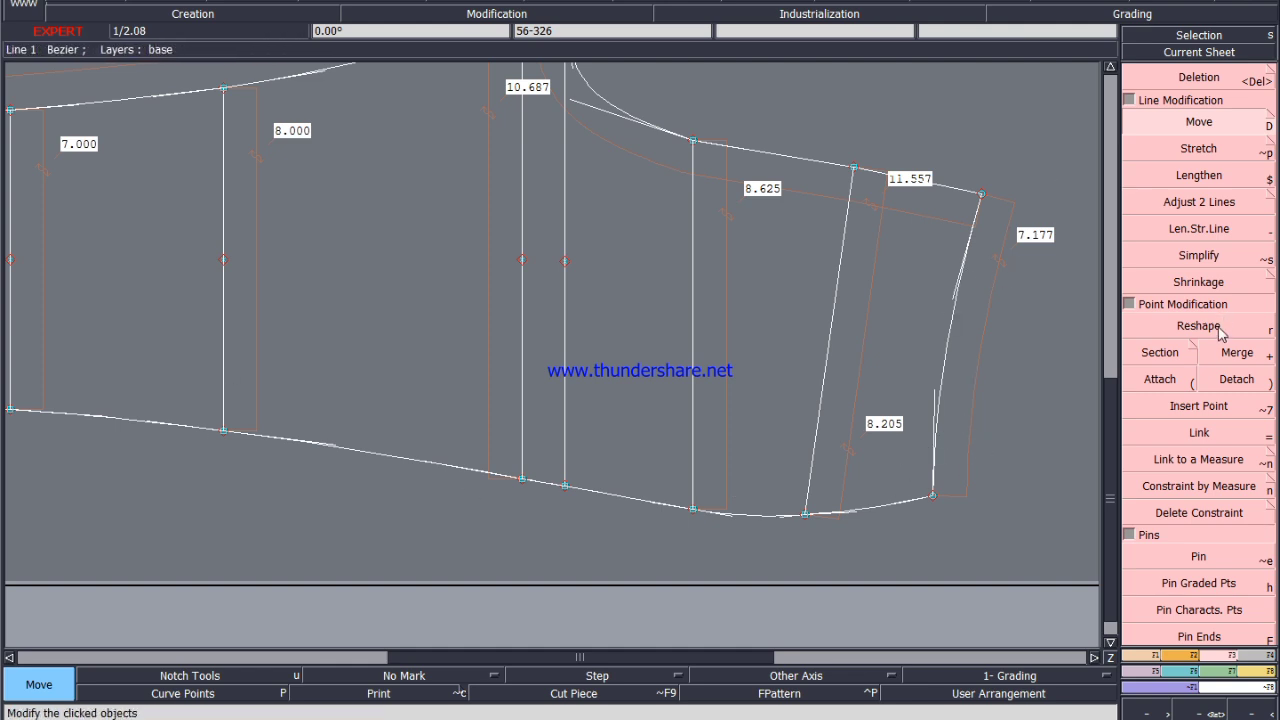
pyautogui.click(953, 296)
pyautogui.click(962, 297)
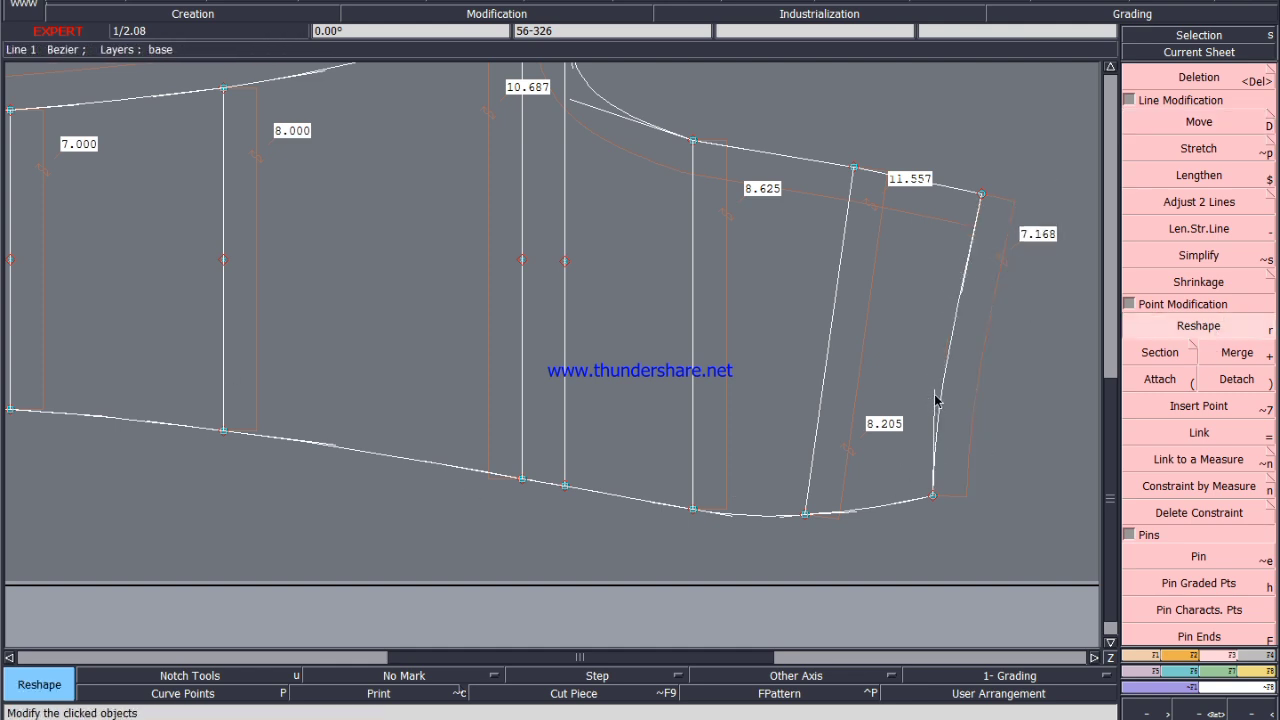
pyautogui.click(934, 391)
pyautogui.click(941, 392)
pyautogui.click(941, 398)
pyautogui.click(948, 398)
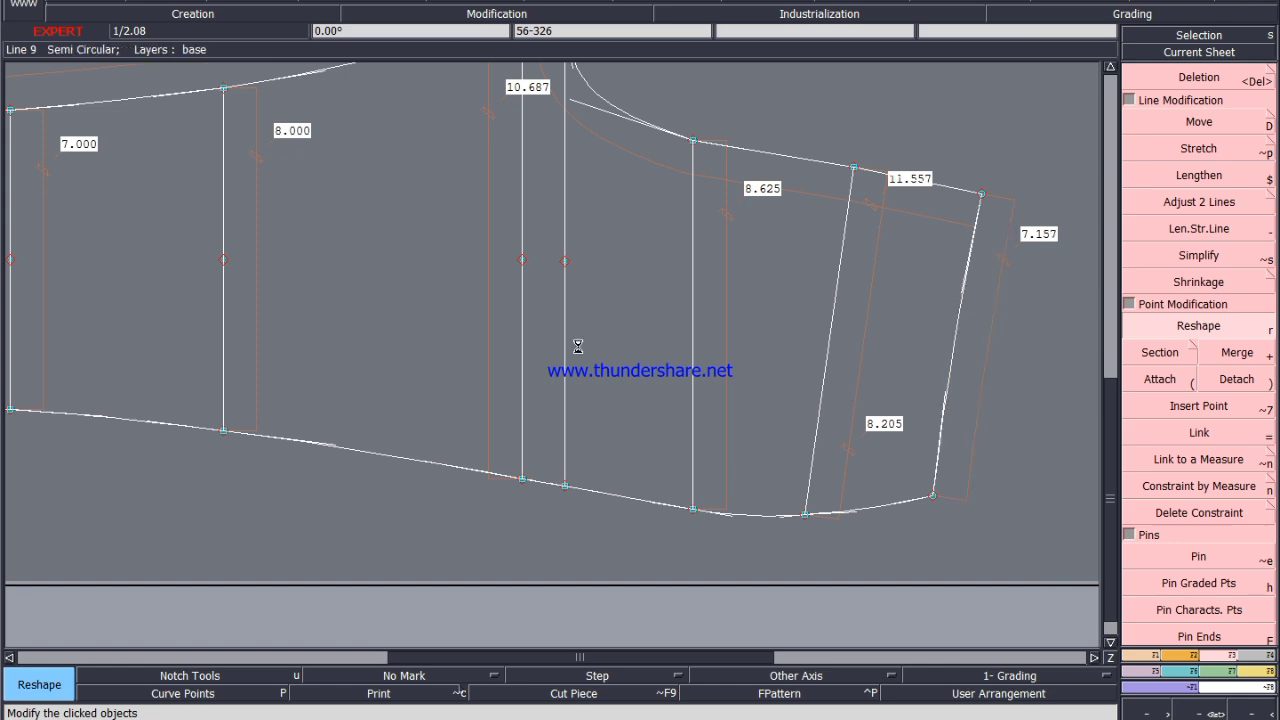
# Move the side-seam ends of the front piece's waist and high hip lines by 0.25 inch in X and 0 in Y.
pyautogui.scroll(-5, 580, 352)
pyautogui.scroll(2, 744, 234)
pyautogui.scroll(4, 612, 343)
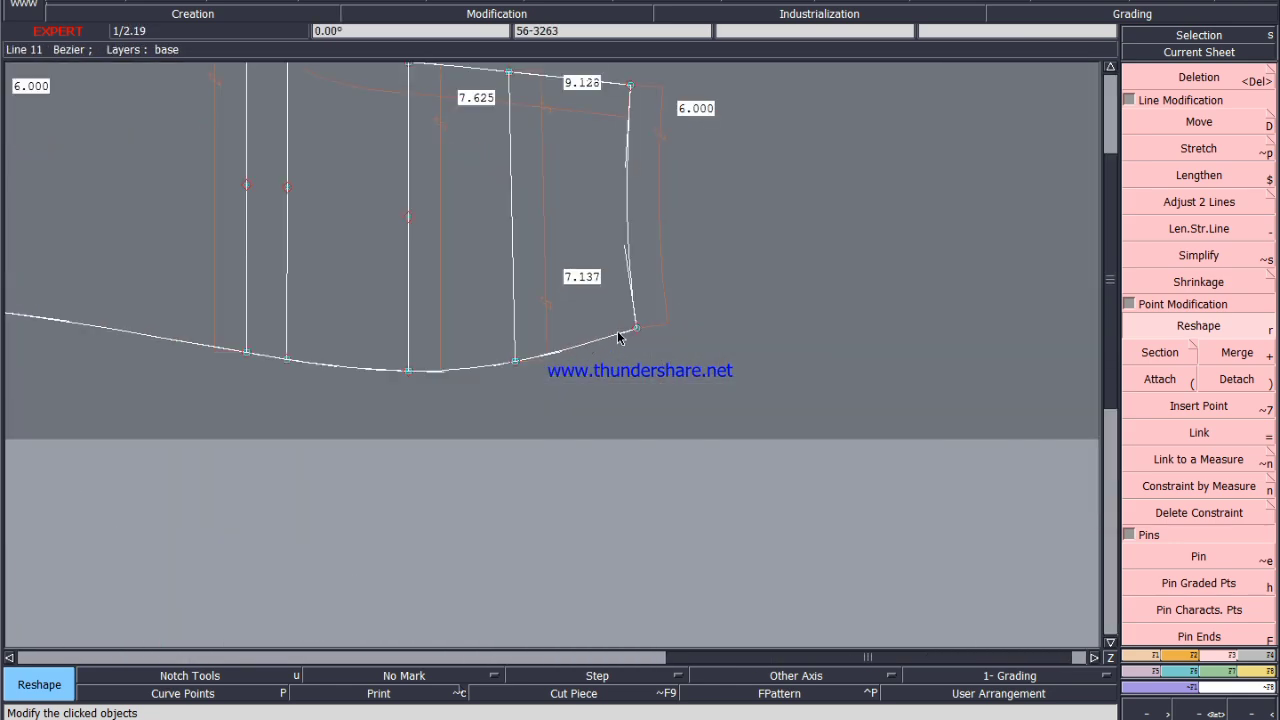
pyautogui.moveTo(719, 264); pyautogui.dragTo(503, 398)
pyautogui.press('d')
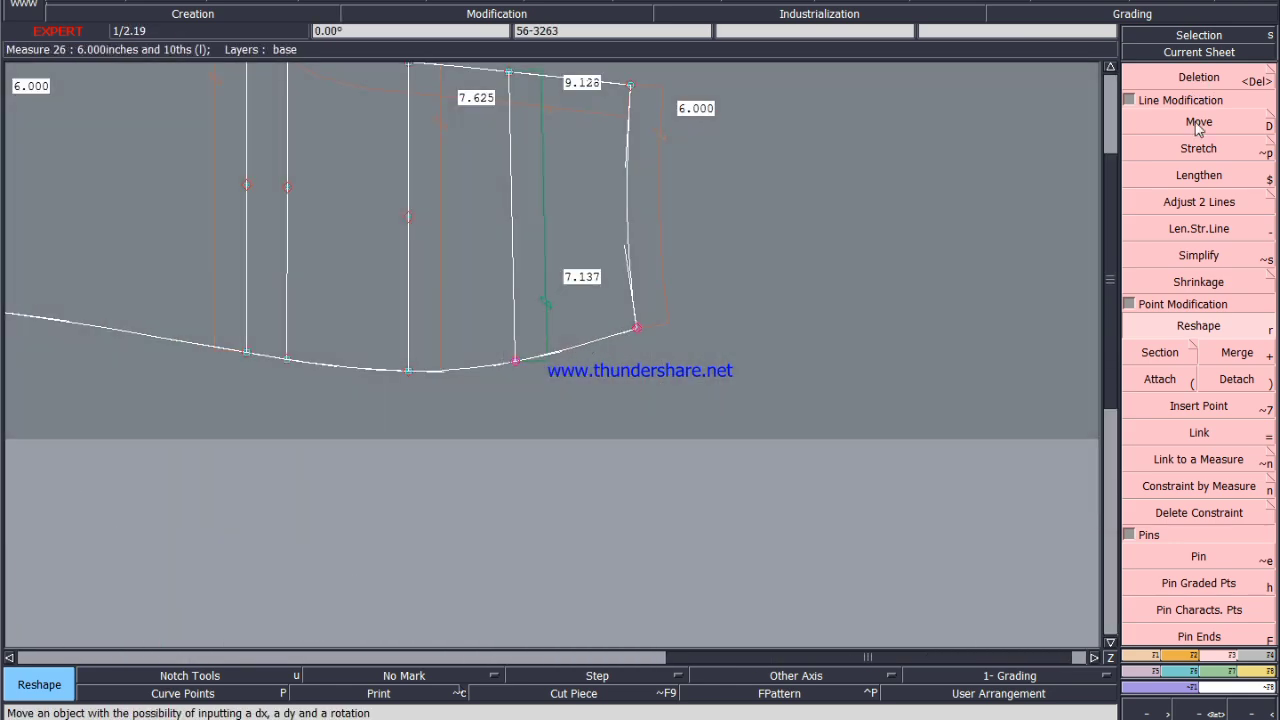
pyautogui.click(631, 333)
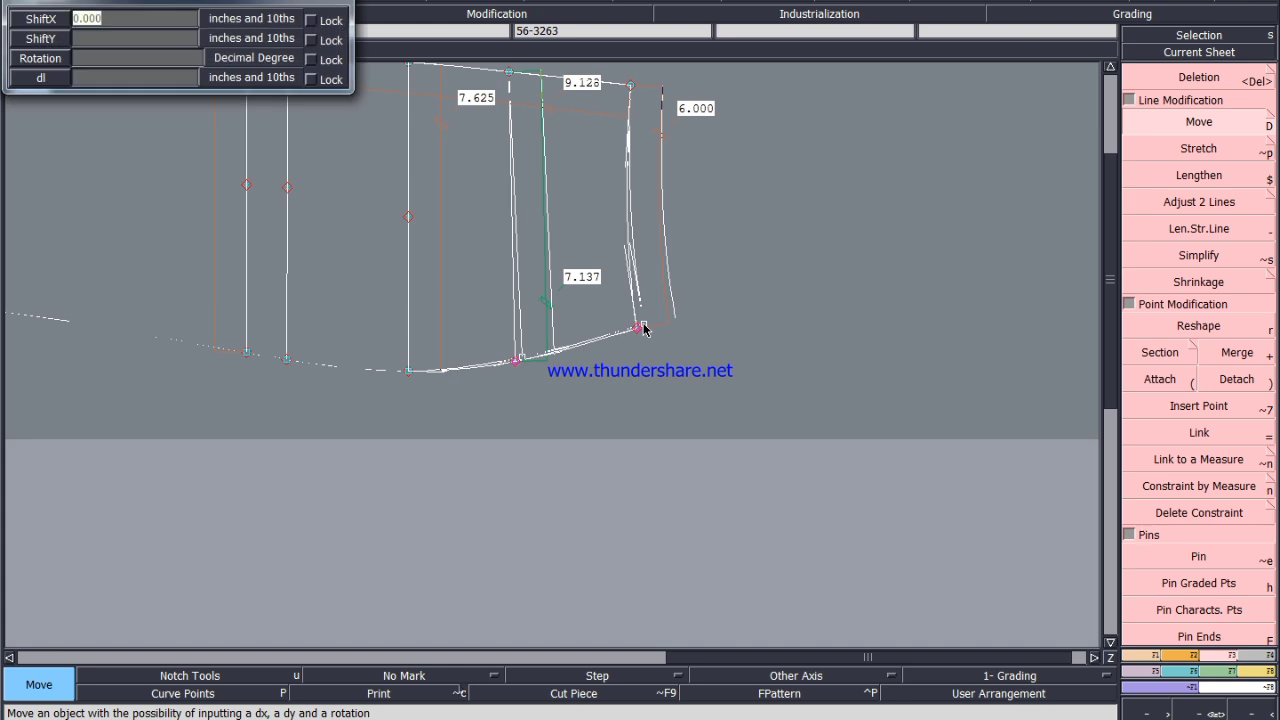
pyautogui.write('.25')
pyautogui.press('Return')
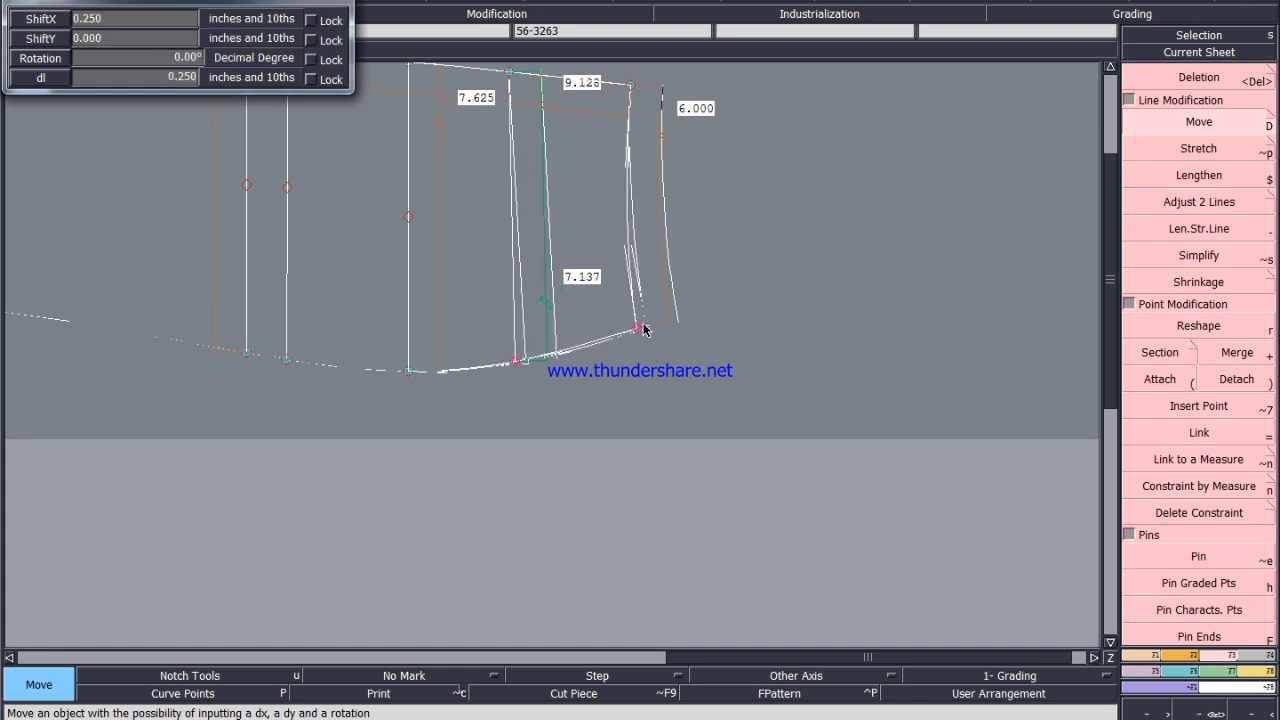
# Shift the side-seam ends of the back piece's waist and high hip lines outward in X, lengthening the side seam.
pyautogui.scroll(-6, 518, 294)
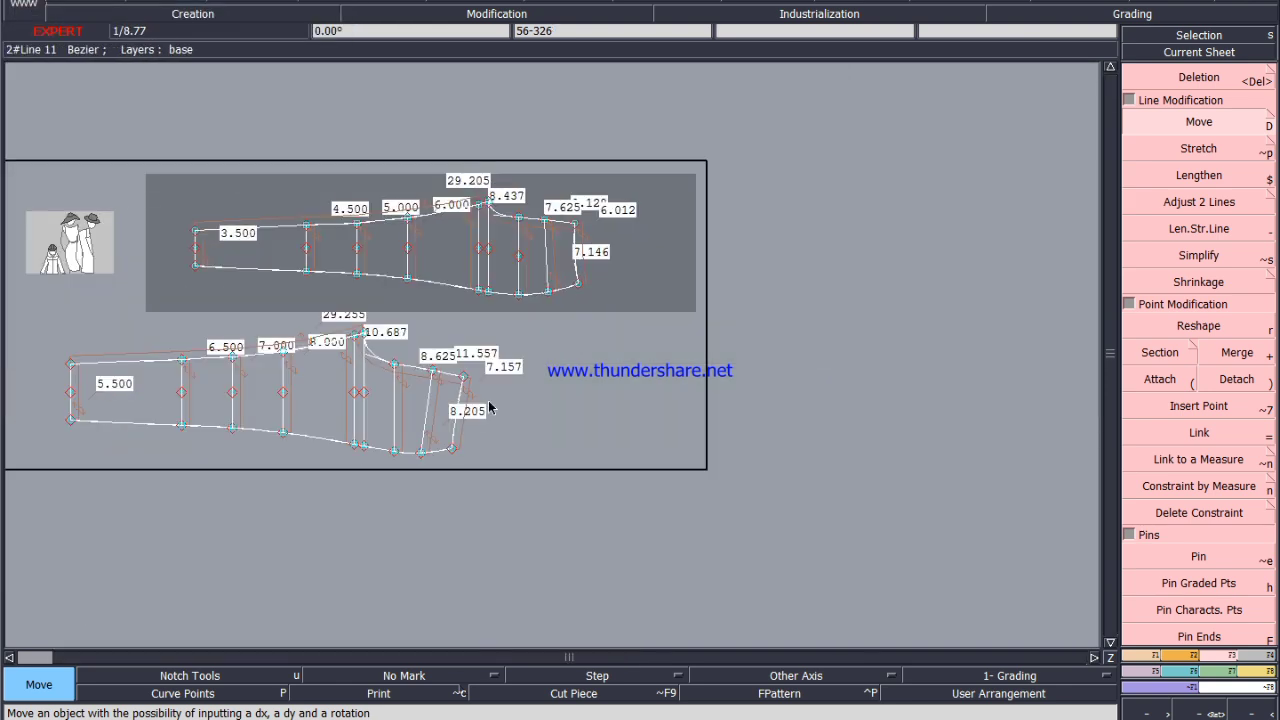
pyautogui.scroll(7, 489, 420)
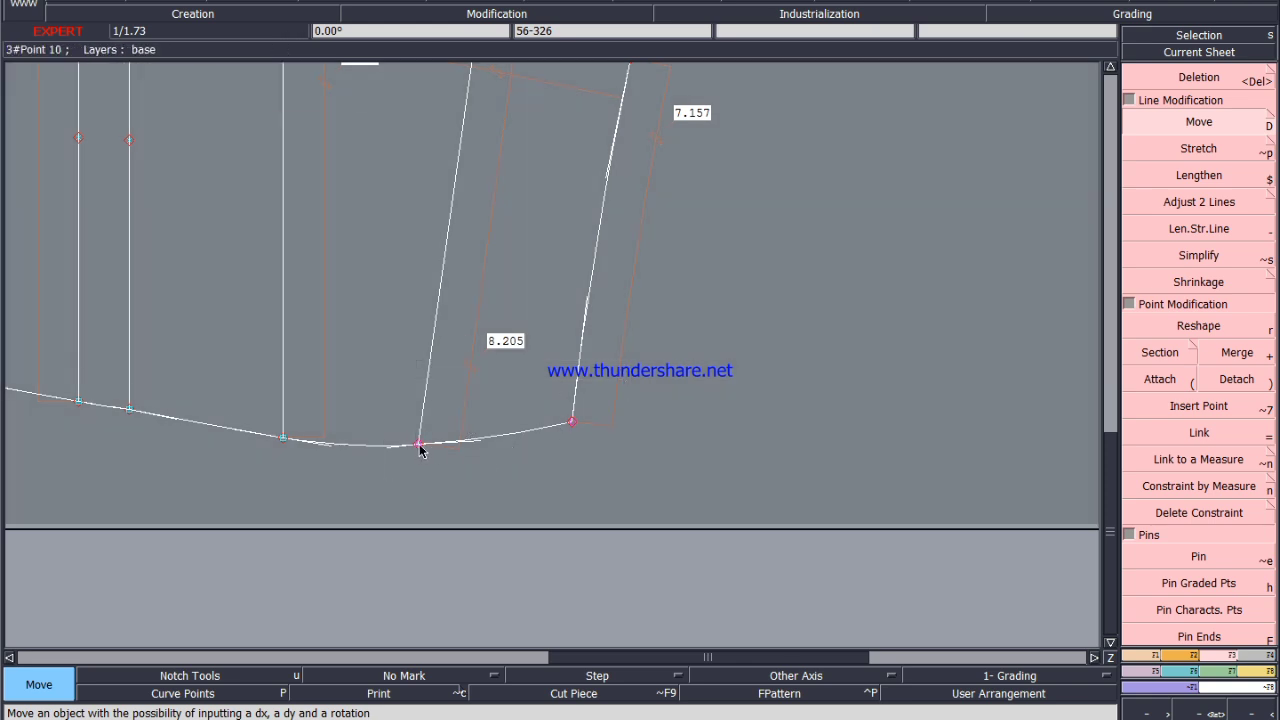
pyautogui.click(419, 444)
pyautogui.press('Return')
# Reshape the front piece's waist line into a slightly deeper curve by adjusting both of its tangent handles.
pyautogui.scroll(-2, 414, 525)
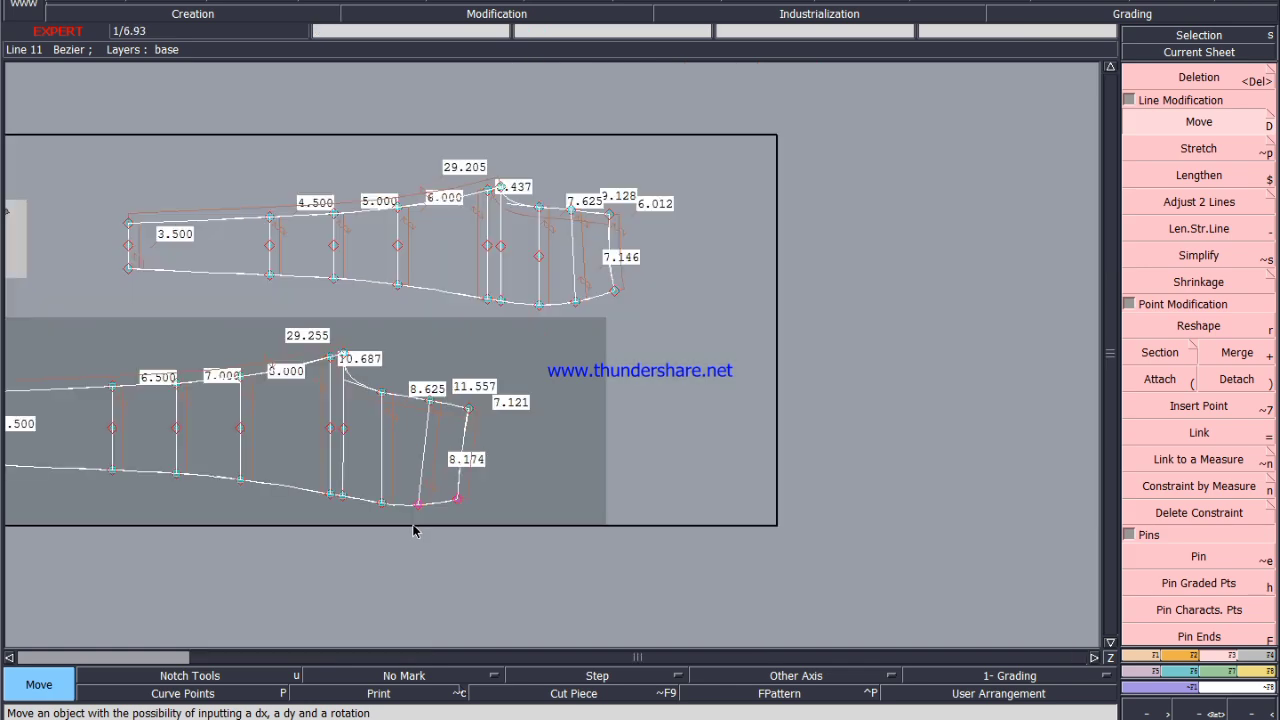
pyautogui.scroll(2, 592, 296)
pyautogui.scroll(-2, 545, 318)
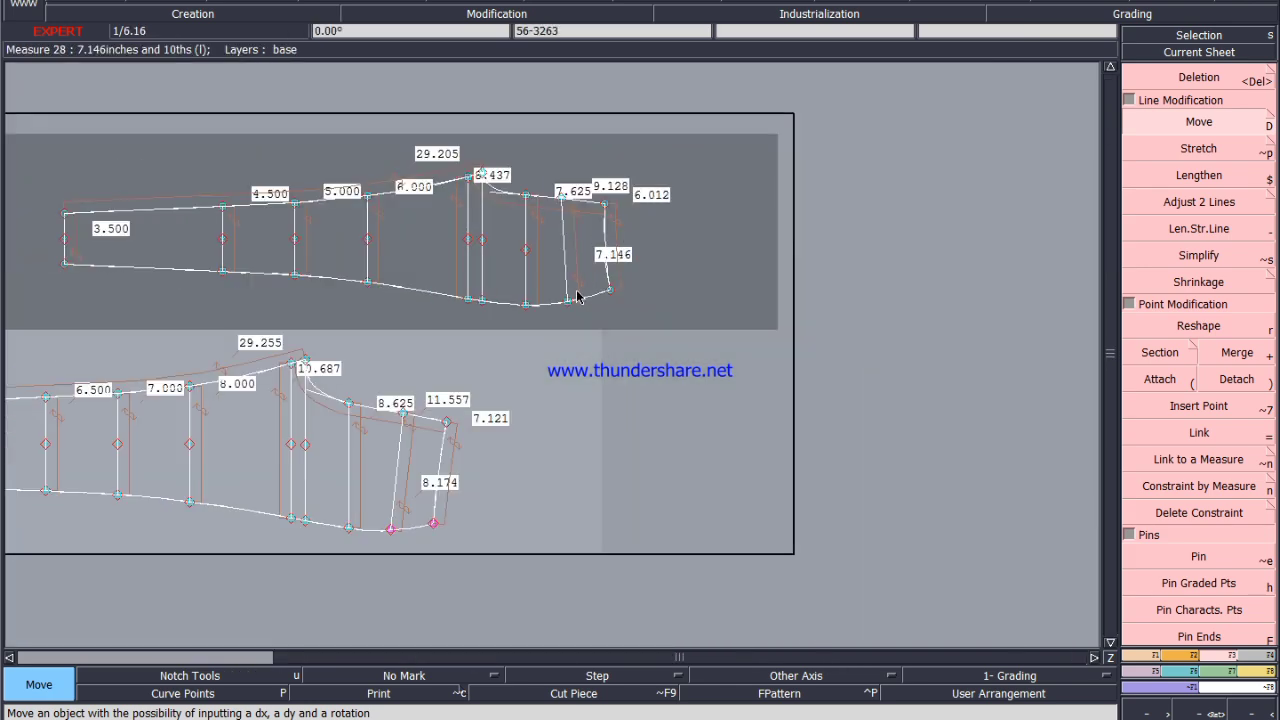
pyautogui.scroll(3, 349, 549)
pyautogui.scroll(-3, 654, 351)
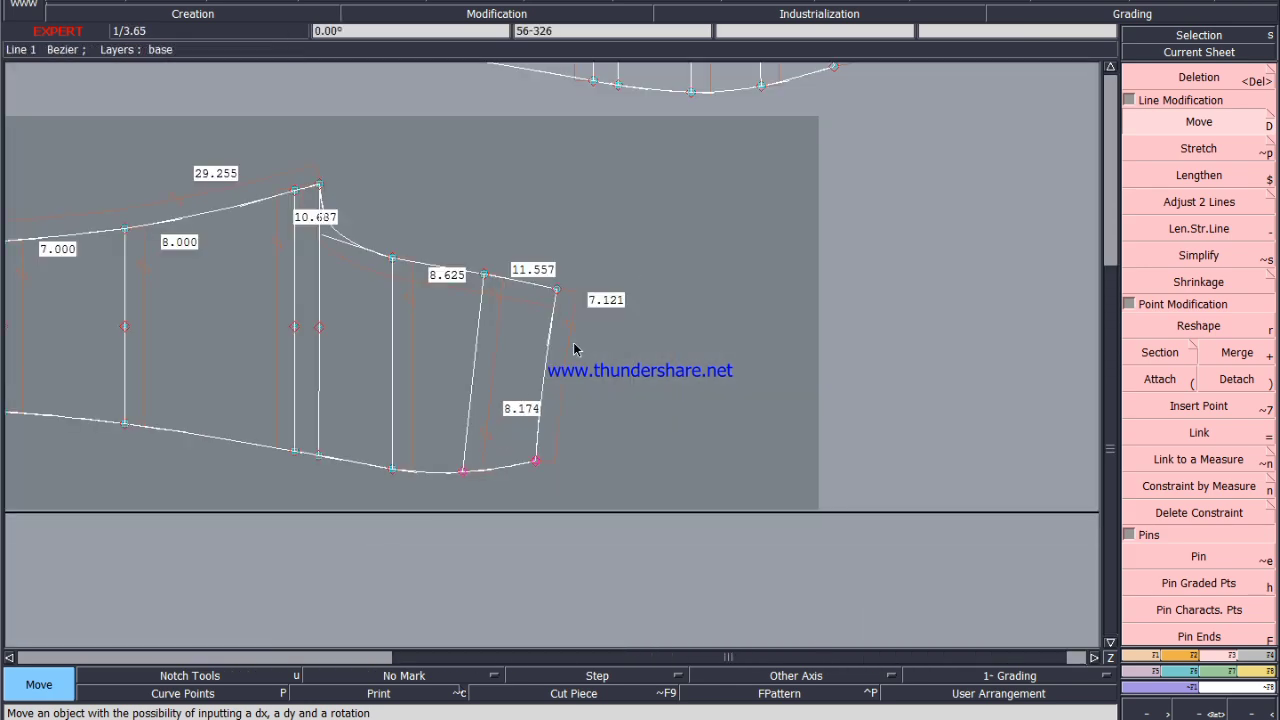
pyautogui.scroll(2, 622, 158)
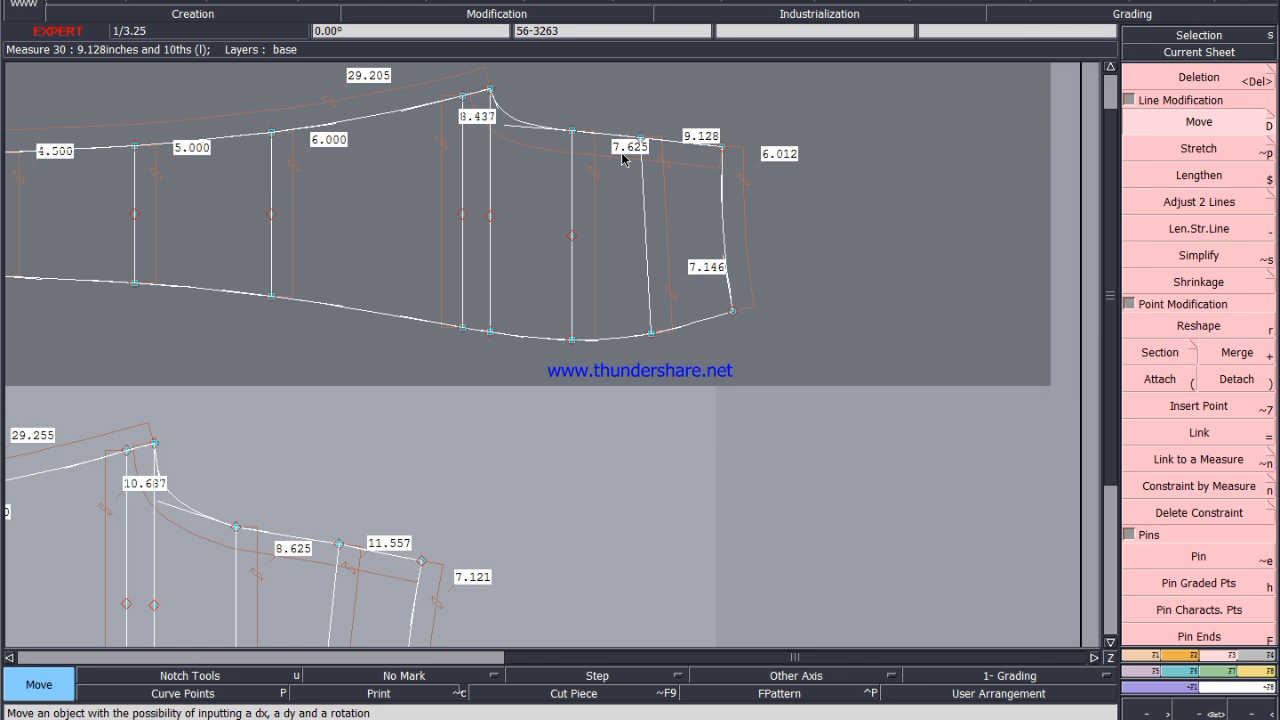
pyautogui.scroll(2, 640, 152)
pyautogui.click(1210, 328)
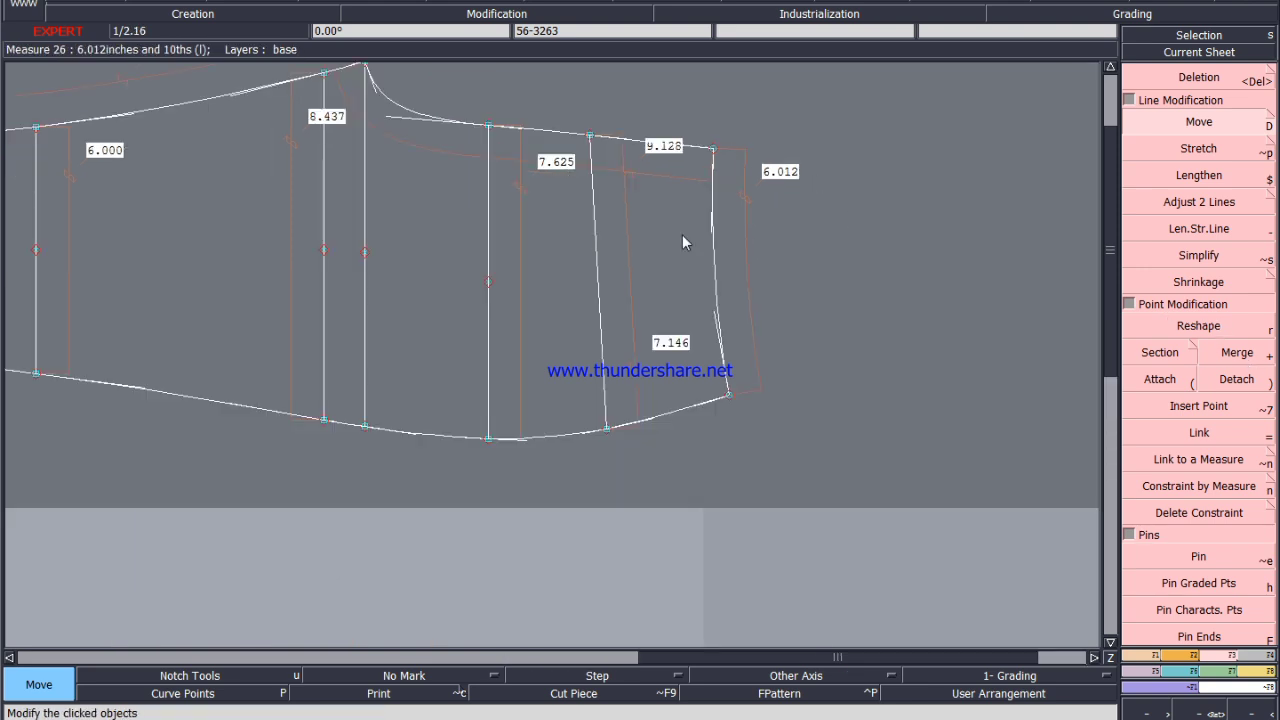
pyautogui.scroll(2, 700, 236)
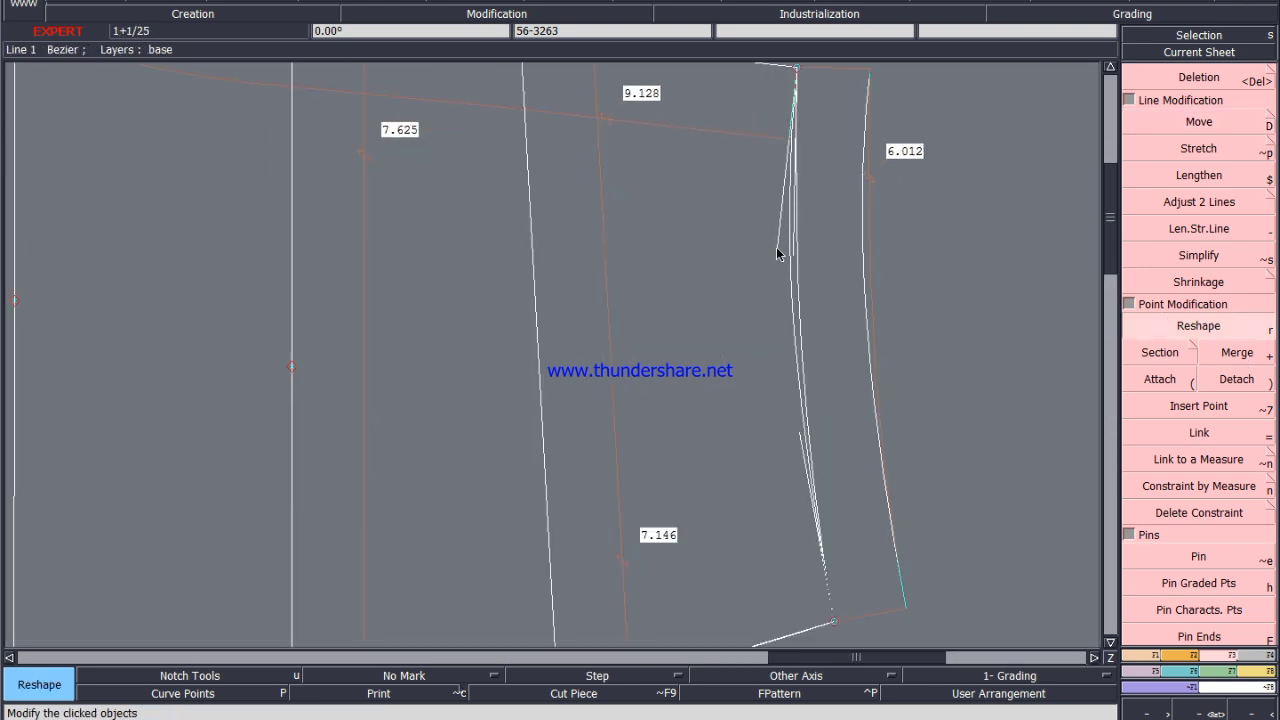
pyautogui.scroll(-2, 776, 247)
pyautogui.click(776, 309)
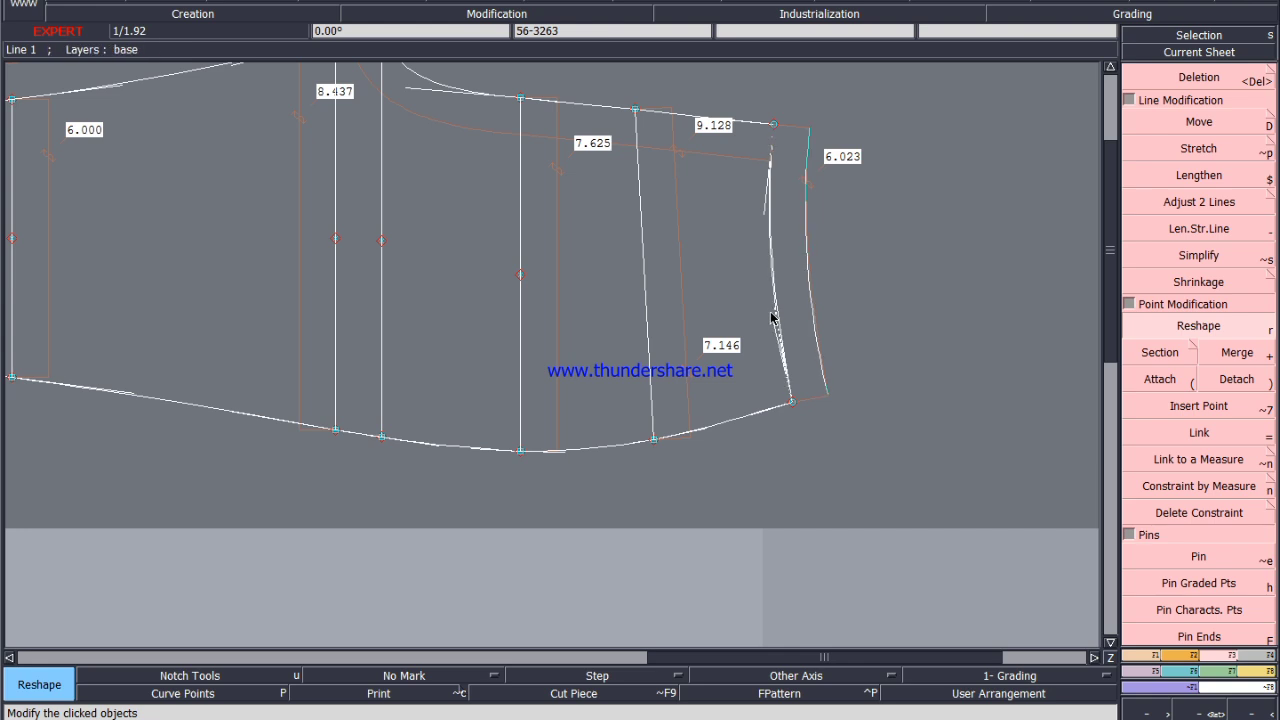
pyautogui.click(772, 314)
pyautogui.scroll(2, 764, 438)
pyautogui.scroll(-2, 732, 427)
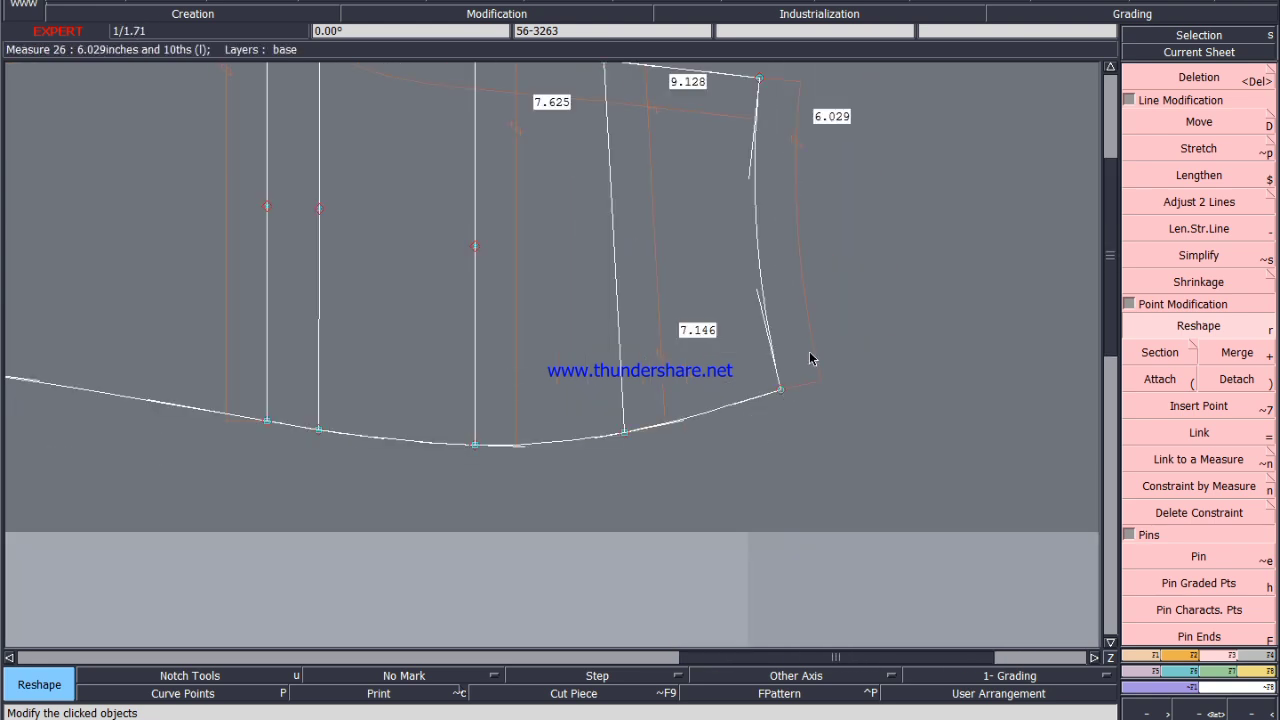
# Move the side-seam end of the front waist line by 0 in X and slightly inward in Y for a 6.000-inch waist.
pyautogui.hotkey('shift', 'd')
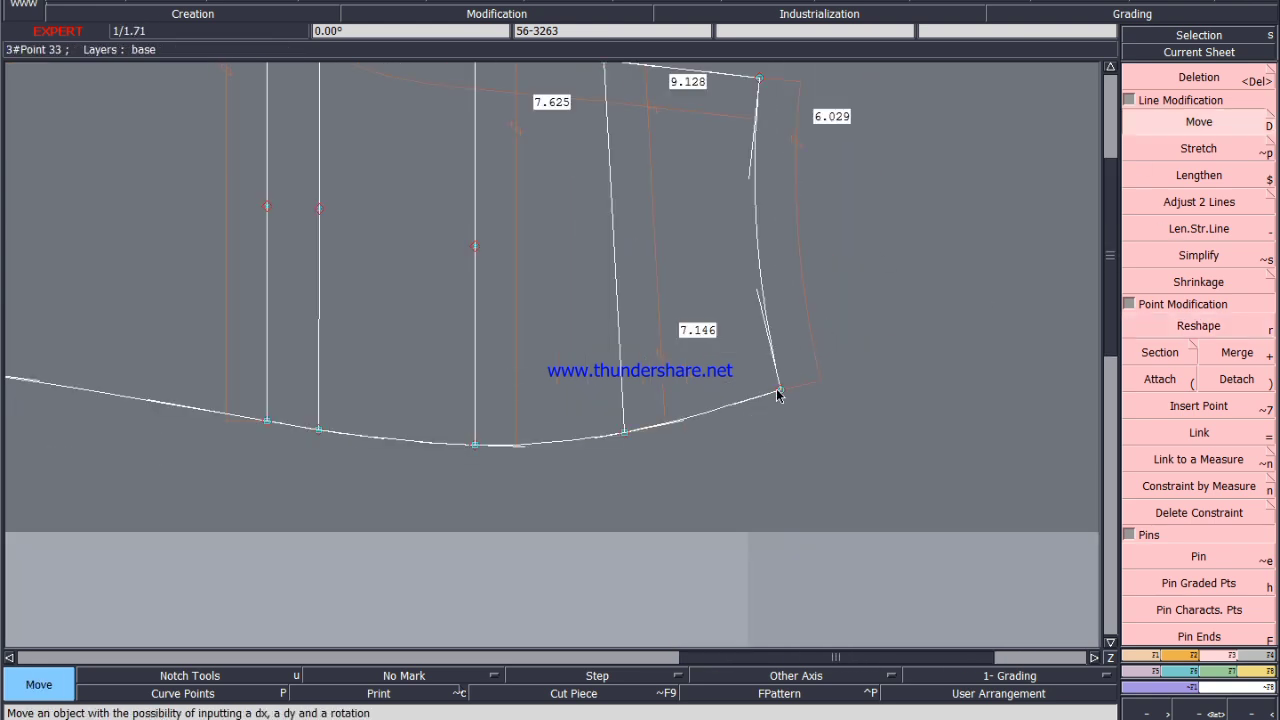
pyautogui.click(780, 392)
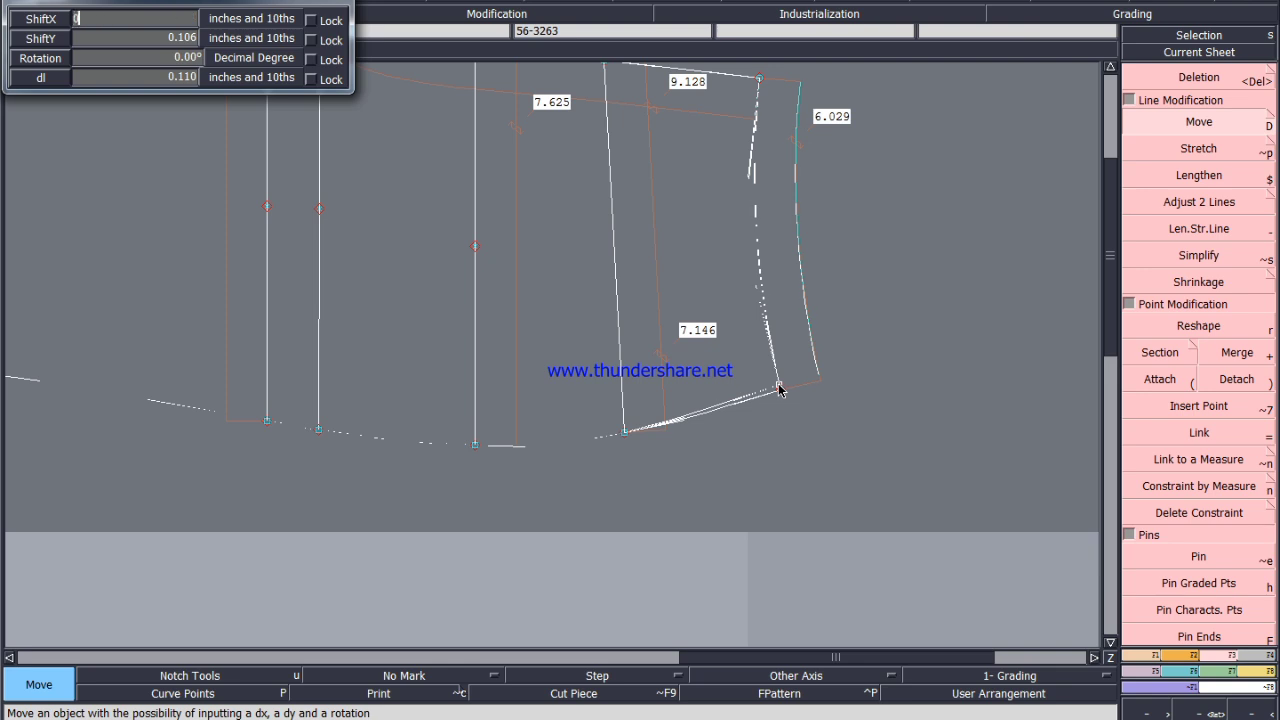
pyautogui.write('0')
pyautogui.press('Return')
pyautogui.write('.29')
pyautogui.press('Return')
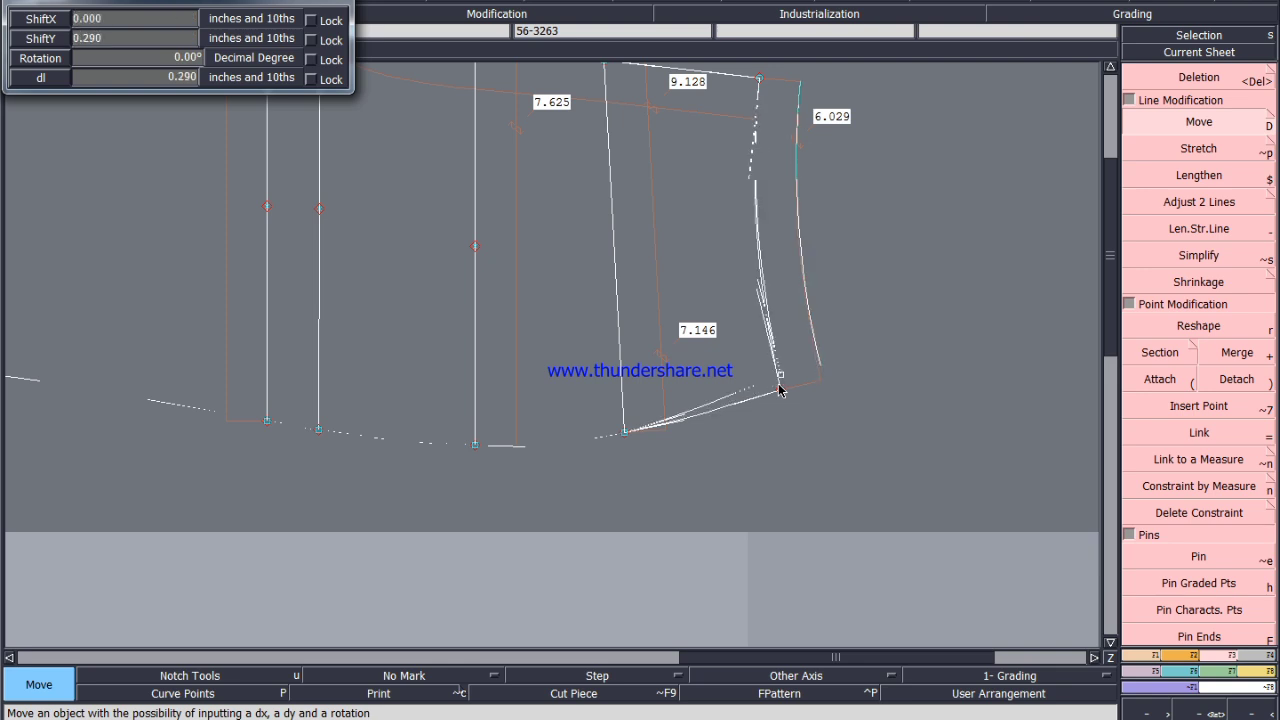
pyautogui.click(118, 36)
pyautogui.write('.0')
pyautogui.press('Return')
pyautogui.click(815, 389)
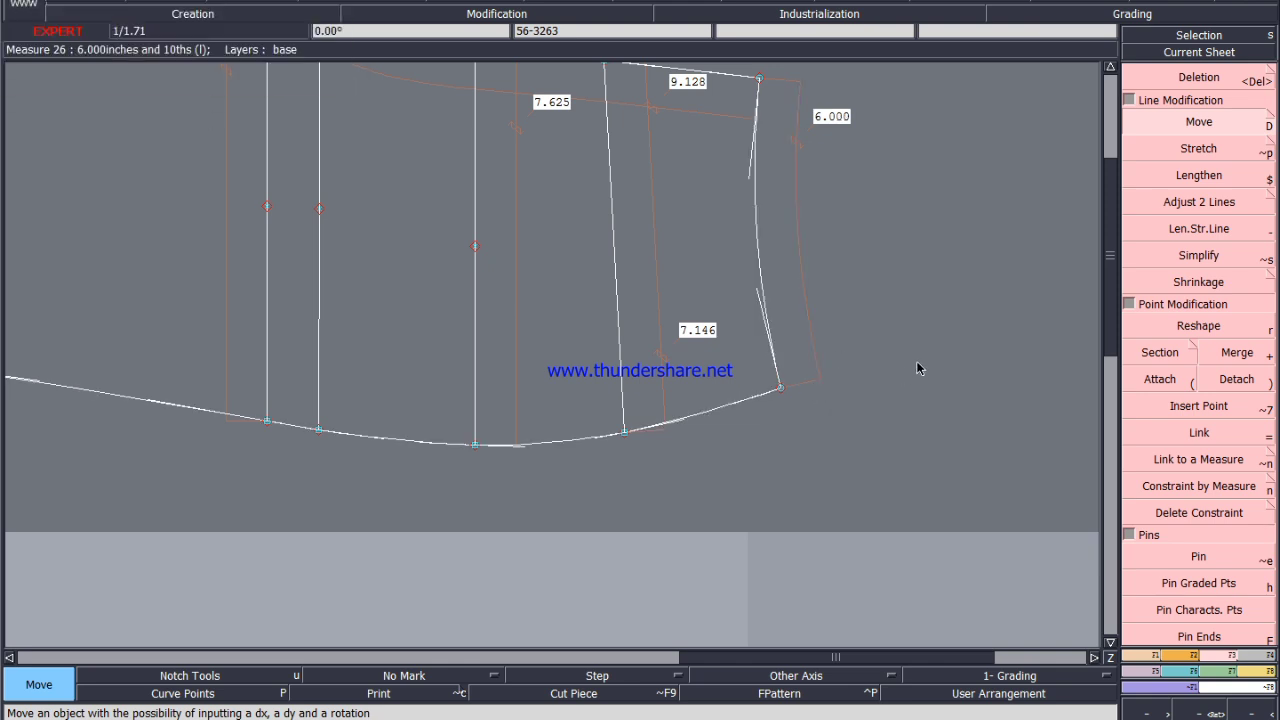
# Move the back piece's waist and high hip lines together by 0 in X and -0.2 inch in Y.
pyautogui.scroll(-2, 623, 285)
pyautogui.scroll(2, 534, 540)
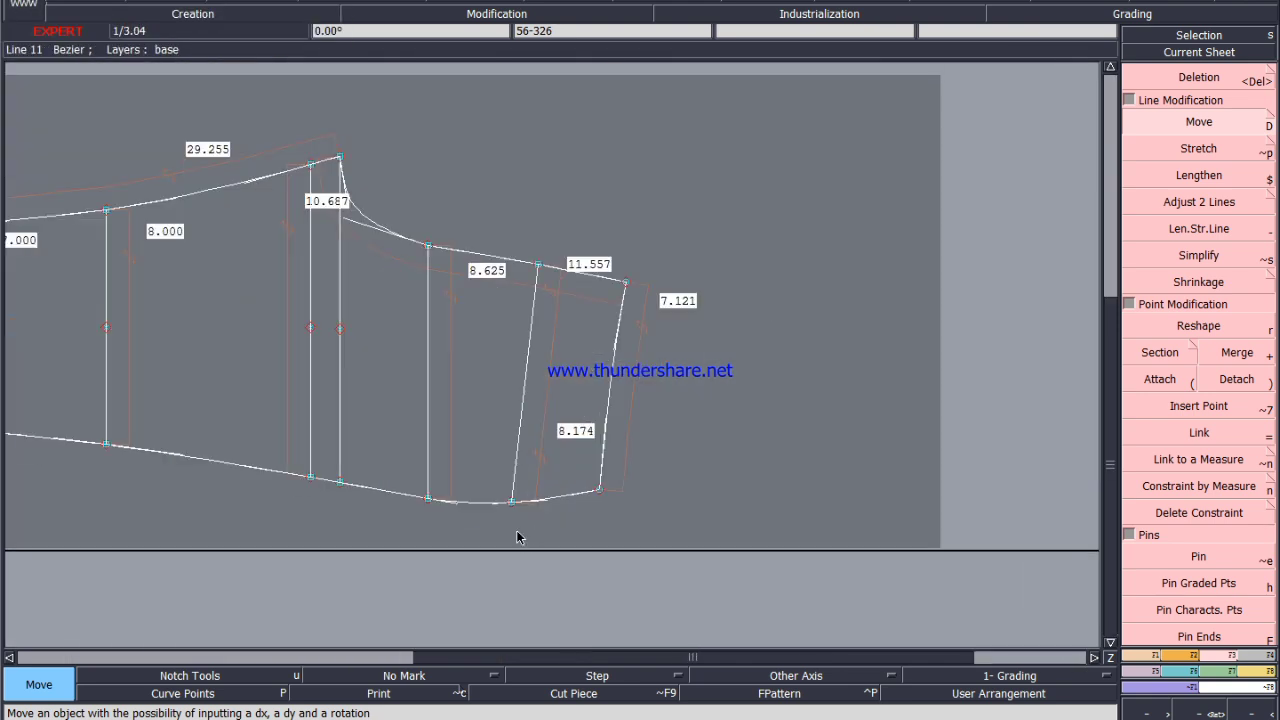
pyautogui.scroll(1, 516, 537)
pyautogui.scroll(-2, 606, 506)
pyautogui.scroll(2, 600, 507)
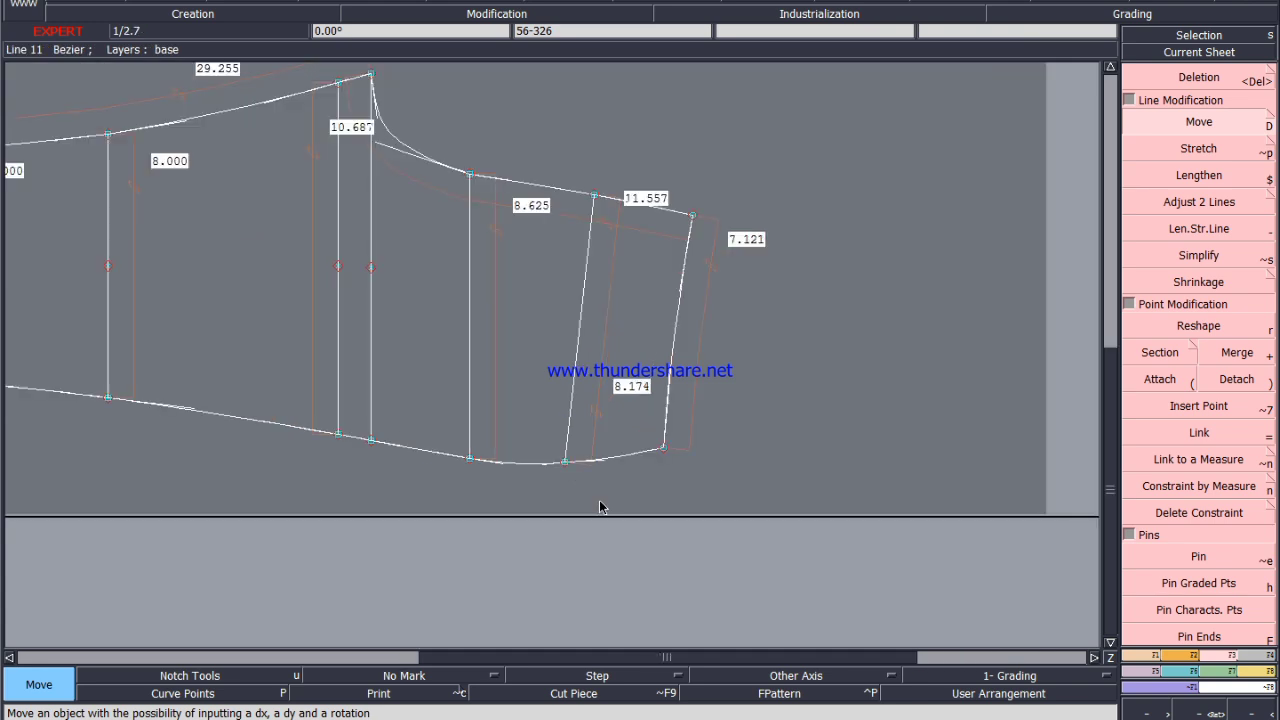
pyautogui.moveTo(757, 149)
pyautogui.mouseDown()
pyautogui.moveTo(557, 451)
pyautogui.moveTo(551, 494)
pyautogui.mouseUp()
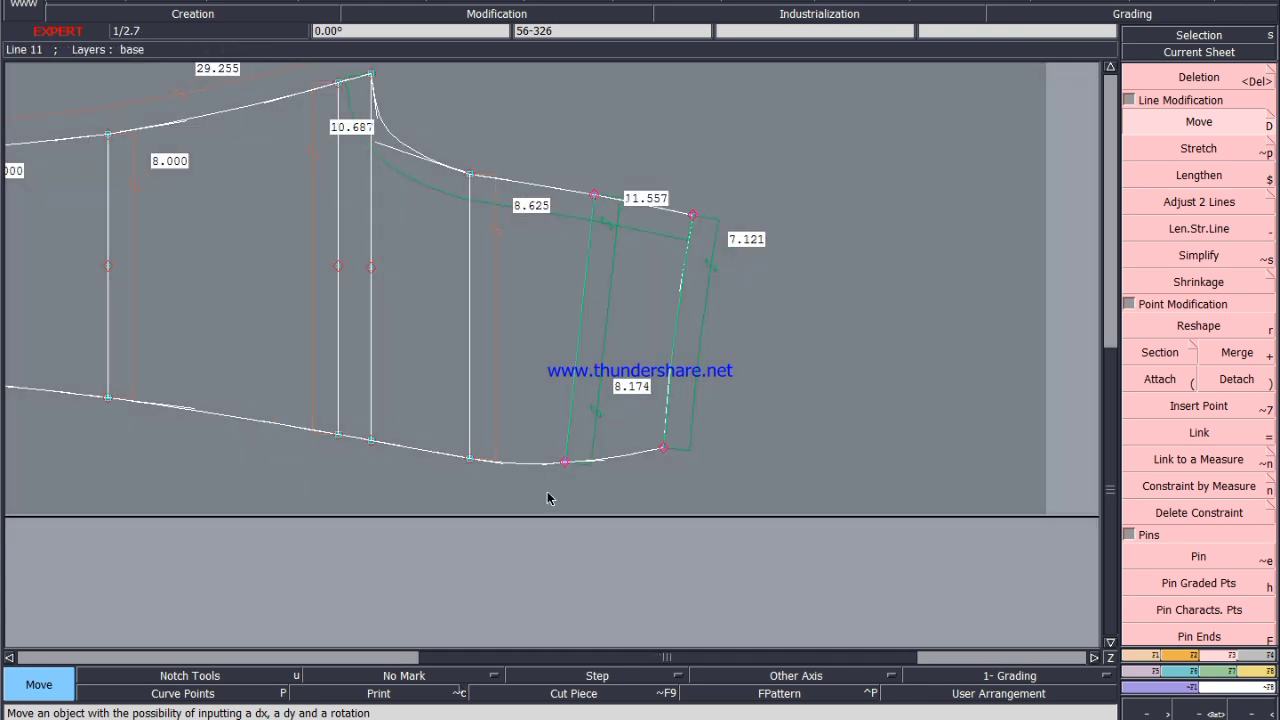
pyautogui.click(1199, 122)
pyautogui.click(594, 194)
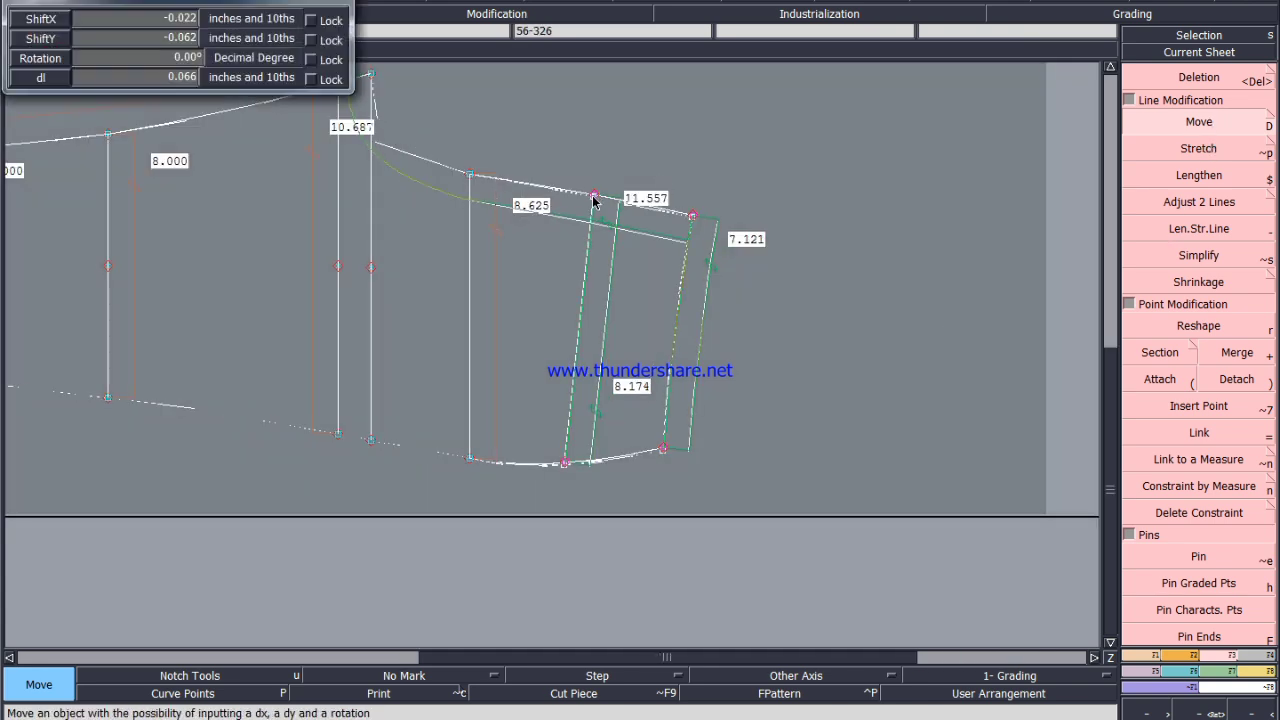
pyautogui.write('0')
pyautogui.press('Tab')
pyautogui.press('BackSpace')
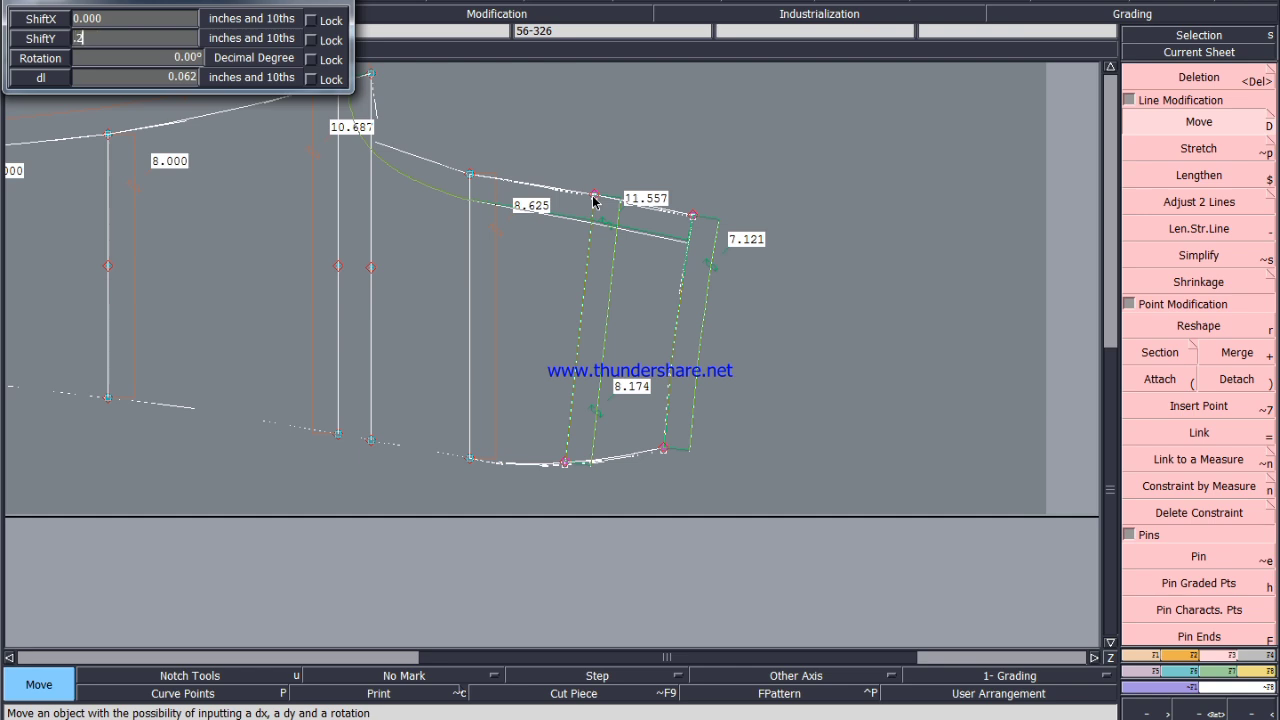
pyautogui.write('.2')
pyautogui.press('Return')
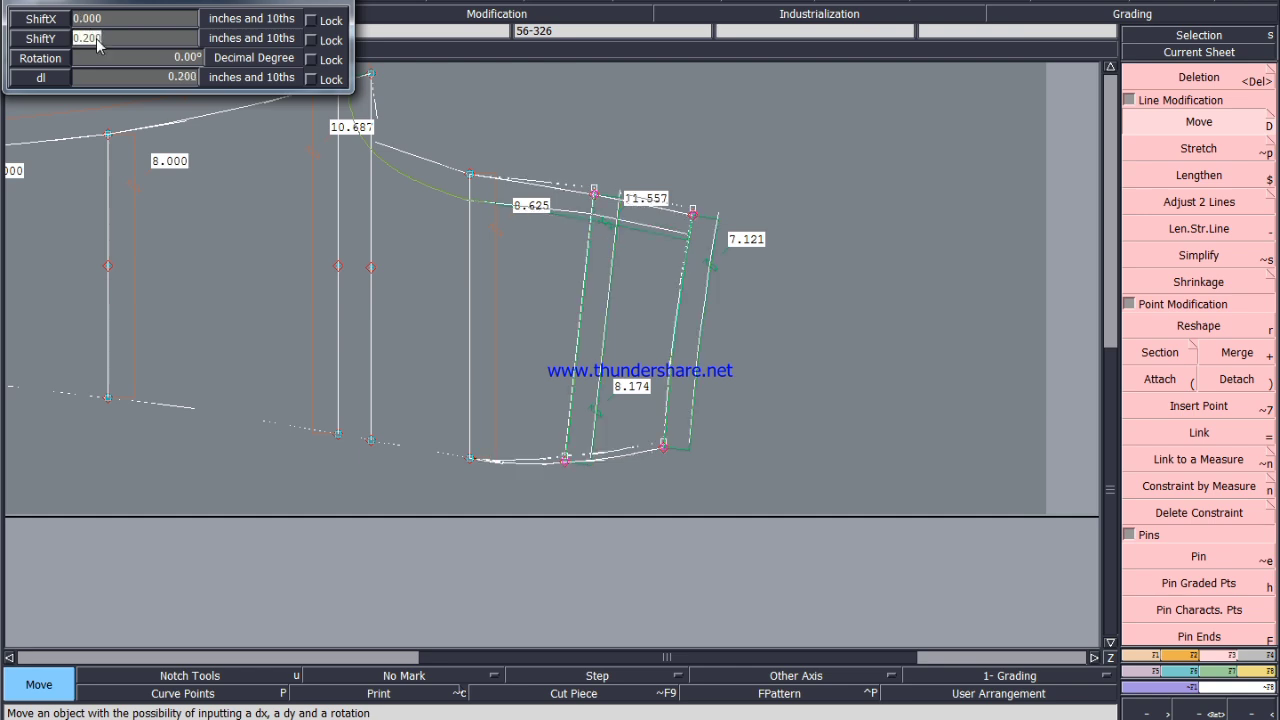
pyautogui.write('-0.2')
pyautogui.press('Return')
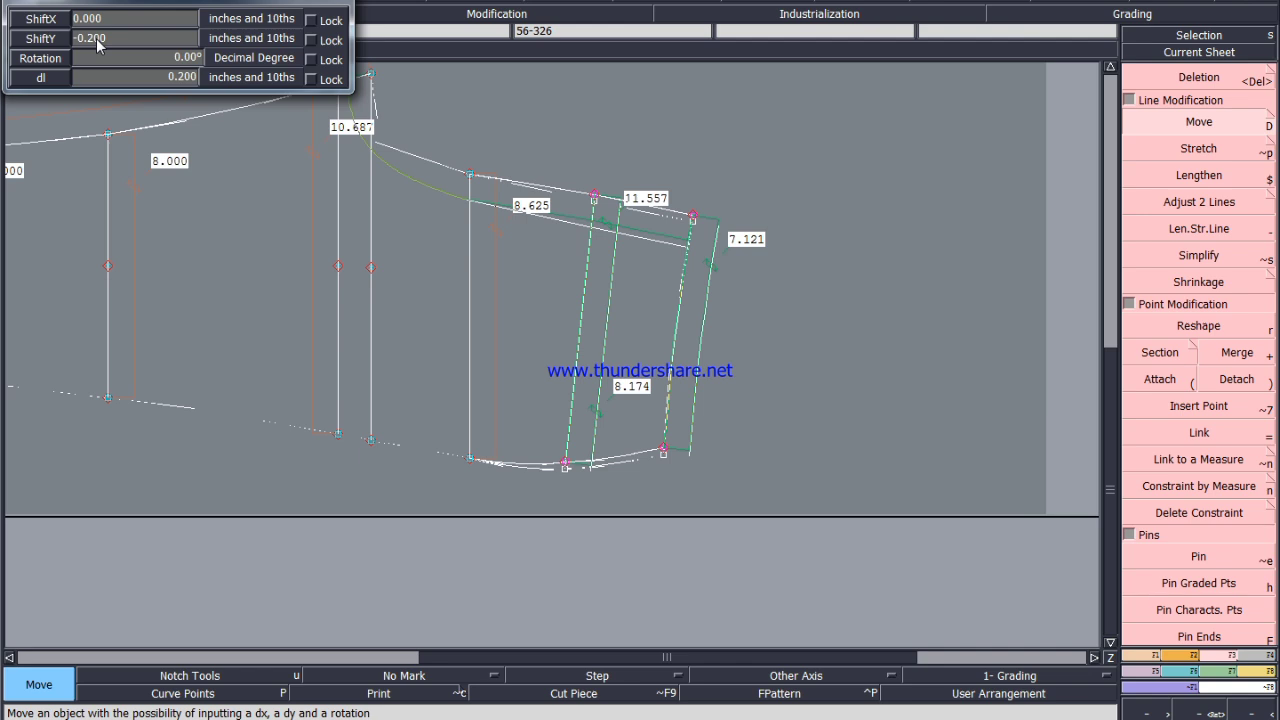
pyautogui.click(821, 240)
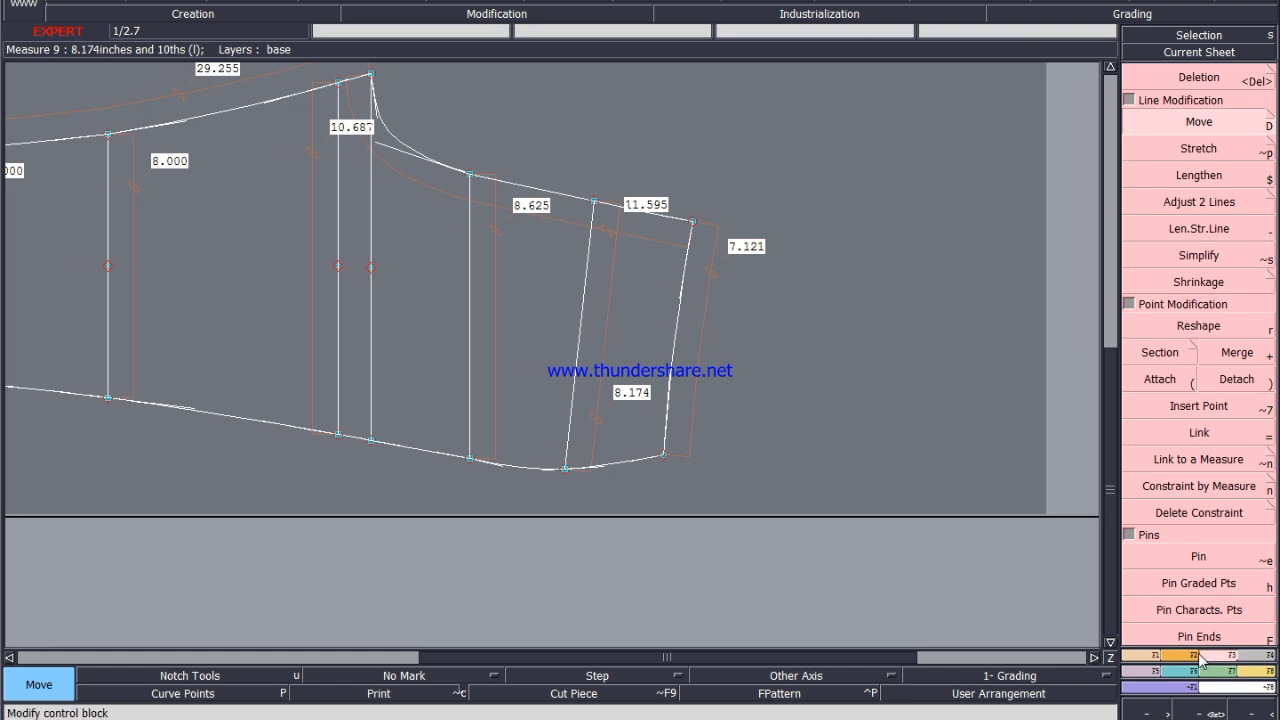
# Reshape the back rise curve with both of its tangent handles to lengthen the rise to 11.630 inches.
pyautogui.scroll(-1, 390, 246)
pyautogui.scroll(2, 367, 175)
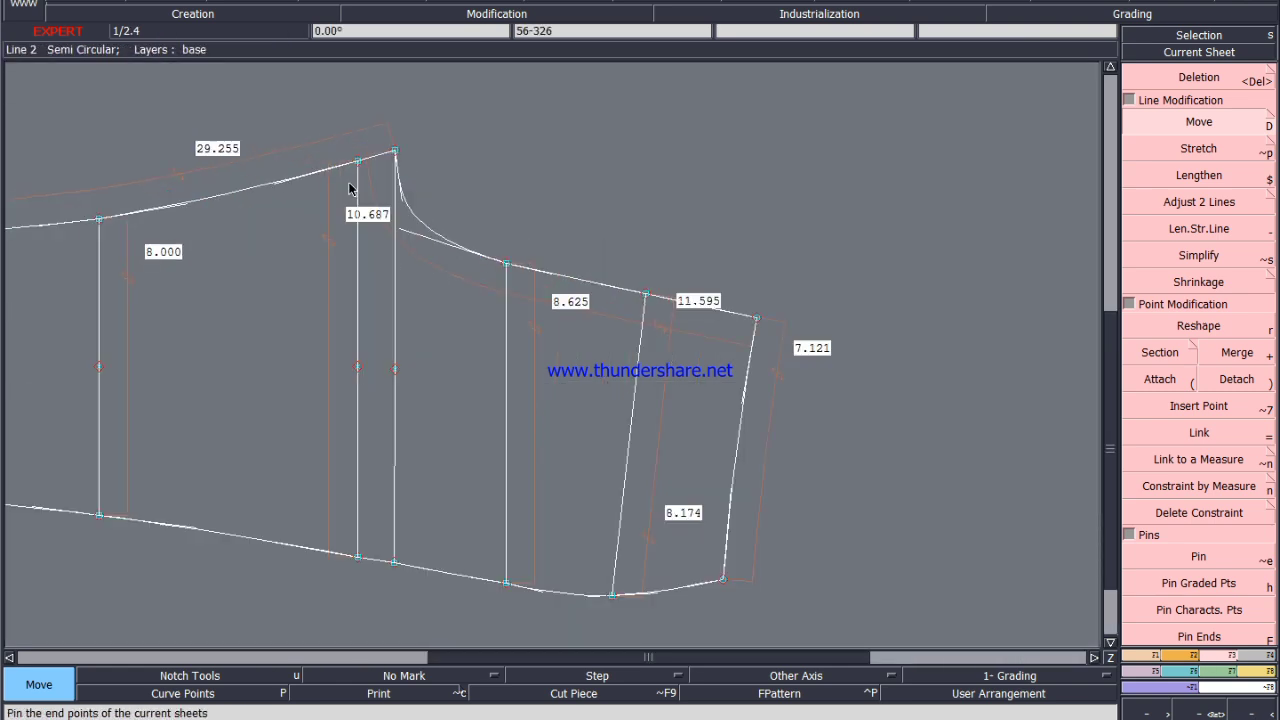
pyautogui.click(1198, 326)
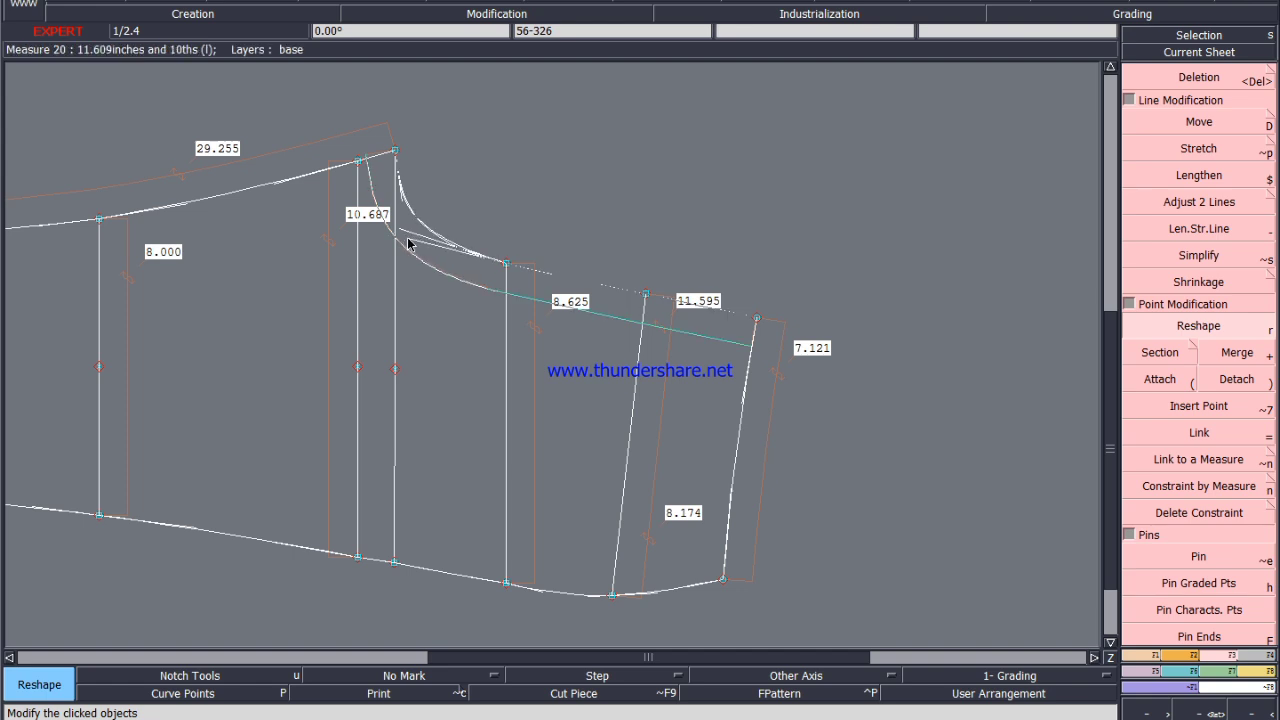
pyautogui.scroll(1, 430, 238)
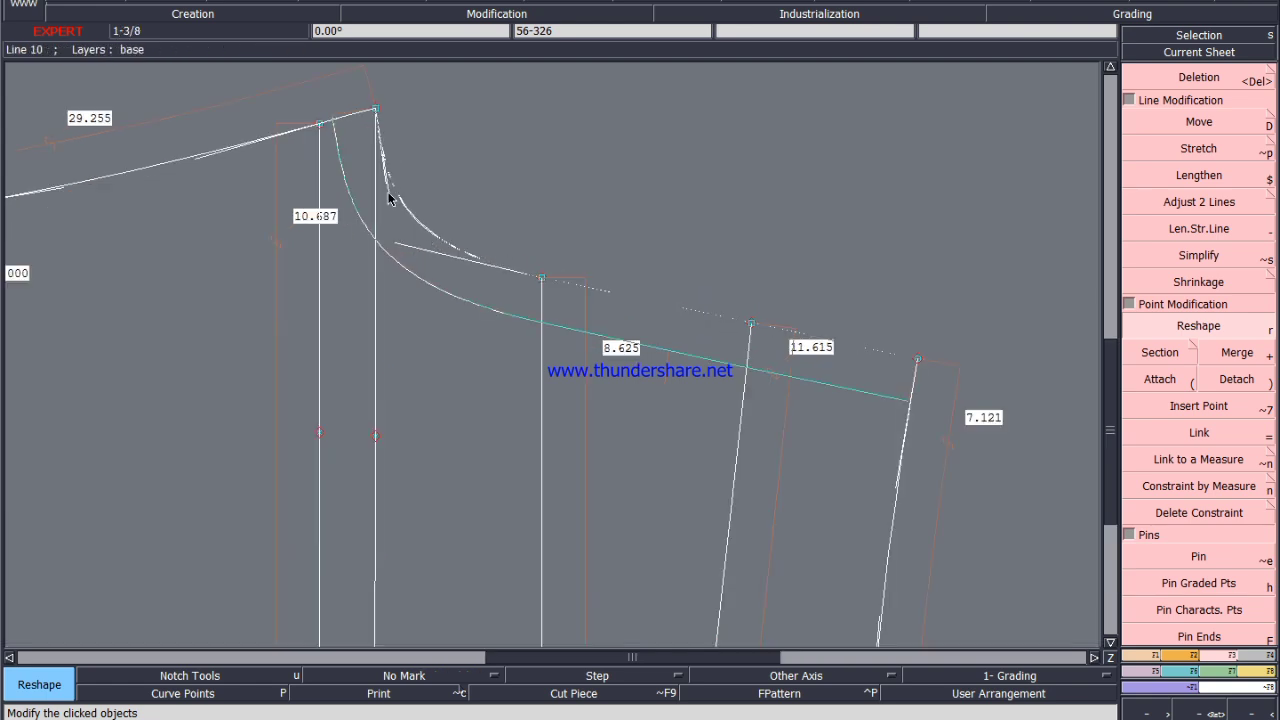
pyautogui.scroll(-1, 391, 200)
pyautogui.scroll(1, 661, 323)
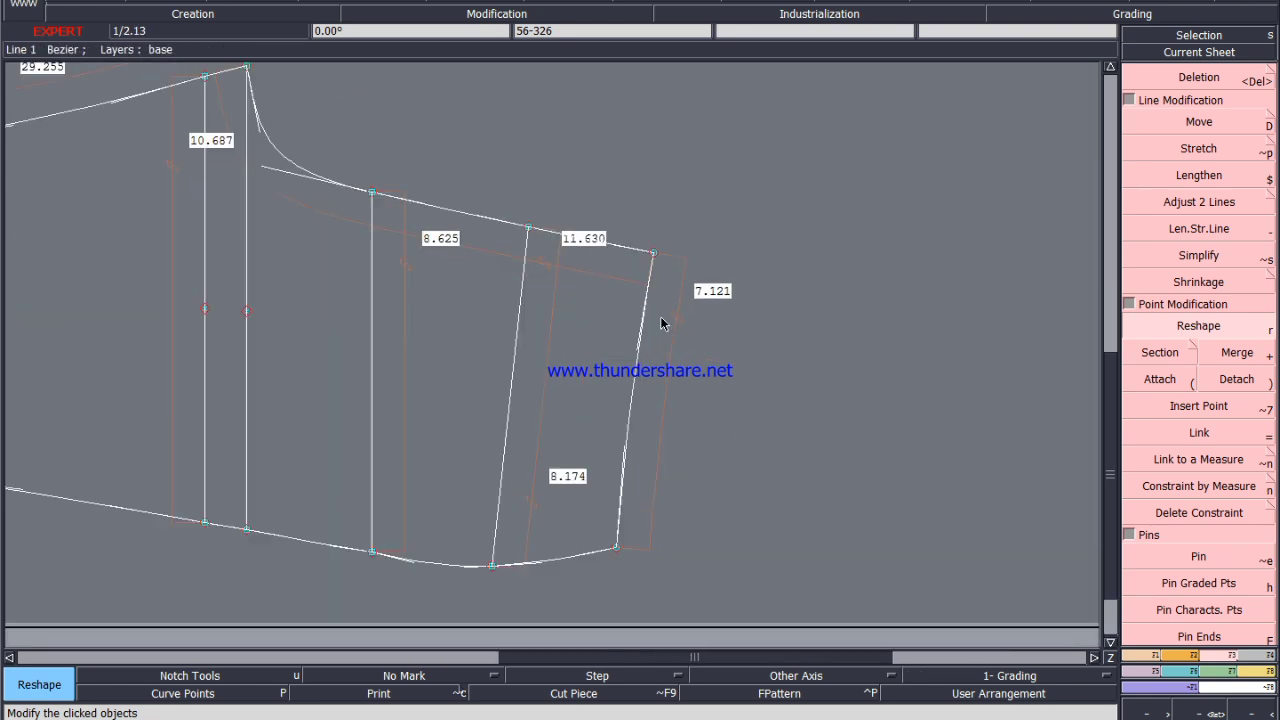
# Smooth the back piece's side seam between the low hip and high hip lines by adjusting its tangent handles.
pyautogui.scroll(2, 448, 551)
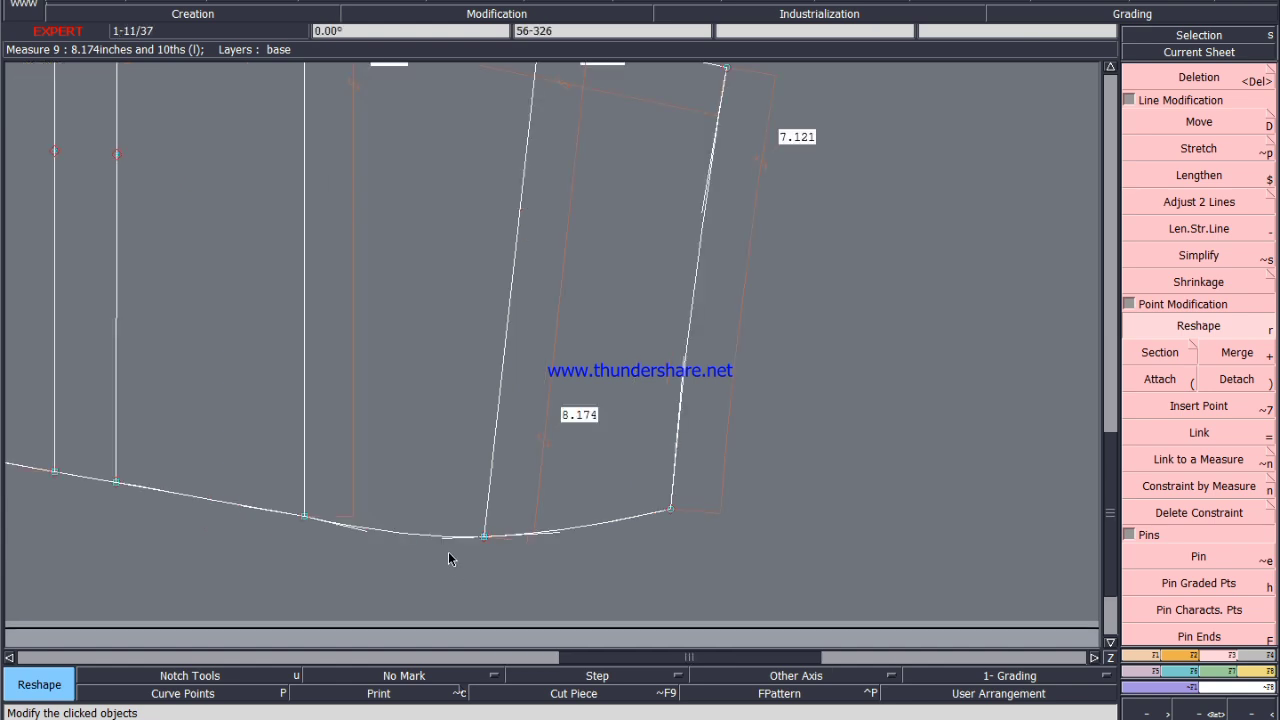
pyautogui.click(439, 522)
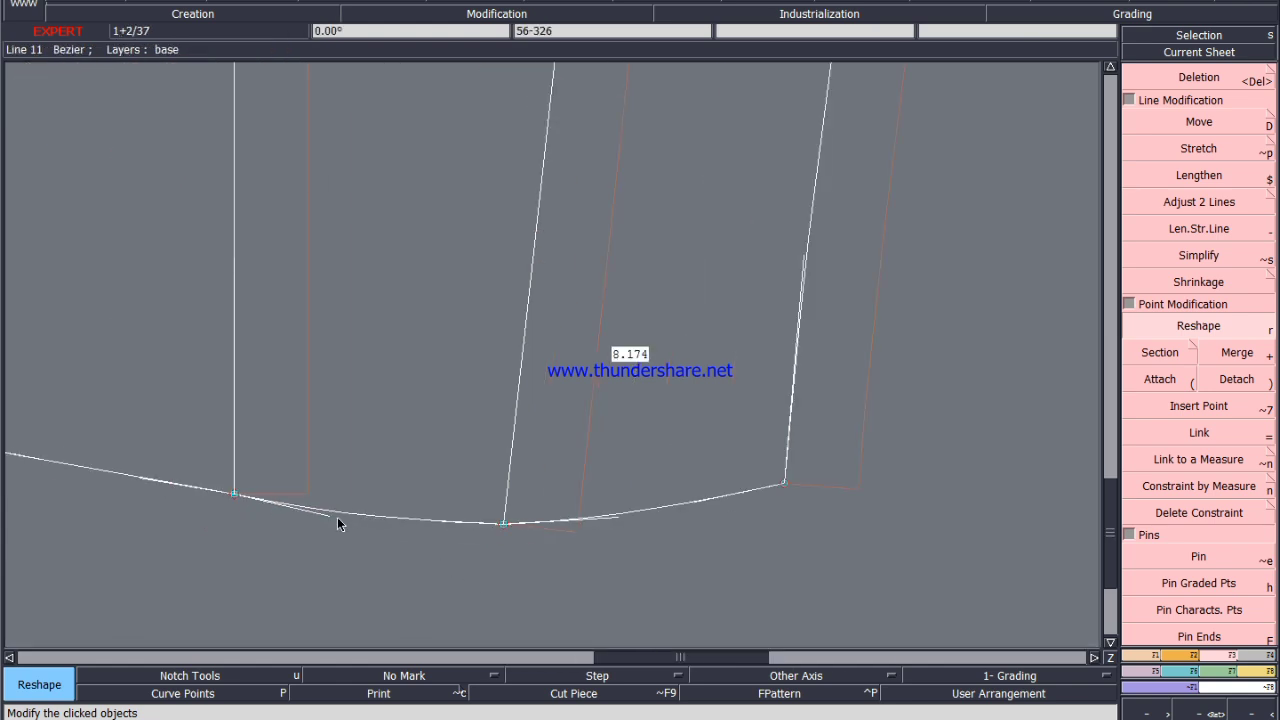
pyautogui.click(331, 511)
pyautogui.click(330, 510)
pyautogui.scroll(-2, 549, 466)
pyautogui.scroll(2, 281, 466)
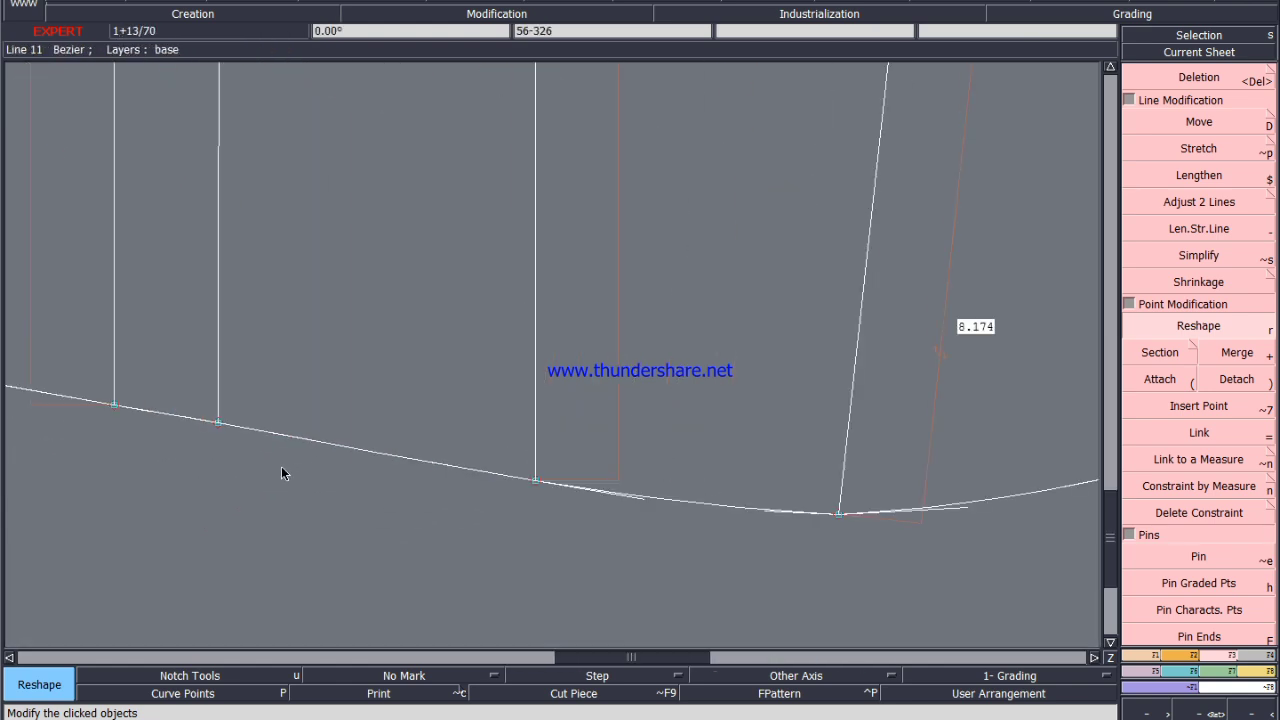
# Refine the back side-seam curve between the crotch line and the high hip line with its tangent handles.
pyautogui.scroll(-2, 371, 469)
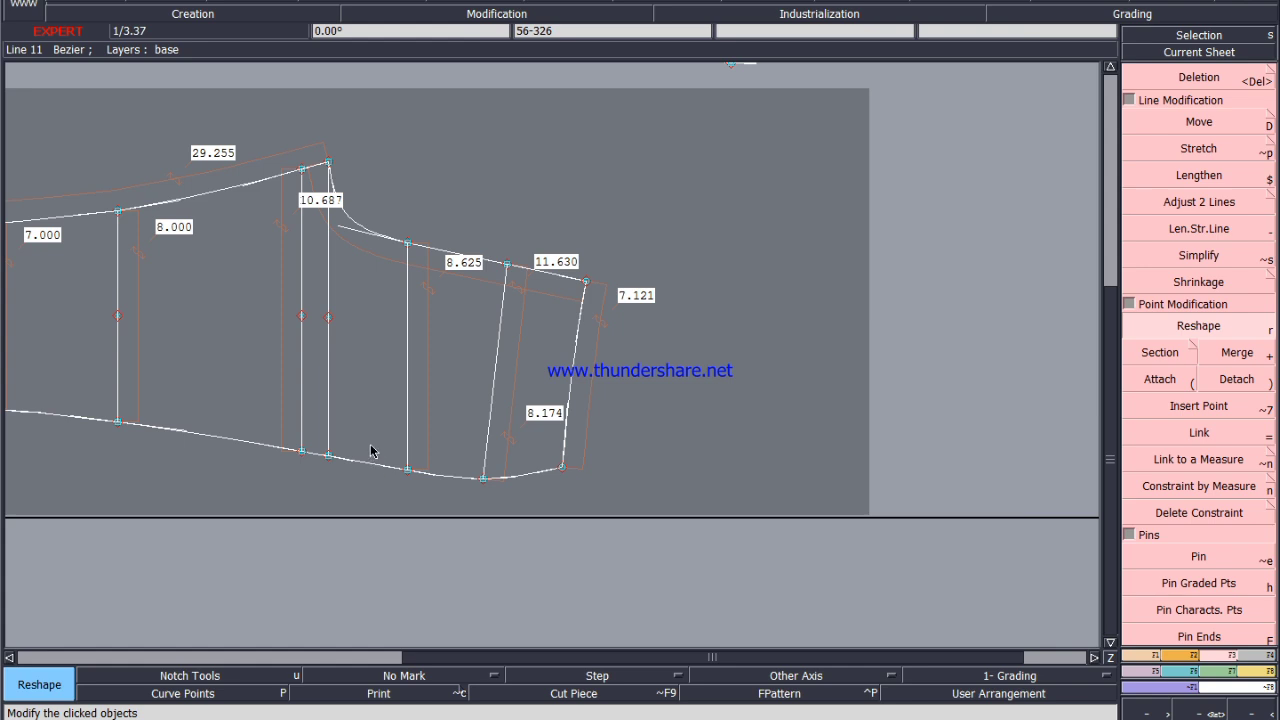
pyautogui.scroll(2, 298, 478)
pyautogui.click(254, 466)
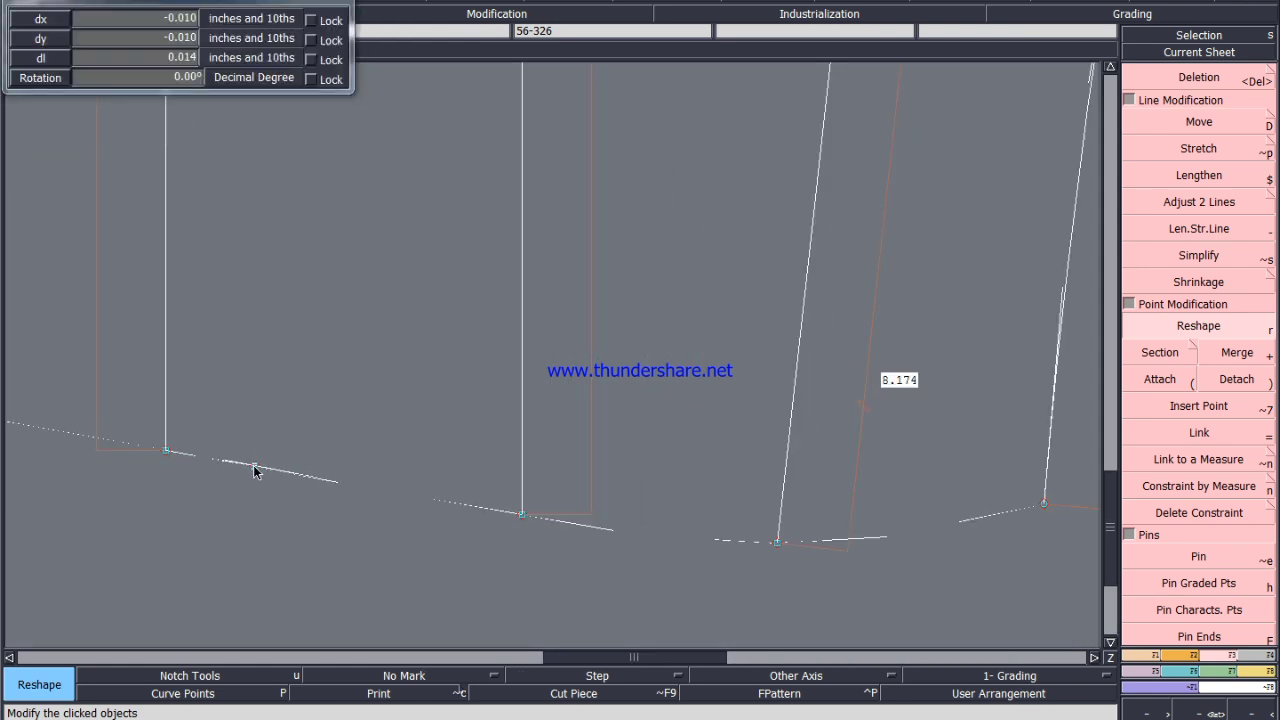
pyautogui.click(255, 469)
pyautogui.scroll(1, 440, 526)
pyautogui.scroll(-1, 438, 522)
pyautogui.scroll(2, 741, 558)
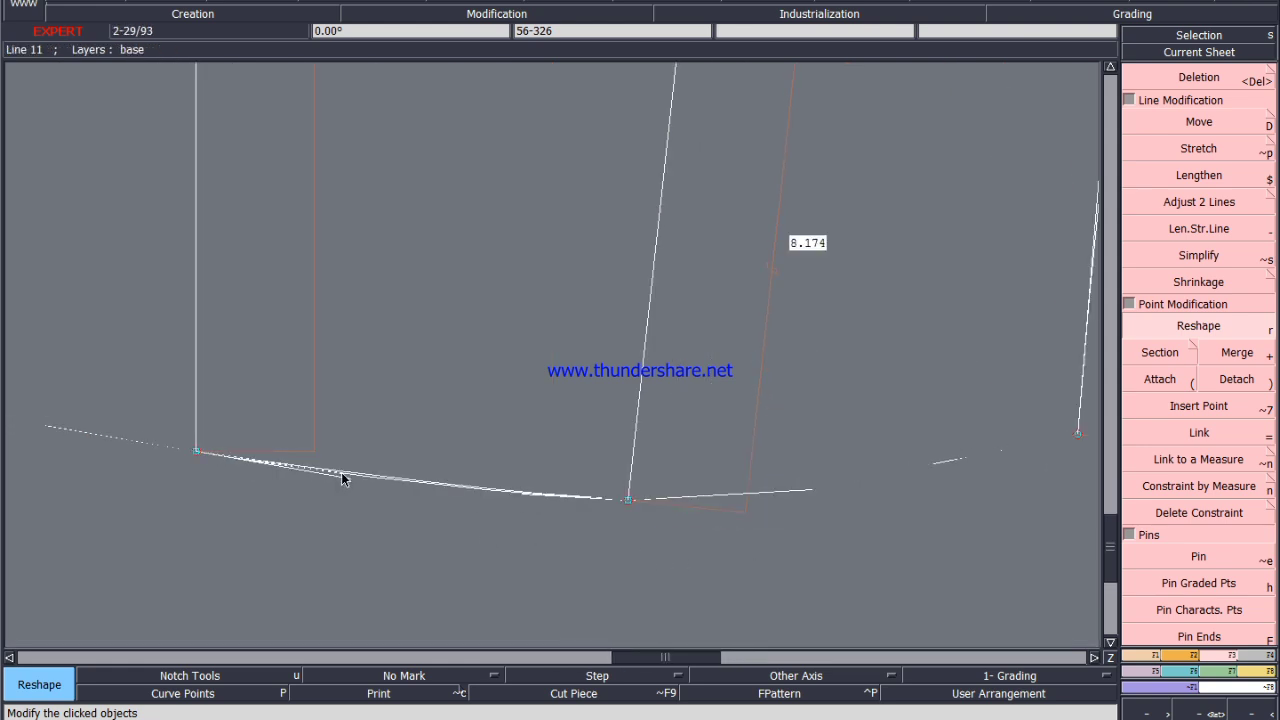
pyautogui.scroll(-2, 696, 512)
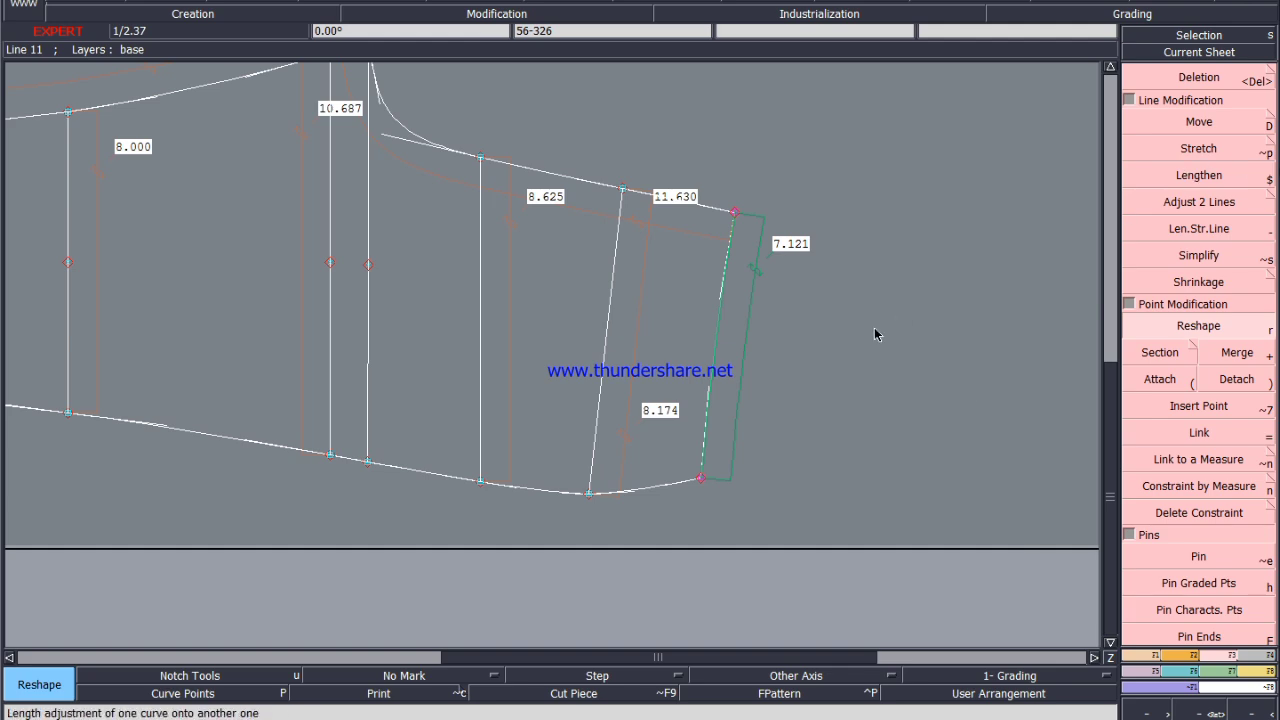
# Save the pattern model, continuing past the detected anomalies, and bring both trouser pieces into view.
pyautogui.hotkey('ctrl', 's')
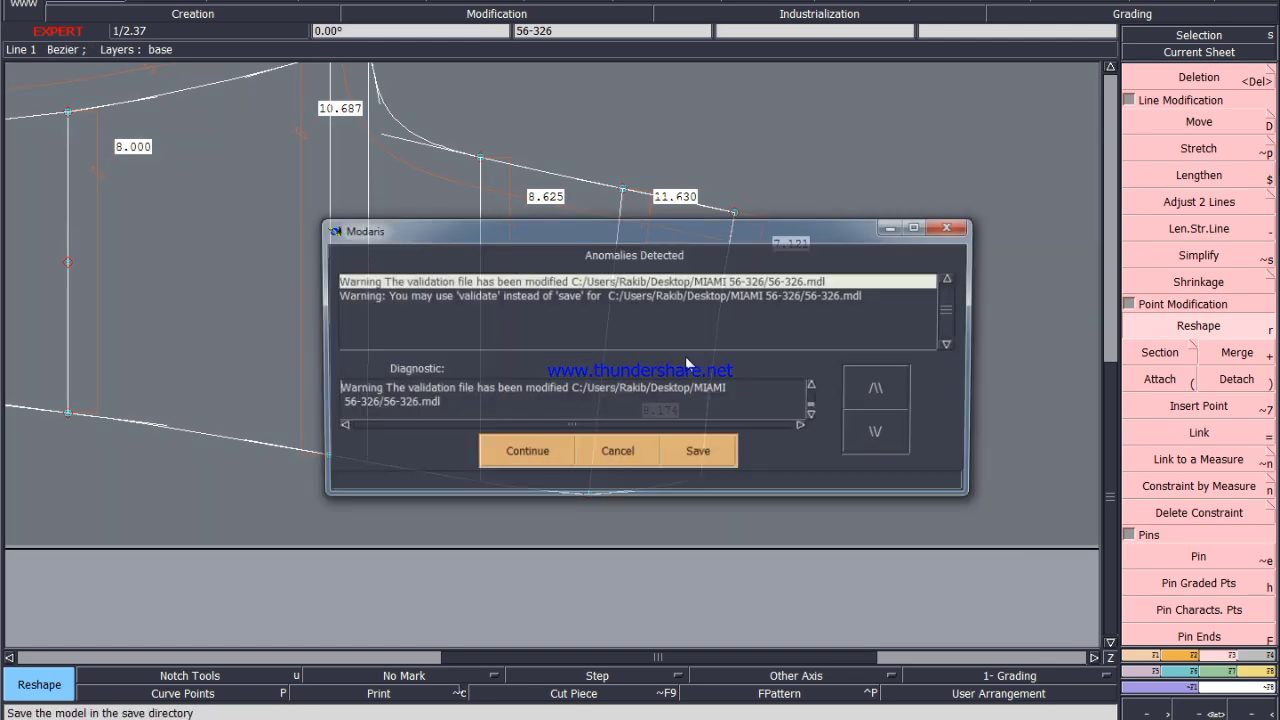
pyautogui.click(547, 450)
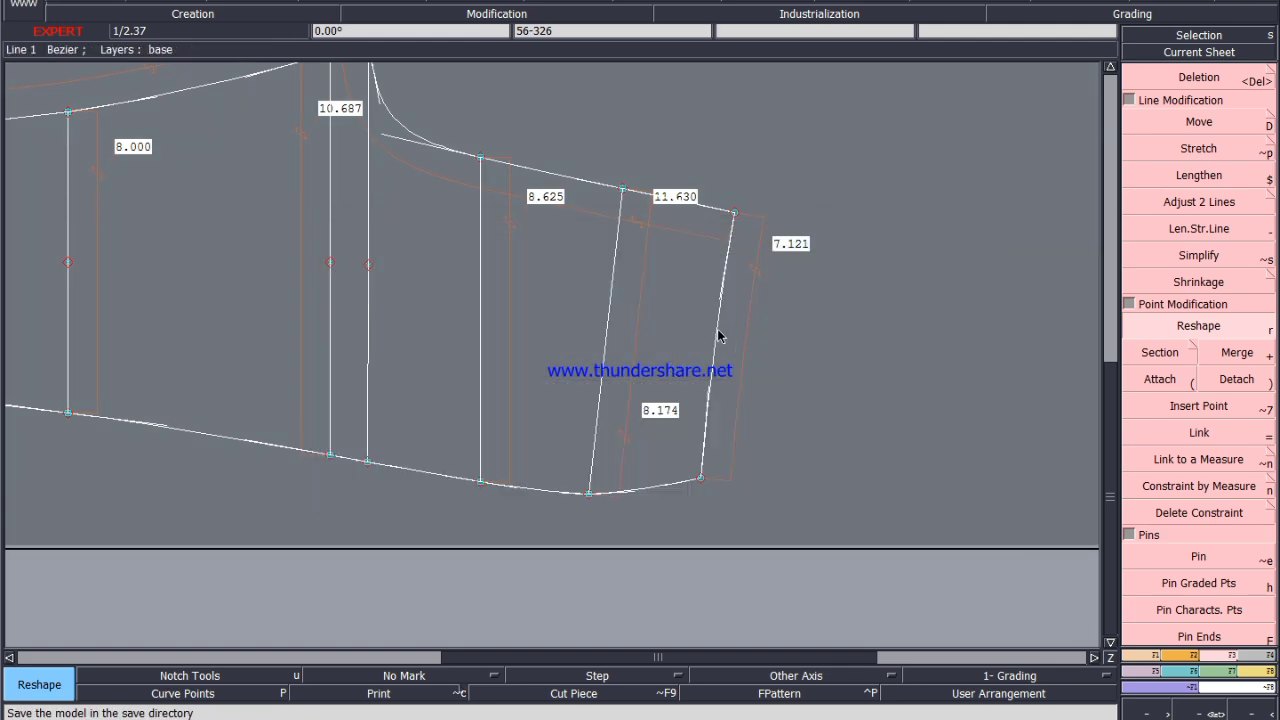
pyautogui.scroll(-4, 670, 342)
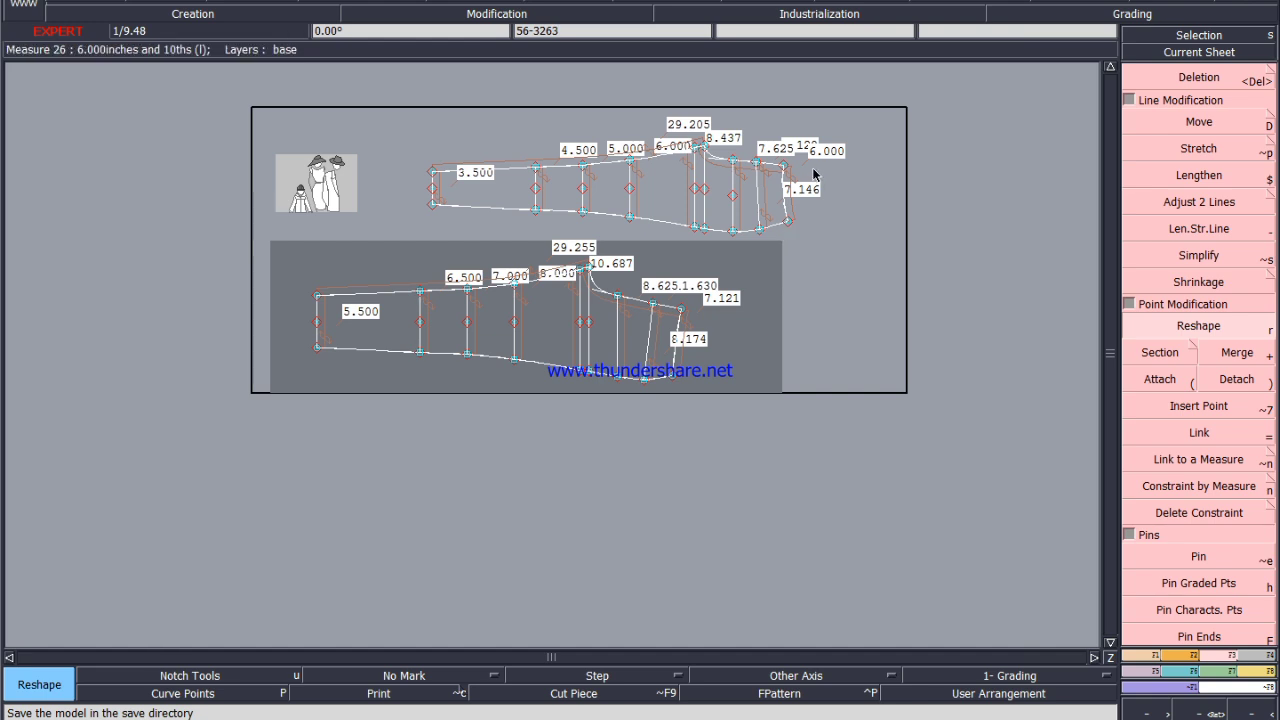
pyautogui.scroll(1, 813, 170)
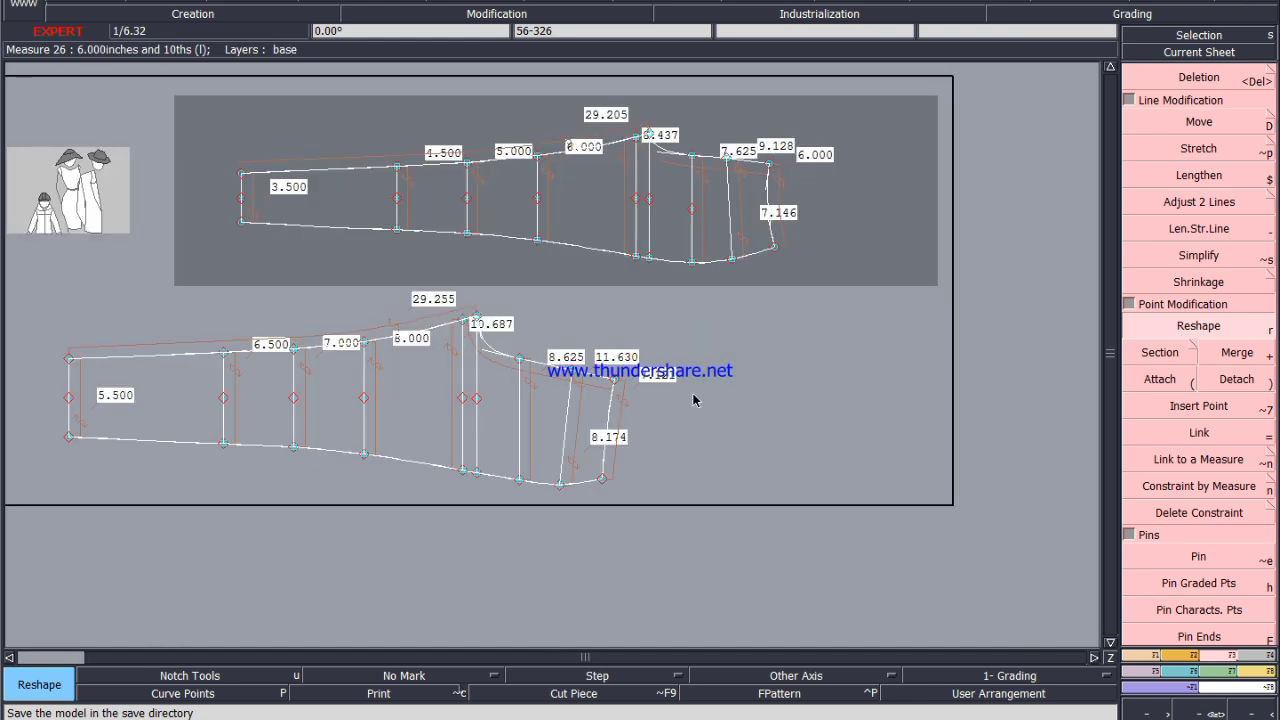
# Move the side-seam end point of the back waist line downward to lengthen the line to 7.171 inches.
pyautogui.scroll(2, 583, 505)
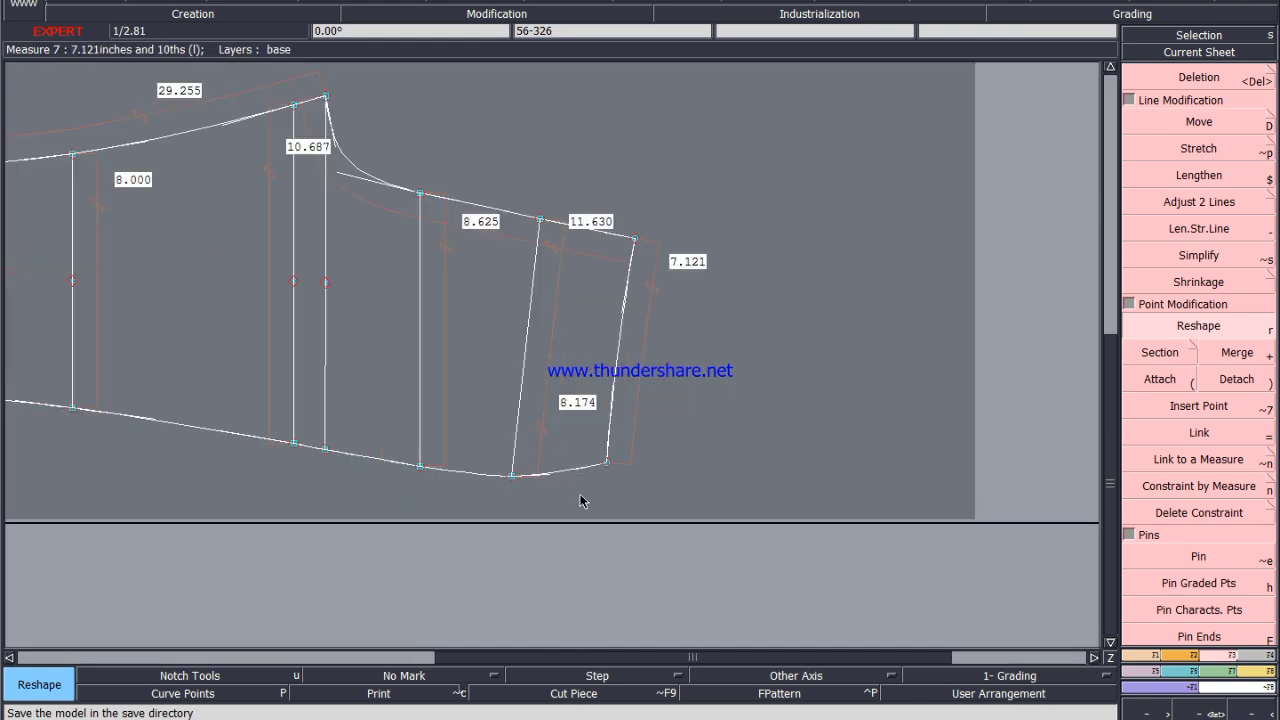
pyautogui.press('d')
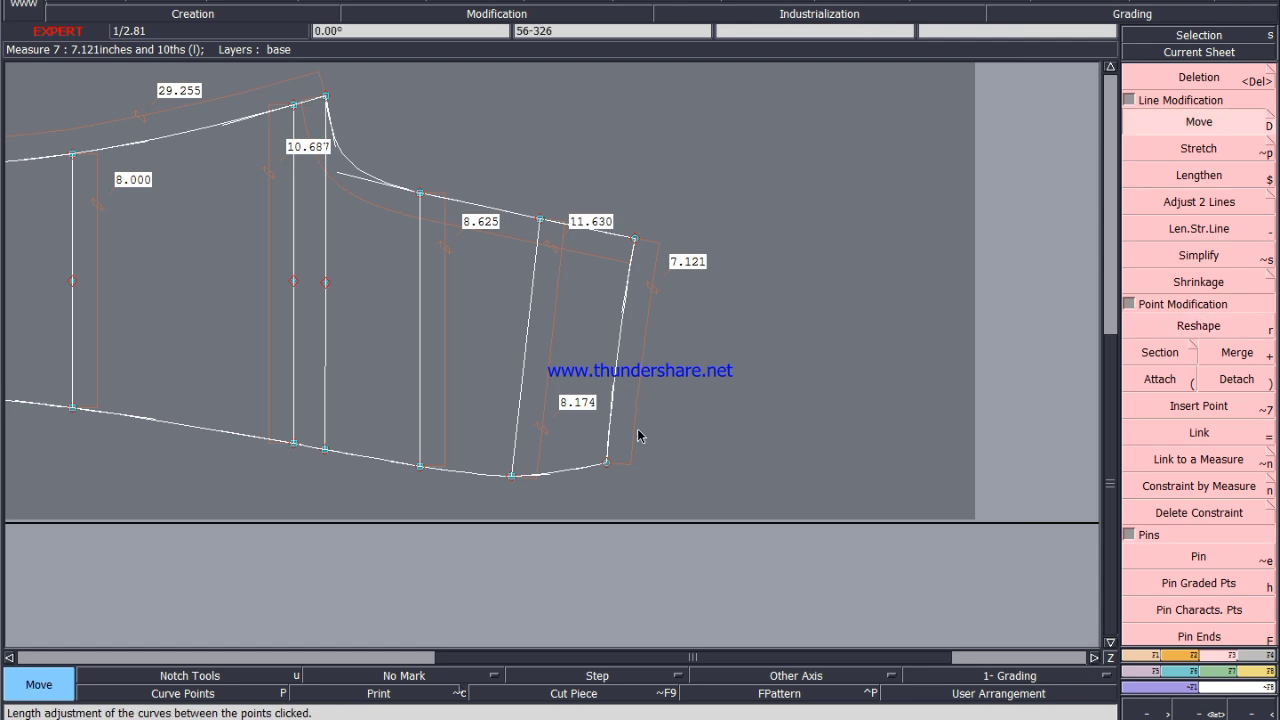
pyautogui.click(606, 465)
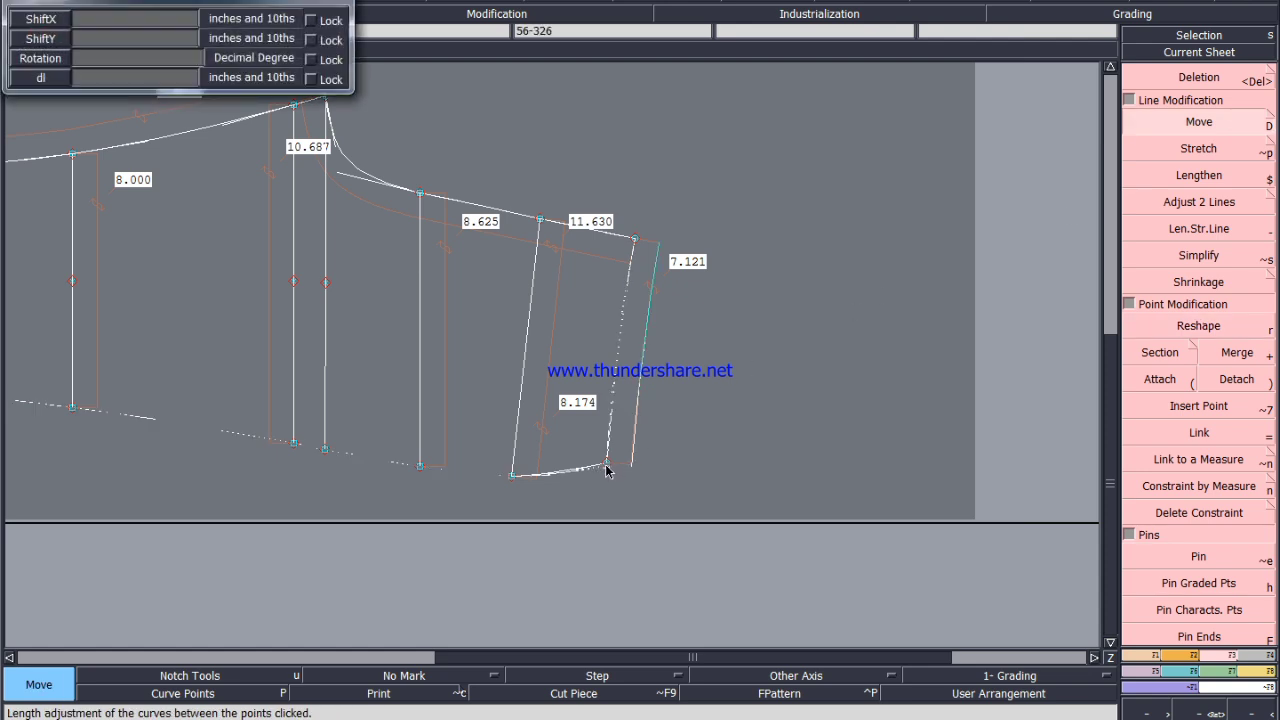
pyautogui.press('Down')
pyautogui.press('Down')
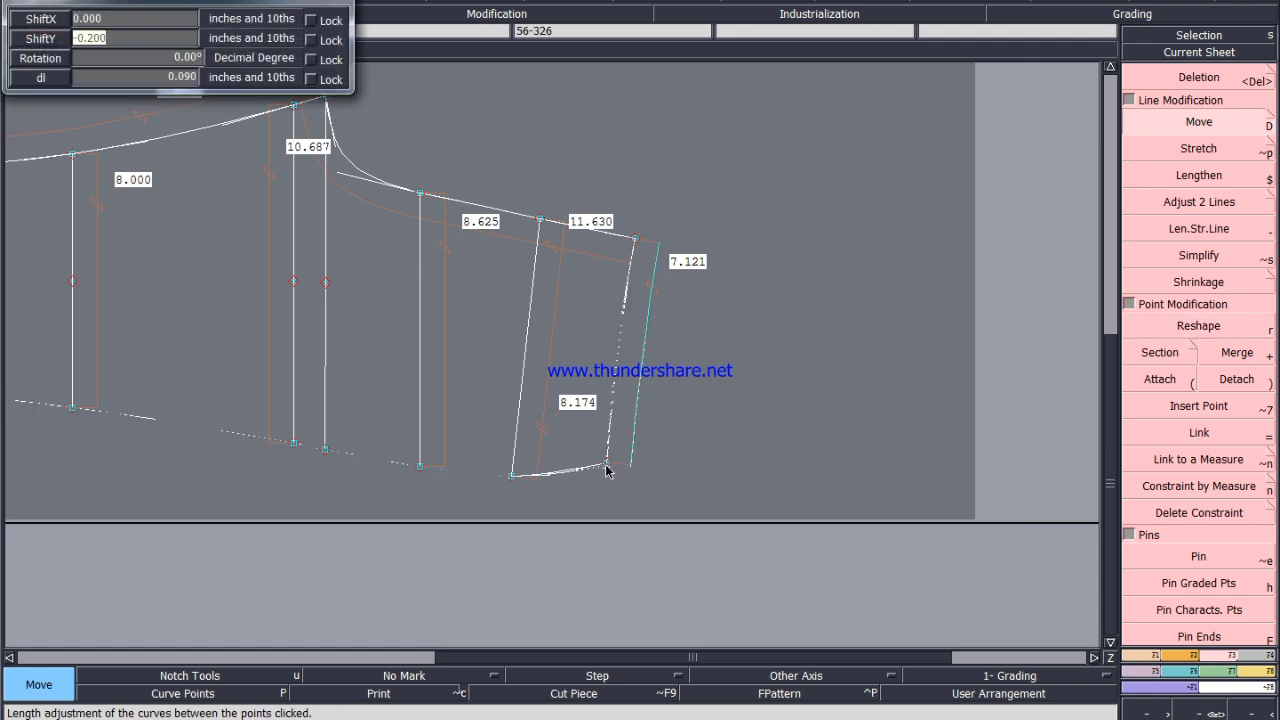
pyautogui.write('-')
pyautogui.press('Return')
# Select both end points of the back waist line and shift them together by -0.125 inches in Y.
pyautogui.scroll(1, 623, 277)
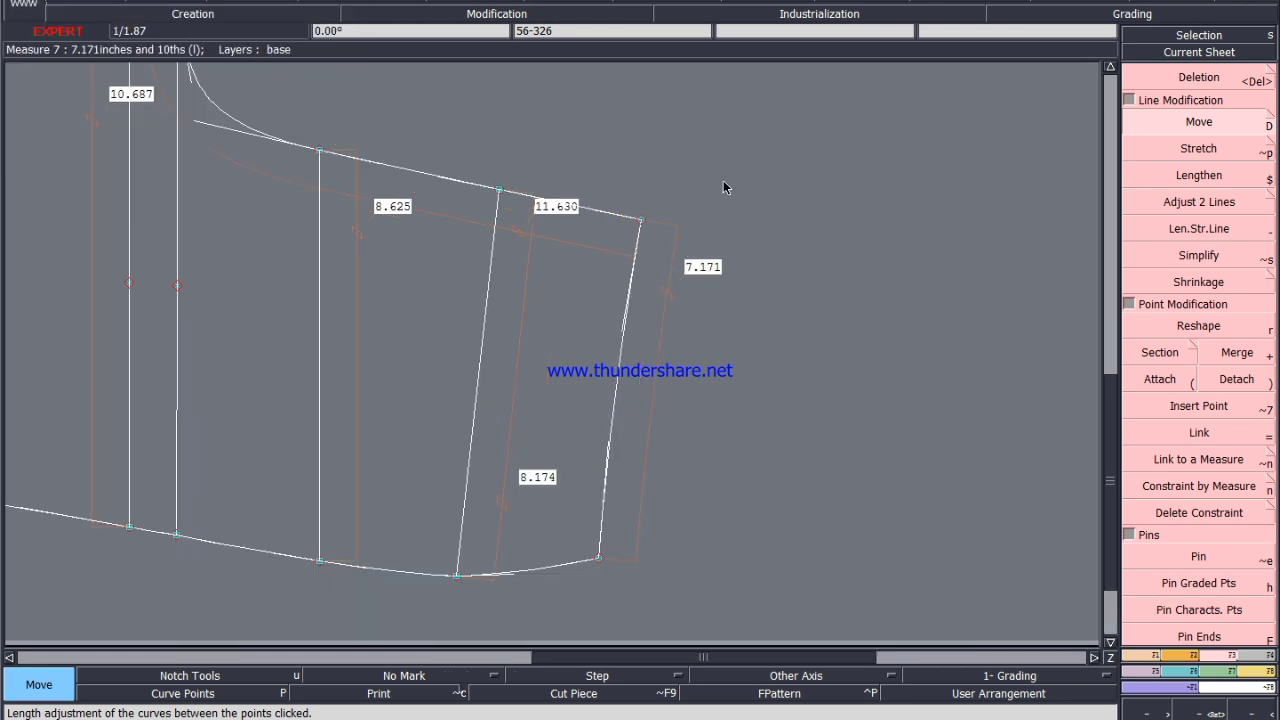
pyautogui.moveTo(727, 172); pyautogui.dragTo(573, 578)
pyautogui.click(598, 558)
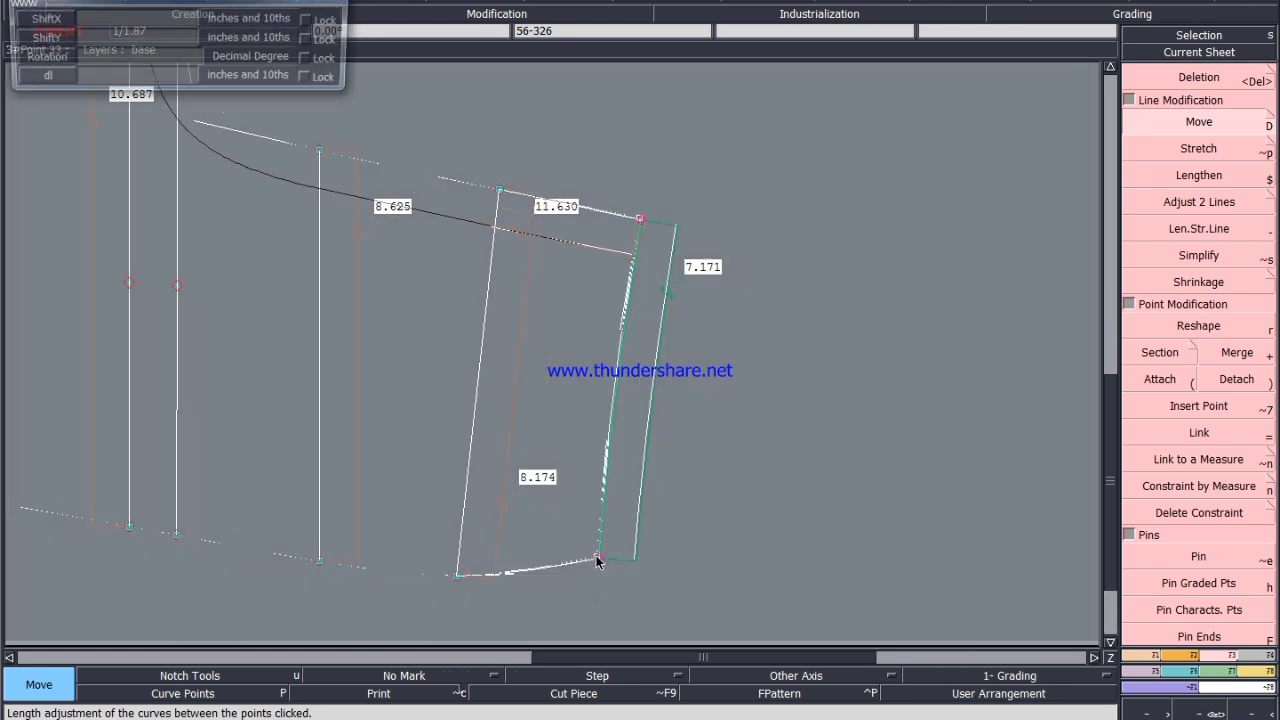
pyautogui.write('-')
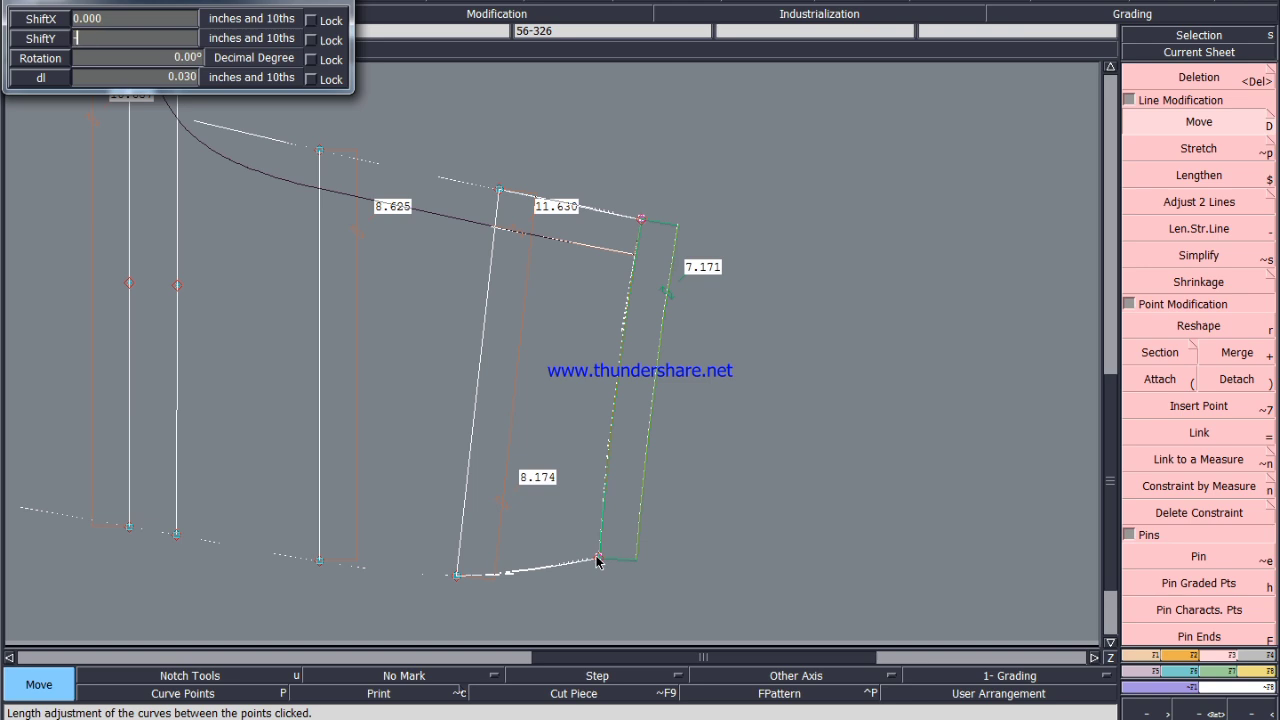
pyautogui.write('.125')
pyautogui.press('Return')
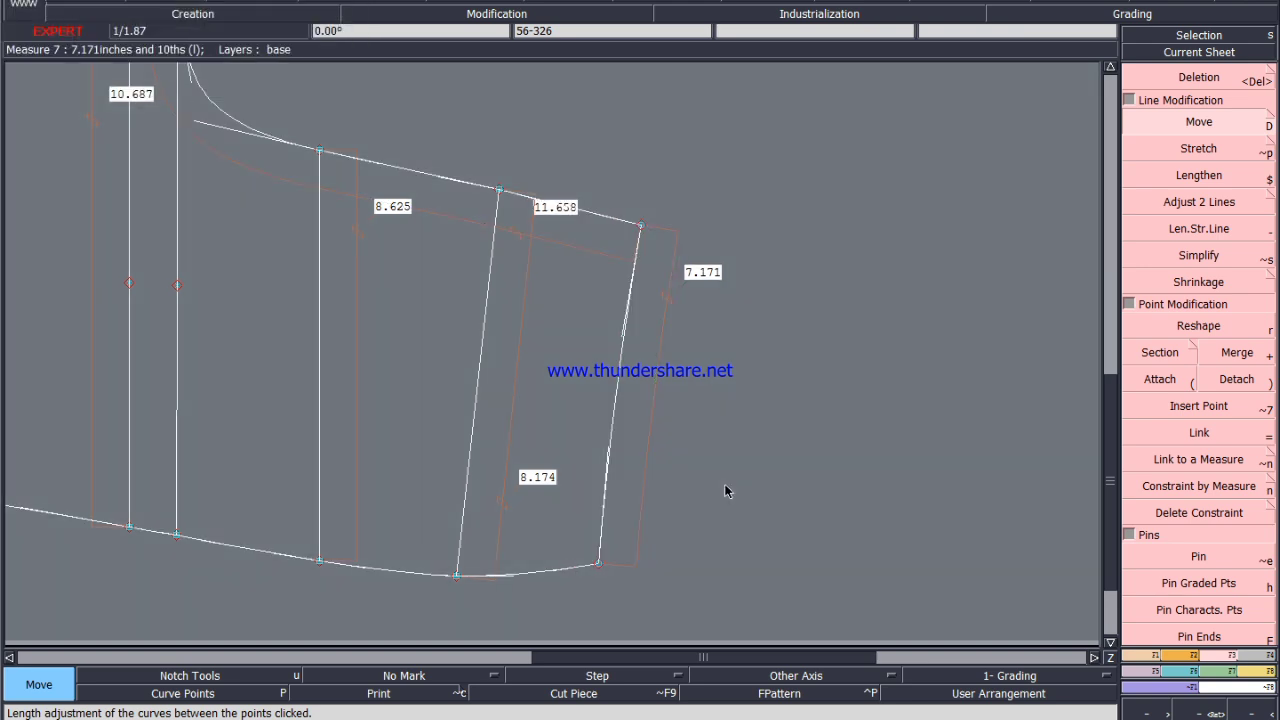
pyautogui.scroll(-1, 599, 521)
pyautogui.scroll(1, 582, 558)
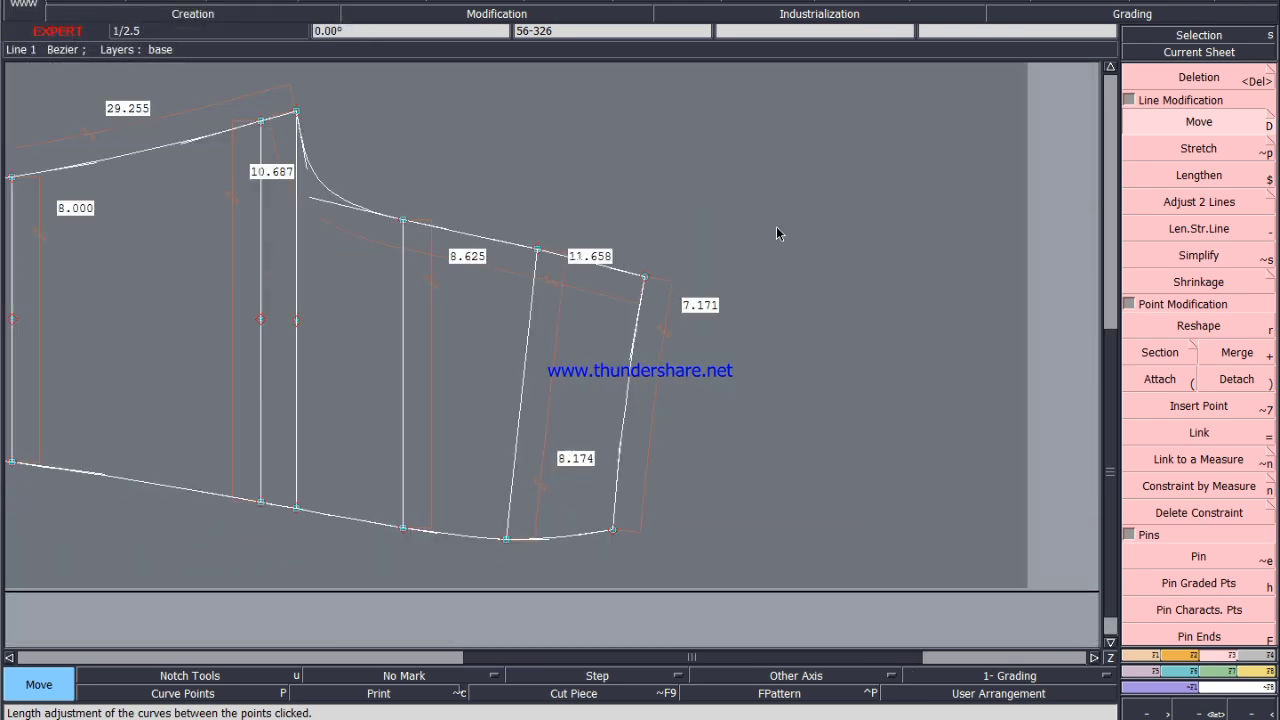
# Measure the length of the high hip line on the front piece and on the back piece.
pyautogui.moveTo(602, 418); pyautogui.dragTo(462, 570)
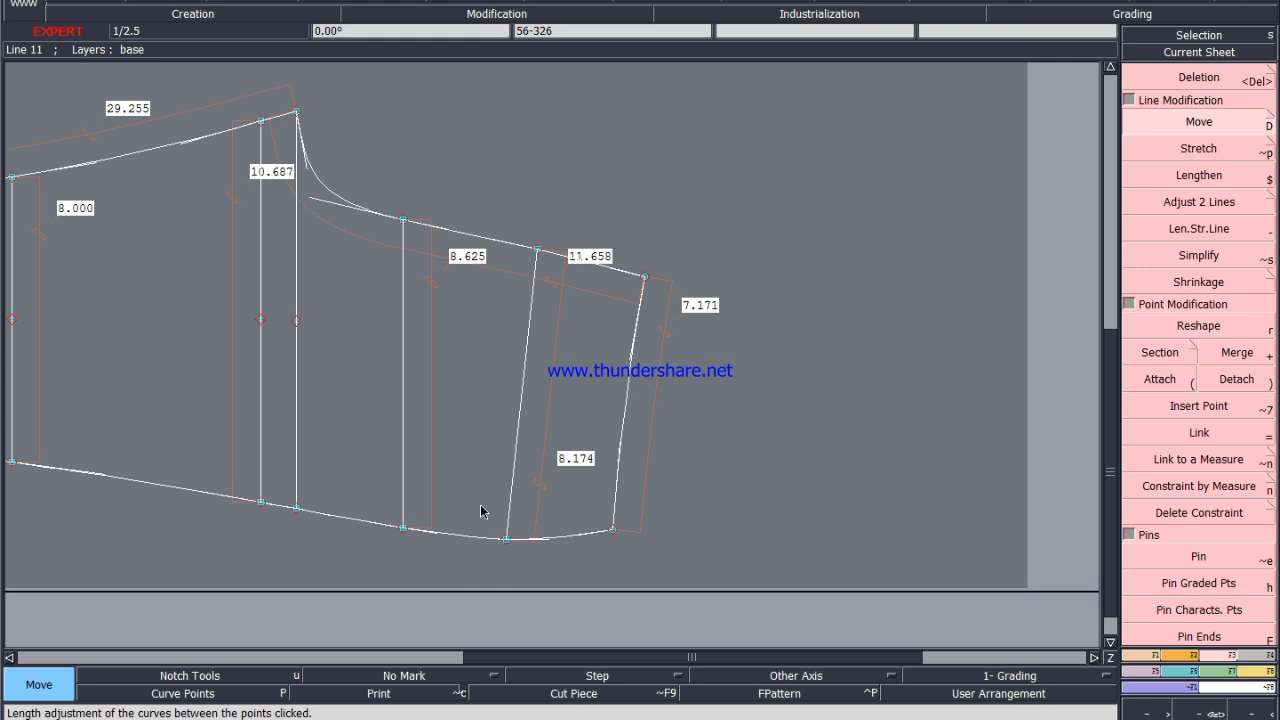
pyautogui.scroll(-3, 597, 280)
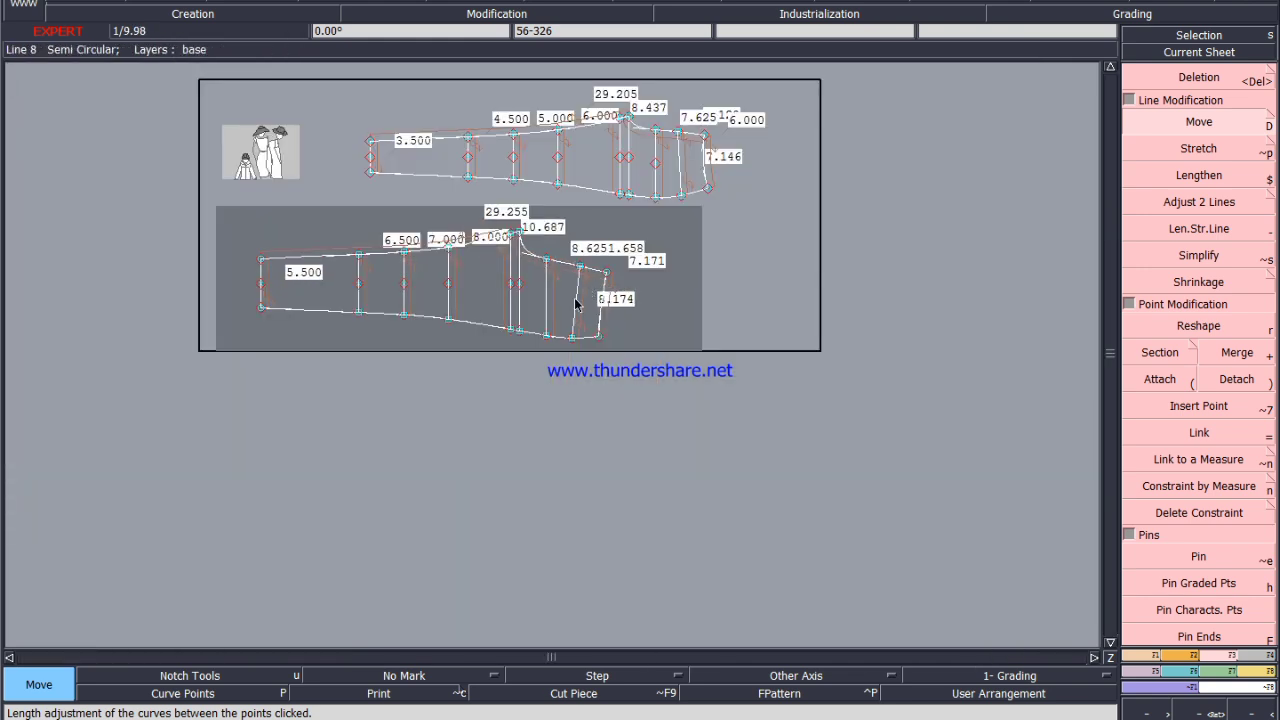
pyautogui.scroll(4, 720, 127)
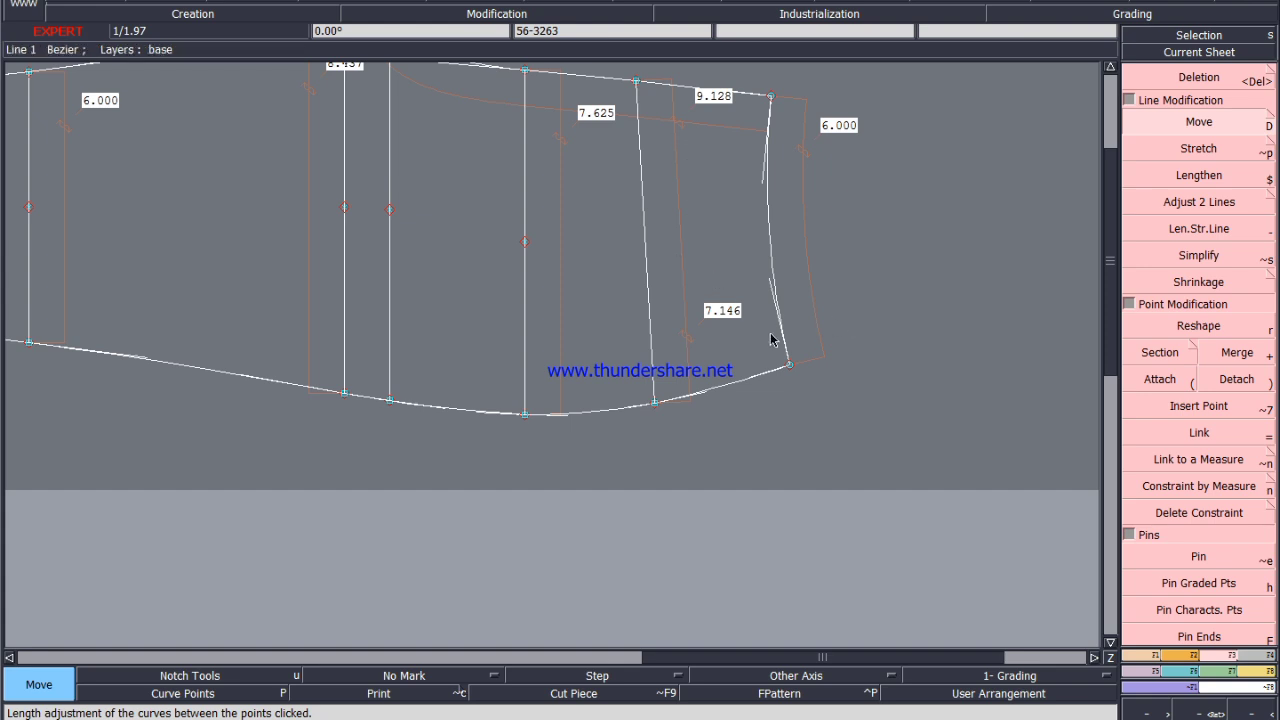
pyautogui.press('l')
pyautogui.click(655, 402)
pyautogui.click(637, 93)
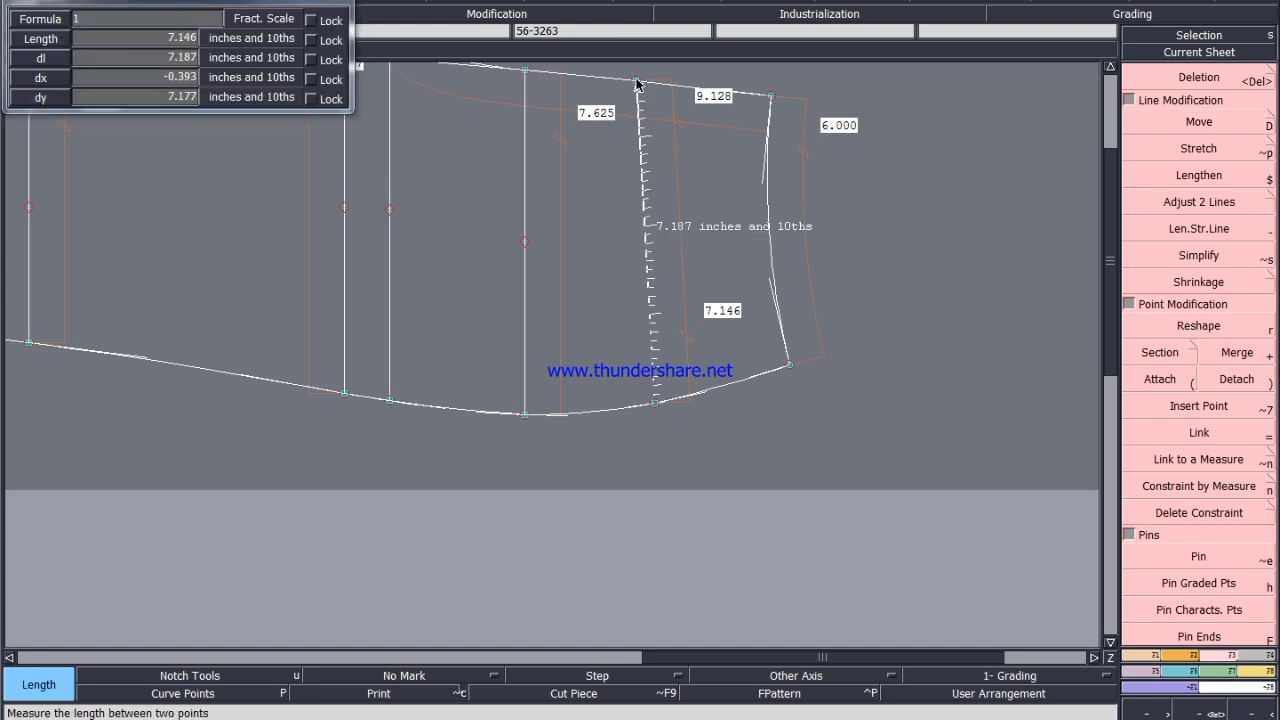
pyautogui.scroll(-5, 666, 395)
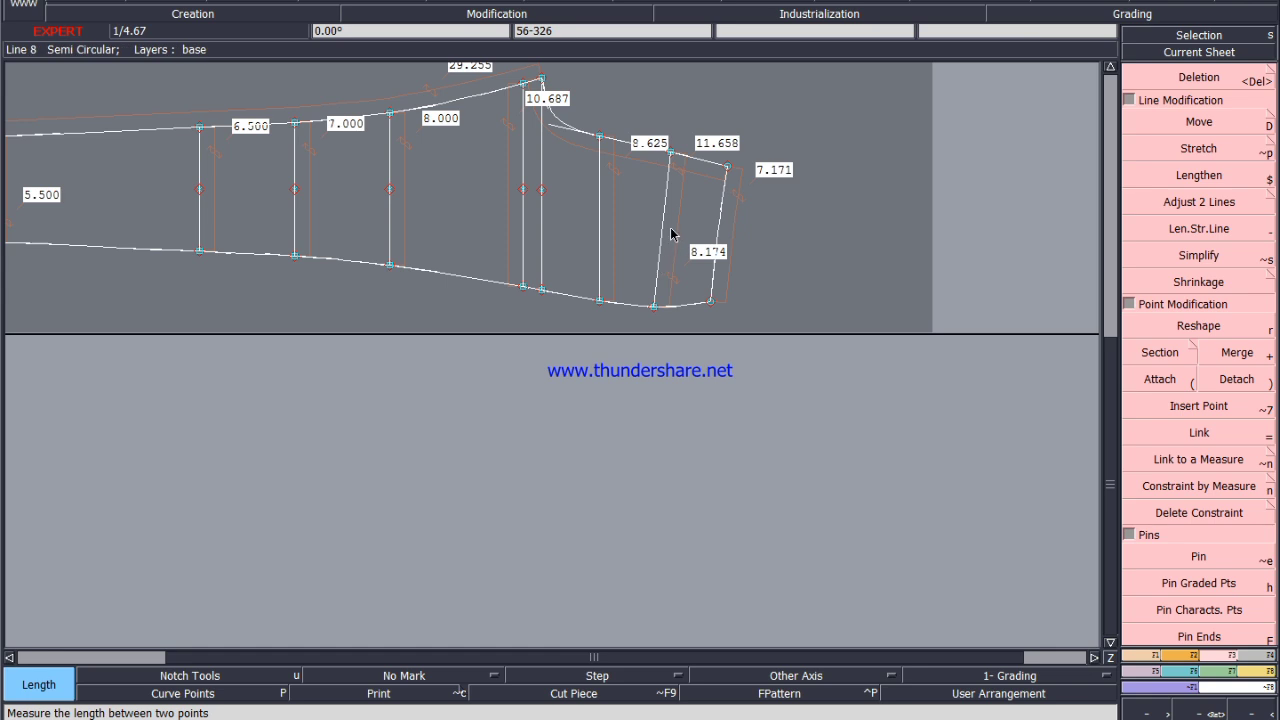
pyautogui.click(671, 153)
pyautogui.click(655, 302)
# Show the measurement table and accumulate the front and back high hip lengths.
pyautogui.hotkey('ctrl', 'f')
pyautogui.click(313, 261)
pyautogui.click(288, 317)
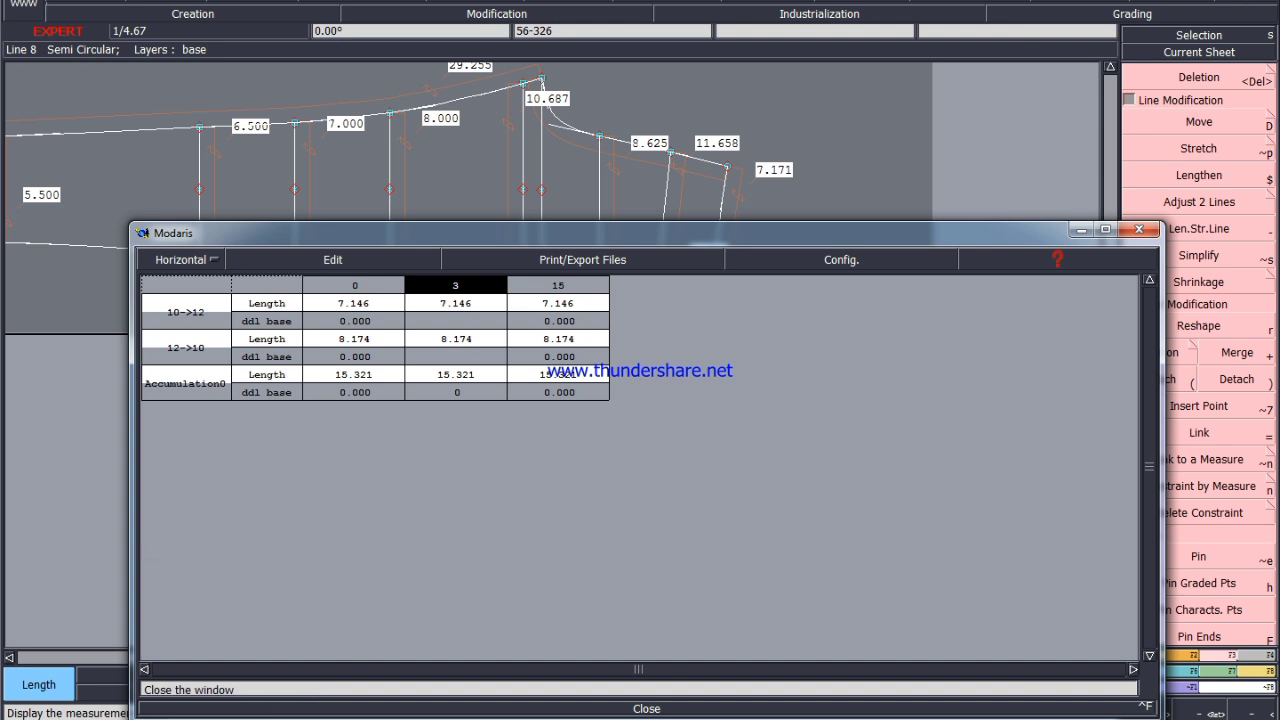
# Switch to the MIAMI 56-326 spec sheet in Excel, check the size 3 high hip measurement, and return to the pattern in Modaris.
pyautogui.moveTo(243, 716)
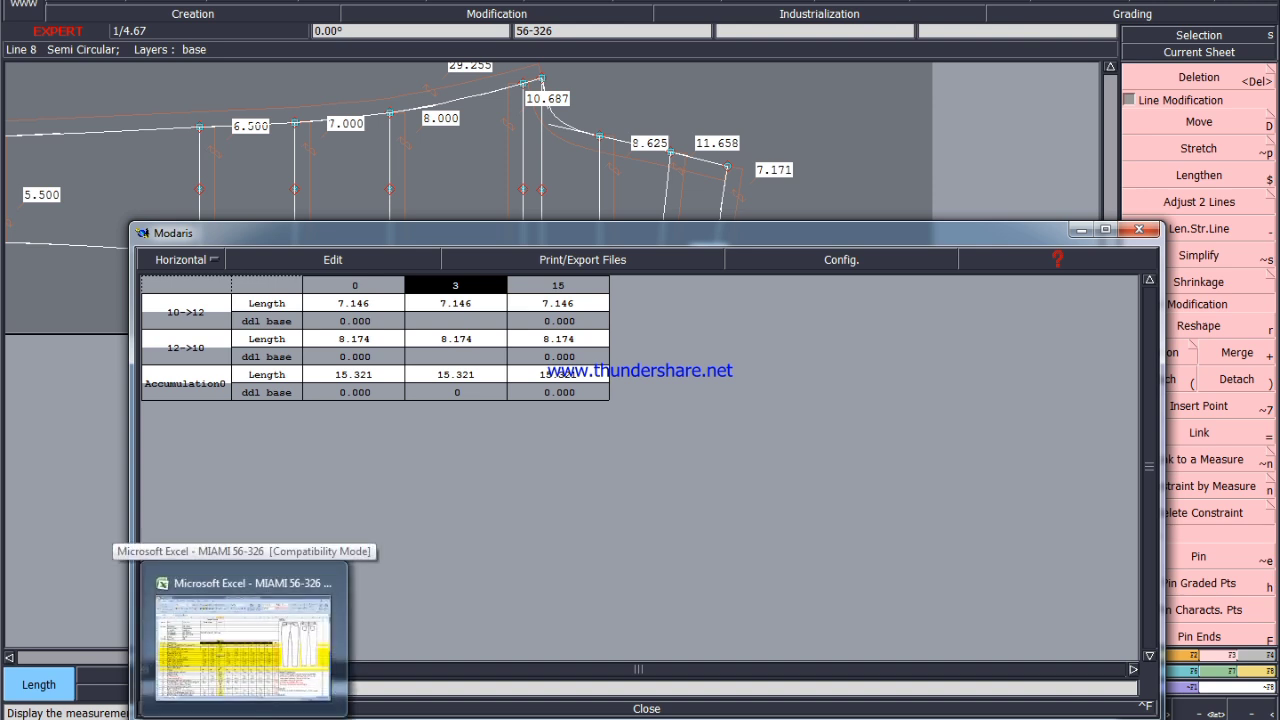
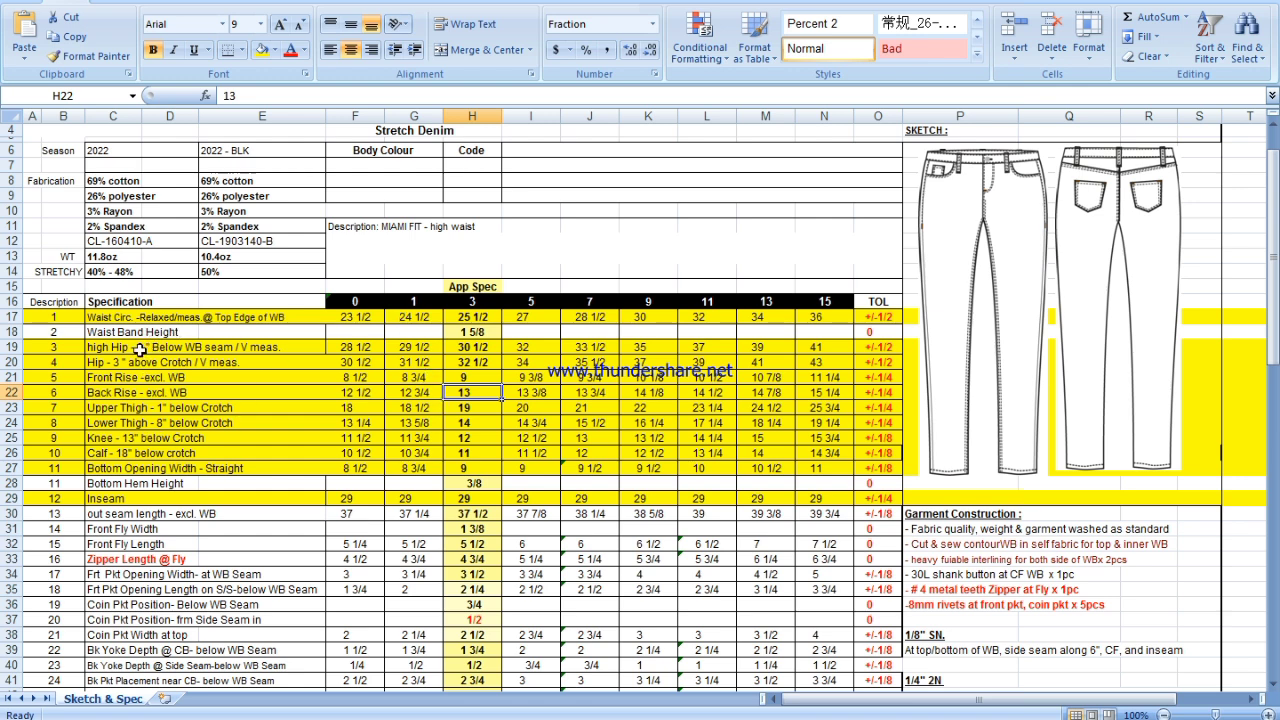
pyautogui.click(493, 347)
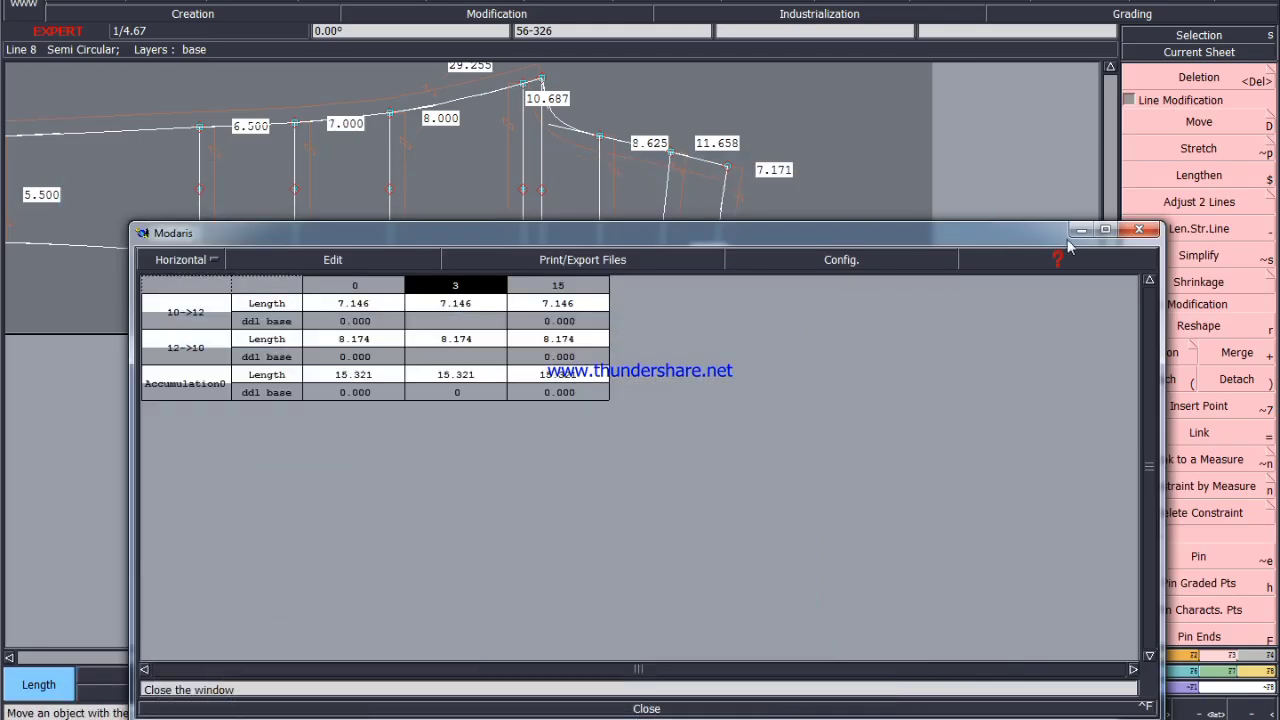
pyautogui.click(1068, 252)
# Shift the side-seam end point of the back high hip line by 0.142 inches in Y.
pyautogui.scroll(2, 712, 243)
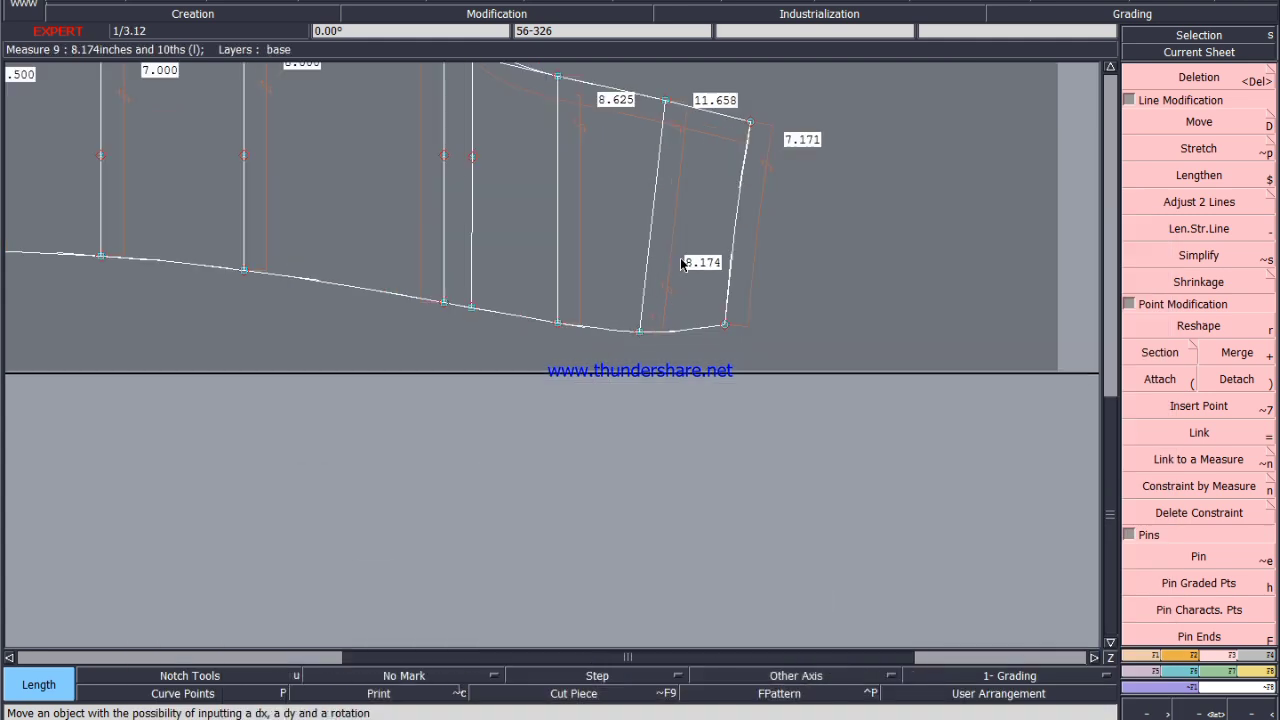
pyautogui.press('d')
pyautogui.click(641, 334)
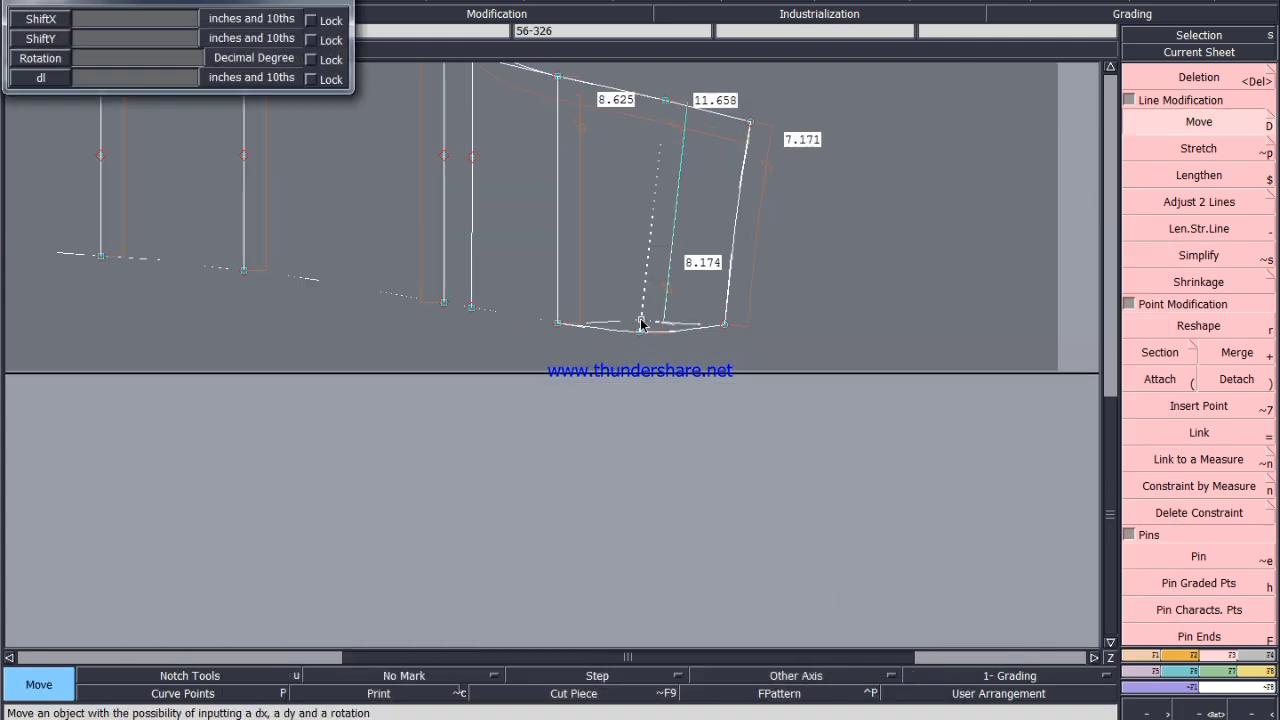
pyautogui.write('.')
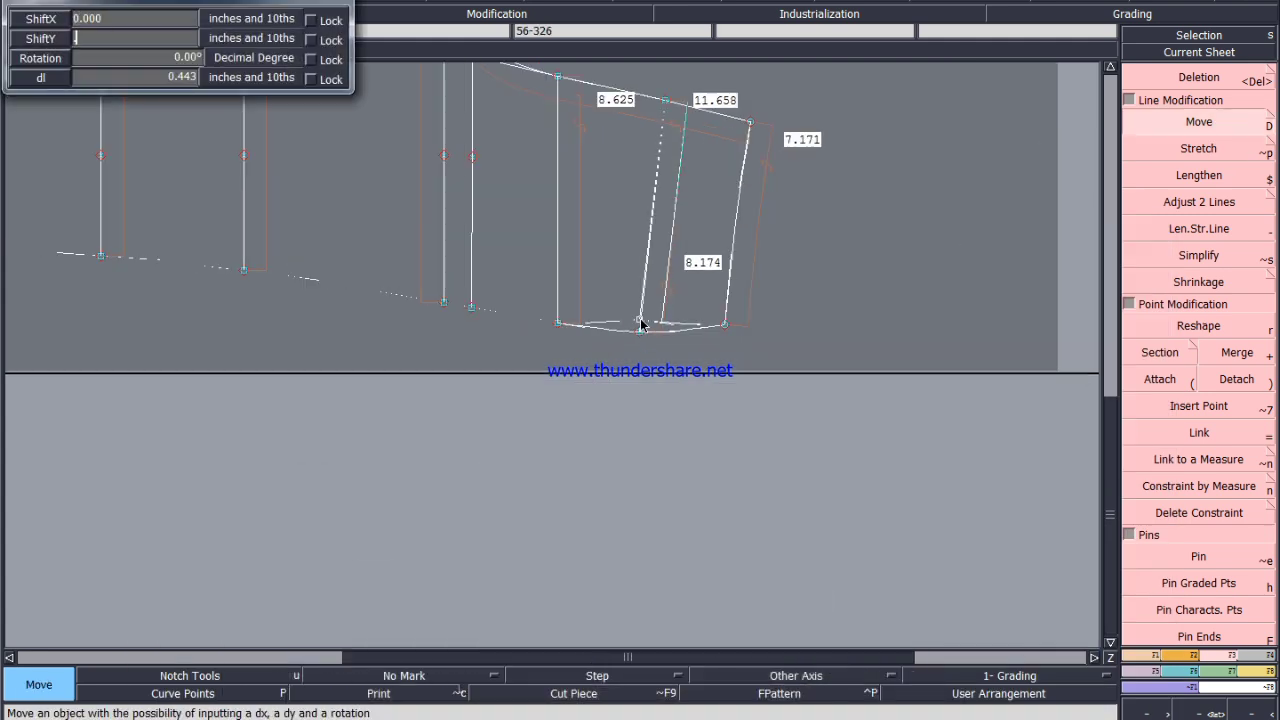
pyautogui.write('142')
pyautogui.press('Return')
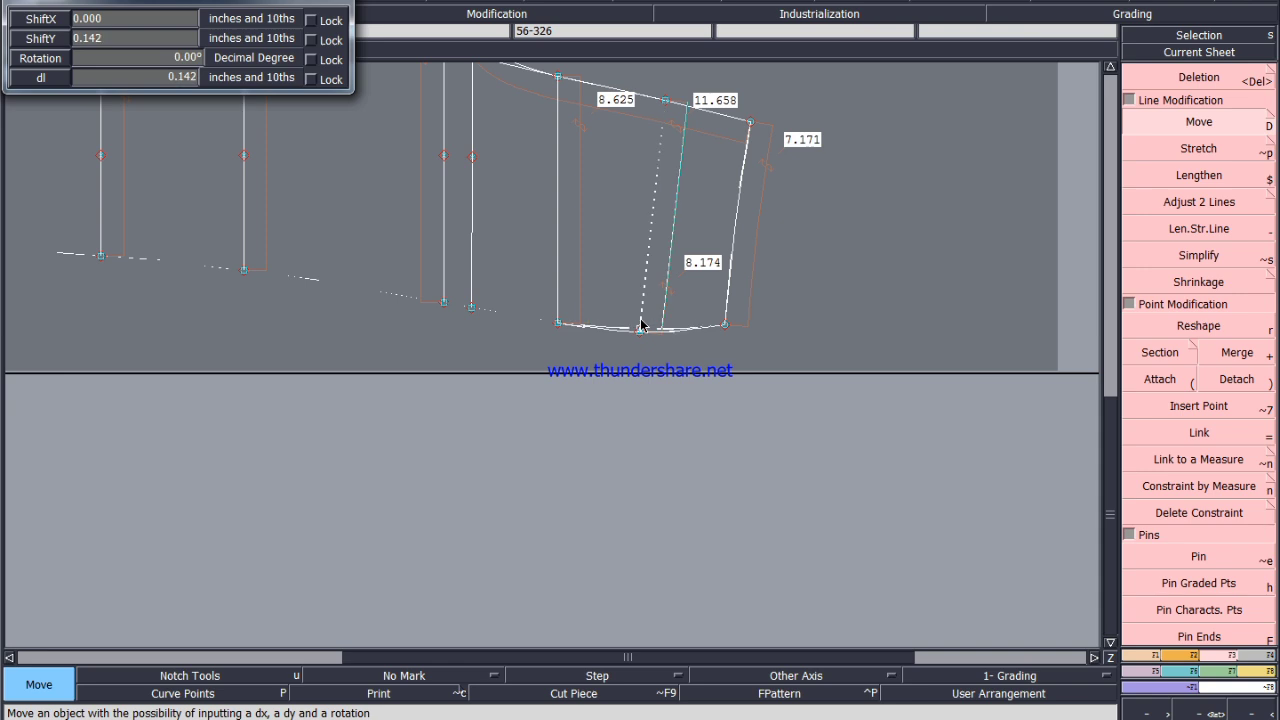
# Reshape the back side seam with its tangent handles at the high hip and low hip points into a smooth curve.
pyautogui.scroll(-3, 747, 328)
pyautogui.scroll(5, 747, 328)
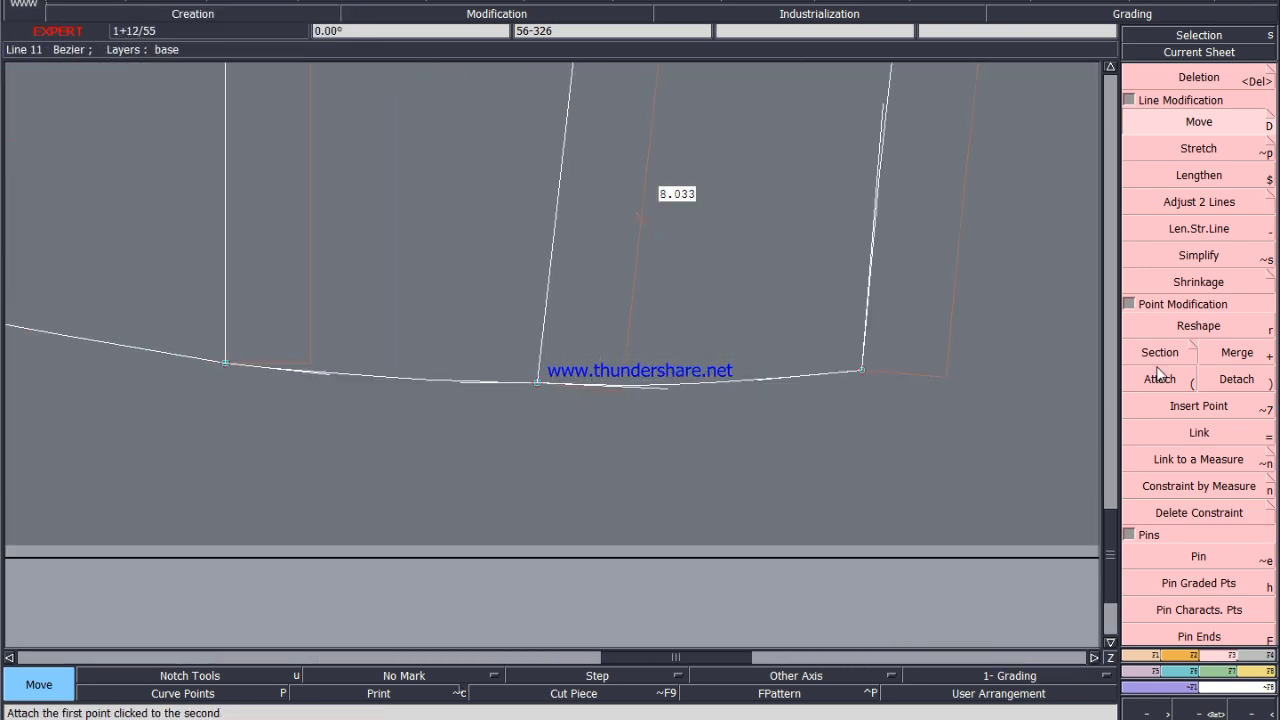
pyautogui.click(1198, 326)
pyautogui.scroll(2, 694, 417)
pyautogui.moveTo(648, 369)
pyautogui.mouseDown()
pyautogui.moveTo(658, 362)
pyautogui.moveTo(635, 362)
pyautogui.mouseUp()
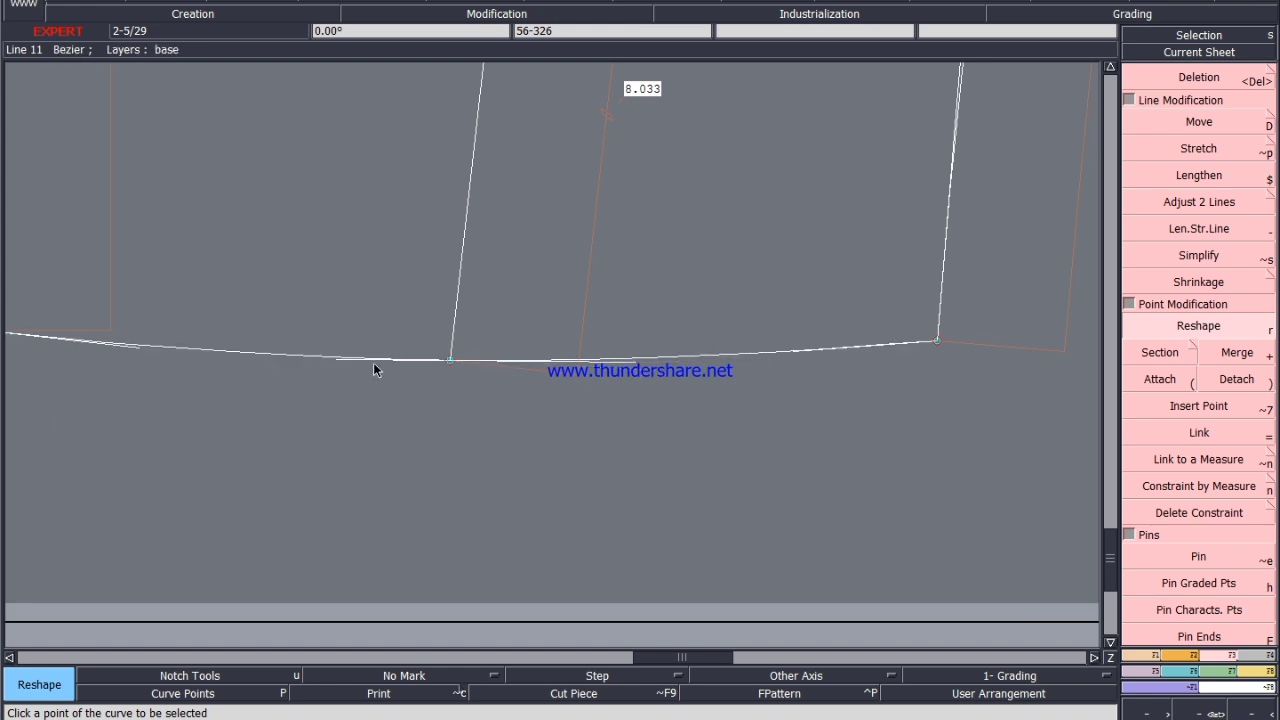
pyautogui.scroll(-2, 583, 379)
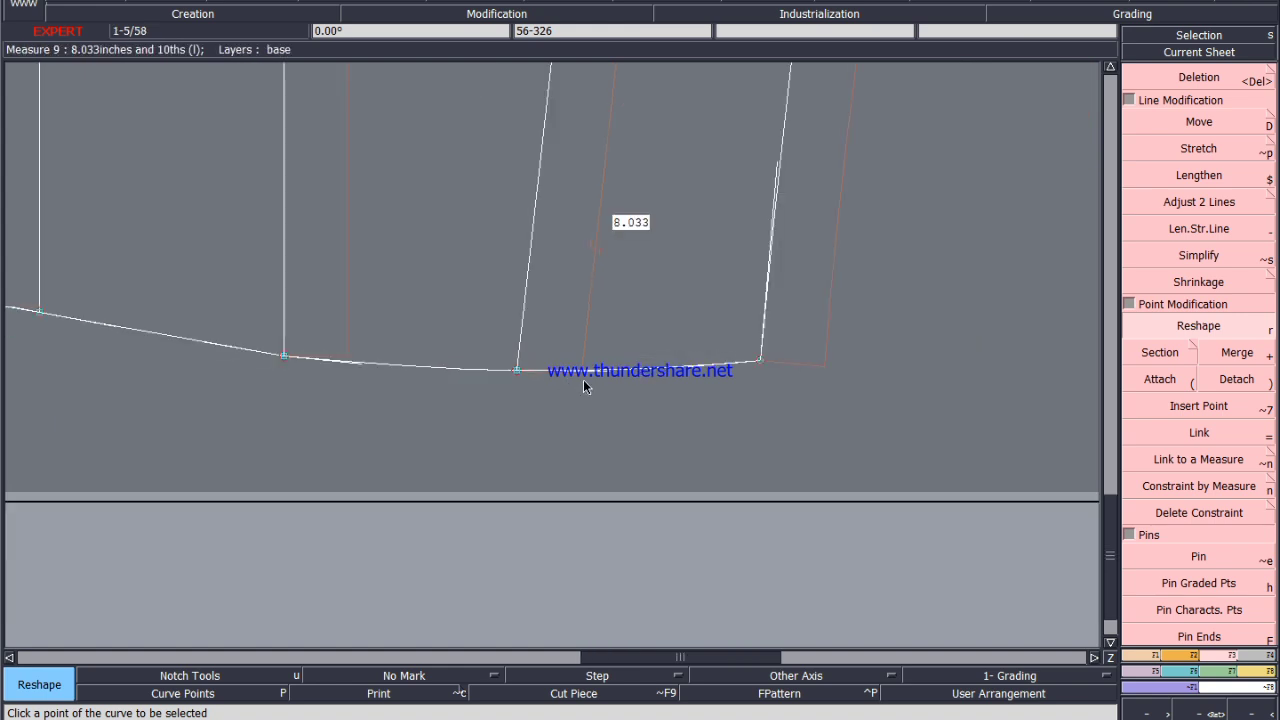
pyautogui.scroll(1, 353, 385)
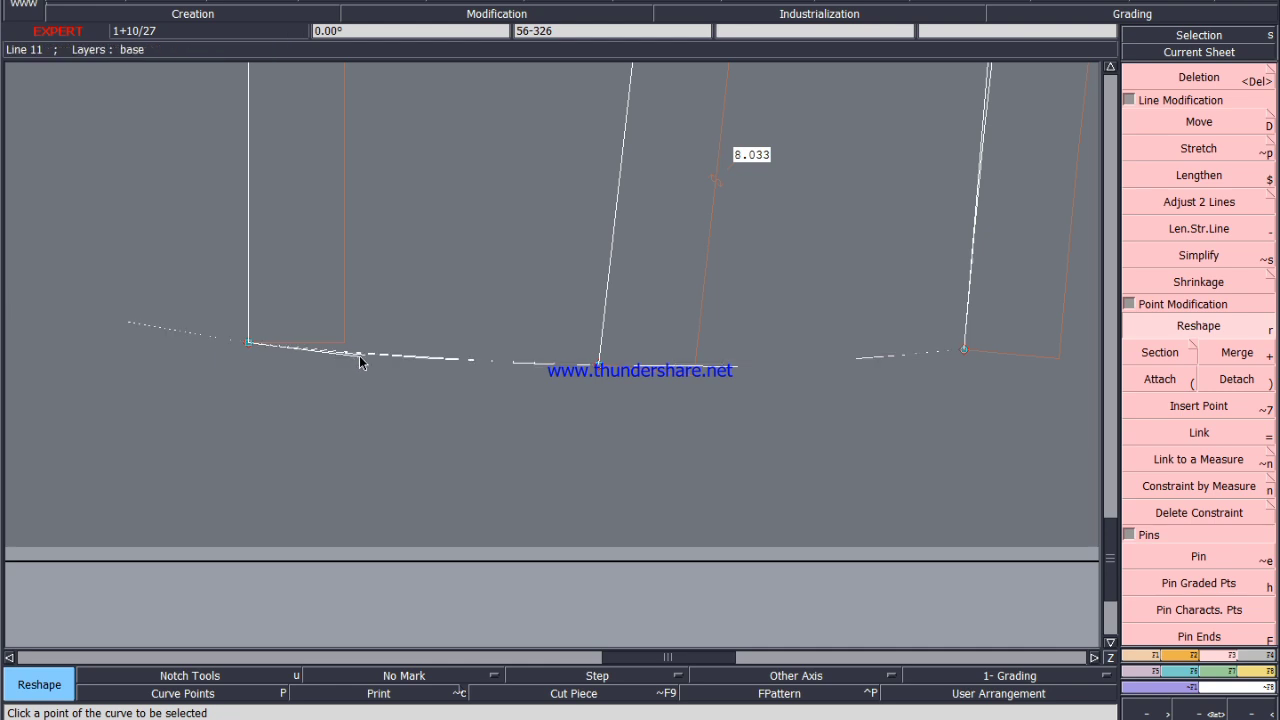
pyautogui.scroll(-2, 290, 362)
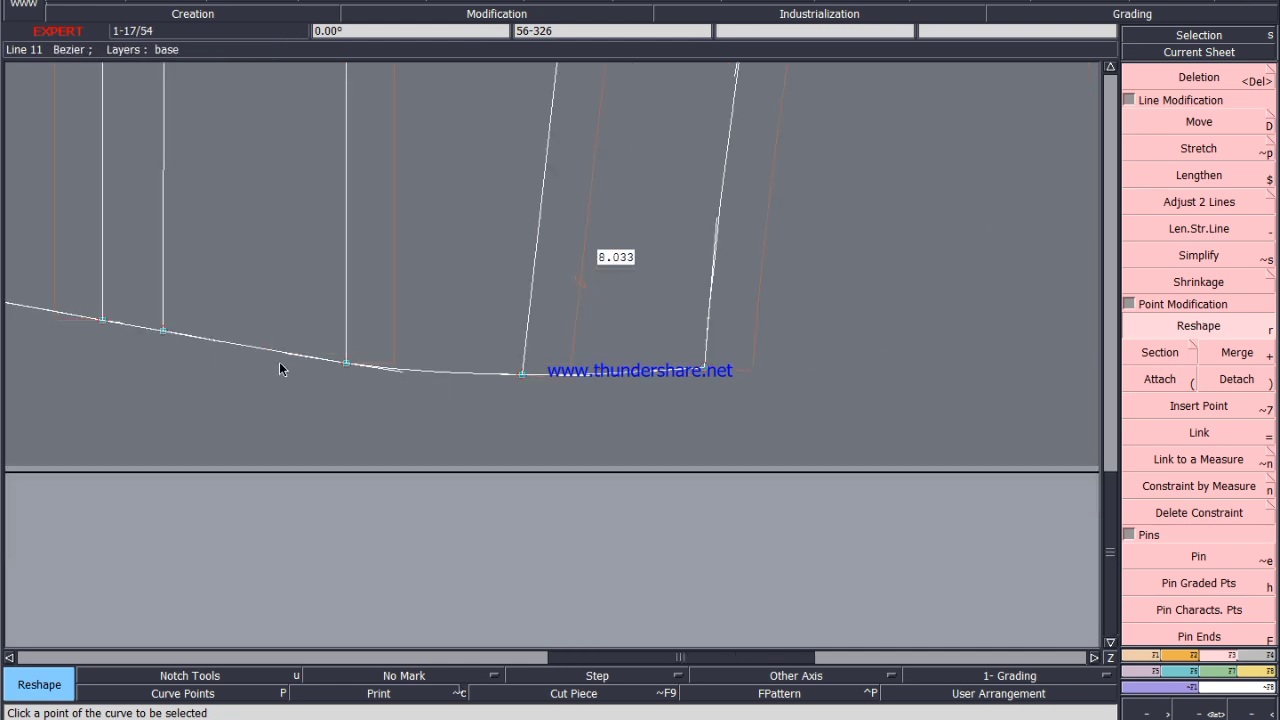
pyautogui.scroll(1, 285, 361)
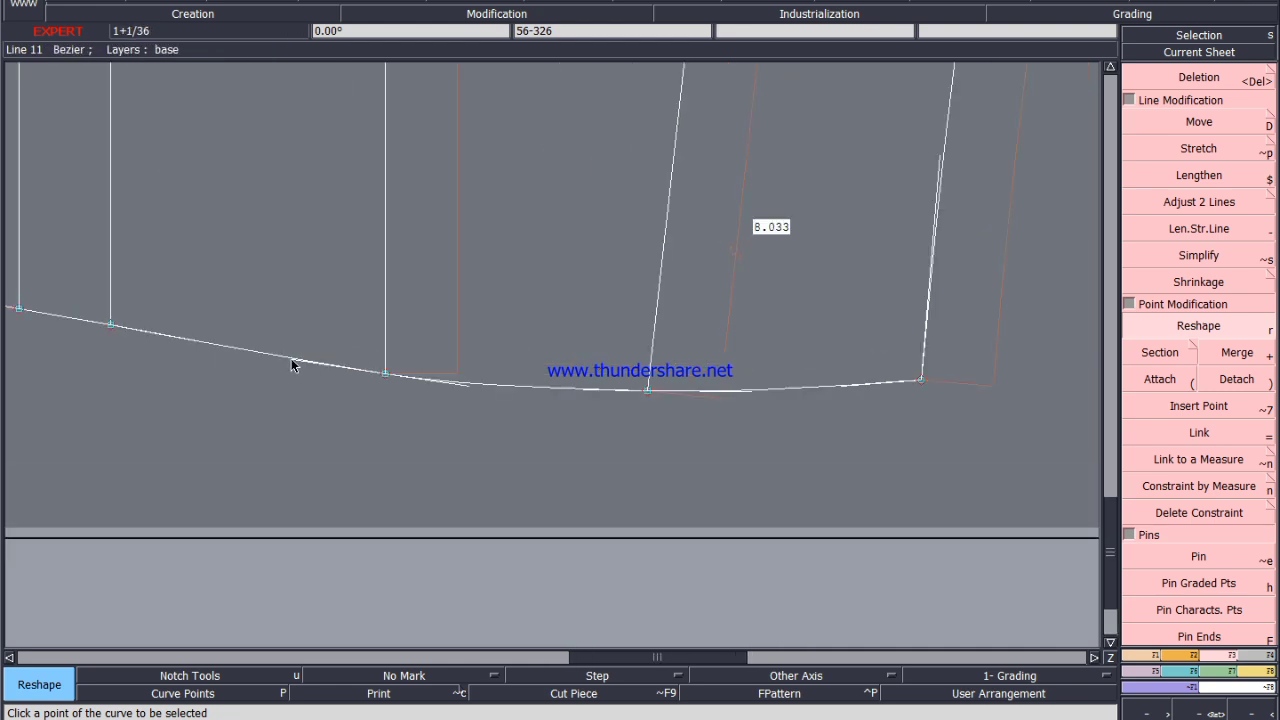
pyautogui.scroll(1, 475, 388)
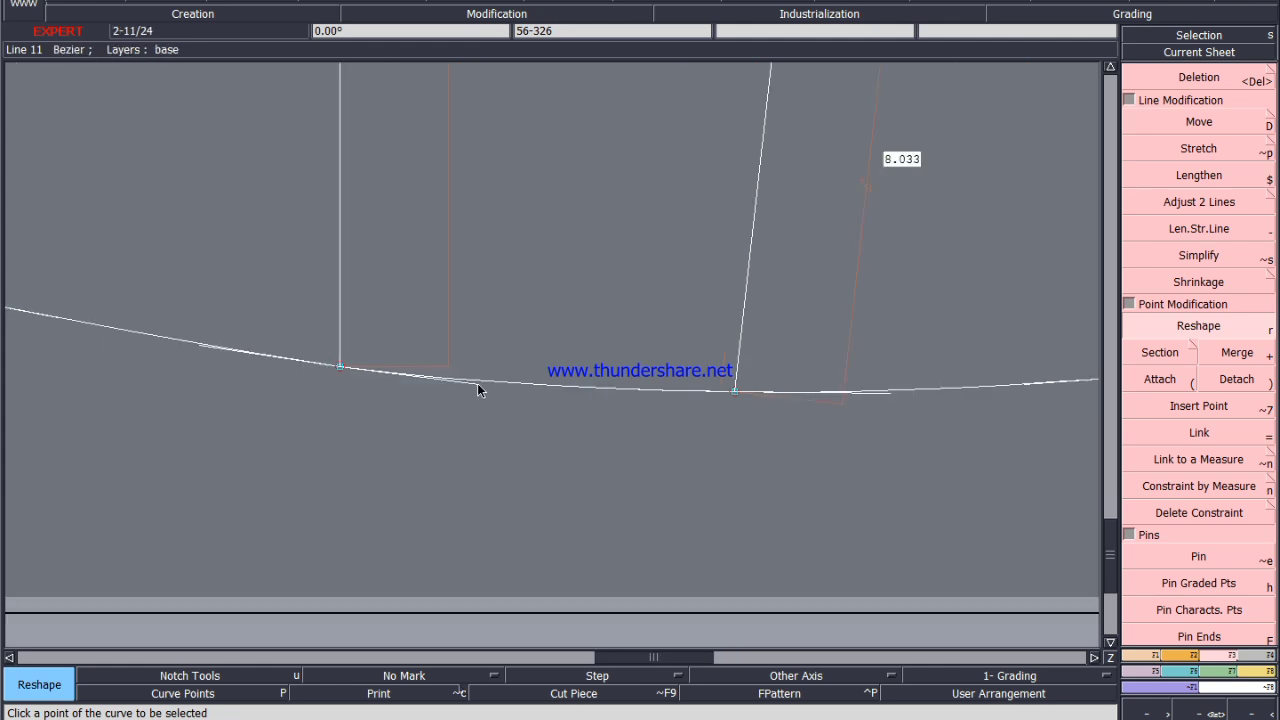
pyautogui.scroll(-2, 549, 398)
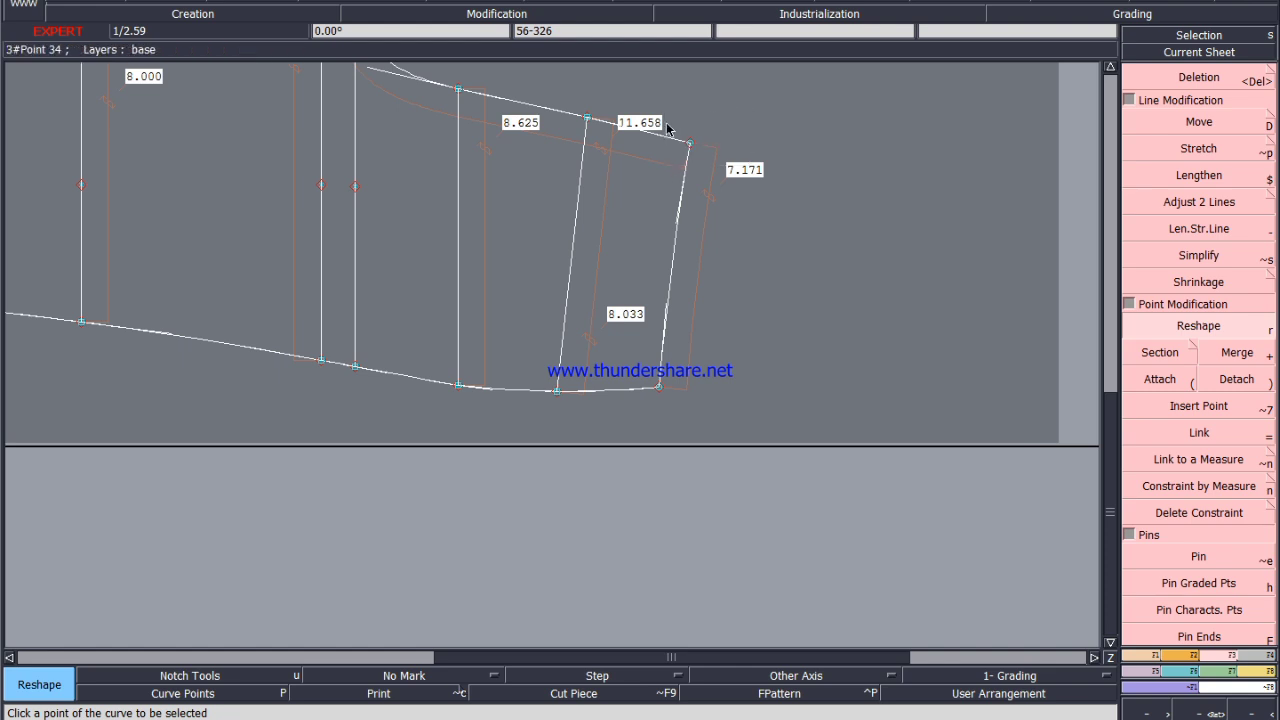
# Select both end points of the back high hip line and shift them together by -0.025 inches in Y.
pyautogui.click(537, 412)
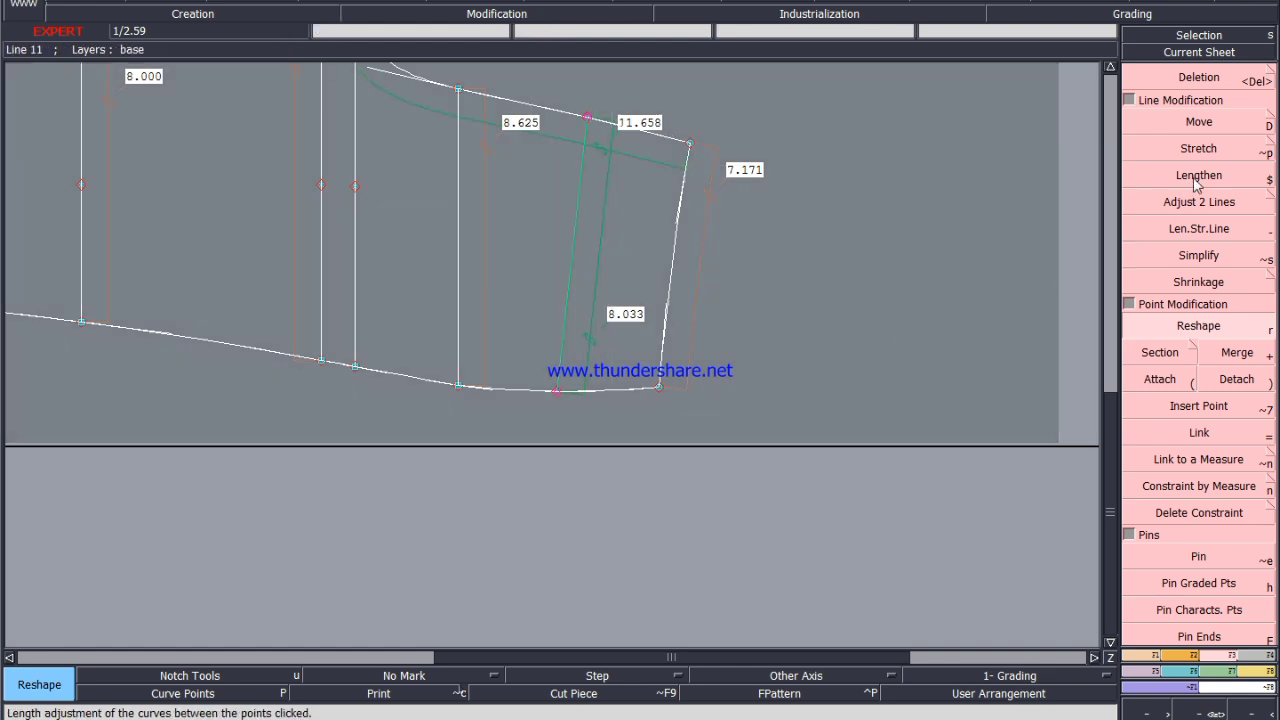
pyautogui.click(1199, 122)
pyautogui.click(587, 119)
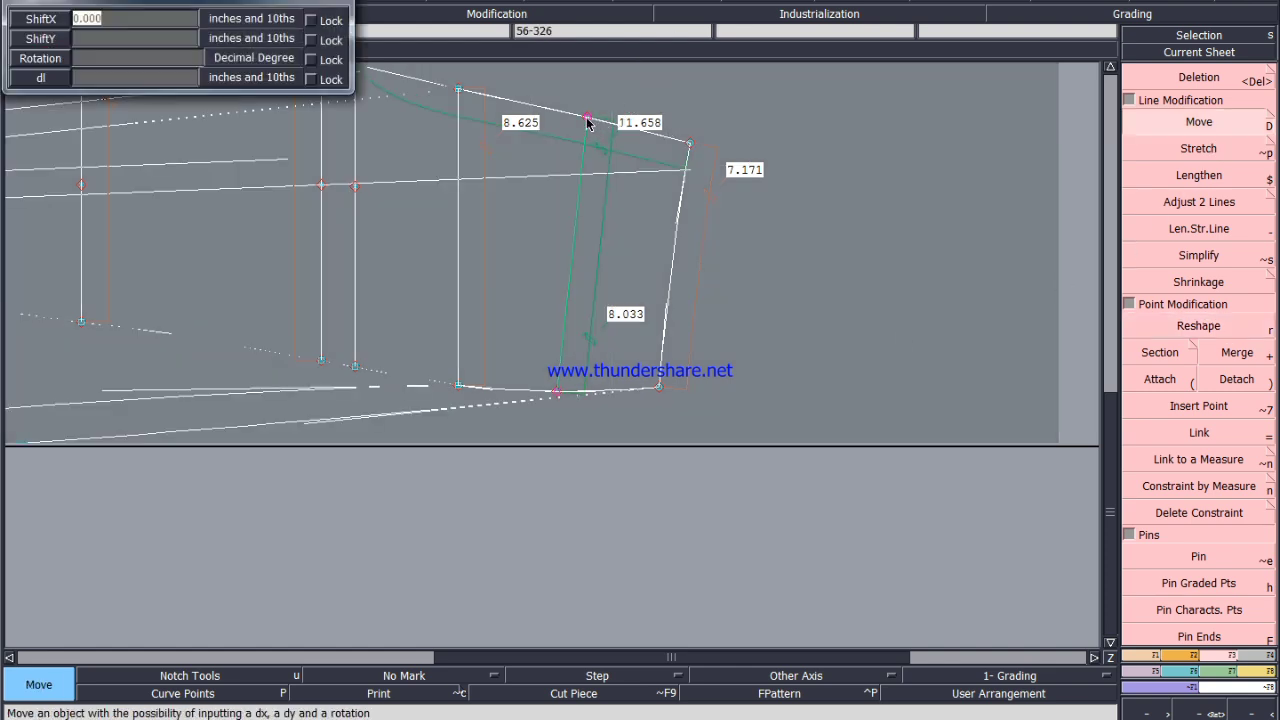
pyautogui.write('0')
pyautogui.press('Tab')
pyautogui.write('-.02')
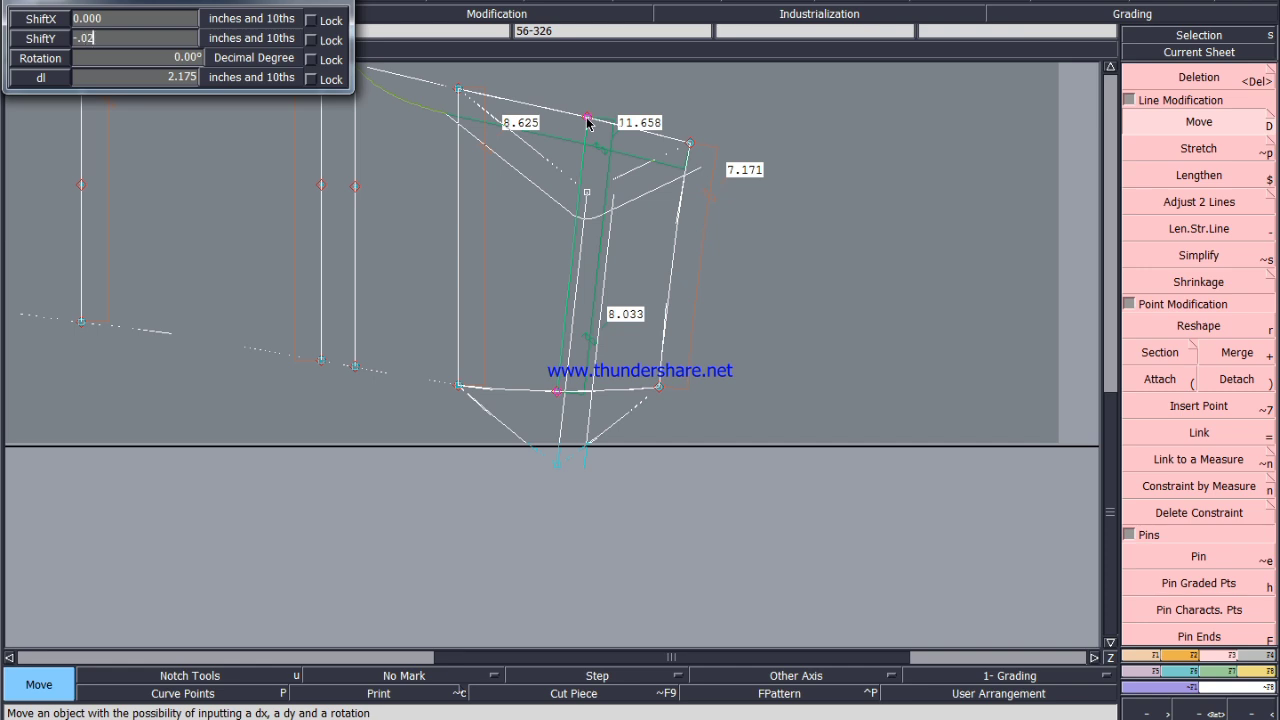
pyautogui.write('5')
pyautogui.press('Return')
pyautogui.click(760, 111)
# Save the adjusted trouser pattern model, continuing past the save prompt.
pyautogui.scroll(-1, 681, 208)
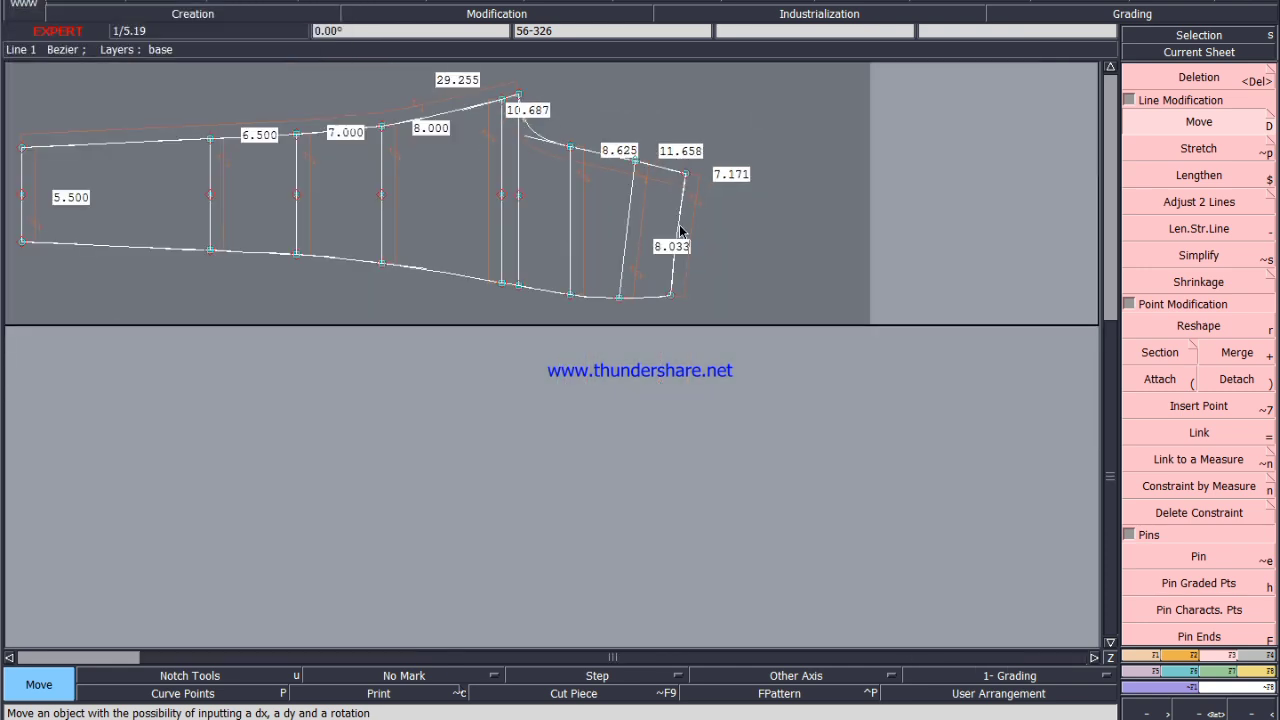
pyautogui.hotkey('ctrl', 's')
pyautogui.click(524, 455)
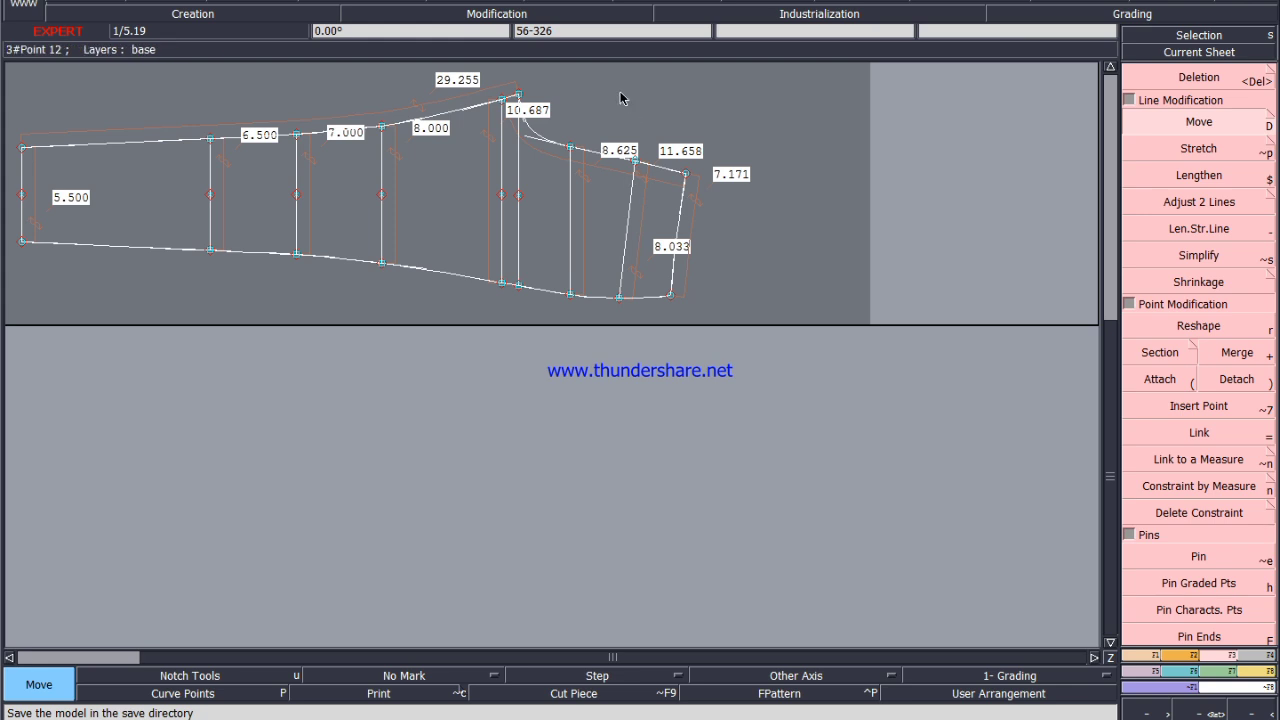
# Move the centre-back end point of the waistline outward in X, lengthening the back rise to about 12.15 inches.
pyautogui.scroll(2, 584, 105)
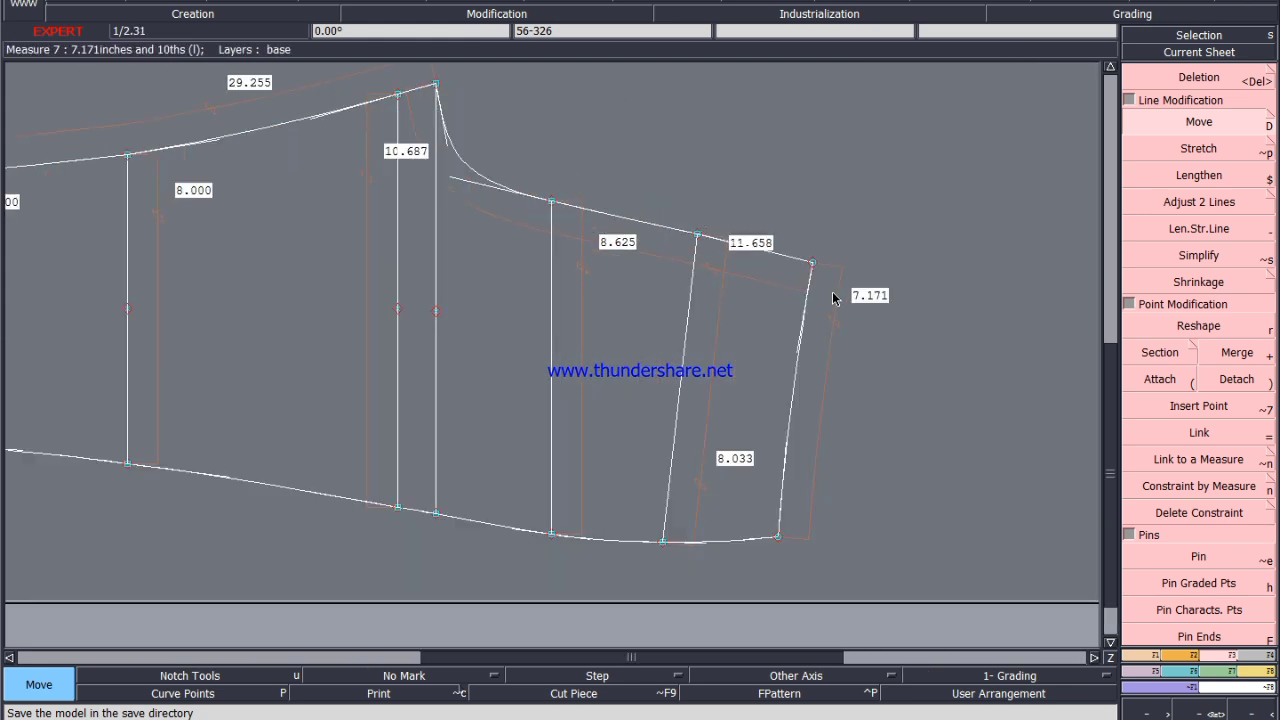
pyautogui.scroll(1, 695, 264)
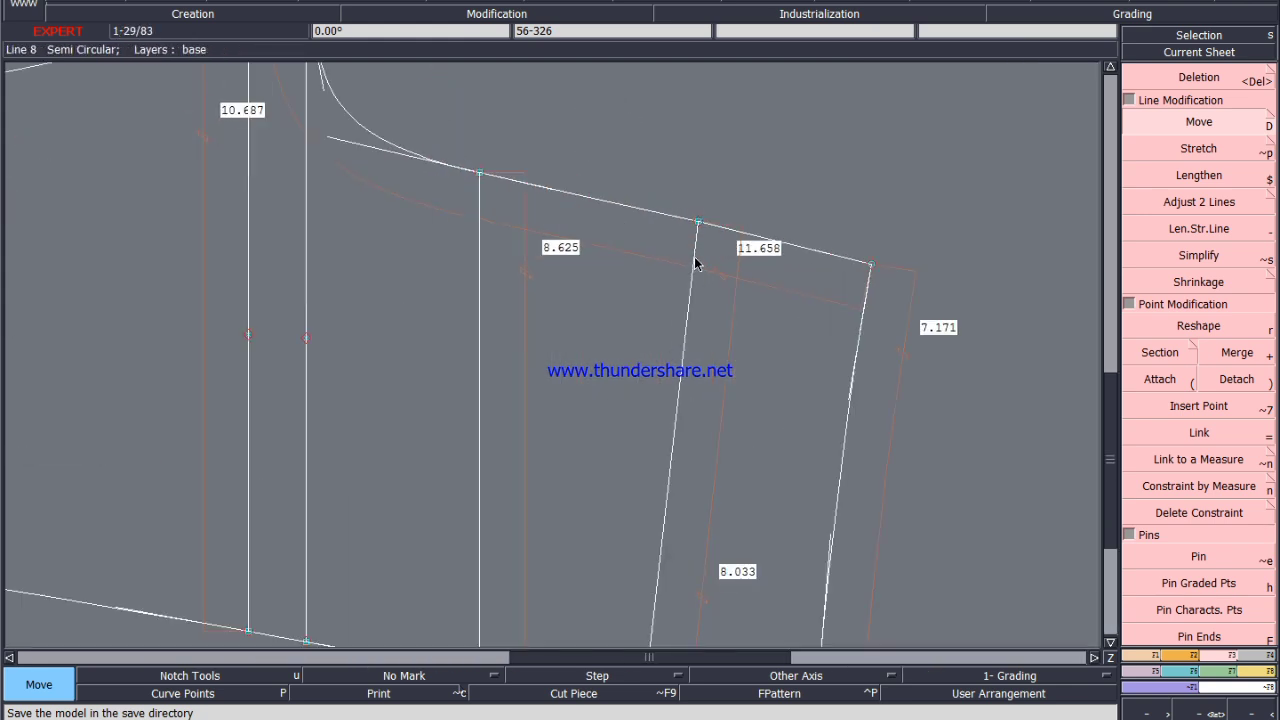
pyautogui.click(872, 268)
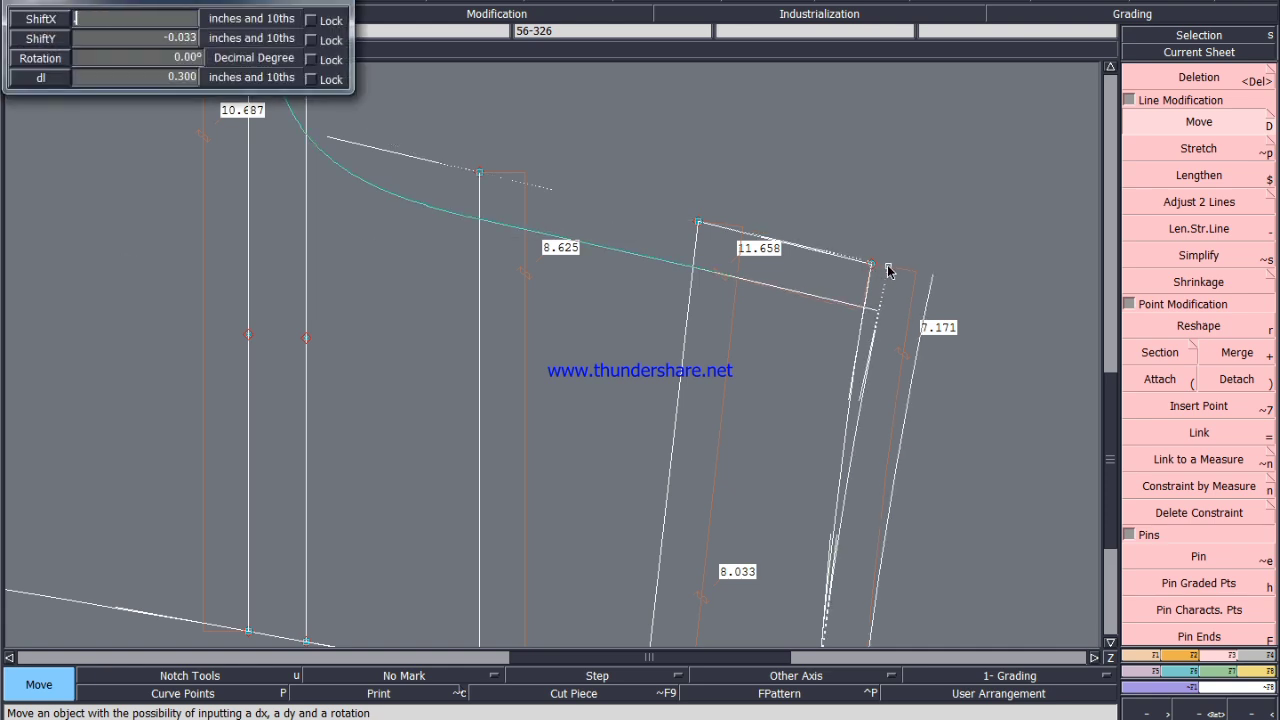
pyautogui.click(902, 262)
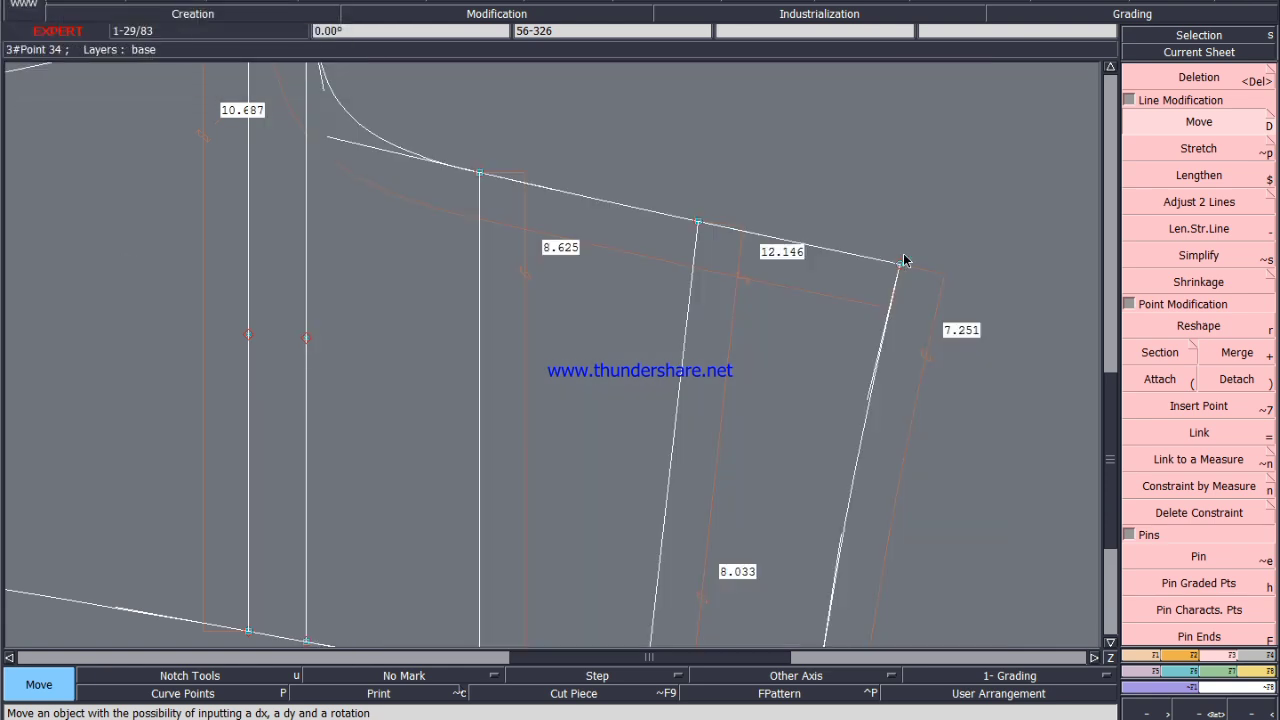
pyautogui.scroll(-2, 933, 226)
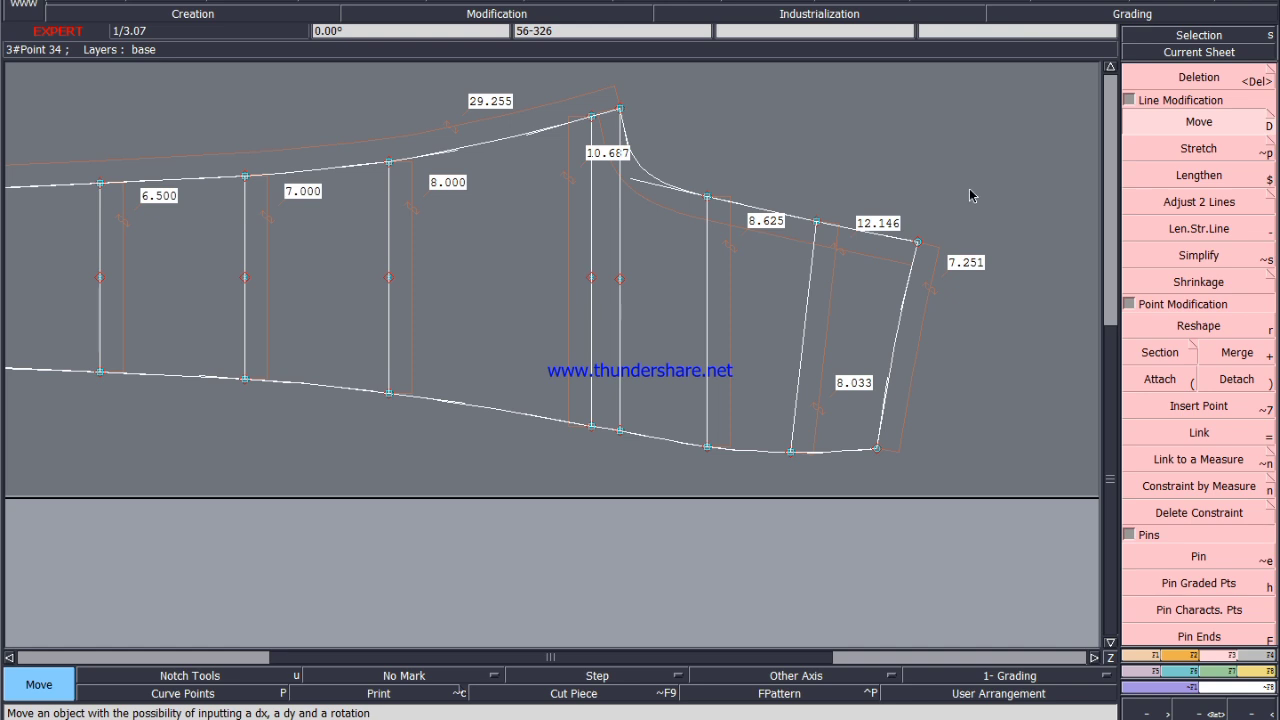
# Select the centre-back end points of the waist and high hip lines and shift them together by 0.5 inches in X and 0 in Y.
pyautogui.moveTo(974, 183); pyautogui.dragTo(795, 280)
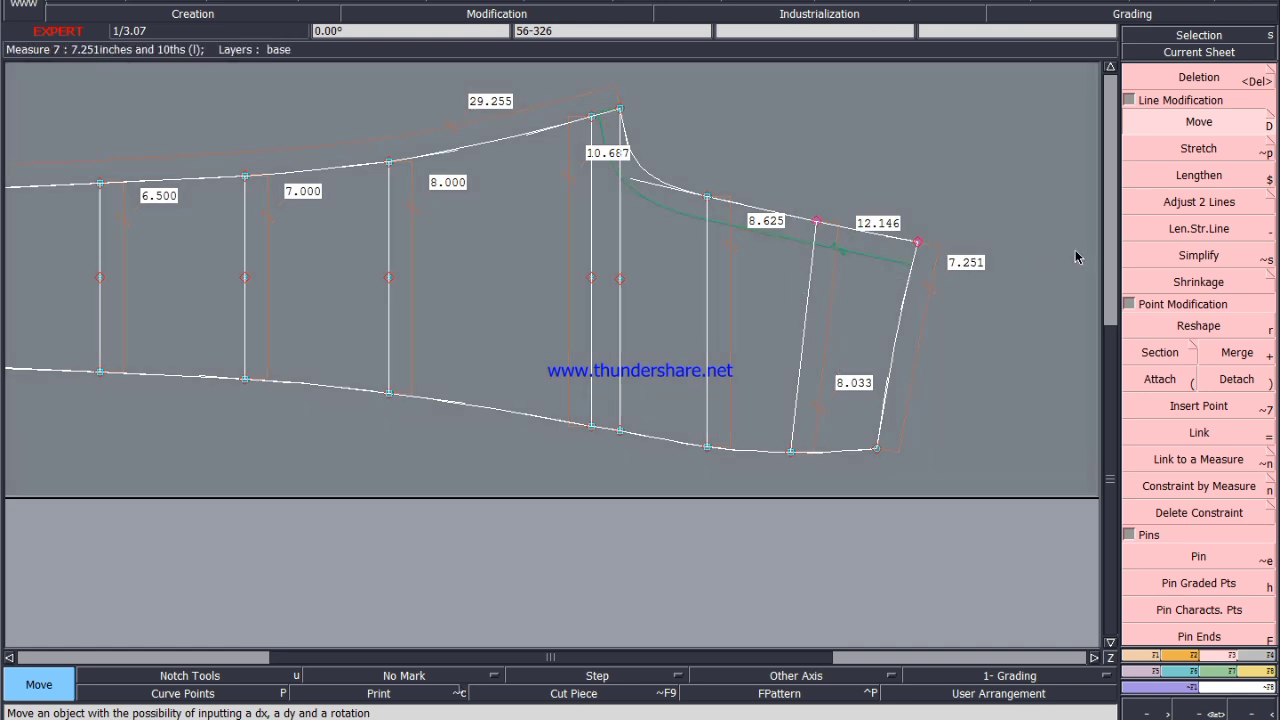
pyautogui.click(917, 243)
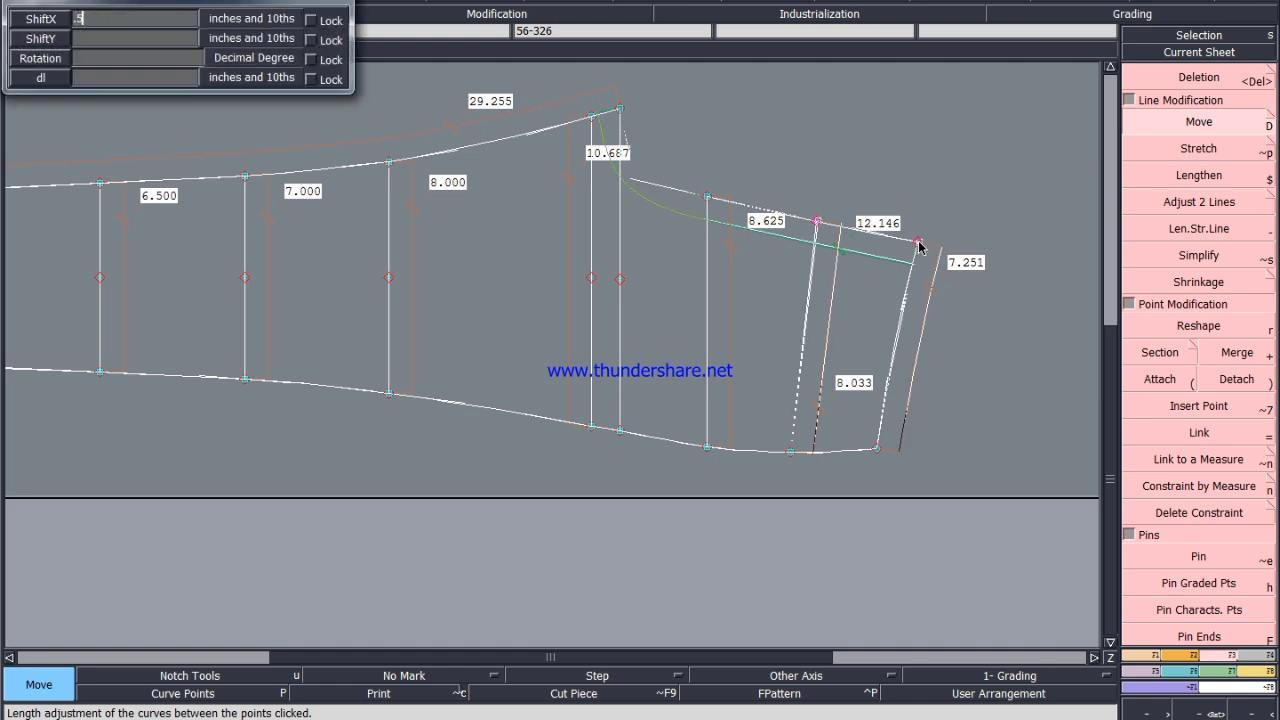
pyautogui.press('Return')
pyautogui.write('0')
pyautogui.press('Return')
pyautogui.press('Return')
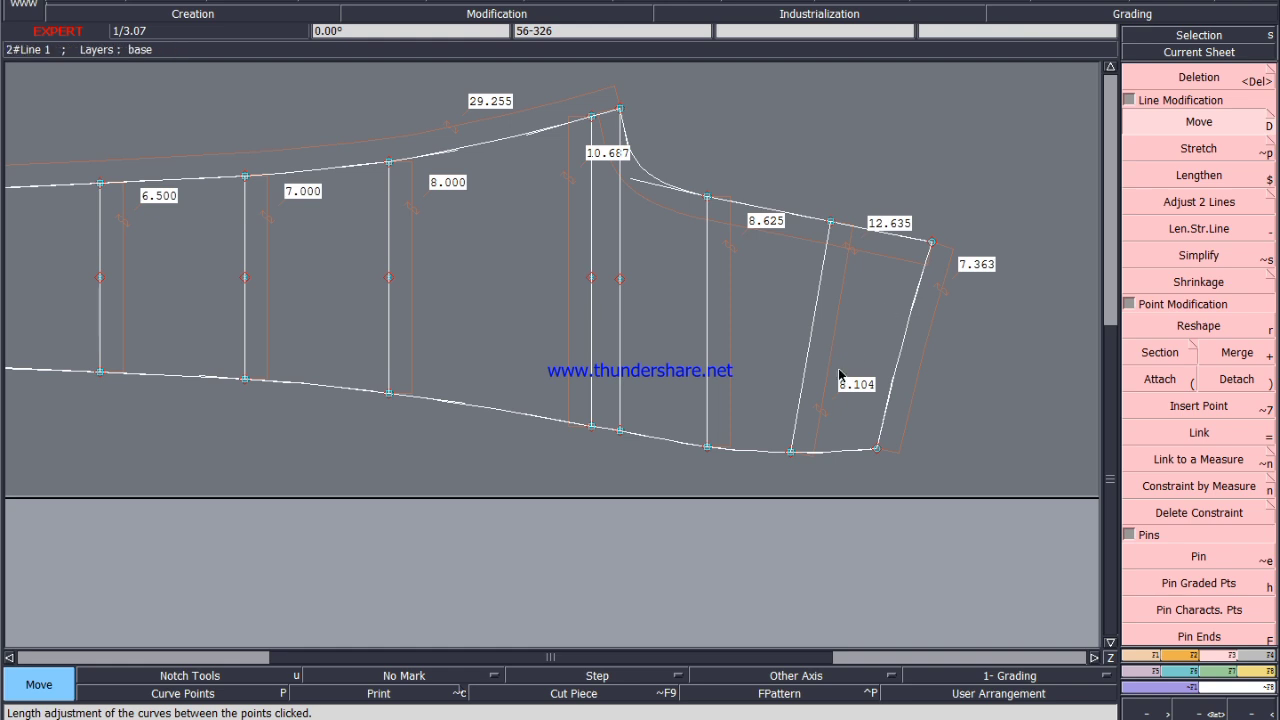
# Select all four end points of the back waist and high hip lines and shift them by 0 in X and -0.125 inches in Y.
pyautogui.click(770, 473)
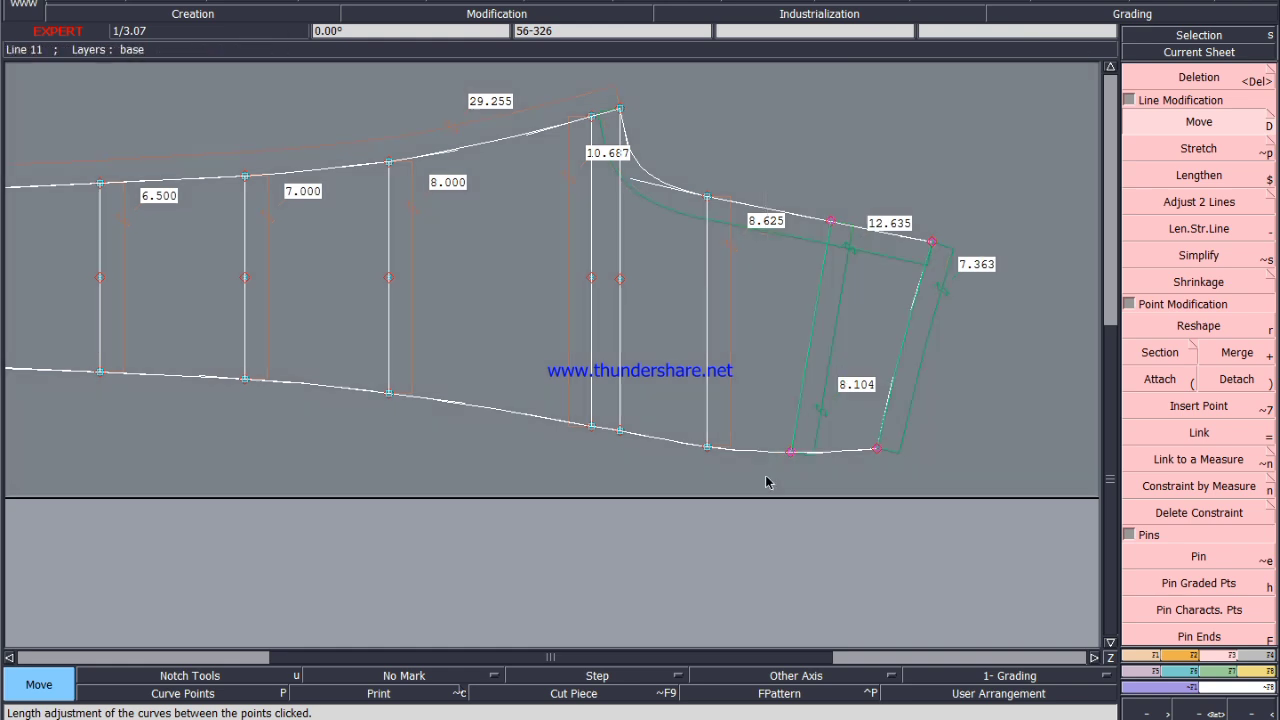
pyautogui.click(877, 451)
pyautogui.press('Down')
pyautogui.write('0')
pyautogui.press('Return')
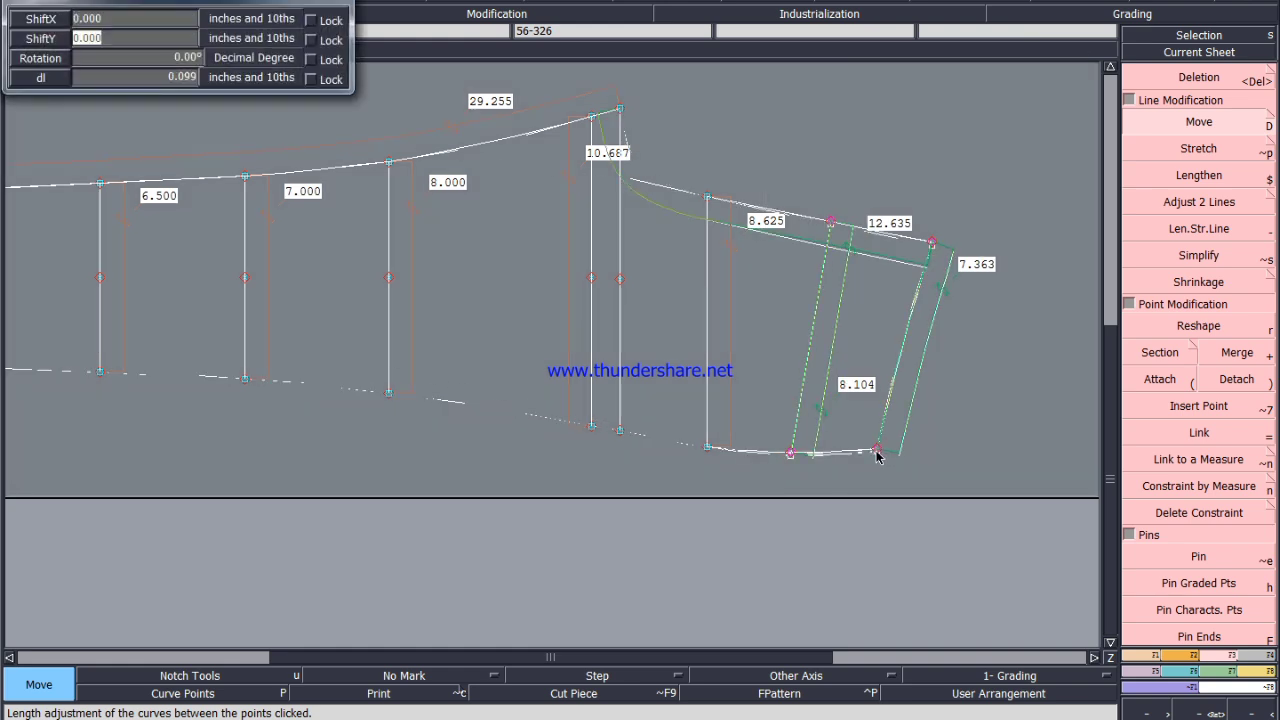
pyautogui.write('-.125')
pyautogui.press('Return')
pyautogui.press('Return')
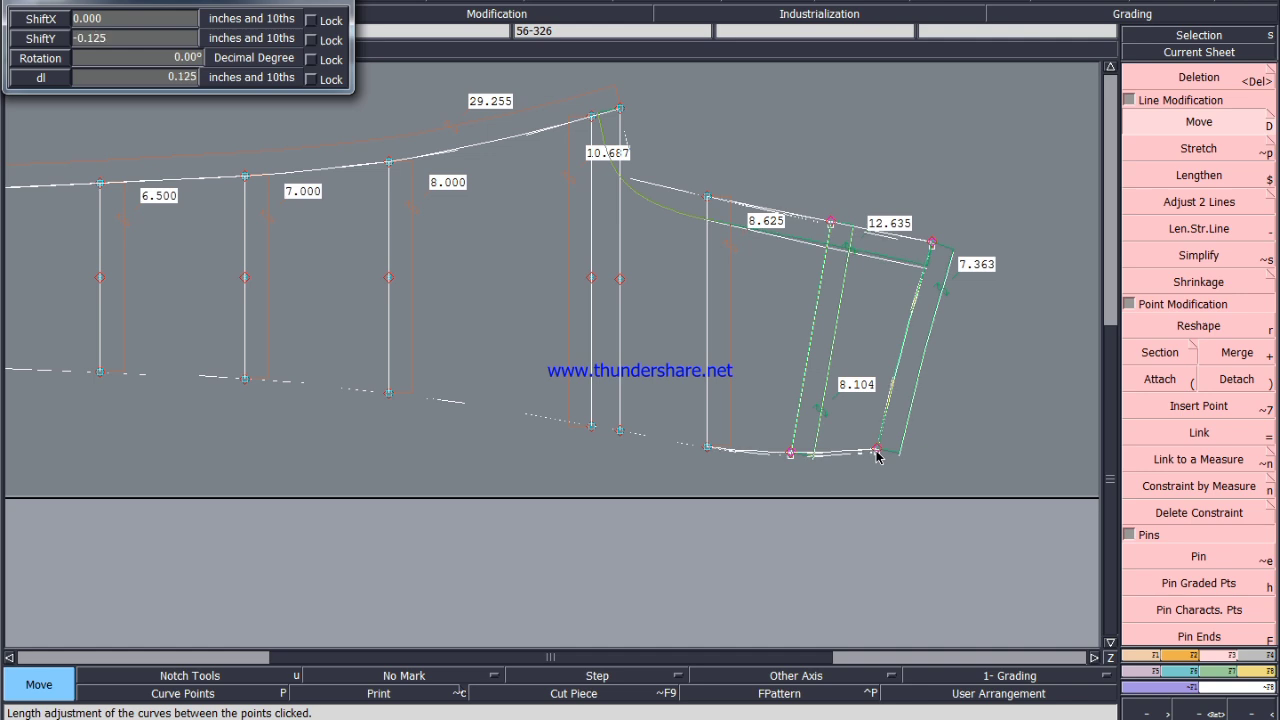
# Select both end points of the back waistline and shift them together by 0 in X and -0.125 inches in Y.
pyautogui.moveTo(1010, 208); pyautogui.dragTo(879, 455)
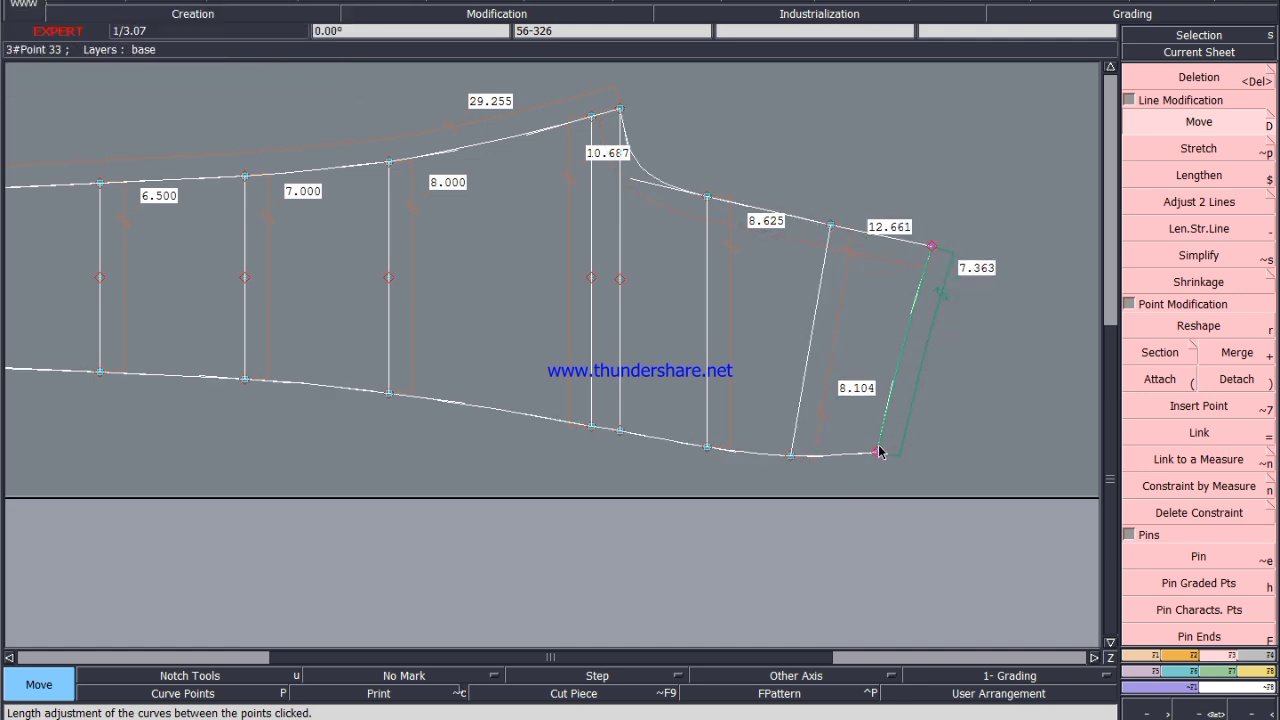
pyautogui.click(878, 452)
pyautogui.write('-.125')
pyautogui.press('Return')
pyautogui.press('Return')
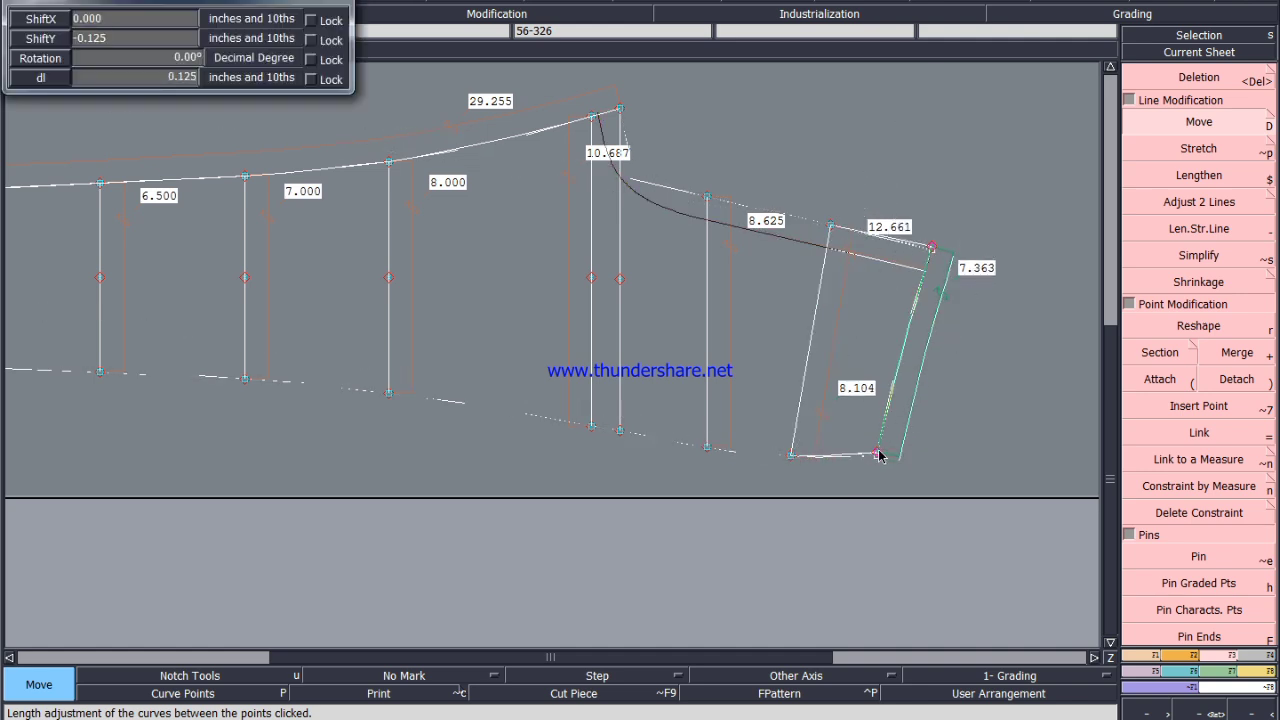
# Reshape the back side seam slightly with the low hip point's tangent handle to smooth the curve toward the high hip.
pyautogui.scroll(2, 912, 447)
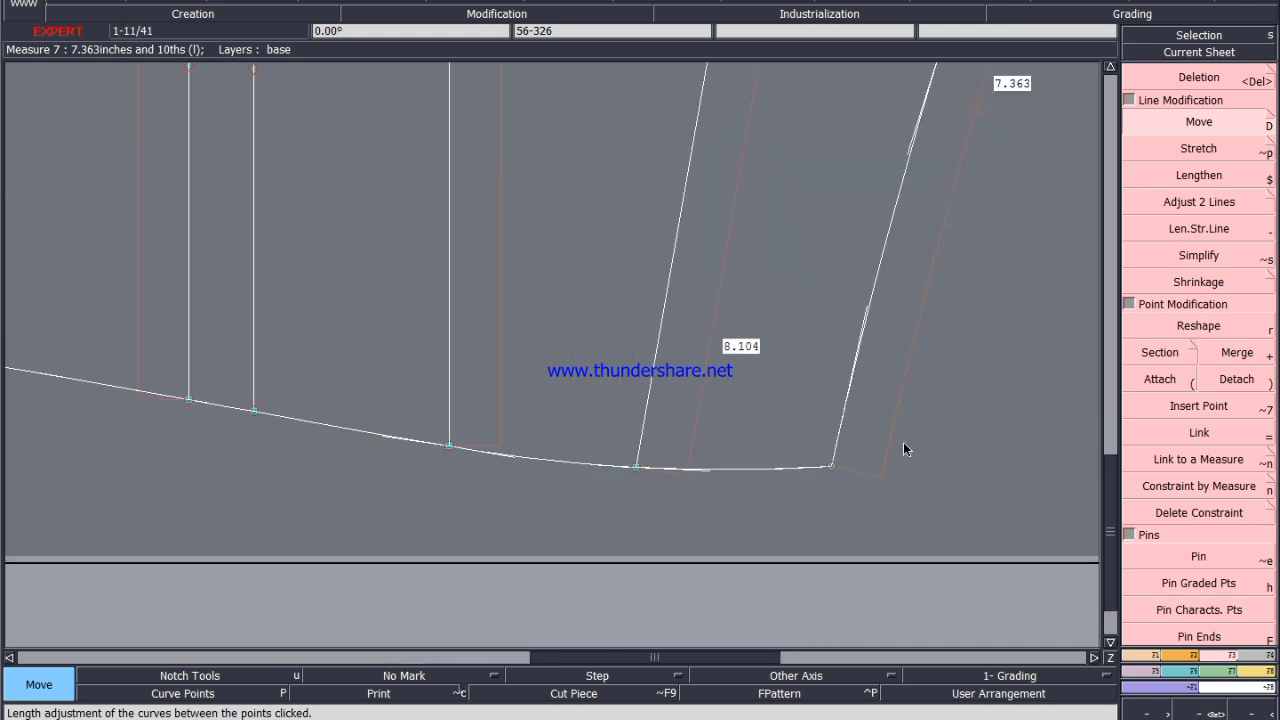
pyautogui.scroll(-2, 576, 485)
pyautogui.scroll(2, 568, 482)
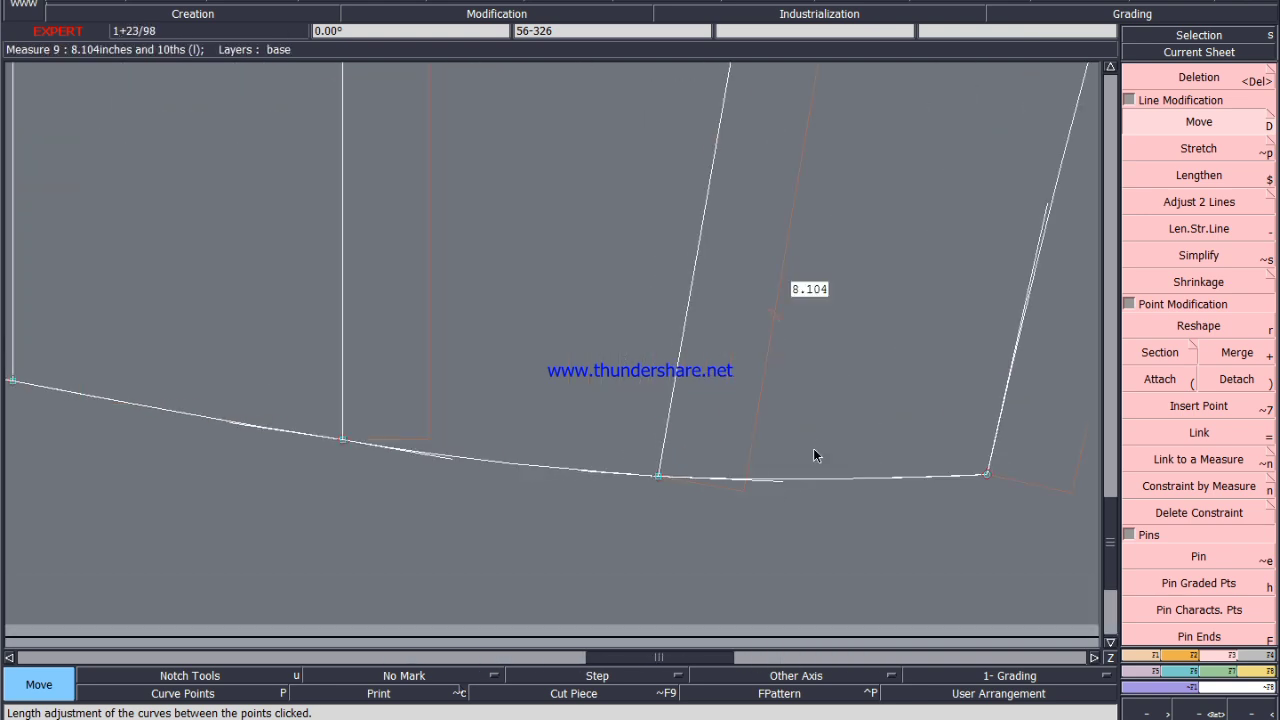
pyautogui.click(1222, 330)
pyautogui.scroll(1, 552, 528)
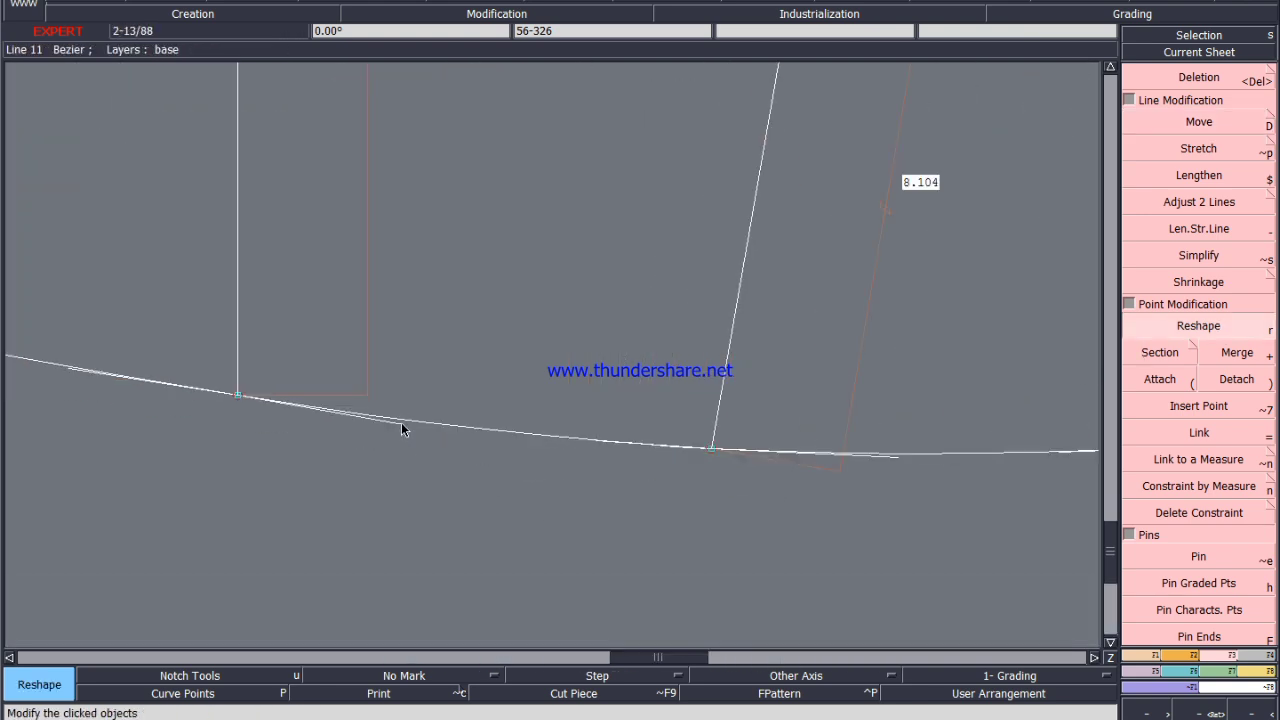
pyautogui.click(401, 422)
pyautogui.click(401, 420)
pyautogui.scroll(-1, 643, 448)
pyautogui.scroll(1, 366, 408)
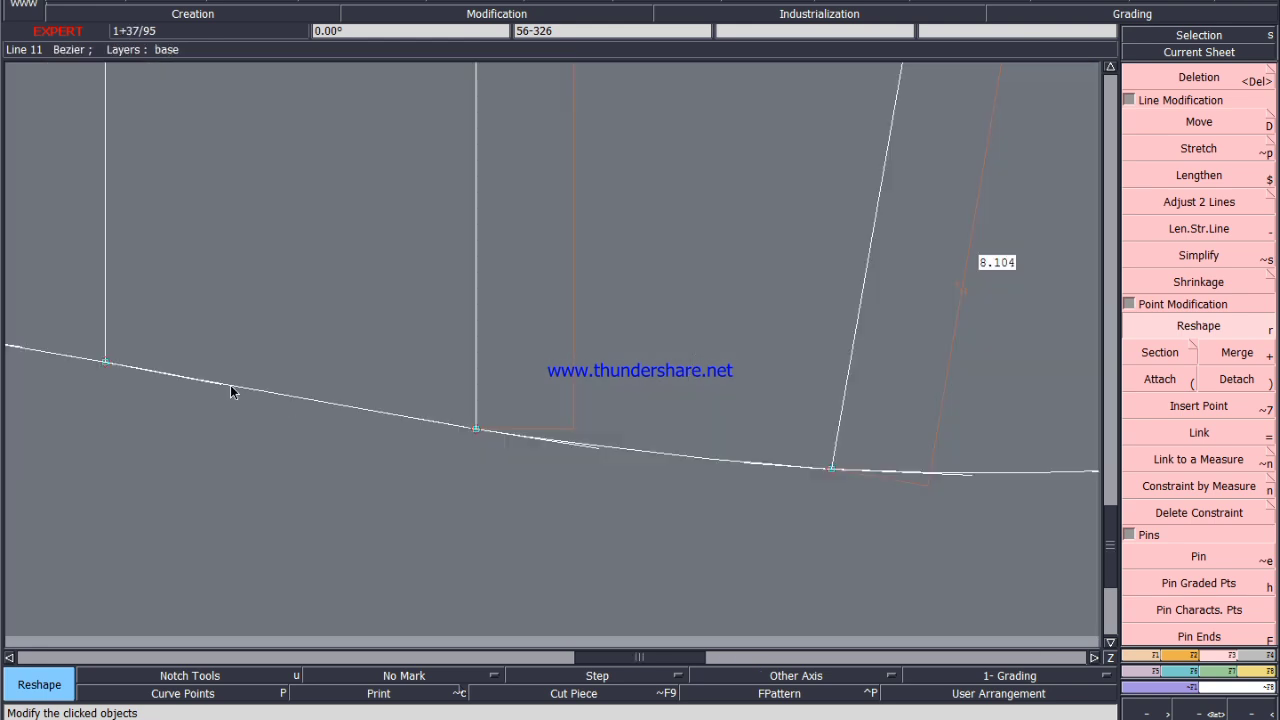
pyautogui.scroll(-1, 221, 390)
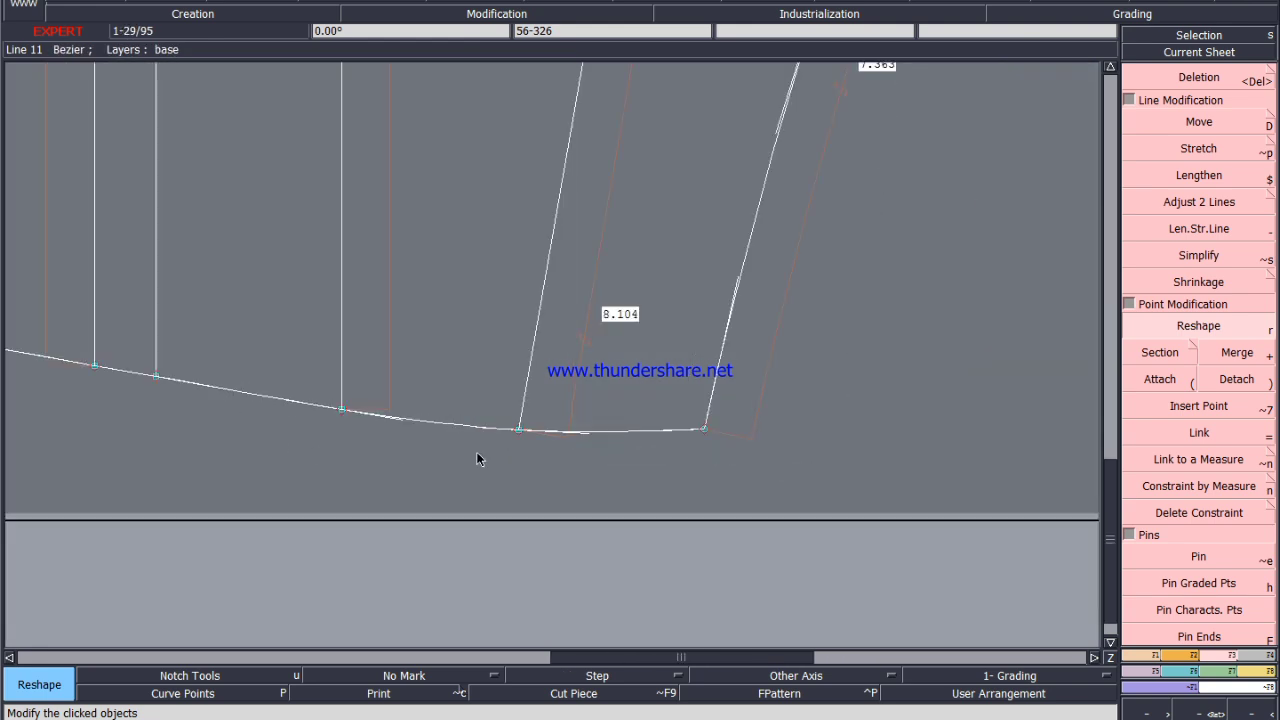
# Lengthen the high hip point's tangent handle toward the low hip to smooth the back side seam.
pyautogui.scroll(-2, 600, 495)
pyautogui.scroll(5, 484, 495)
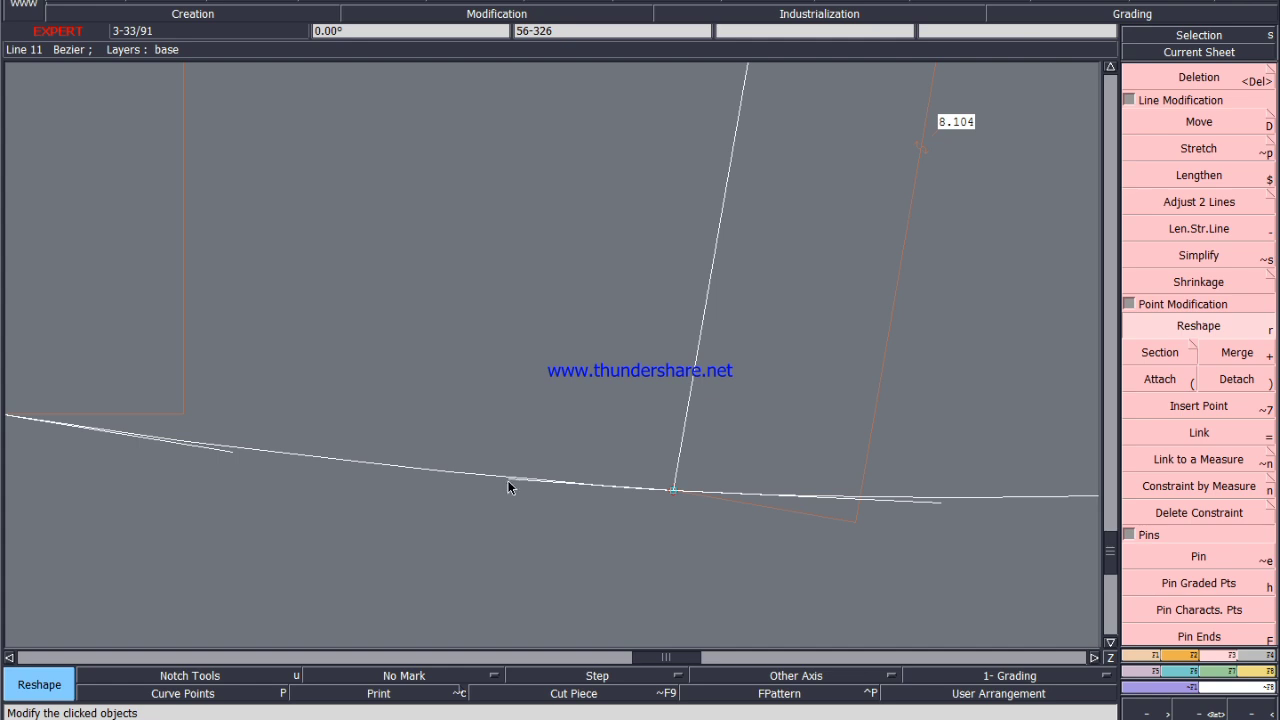
pyautogui.click(507, 479)
pyautogui.click(465, 477)
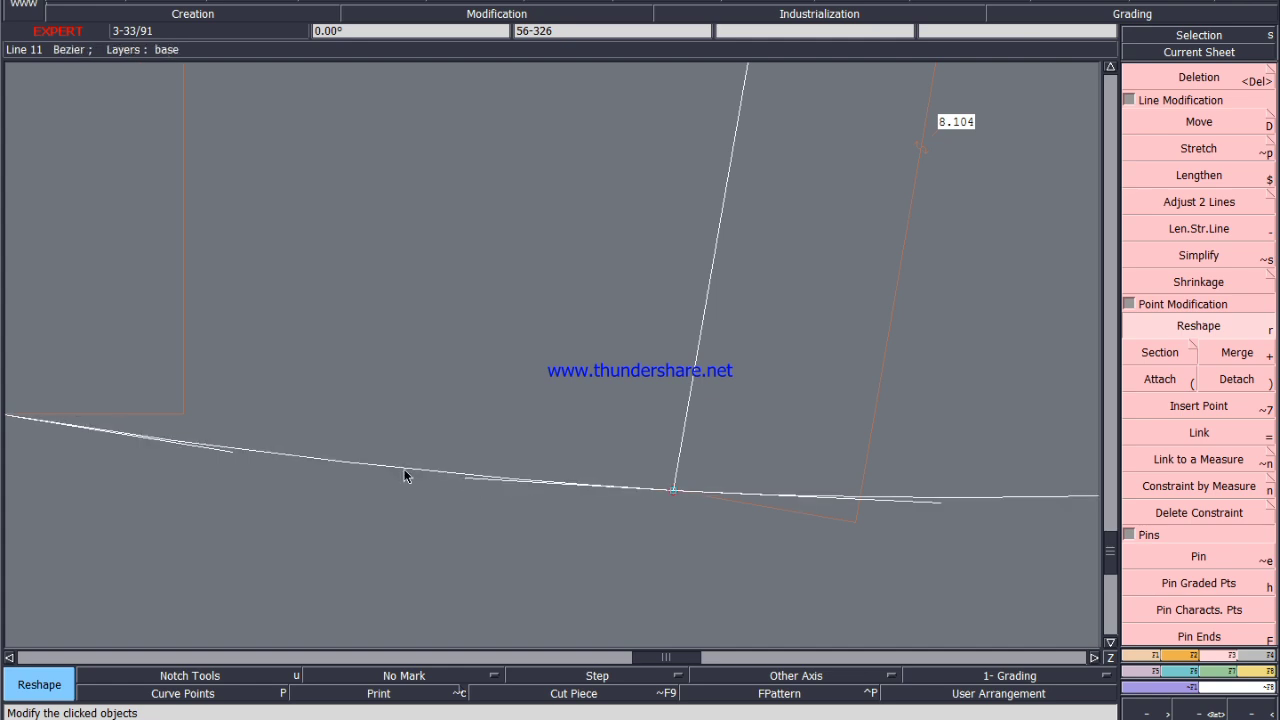
pyautogui.scroll(-1, 444, 491)
pyautogui.scroll(-2, 757, 518)
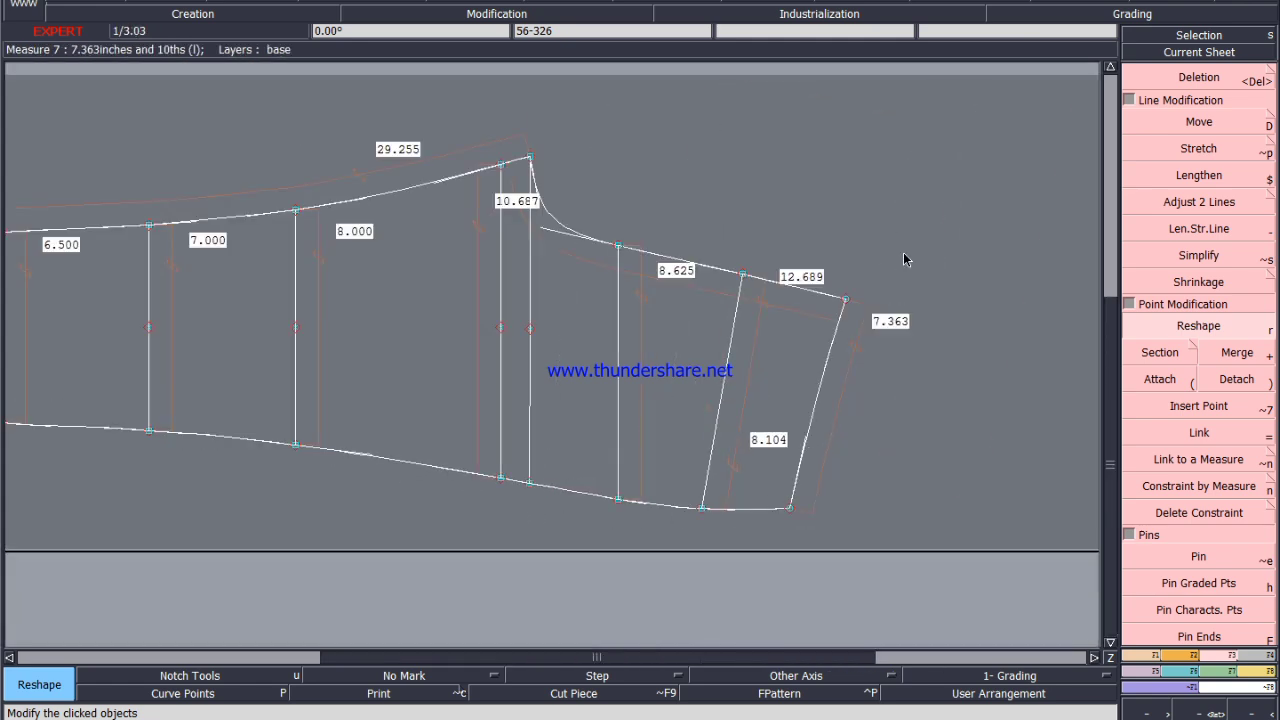
# Select the two back waistline end points and shift them by a further -0.125 inches in Y with 0 in X.
pyautogui.moveTo(904, 254); pyautogui.dragTo(777, 558)
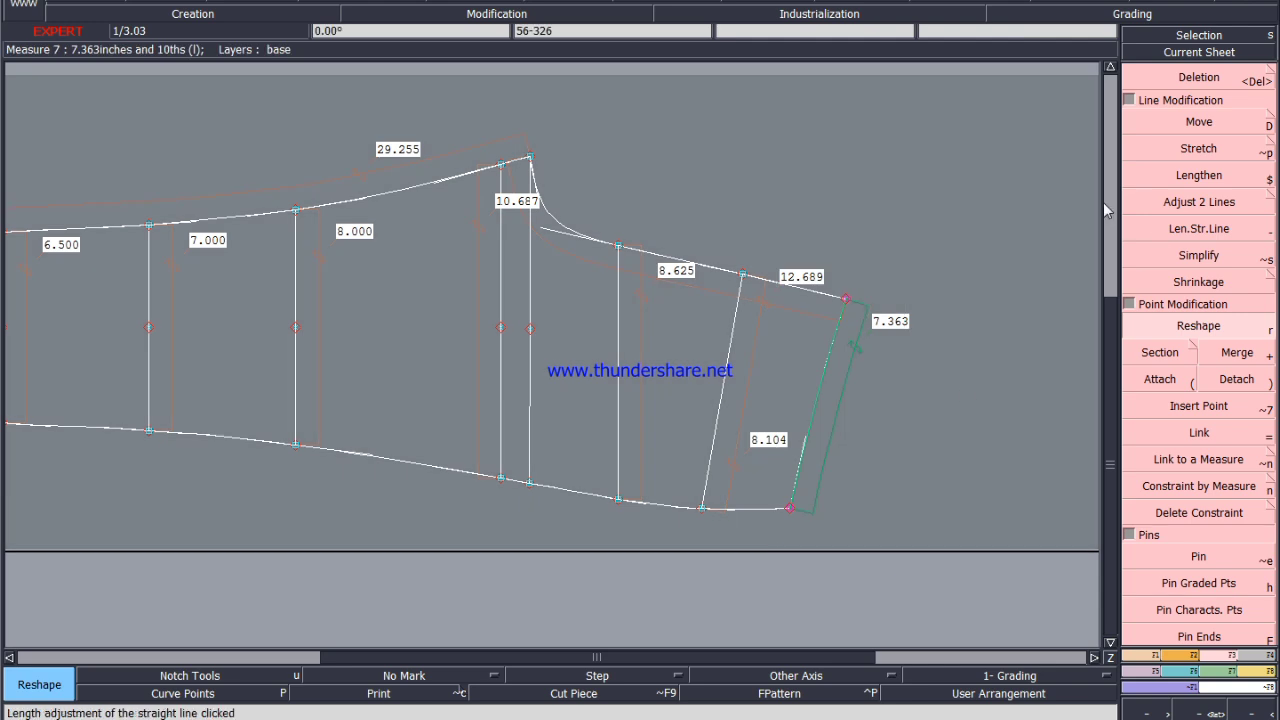
pyautogui.press('d')
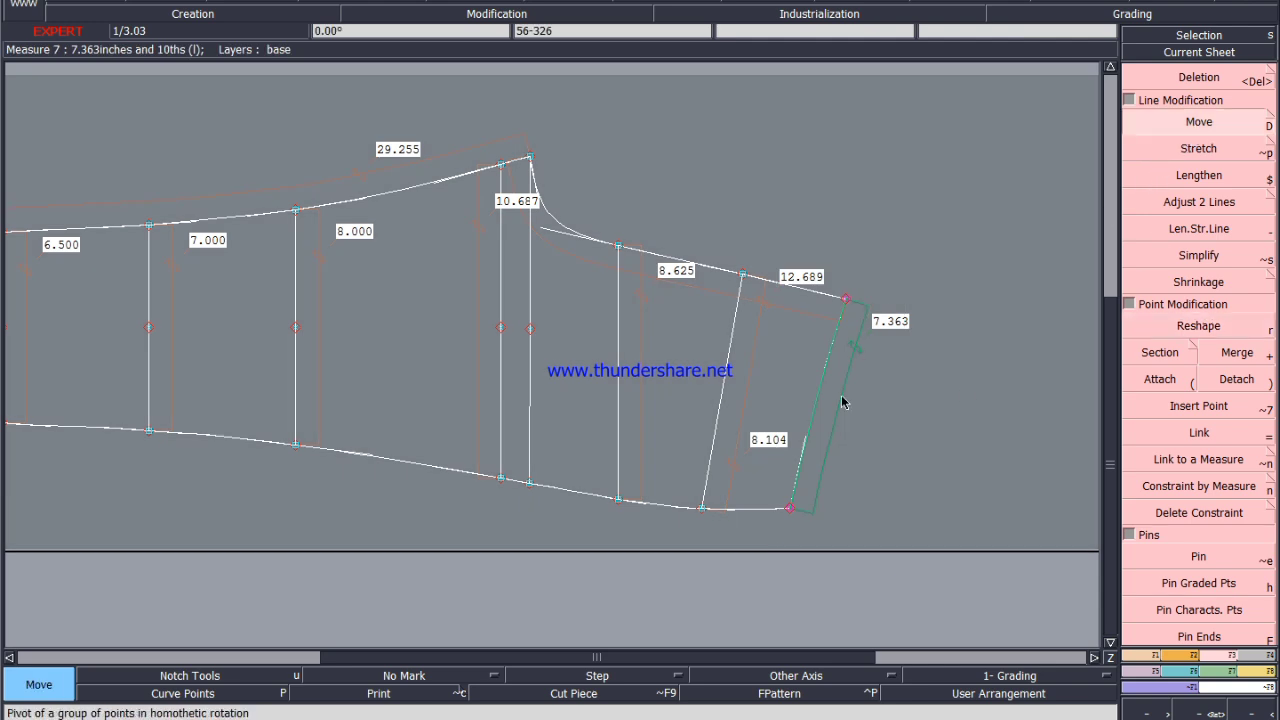
pyautogui.click(790, 510)
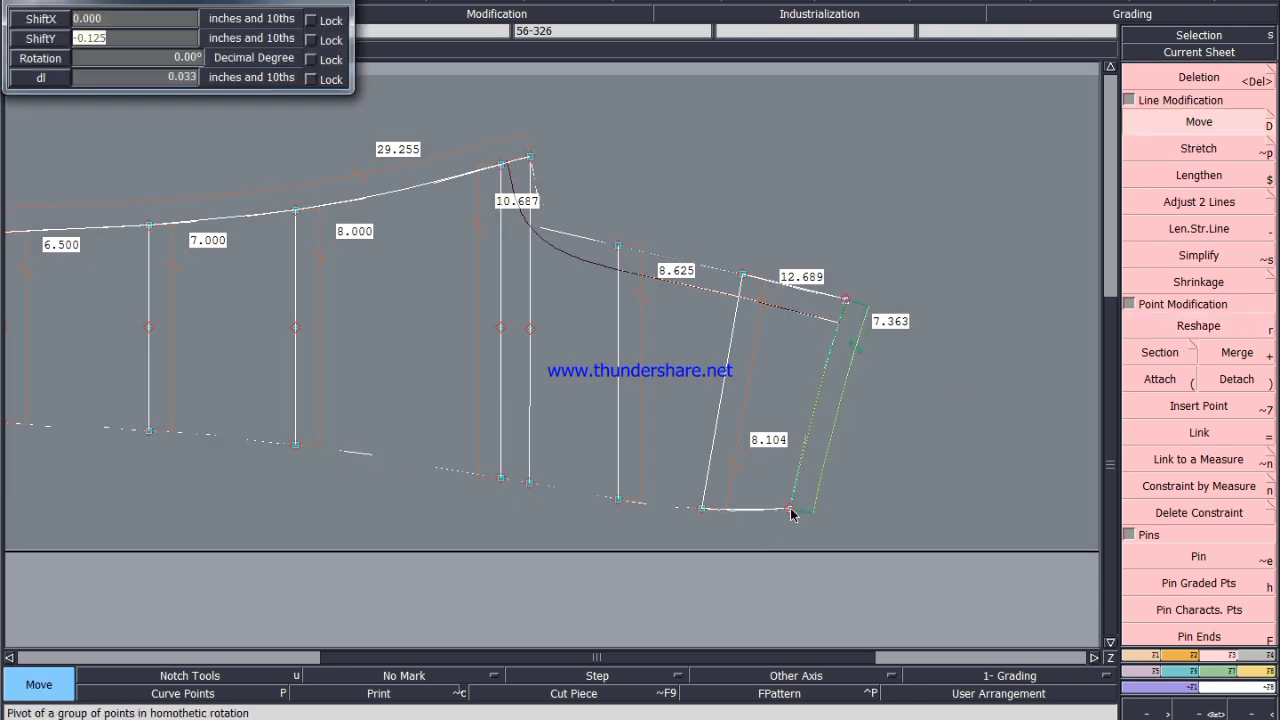
pyautogui.press('BackSpace')
pyautogui.write('-.125')
pyautogui.press('Return')
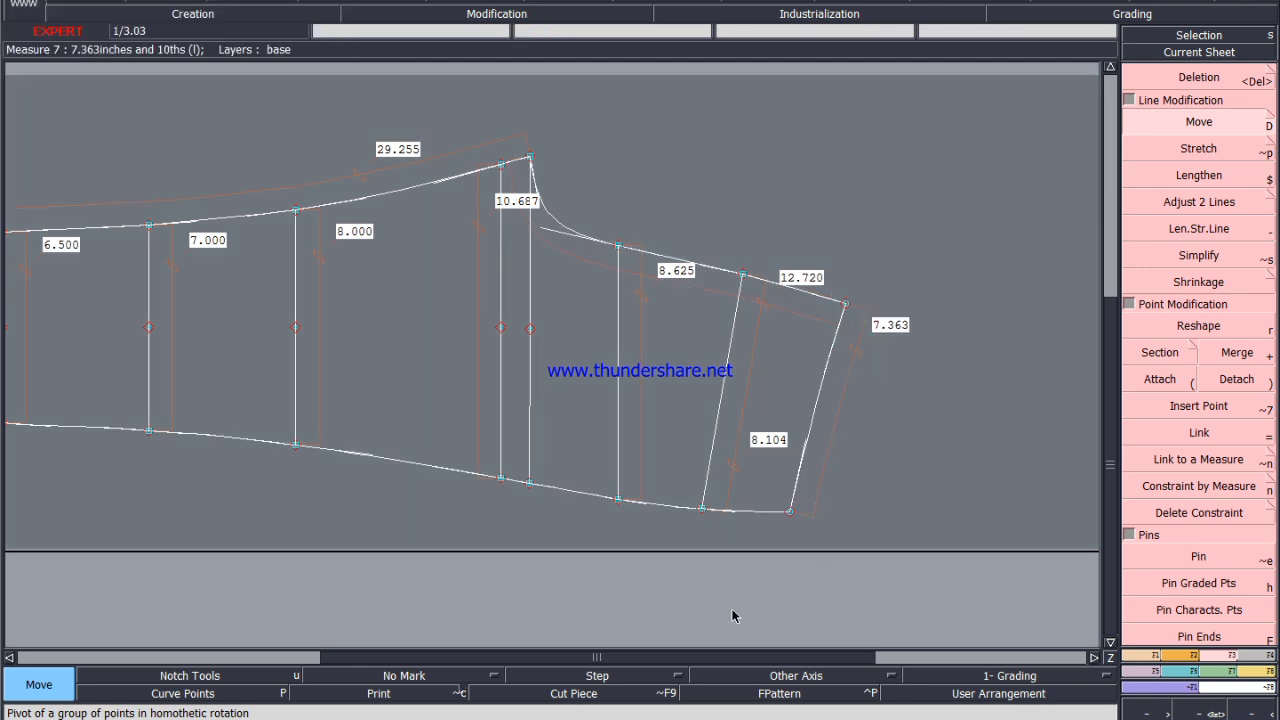
pyautogui.scroll(3, 733, 497)
pyautogui.scroll(-3, 646, 468)
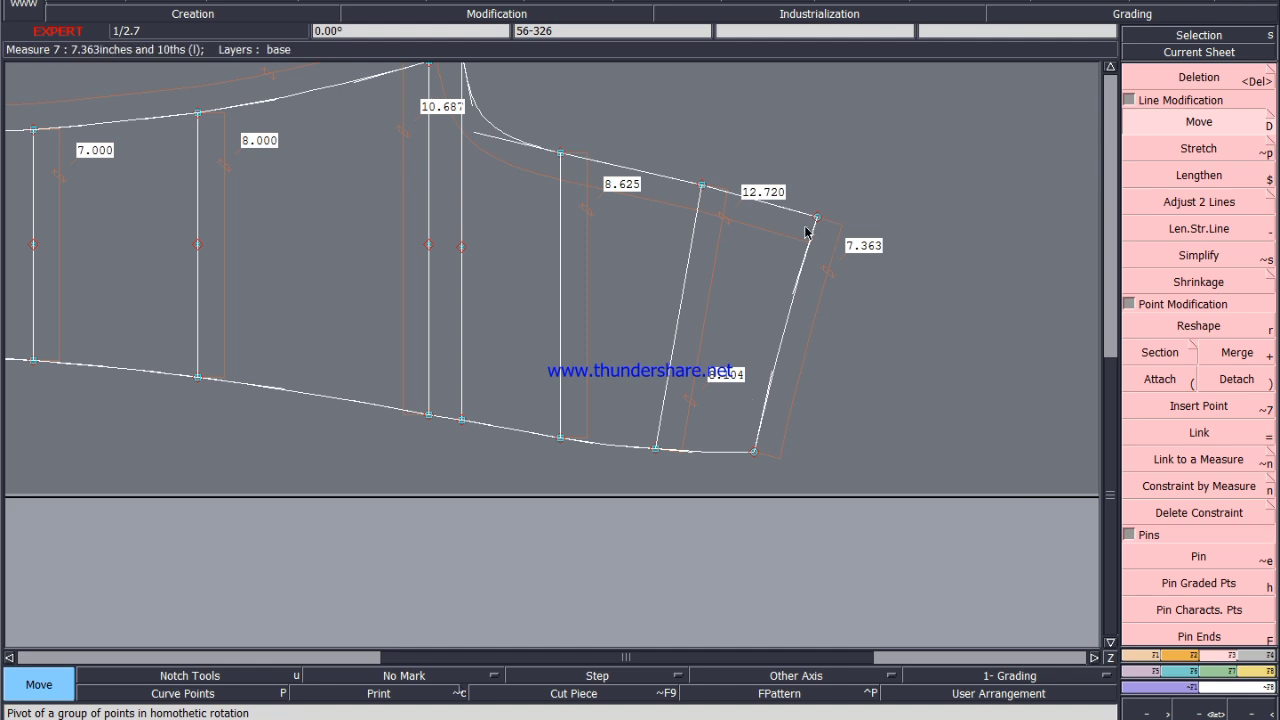
# Select the four end points of the back waist and high hip lines and shift them by 0 in X and -0.062 inches in Y.
pyautogui.moveTo(885, 132); pyautogui.dragTo(626, 504)
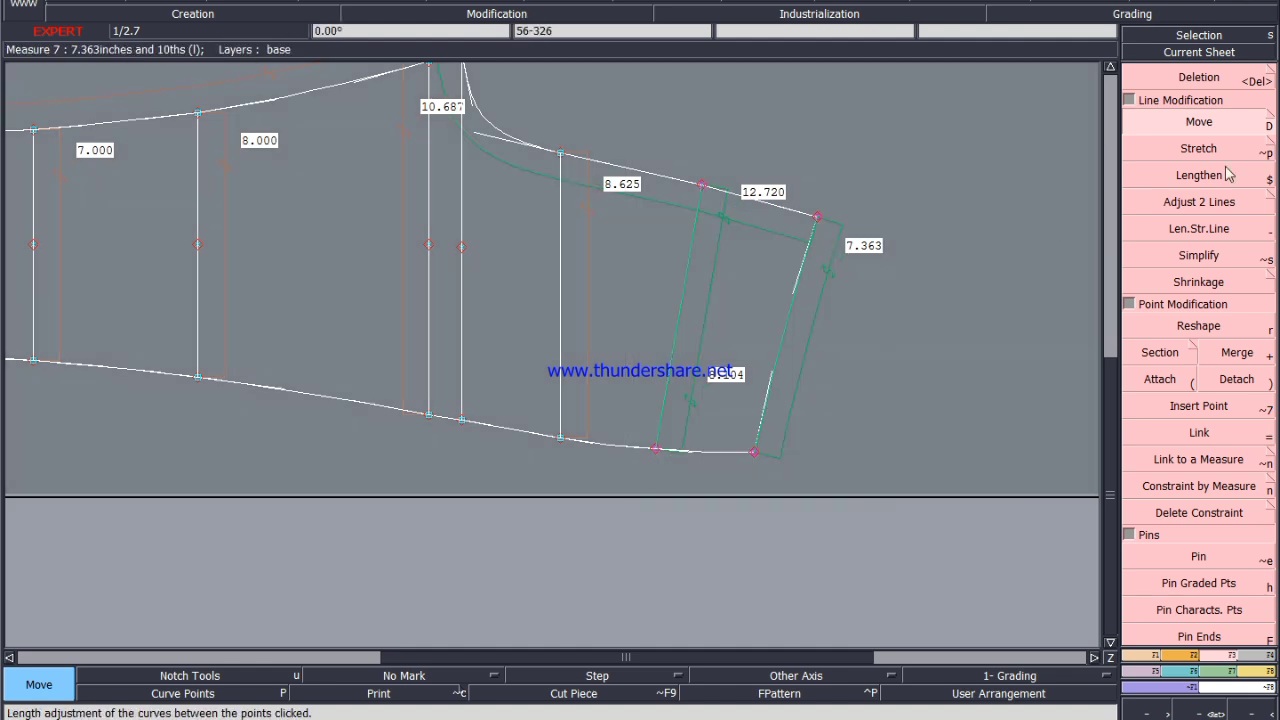
pyautogui.click(701, 188)
pyautogui.write('0')
pyautogui.press('Tab')
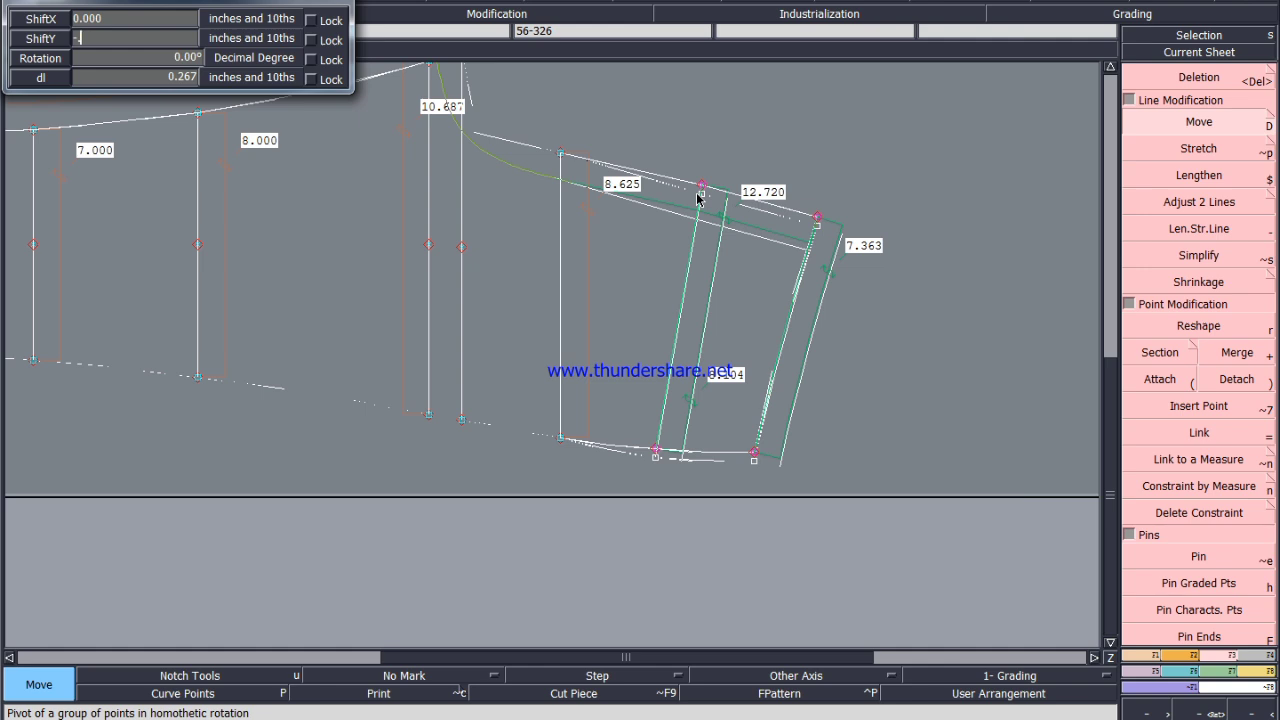
pyautogui.write('-0.062')
pyautogui.press('Return')
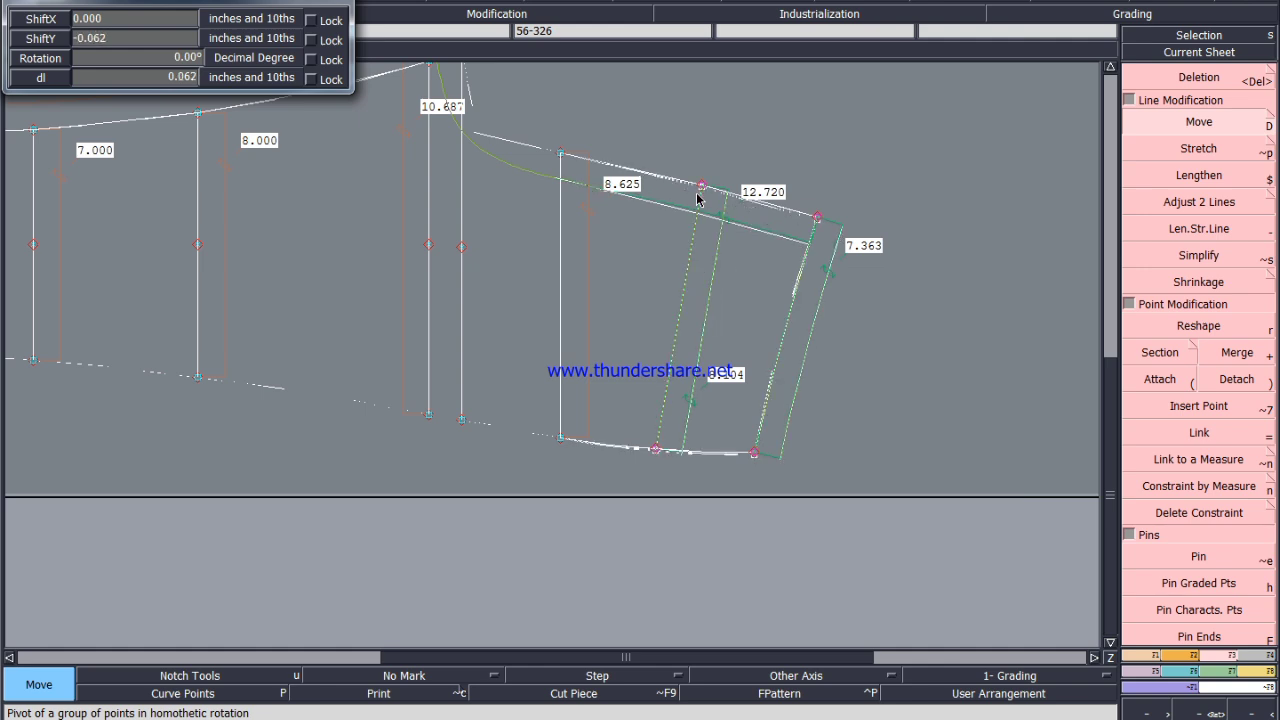
# Shift the selected inseam-side thigh and crotch points together in negative X with 0 in Y, shortening the back inseam to about 29.01 inches.
pyautogui.press('less')
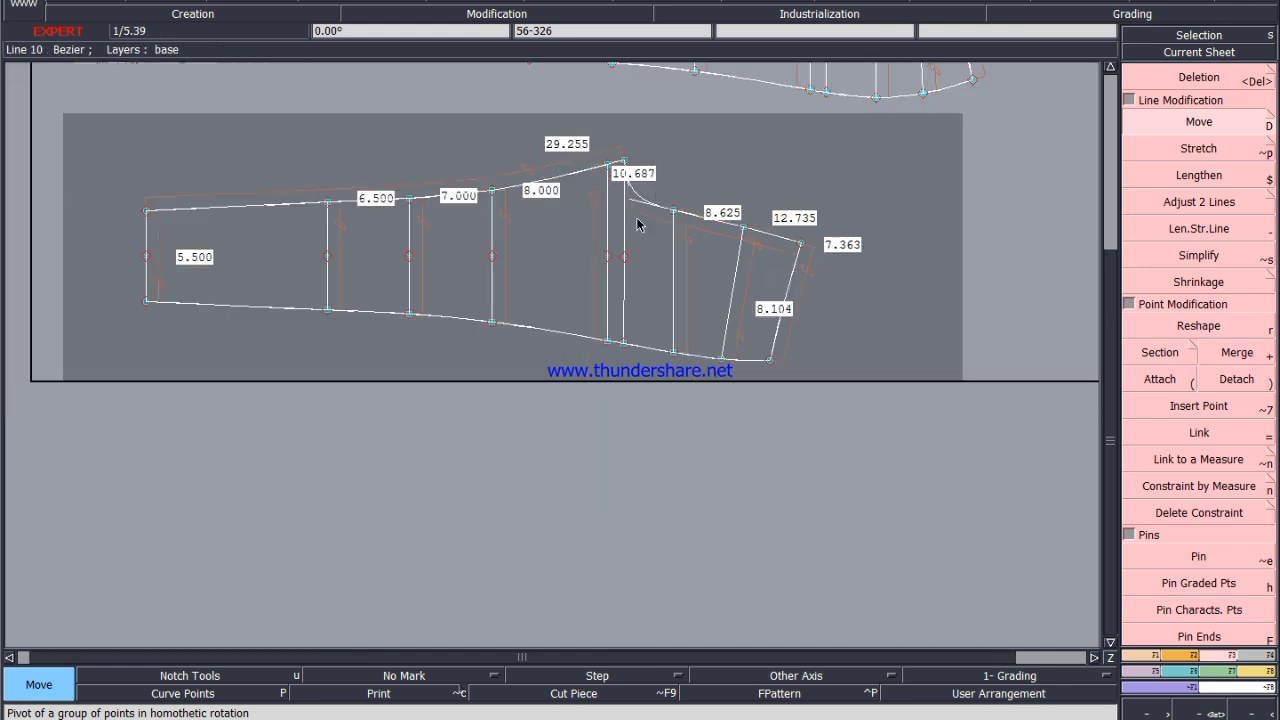
pyautogui.click(1150, 80)
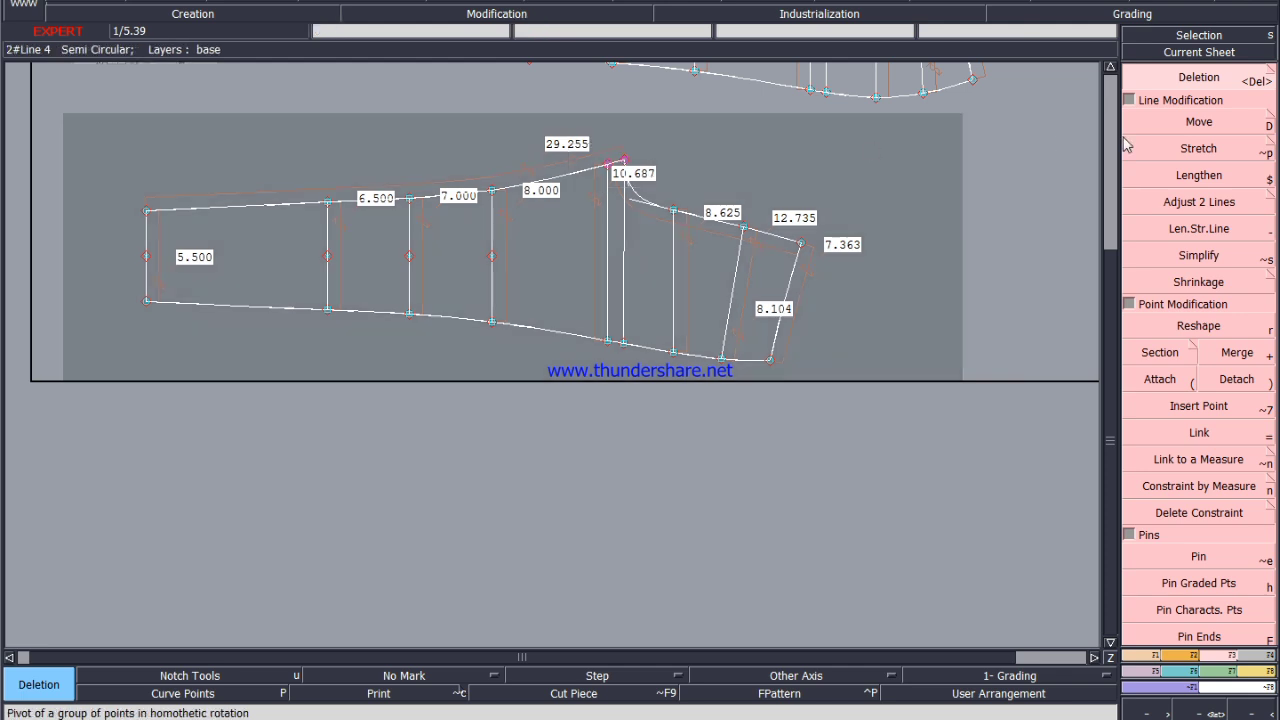
pyautogui.press('d')
pyautogui.click(622, 162)
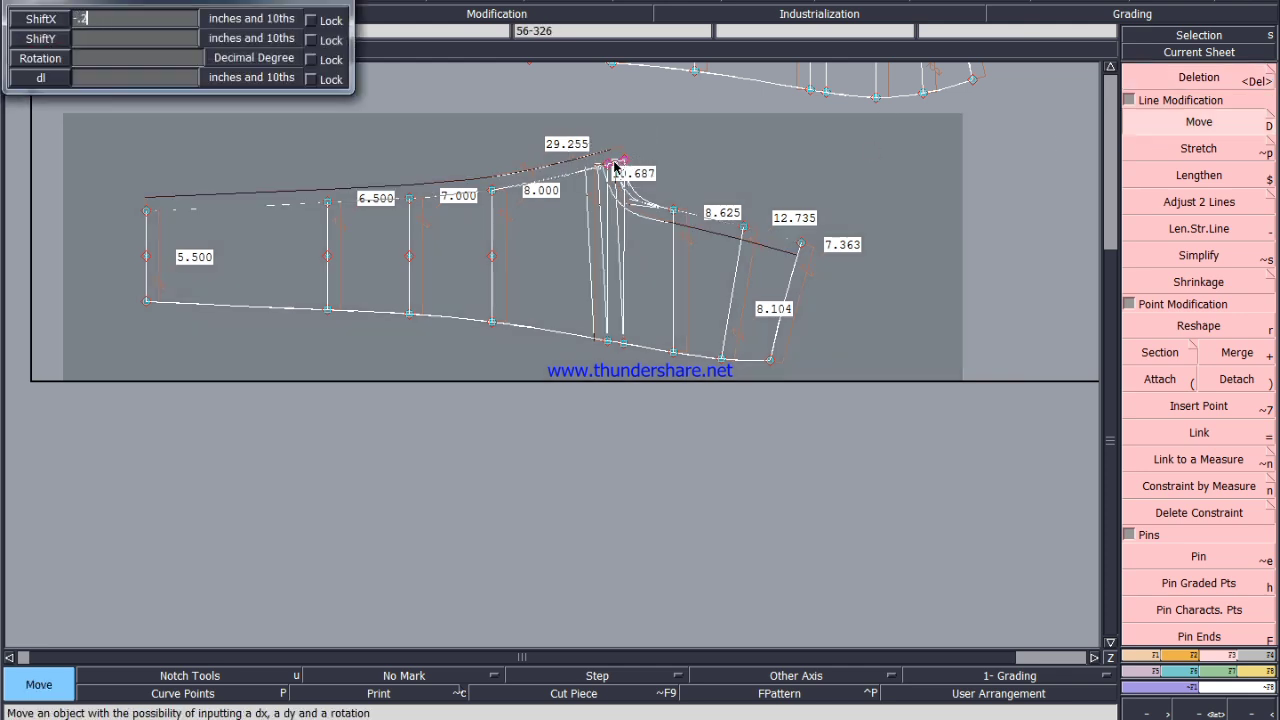
pyautogui.press('Tab')
pyautogui.write('0')
pyautogui.press('Return')
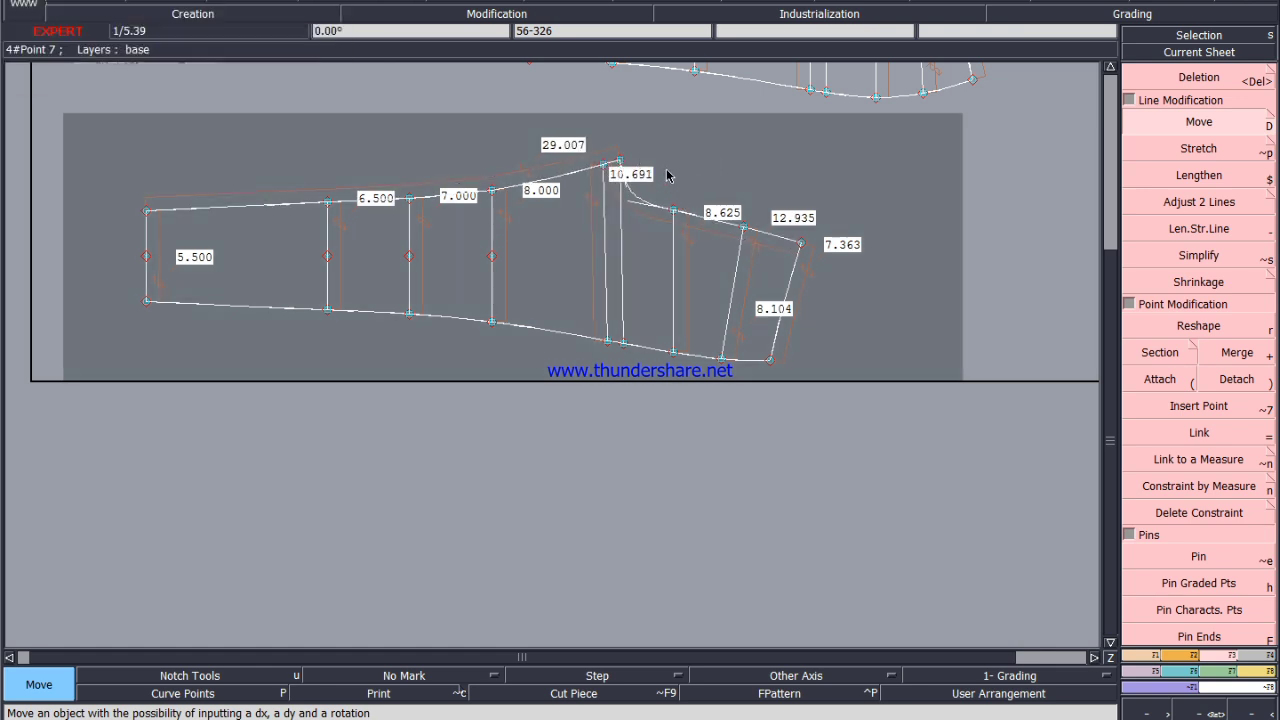
# Move the inseam-side thigh and crotch points again in negative X, shortening the back inseam to about 28.76 inches.
pyautogui.scroll(-1, 590, 225)
pyautogui.scroll(2, 606, 183)
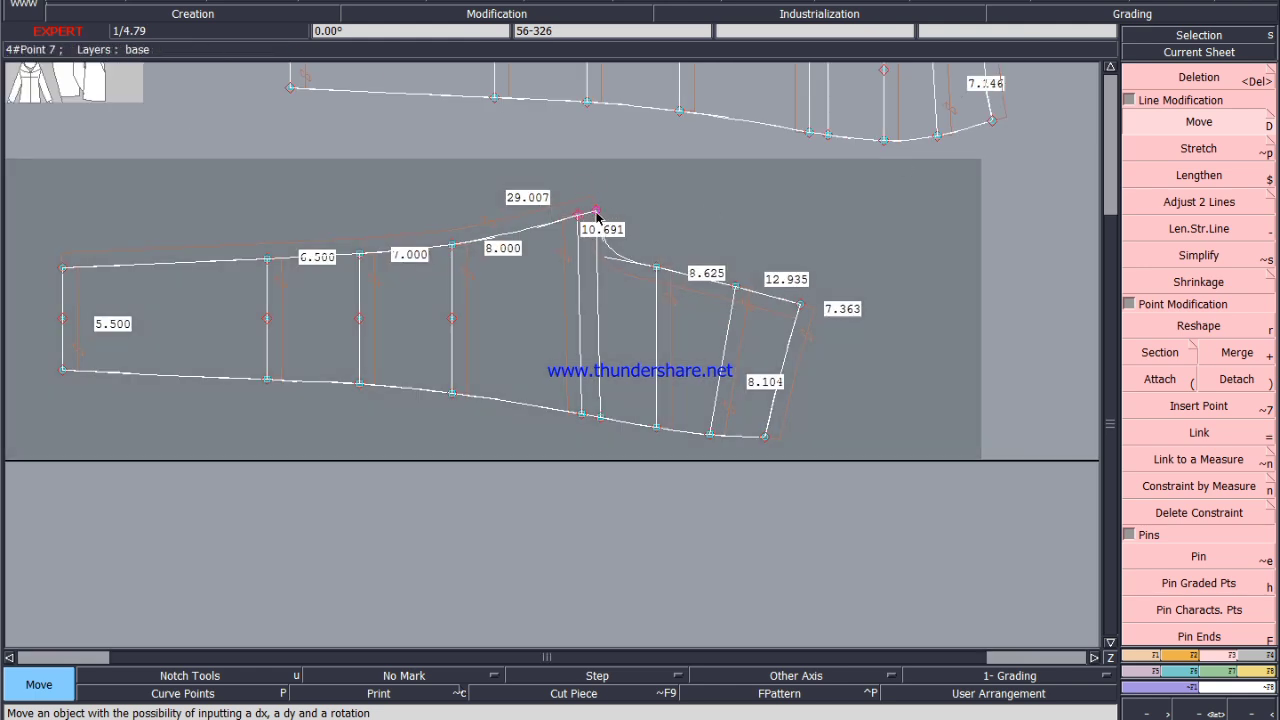
pyautogui.click(596, 212)
pyautogui.click(591, 212)
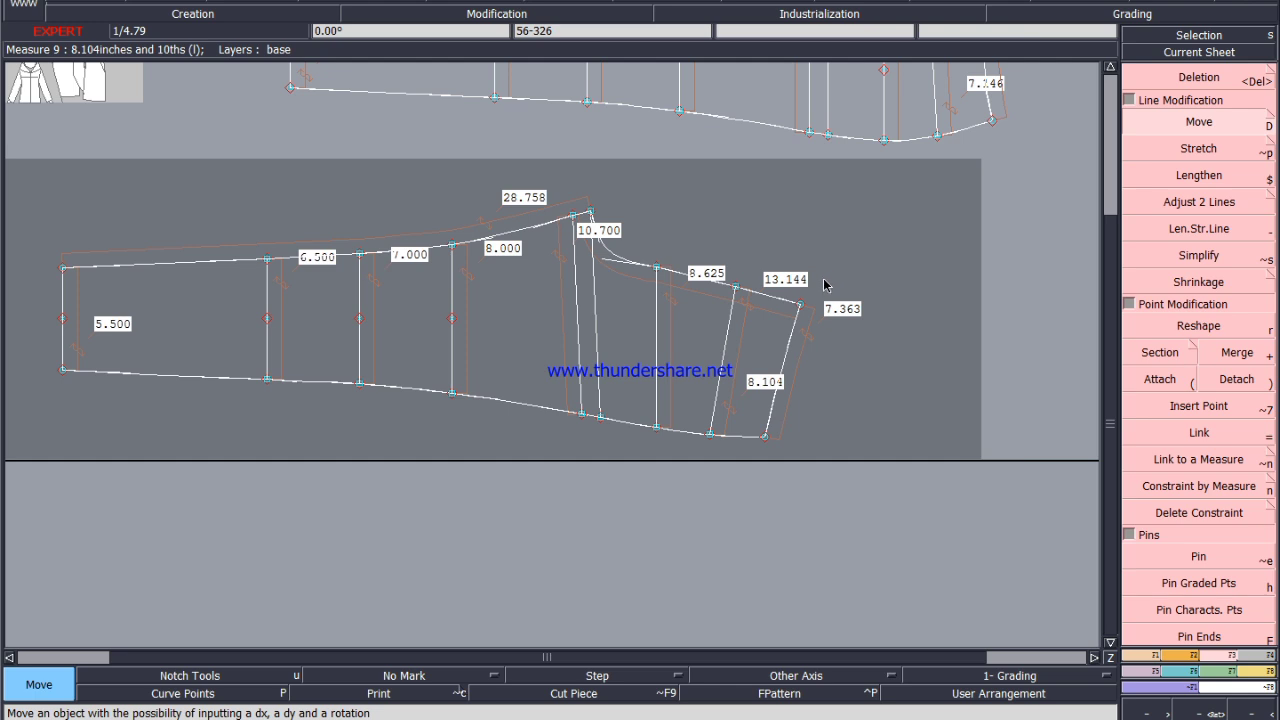
# Select the centre-back end points of the waist and high hip lines and shift them -0.144 inches in X and 0 in Y.
pyautogui.scroll(3, 824, 285)
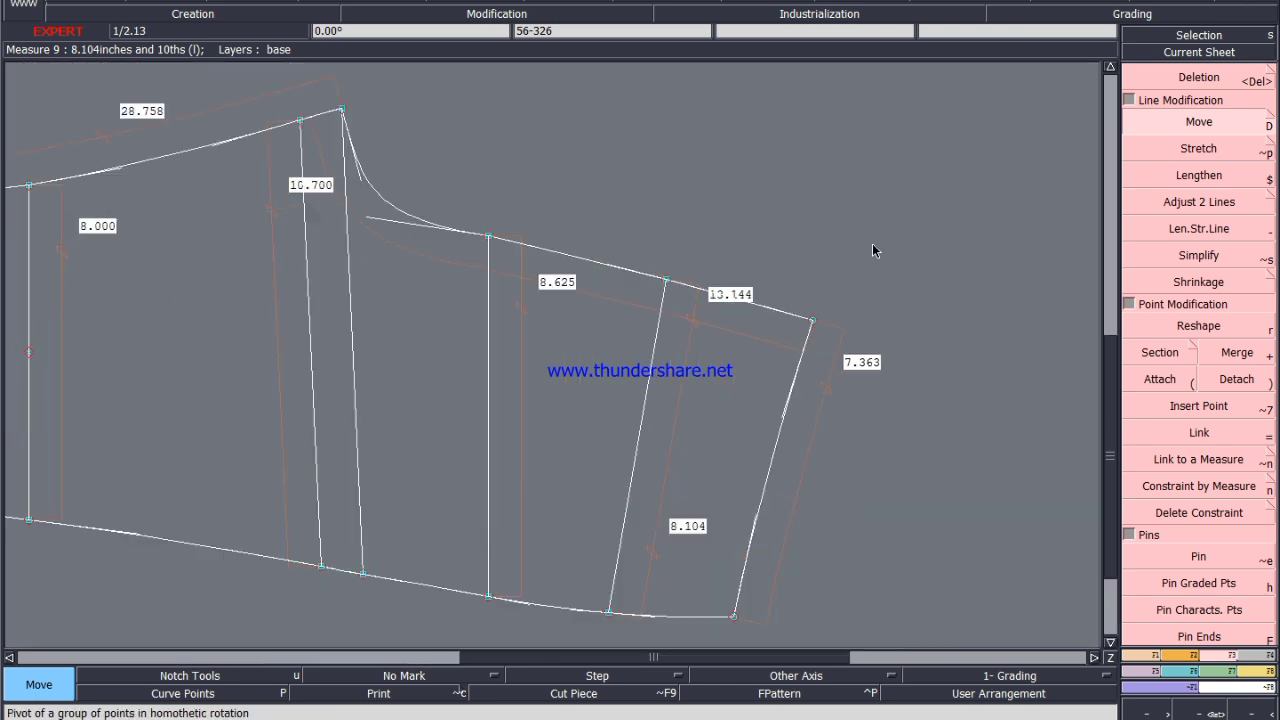
pyautogui.moveTo(905, 195); pyautogui.dragTo(551, 402)
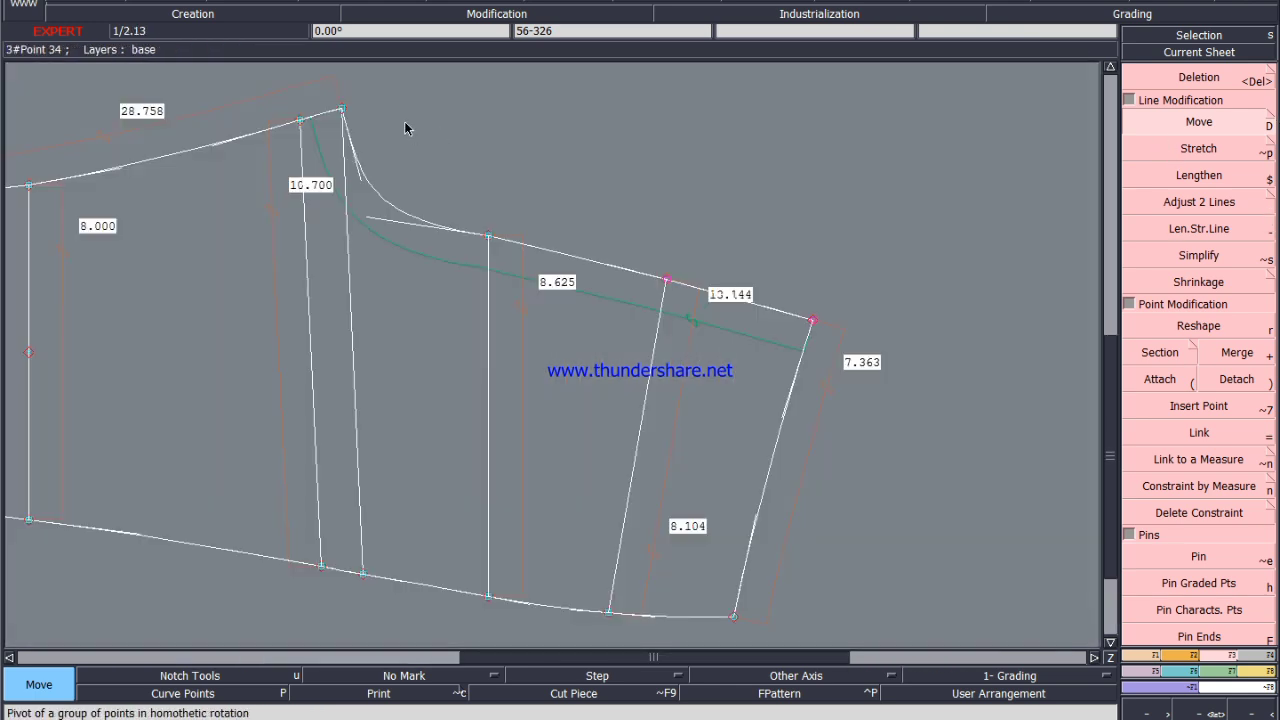
pyautogui.click(812, 322)
pyautogui.write('-')
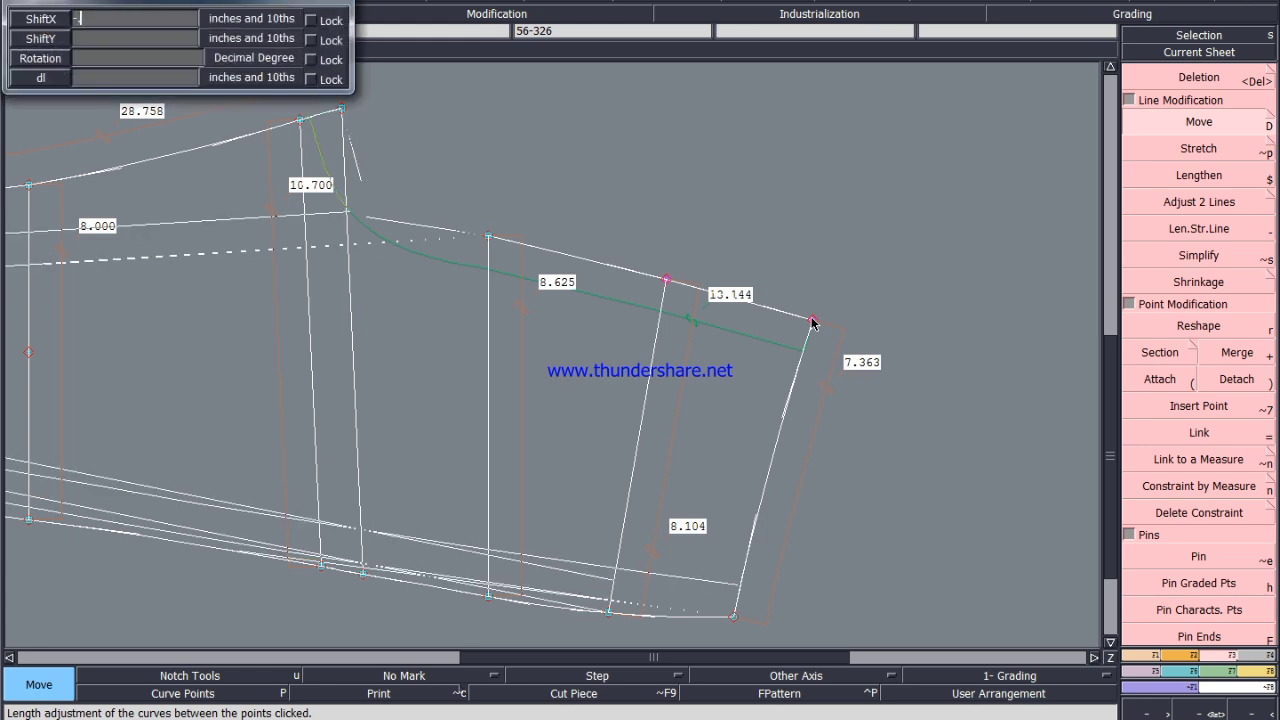
pyautogui.write('.144')
pyautogui.press('Tab')
pyautogui.write('0')
pyautogui.press('Tab')
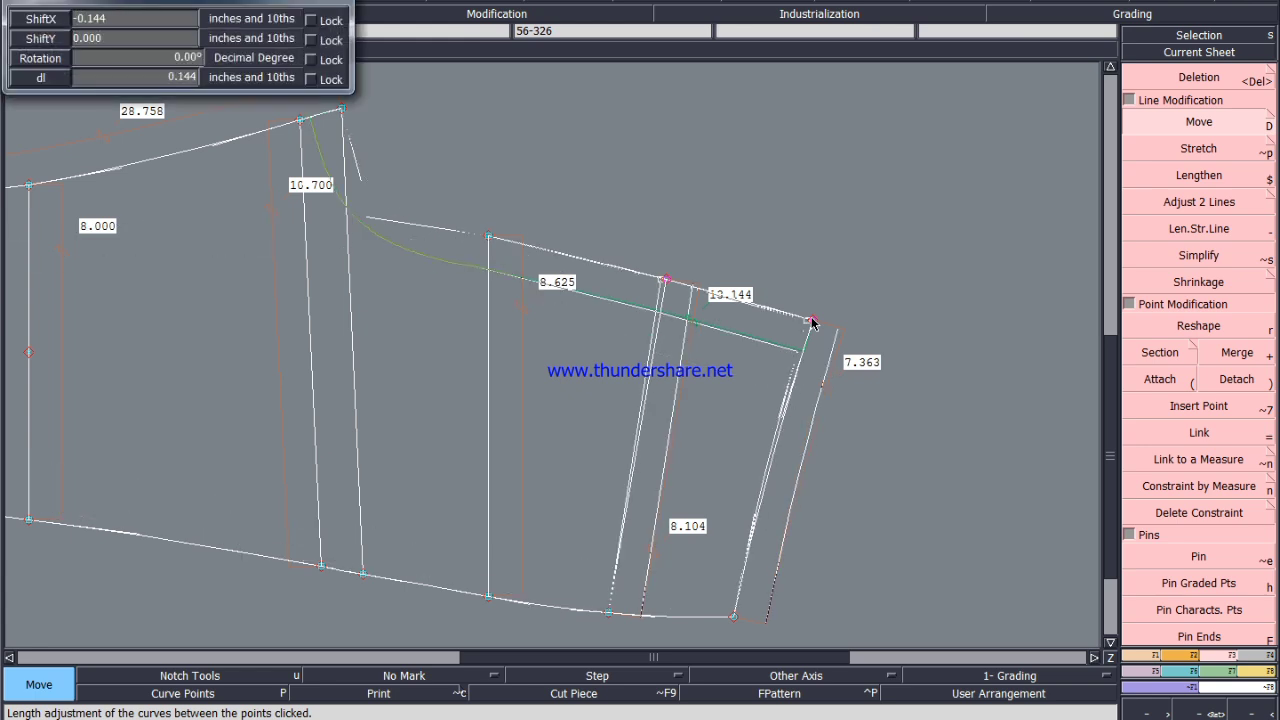
pyautogui.press('Return')
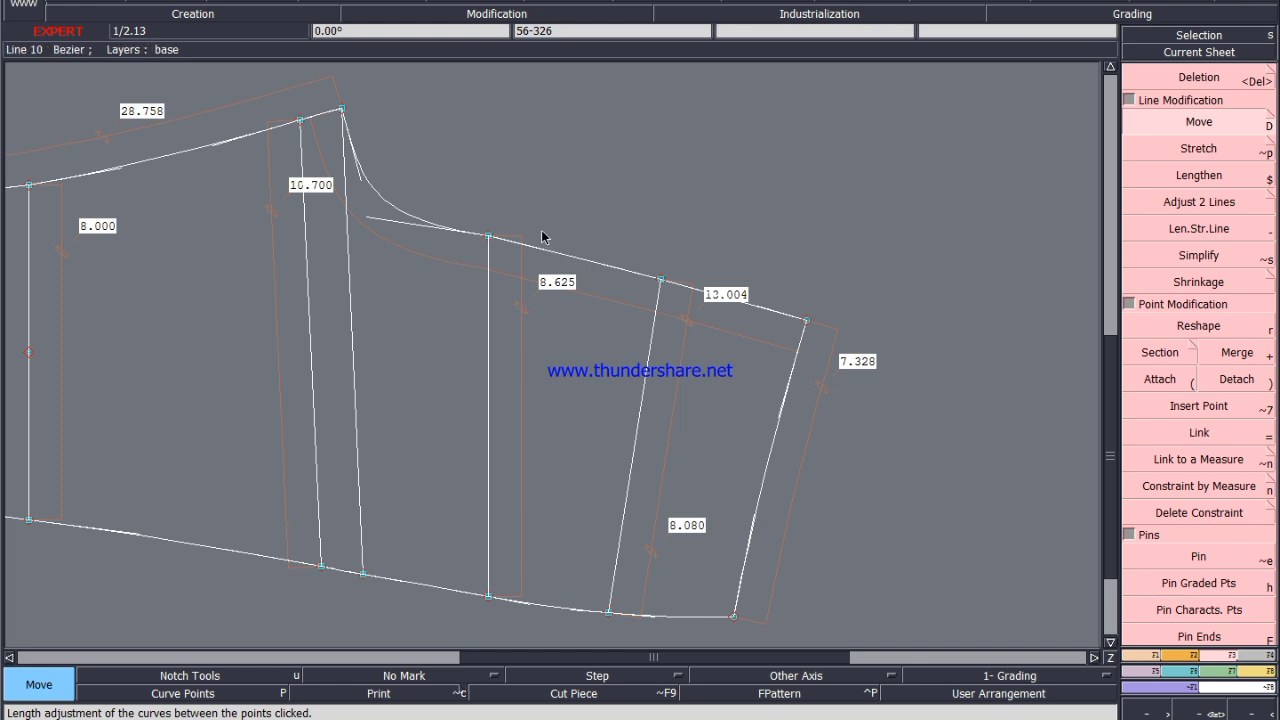
# Reshape the back crotch curve by adjusting both tangent handles and raising the crotch point slightly, for a back rise of about 13.06 inches.
pyautogui.press('r')
pyautogui.scroll(1, 366, 163)
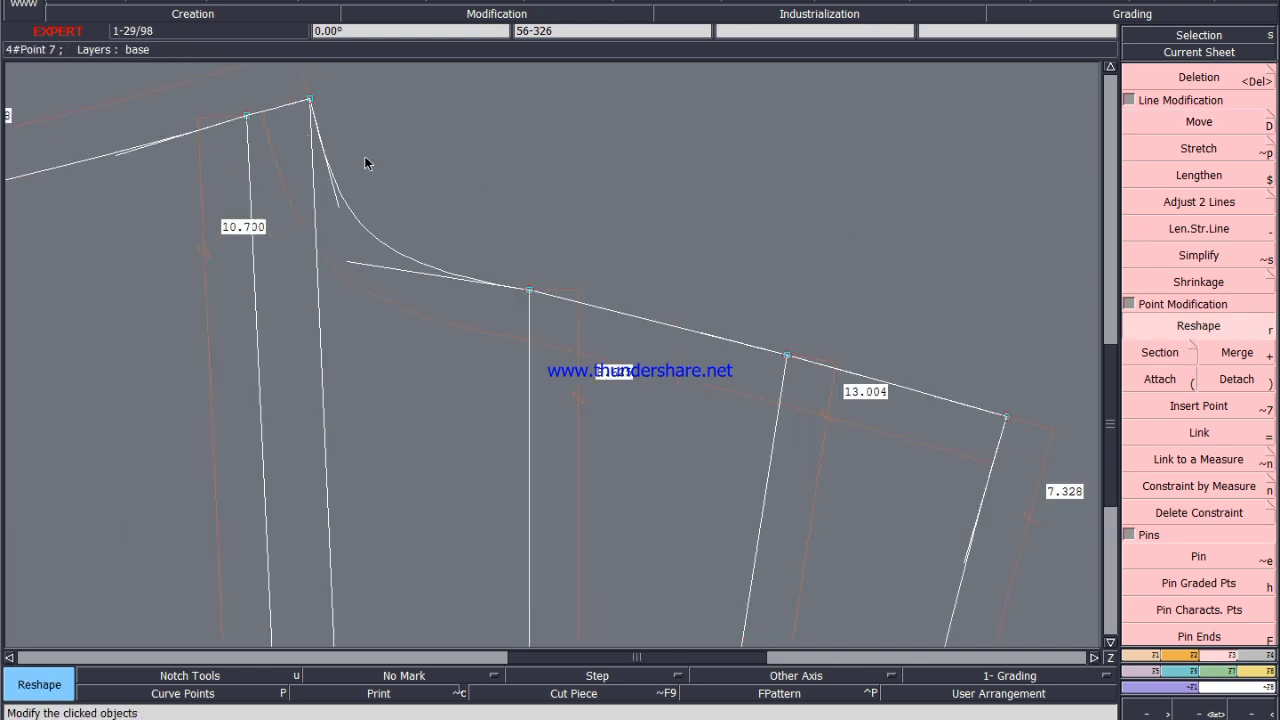
pyautogui.click(340, 208)
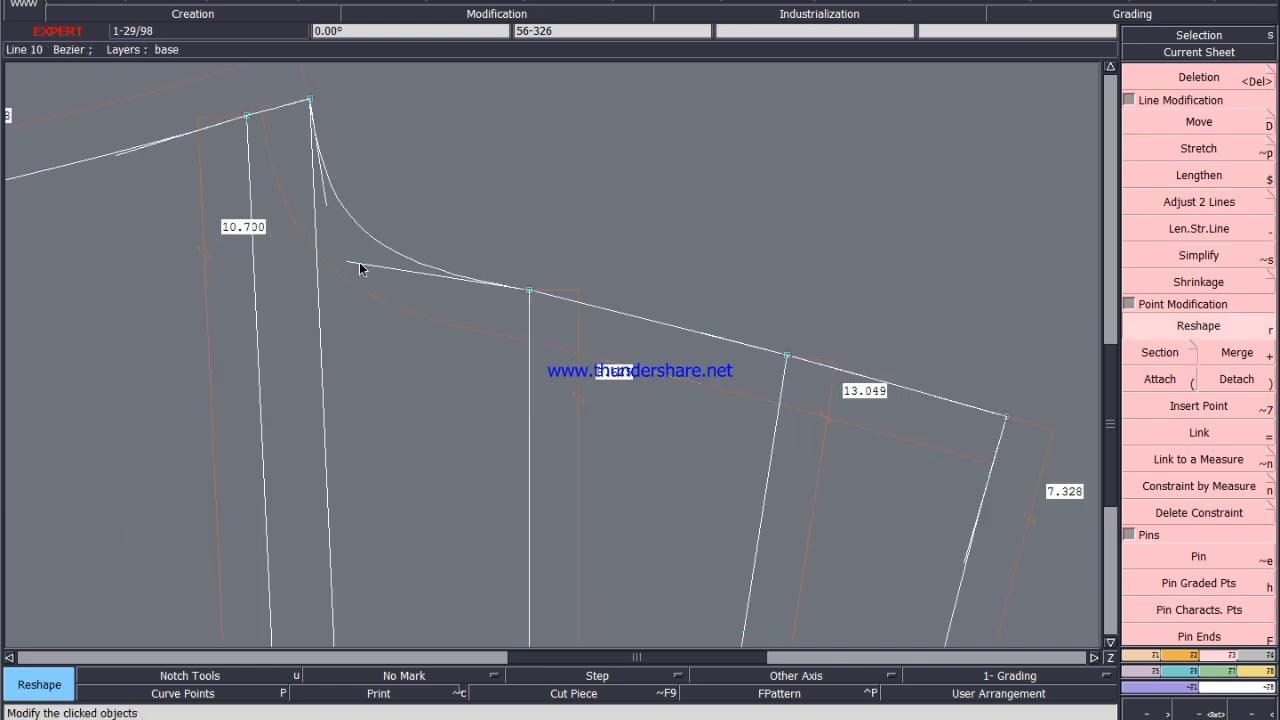
pyautogui.click(340, 246)
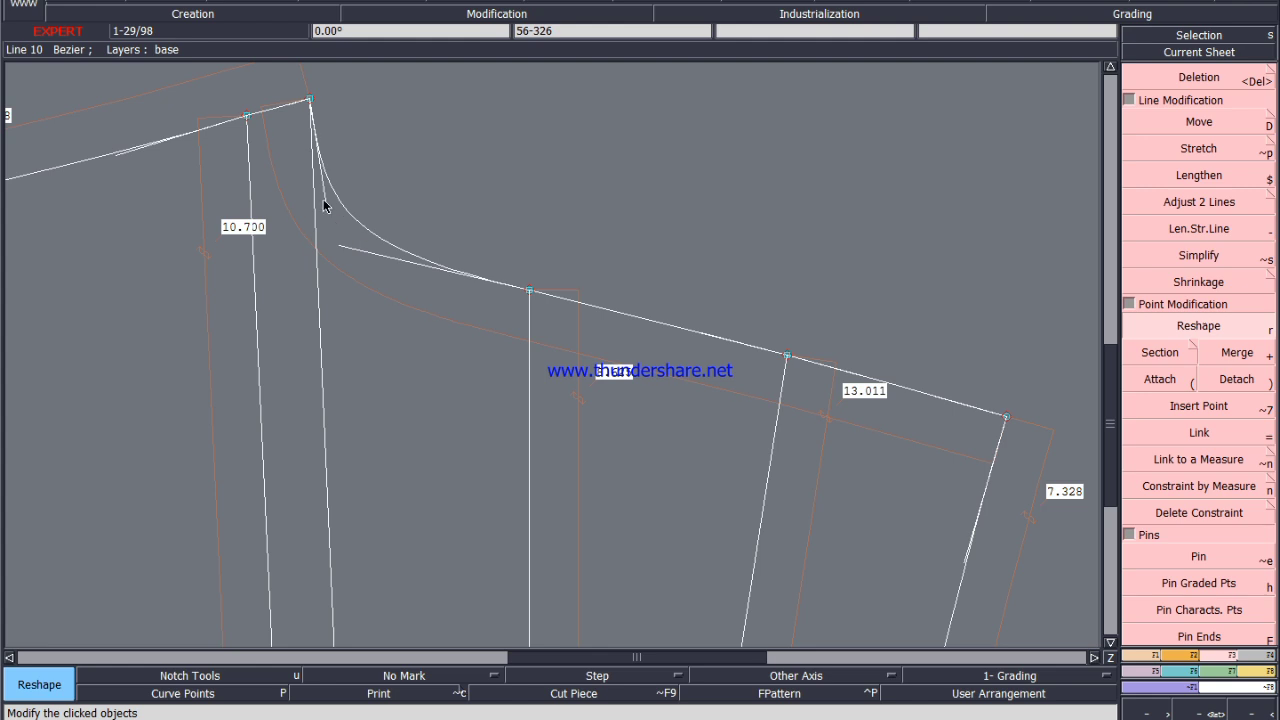
pyautogui.click(322, 202)
pyautogui.click(332, 219)
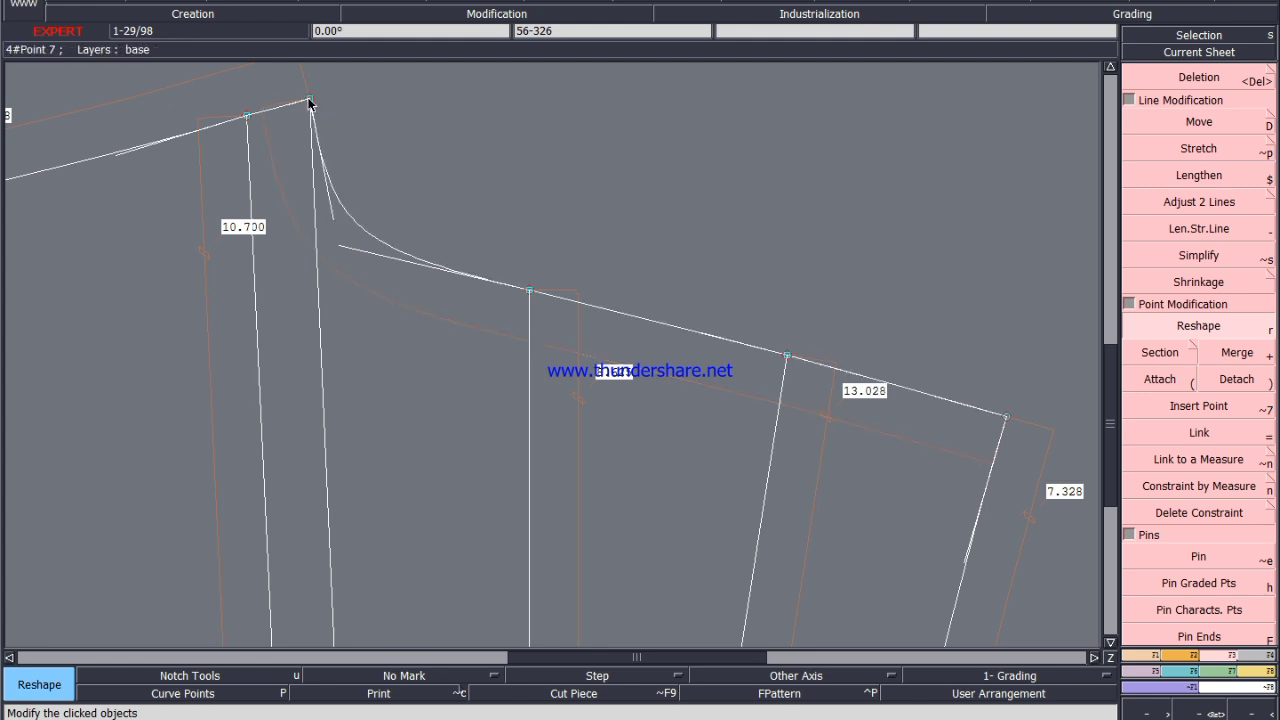
pyautogui.click(309, 99)
pyautogui.click(309, 96)
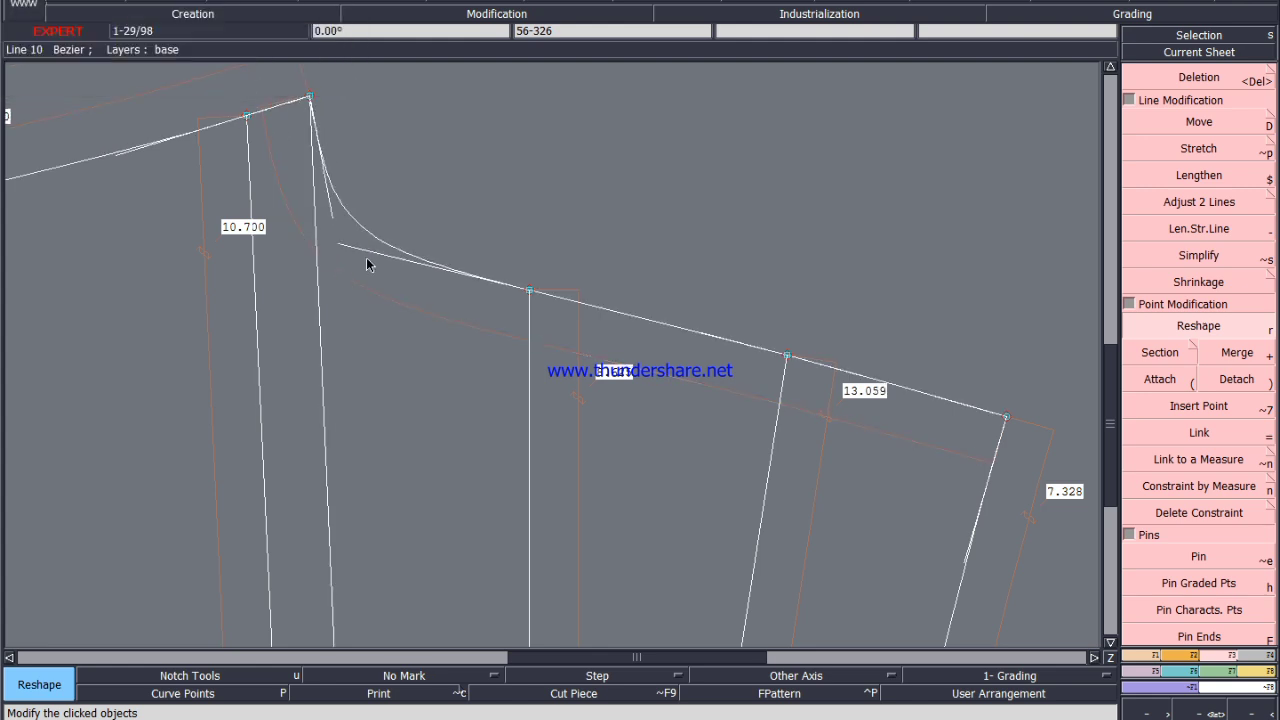
# Shift the centre-back end points of the waist and high hip lines by a further -0.059 inches in X.
pyautogui.scroll(-2, 366, 257)
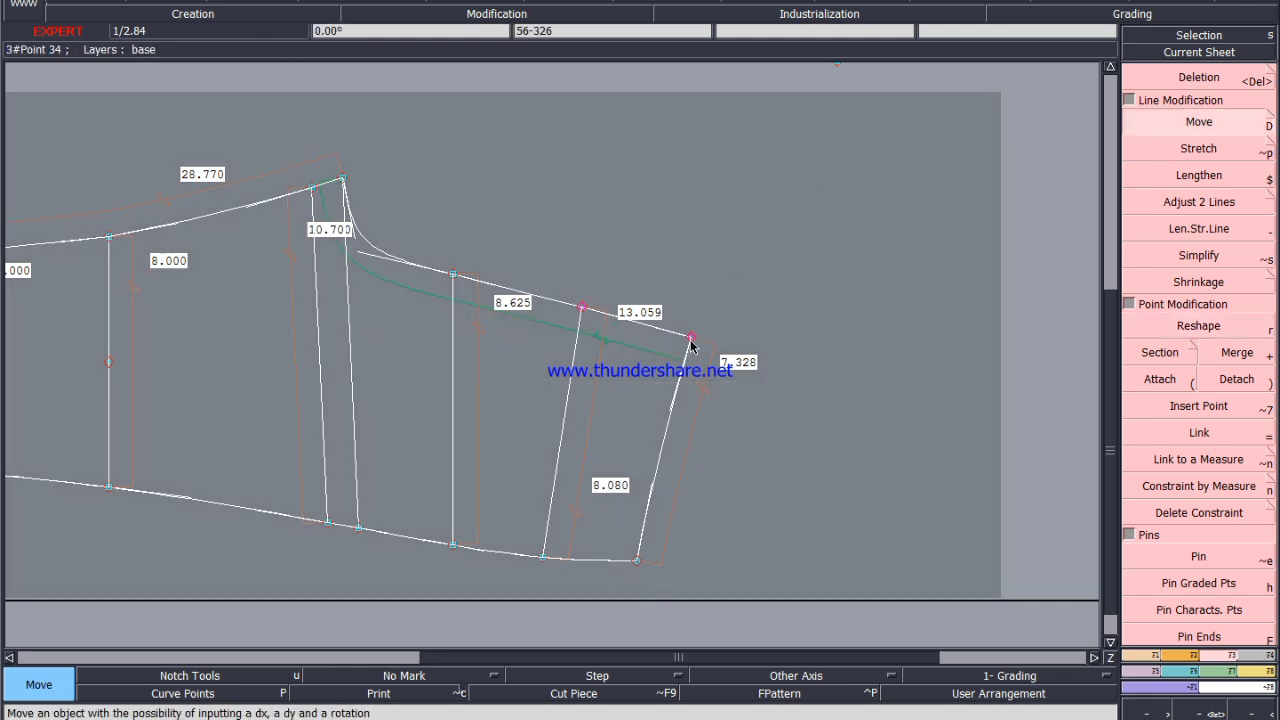
pyautogui.click(690, 345)
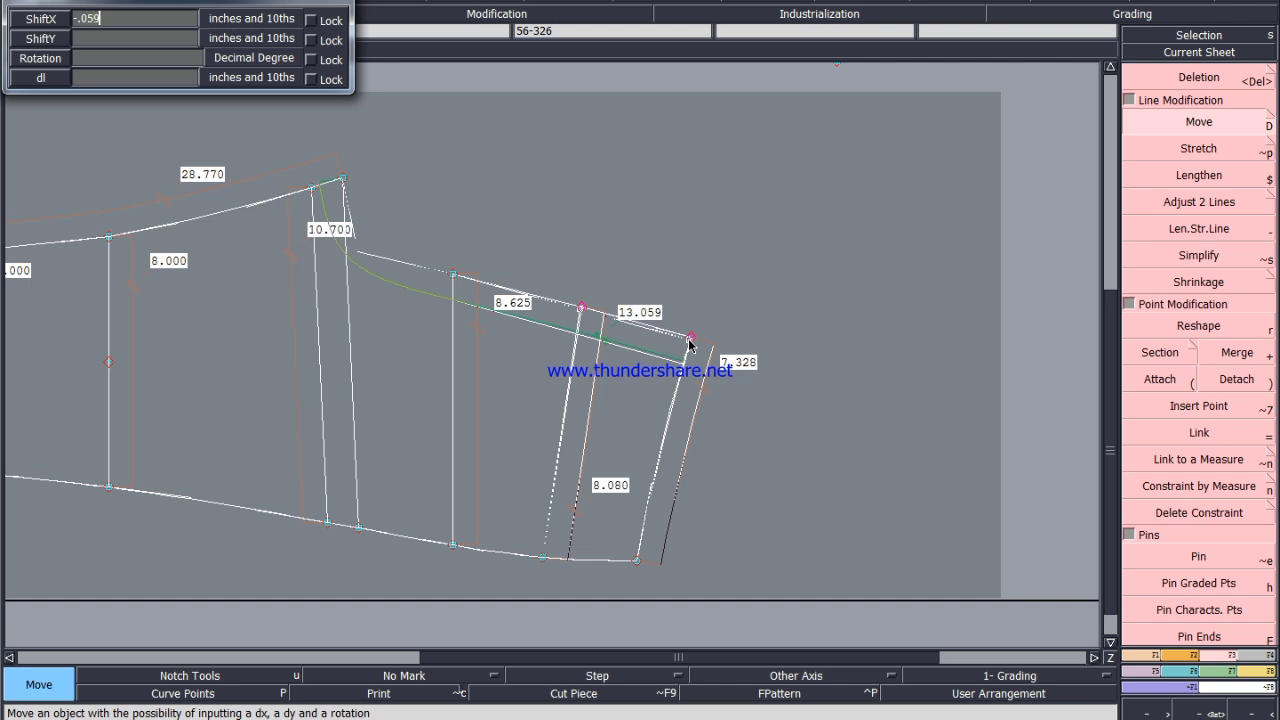
pyautogui.write('-.059')
pyautogui.press('Tab')
pyautogui.press('Return')
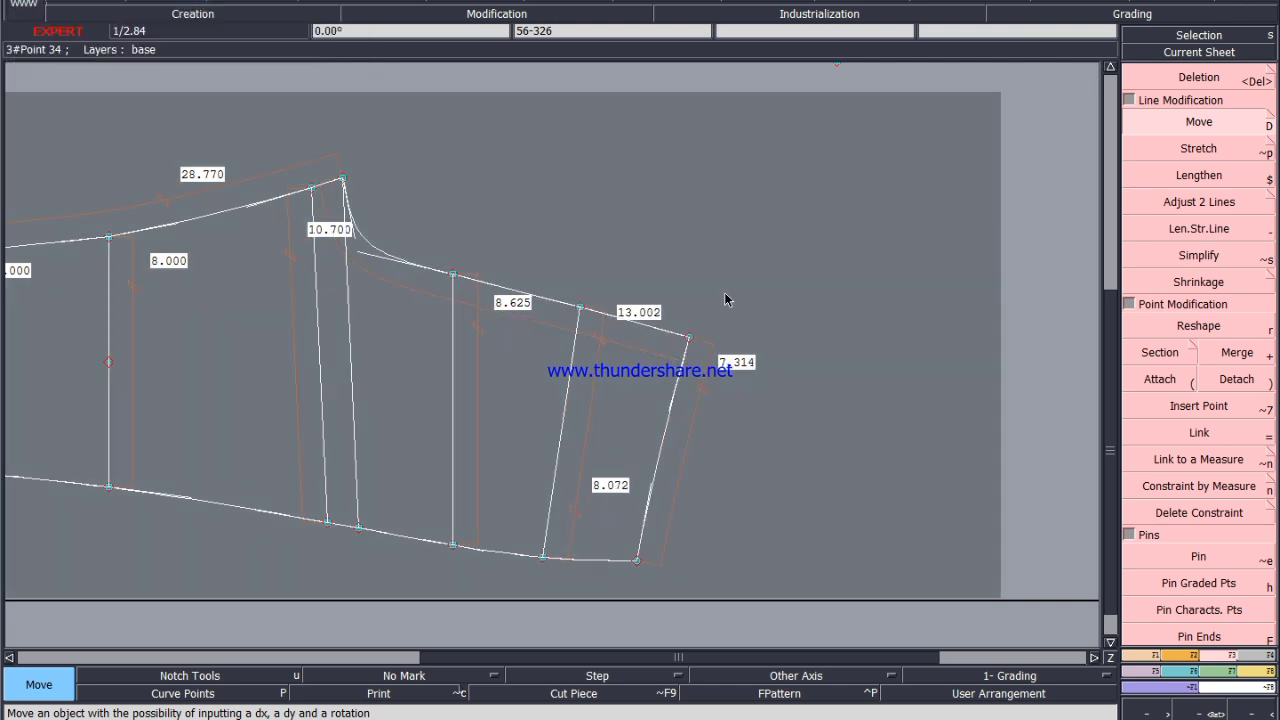
# Try mirroring the back waistline across a symmetry axis along the centre-back line, and undo the mirror and the axis.
pyautogui.hotkey('shift', 's')
pyautogui.click(687, 339)
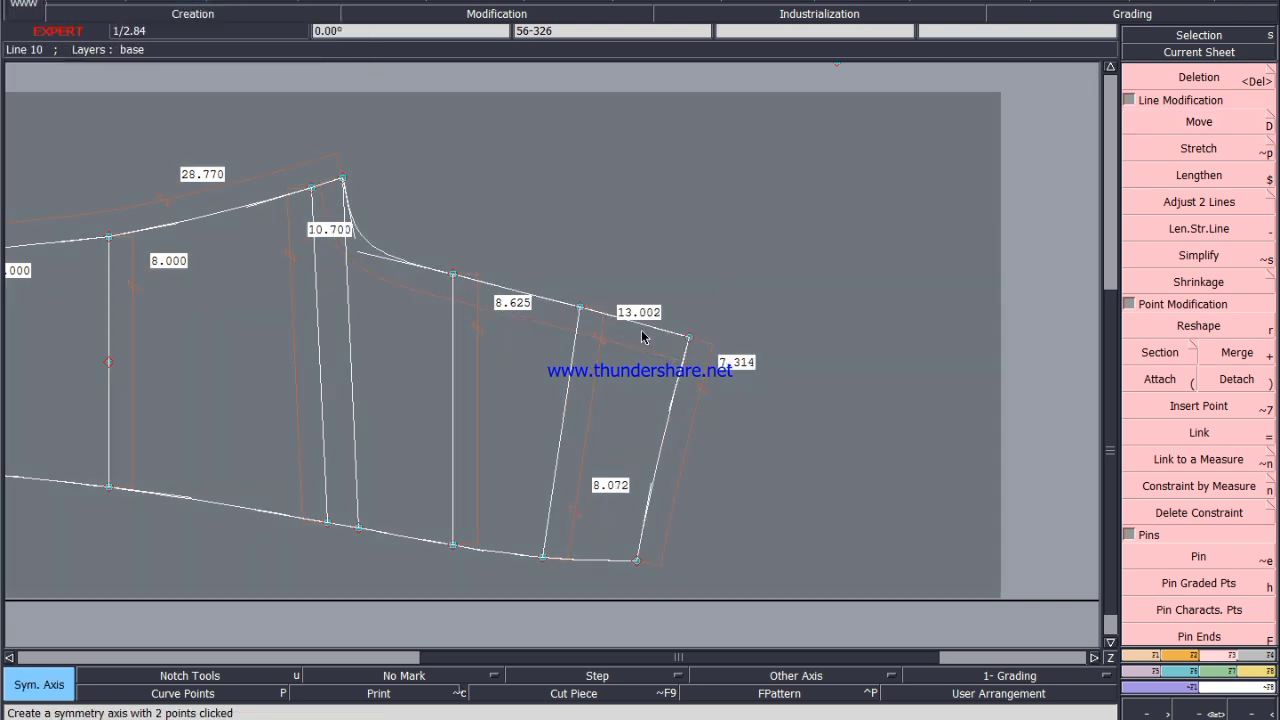
pyautogui.click(640, 325)
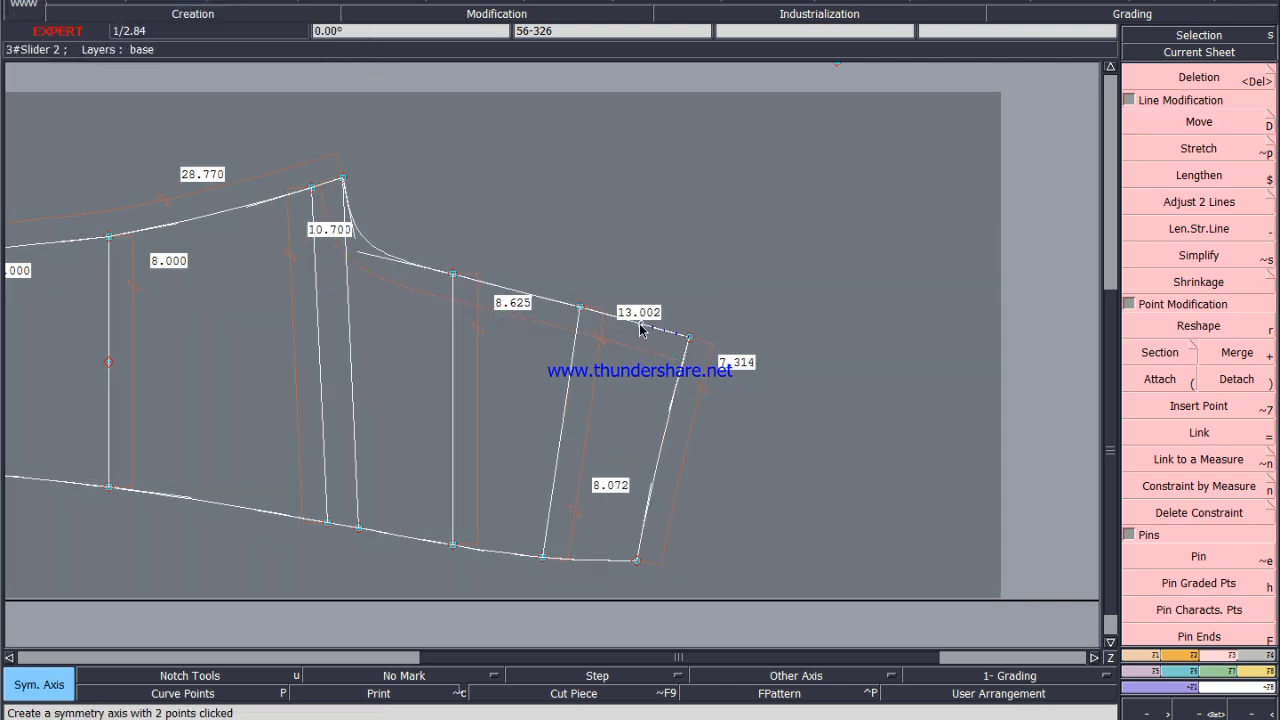
pyautogui.click(670, 406)
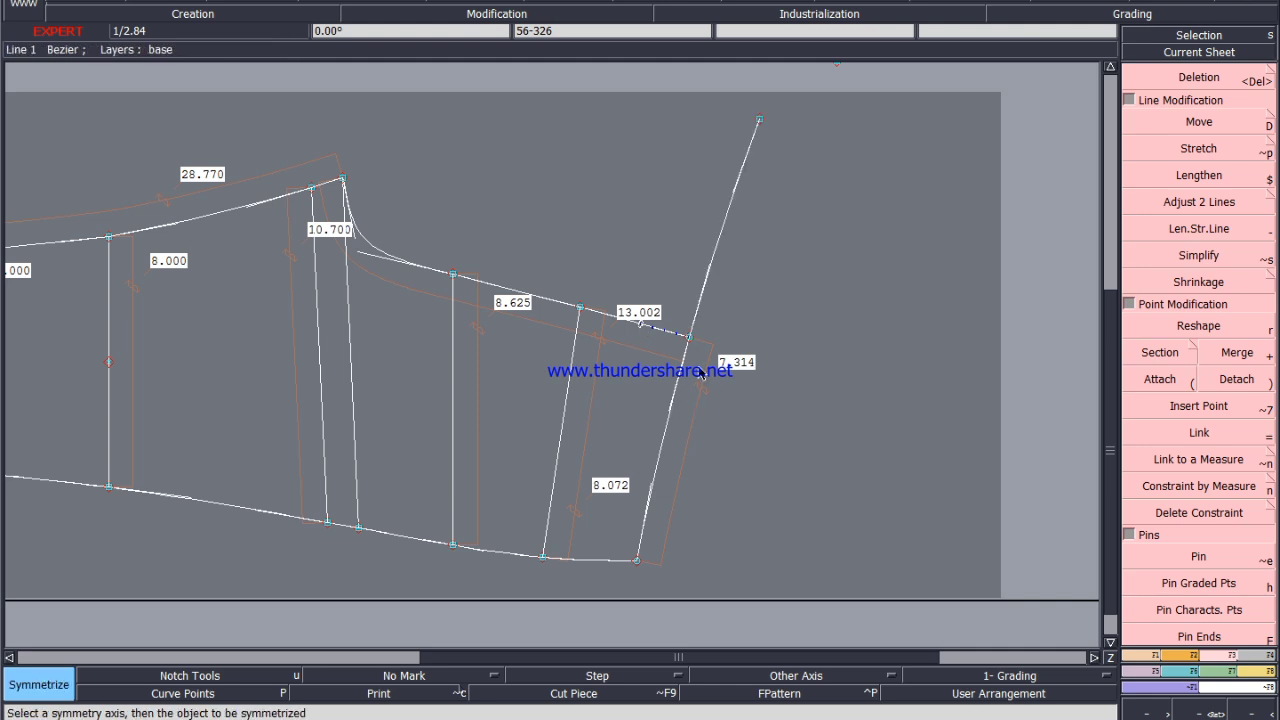
pyautogui.hotkey('ctrl', 'z')
pyautogui.hotkey('ctrl', 'z')
# Save the adjusted trouser pattern.
pyautogui.scroll(-1, 744, 333)
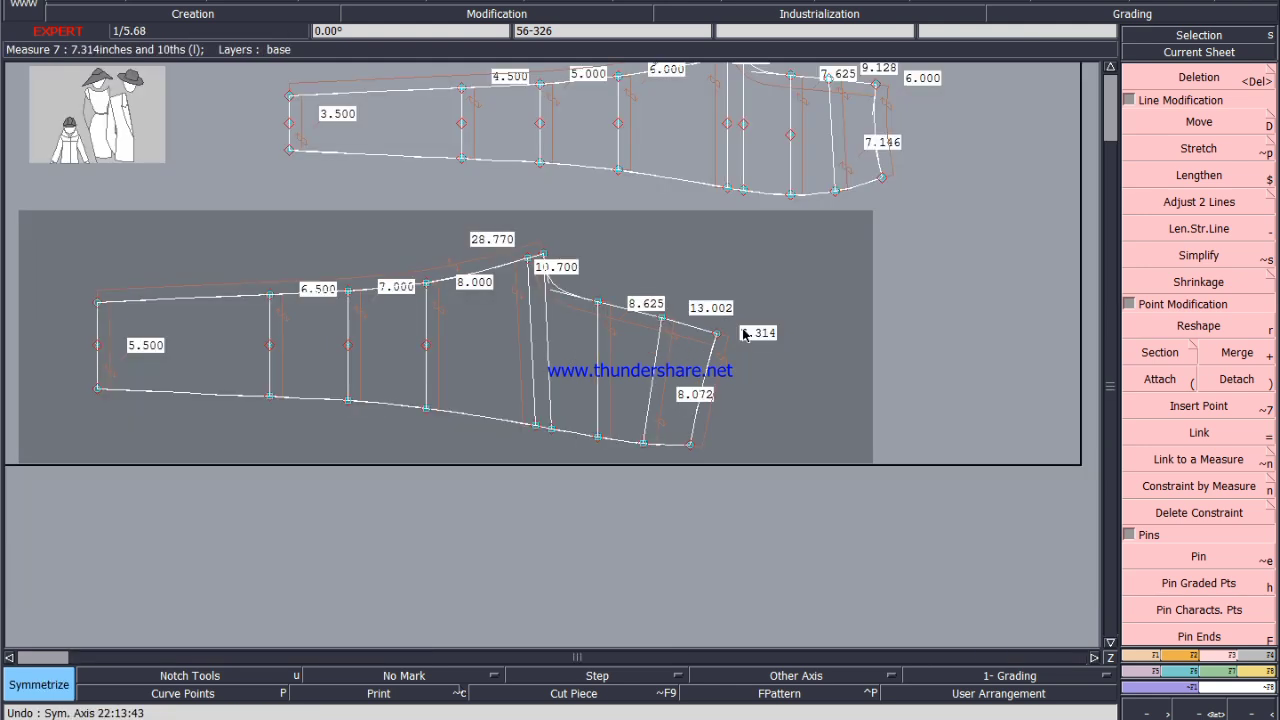
pyautogui.hotkey('ctrl', 's')
pyautogui.click(543, 458)
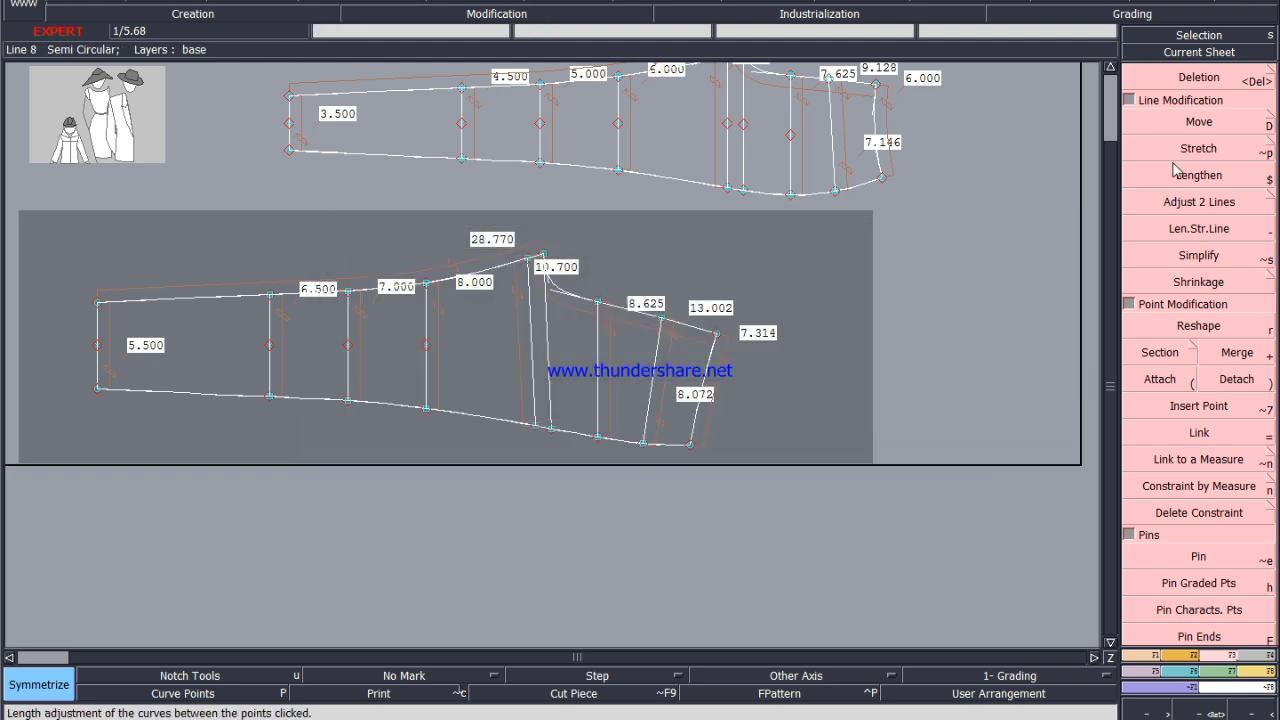
# Delete all the measures from the back piece: waist, rise, high hip, hip, thigh, inseam, leg widths and hem.
pyautogui.click(1197, 80)
pyautogui.click(712, 391)
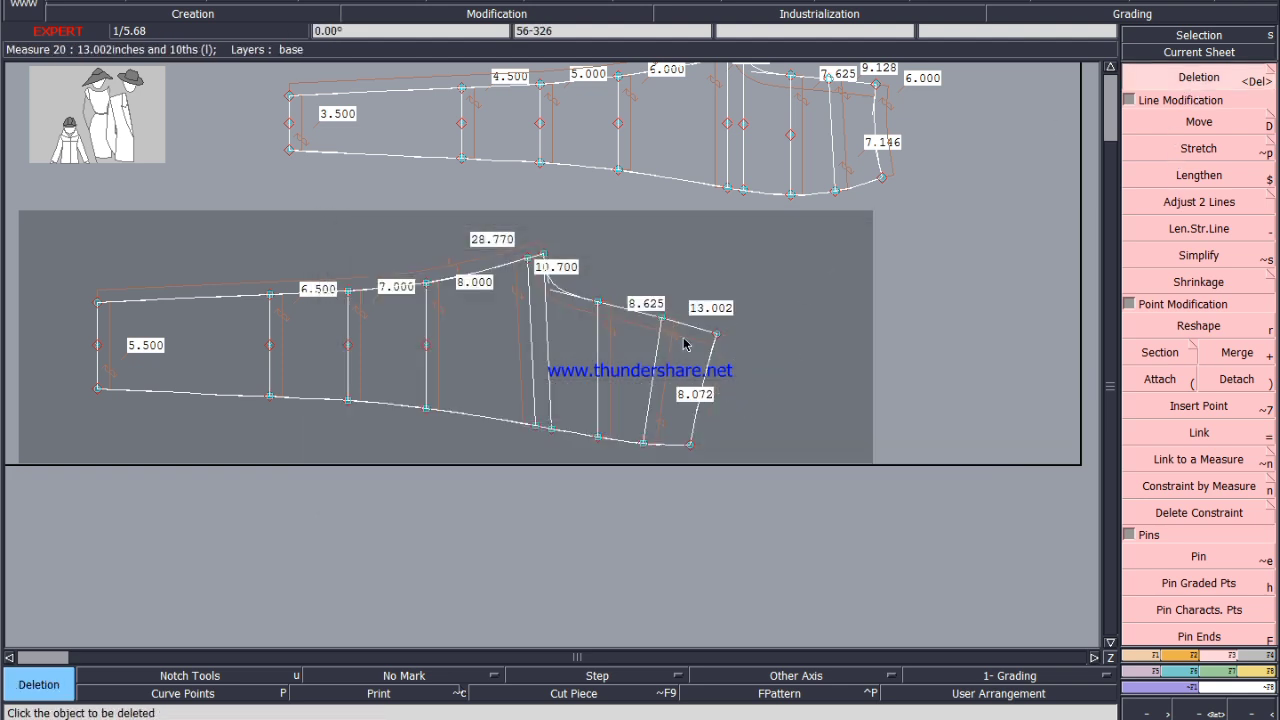
pyautogui.click(678, 340)
pyautogui.click(672, 358)
pyautogui.click(612, 365)
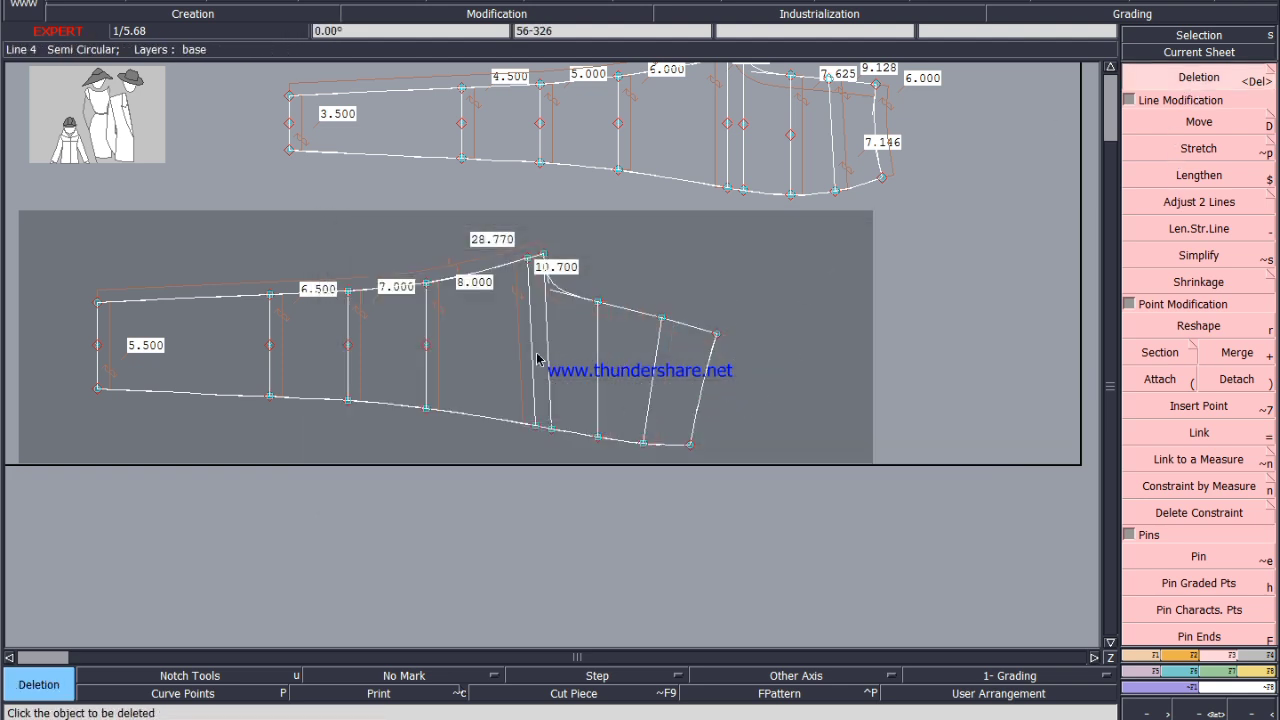
pyautogui.click(522, 356)
pyautogui.click(472, 258)
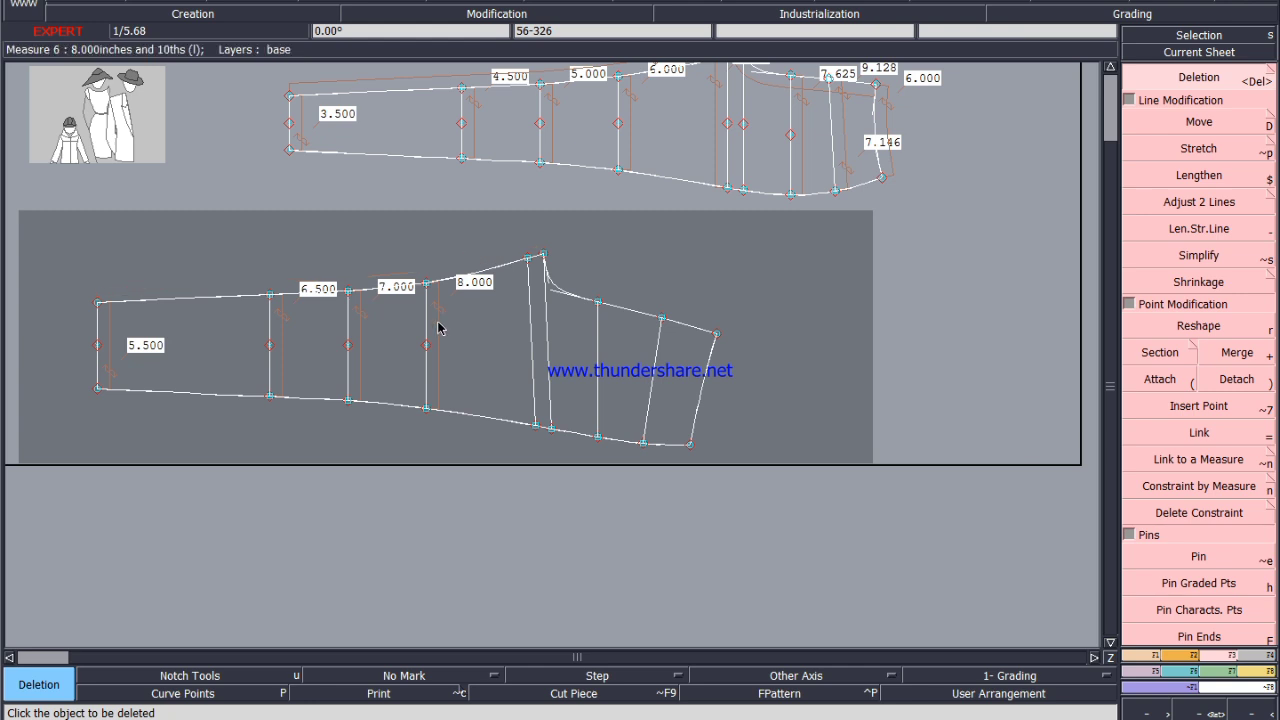
pyautogui.click(440, 329)
pyautogui.click(366, 328)
pyautogui.click(277, 322)
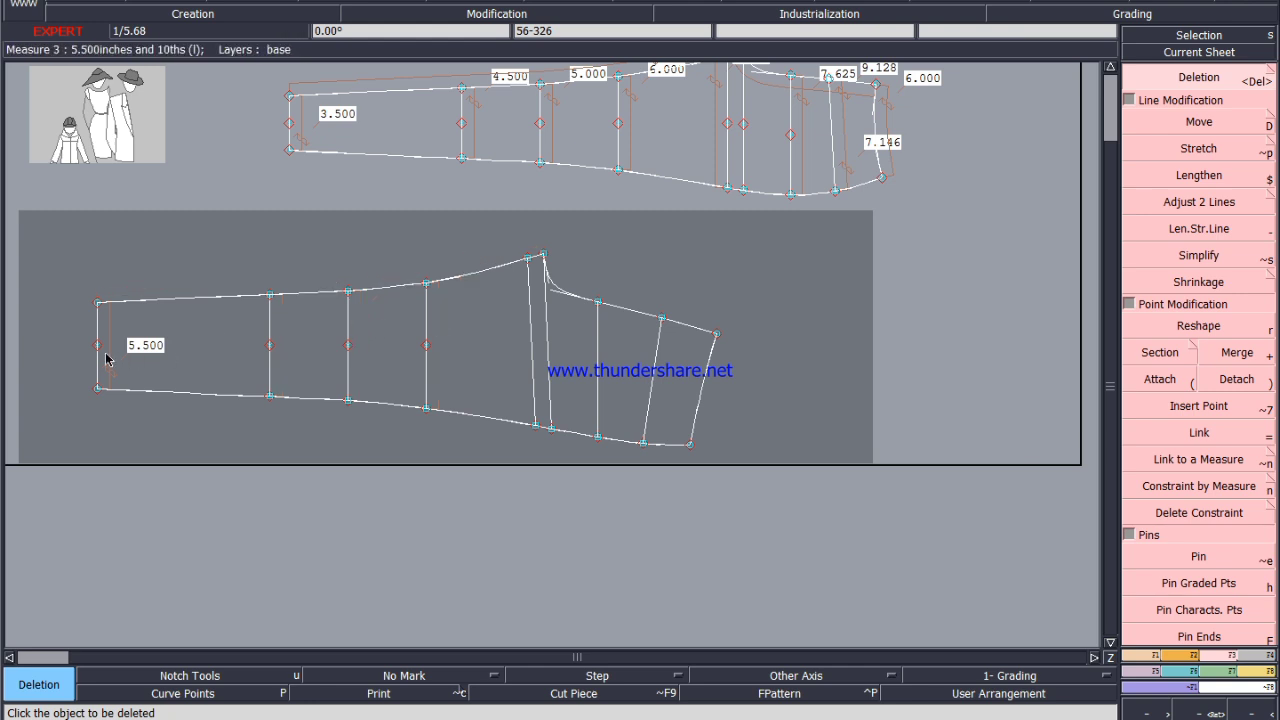
pyautogui.click(107, 358)
# Delete all the measures from the front piece: high hip, rise, waist, hip, thigh, inseam, leg widths and hem.
pyautogui.scroll(-3, 268, 452)
pyautogui.scroll(5, 446, 297)
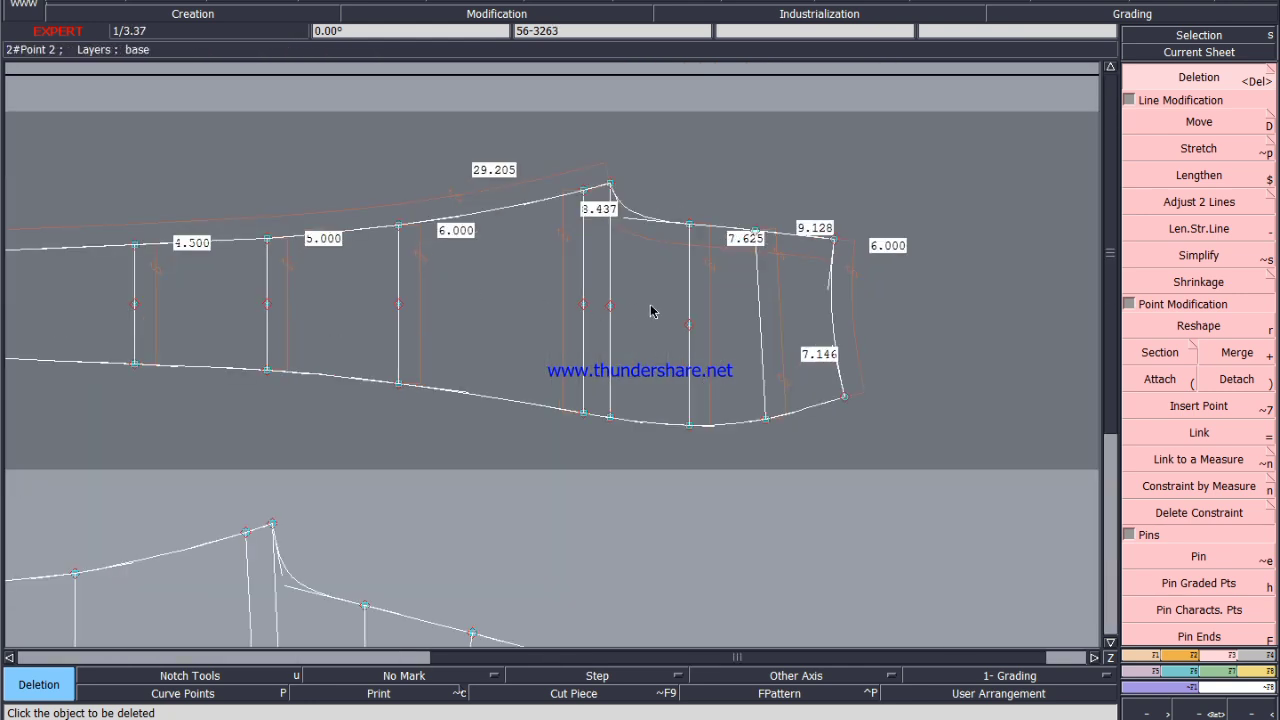
pyautogui.click(788, 338)
pyautogui.click(800, 254)
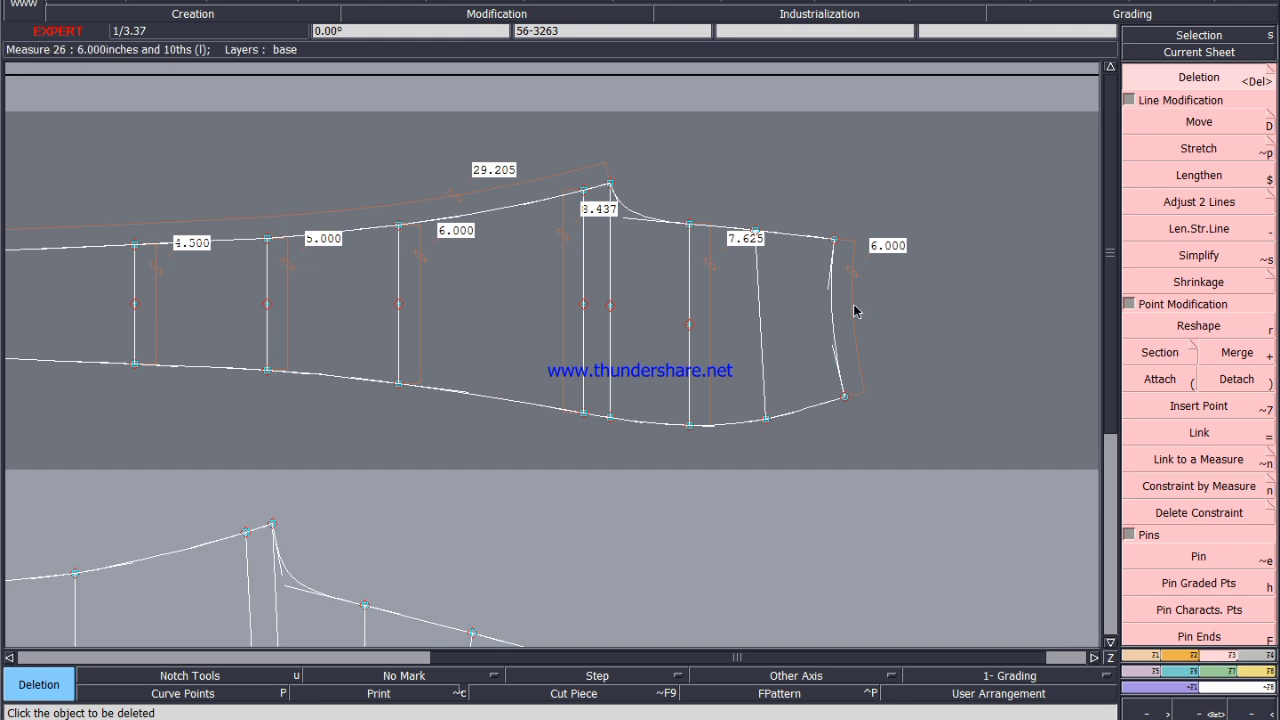
pyautogui.click(854, 312)
pyautogui.click(708, 278)
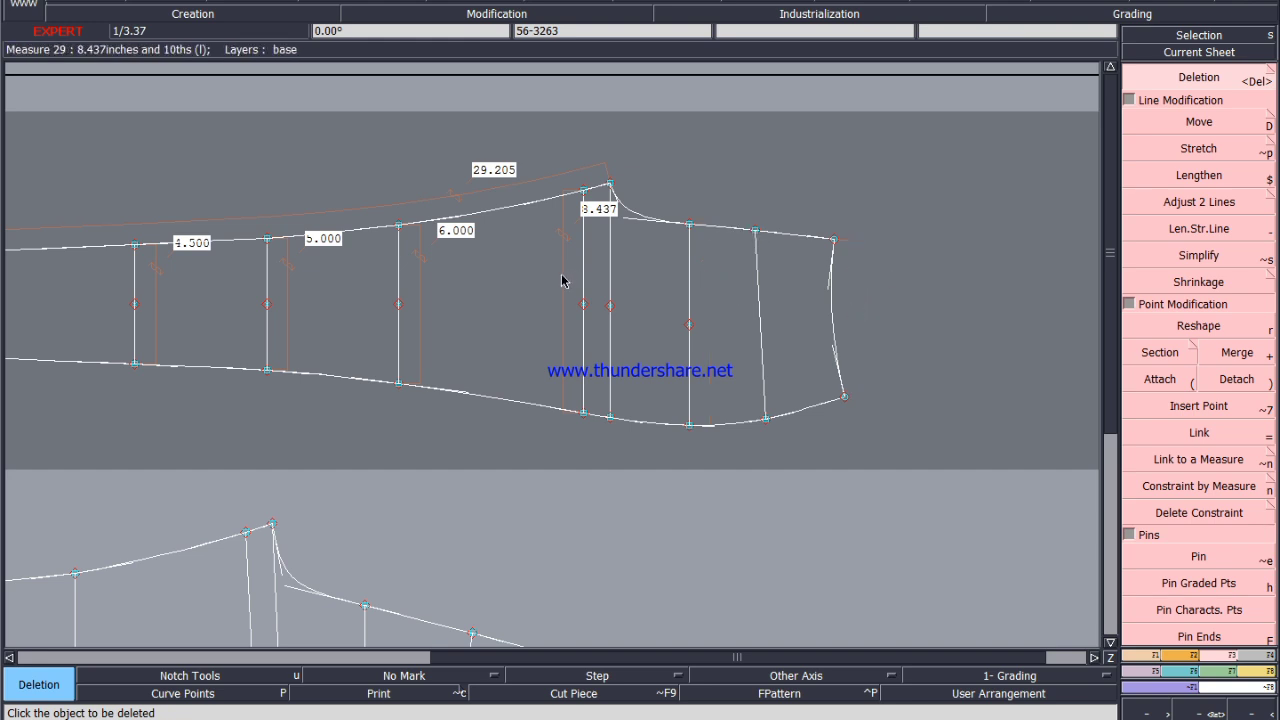
pyautogui.click(565, 280)
pyautogui.click(598, 182)
pyautogui.click(420, 306)
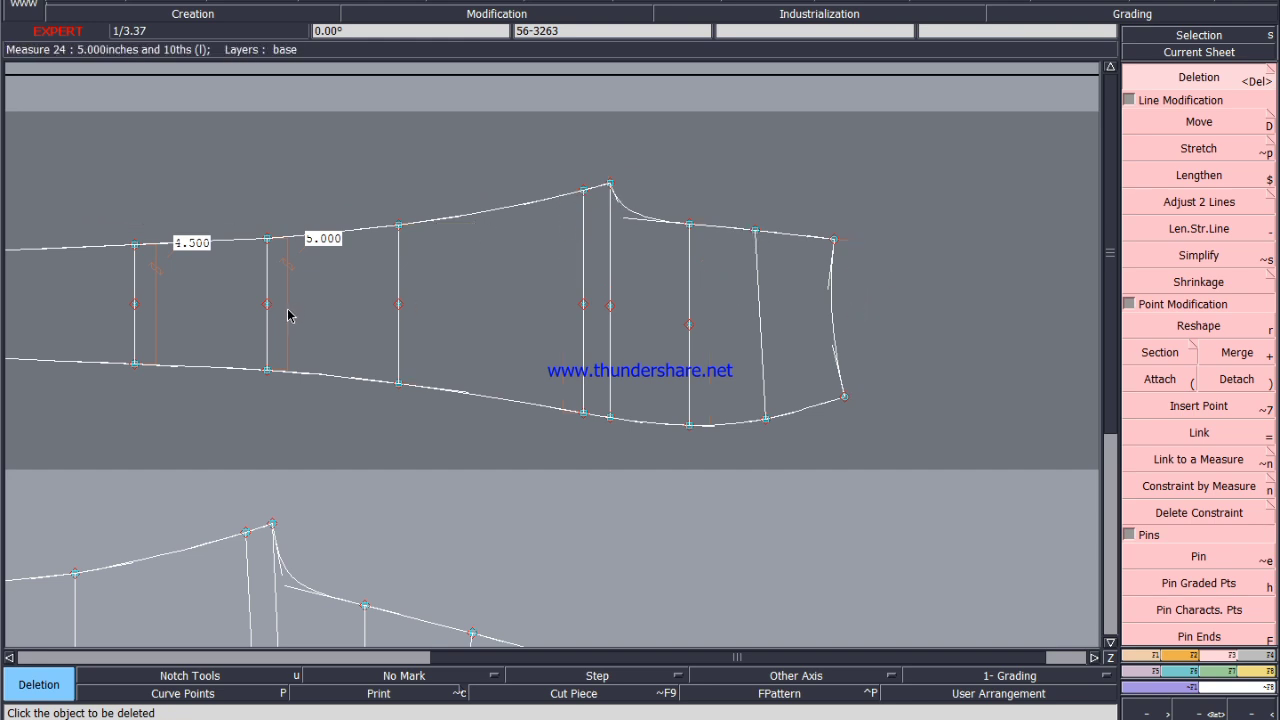
pyautogui.click(289, 314)
pyautogui.click(157, 328)
pyautogui.scroll(-1, 465, 230)
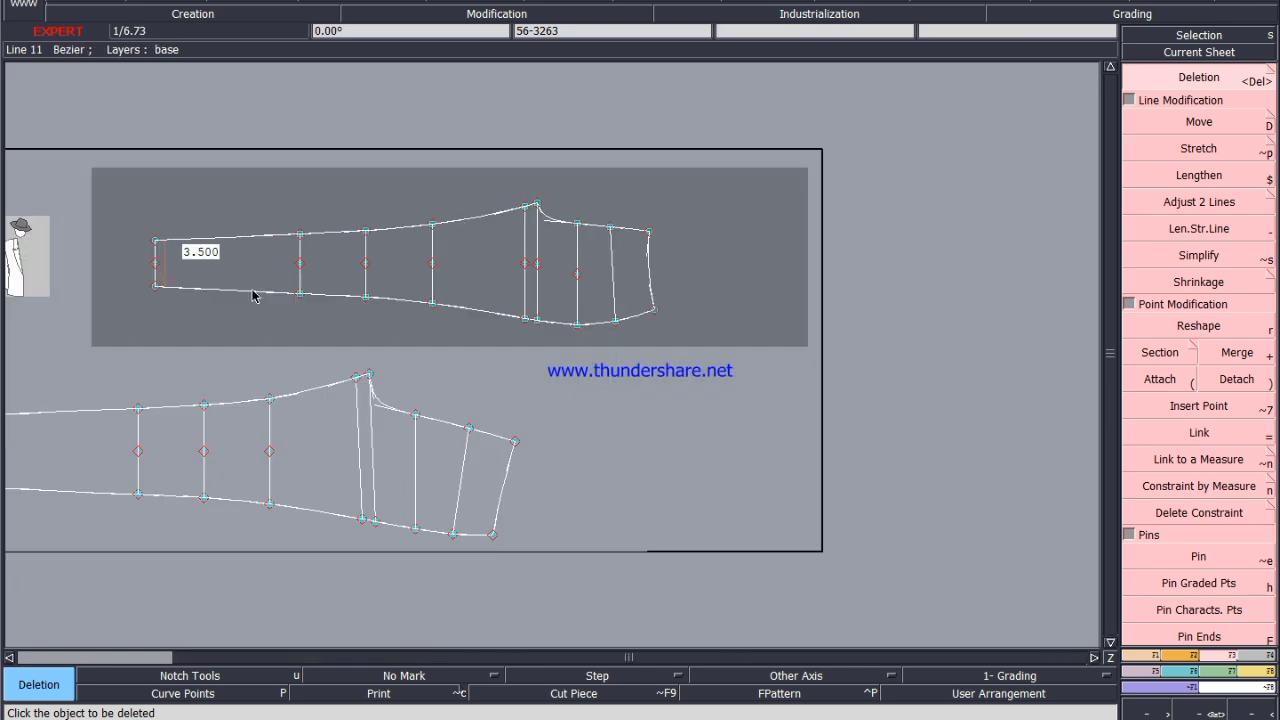
pyautogui.scroll(2, 165, 272)
pyautogui.click(163, 268)
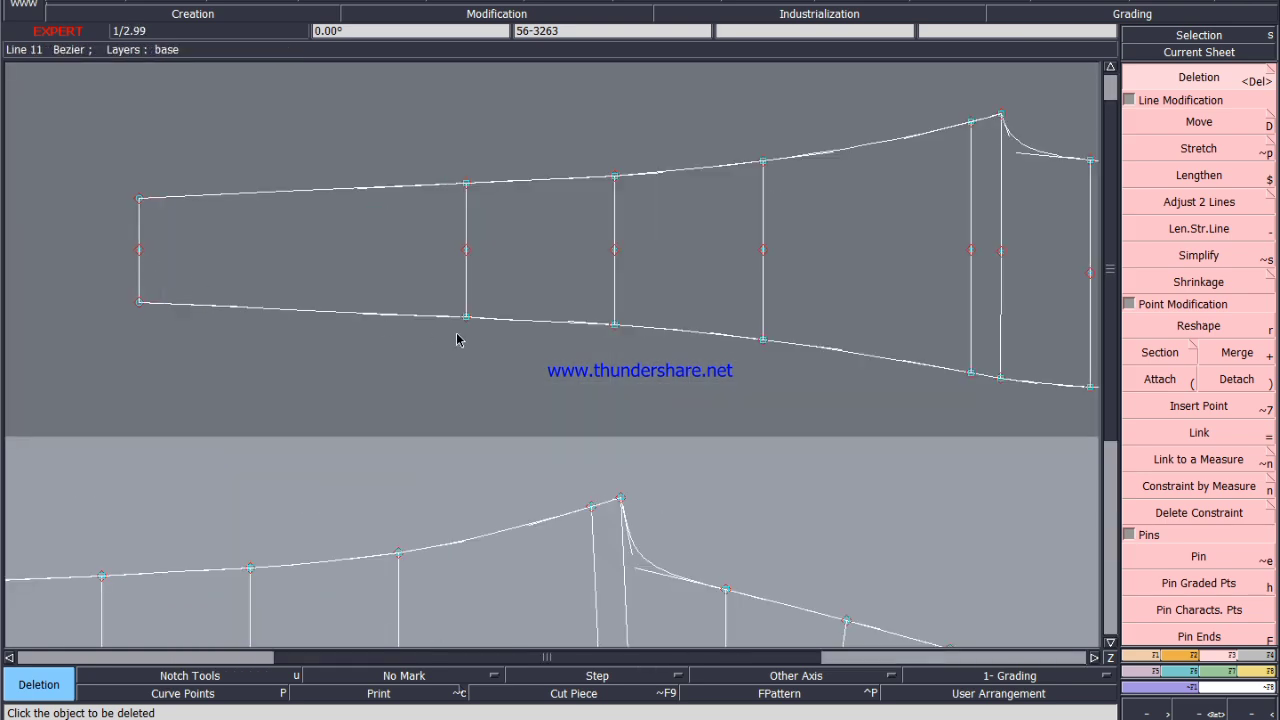
# Save the pattern and hide the curve handles on all sheets.
pyautogui.hotkey('ctrl', 's')
pyautogui.click(553, 453)
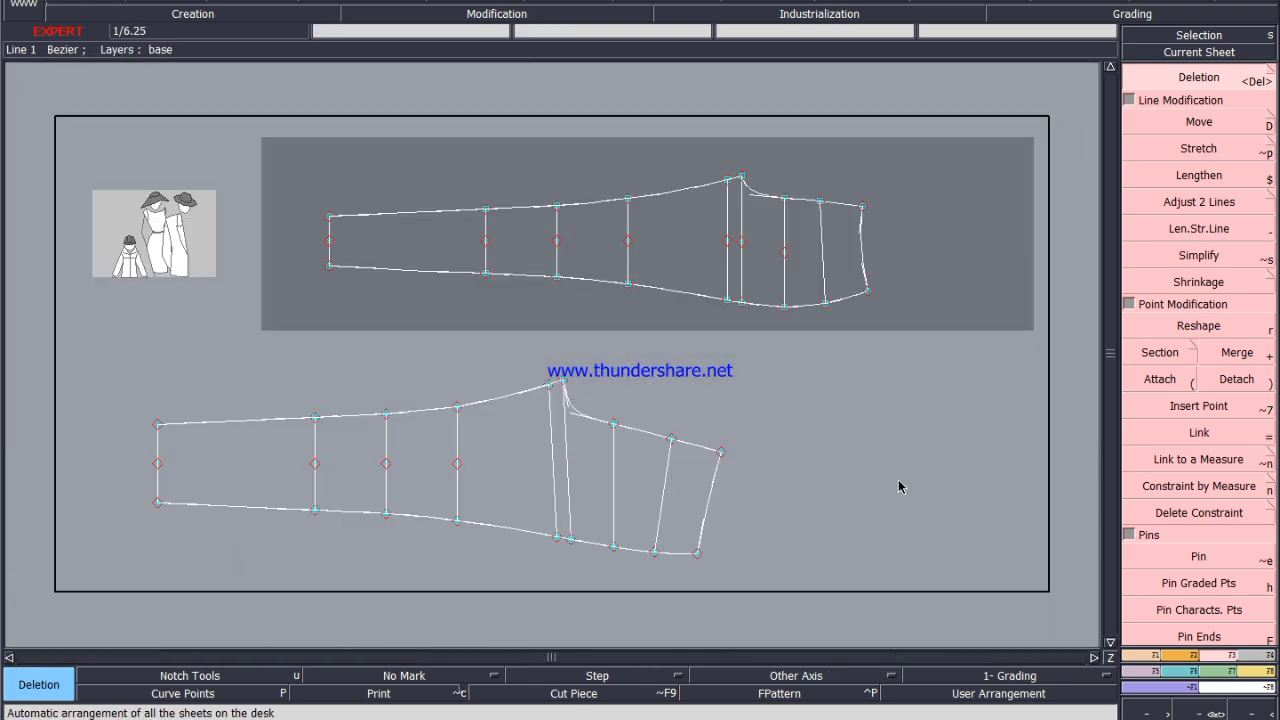
pyautogui.press('8')
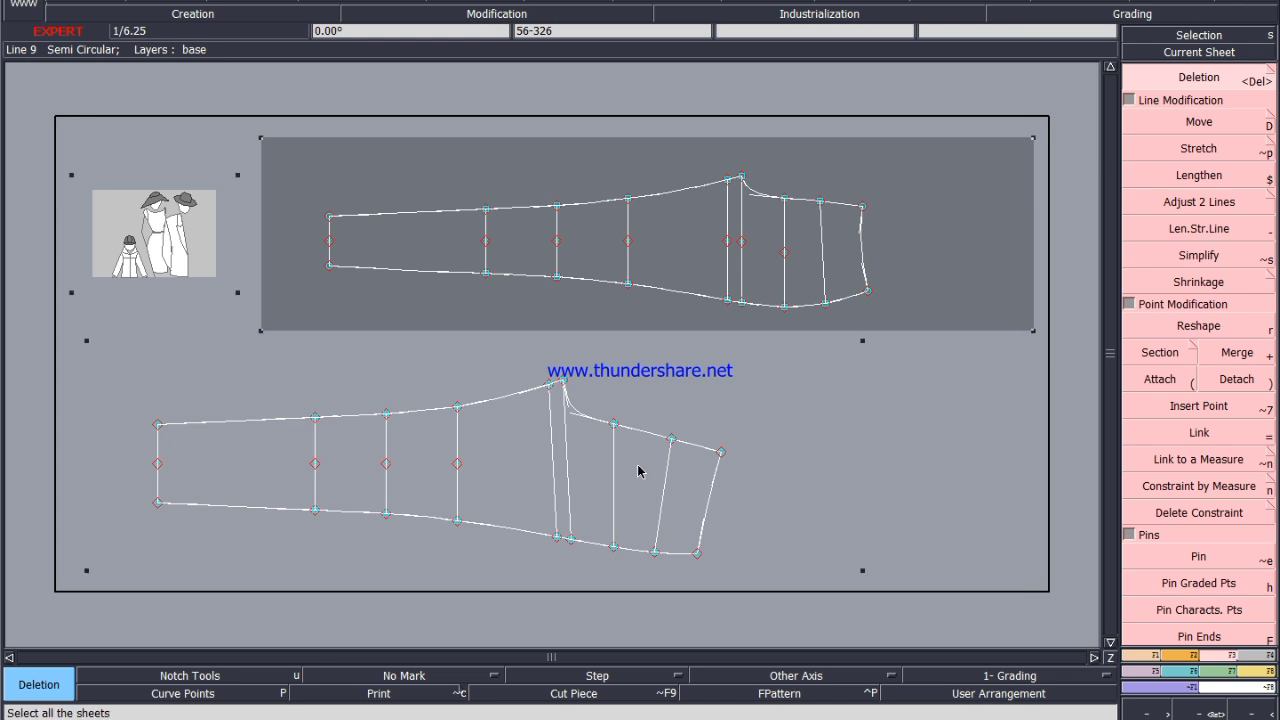
pyautogui.hotkey('shift', 'p')
pyautogui.click(860, 463)
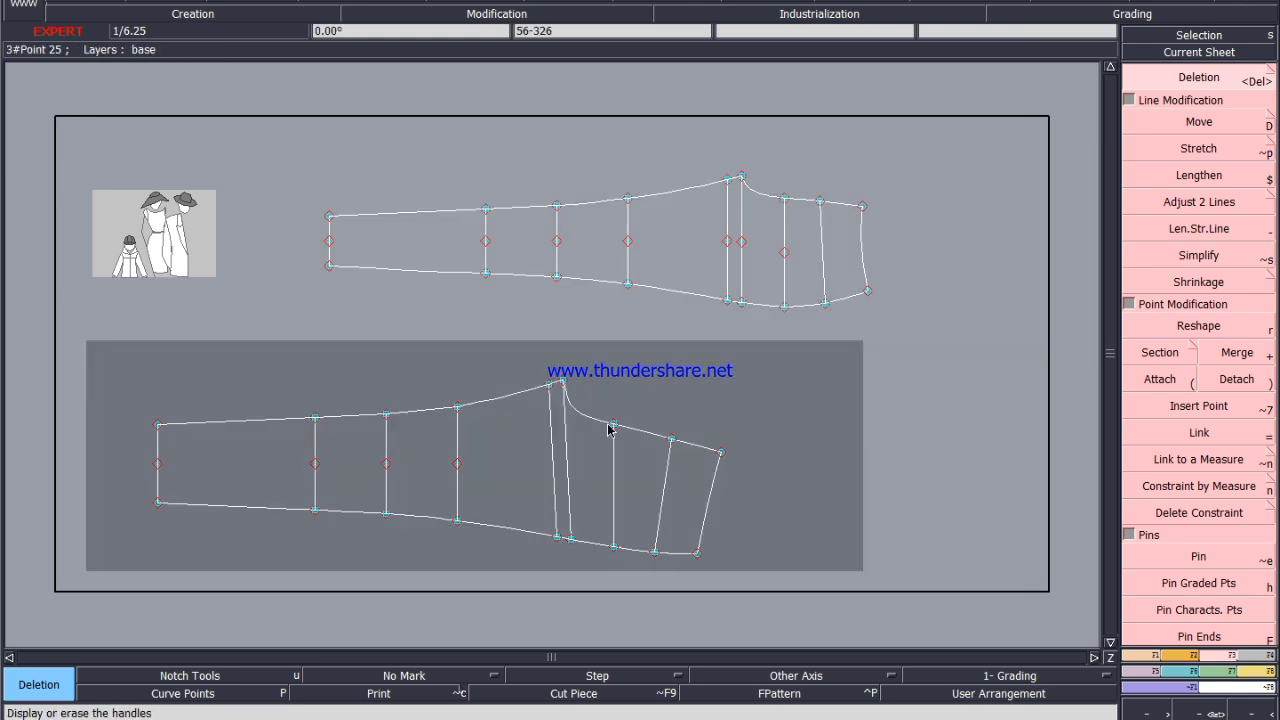
# Marry the back piece onto the front piece at their crotch points.
pyautogui.press('m')
pyautogui.click(562, 380)
pyautogui.scroll(-2, 773, 408)
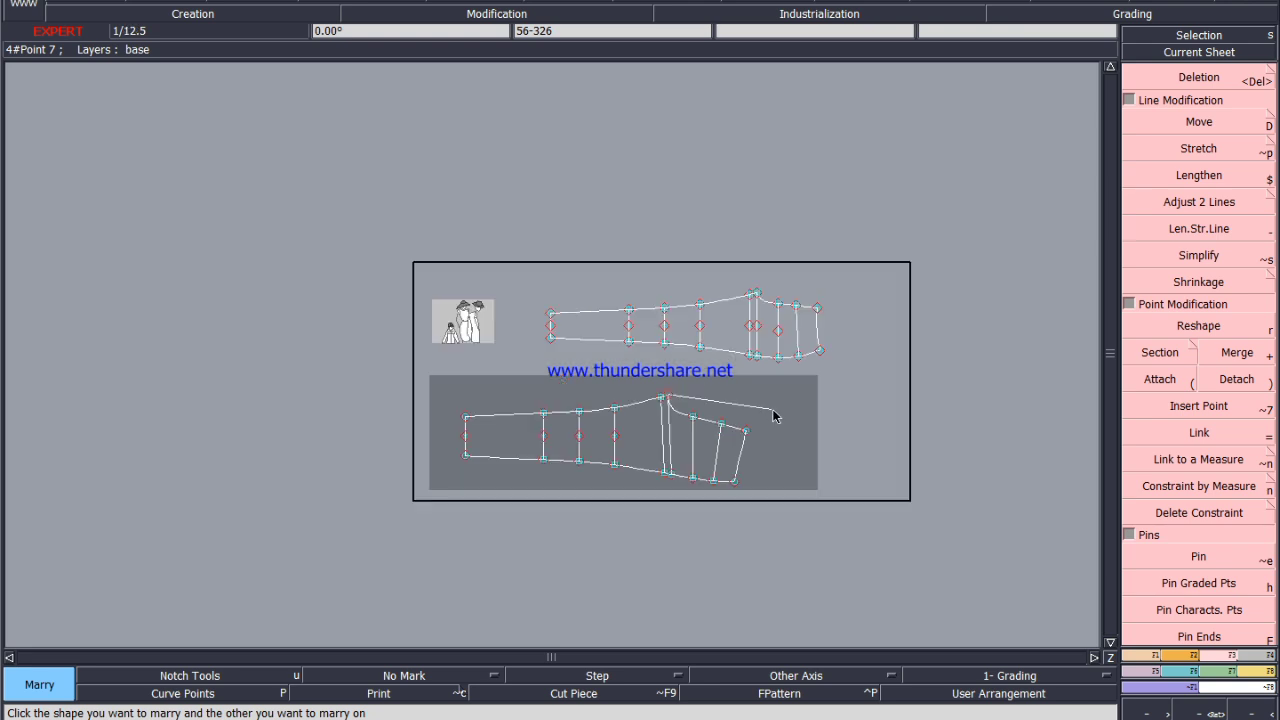
pyautogui.scroll(5, 755, 290)
pyautogui.click(797, 316)
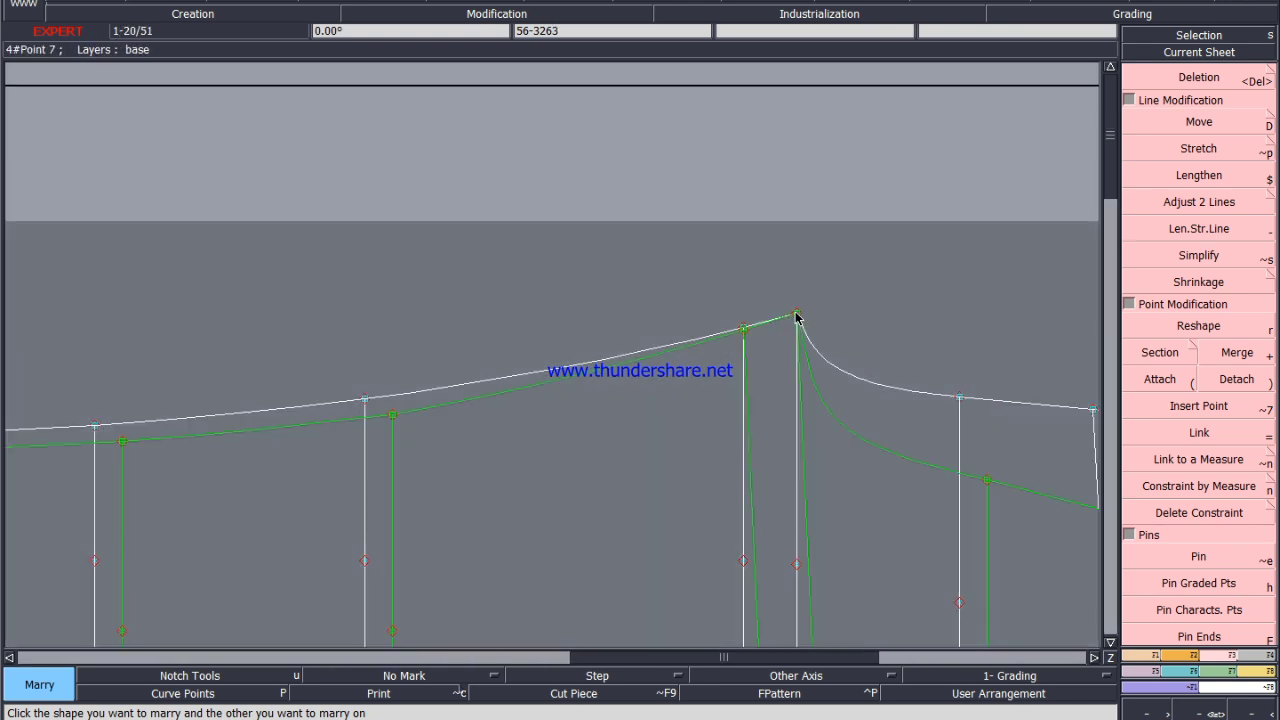
# Flip the married back piece about the X axis and place its crotch point on the front's so the inseams face each other.
pyautogui.hotkey('shift', 'm')
pyautogui.click(797, 316)
pyautogui.press('x')
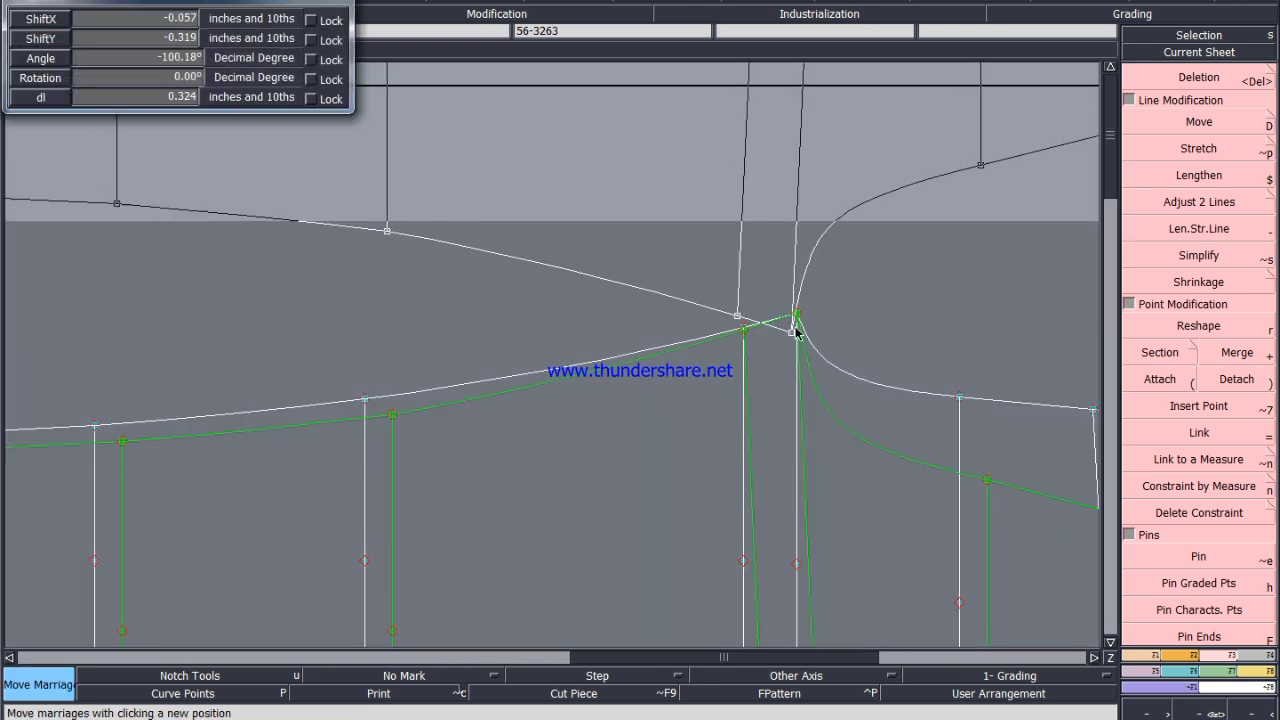
pyautogui.press('x')
pyautogui.click(796, 316)
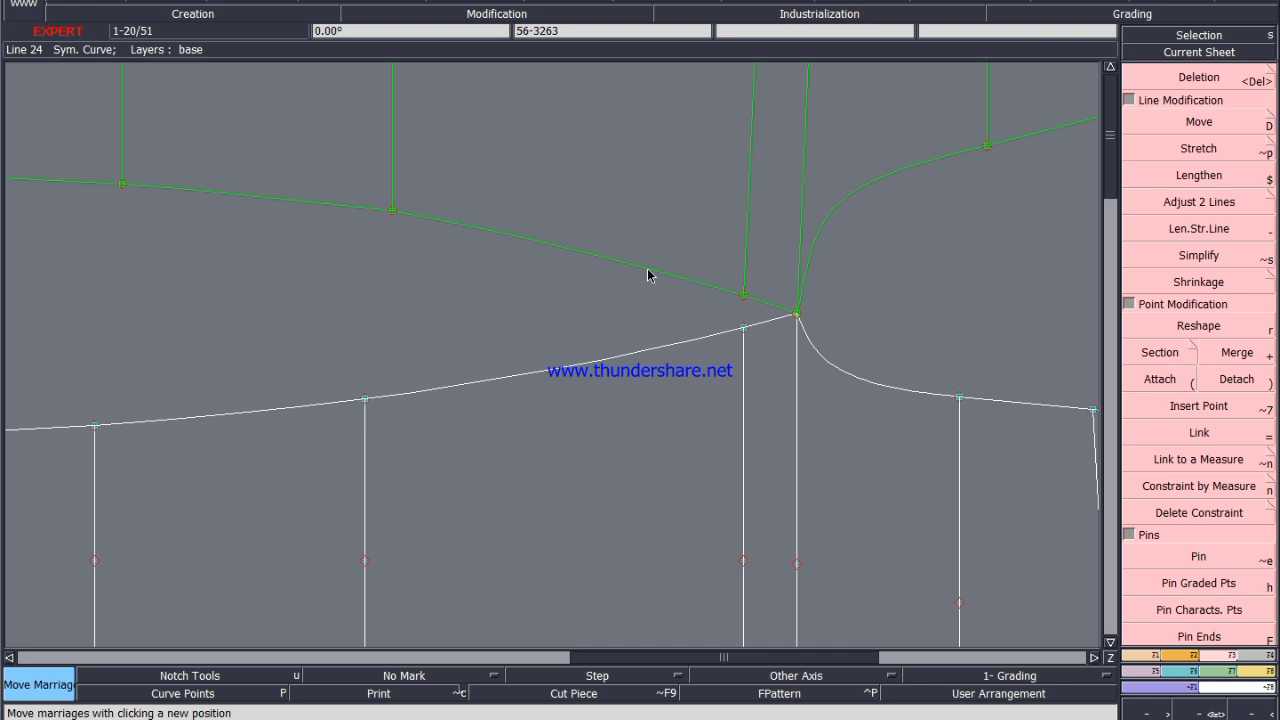
# Pivot the married back piece about the crotch point until its inseam lies along the front's inseam, and compare the crotch curves.
pyautogui.press('p')
pyautogui.click(649, 275)
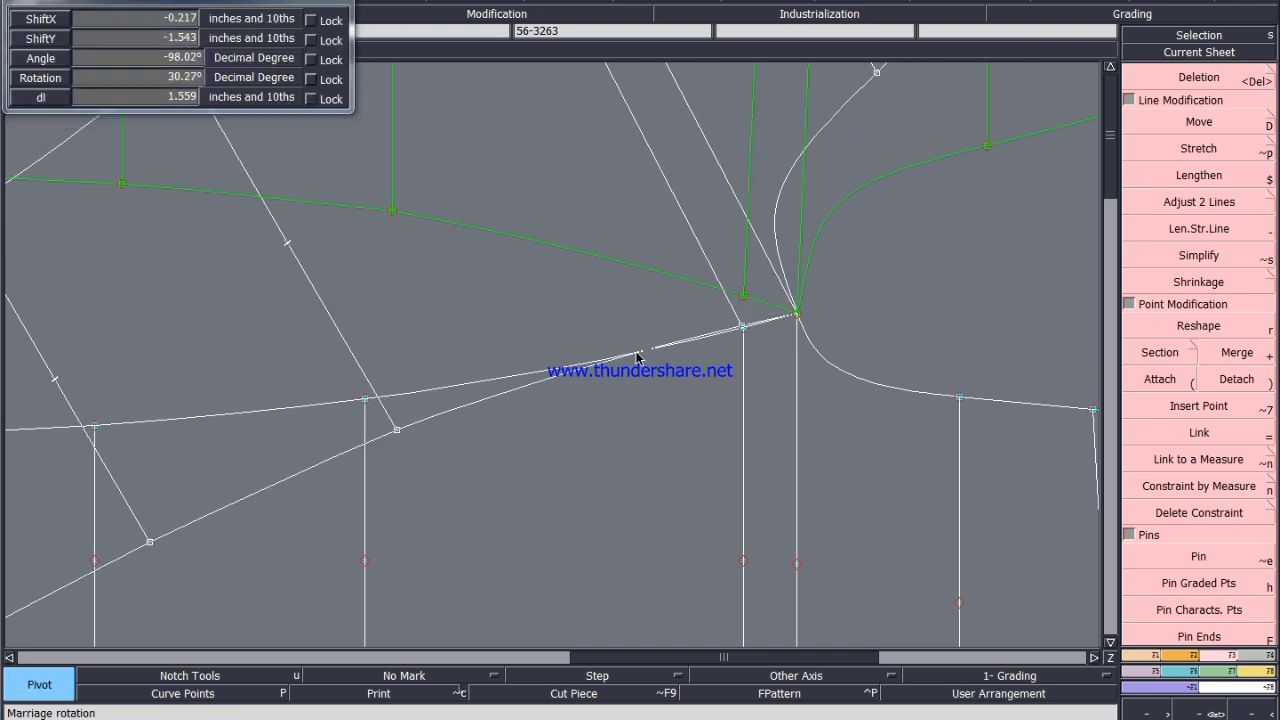
pyautogui.click(638, 356)
pyautogui.scroll(2, 860, 326)
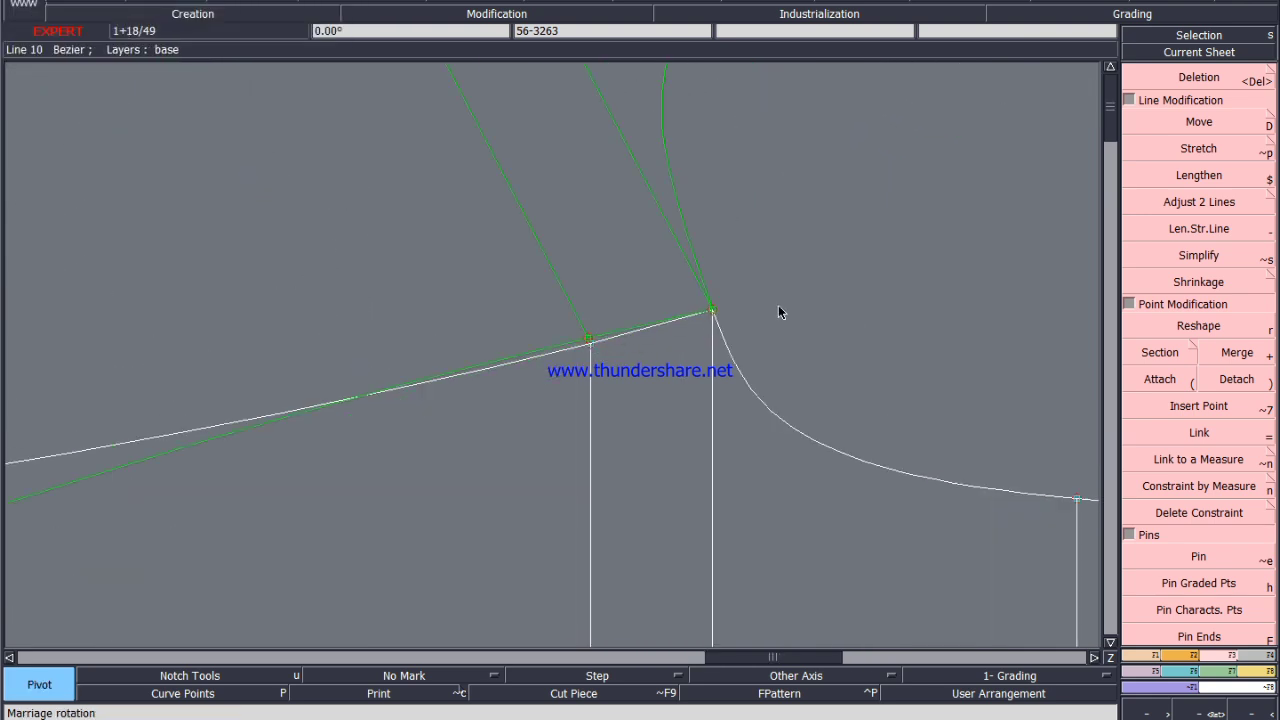
pyautogui.scroll(-3, 778, 306)
pyautogui.scroll(-1, 580, 287)
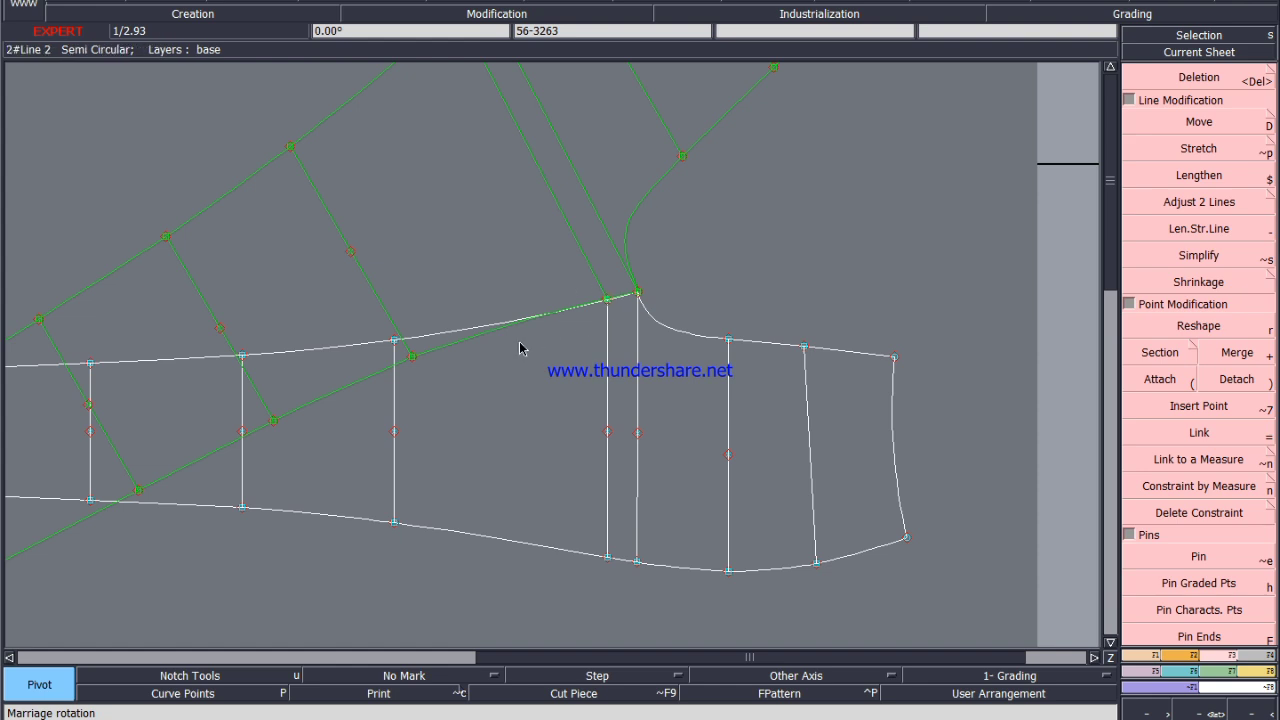
pyautogui.scroll(2, 537, 330)
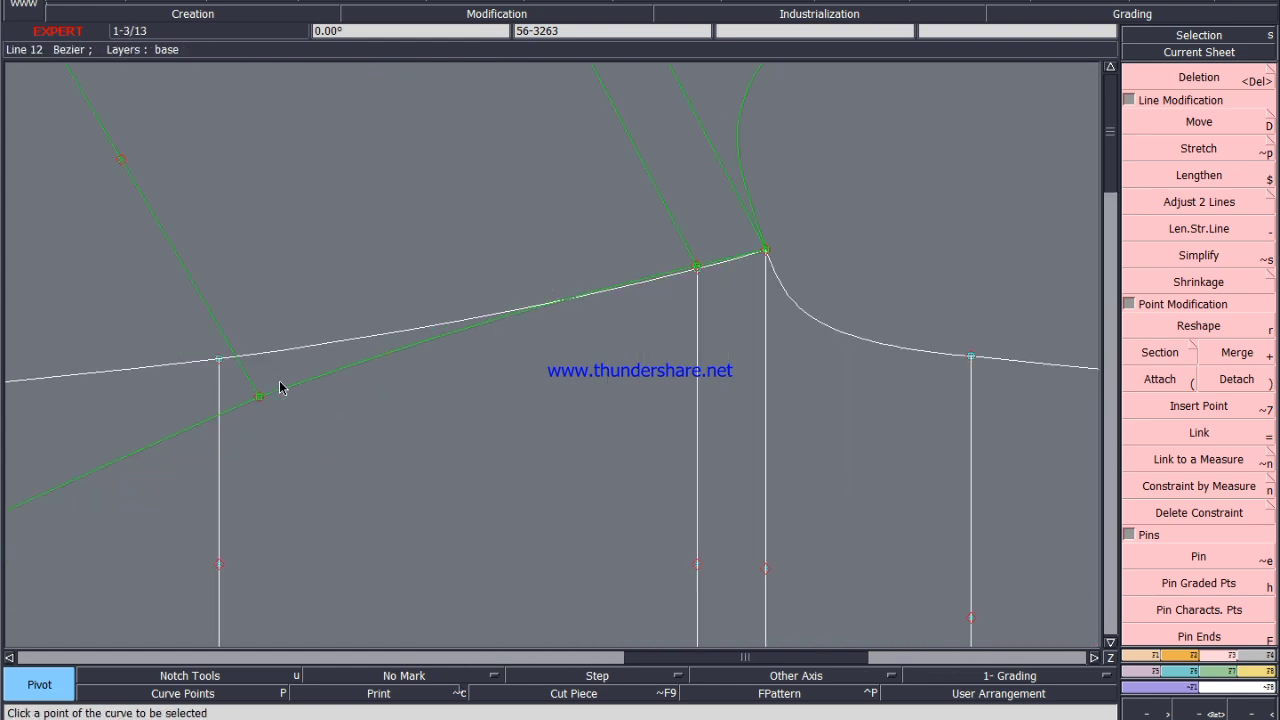
# Show the curve handles and use Reshape on the back piece's inseam curve near the crotch.
pyautogui.click(323, 376)
pyautogui.press('r')
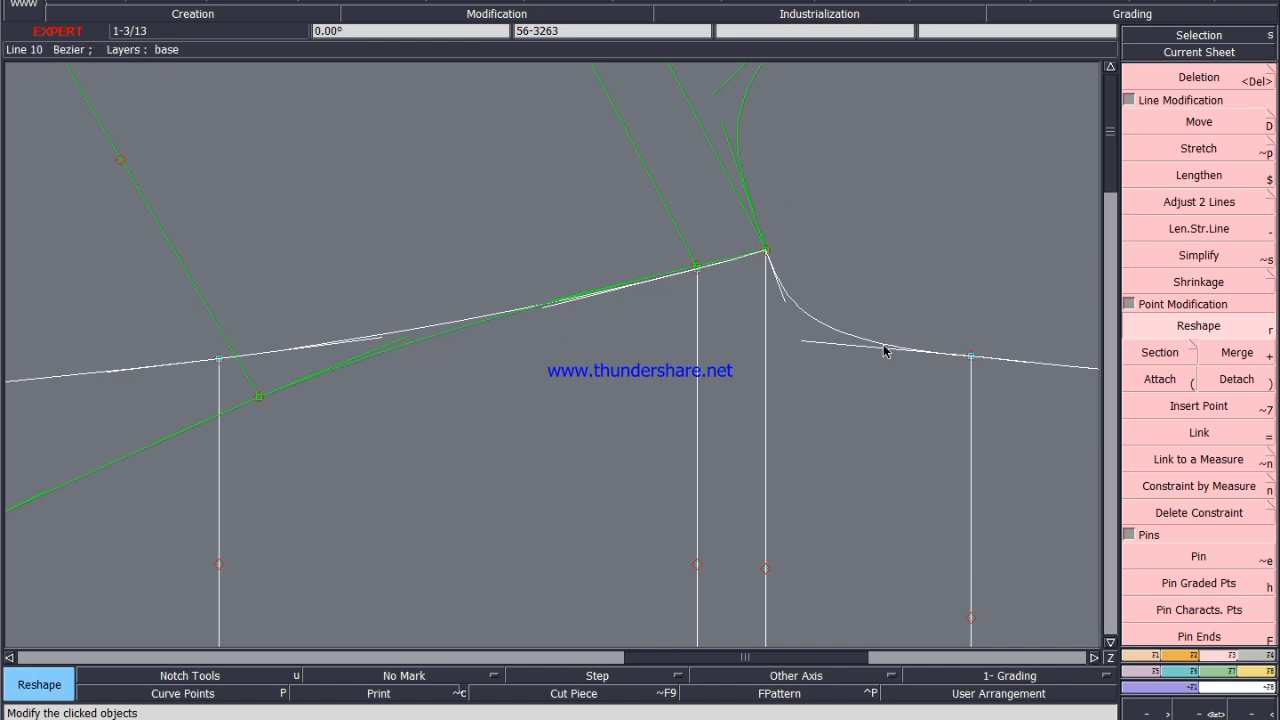
pyautogui.scroll(-2, 752, 254)
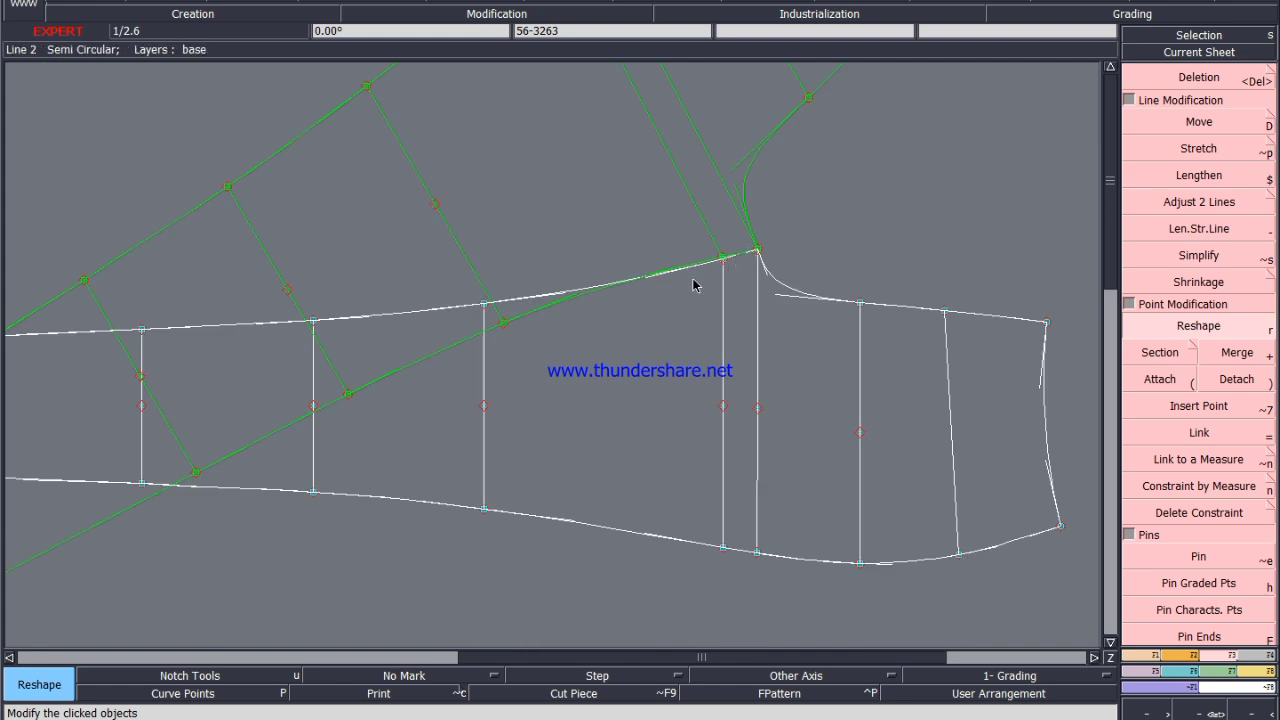
pyautogui.scroll(-3, 434, 314)
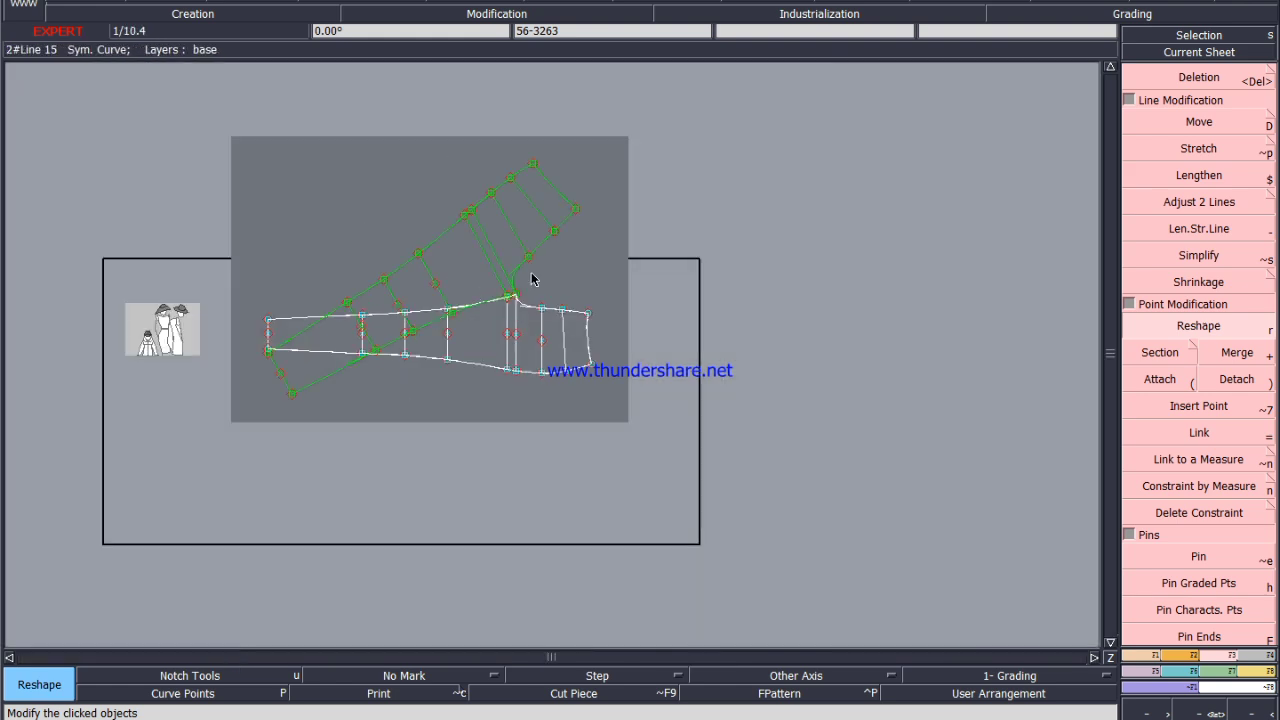
# Divorce the back piece from the front piece and arrange all sheets automatically.
pyautogui.press('d')
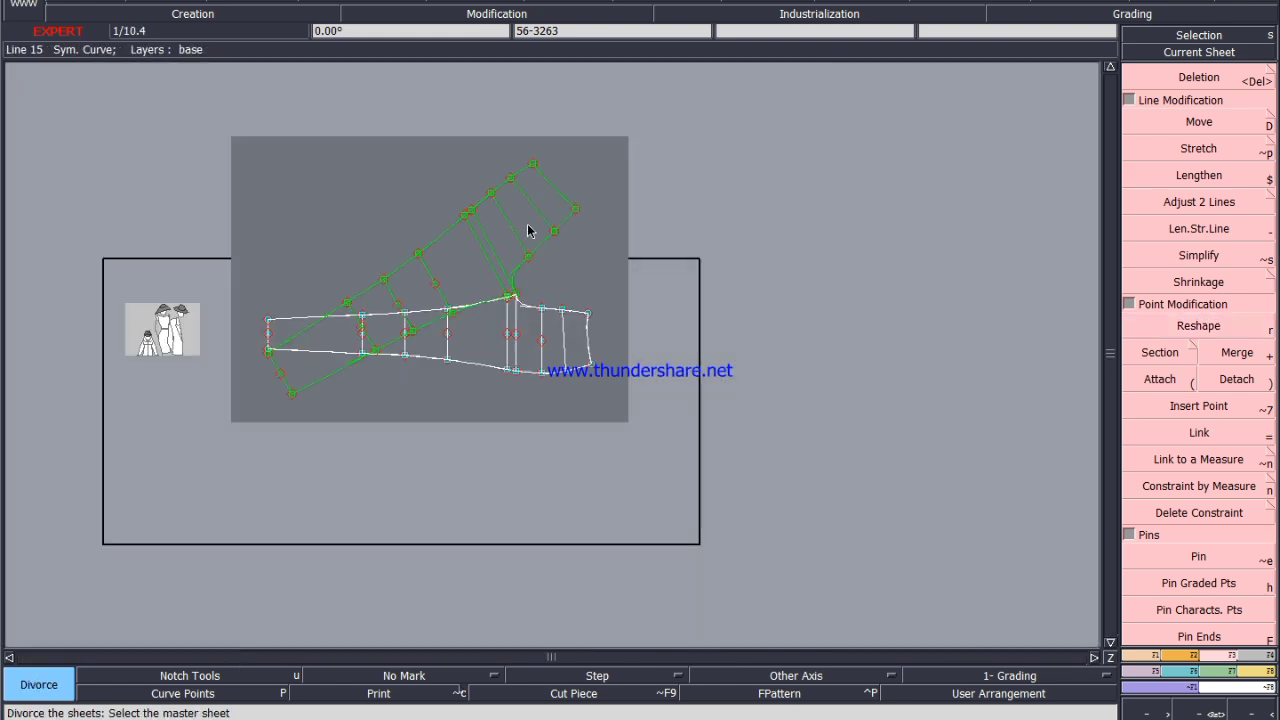
pyautogui.click(477, 203)
pyautogui.press('j')
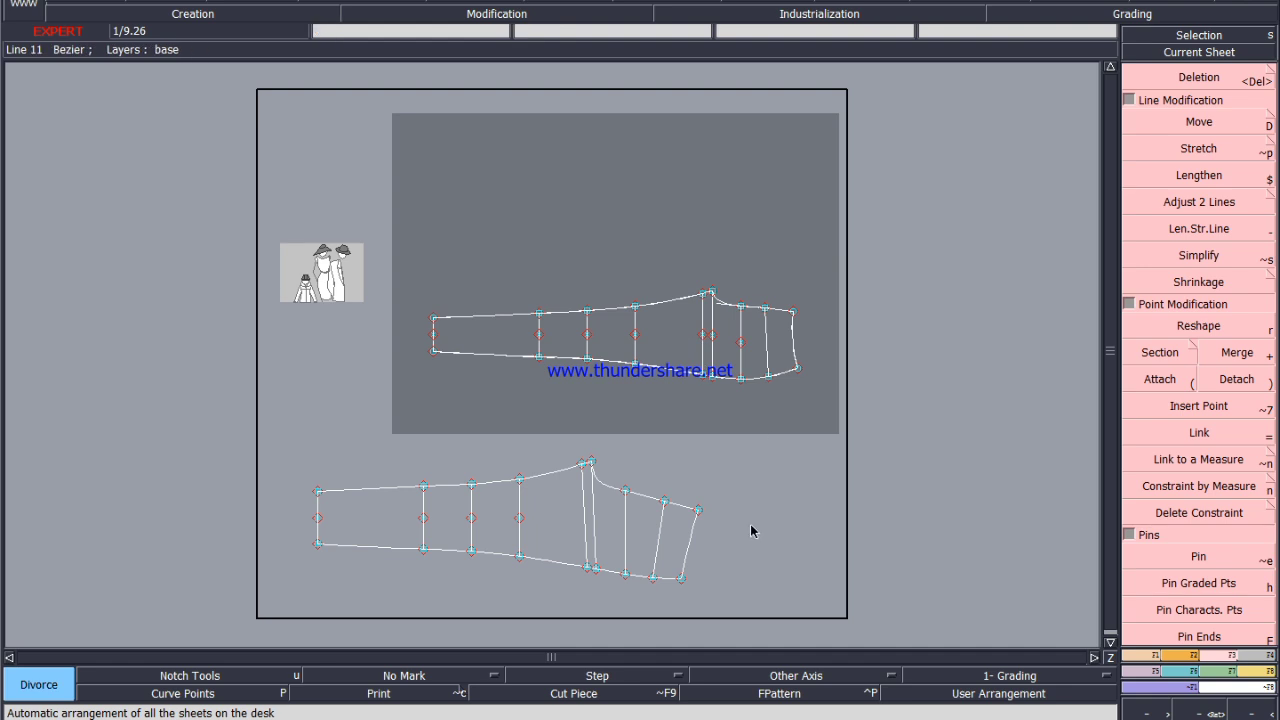
# Marry the back piece onto the front piece at their side waist points and hide the curve handles.
pyautogui.press('m')
pyautogui.scroll(2, 873, 405)
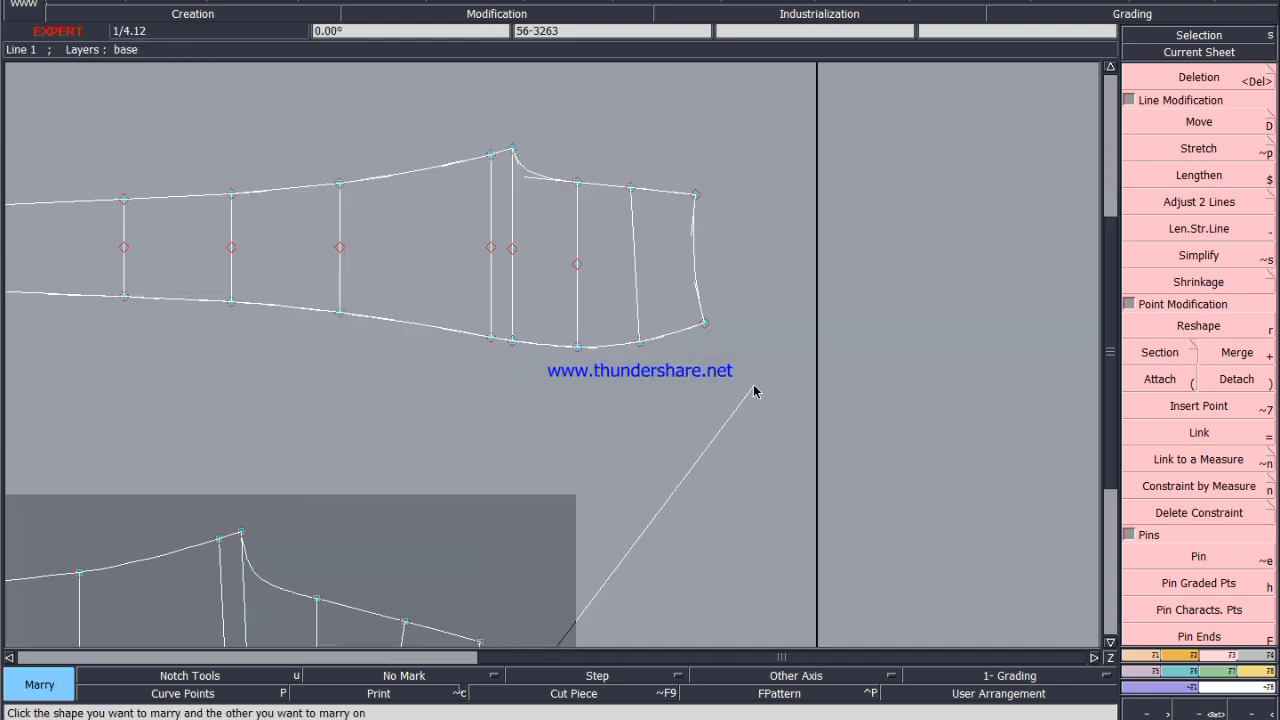
pyautogui.click(708, 325)
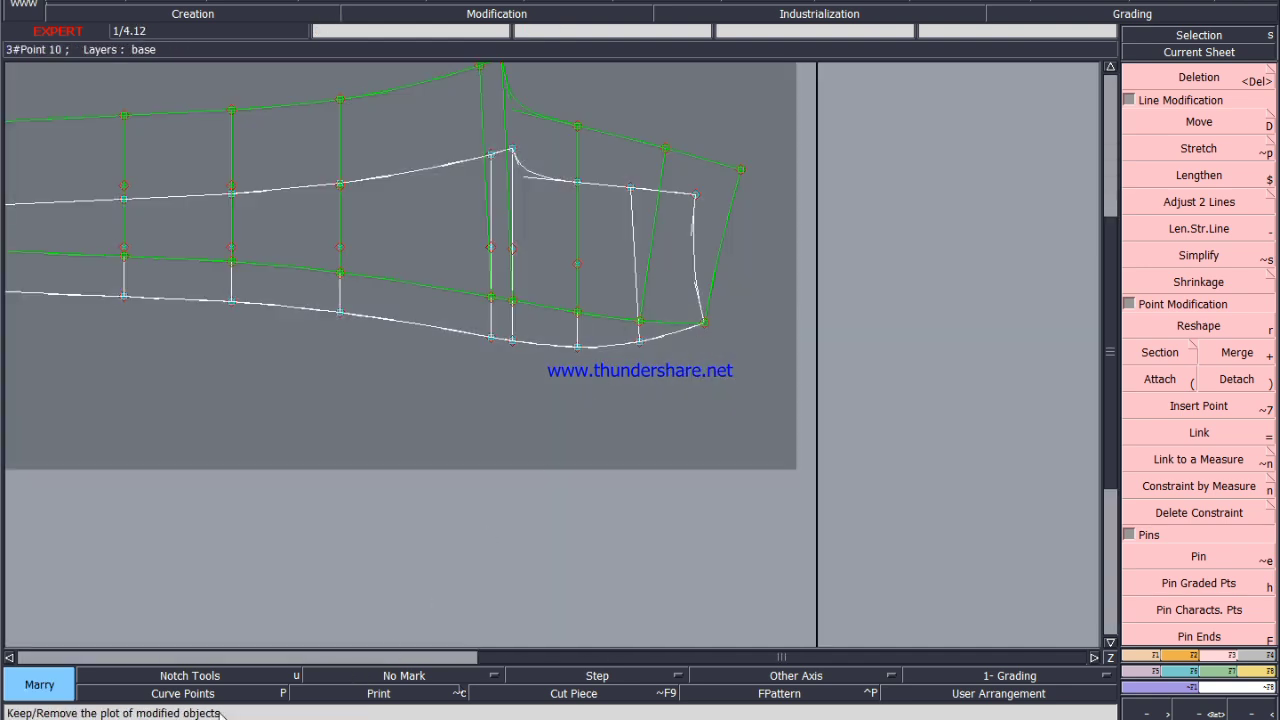
pyautogui.click(450, 3)
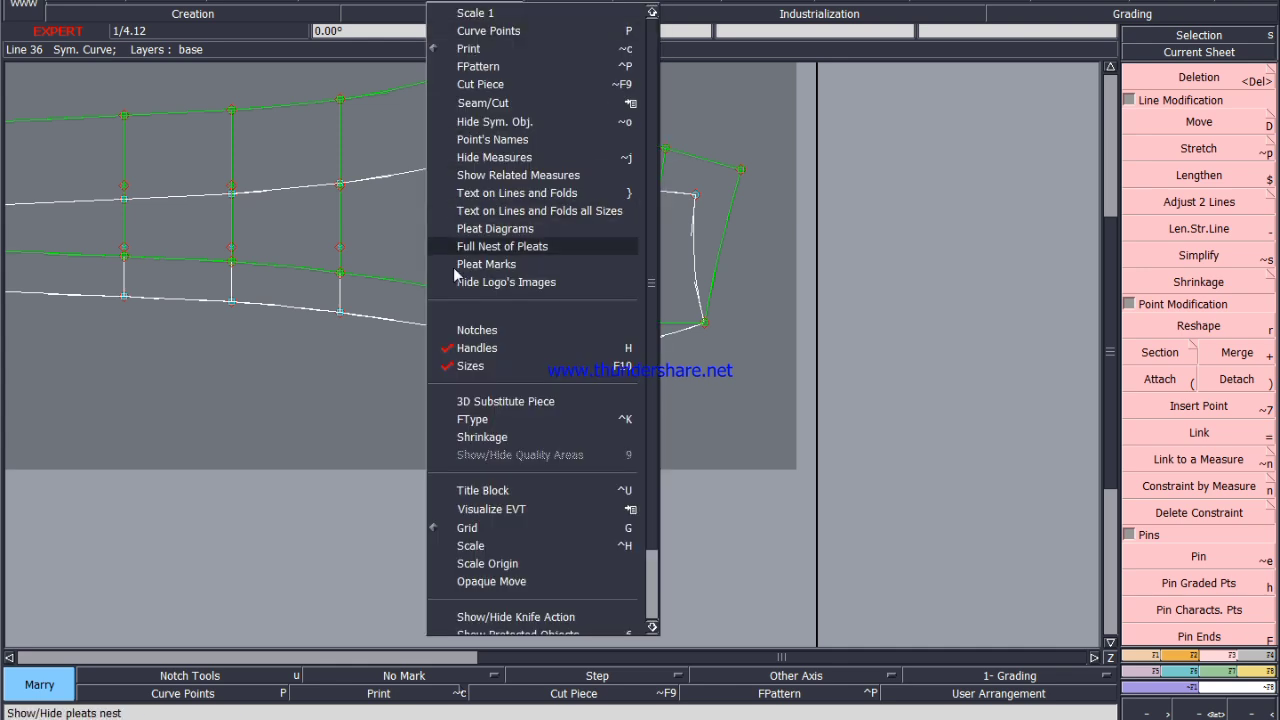
pyautogui.click(469, 352)
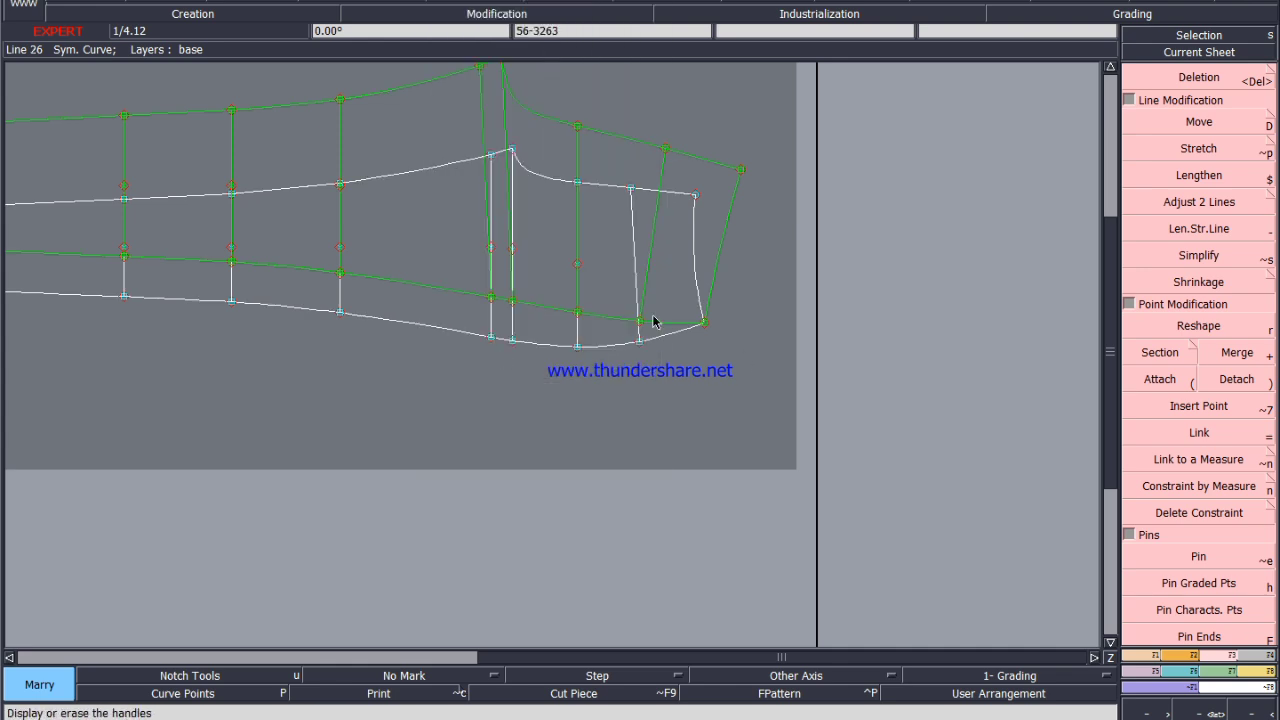
# Flip the married back piece about the X axis and place its side waist point on the front's so the side seams face each other.
pyautogui.hotkey('shift', 'm')
pyautogui.click(704, 334)
pyautogui.press('x')
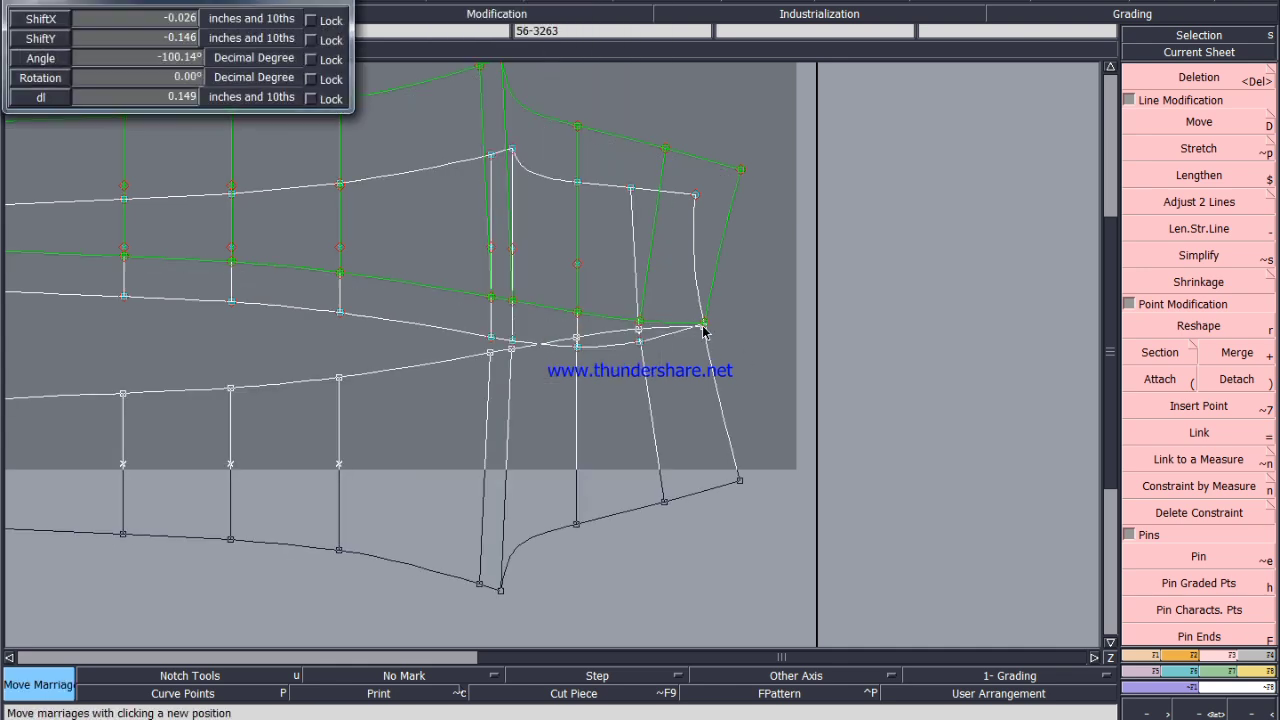
pyautogui.rightClick(704, 328)
pyautogui.scroll(2, 729, 321)
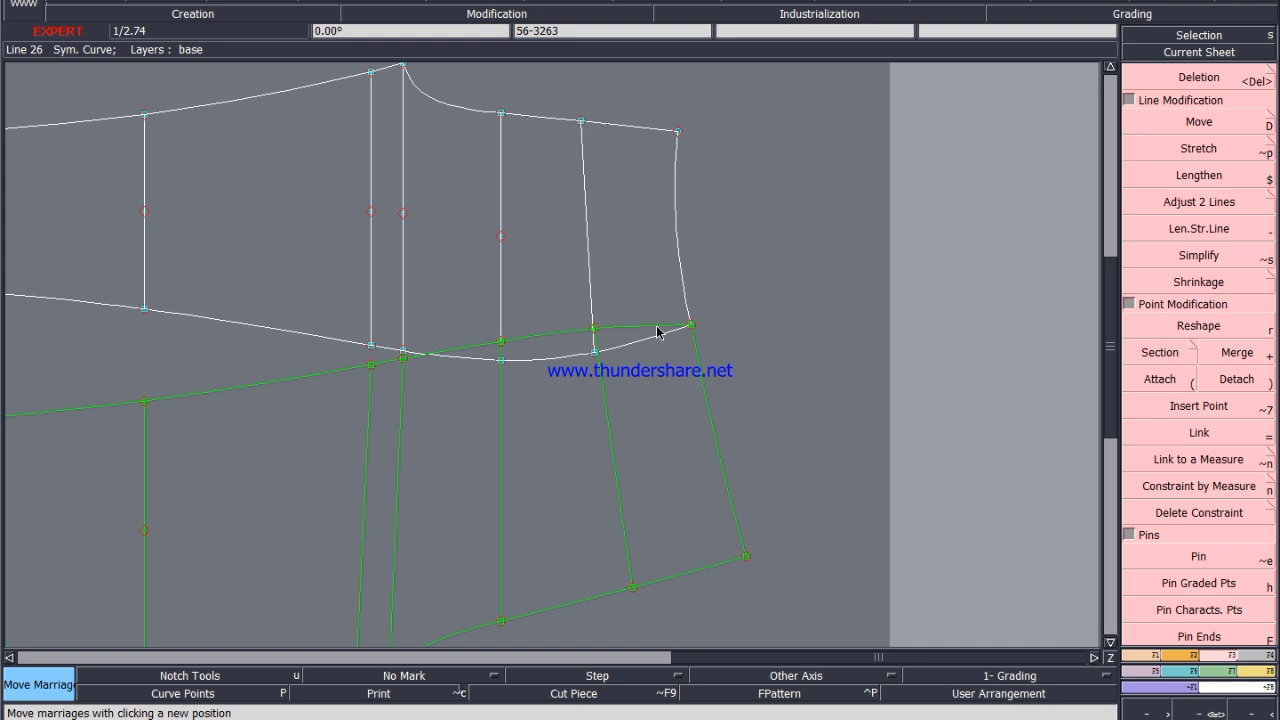
# Pivot the married back piece about the side waist point until the side seams align, and compare how the waistlines run together.
pyautogui.press('p')
pyautogui.click(656, 329)
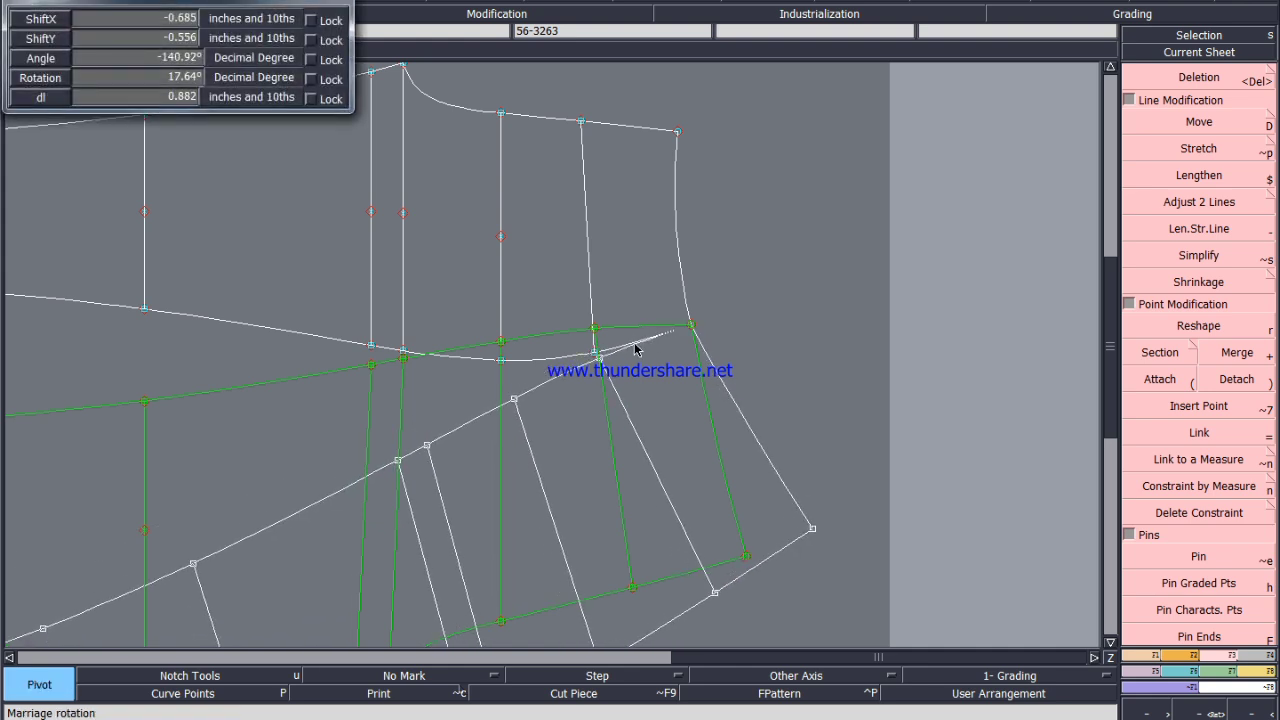
pyautogui.click(634, 346)
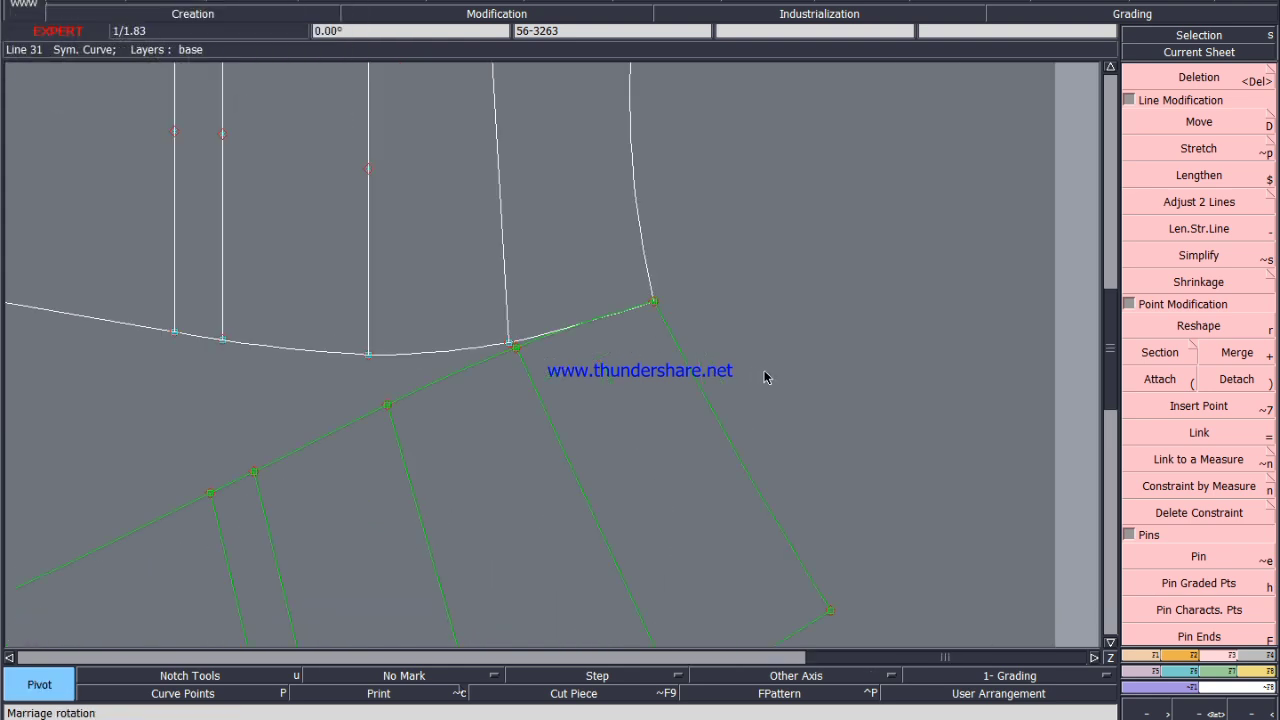
pyautogui.scroll(2, 764, 377)
pyautogui.scroll(-2, 659, 293)
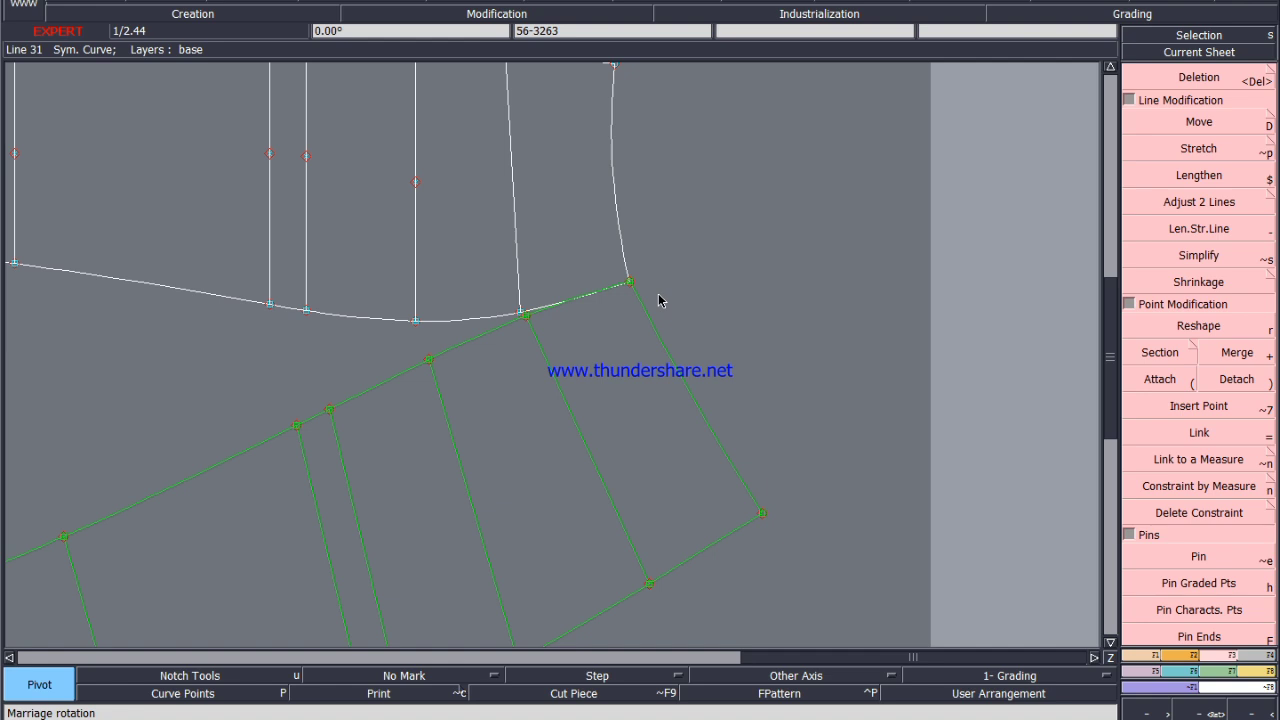
pyautogui.scroll(-2, 606, 333)
pyautogui.scroll(2, 591, 245)
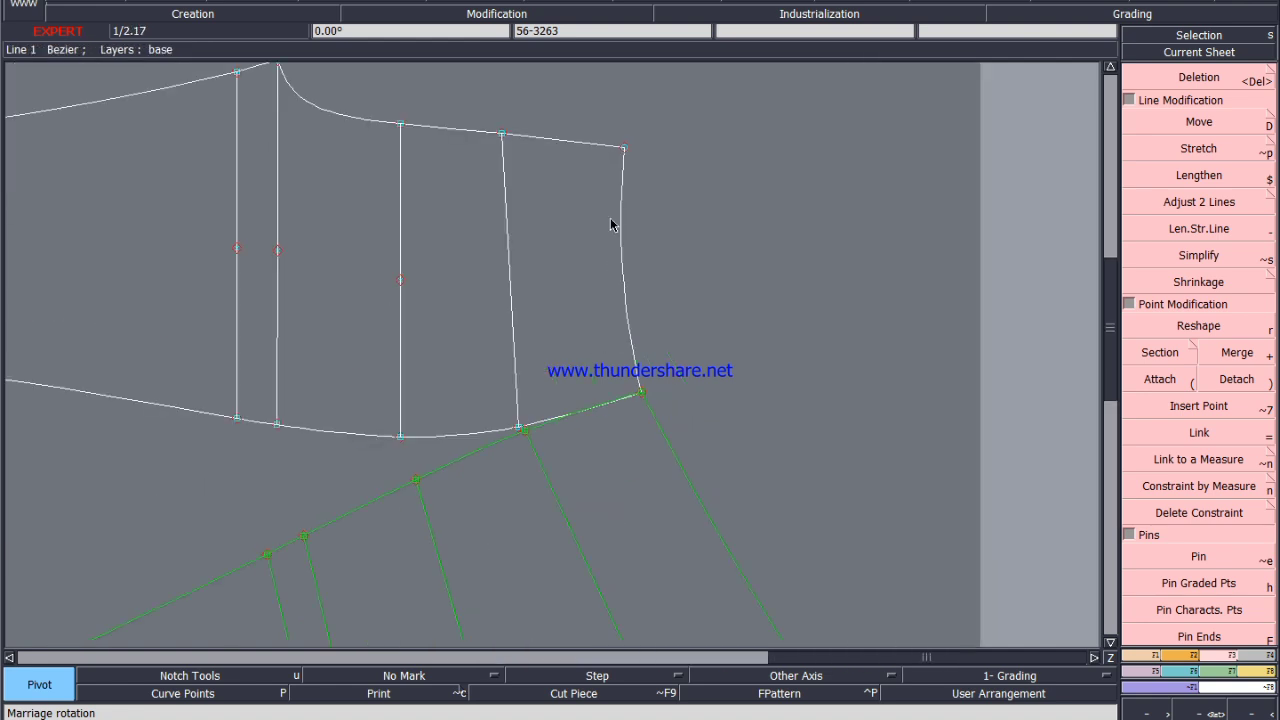
pyautogui.scroll(-2, 632, 330)
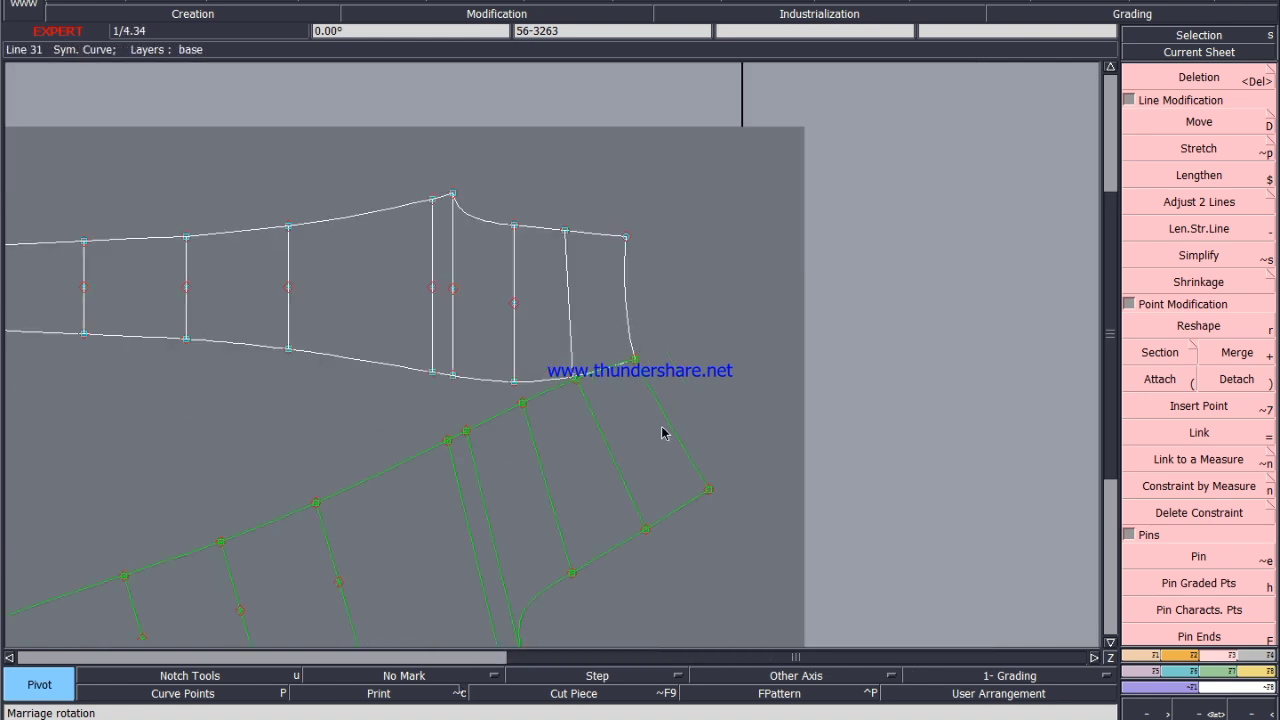
# Show the curve handles and reshape the back piece's waist curve.
pyautogui.press('F11')
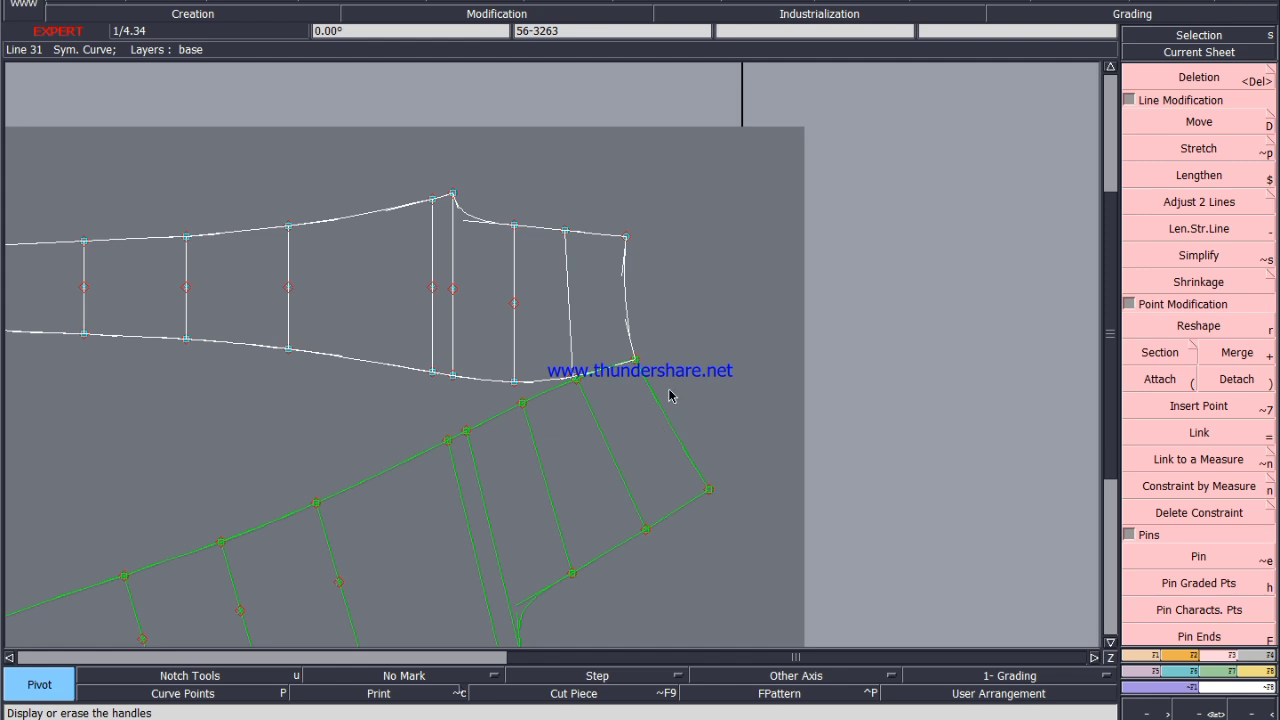
pyautogui.press('r')
pyautogui.scroll(2, 697, 418)
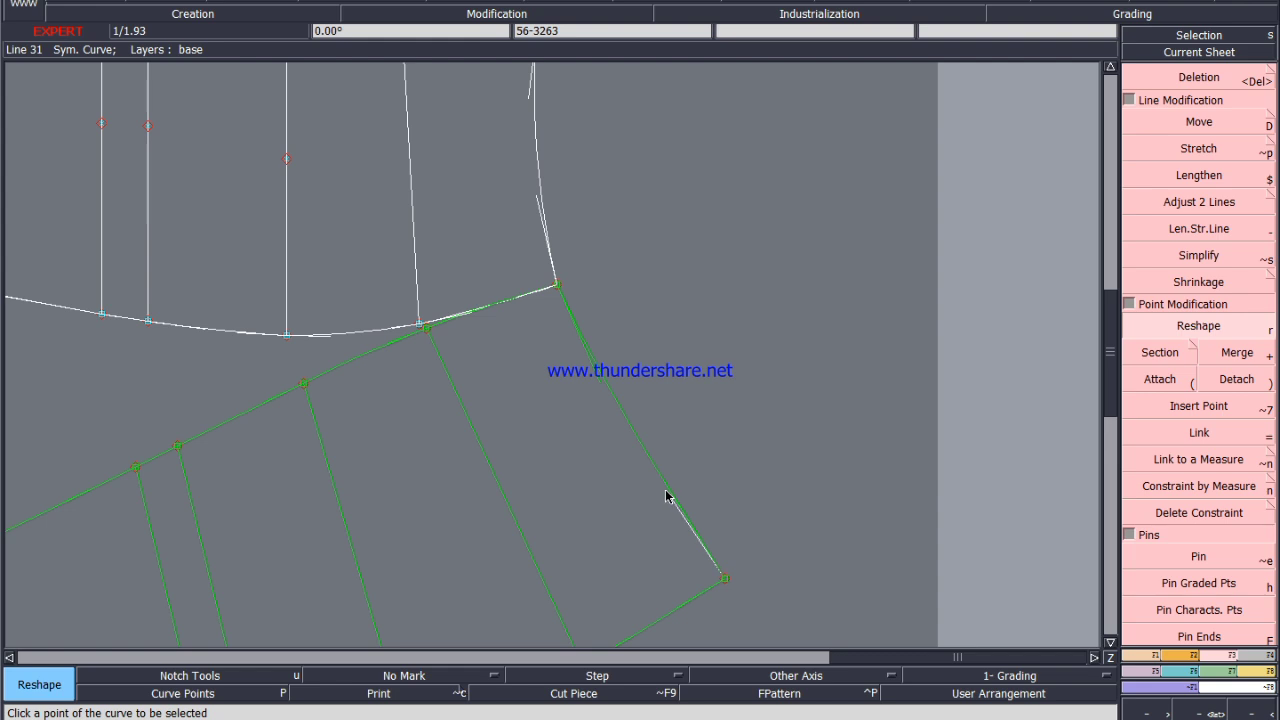
pyautogui.scroll(-2, 683, 403)
pyautogui.scroll(1, 651, 354)
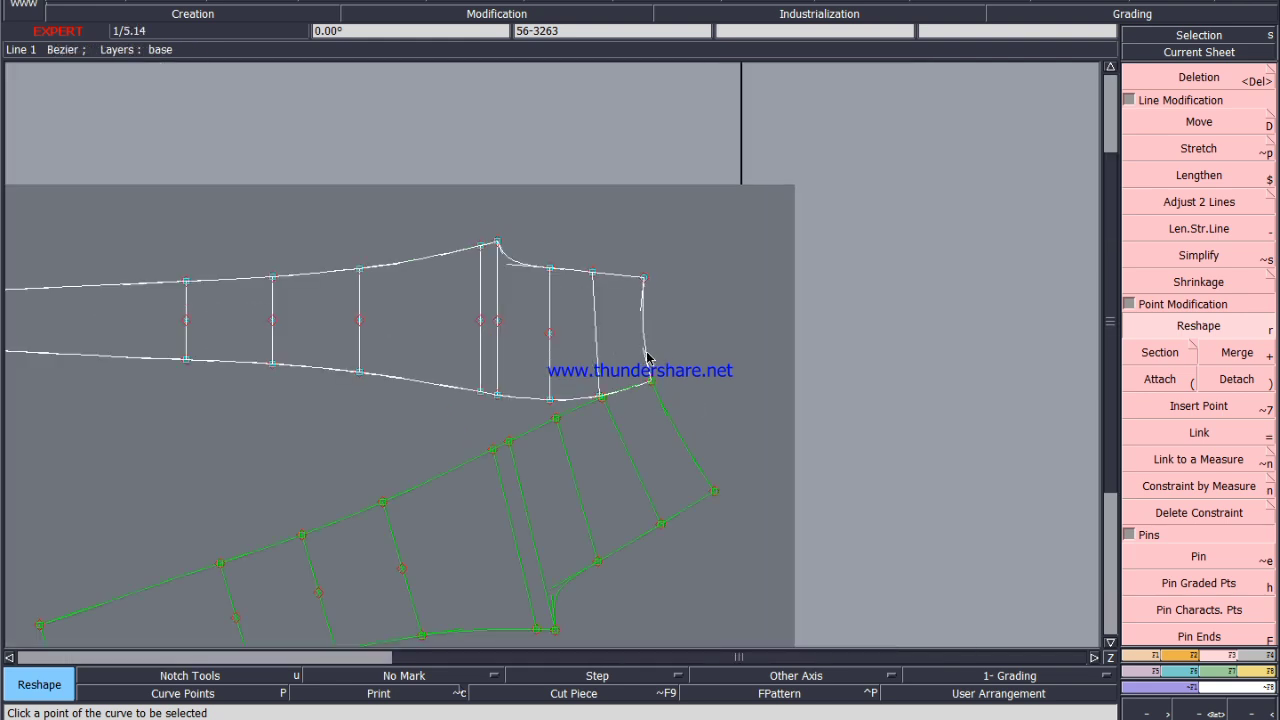
# Divorce the back piece from the front at the side seam and rearrange the sheets on the desk.
pyautogui.press('d')
pyautogui.click(616, 433)
pyautogui.press('j')
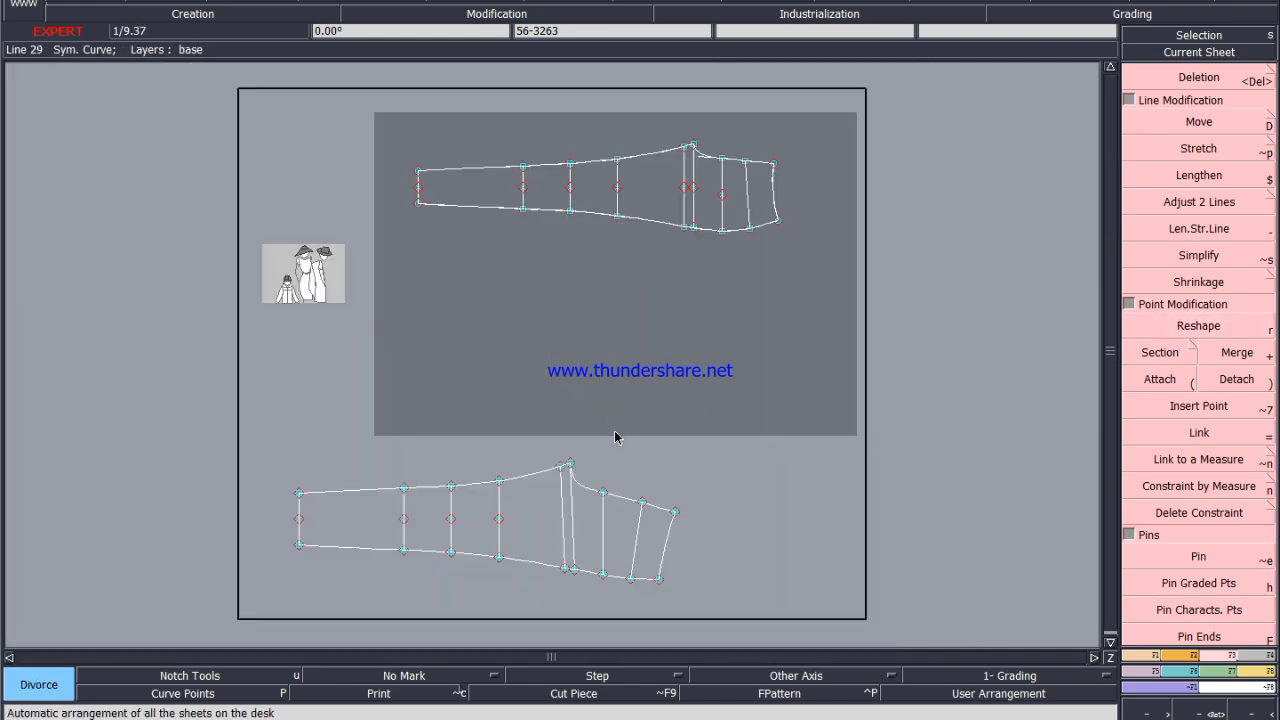
# Save the pattern and hide the curve handles on all selected sheets.
pyautogui.hotkey('ctrl', 's')
pyautogui.click(549, 454)
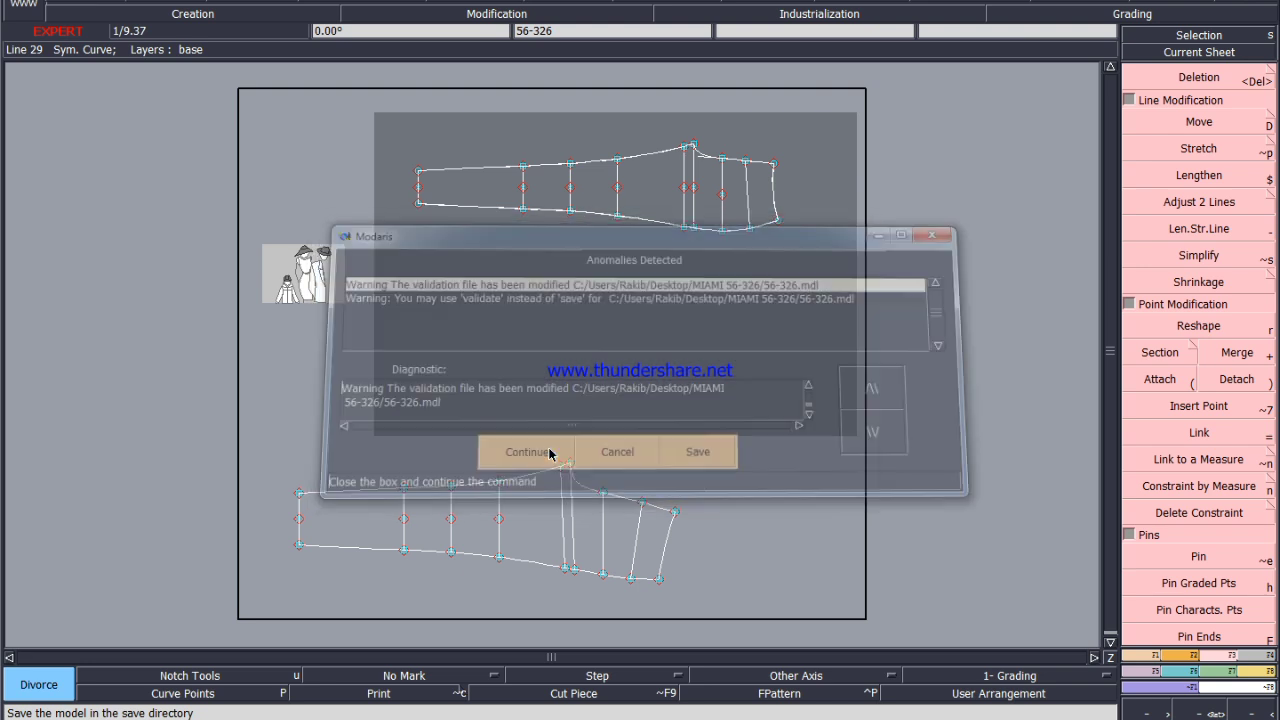
pyautogui.hotkey('ctrl', 'a')
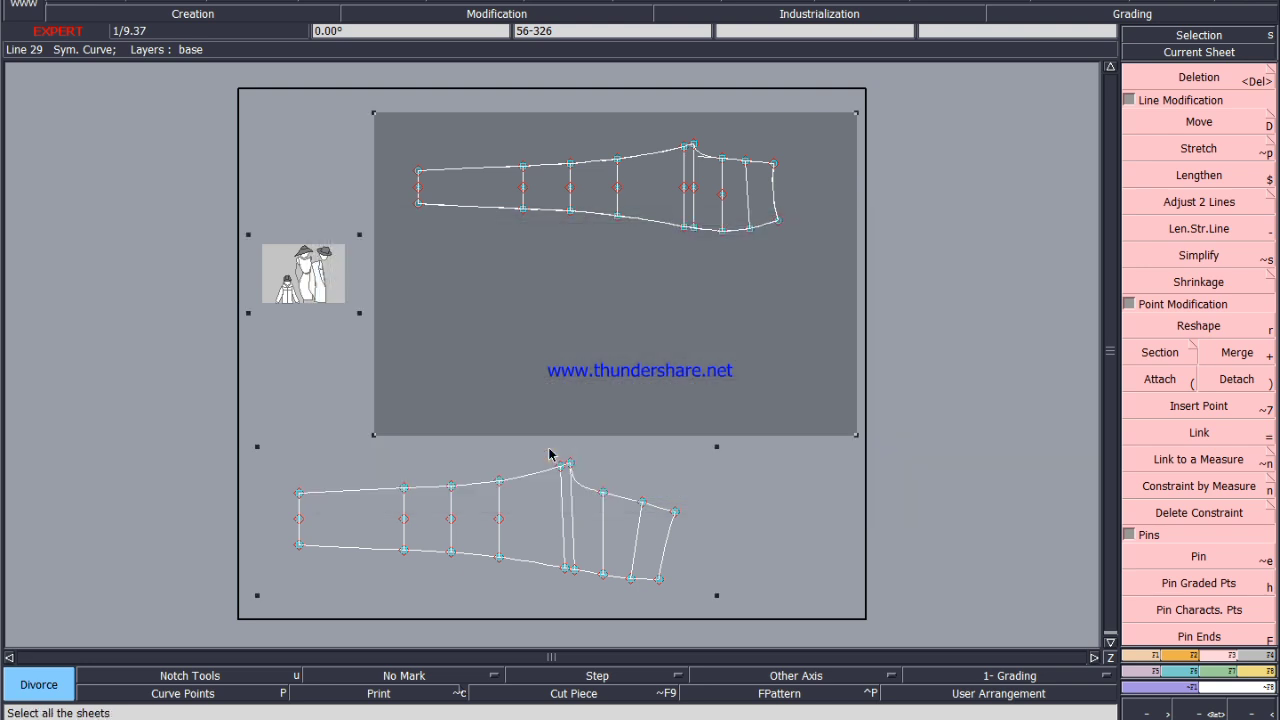
pyautogui.press('F12')
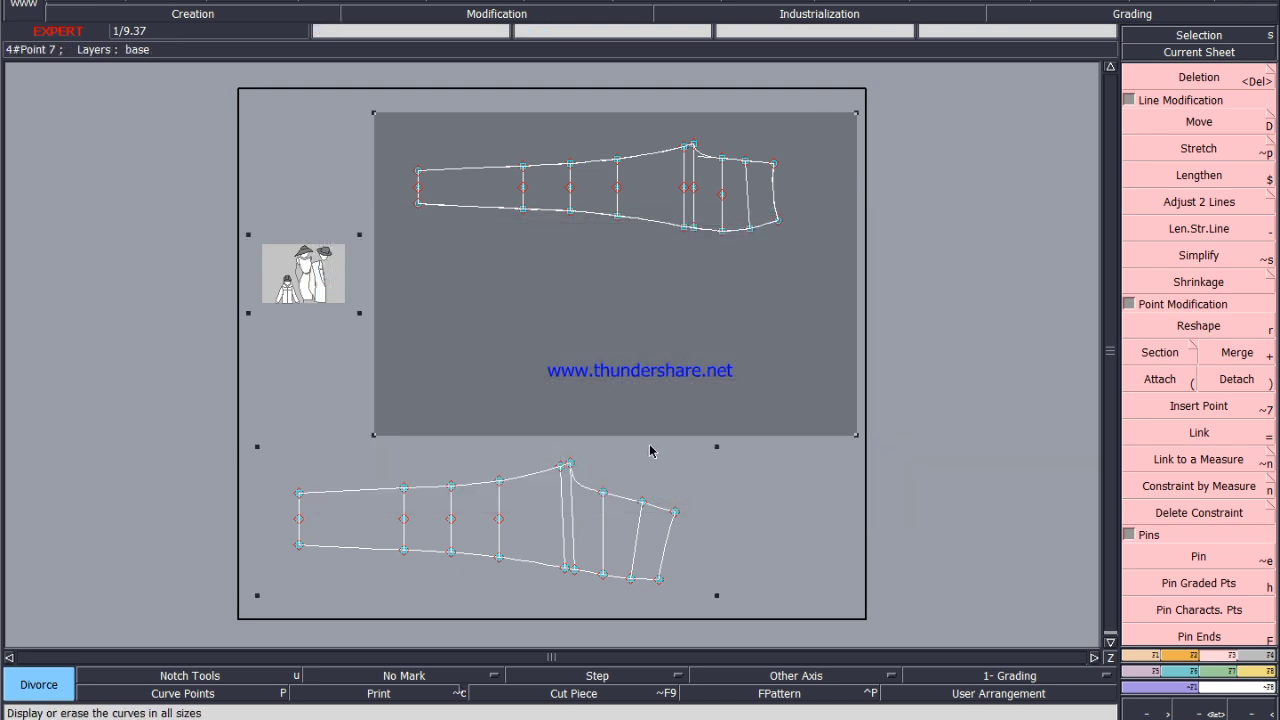
pyautogui.press('F11')
pyautogui.press('8')
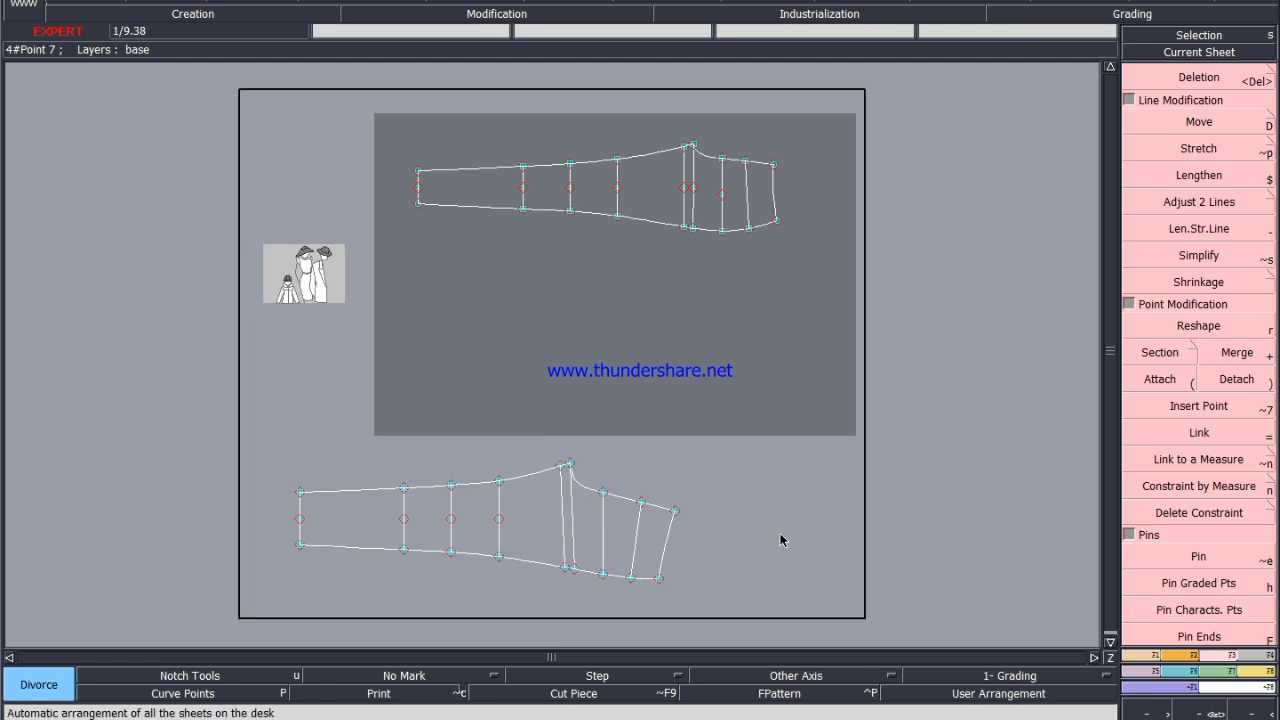
# Fit the front piece's sheet to its outline and save the pattern.
pyautogui.press('6')
pyautogui.press('a')
pyautogui.press('h')
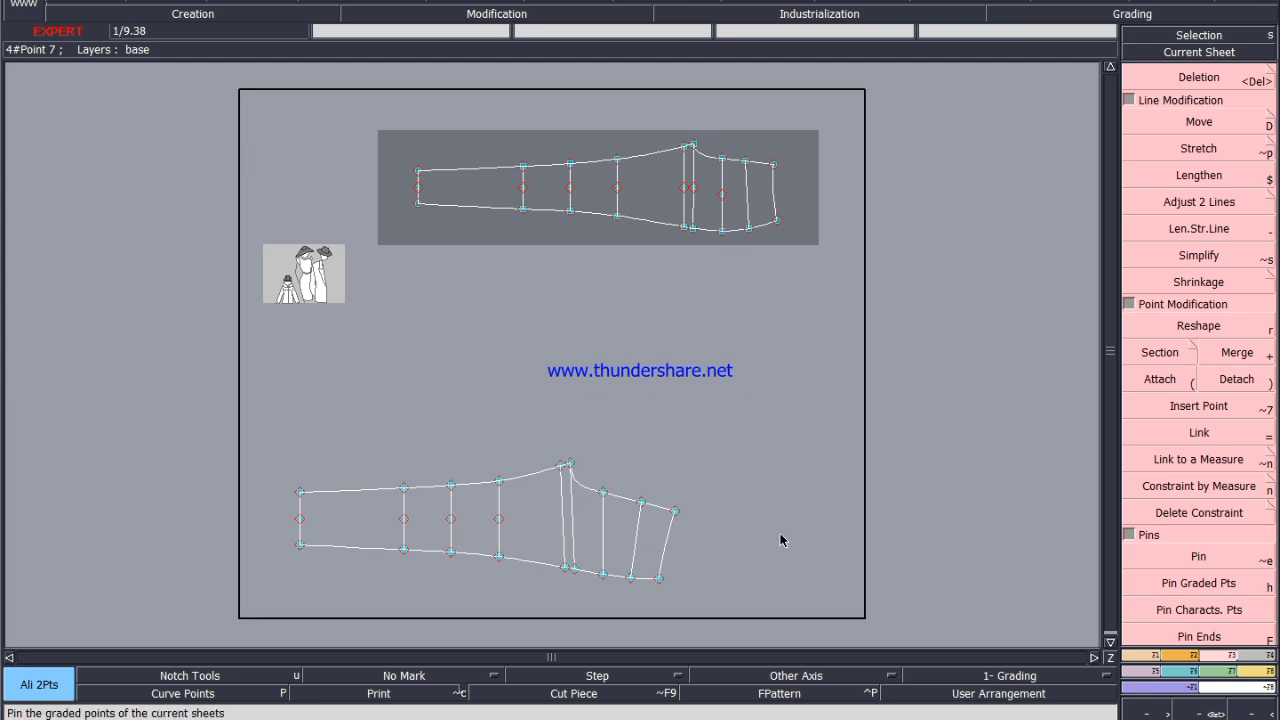
pyautogui.press('8')
pyautogui.hotkey('ctrl', 's')
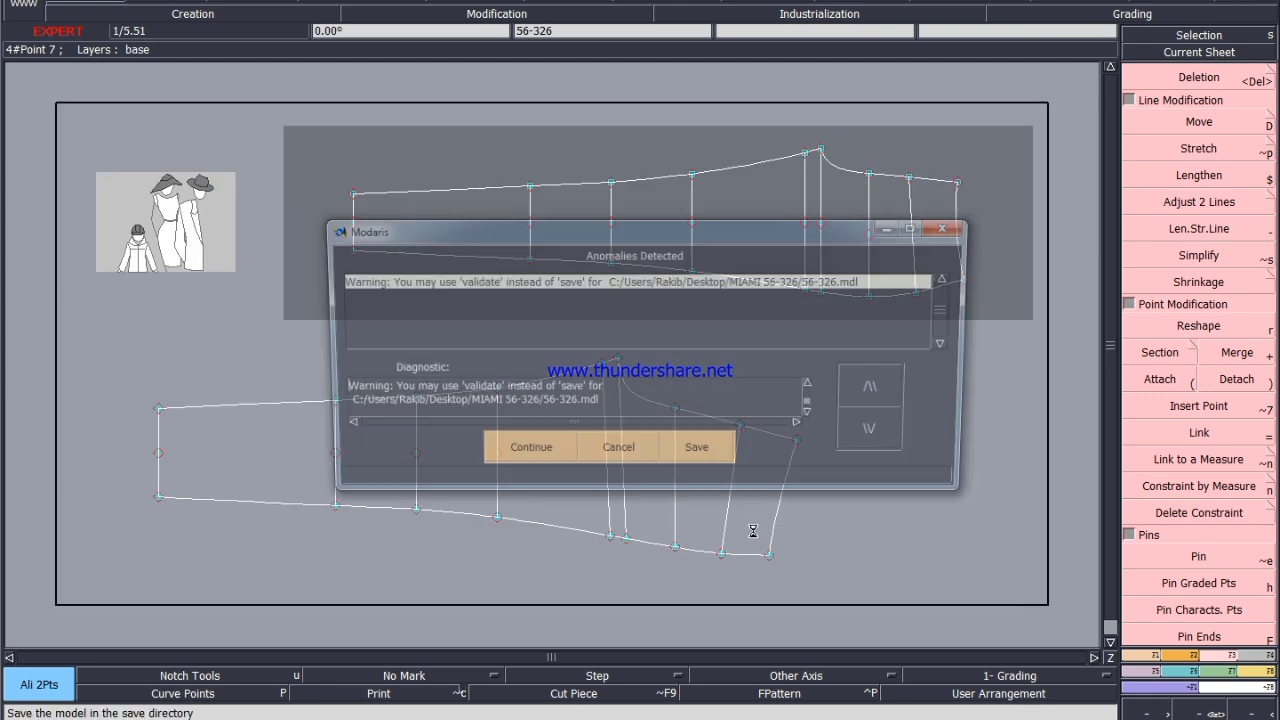
pyautogui.click(522, 454)
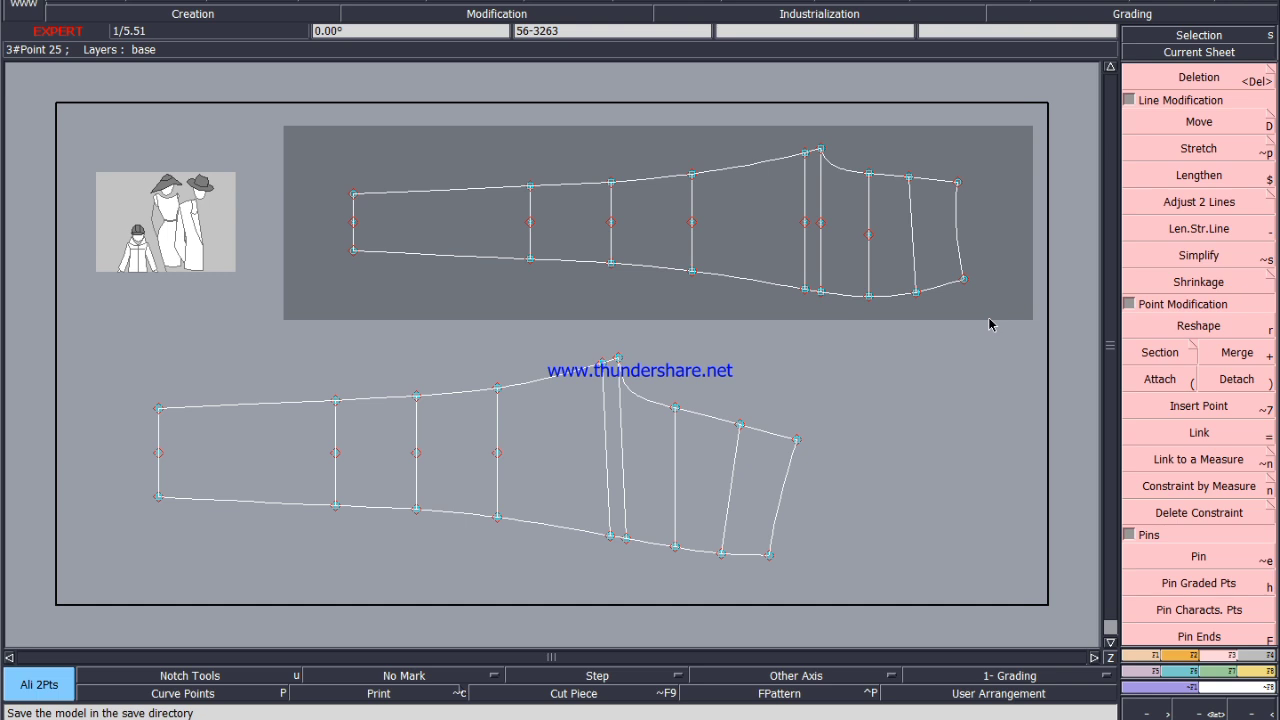
pyautogui.click(1125, 718)
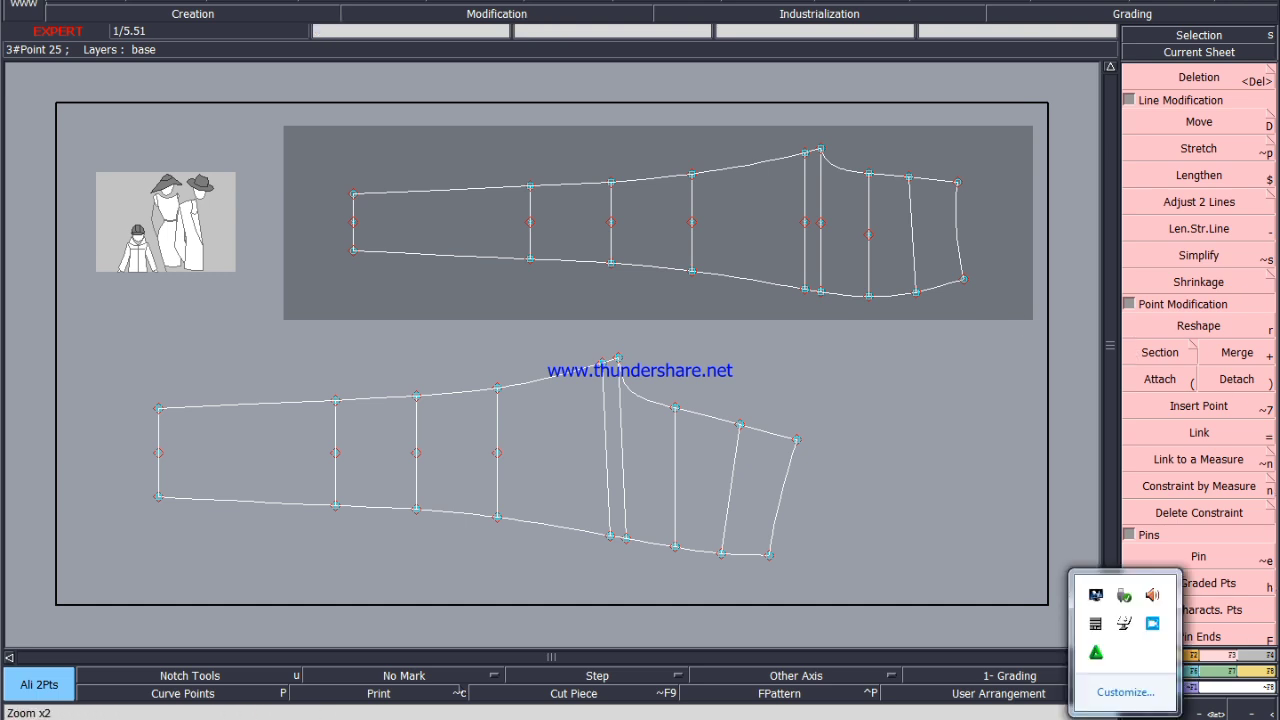
pyautogui.click(1125, 718)
pyautogui.click(1125, 718)
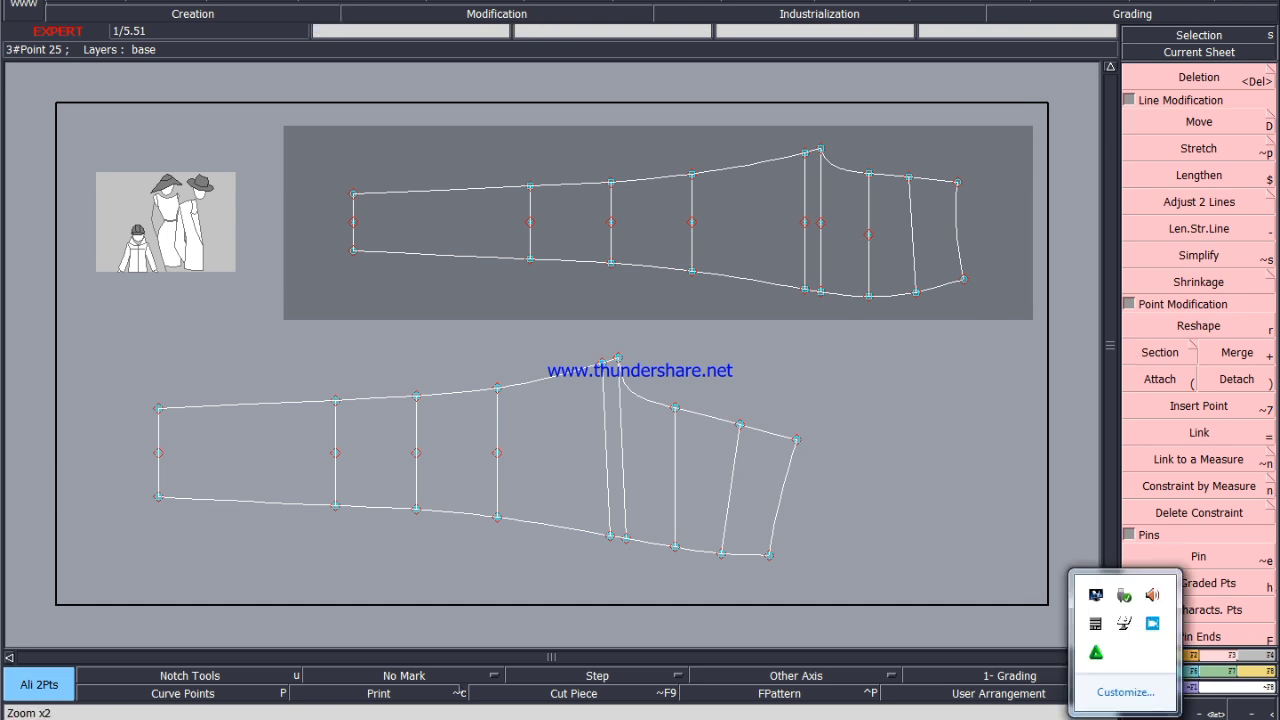
pyautogui.click(1155, 623)
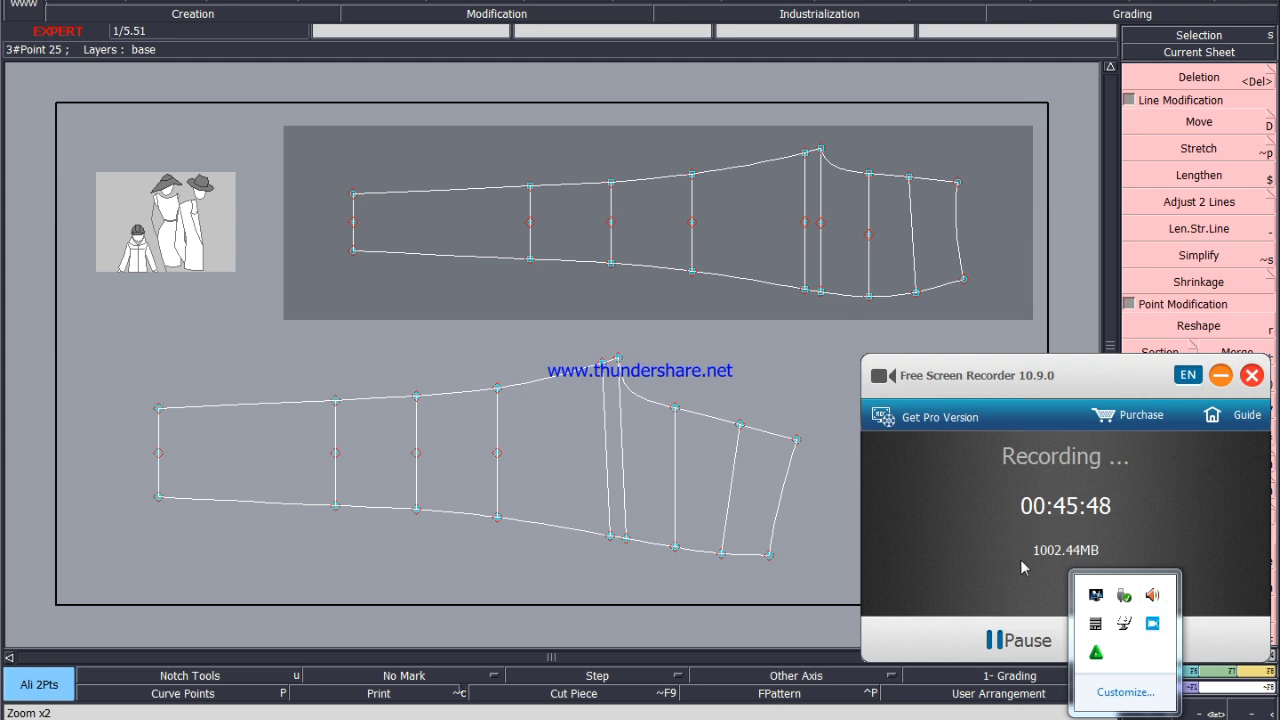